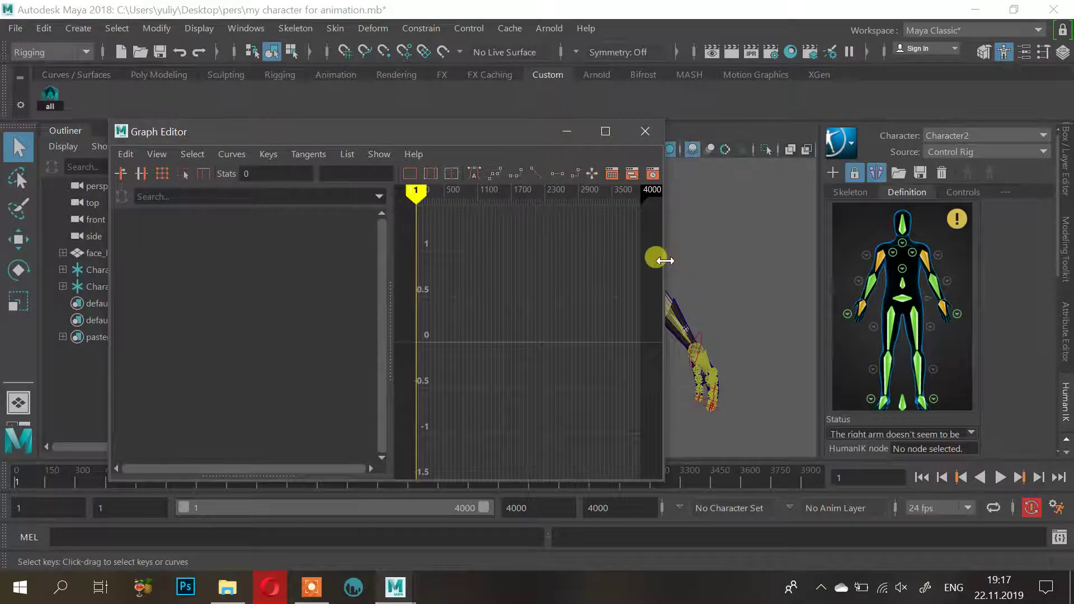
Widen and minimize the Graph Editor window, and show the HumanIK skeleton settings for Character2
drag(664, 257, 981, 234)
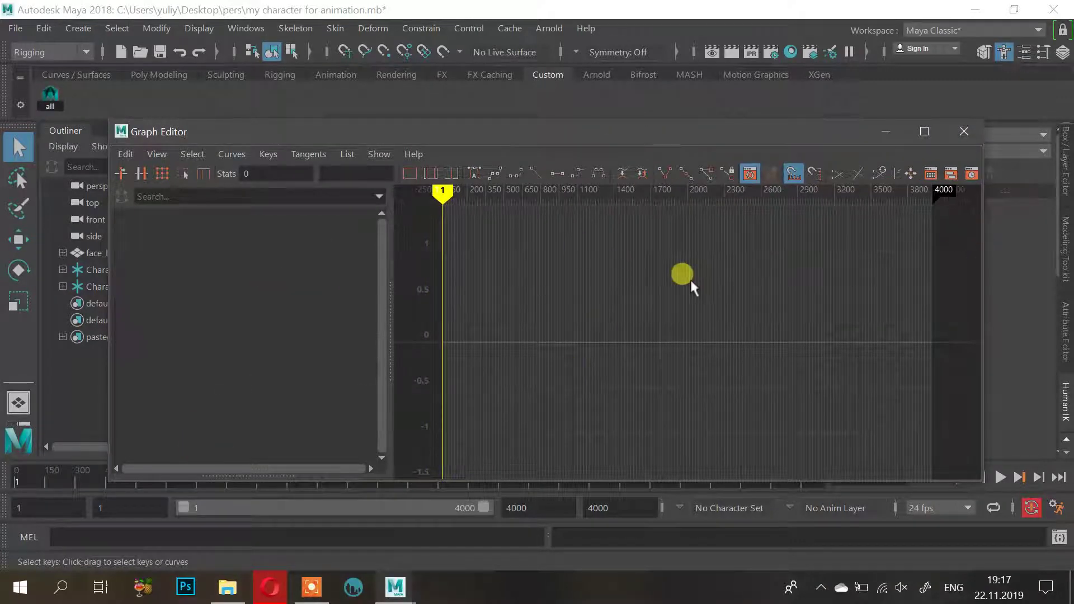
click(888, 131)
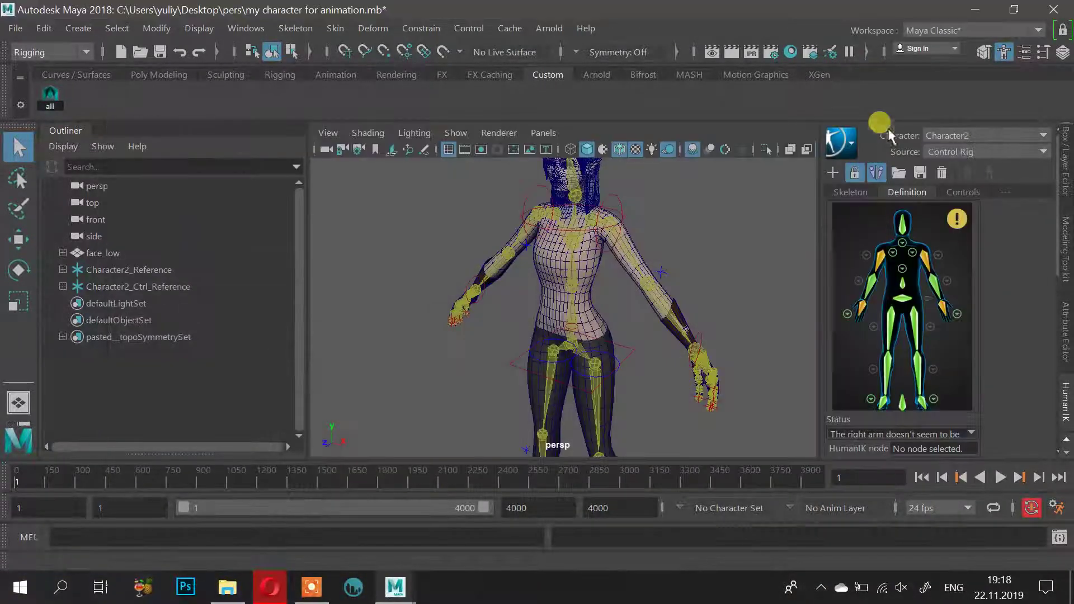
click(849, 192)
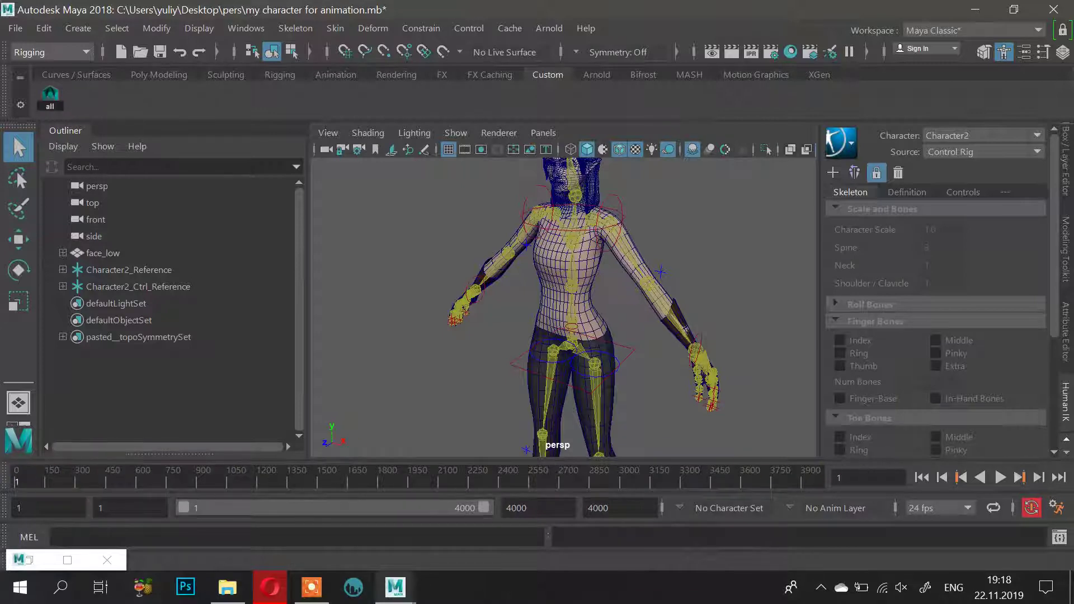
Undock the Time Slider from the main window and close it
drag(5, 481, 547, 480)
right_click(271, 140)
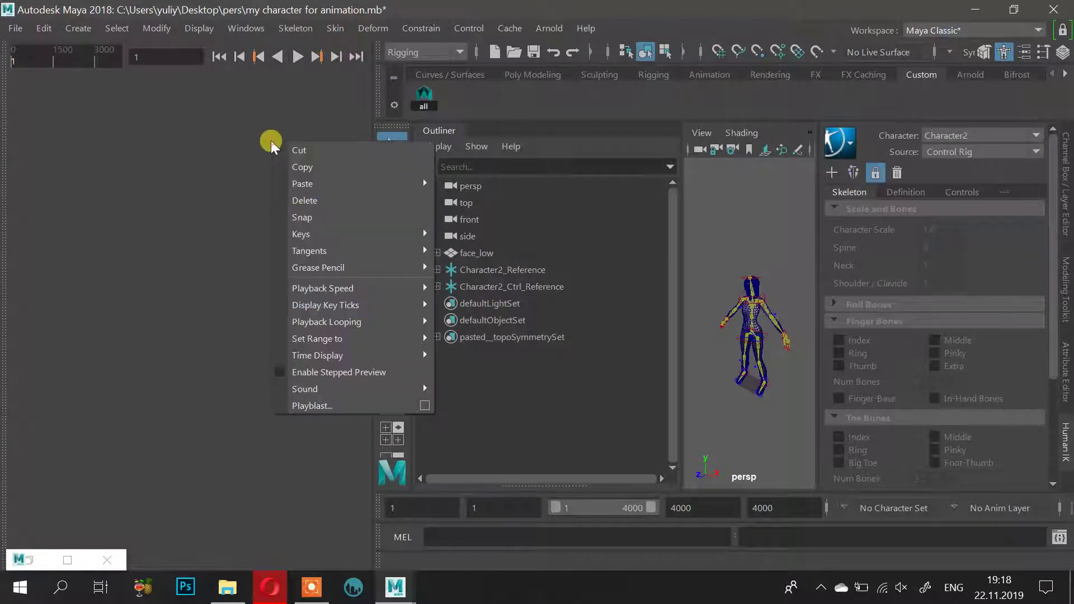
click(180, 204)
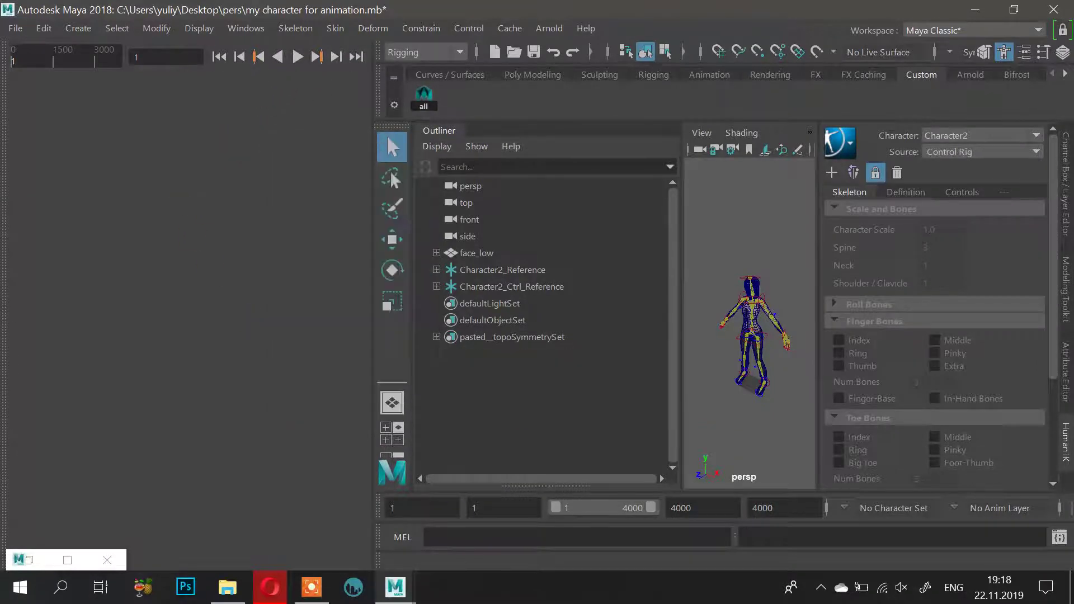
drag(4, 223, 102, 370)
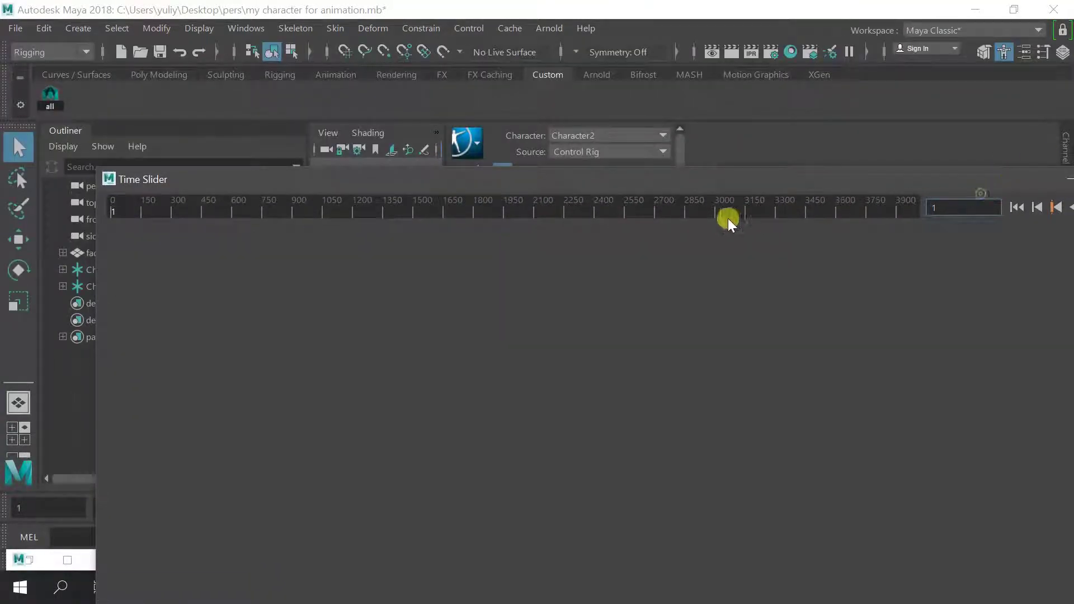
drag(785, 173, 803, 208)
click(919, 212)
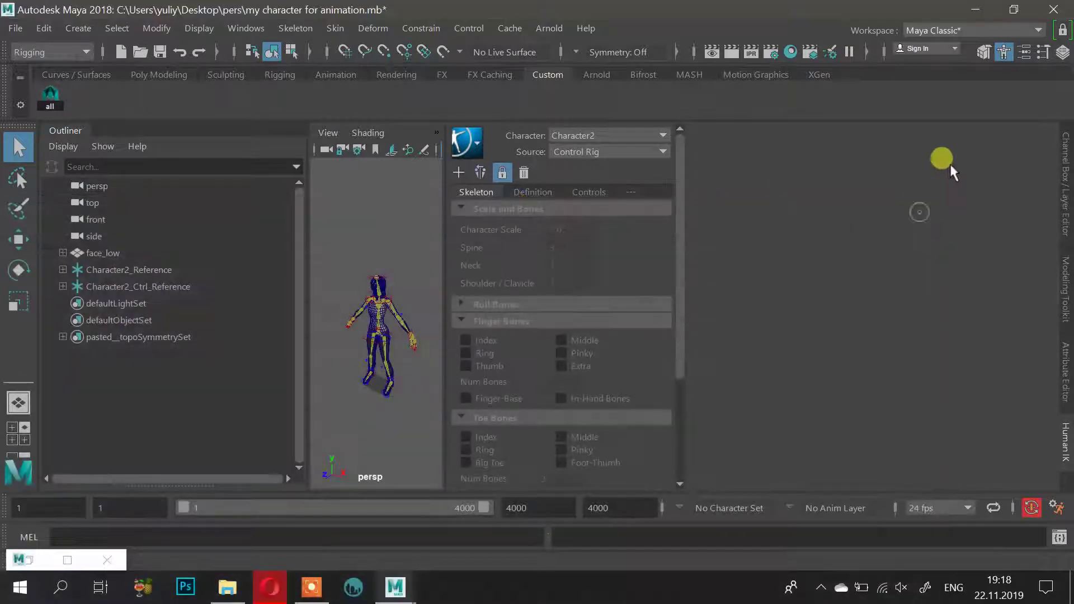
Collapse the HumanIK panel and switch the workspace to Animation
click(1057, 443)
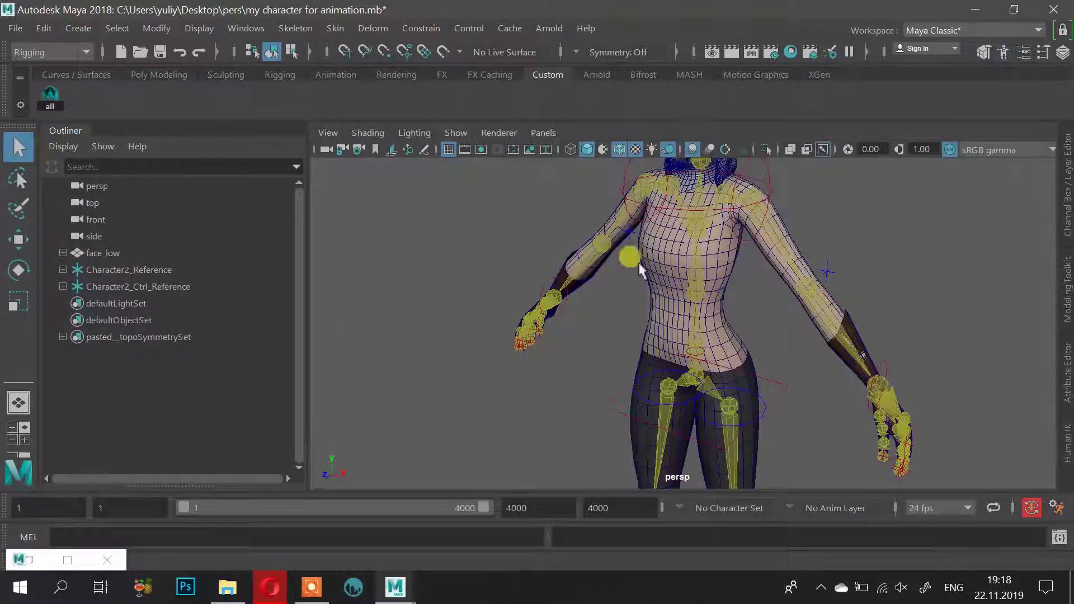
click(921, 33)
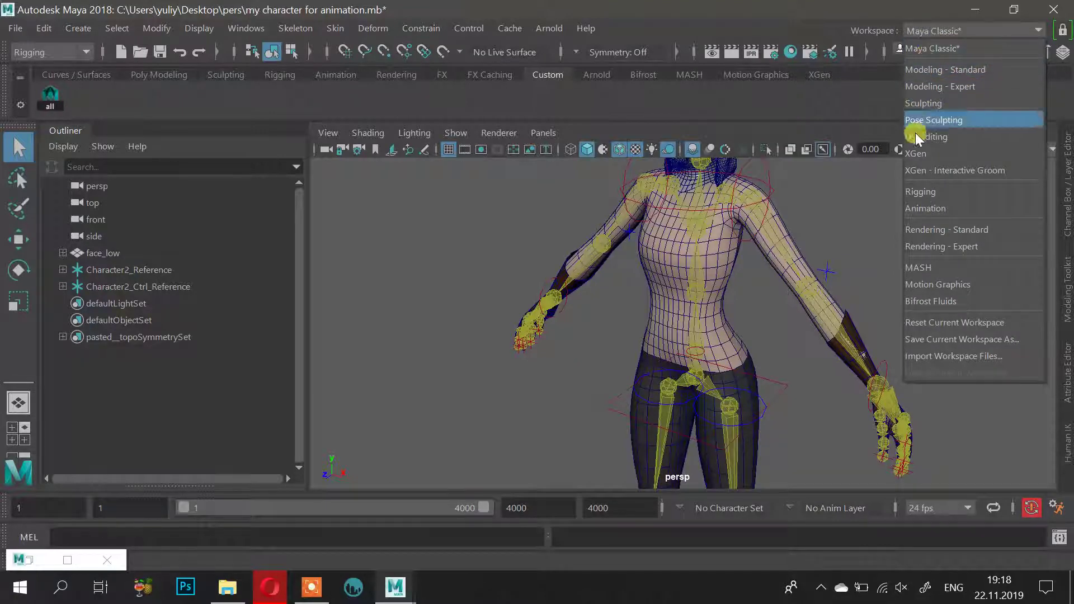
click(942, 207)
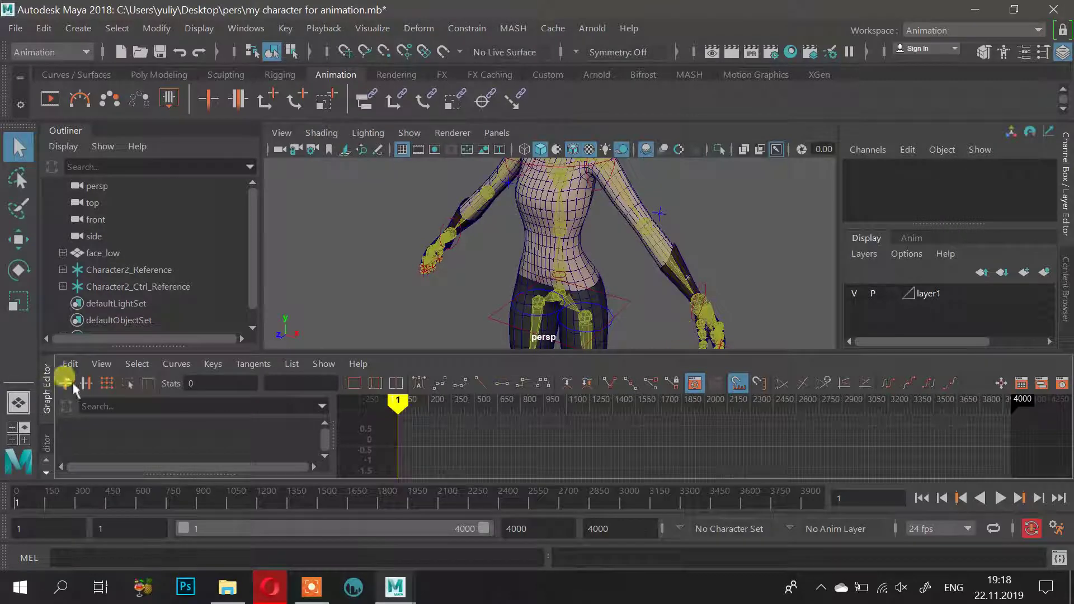
Undock the Graph Editor and the Time Editor from the Animation workspace and close both
drag(51, 380, 277, 297)
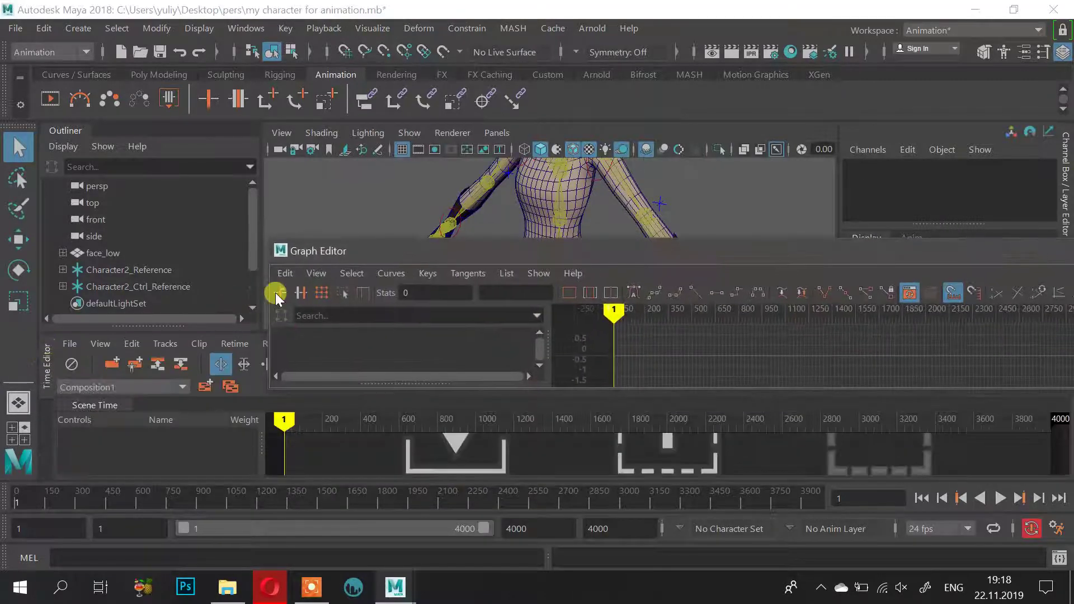
drag(46, 365, 256, 337)
drag(989, 303, 585, 314)
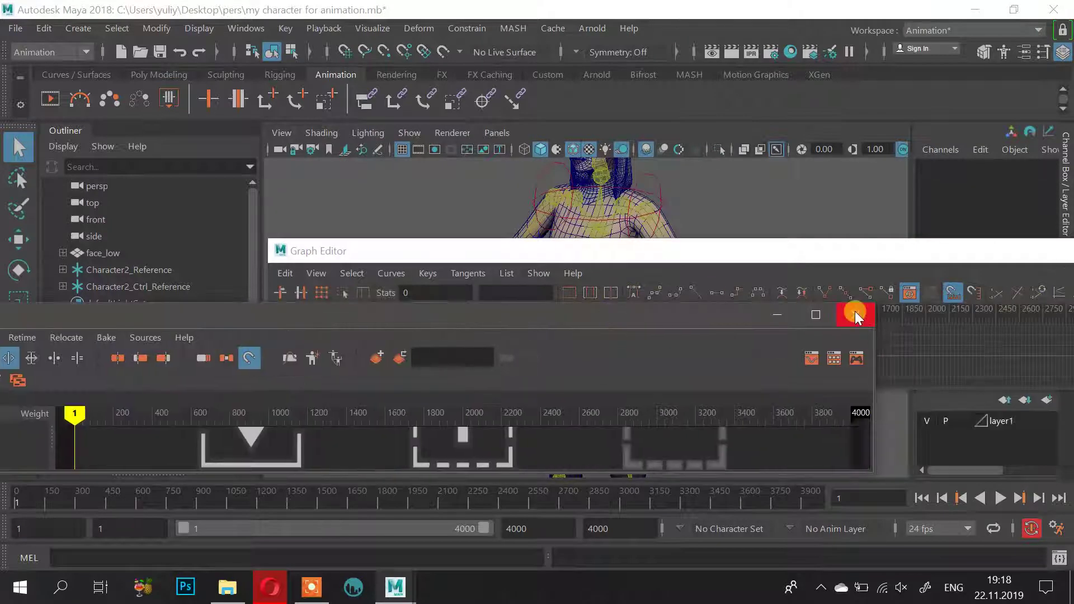
click(856, 314)
drag(947, 251, 687, 255)
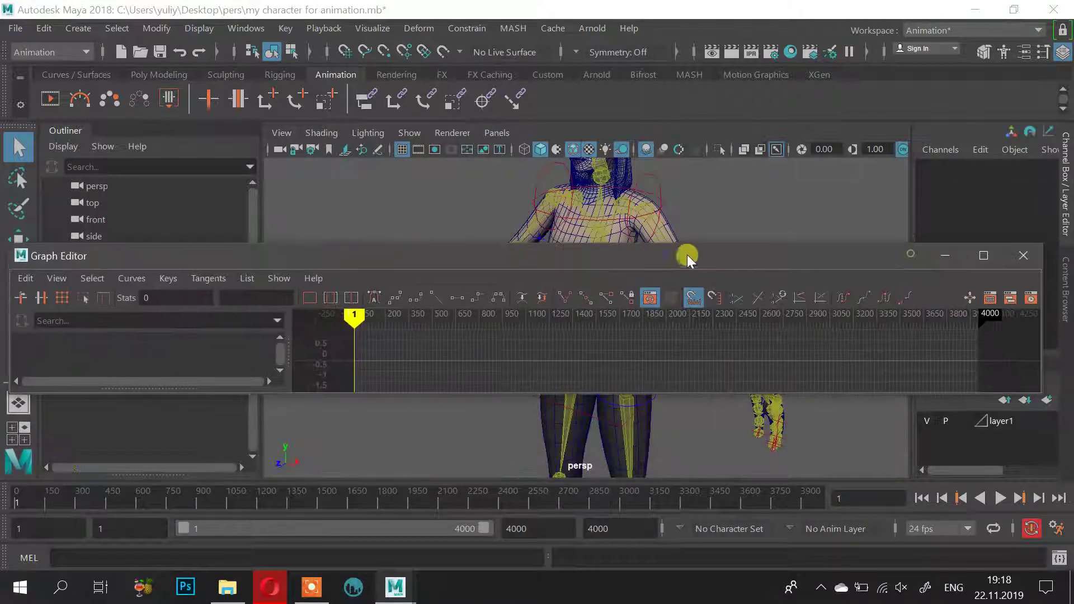
click(1026, 258)
Hide the Time Slider through the UI elements settings and turn its display back on
click(231, 32)
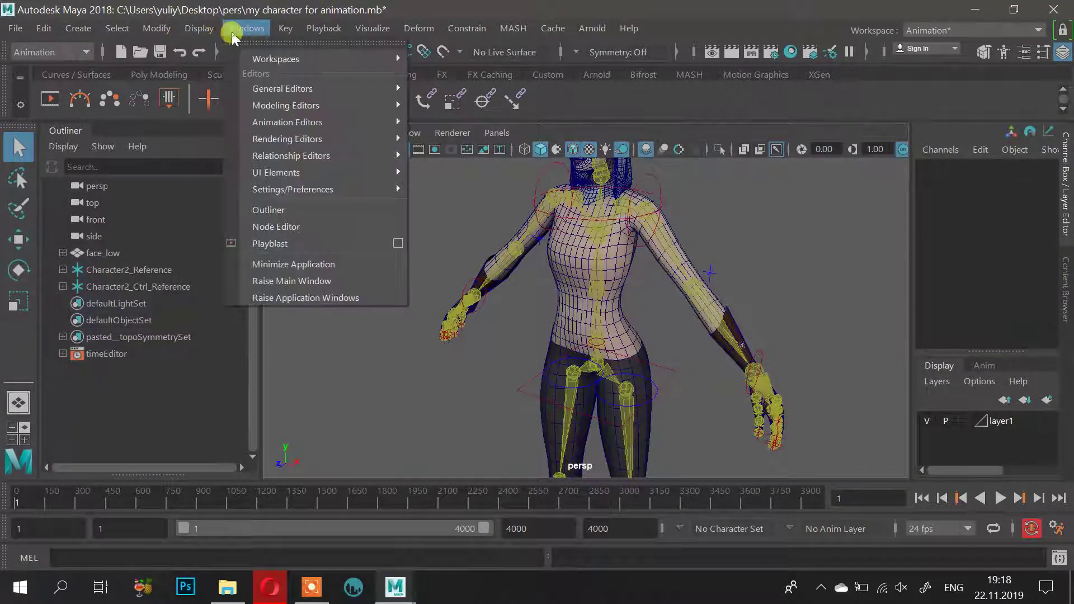
mouse_move(311, 172)
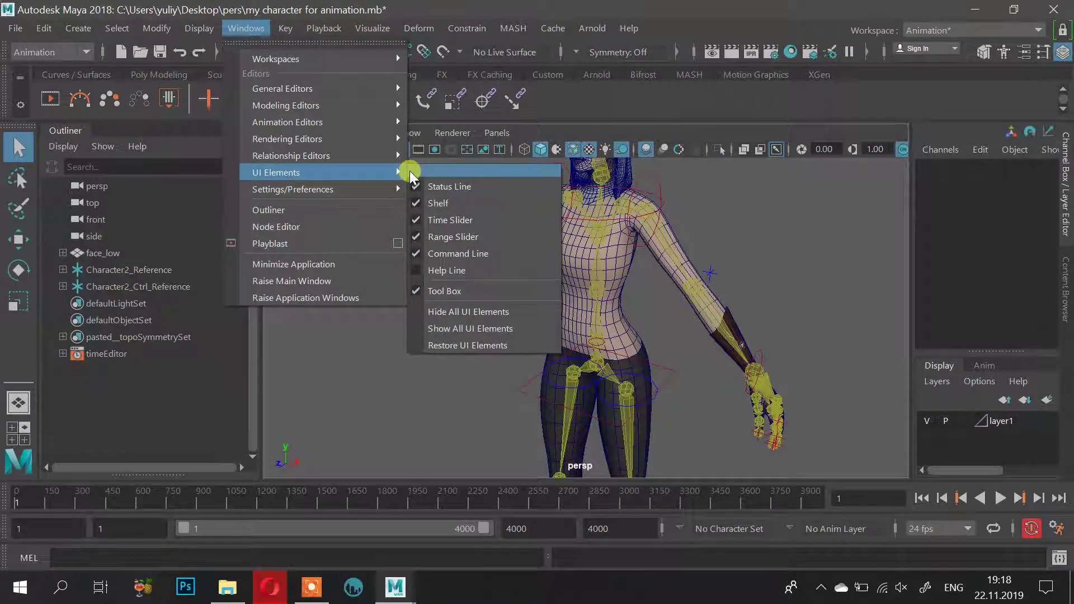
click(428, 220)
click(201, 27)
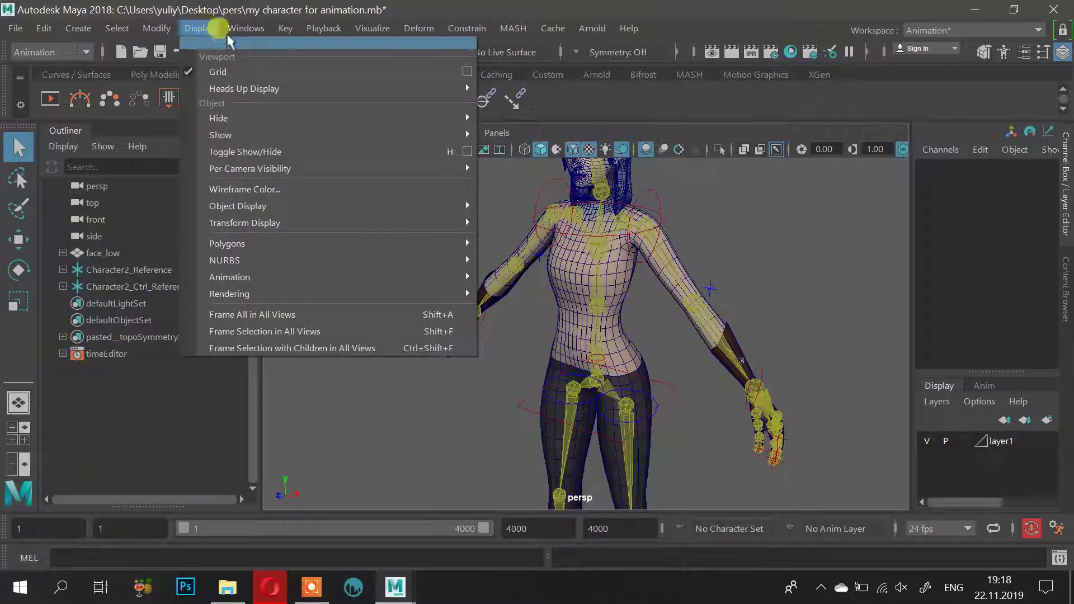
mouse_move(246, 28)
mouse_move(394, 178)
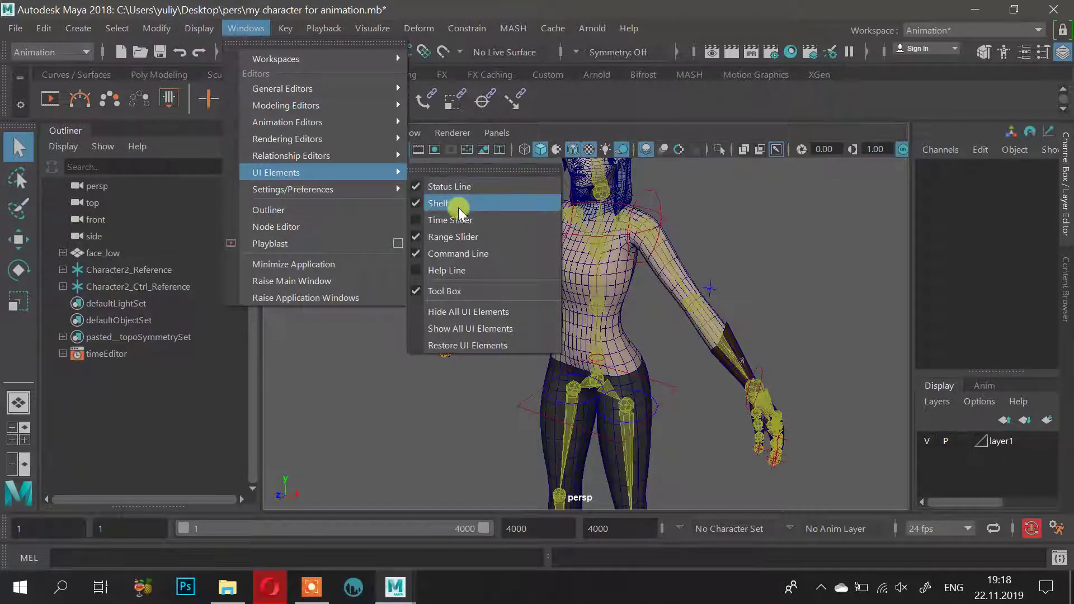
click(418, 219)
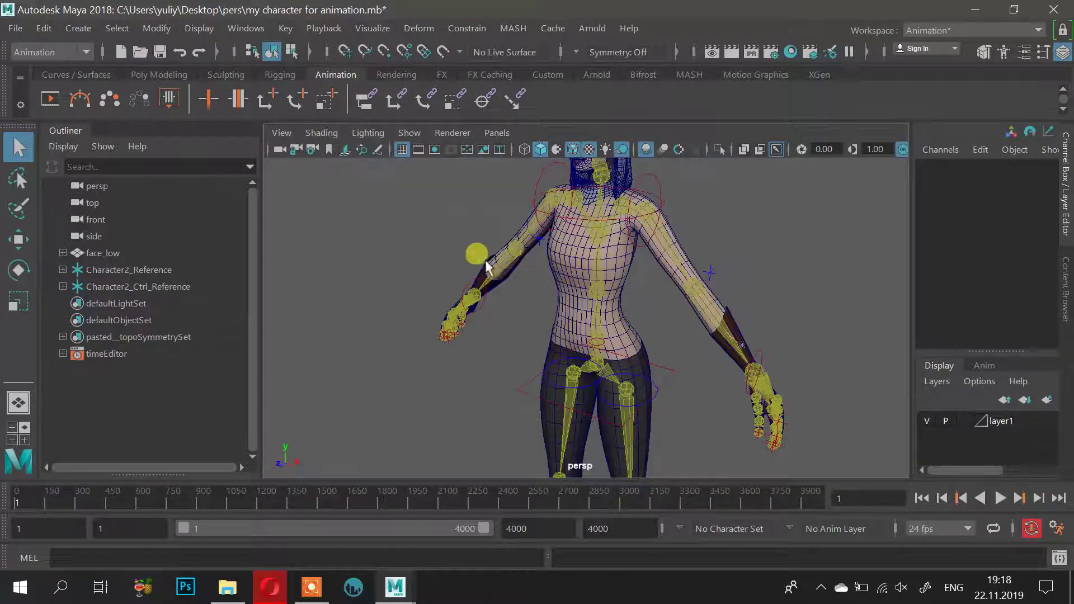
click(262, 588)
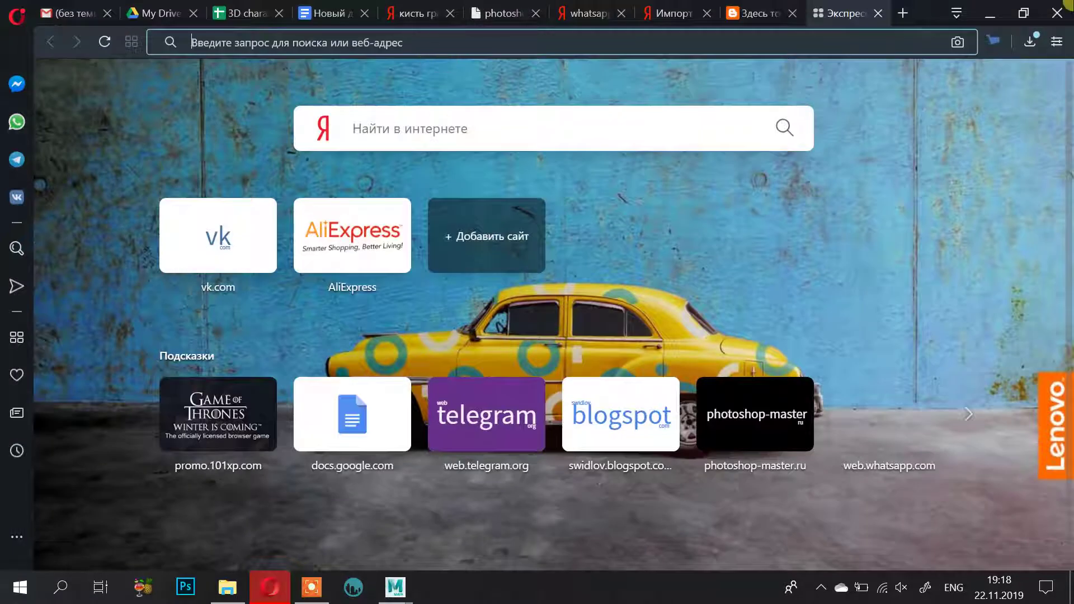
click(985, 13)
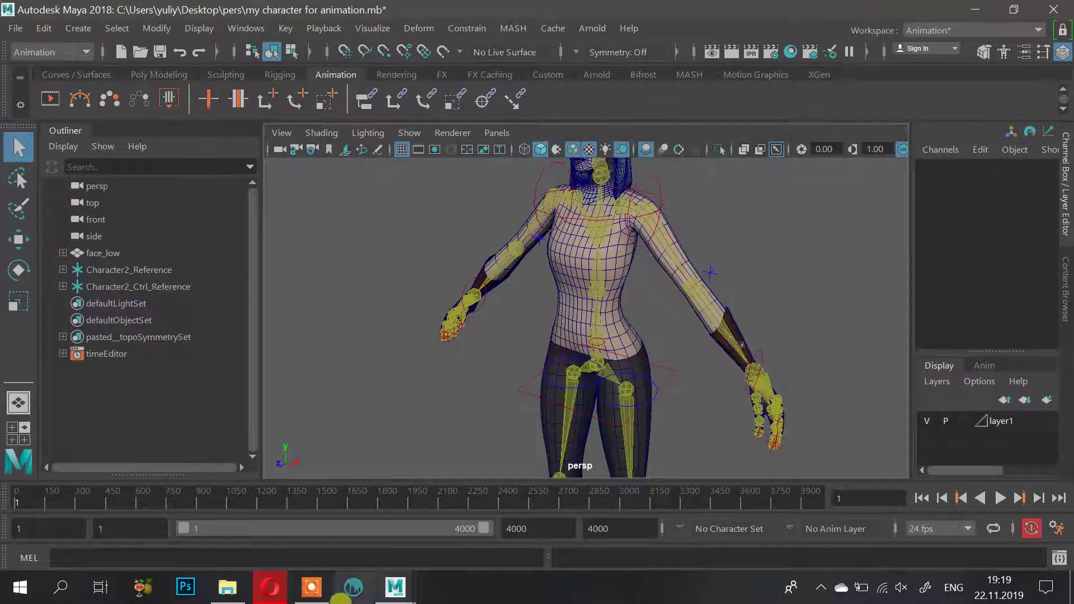
Examine the whole rigged character from several sides, down to the controls around the legs and feet
alt+drag(752, 253, 494, 347)
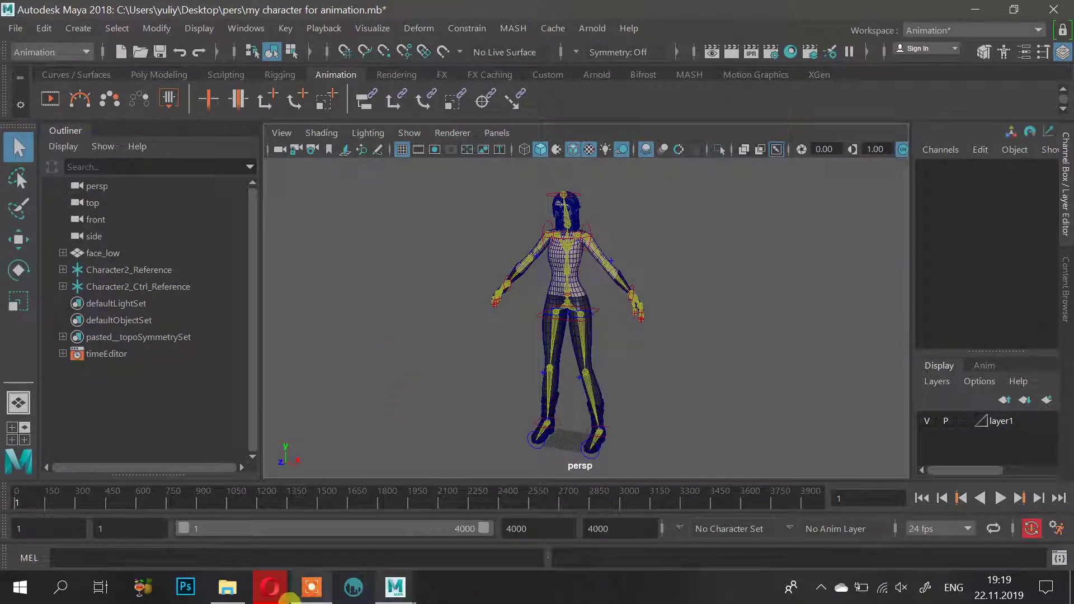
alt+drag(608, 308, 582, 308)
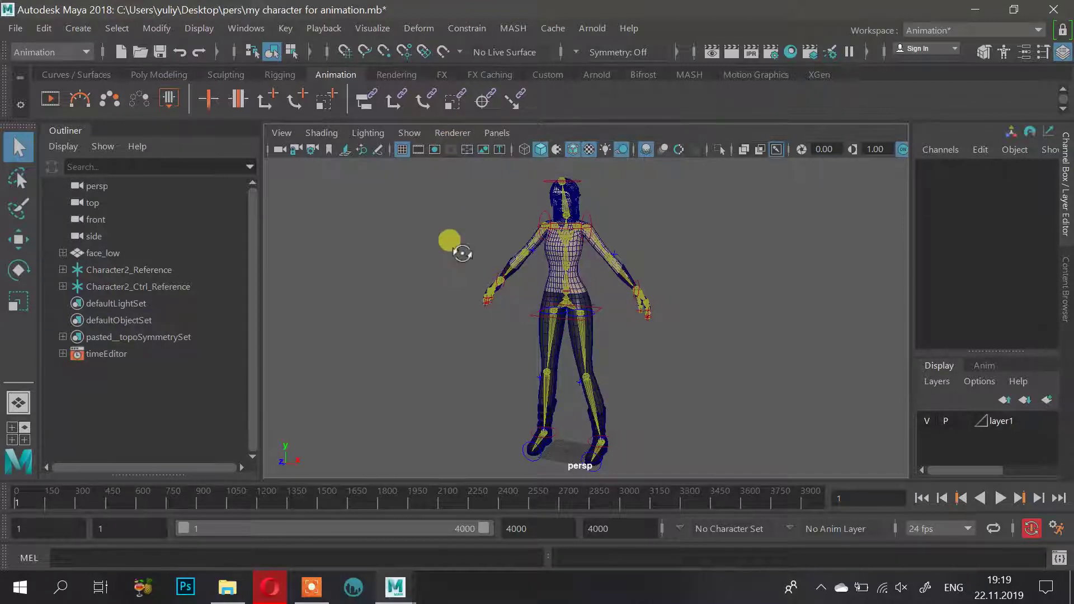
alt+right_drag(448, 240, 629, 296)
scroll(607, 308, down, 6)
alt+drag(630, 297, 655, 305)
alt+middle_drag(654, 305, 596, 288)
alt+drag(596, 291, 644, 334)
alt+right_drag(644, 335, 607, 342)
alt+drag(604, 341, 653, 347)
alt+drag(498, 374, 599, 269)
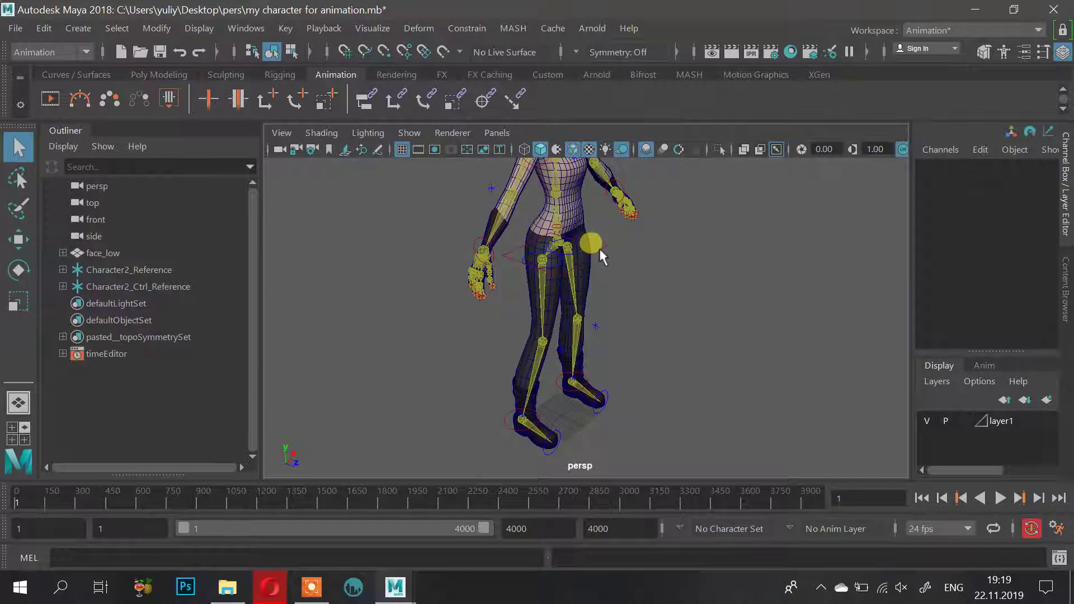
Select the right and left ankle effectors one after the other, and finish with the hips effector selected
click(508, 415)
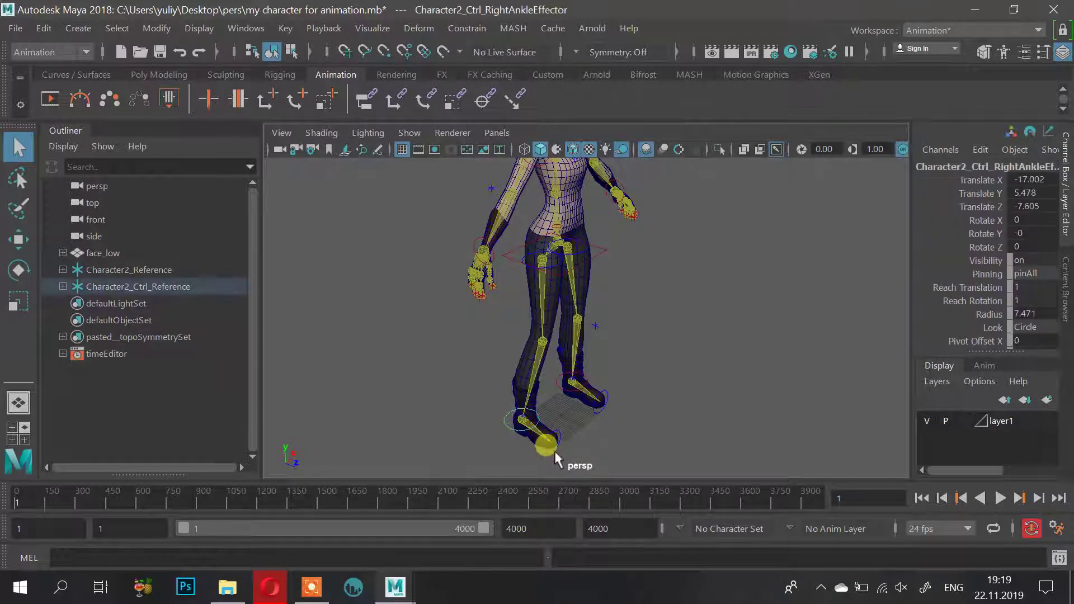
click(557, 451)
click(563, 442)
click(560, 389)
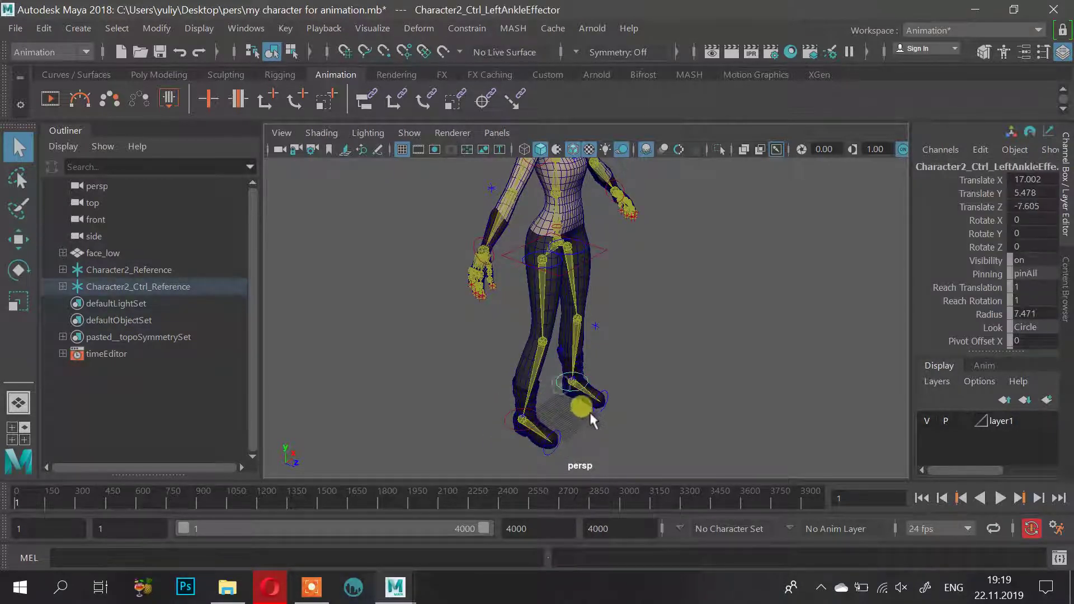
click(599, 423)
alt+middle_drag(625, 348, 624, 407)
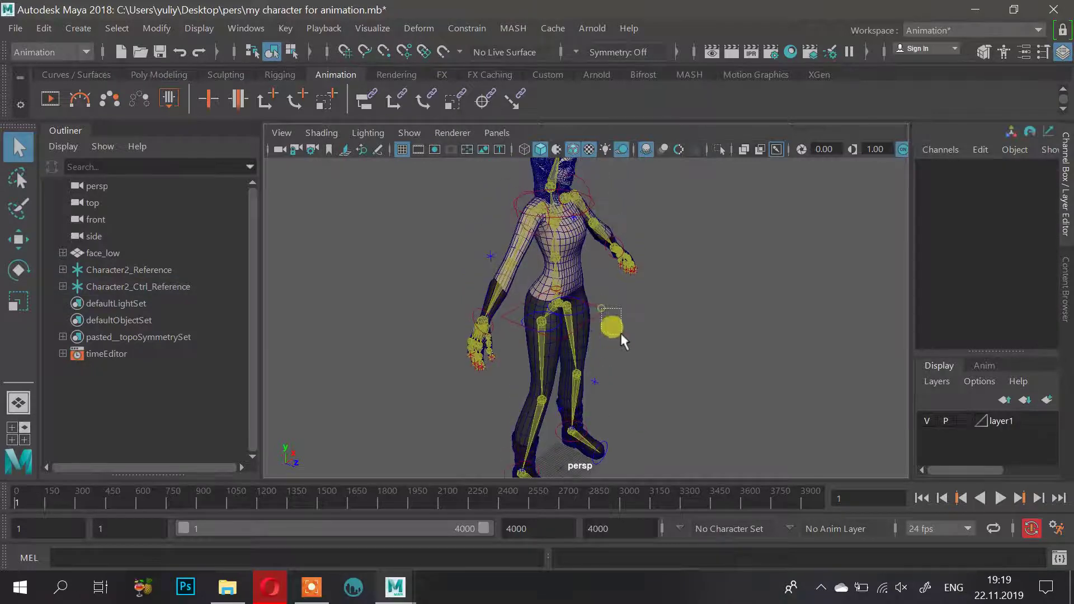
drag(621, 335, 625, 358)
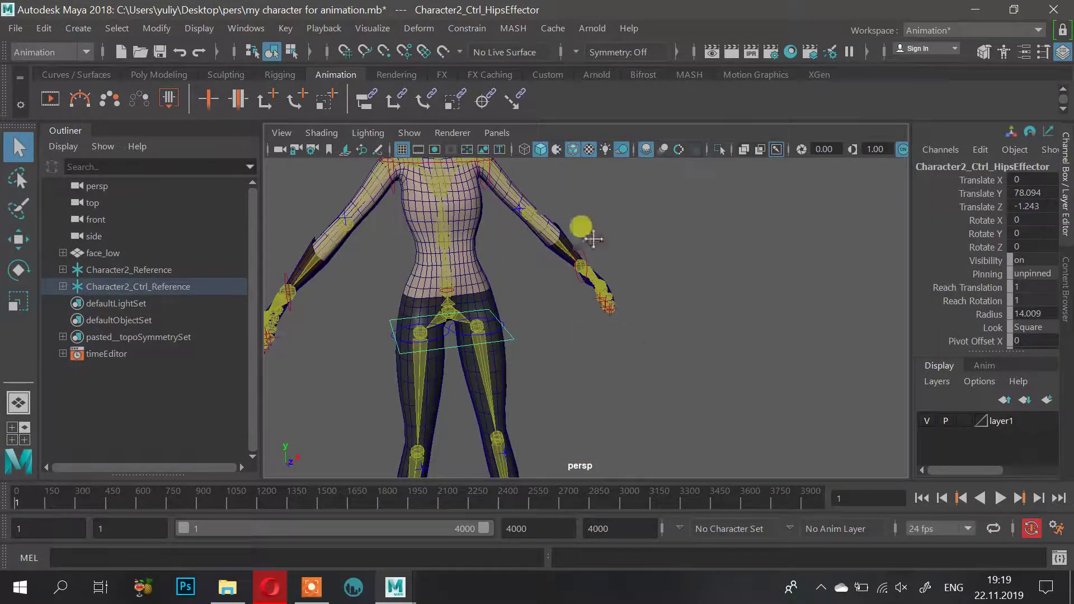
Examine the control rig from head to feet, from the front and the side, with the hips effector selected
alt+middle_drag(593, 239, 671, 439)
alt+middle_drag(611, 386, 656, 292)
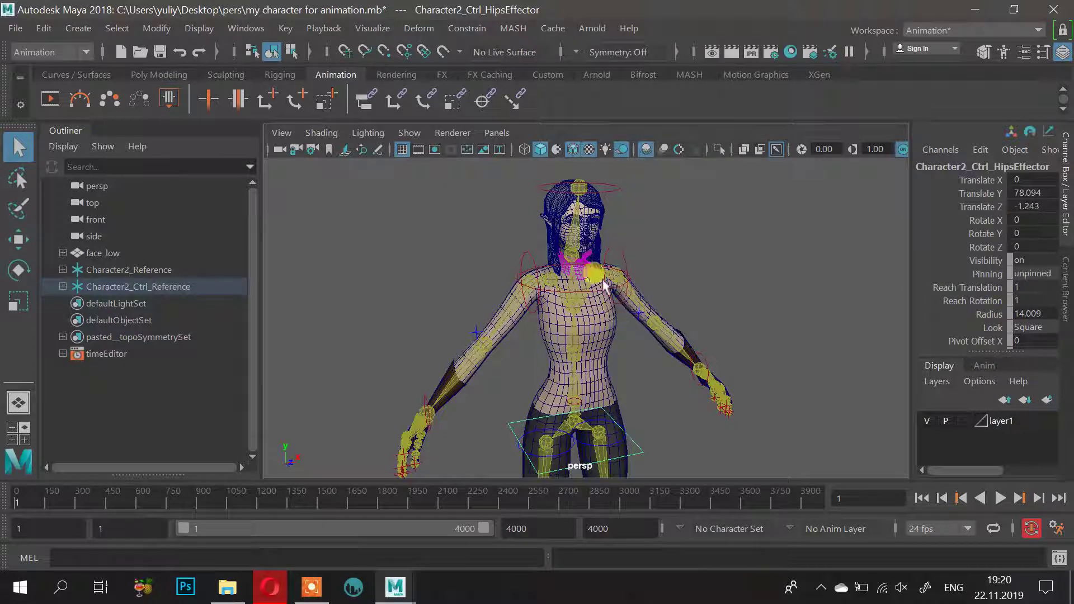
alt+middle_drag(599, 362, 597, 209)
scroll(568, 271, down, 3)
alt+drag(568, 270, 671, 274)
alt+middle_drag(605, 294, 483, 305)
alt+drag(526, 305, 469, 317)
alt+middle_drag(489, 323, 514, 271)
alt+drag(514, 271, 540, 257)
alt+right_drag(540, 257, 625, 295)
alt+drag(626, 296, 602, 303)
scroll(587, 296, down, 4)
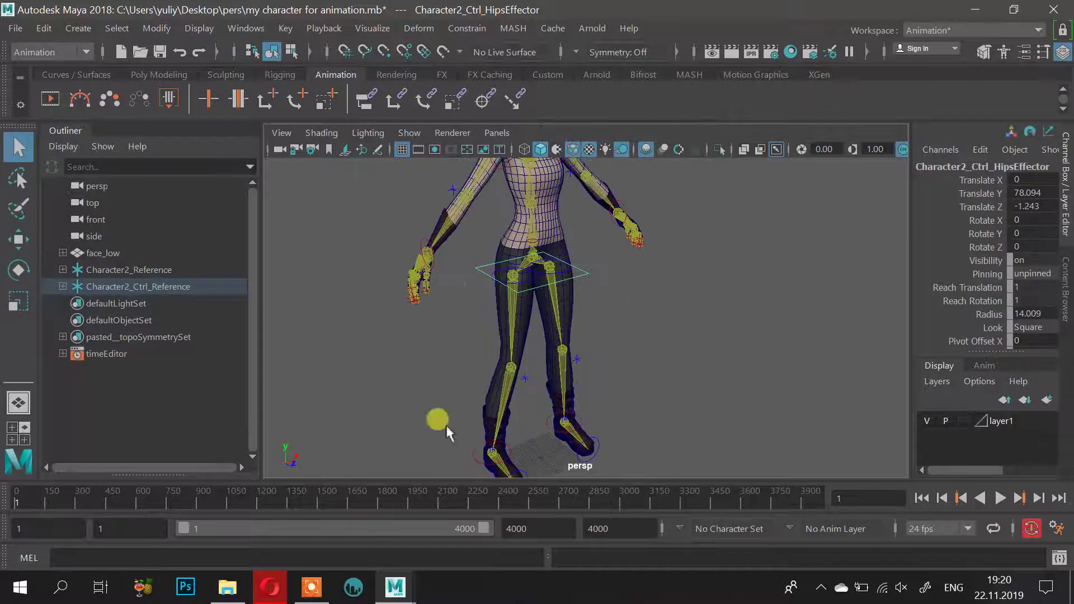
scroll(582, 371, up, 4)
alt+drag(583, 371, 671, 343)
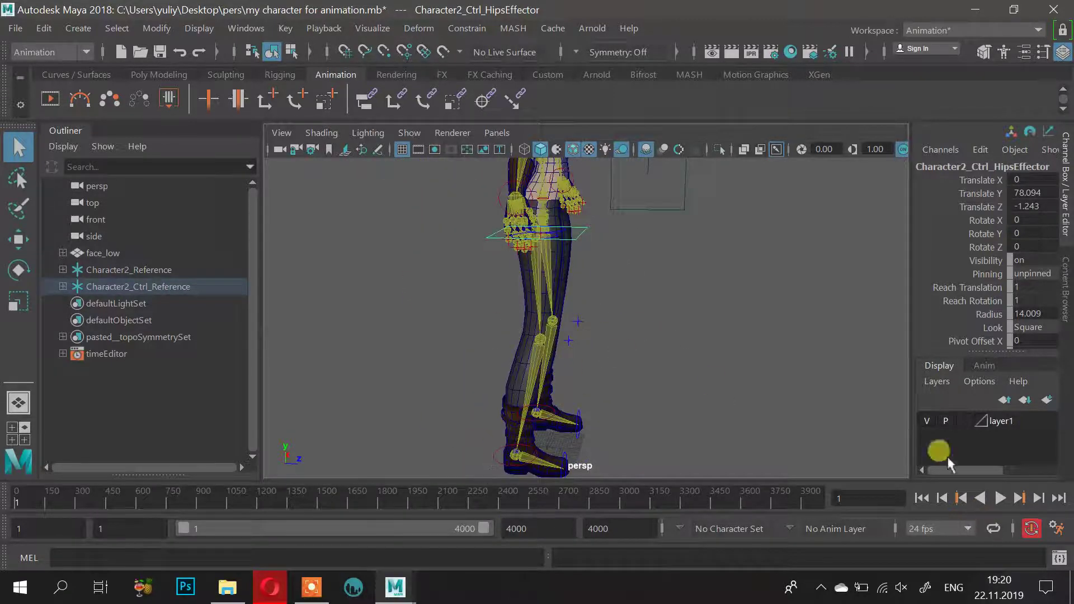
alt+drag(747, 374, 597, 382)
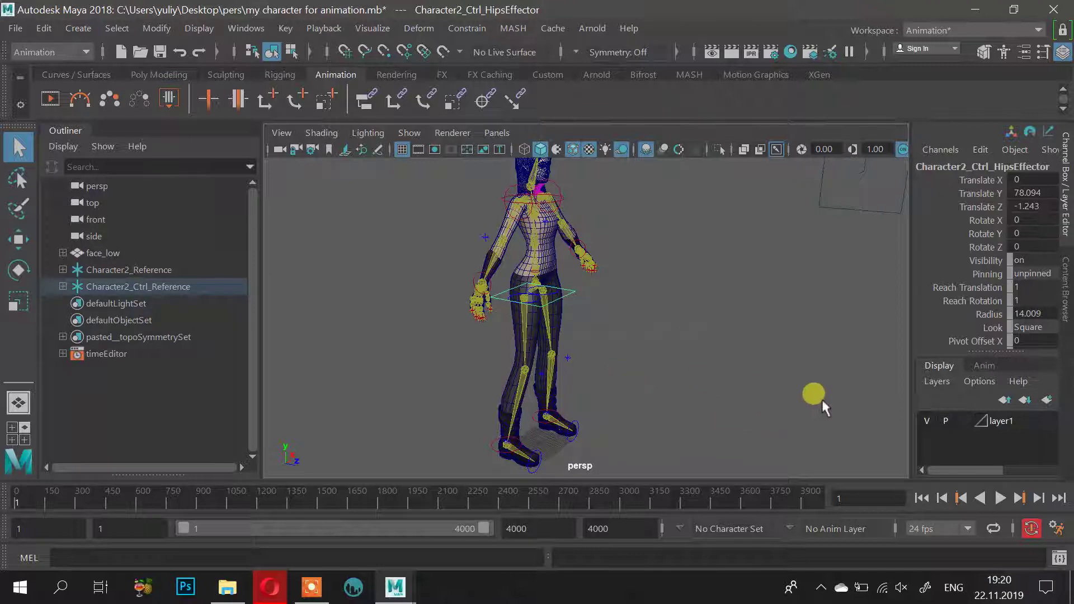
alt+drag(770, 394, 561, 431)
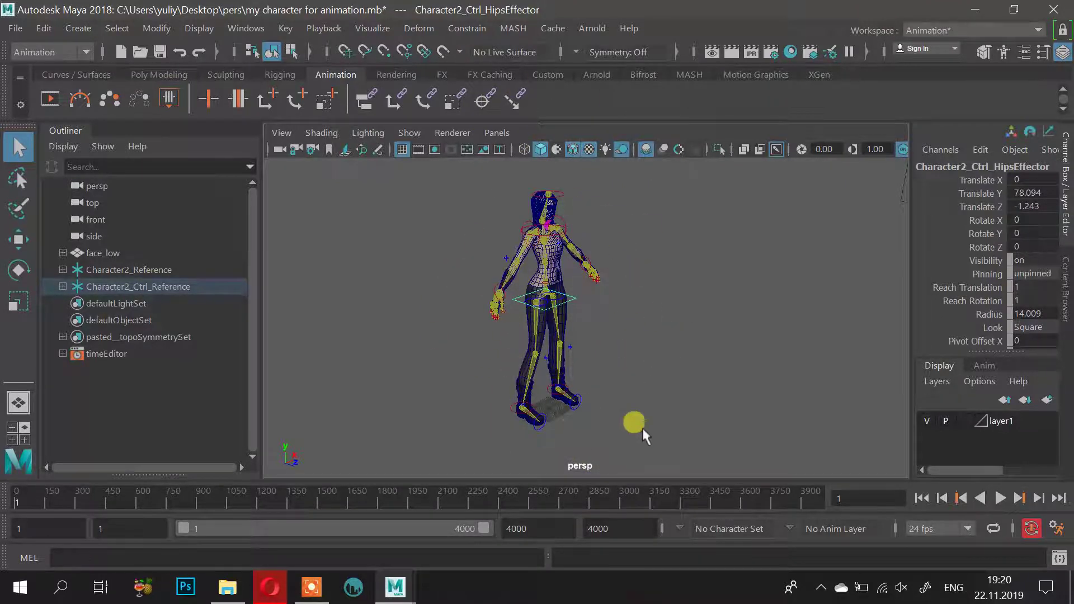
Try scrubbing and playing the empty timeline, and return to frame 1
mouse_move(645, 433)
alt+mouse_down()
mouse_move(703, 292)
mouse_move(619, 319)
mouse_move(660, 433)
alt+mouse_up()
drag(623, 501, 505, 506)
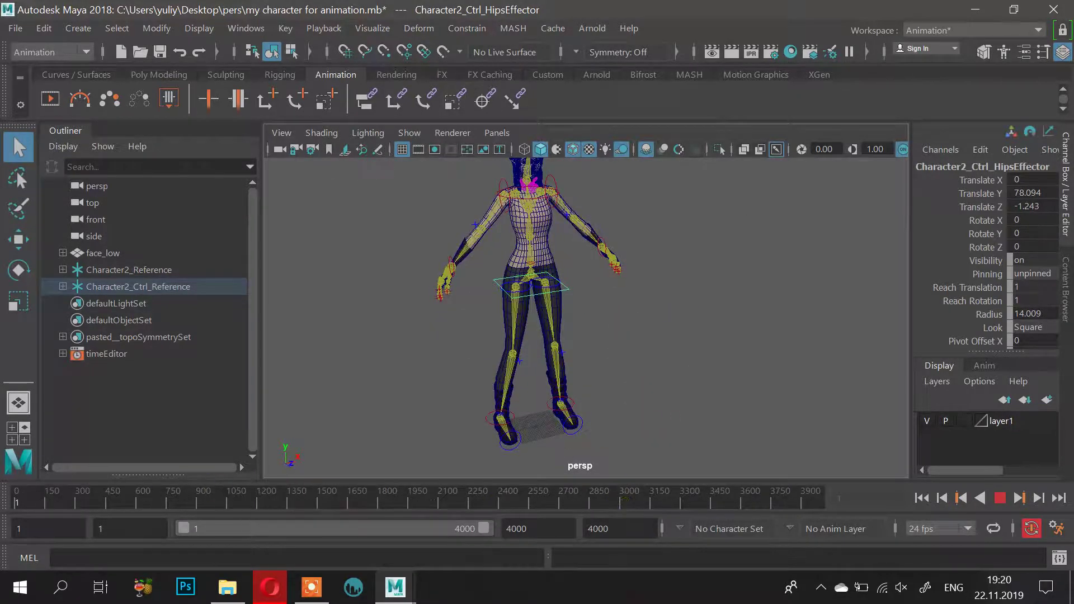
drag(20, 487, 16, 497)
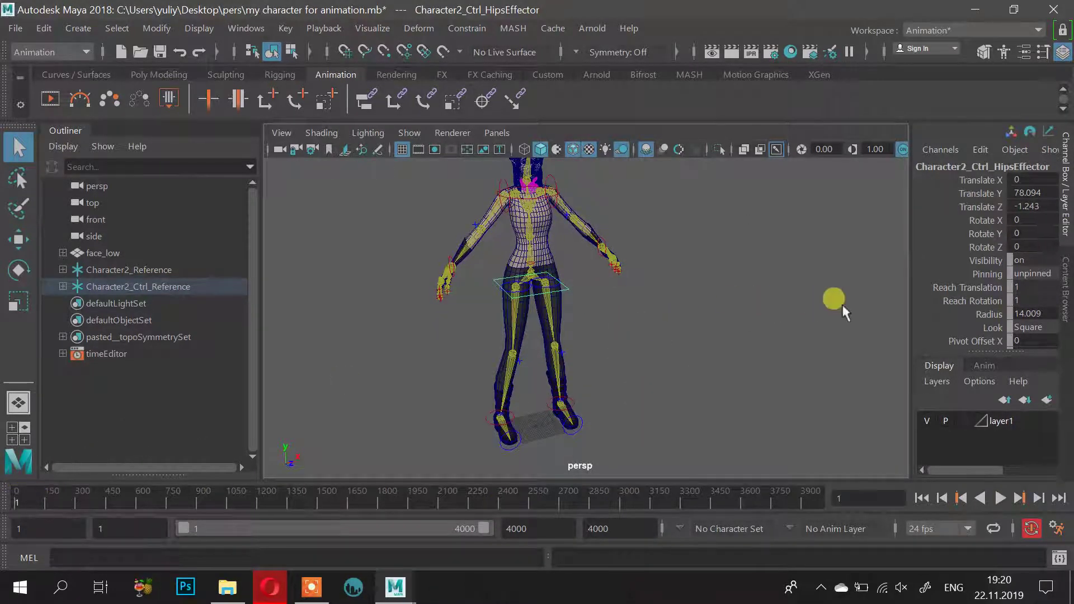
Set both the playback range end and the animation end to frame 25
mouse_move(644, 290)
alt+mouse_down()
mouse_move(626, 277)
mouse_move(604, 476)
mouse_move(568, 521)
alt+mouse_up()
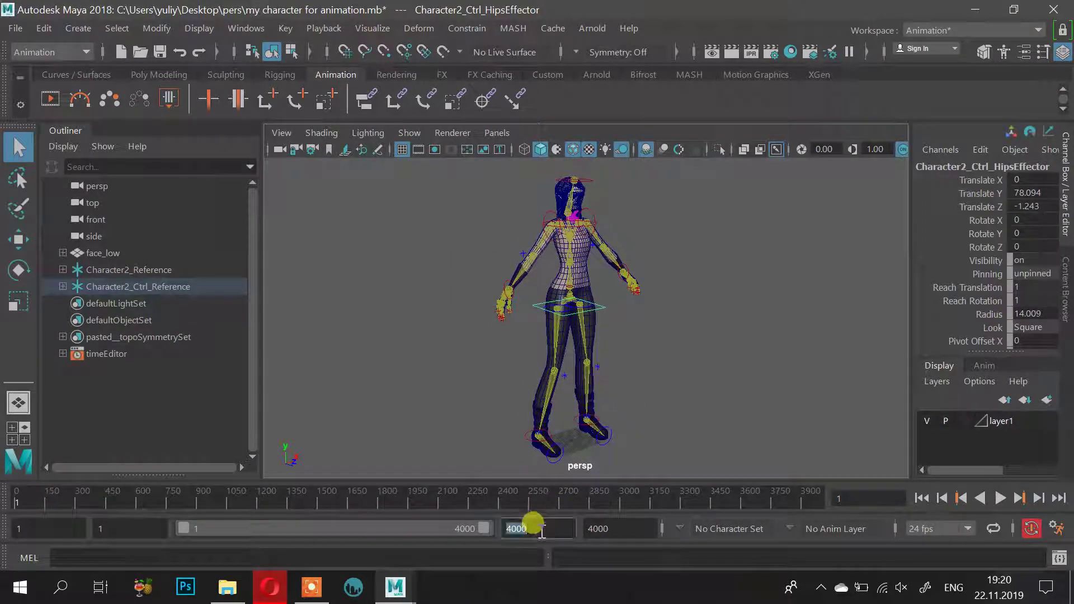
click(541, 528)
text(25)
key(Return)
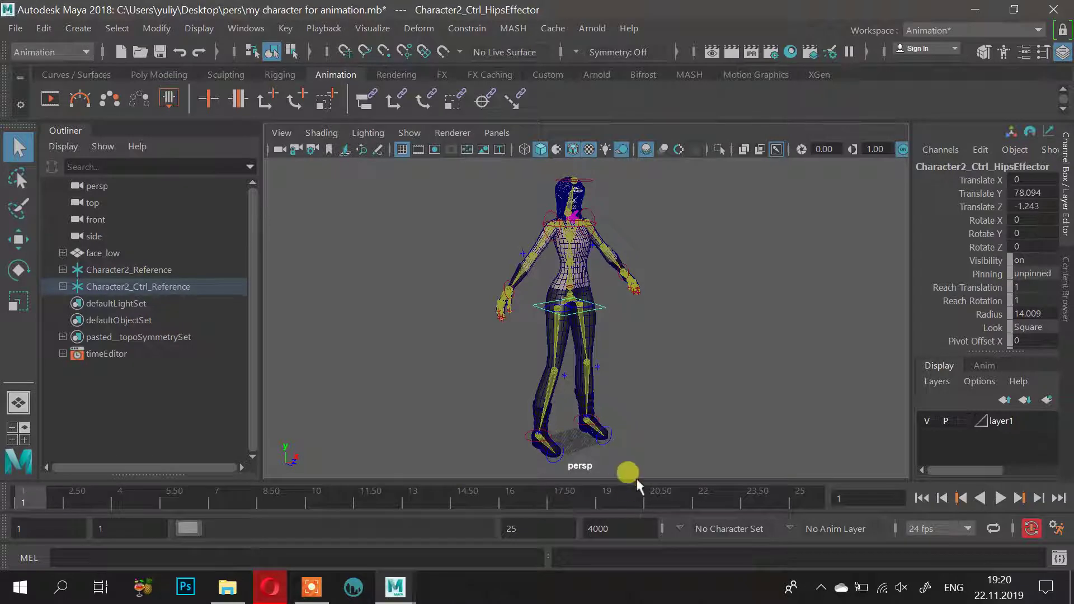
drag(634, 492, 29, 481)
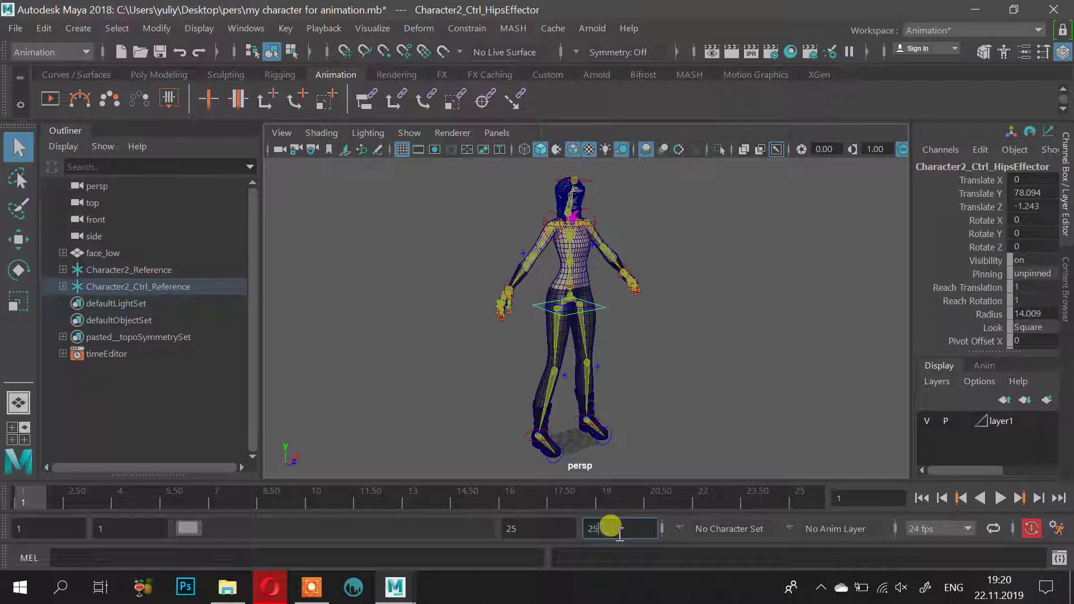
key(Return)
Play the 25-frame timeline, return to frame 1, and view the character from the side and the front
key(alt+v)
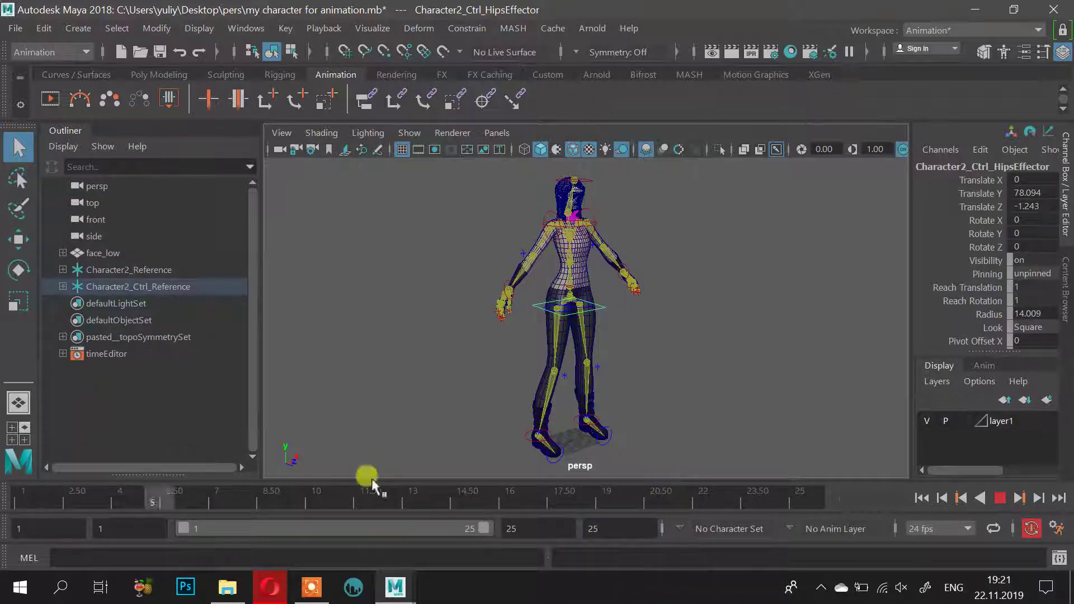
drag(372, 480, 11, 449)
alt+drag(757, 246, 827, 255)
alt+right_drag(818, 279, 653, 276)
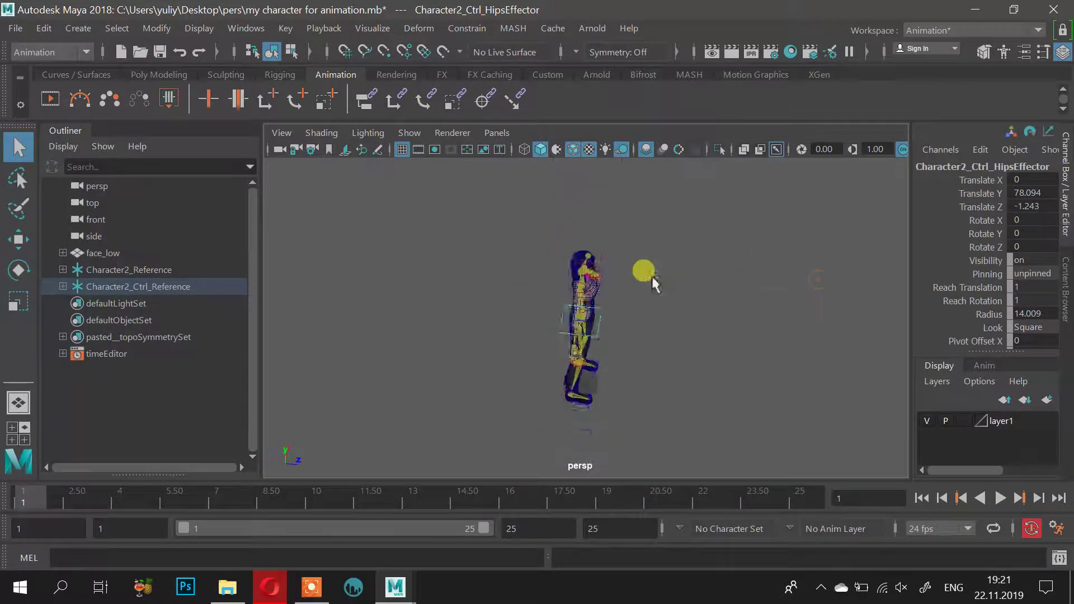
alt+drag(652, 278, 591, 329)
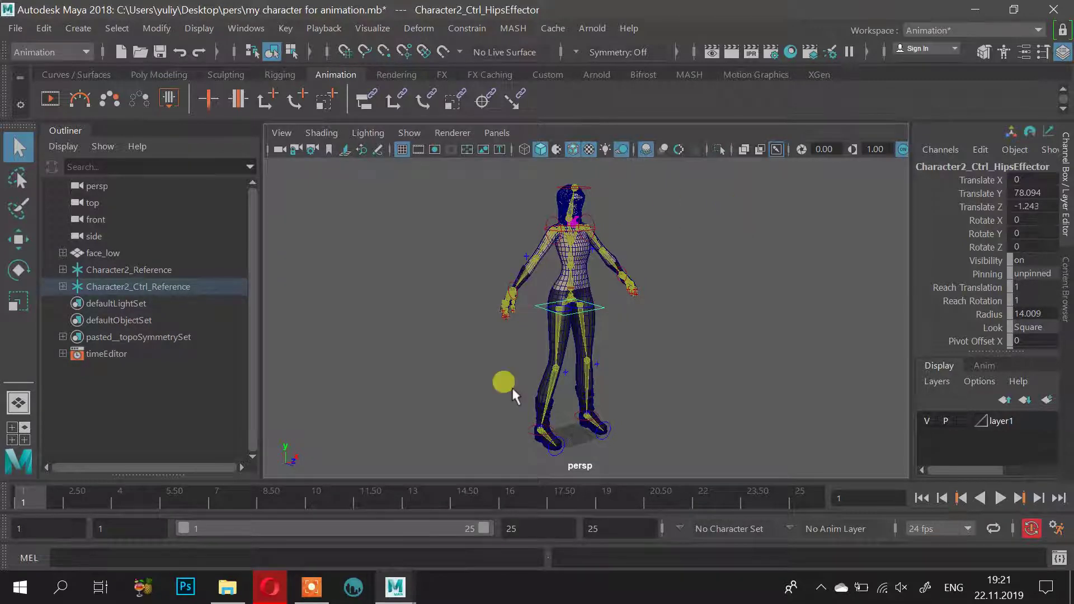
Switch to the Opera browser and search the web for "walk cycle animation"
click(270, 588)
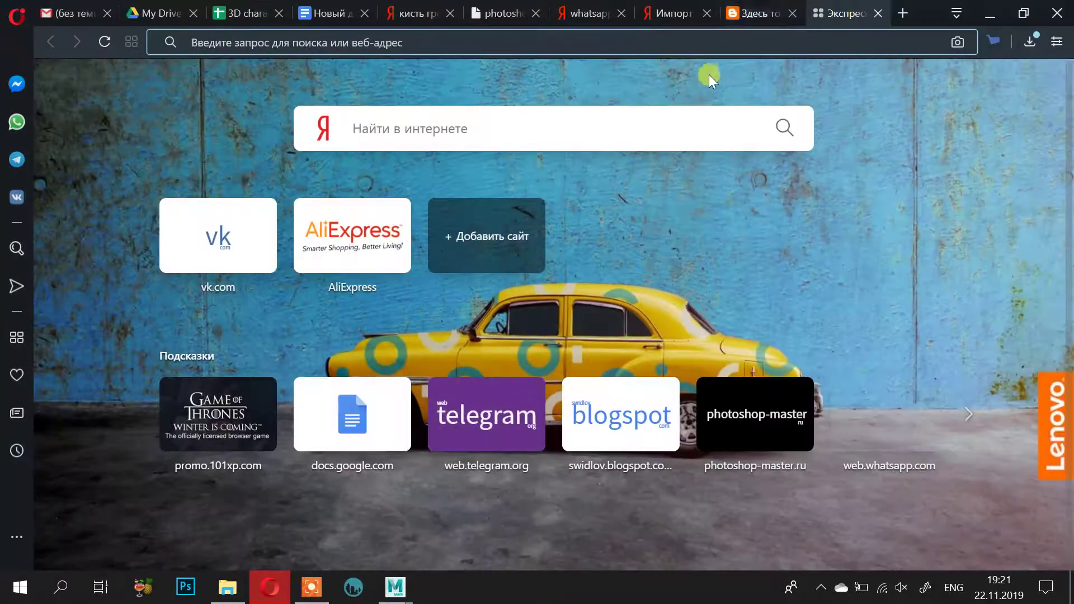
click(717, 40)
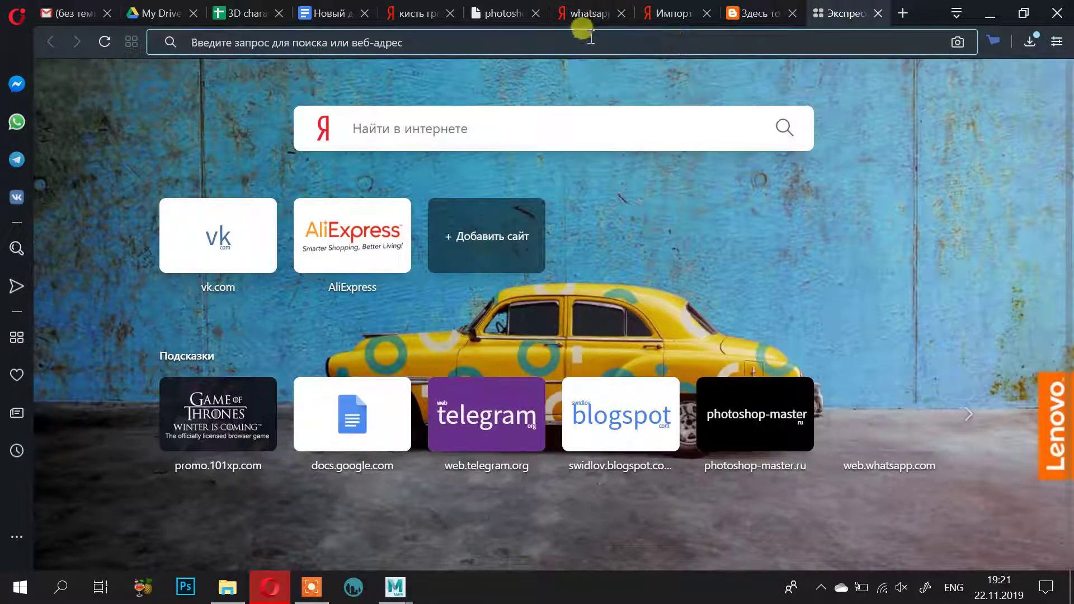
text(walk)
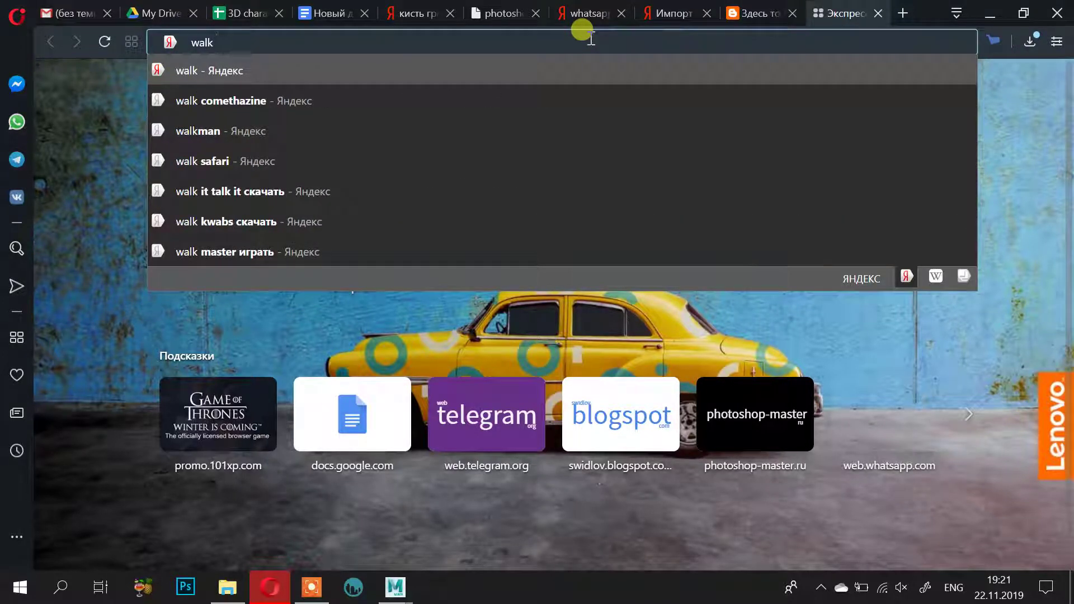
text( cy)
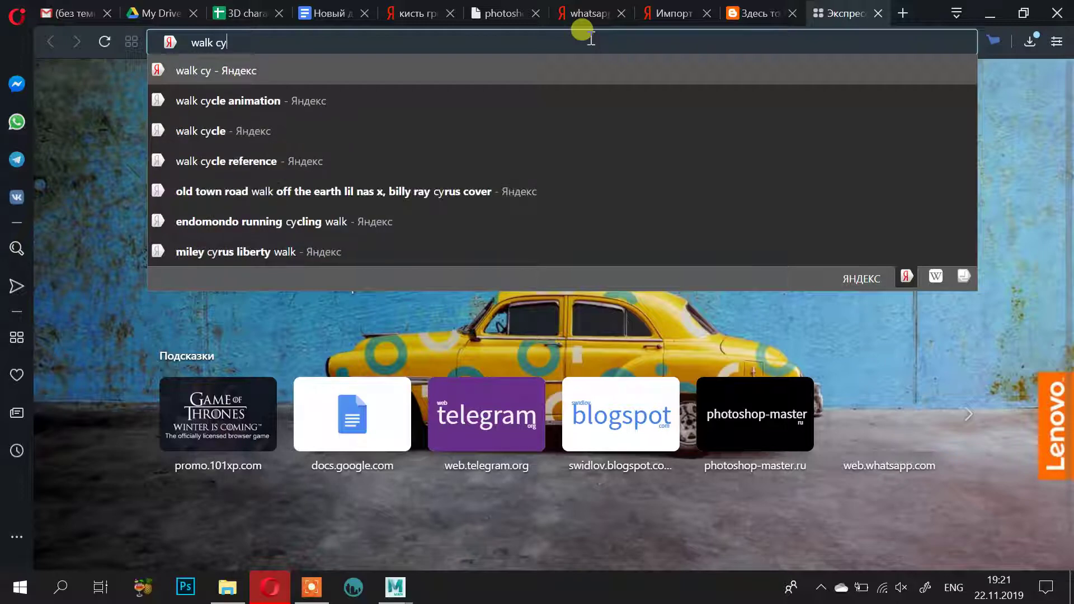
key(Down)
key(Return)
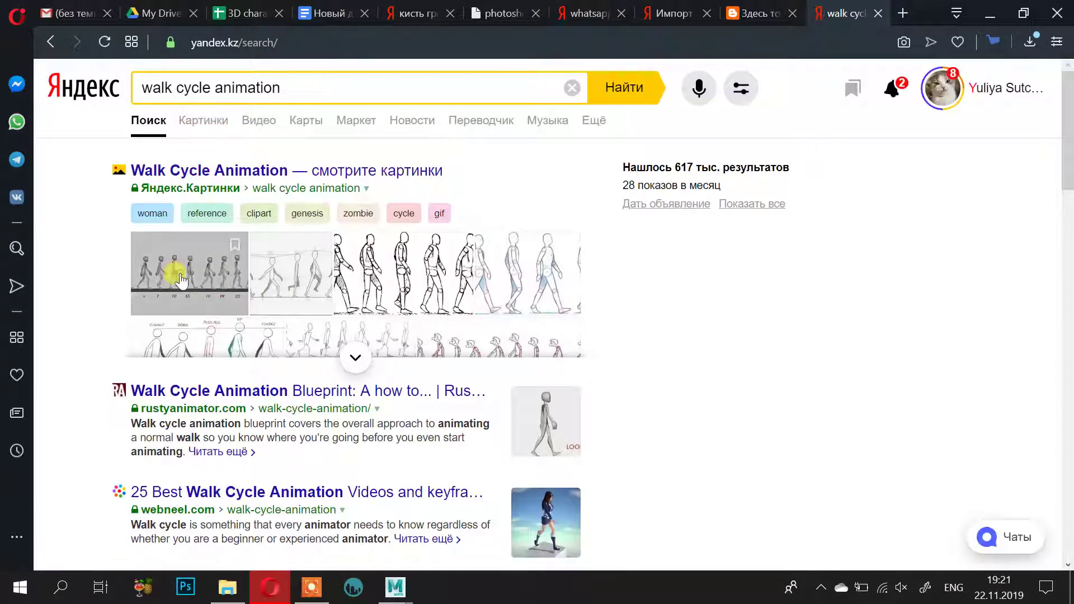
Compare the walk cycle reference images, including the generic walk, personality walk and side-and-back sketches, and return to the Rusty Animator pose sheet
click(240, 249)
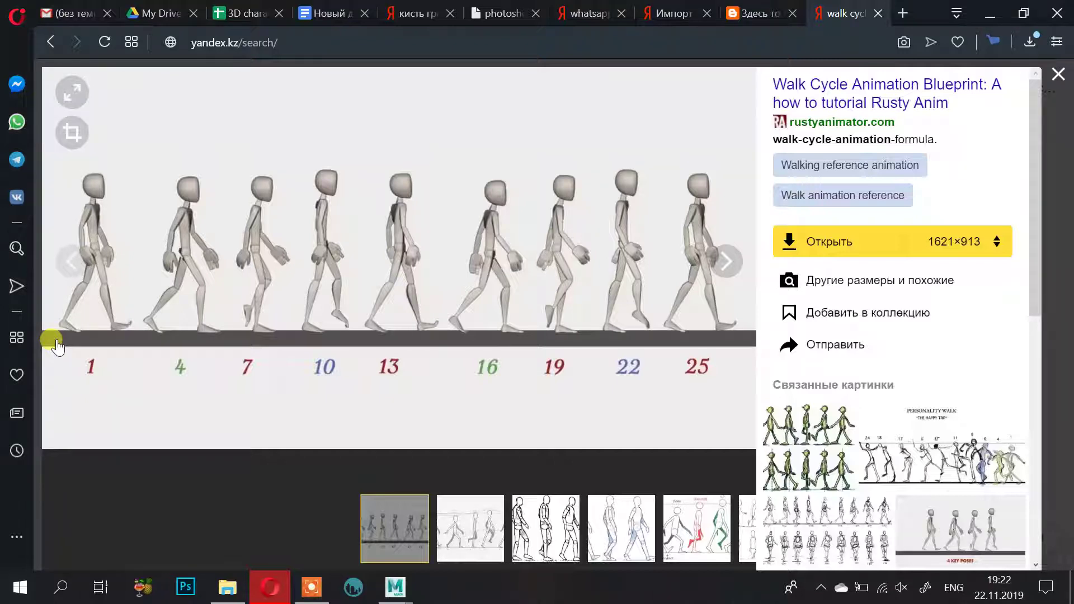
click(793, 446)
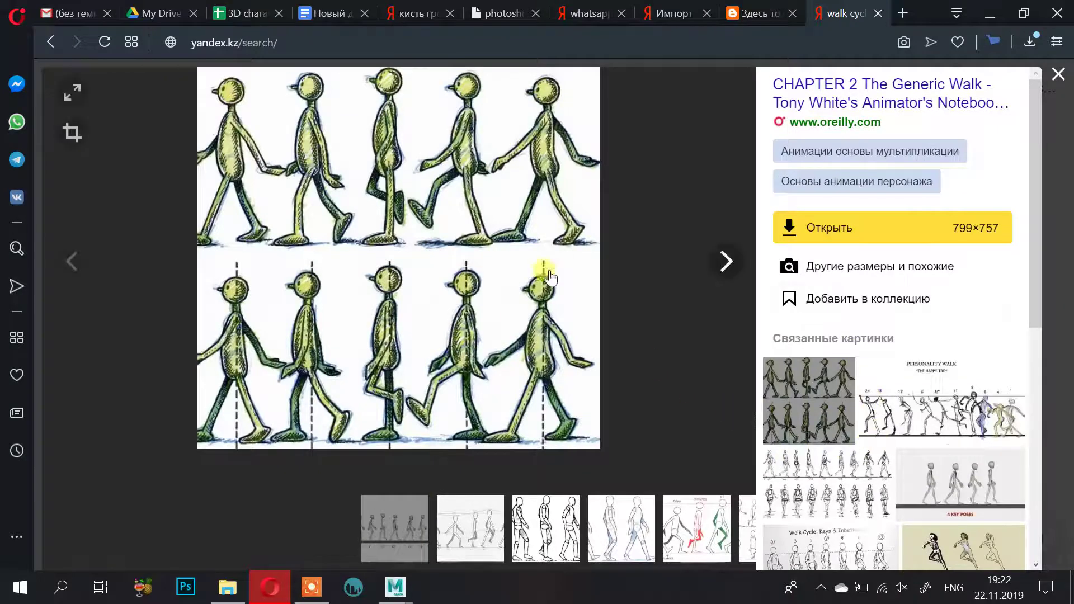
click(933, 398)
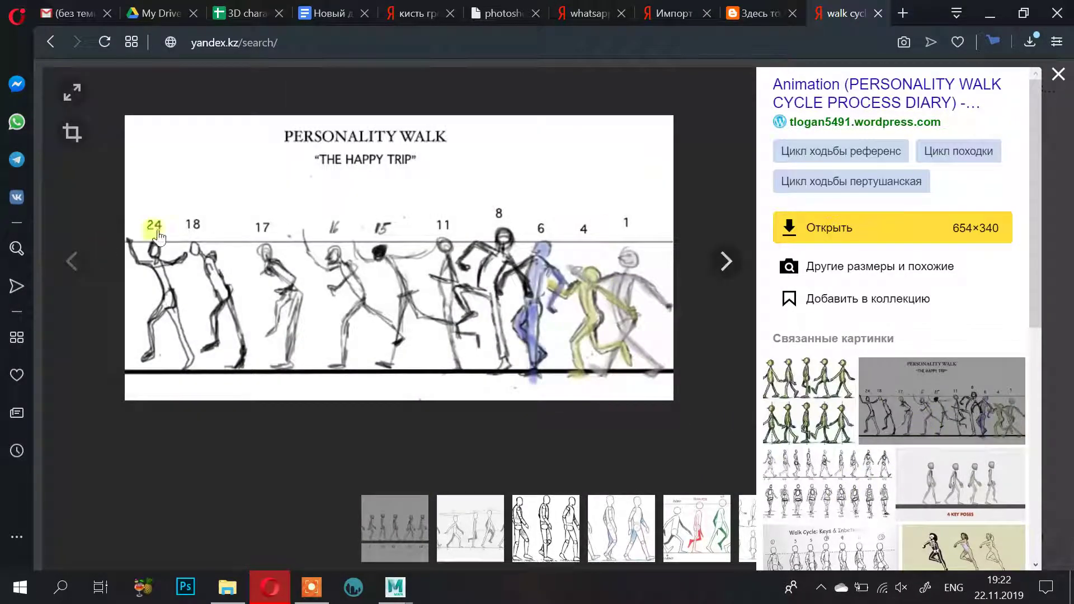
click(877, 488)
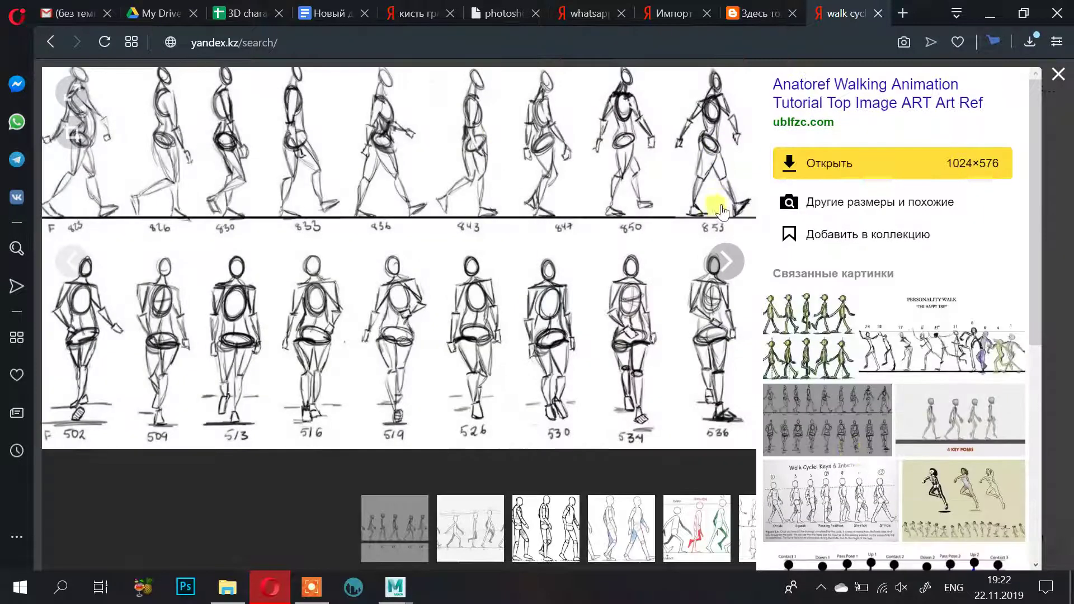
click(400, 524)
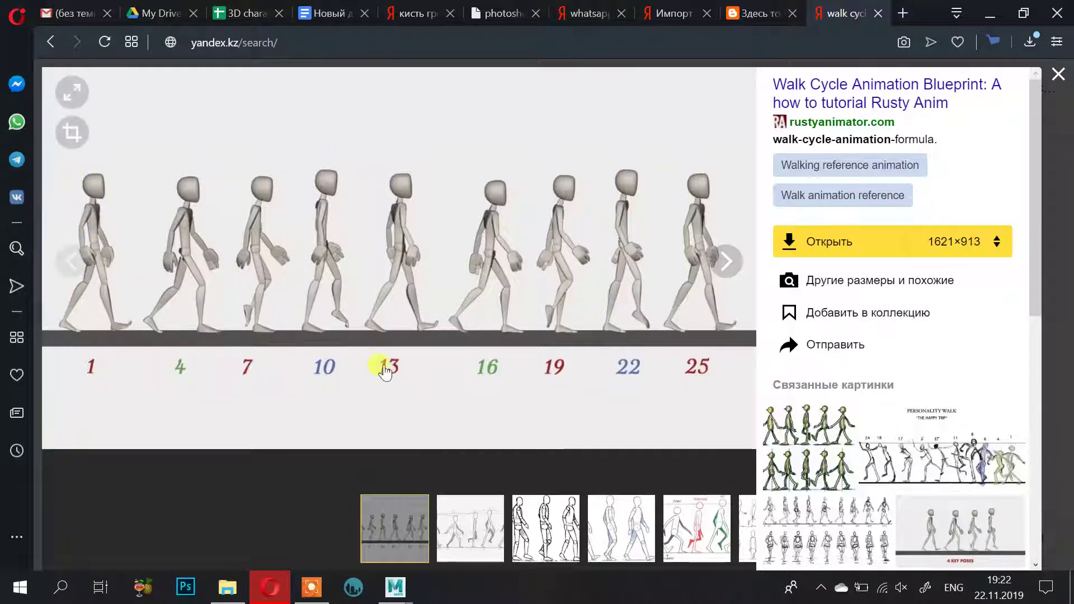
Examine the pencil walk cycle sketch with its contact, down and up poses, and return to the pose sheet numbered 1 to 25
right_click(471, 522)
click(461, 548)
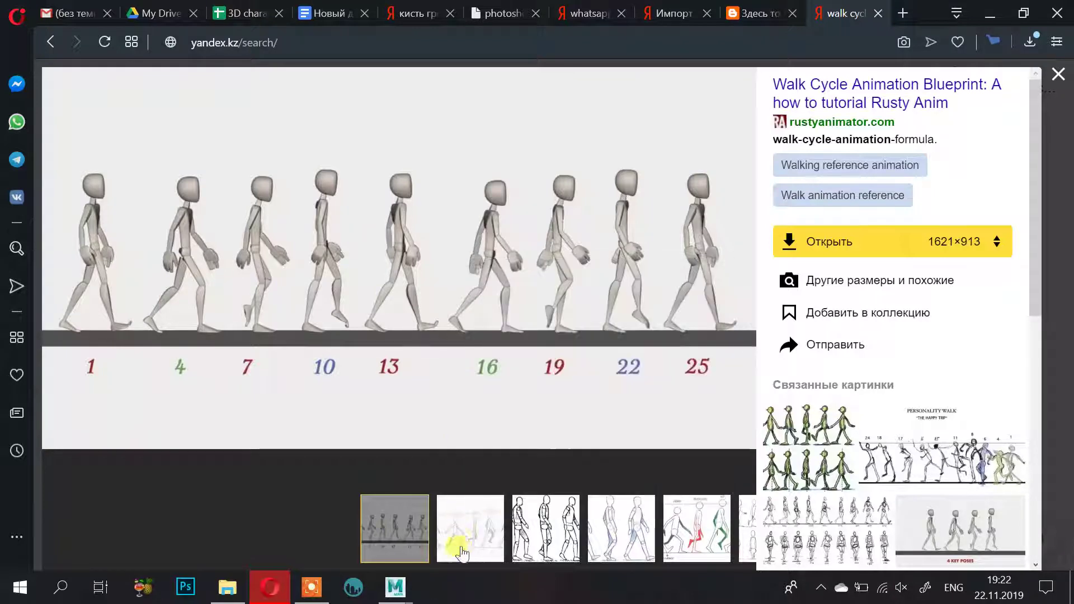
click(470, 511)
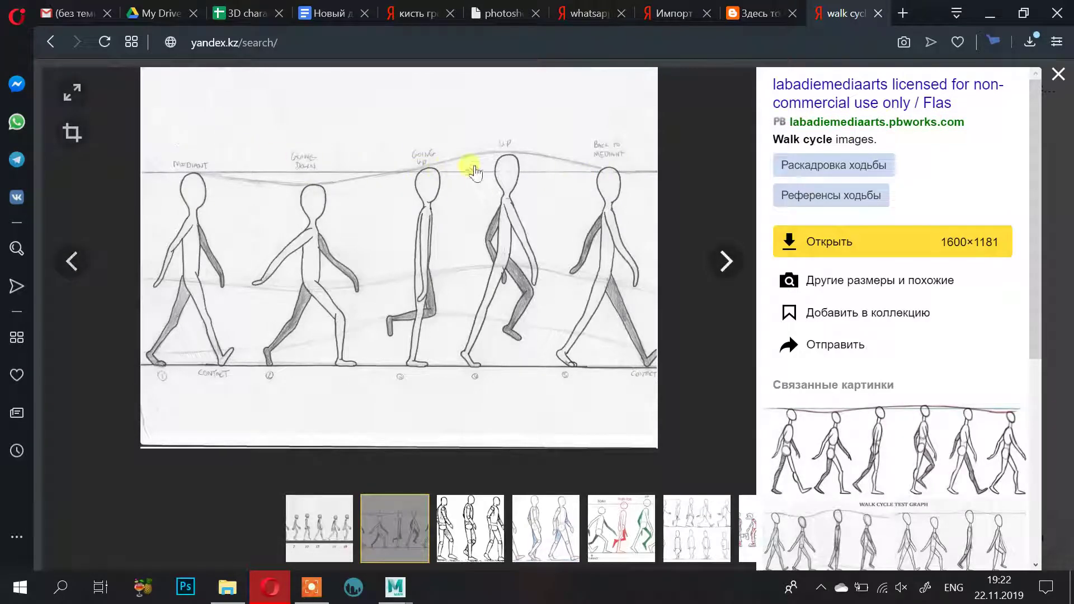
click(311, 532)
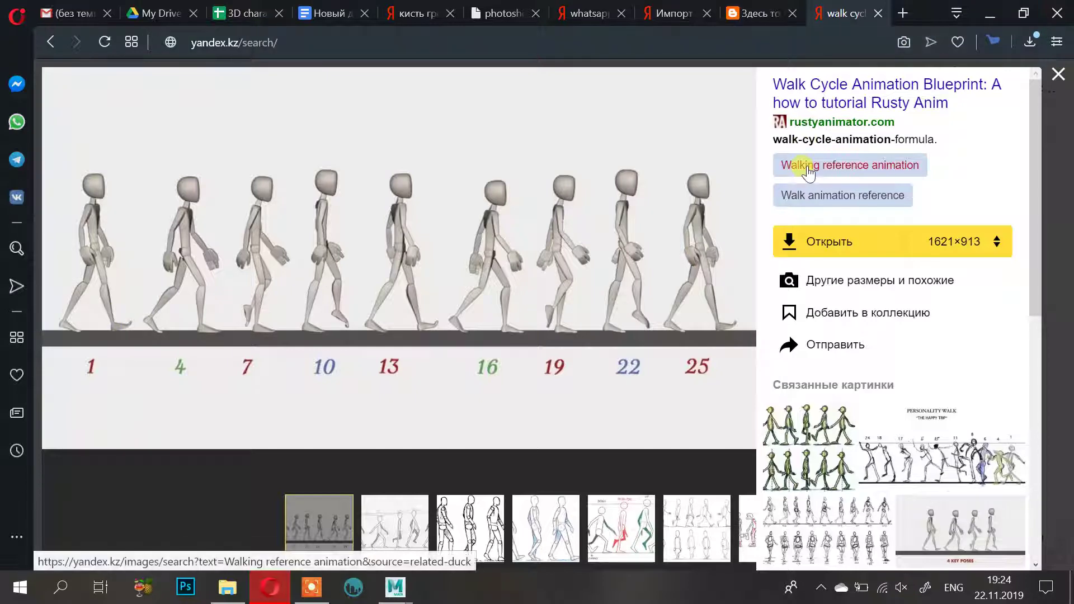
Switch back to Maya, try moving the left ankle effector inward to about Translate X 10.5, and undo the move
click(992, 13)
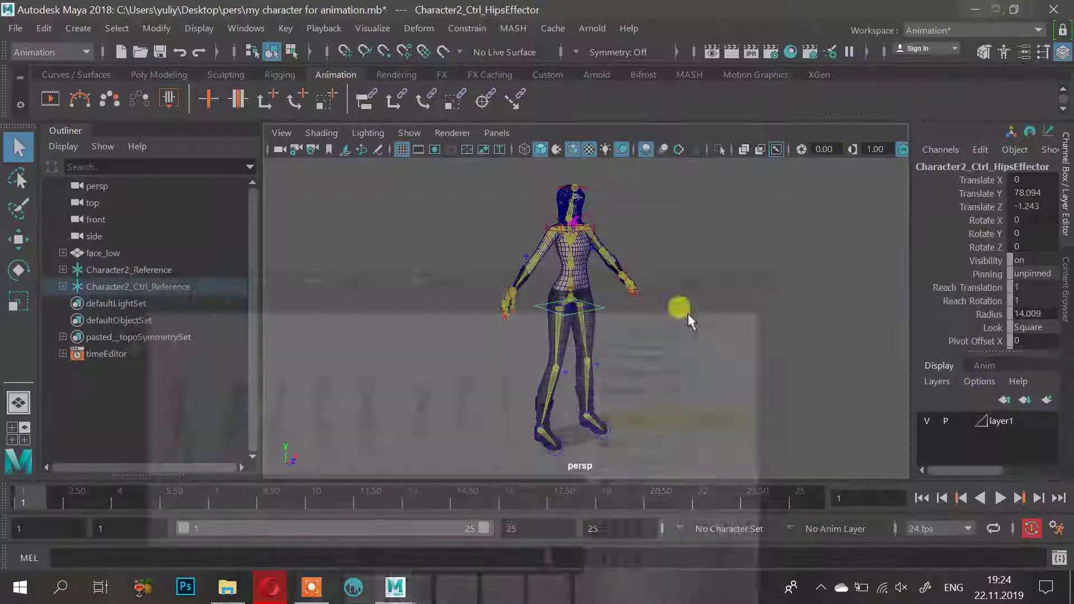
alt+drag(602, 350, 631, 346)
click(605, 383)
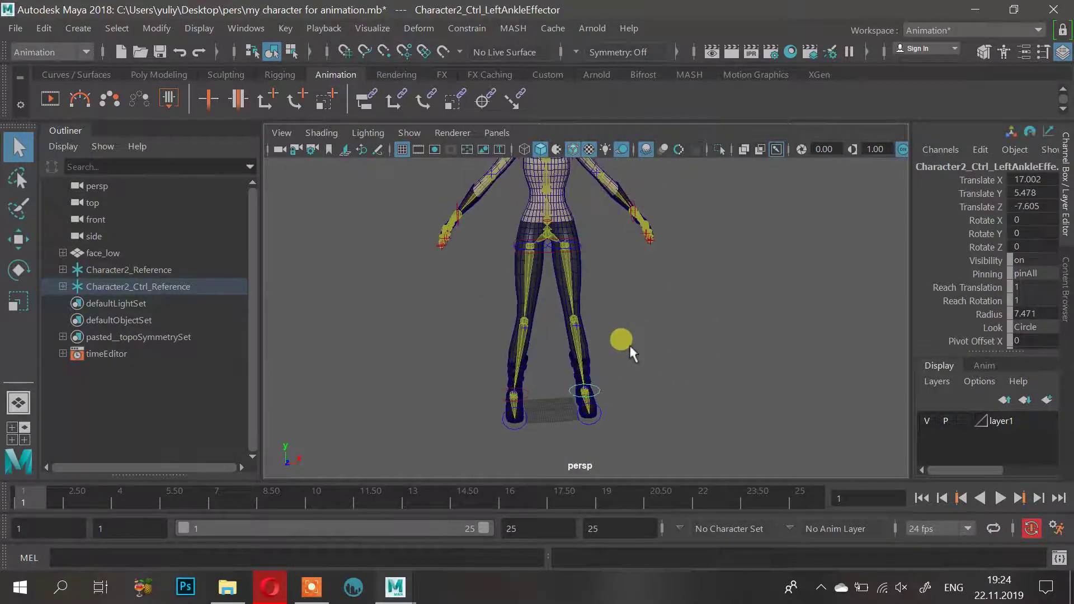
key(w)
alt+drag(595, 313, 588, 317)
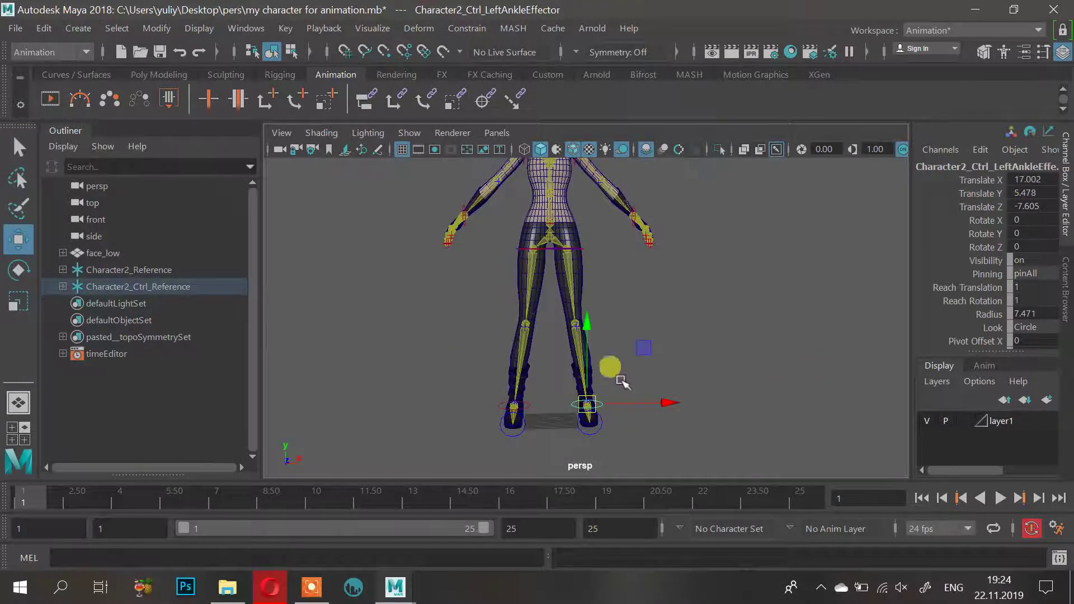
drag(679, 401, 666, 407)
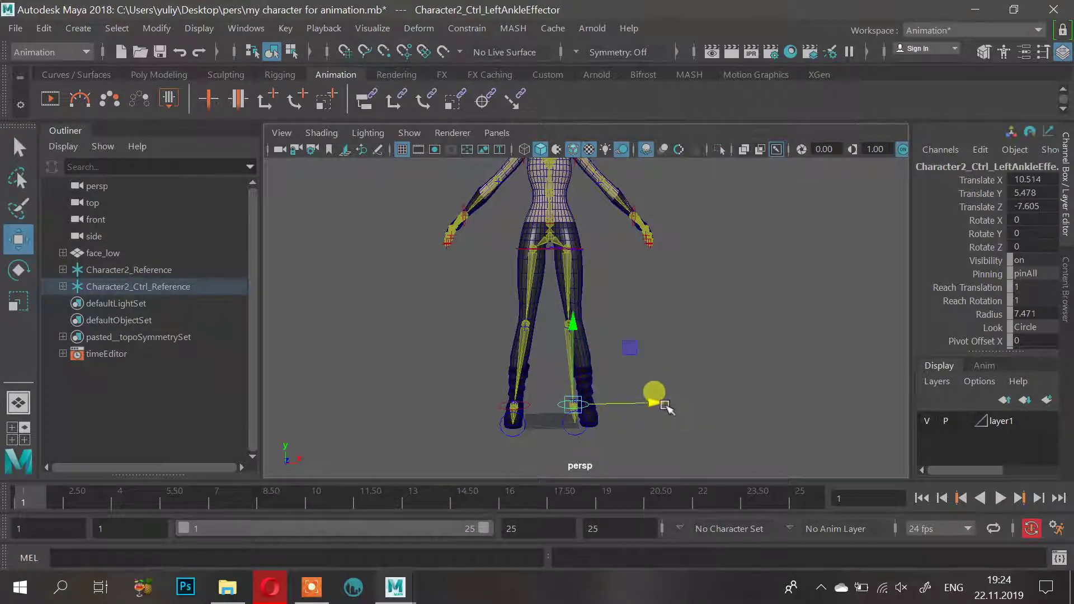
key(ctrl+z)
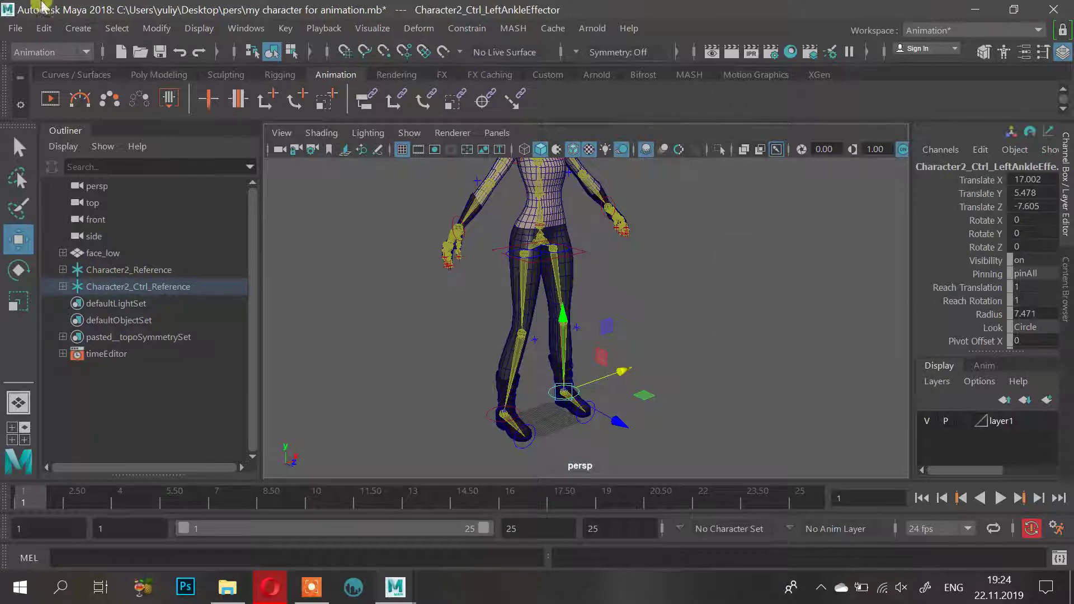
Open the scene my character 5.mb from the pers folder on the desktop, and dismiss the Graph Editor and What's New windows
click(976, 9)
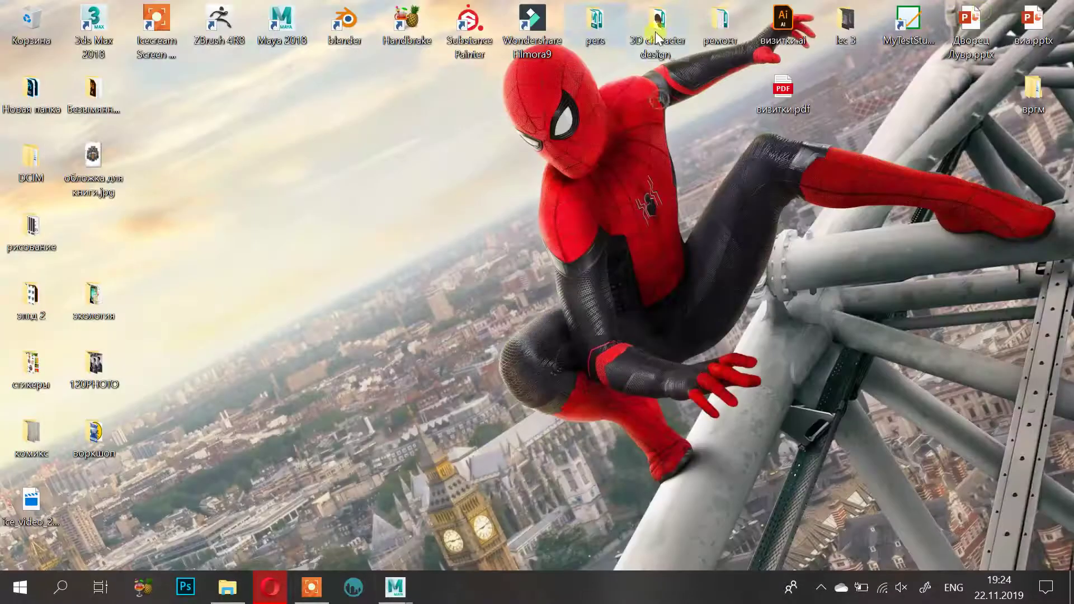
double_click(594, 22)
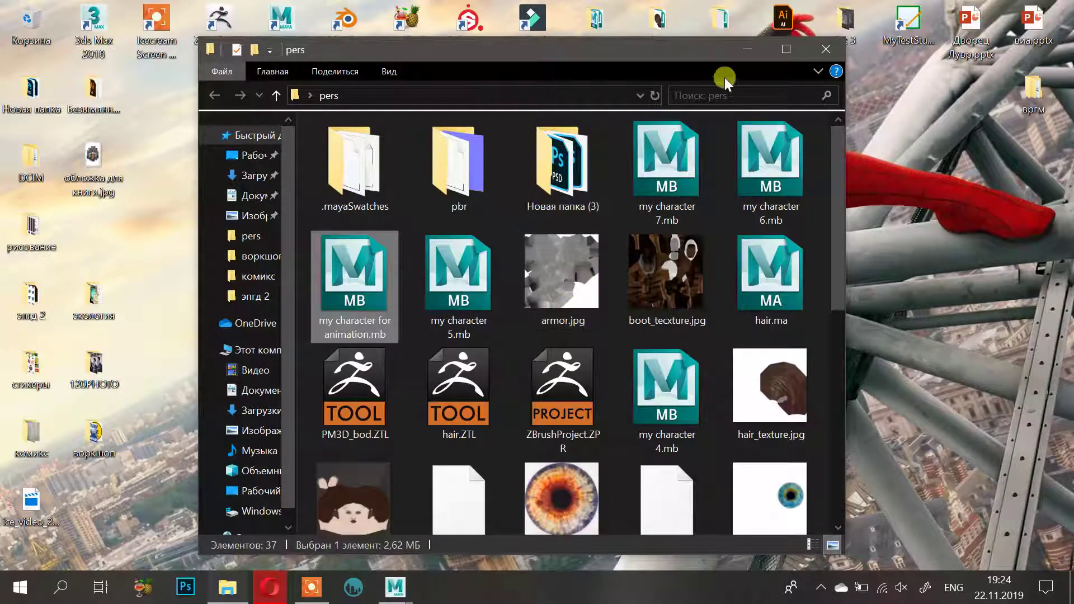
click(781, 50)
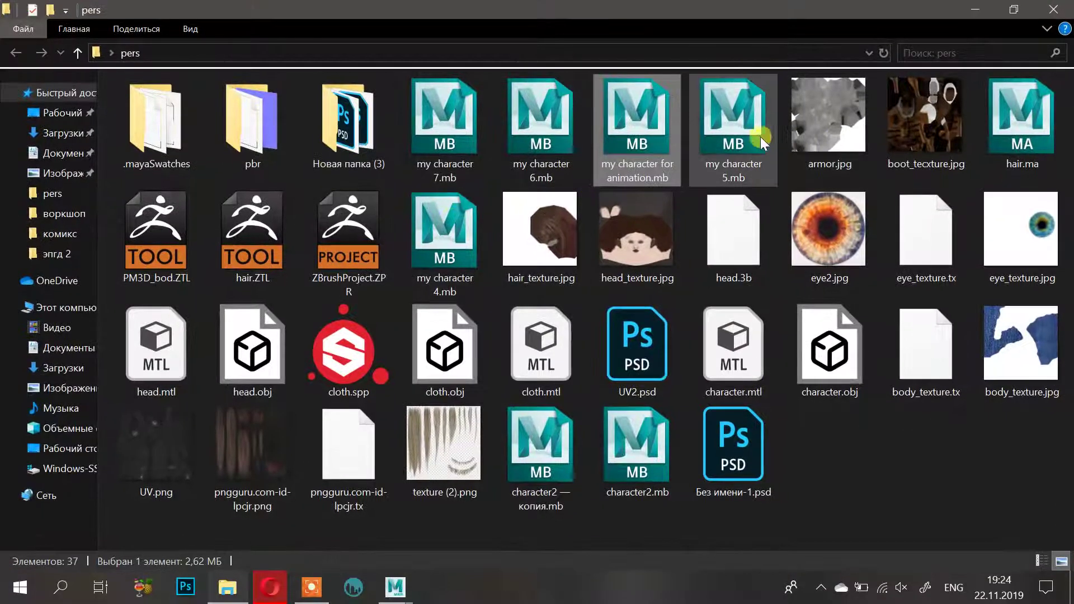
click(727, 136)
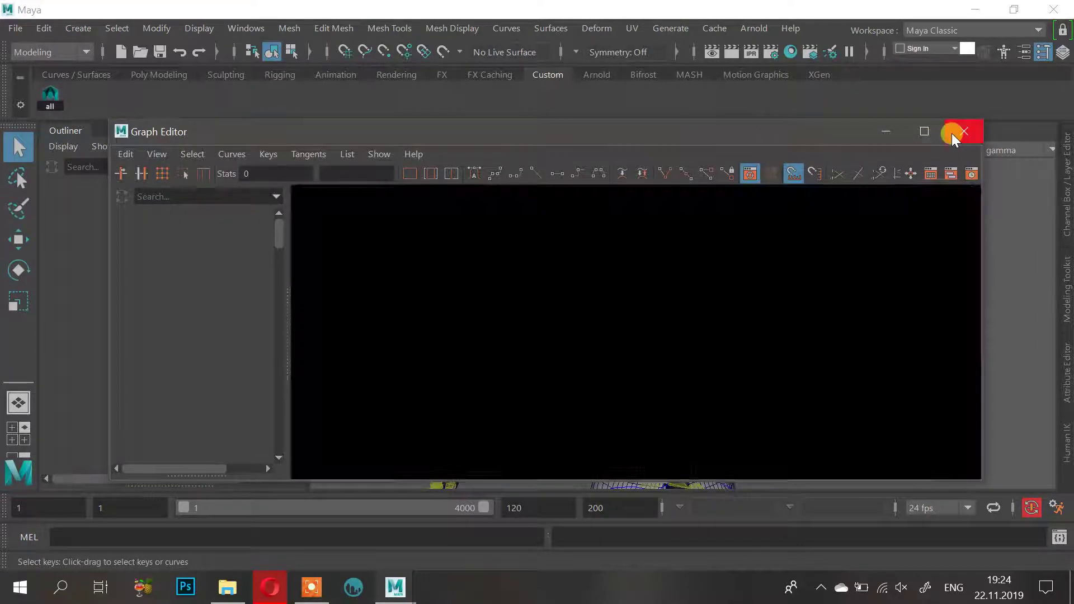
click(951, 133)
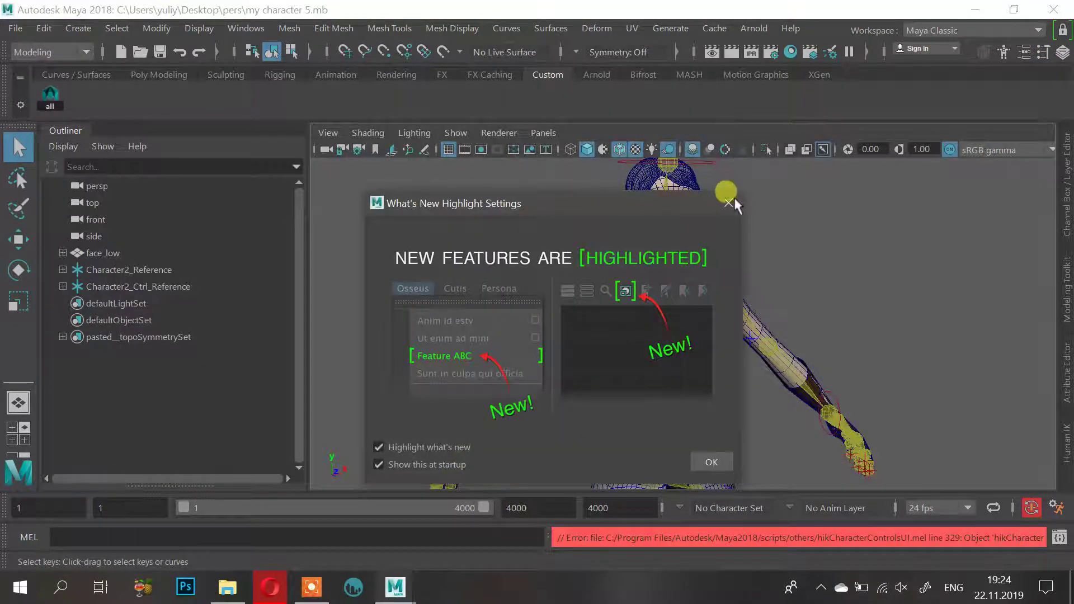
click(728, 203)
Move the character's left ankle effector inward towards the other foot, to about 3.2 cm in X
scroll(744, 280, down, 3)
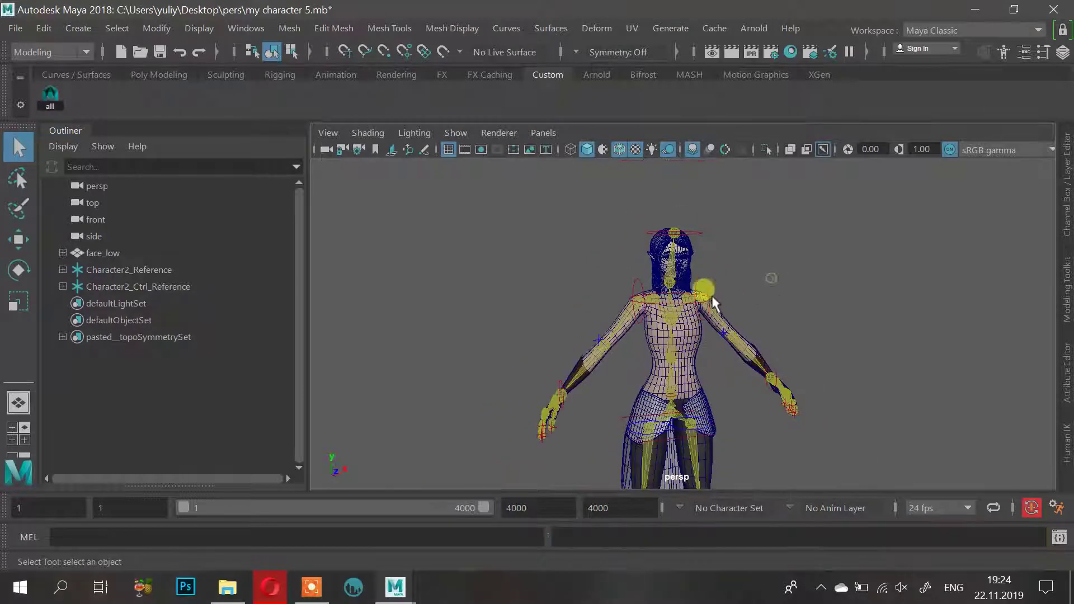
click(706, 287)
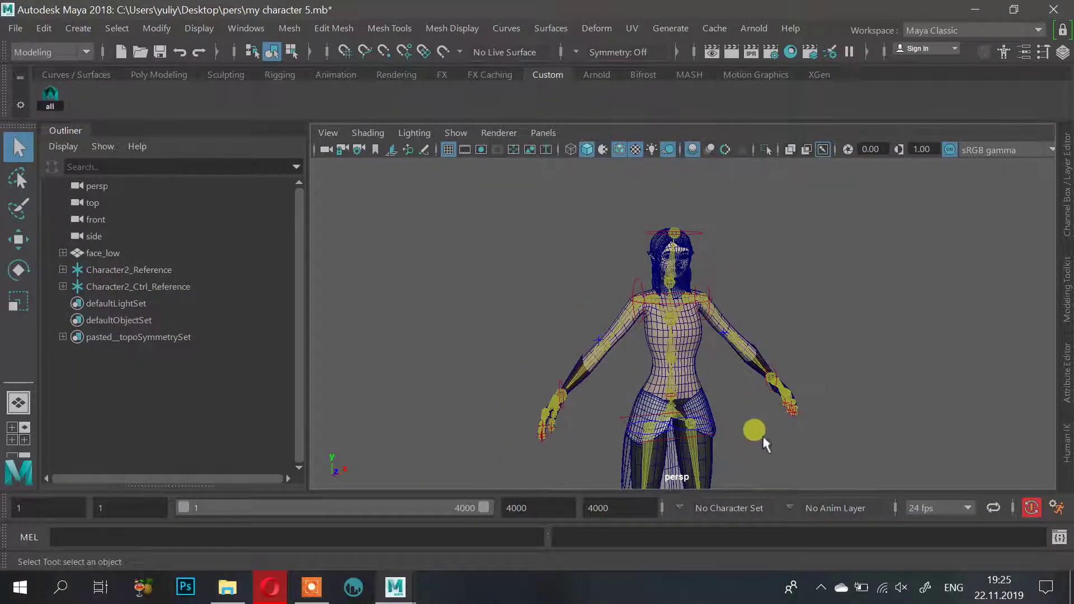
alt+drag(765, 438, 770, 460)
alt+middle_drag(721, 425, 719, 127)
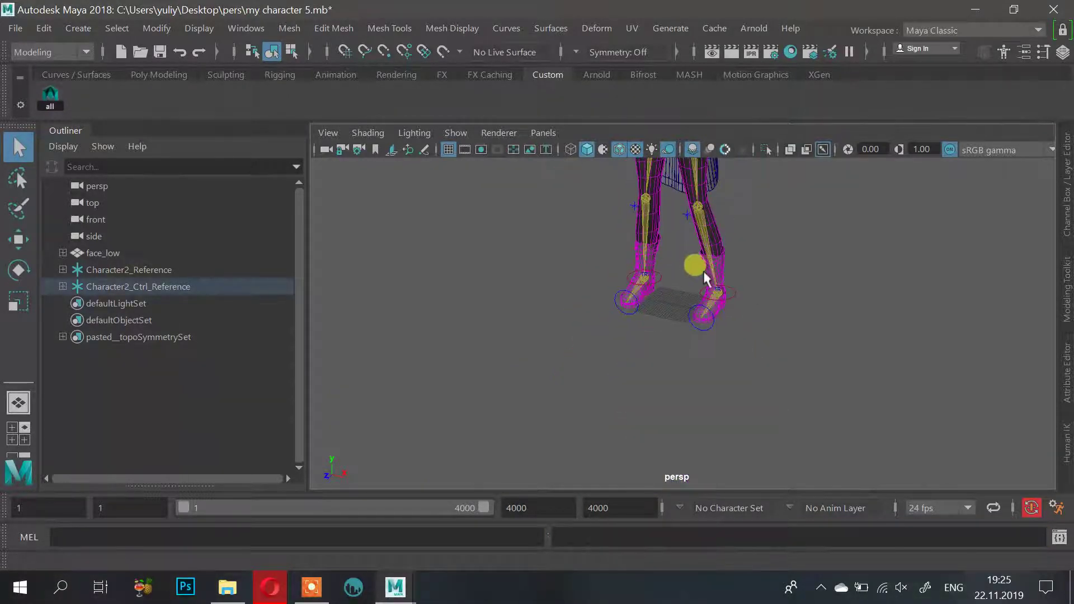
click(736, 293)
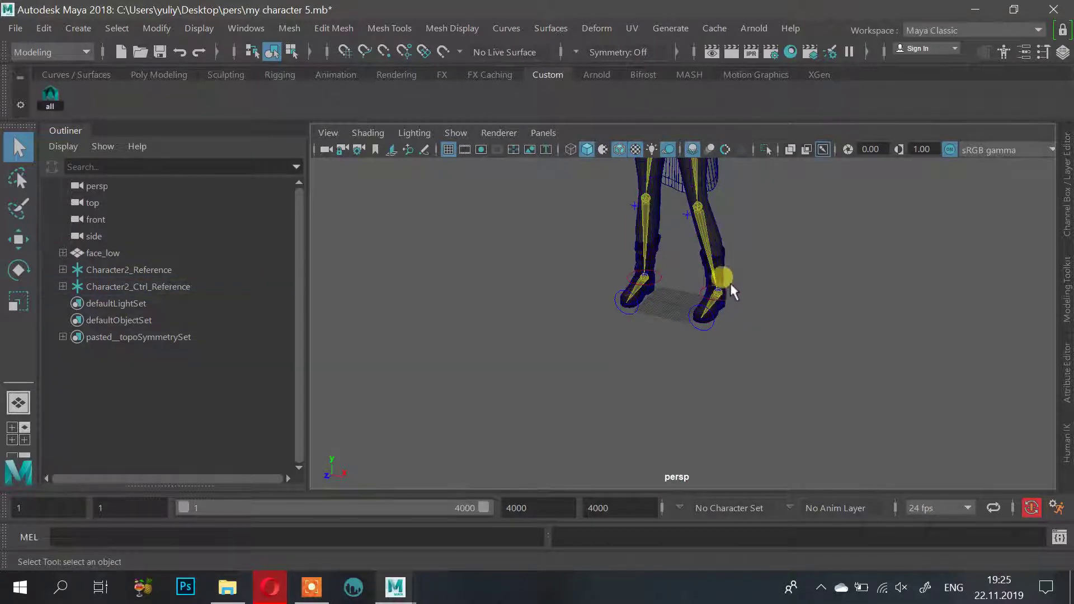
click(730, 283)
alt+drag(757, 273, 783, 247)
alt+middle_drag(758, 307, 762, 350)
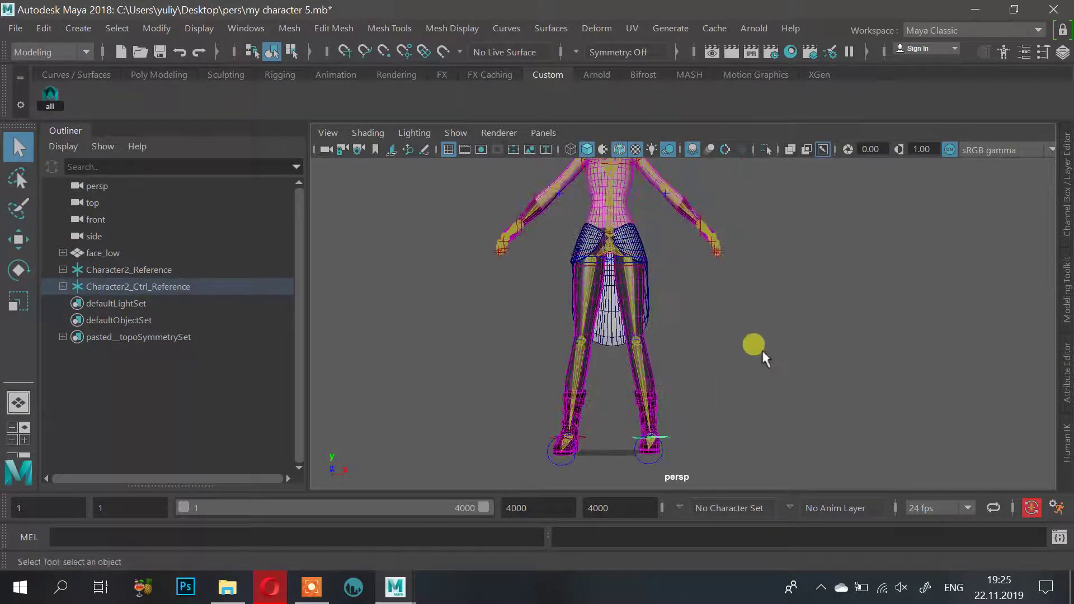
key(w)
drag(711, 437, 696, 439)
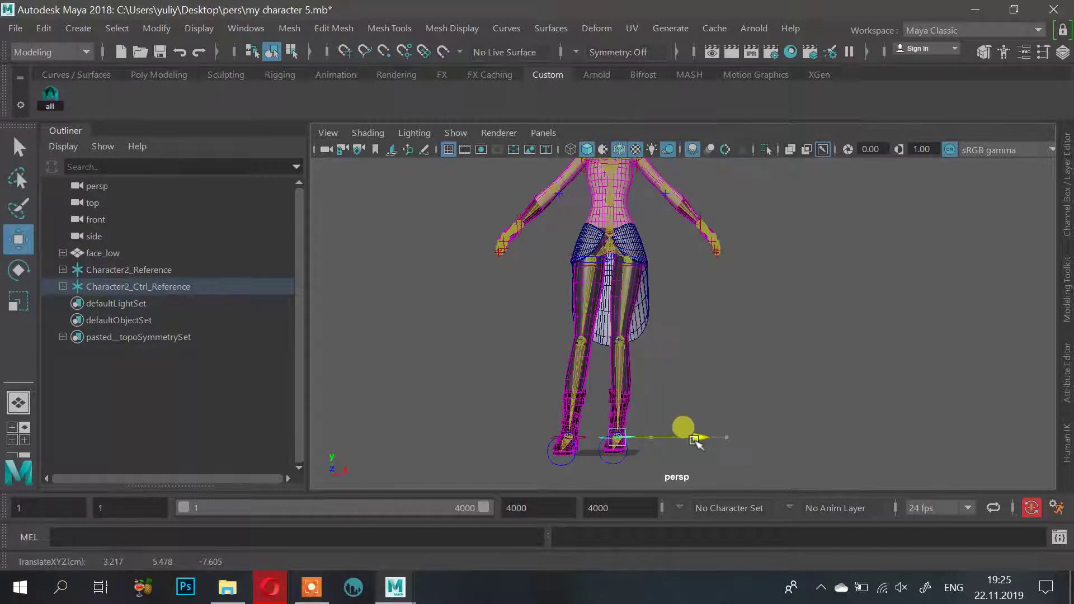
Undo the last move of the character's left ankle effector
key(ctrl+z)
alt+middle_drag(762, 215, 751, 338)
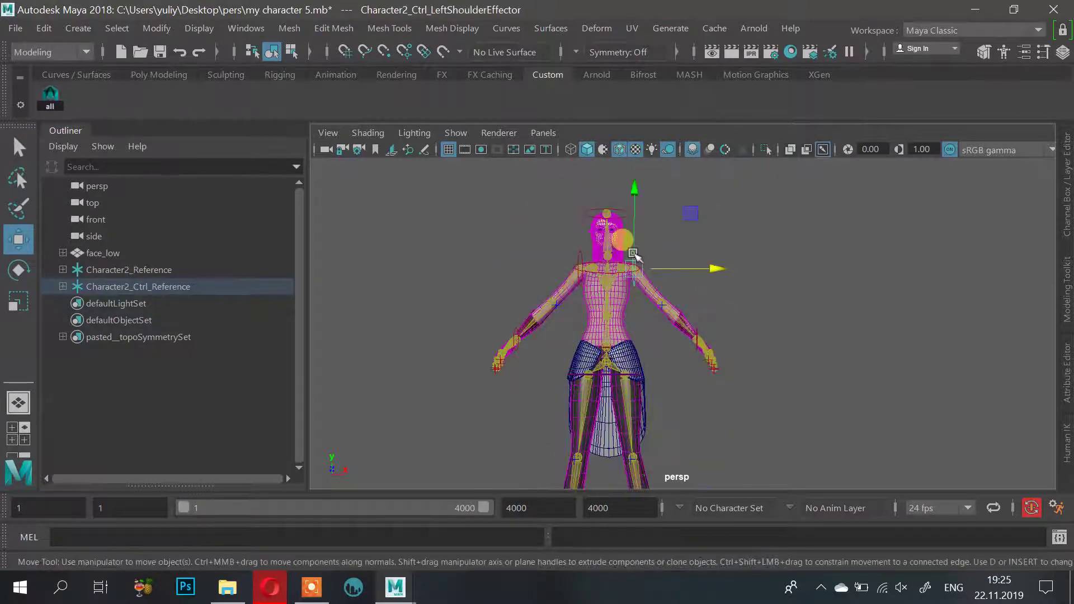
Try rotating the character's left shoulder effector and undo the rotation
key(e)
mouse_move(709, 266)
mouse_down()
mouse_move(697, 295)
mouse_move(714, 268)
mouse_up()
key(ctrl+z)
Narrow the Outliner to widen the viewport and frame the character's legs from the side
alt+drag(661, 417, 663, 386)
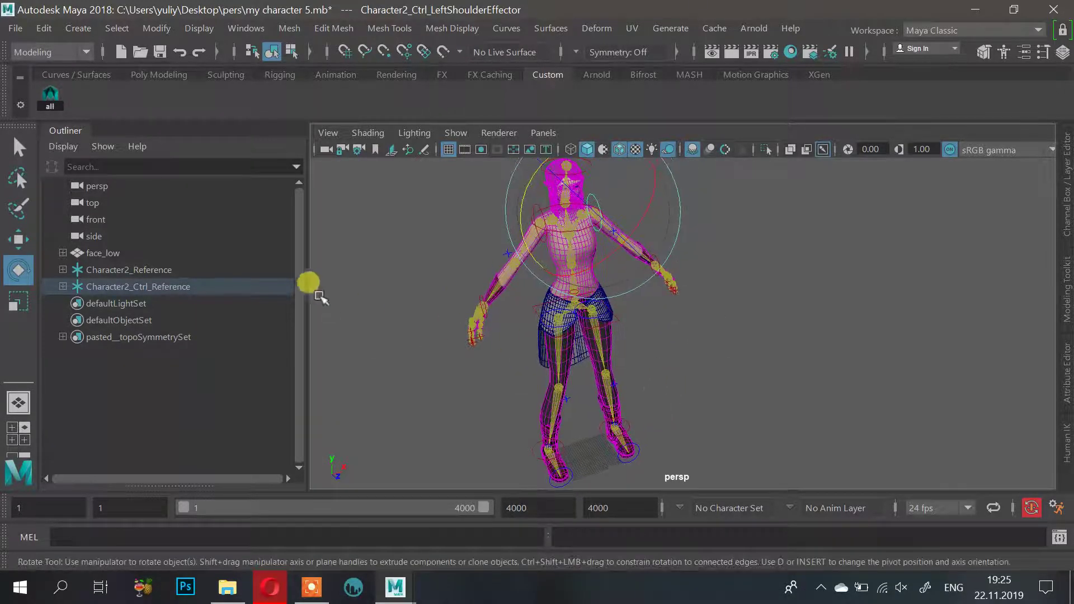
drag(306, 246, 191, 276)
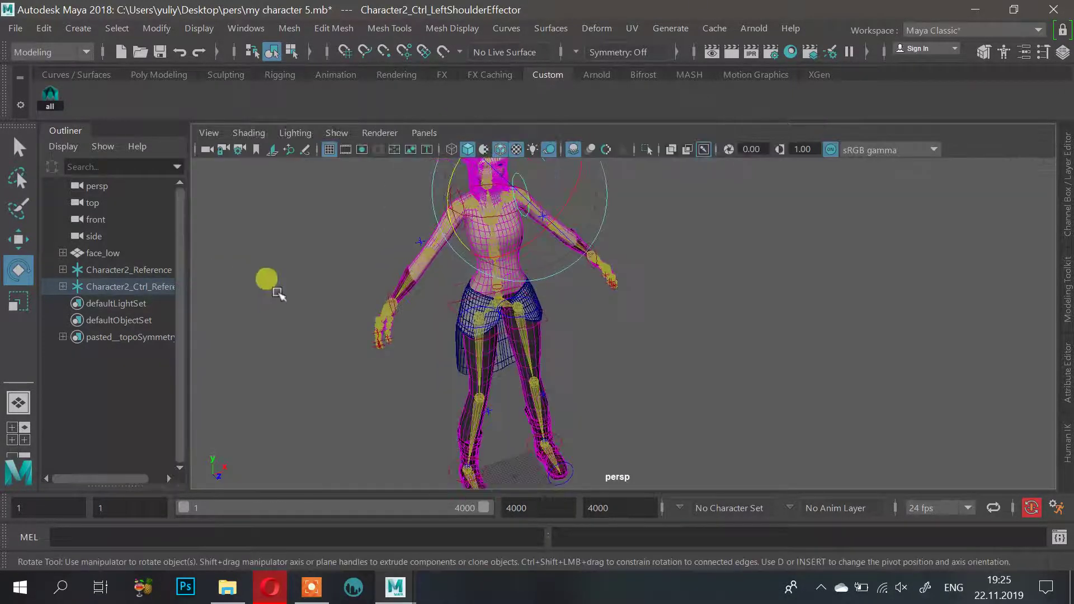
alt+drag(633, 319, 559, 317)
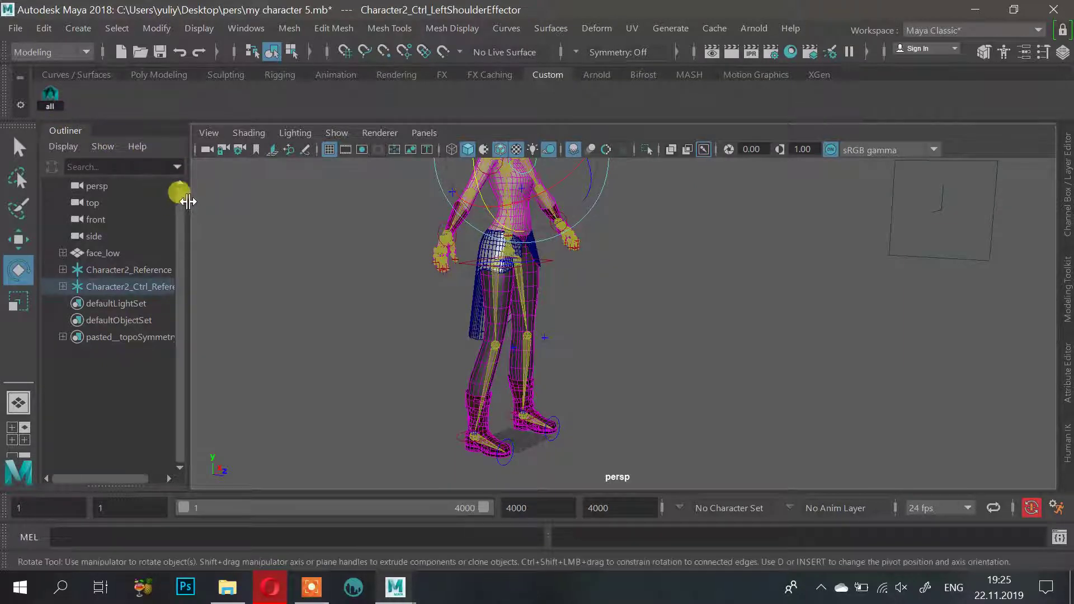
alt+drag(822, 294, 651, 340)
alt+right_drag(650, 339, 666, 377)
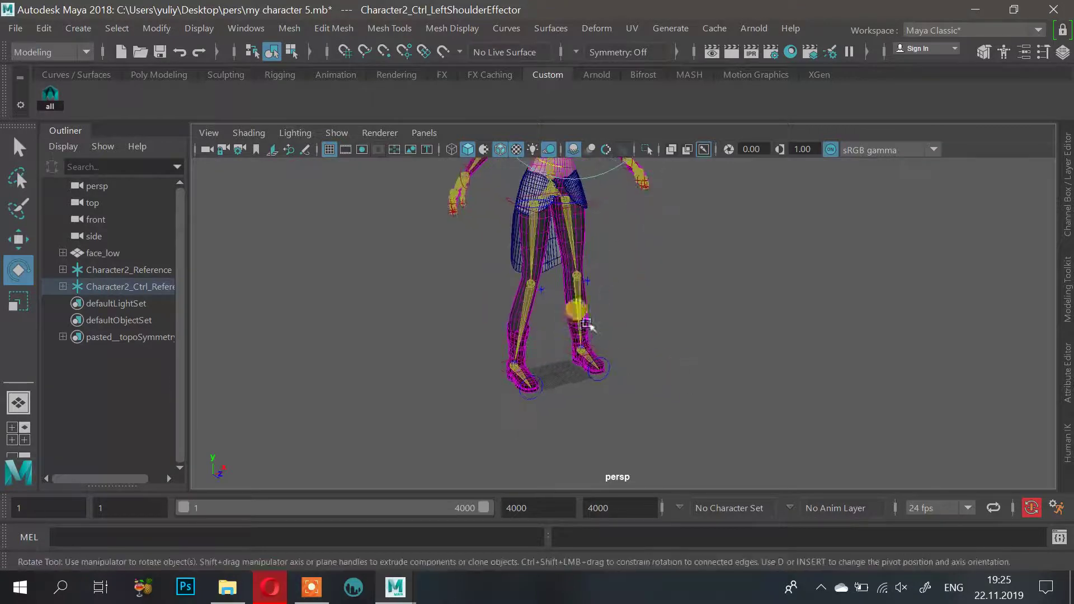
alt+right_drag(595, 326, 638, 357)
alt+middle_drag(638, 357, 631, 334)
alt+drag(637, 345, 666, 369)
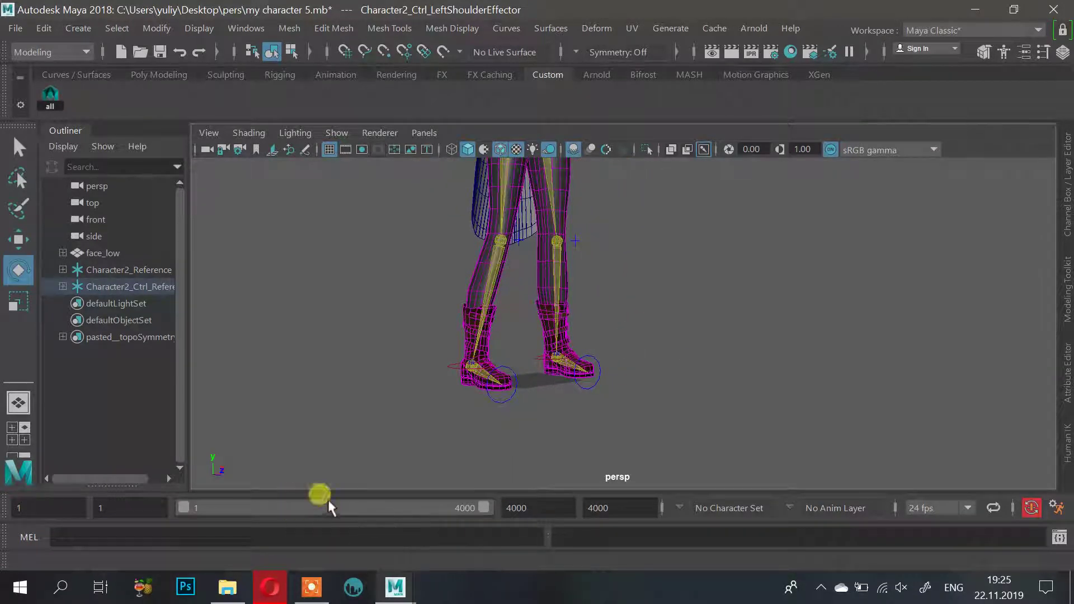
Show the Channel Box beside the viewport and turn on the Time Slider display
click(1065, 216)
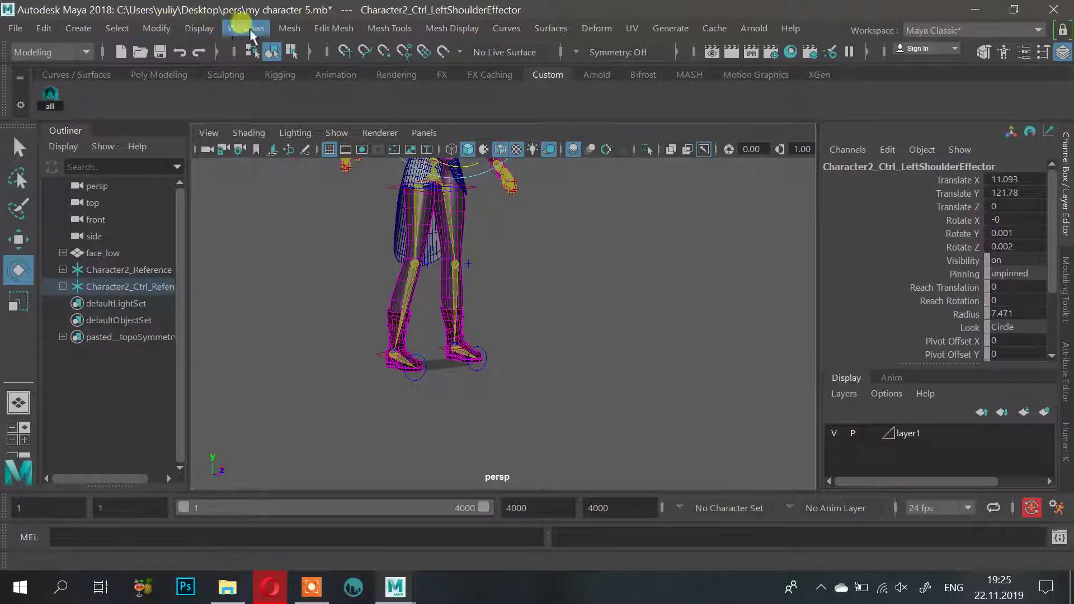
click(249, 31)
mouse_move(317, 179)
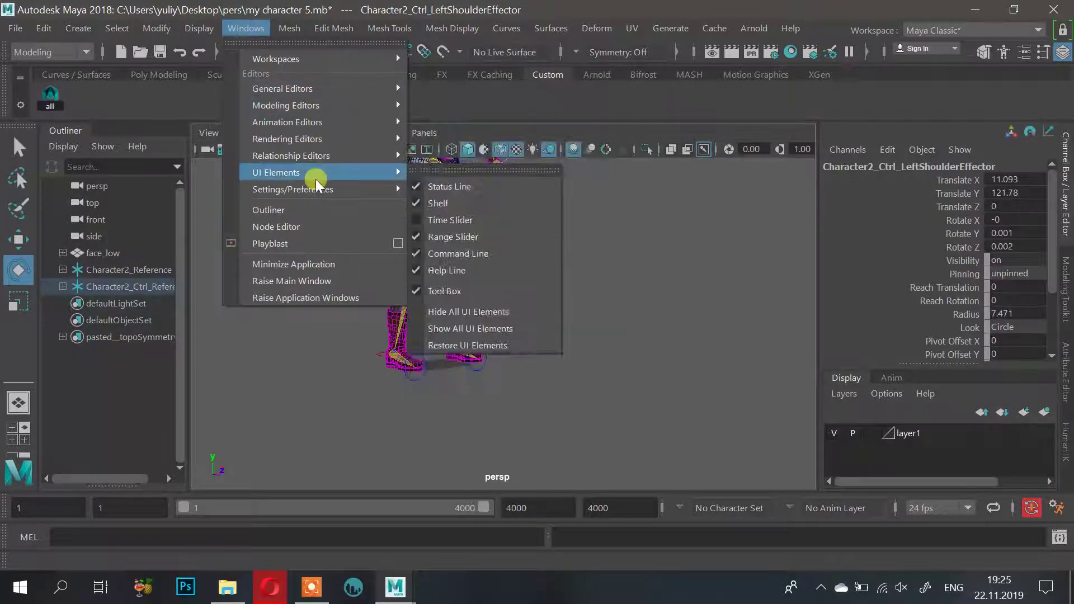
click(434, 221)
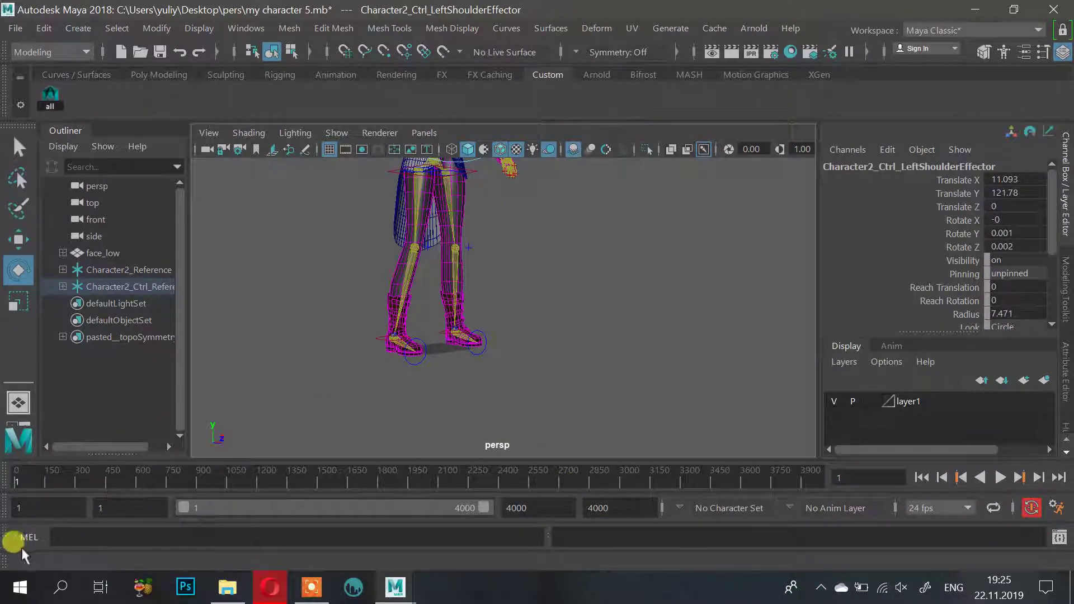
Set the playback end to frame 25 and the animation end to 30, and go to frame 1
click(292, 480)
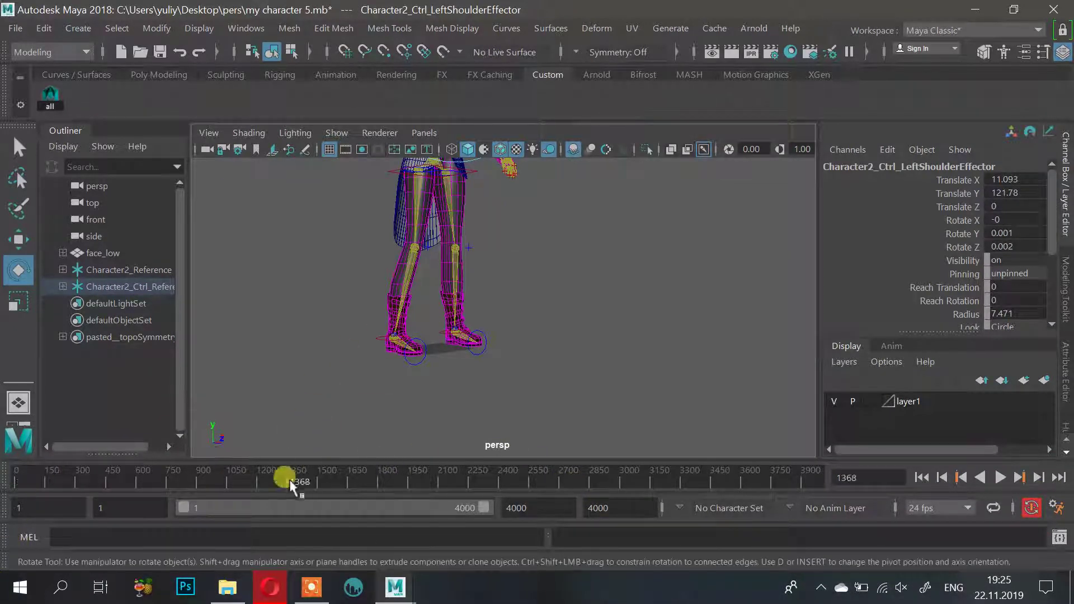
double_click(541, 509)
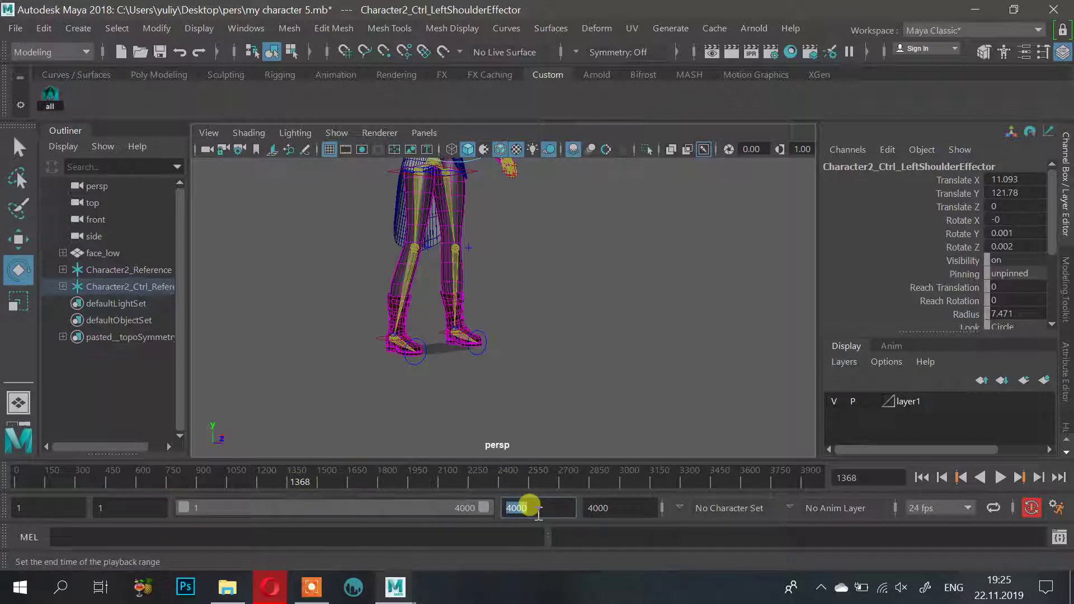
text(25)
key(Return)
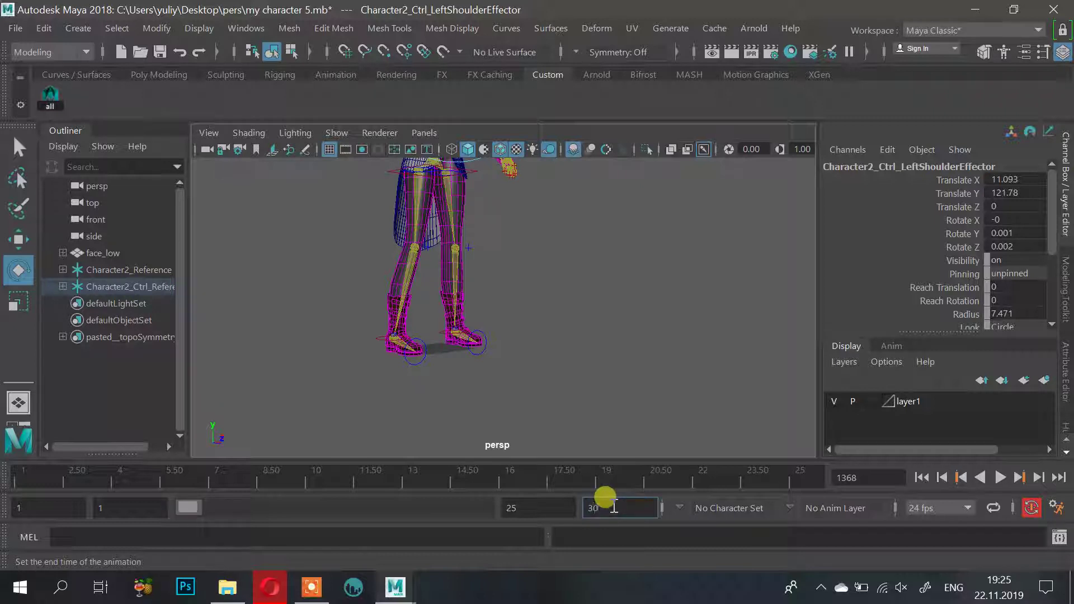
key(Return)
drag(613, 477, 16, 473)
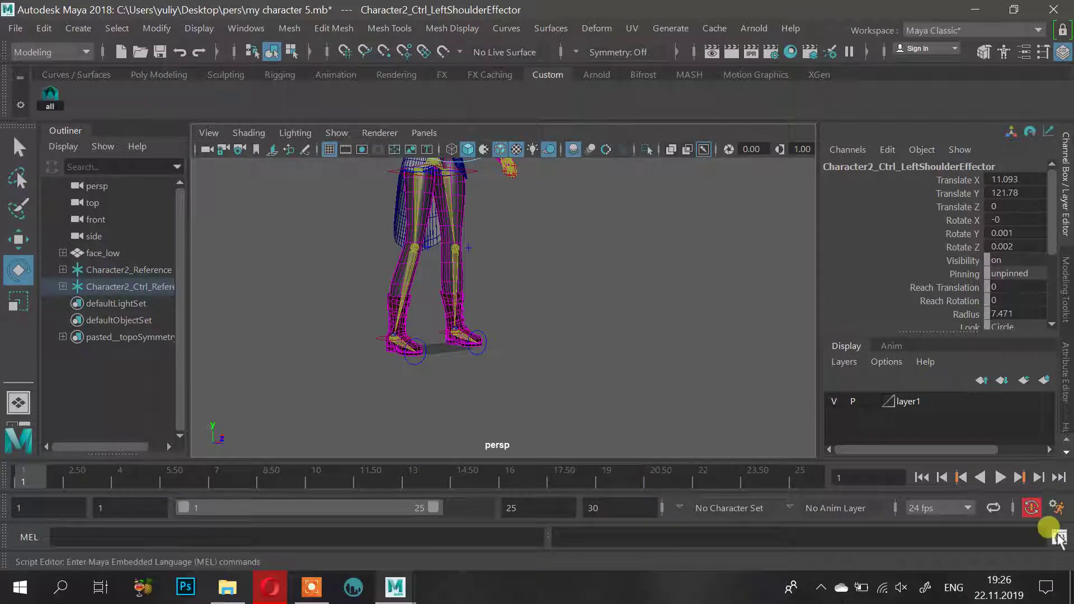
Set the playback speed to 24 fps x 1 in the Time Slider preferences
click(1057, 506)
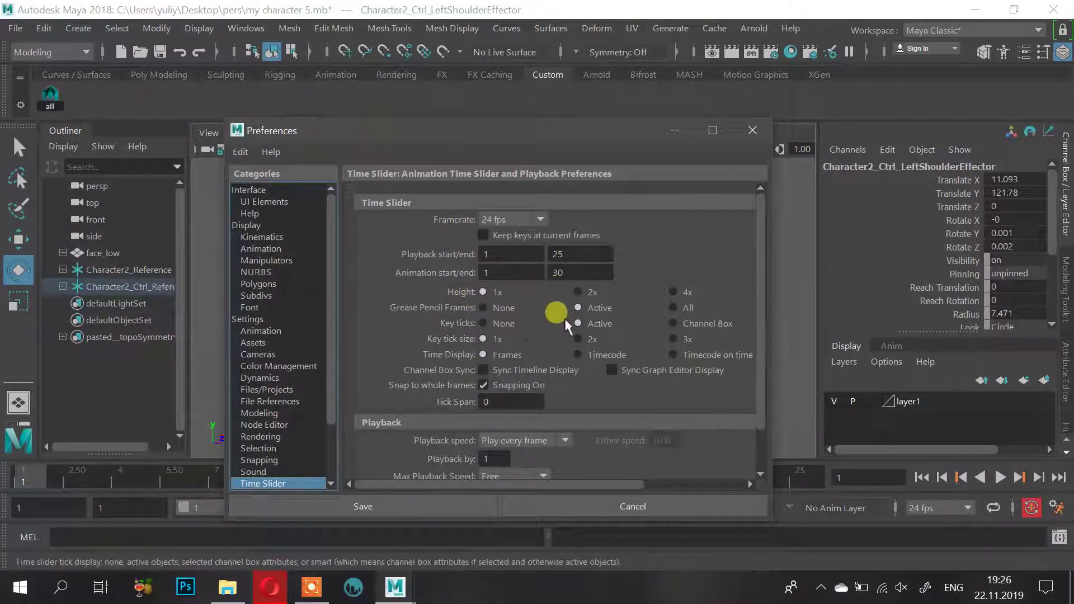
click(540, 441)
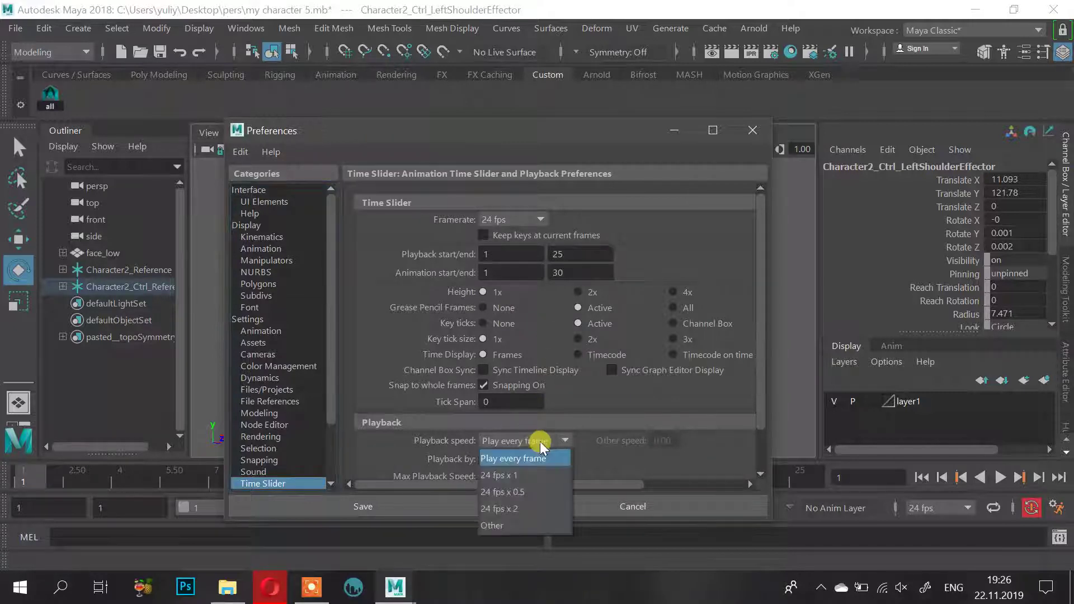
click(530, 479)
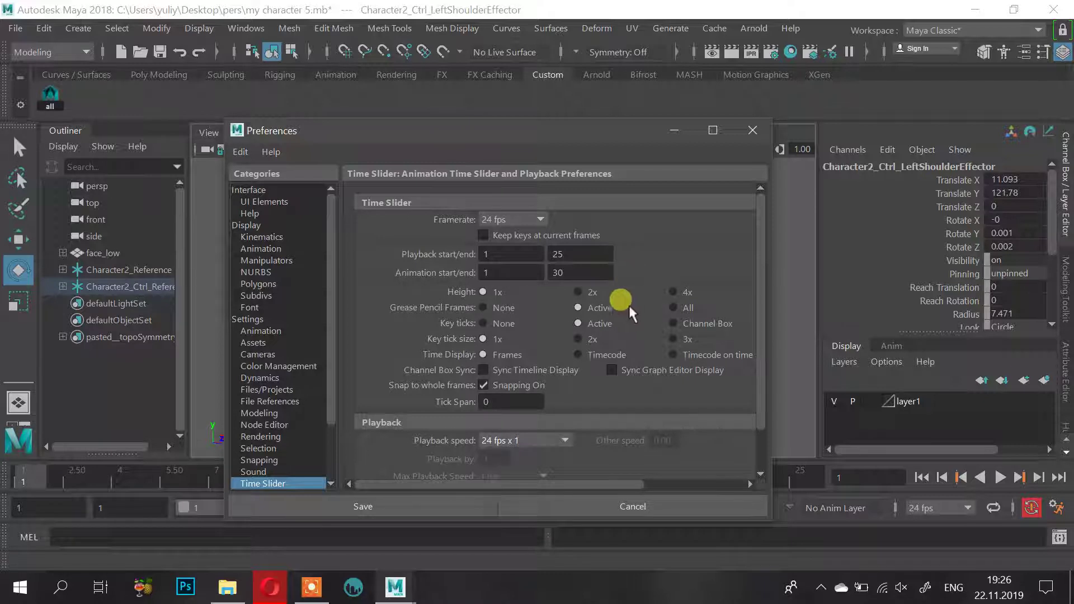
scroll(606, 335, down, 1)
scroll(598, 348, down, 1)
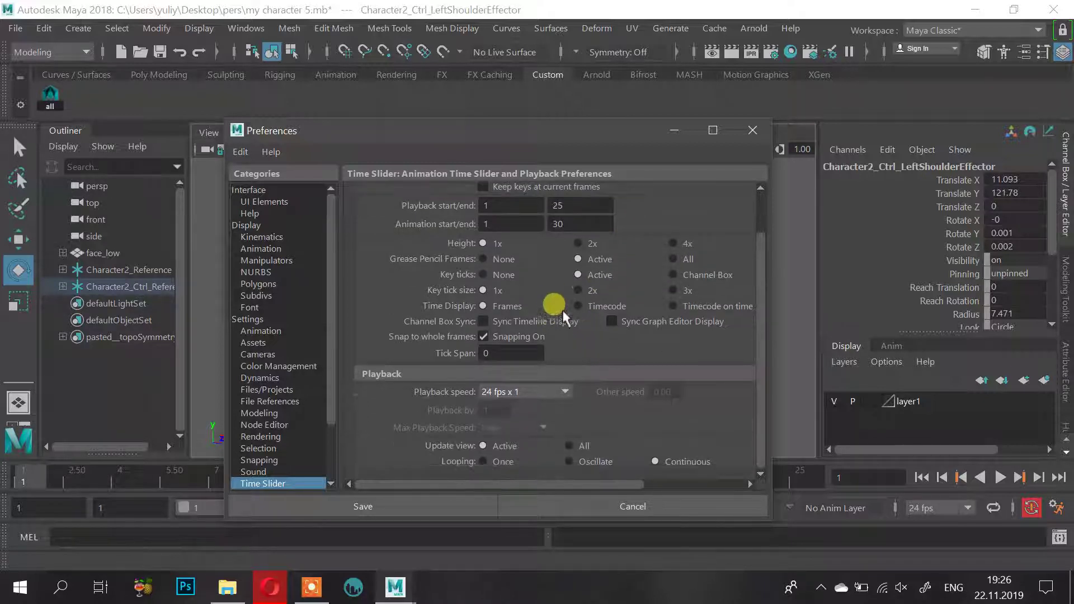
scroll(540, 321, up, 1)
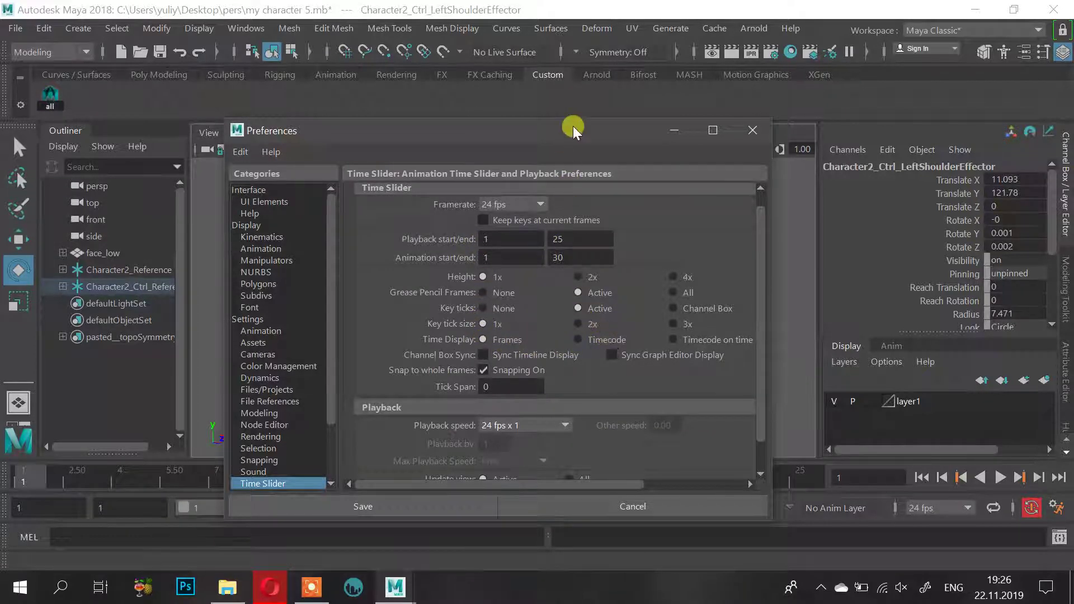
Try the Timecode time display with the timeline in view and switch it back to Frames
drag(573, 128, 664, 47)
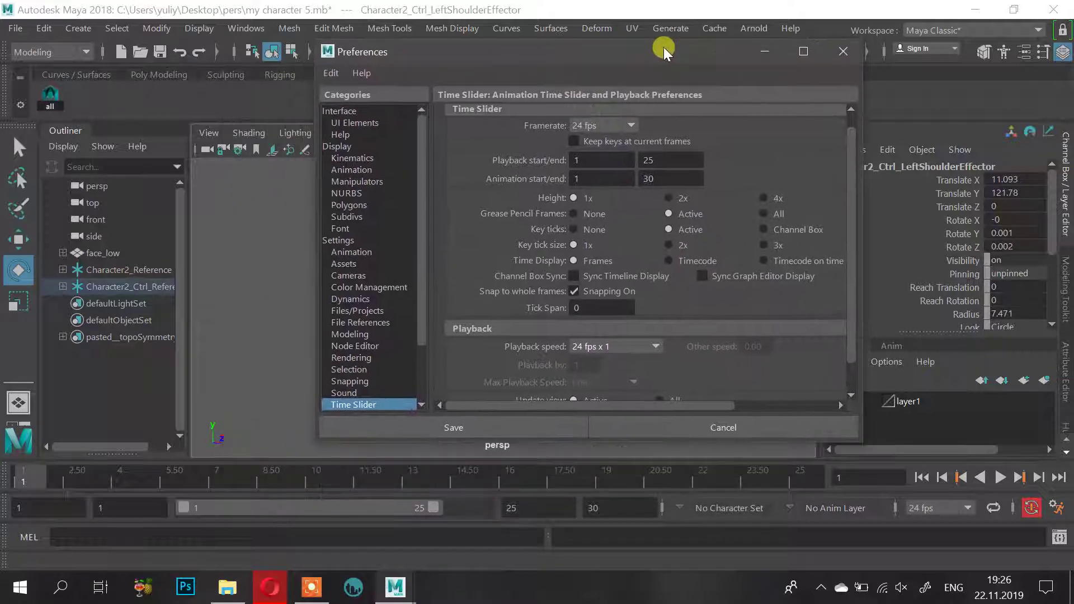
click(693, 261)
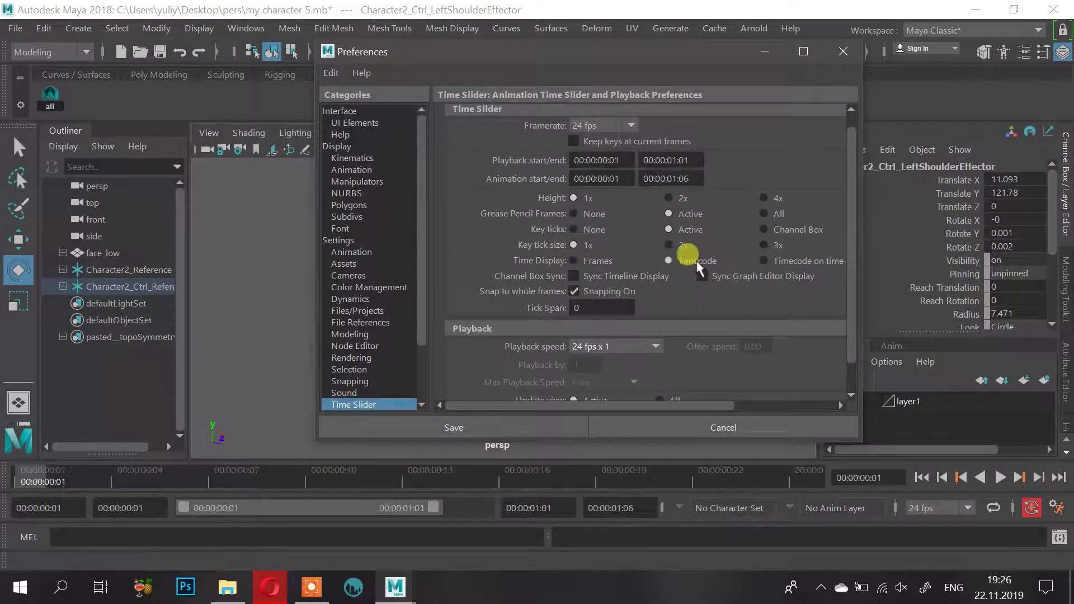
click(604, 265)
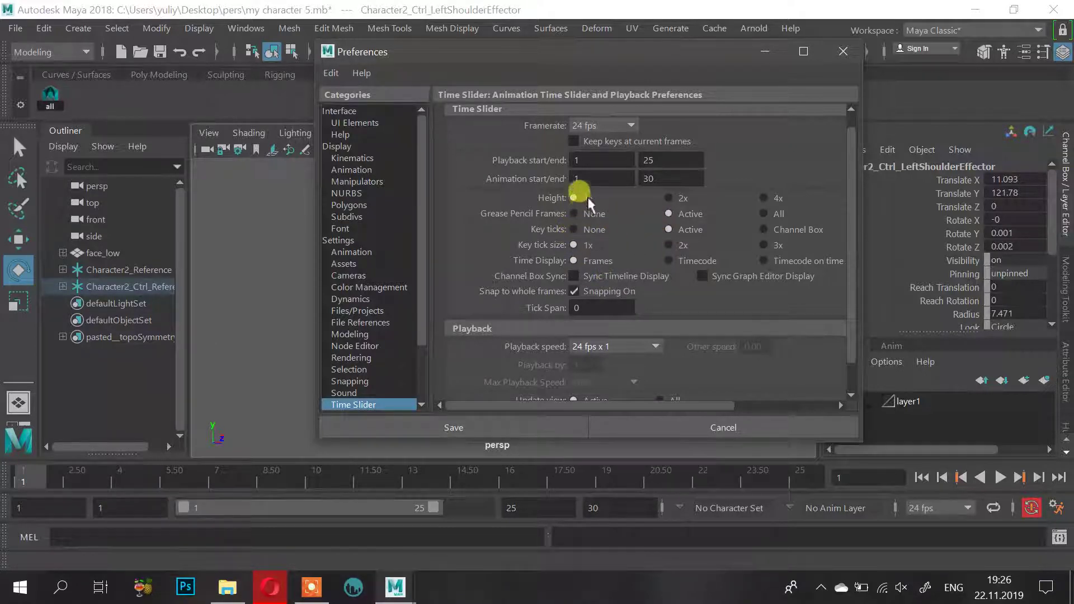
Review the remaining time slider and playback settings and save the preferences
scroll(594, 331, down, 2)
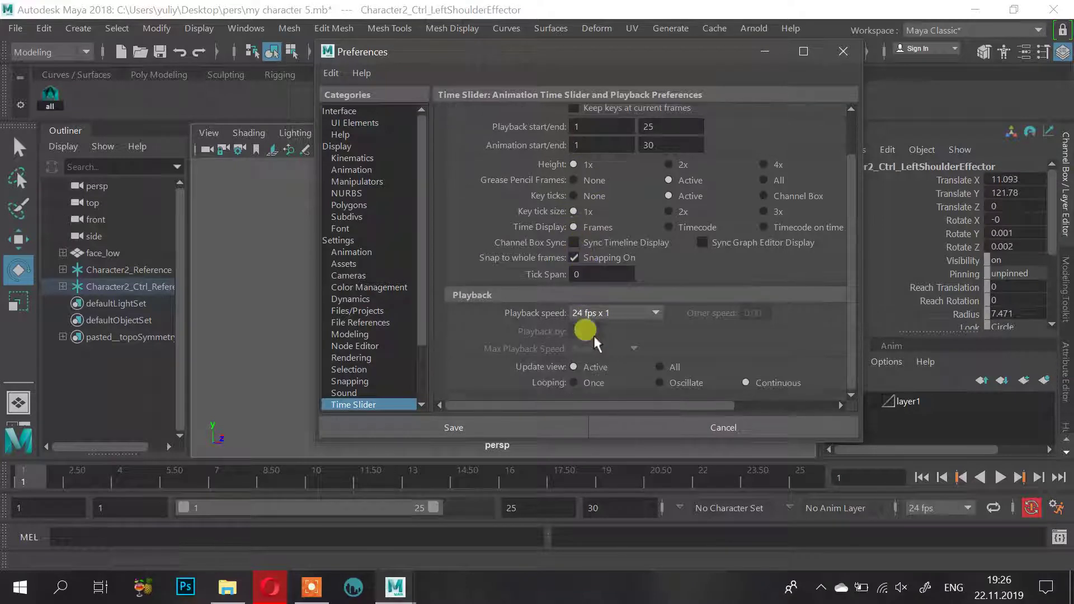
scroll(608, 206, up, 3)
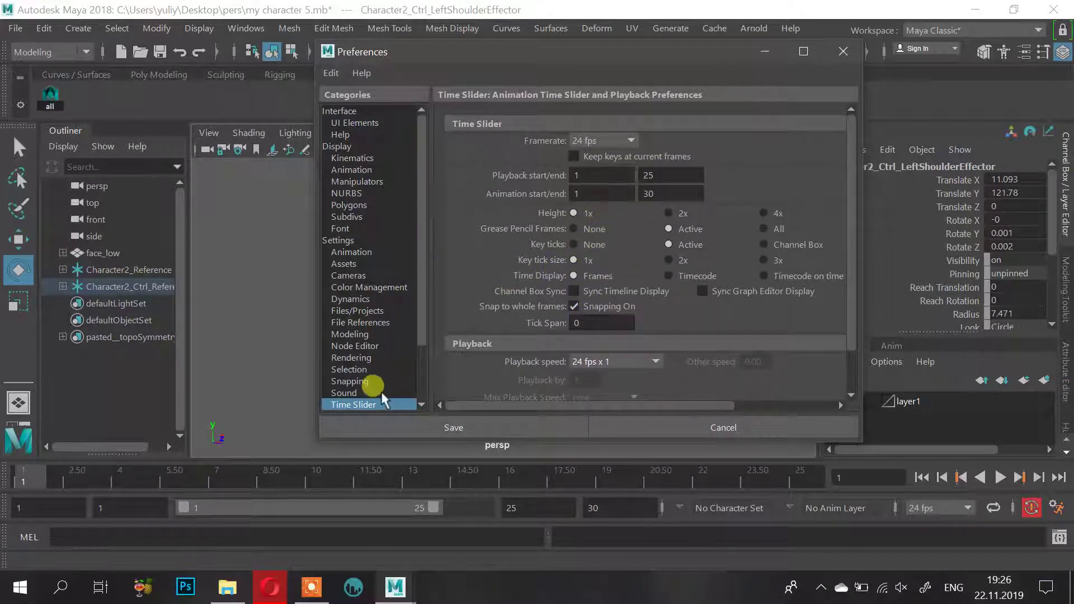
scroll(351, 366, down, 1)
click(571, 428)
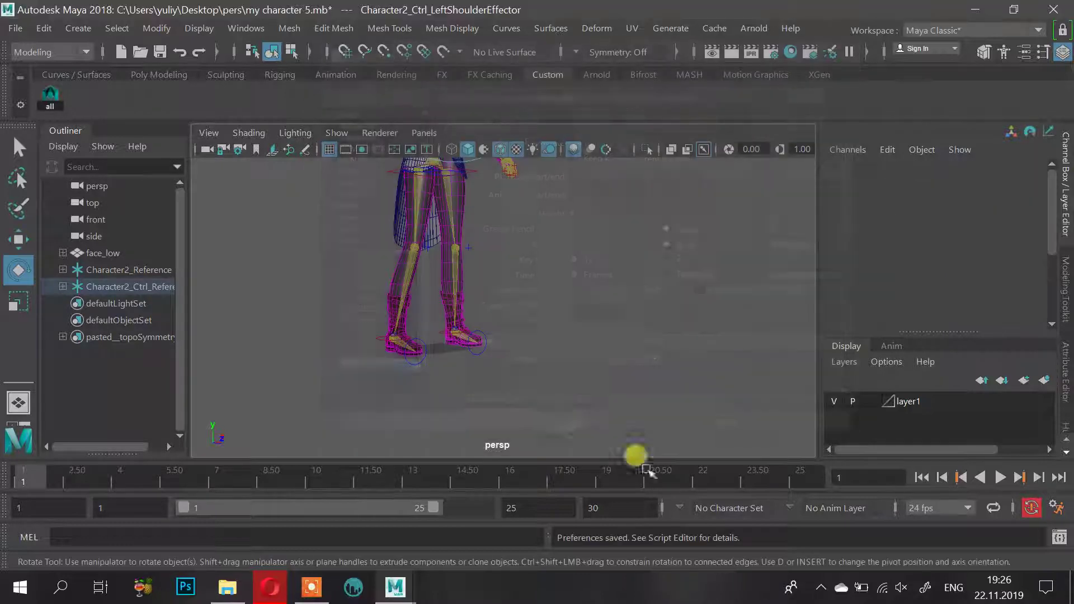
Bring the left ankle effector inward to about 9.8 in Translate X, working from the front view
alt+middle_drag(476, 348, 482, 372)
alt+right_drag(482, 372, 429, 334)
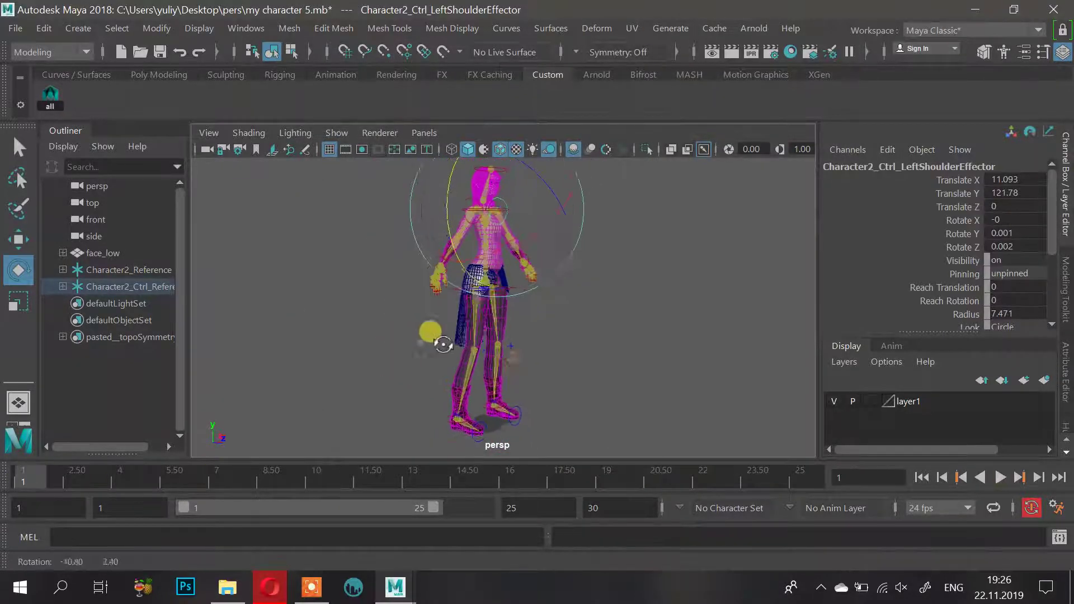
alt+drag(429, 333, 321, 323)
alt+right_drag(436, 335, 479, 376)
alt+middle_drag(479, 376, 472, 280)
alt+right_drag(473, 279, 517, 308)
alt+drag(530, 320, 543, 375)
click(561, 370)
key(w)
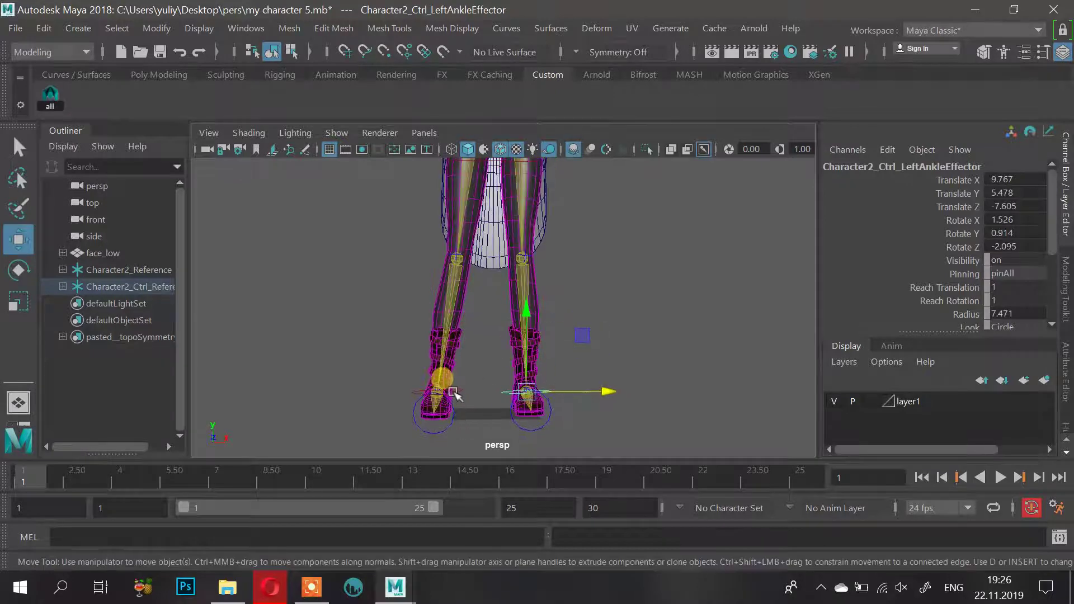
Move the right ankle effector inward to about -7.4 in Translate X
click(437, 392)
drag(482, 392, 472, 372)
alt+right_drag(472, 371, 646, 323)
alt+middle_drag(646, 322, 667, 292)
alt+right_drag(667, 292, 604, 324)
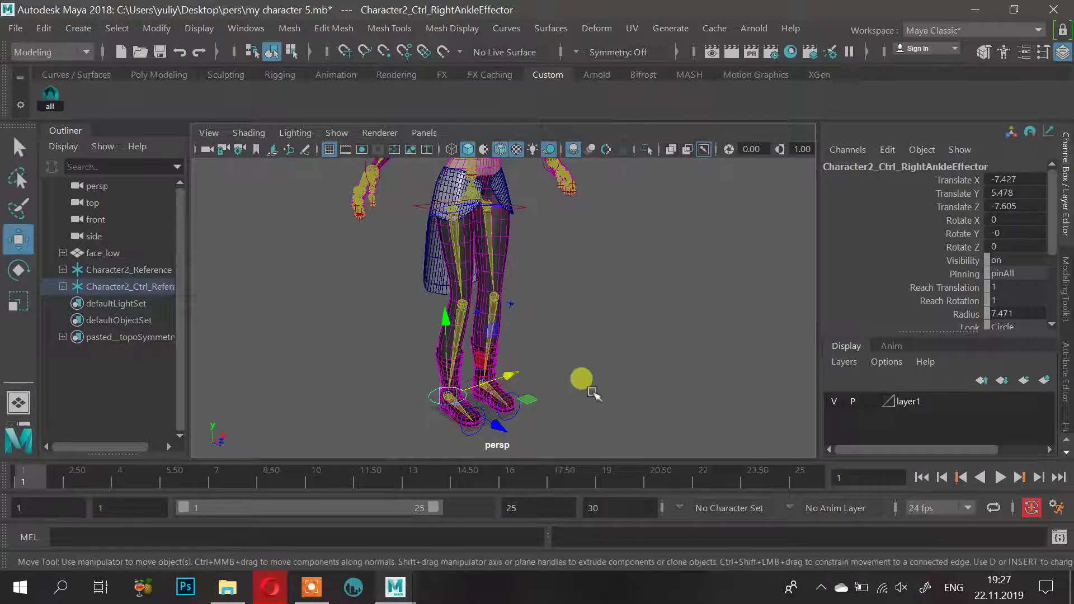
Set a keyframe on the left ankle effector at frame 1 and check the right and left foot effectors
click(520, 353)
click(499, 379)
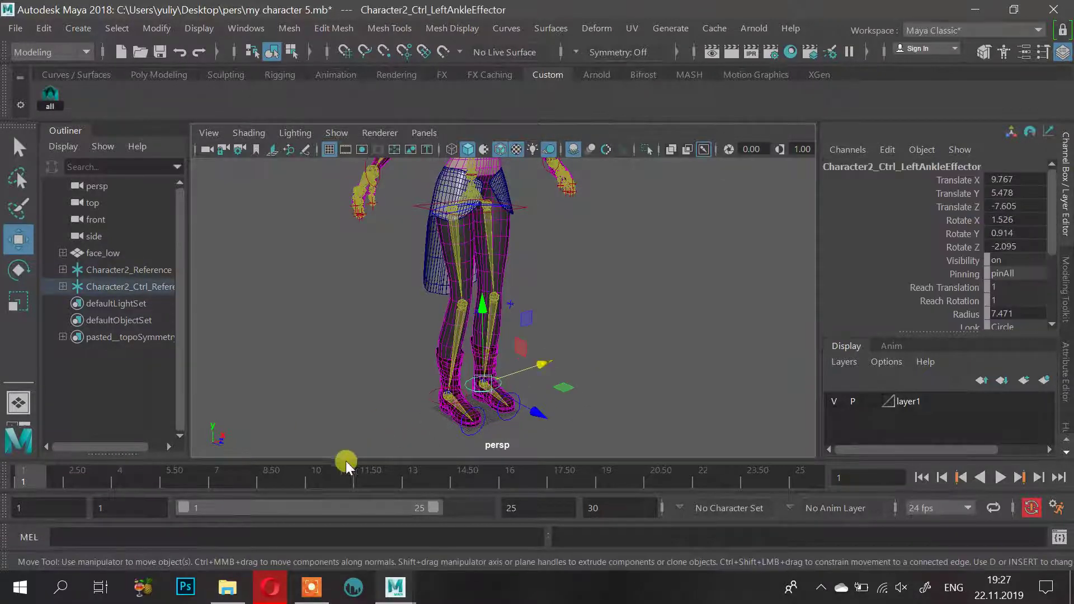
key(s)
click(472, 429)
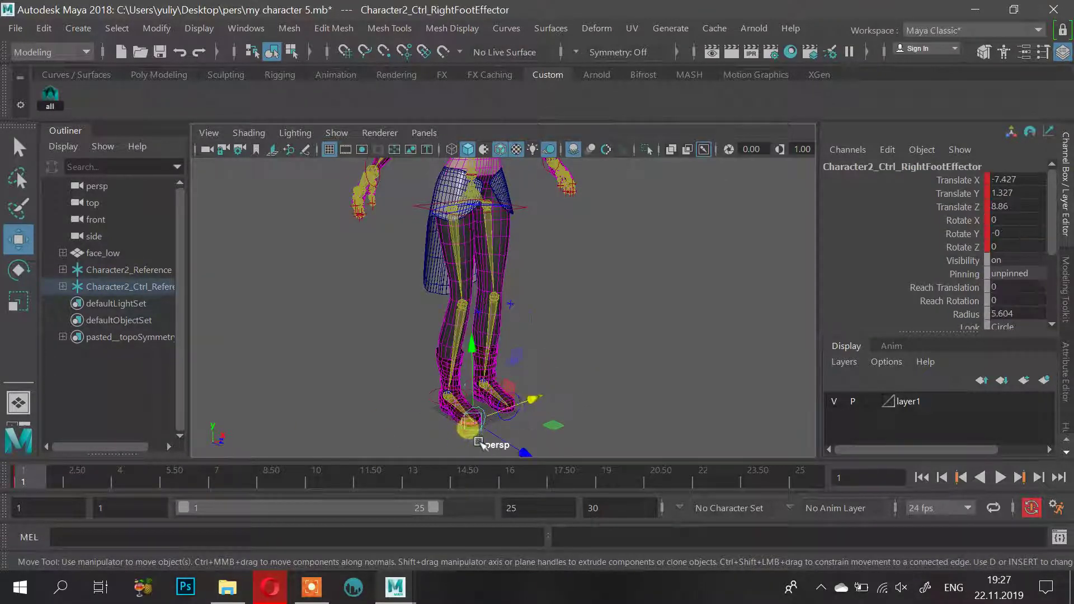
click(512, 413)
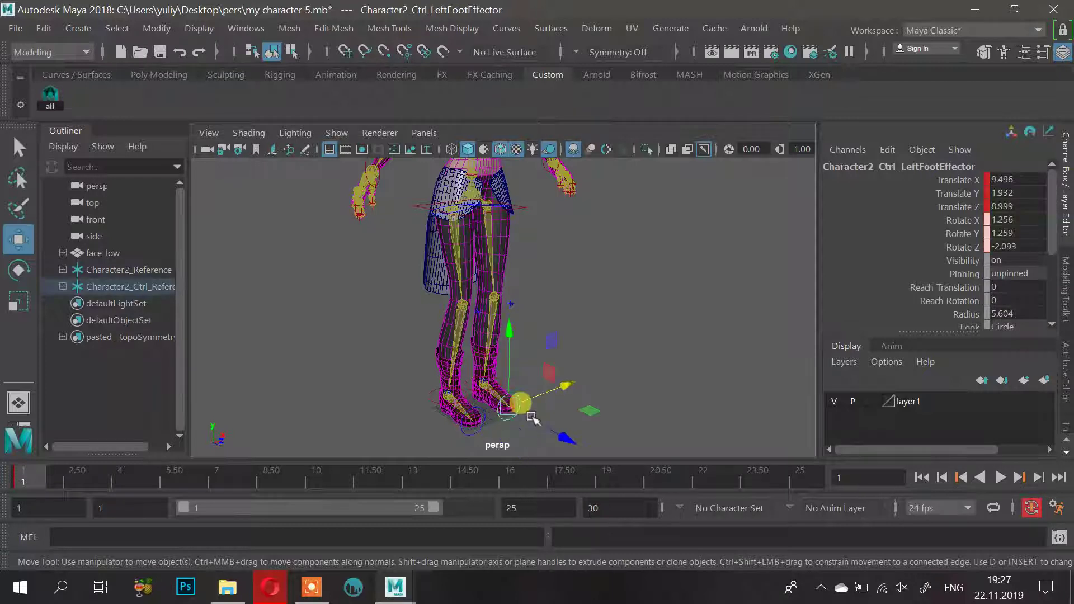
Select the hips effector and set a keyframe for it at frame 1
click(526, 215)
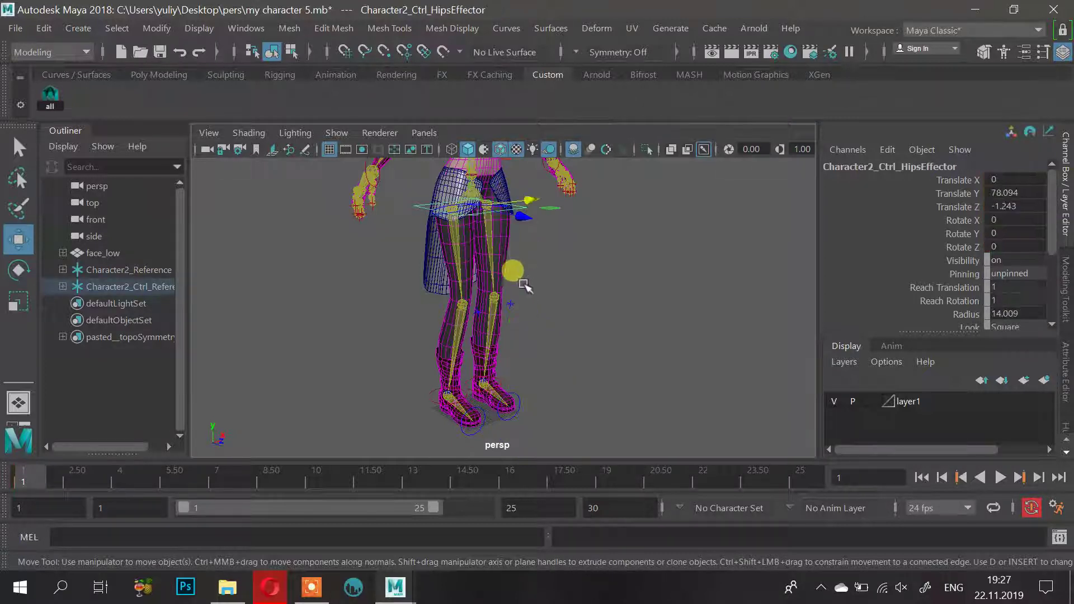
click(316, 478)
drag(260, 479, 17, 478)
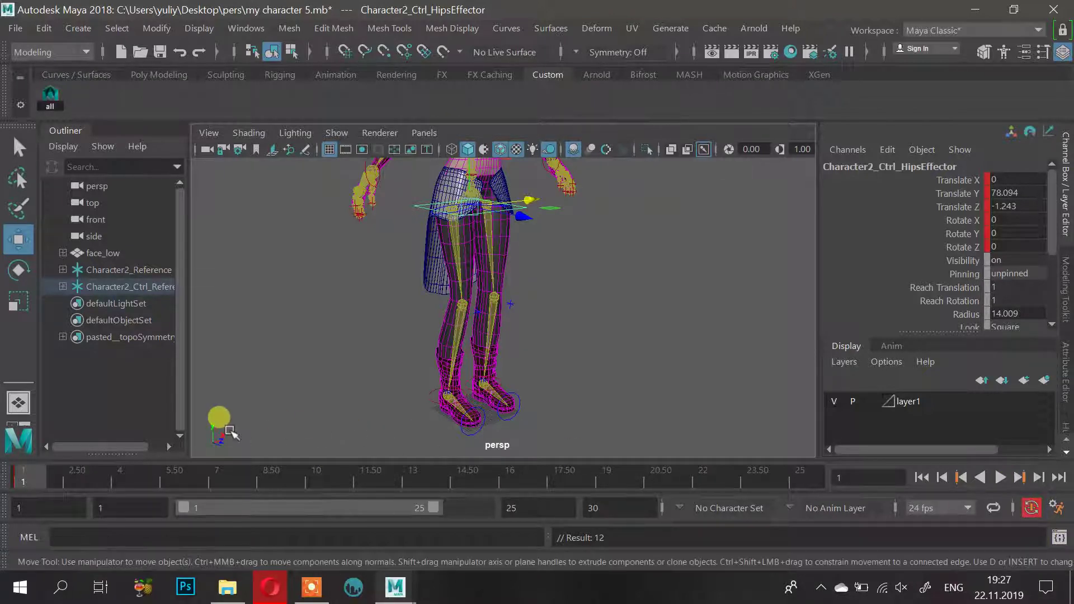
At frame 4, lower the hips effector to about 70.1 in Translate Y so the knees bend, and key it
drag(60, 488, 139, 485)
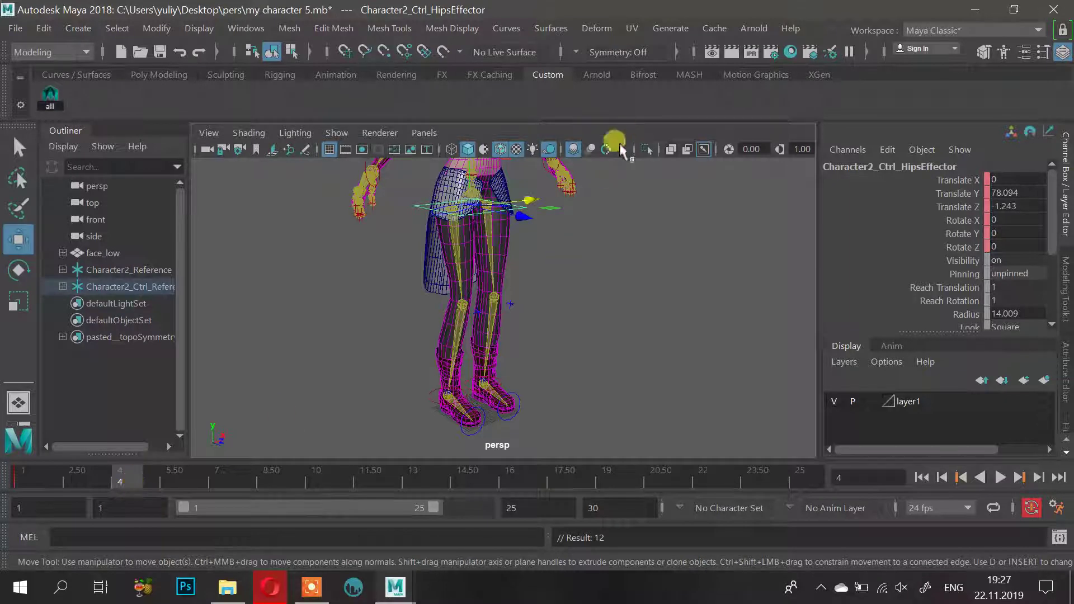
alt+drag(509, 260, 564, 231)
drag(450, 164, 448, 189)
click(114, 478)
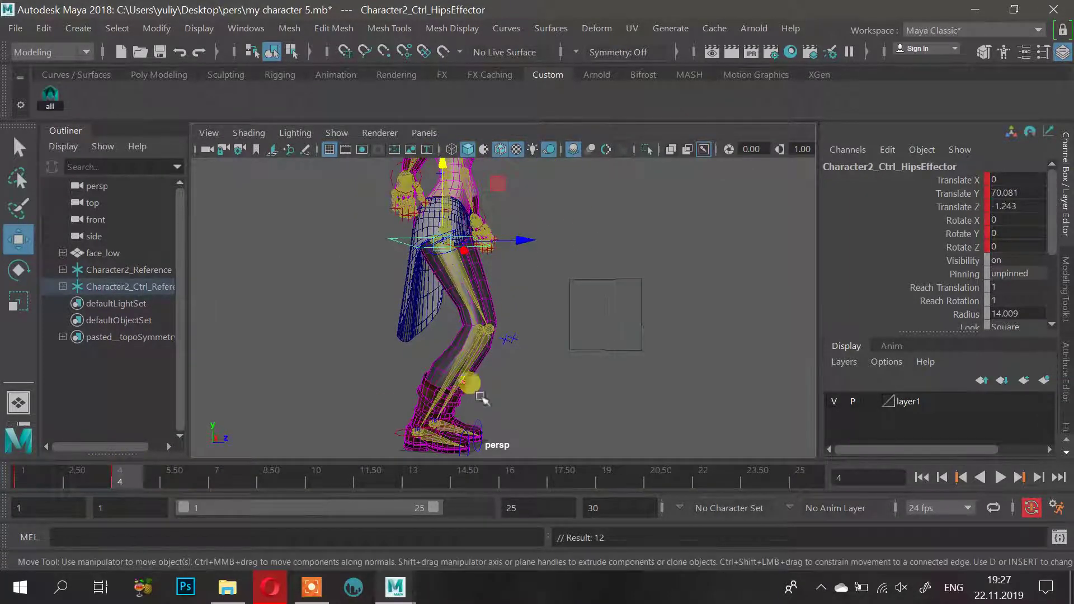
alt+drag(526, 347, 554, 358)
Switch to the Opera browser and examine the walk cycle reference poses numbered 1 to 25
click(271, 588)
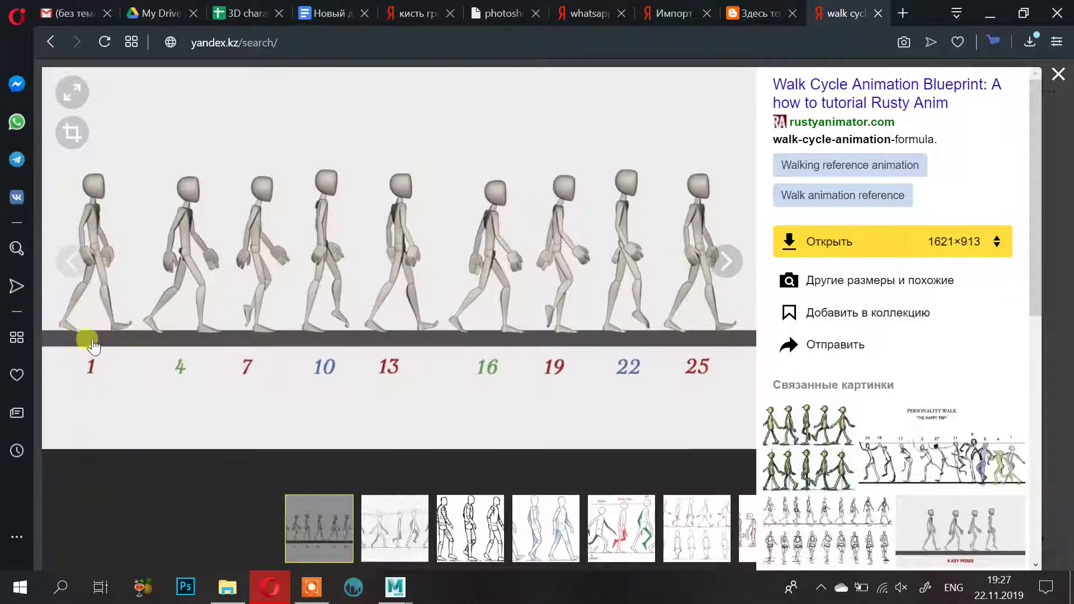
Switch back to Maya and show the orthographic side camera in one viewport of the four-view layout
click(990, 12)
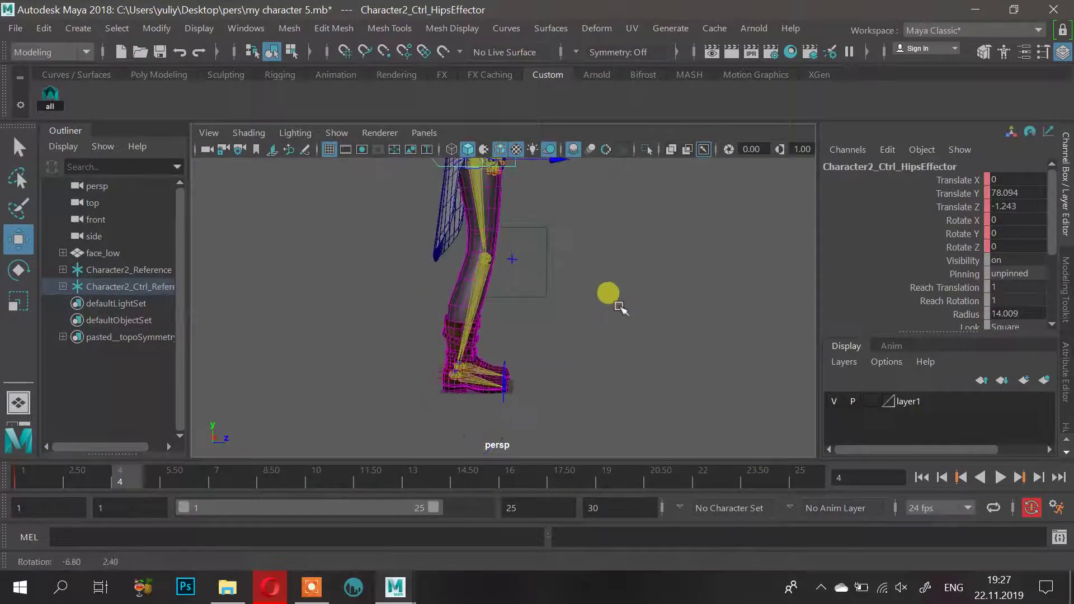
key(space)
scroll(387, 375, down, 1)
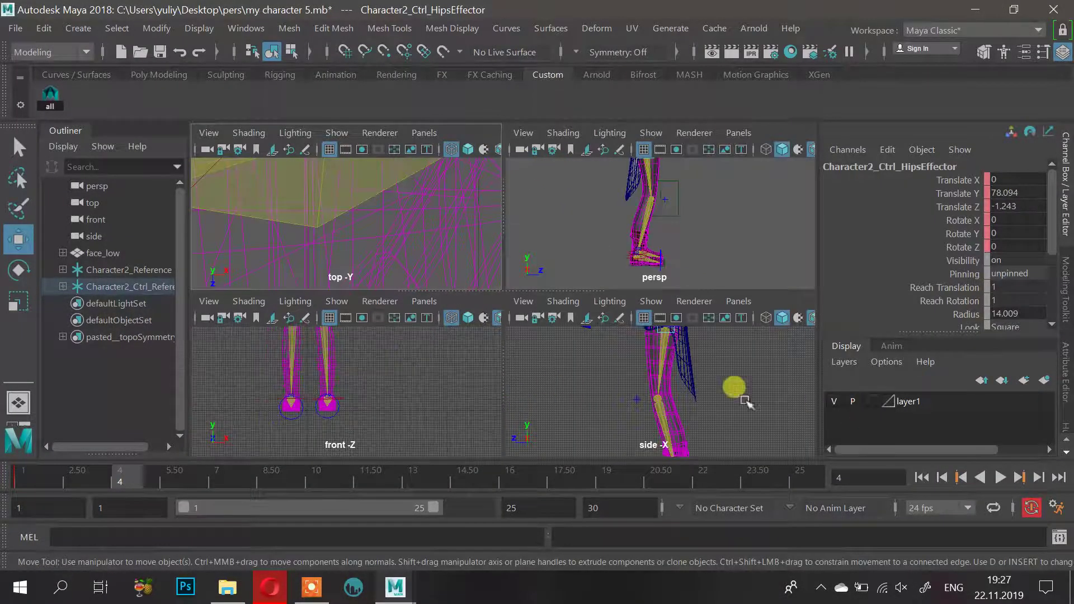
scroll(640, 385, down, 2)
scroll(643, 390, up, 3)
alt+middle_drag(653, 382, 638, 398)
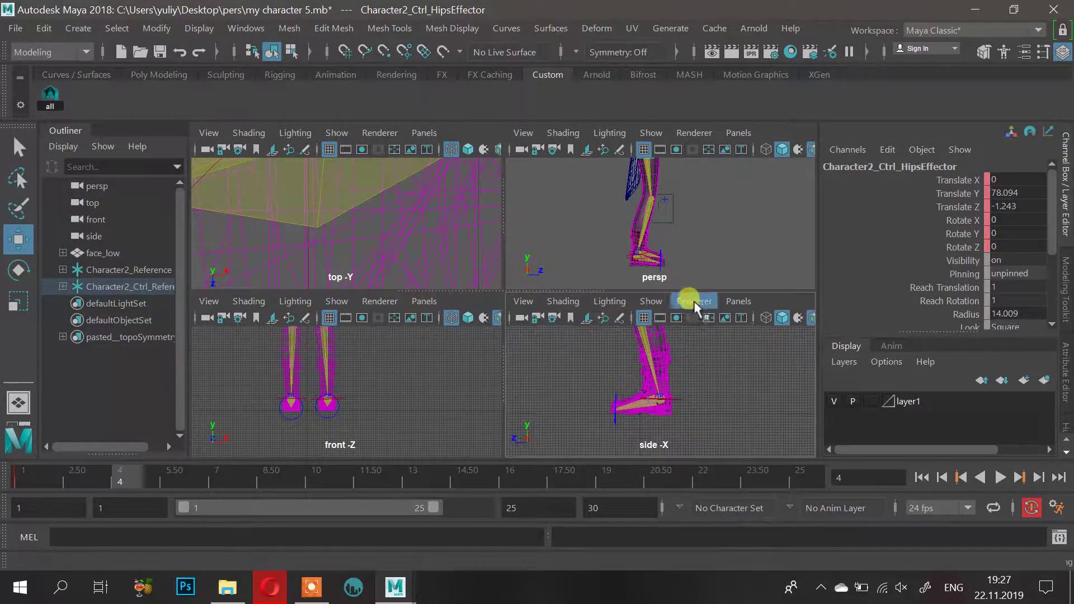
click(738, 301)
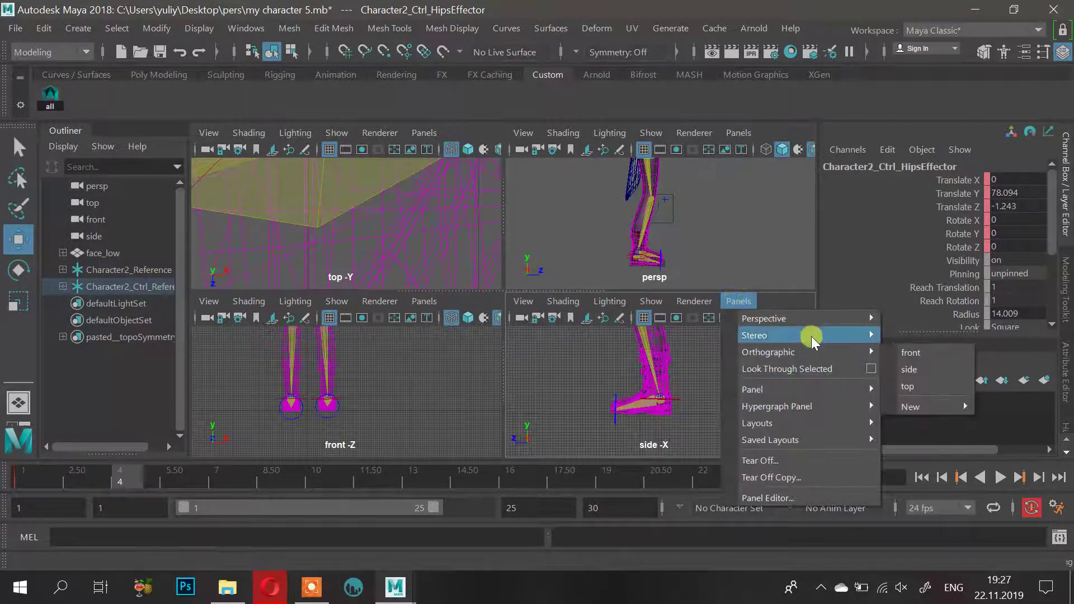
mouse_move(806, 409)
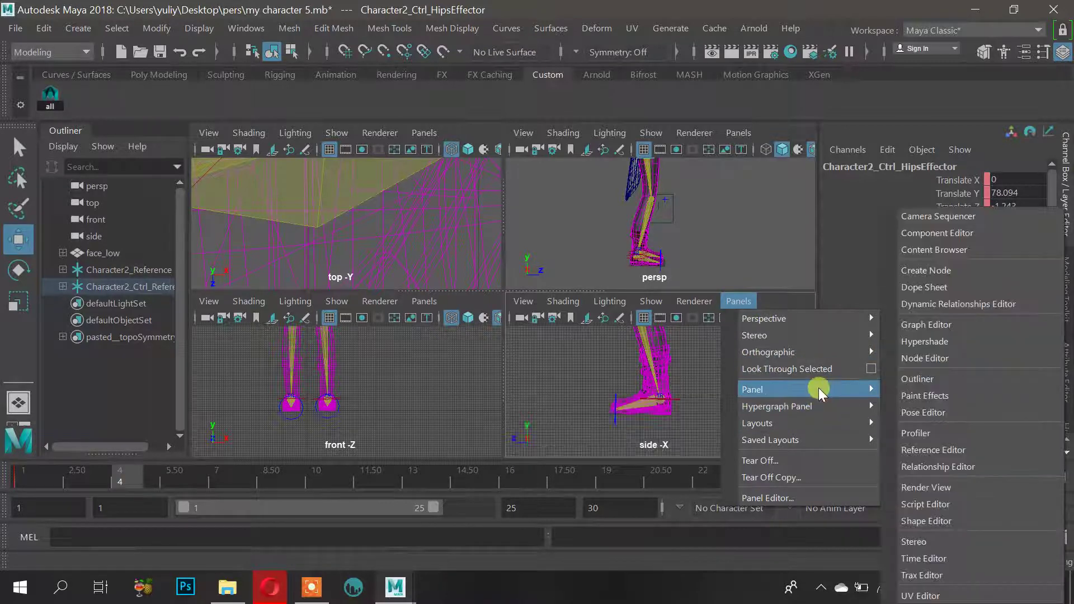
mouse_move(851, 354)
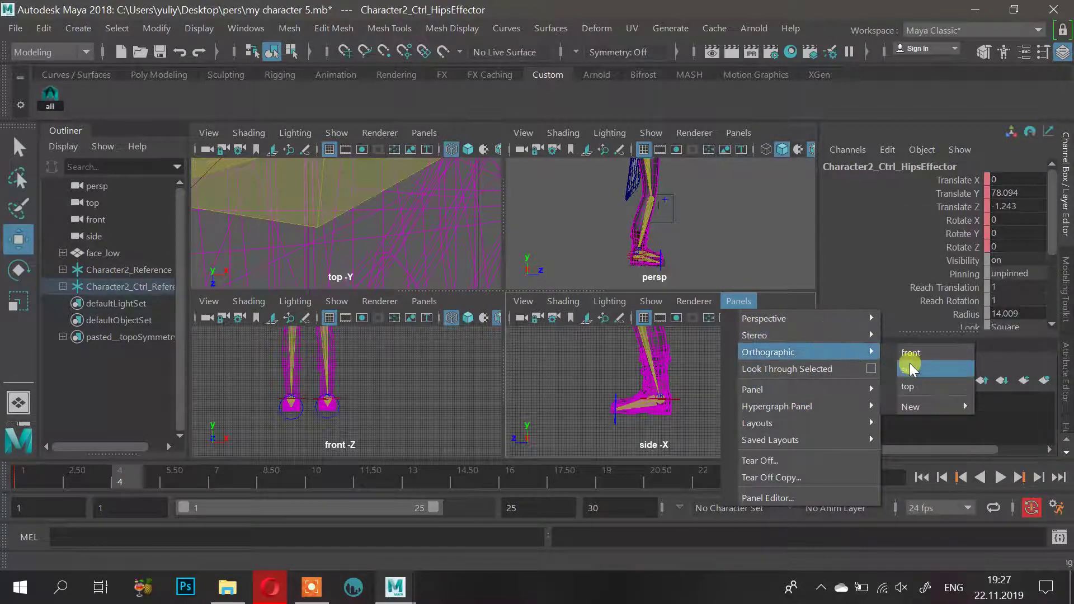
click(912, 371)
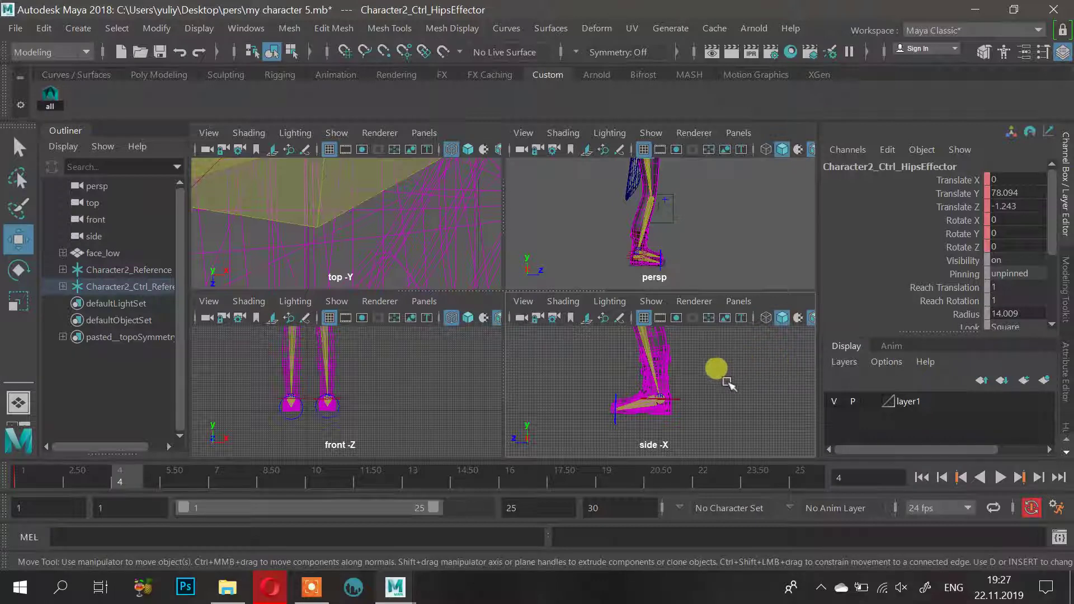
Create a new Left orthographic camera for the side viewport, maximize it and frame the character's lower legs
scroll(686, 394, up, 5)
click(739, 301)
mouse_move(795, 319)
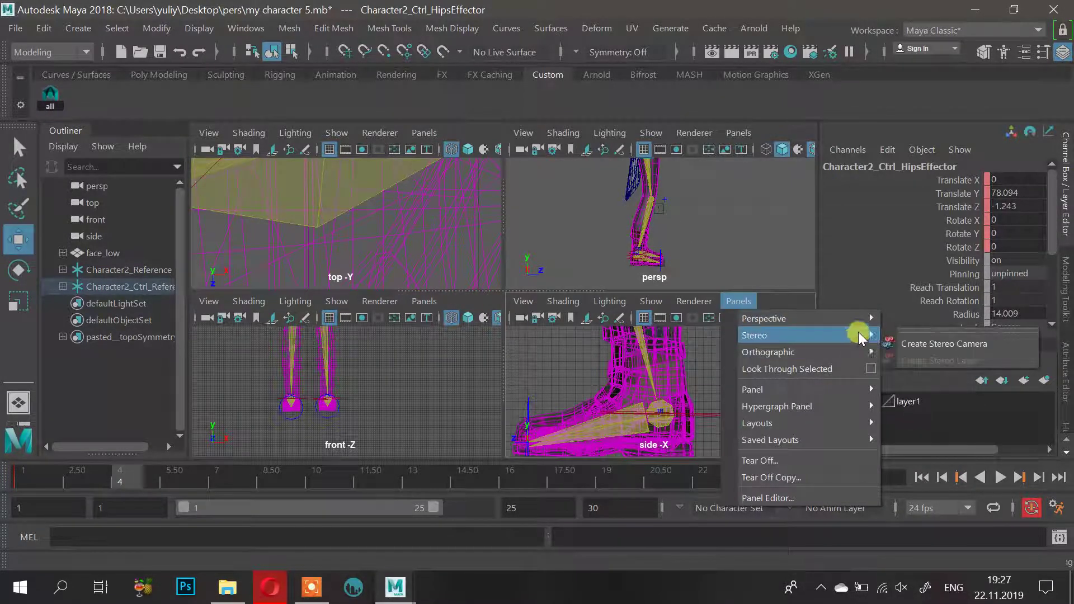
mouse_move(838, 349)
mouse_move(910, 406)
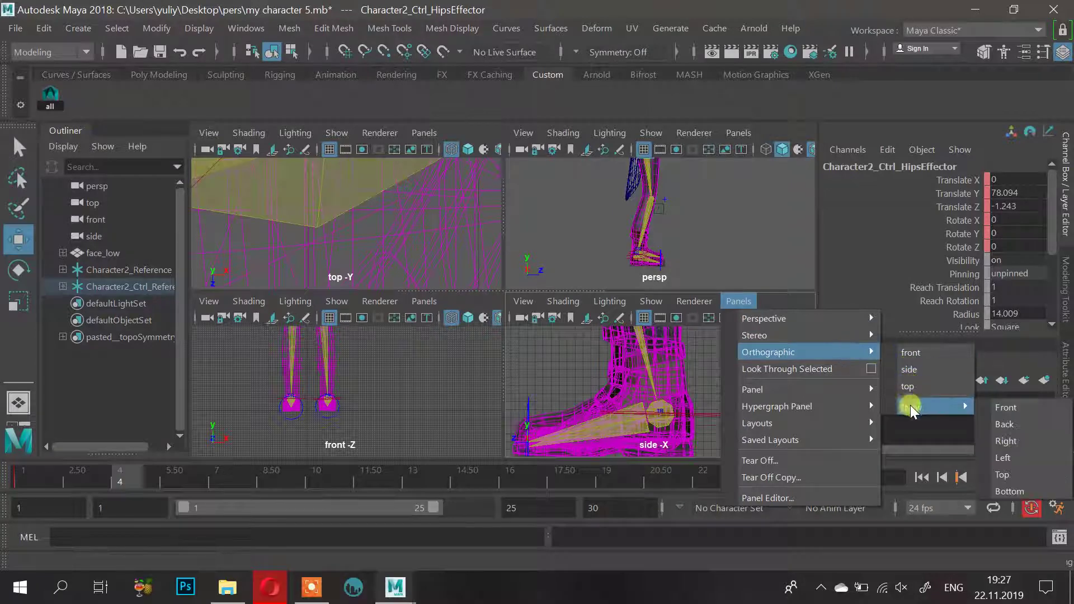
click(1016, 456)
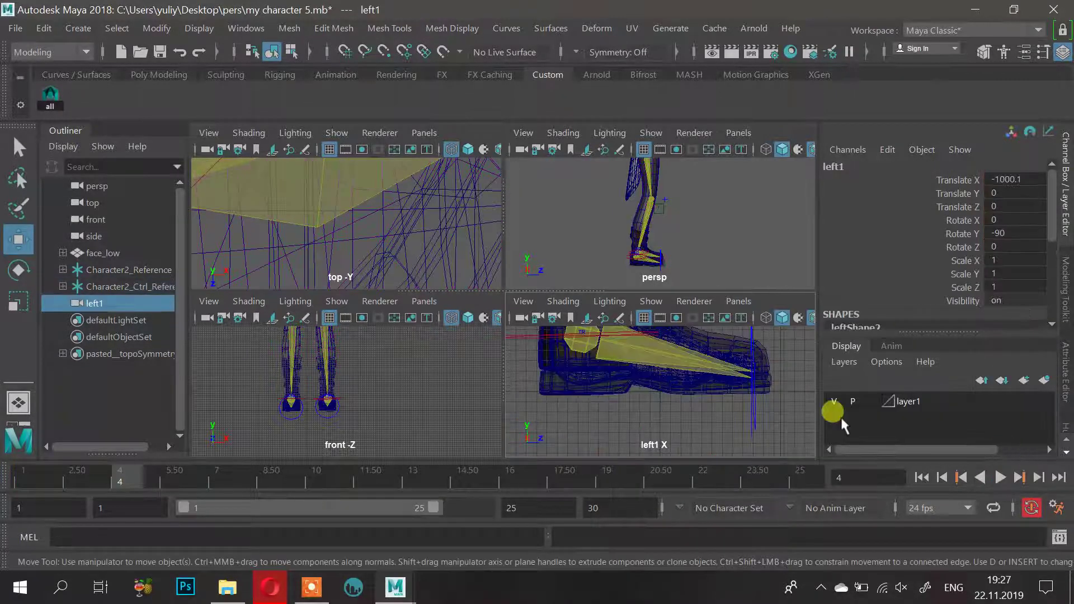
scroll(642, 445, down, 3)
key(space)
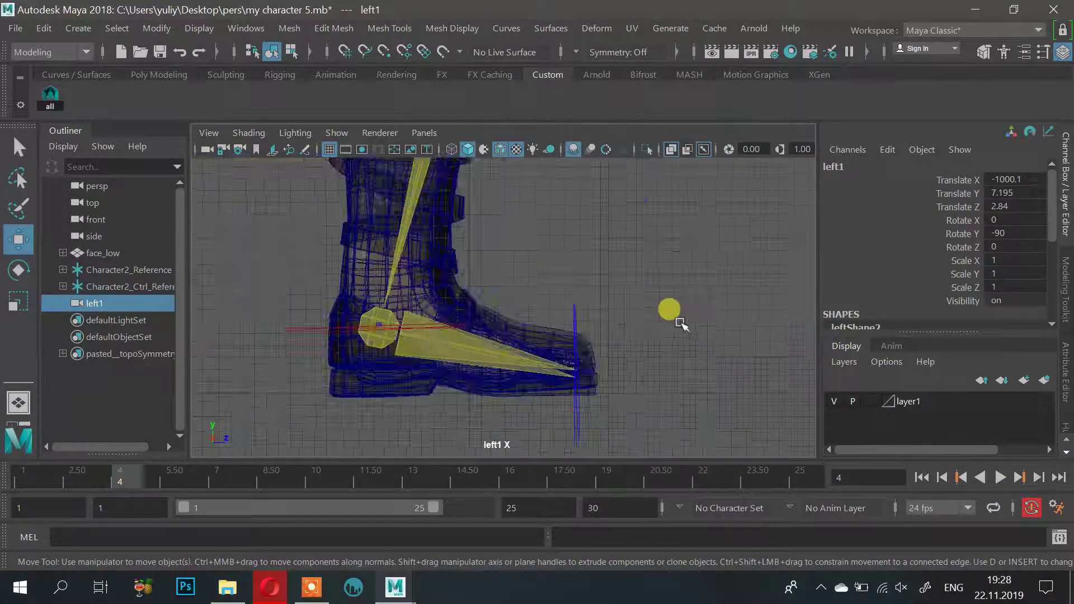
scroll(635, 252, down, 3)
scroll(615, 258, down, 5)
alt+middle_drag(608, 259, 585, 276)
alt+right_drag(584, 312, 770, 407)
alt+middle_drag(474, 399, 500, 342)
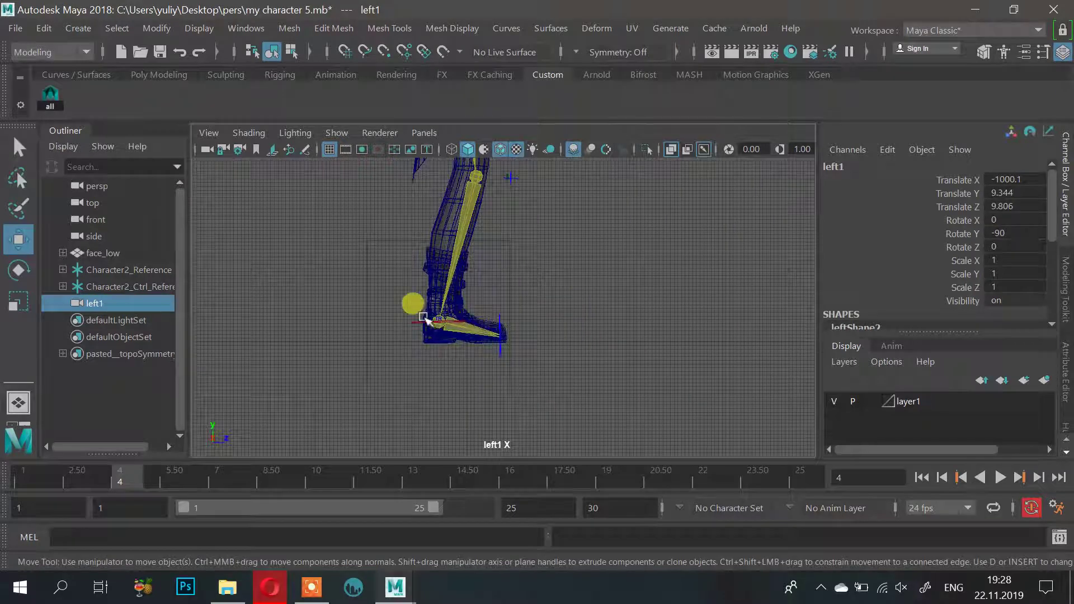
At frame 4, move the right ankle effector forward to about 22 in Translate Z and the left ankle effector backward
click(424, 318)
drag(424, 318, 634, 295)
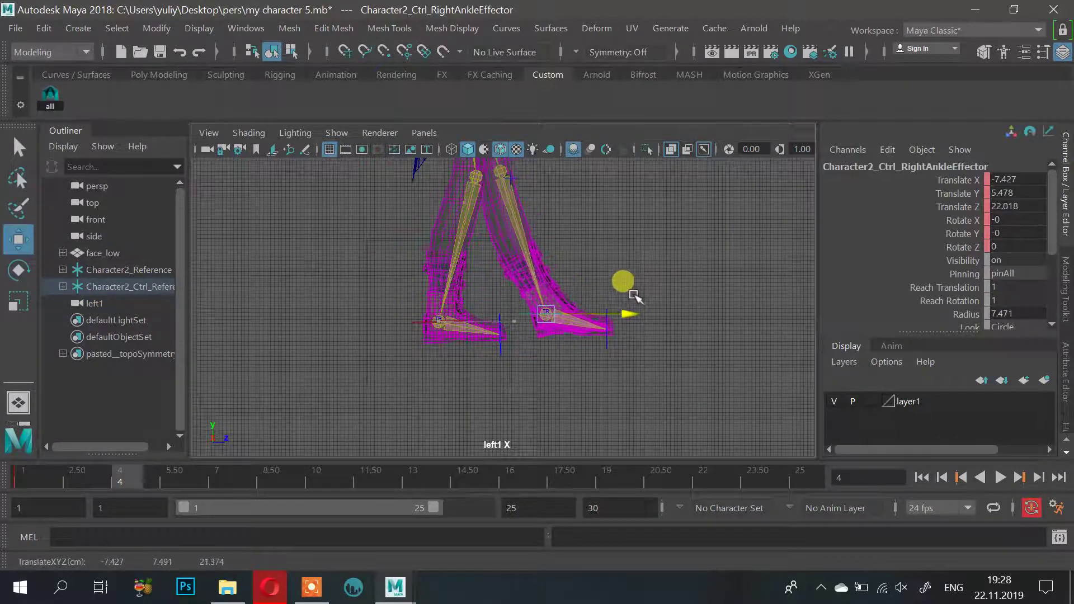
click(431, 320)
drag(514, 320, 444, 324)
Lower the left foot effector to about 0.9 in Translate Y and bring the right ankle effector down slightly at frame 4
click(434, 323)
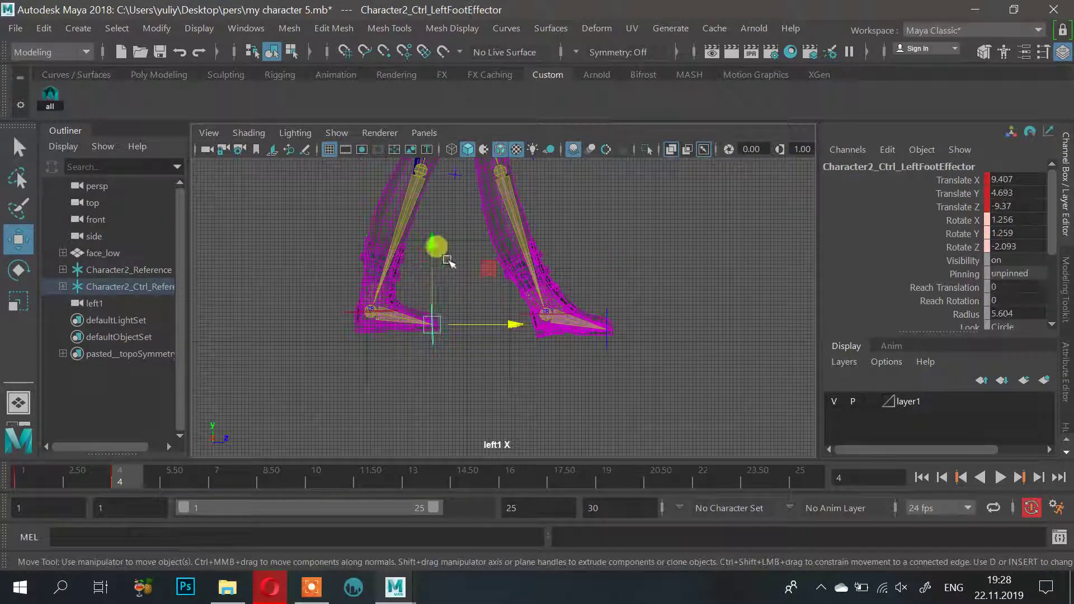
drag(433, 251, 436, 267)
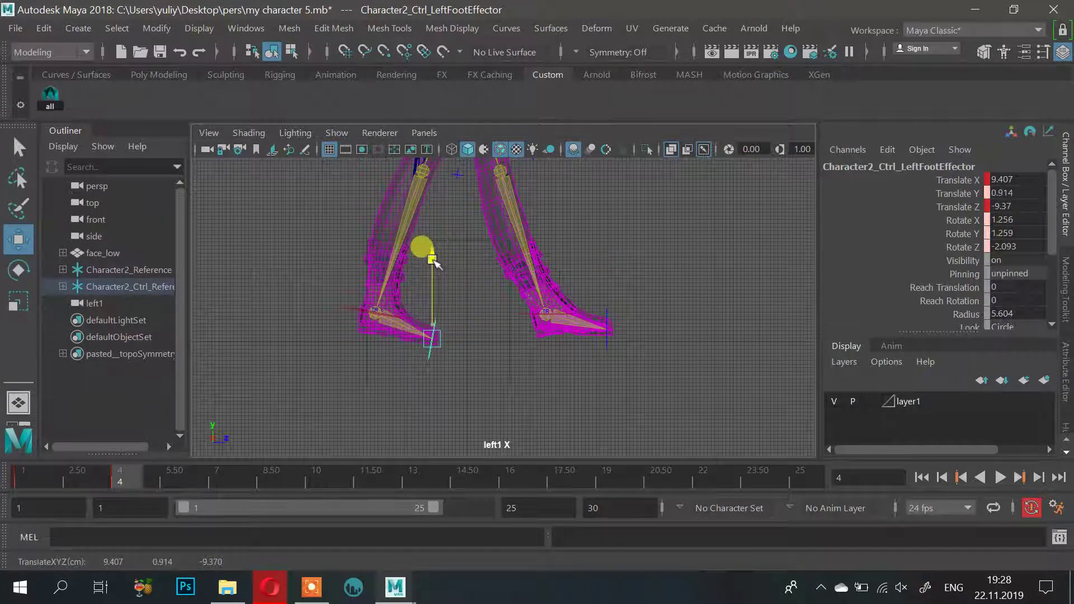
click(537, 307)
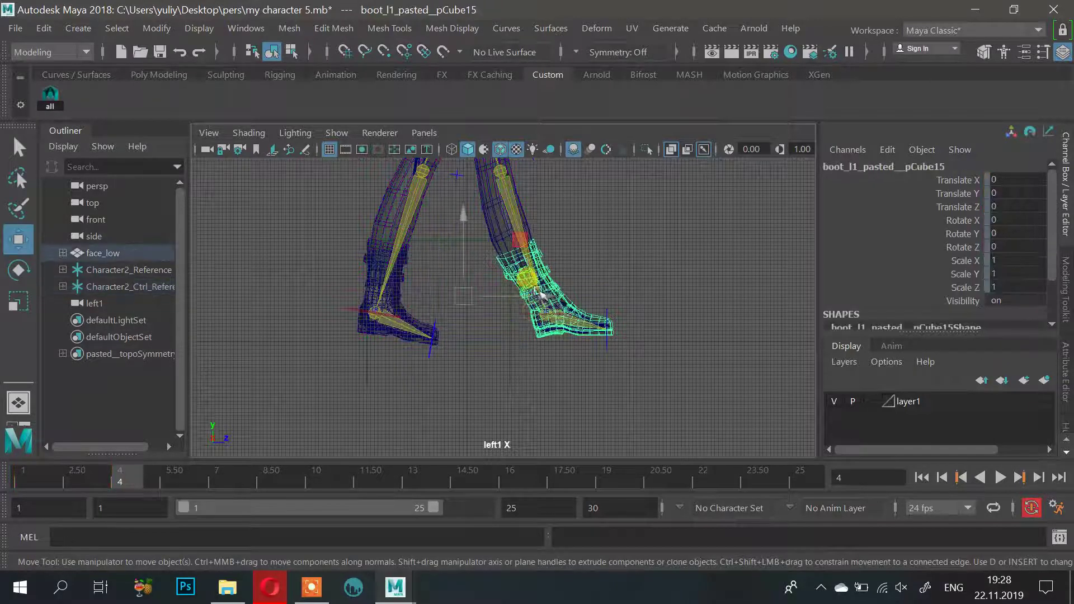
click(528, 314)
drag(550, 240, 569, 252)
alt+middle_drag(569, 252, 571, 273)
scroll(580, 227, down, 1)
Select the hips effector and lower it to about 75.5 in Translate Y at frame 4
alt+middle_drag(523, 174, 528, 264)
click(523, 266)
scroll(564, 280, down, 1)
click(484, 245)
drag(440, 171, 445, 190)
alt+middle_drag(560, 369, 555, 331)
alt+middle_drag(514, 258, 525, 341)
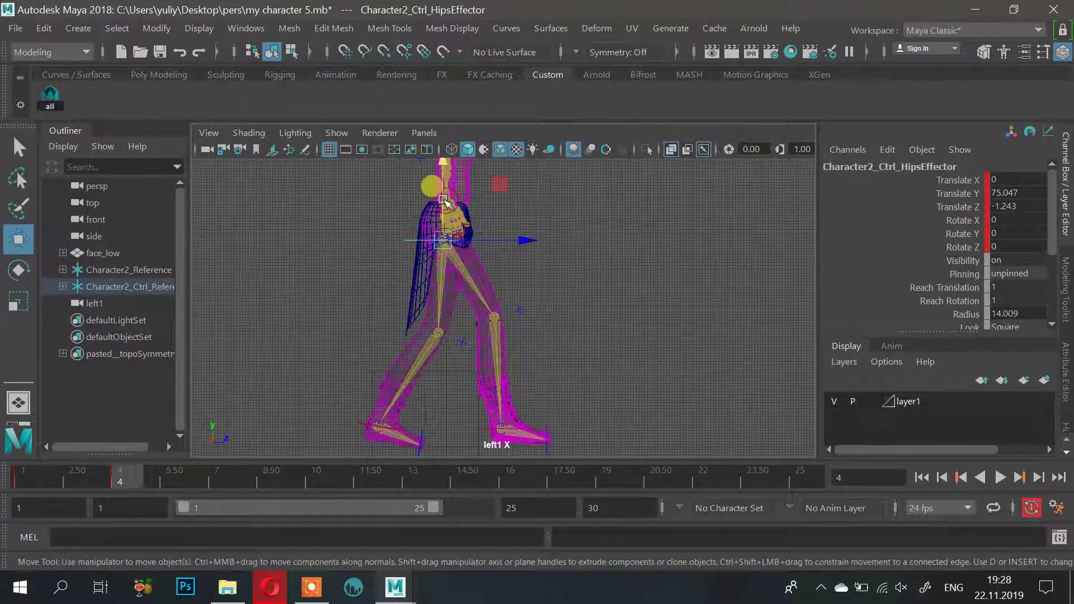
drag(446, 201, 439, 188)
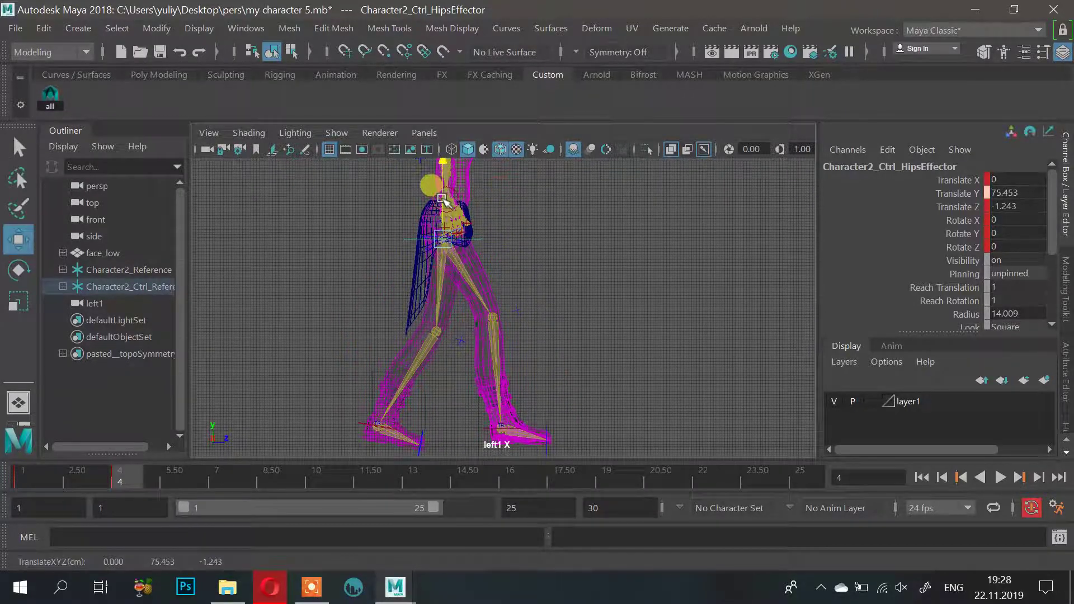
Raise the right foot effector to about 7.5 in Translate Y so the toes lift off the ground
alt+middle_drag(564, 427, 556, 313)
click(556, 314)
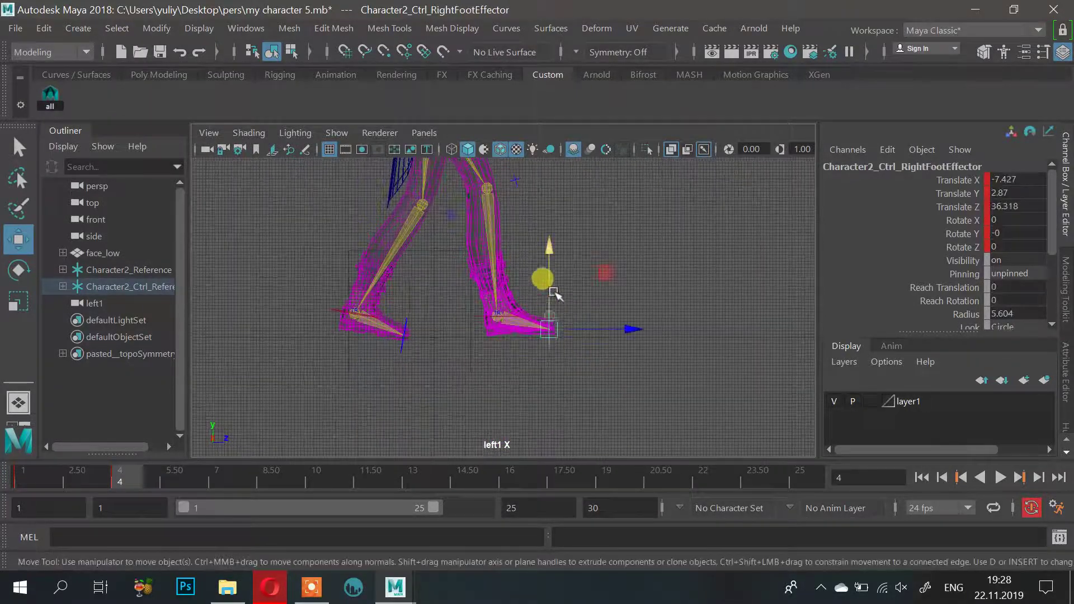
drag(545, 238, 544, 241)
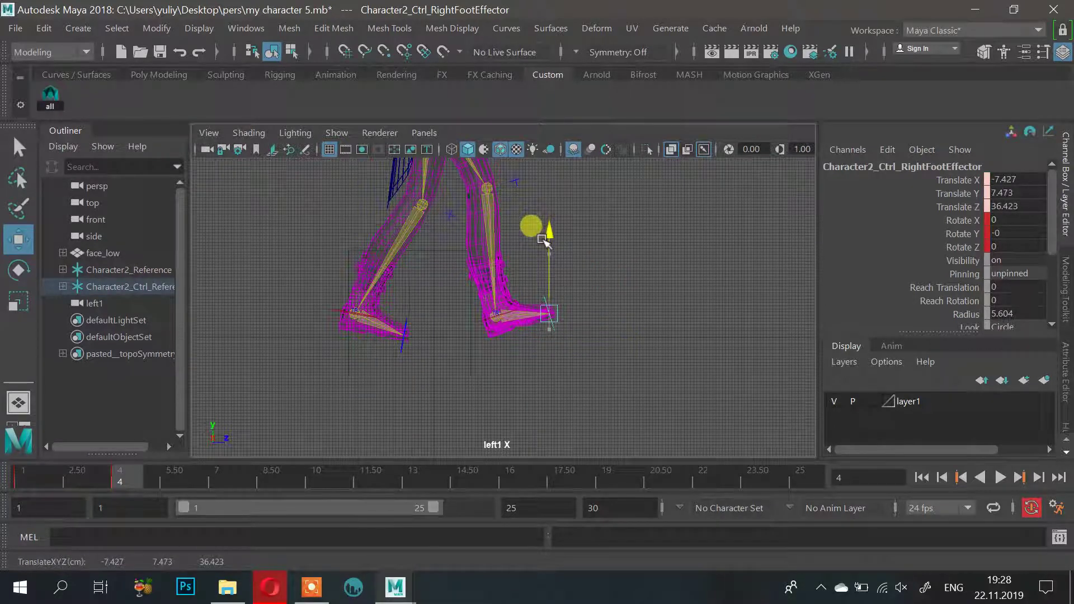
scroll(541, 317, down, 1)
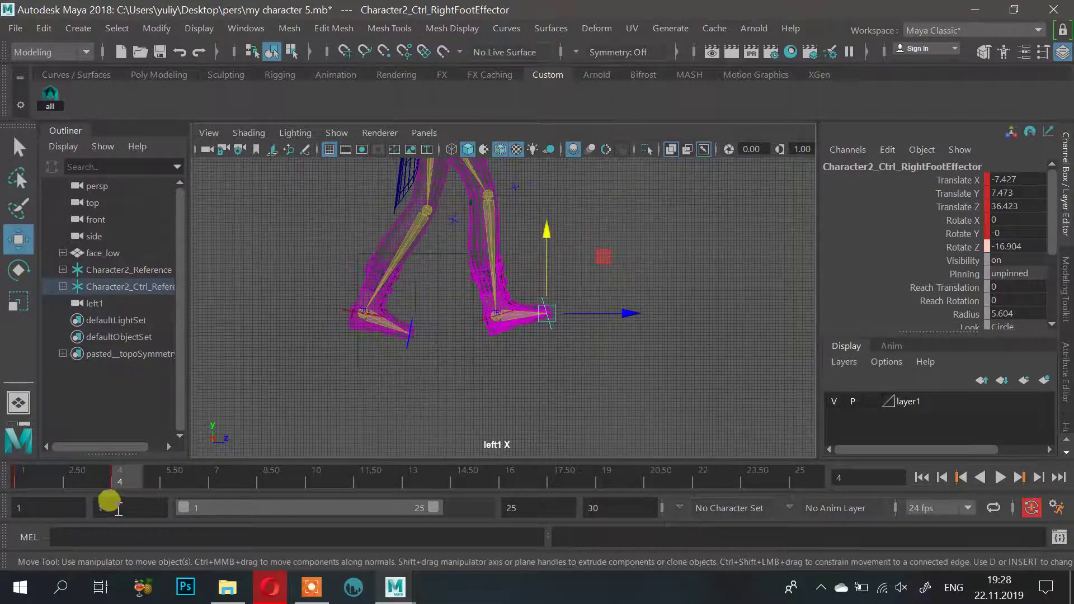
Scrub the timeline between frames 1 and 4 to check the leg motion
click(134, 473)
drag(35, 474, 132, 489)
drag(116, 480, 42, 483)
drag(1068, 279, 921, 435)
drag(135, 435, 45, 469)
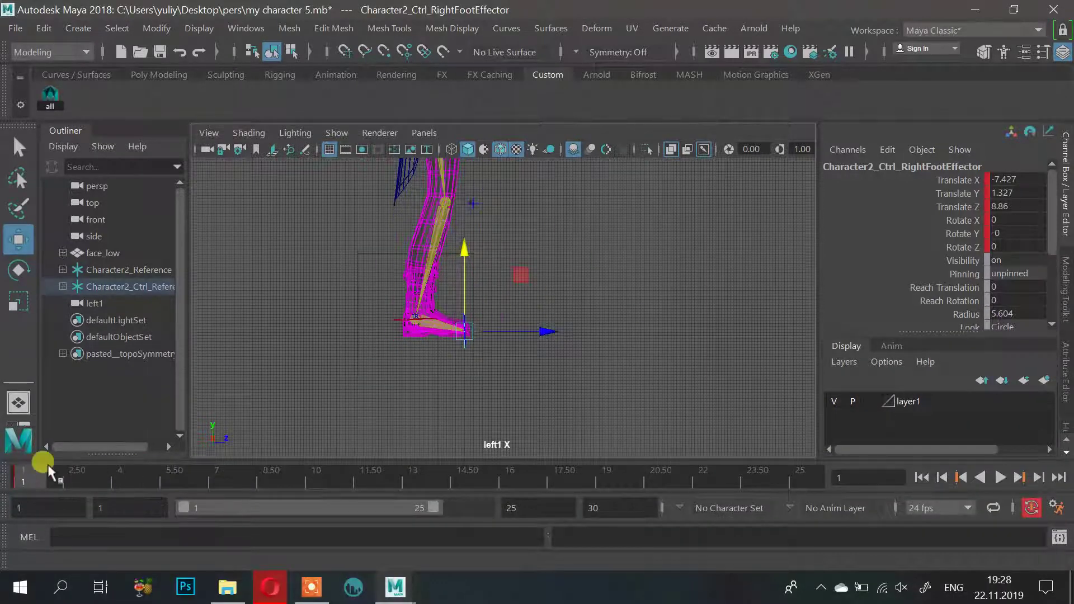
Undo the right foot effector raise and the hips effector lowering at frame 4
key(ctrl+z)
key(ctrl+z)
key(ctrl+z)
key(ctrl+z)
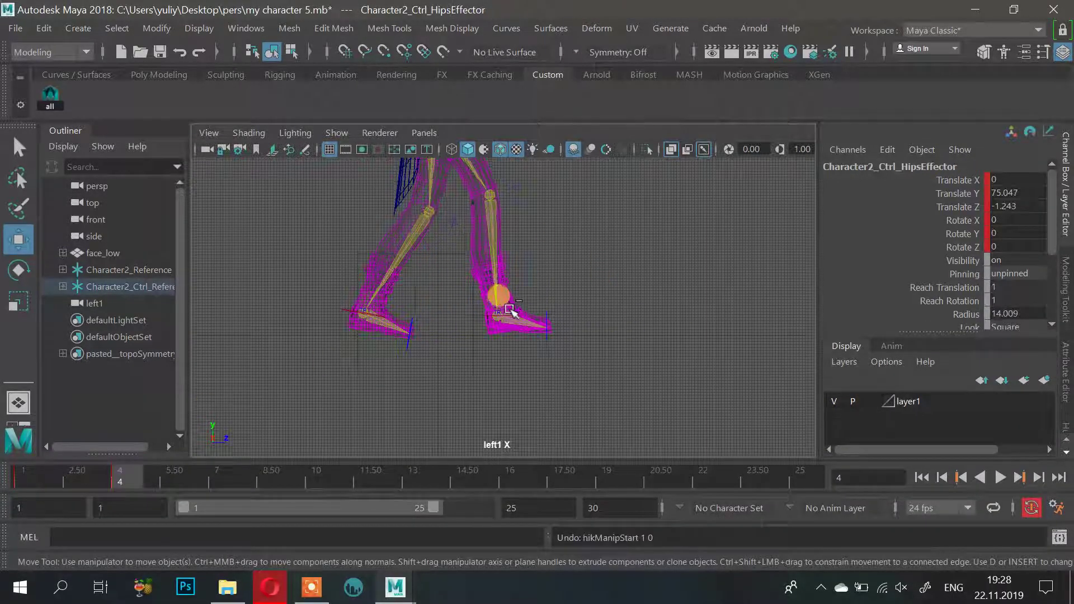
key(ctrl+z)
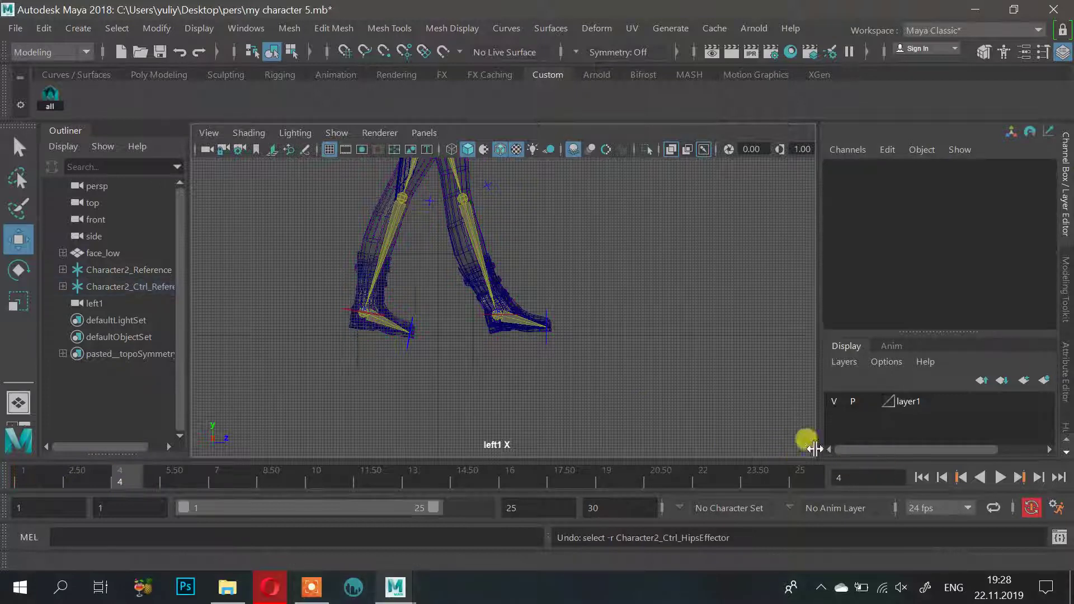
alt+middle_drag(541, 267, 541, 269)
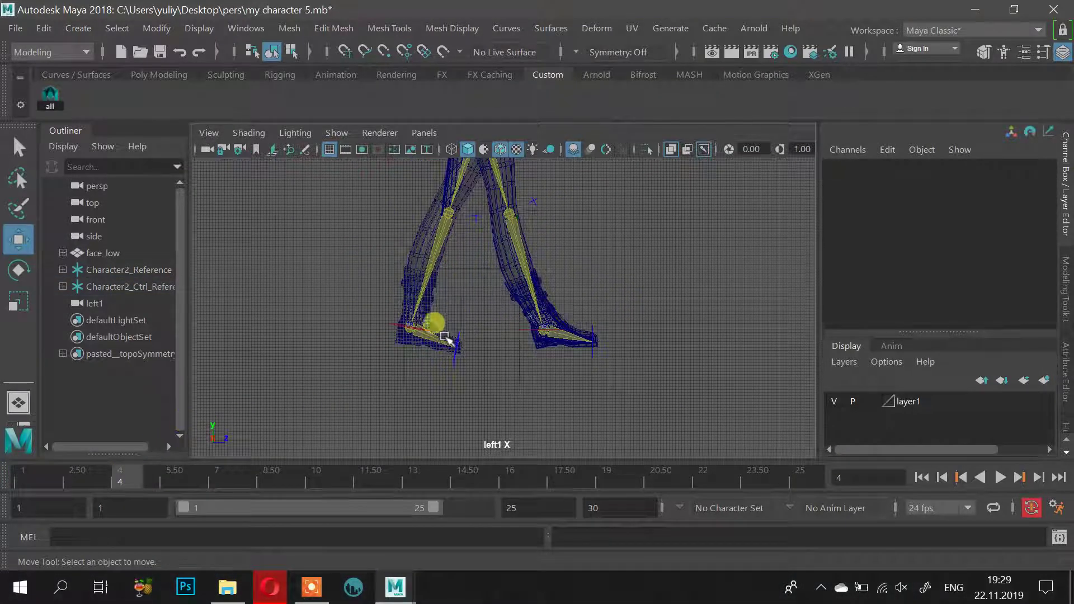
Undo the remaining ankle and foot effector moves at frame 4 and the creation of the left camera
click(404, 324)
key(ctrl+z)
key(ctrl+z)
key(ctrl+z)
key(ctrl+z)
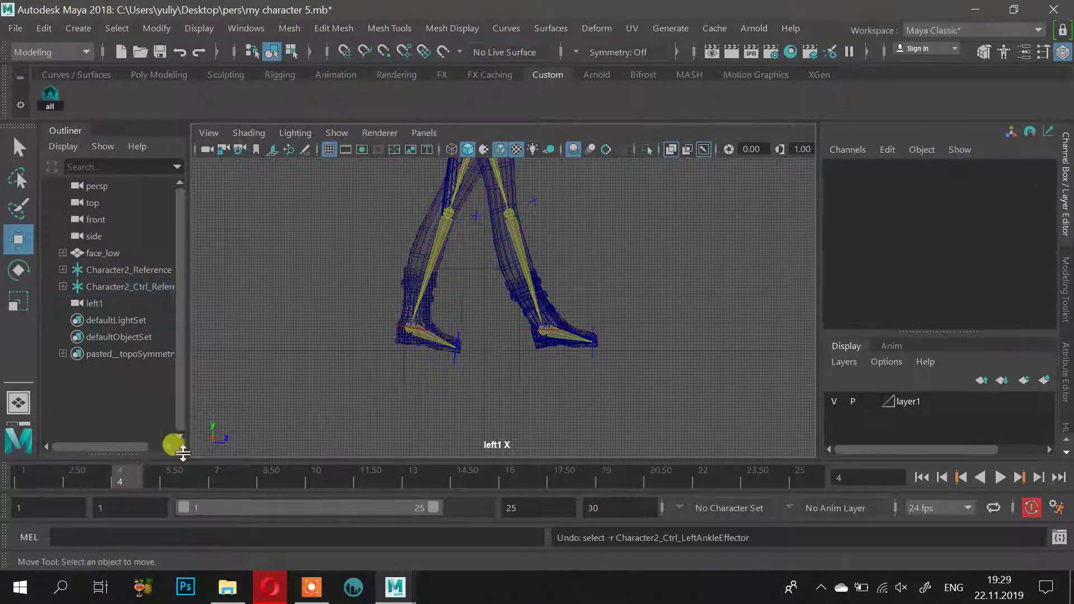
key(ctrl+z)
key(ctrl+z)
key(ctrl+z)
key(ctrl+z)
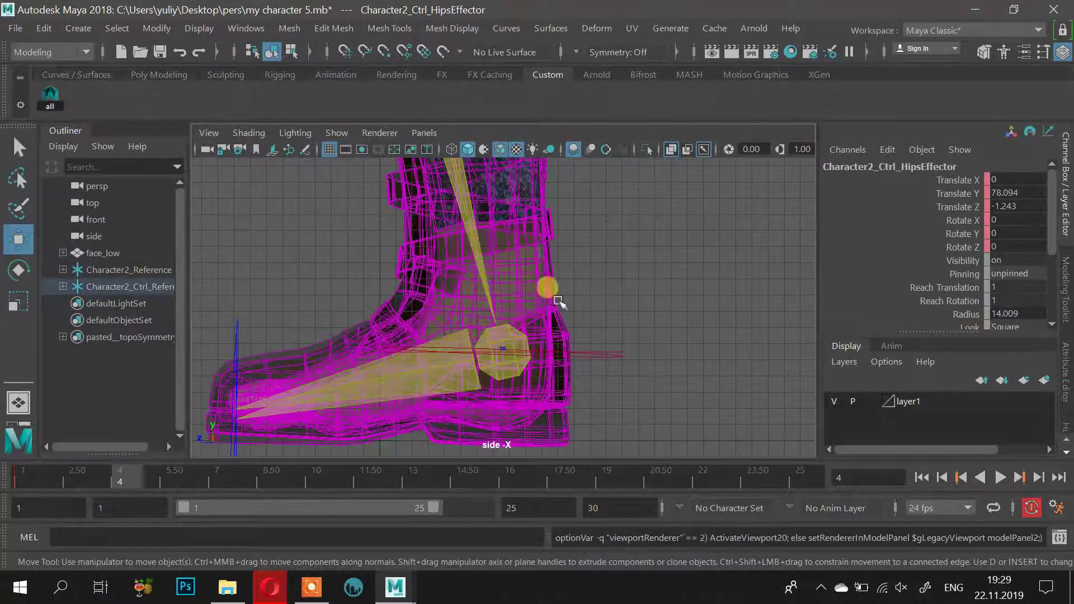
Create a new Left orthographic camera for the maximized viewport
click(421, 132)
mouse_move(503, 183)
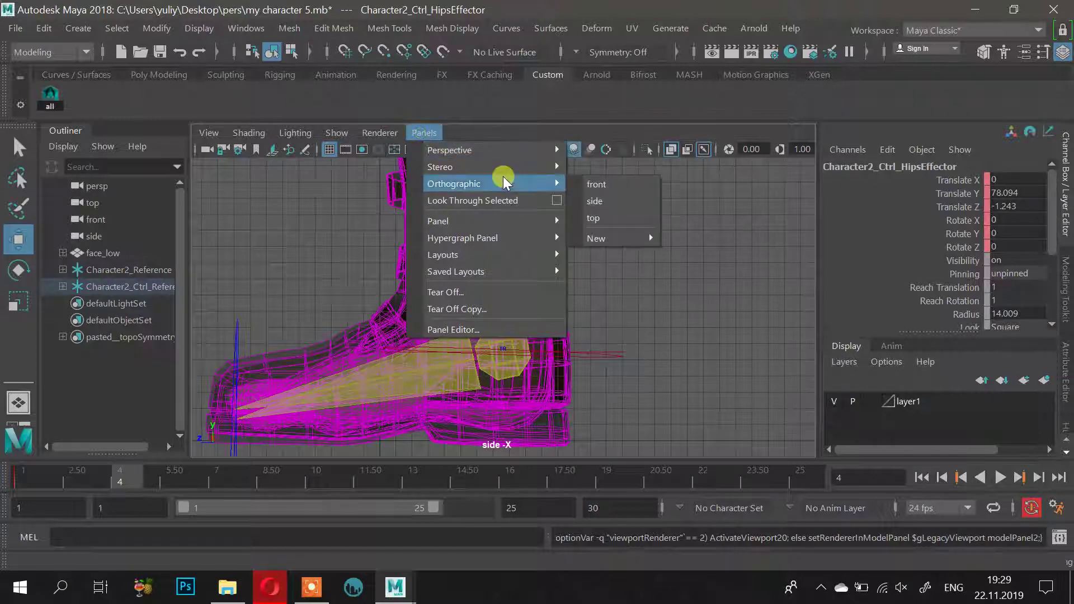
mouse_move(626, 240)
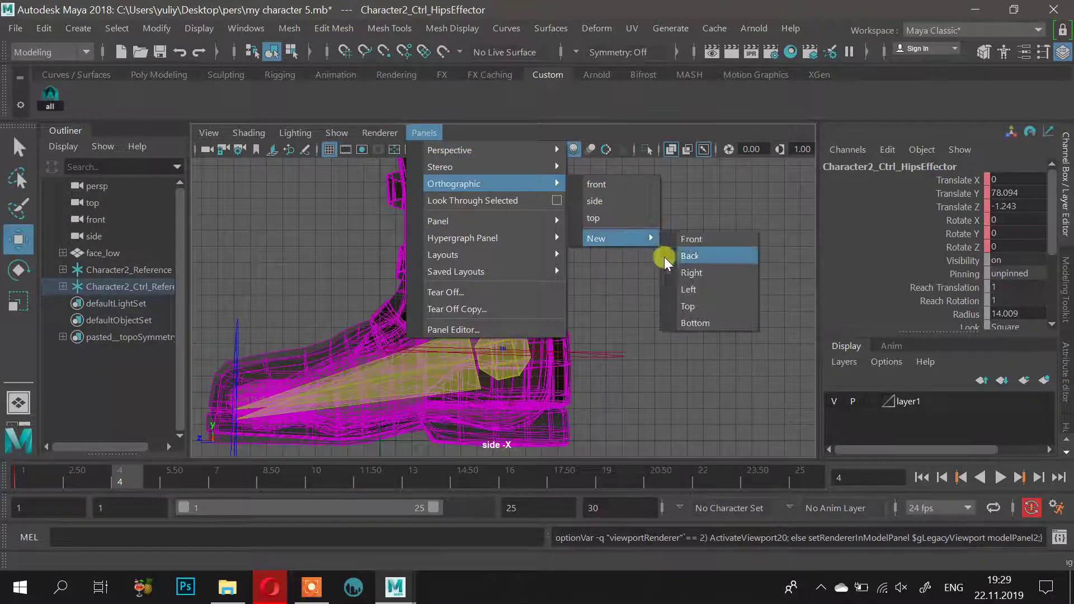
click(683, 287)
scroll(491, 287, down, 5)
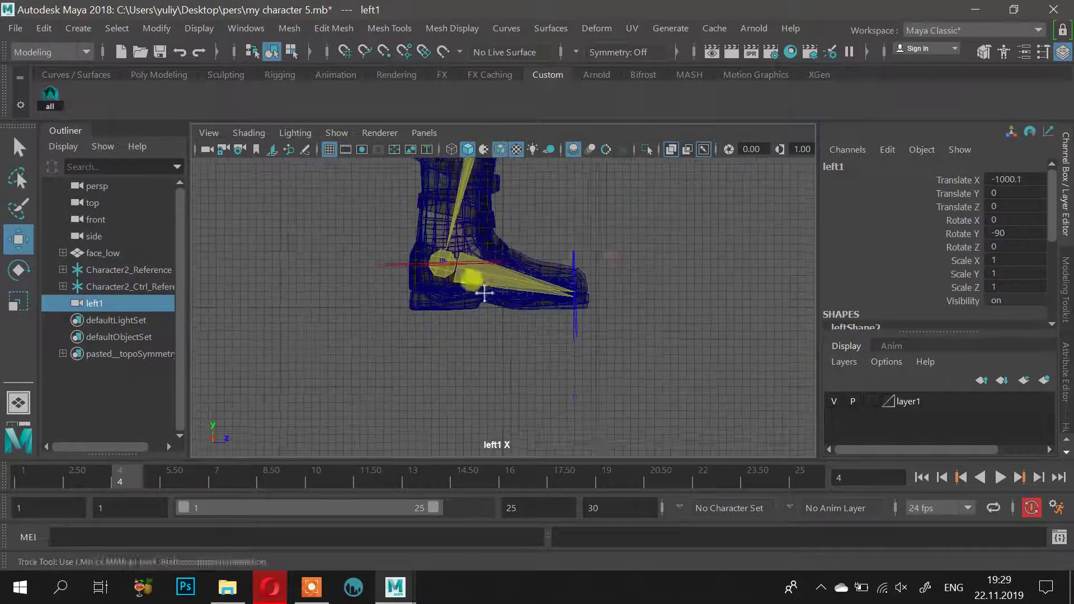
Go to frame 1 and move the left ankle effector backward behind the body
click(407, 348)
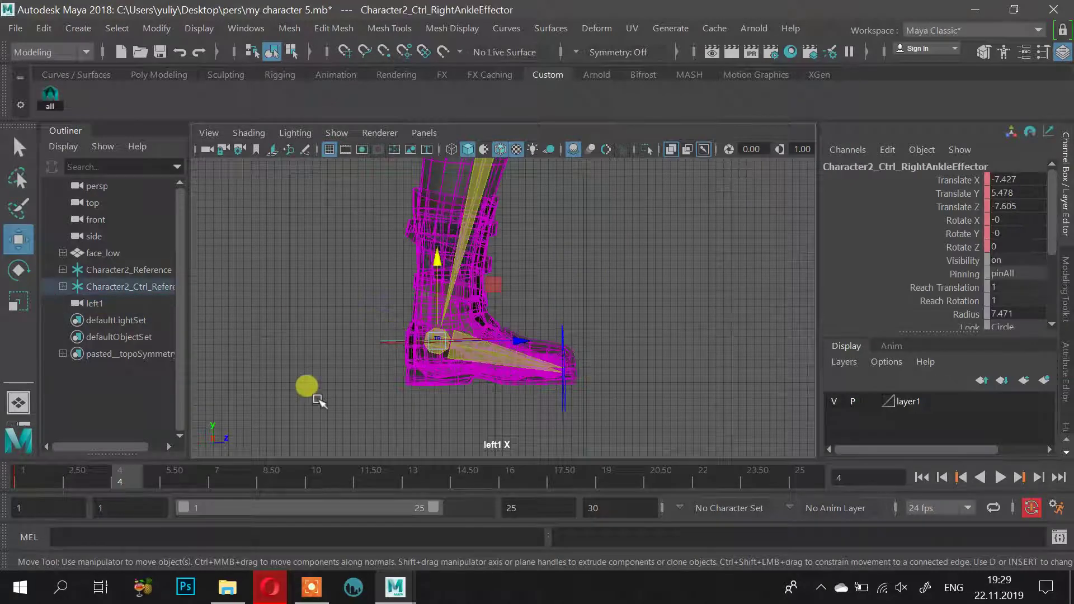
drag(127, 484, 29, 484)
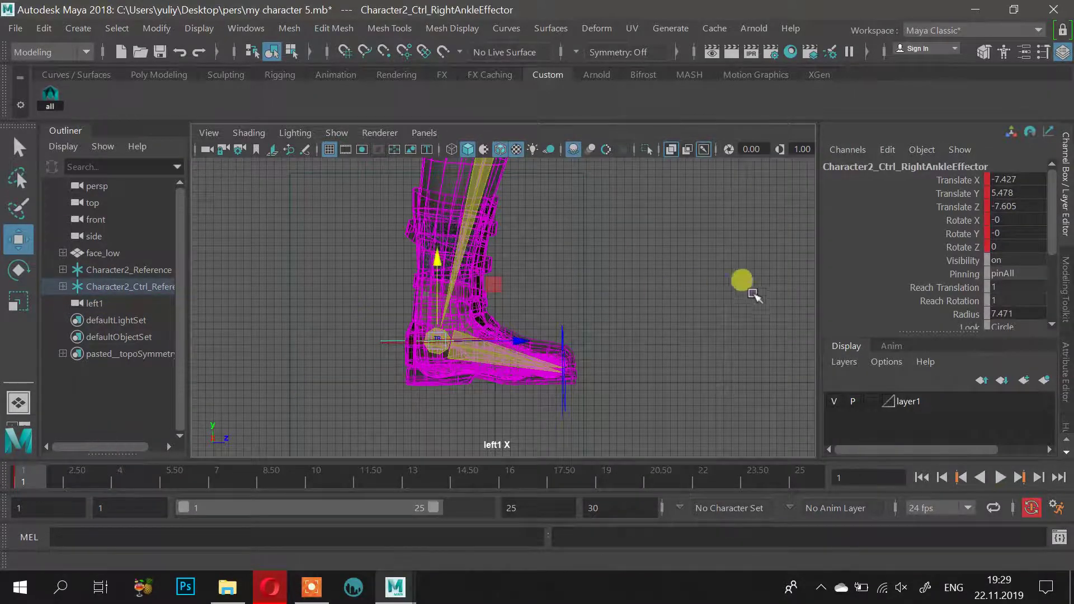
alt+right_drag(752, 292, 698, 289)
alt+middle_drag(698, 289, 668, 353)
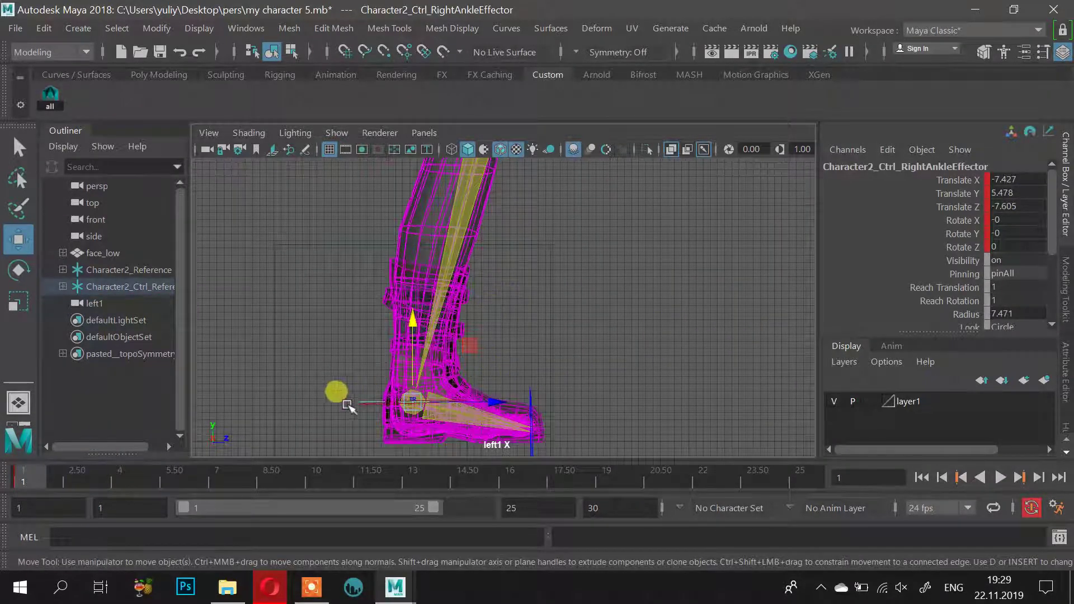
click(364, 401)
click(393, 403)
drag(485, 398, 416, 367)
Move the right ankle effector forward to about 13.4 in Translate Z at frame 1 to open the stride
scroll(515, 327, down, 2)
click(421, 356)
alt+middle_drag(623, 245, 619, 361)
scroll(552, 342, down, 3)
scroll(636, 286, down, 2)
alt+middle_drag(558, 285, 506, 268)
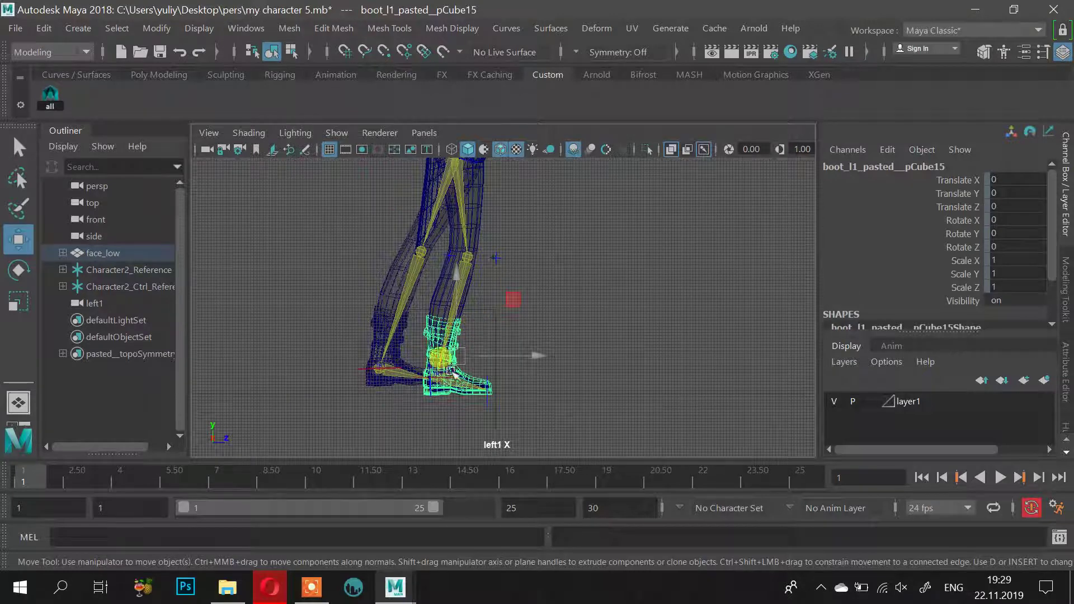
click(434, 372)
drag(517, 373, 572, 345)
scroll(523, 286, down, 1)
alt+middle_drag(523, 285, 499, 397)
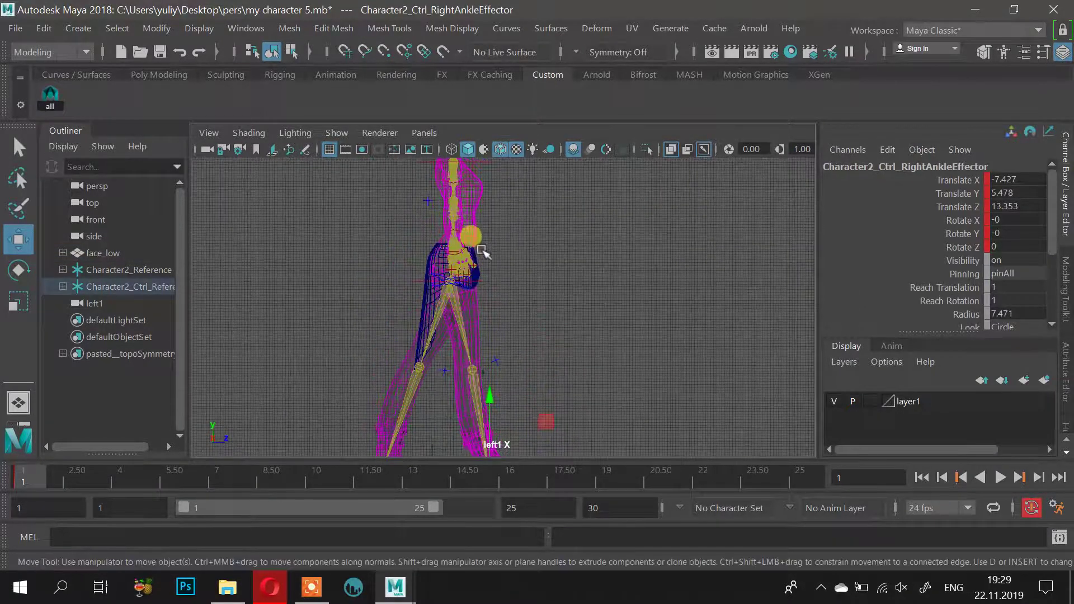
Lower the hips effector to about 75.3 in Translate Y at frame 1
click(490, 278)
click(490, 280)
scroll(551, 316, down, 1)
alt+middle_drag(500, 288, 498, 229)
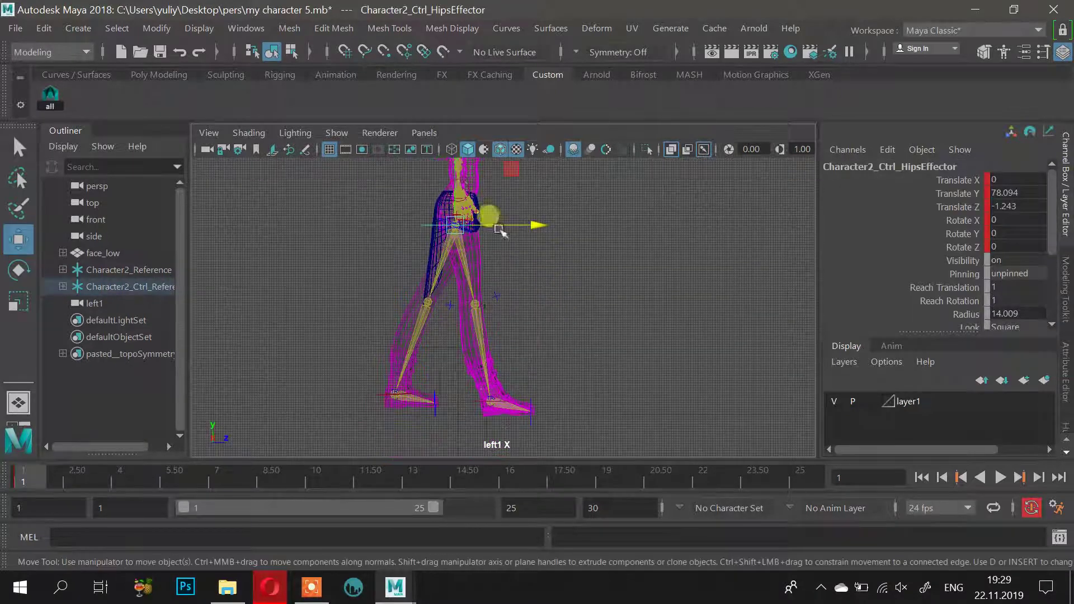
drag(455, 170, 453, 178)
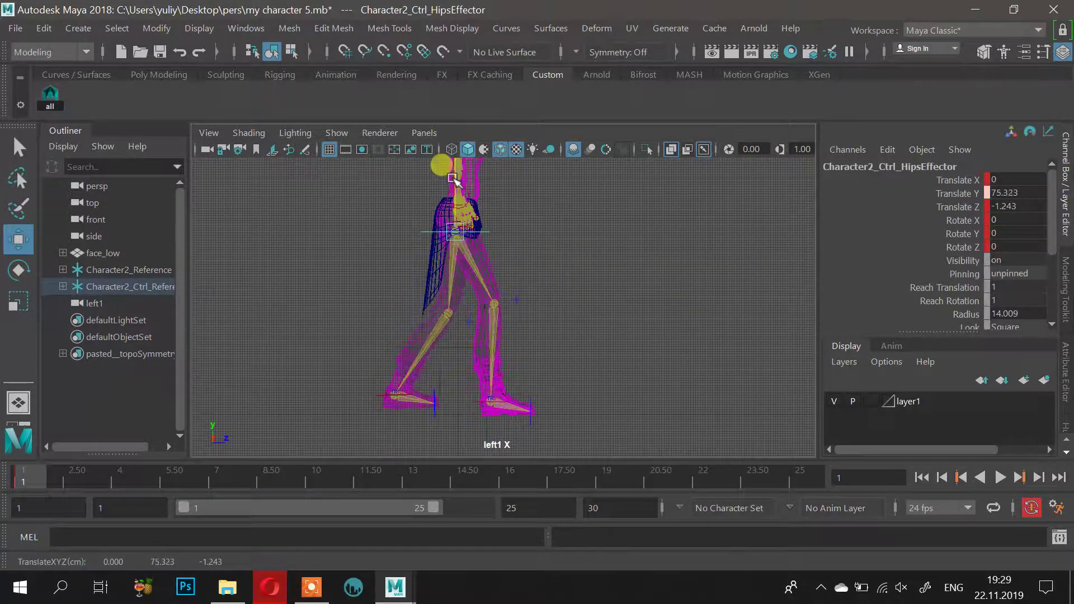
Lower the left foot effector to about 0.2 in Translate Y so the rear toes reach the ground
alt+middle_drag(498, 410, 513, 297)
scroll(514, 297, up, 2)
click(437, 273)
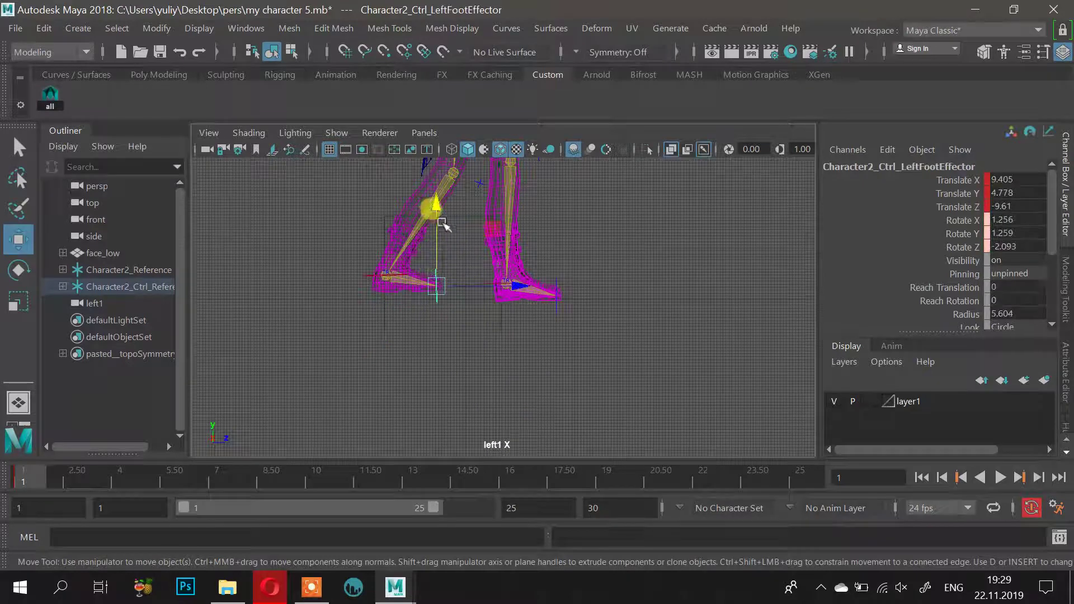
drag(439, 220, 390, 279)
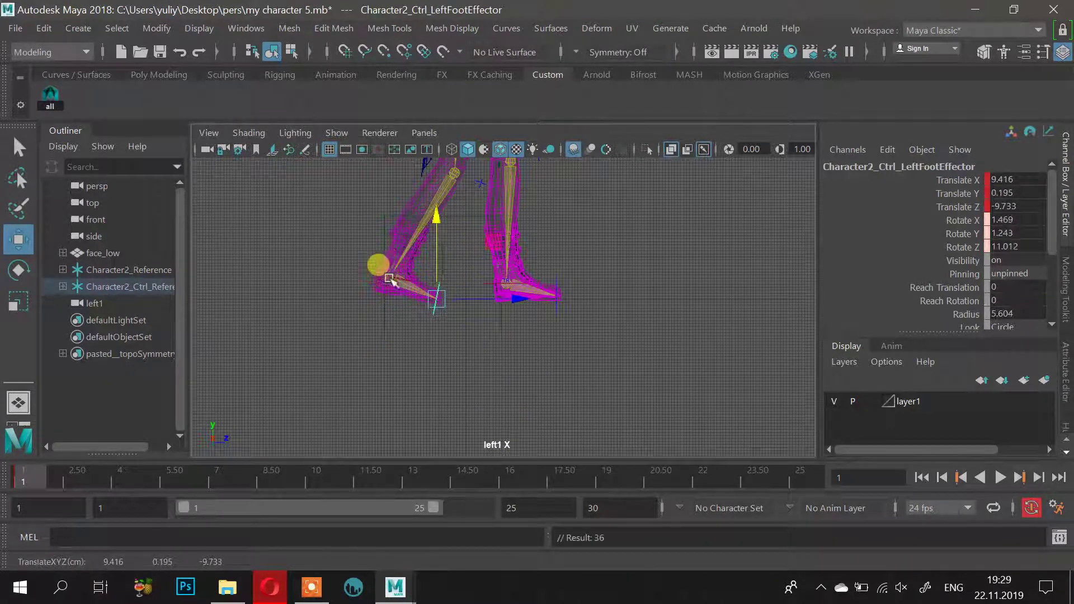
Raise the left ankle effector to about 8.8 in Translate Y to lift the rear heel
click(377, 273)
scroll(459, 300, up, 3)
alt+middle_drag(459, 300, 457, 376)
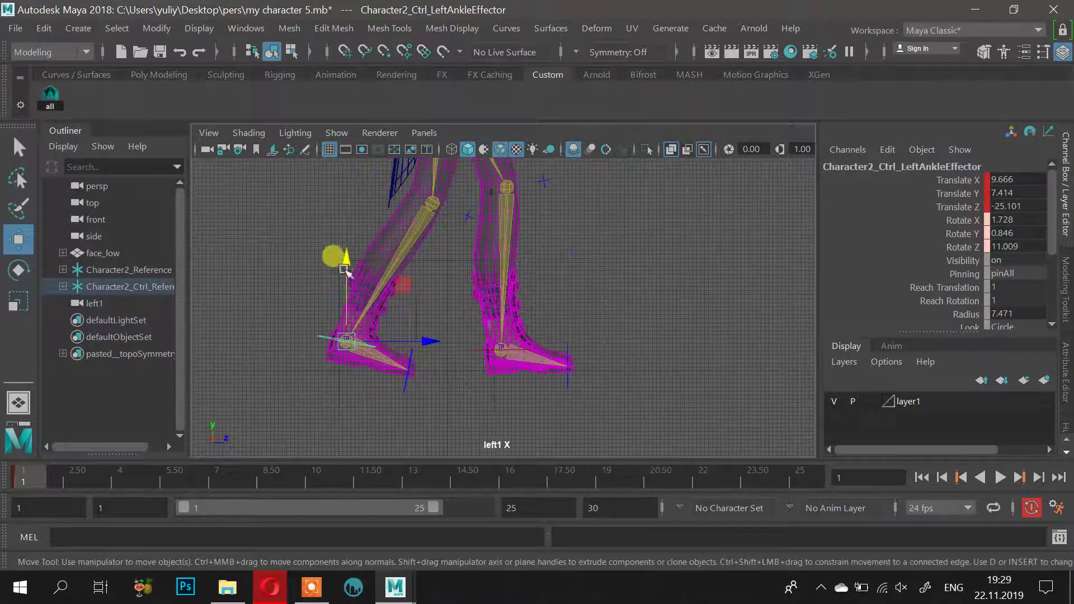
drag(345, 259, 347, 255)
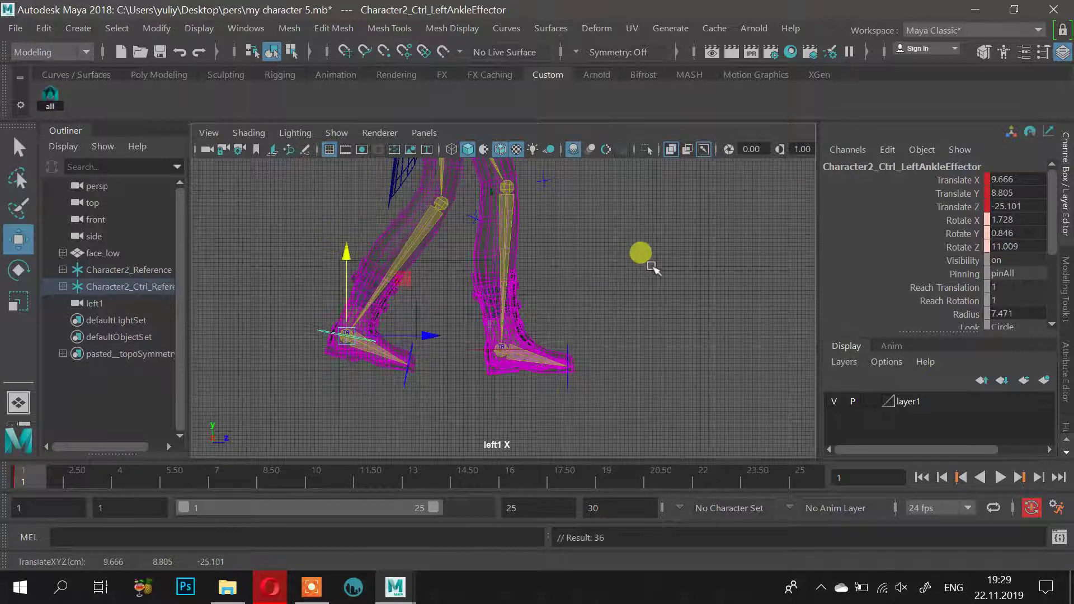
Raise the right foot effector to tilt the front foot about 20 degrees with the toes up
alt+right_drag(652, 267, 551, 329)
click(514, 319)
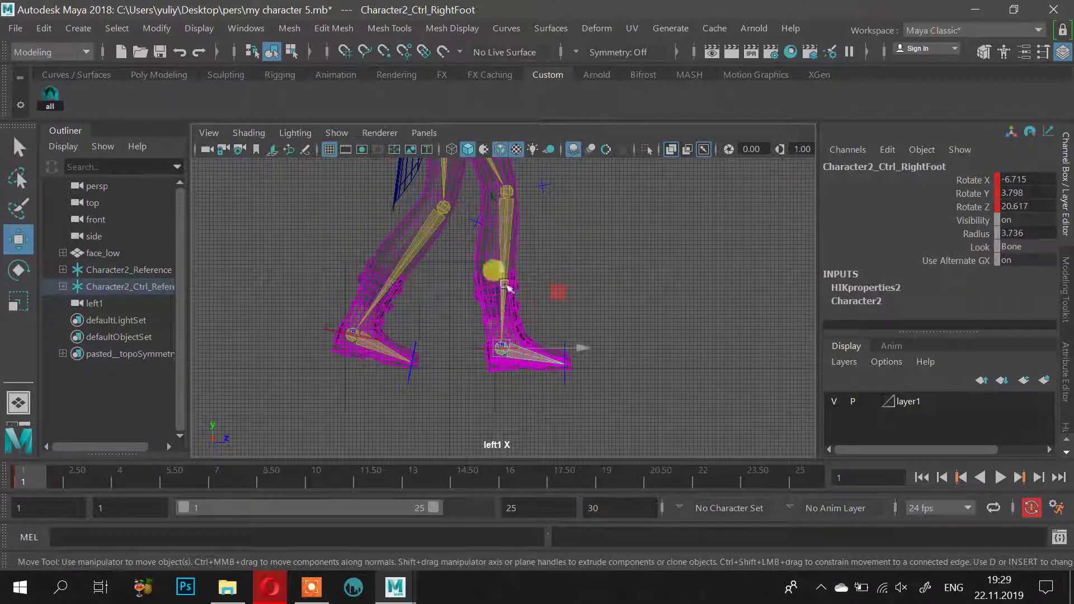
click(497, 351)
click(485, 346)
click(603, 295)
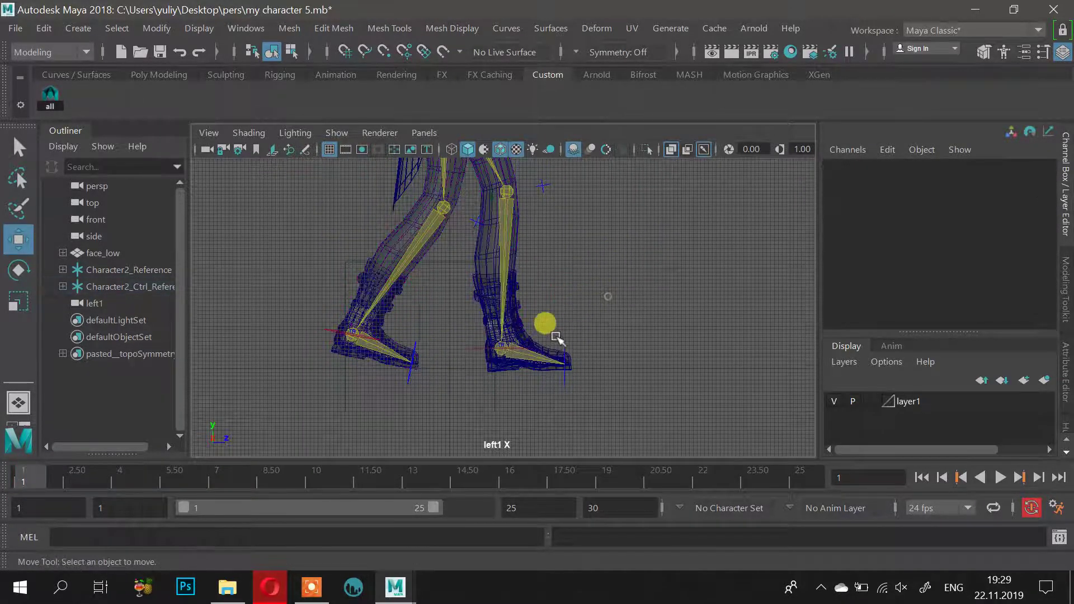
alt+right_drag(554, 336, 582, 347)
click(587, 355)
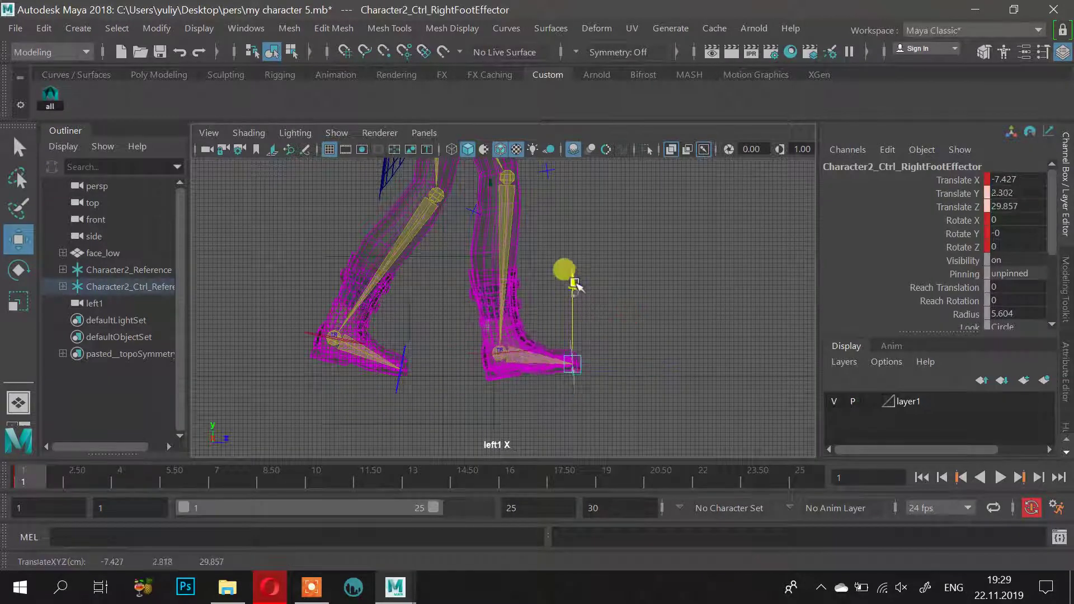
Raise the right ankle effector to about 6.4 in Translate Y to place the front heel on the ground
click(510, 349)
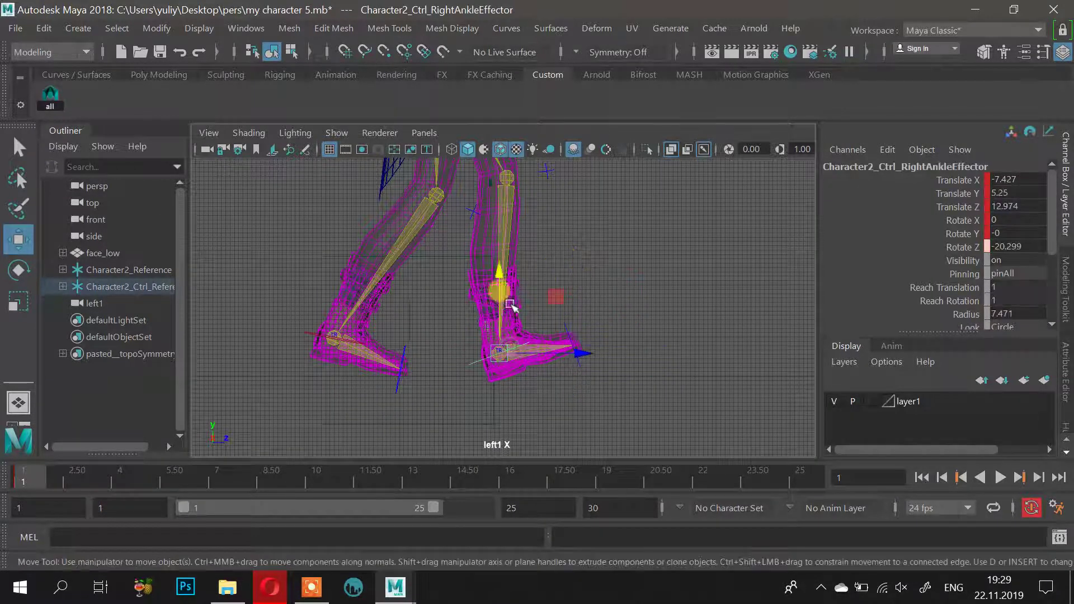
alt+right_drag(351, 386, 525, 432)
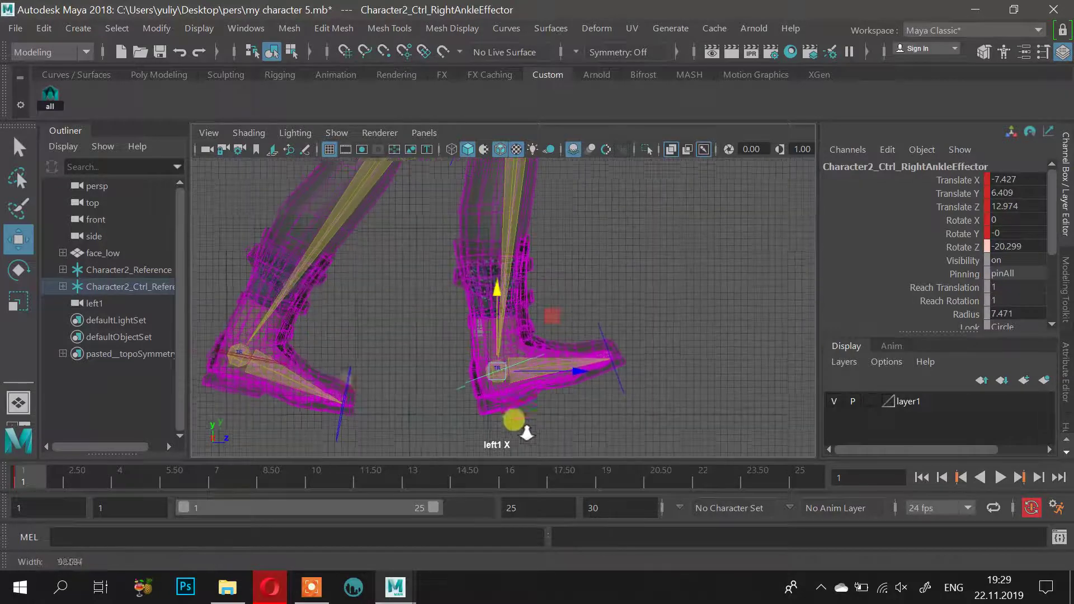
alt+middle_drag(529, 409, 563, 311)
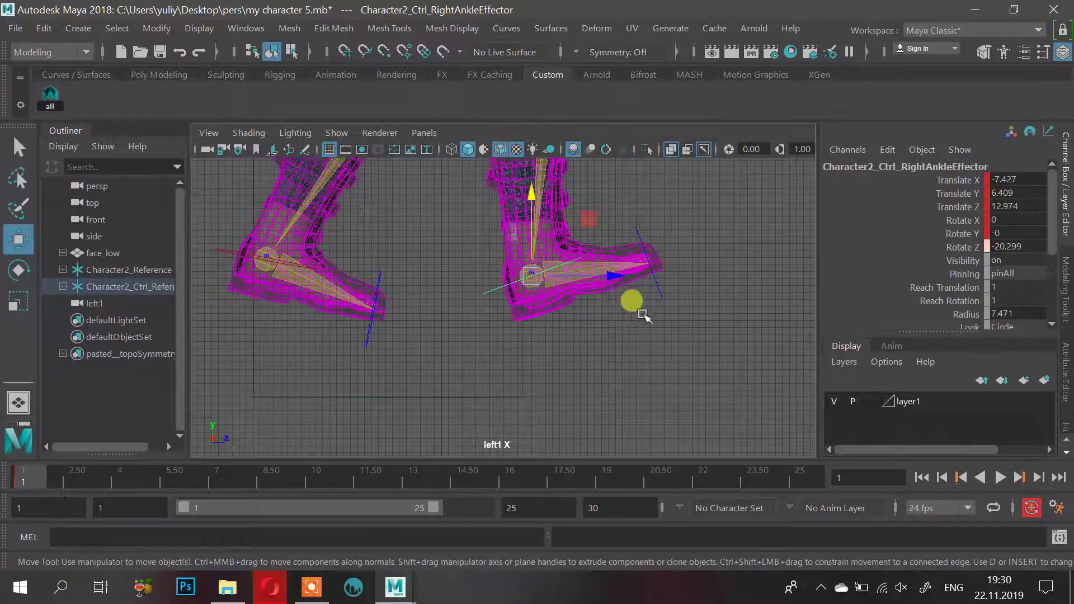
alt+right_drag(634, 349, 313, 366)
alt+middle_drag(488, 315, 485, 408)
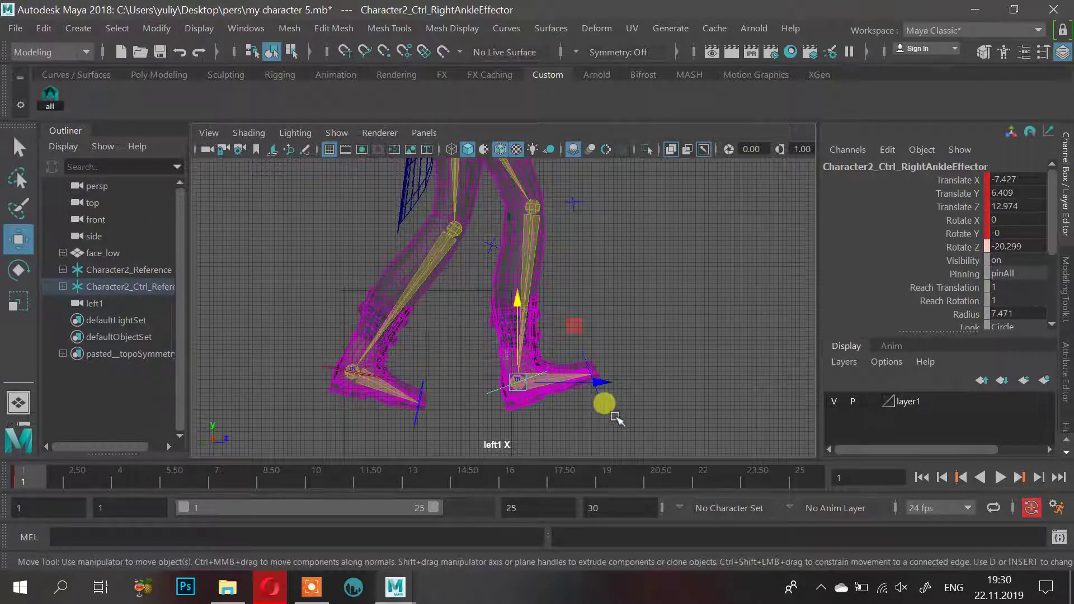
Raise the hips effector to about 77.1 in Translate Y so the legs straighten in the stride
scroll(447, 284, down, 1)
alt+middle_drag(559, 248, 562, 275)
alt+right_drag(561, 276, 338, 307)
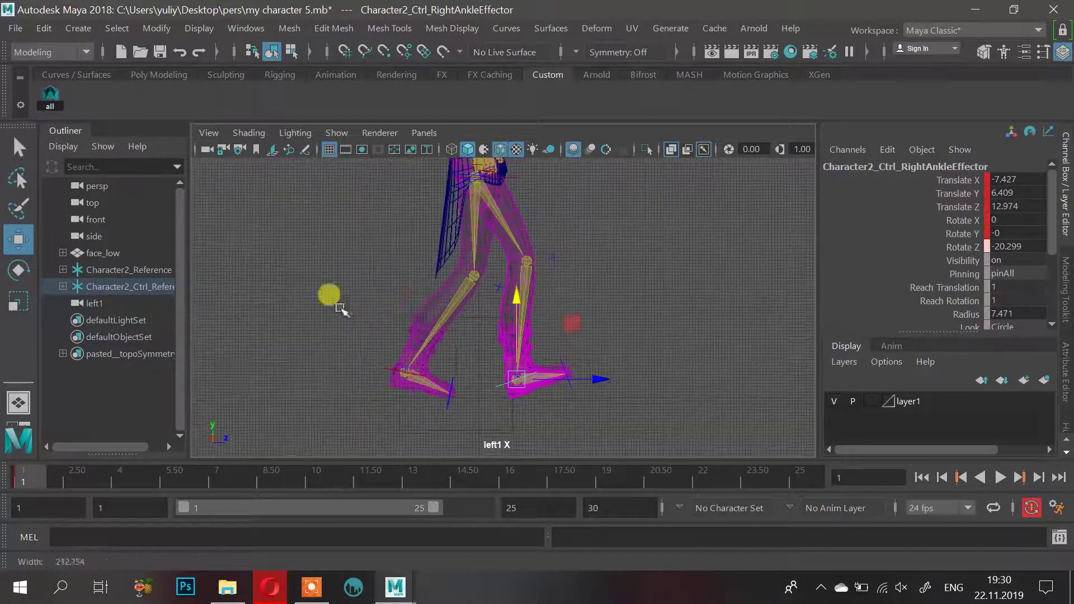
alt+middle_drag(490, 209, 522, 338)
click(506, 212)
drag(458, 204, 458, 198)
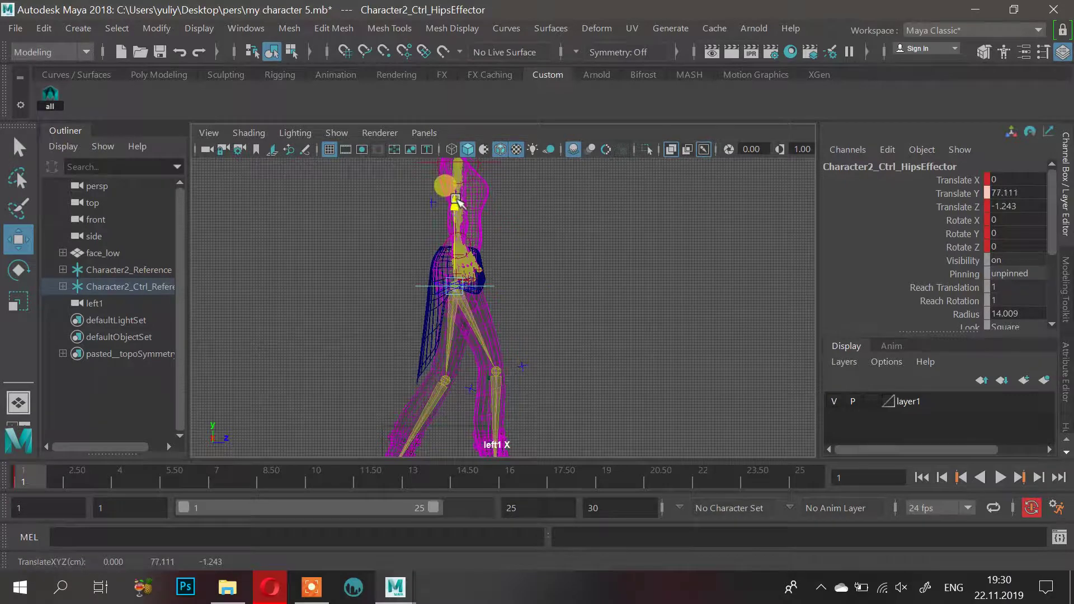
alt+right_drag(692, 305, 569, 304)
alt+middle_drag(569, 304, 559, 263)
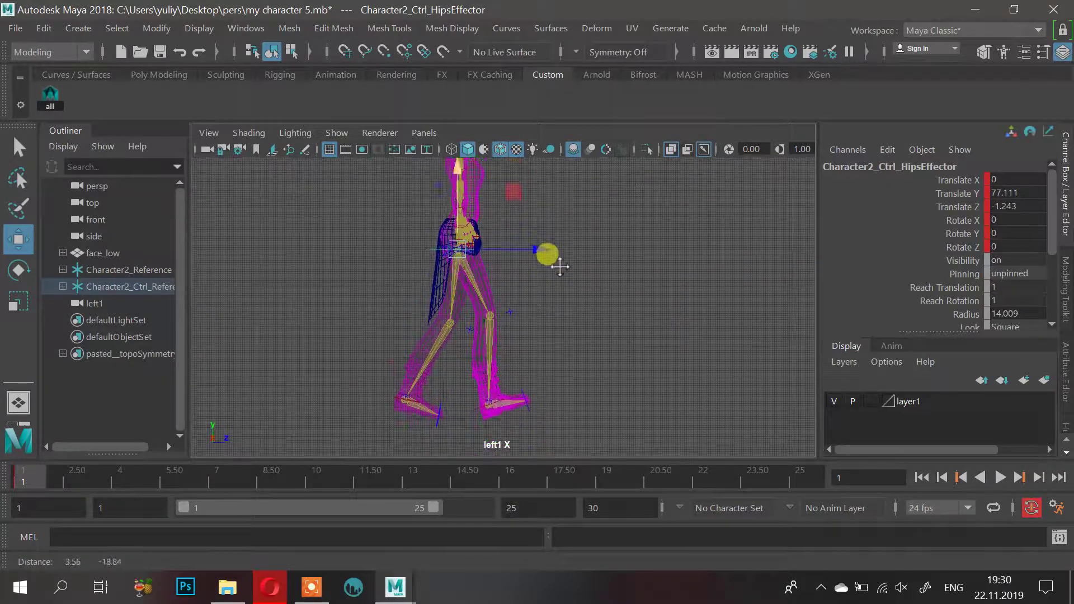
Try moving the hips effector back to about -3 in Translate Z against the walk cycle reference, and undo the move
click(269, 588)
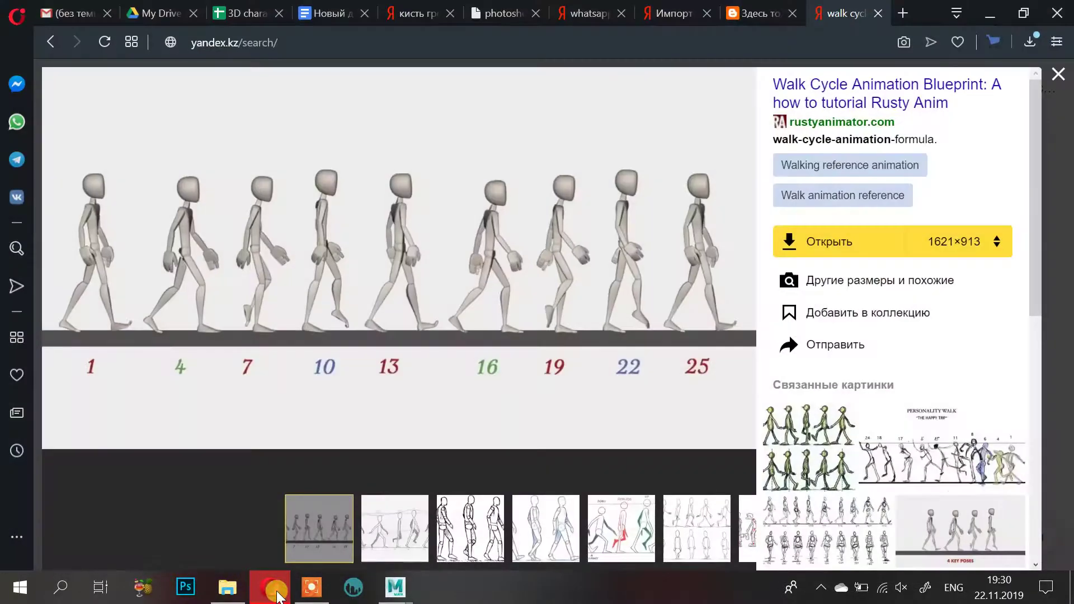
click(276, 593)
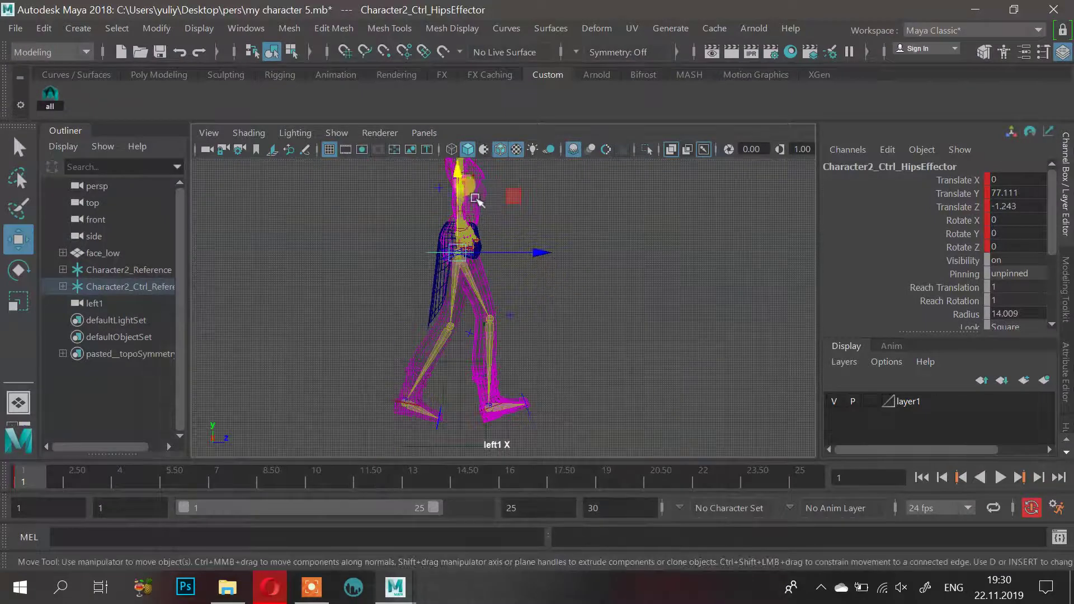
drag(533, 253, 529, 252)
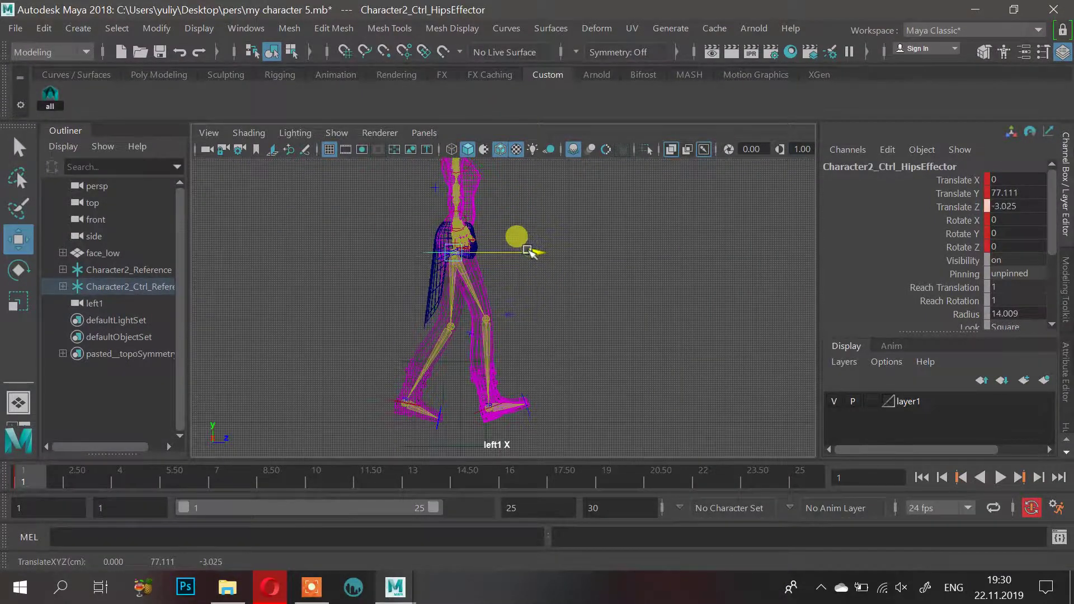
key(ctrl+z)
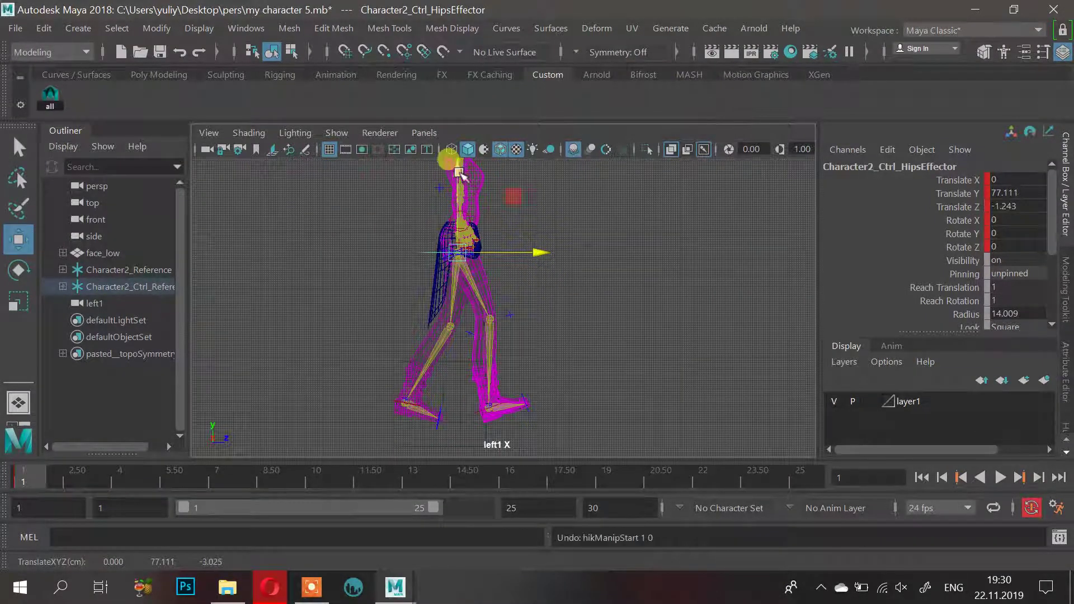
drag(461, 172, 459, 172)
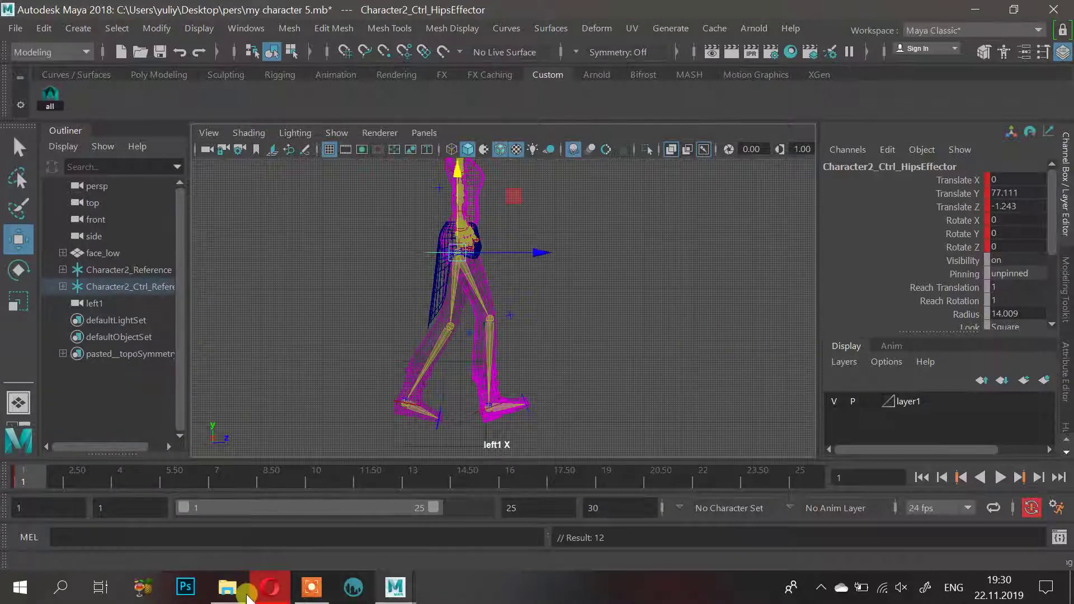
click(270, 587)
click(270, 588)
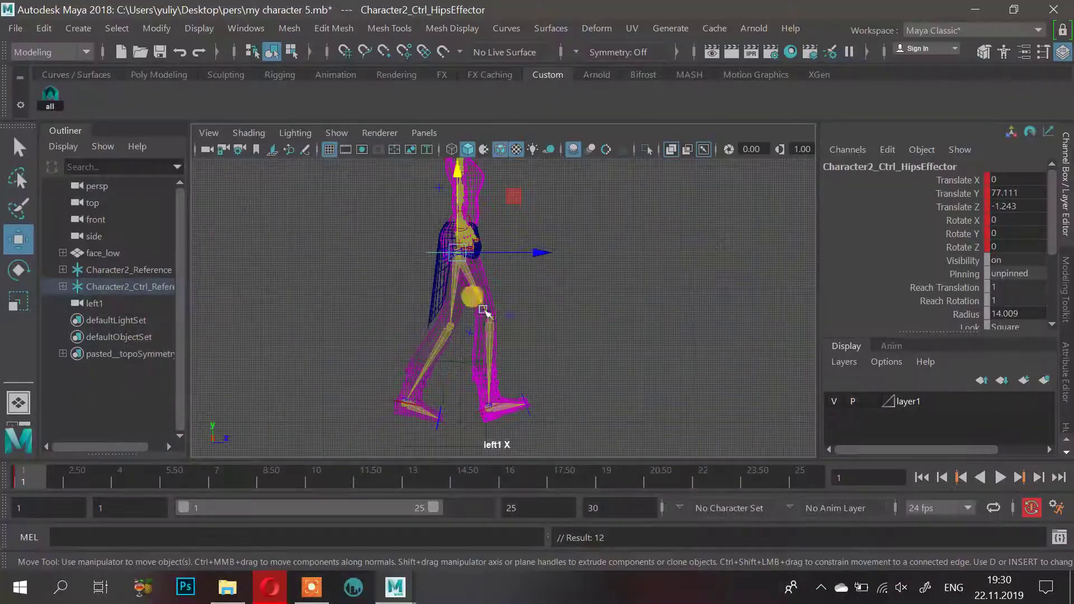
Maximize the perspective view and turn off its wireframe-on-shaded display to show the stride pose from the side
key(space)
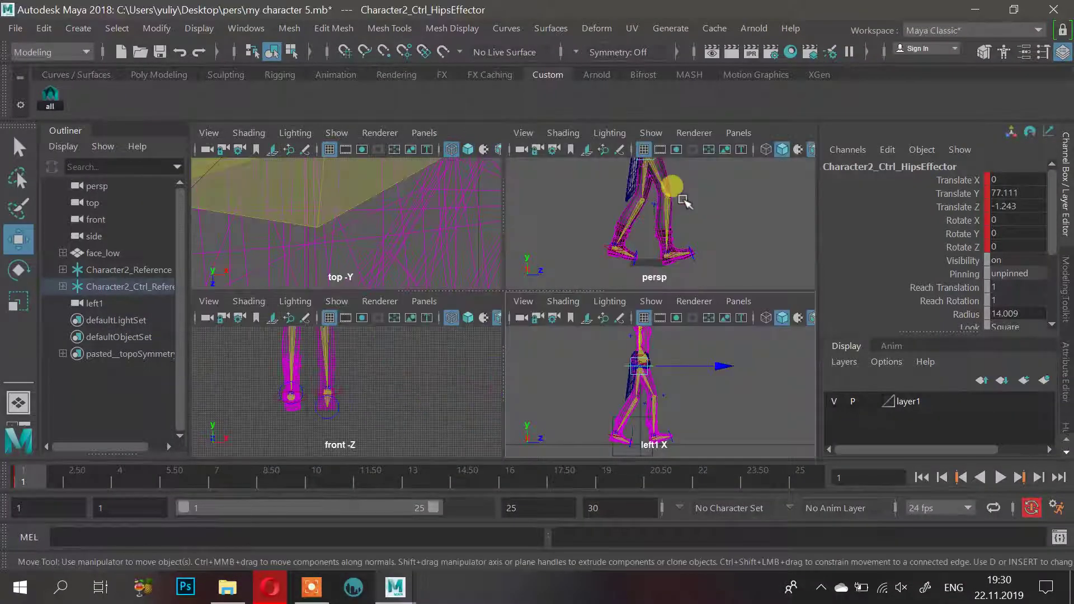
key(space)
alt+drag(736, 220, 345, 321)
alt+right_drag(694, 334, 534, 308)
alt+middle_drag(531, 257, 508, 363)
alt+drag(509, 363, 552, 151)
click(504, 148)
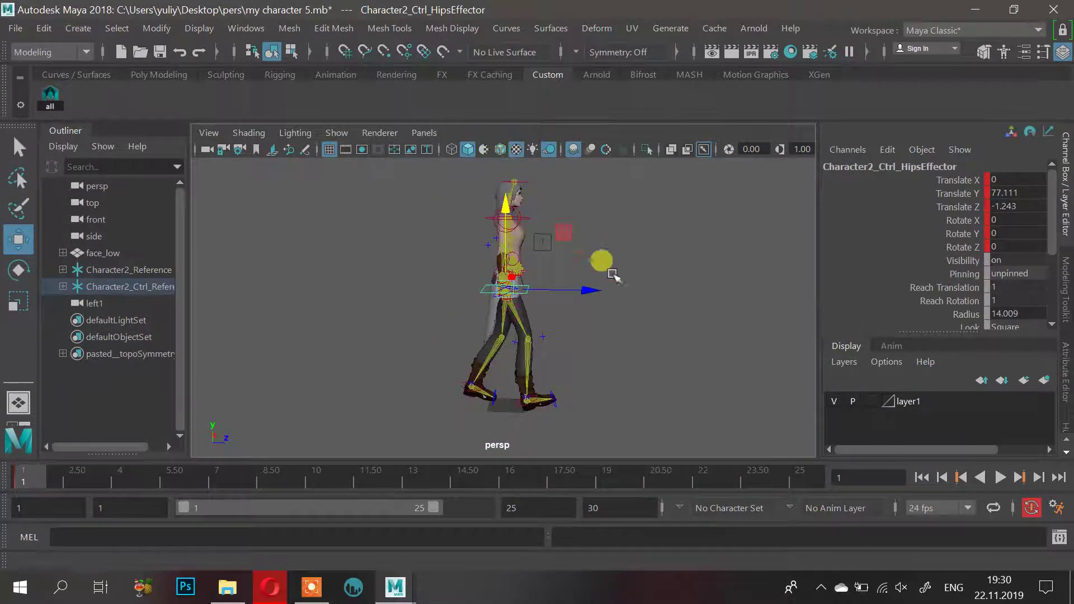
mouse_move(599, 259)
alt+mouse_down()
mouse_move(611, 277)
mouse_move(565, 296)
mouse_move(532, 338)
mouse_move(649, 382)
mouse_move(462, 383)
mouse_move(535, 328)
mouse_move(638, 307)
mouse_move(562, 314)
mouse_move(537, 330)
alt+mouse_up()
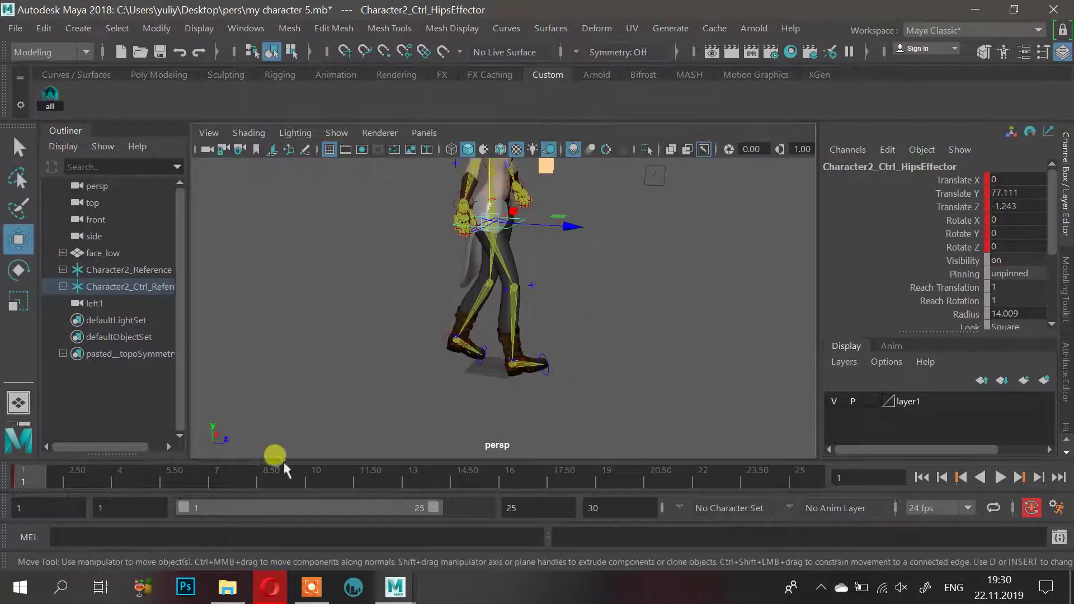
Compare the character's frame 1 stride with the first pose in the browser's walk cycle reference
click(257, 589)
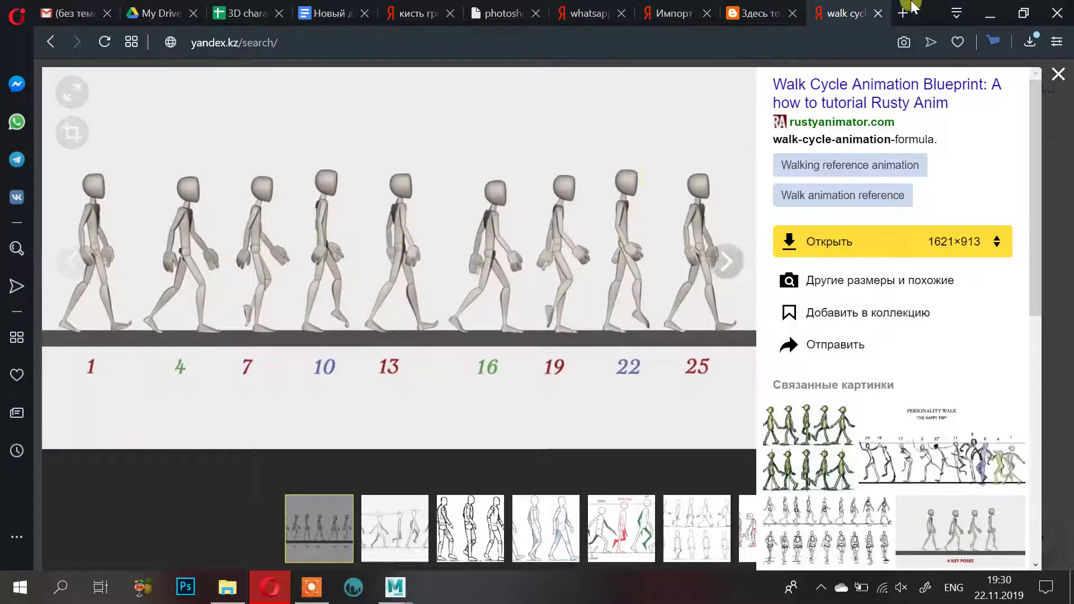
click(989, 13)
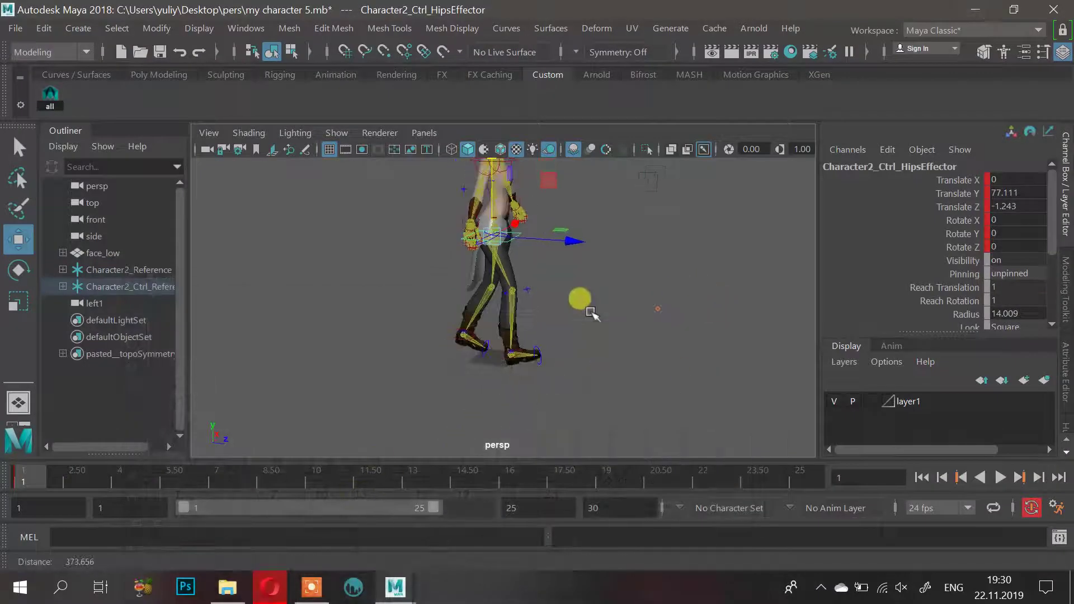
alt+middle_drag(591, 299, 582, 348)
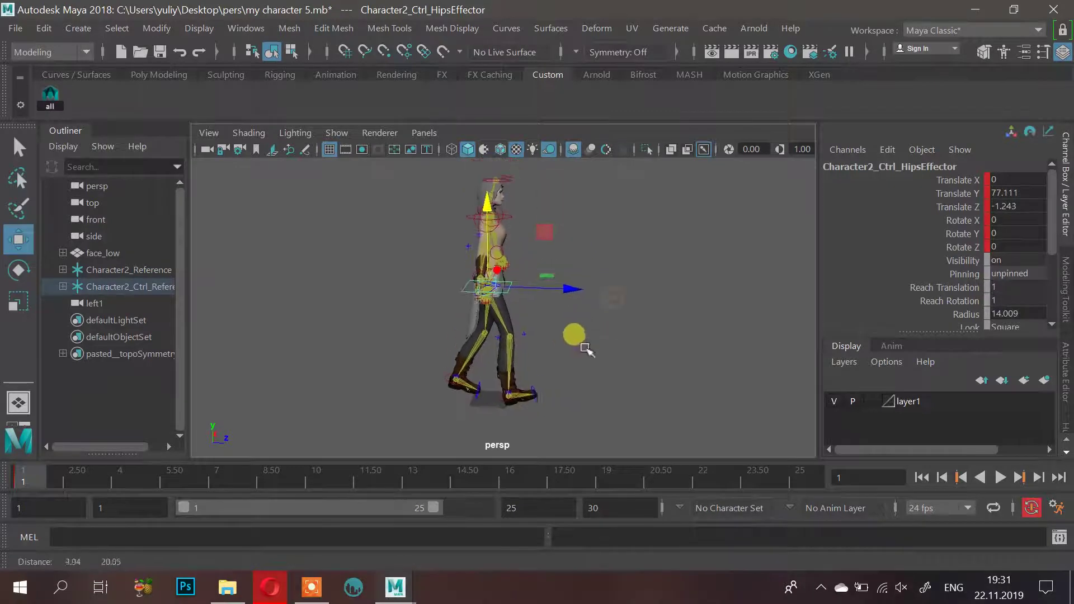
alt+drag(582, 347, 580, 317)
mouse_move(566, 336)
alt+right_down()
mouse_move(587, 351)
mouse_move(553, 349)
alt+right_up()
mouse_move(554, 349)
alt+mouse_down()
mouse_move(554, 359)
mouse_move(580, 346)
mouse_move(557, 343)
alt+mouse_up()
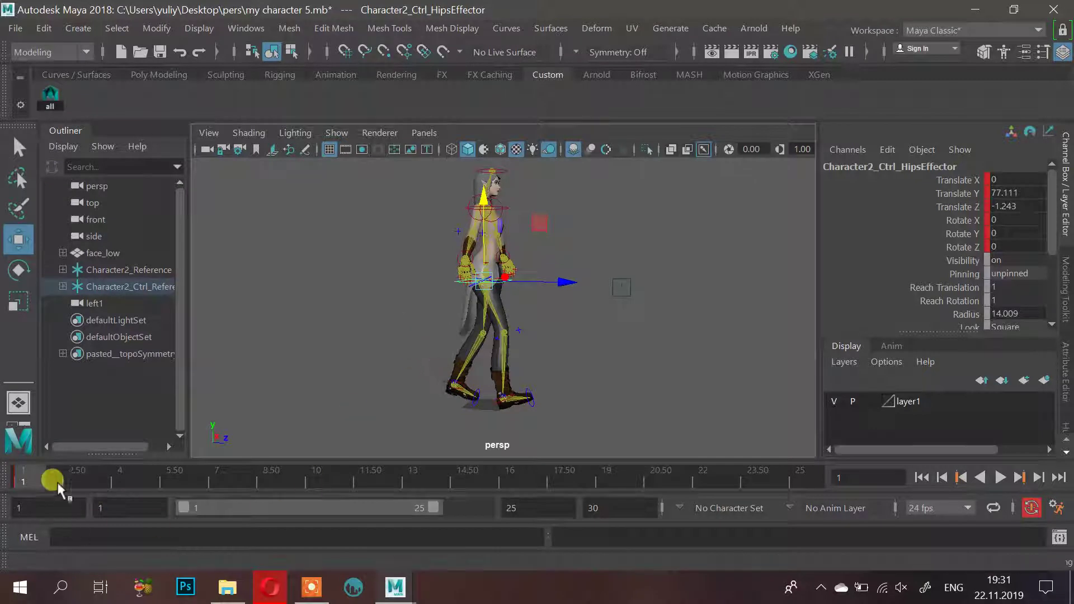
key(alt+v)
click(12, 483)
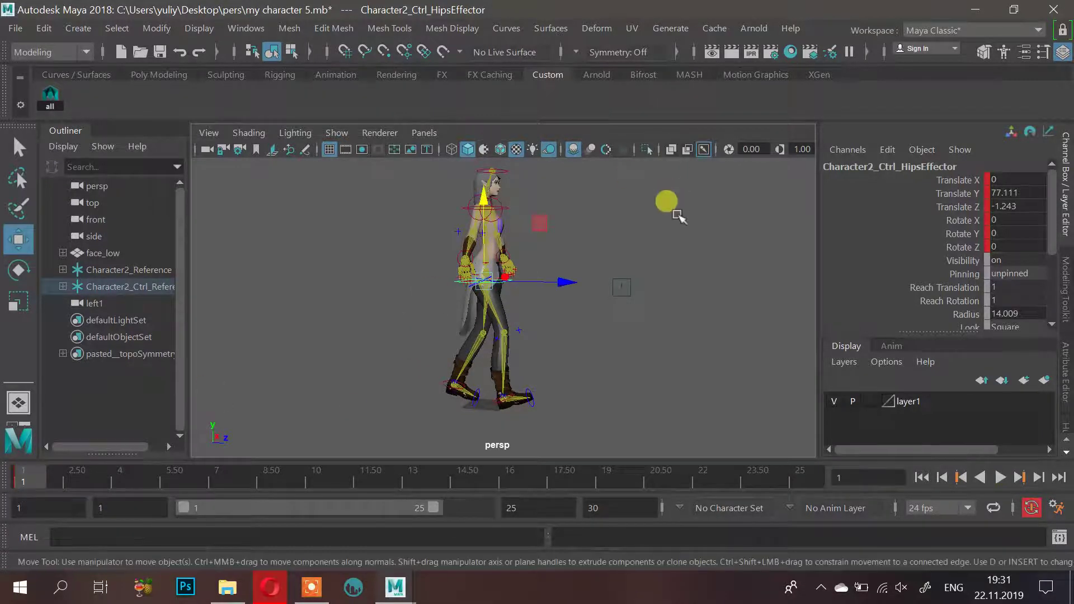
Select the left and right ankle and foot effectors together and set a keyframe for them at frame 1
alt+drag(673, 212, 520, 246)
alt+right_drag(520, 246, 582, 288)
alt+drag(485, 300, 539, 297)
alt+middle_drag(529, 408, 536, 274)
alt+right_drag(542, 328, 575, 331)
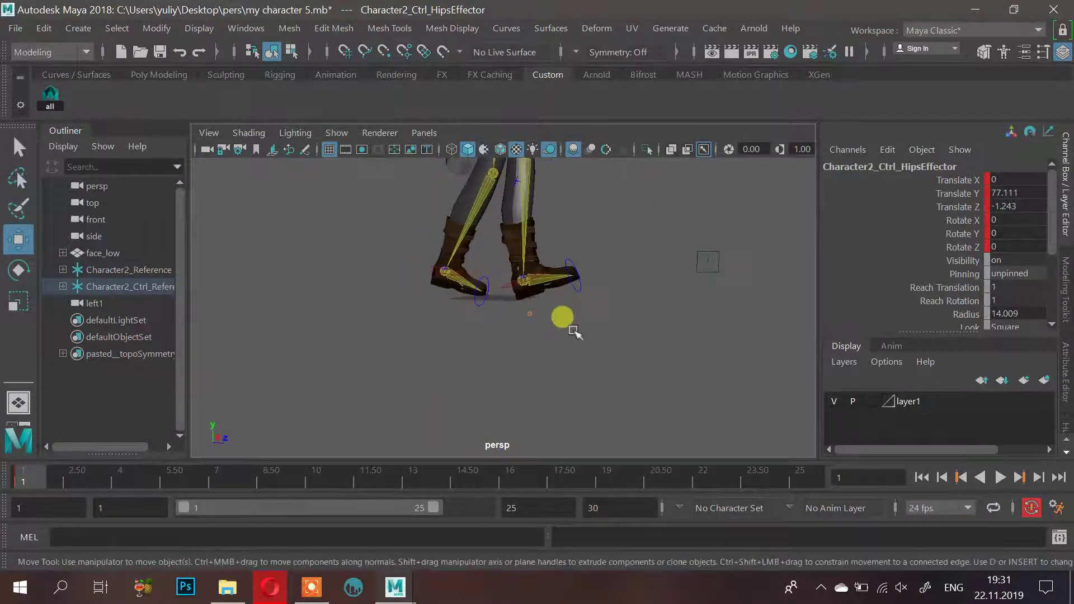
click(434, 271)
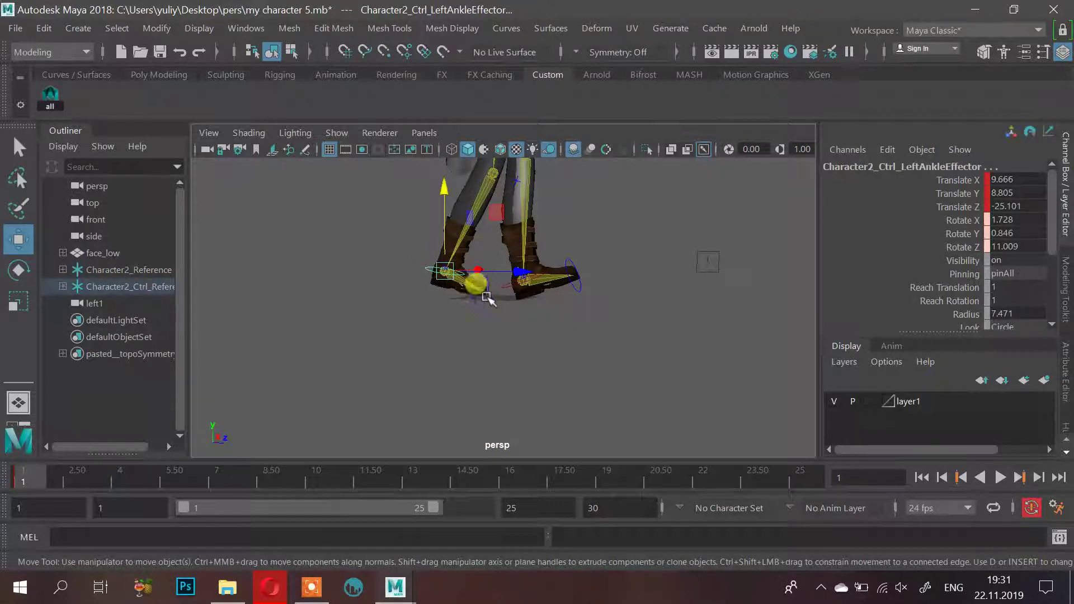
shift+click(485, 296)
alt+drag(516, 252, 535, 283)
alt+right_drag(495, 305, 520, 328)
shift+click(530, 307)
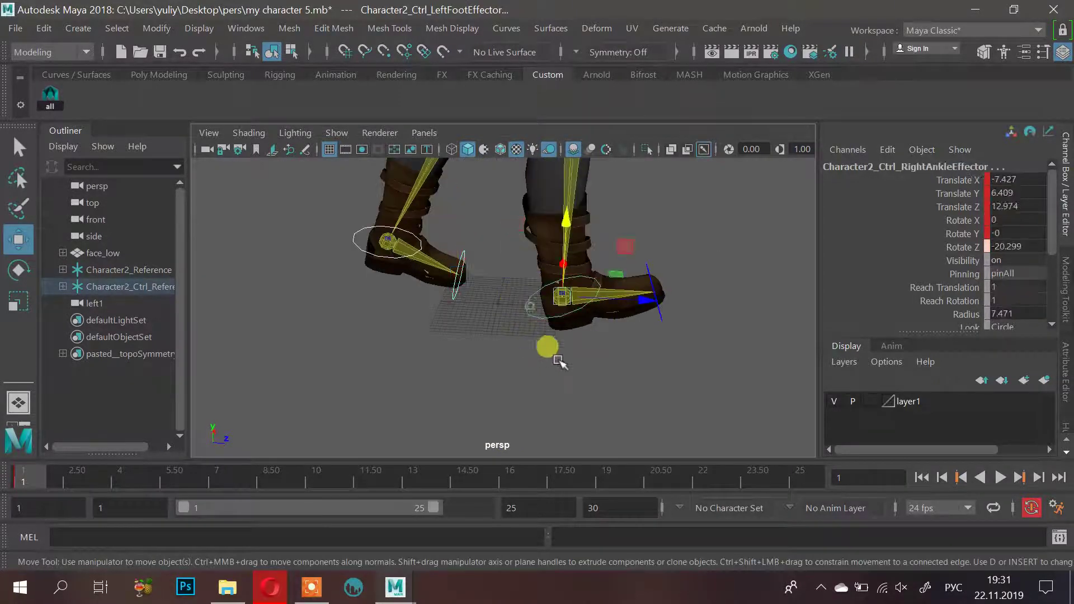
click(652, 296)
alt+middle_drag(549, 288, 549, 331)
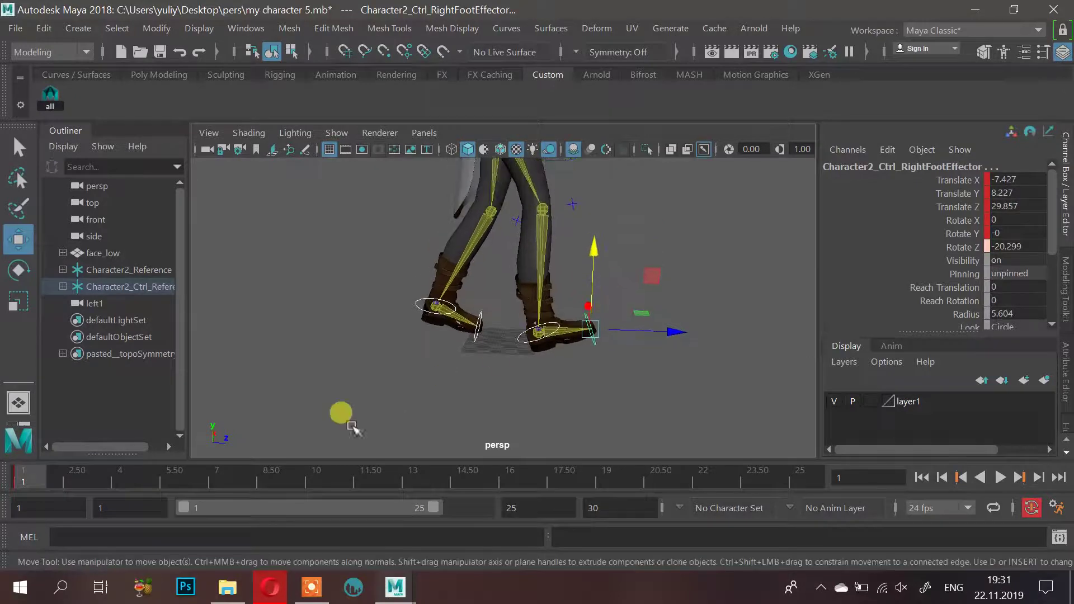
key(s)
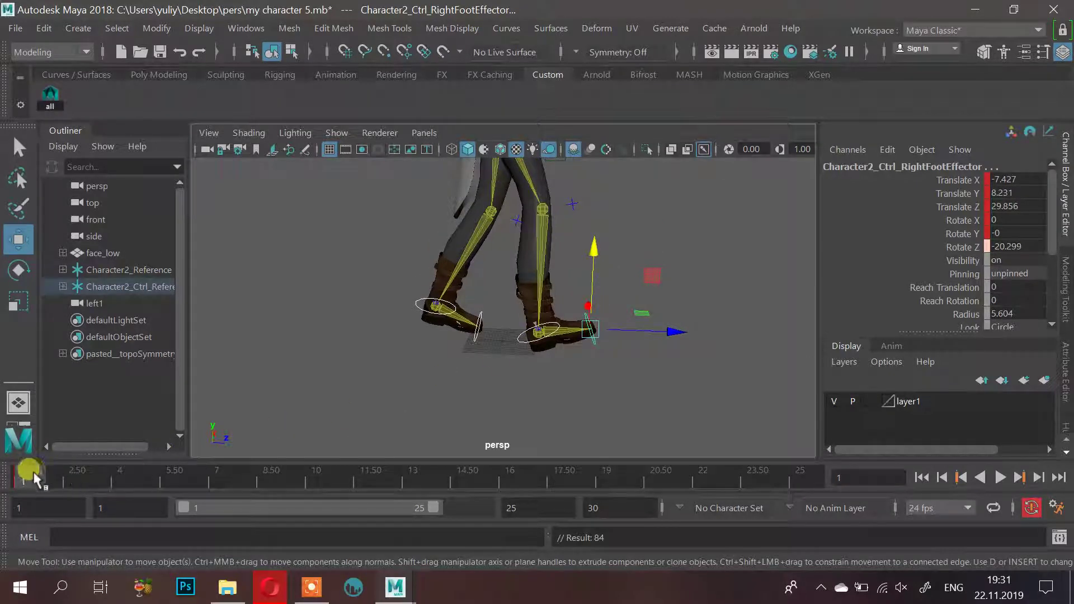
Copy the ankle and foot effectors' keys at frame 1 and paste them at frame 25
scroll(529, 268, down, 1)
alt+middle_drag(523, 266, 528, 334)
scroll(528, 334, down, 2)
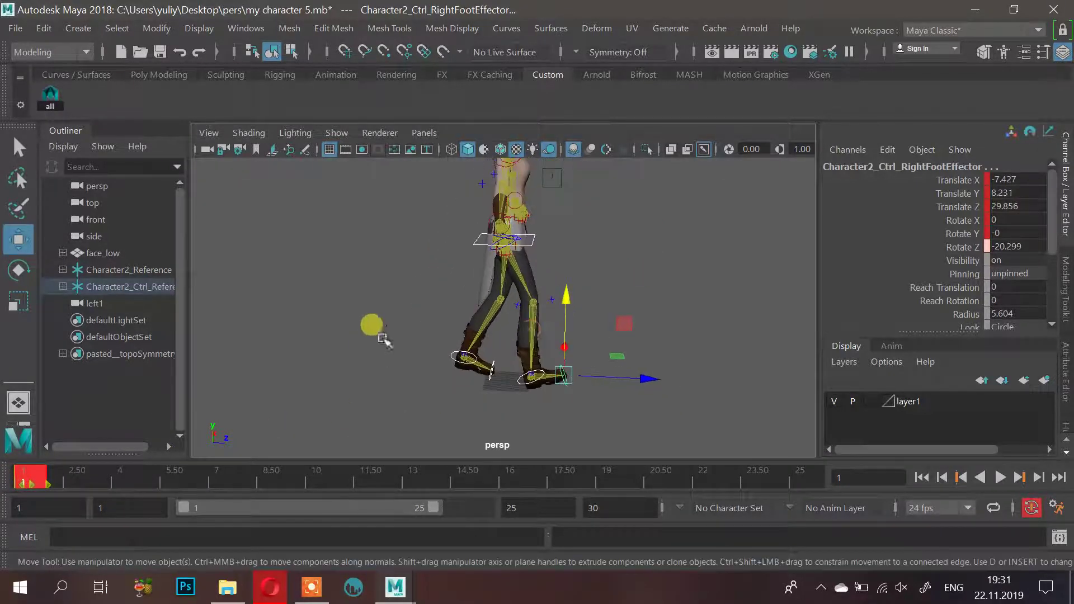
right_click(31, 486)
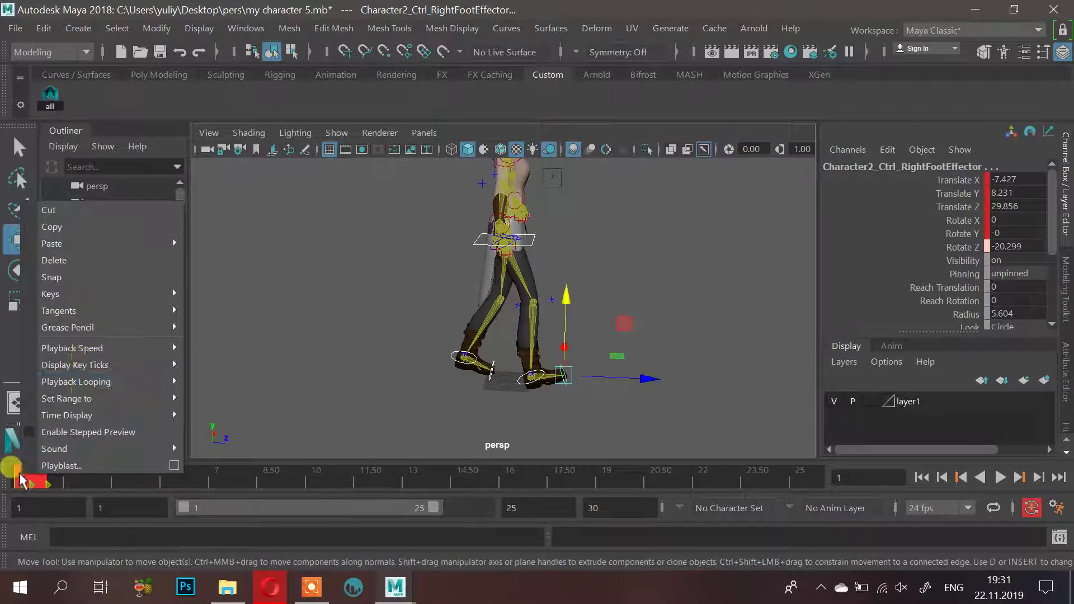
click(84, 226)
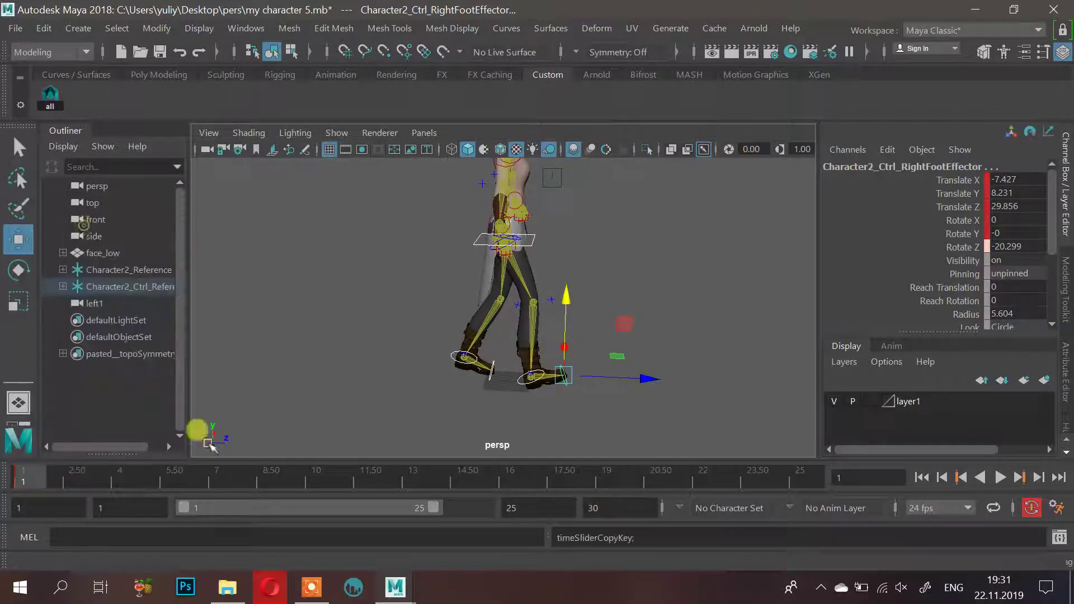
right_click(797, 483)
click(855, 248)
click(749, 262)
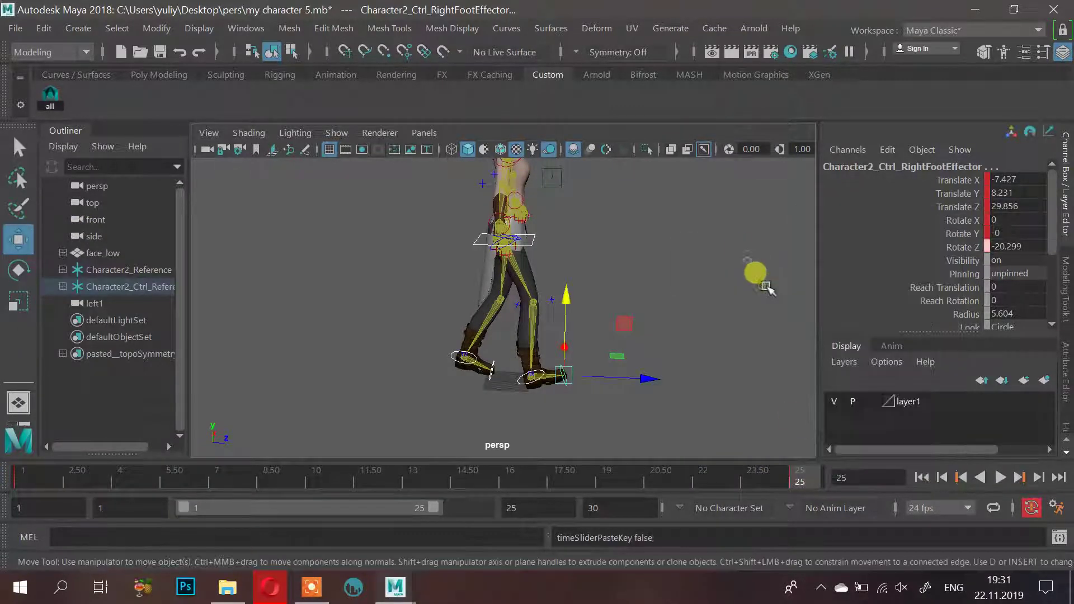
Scrub back to frame 1 and check the stride against the frame 13 pose in the browser's walk cycle reference
drag(791, 480, 636, 475)
drag(492, 471, 38, 432)
alt+drag(274, 395, 506, 343)
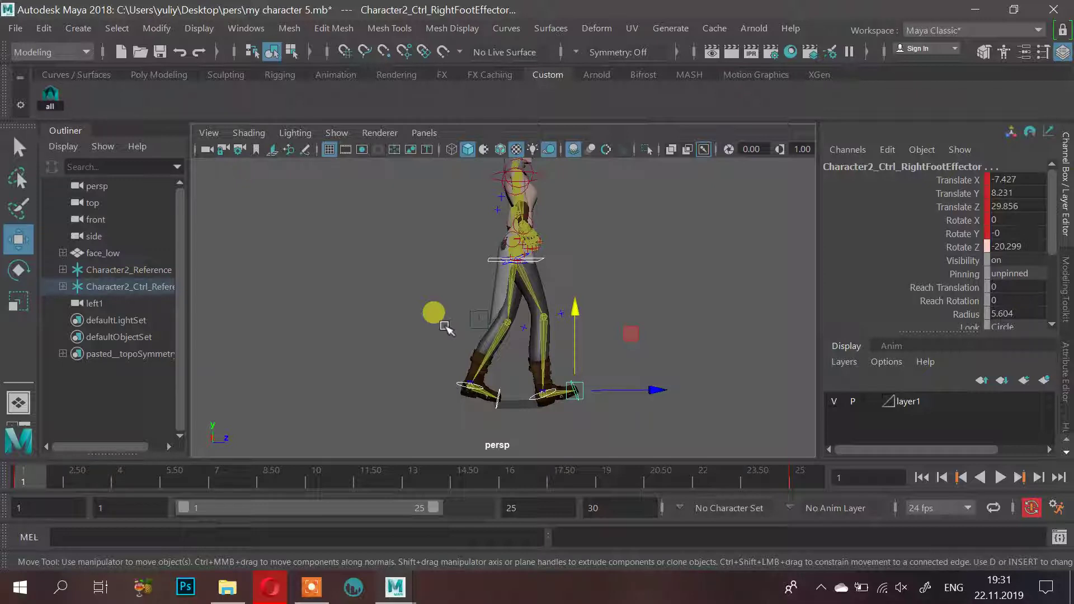
click(270, 587)
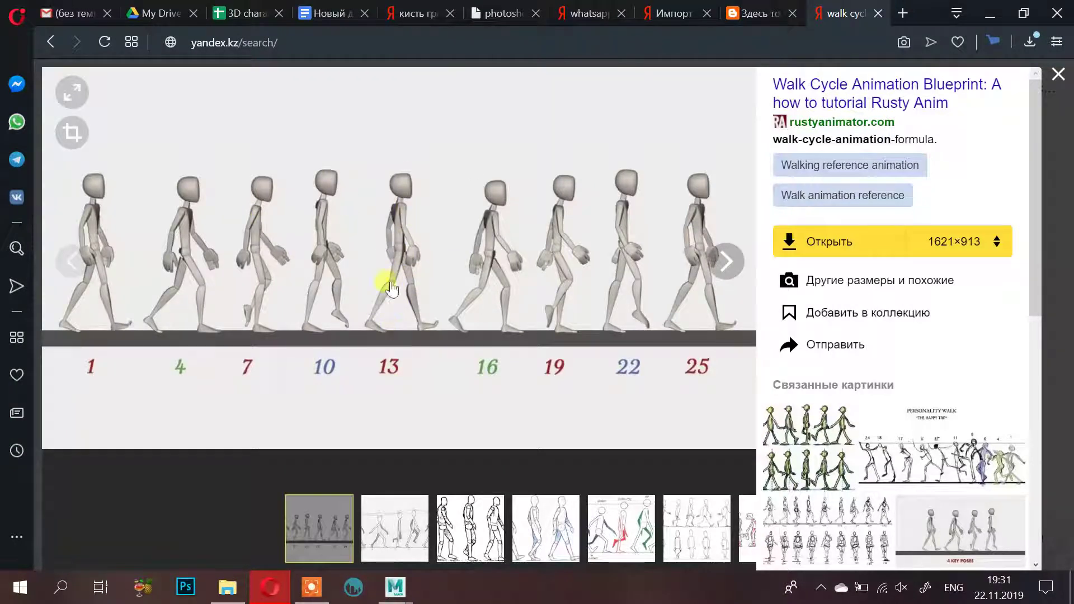
click(1003, 15)
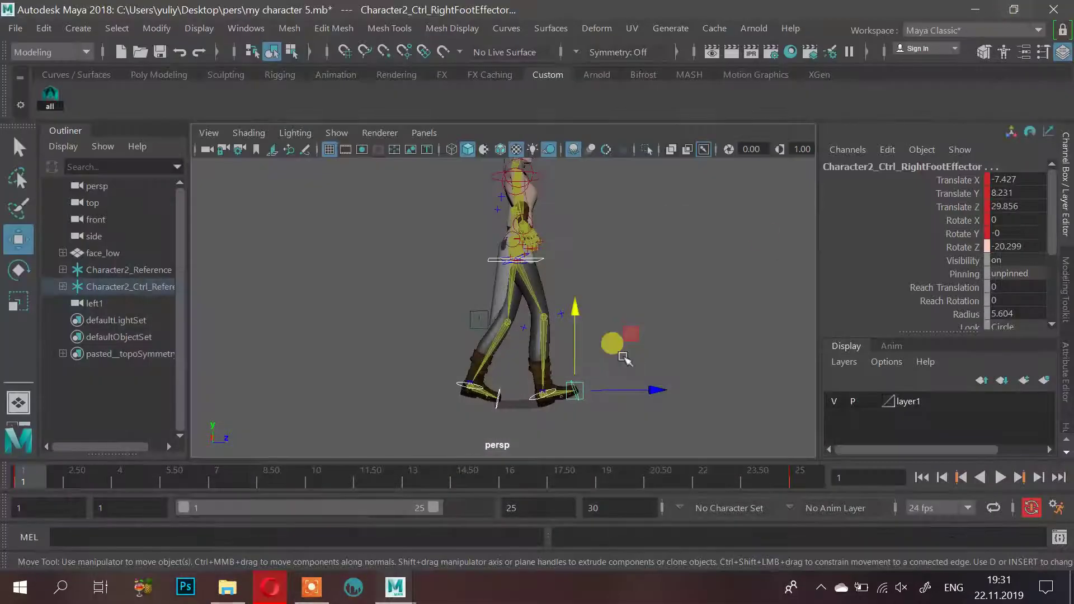
Copy the ankle and foot keys from frame 1 and paste them at frame 13
right_click(17, 478)
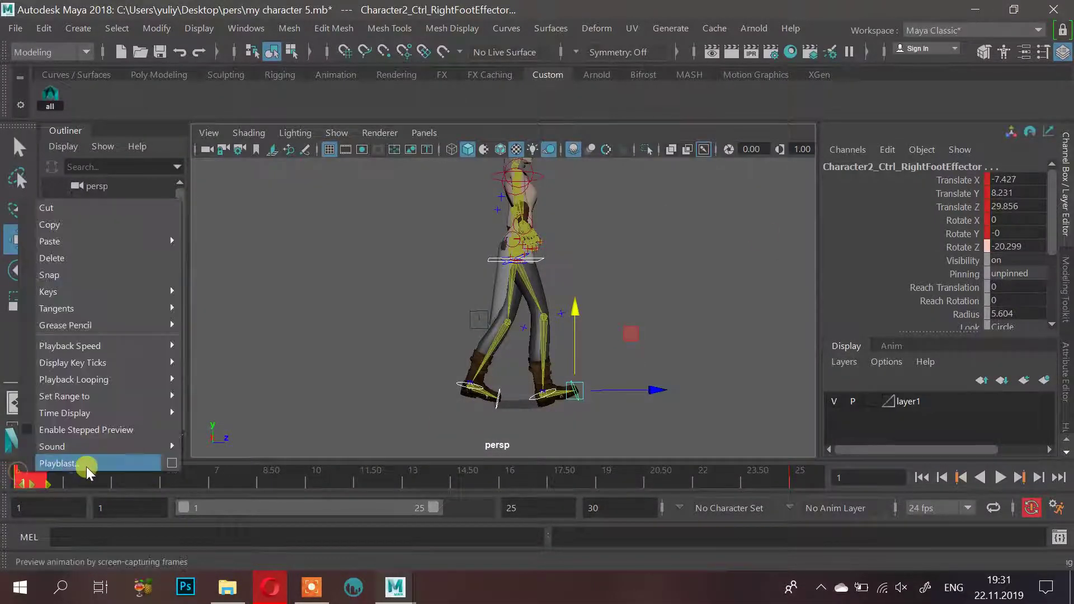
click(74, 221)
drag(190, 482, 420, 486)
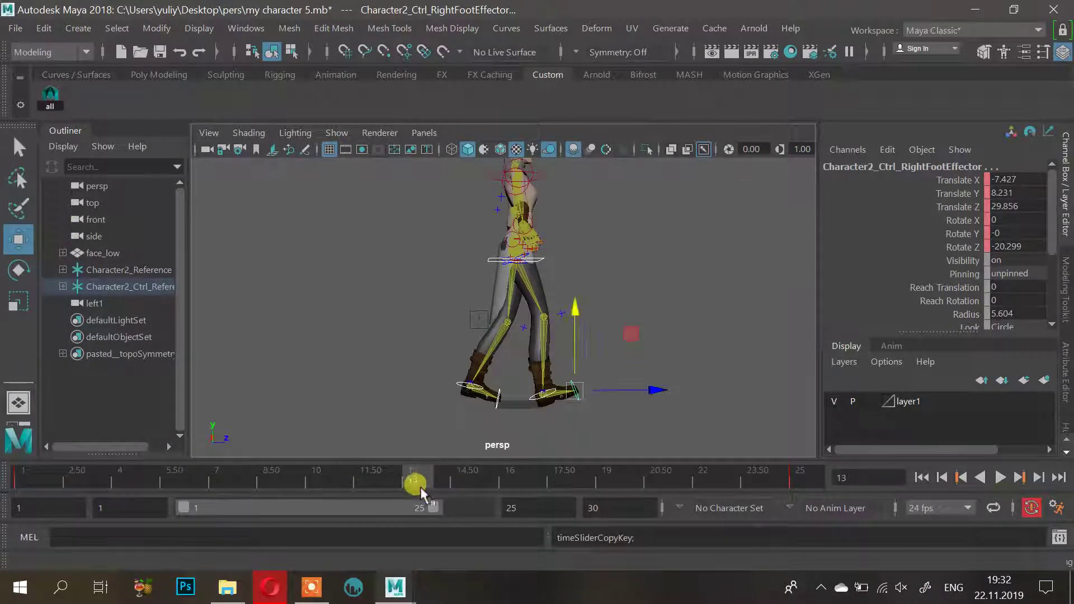
right_click(419, 487)
mouse_move(466, 253)
click(603, 262)
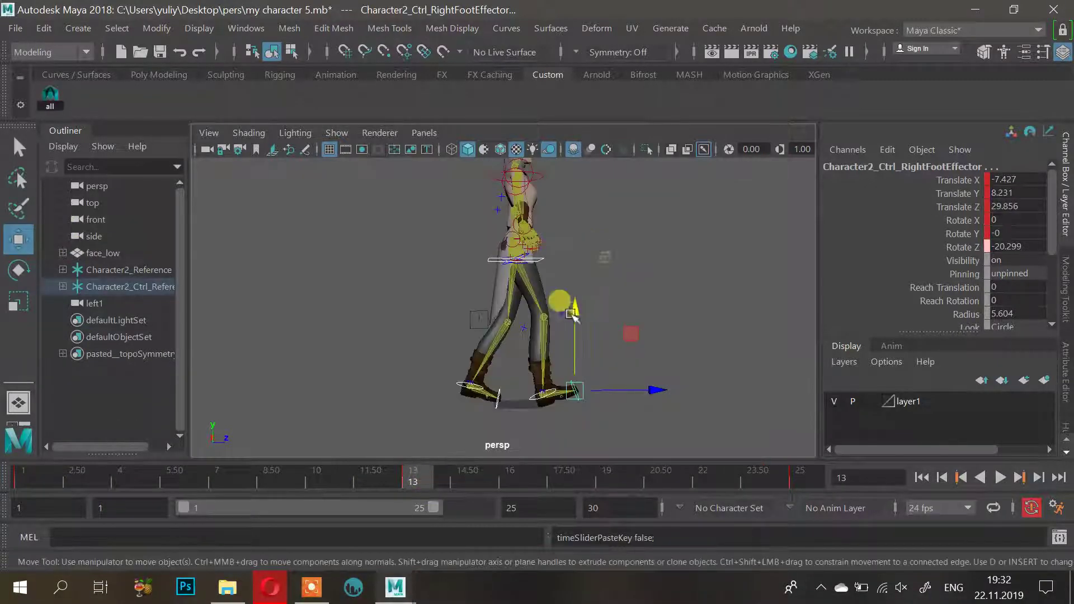
key(alt+v)
key(alt+v)
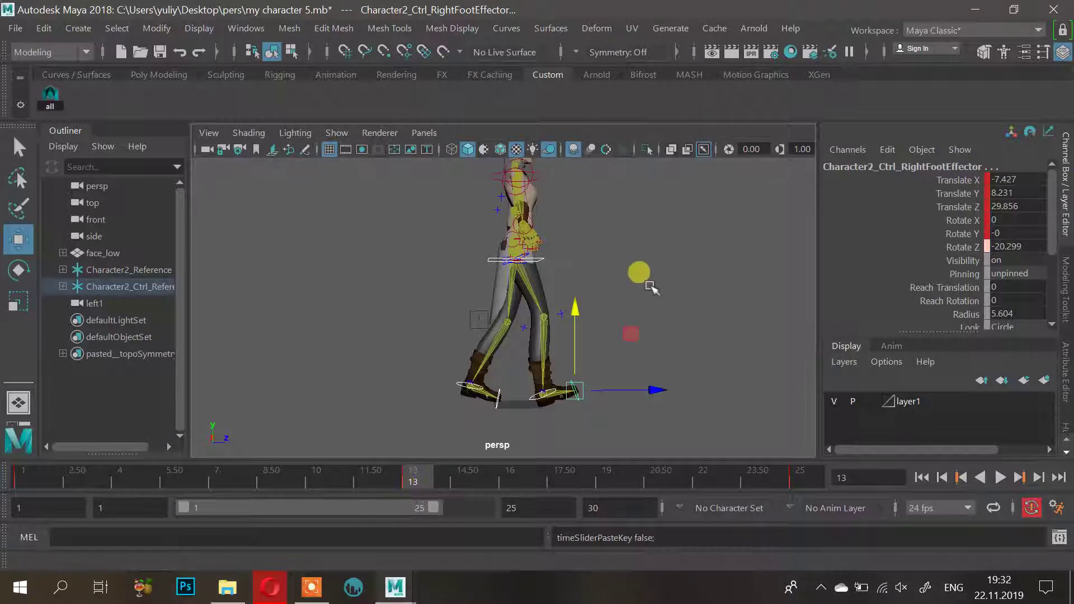
Swap the legs at frame 13 by moving the right ankle back to about -25.2 and the left ankle forward to about 11 in Translate Z
scroll(641, 271, up, 3)
click(551, 398)
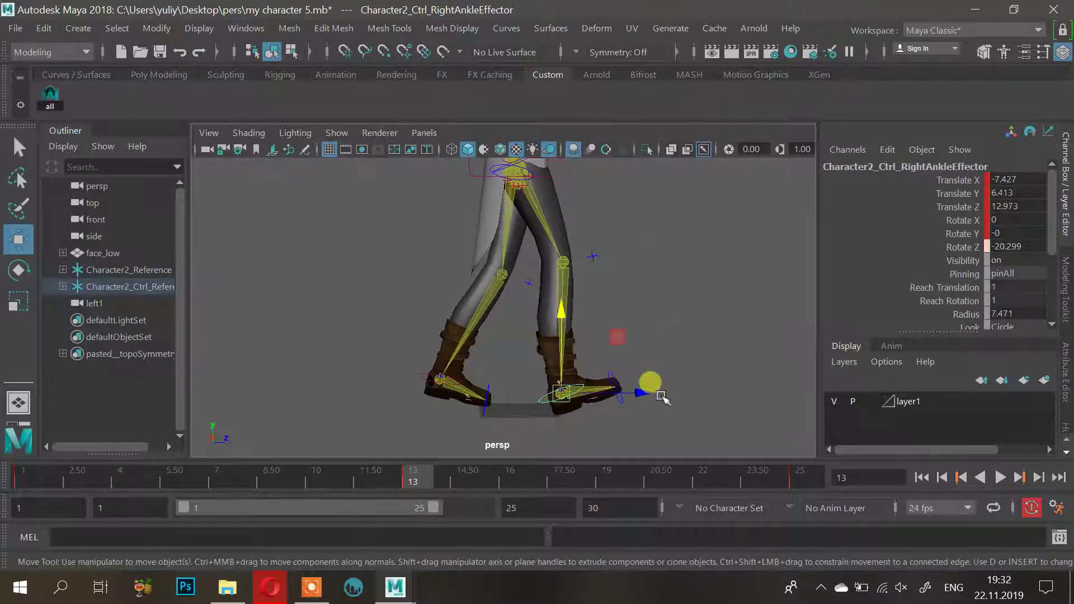
drag(662, 397, 485, 353)
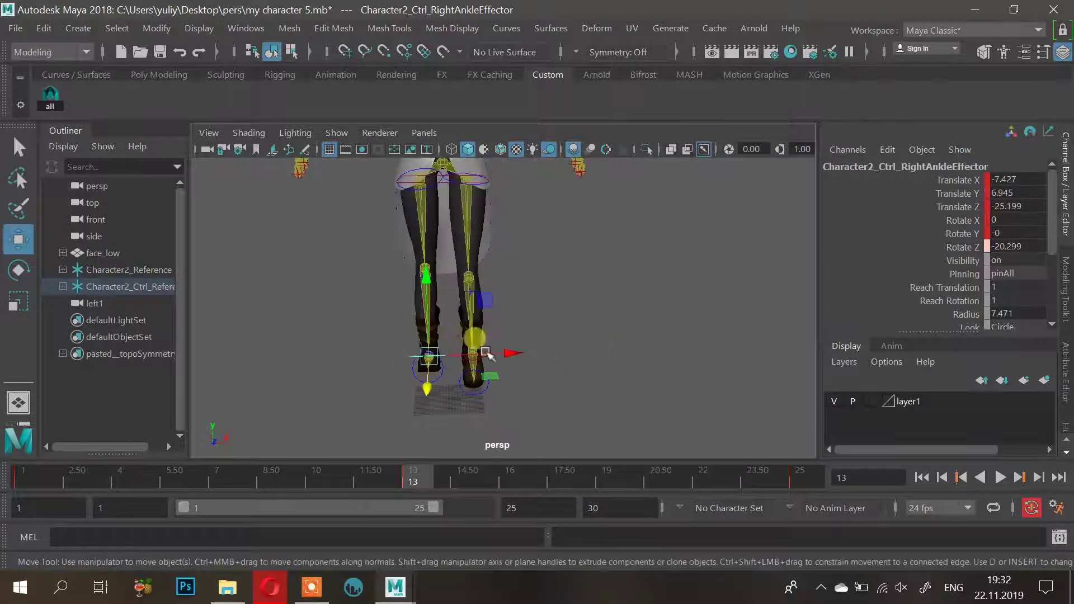
alt+drag(571, 317, 539, 340)
click(543, 348)
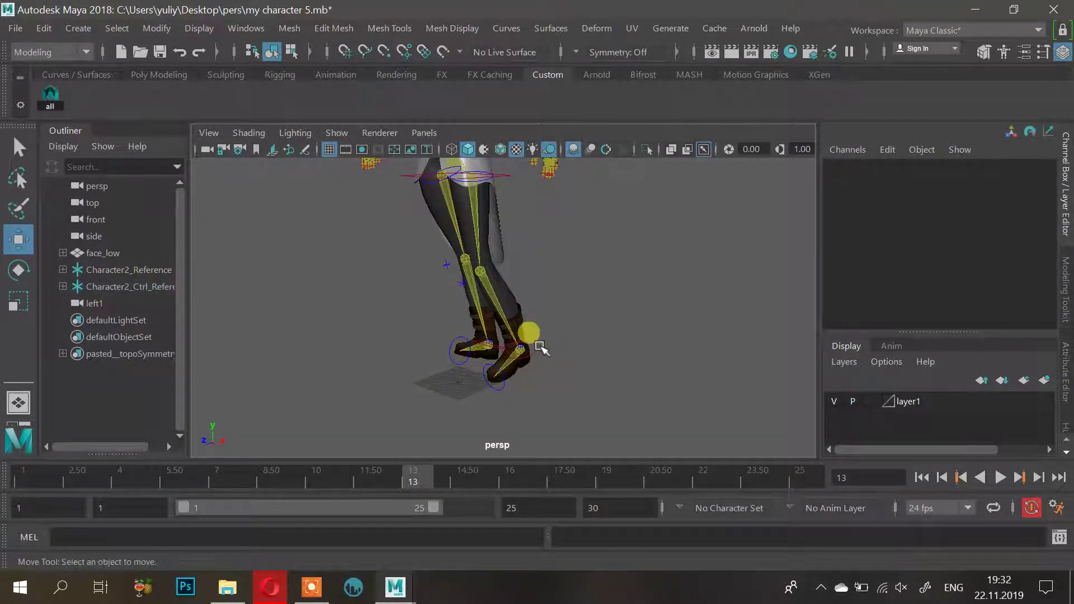
click(533, 349)
alt+drag(393, 364, 573, 348)
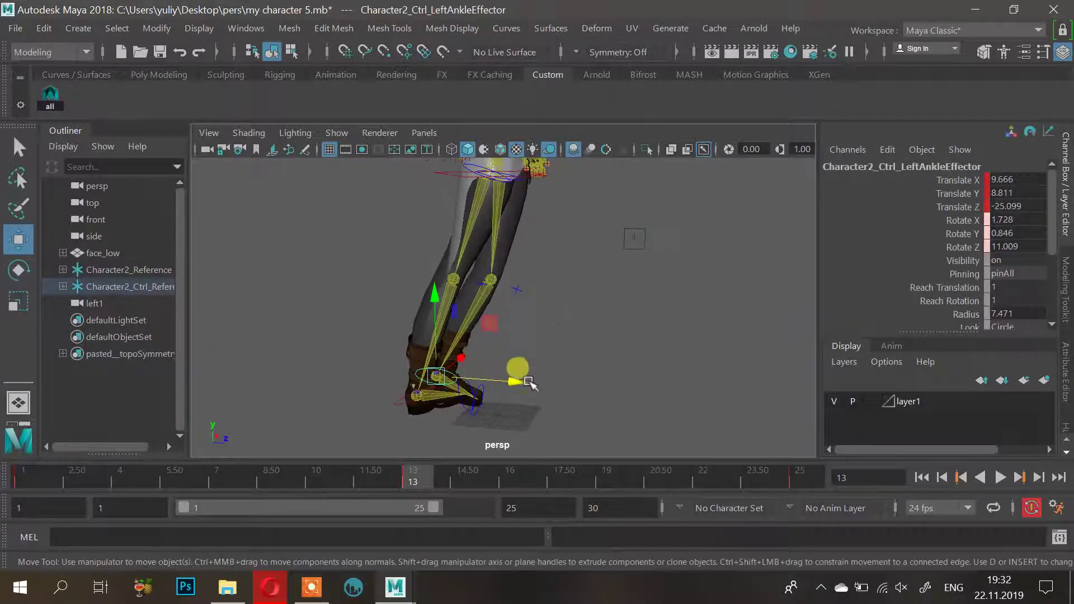
drag(528, 382, 624, 386)
alt+drag(623, 334, 637, 336)
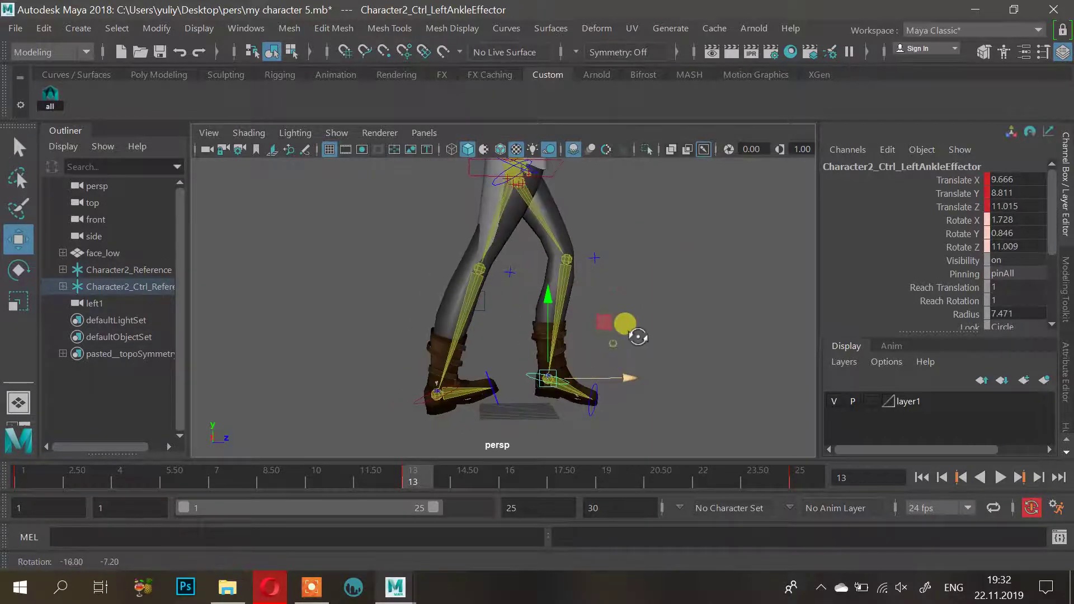
In the left1 side view, move the left ankle further forward to about 17.4 in Translate Z
key(space)
key(space)
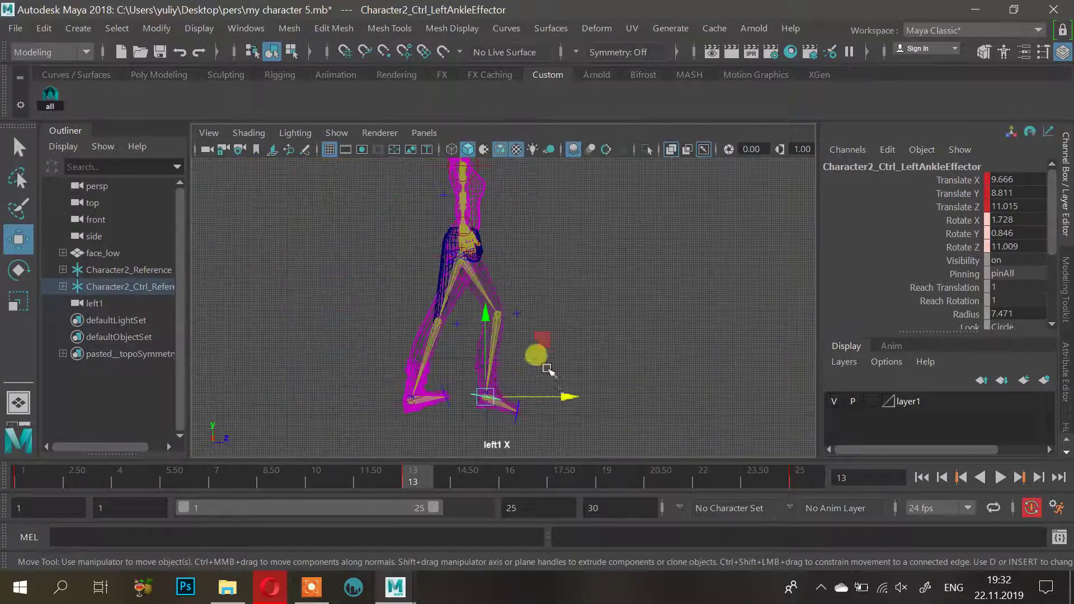
drag(551, 328, 568, 331)
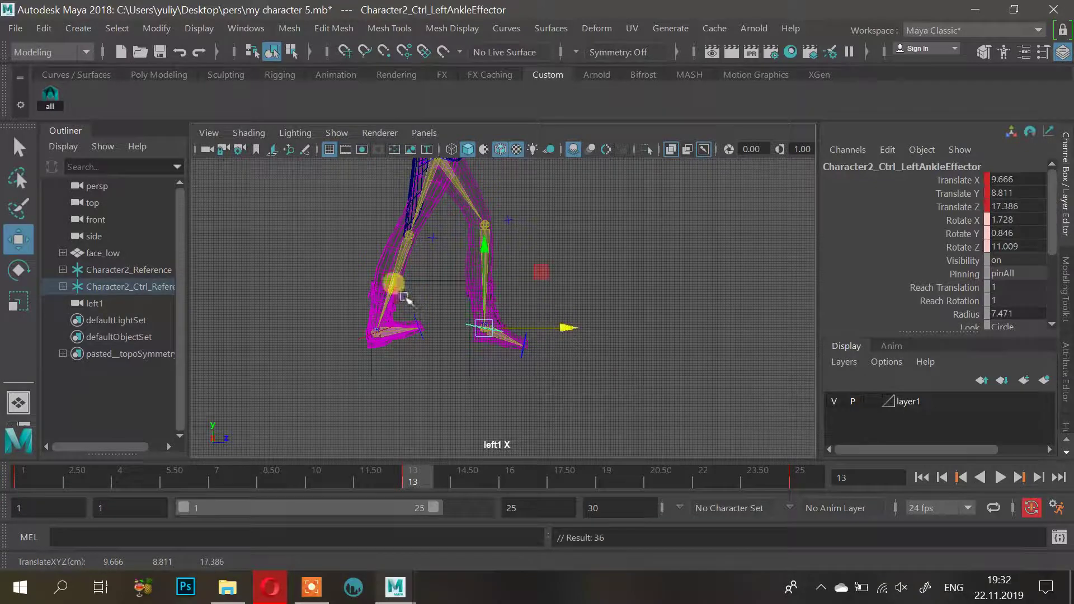
Pitch the rear right foot onto its toe: set the ankle to about 9.1 in Y and -24.1 in Z, and the foot effector to about 1.4 in Y
alt+right_drag(401, 294, 521, 339)
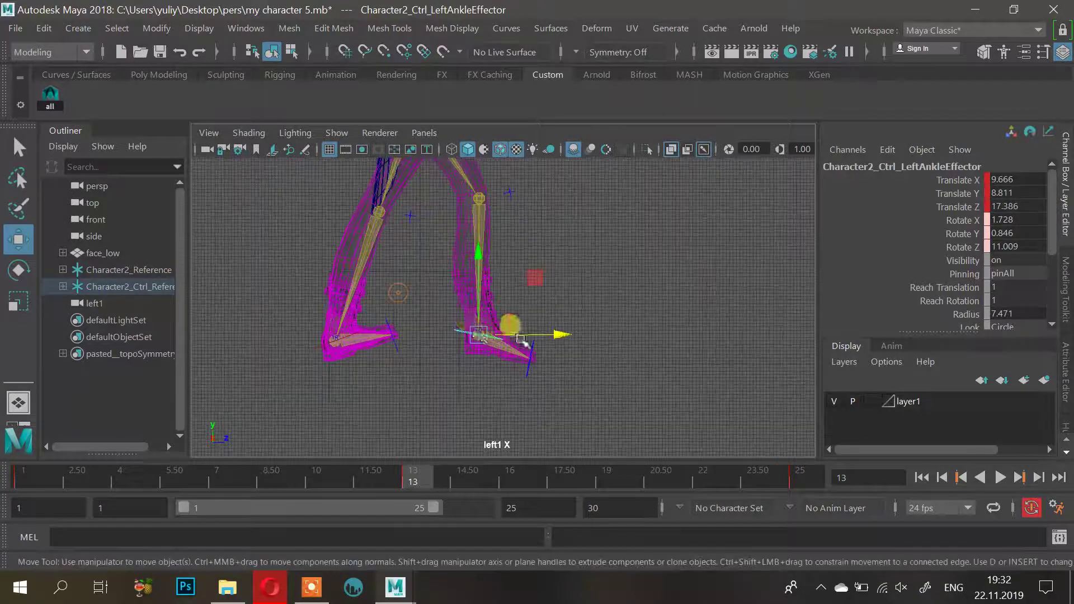
click(344, 332)
drag(394, 251, 399, 292)
click(315, 339)
drag(339, 257, 374, 284)
alt+right_drag(386, 301, 434, 279)
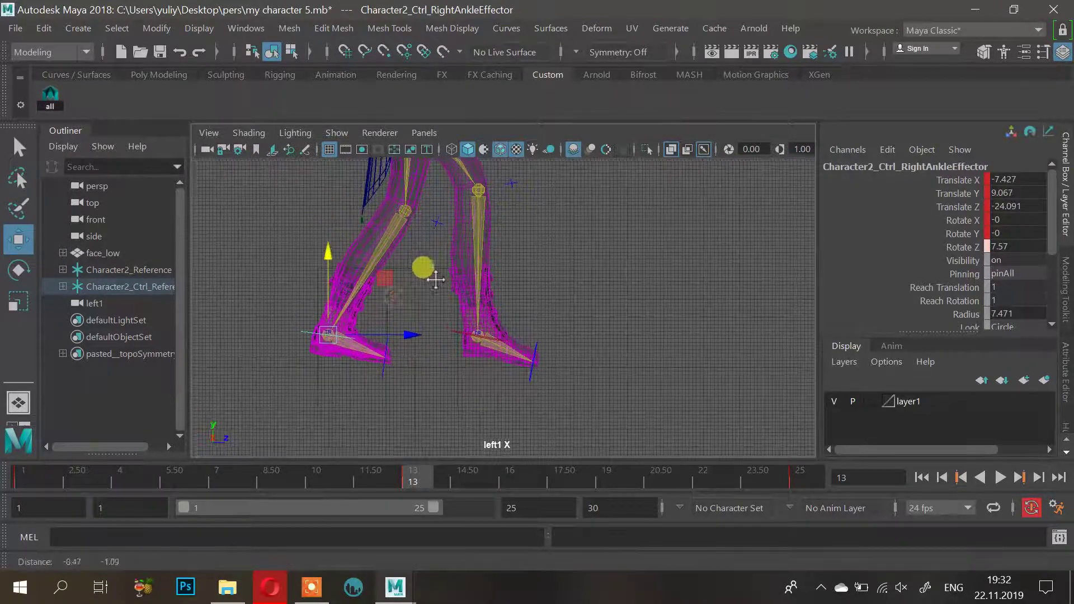
alt+middle_drag(434, 279, 452, 263)
alt+right_drag(452, 263, 597, 337)
click(365, 275)
click(370, 268)
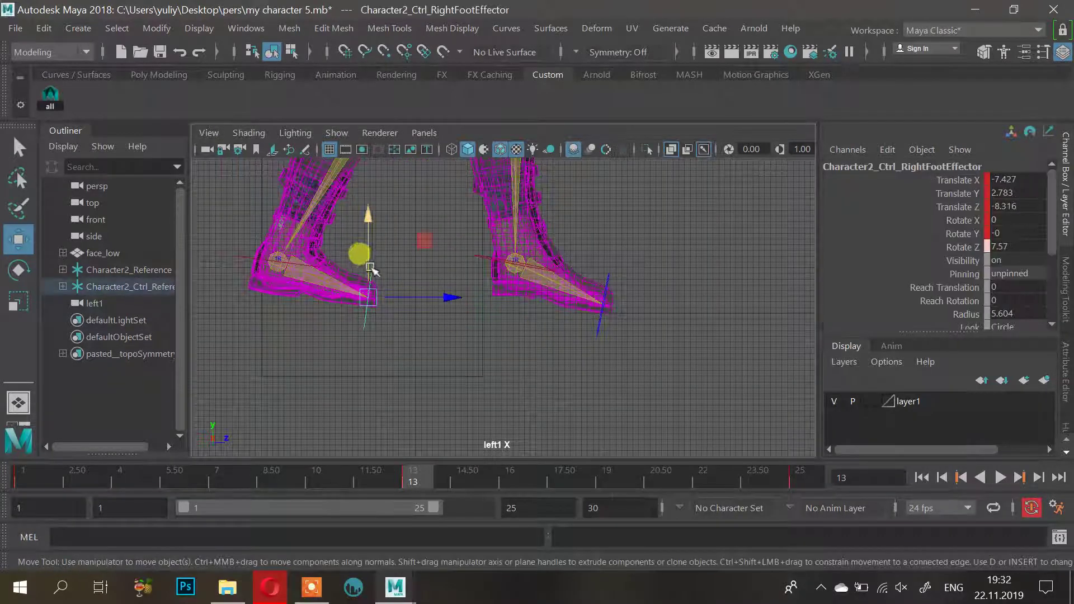
drag(371, 217, 372, 225)
Plant the front left foot heel-first: raise its foot effector to about 9.8 in Y and place the ankle at about 7.3 in Y and 21.2 in Z
alt+right_drag(537, 279, 525, 286)
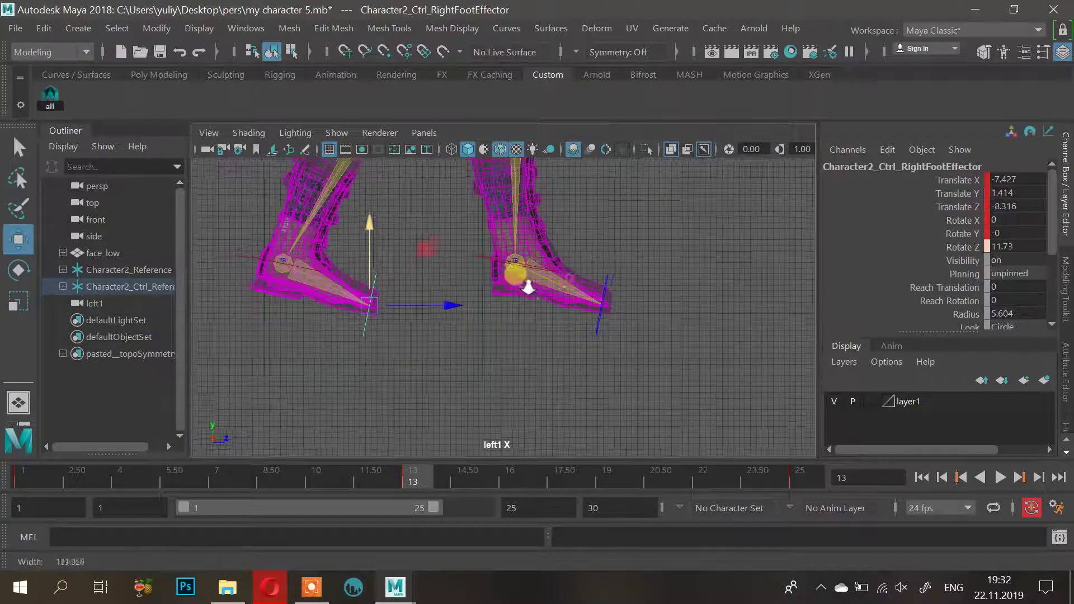
alt+middle_drag(525, 286, 535, 363)
click(495, 315)
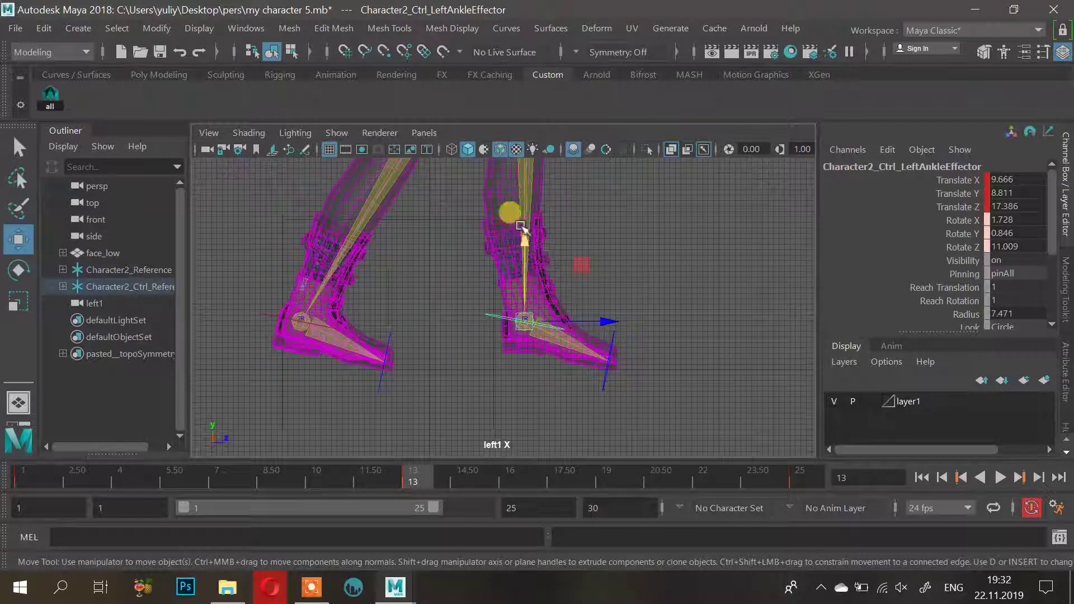
click(629, 341)
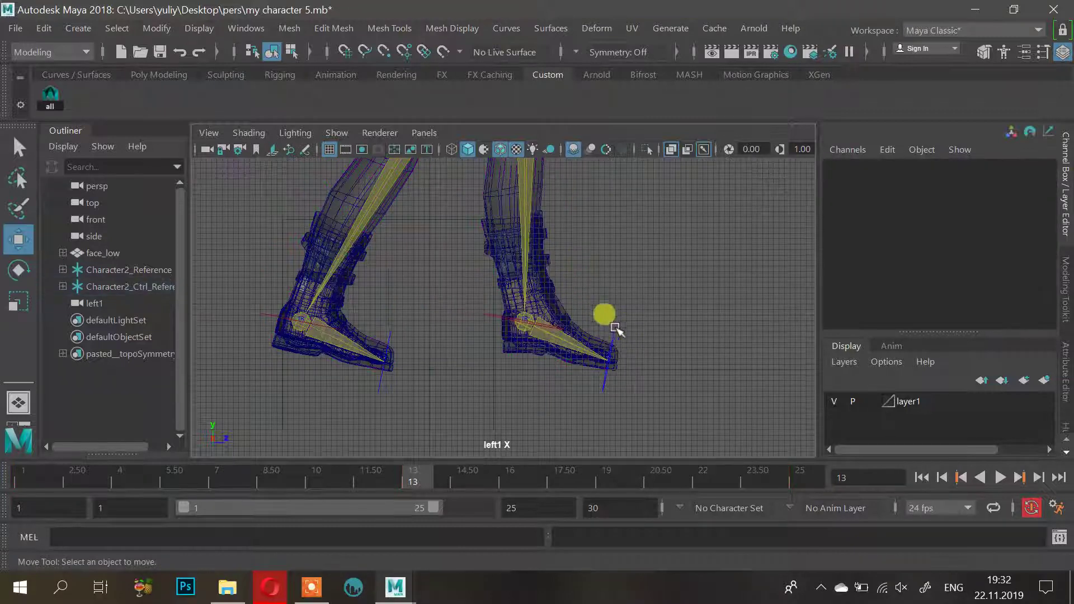
click(614, 331)
drag(611, 270, 616, 238)
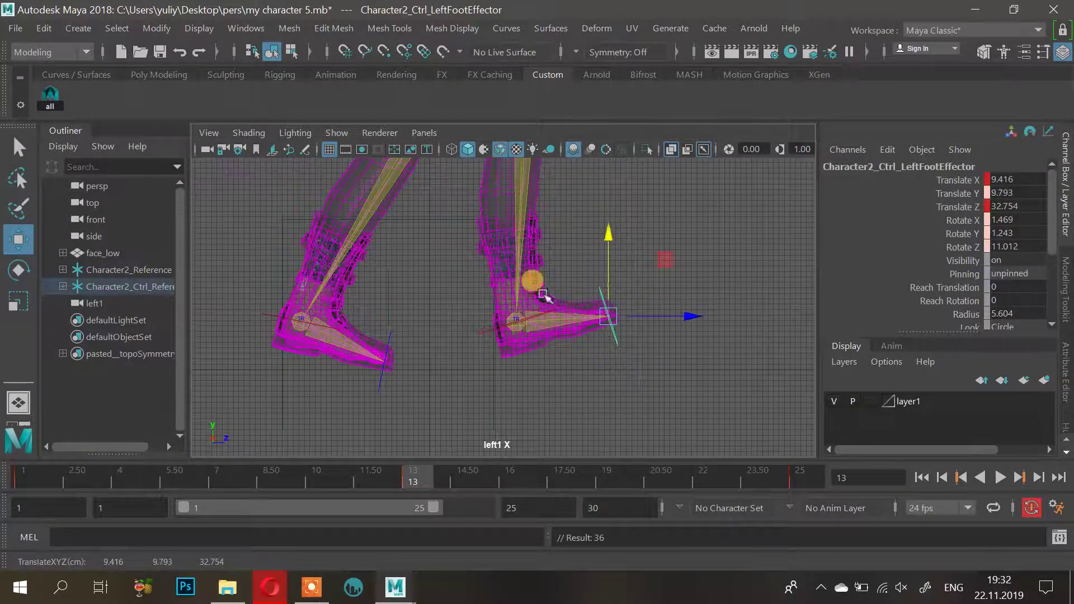
click(487, 336)
drag(572, 317, 627, 321)
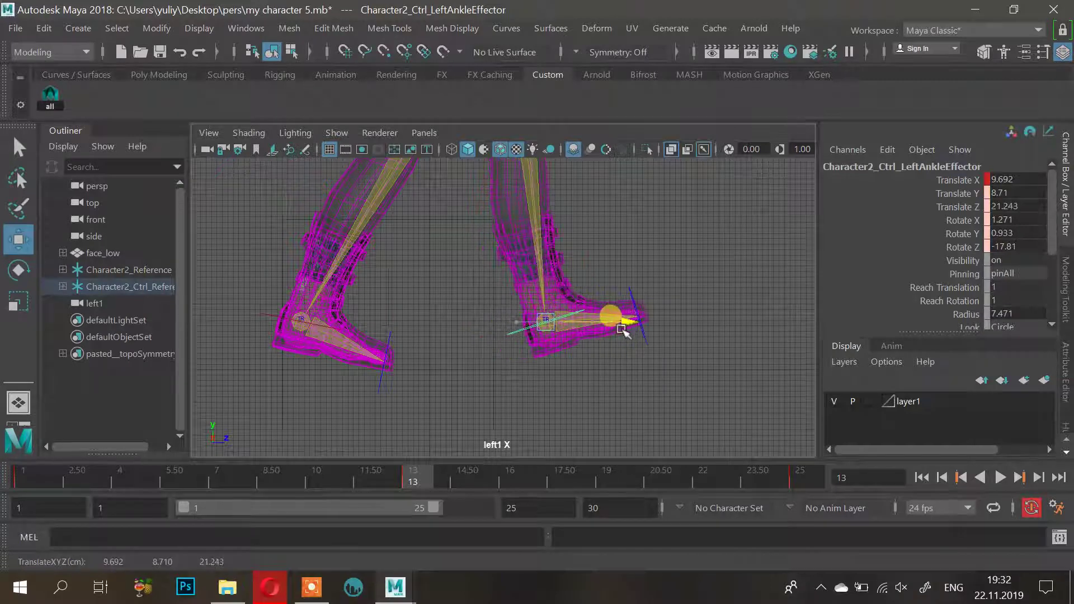
drag(538, 237, 538, 250)
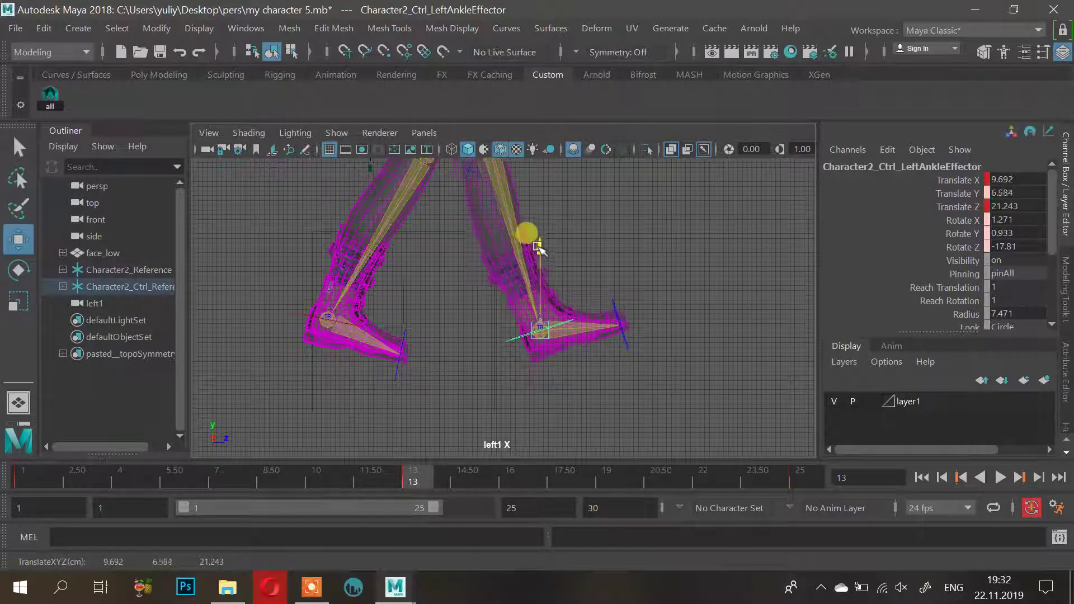
alt+right_drag(649, 242, 607, 244)
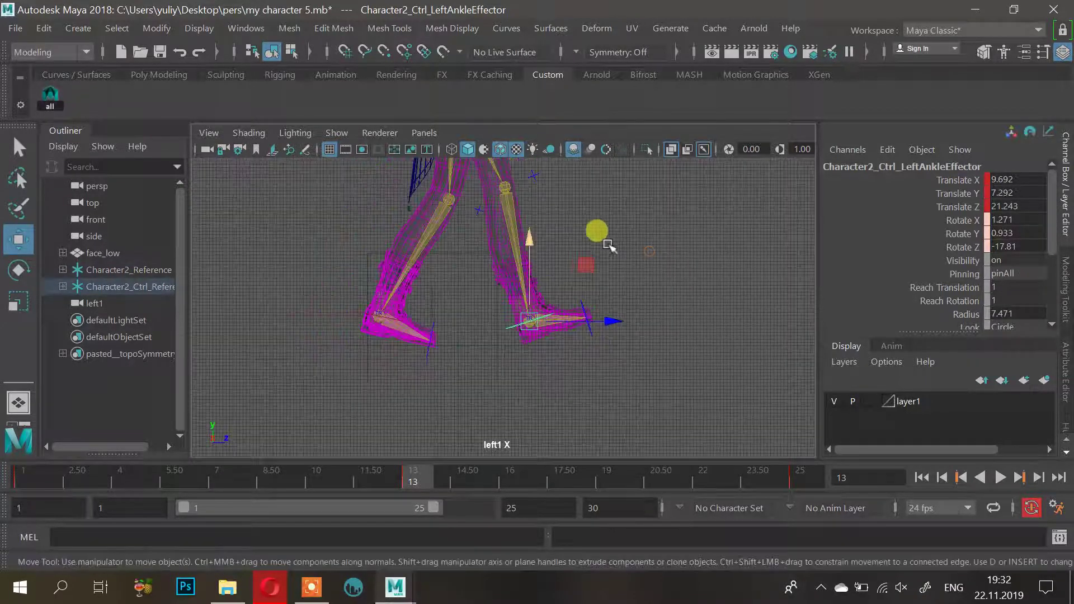
alt+middle_drag(643, 210, 627, 309)
alt+right_drag(593, 265, 518, 306)
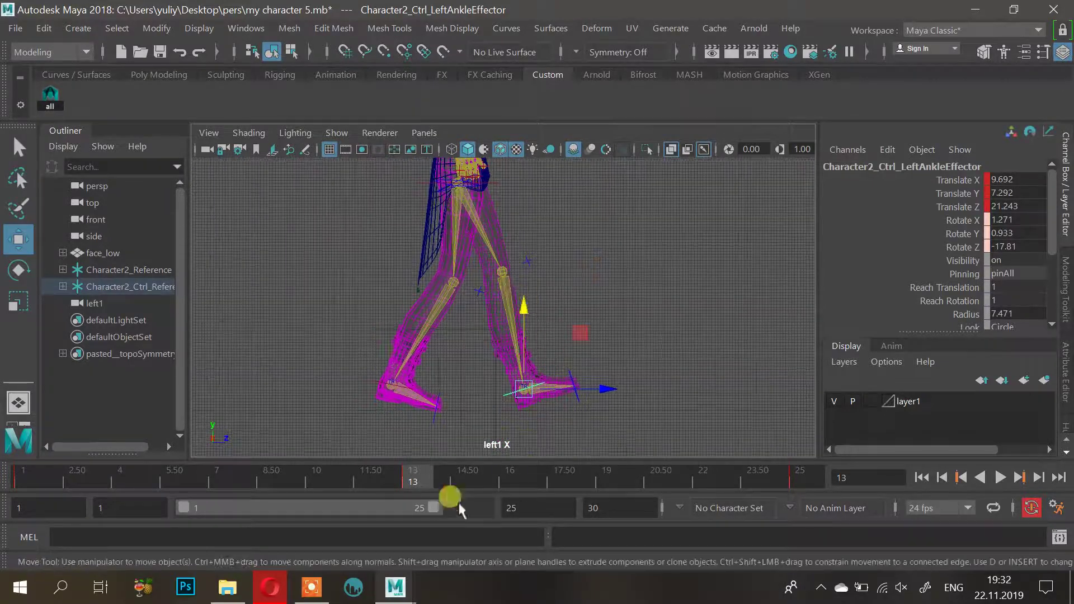
Scrub between frames 1 and 13 to compare the strides, and move the left ankle at frame 13 back to about 15.8 in Translate Z
mouse_move(410, 475)
mouse_down()
mouse_move(22, 475)
mouse_move(338, 492)
mouse_move(438, 510)
mouse_move(56, 480)
mouse_move(460, 483)
mouse_move(421, 475)
mouse_up()
scroll(596, 299, down, 1)
alt+middle_drag(614, 263, 677, 259)
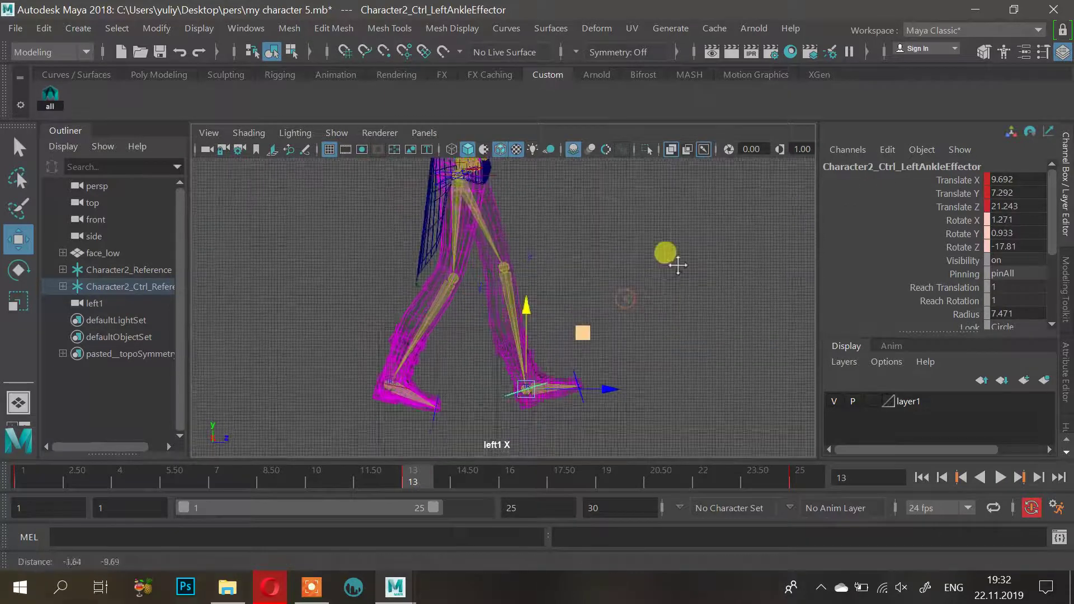
drag(423, 478, 132, 485)
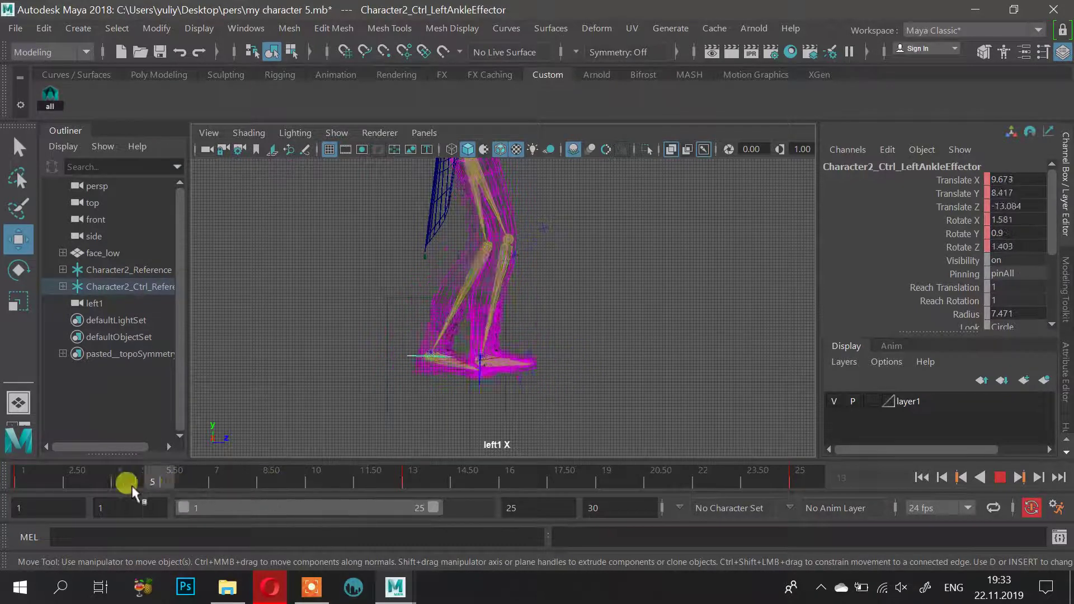
drag(23, 480, 124, 490)
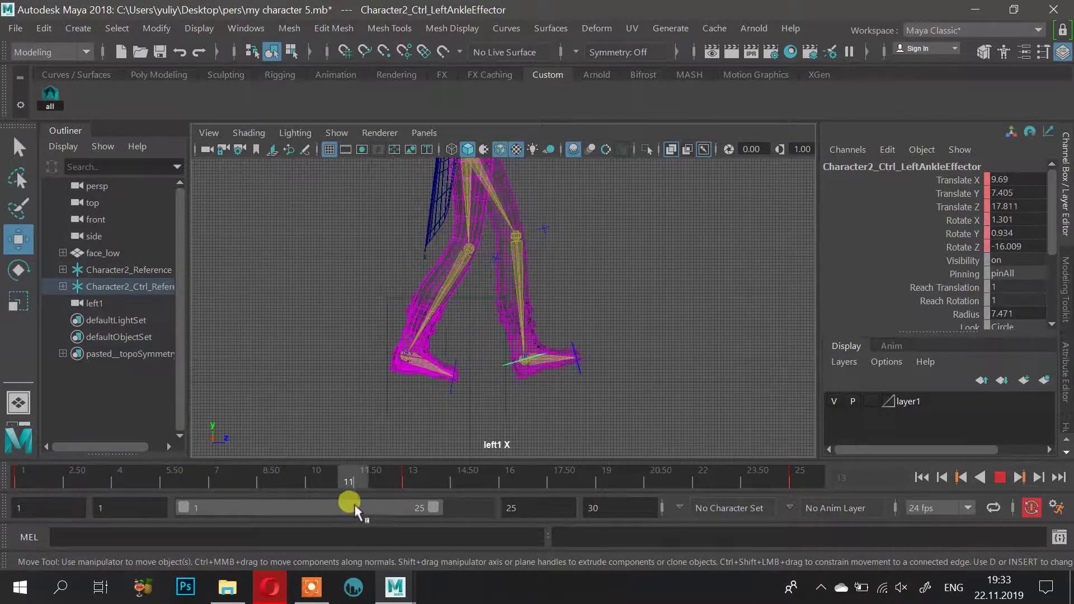
drag(391, 508, 405, 508)
drag(594, 355, 606, 360)
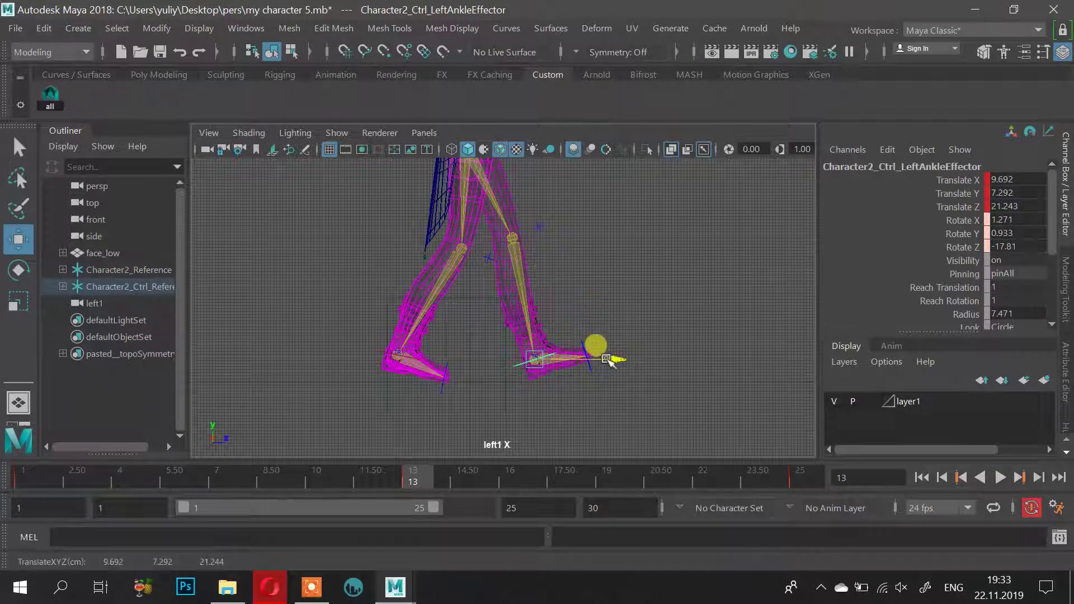
alt+right_drag(665, 309, 582, 312)
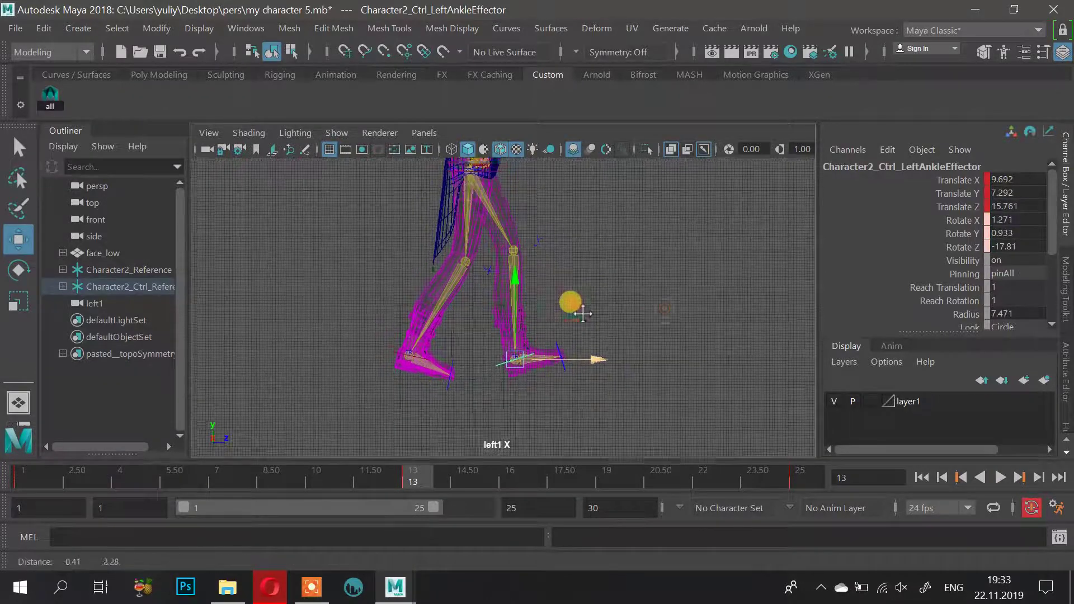
alt+middle_drag(582, 311, 584, 403)
drag(410, 466, 23, 475)
alt+middle_drag(635, 320, 651, 236)
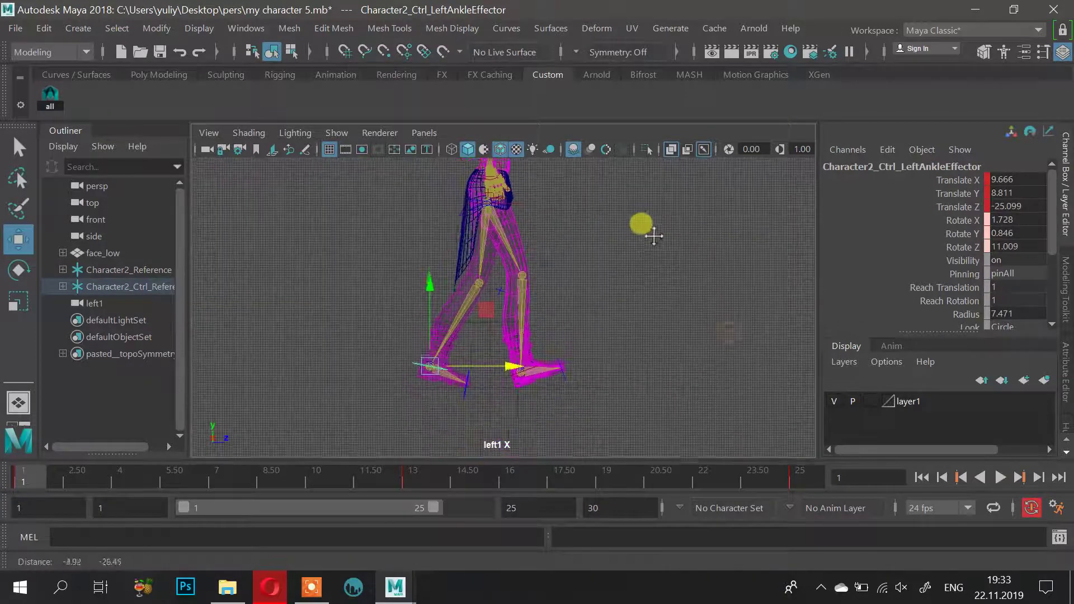
Play the walk back in the left1 side view to review the stride between the contact poses
alt+right_drag(649, 255, 653, 370)
drag(46, 481, 12, 460)
alt+click(616, 291)
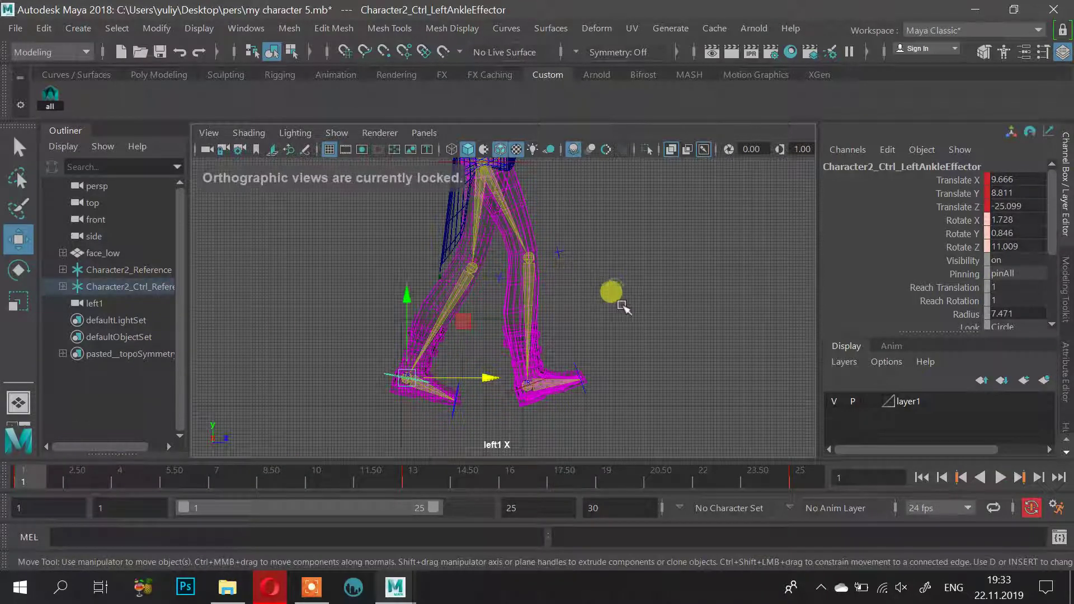
click(1003, 478)
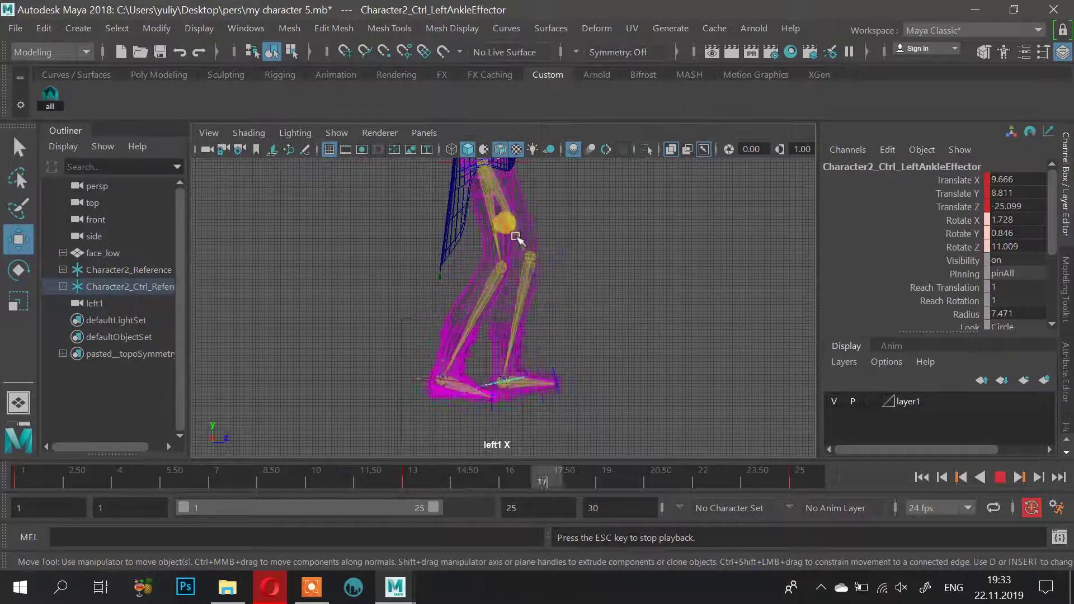
click(1002, 476)
Play the walk from frame 1 in the perspective view and examine the leg motion from the side
key(space)
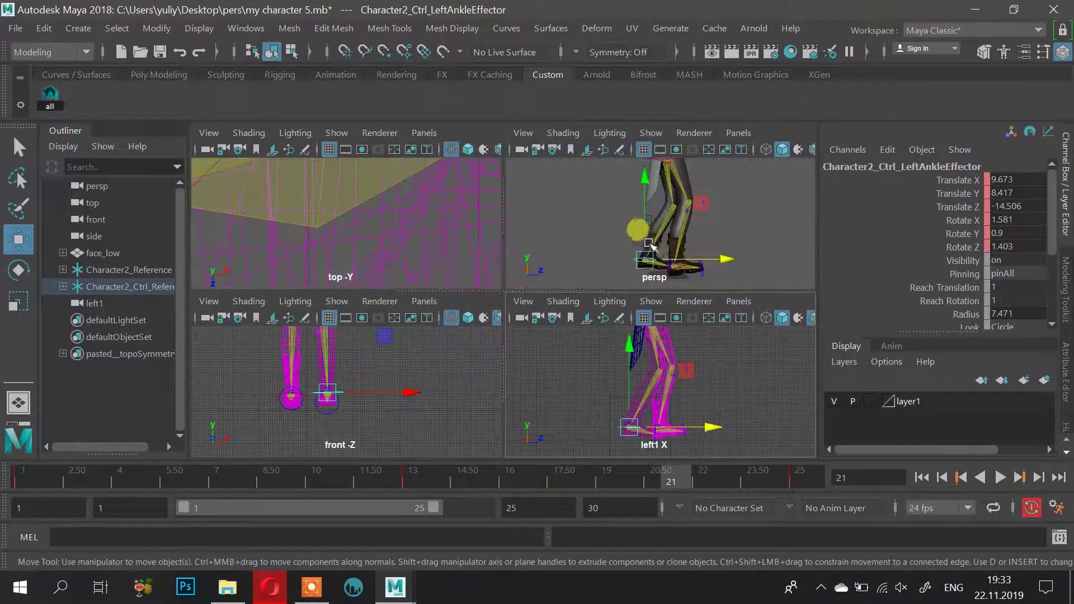
alt+drag(637, 249, 710, 259)
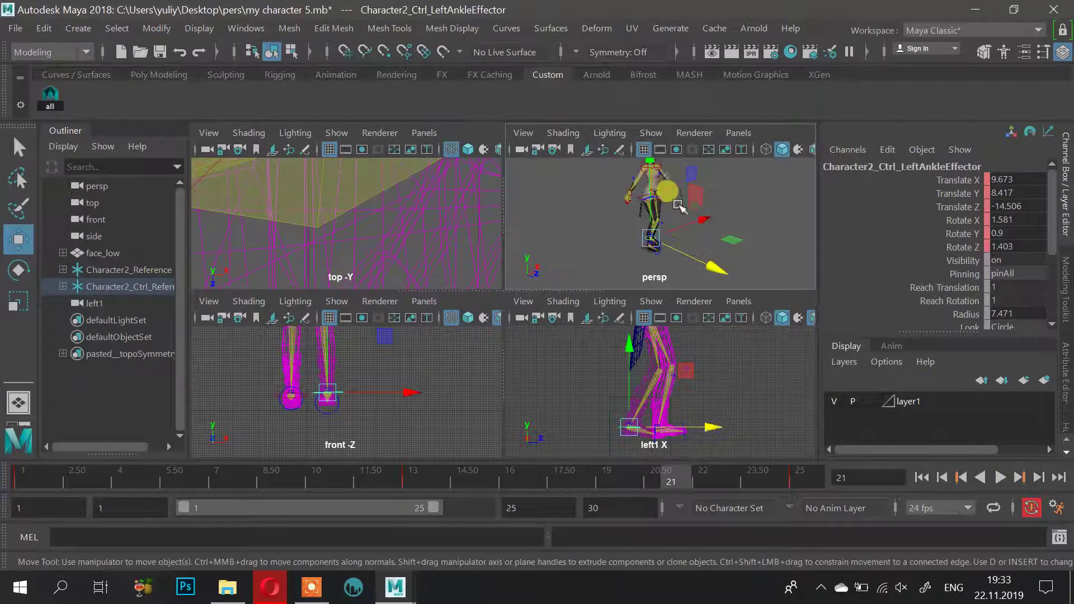
key(space)
alt+drag(679, 206, 427, 307)
click(921, 478)
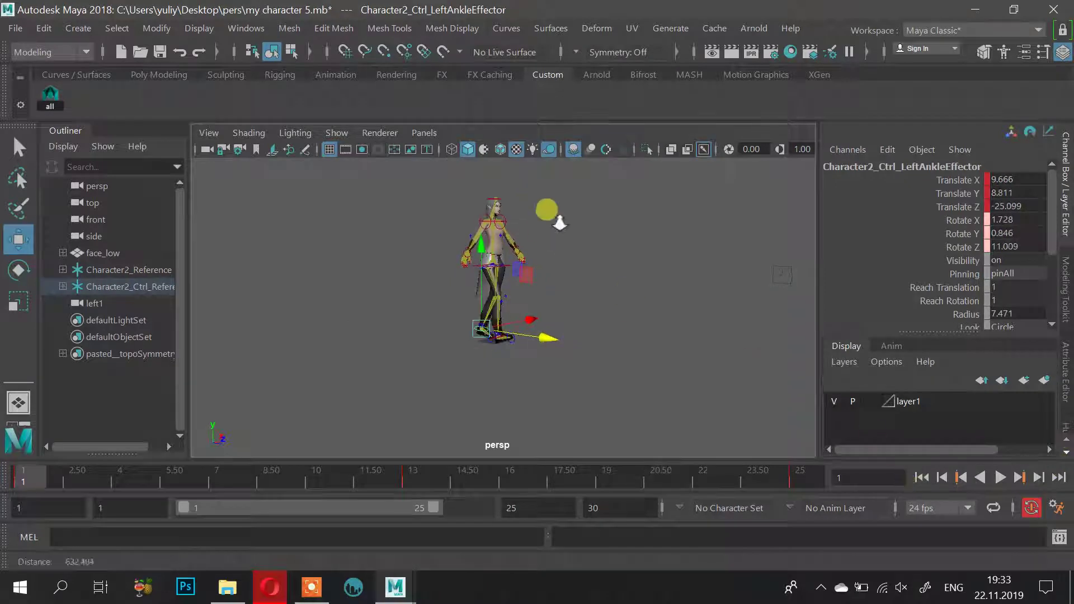
alt+drag(557, 219, 621, 341)
click(977, 474)
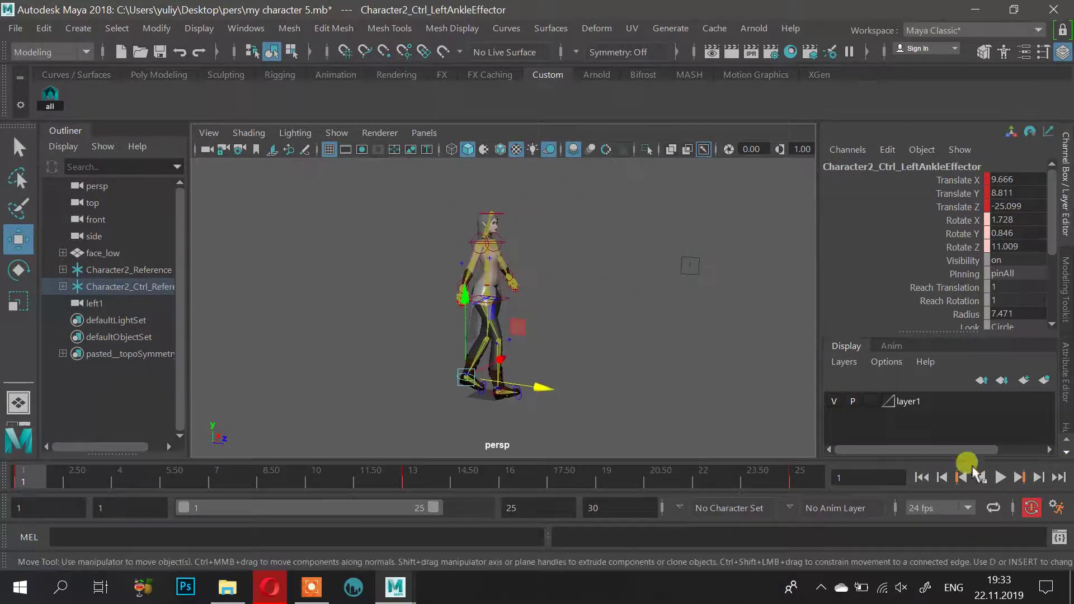
click(1001, 478)
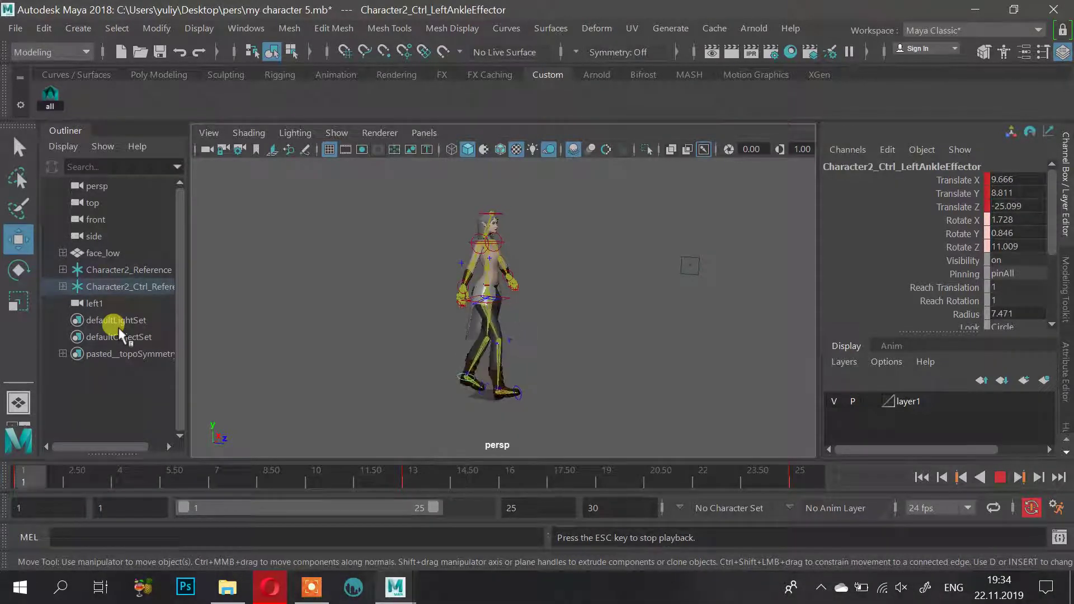
alt+drag(620, 266, 606, 334)
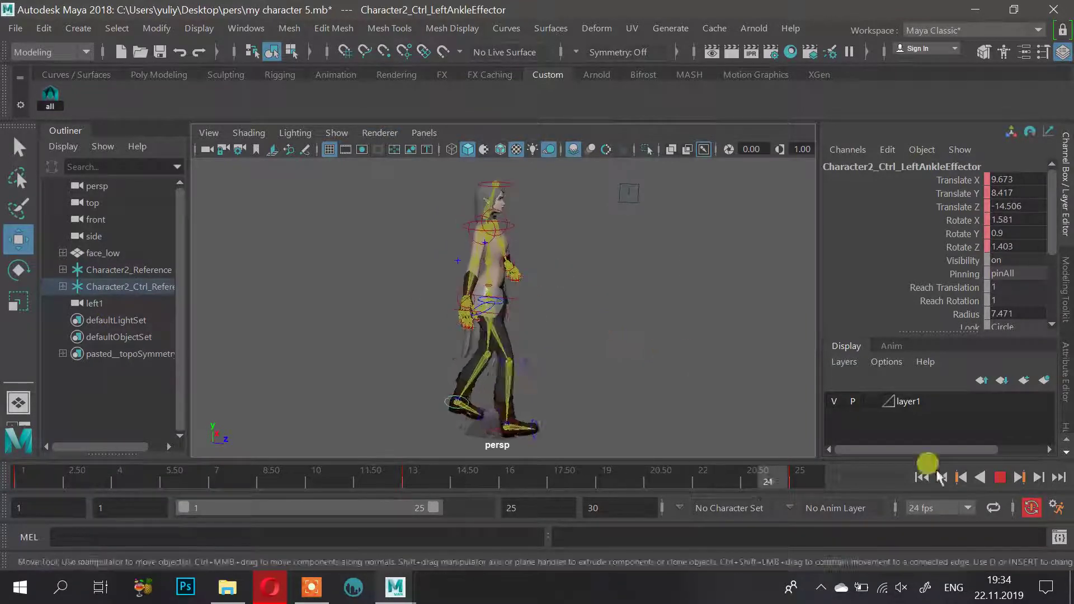
click(1000, 478)
click(1001, 479)
alt+drag(683, 321, 667, 330)
alt+middle_drag(667, 331, 653, 296)
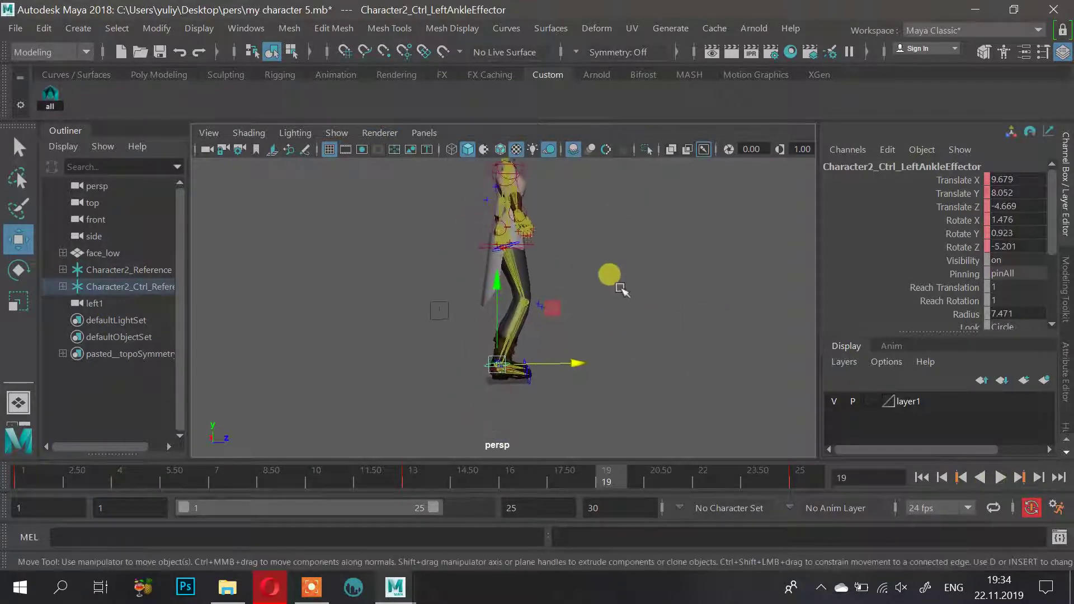
scroll(608, 276, up, 3)
At frame 4, flatten the front right foot as in the reference sheet by lowering its foot effector to about 2.5 in Translate Y
click(270, 587)
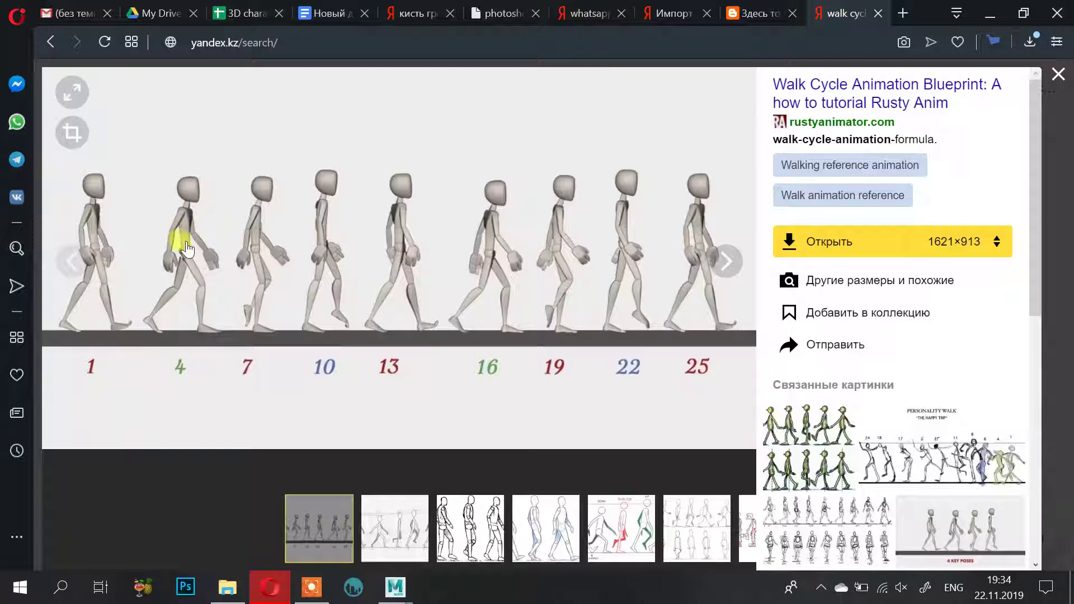
click(987, 14)
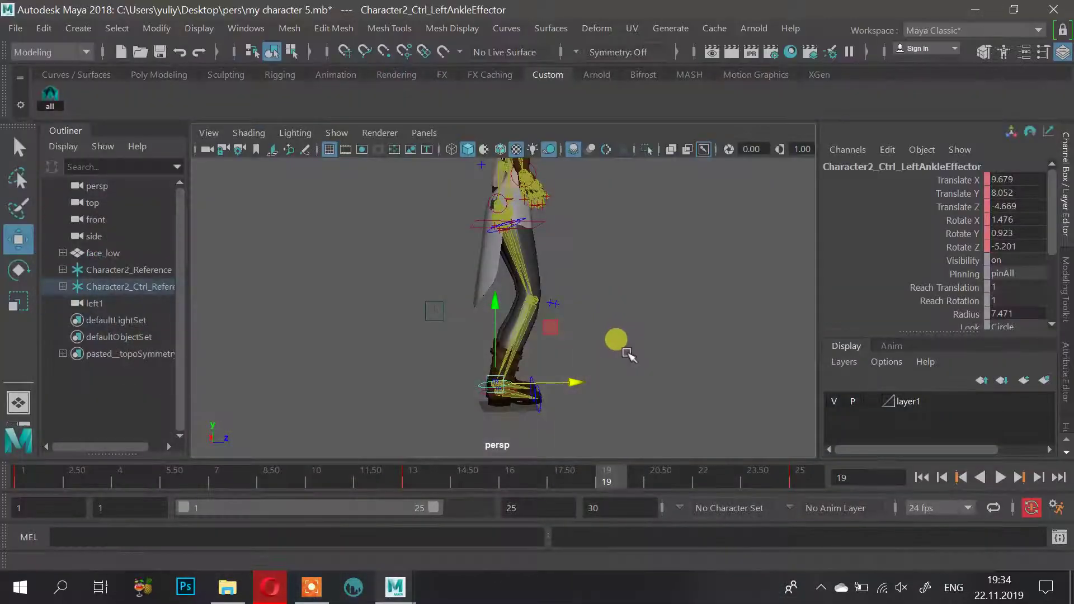
click(130, 482)
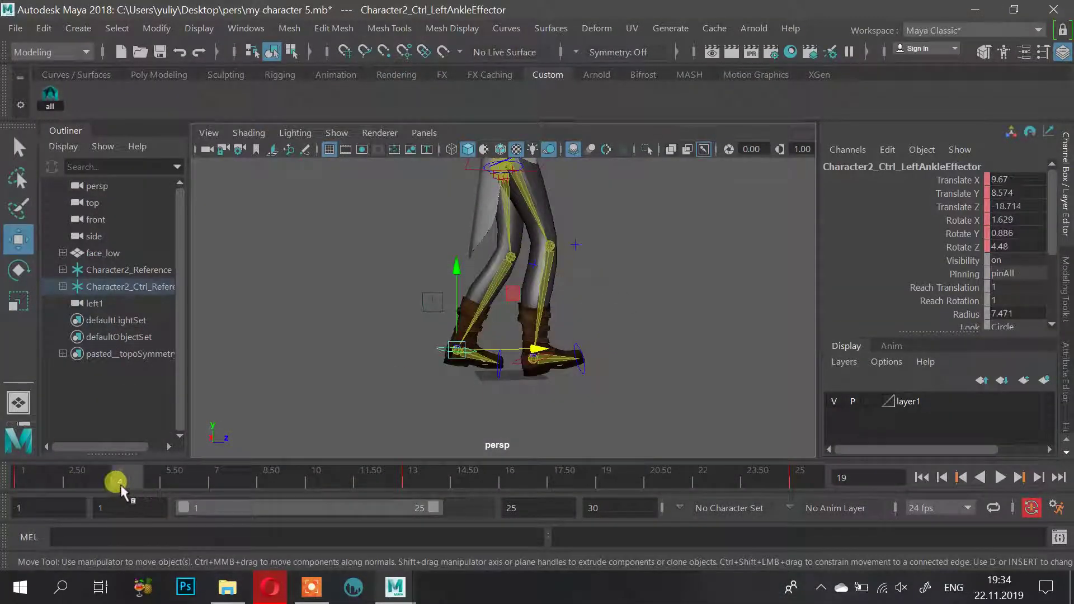
alt+right_drag(569, 301, 596, 271)
alt+middle_drag(588, 358, 585, 292)
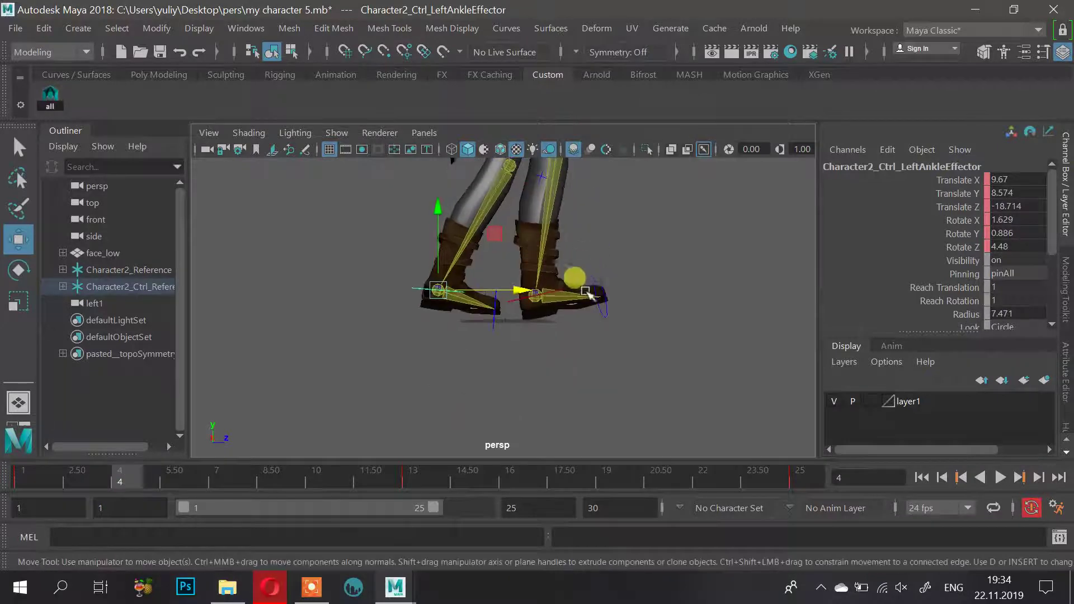
click(599, 286)
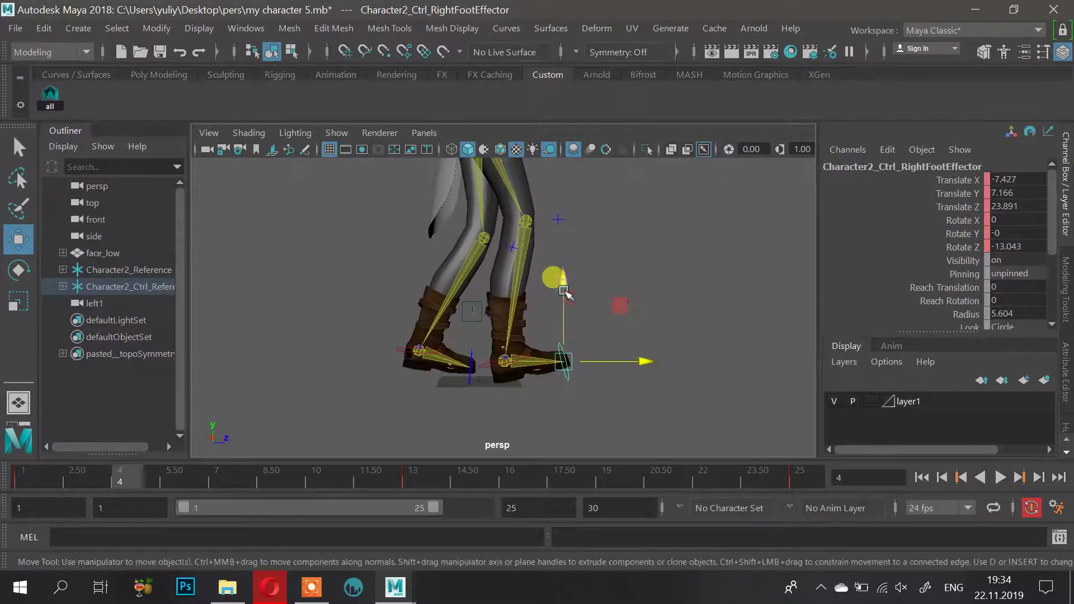
drag(564, 359, 566, 301)
key(space)
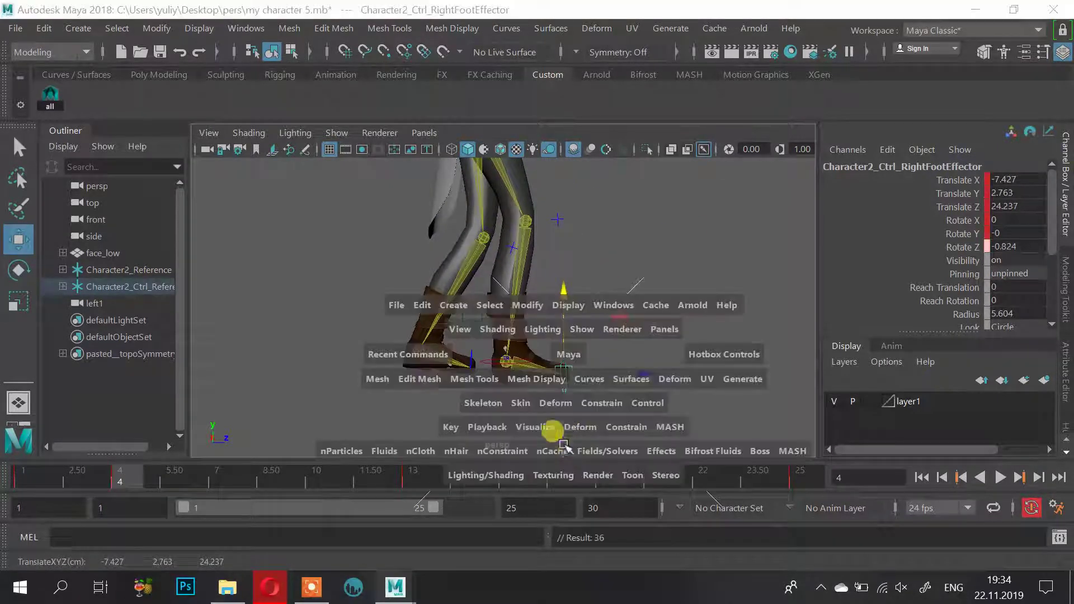
key(space)
scroll(572, 227, up, 5)
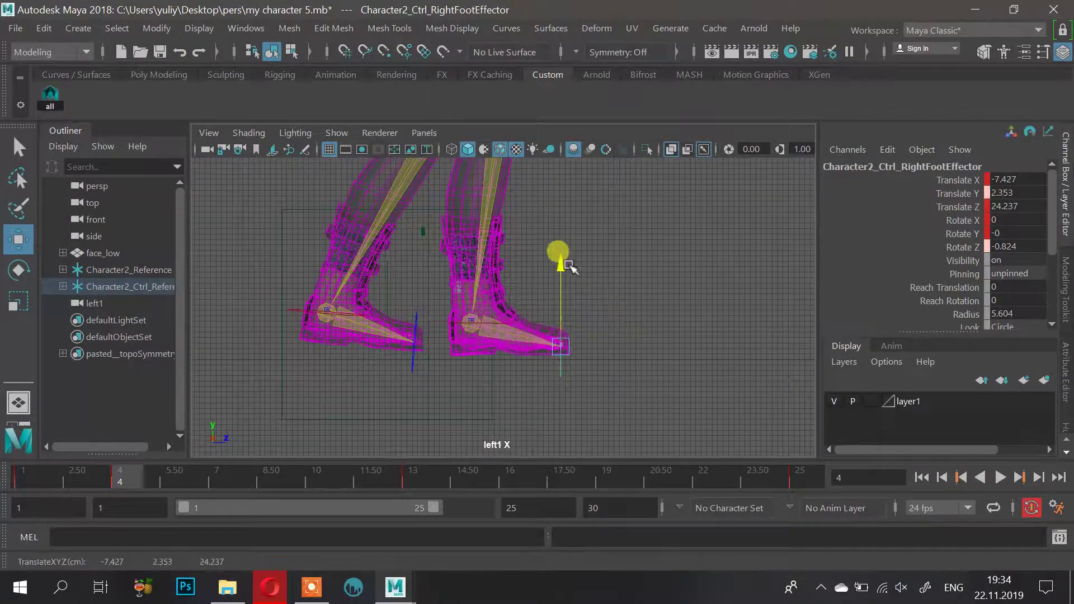
scroll(674, 274, down, 2)
alt+middle_drag(588, 281, 591, 393)
scroll(552, 286, down, 2)
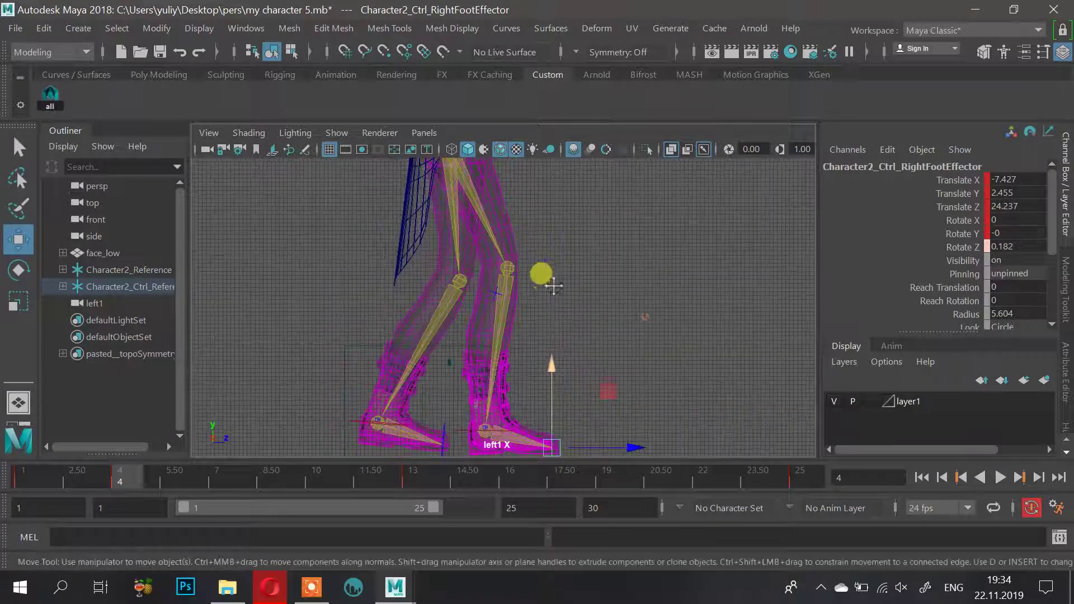
At frame 4, lower the hips effector to about 72.6 in Translate Y and shift it to about -0.03 in Translate Z
alt+middle_drag(552, 287, 545, 380)
click(526, 254)
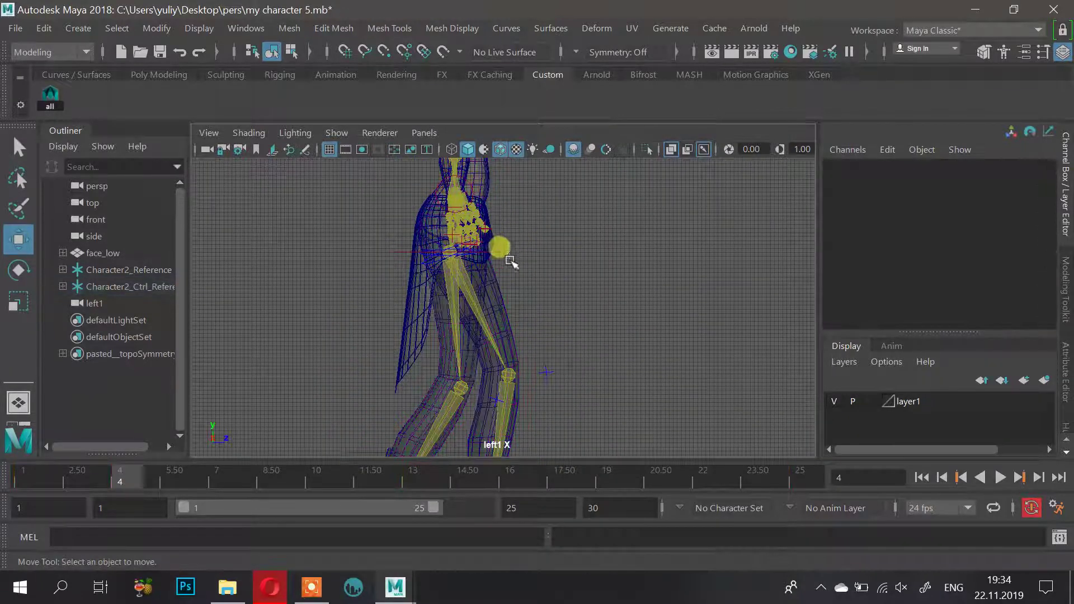
scroll(583, 273, down, 1)
click(495, 256)
scroll(583, 293, down, 1)
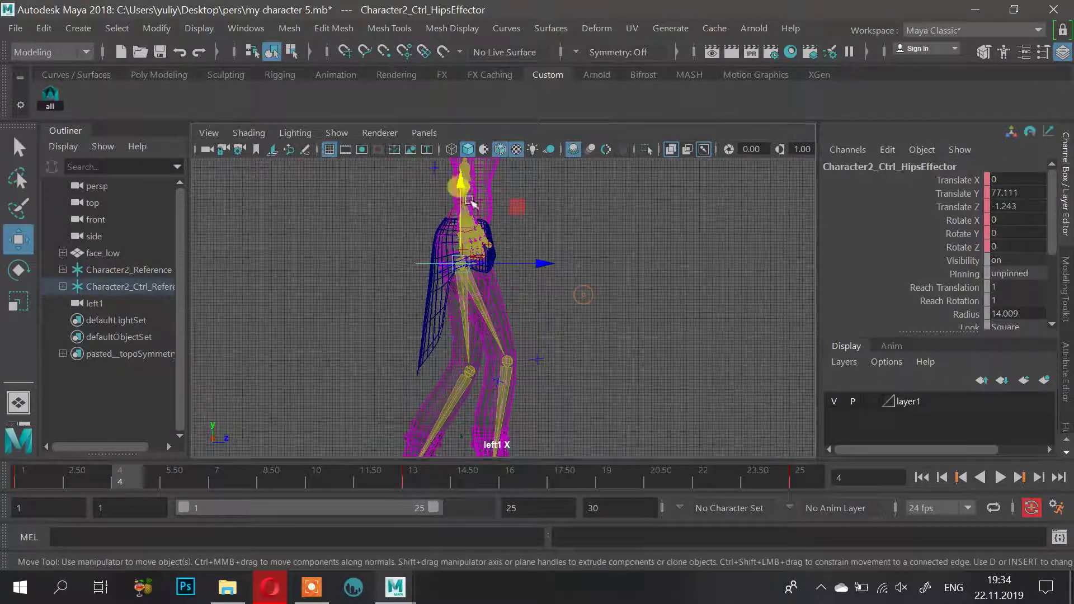
drag(472, 203, 542, 279)
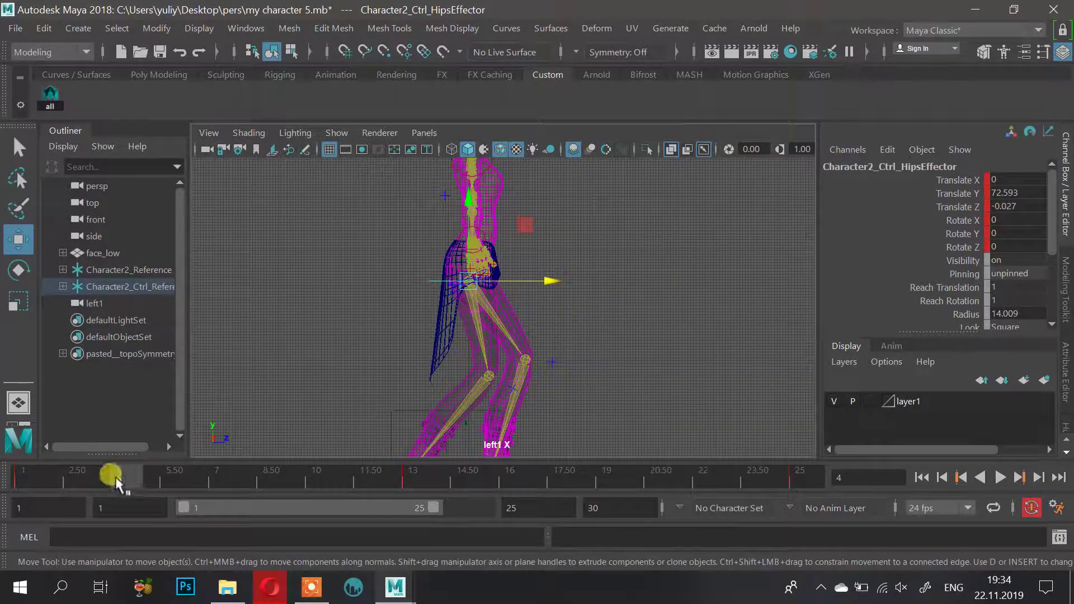
mouse_move(117, 482)
mouse_down()
mouse_move(11, 487)
mouse_move(144, 487)
mouse_move(129, 486)
mouse_up()
Raise the hips effector at frame 4 to about 75.3 in Translate Y
alt+middle_drag(512, 221, 515, 250)
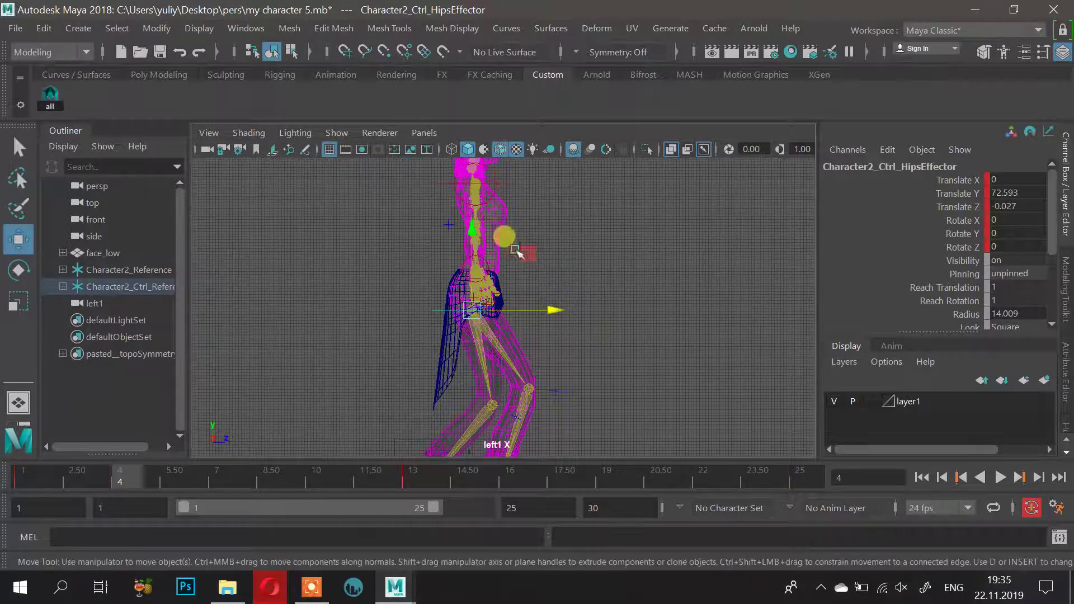
drag(475, 235, 476, 234)
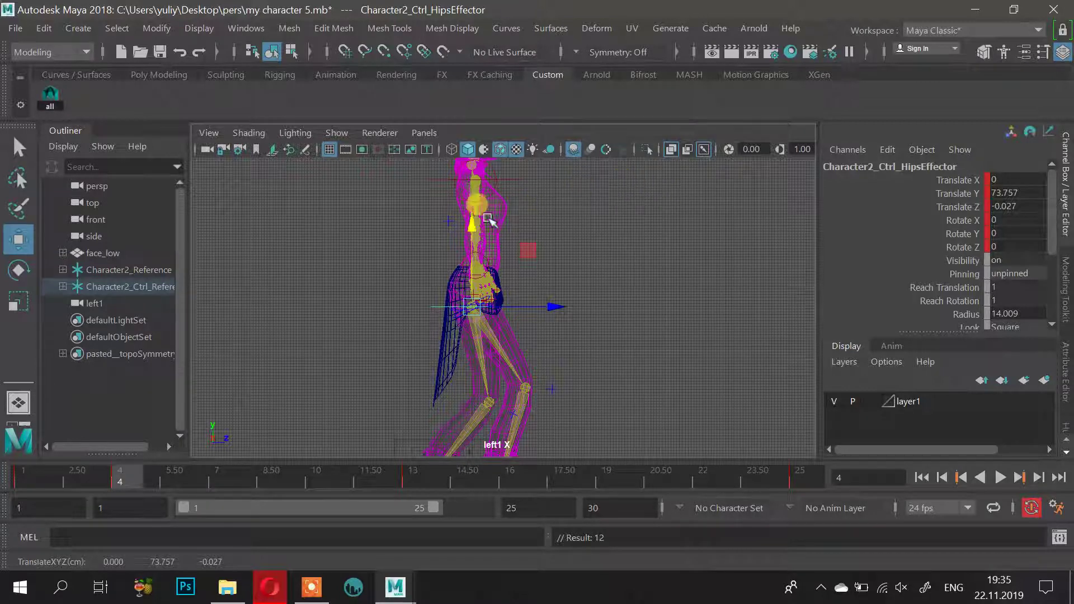
drag(476, 232, 475, 227)
scroll(529, 275, down, 1)
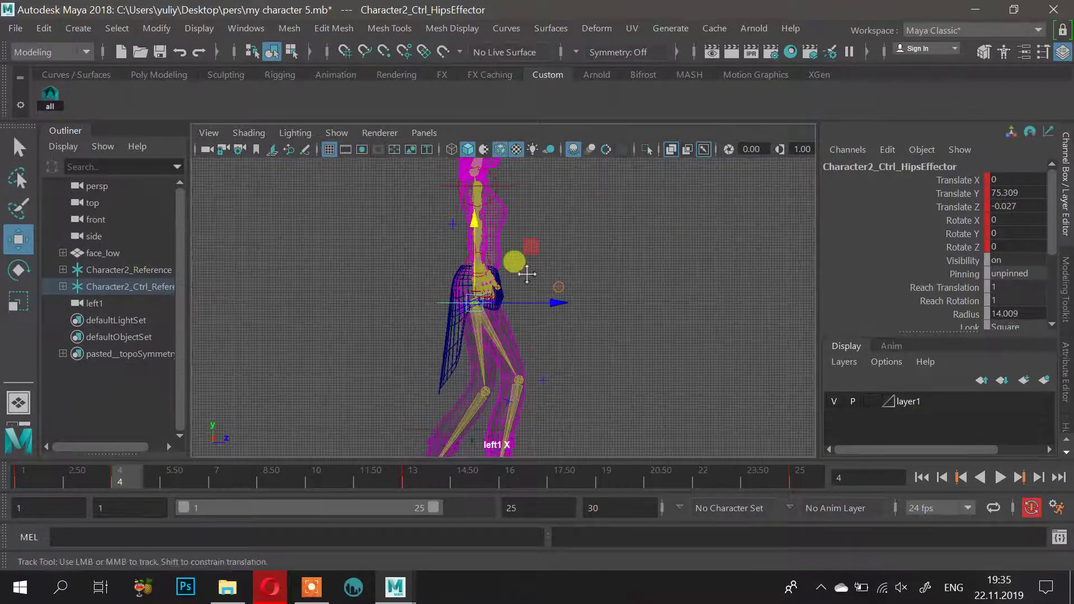
Scrub between frames 4 and 7 in the side view to check the hip height and leg bend
alt+middle_drag(525, 270, 541, 193)
drag(118, 481, 232, 474)
scroll(681, 278, down, 1)
alt+middle_drag(624, 281, 610, 343)
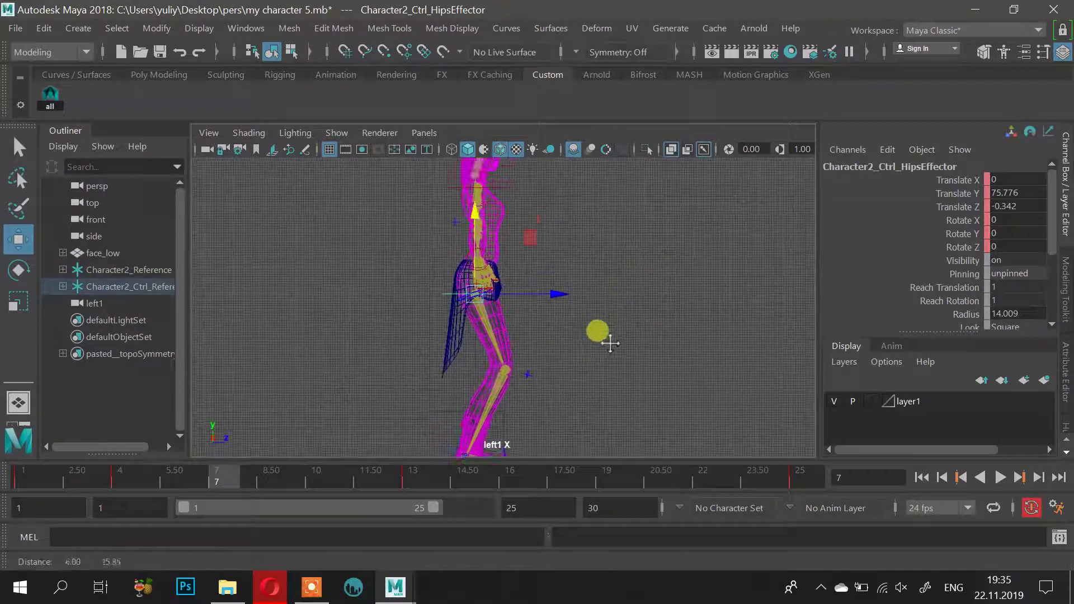
drag(216, 468, 113, 500)
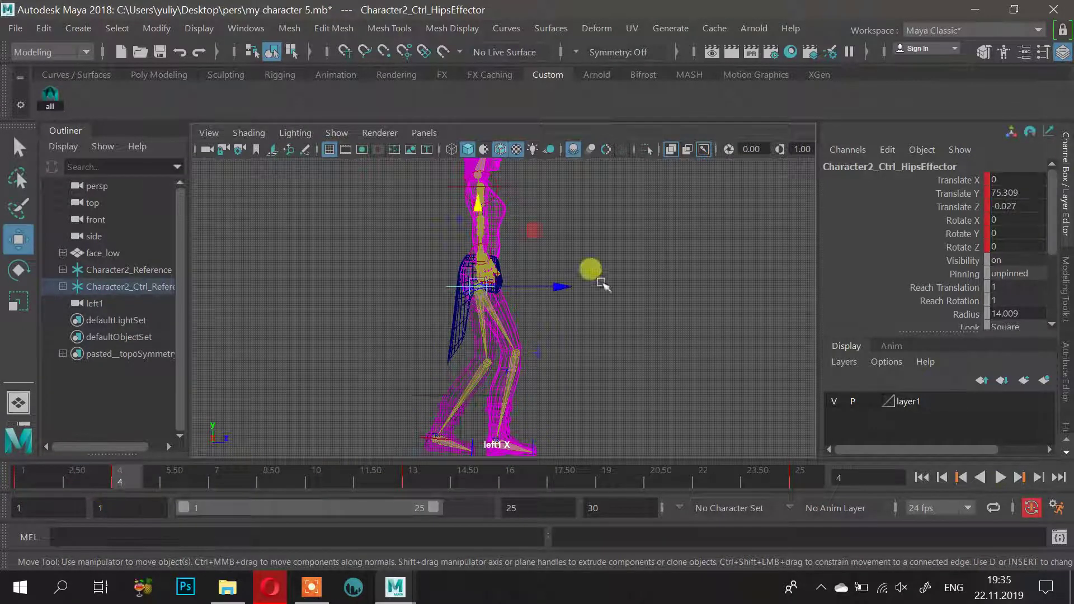
alt+middle_drag(584, 303, 606, 227)
scroll(607, 228, down, 1)
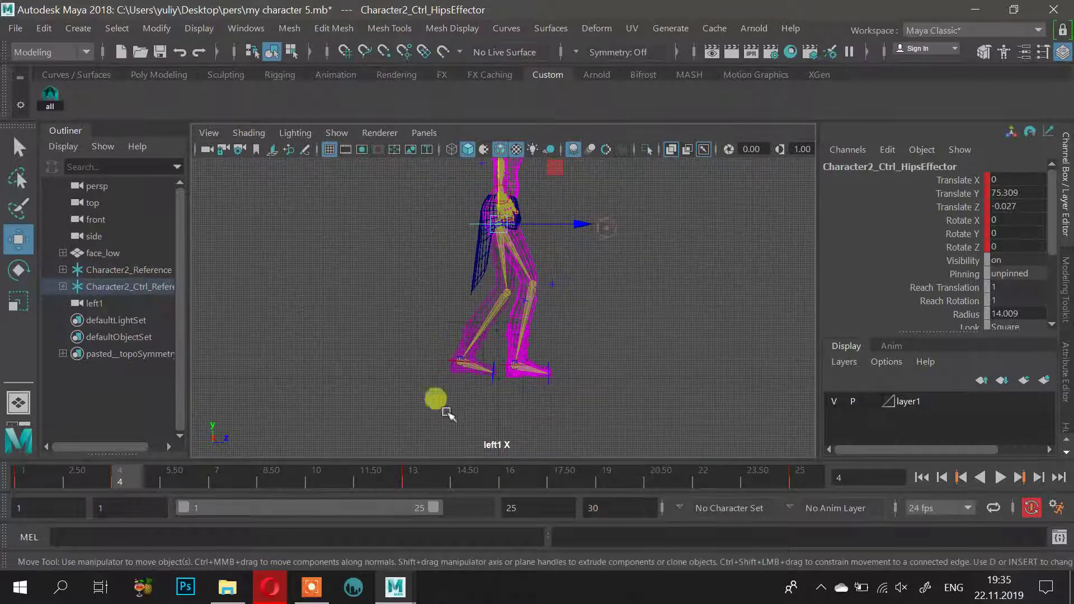
drag(150, 480, 124, 490)
Compare frame 4 with the reference sheet and move the rear left ankle back to about -30 in Translate Z
click(280, 588)
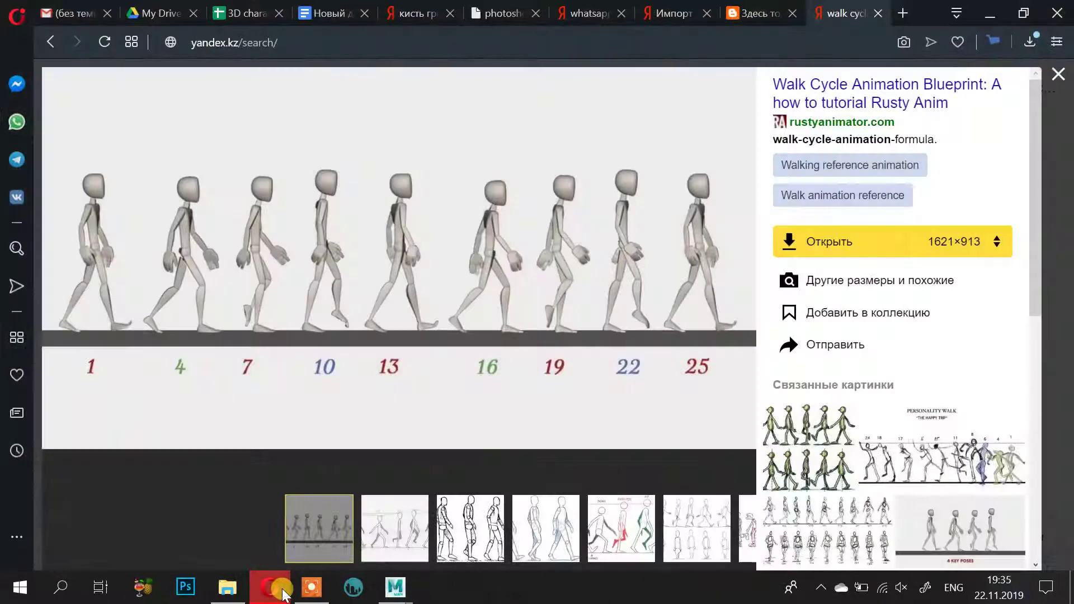
click(280, 588)
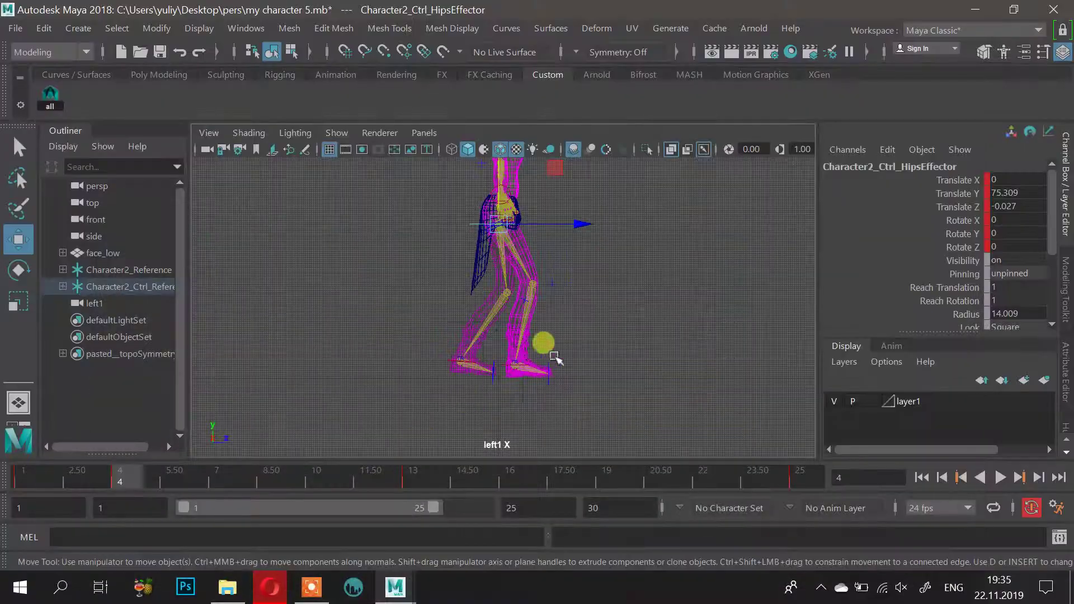
click(449, 365)
click(449, 359)
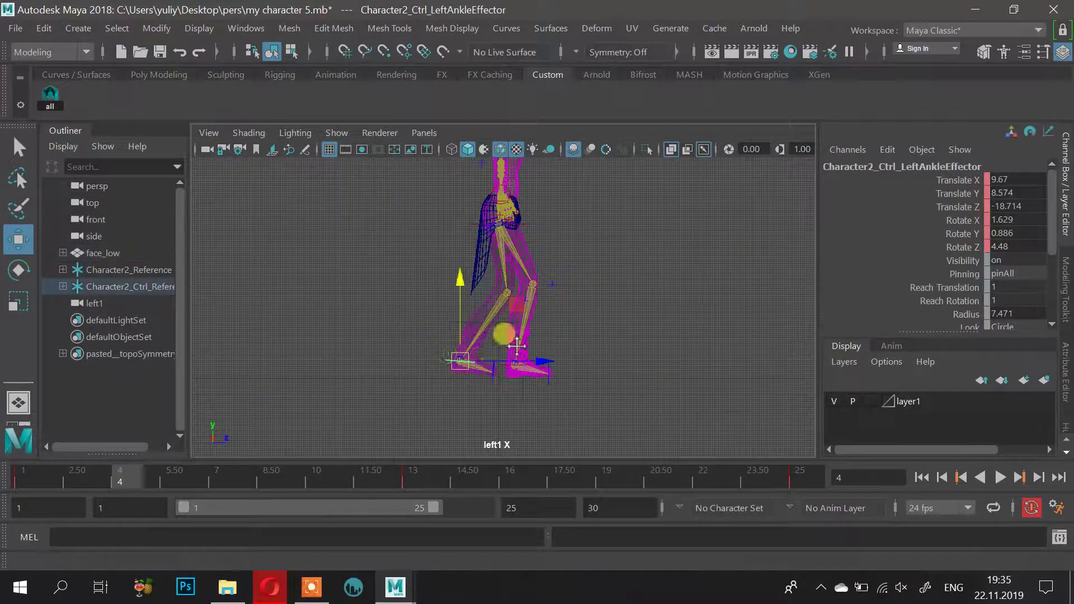
alt+middle_drag(516, 346, 551, 286)
scroll(562, 313, up, 1)
drag(571, 301, 546, 311)
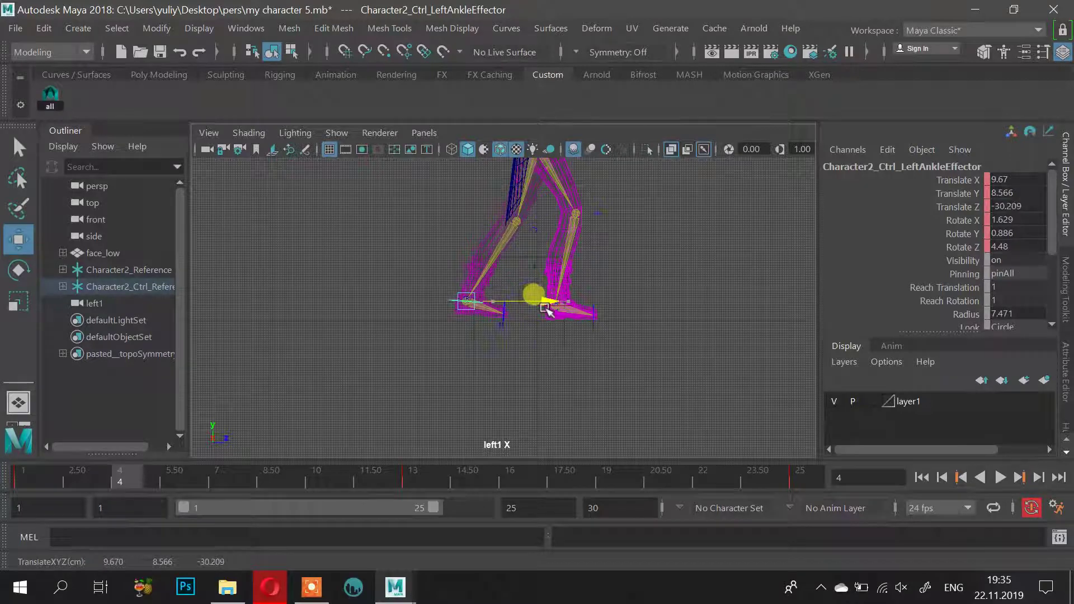
click(270, 587)
click(269, 588)
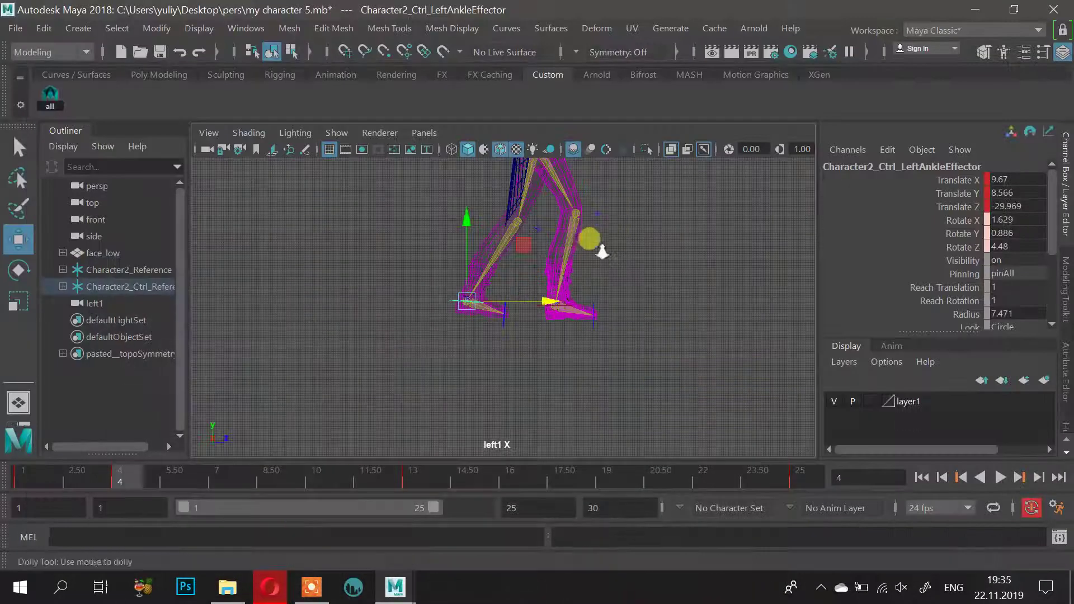
Go to frame 7 and compare the leg pose with pose 7 on the walk cycle reference sheet
alt+middle_drag(536, 368, 542, 333)
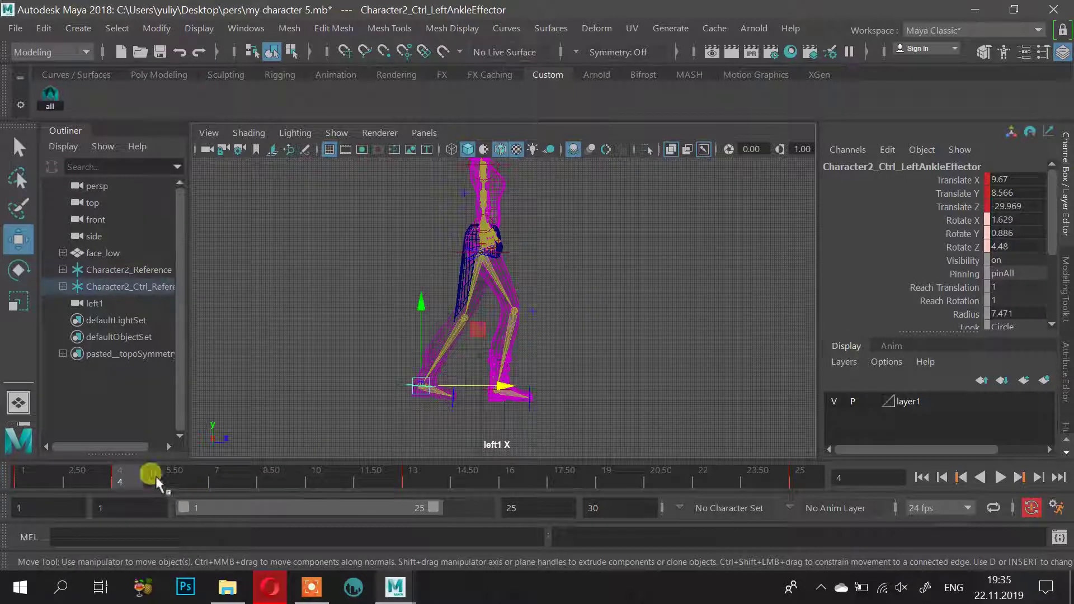
drag(104, 486, 216, 481)
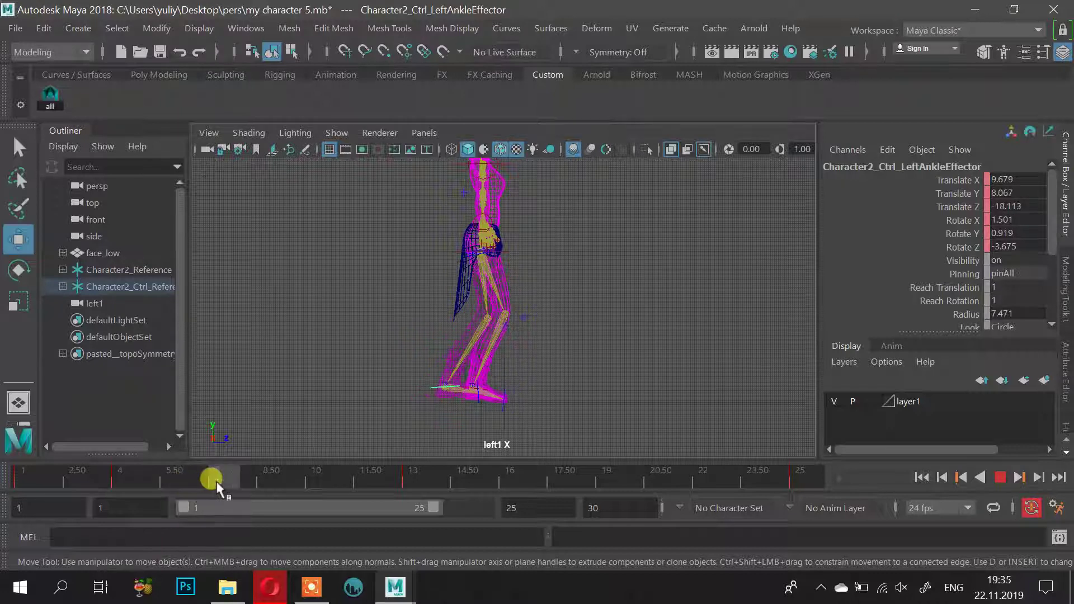
click(263, 587)
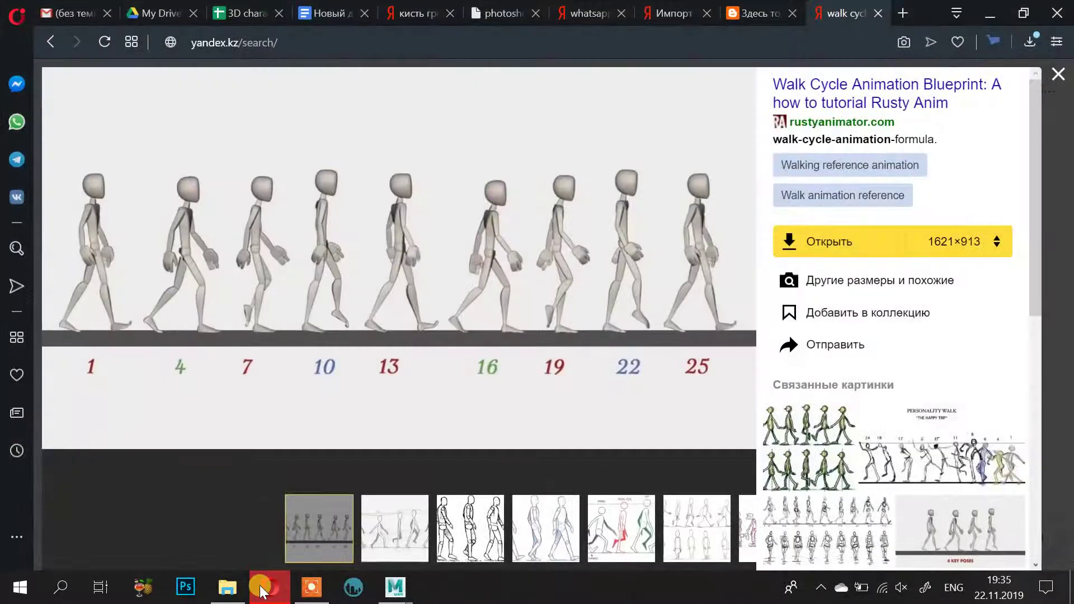
click(260, 588)
At frame 7, raise the right foot effector to about 3.0 in Translate Y to flatten the supporting foot
alt+right_drag(488, 372, 575, 361)
alt+middle_drag(574, 360, 589, 271)
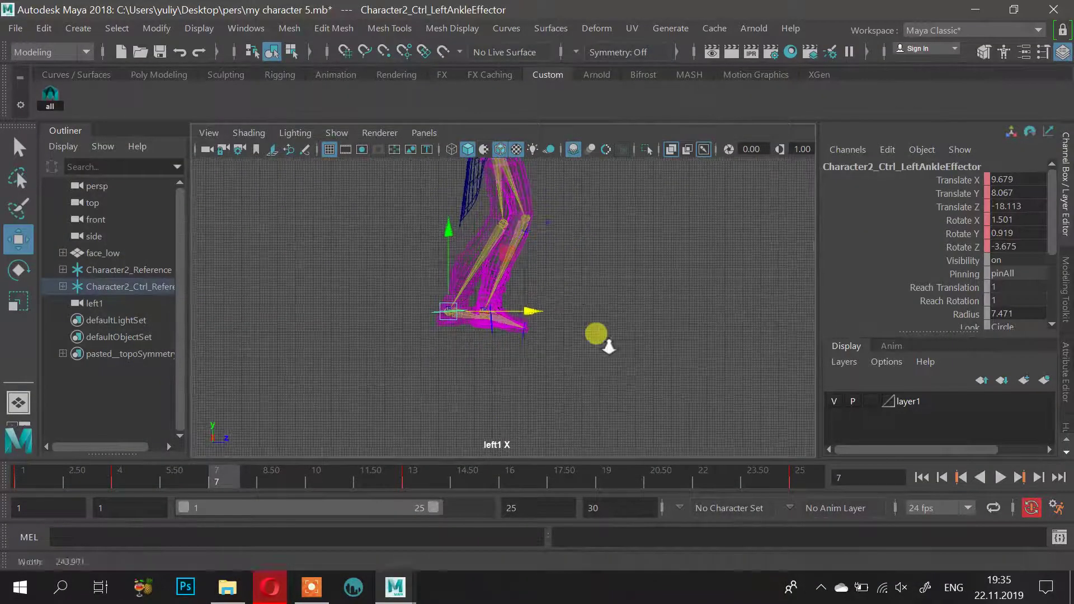
alt+right_drag(608, 344, 719, 349)
click(510, 328)
scroll(643, 343, up, 5)
click(523, 302)
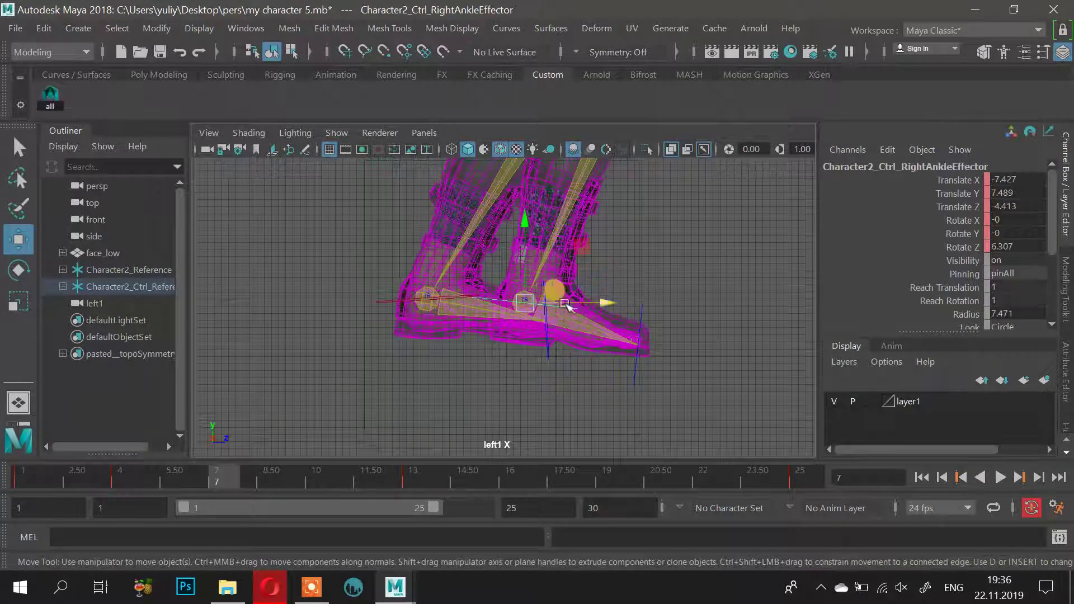
key(e)
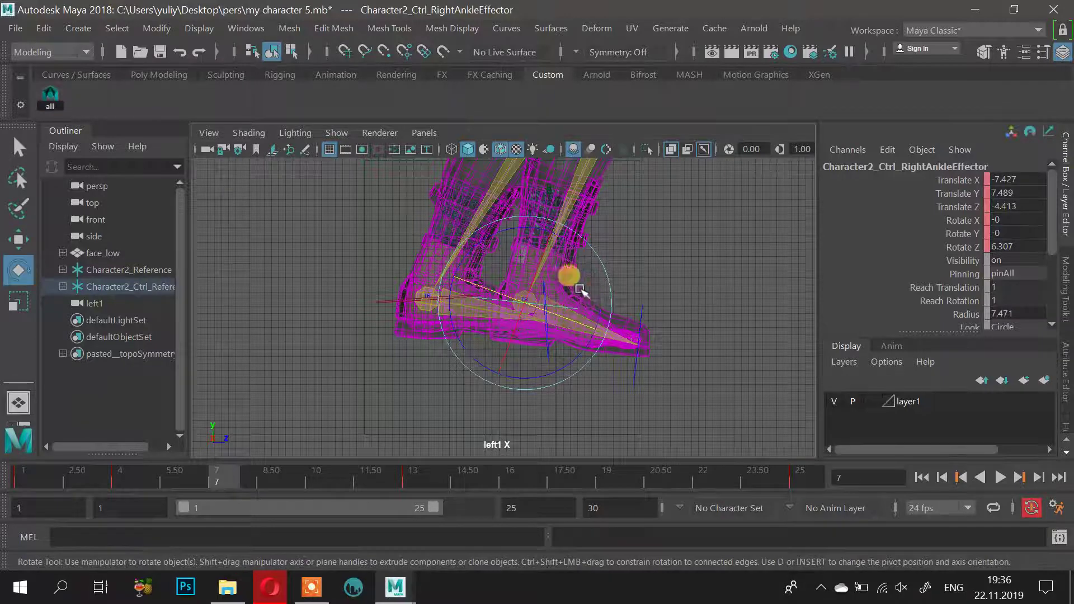
key(w)
click(636, 300)
click(640, 299)
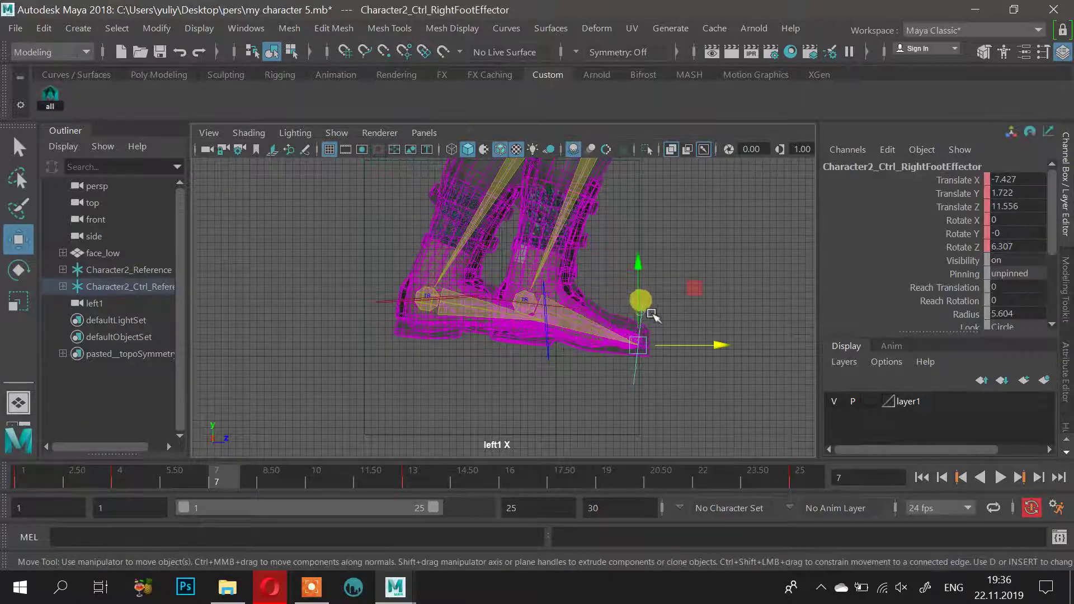
drag(641, 268, 643, 255)
Lower the right ankle effector at frame 7 to about 6.15 in Translate Y
click(516, 300)
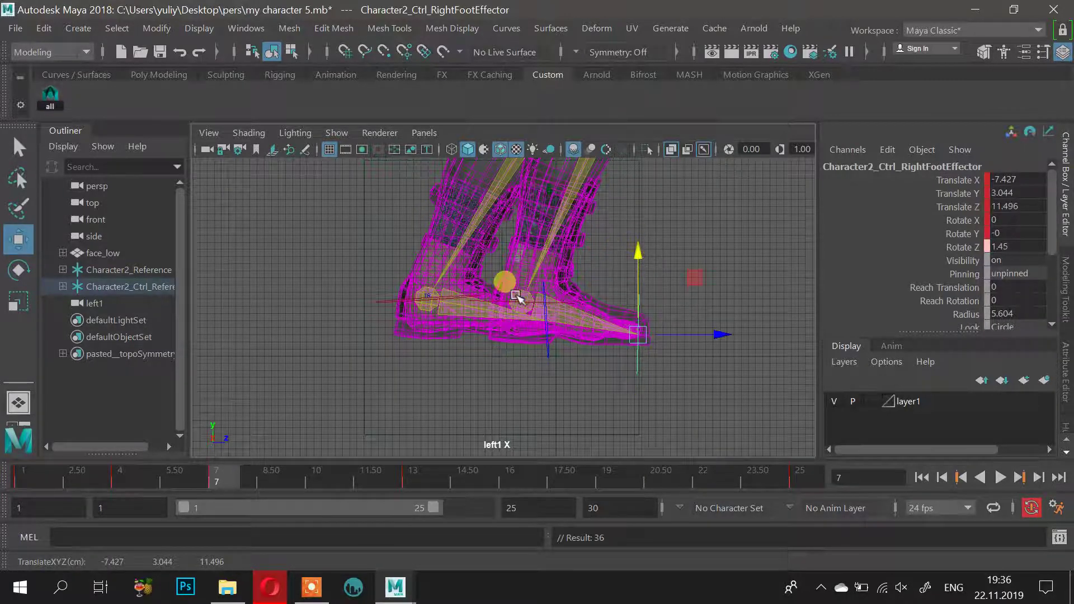
drag(535, 237, 529, 229)
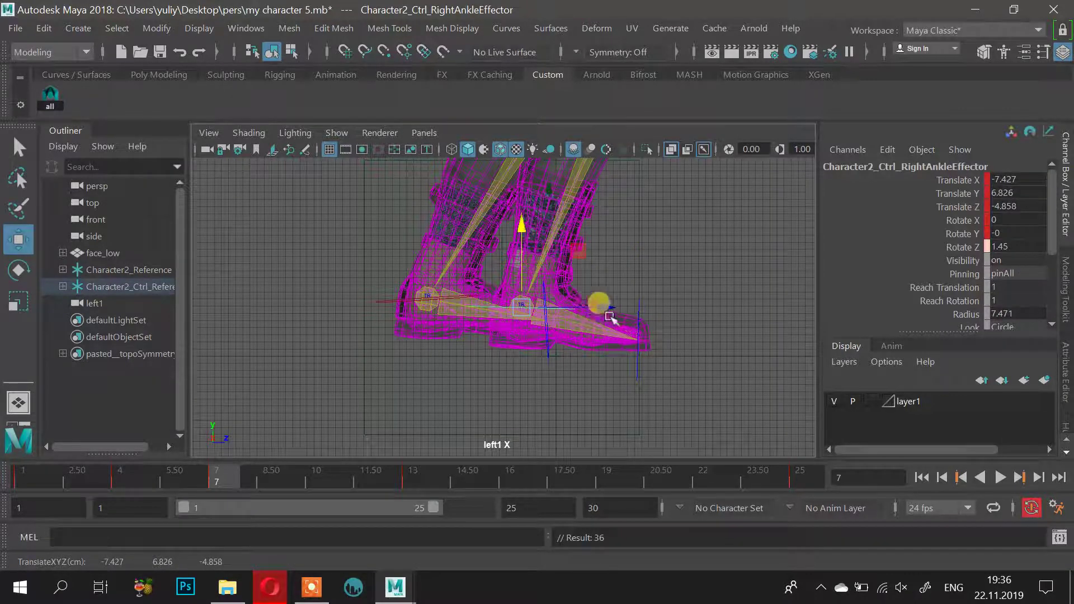
scroll(610, 316, down, 1)
alt+middle_drag(599, 308, 567, 313)
drag(495, 251, 496, 237)
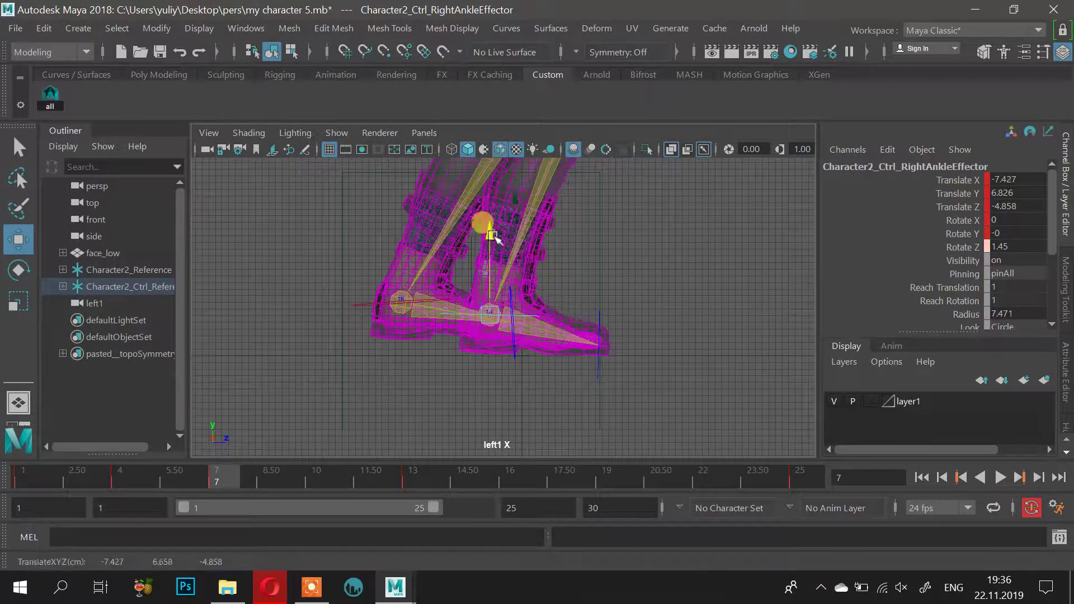
Check frame 7 against the reference sheet and raise the hips effector slightly
mouse_move(219, 471)
mouse_down()
mouse_move(124, 481)
mouse_move(217, 492)
mouse_up()
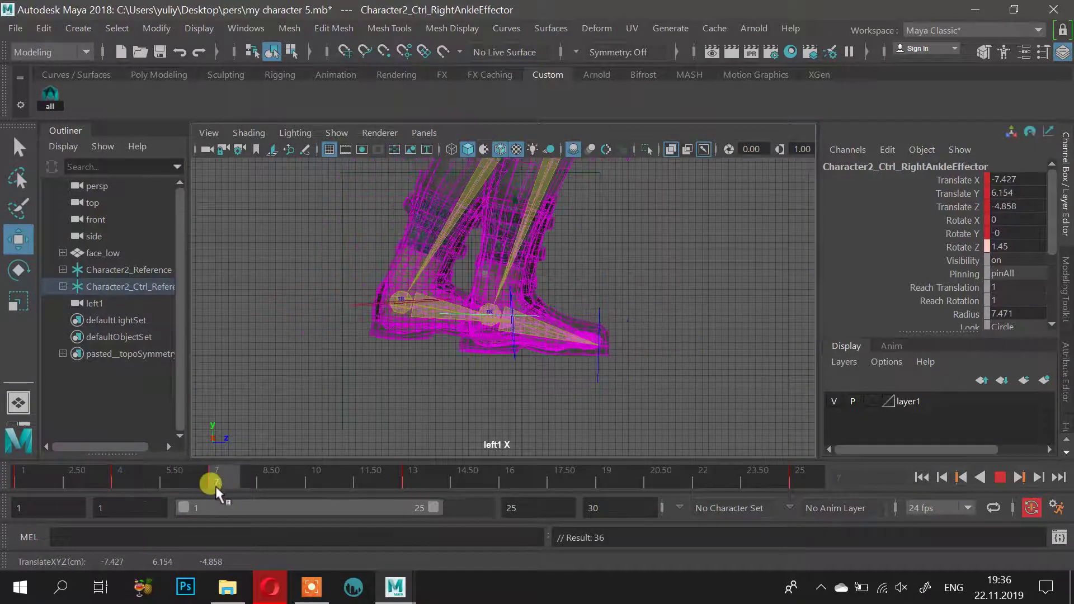
alt+right_drag(670, 336, 519, 267)
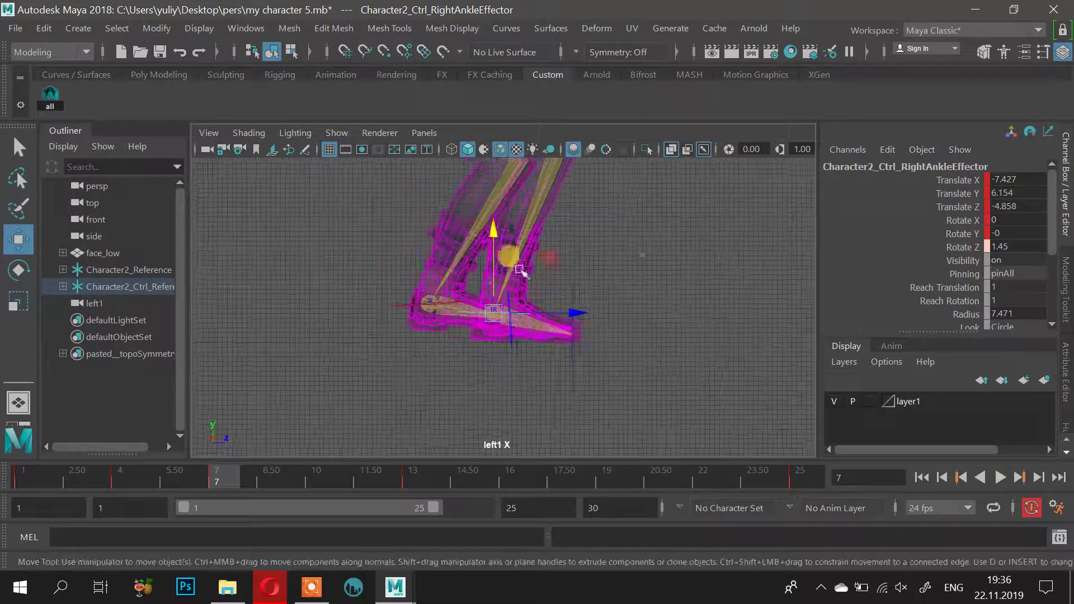
alt+middle_drag(519, 267, 495, 396)
click(268, 594)
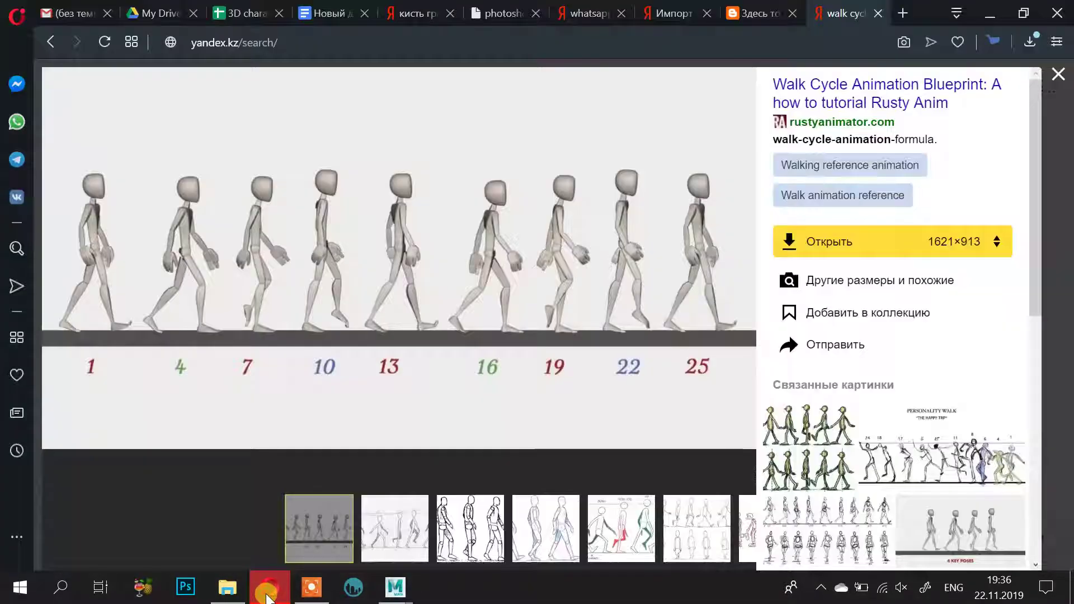
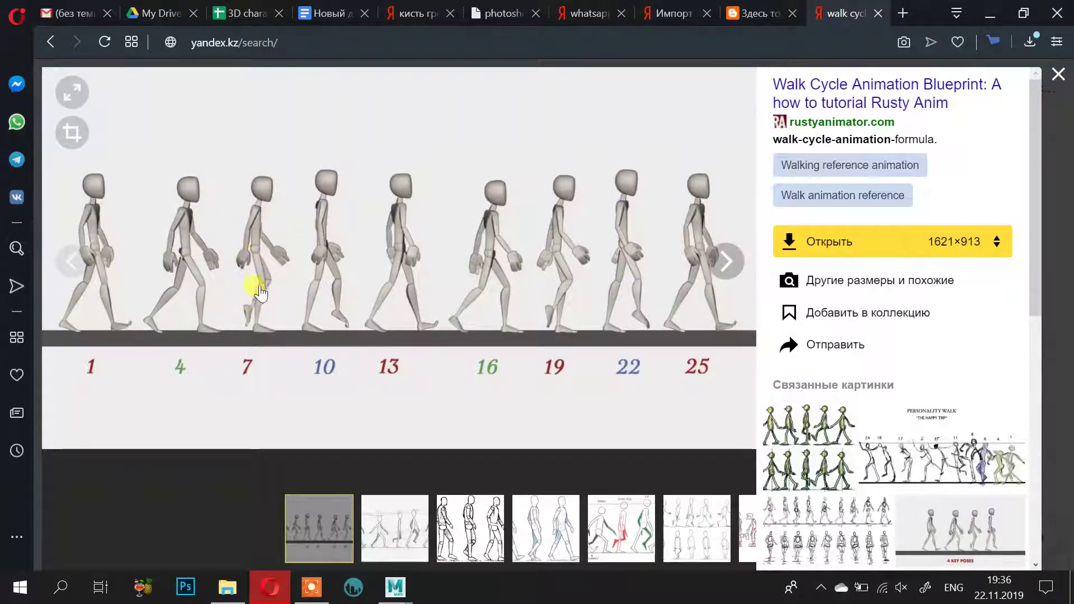
click(983, 14)
scroll(532, 297, down, 5)
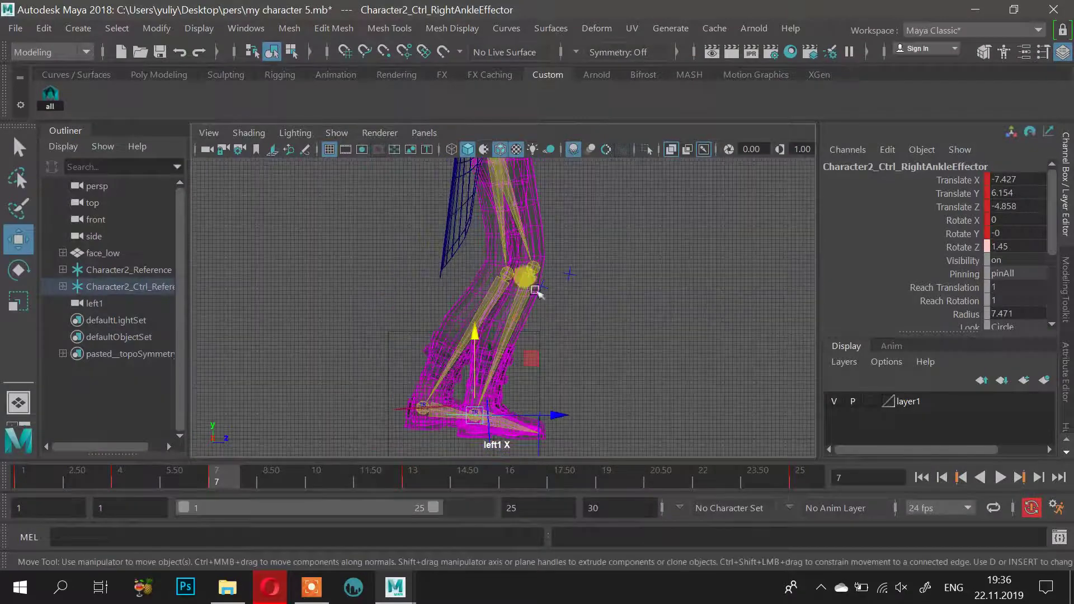
alt+middle_drag(618, 287, 583, 325)
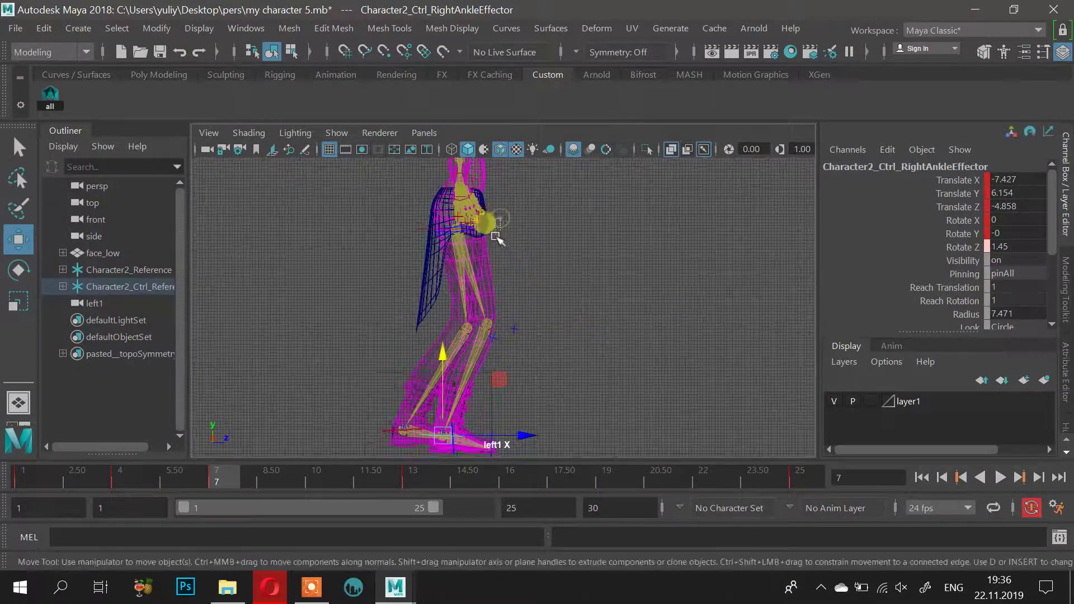
click(483, 202)
drag(457, 190, 452, 185)
At frame 7, bring the left ankle effector forward to about -7.7 in Translate Z and raise it to about 14.5 in Translate Y
click(385, 441)
drag(386, 442, 507, 418)
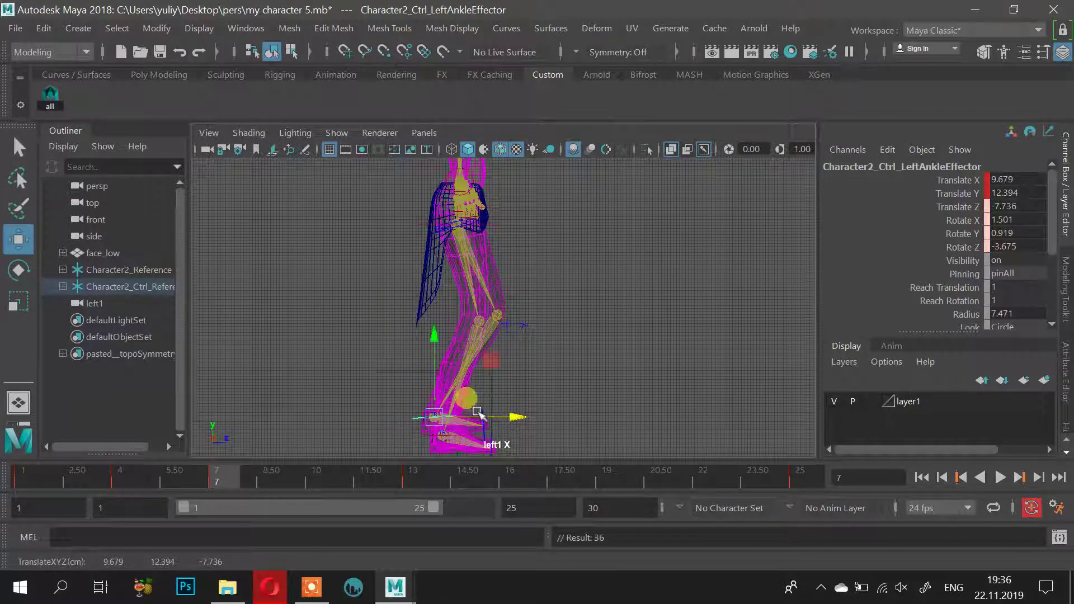
drag(439, 337, 438, 332)
Return to frame 4 and raise the rear left ankle effector to about 10.1 in Translate Y
drag(297, 456, 132, 484)
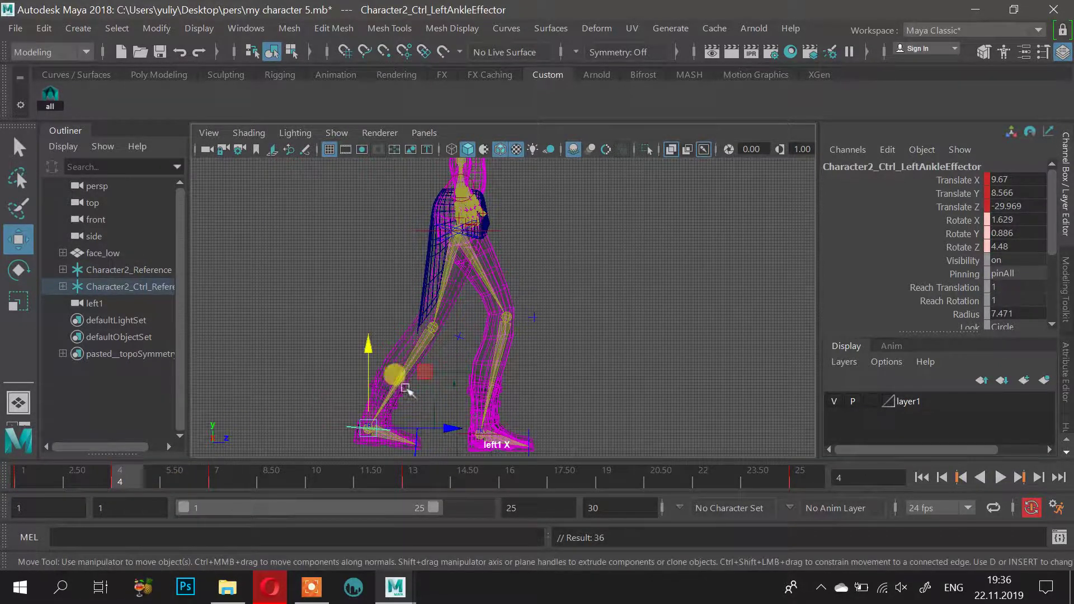
alt+middle_drag(404, 357, 424, 286)
scroll(414, 313, up, 3)
drag(371, 279, 373, 270)
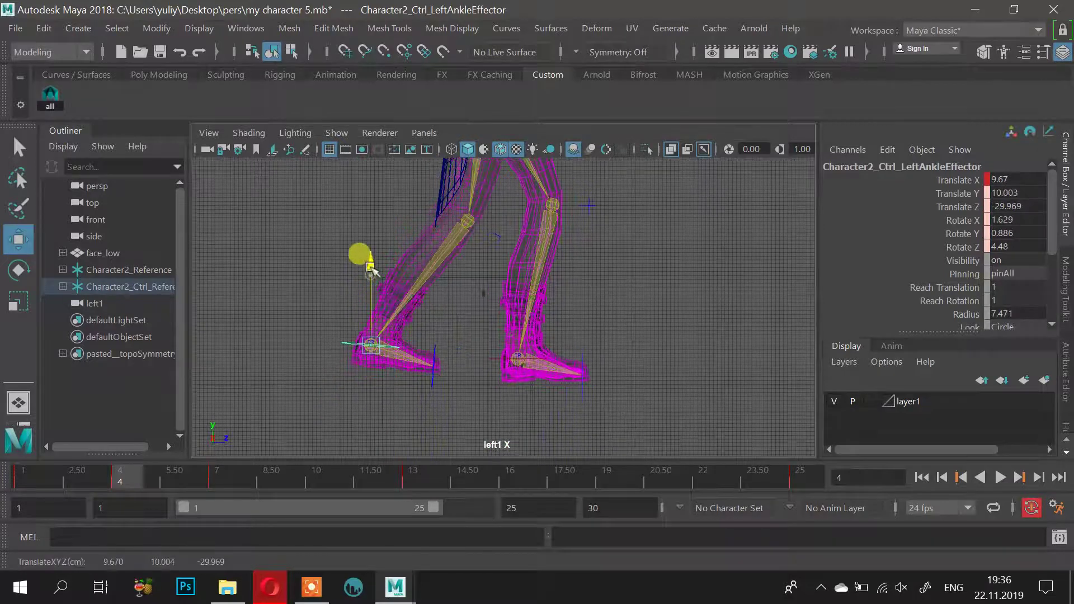
At frame 4, lower the left foot effector to tip the toes down and move the left ankle back to about -32.4 in Translate Z
click(437, 359)
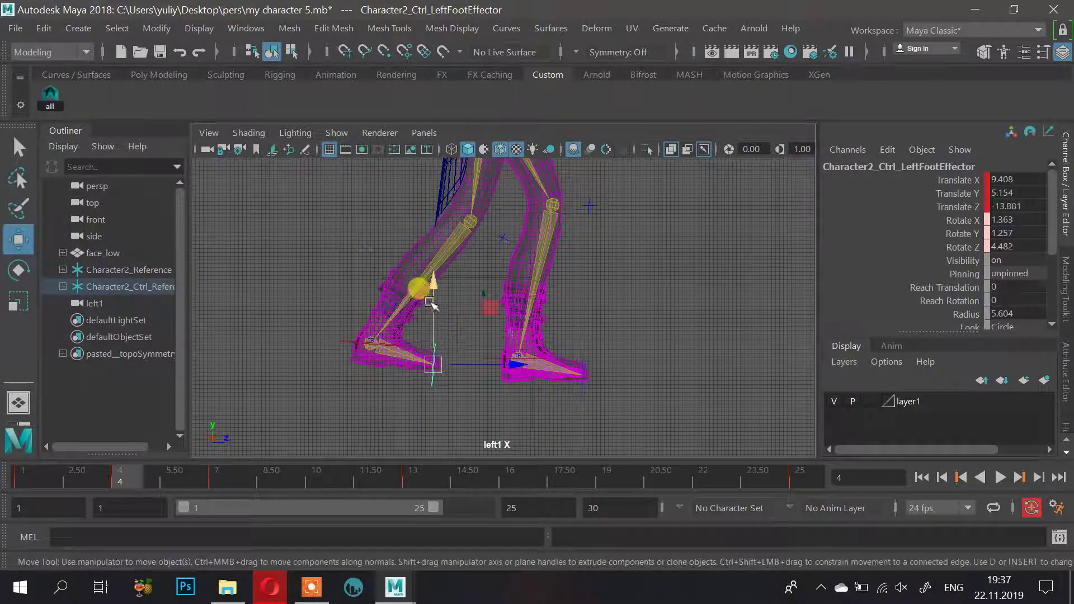
click(349, 339)
drag(449, 348, 436, 347)
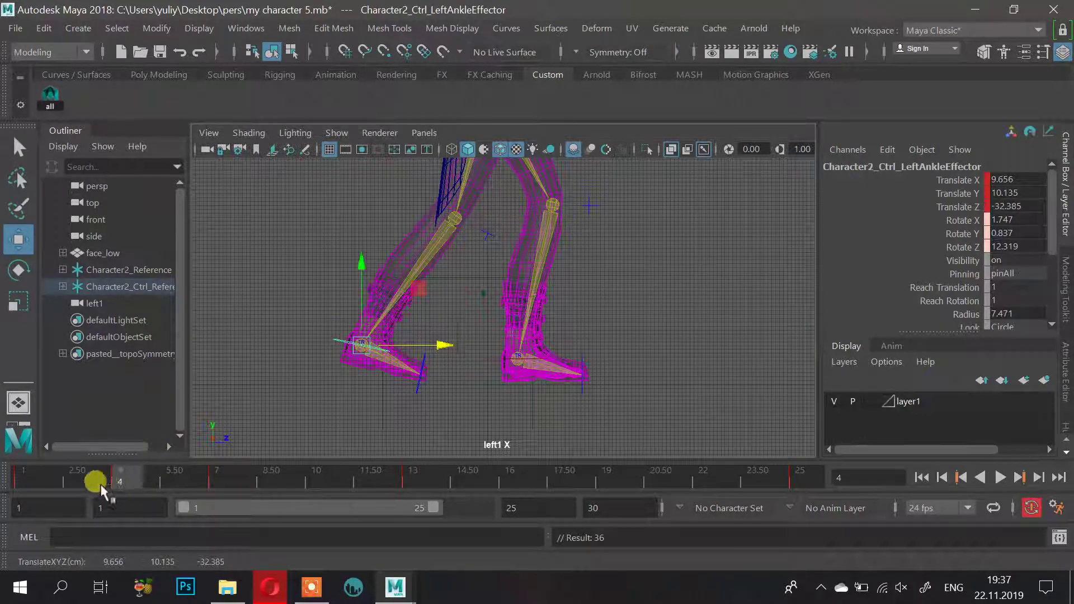
Go to frame 7, compare it with the reference sheet, and lower the left foot effector to about 4.5 in Translate Y
drag(101, 490, 210, 472)
click(282, 588)
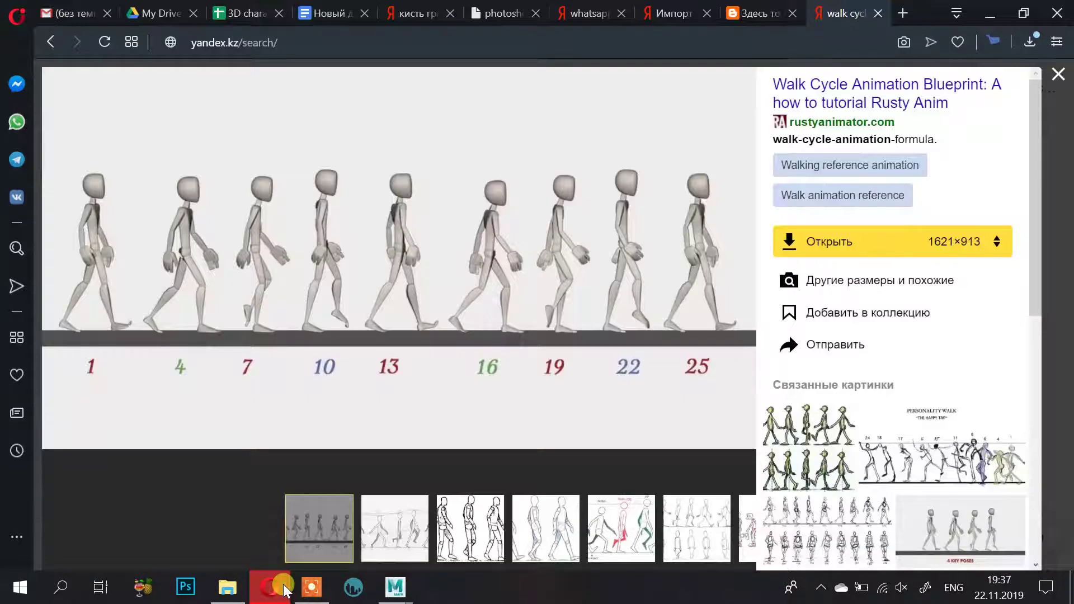
click(284, 588)
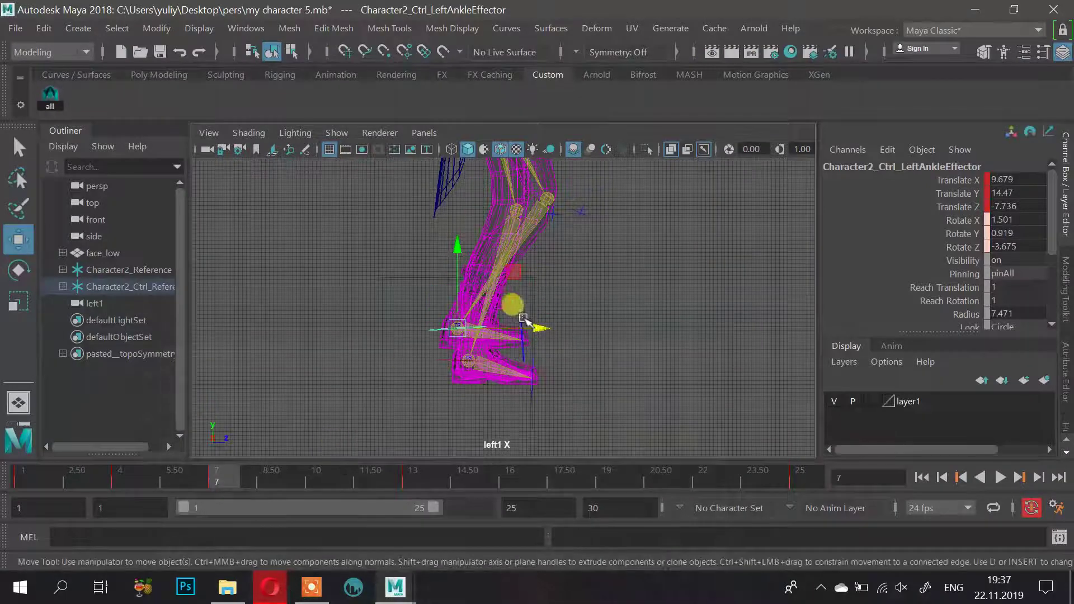
click(524, 322)
drag(521, 264, 513, 291)
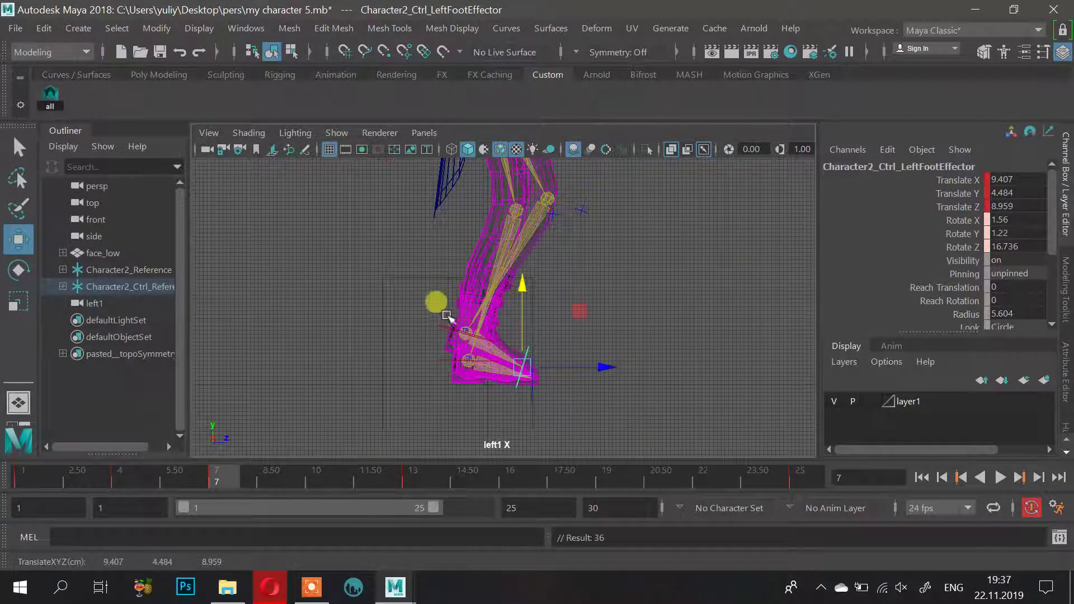
Raise the left ankle effector at frame 7 to about 16.5 in Translate Y
click(438, 329)
click(443, 326)
drag(463, 254, 459, 241)
Move the left foot effector at frame 7 back to about 4.4 in Translate Z
scroll(620, 350, up, 2)
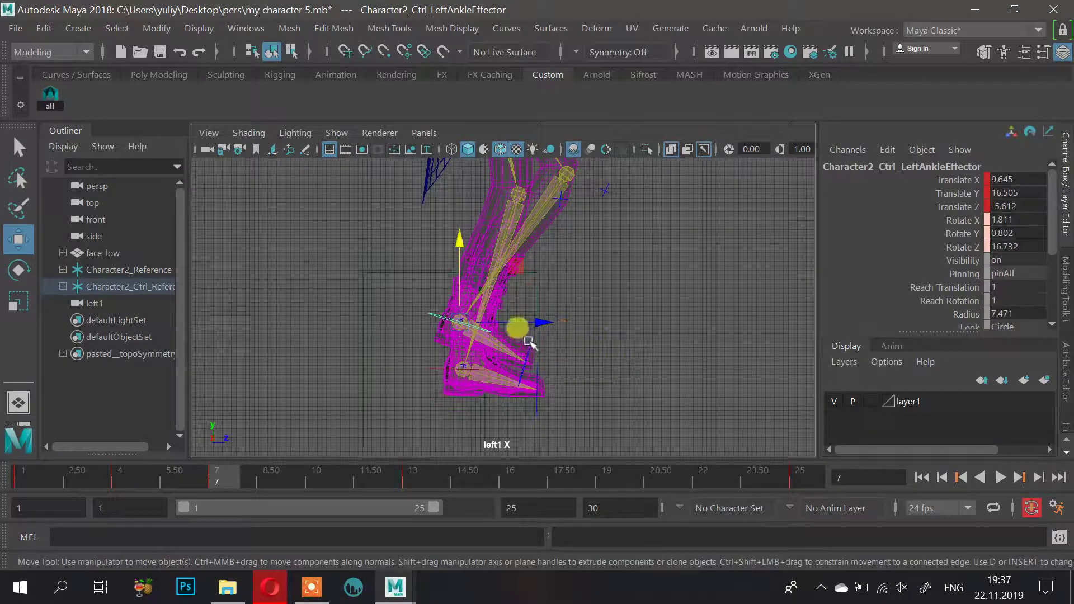
click(524, 337)
drag(576, 361, 572, 372)
Inspect the leg motion around frames 7 and 8 from both sides in the perspective view
alt+right_drag(633, 326, 600, 304)
alt+drag(600, 304, 347, 314)
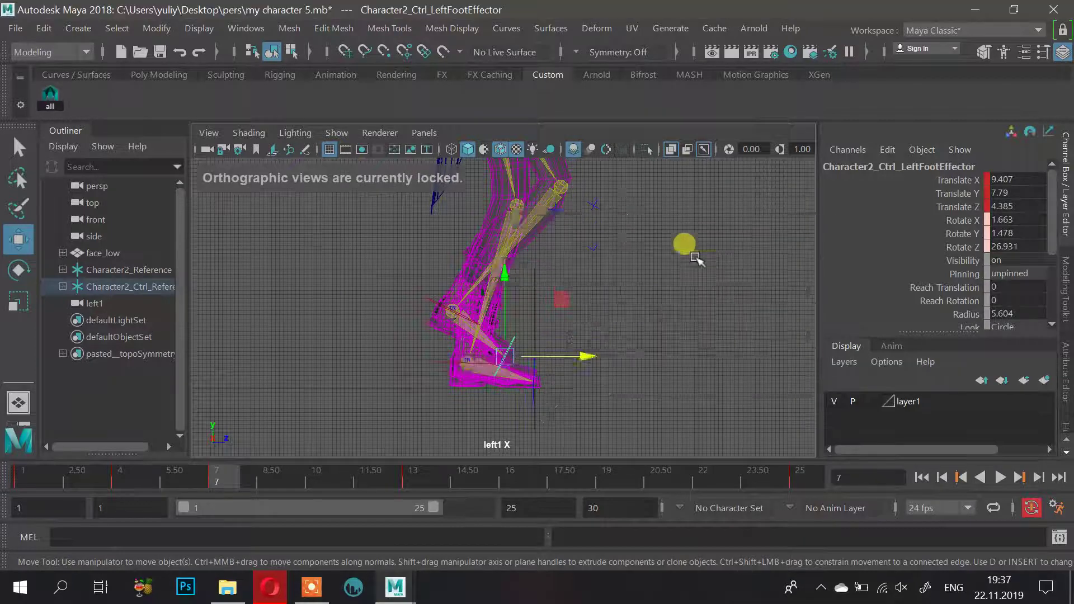
key(space)
key(space)
alt+drag(643, 283, 587, 287)
alt+right_drag(587, 287, 572, 356)
drag(207, 482, 249, 465)
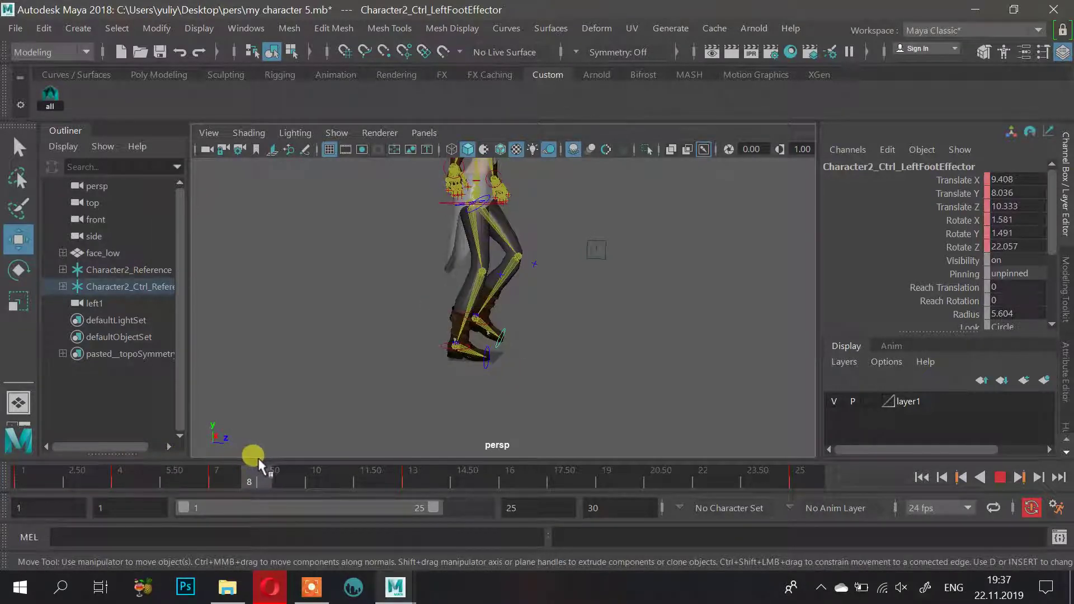
alt+drag(750, 284, 448, 254)
Return to frame 7 and lower the left foot effector to about 6.5 in Translate Y
click(968, 481)
scroll(448, 254, up, 5)
drag(521, 257, 521, 259)
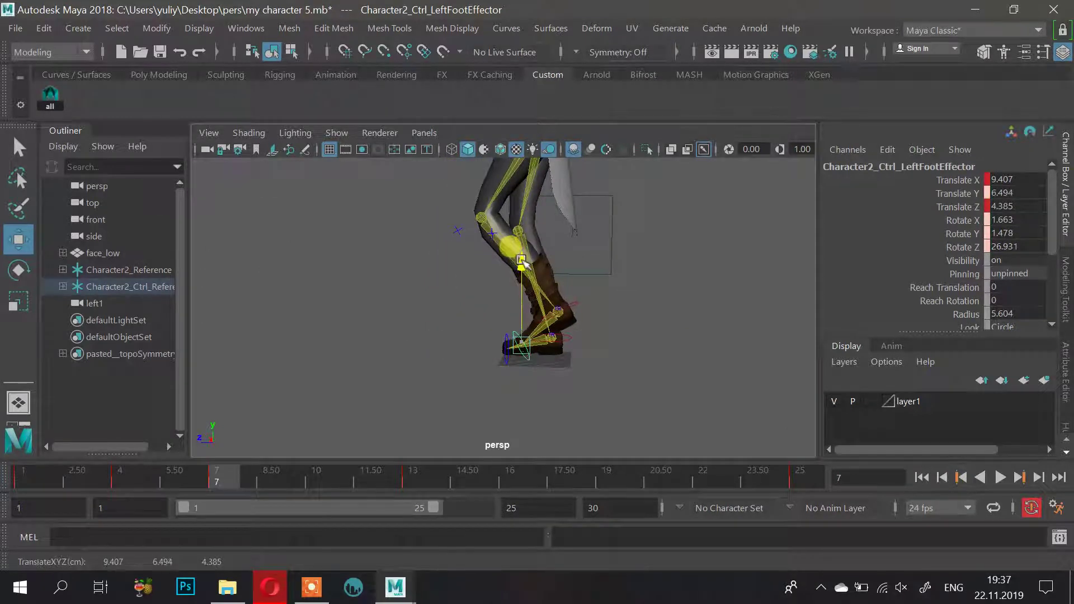
Go to frame 10 and compare the leg pose with pose 10 on the walk cycle reference sheet
alt+drag(451, 302, 691, 297)
drag(222, 474, 314, 480)
click(270, 589)
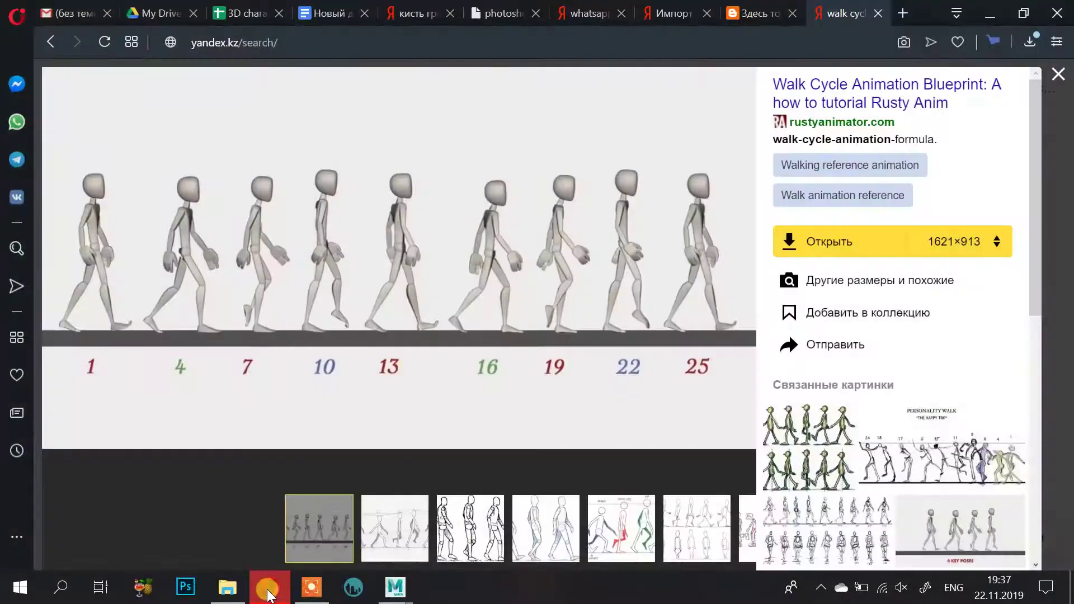
click(270, 594)
alt+drag(654, 307, 591, 301)
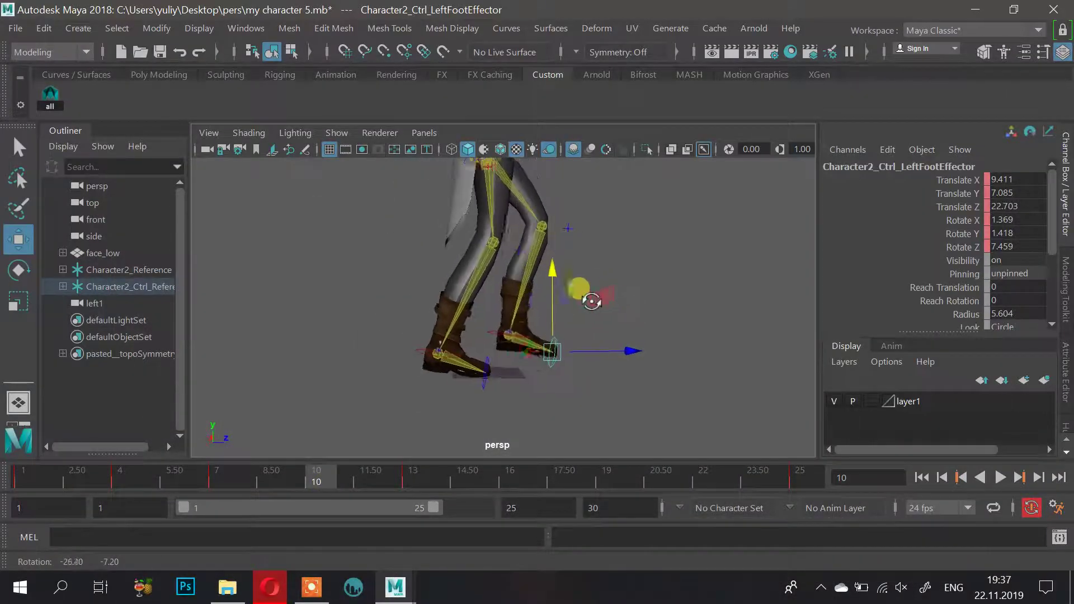
click(269, 588)
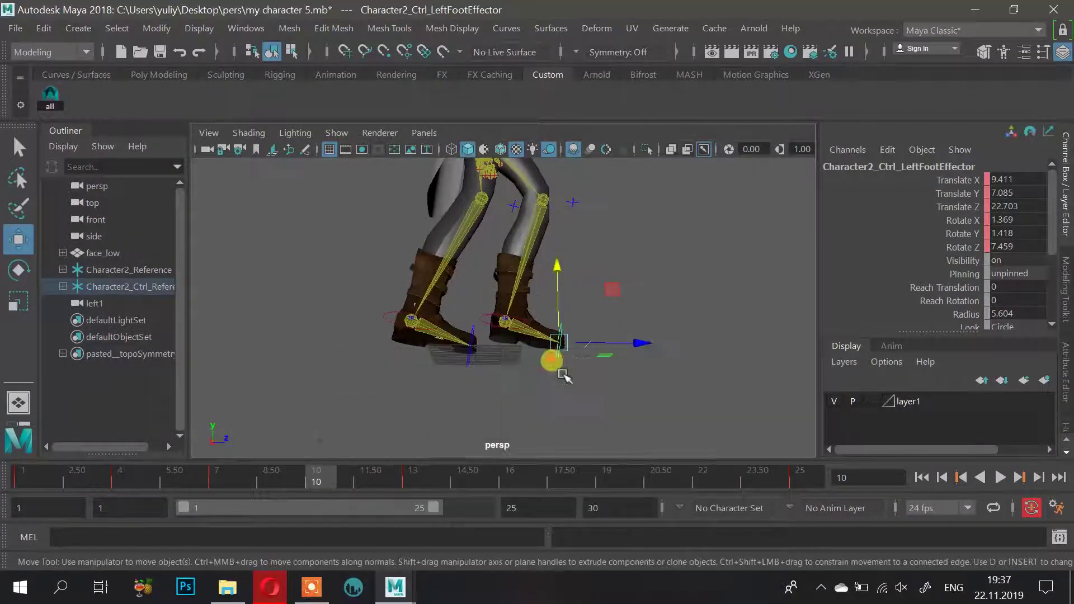
In the side view at frame 10, lower the right ankle effector to about 6.1 and raise the right foot effector to about 2.6 in Translate Y
key(space)
key(space)
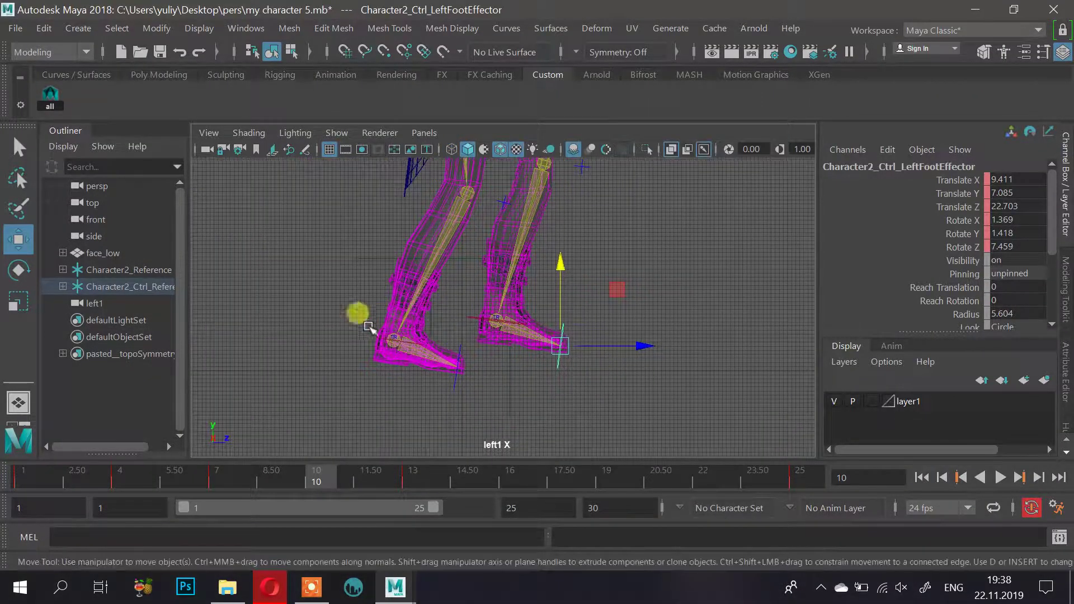
click(363, 348)
click(367, 338)
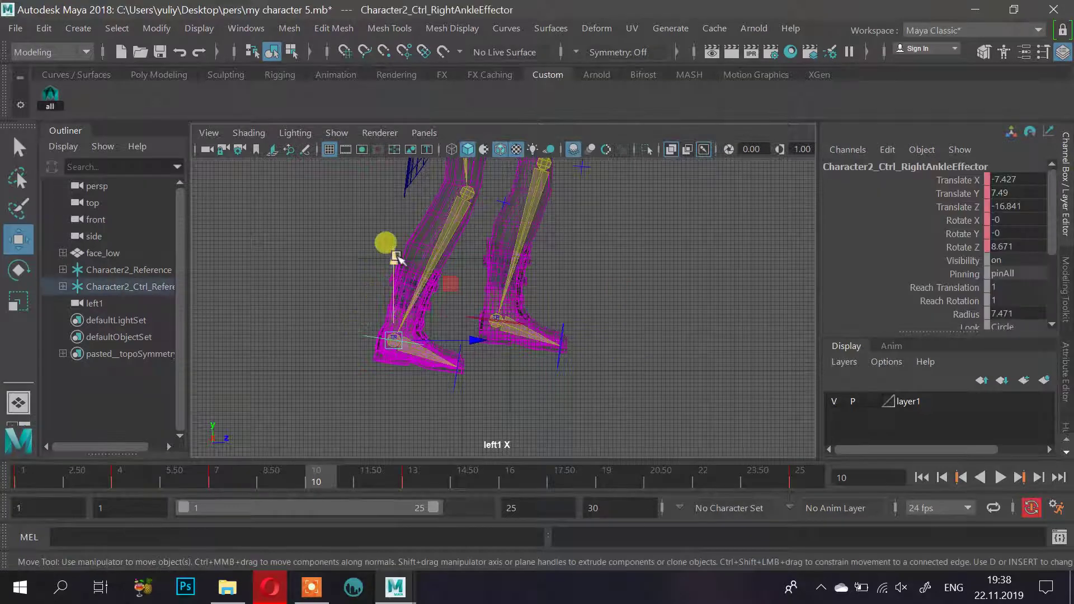
drag(398, 258, 398, 259)
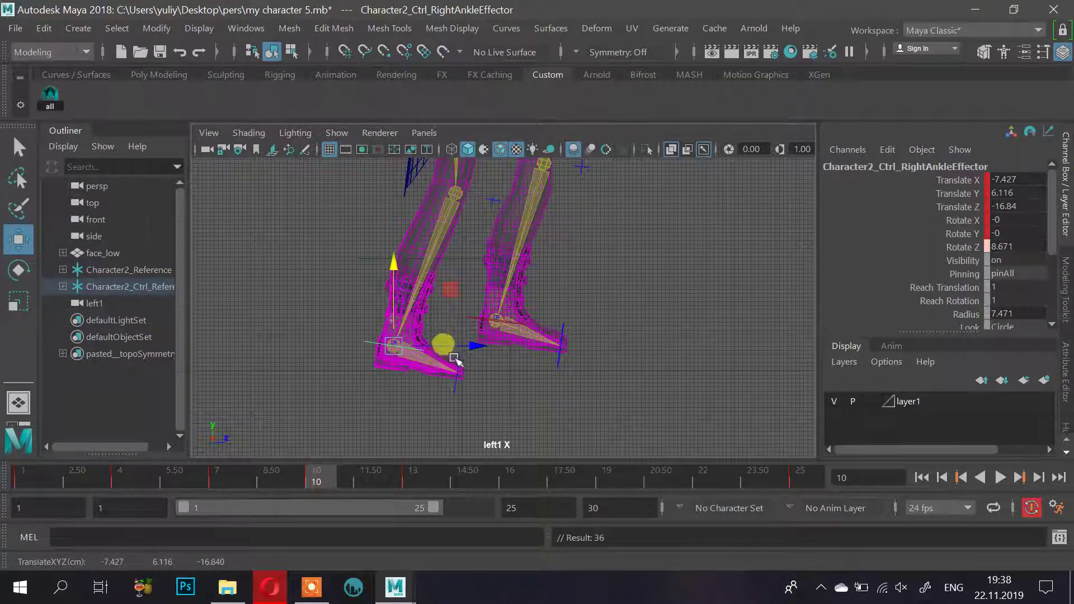
click(466, 360)
drag(462, 299, 462, 286)
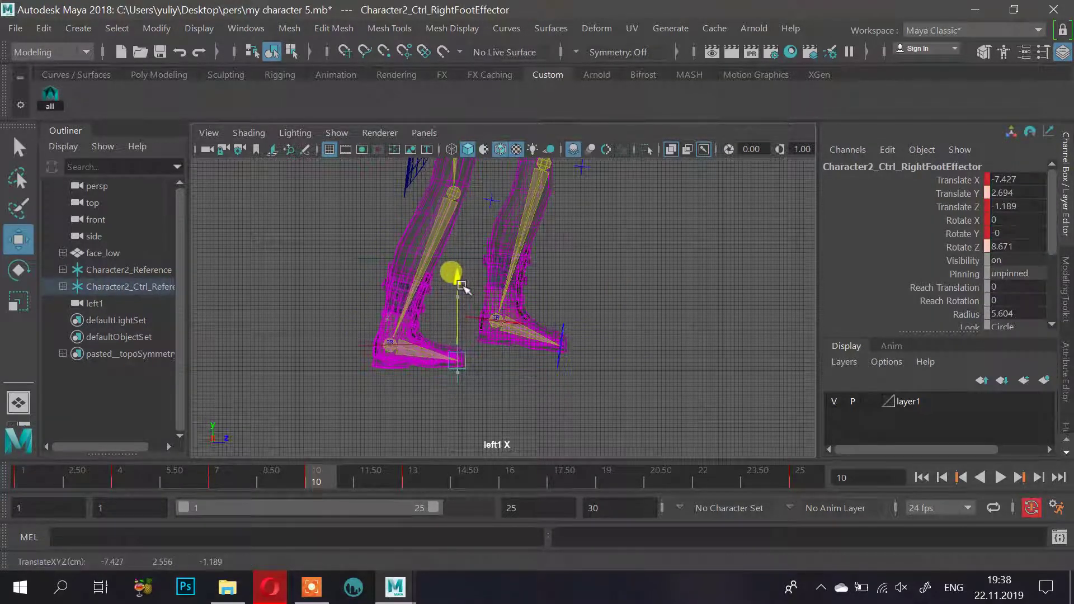
At frame 10, lower the right ankle and right foot effectors together until the ankle is at about 6.0 in Translate Y
scroll(391, 361, up, 3)
alt+middle_drag(421, 425, 466, 365)
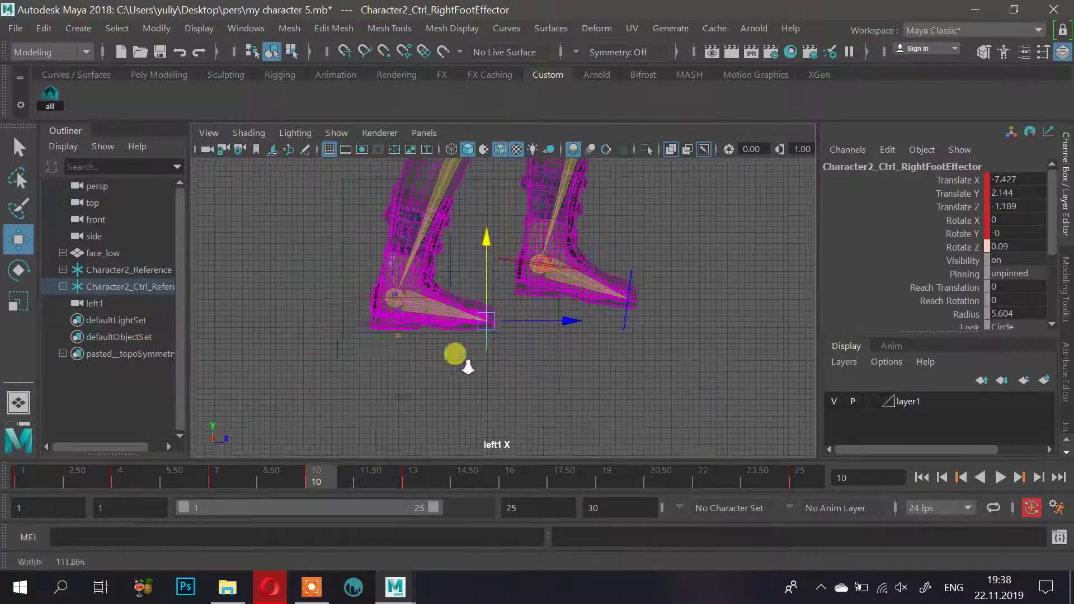
scroll(461, 361, up, 2)
shift+click(330, 294)
click(373, 214)
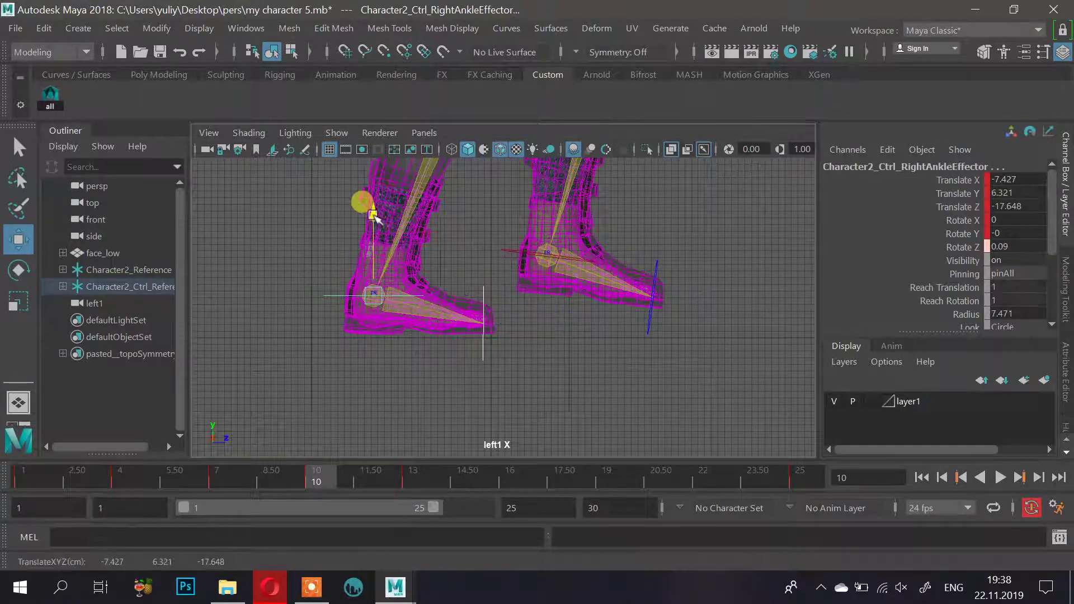
drag(373, 215, 374, 220)
alt+right_drag(790, 298, 609, 307)
alt+middle_drag(609, 308, 602, 411)
alt+right_drag(602, 411, 628, 271)
alt+middle_drag(629, 272, 593, 340)
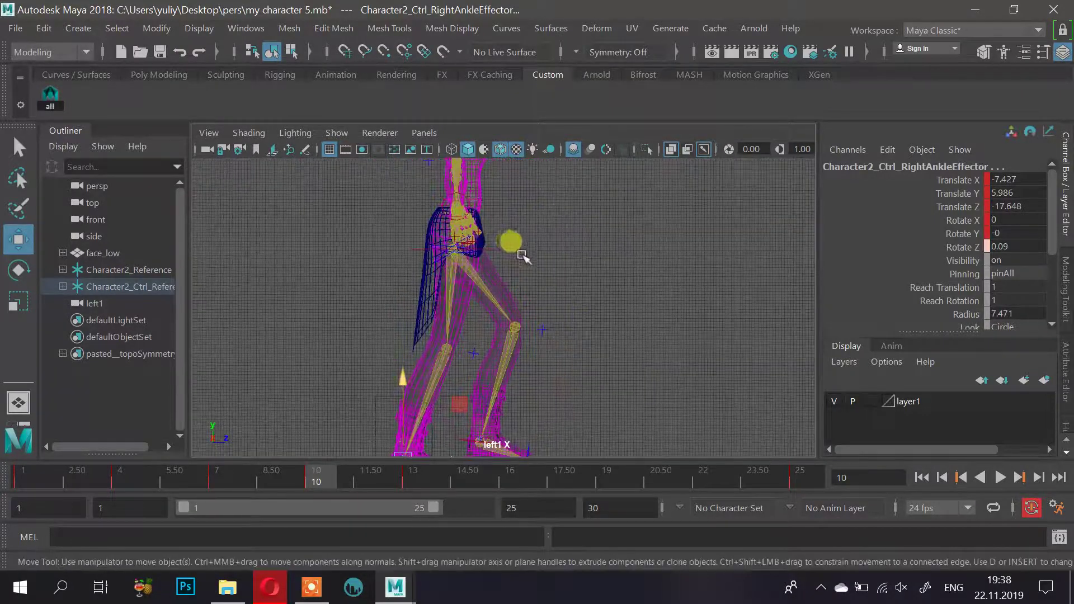
Raise the hips effector to about 78.1 in Translate Y at frame 10 and compare the pose with the walk cycle reference sheet
click(493, 248)
alt+middle_drag(505, 253, 510, 290)
drag(456, 211, 456, 209)
alt+right_drag(486, 348, 481, 330)
alt+middle_drag(479, 350, 498, 291)
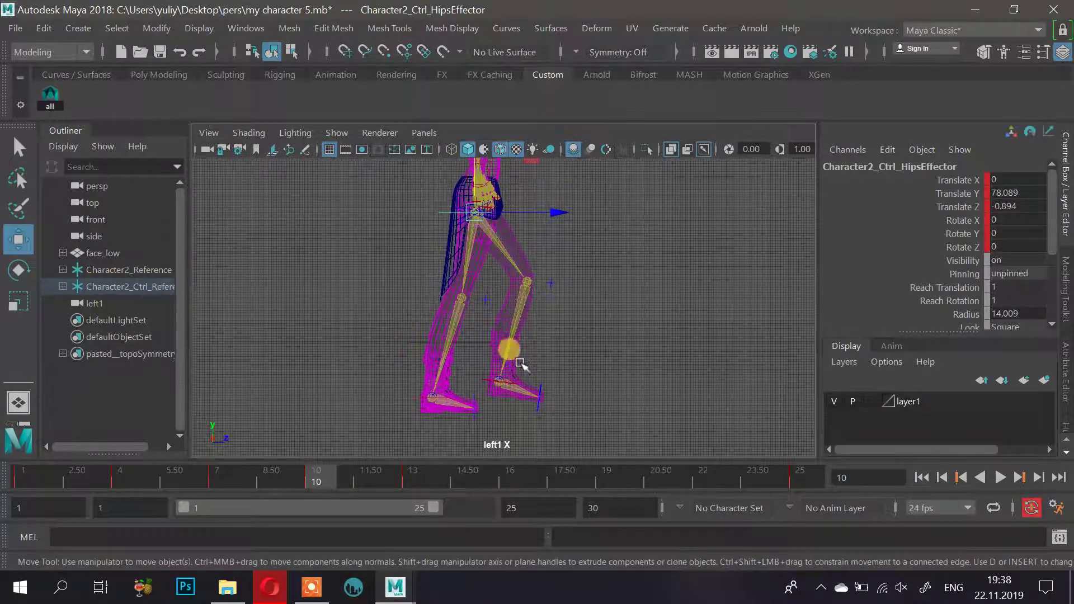
click(266, 594)
click(267, 592)
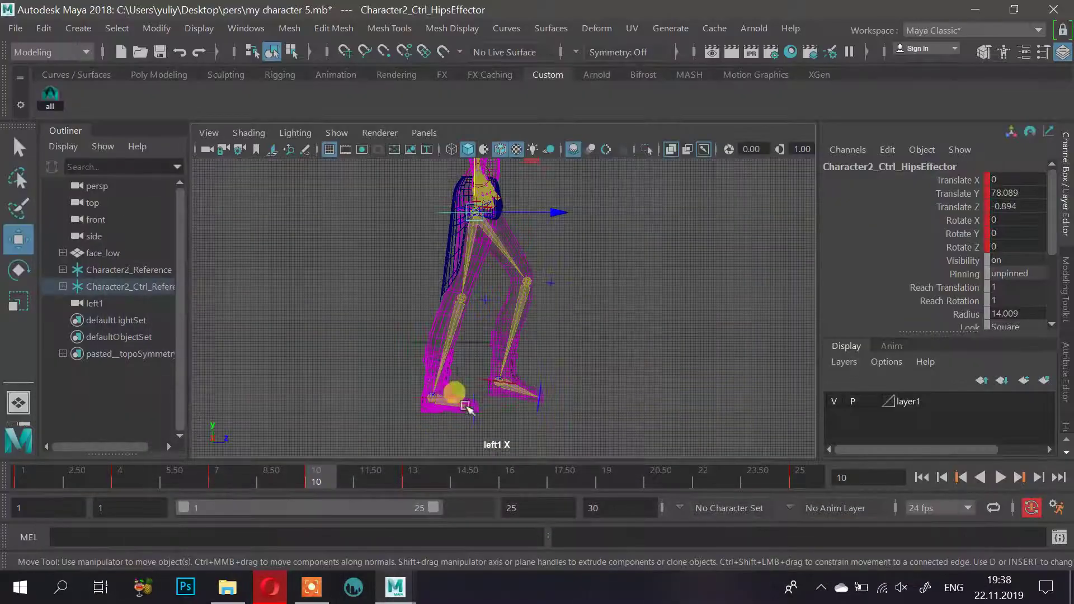
Move the left ankle effector forward to about 13.2 in Translate Z at frame 10 and check it against the reference sheet
click(494, 386)
drag(559, 381, 577, 382)
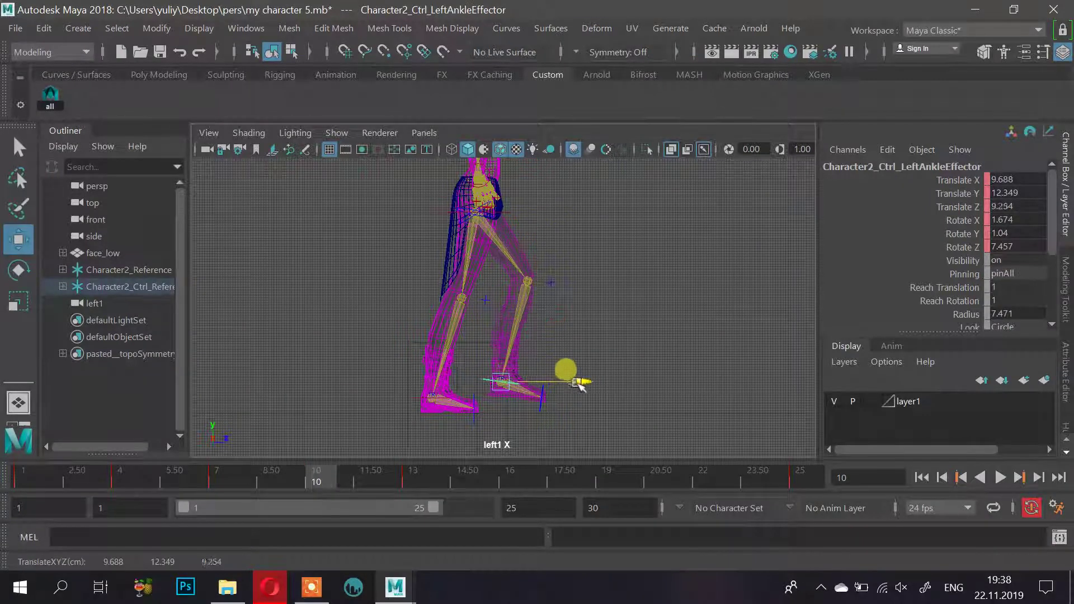
click(268, 592)
click(269, 597)
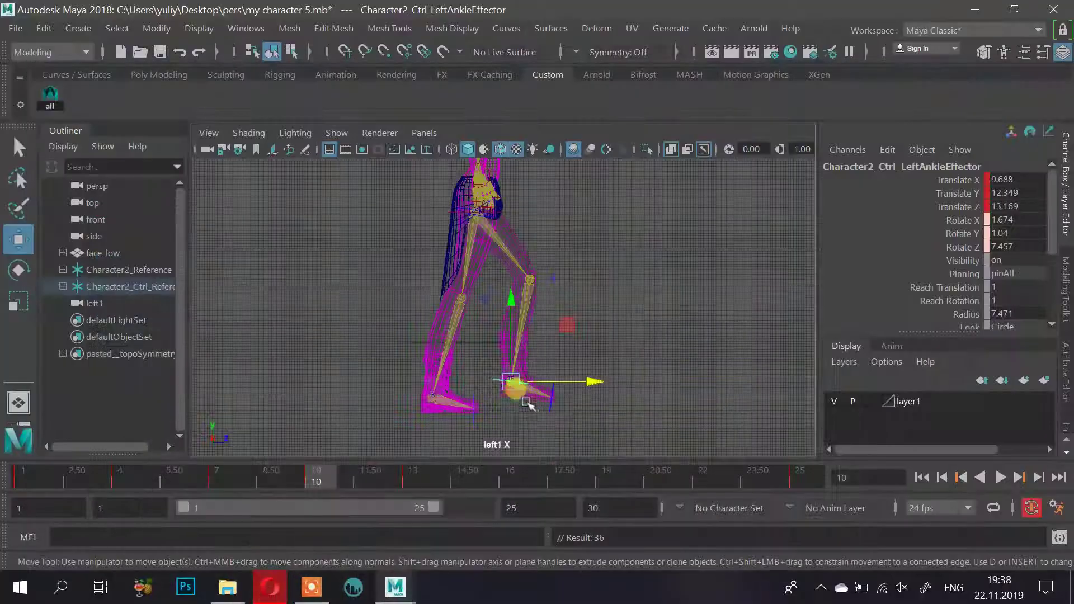
Play and scrub the walk cycle in the side and perspective views to examine the leg motion
drag(347, 480, 23, 534)
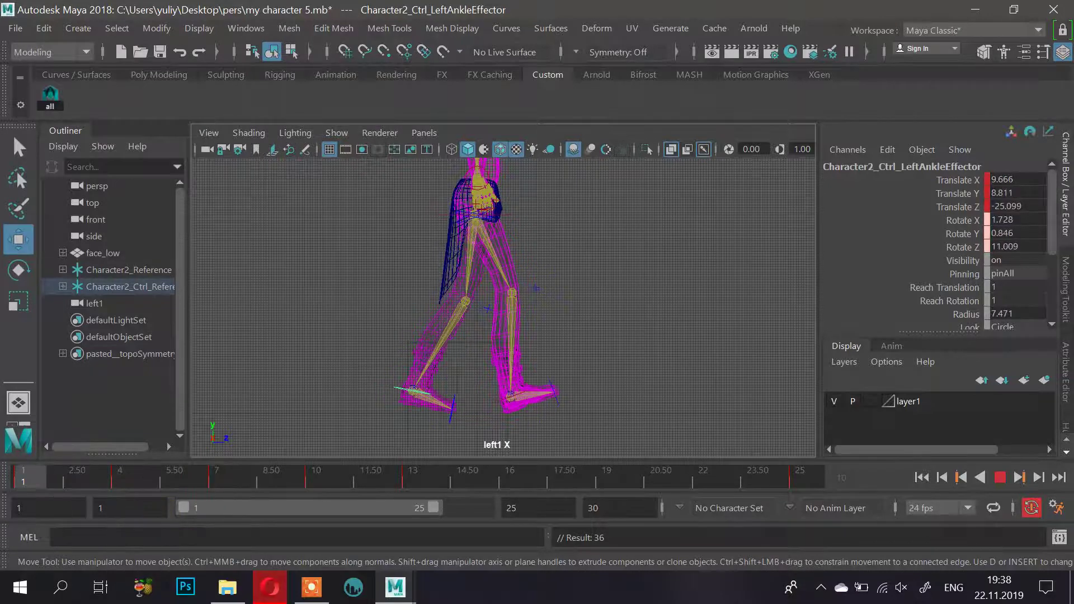
click(373, 304)
key(space)
key(space)
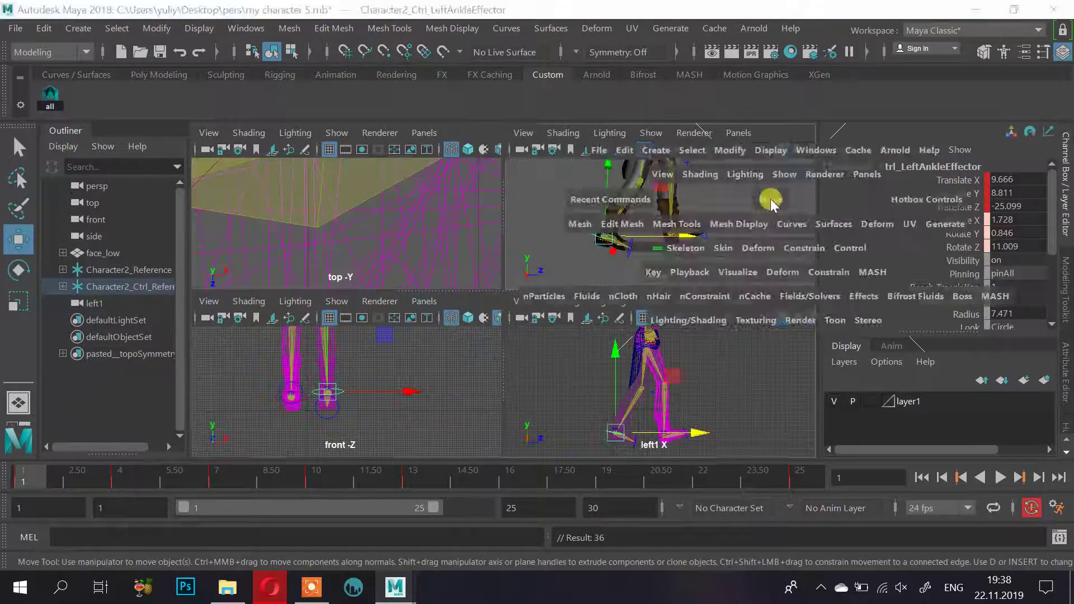
alt+drag(629, 268, 566, 319)
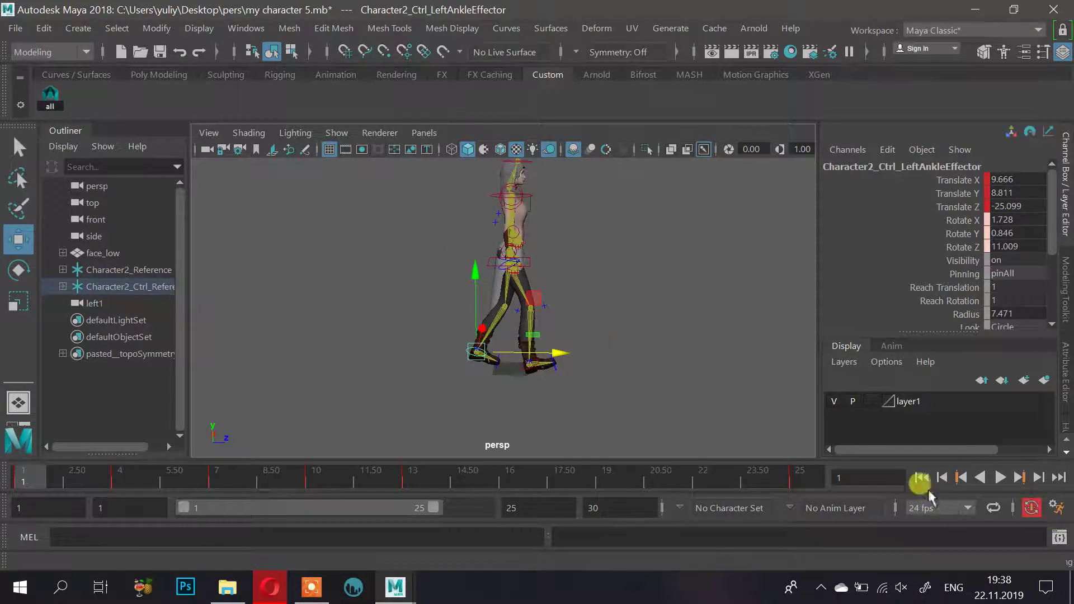
click(999, 477)
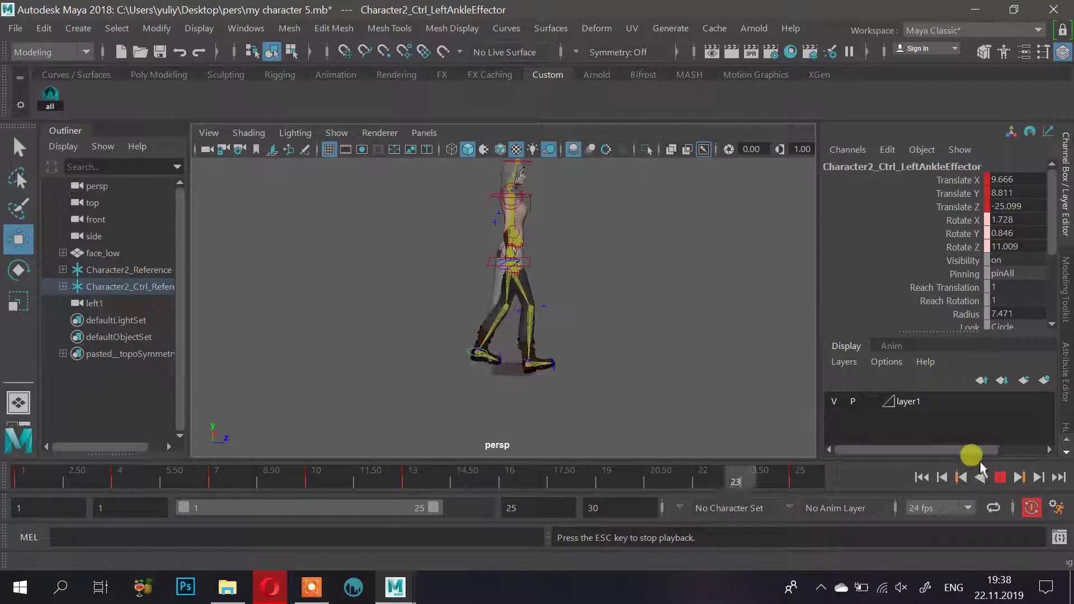
alt+drag(693, 304, 669, 288)
alt+right_drag(611, 359, 669, 394)
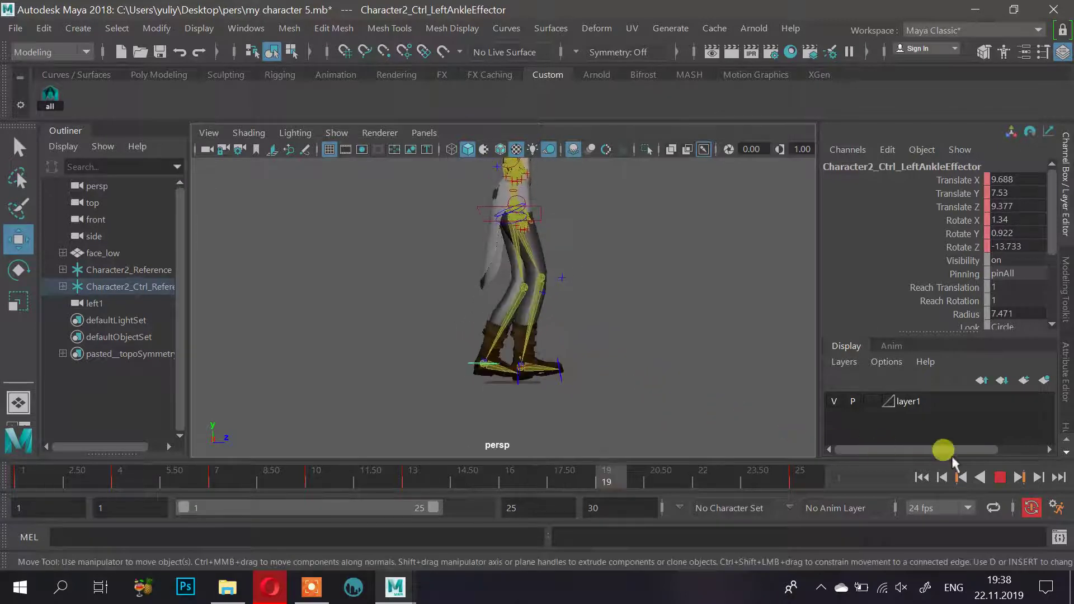
click(1000, 476)
drag(564, 470, 119, 475)
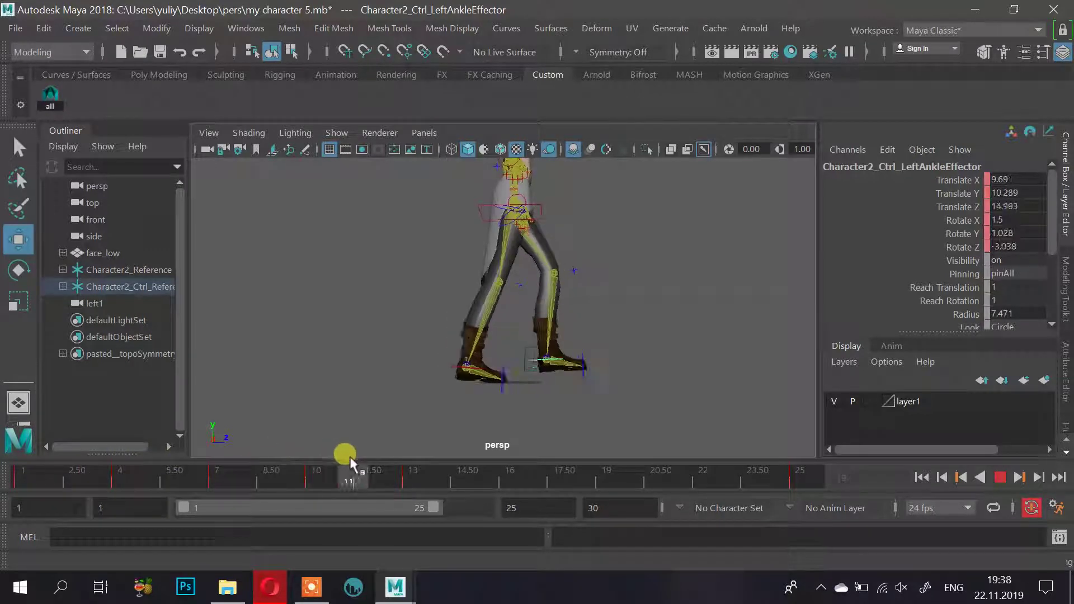
Go to frame 16 and compare the leg pose with pose 16 on the walk cycle reference sheet
drag(350, 459, 509, 478)
click(273, 592)
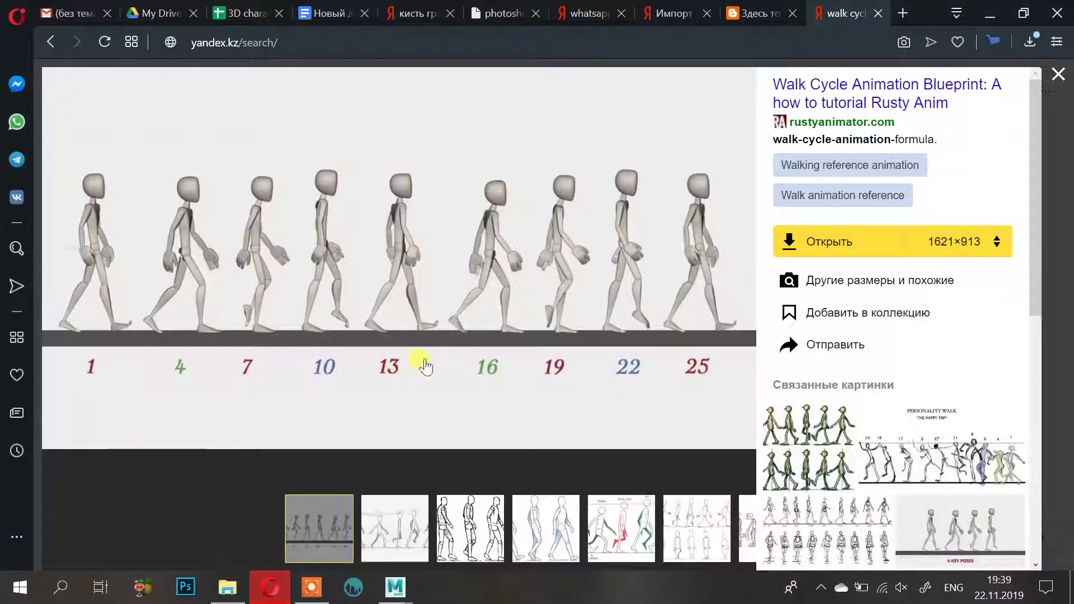
click(990, 14)
At frame 16, key the left ankle effector at about 9.5 in Translate Z and move the right ankle effector back to about -29.2
scroll(575, 394, up, 1)
alt+middle_drag(575, 393, 576, 337)
scroll(576, 337, up, 2)
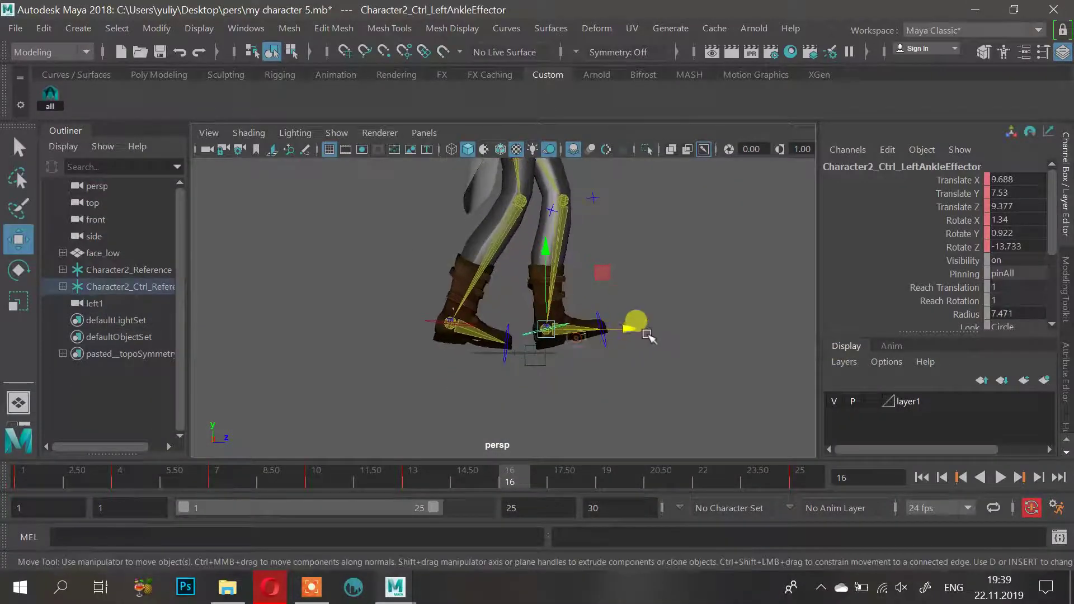
click(633, 330)
key(s)
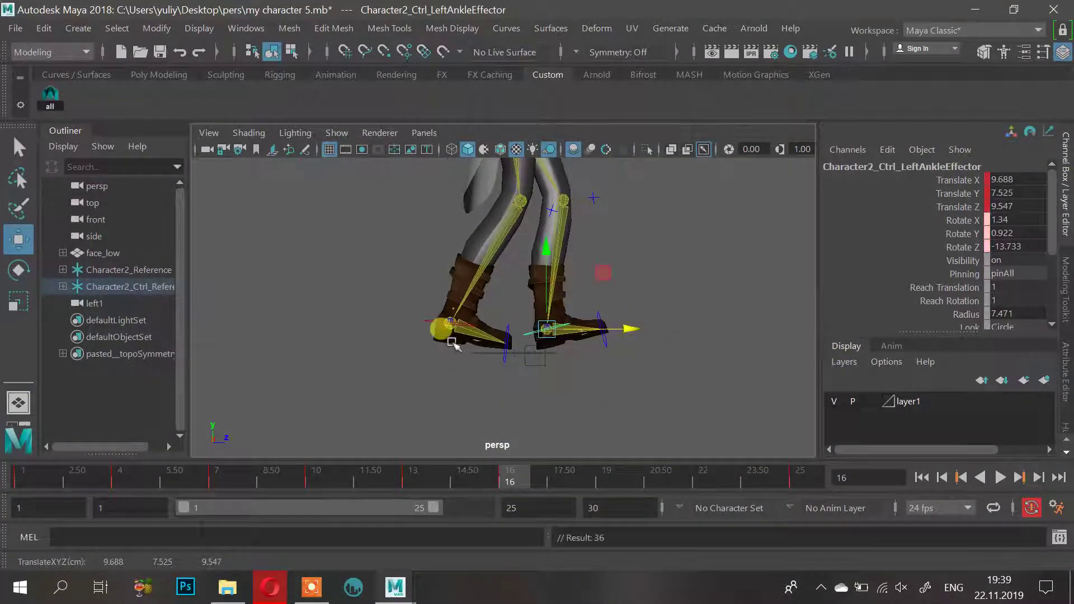
click(450, 324)
drag(517, 323, 483, 323)
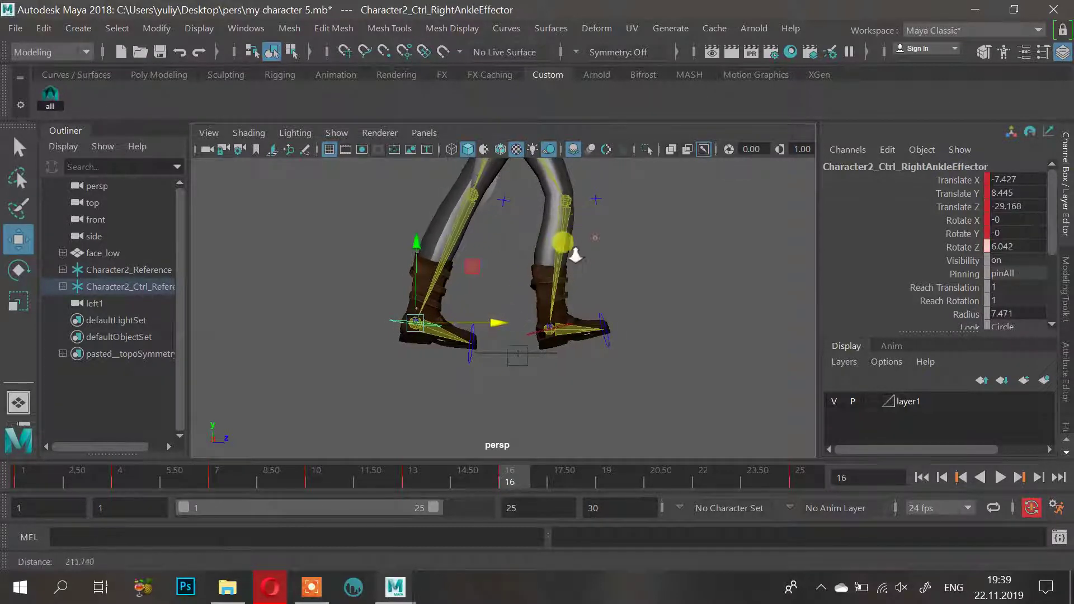
alt+middle_drag(574, 254, 572, 282)
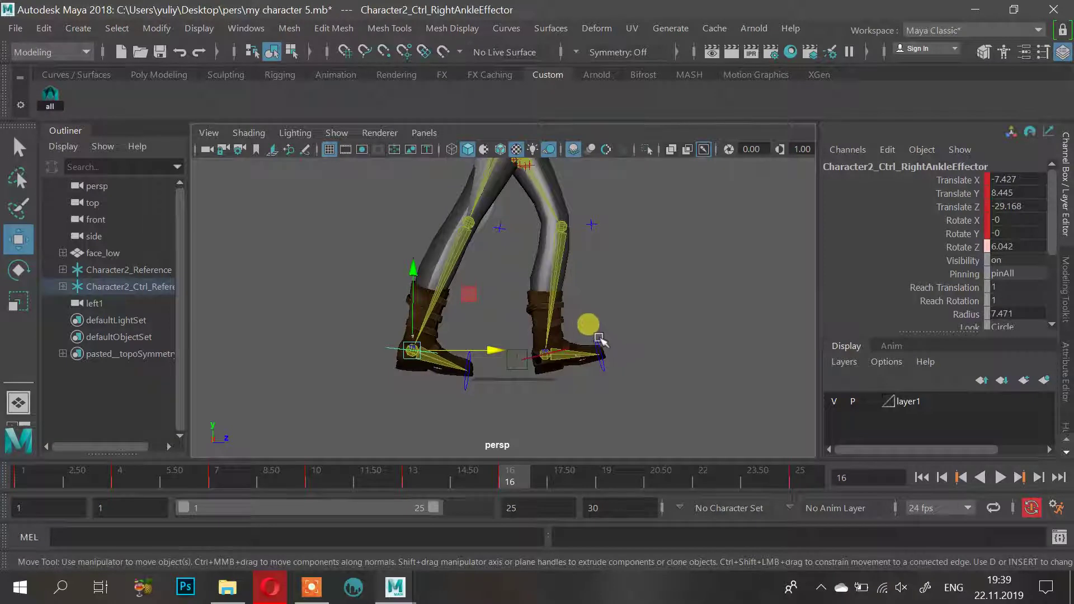
Adjust the left foot effector to about 5.1 in Translate Y at frame 16, undoing a trial move of the ankle and foot together
click(599, 339)
drag(600, 272, 602, 287)
alt+right_drag(565, 309, 623, 386)
alt+middle_drag(624, 386, 560, 320)
shift+click(485, 334)
drag(523, 252, 526, 262)
key(ctrl+z)
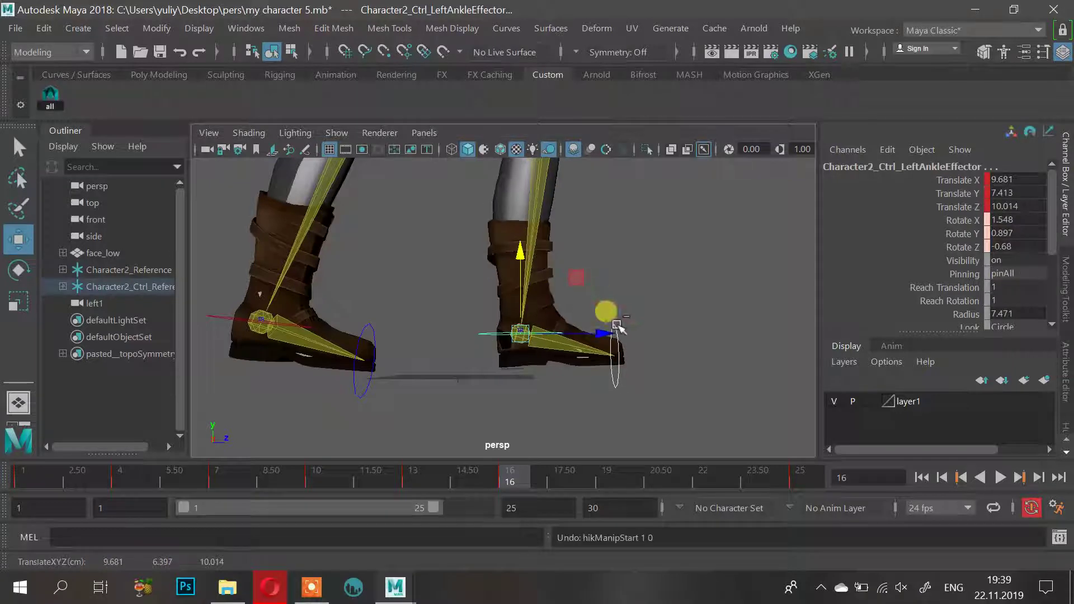
key(ctrl+z)
drag(612, 278, 606, 261)
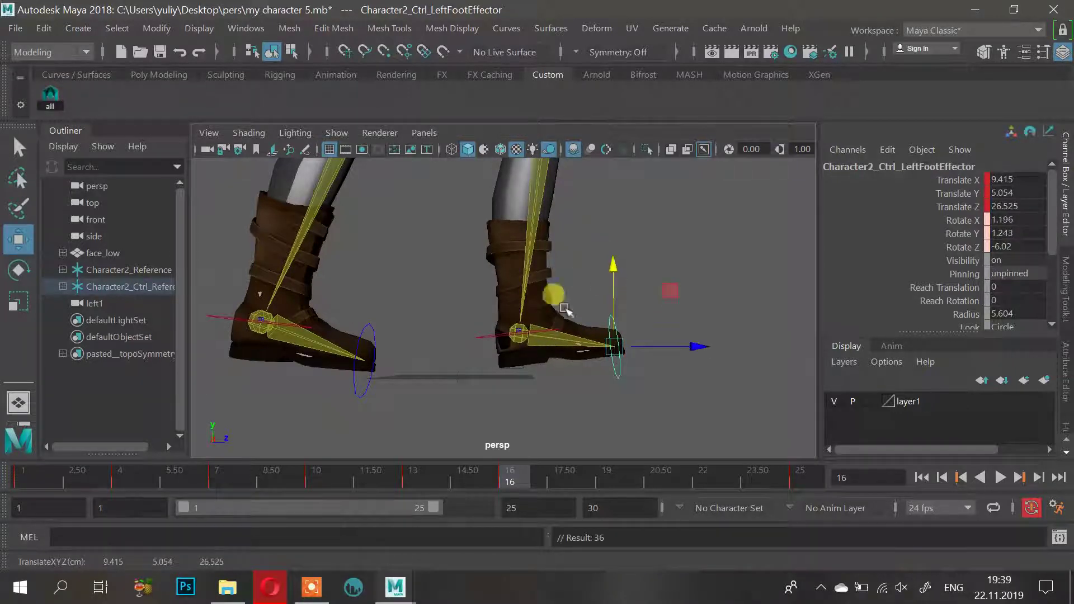
alt+right_drag(650, 284, 567, 321)
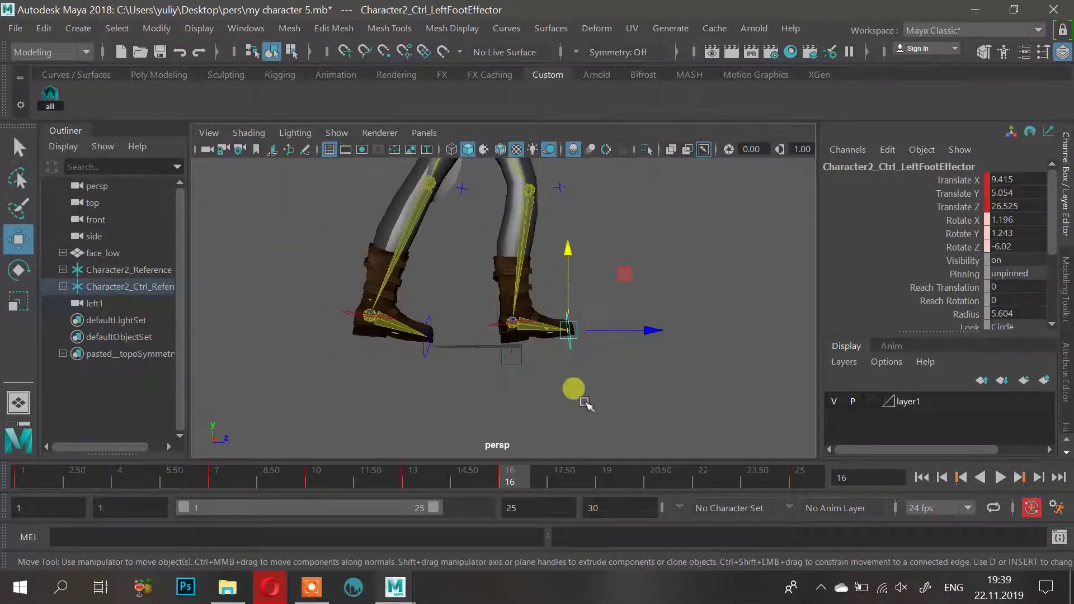
Switch to the side view and lower the hips effector to about 75.4 in Translate Y at frame 16
key(space)
key(space)
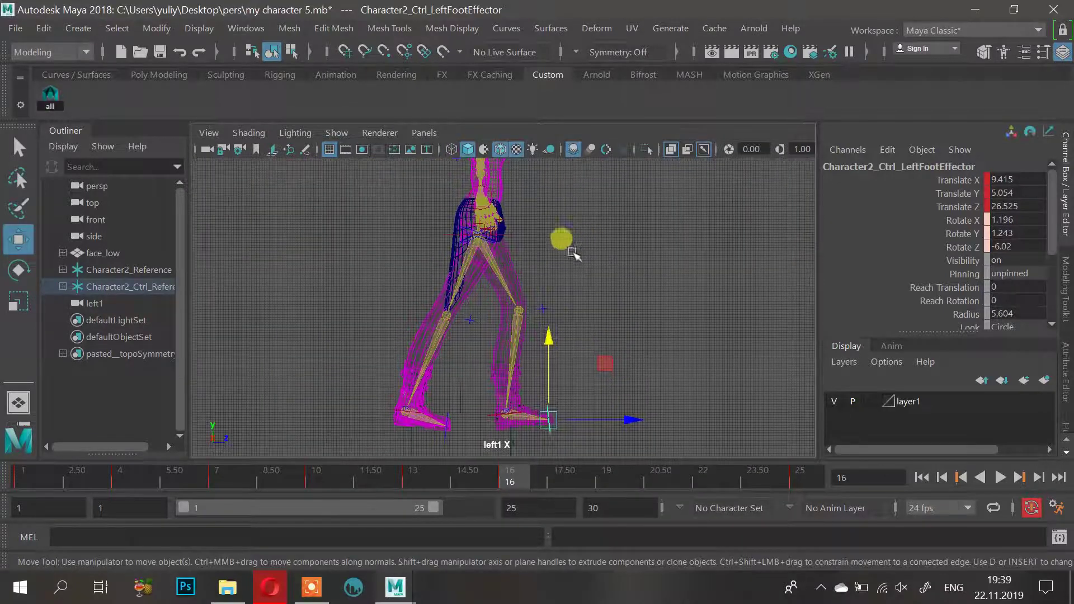
click(512, 237)
drag(476, 169, 476, 175)
alt+middle_drag(534, 331, 585, 242)
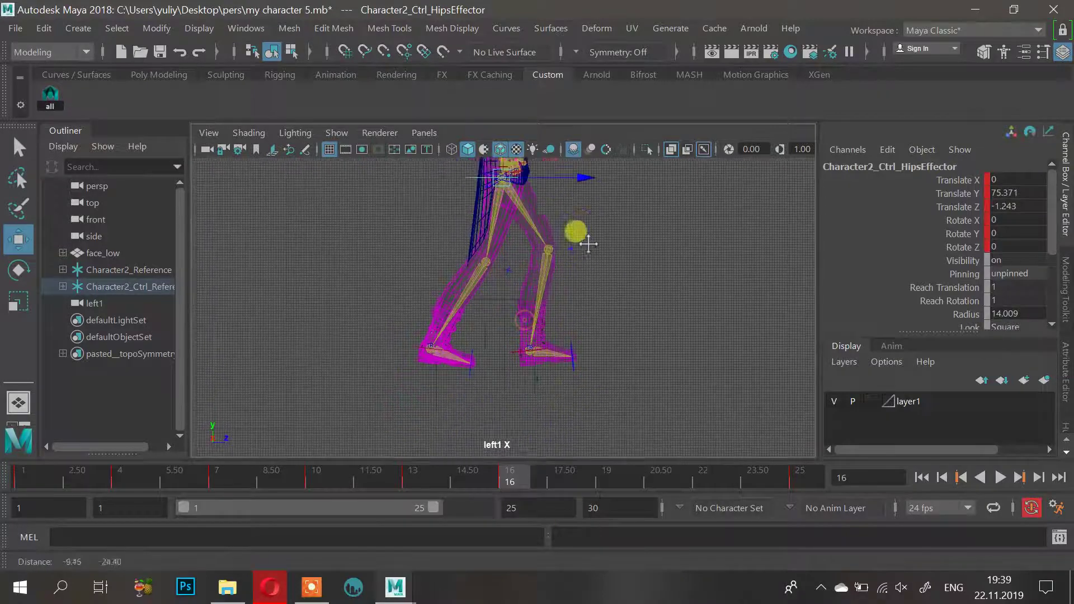
Lower the left ankle effector to about 7.0 in Translate Y at frame 16
alt+right_drag(581, 265, 536, 369)
drag(515, 349, 544, 270)
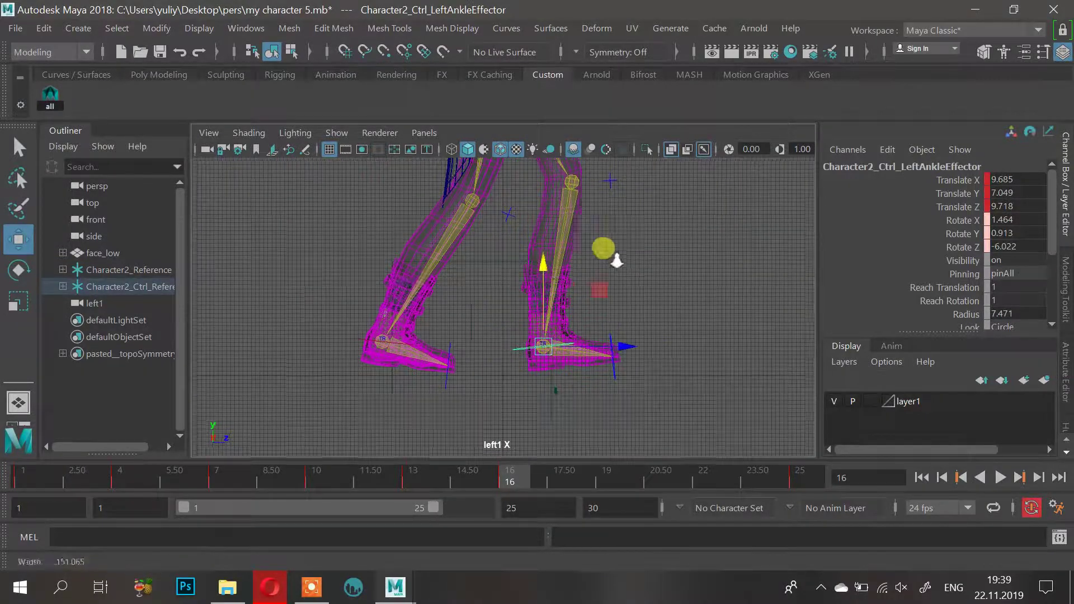
alt+right_drag(614, 259, 544, 261)
alt+middle_drag(544, 261, 518, 332)
Lower the hips effector further to about 74.1 in Translate Y and key it at frame 16
click(516, 202)
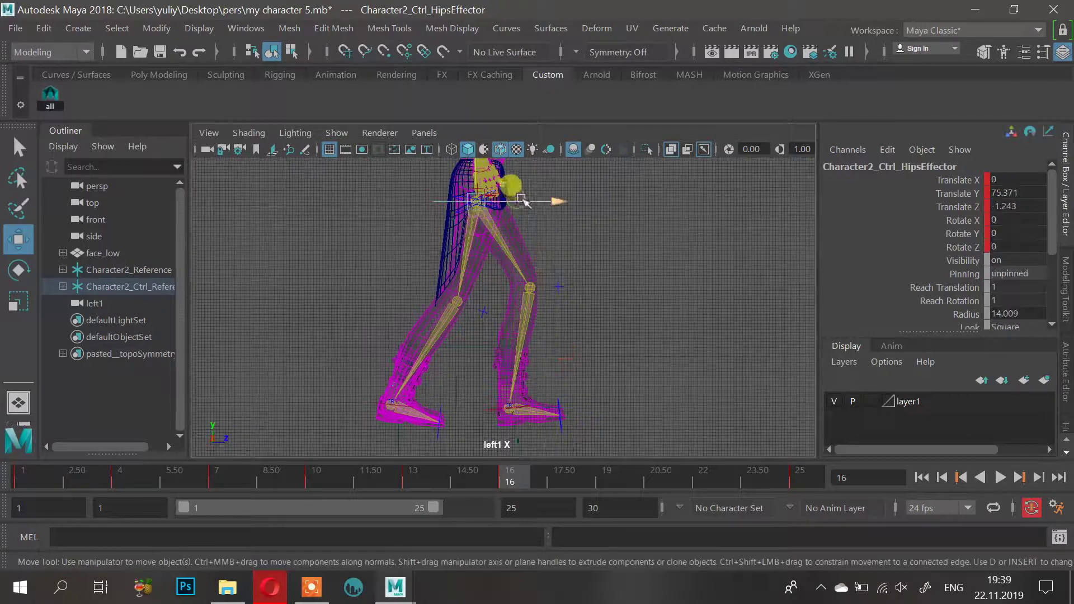
drag(476, 176, 476, 181)
key(s)
Lower the left foot effector to about 2.7 in Translate Y, lower ankle and foot together to ankle height 6.0, and check the reference sheet
alt+right_drag(557, 359, 691, 365)
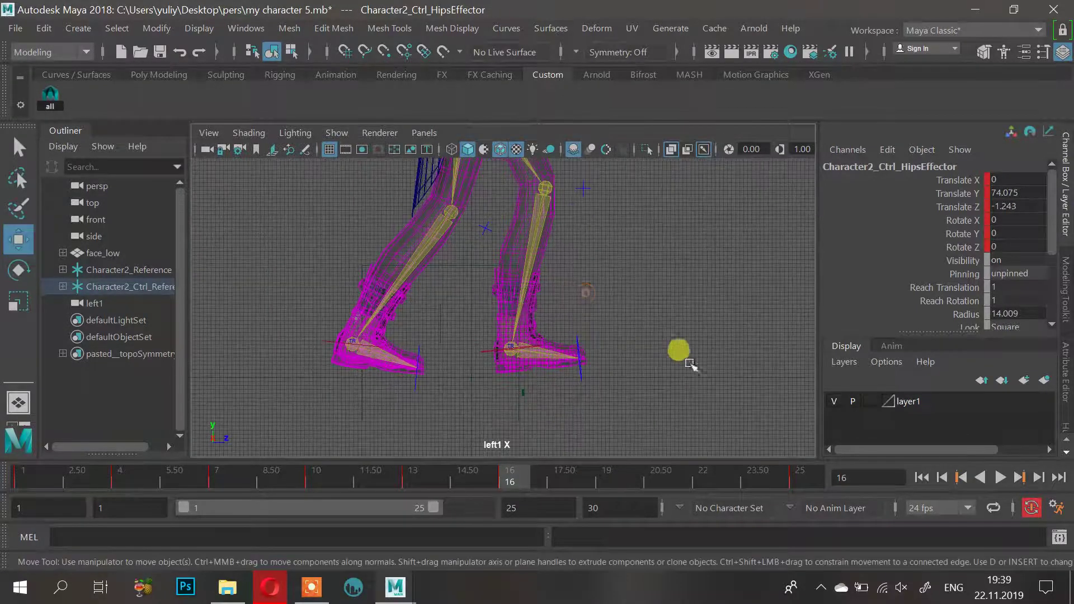
click(582, 324)
drag(582, 289, 582, 298)
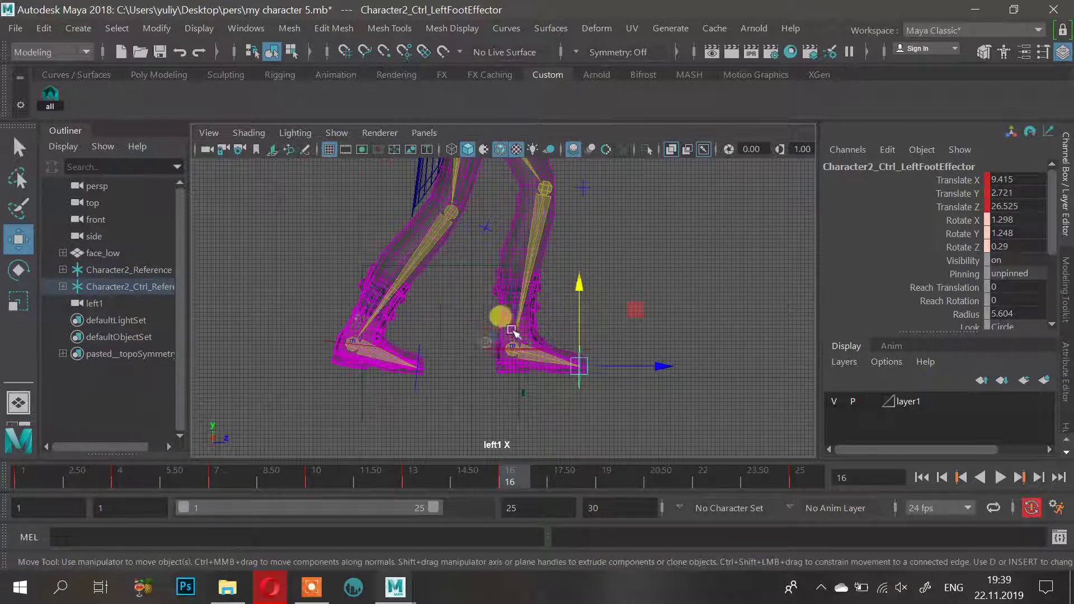
drag(486, 354, 503, 286)
click(271, 588)
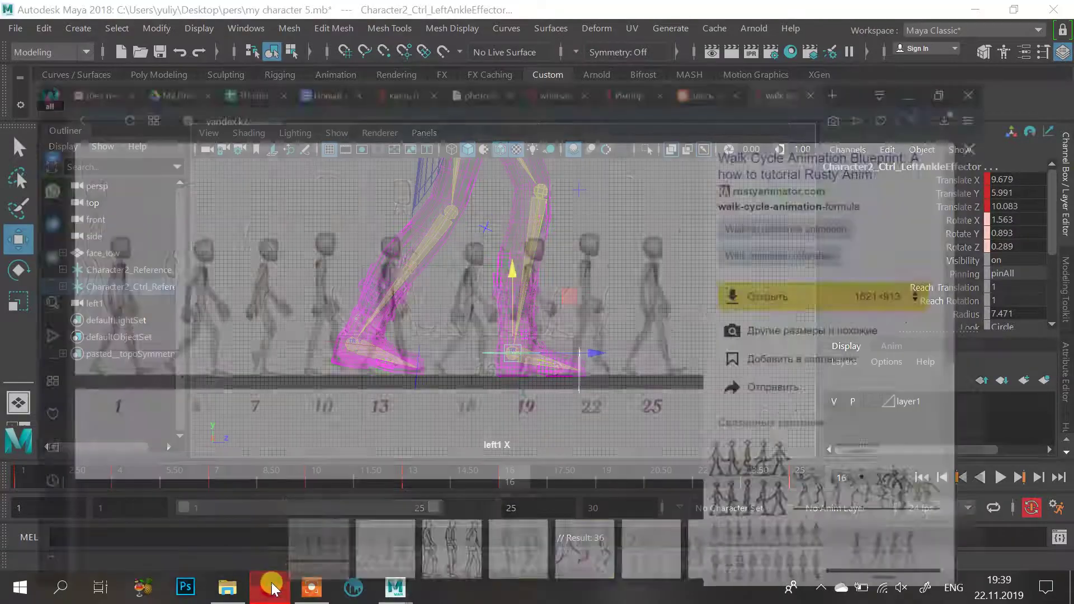
click(271, 584)
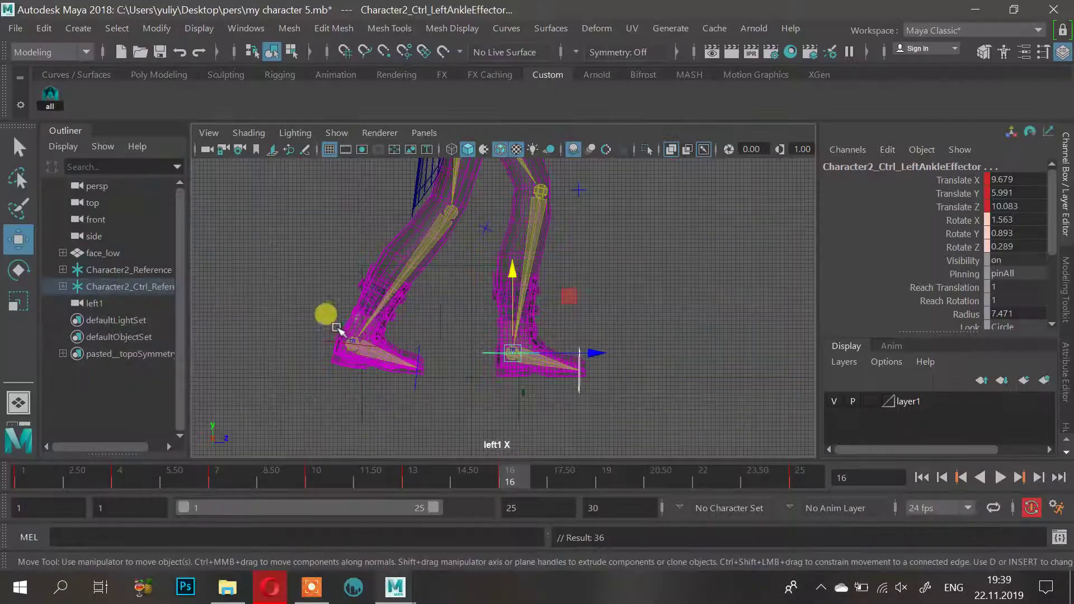
Move the right ankle effector back to about -32.9 in Translate Z and set its height to about 9.4 in Translate Y
click(319, 340)
scroll(446, 334, down, 1)
alt+middle_drag(447, 334, 498, 355)
drag(497, 361, 483, 361)
drag(403, 279, 403, 281)
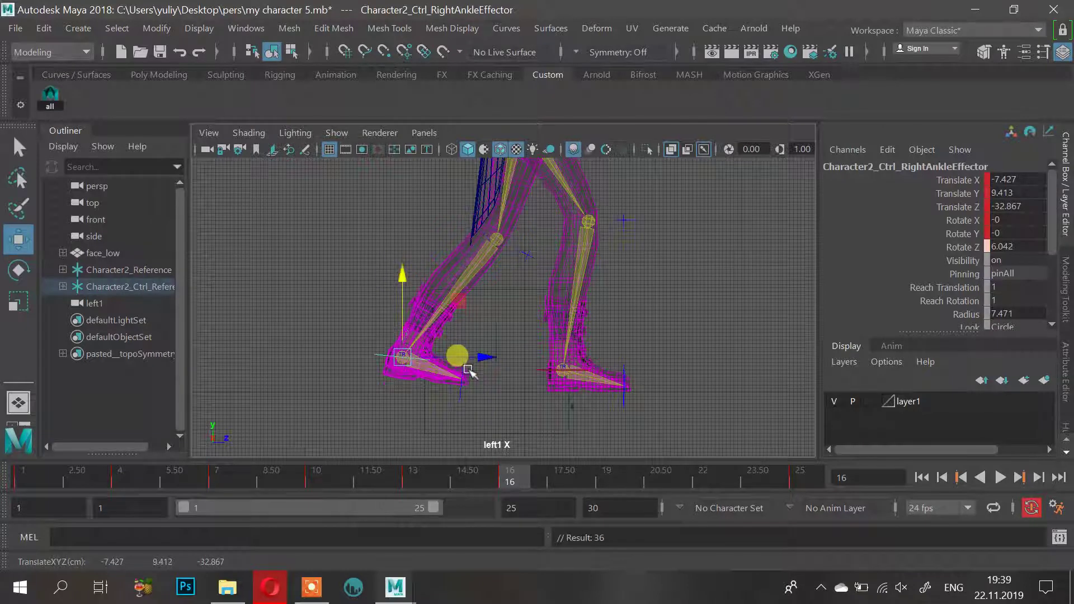
Adjust the right foot effector to about 1.5 in Translate Y and compare the pose with the walk cycle reference sheet
click(464, 376)
drag(470, 338, 460, 314)
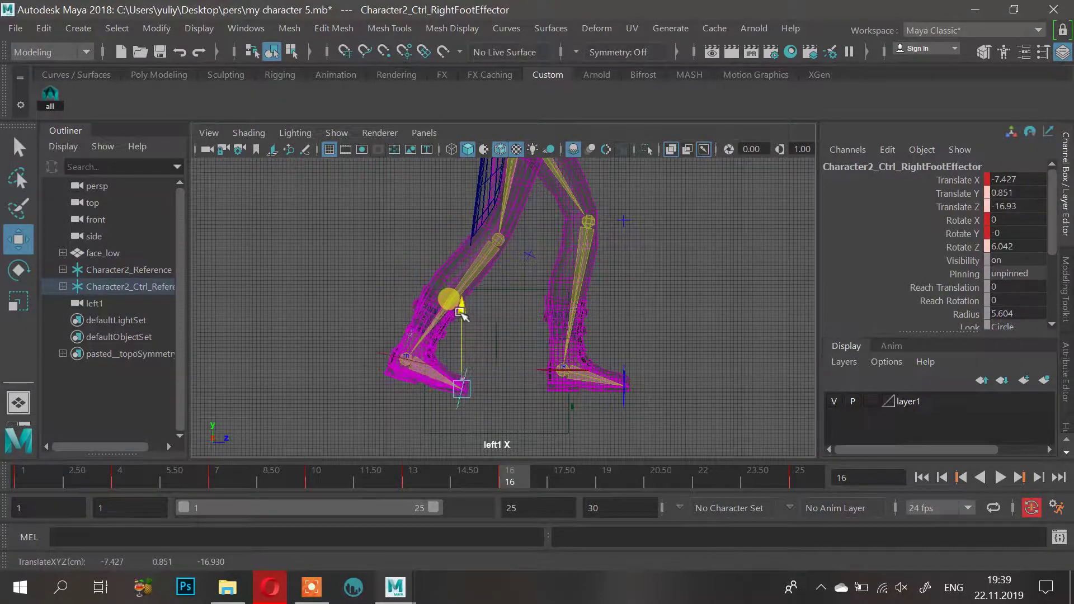
click(287, 592)
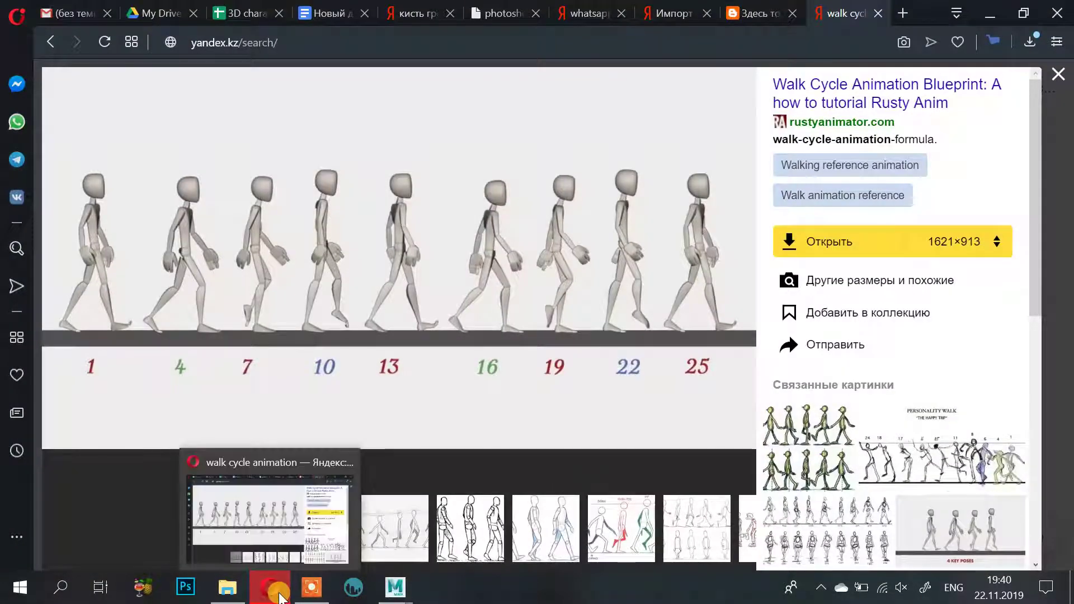
click(278, 595)
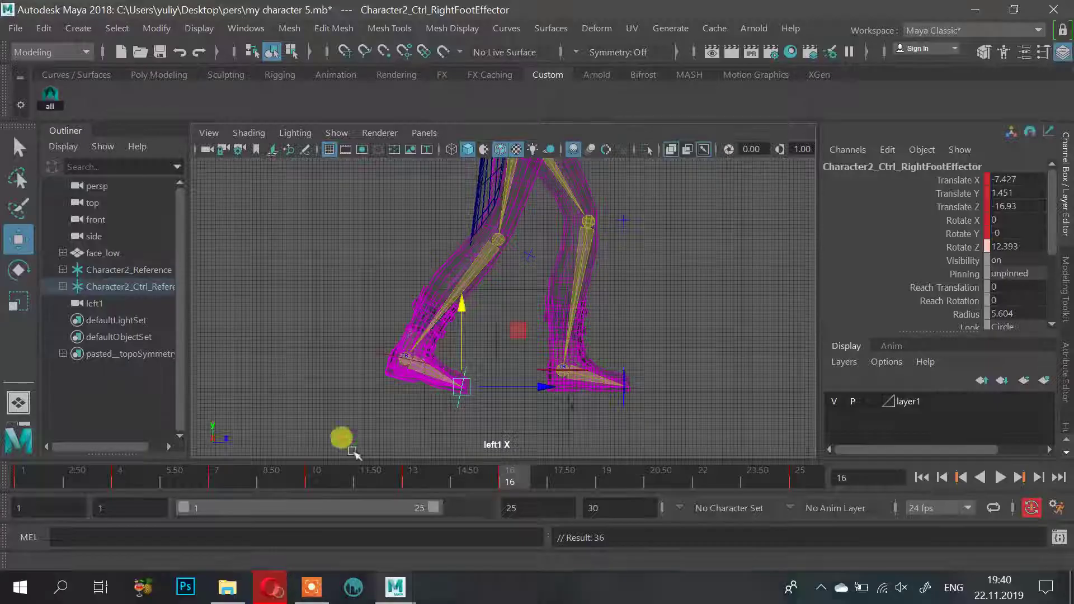
Raise the right ankle effector to about 10.2 in Translate Y and shift it forward to about -32.1 in Translate Z
click(383, 351)
drag(401, 275, 403, 275)
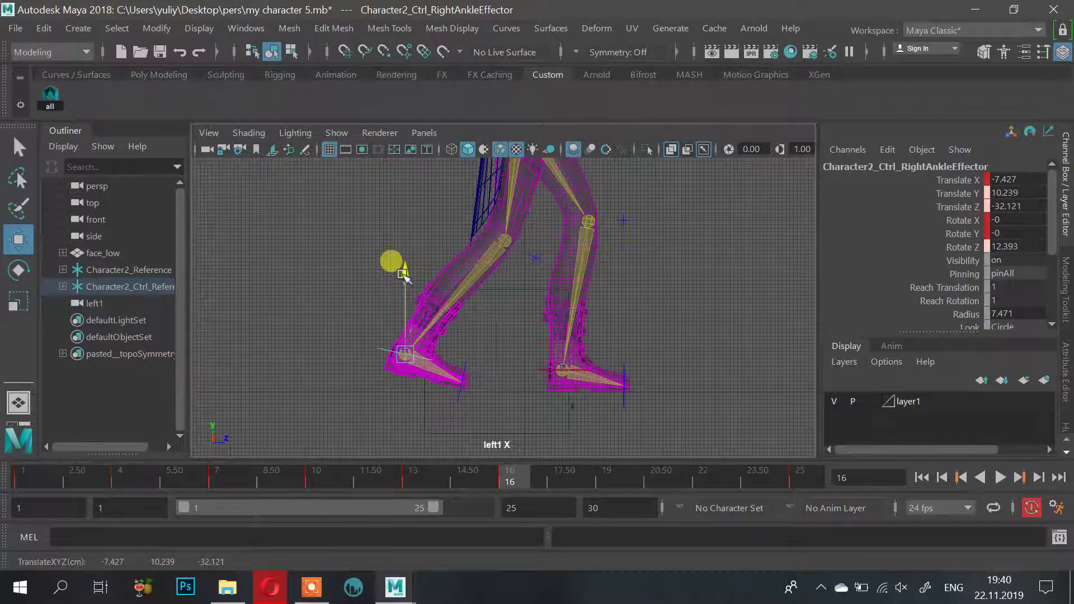
scroll(593, 285, down, 3)
alt+middle_drag(635, 286, 628, 351)
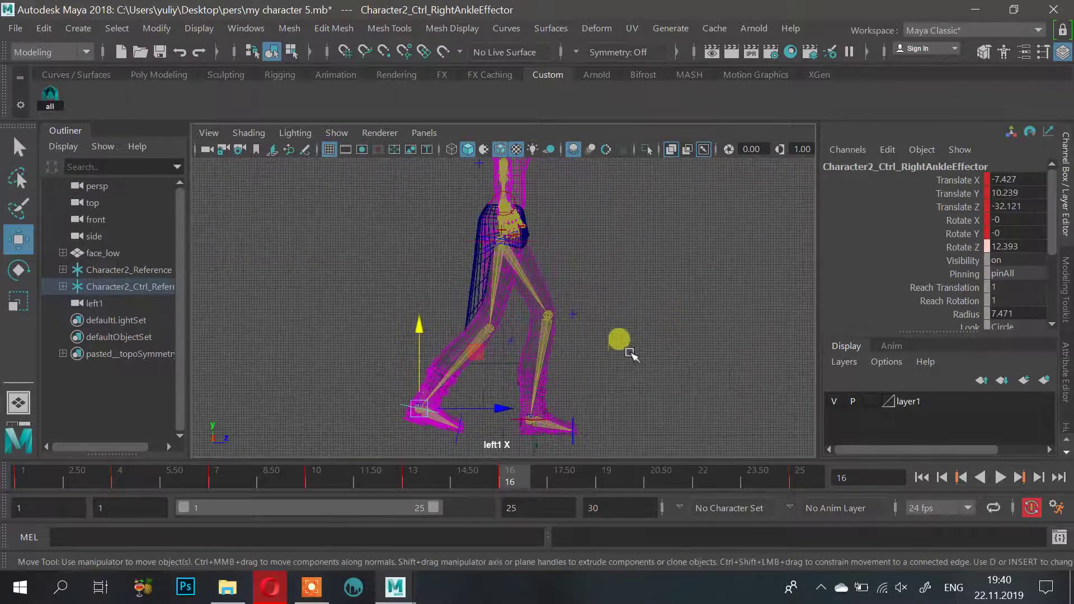
Go to frame 19 and compare the character's pose with the walk cycle reference sheet in the browser
scroll(628, 350, down, 1)
drag(505, 474, 599, 485)
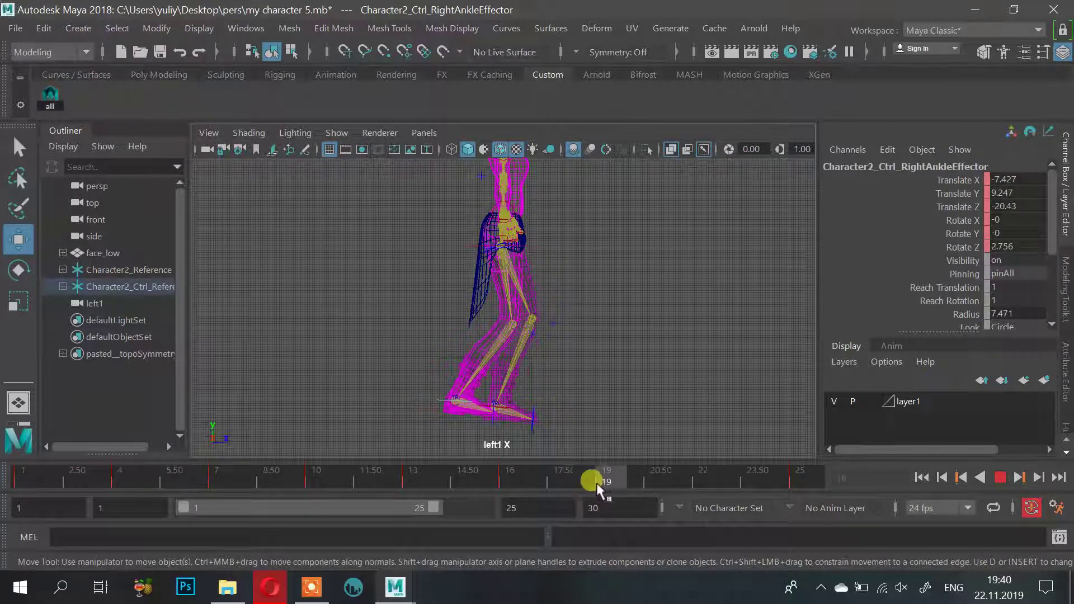
click(270, 587)
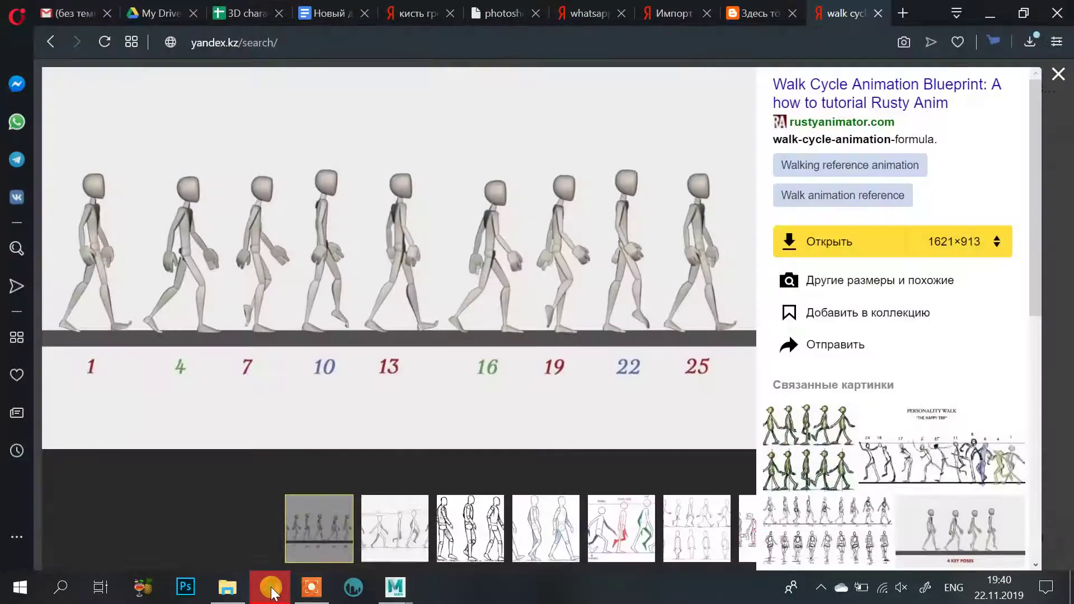
click(270, 592)
drag(537, 476, 609, 475)
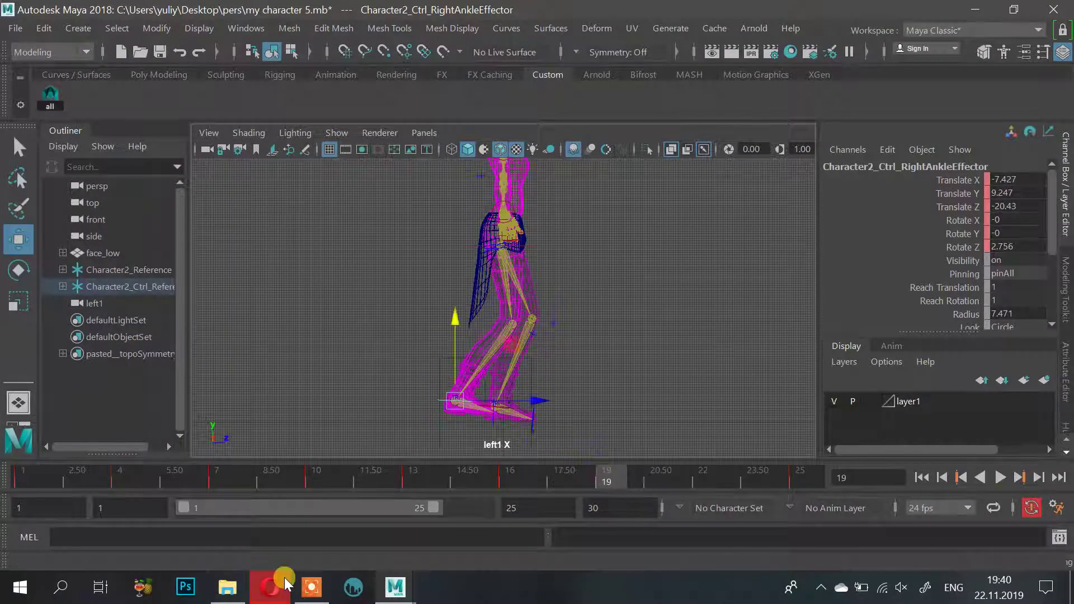
click(280, 586)
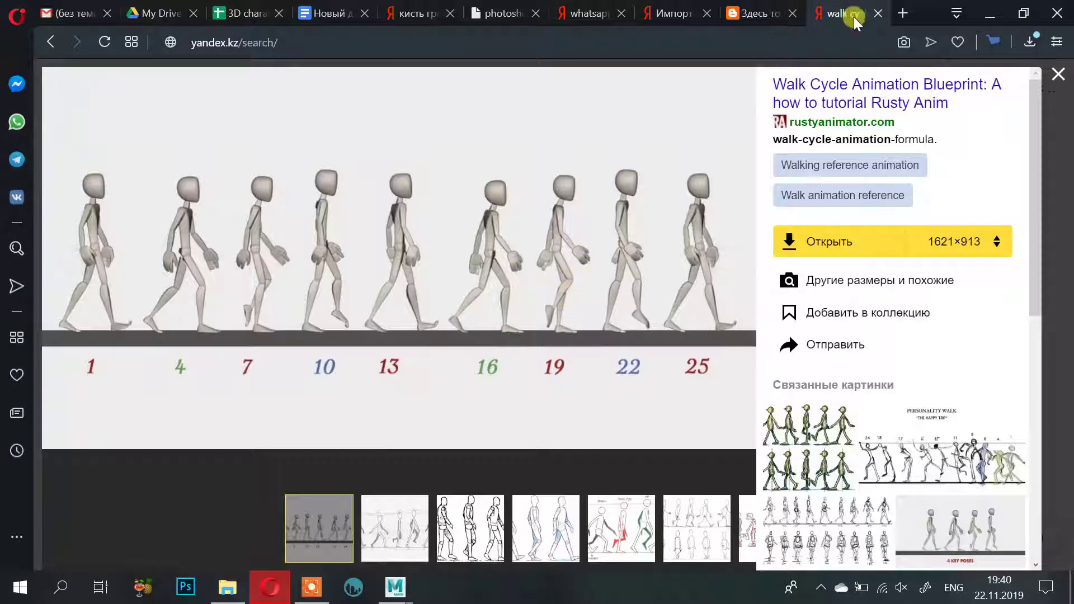
click(982, 21)
Raise the right ankle effector to about 13.9 in Translate Y and move it forward to about -11.1 in Translate Z
alt+right_drag(376, 356, 529, 339)
drag(433, 358, 442, 342)
alt+middle_drag(555, 385, 553, 306)
drag(508, 348, 532, 348)
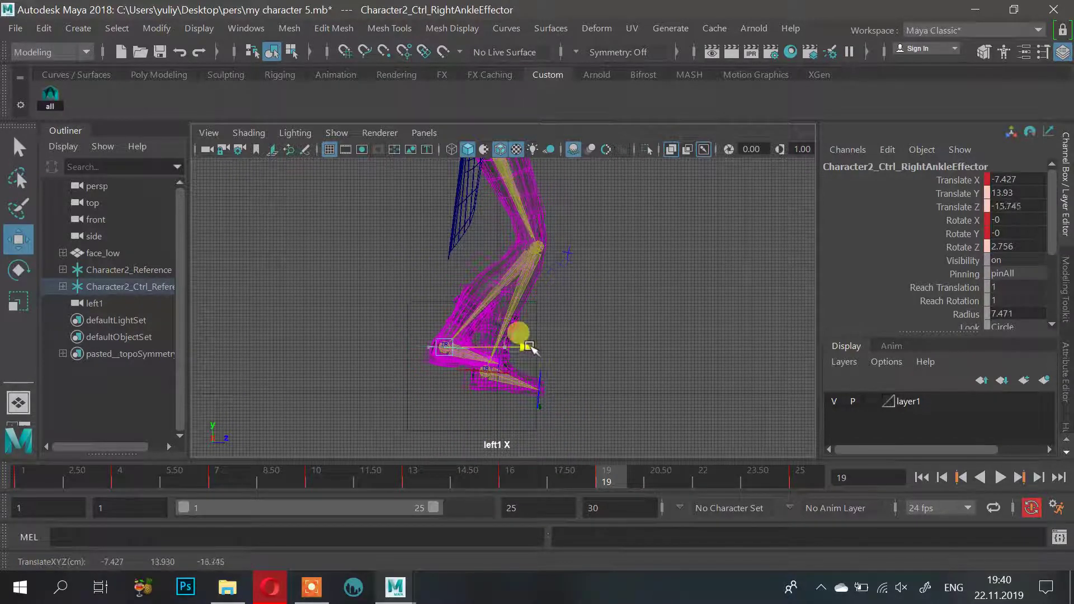
Lower the right foot effector to about 4.6 in Translate Y and raise the right ankle effector to about 14.8
click(507, 362)
drag(503, 281, 505, 294)
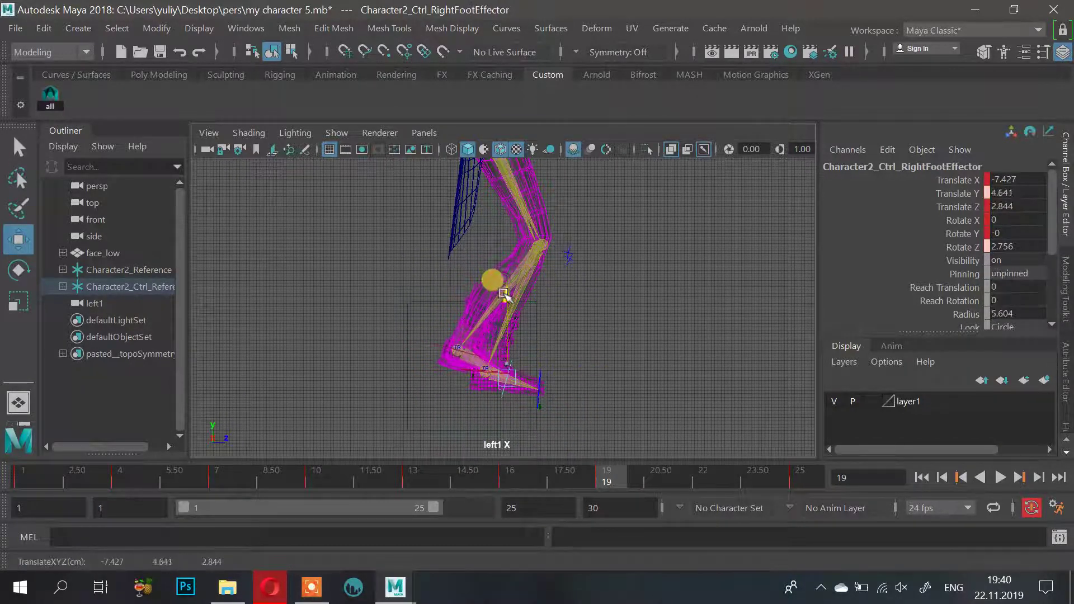
drag(457, 323, 465, 275)
mouse_move(623, 262)
mouse_down()
mouse_move(550, 323)
mouse_move(540, 401)
mouse_up()
Fine-tune the left ankle effector's height and adjust the left foot effector to about 1.3 in Translate Y
click(458, 345)
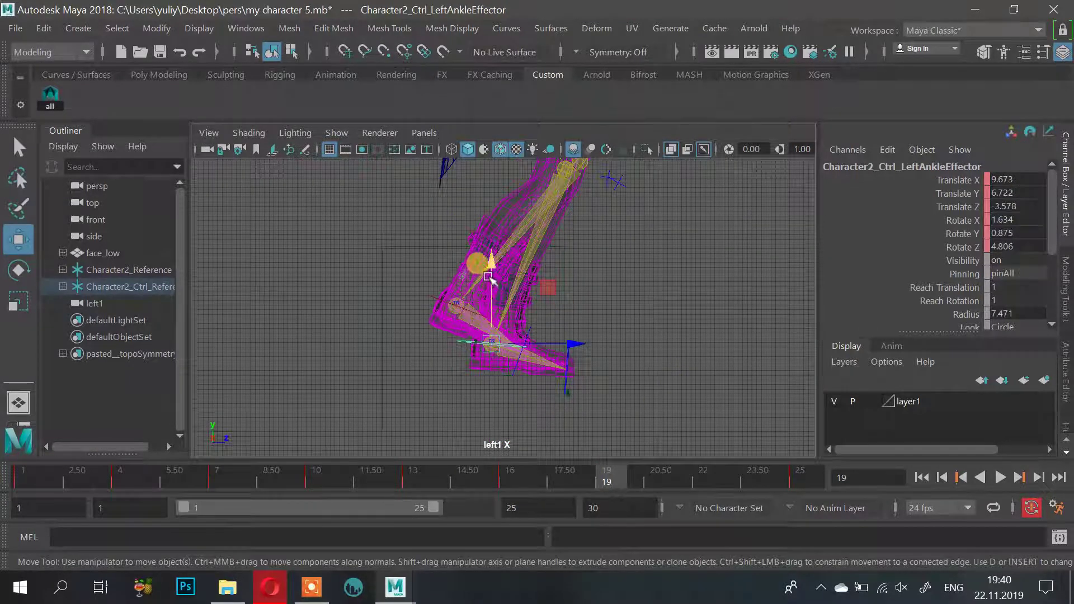
drag(491, 280, 493, 274)
click(571, 370)
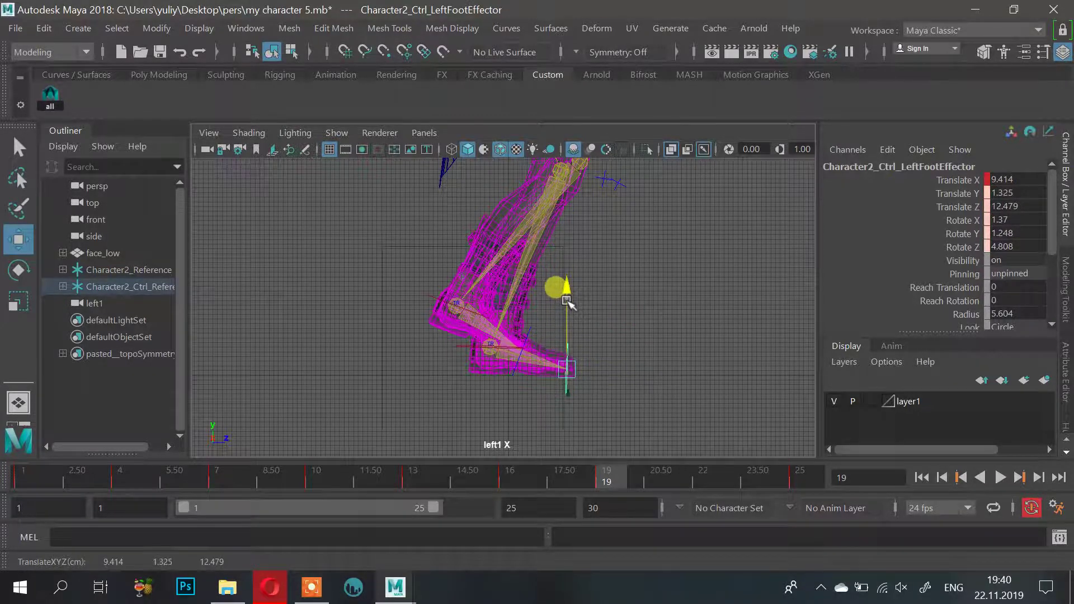
drag(566, 301, 567, 301)
Inspect the boots in the shaded perspective view and raise the hips effector to about 75.3 in Translate Y
key(space)
key(space)
alt+drag(626, 282, 579, 301)
alt+right_drag(550, 367, 592, 337)
alt+middle_drag(443, 354, 485, 317)
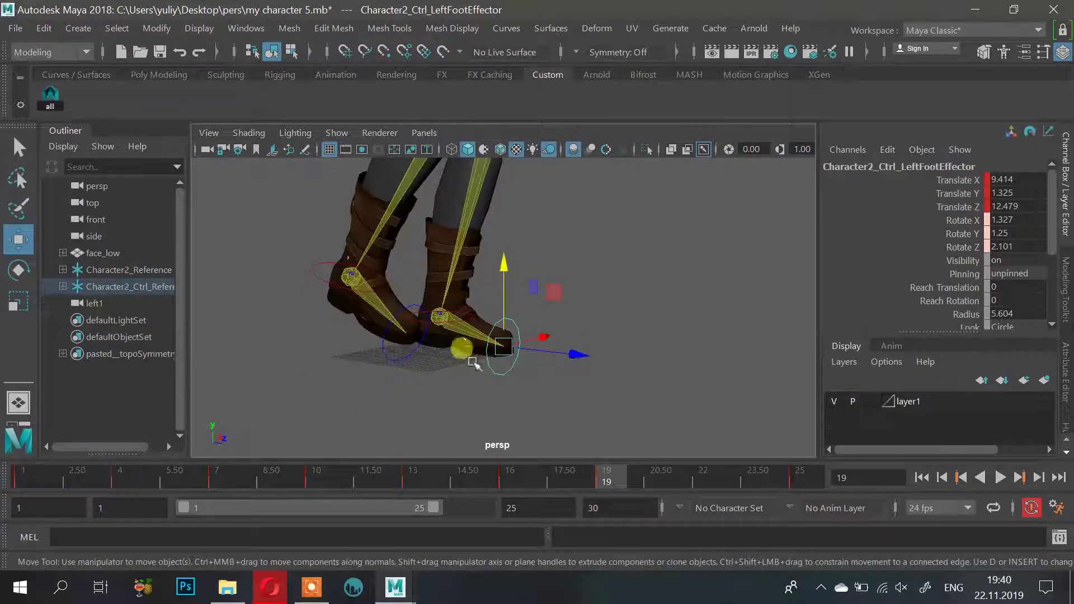
alt+drag(474, 363, 476, 303)
alt+middle_drag(509, 266, 519, 299)
click(490, 236)
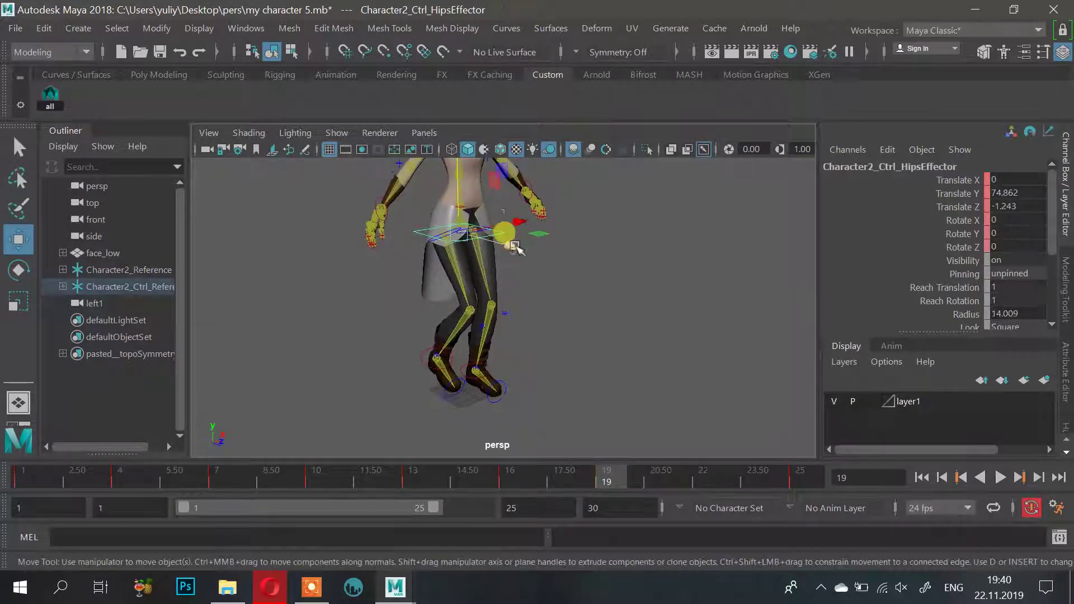
drag(462, 185, 546, 339)
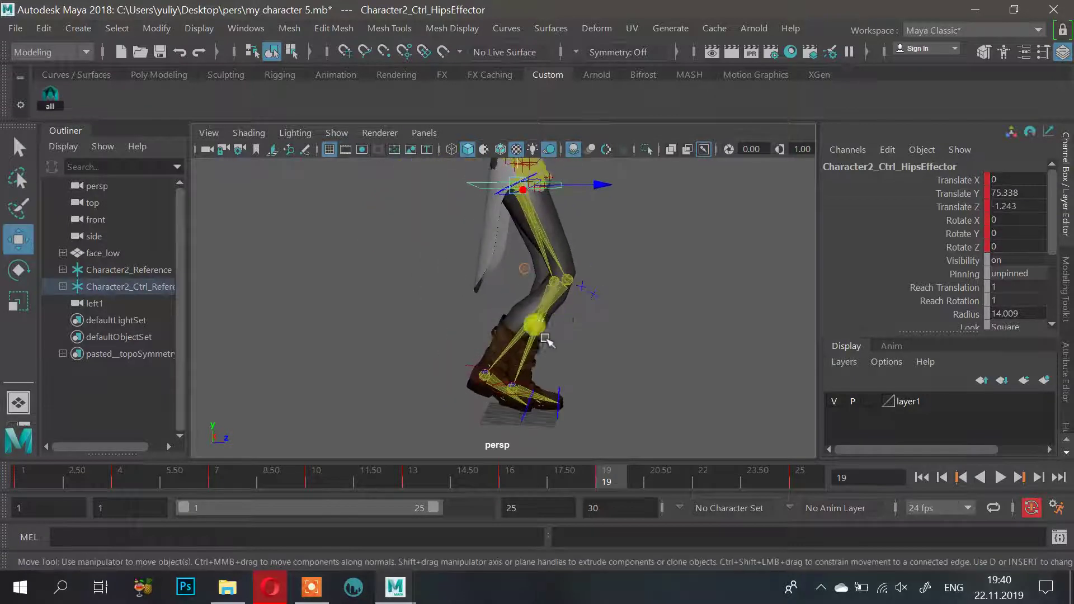
Raise the right ankle effector to about 16.3 in Translate Y
click(460, 361)
click(463, 372)
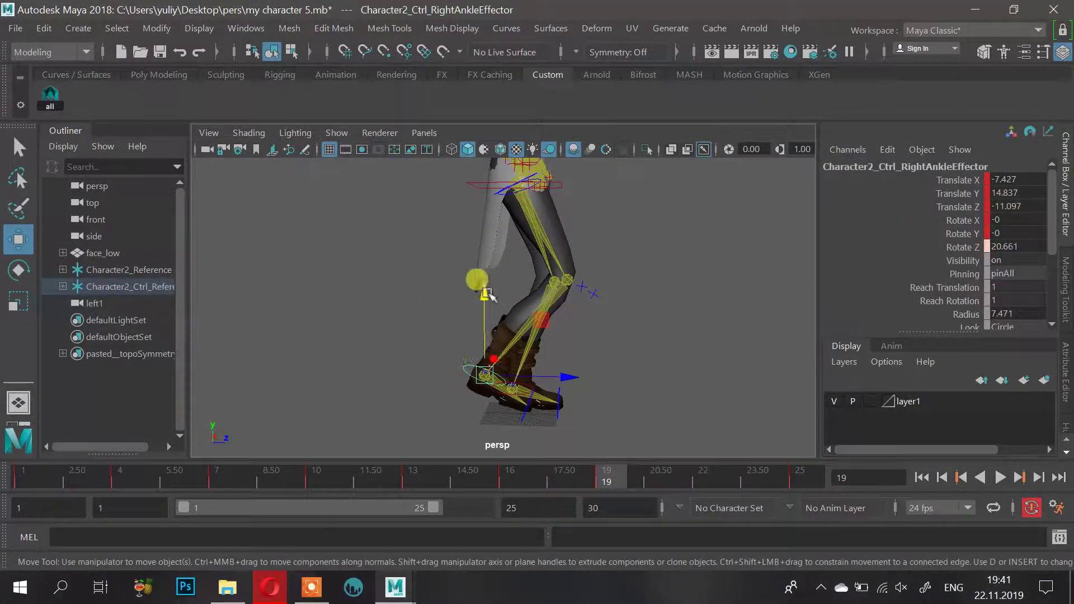
click(473, 289)
key(ctrl+z)
drag(482, 295, 482, 288)
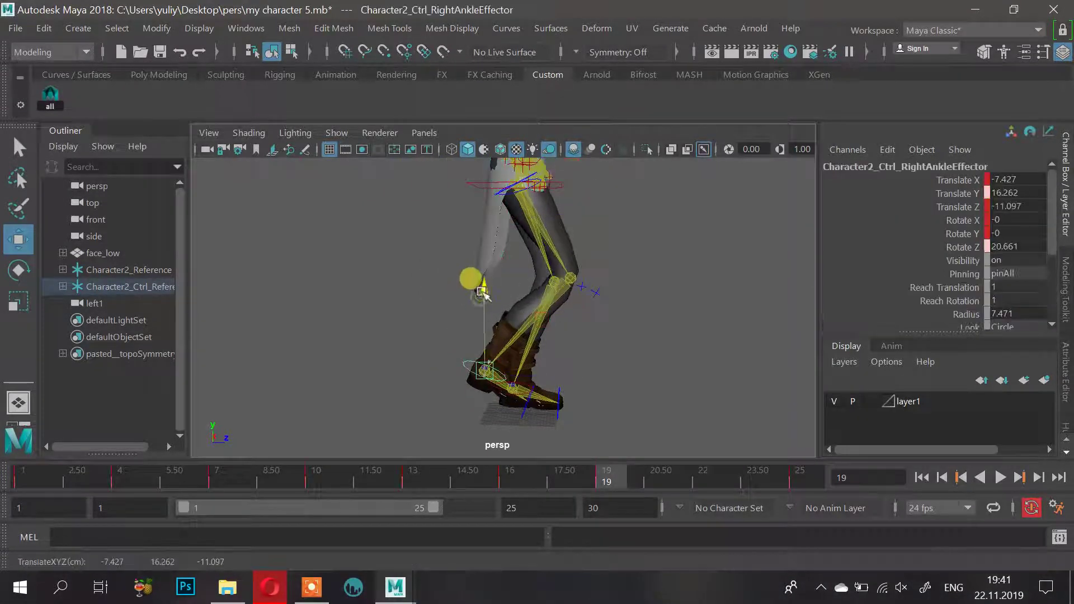
Go to frame 22 and check the matching pose on the walk cycle reference sheet
alt+right_drag(697, 346, 669, 330)
click(614, 464)
drag(603, 475, 616, 506)
alt+drag(590, 311, 592, 343)
alt+right_drag(591, 343, 618, 392)
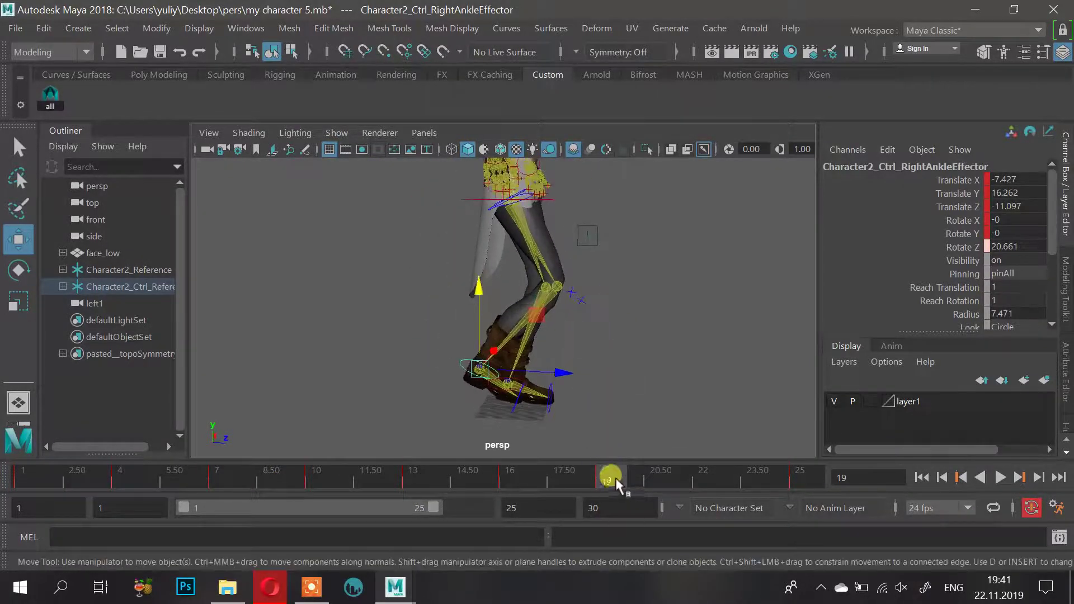
drag(617, 485, 706, 478)
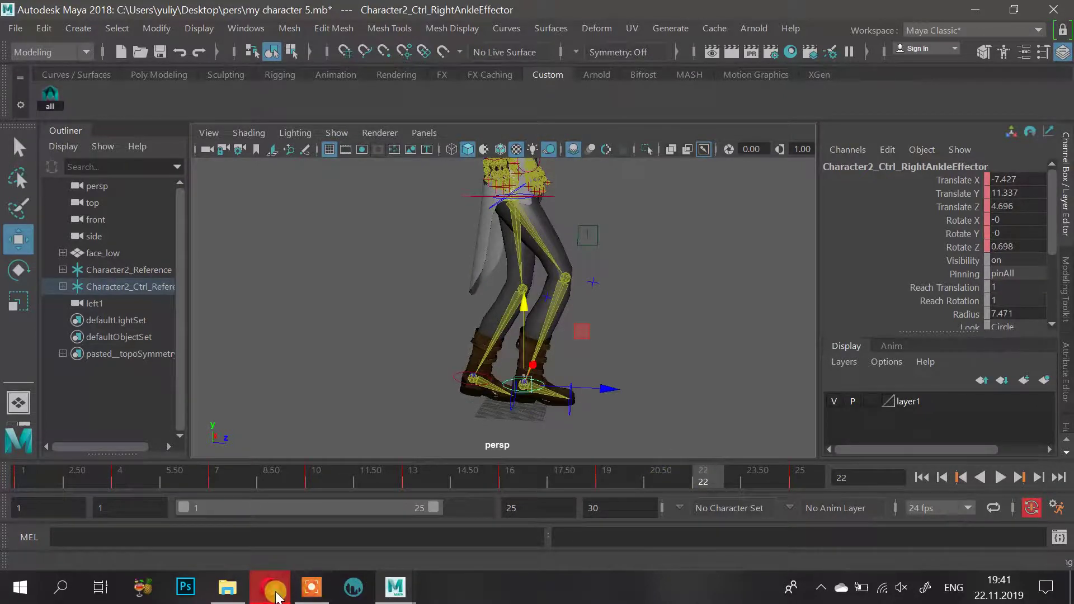
click(275, 593)
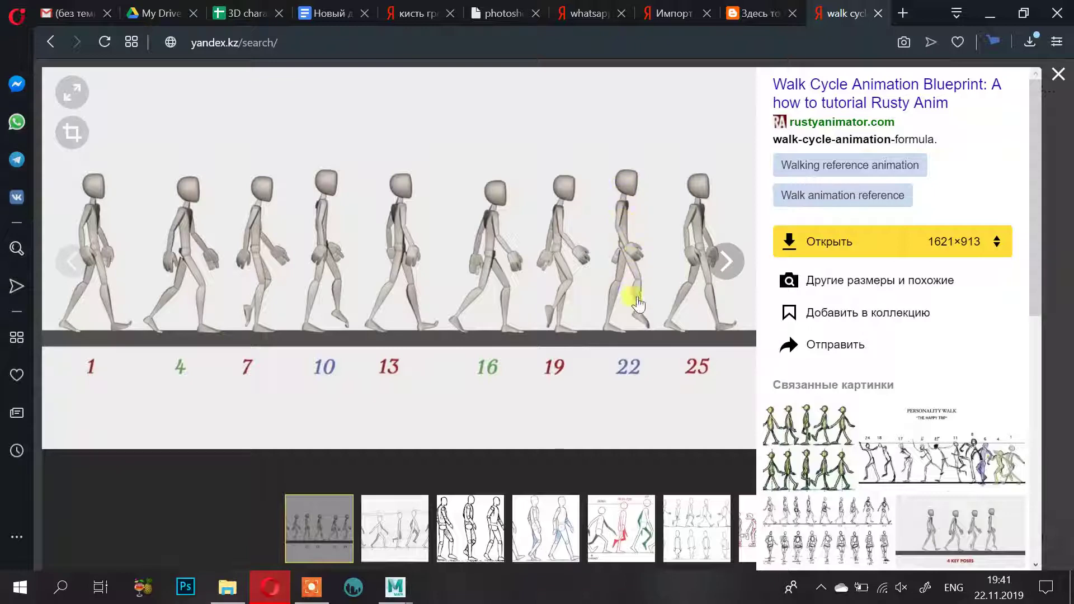
click(990, 14)
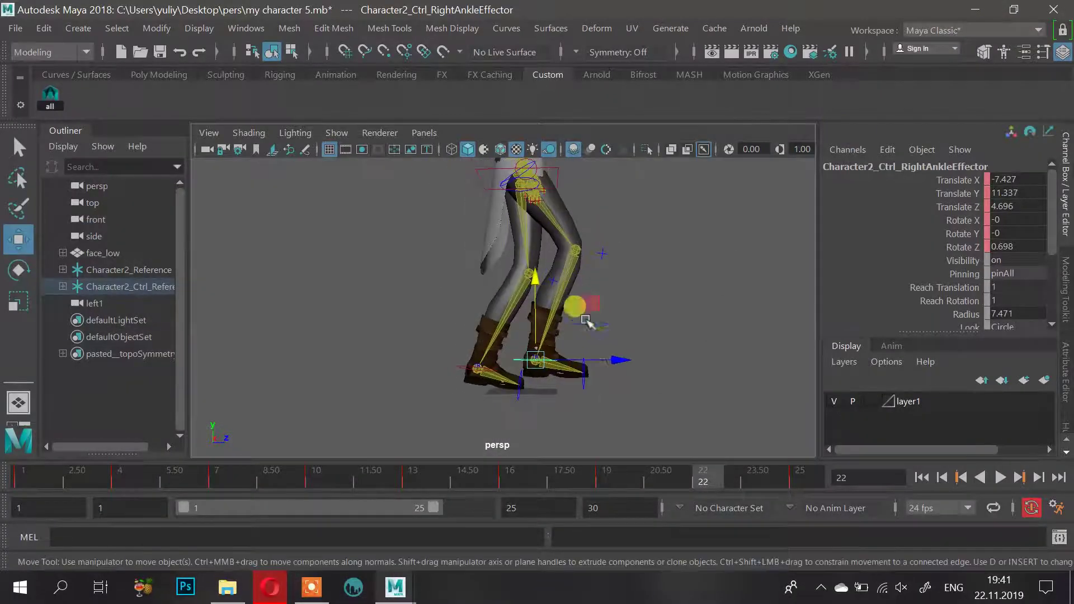
Move the right ankle effector forward to about 16.5 in Translate Z, recheck the reference, and slightly lower the right foot effector
drag(620, 366, 656, 364)
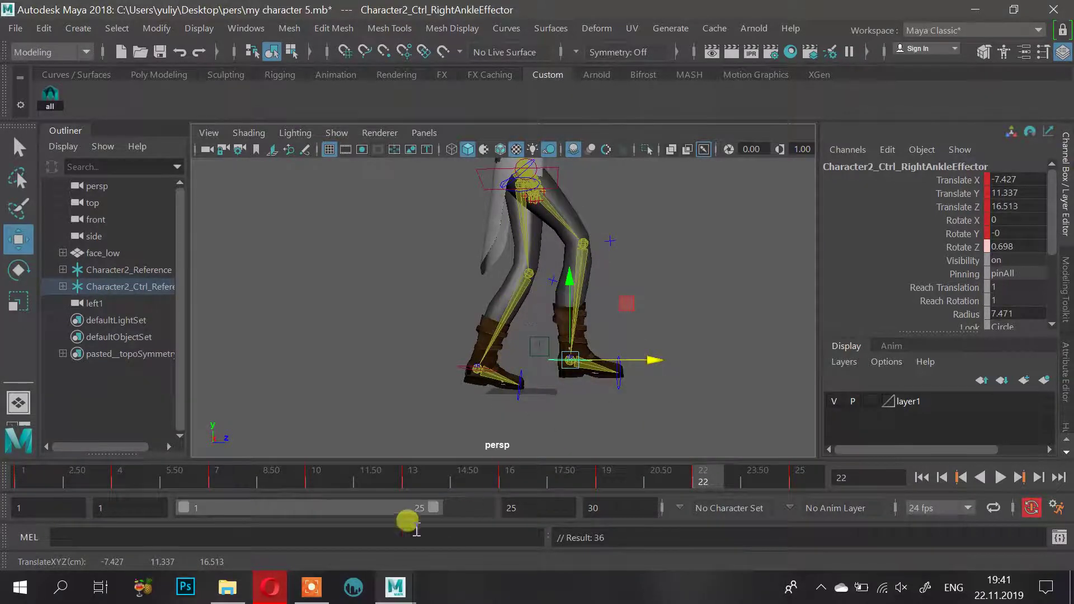
click(272, 588)
click(273, 587)
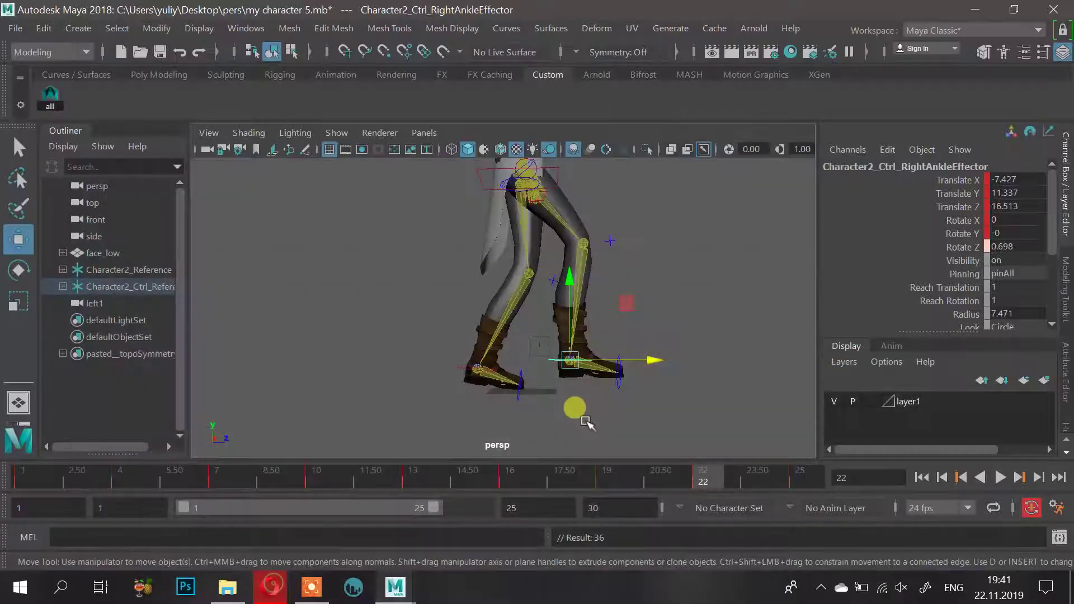
click(618, 386)
drag(623, 297, 623, 304)
Lower the left ankle effector to about 5.6 in Translate Y and switch back to the wireframe side view
click(463, 381)
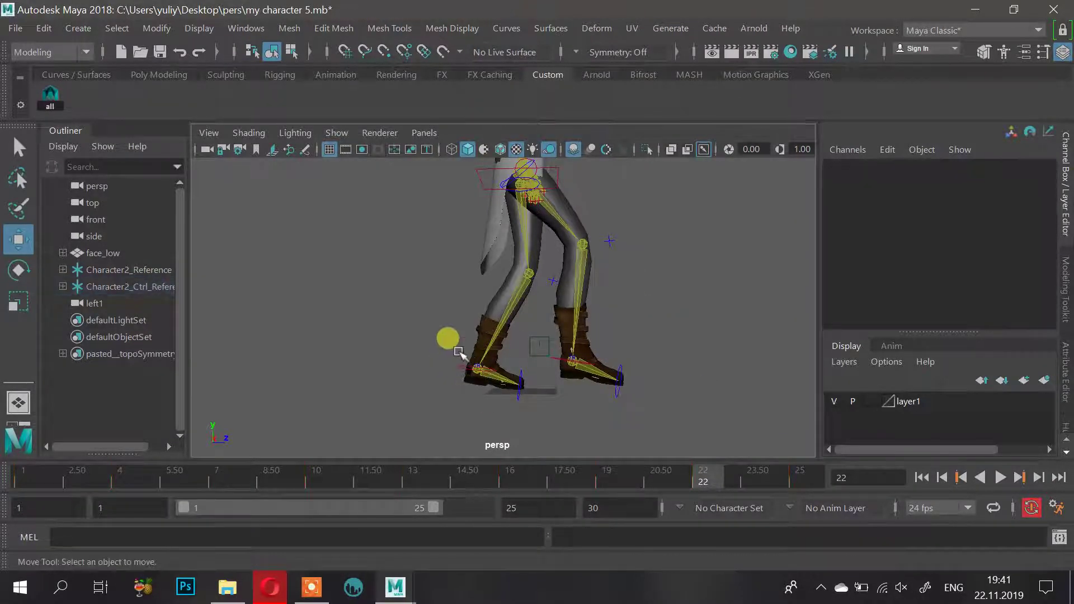
drag(457, 349, 462, 412)
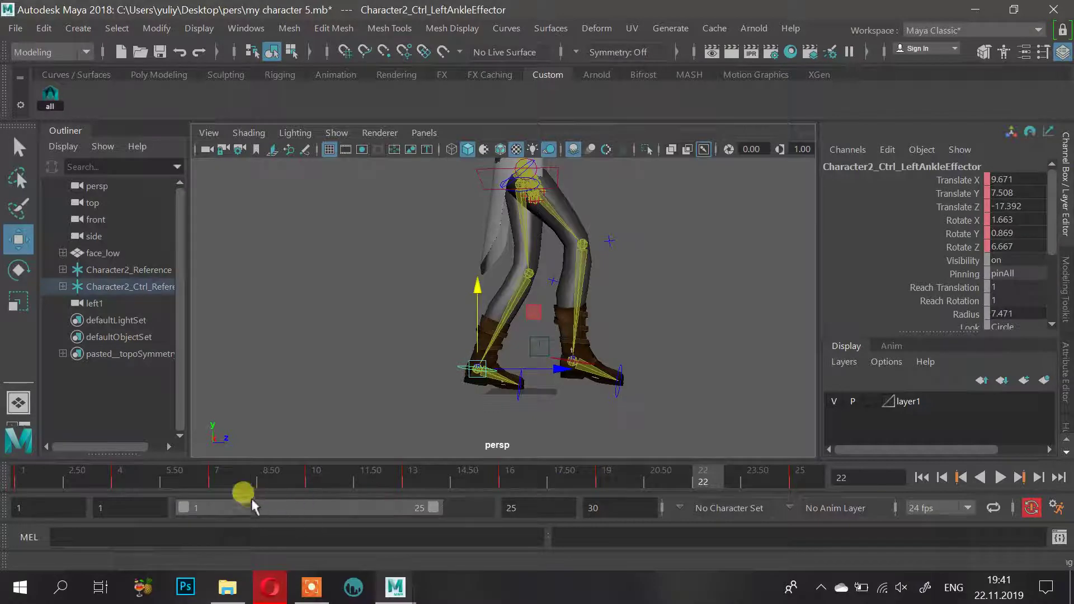
drag(482, 286, 481, 291)
key(space)
key(space)
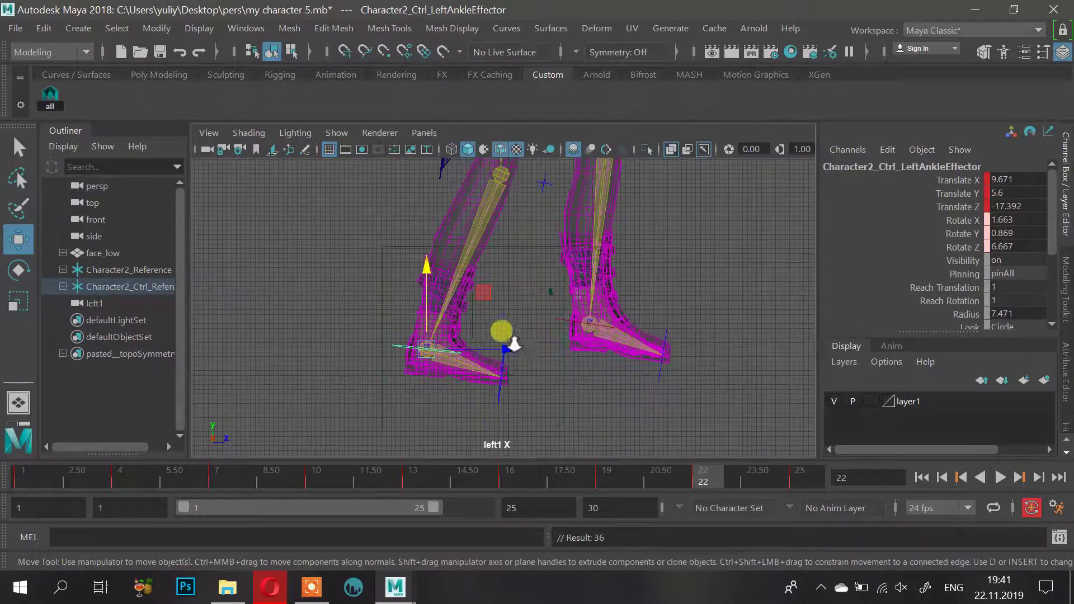
Select the hips effector and adjust its height at frame 22 to Translate Y 77.102
scroll(389, 380, up, 2)
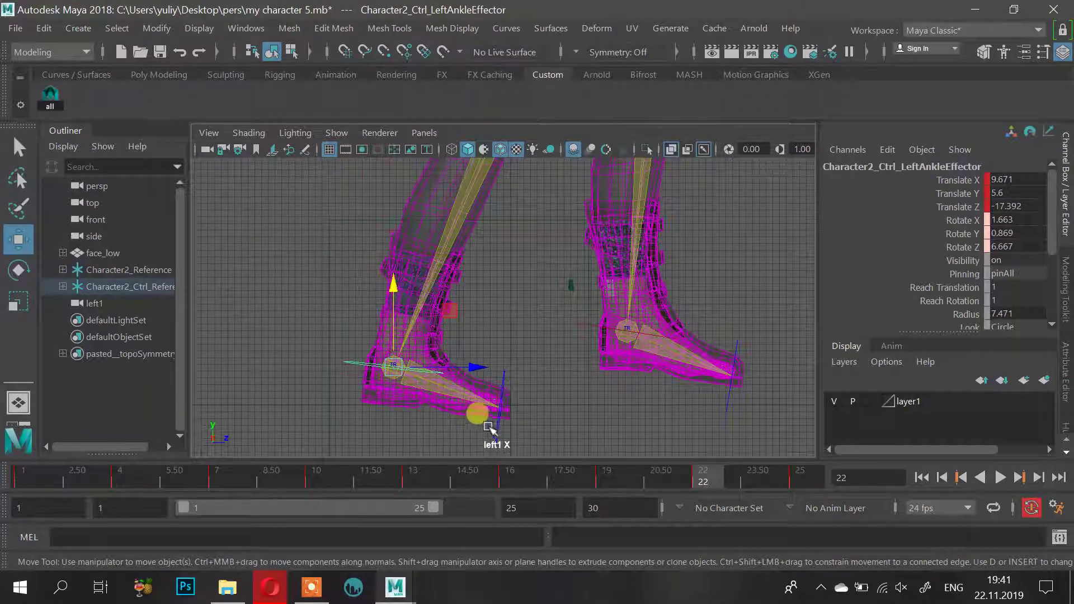
drag(489, 426, 499, 314)
scroll(486, 269, down, 5)
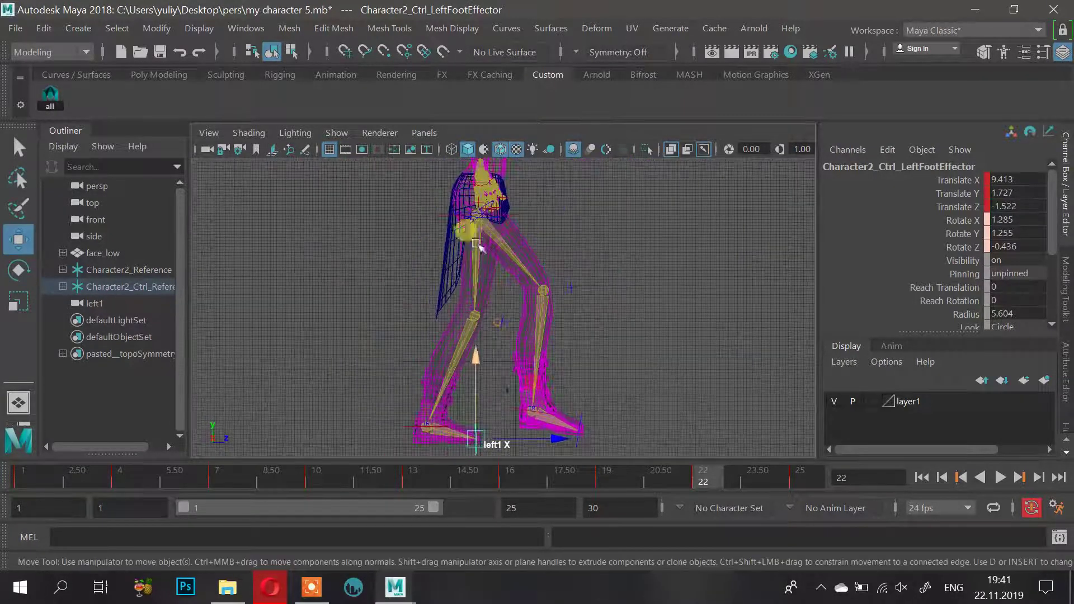
scroll(503, 223, down, 1)
click(475, 225)
drag(481, 188, 478, 192)
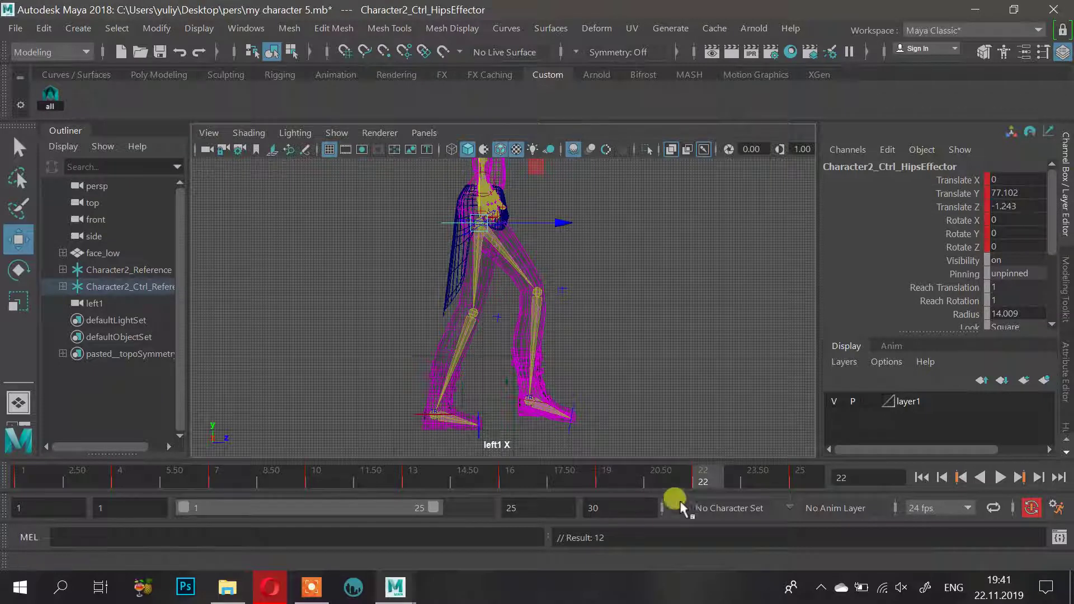
mouse_move(701, 475)
mouse_down()
mouse_move(89, 489)
mouse_move(799, 476)
mouse_move(706, 479)
mouse_up()
Switch from the left1 camera to the perspective view and orbit around the posed character
click(260, 588)
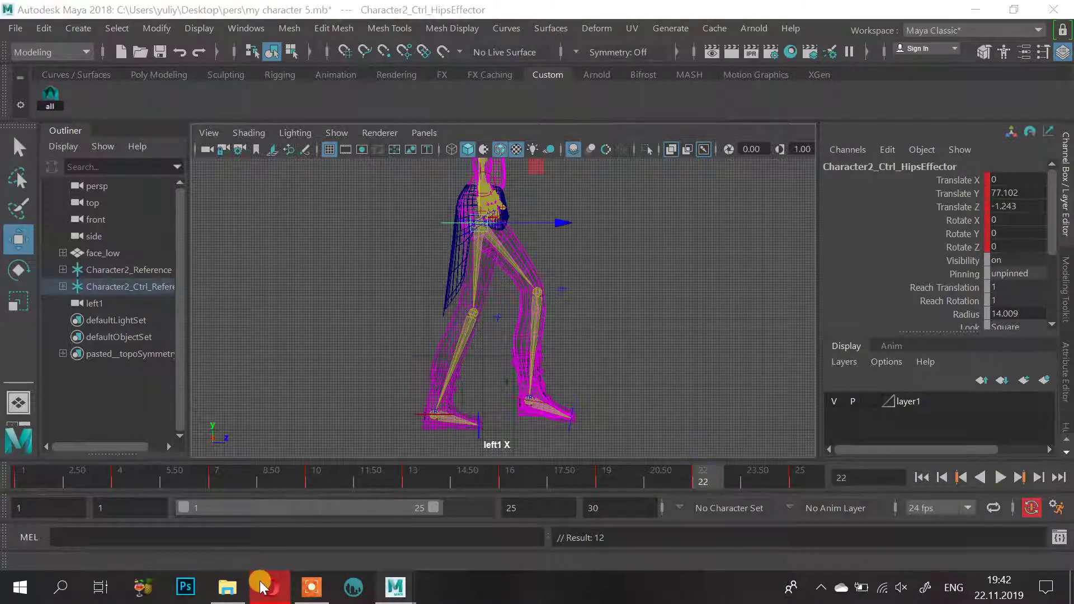
click(264, 588)
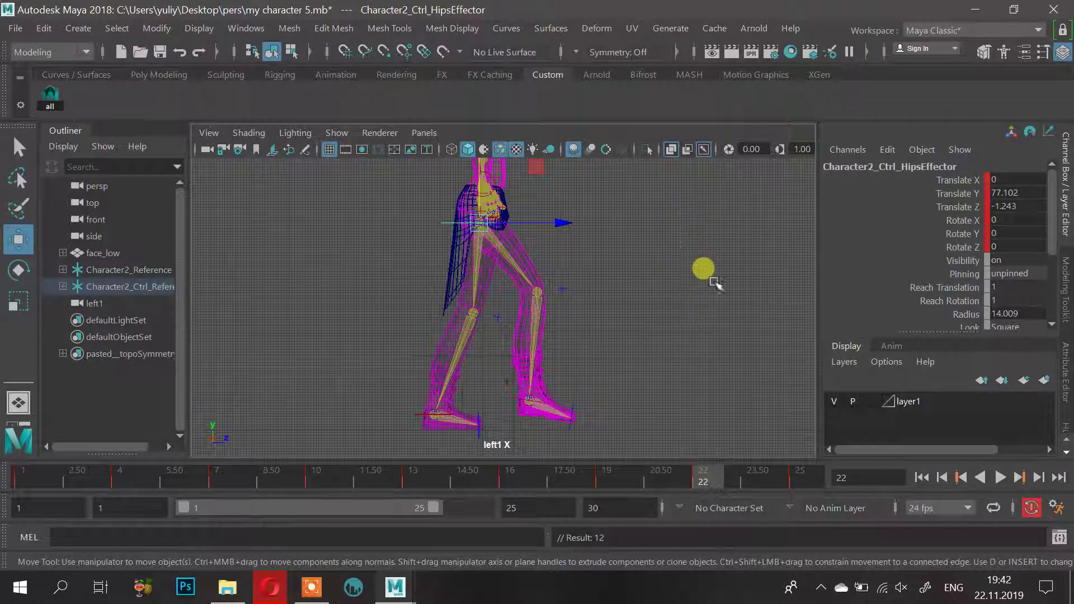
key(space)
key(space)
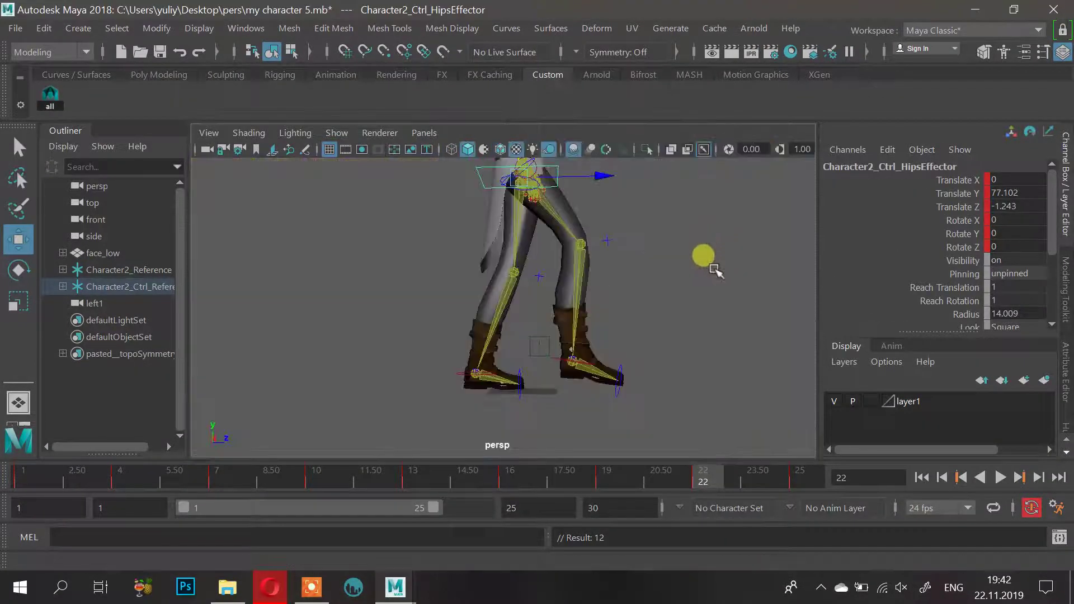
mouse_move(714, 269)
alt+mouse_down()
mouse_move(475, 340)
mouse_move(610, 280)
mouse_move(572, 344)
mouse_move(566, 323)
alt+mouse_up()
alt+drag(385, 336, 518, 335)
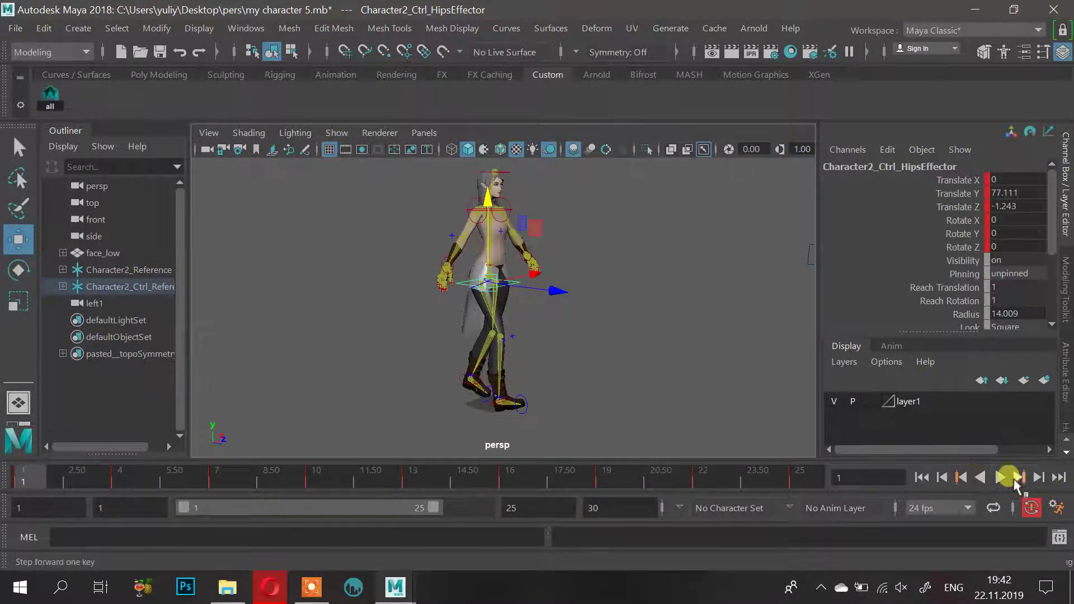
Play the walk cycle and examine the whole body and the legs up close from several angles, ending with playback stopped
click(1001, 477)
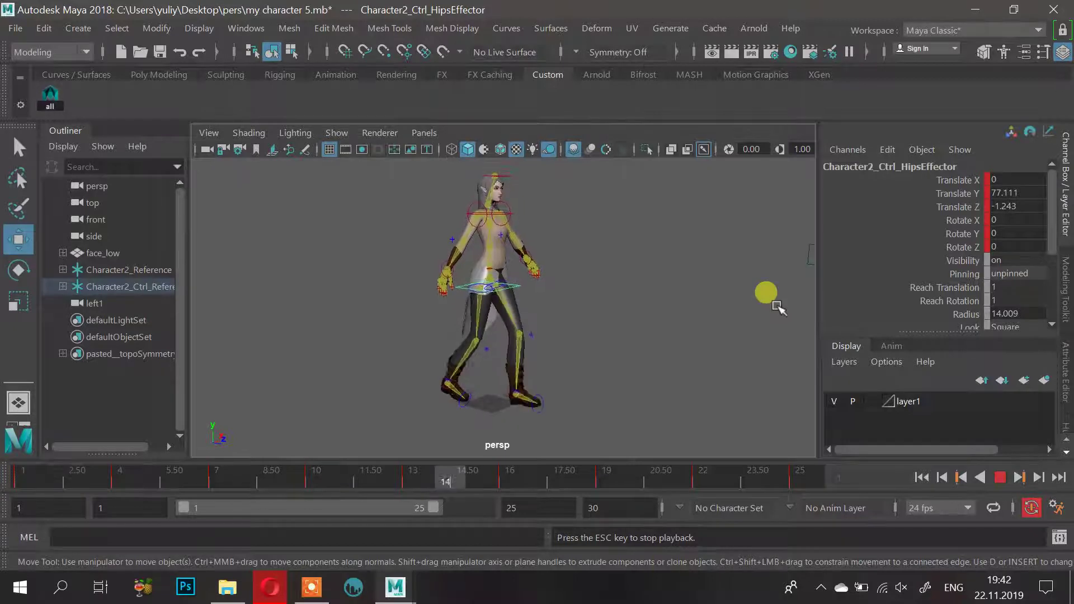
alt+drag(454, 251, 544, 276)
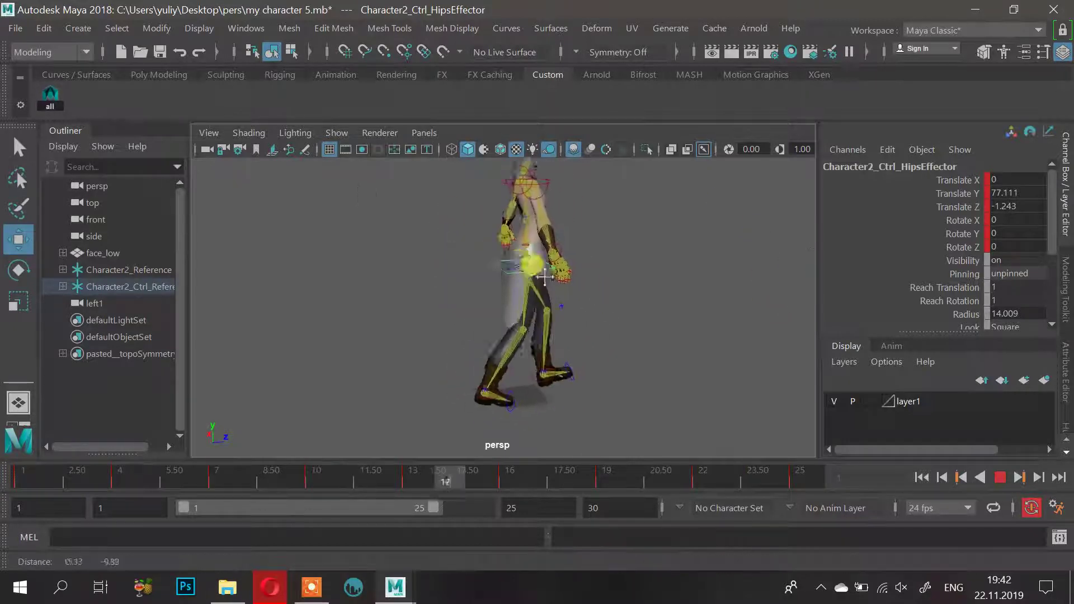
alt+right_drag(546, 277, 651, 406)
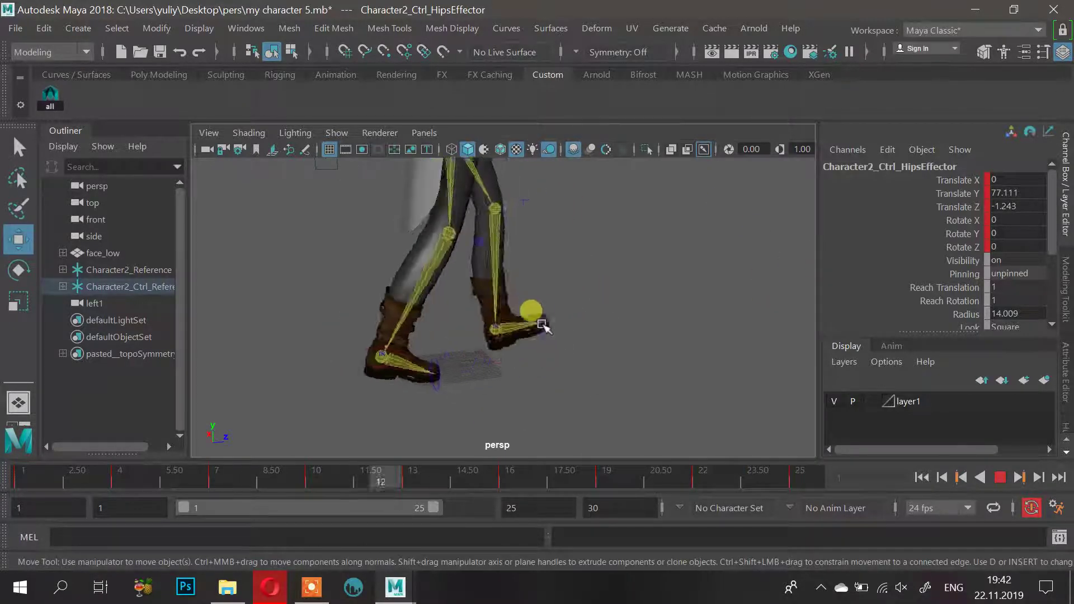
alt+drag(528, 377, 502, 317)
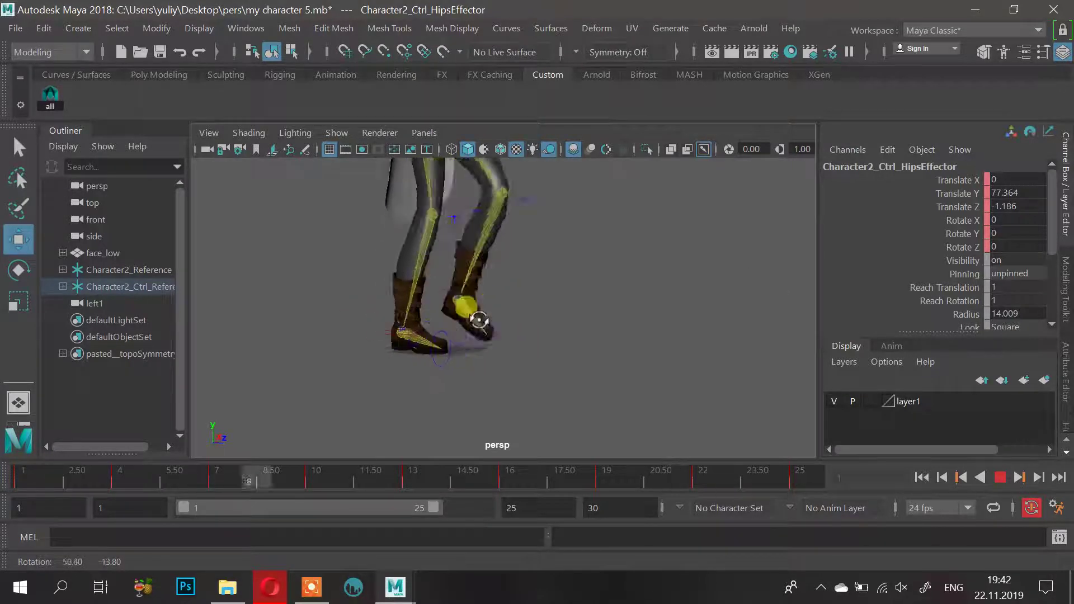
alt+drag(502, 316, 431, 313)
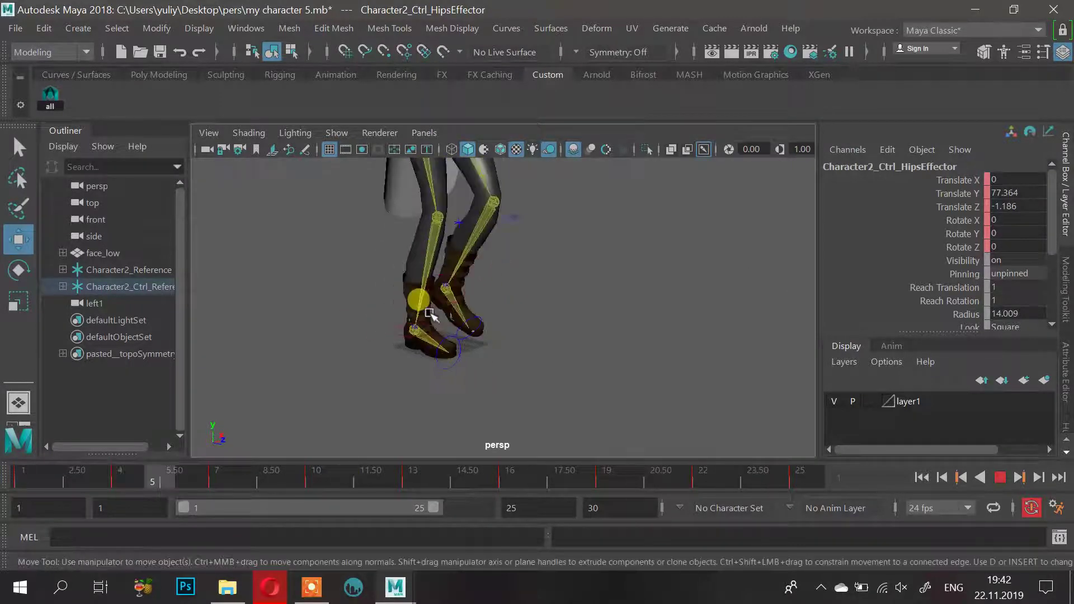
click(1002, 481)
Select the right foot effector in a side-on view of the legs and scrub the walk cycle to frame 22
click(142, 203)
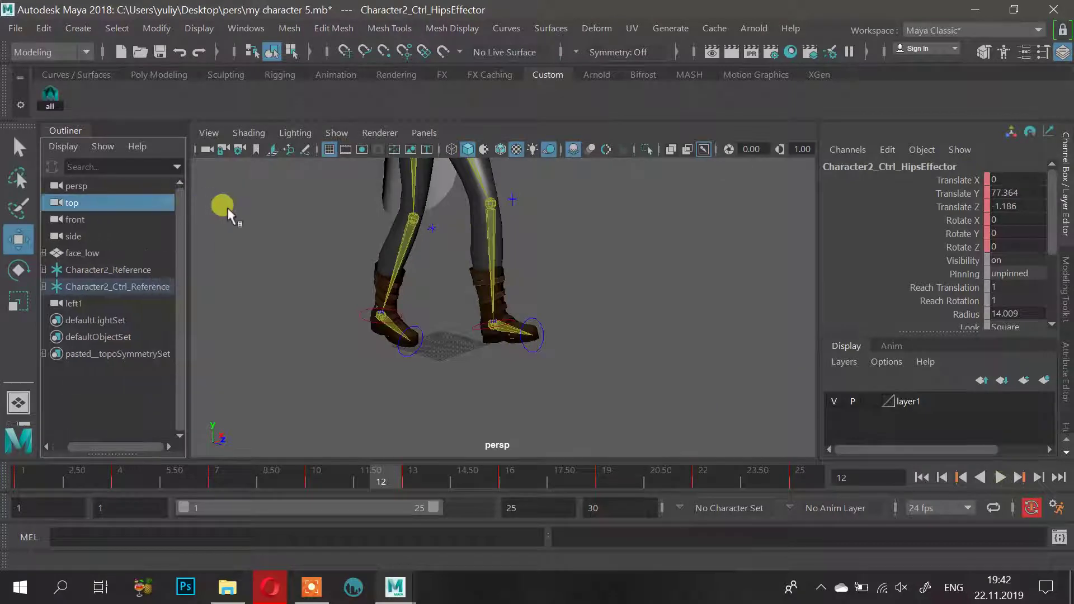
alt+drag(503, 364, 608, 344)
click(401, 352)
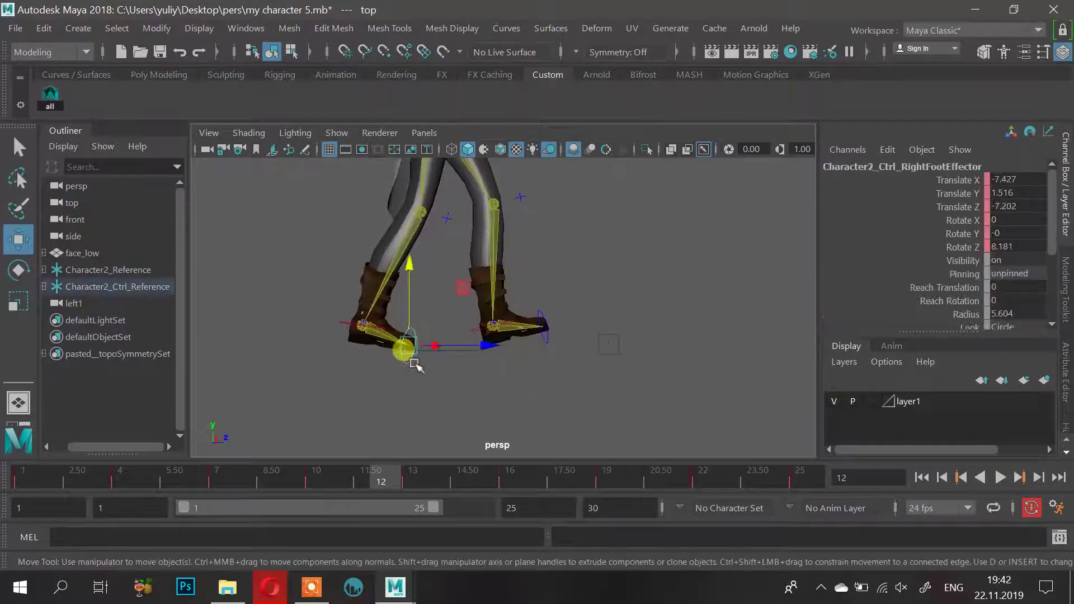
click(389, 475)
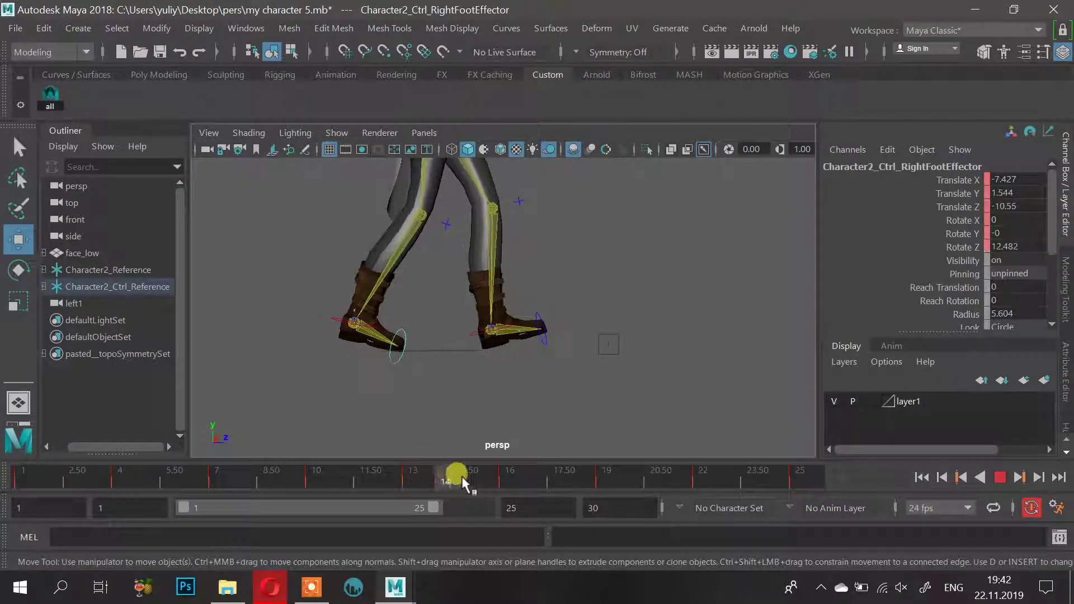
drag(463, 484, 539, 484)
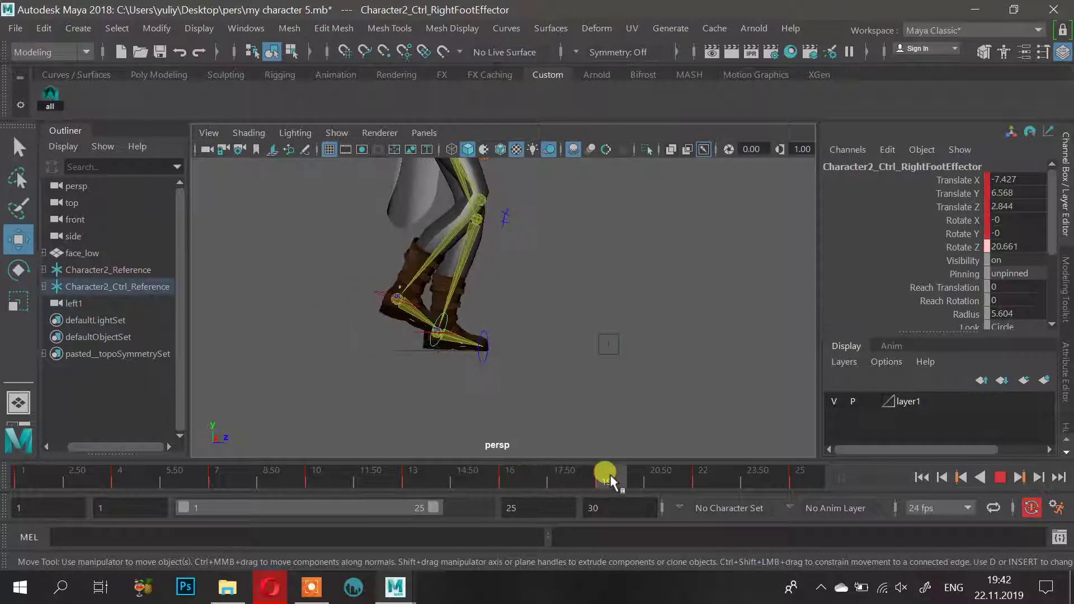
drag(610, 474, 730, 482)
mouse_move(799, 485)
mouse_down()
mouse_move(814, 485)
mouse_move(707, 479)
mouse_up()
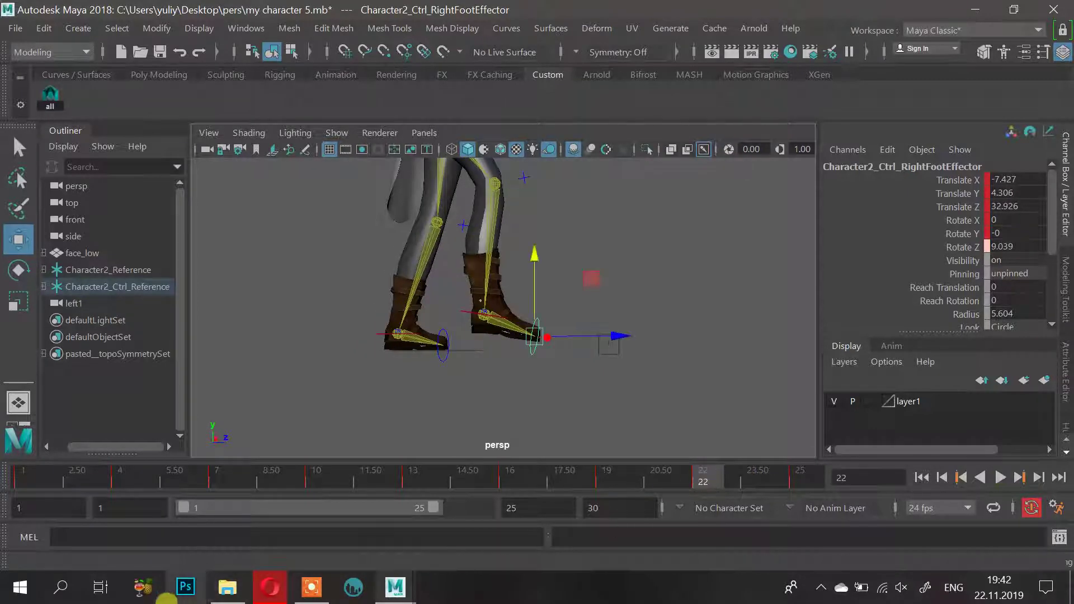
Check the walk cycle reference in the browser and lower the right foot effector at frame 22 to Translate Y 2.622
click(270, 588)
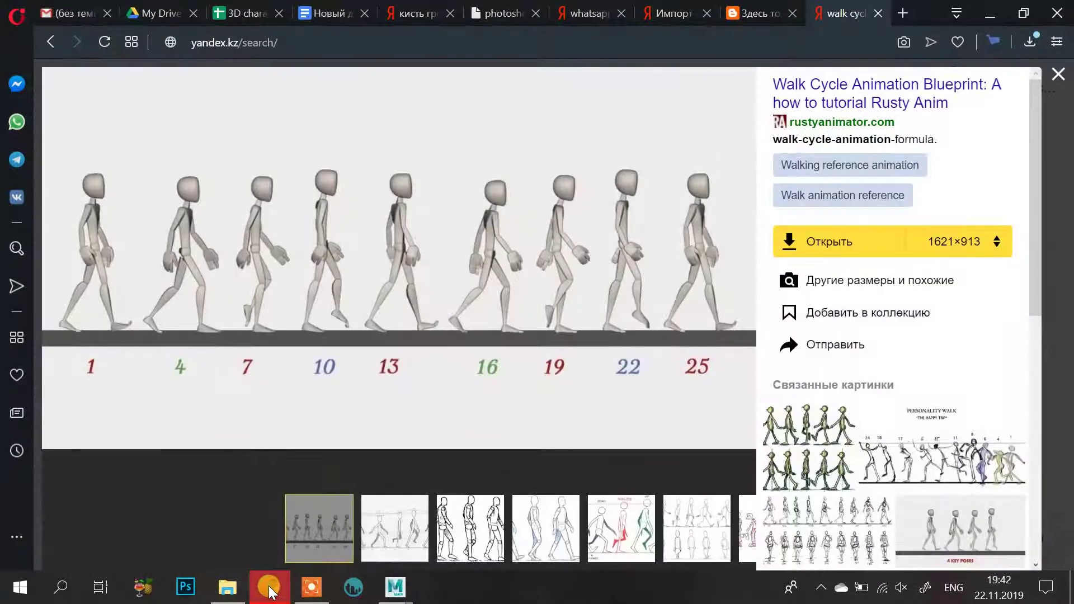
click(269, 589)
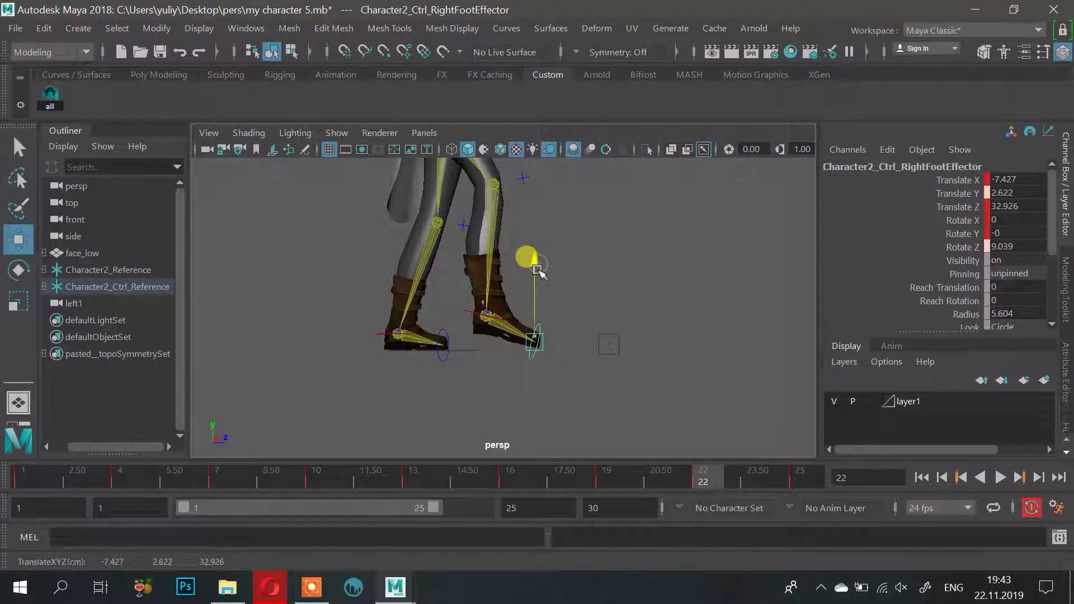
mouse_move(636, 484)
mouse_down()
mouse_move(649, 487)
mouse_move(614, 484)
mouse_up()
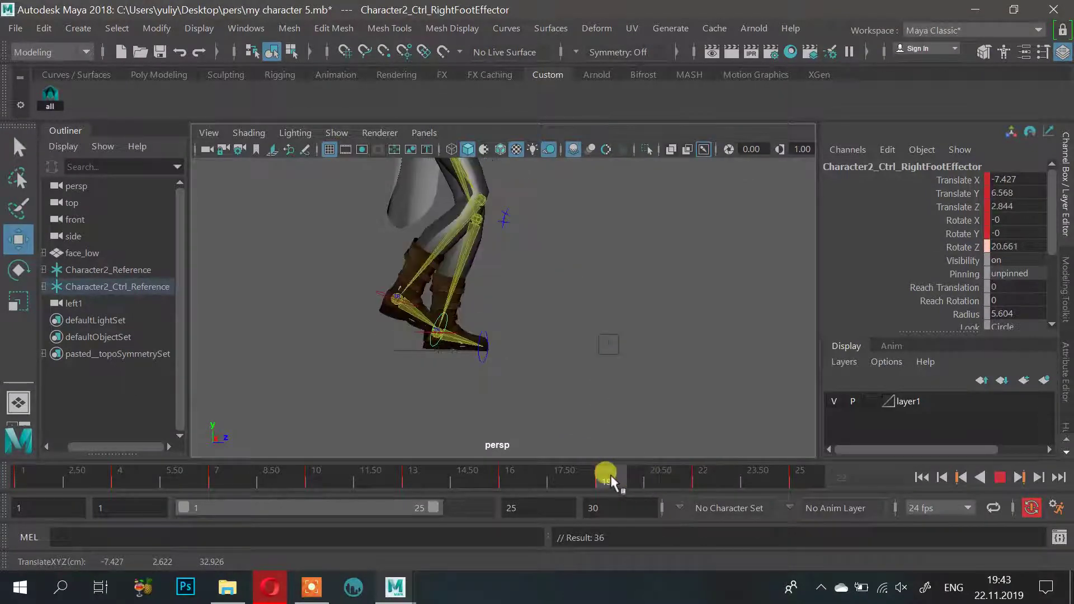
drag(535, 480, 19, 478)
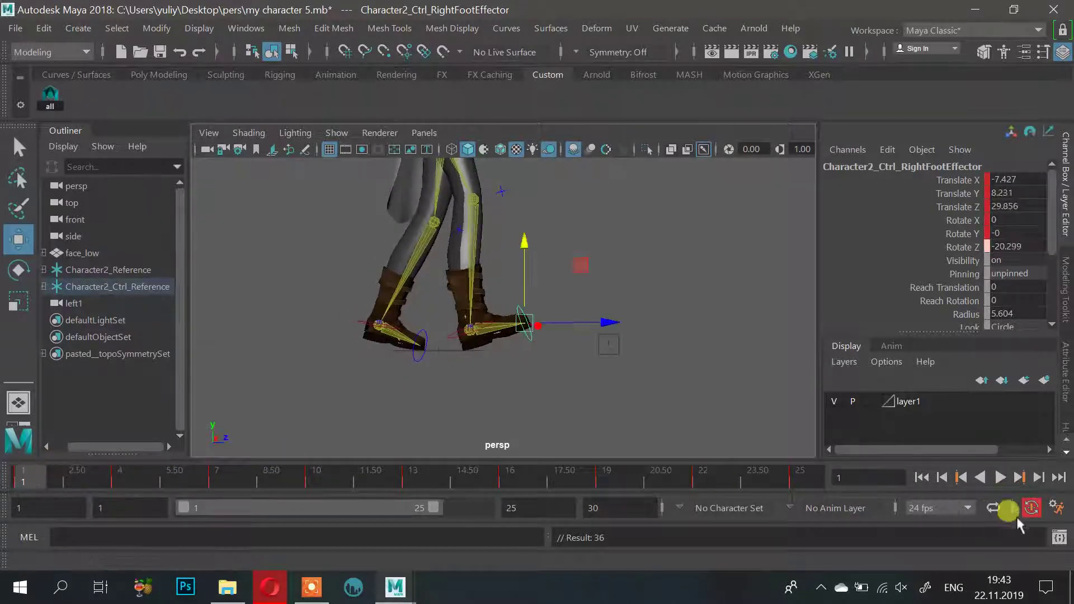
Play the walk cycle and examine the foot motion from the opposite side of the character, ending with playback stopped
click(999, 478)
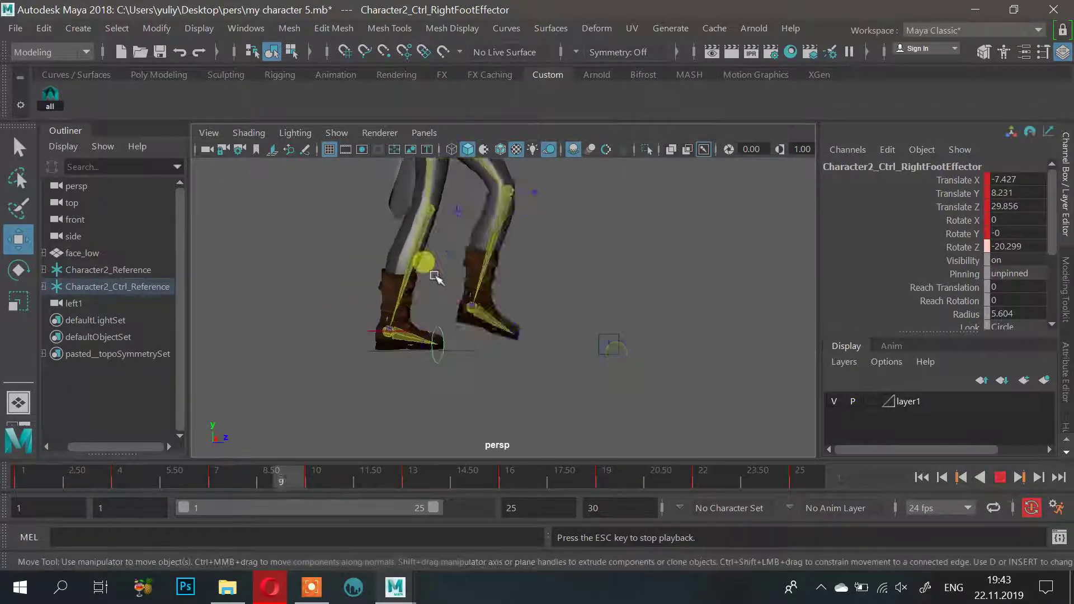
mouse_move(484, 266)
alt+mouse_down()
mouse_move(439, 314)
mouse_move(389, 314)
mouse_move(472, 328)
mouse_move(491, 312)
mouse_move(640, 293)
mouse_move(554, 271)
mouse_move(475, 273)
alt+mouse_up()
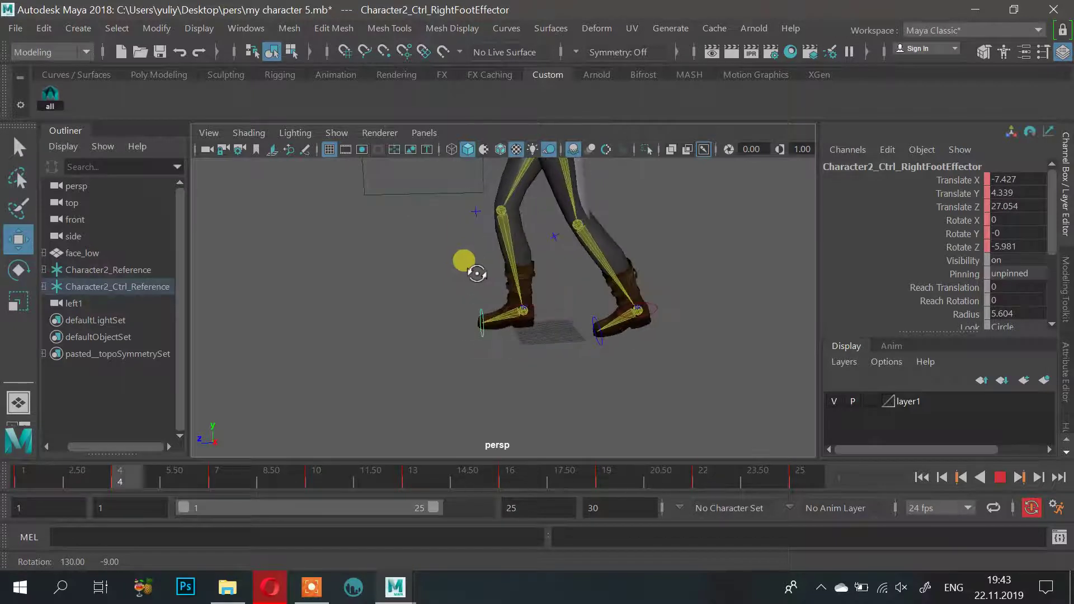
alt+drag(477, 272, 506, 277)
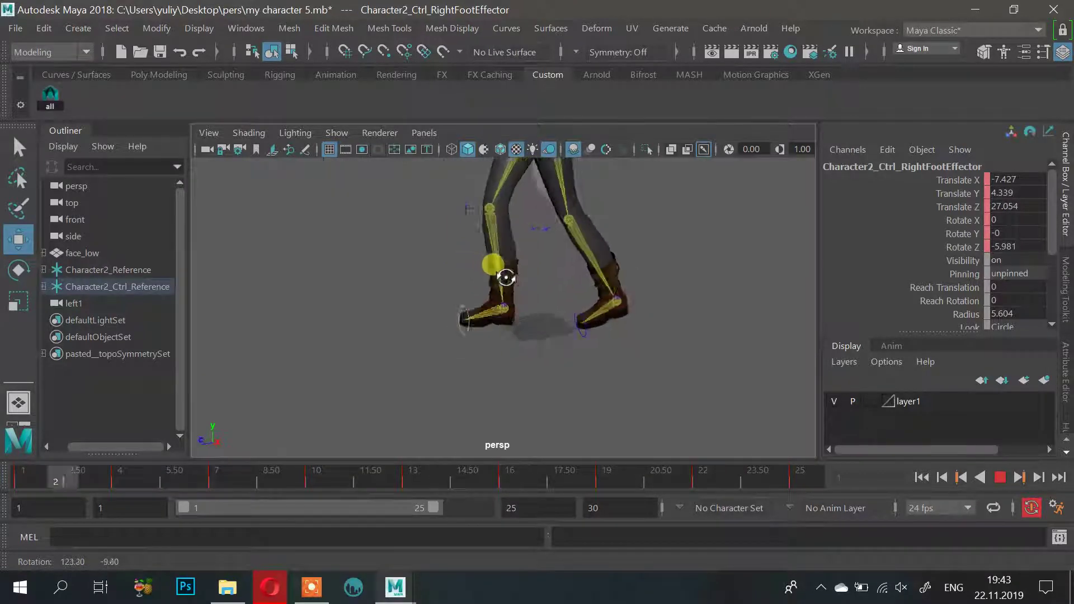
click(1000, 477)
Return to frame 22 and raise the right foot effector to Translate Y 7.918
drag(821, 470, 705, 476)
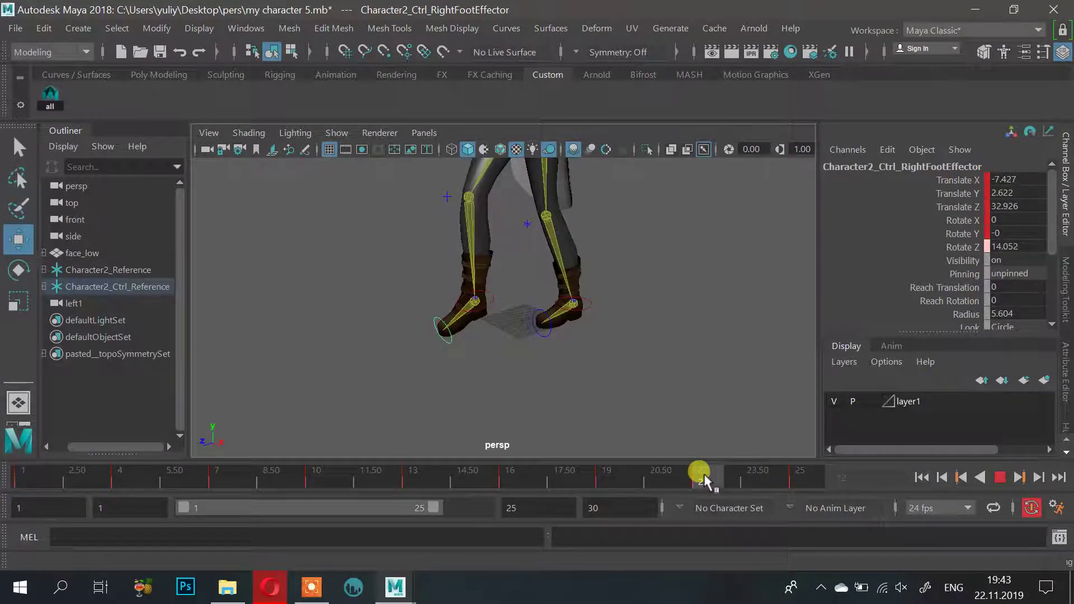
alt+drag(541, 283, 669, 309)
drag(514, 273, 507, 260)
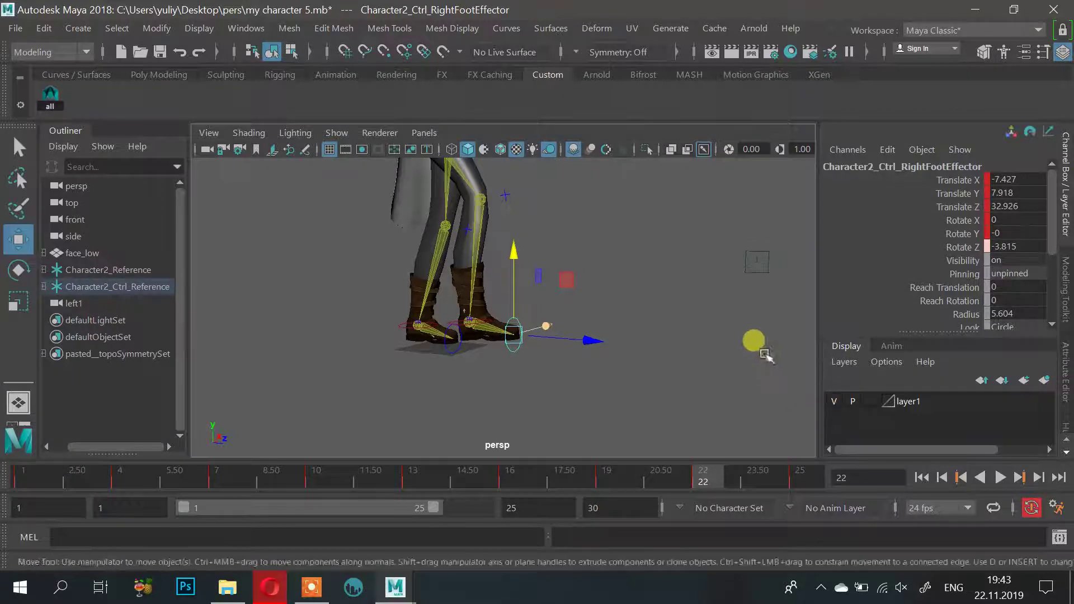
alt+drag(755, 343, 772, 363)
Replay the walk cycle from frame 1, examine legs and full body from several angles, and compare with the browser's walk reference image
drag(715, 482, 685, 482)
drag(554, 482, 23, 482)
click(1000, 477)
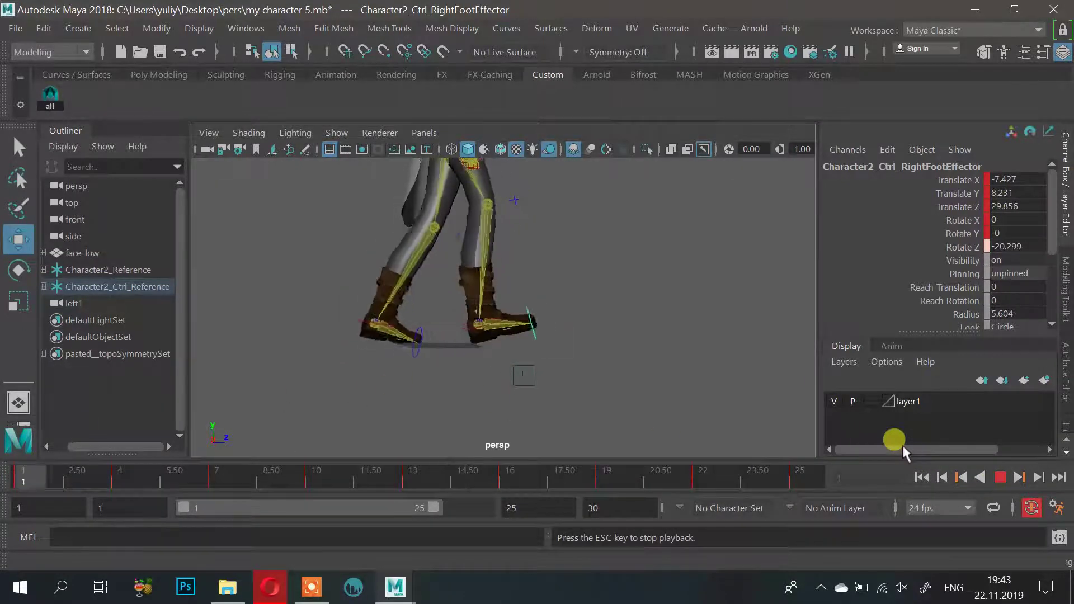
alt+drag(700, 360, 648, 375)
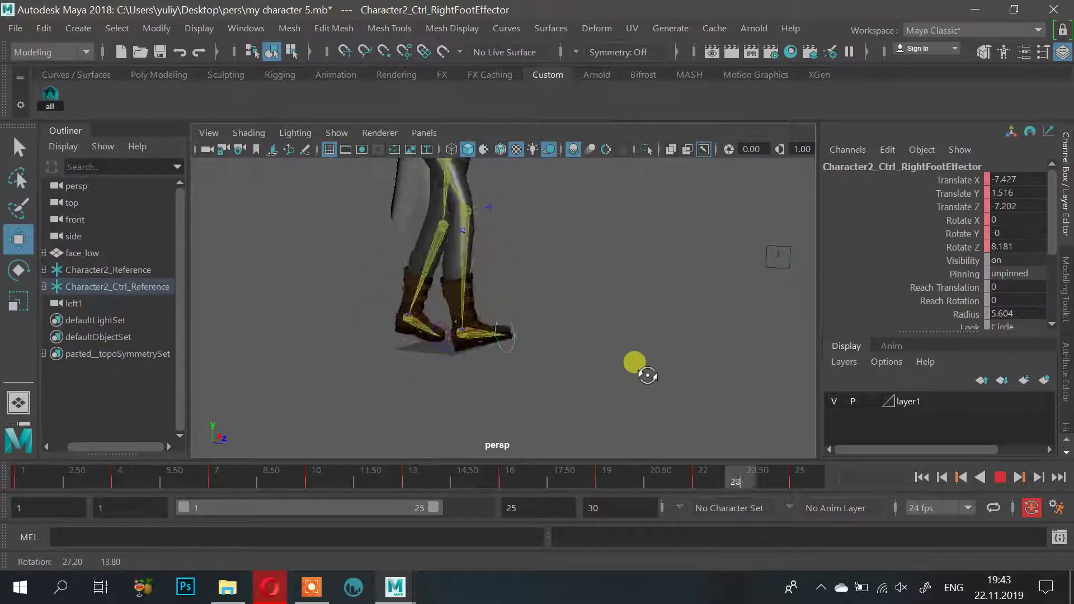
alt+drag(647, 375, 580, 379)
alt+right_drag(581, 381, 587, 302)
alt+drag(587, 303, 537, 439)
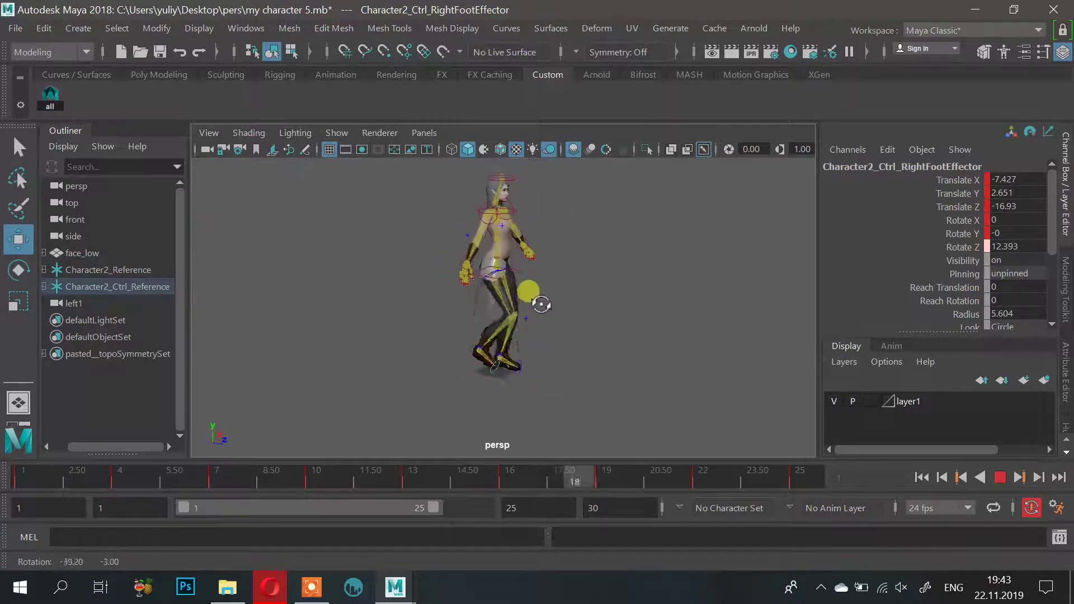
click(962, 479)
click(1000, 477)
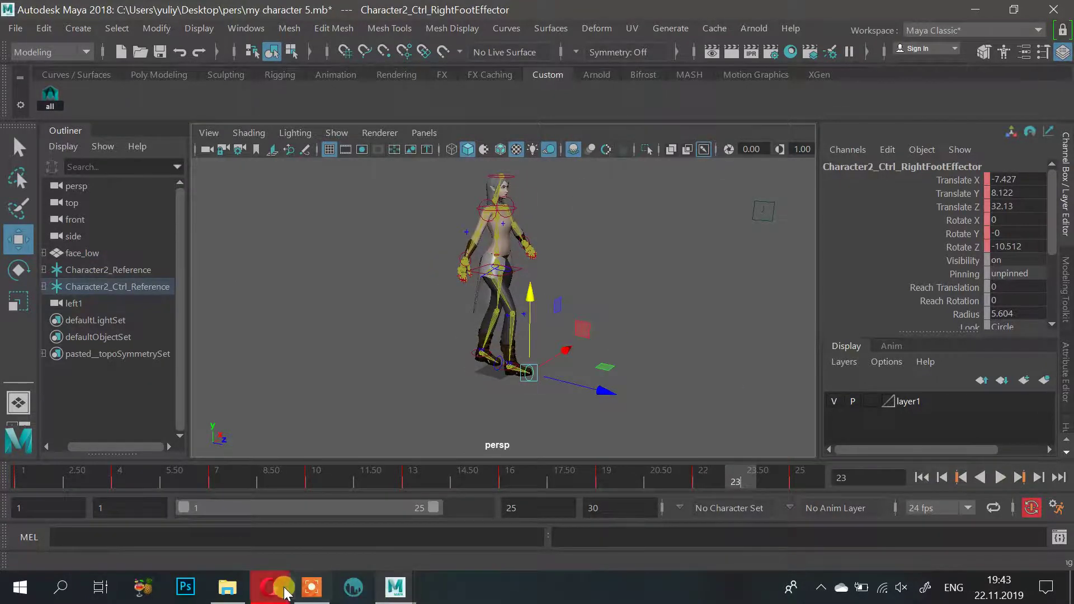
click(273, 588)
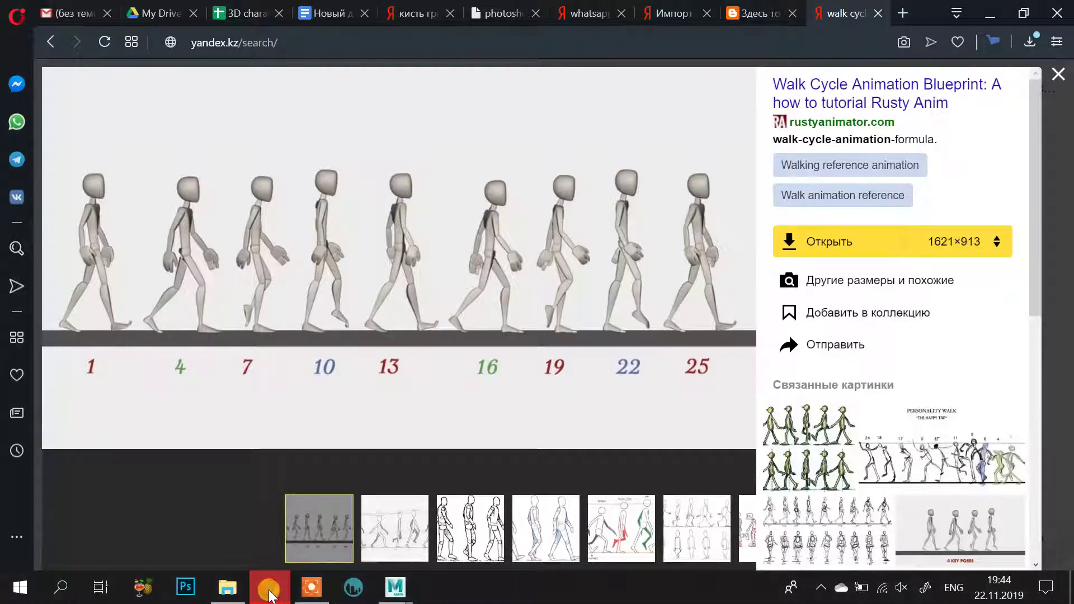
Close the Maya window holding "my character for animation.mb" and return to the "my character 5.mb" scene
mouse_move(395, 587)
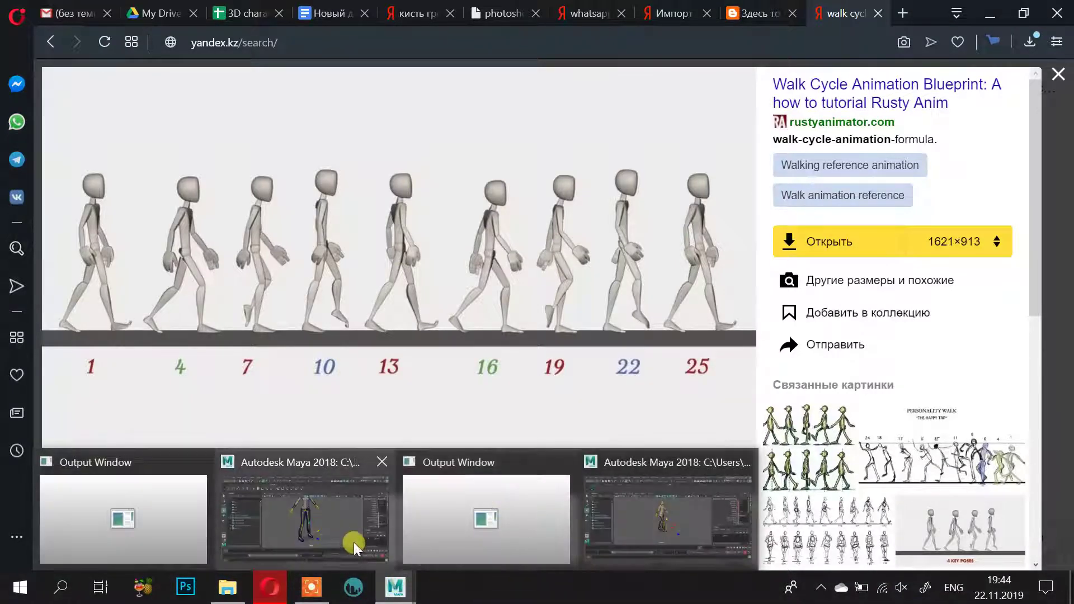
click(264, 504)
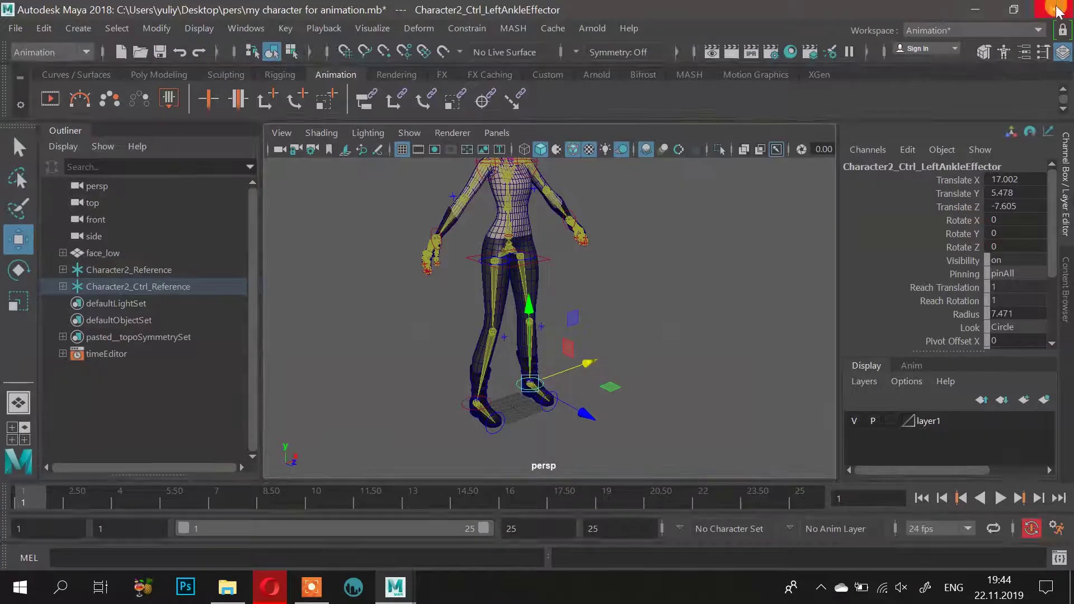
click(1055, 9)
click(537, 305)
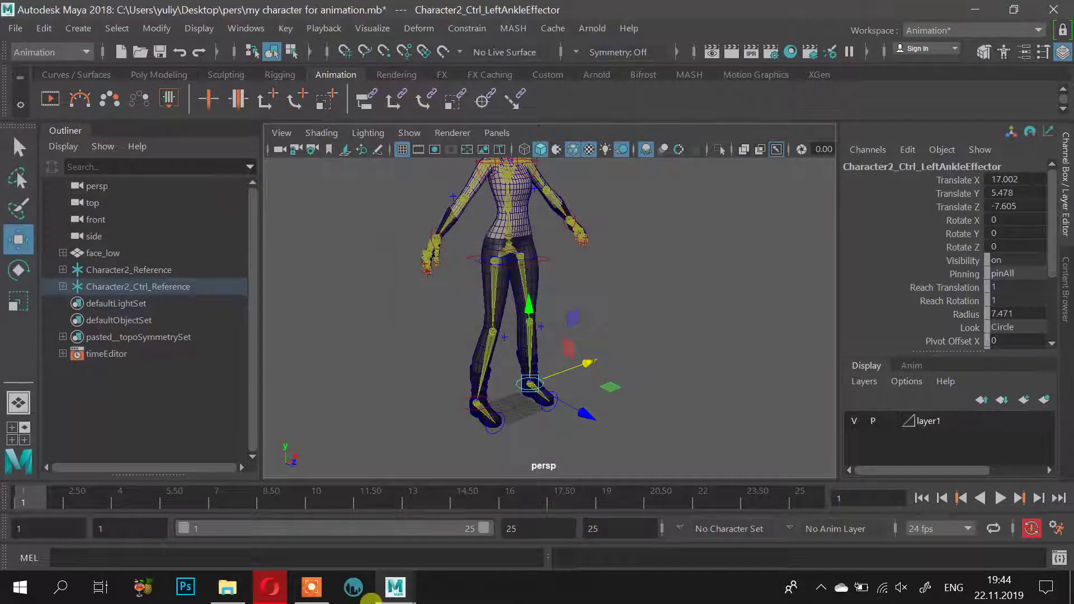
mouse_move(395, 587)
click(606, 513)
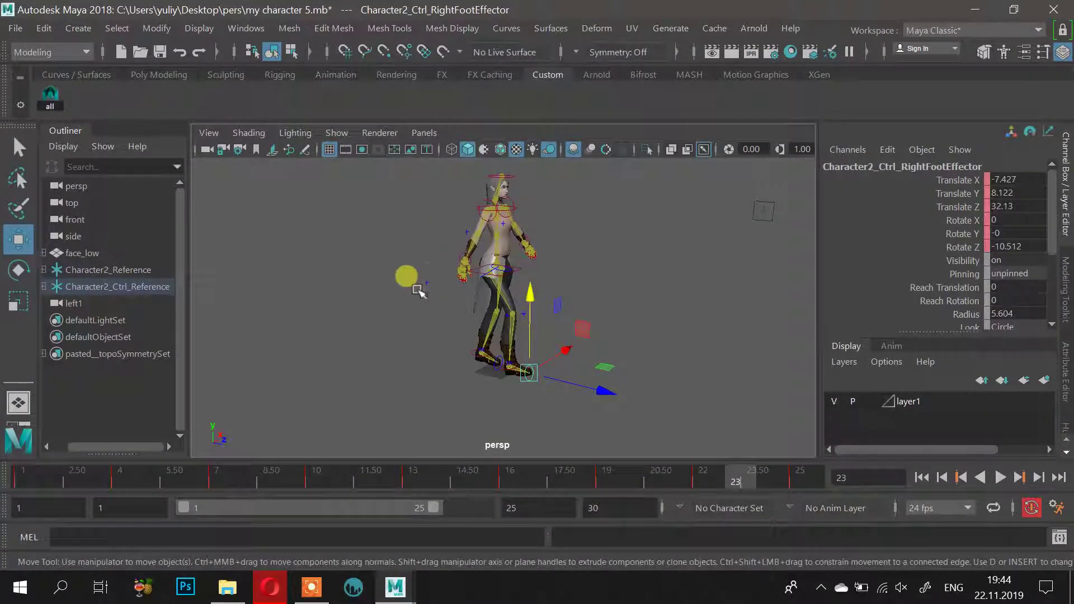
Return to frame 1 and open the Graph Editor on the right foot effector's animation curves
mouse_move(389, 483)
mouse_down()
mouse_move(696, 477)
mouse_move(22, 477)
mouse_up()
click(199, 28)
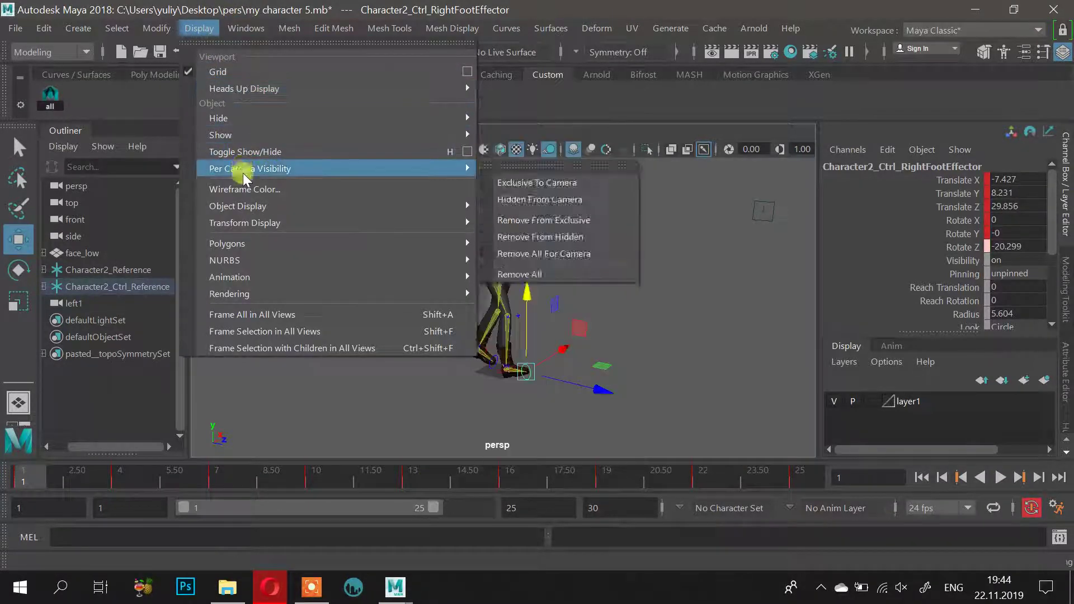
mouse_move(246, 28)
mouse_move(313, 120)
click(472, 137)
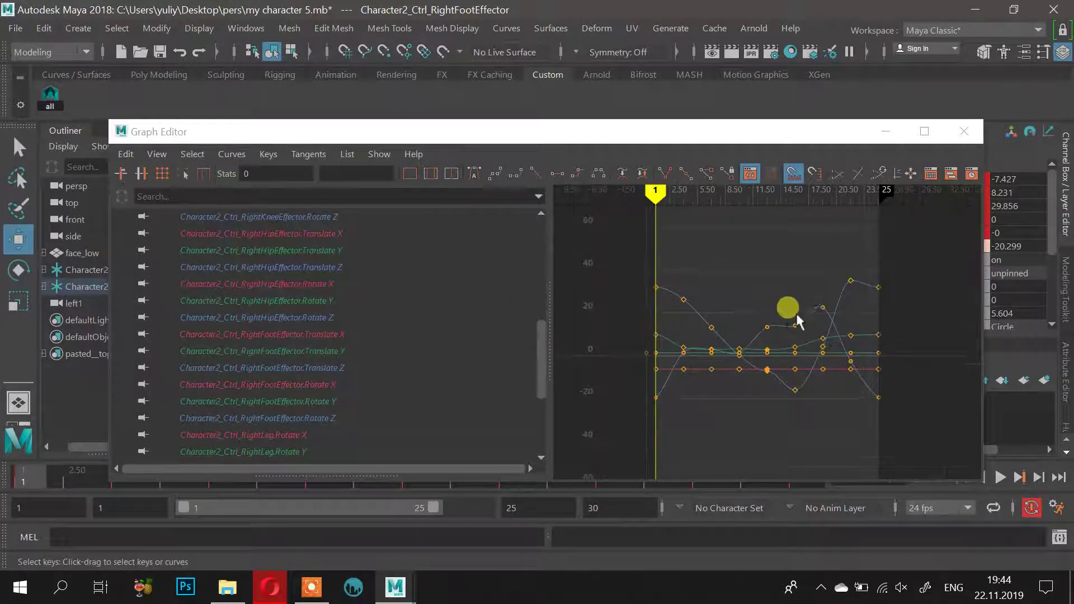
scroll(787, 284, up, 6)
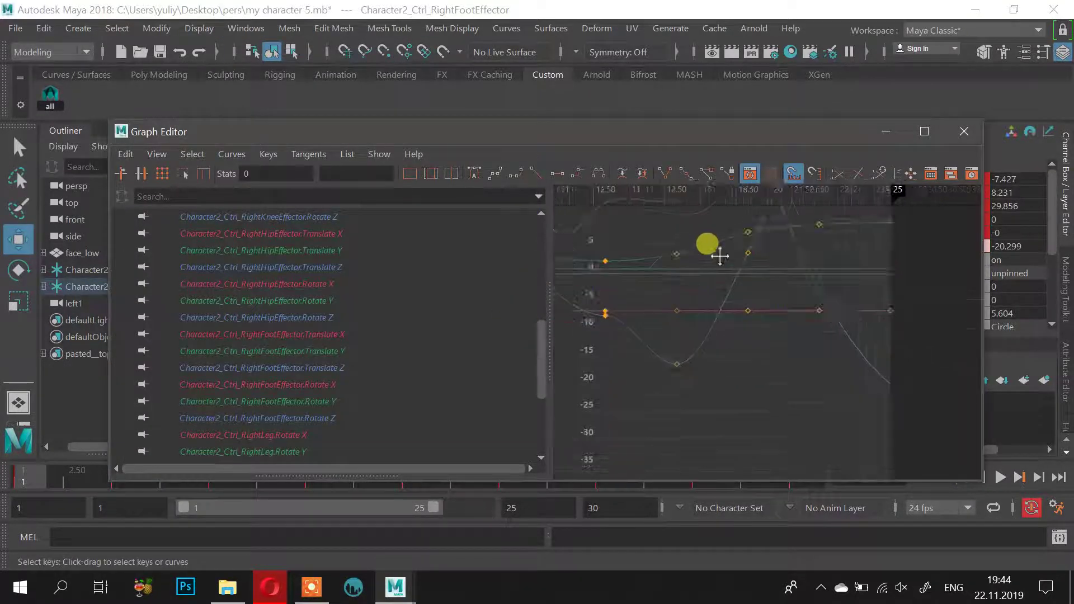
scroll(380, 294, up, 6)
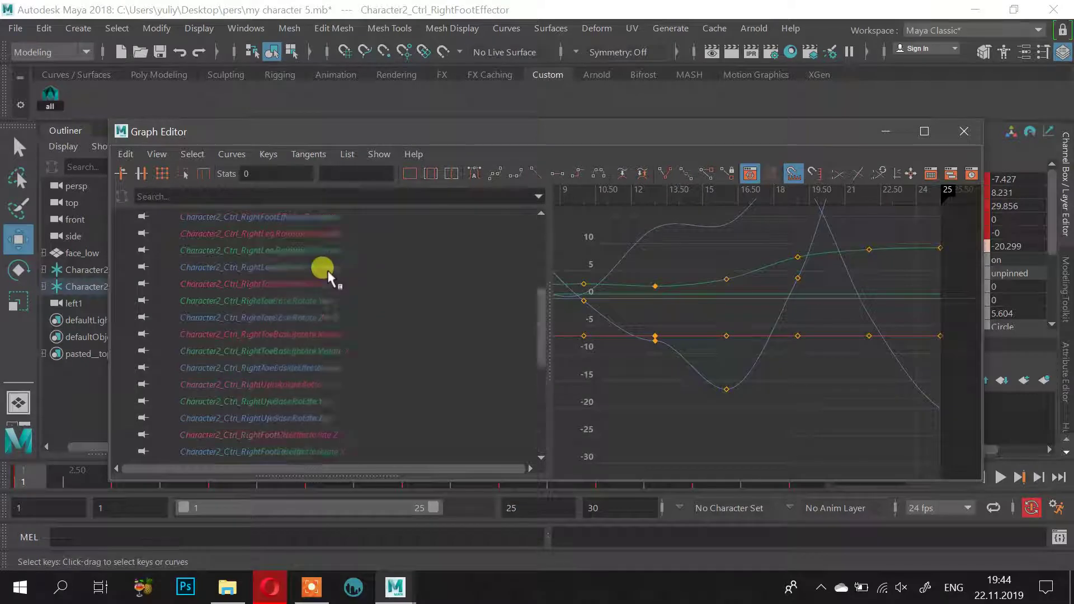
Check the right ankle effector's Translate X curve, and isolate its Translate Y curve with the keys at frames 13 and 16 framed
click(247, 351)
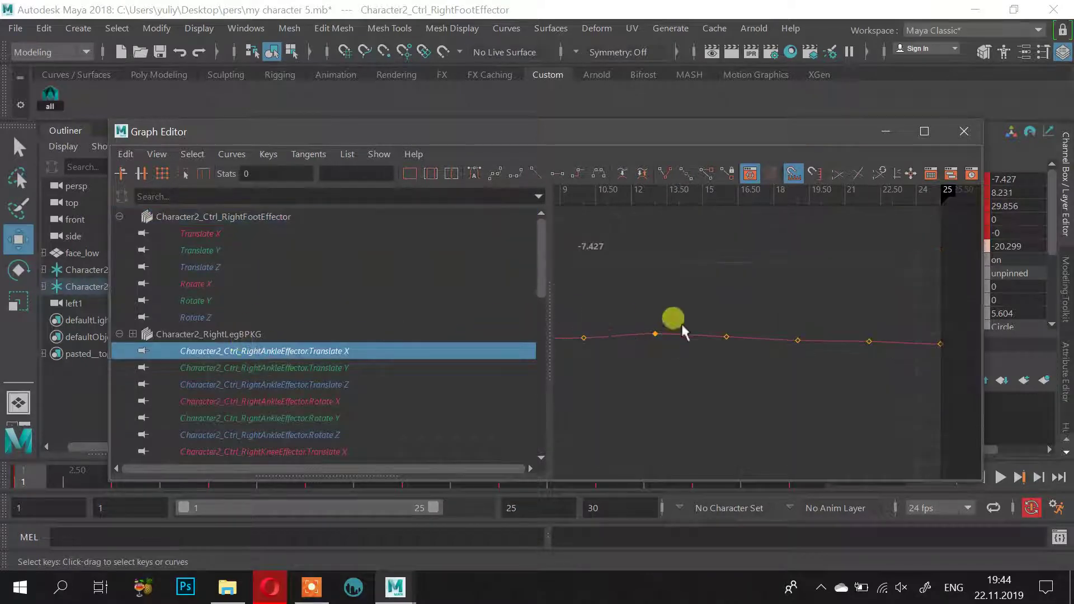
scroll(693, 319, down, 8)
scroll(694, 319, up, 3)
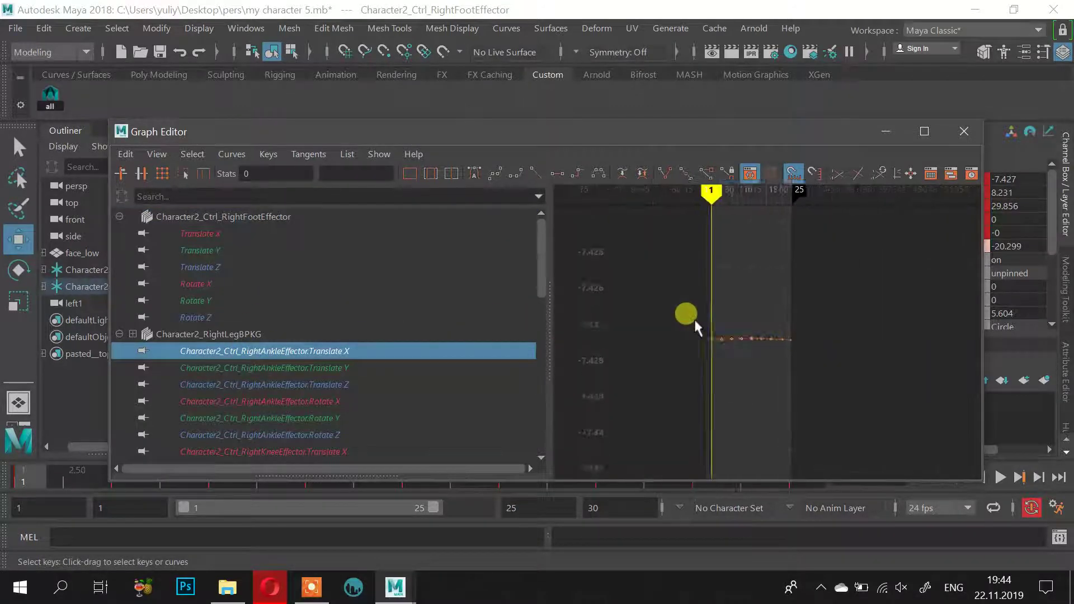
click(335, 369)
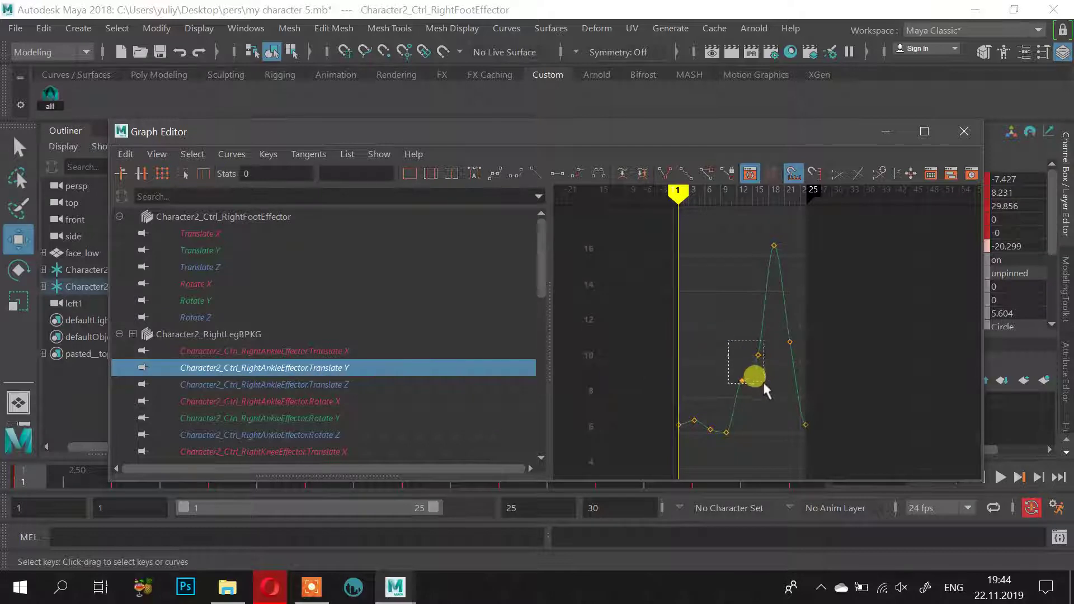
drag(764, 385, 763, 387)
key(f)
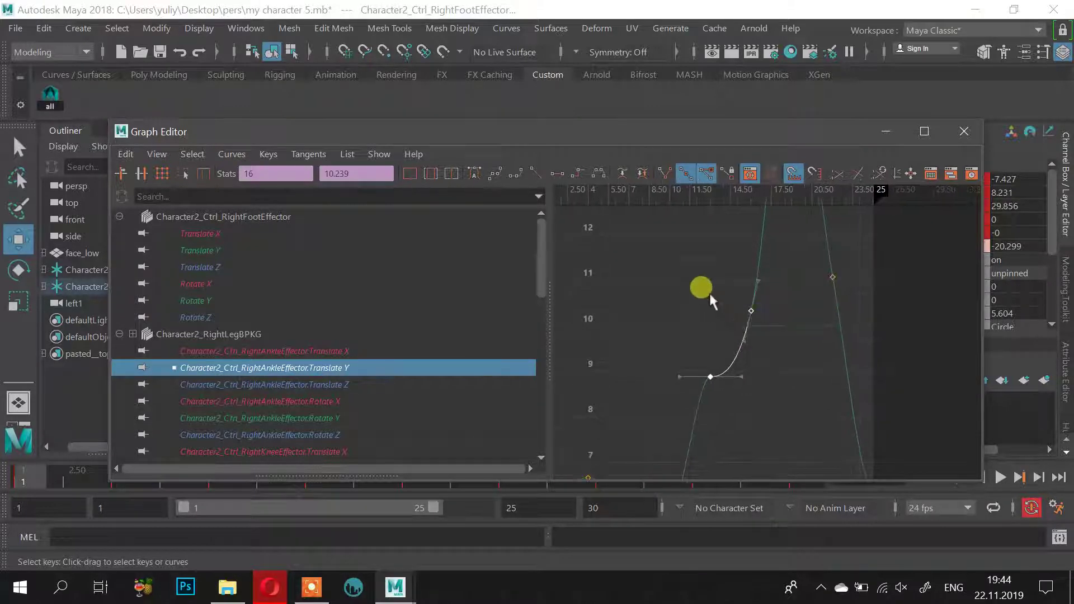
Try to smooth the right ankle's Translate Y curve by shifting keys and adjusting the tangent at frame 13
click(709, 294)
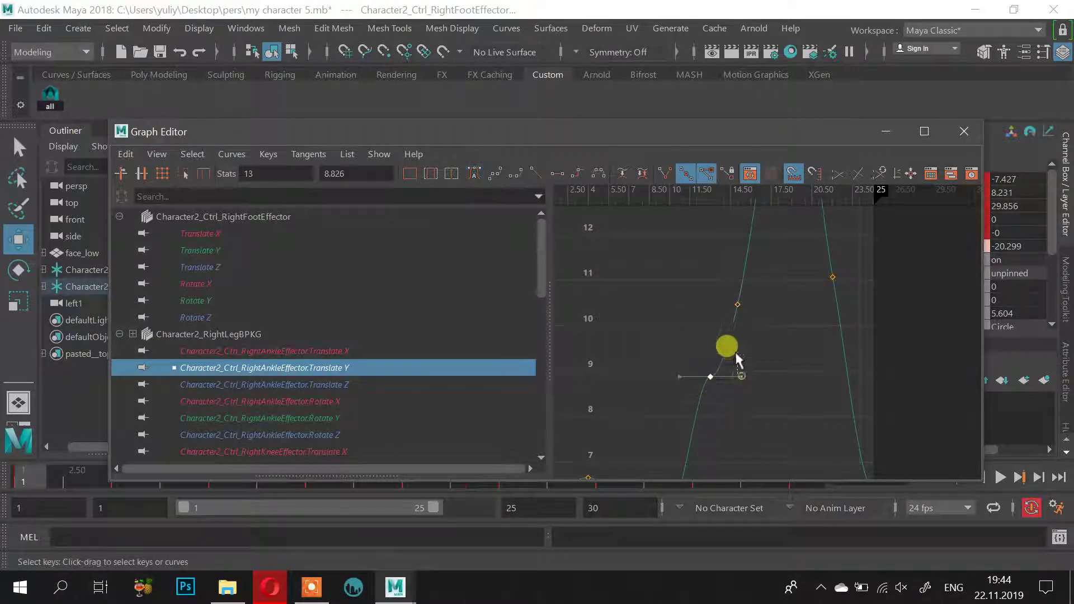
click(738, 361)
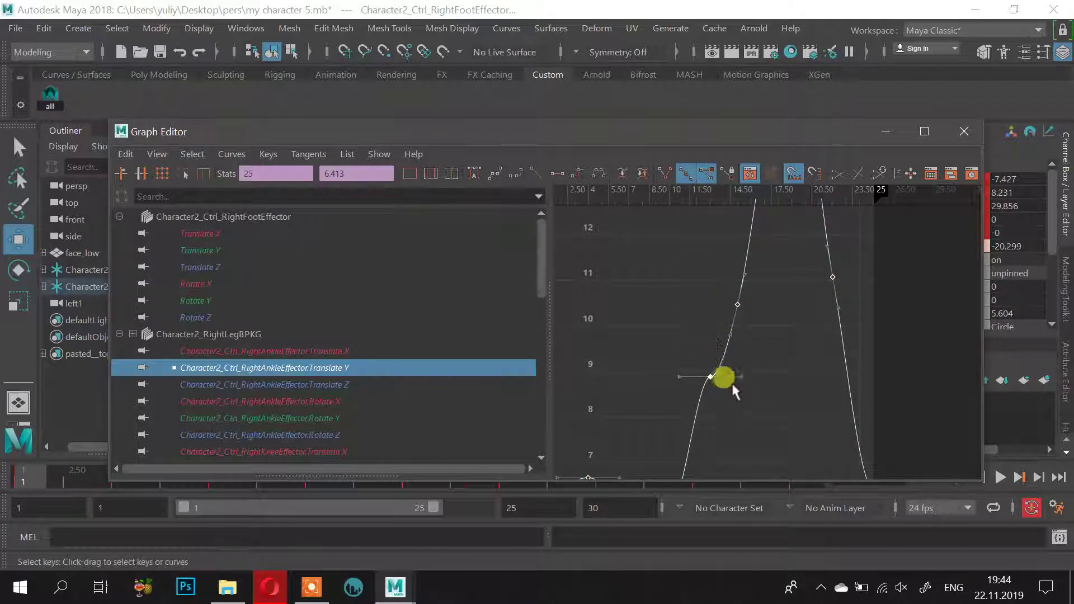
middle_drag(740, 374, 745, 356)
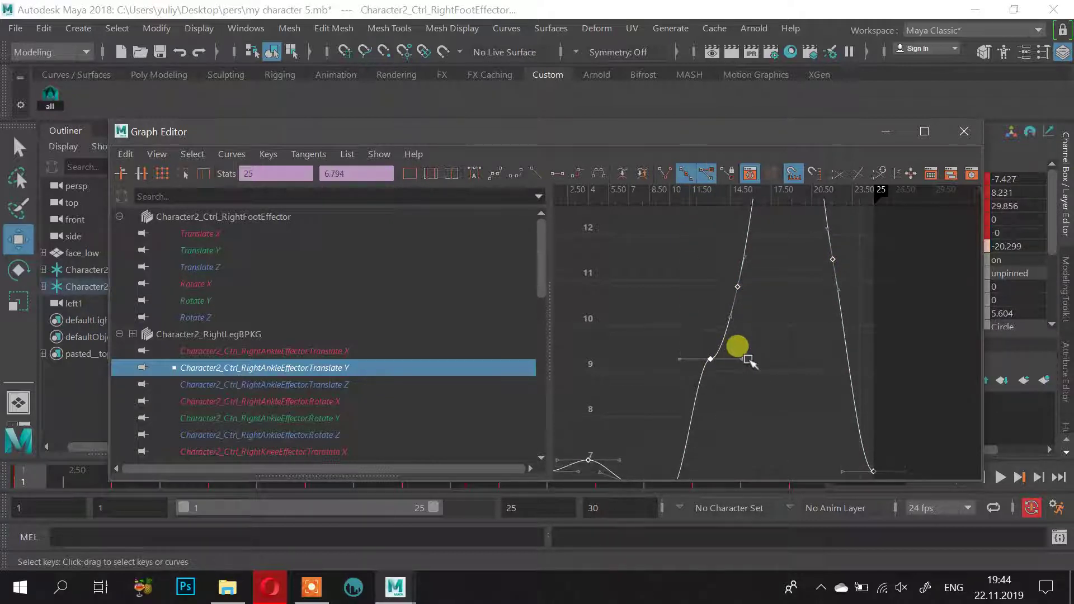
key(ctrl+z)
drag(709, 395, 735, 306)
click(740, 376)
click(737, 314)
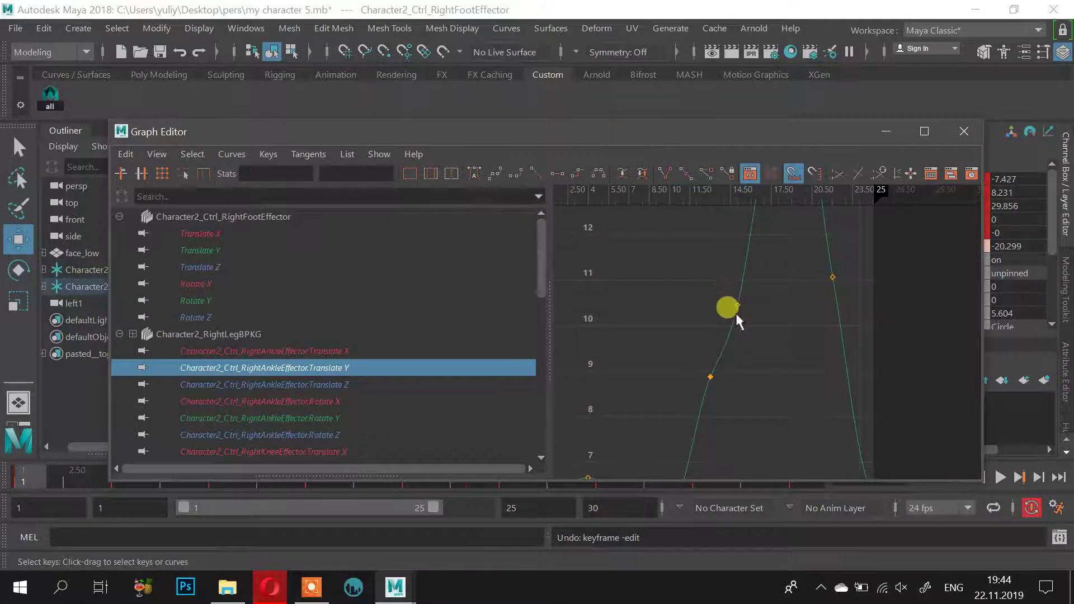
Undo the trial key and tangent edits on the right ankle's Translate Y curve
key(ctrl+z)
scroll(743, 356, down, 5)
key(ctrl+z)
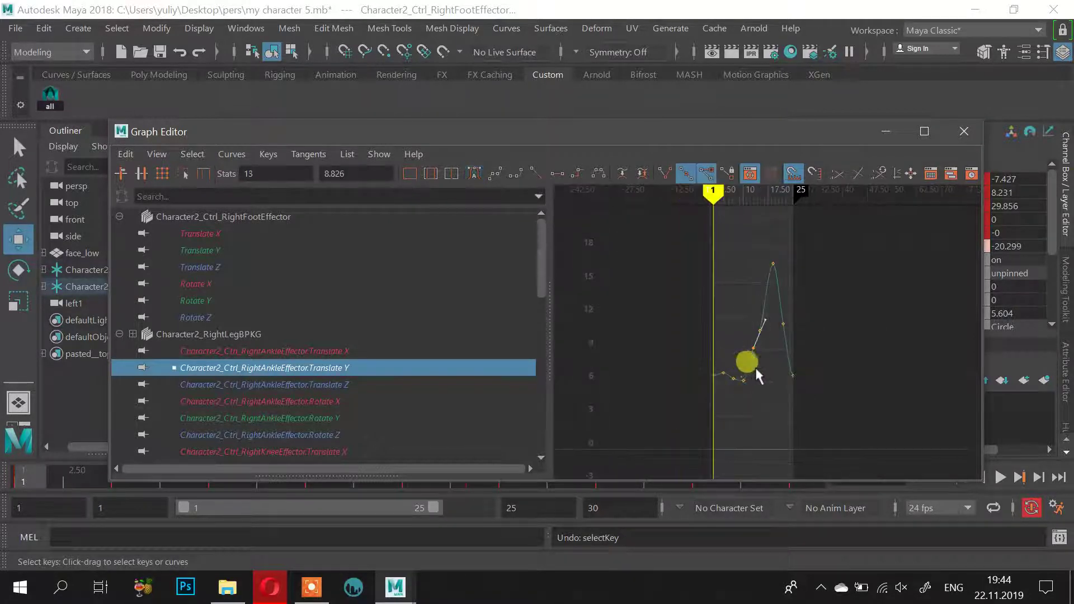
key(ctrl+z)
key(ctrl+z)
middle_drag(764, 362, 788, 340)
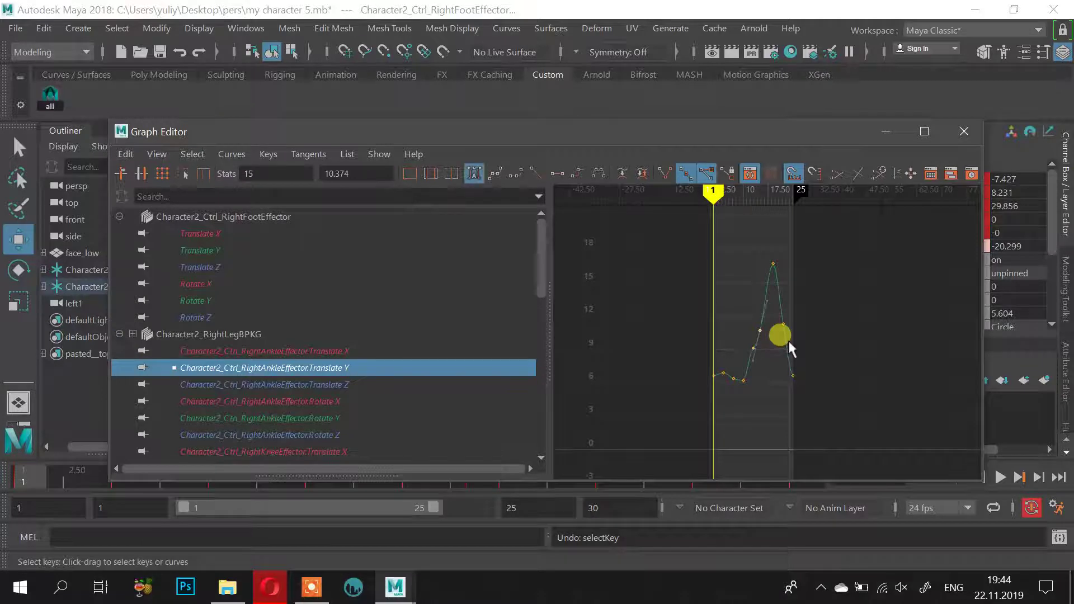
Raise the frame 16 key on the right ankle's Translate Y curve to 12.579
key(f)
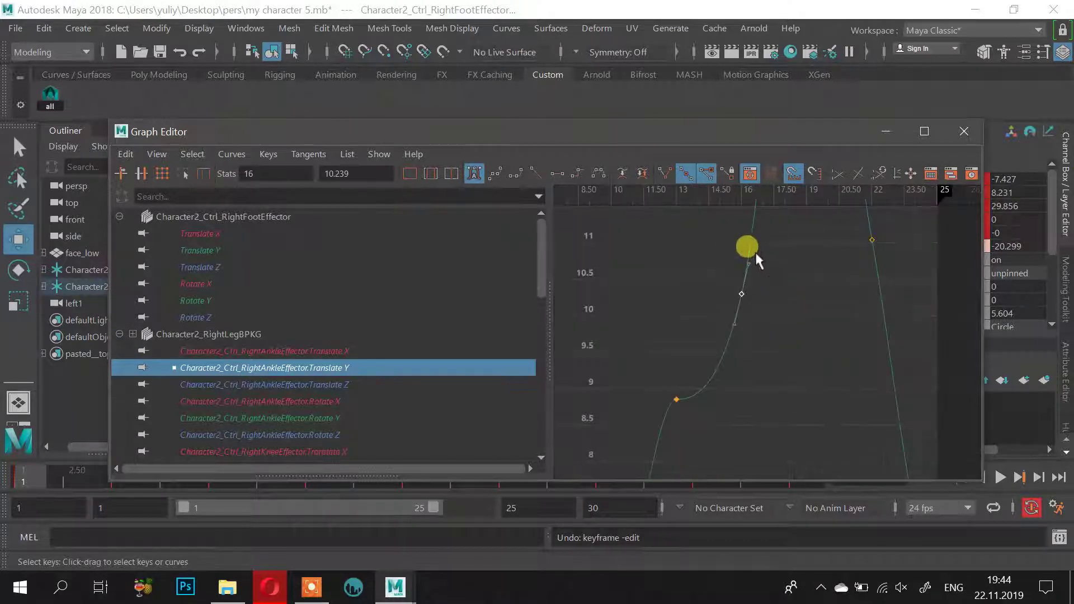
scroll(744, 302, down, 8)
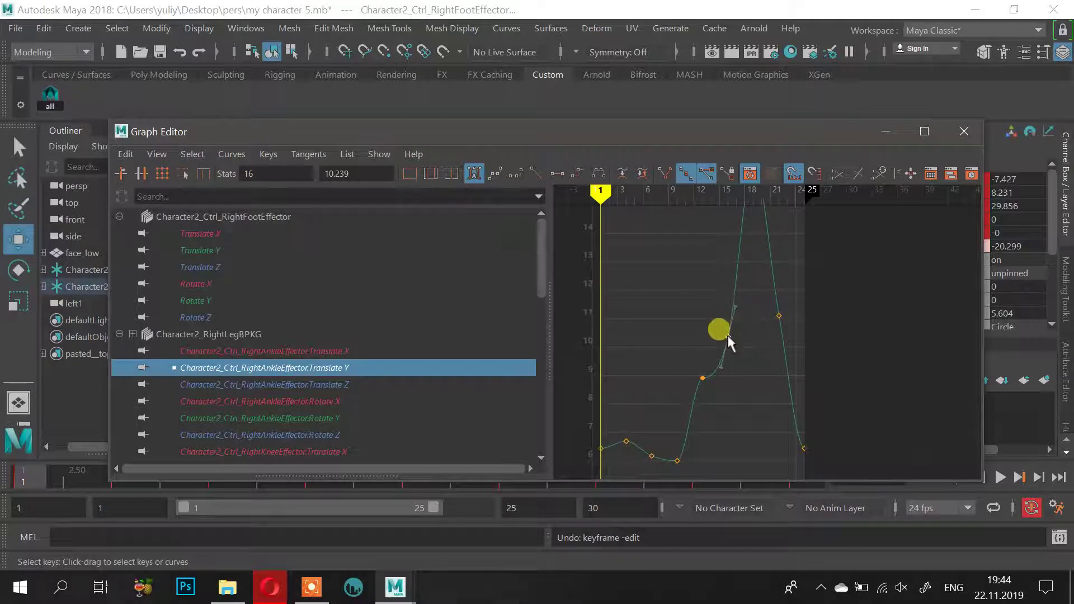
mouse_move(742, 395)
alt+middle_down()
mouse_move(741, 323)
mouse_move(740, 396)
alt+middle_up()
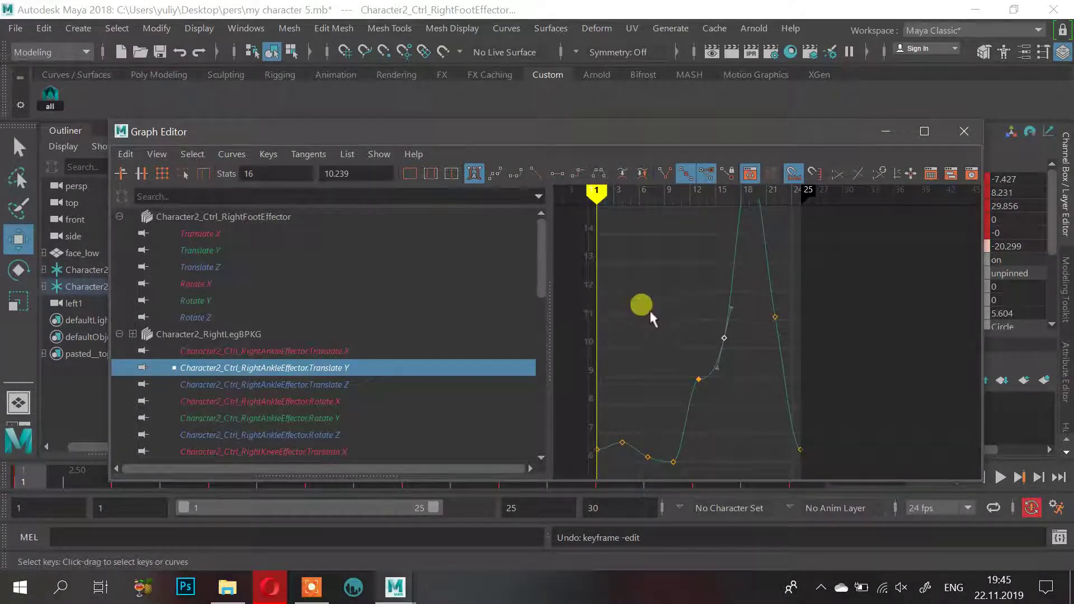
click(726, 331)
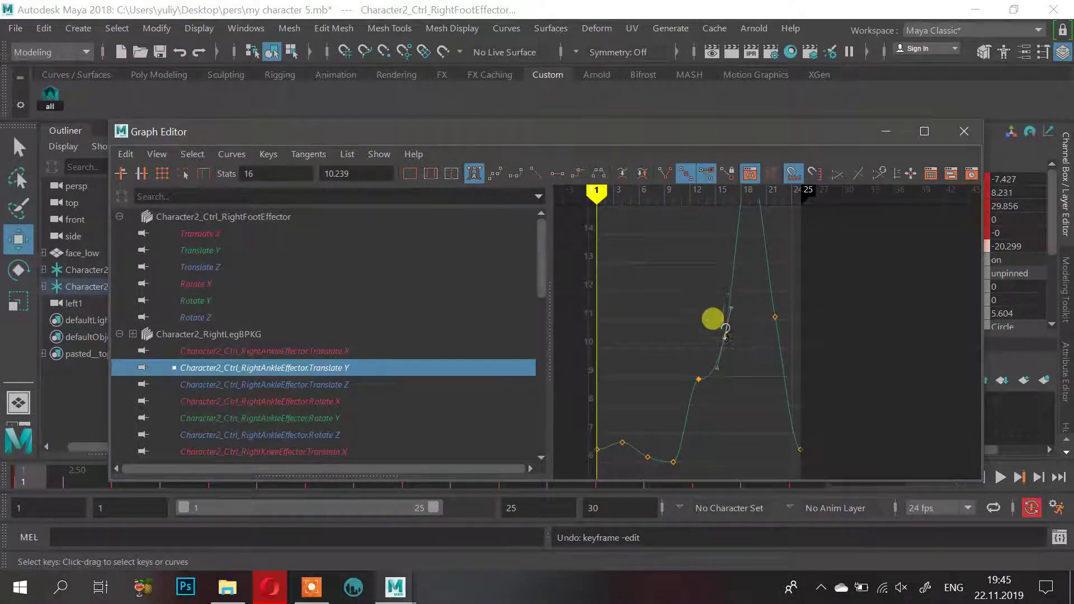
drag(725, 338, 724, 270)
Rotate the flat tangent of the frame 13 Translate Y key steeply upward so the curve rises smoothly towards frame 16
drag(713, 391, 714, 390)
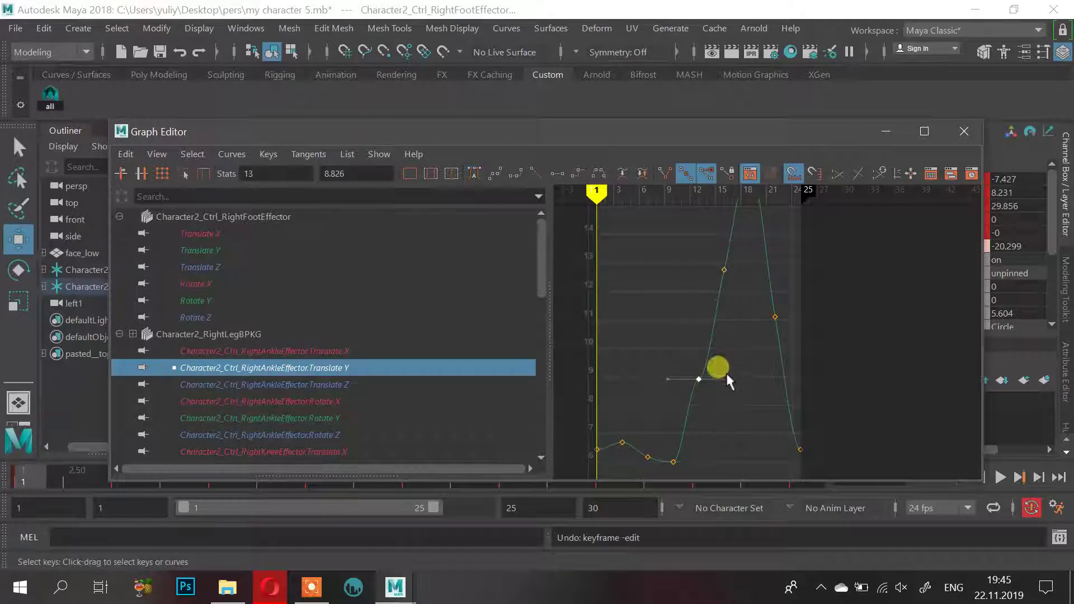
click(725, 371)
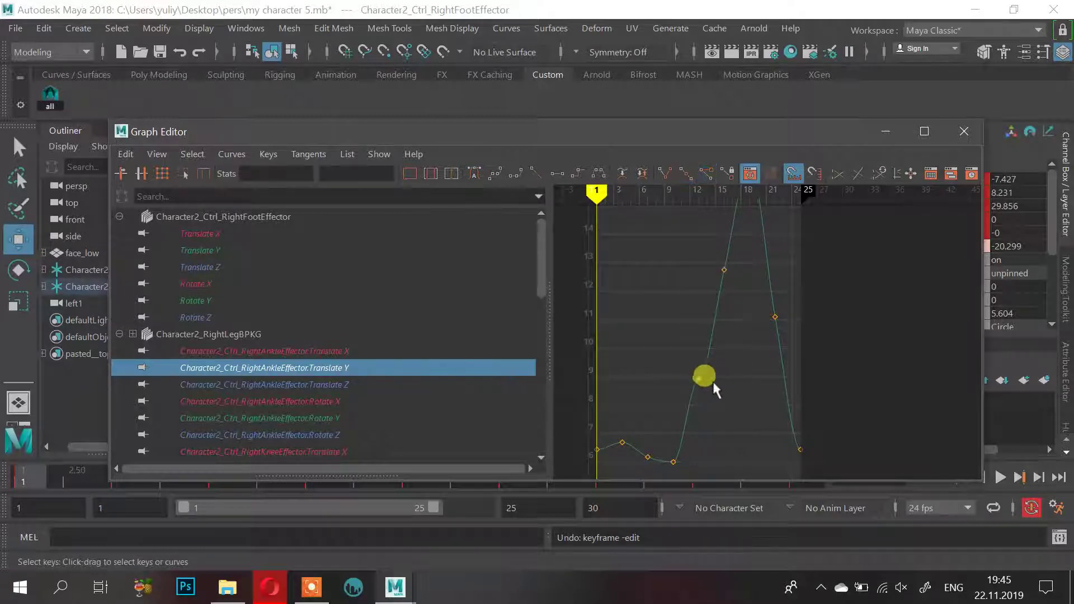
click(697, 373)
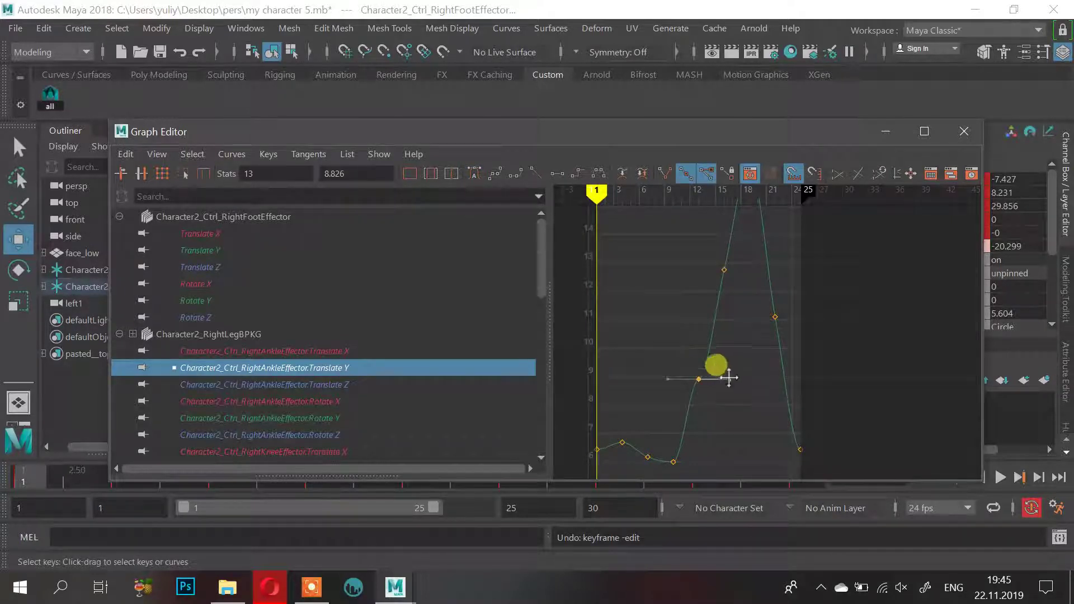
click(729, 377)
drag(724, 379, 710, 334)
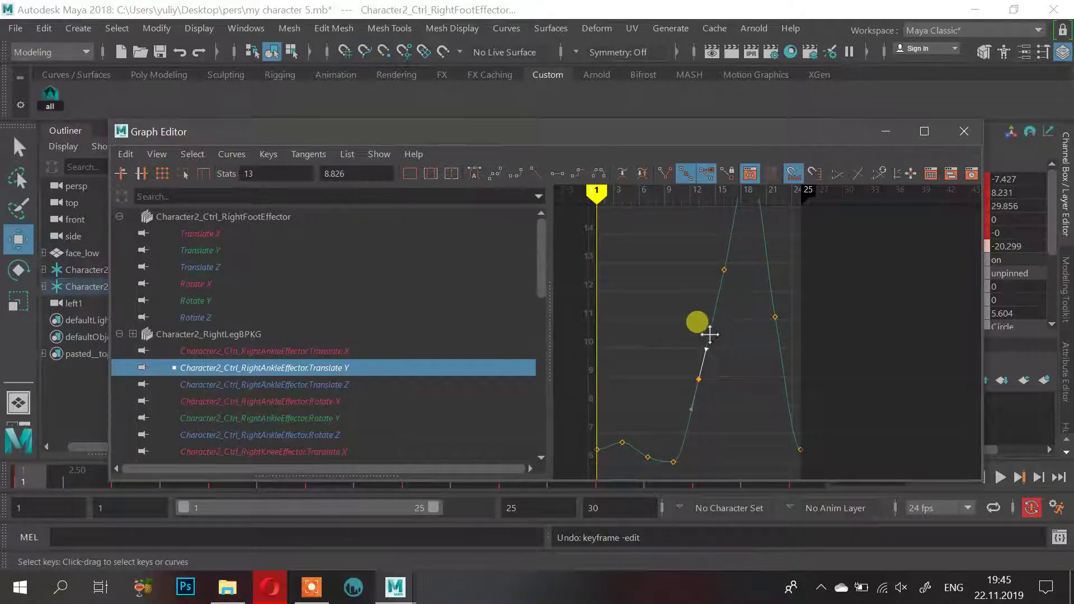
click(724, 269)
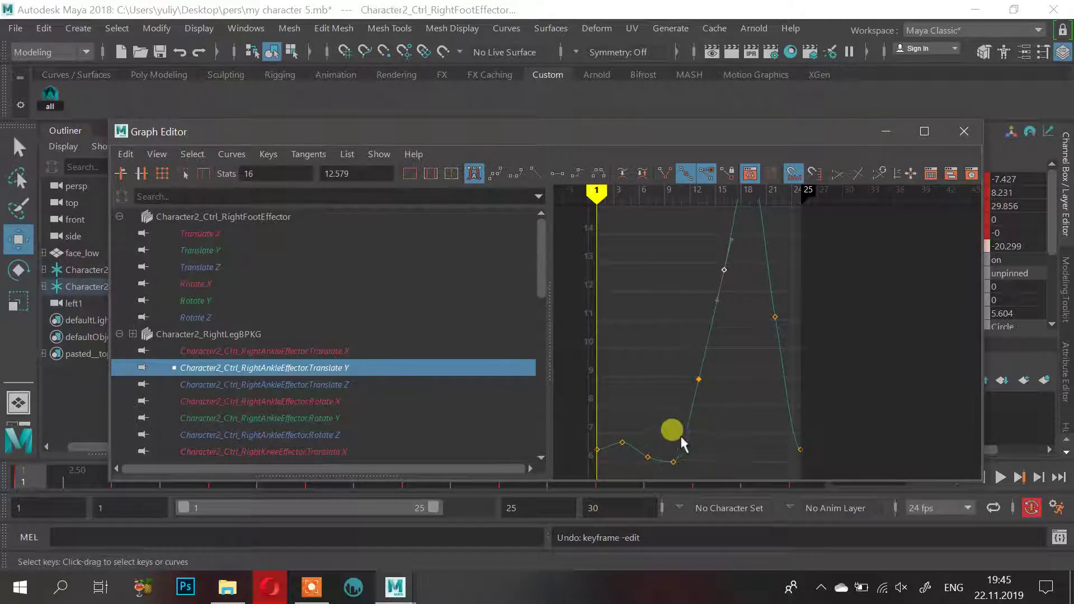
Raise the frame 7 key on the right ankle's Translate Y curve to 6.293
alt+middle_drag(682, 442, 724, 332)
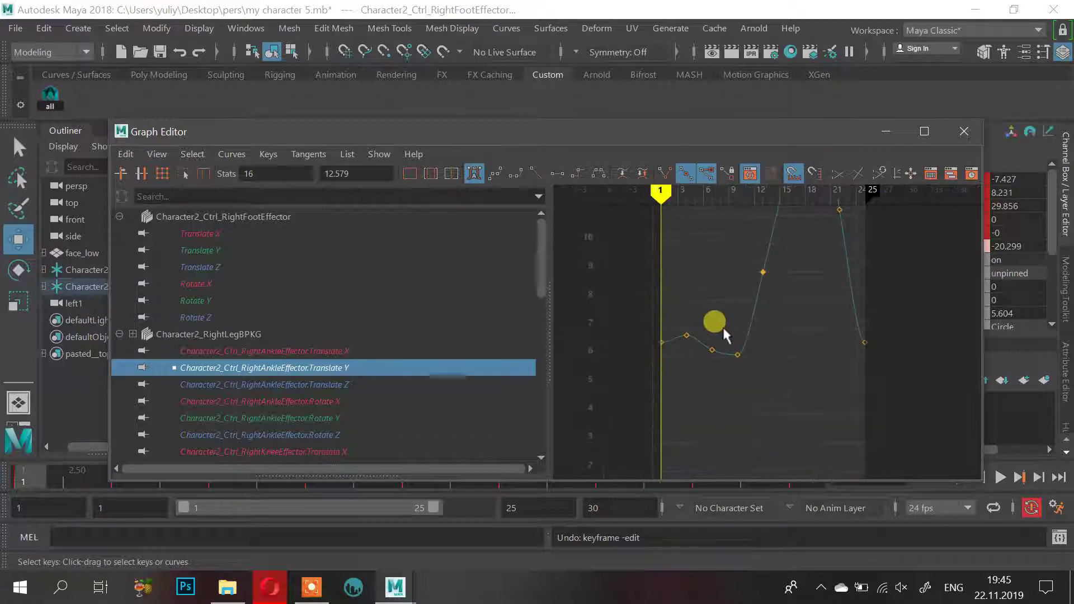
drag(708, 344, 716, 359)
scroll(715, 359, up, 4)
alt+middle_drag(692, 352, 738, 328)
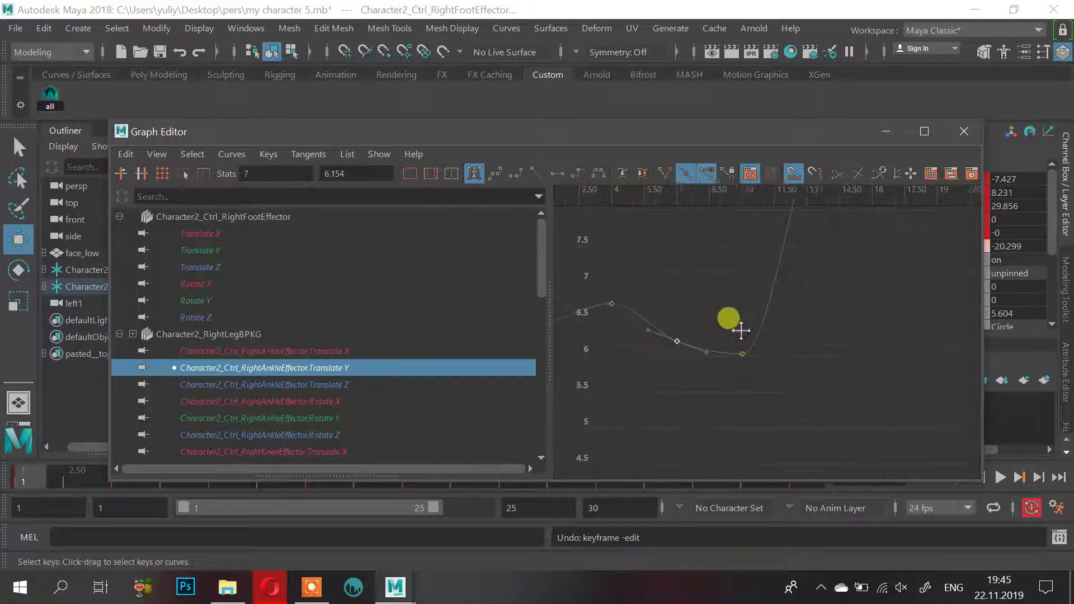
scroll(737, 329, up, 2)
scroll(668, 274, down, 3)
alt+middle_drag(668, 274, 691, 284)
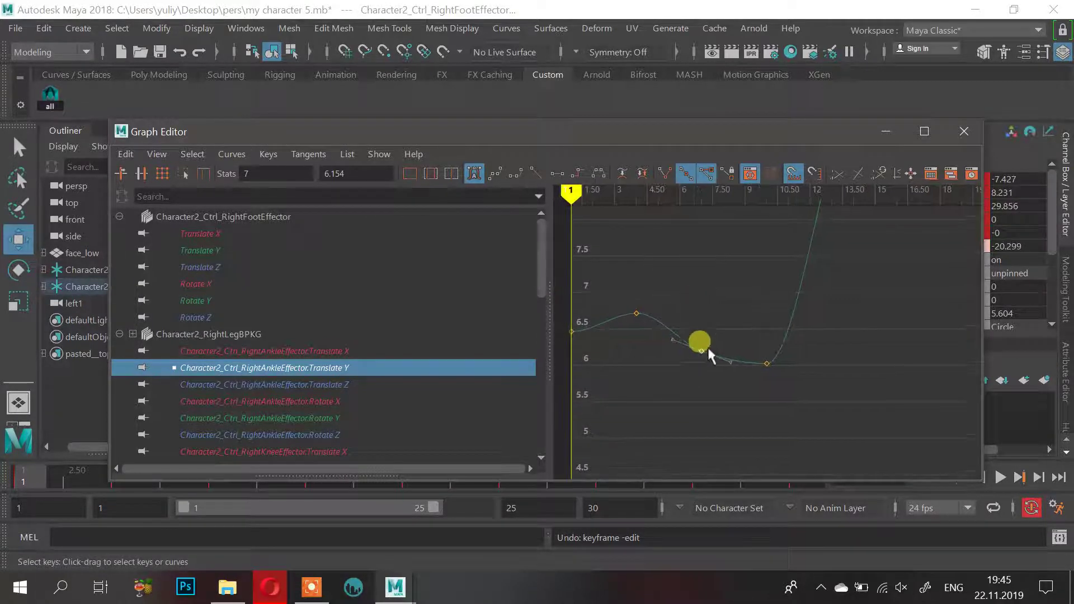
drag(706, 351, 706, 340)
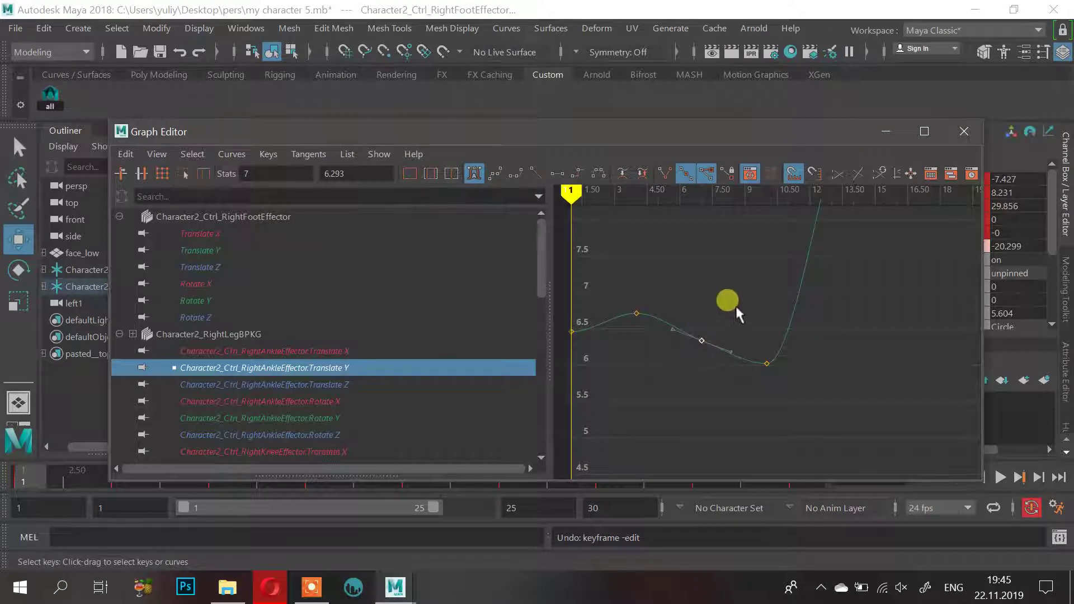
scroll(732, 300, down, 6)
key(a)
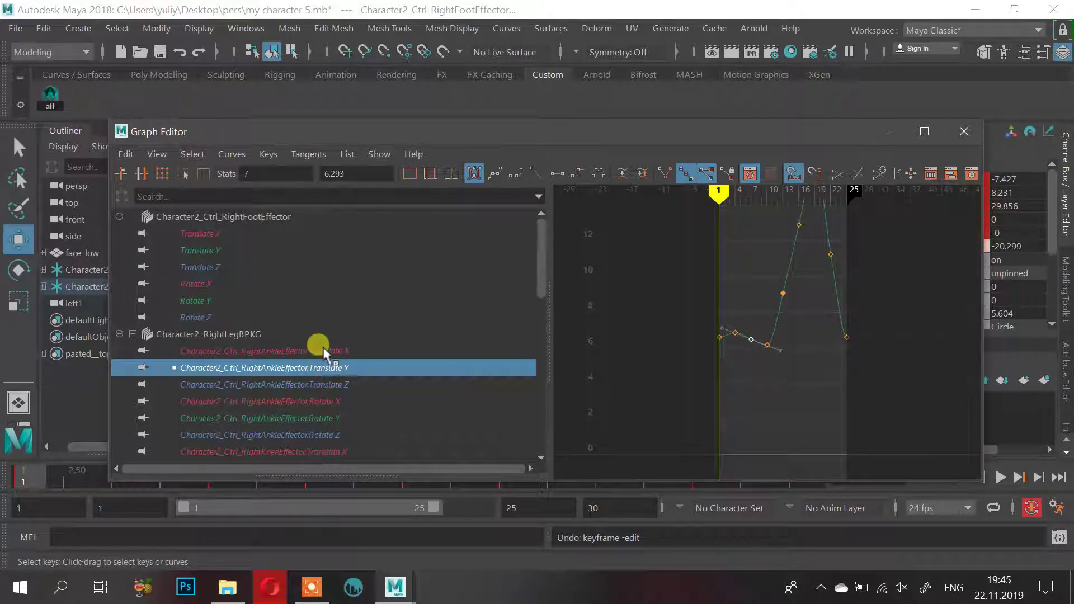
Smooth the right ankle's Translate Z curve by sloping the frame 13 key's tangent downward and lowering the key to -26.484
click(318, 351)
click(327, 371)
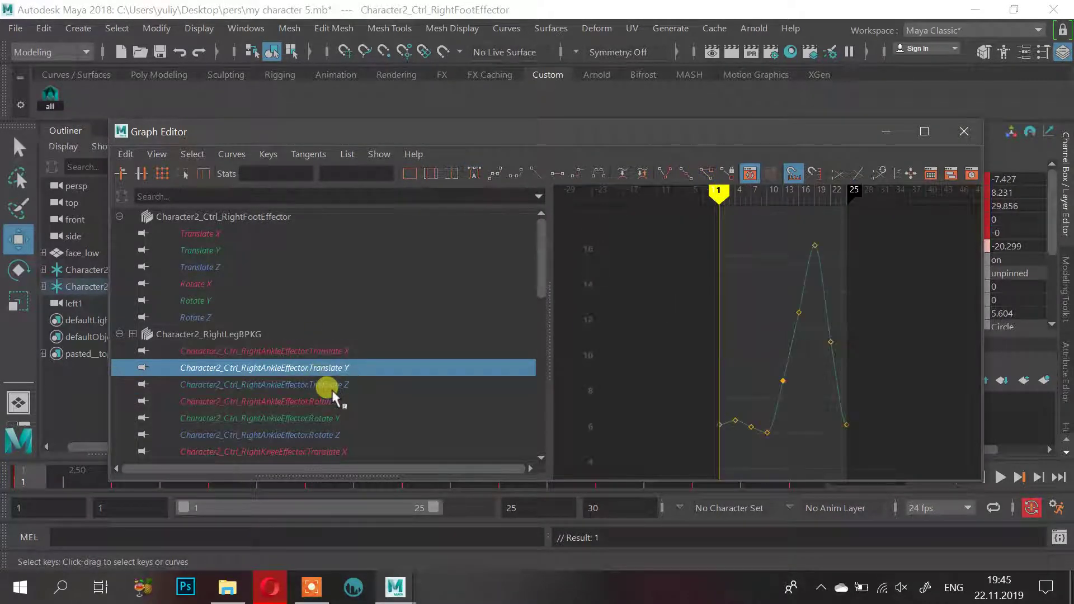
click(332, 388)
alt+middle_drag(778, 377, 744, 328)
scroll(749, 384, up, 5)
scroll(750, 385, down, 2)
click(740, 390)
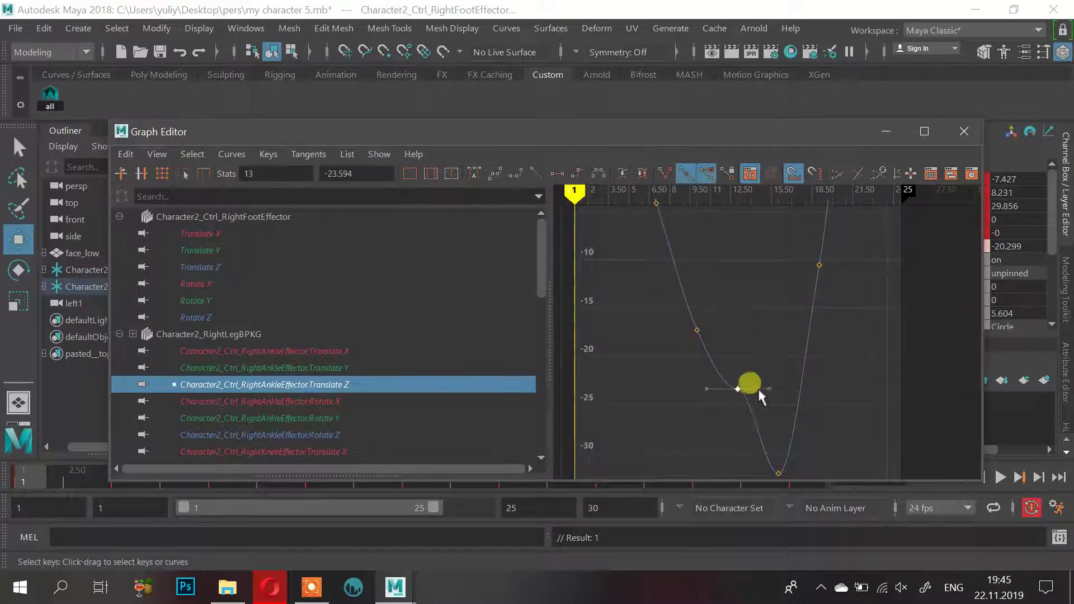
drag(773, 395, 732, 420)
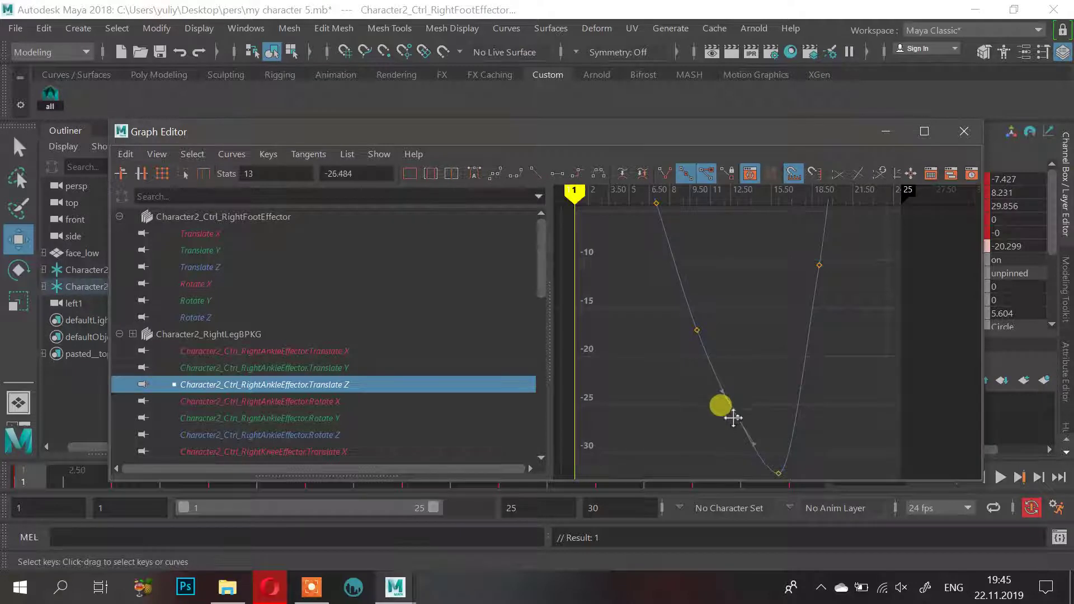
Examine the right ankle effector's Rotate X and Rotate Y curves for uneven keys
scroll(752, 377, down, 5)
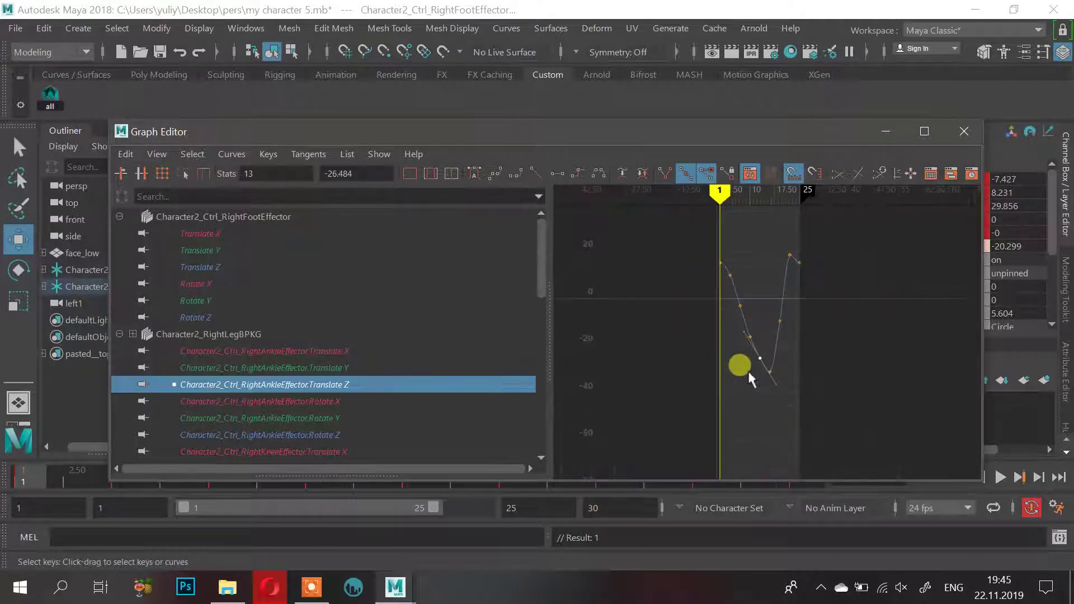
click(285, 401)
key(f)
alt+middle_drag(800, 342, 782, 247)
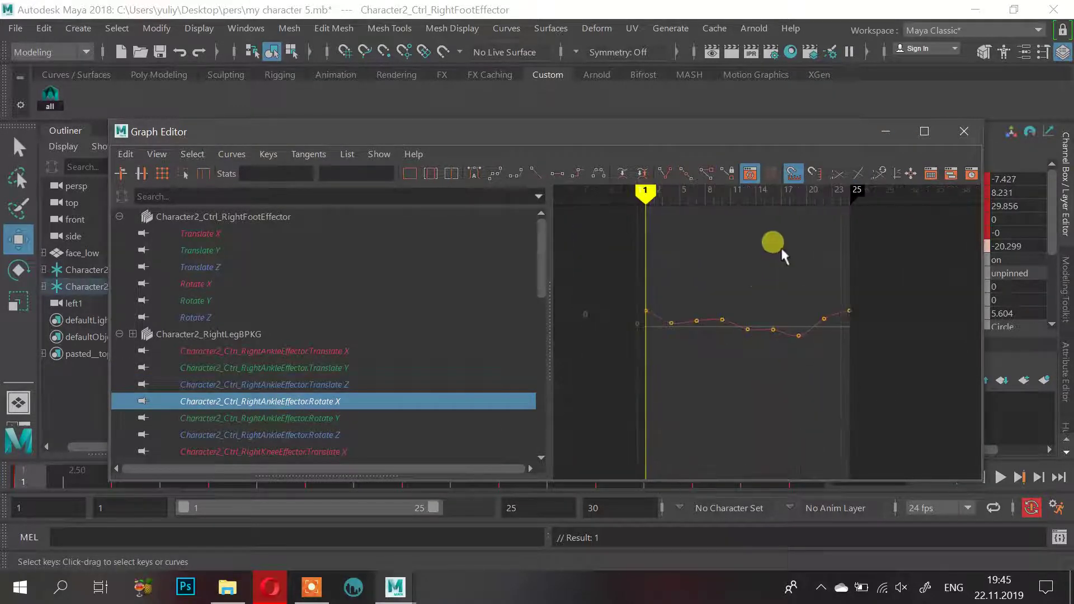
scroll(753, 265, up, 3)
click(649, 307)
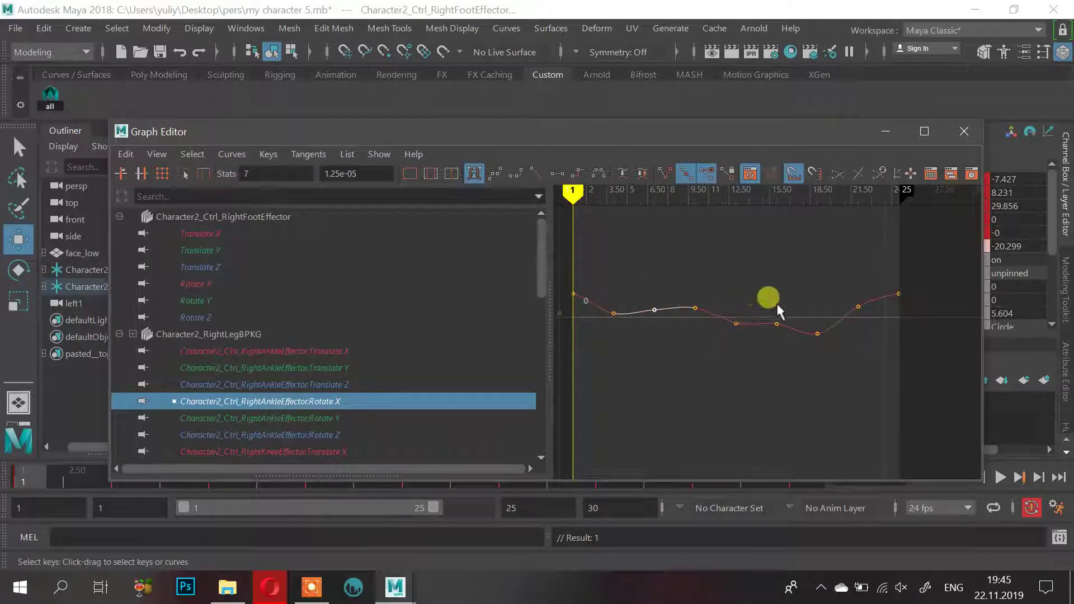
click(318, 419)
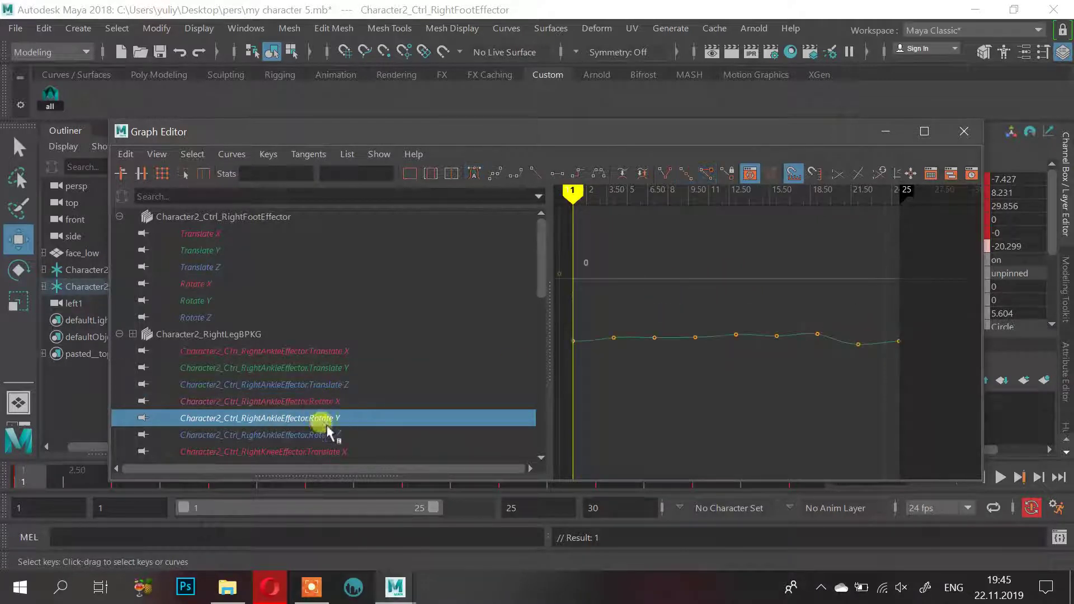
Try lowering the frame 7 key on the right ankle's Rotate Z curve to 1.292, and undo the move
click(325, 435)
click(729, 325)
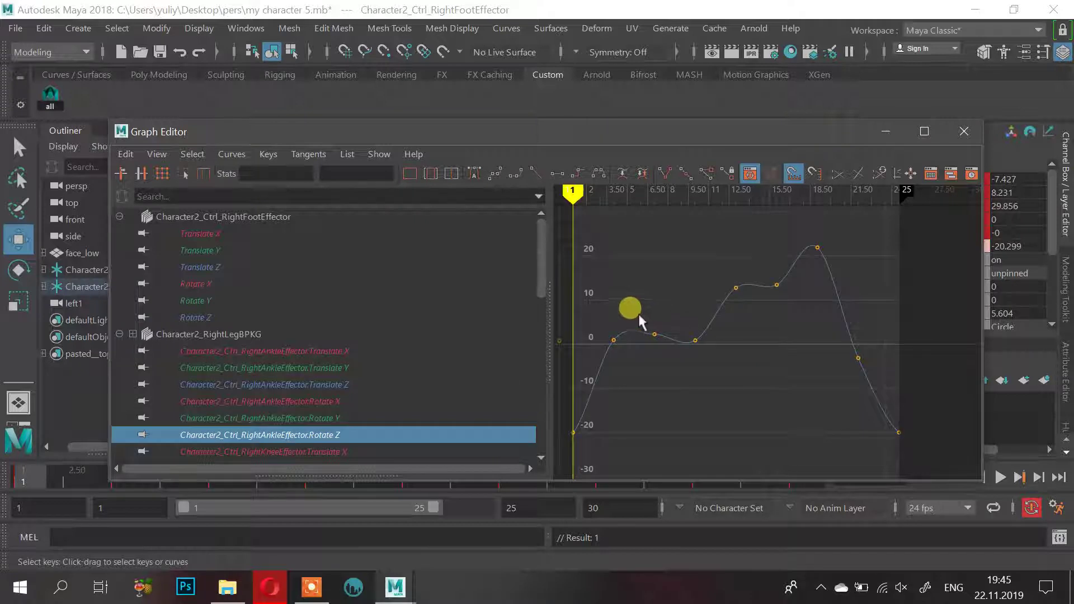
drag(638, 312, 657, 349)
scroll(645, 335, up, 5)
scroll(644, 330, down, 3)
key(a)
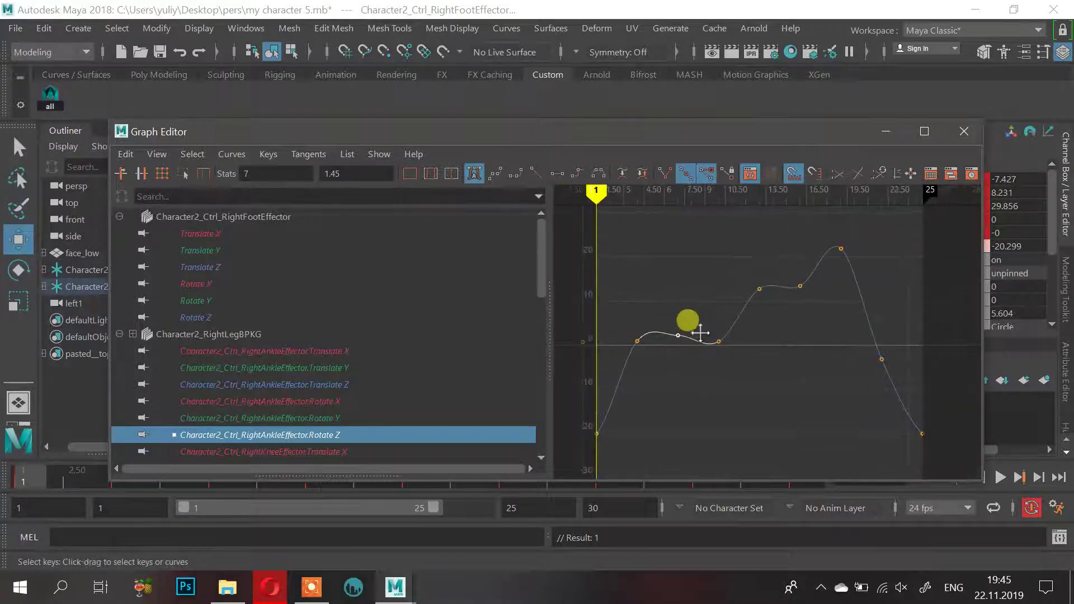
click(685, 330)
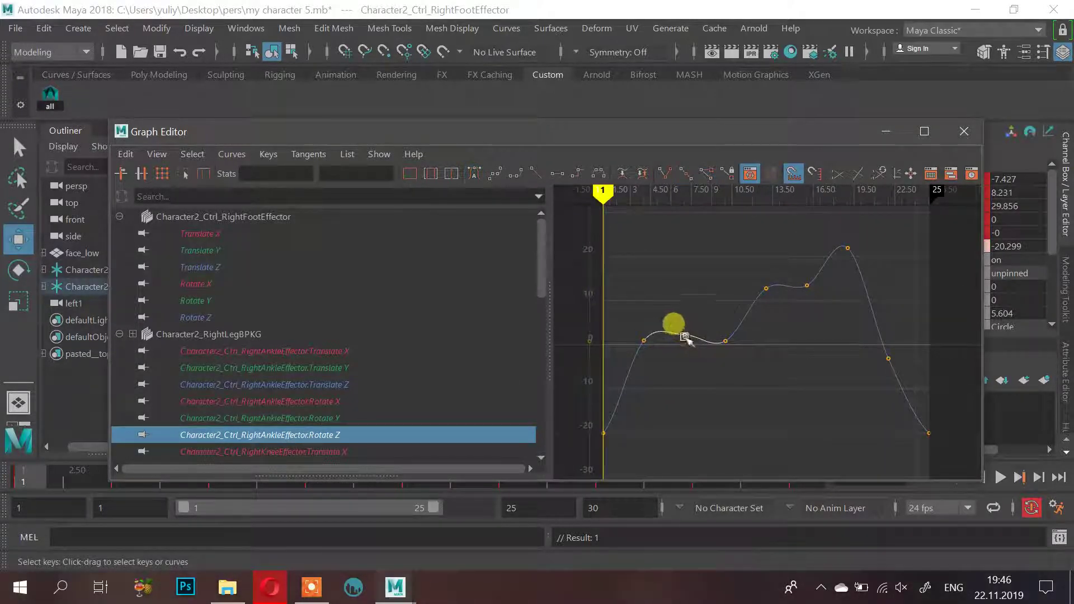
click(685, 336)
click(685, 334)
scroll(683, 327, up, 4)
click(634, 332)
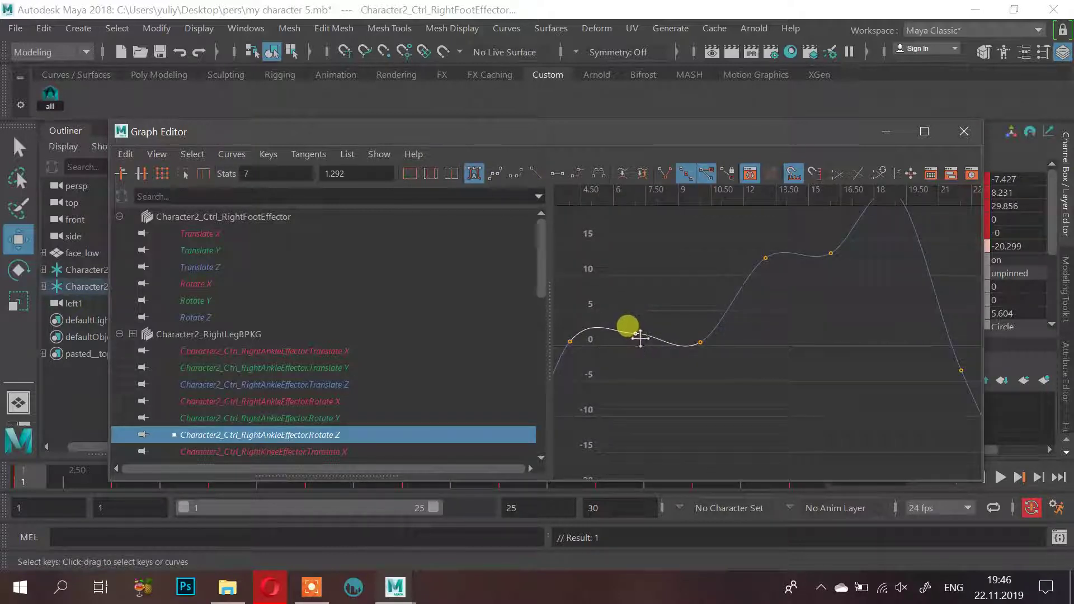
key(ctrl+z)
Try spline tangents on the frame 7 key of the right ankle's Rotate Z curve
click(634, 335)
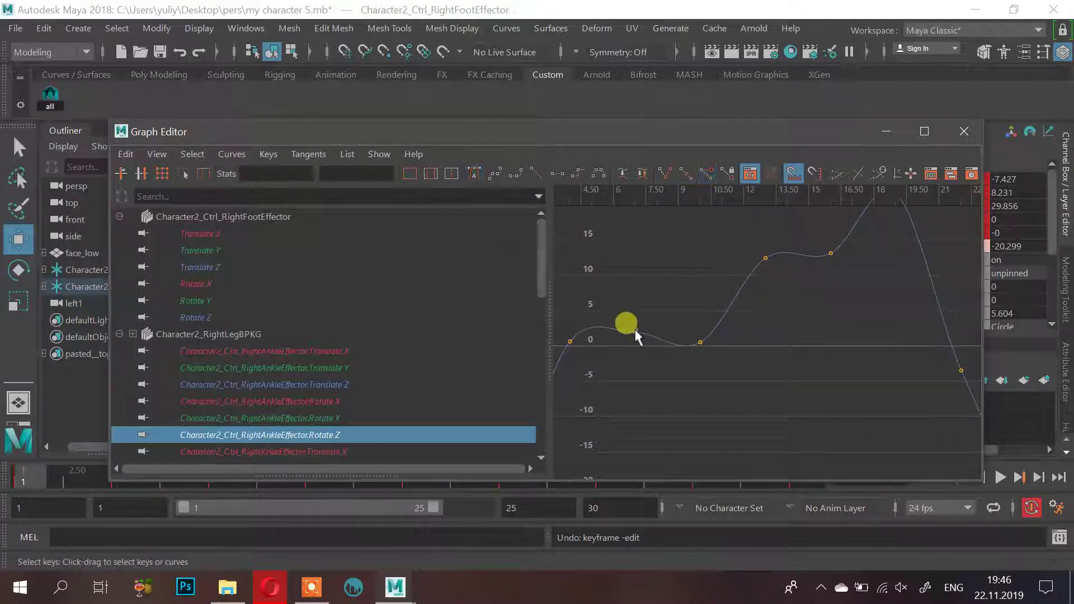
click(636, 336)
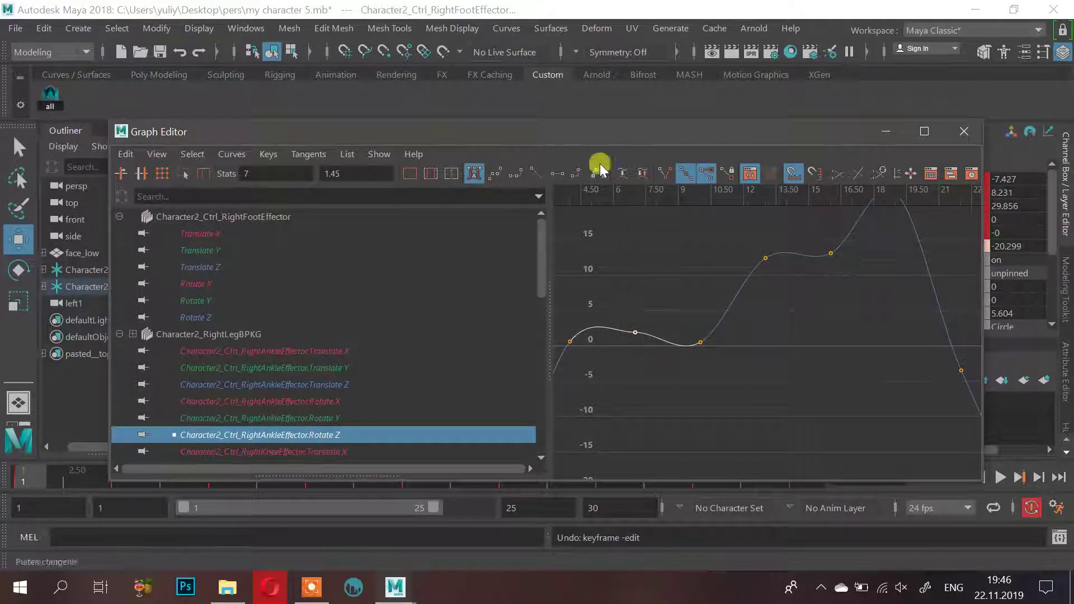
click(489, 170)
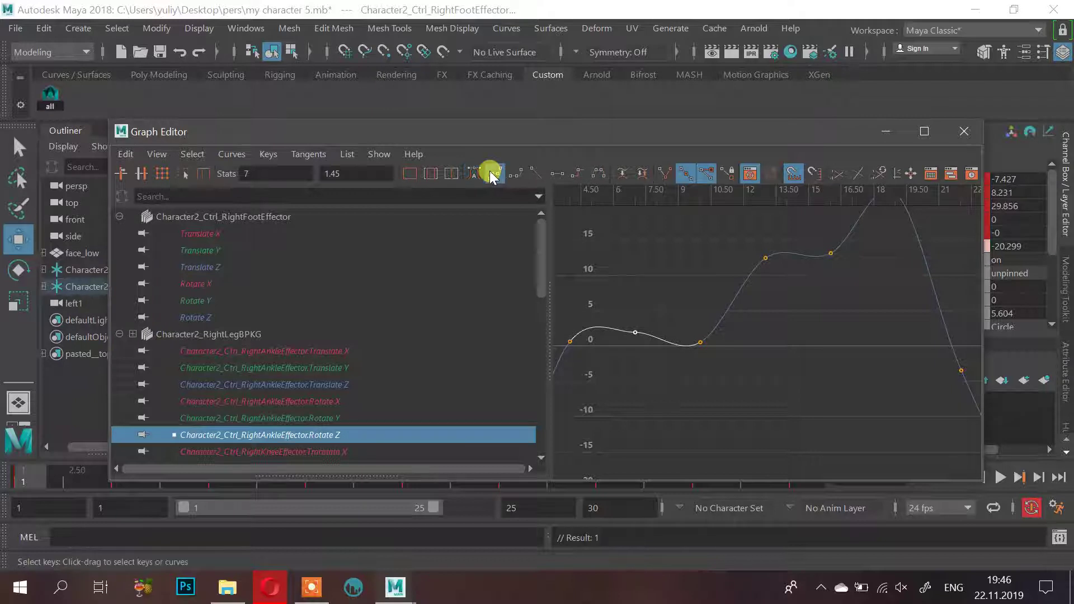
click(636, 335)
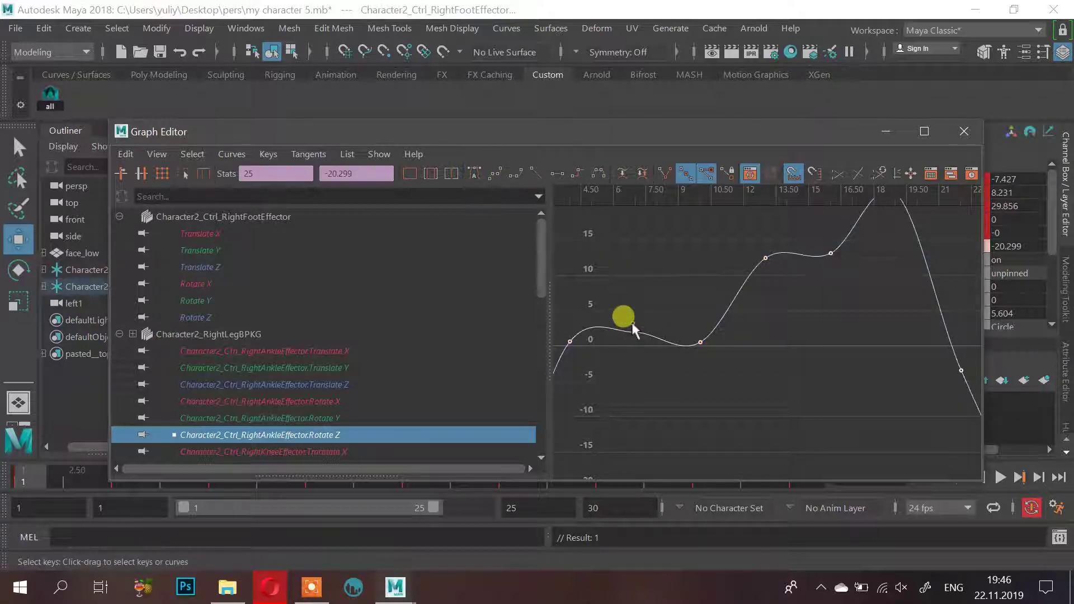
click(636, 330)
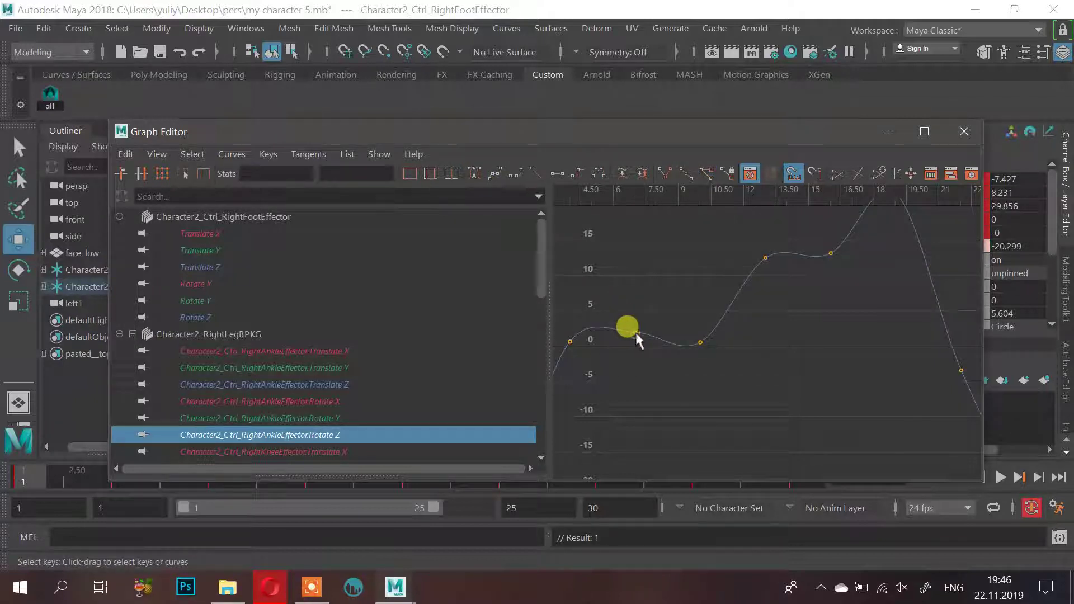
drag(633, 300, 645, 334)
click(636, 334)
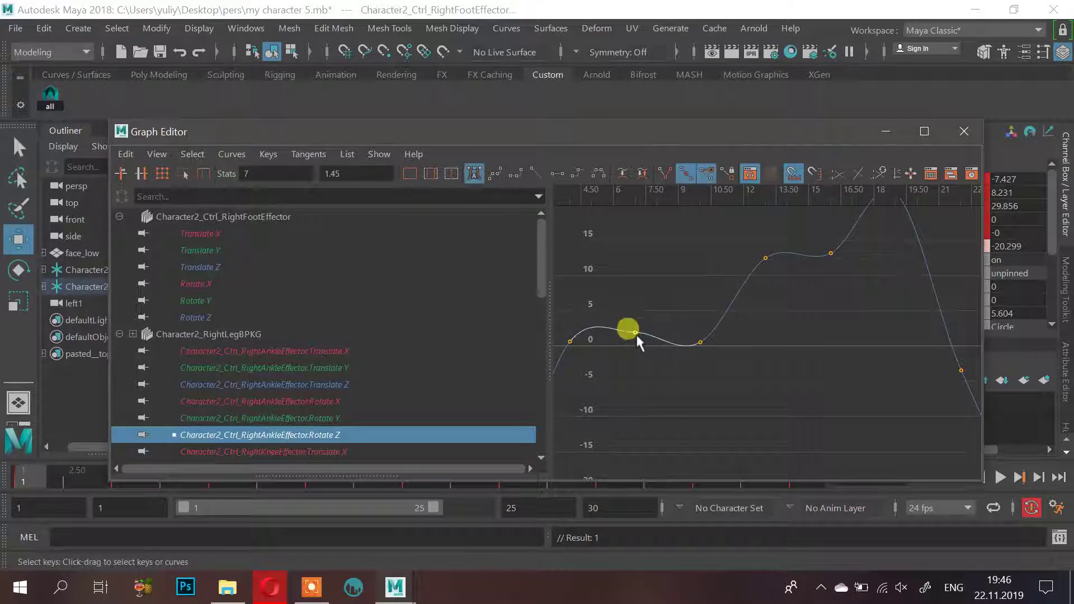
click(641, 333)
key(a)
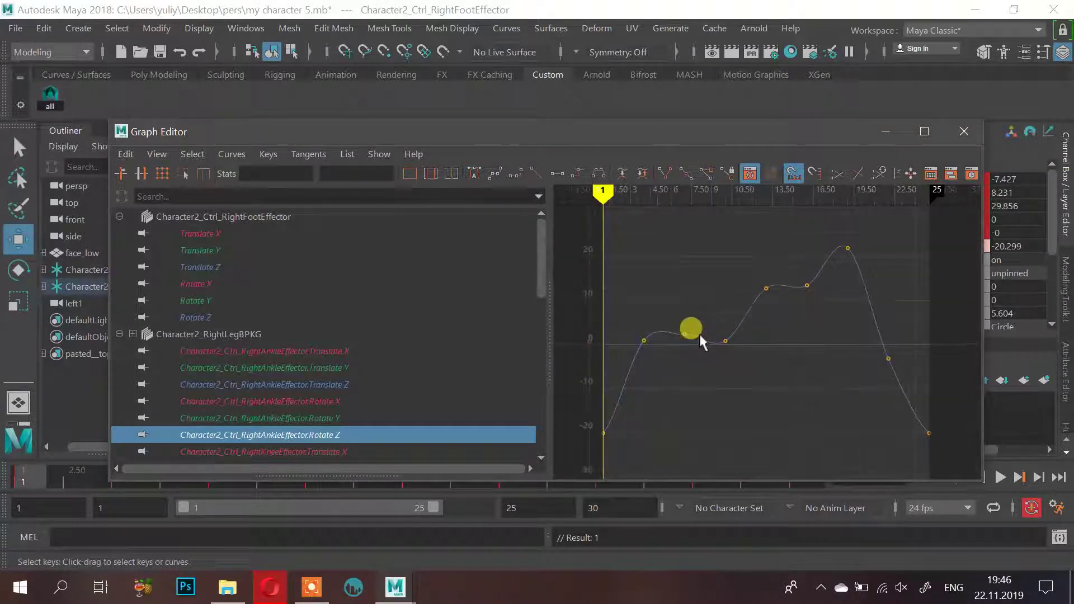
Try lowering the frame 7 Rotate Z key to 0.317 with linear tangents, and undo the edits
click(684, 335)
middle_drag(684, 334, 683, 339)
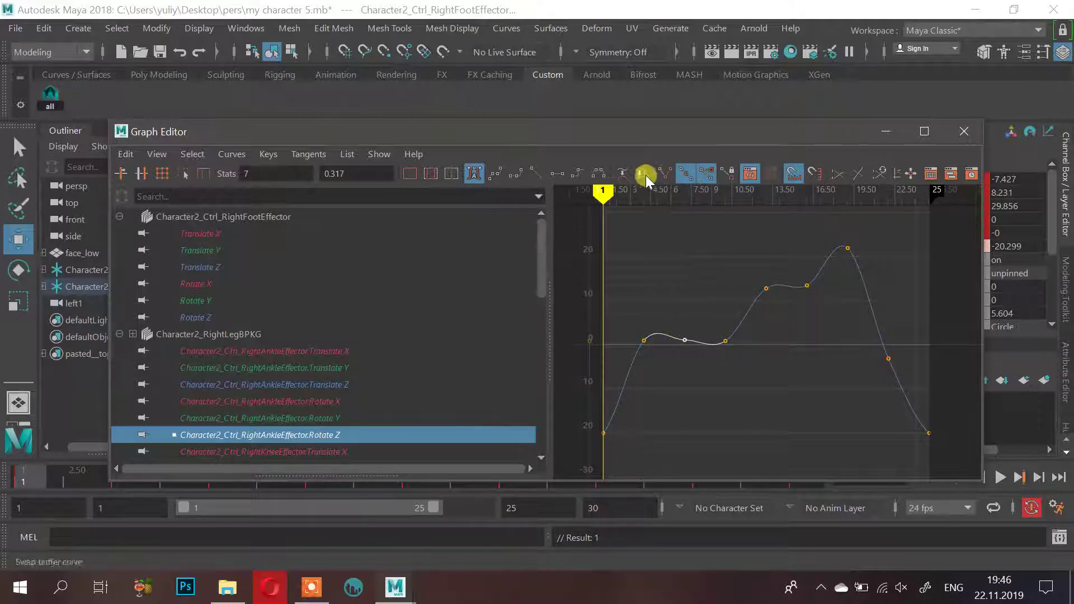
click(531, 174)
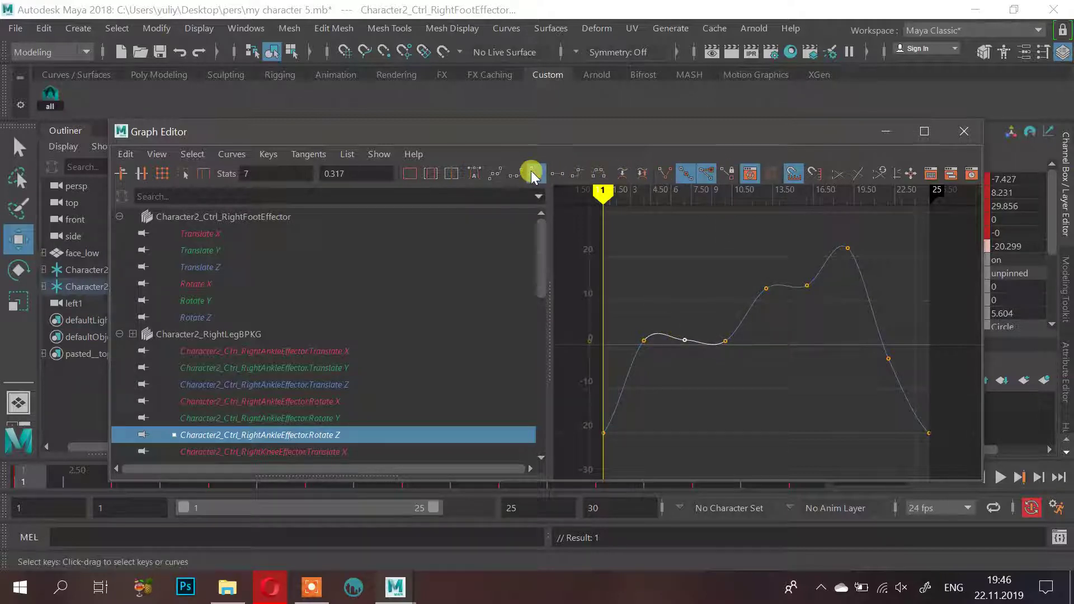
click(684, 339)
click(685, 342)
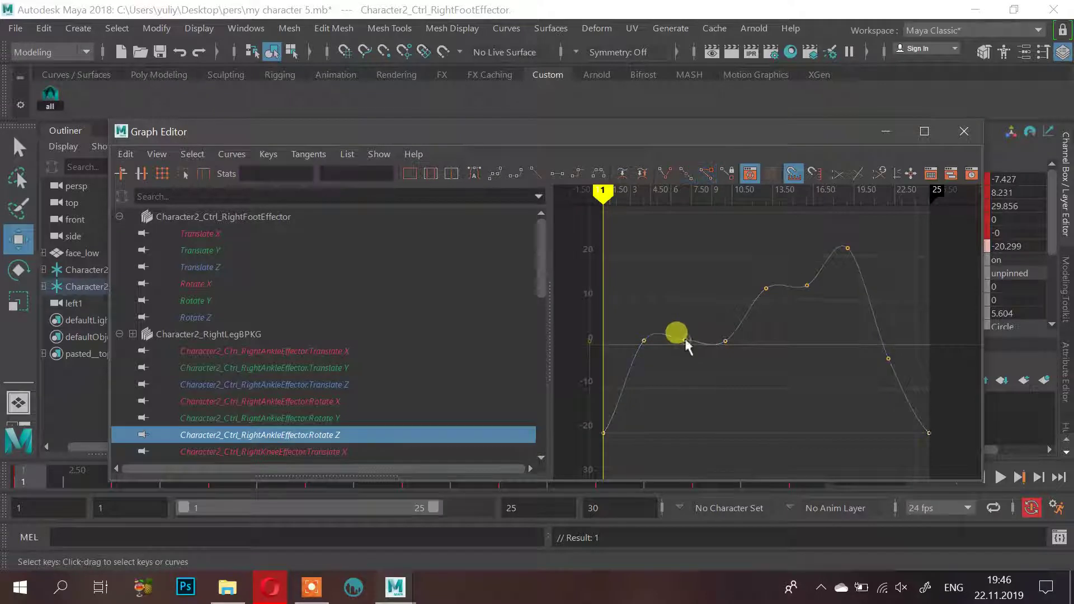
key(ctrl+z)
key(ctrl+z)
key(ctrl+z)
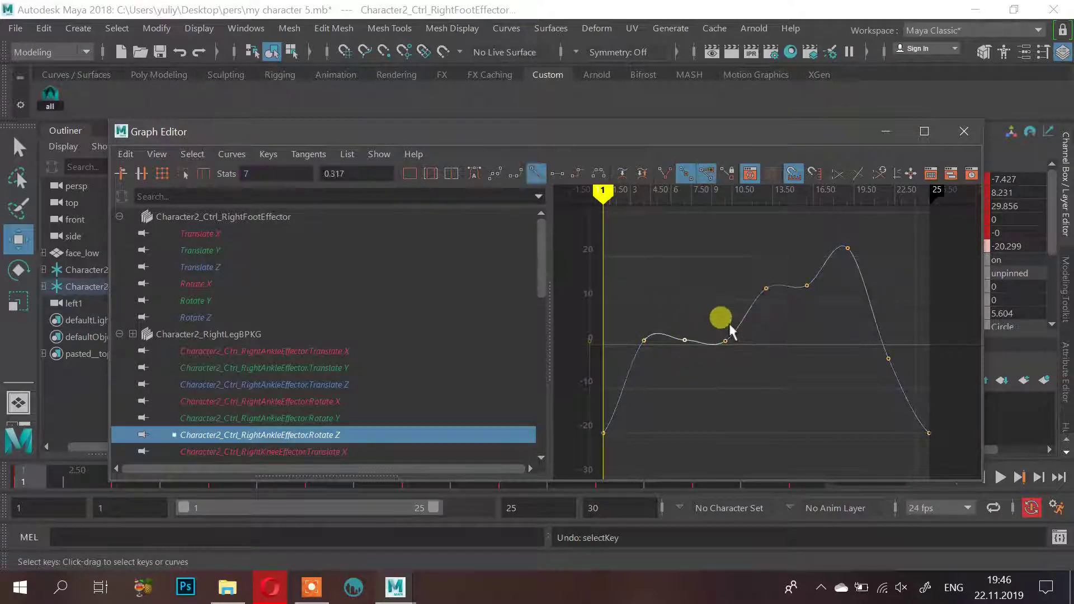
Examine the curve shape around the frame 7 key on the right ankle's Rotate Z channel
click(271, 451)
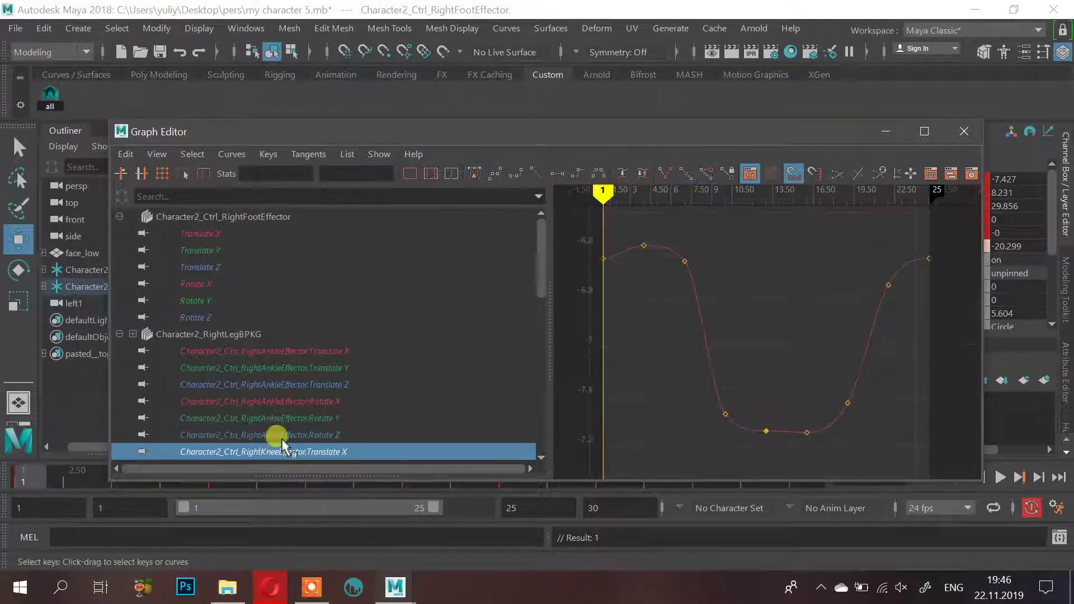
click(279, 437)
click(693, 341)
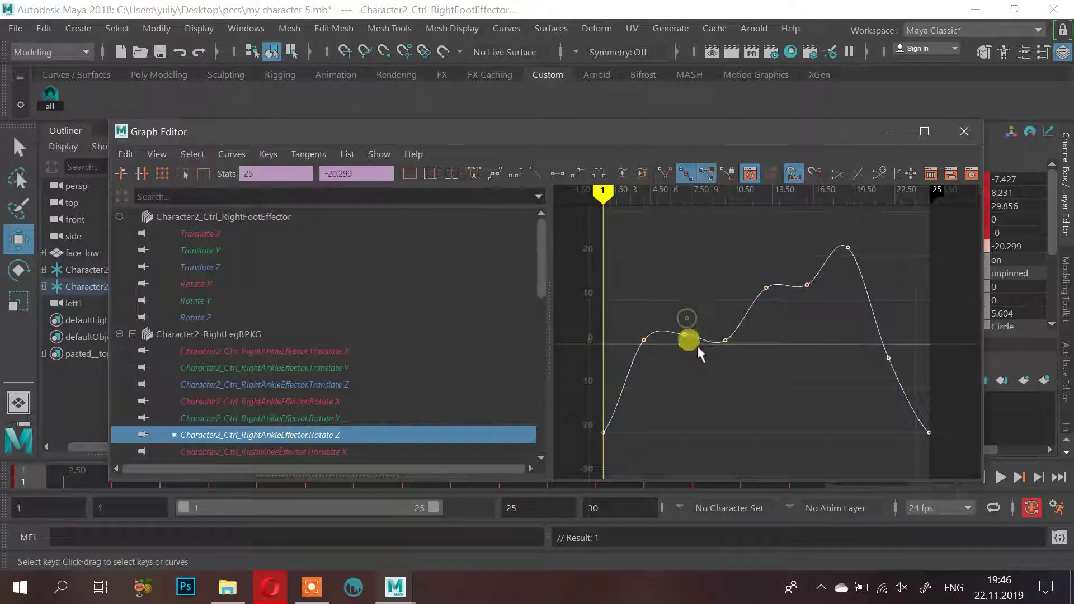
double_click(687, 335)
click(684, 334)
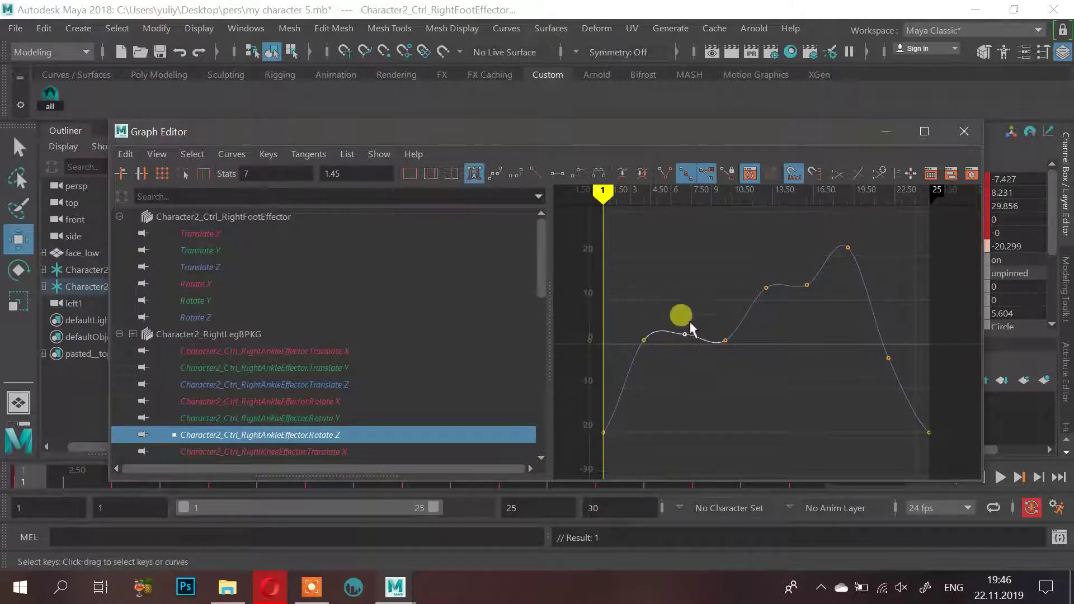
click(676, 325)
scroll(683, 331, up, 3)
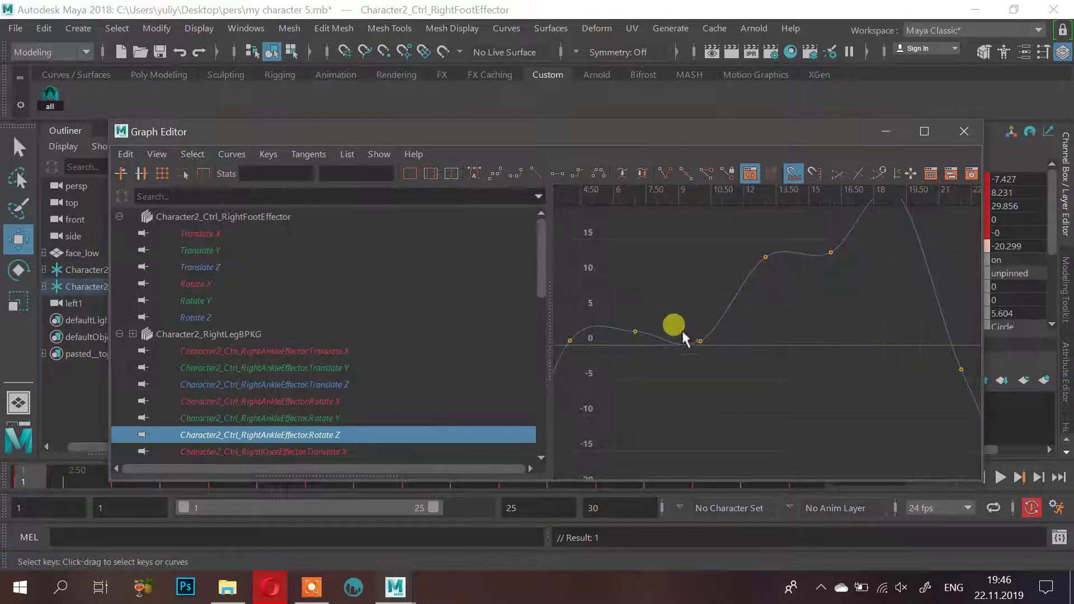
click(633, 330)
click(654, 278)
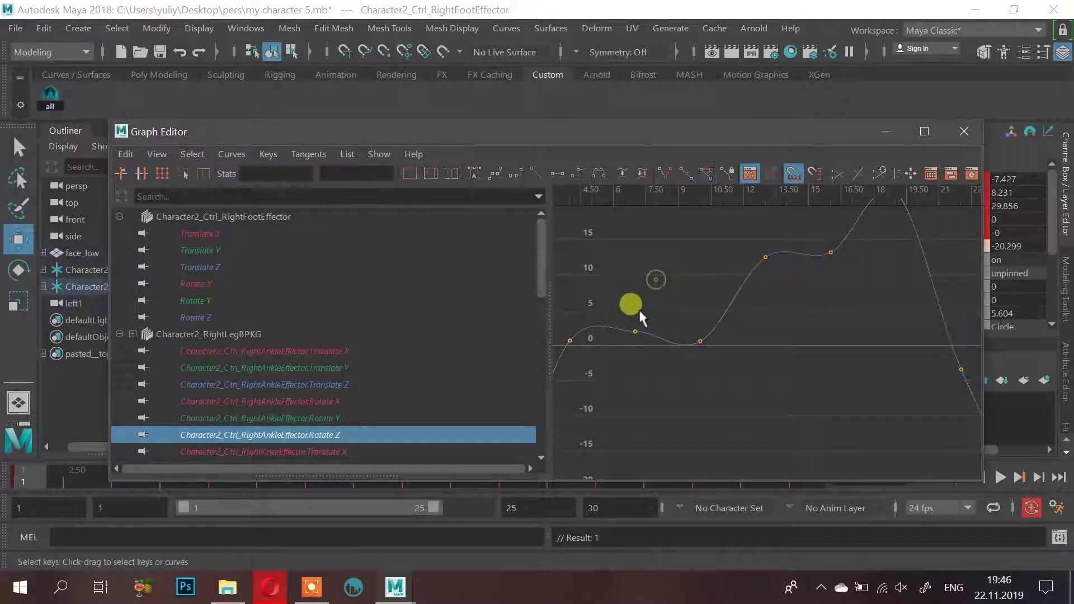
drag(638, 316, 632, 337)
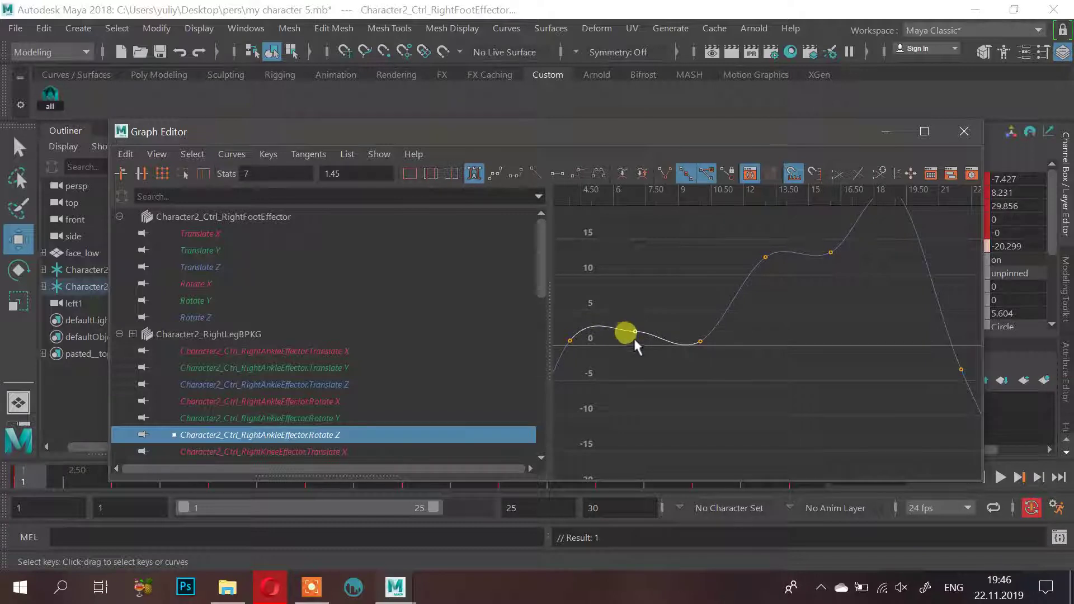
Examine the right knee effector's Translate X, Translate Y and Translate Z curves for uneven keys
scroll(318, 436, down, 5)
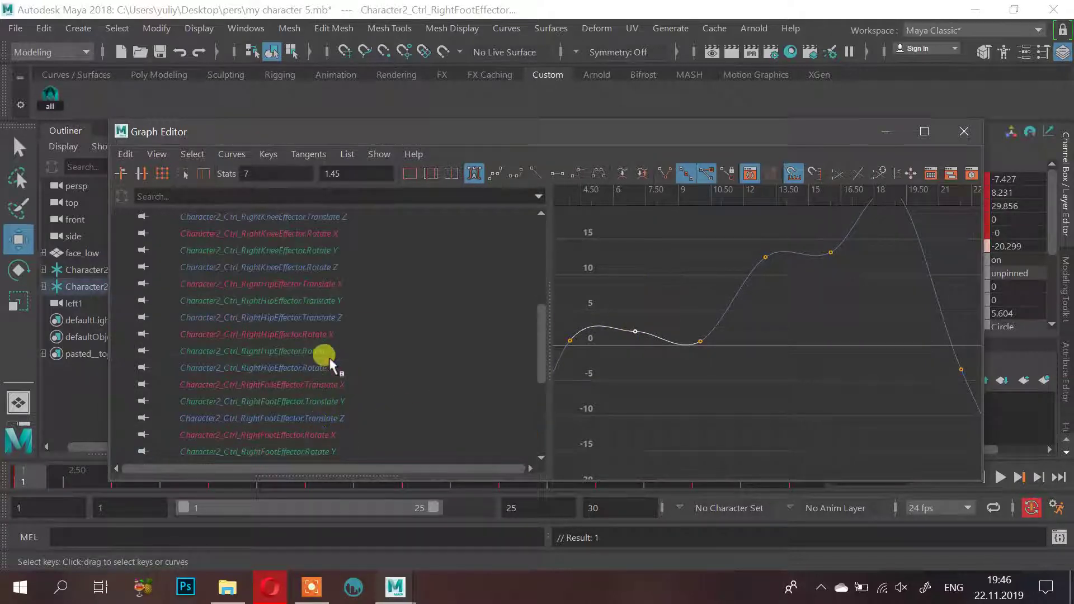
scroll(311, 344, up, 3)
click(320, 318)
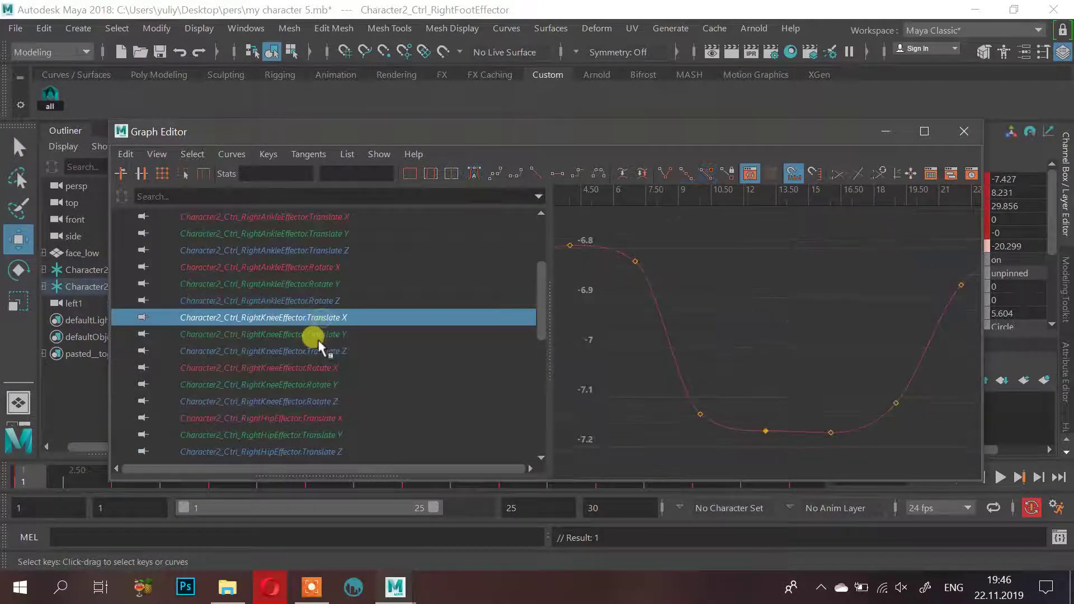
key(f)
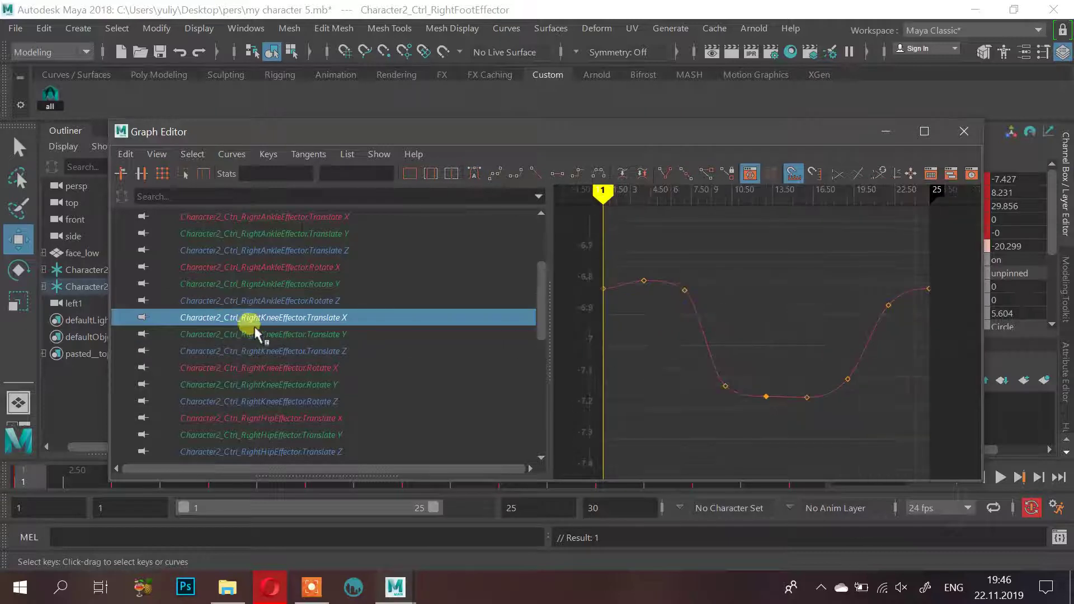
click(256, 334)
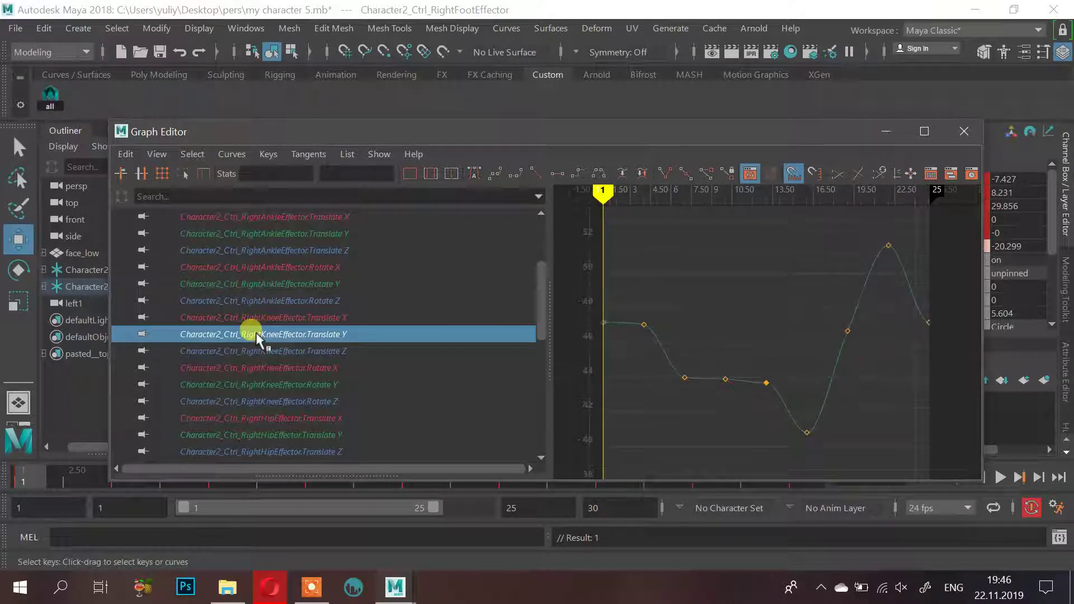
click(311, 354)
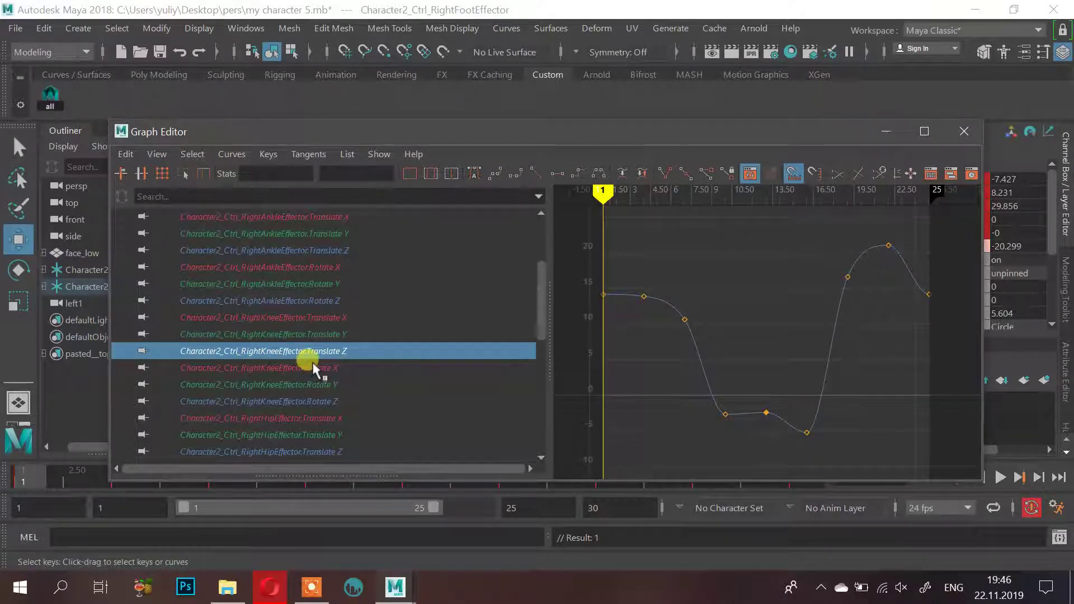
Lower the frame 16 key on the right knee effector's Rotate X curve to -5.814 to smooth the descent
click(312, 368)
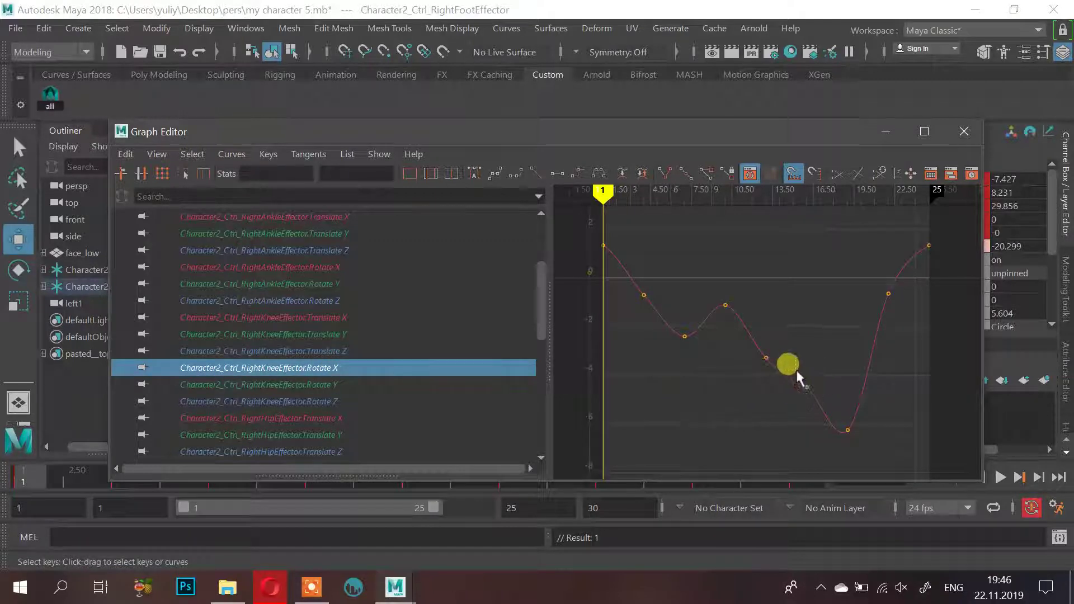
drag(797, 371, 814, 394)
middle_drag(804, 385, 802, 401)
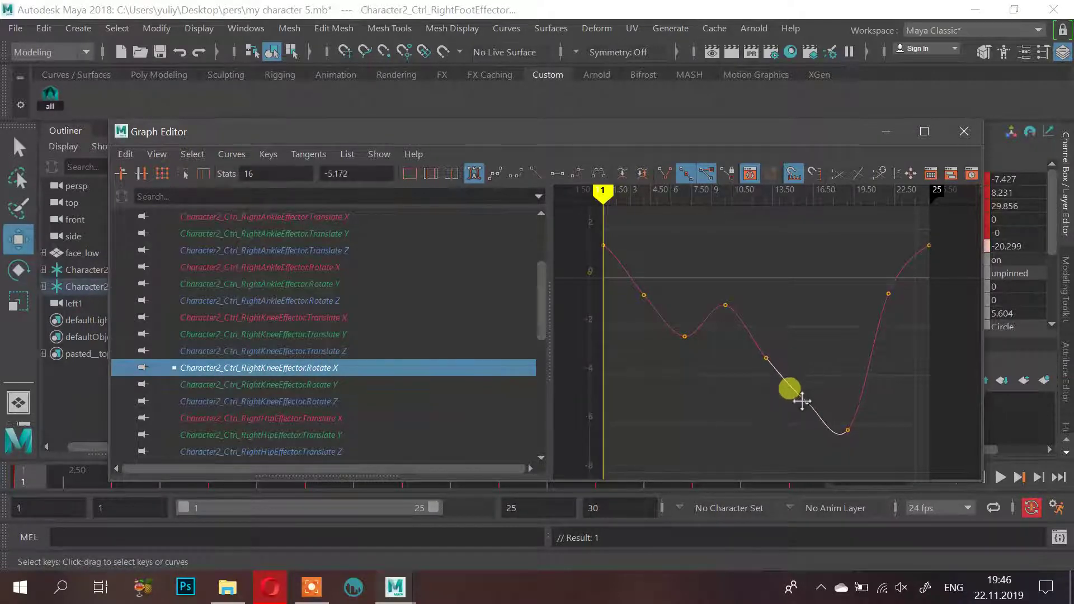
drag(802, 402, 800, 417)
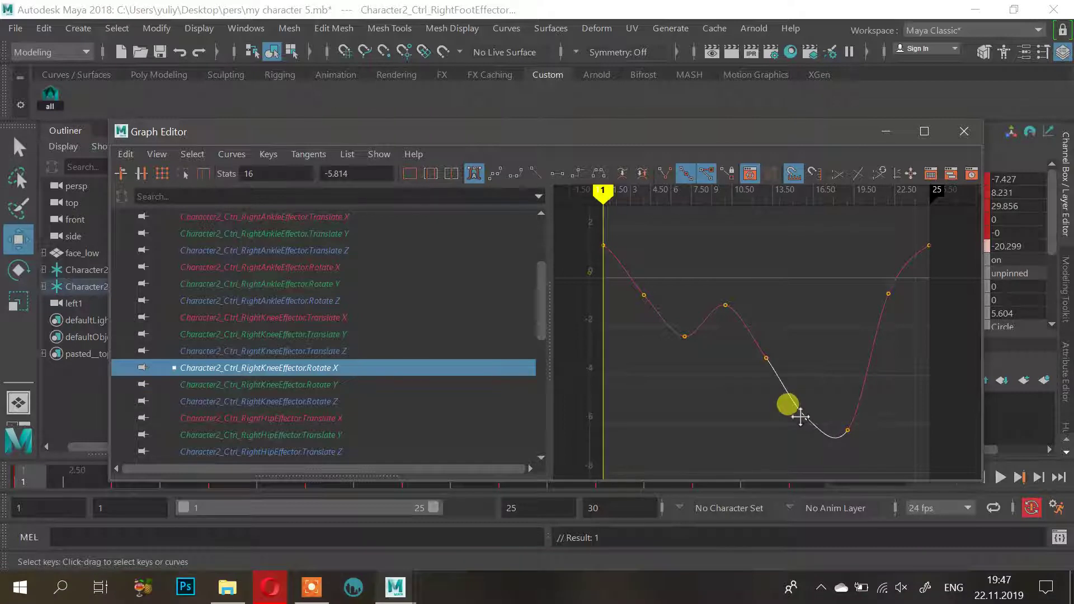
Examine the right knee effector's Rotate Y and Rotate Z curves, checking the keys around the Rotate Z peak
click(299, 386)
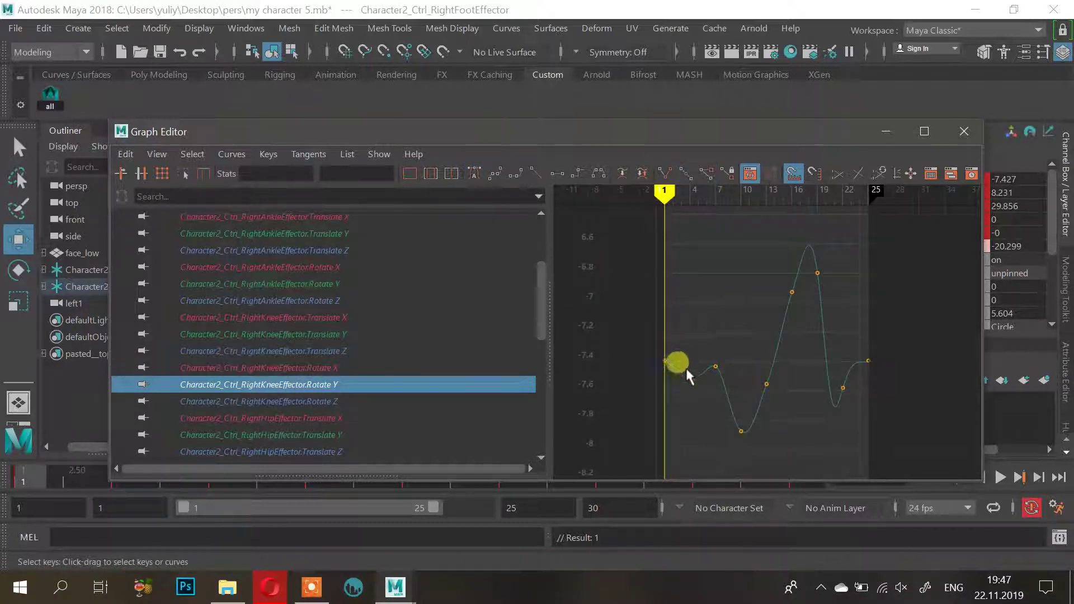
click(327, 401)
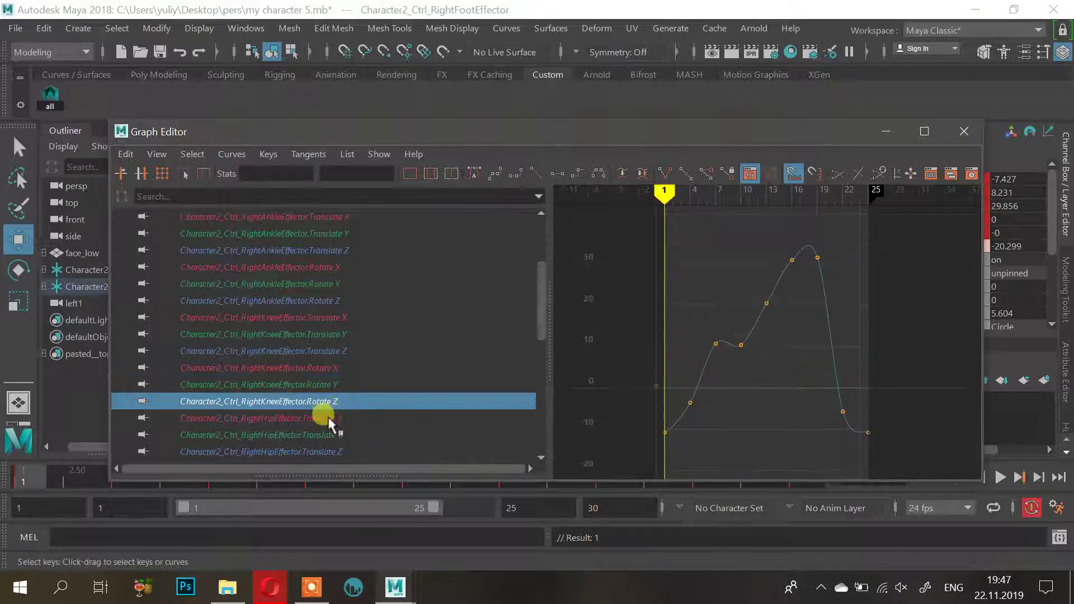
click(325, 418)
click(319, 401)
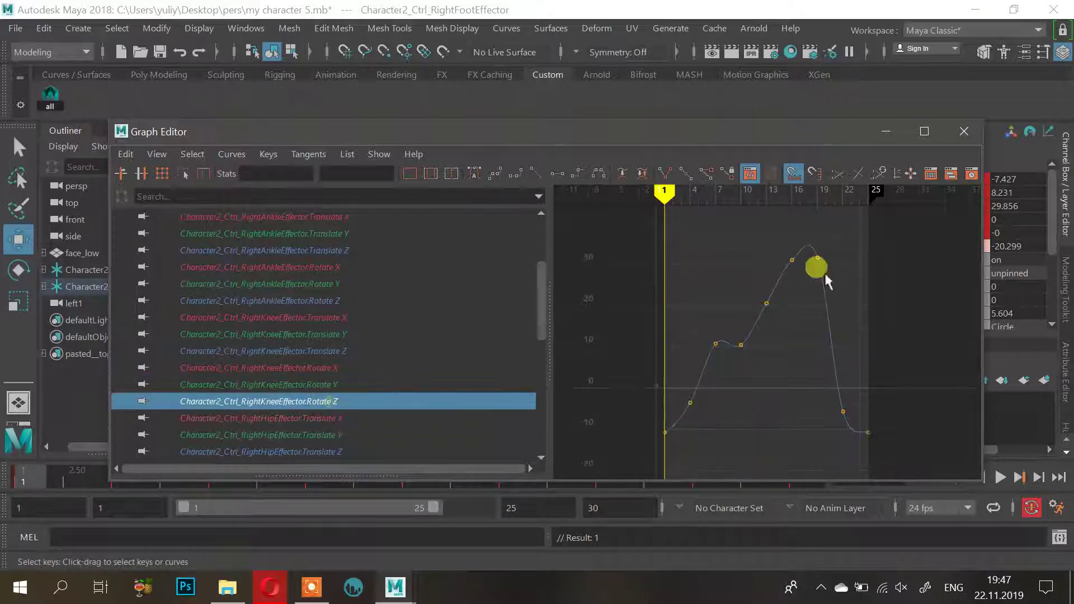
click(794, 262)
click(788, 257)
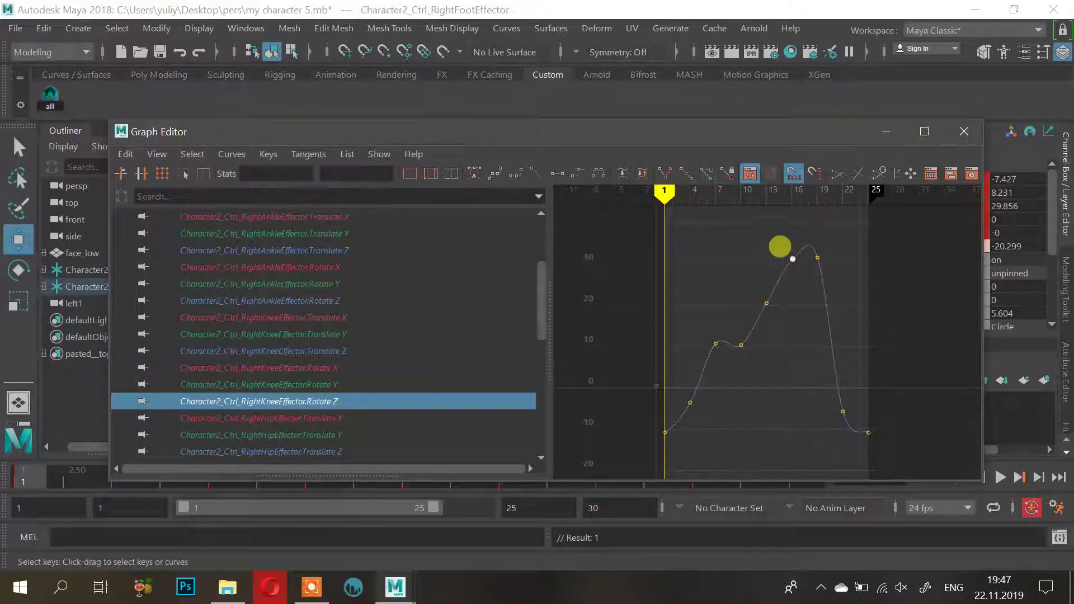
click(792, 260)
click(321, 403)
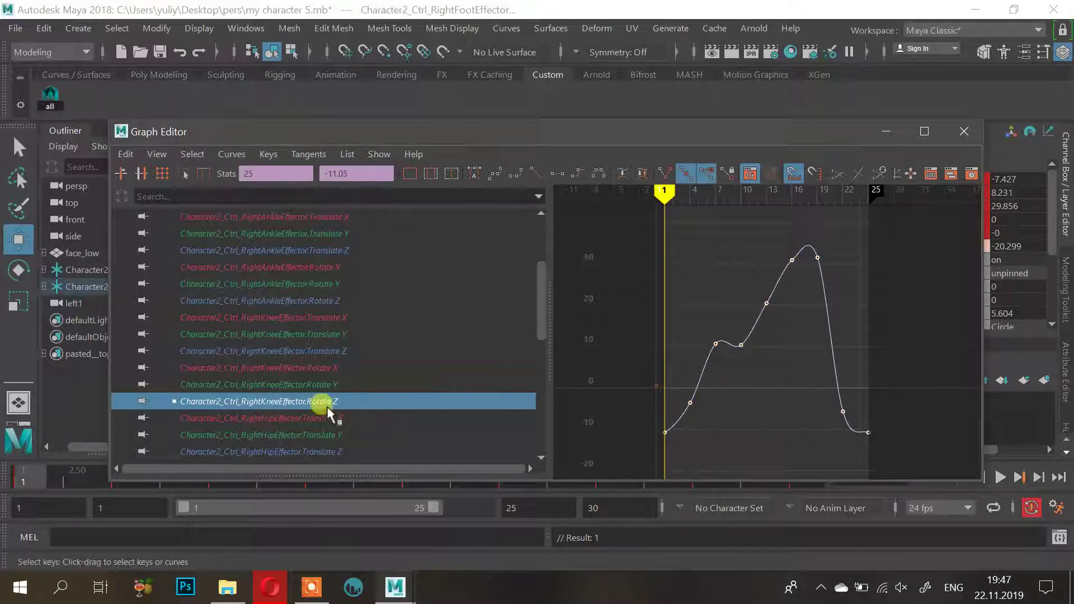
Examine the right hip effector's translation and rotation curves and the right foot effector's Translate X and Translate Y curves
click(324, 417)
scroll(324, 411, down, 3)
click(328, 301)
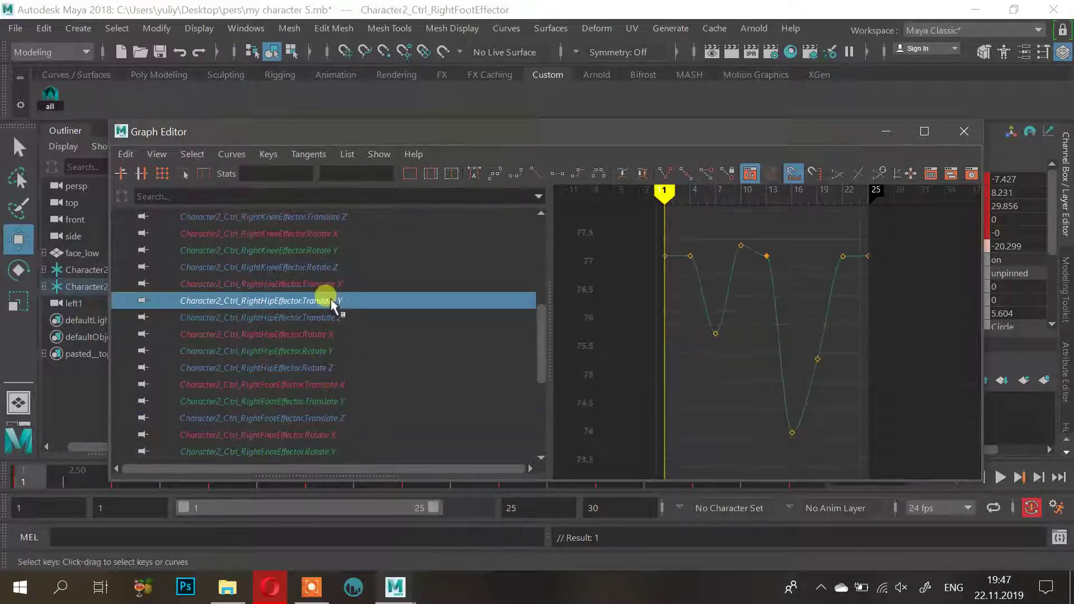
click(327, 318)
click(313, 334)
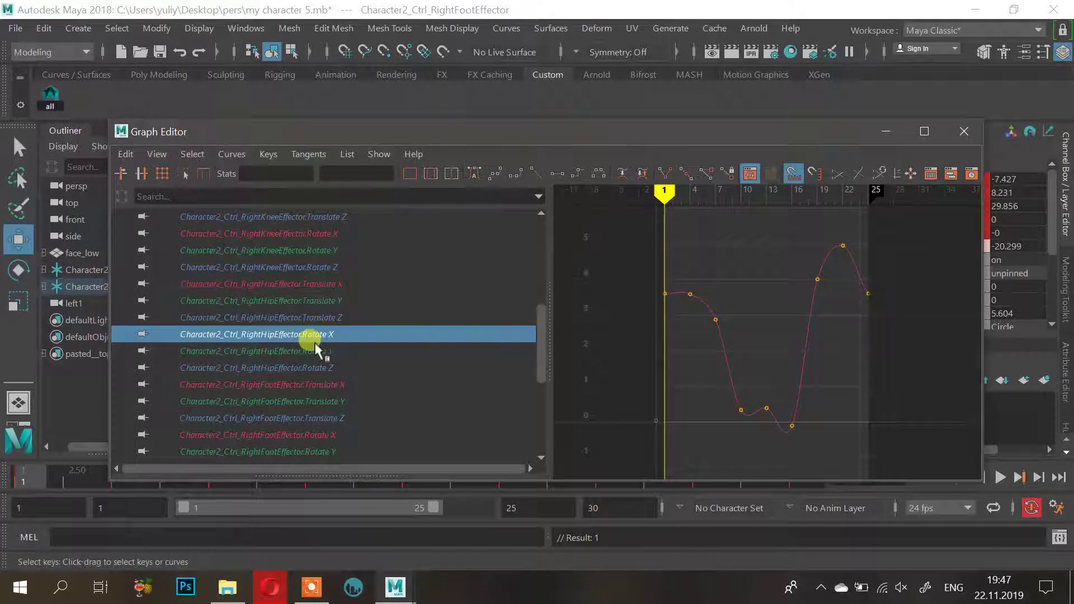
click(293, 353)
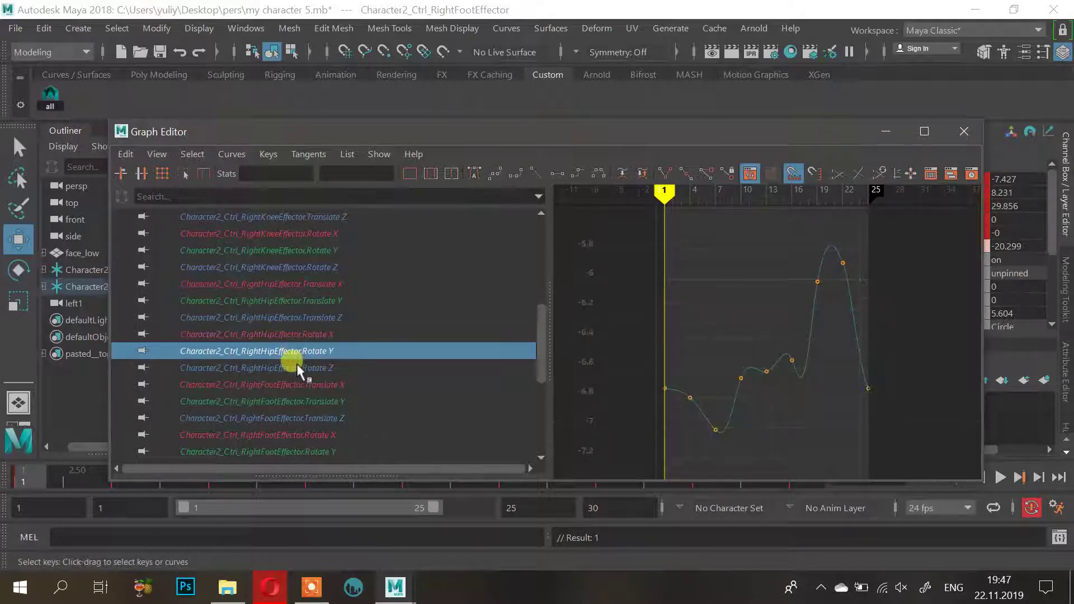
click(296, 368)
click(291, 384)
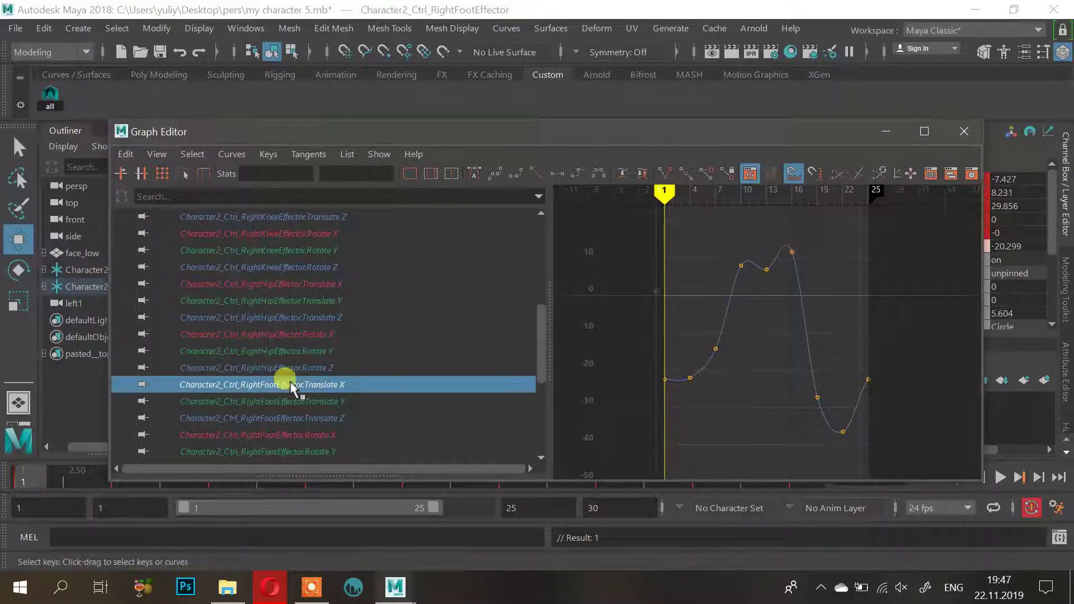
click(286, 401)
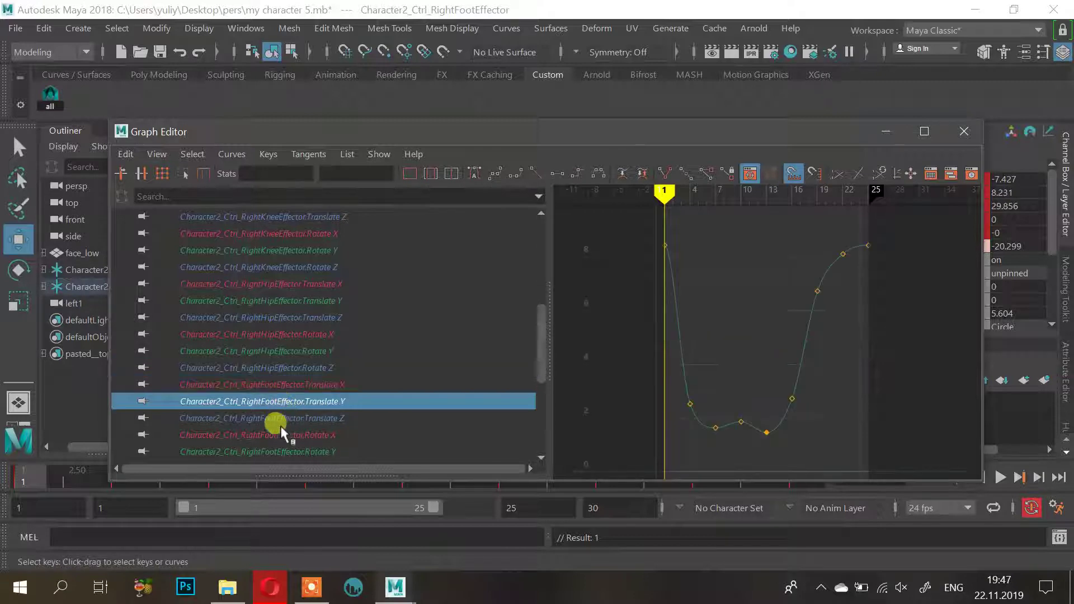
Lower the frame 13 key on the right foot effector's Translate Z curve to -10.911 to smooth the descent
click(280, 419)
scroll(313, 411, down, 3)
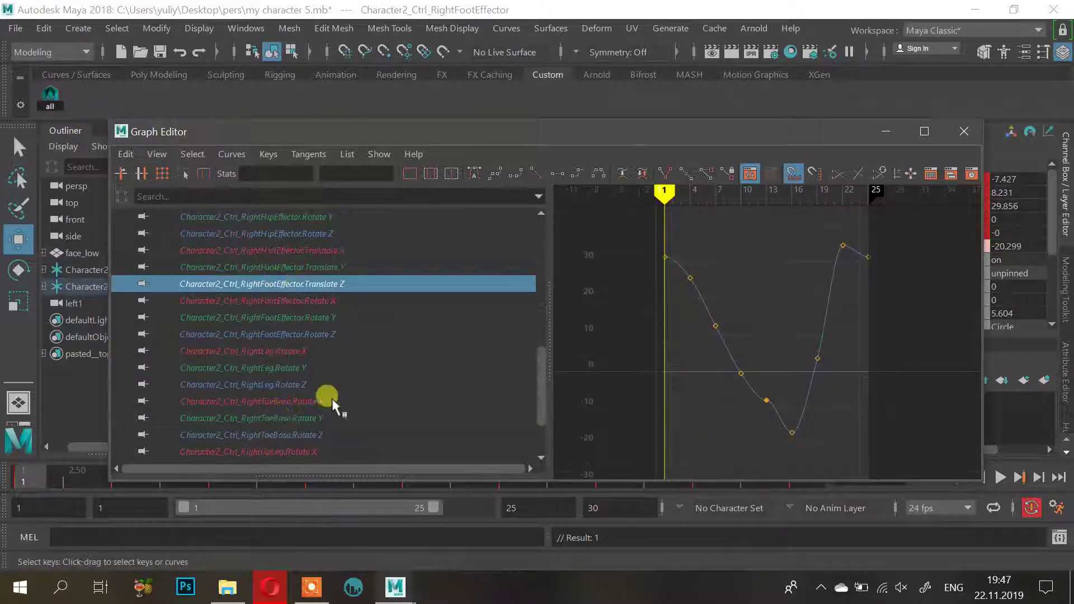
click(766, 399)
drag(798, 401, 767, 409)
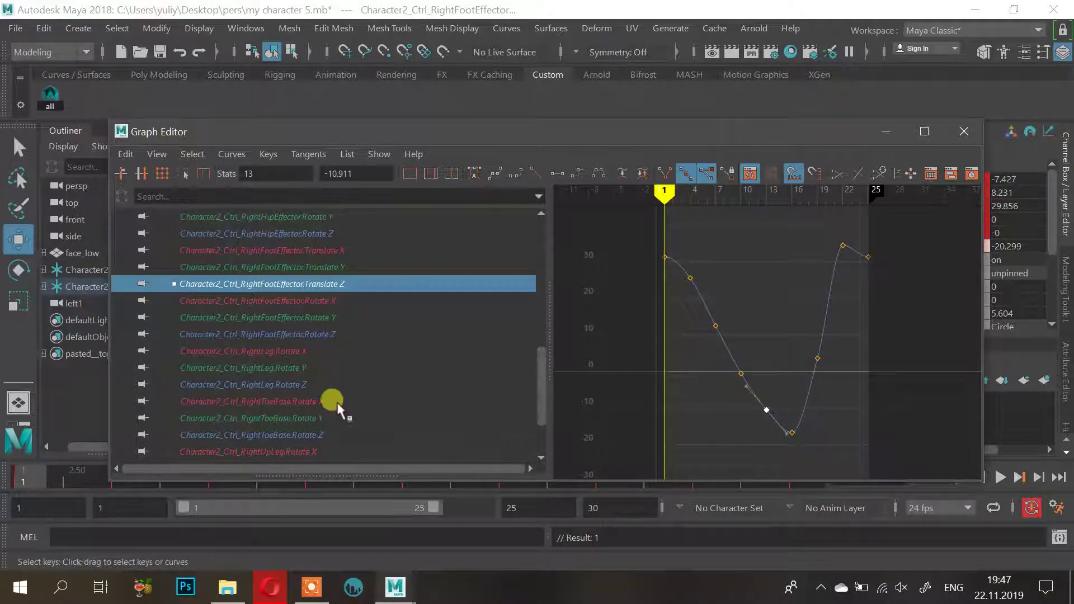
Examine the right foot effector's Rotate X, Rotate Y and Rotate Z curves, checking the frame 7 key on Rotate Z
click(318, 300)
click(314, 318)
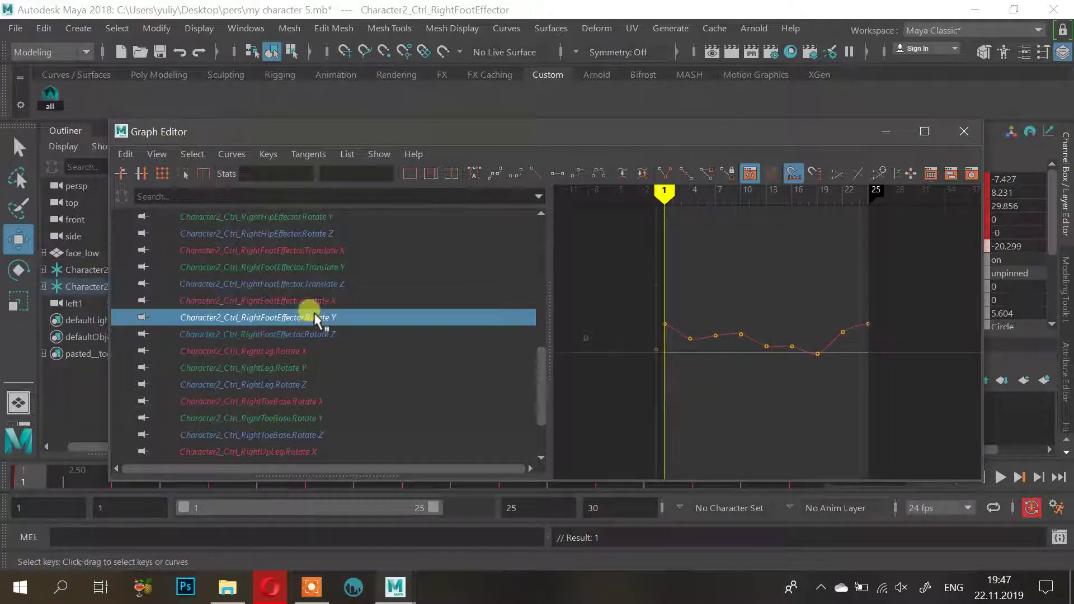
click(315, 334)
click(818, 253)
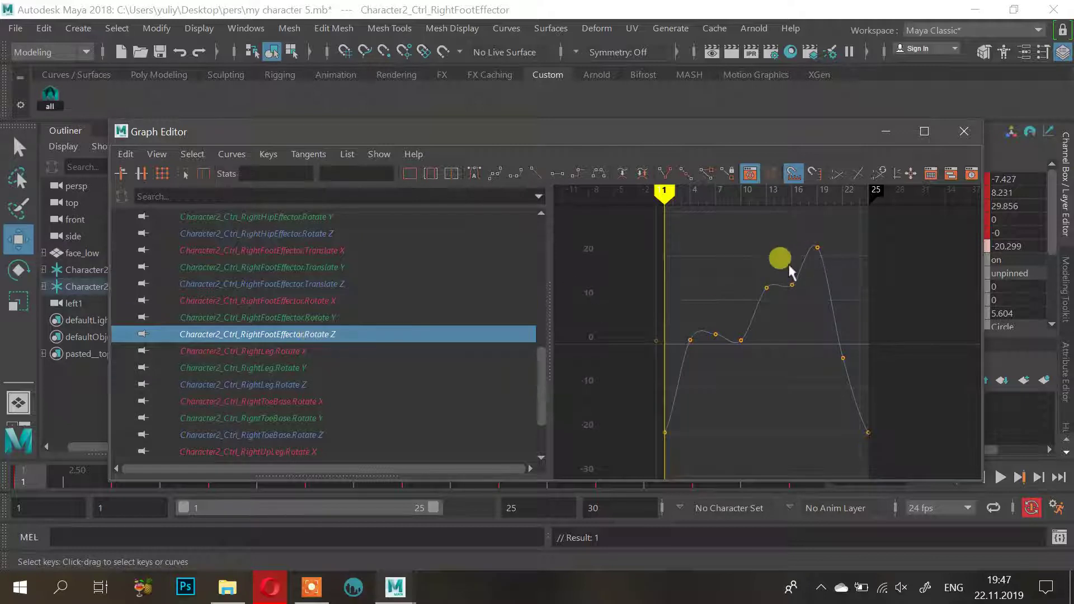
click(714, 325)
key(f)
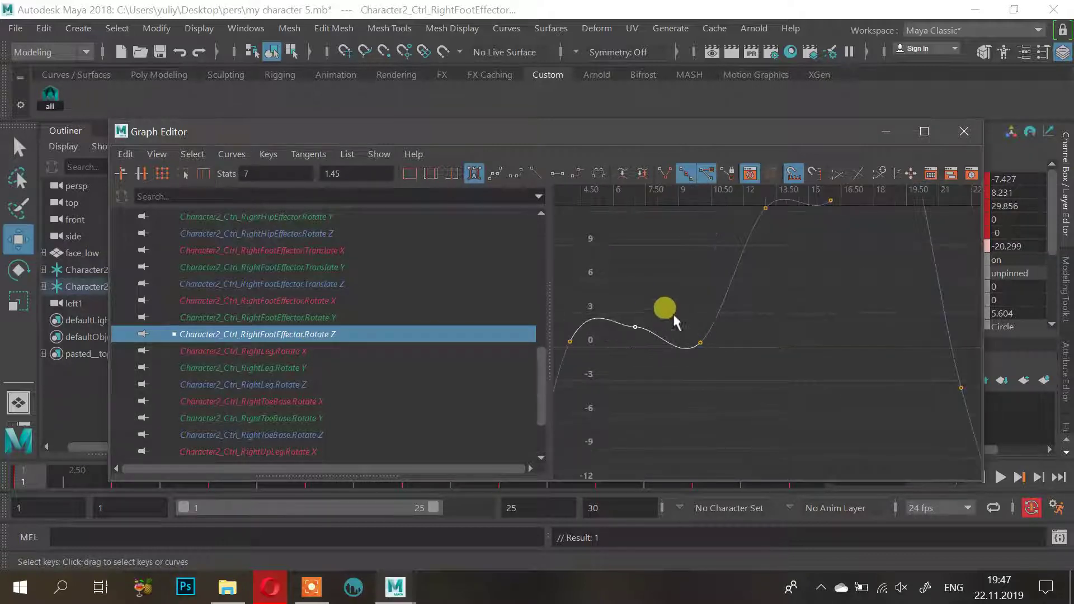
click(637, 325)
click(638, 331)
click(635, 329)
Examine the right leg's Rotate X, Rotate Y and Rotate Z curves for uneven keys
click(277, 350)
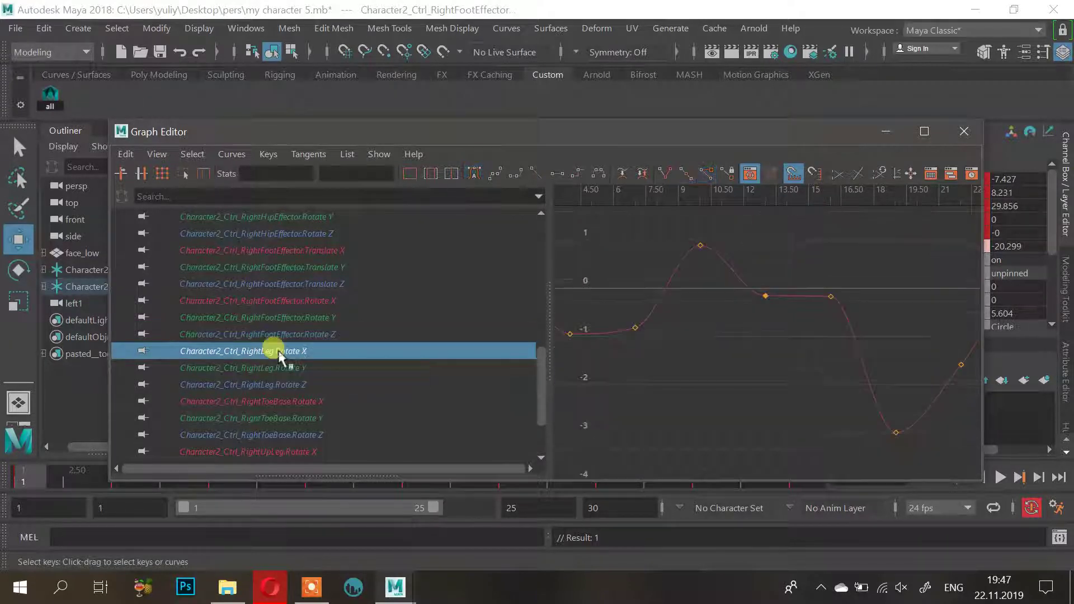
key(f)
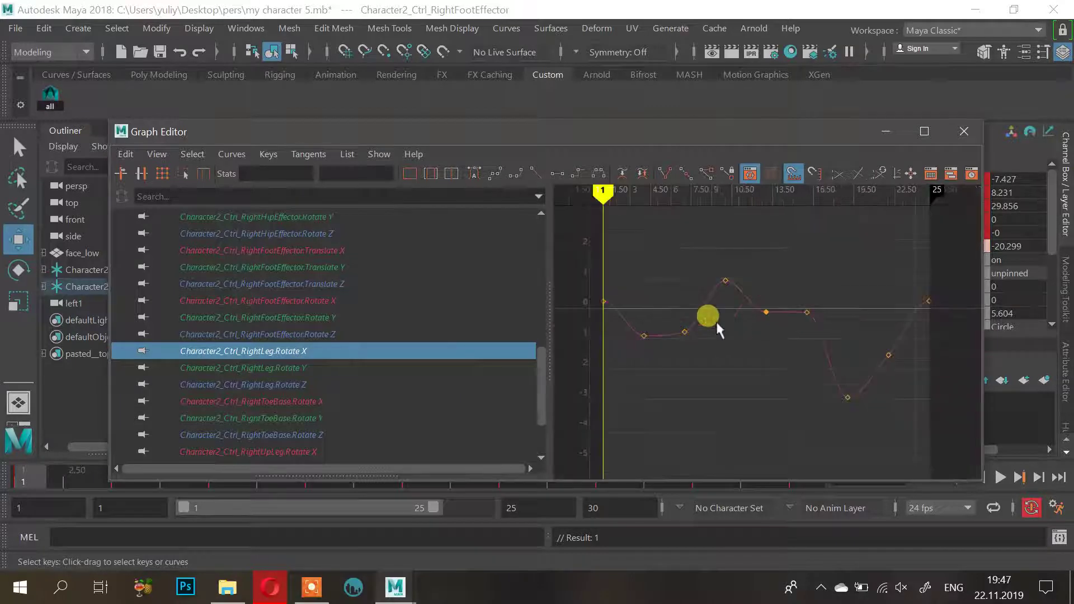
click(276, 368)
click(275, 385)
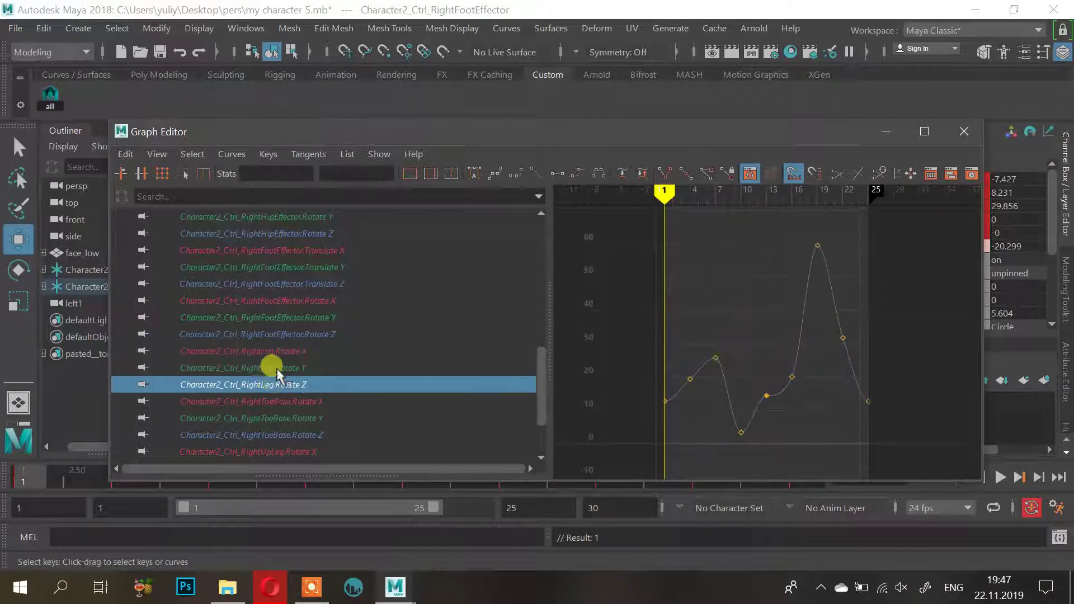
click(274, 368)
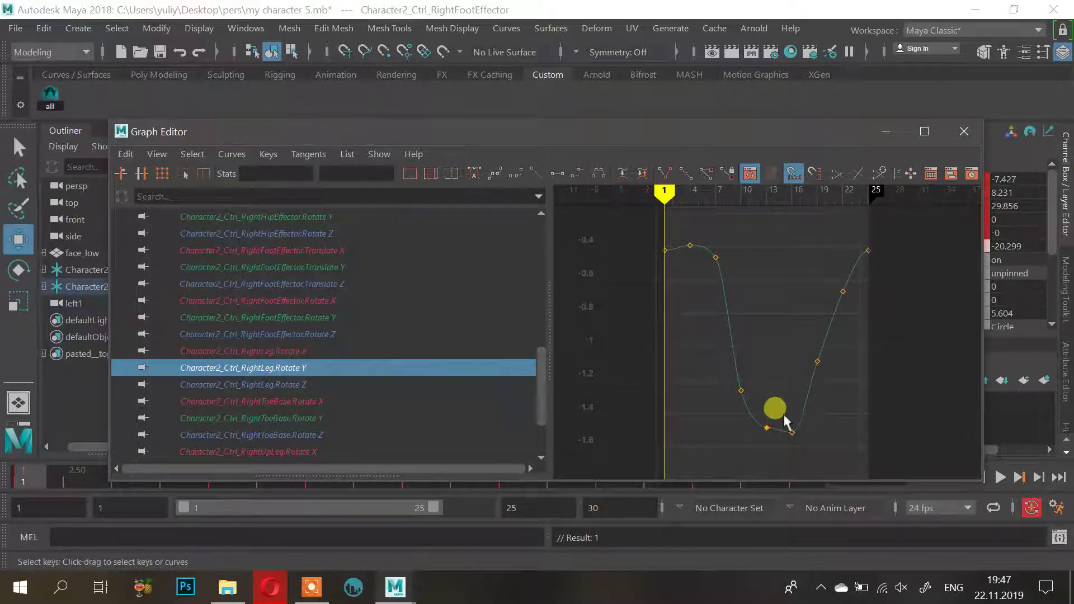
Try to reposition the frame 13 key at the low point of the right leg's Rotate Y curve
click(766, 428)
drag(780, 434, 790, 311)
key(ctrl+z)
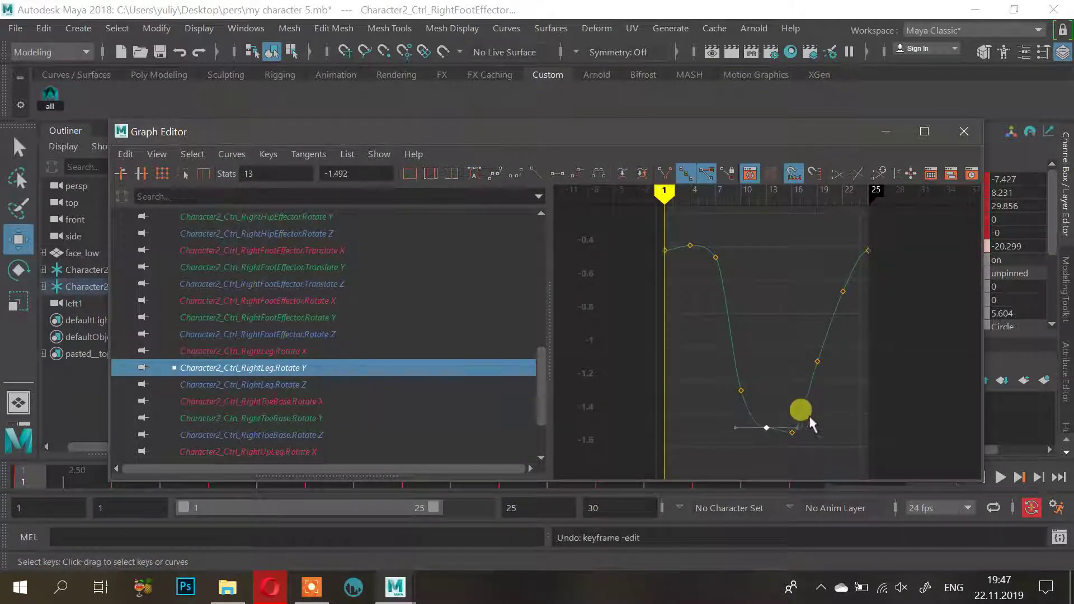
click(801, 429)
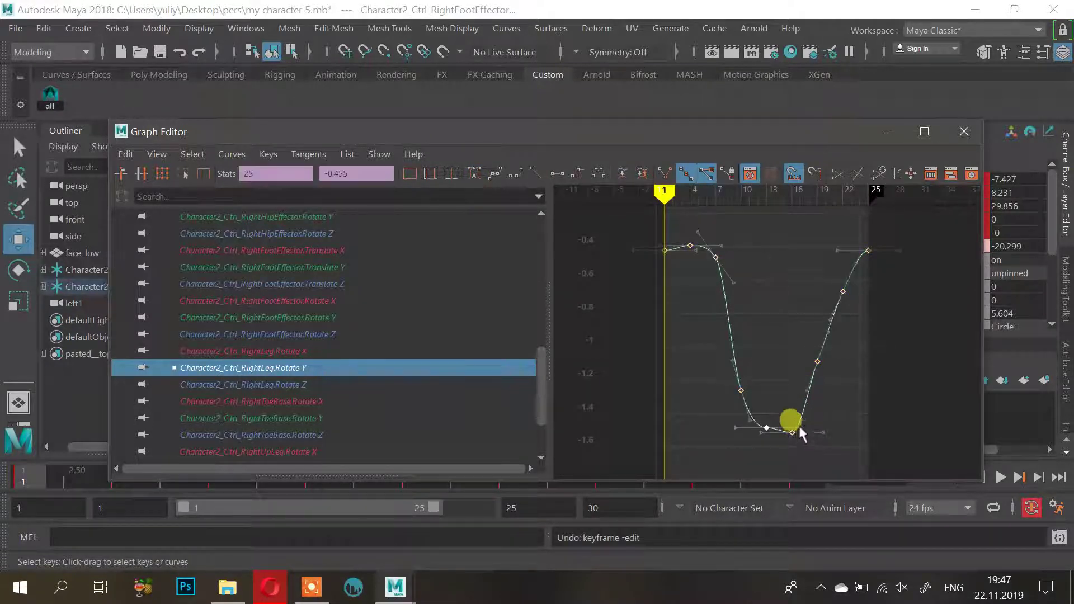
click(765, 425)
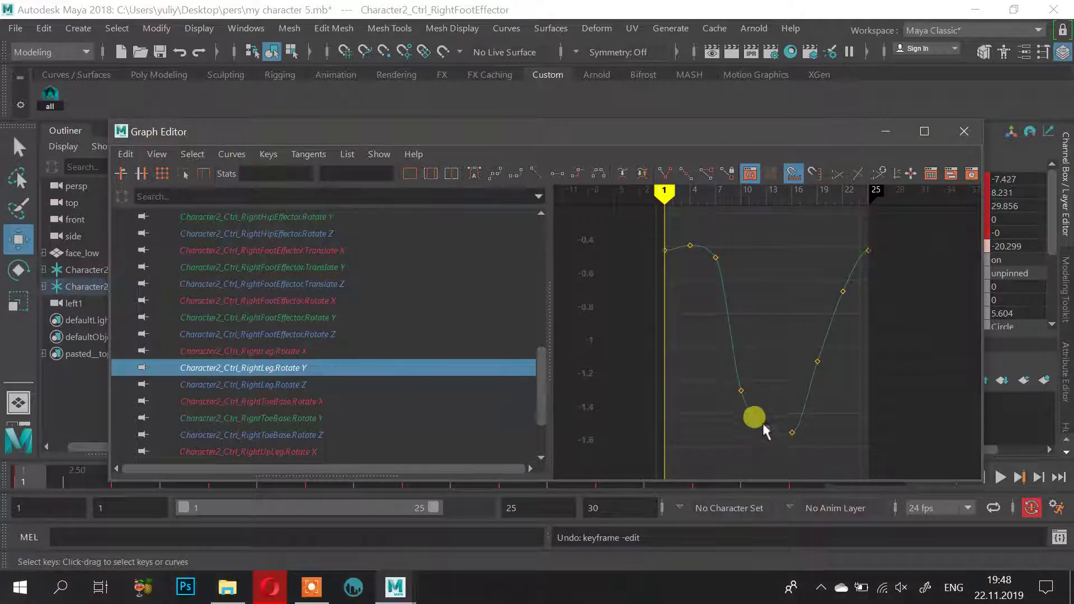
click(800, 428)
key(ctrl+z)
Smooth the low point of the right leg's Rotate Y curve by adjusting its keys at frames 13 and 16
alt+middle_drag(780, 380, 784, 268)
scroll(772, 268, up, 5)
click(785, 252)
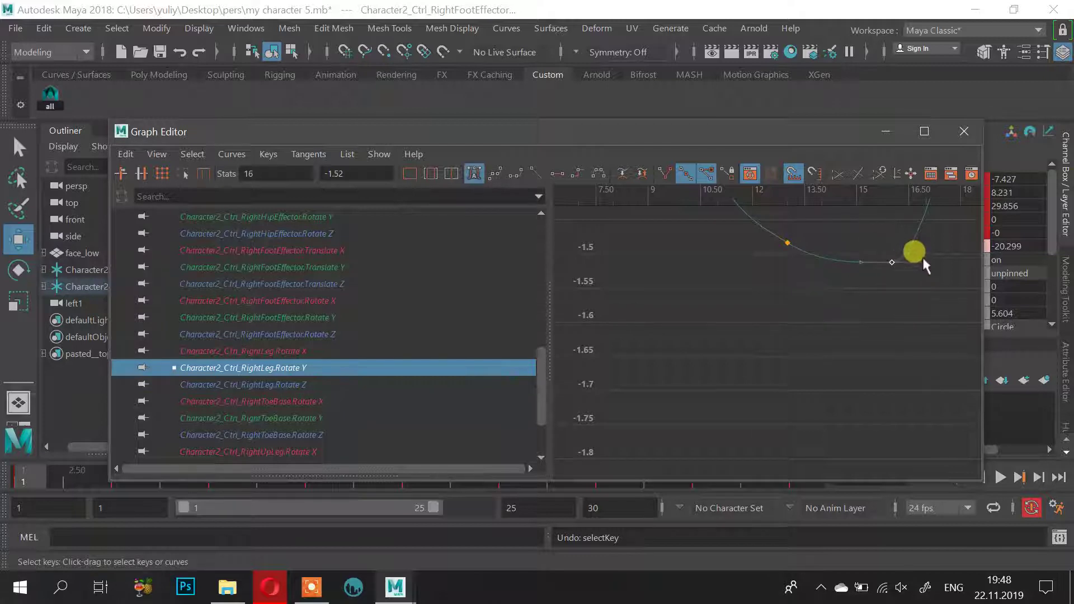
click(891, 261)
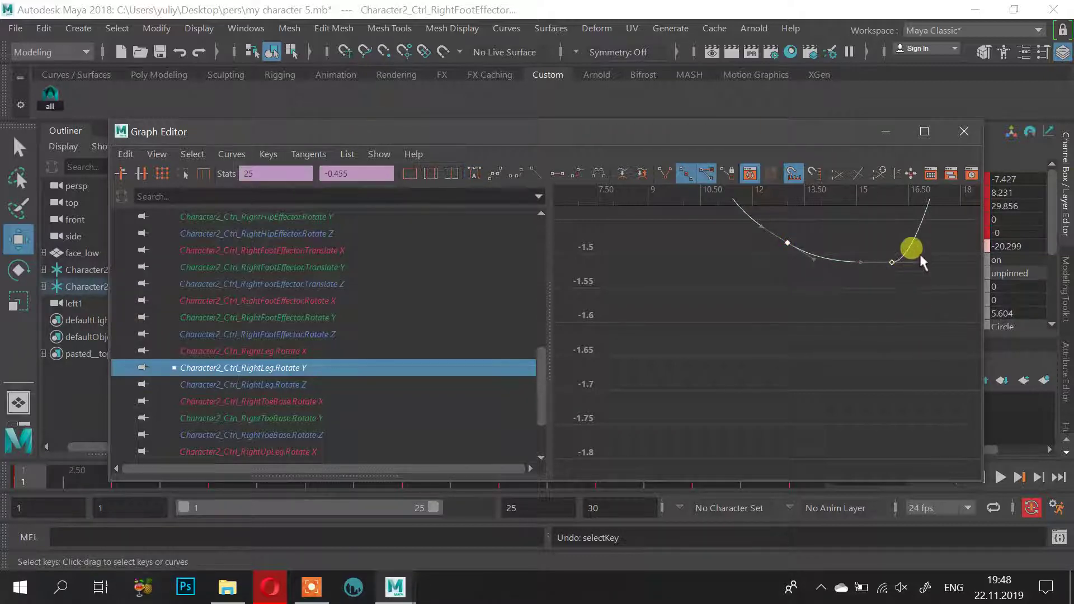
drag(923, 262, 926, 254)
Examine the right leg's Rotate Z curve, the toe base rotation curves and the upper leg's Rotate X and Rotate Y curves
click(322, 385)
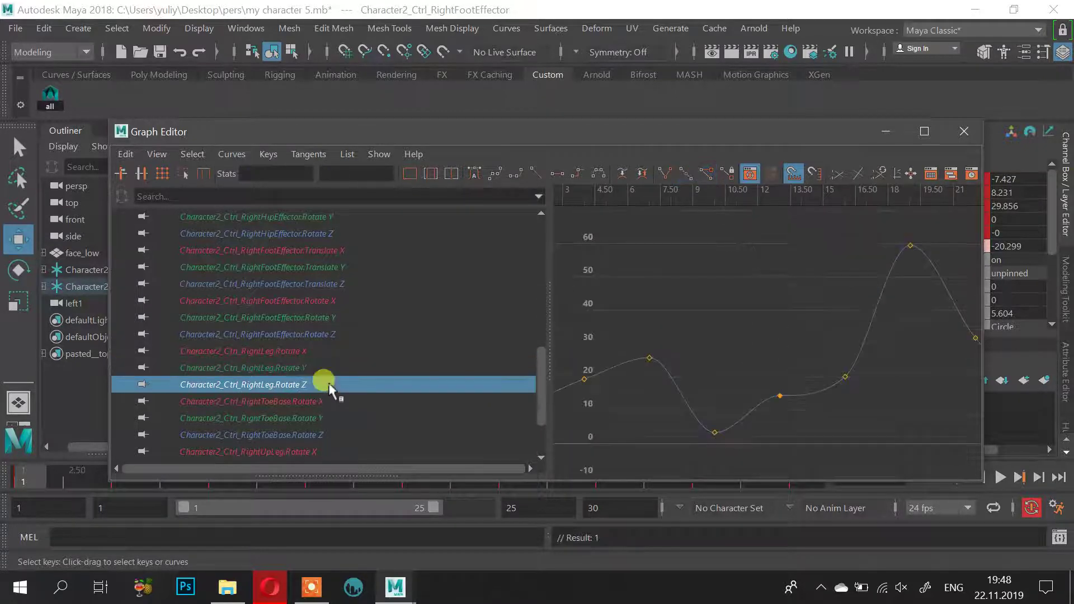
click(327, 401)
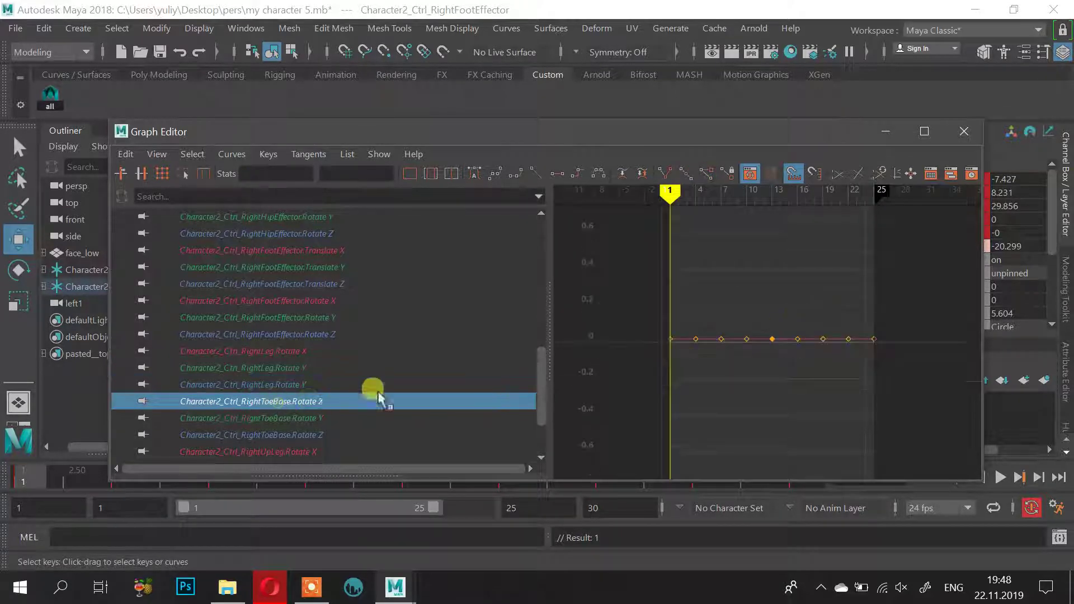
click(348, 417)
click(325, 435)
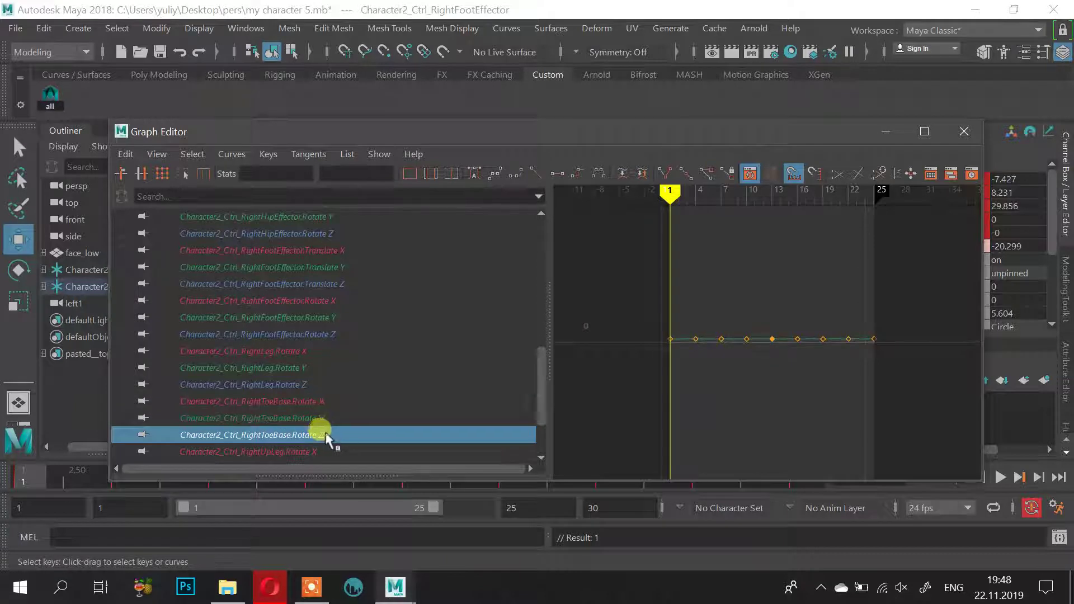
scroll(327, 430, down, 3)
click(317, 370)
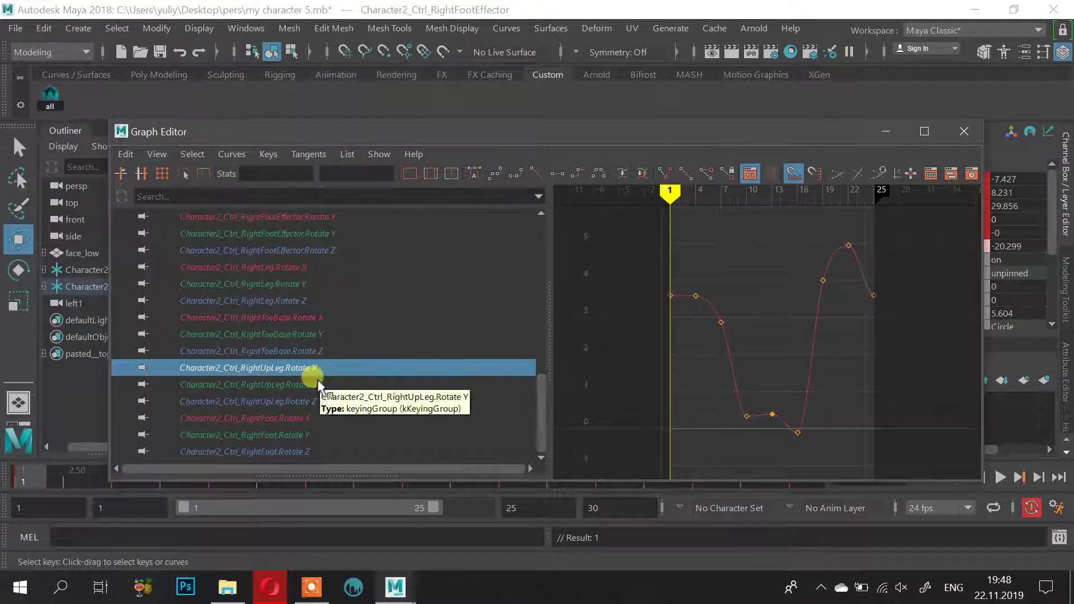
click(319, 385)
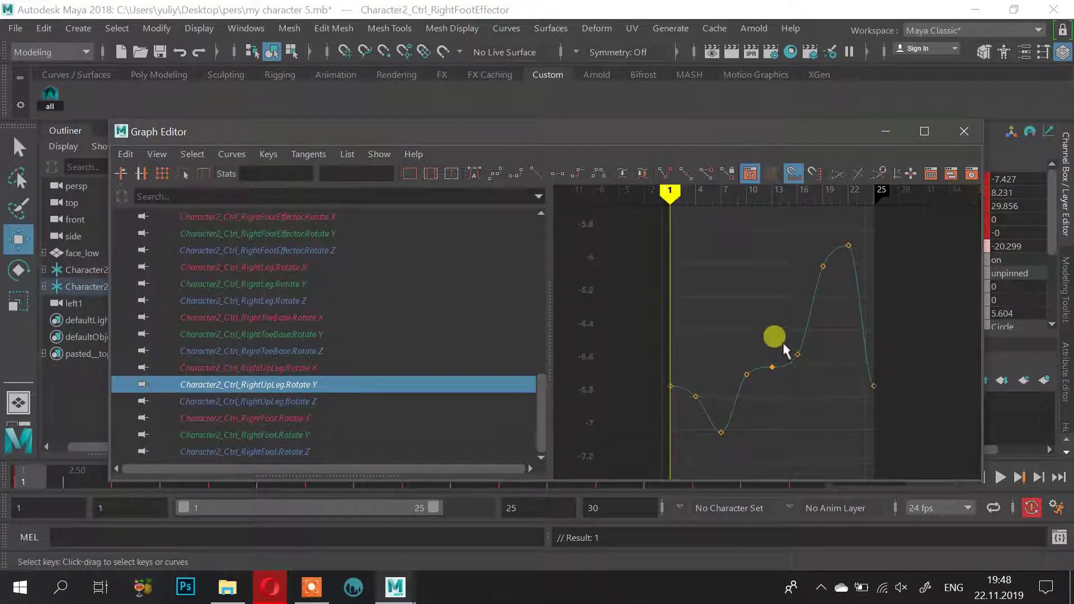
Minimize the Graph Editor and play back the walk cycle, inspecting the leg motion from the front of the character
click(886, 131)
drag(595, 479, 34, 472)
click(1000, 479)
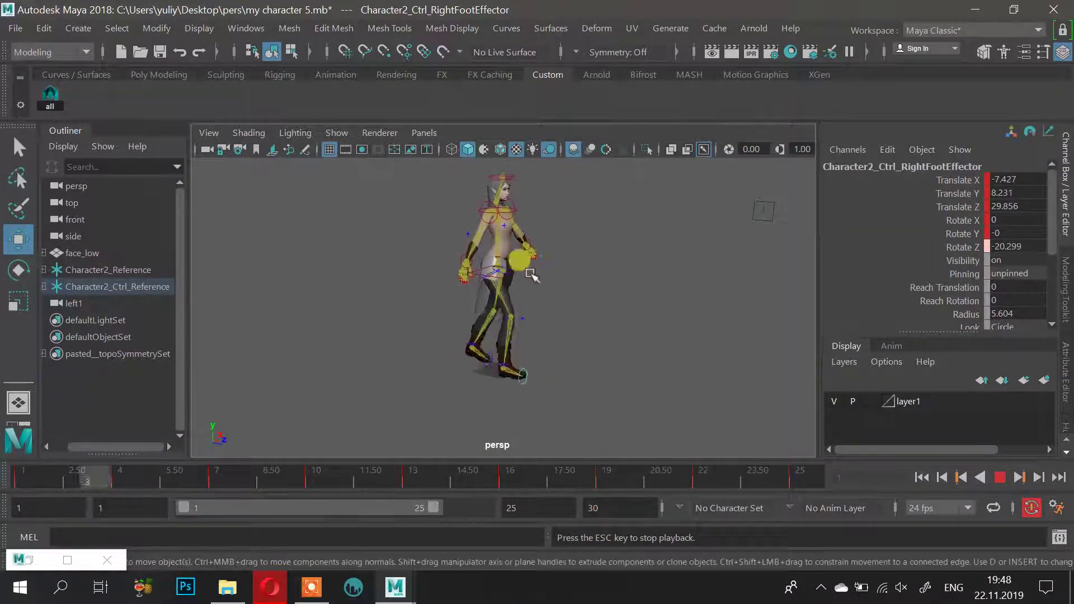
alt+right_drag(558, 269, 630, 316)
alt+drag(630, 317, 454, 288)
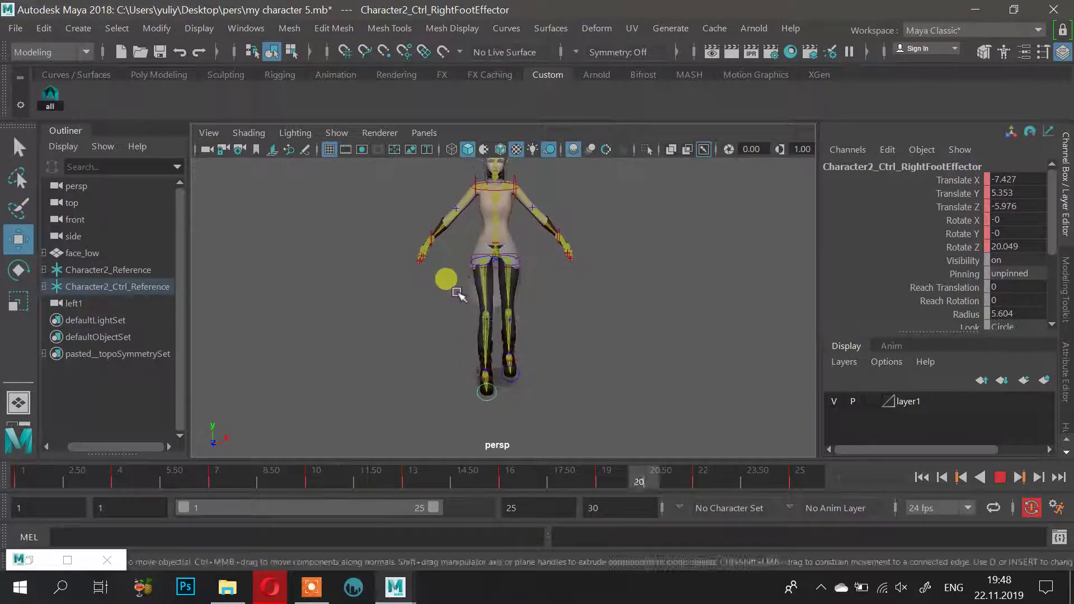
scroll(465, 297, up, 4)
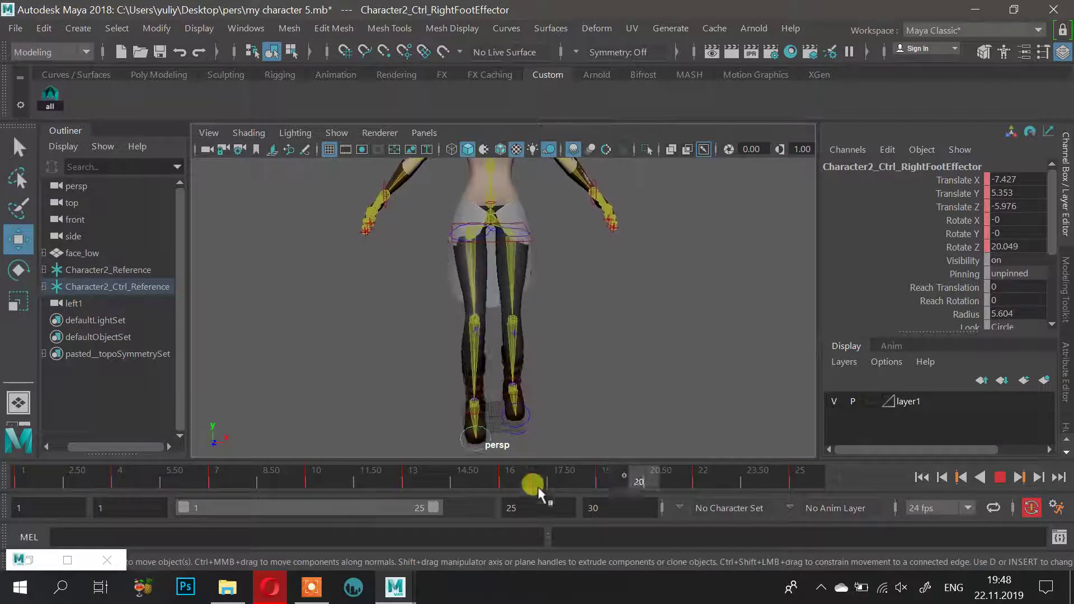
click(1000, 477)
key(alt+v)
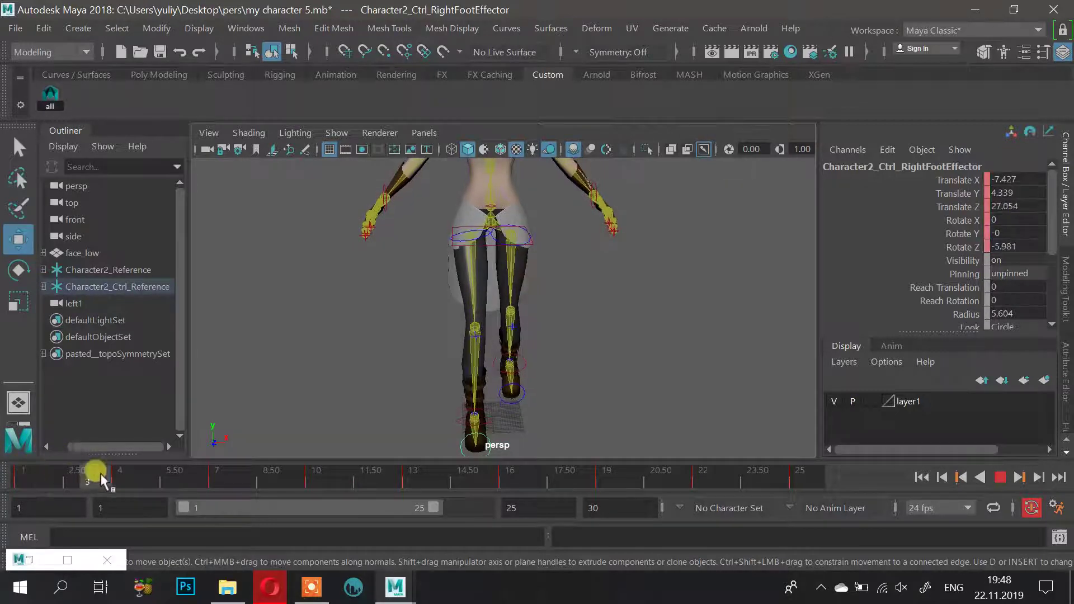
Try to move the right foot effector sideways along X at frame 4
click(134, 480)
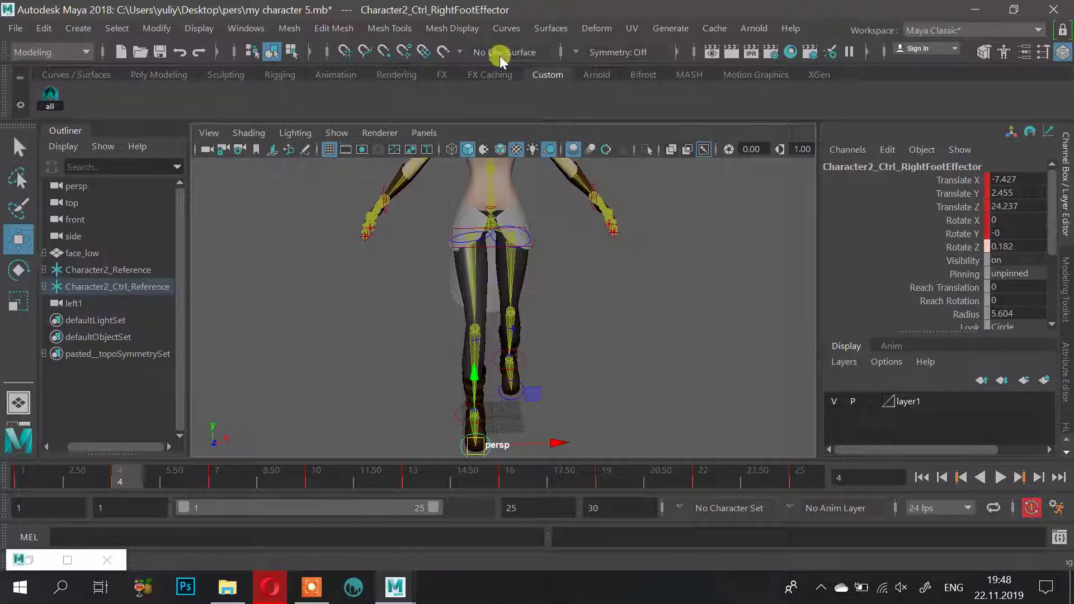
drag(557, 445, 571, 444)
key(ctrl+z)
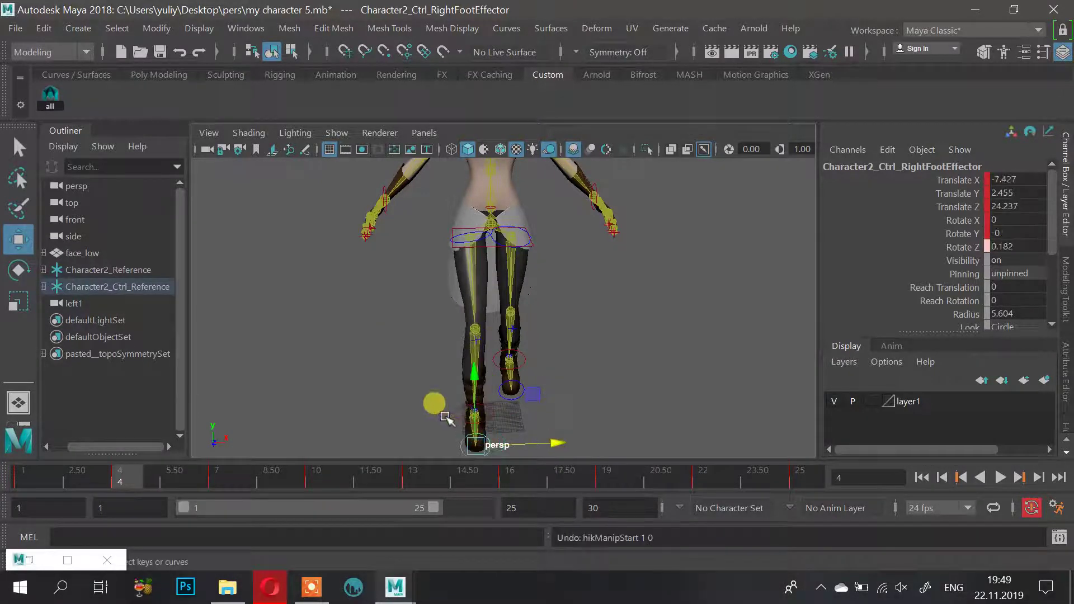
Select the right ankle effector and move it inward at frame 1 to a Translate X of -3.357
click(453, 423)
alt+middle_drag(318, 404, 366, 341)
alt+right_drag(366, 340, 319, 342)
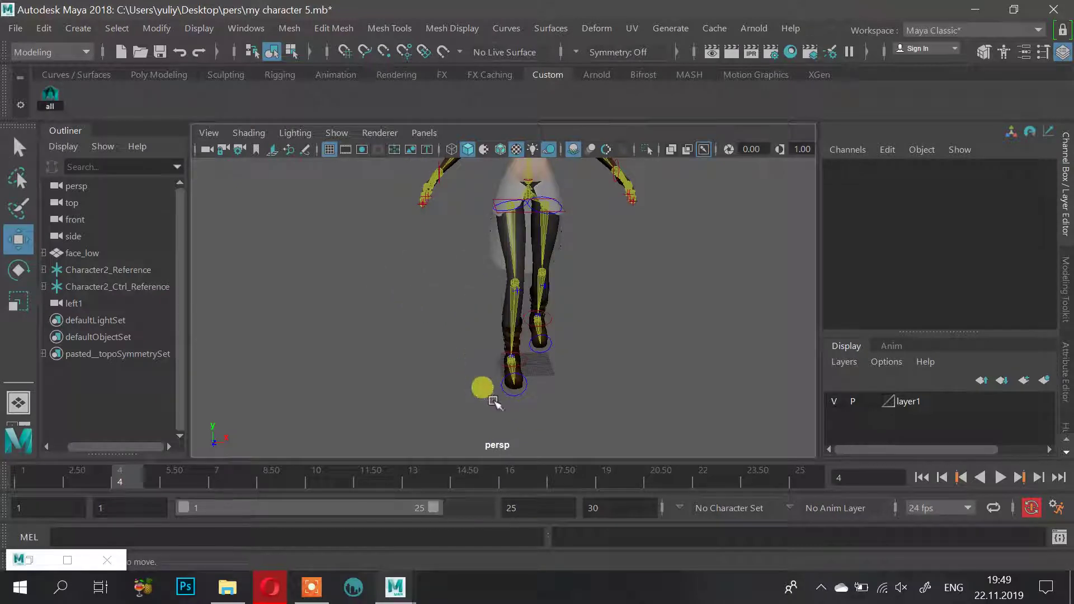
click(526, 359)
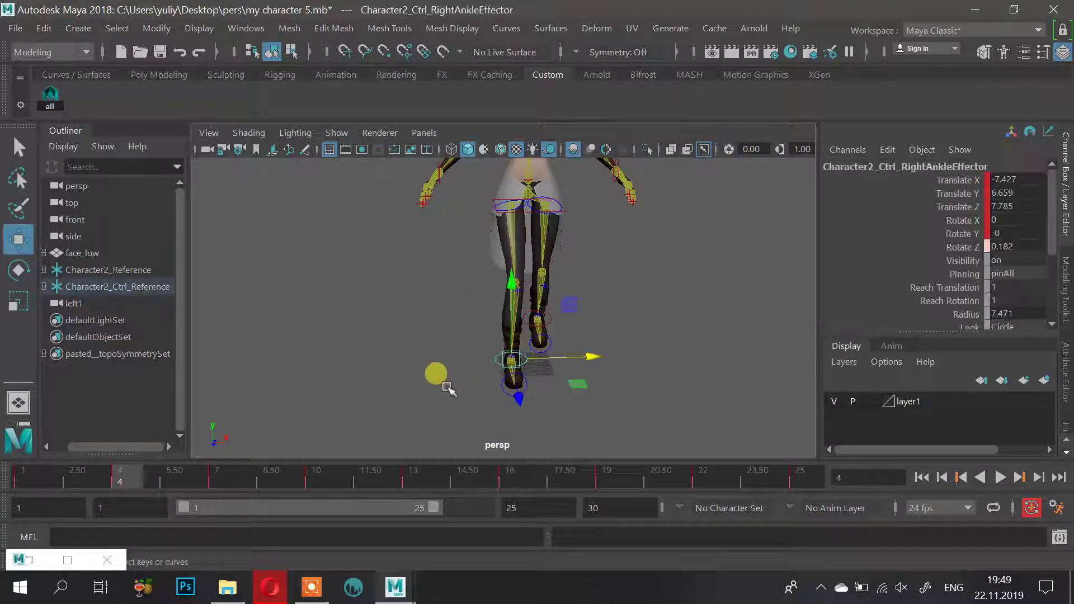
key(alt+v)
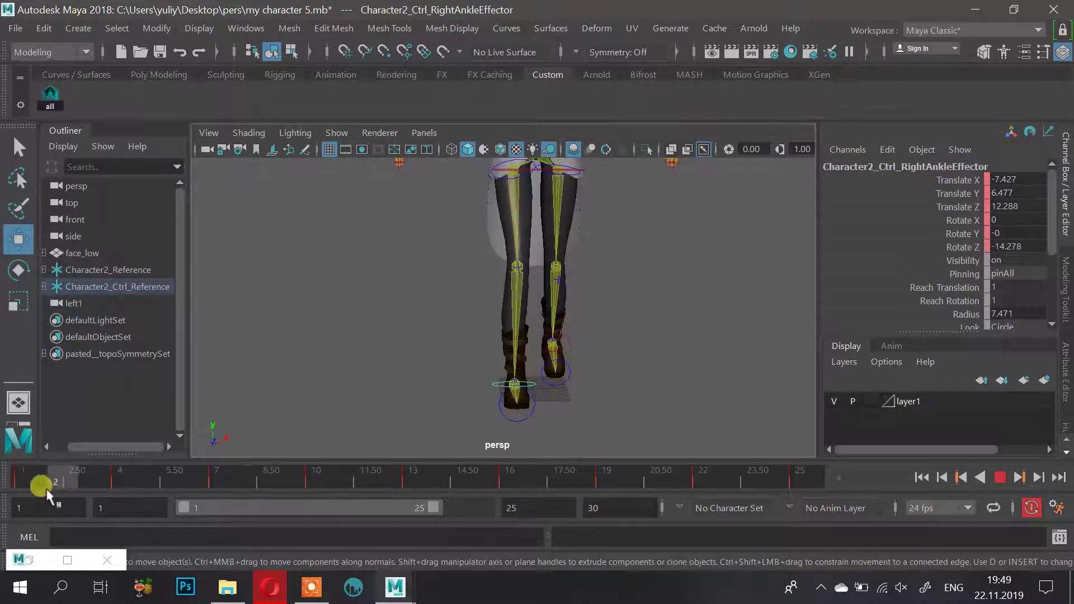
drag(47, 489, 25, 478)
mouse_move(484, 293)
alt+mouse_down()
mouse_move(470, 292)
mouse_move(495, 306)
alt+mouse_up()
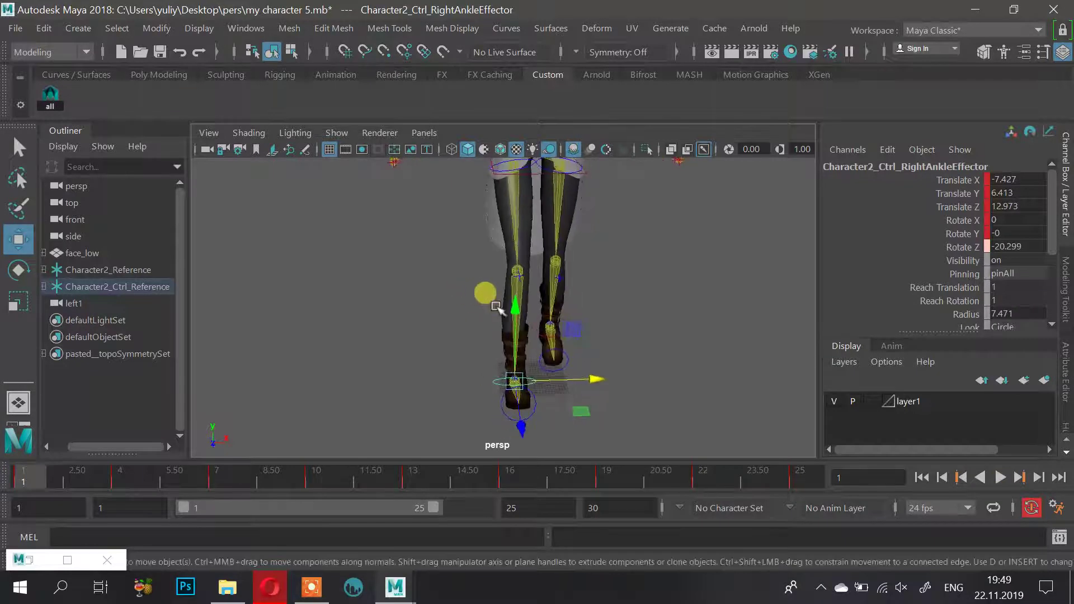
drag(597, 384, 588, 350)
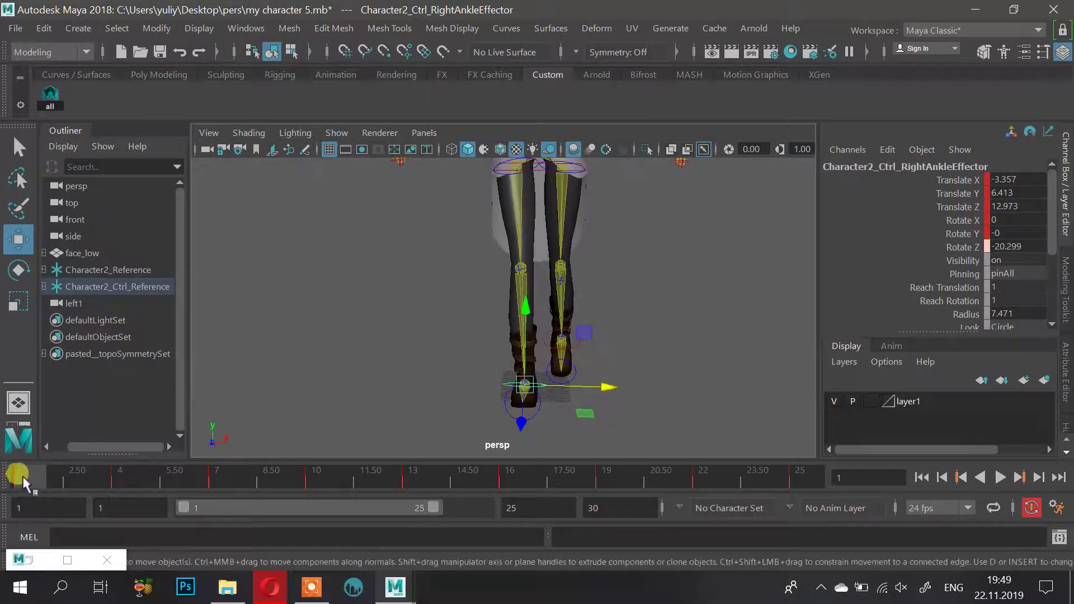
Undo the right ankle effector's last sideways move and reposition it inward at frame 1 to a Translate X of -1.662
drag(22, 481, 83, 486)
key(ctrl+z)
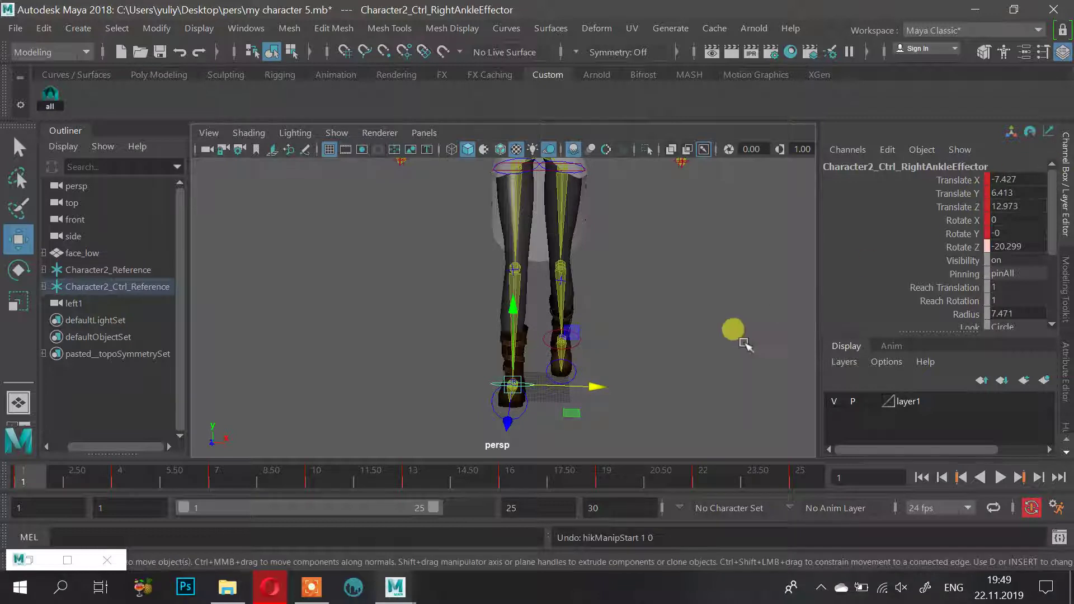
drag(585, 386, 662, 321)
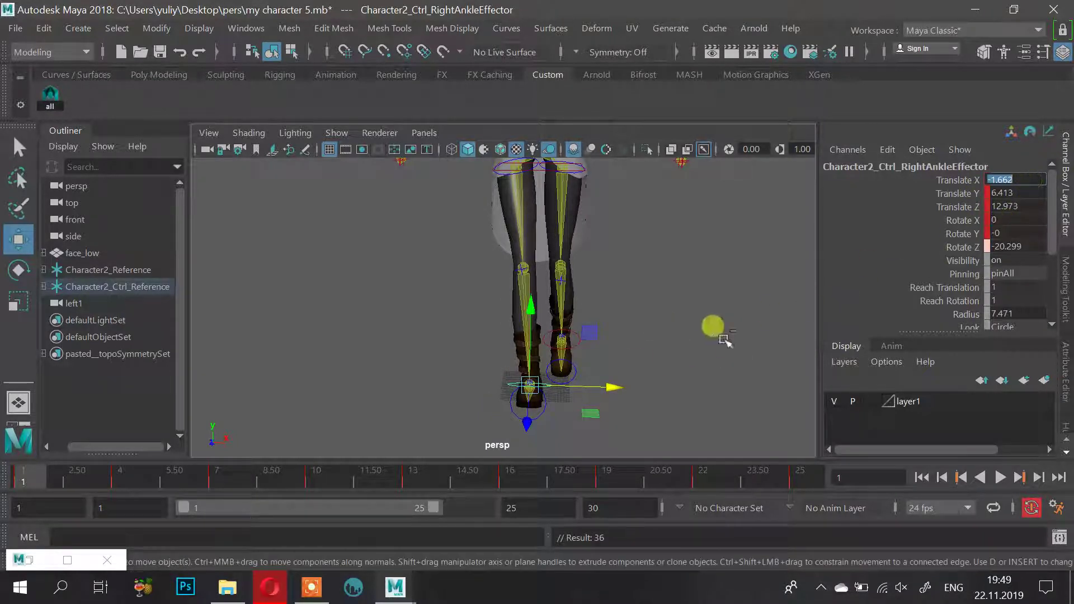
Set the right ankle effector's Translate X to -1.662 at frames 4, 7 and 10
click(118, 476)
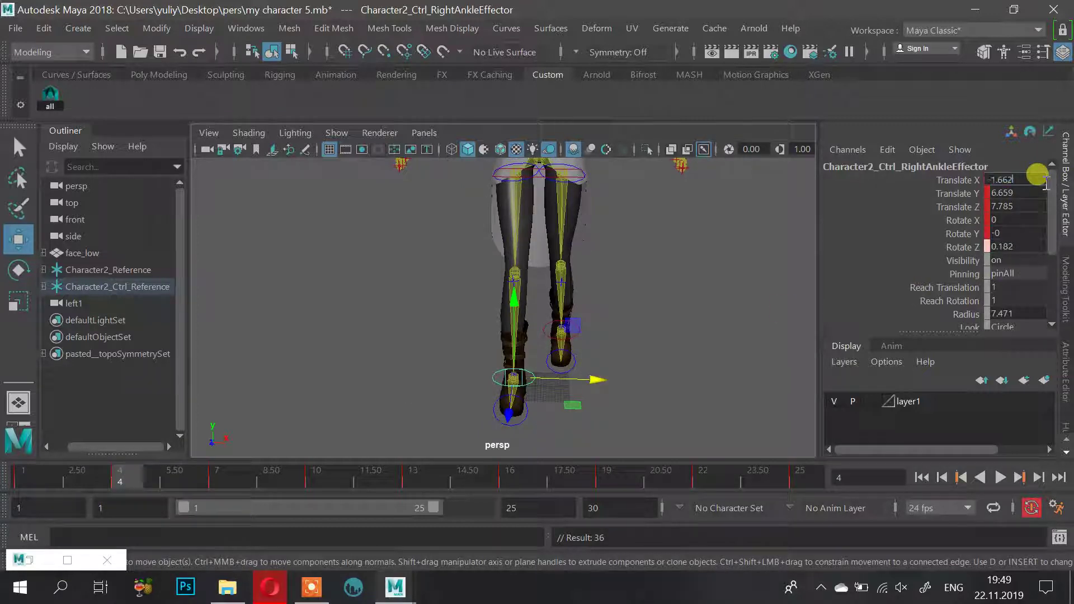
key(Return)
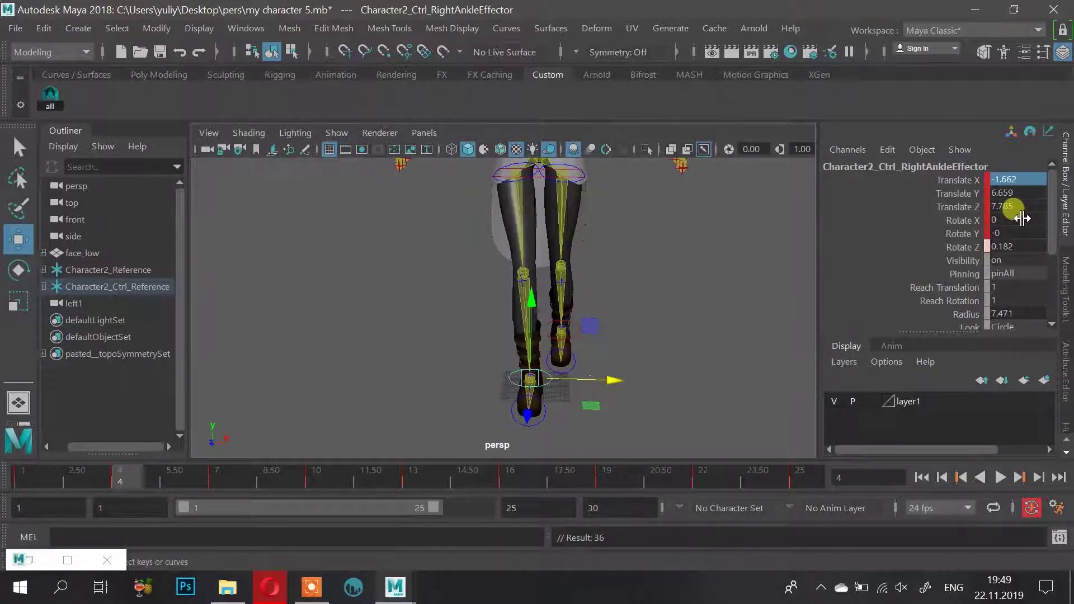
drag(106, 479, 217, 484)
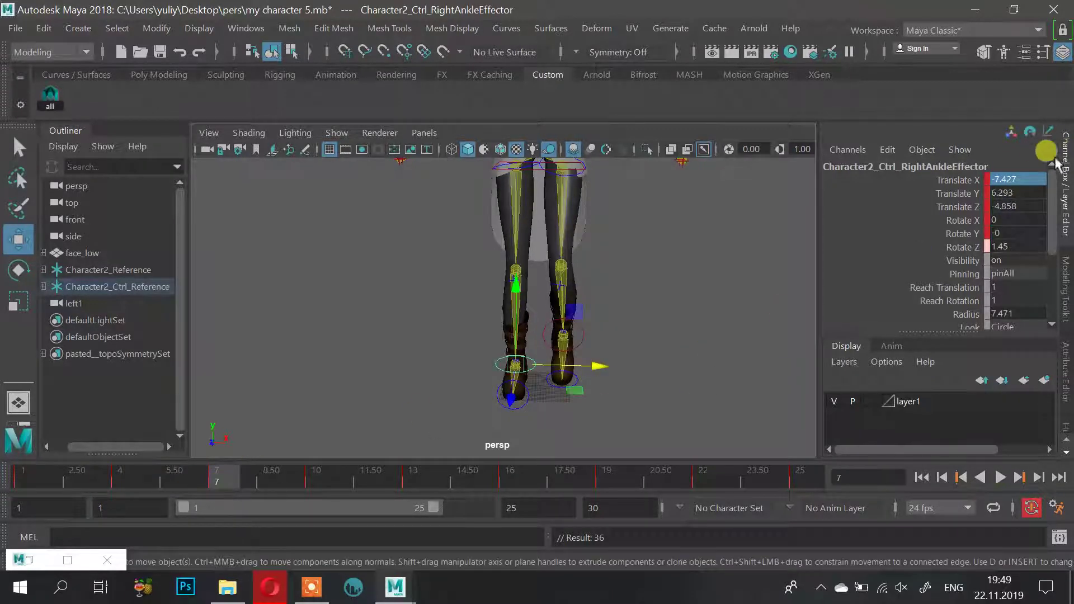
double_click(1040, 179)
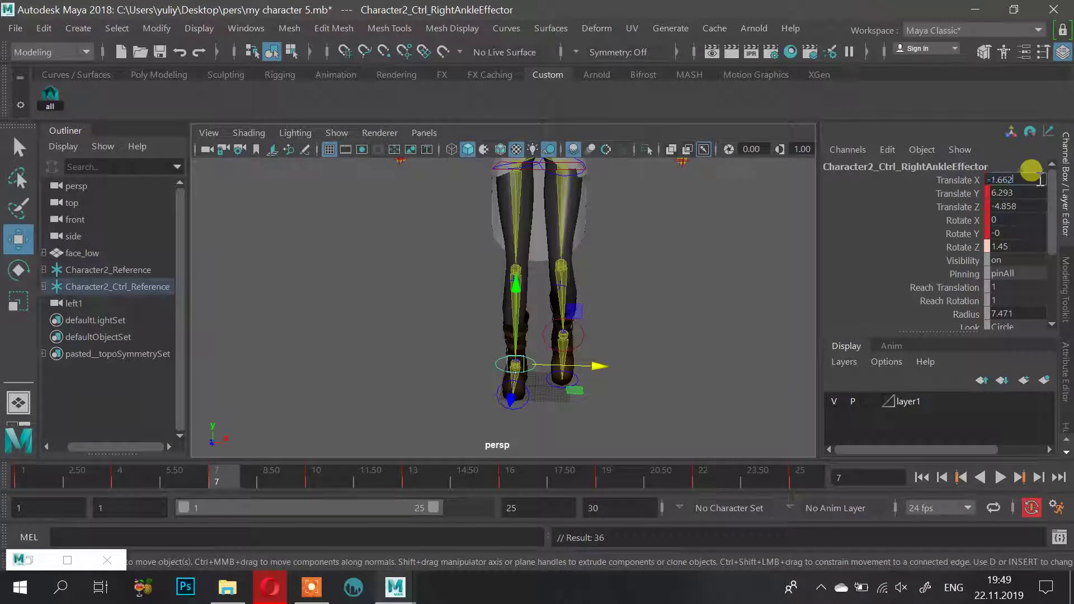
key(Return)
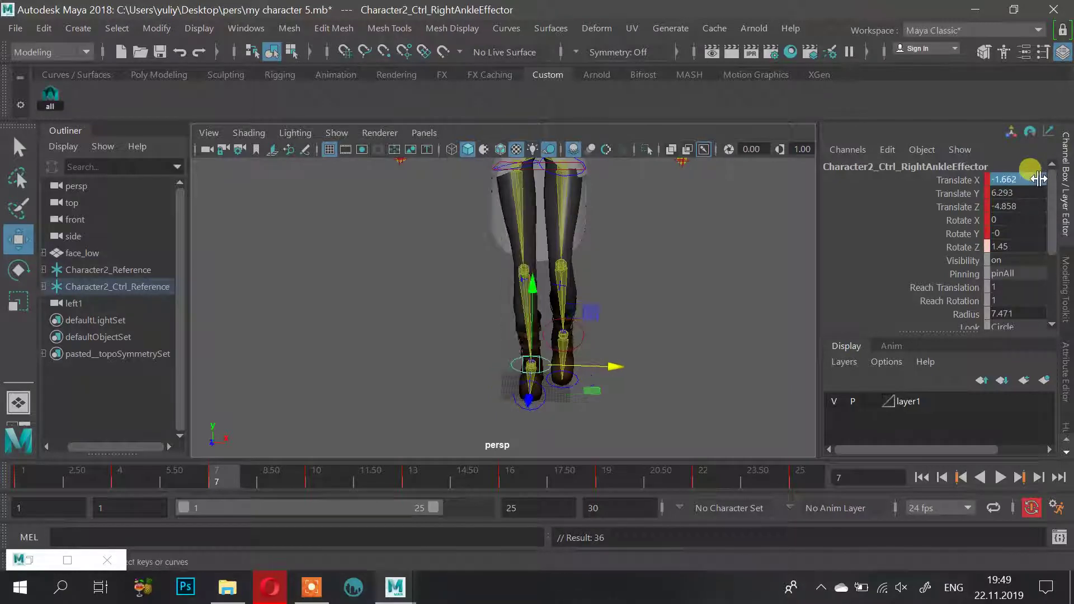
drag(245, 473, 342, 474)
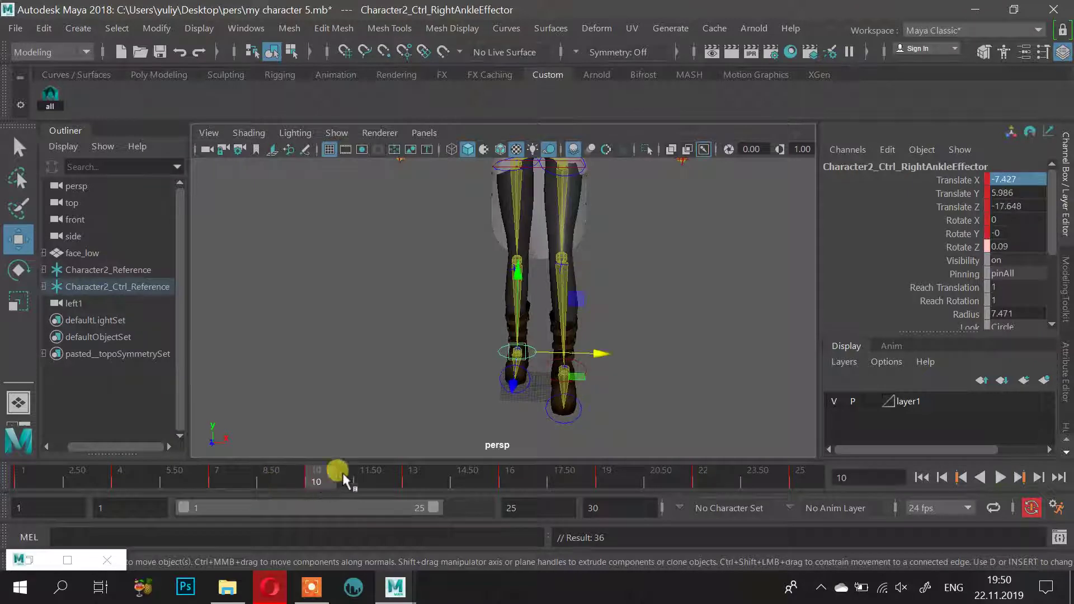
click(1032, 184)
text(-1.662)
key(Return)
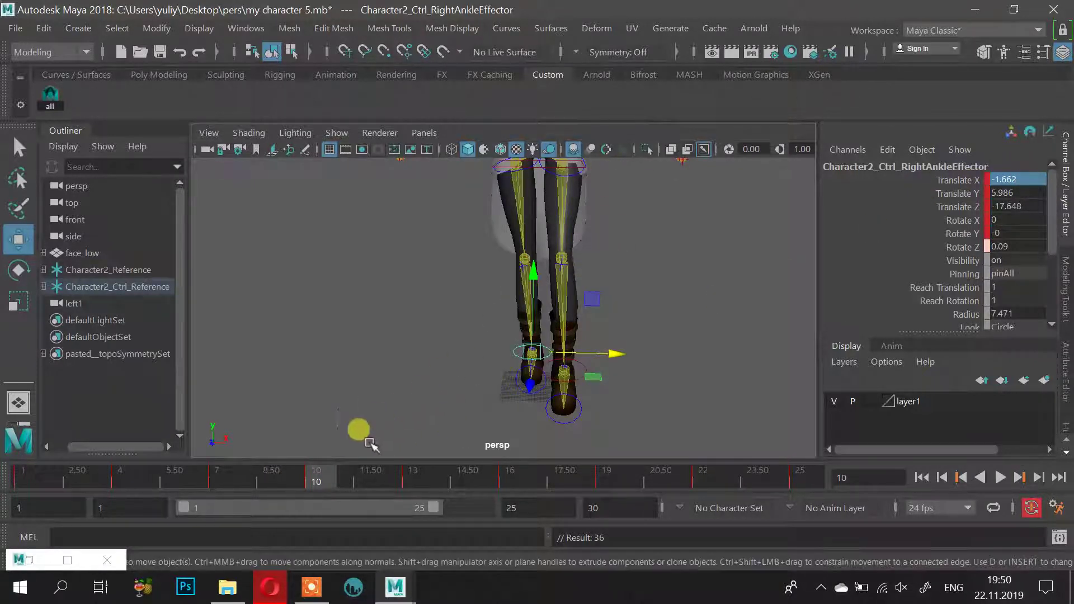
Select the left ankle effector at frame 13 and move it inward to a Translate X of 3.167
drag(315, 483, 432, 475)
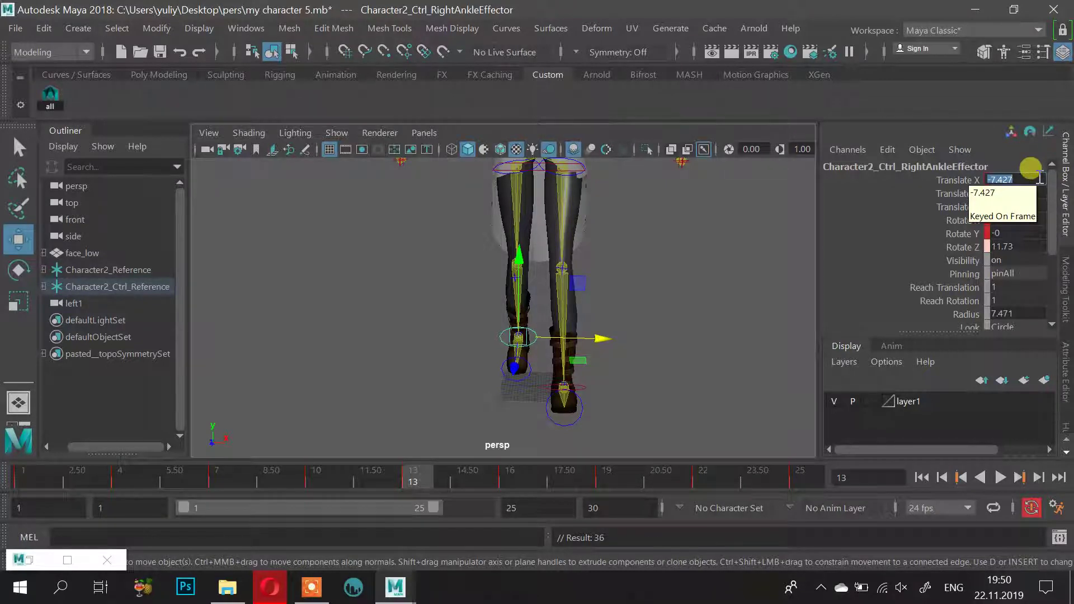
drag(315, 491, 24, 481)
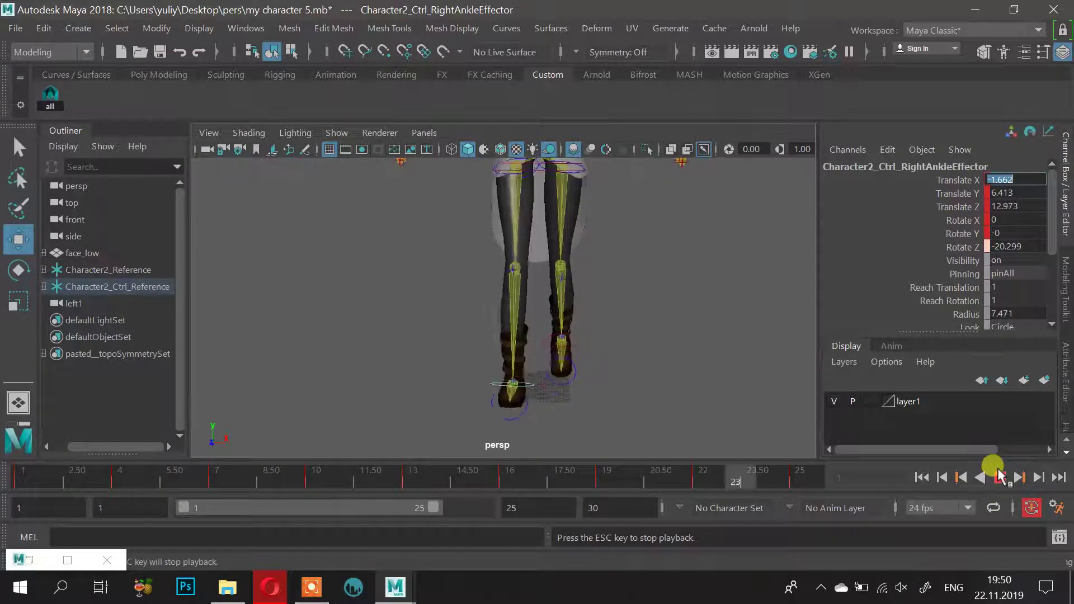
click(999, 477)
drag(374, 475, 407, 492)
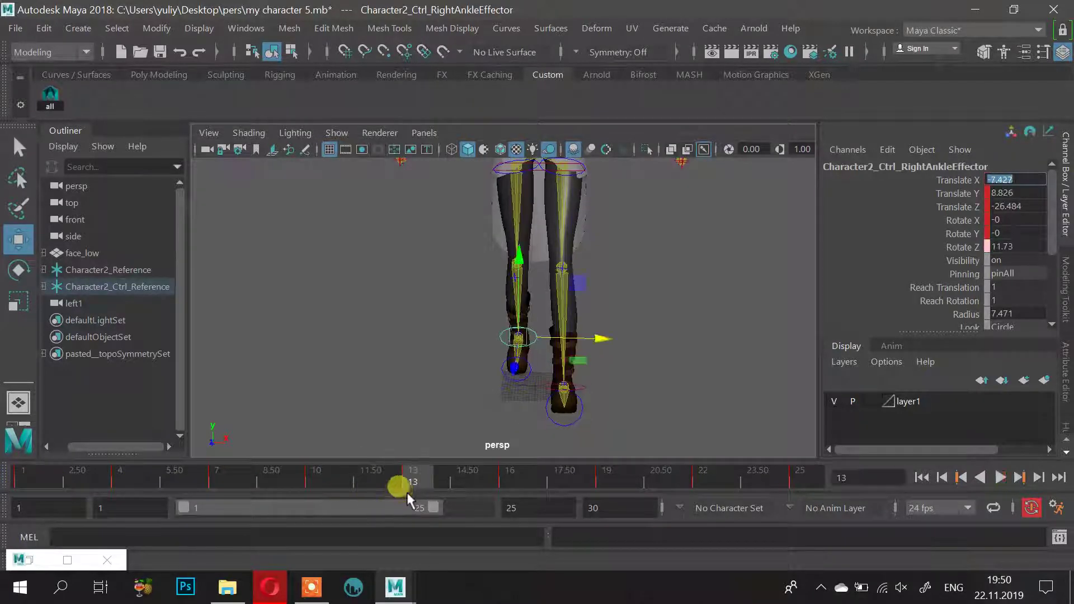
click(585, 387)
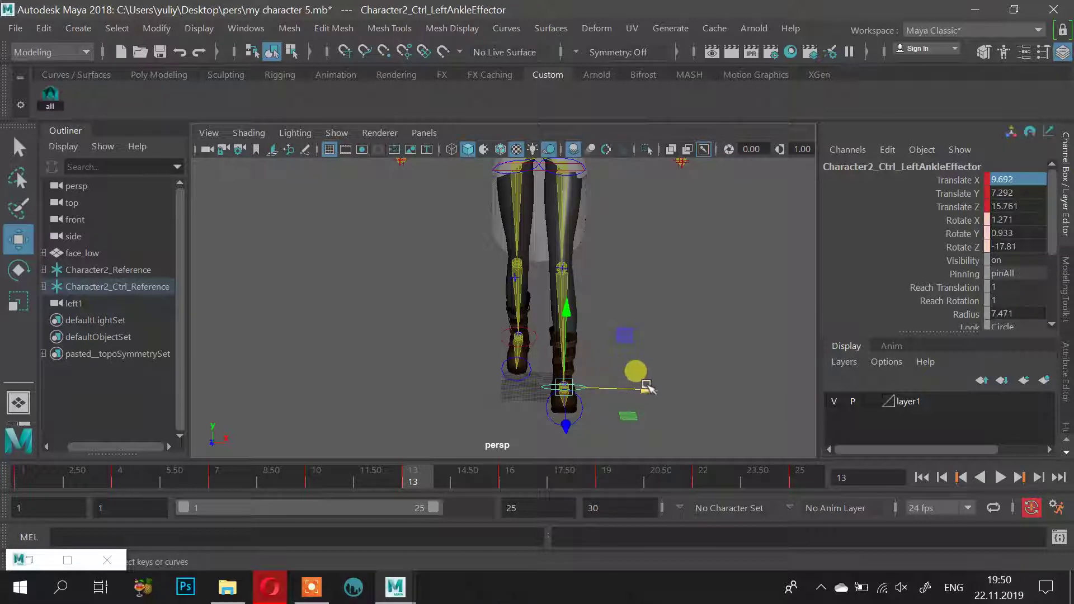
drag(648, 388, 619, 377)
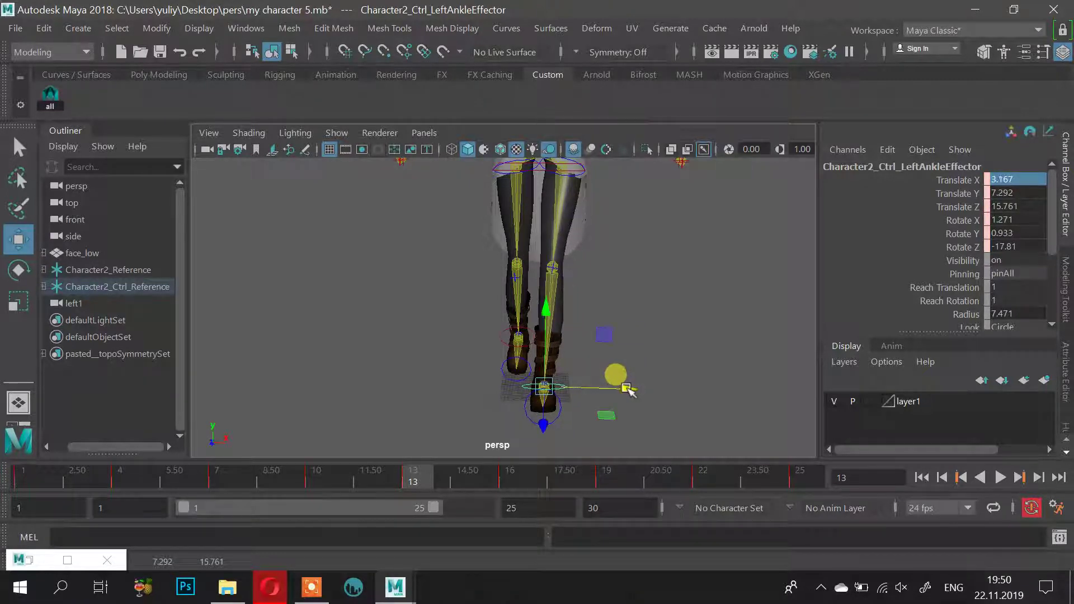
key(s)
click(993, 193)
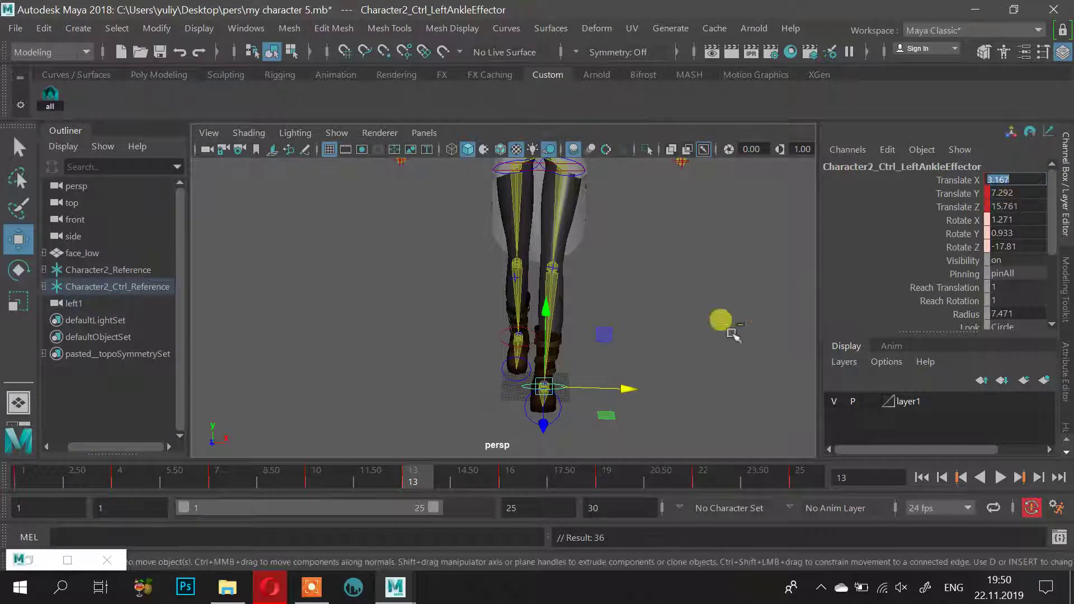
Set the left ankle effector's Translate X to 3.167 at frames 16, 19 and 22
drag(418, 467, 510, 480)
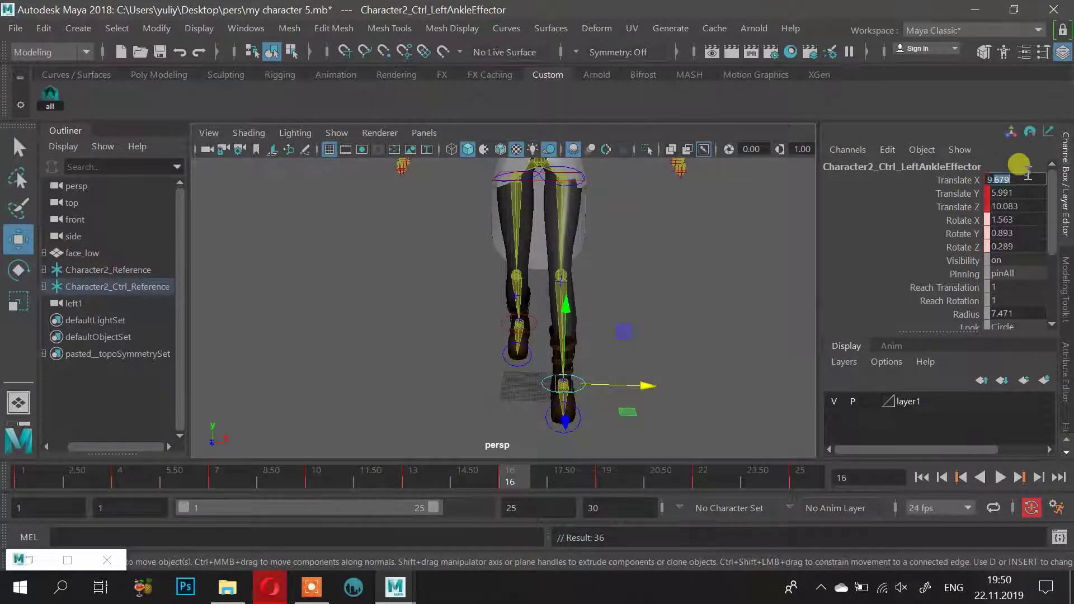
text(3.187)
key(Return)
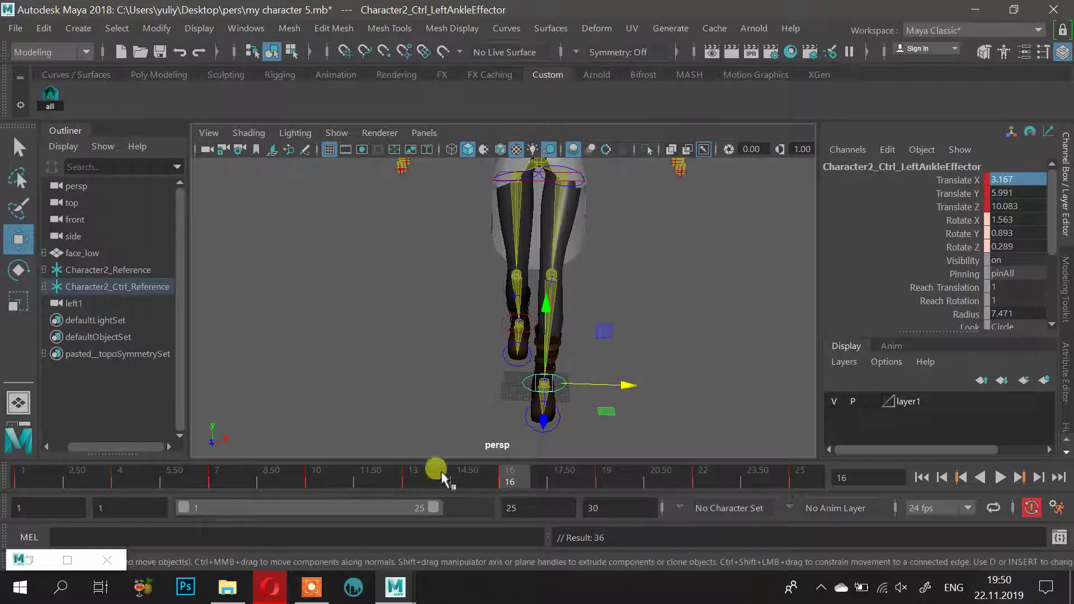
drag(512, 477, 567, 480)
click(595, 481)
click(966, 180)
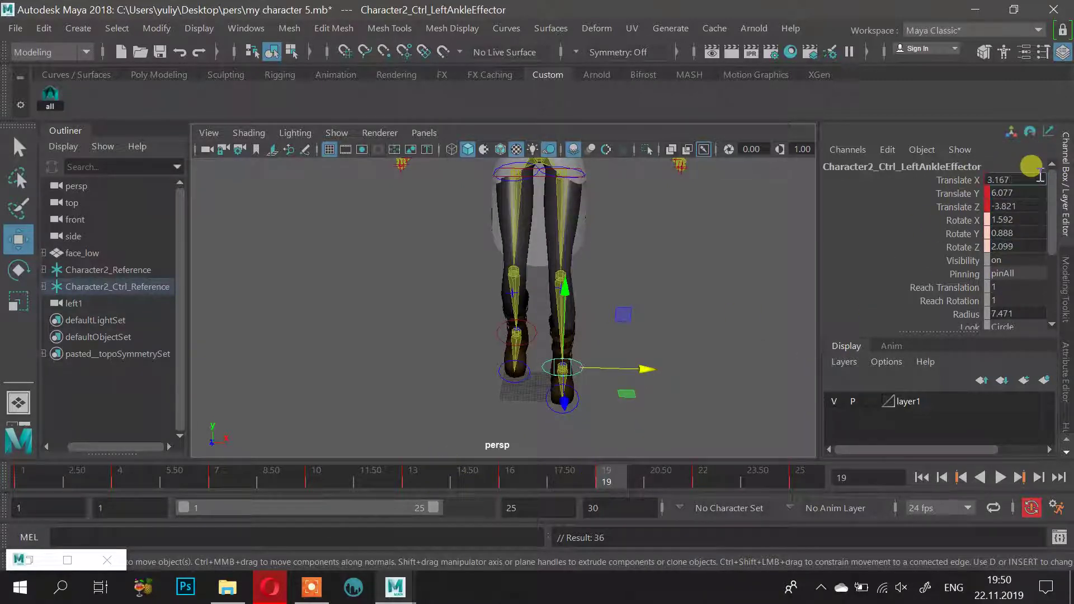
key(Return)
drag(653, 481, 694, 482)
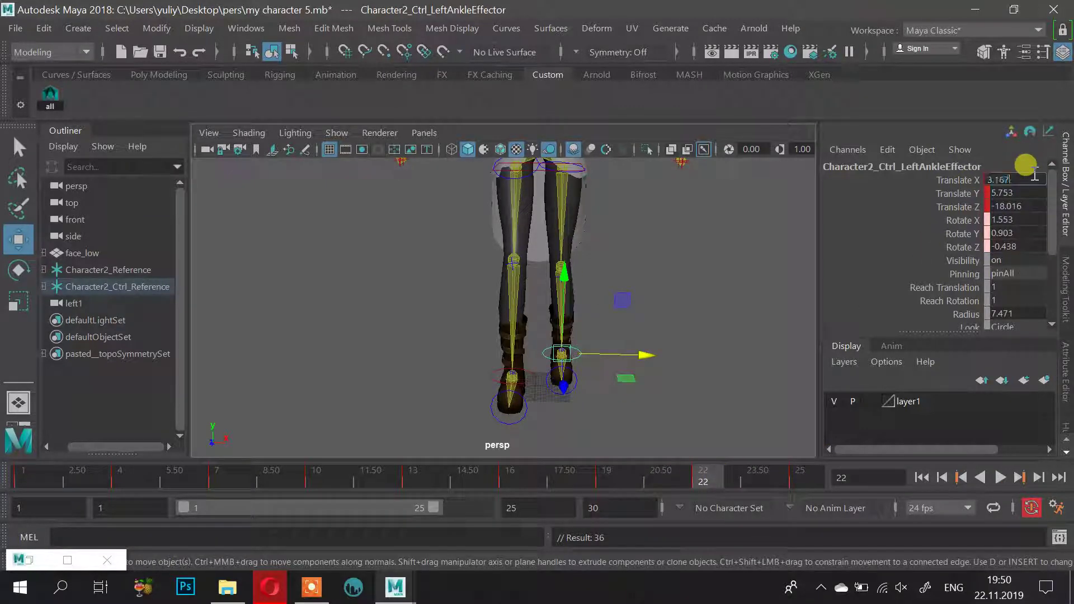
key(Return)
click(699, 471)
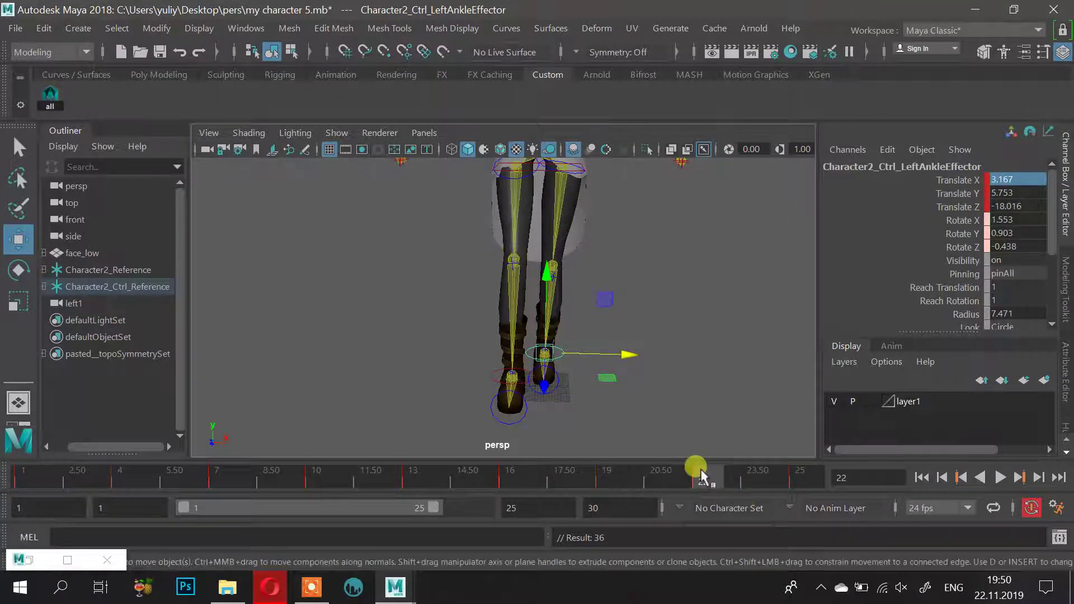
mouse_move(700, 471)
mouse_down()
mouse_move(796, 471)
mouse_move(717, 471)
mouse_up()
Select the right ankle effector and set its Translate X at frame 25 to -1.662, matching frame 1
click(485, 389)
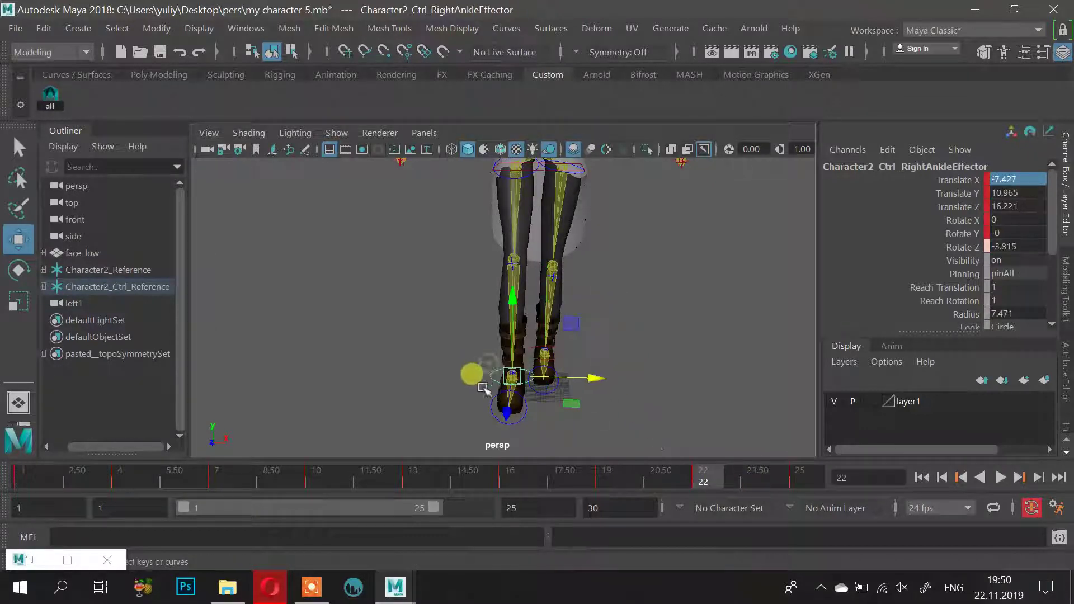
click(19, 473)
click(1023, 180)
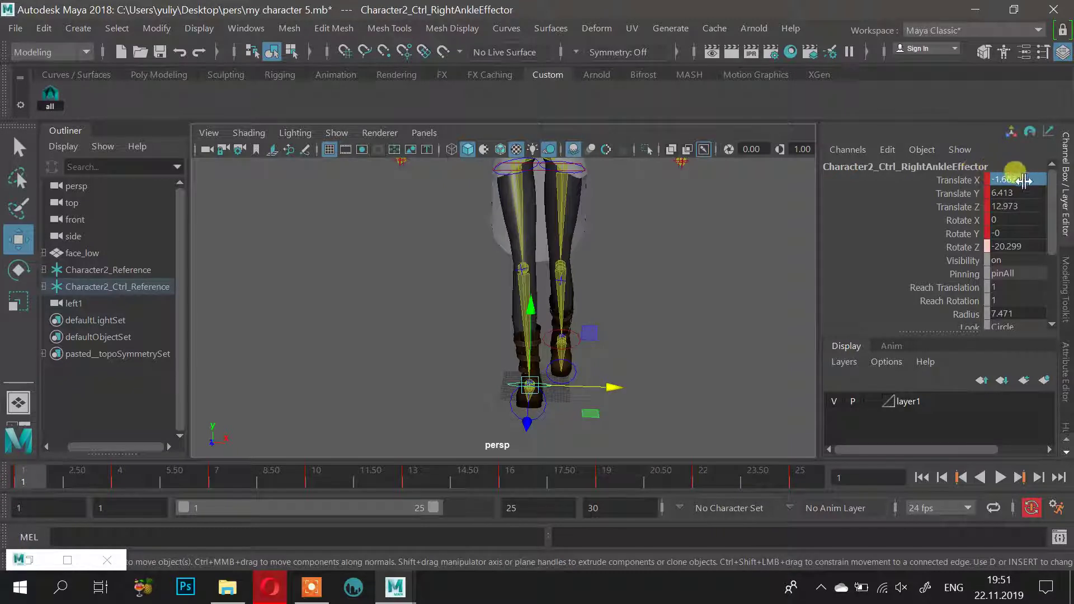
click(799, 476)
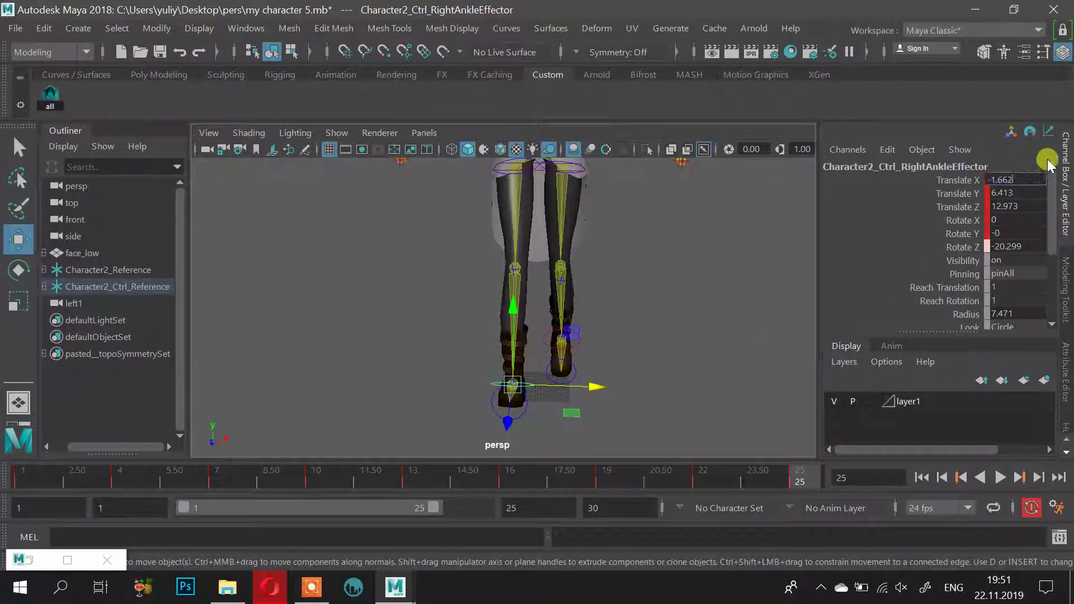
text(-1.662)
key(Return)
drag(731, 486, 24, 486)
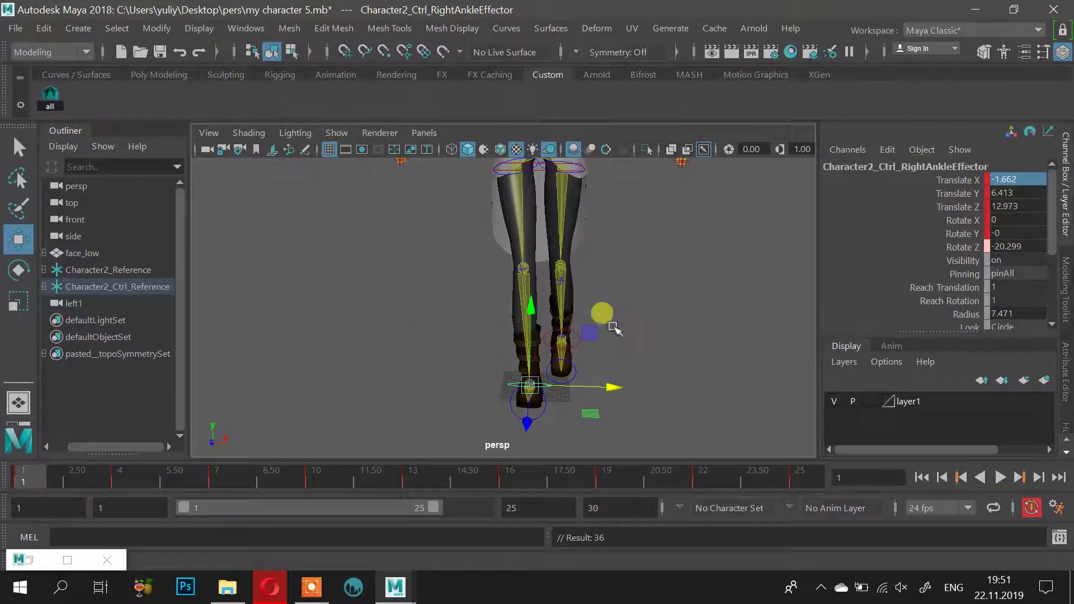
Play back and scrub through the walk cycle, examining the feet's sideways placement from several angles around the character
alt+drag(614, 327, 771, 306)
alt+drag(683, 364, 736, 415)
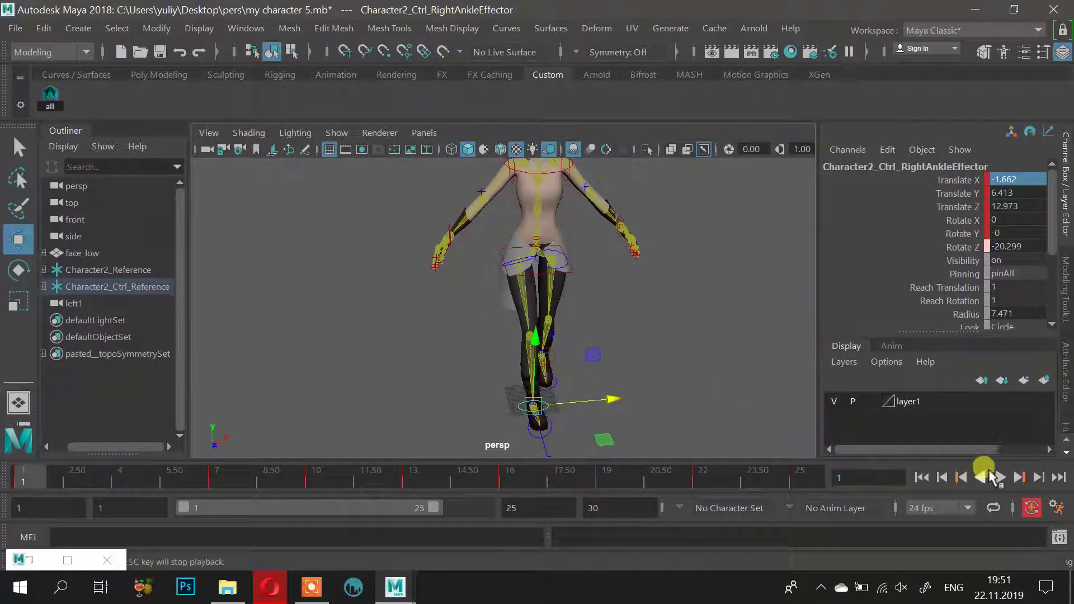
click(1000, 477)
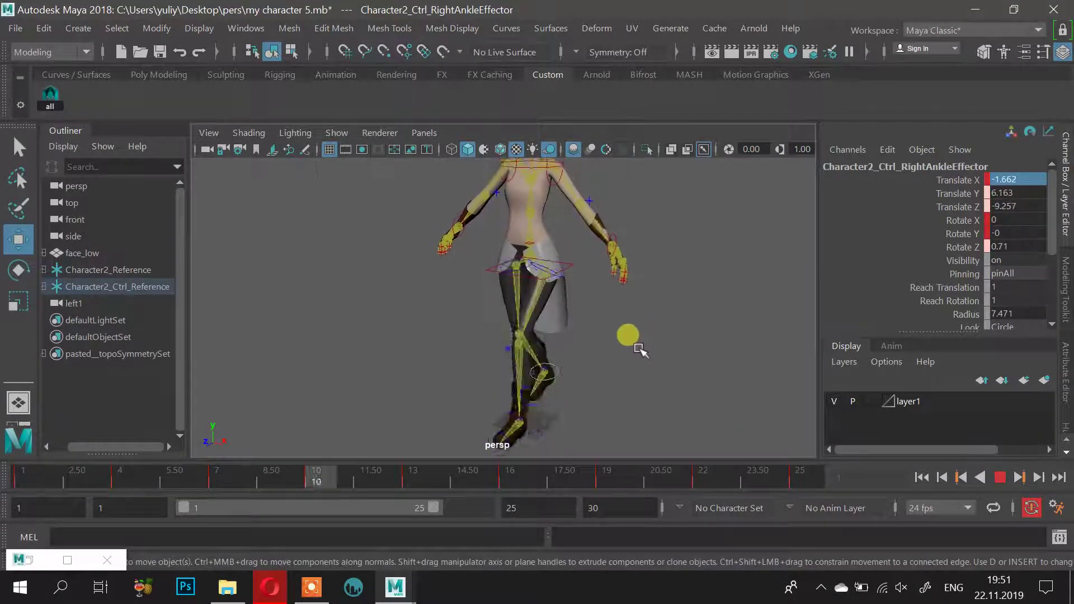
mouse_move(639, 349)
alt+mouse_down()
mouse_move(575, 344)
mouse_move(719, 346)
mouse_move(710, 344)
alt+mouse_up()
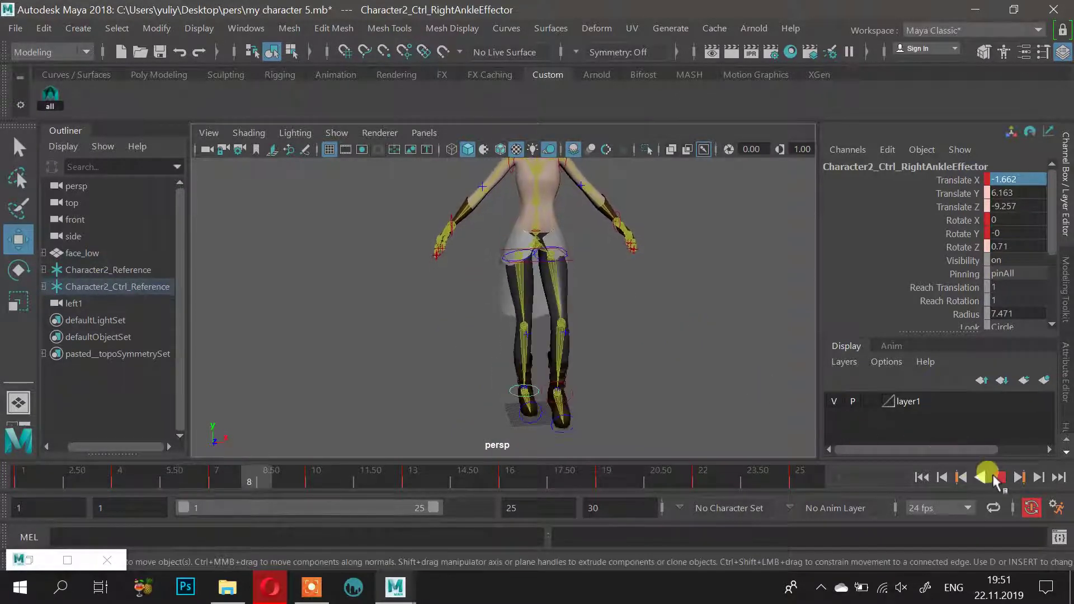
click(999, 478)
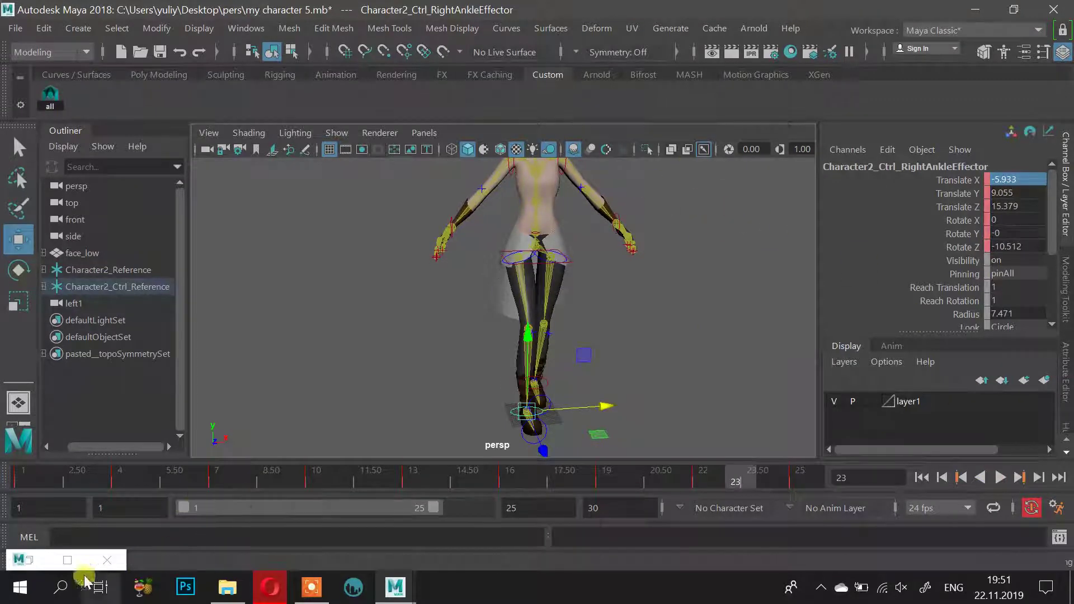
click(31, 560)
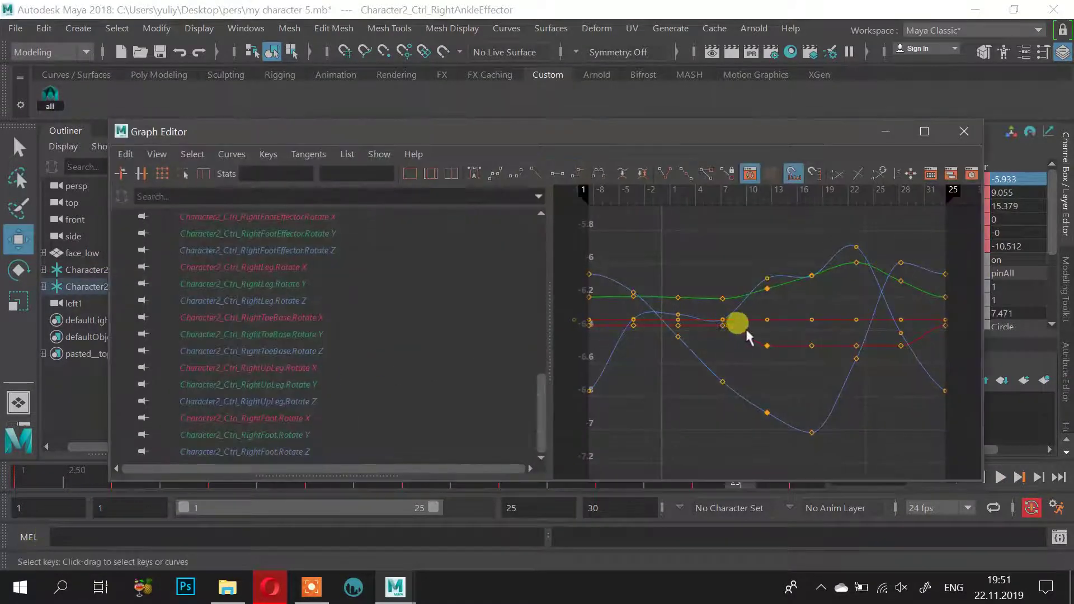
click(885, 132)
drag(725, 479, 161, 495)
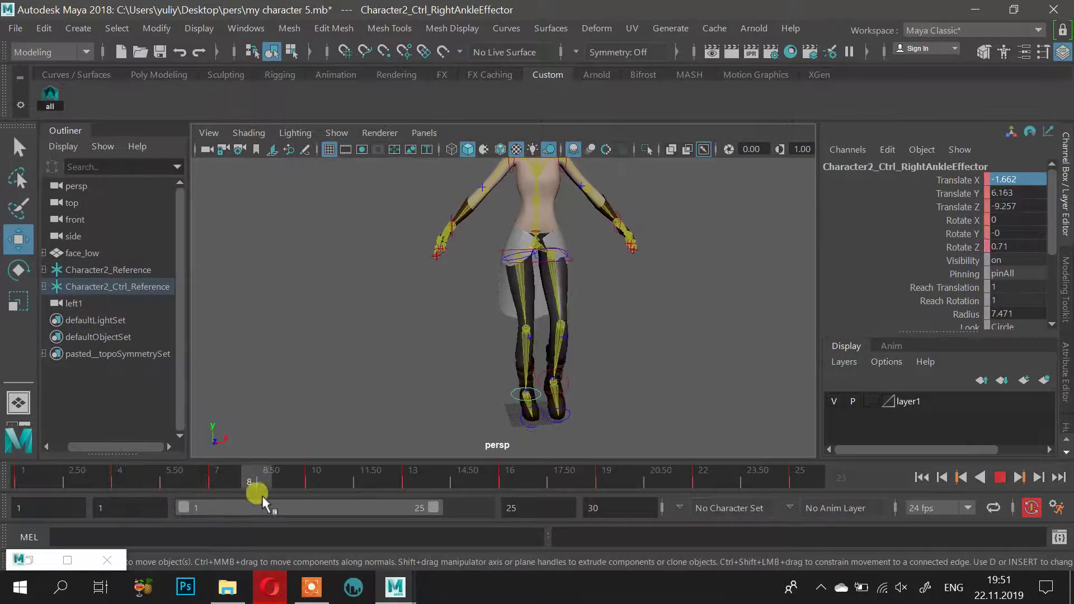
mouse_move(310, 499)
mouse_down()
mouse_move(385, 491)
mouse_move(326, 484)
mouse_up()
Try moving the right ankle effector outward at frame 10 to a Translate X of -4.41 and review the neighbouring frames
alt+drag(376, 422, 417, 352)
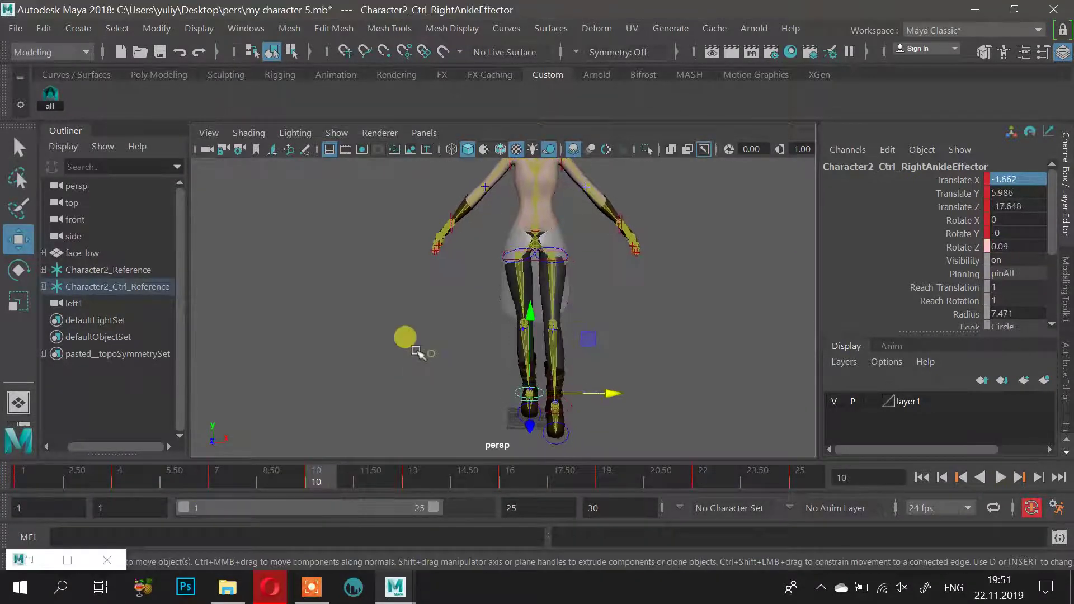
scroll(442, 336, up, 1)
alt+middle_drag(476, 314, 480, 240)
drag(646, 335, 610, 336)
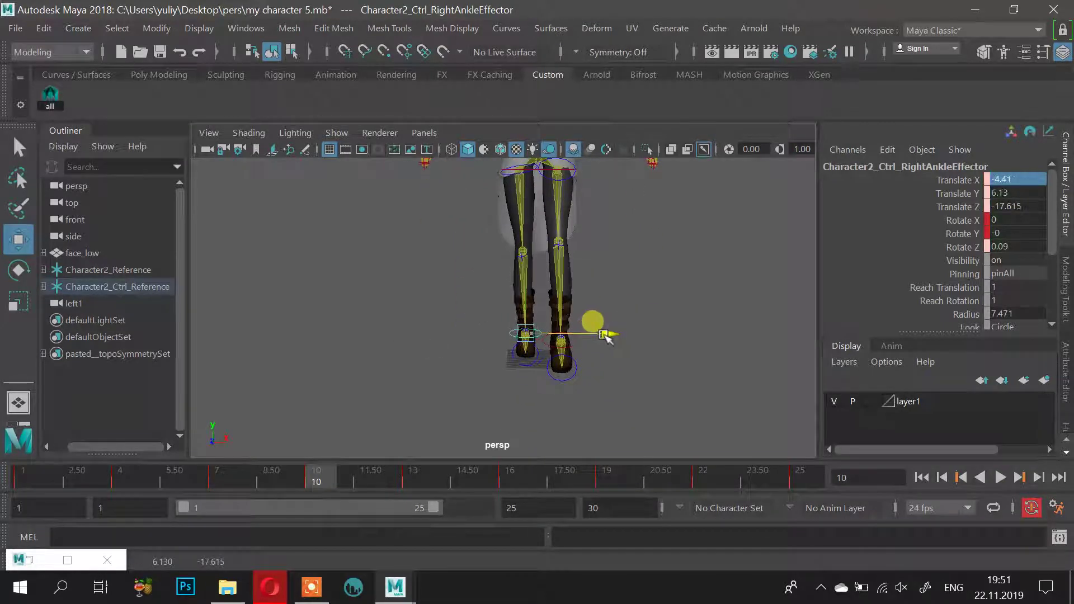
drag(331, 475, 204, 484)
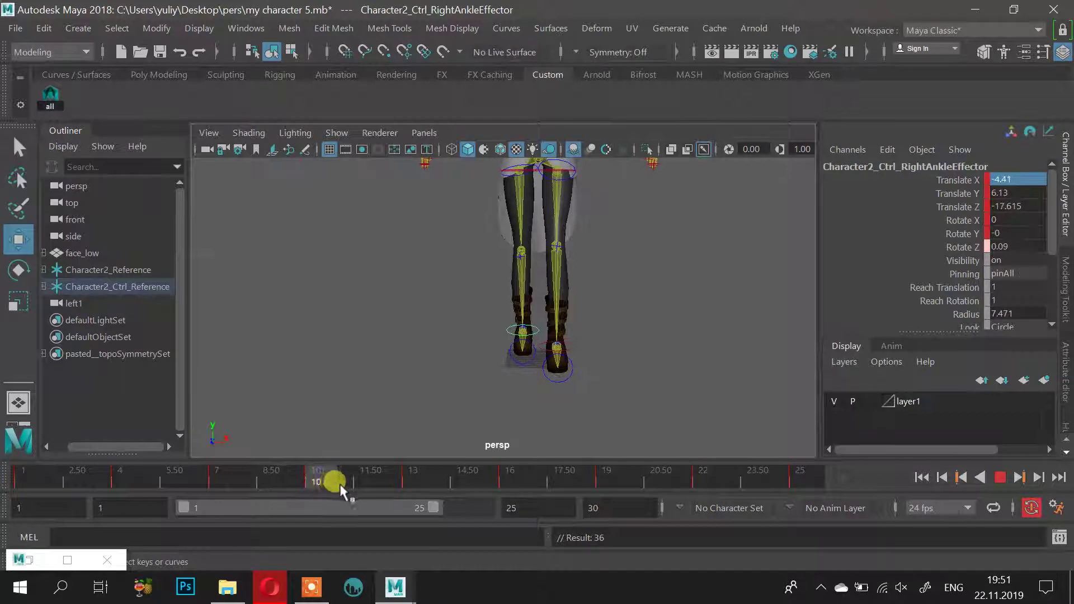
drag(341, 488, 415, 496)
drag(264, 495, 316, 477)
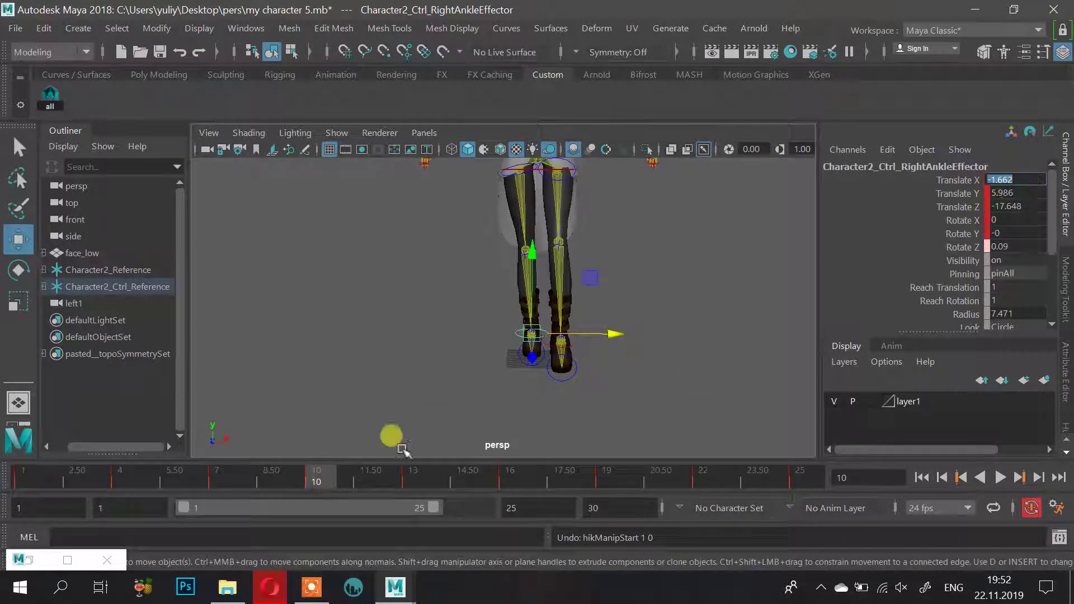
Set the right ankle effector's Translate X to -1.662 at frame 13
click(412, 477)
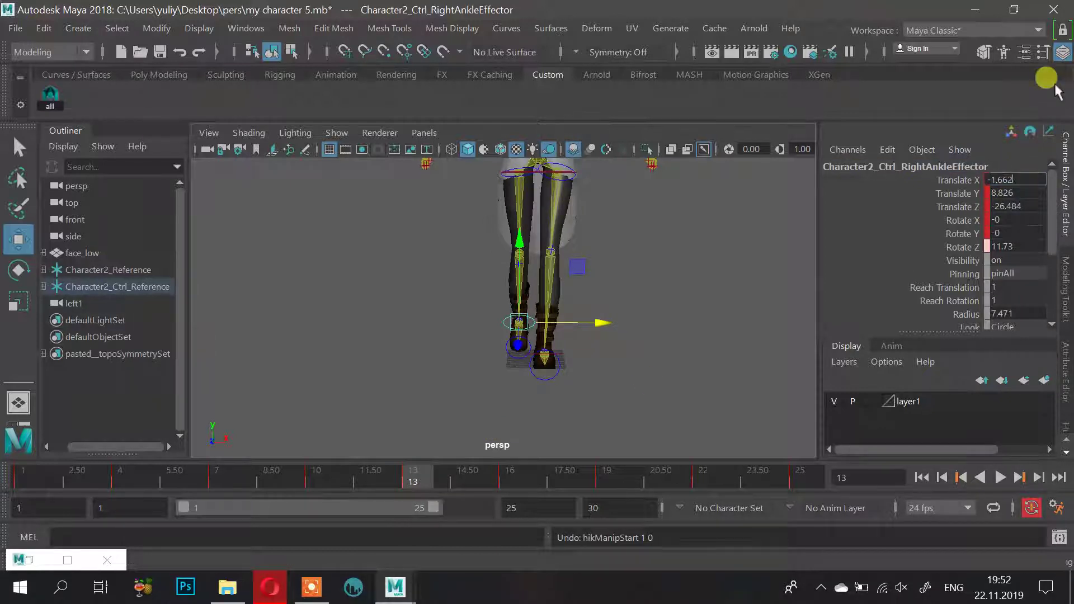
key(Return)
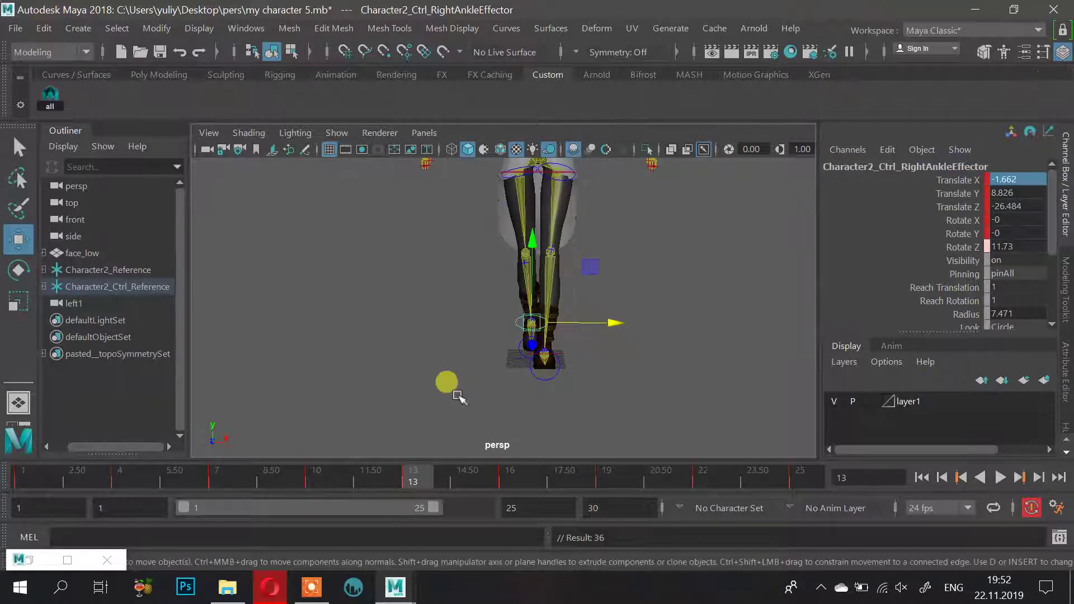
Try moving the right ankle effector outward at frame 17 to a Translate X of -11.54, and undo the move
drag(404, 488, 537, 479)
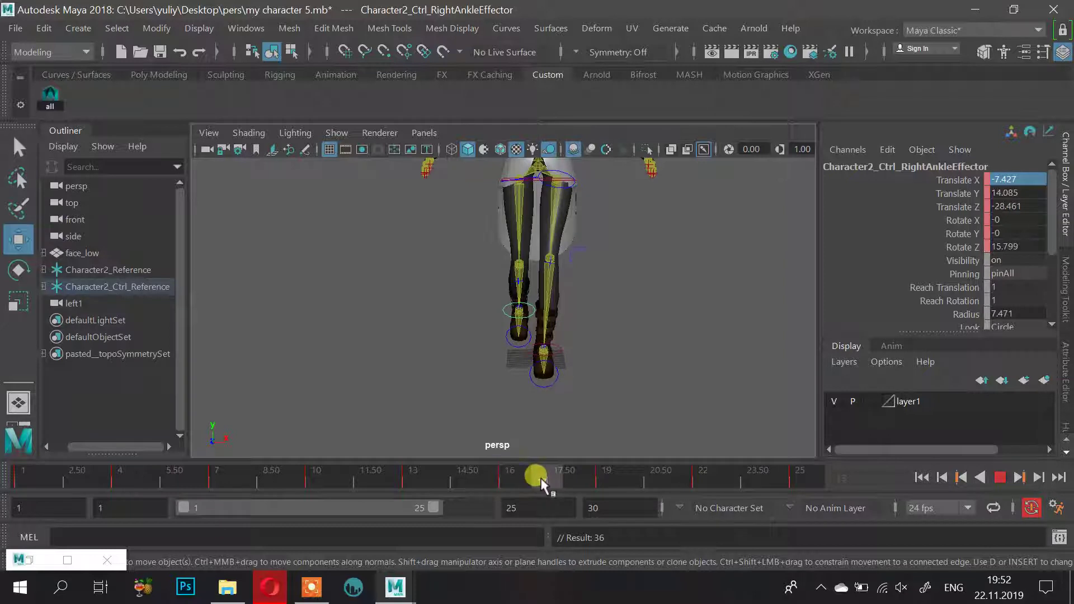
drag(598, 308, 585, 306)
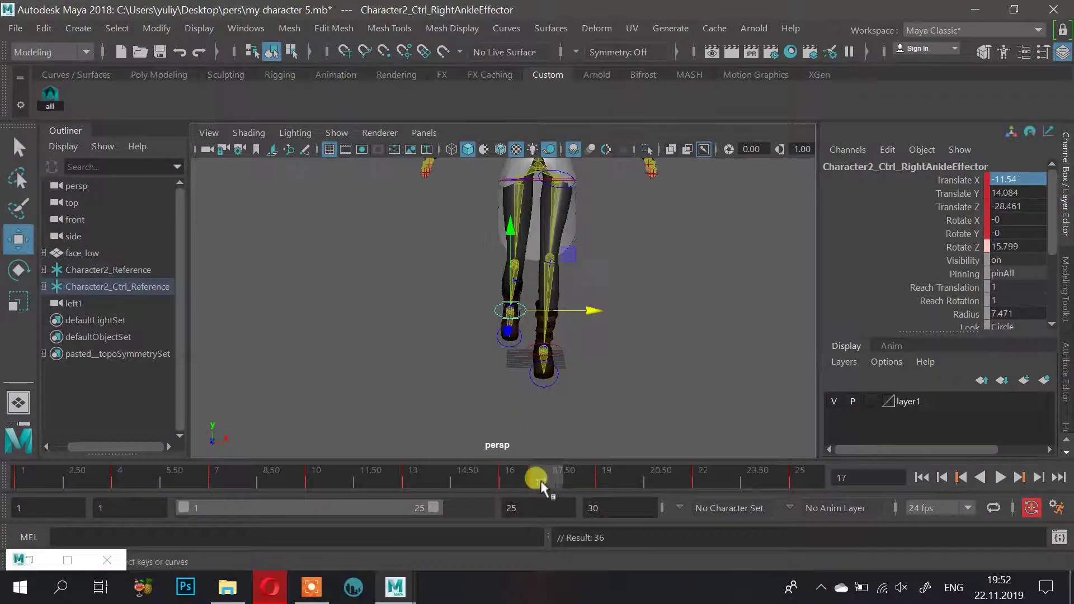
drag(541, 484, 612, 459)
drag(600, 313, 618, 291)
key(ctrl+z)
key(comma)
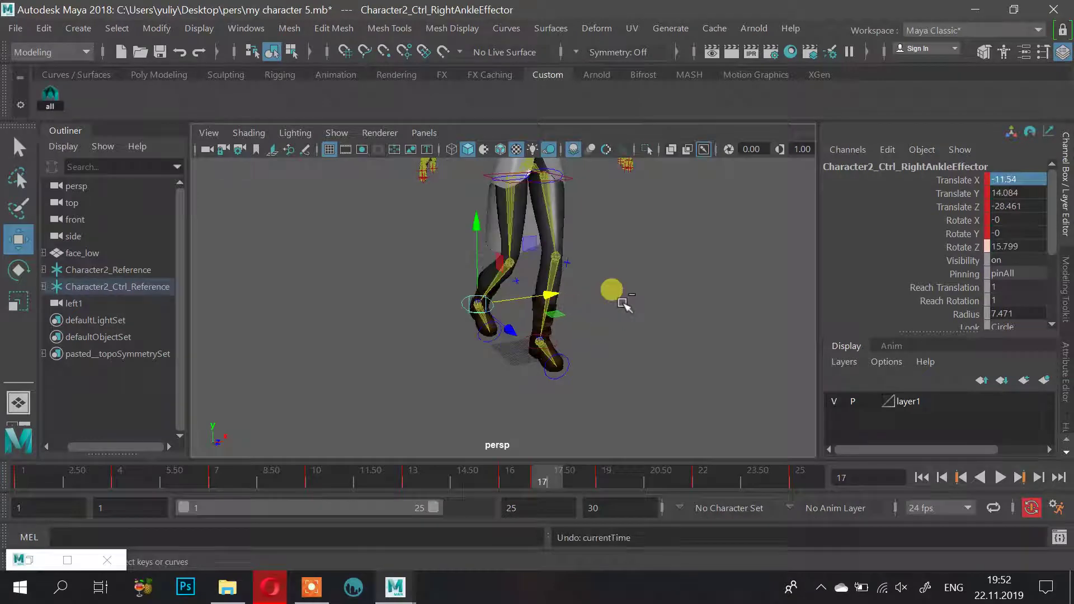
Move the right ankle effector outward at frame 19 to a Translate X of about -11.387
drag(530, 469, 580, 481)
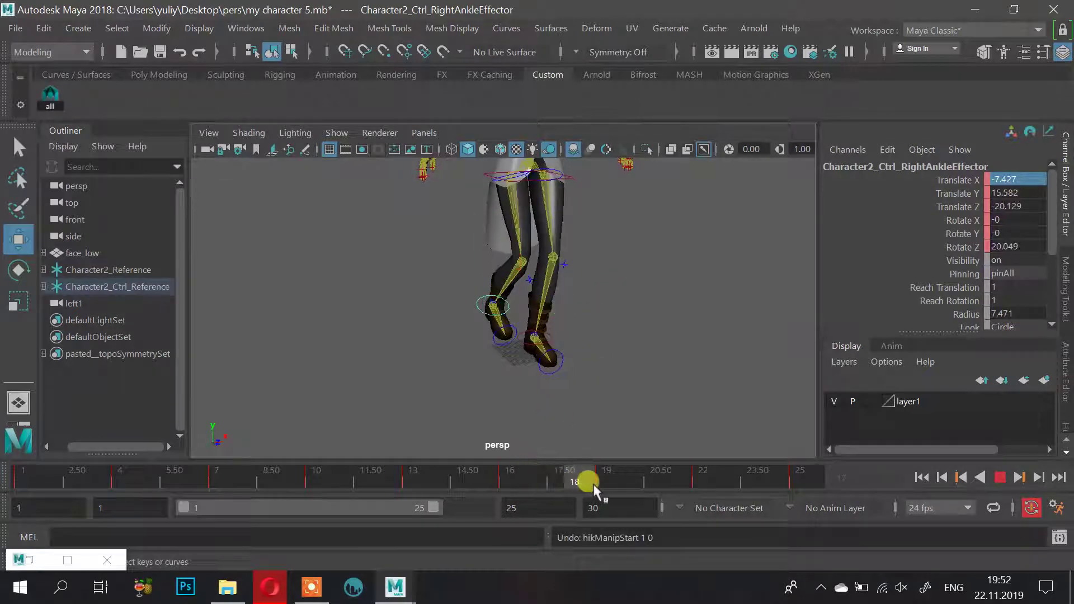
mouse_move(586, 309)
alt+mouse_down()
mouse_move(641, 313)
mouse_move(605, 316)
alt+mouse_up()
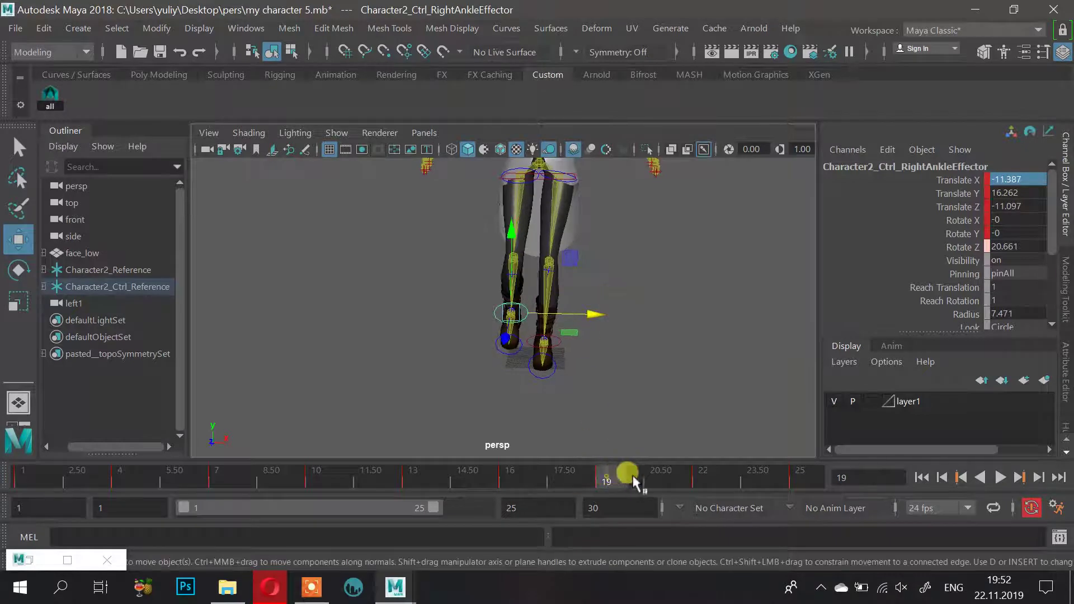
Select the left ankle effector at frame 7 and nudge it slightly outward along X
drag(634, 479, 249, 479)
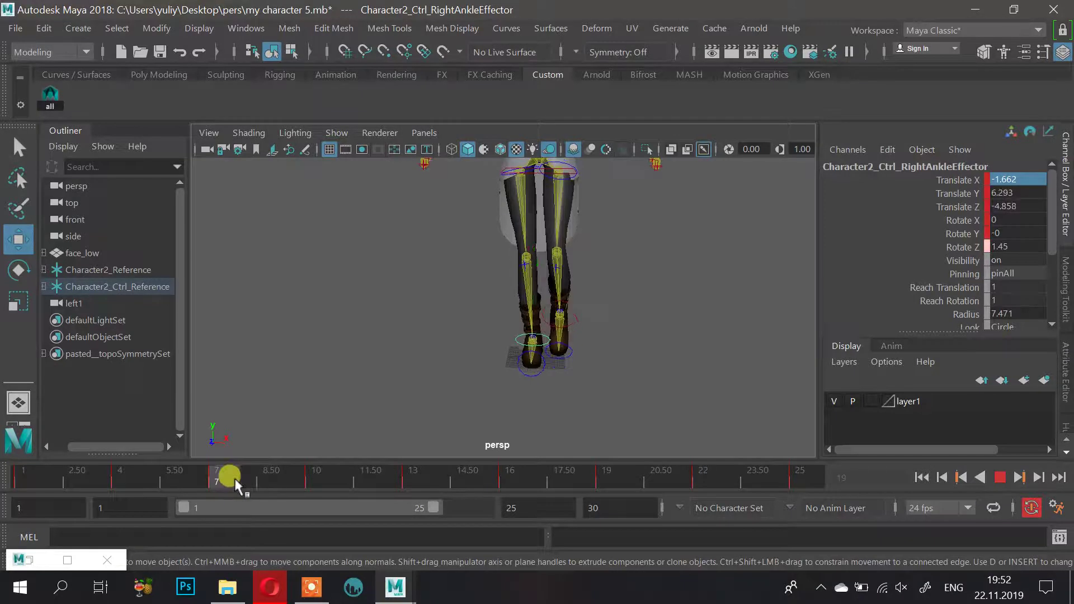
alt+drag(605, 353, 638, 316)
click(565, 319)
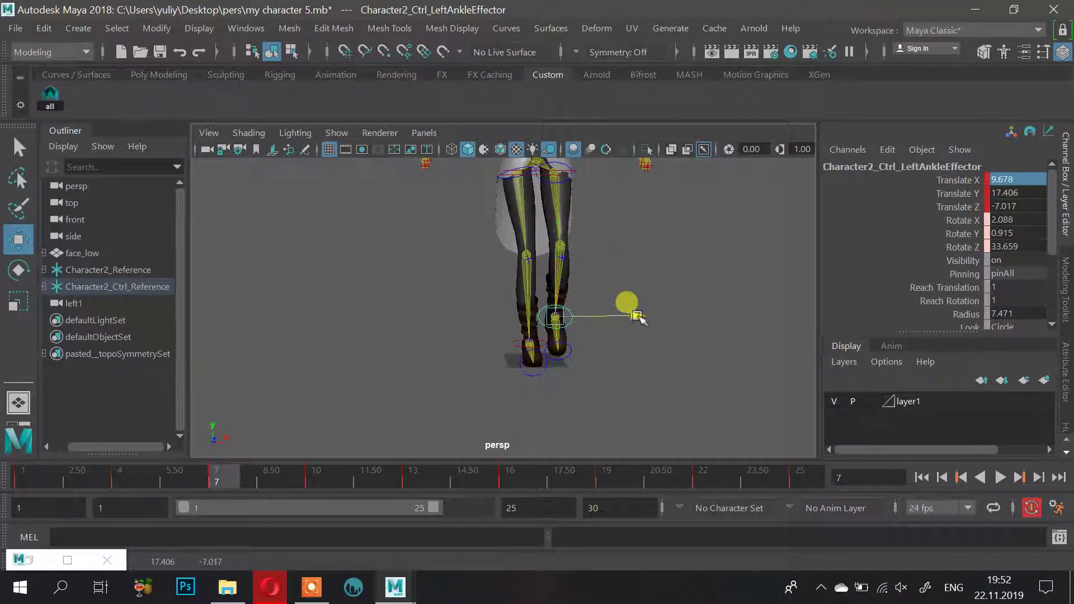
Scrub through frames 4, 1, 25, 23 and 17, examining the spacing between the two feet
drag(218, 479, 120, 485)
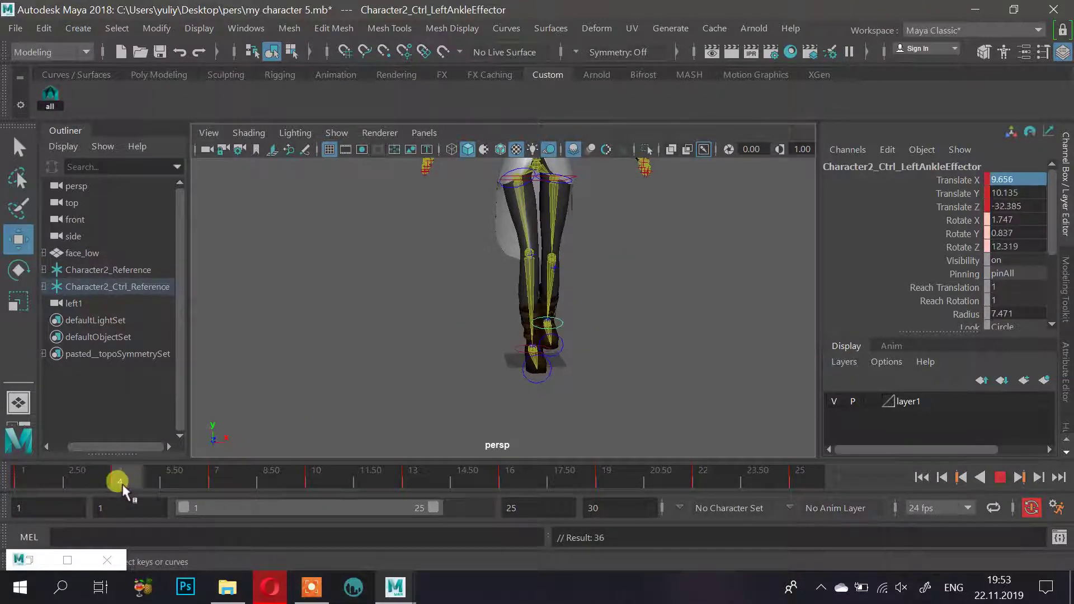
click(22, 481)
key(alt+v)
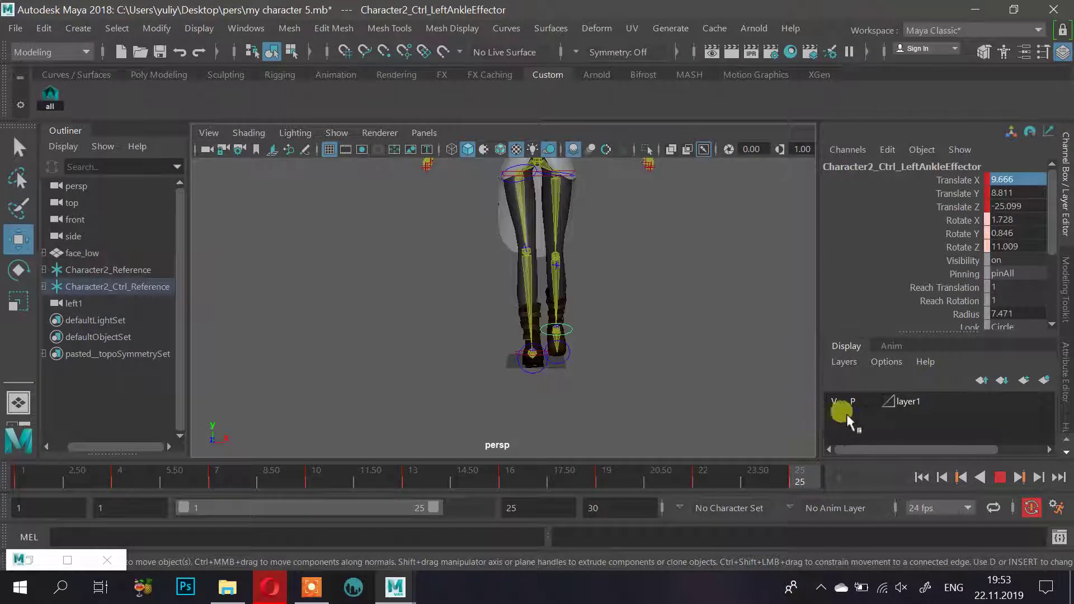
drag(874, 414, 726, 439)
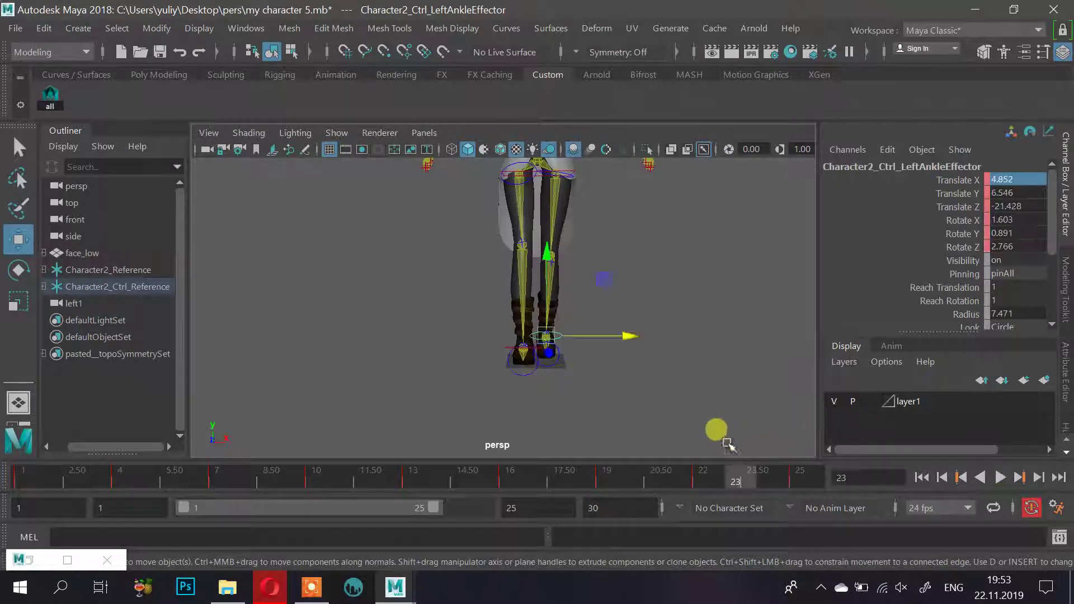
alt+drag(602, 320, 627, 313)
drag(717, 471, 544, 474)
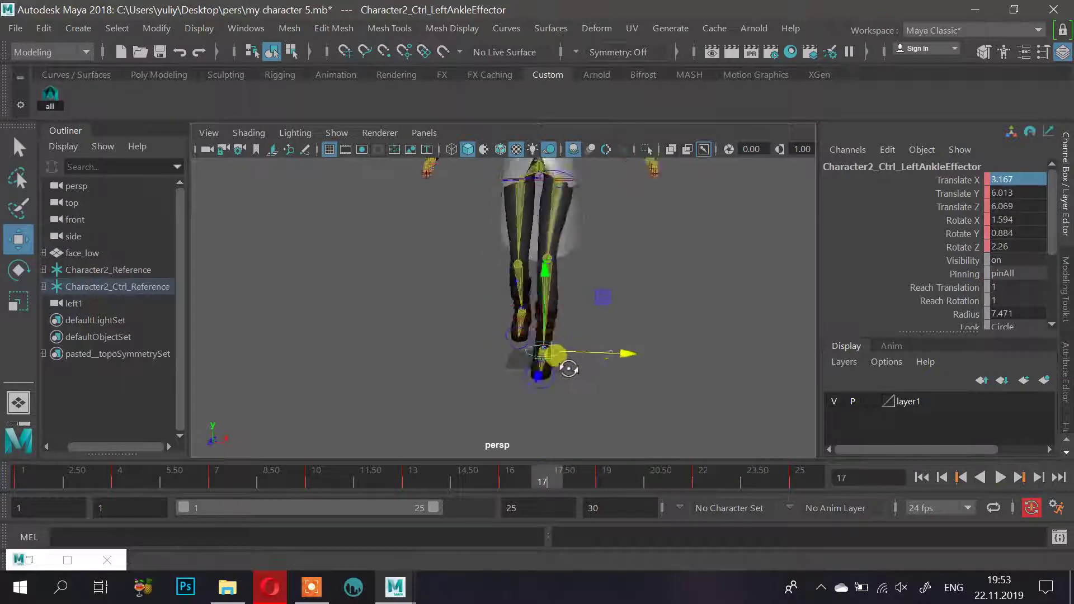
Play the walk cycle from frame 1 with the controls deselected, examining the legs from the front and at an angle
alt+right_drag(613, 352, 431, 387)
click(921, 477)
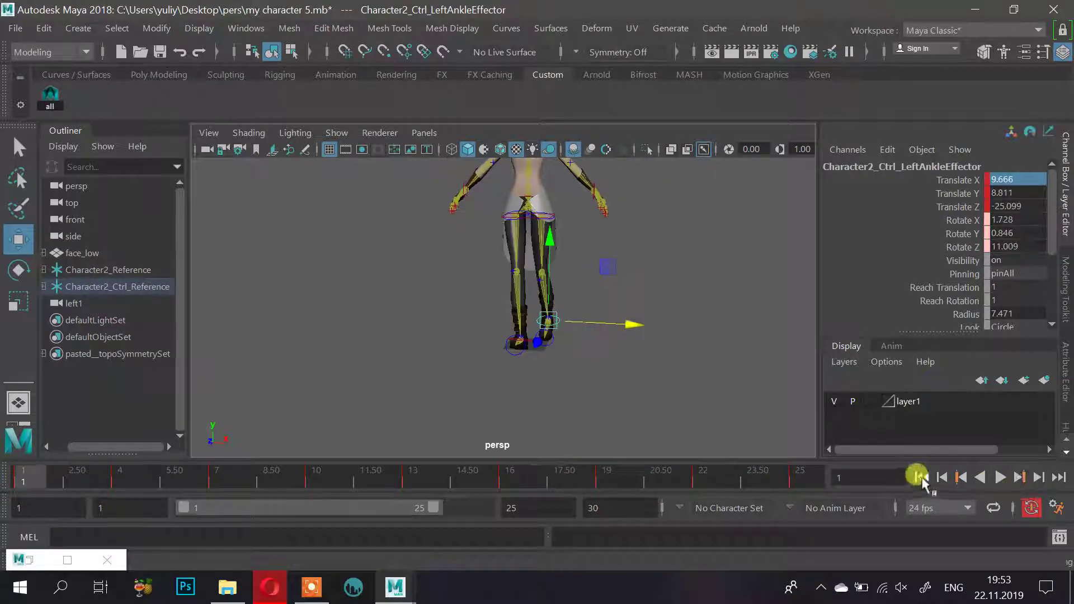
click(1005, 478)
click(595, 255)
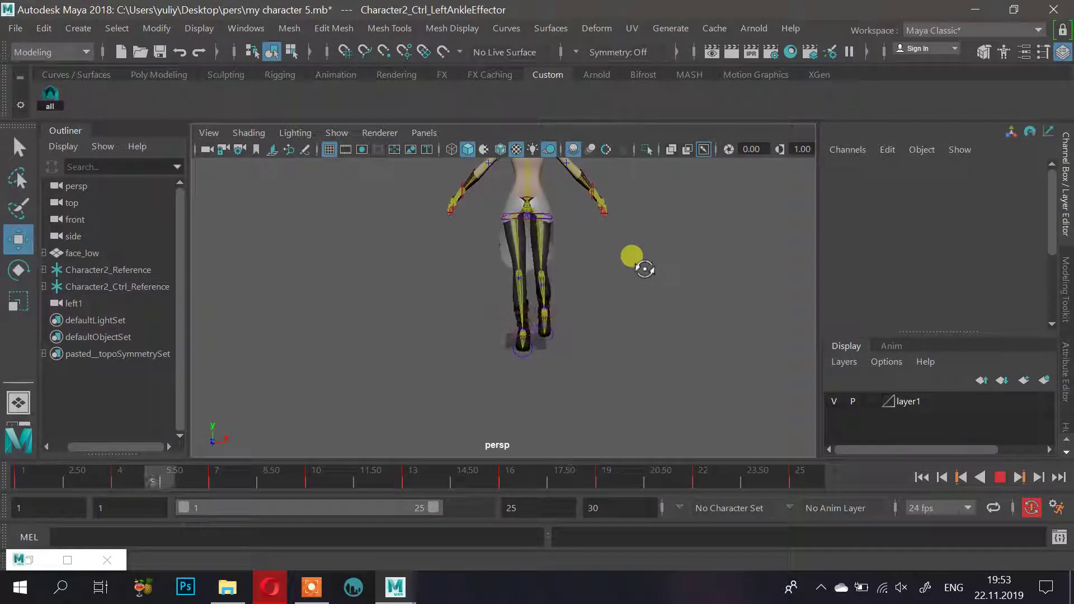
mouse_move(653, 269)
alt+mouse_down()
mouse_move(710, 257)
mouse_move(642, 276)
alt+mouse_up()
alt+right_drag(643, 276, 803, 331)
alt+middle_drag(724, 323, 685, 277)
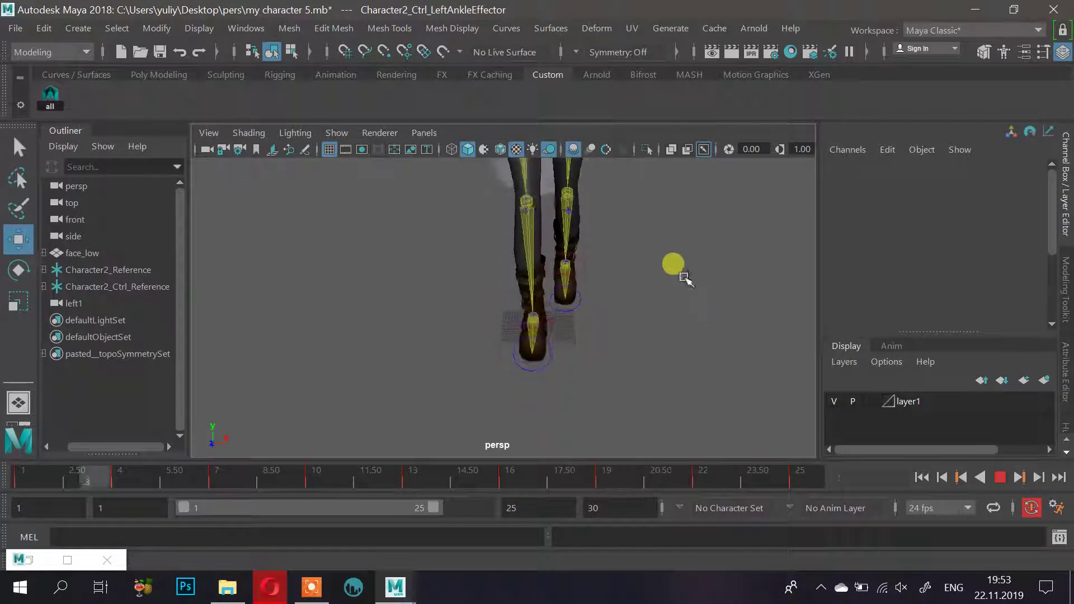
alt+drag(686, 277, 715, 252)
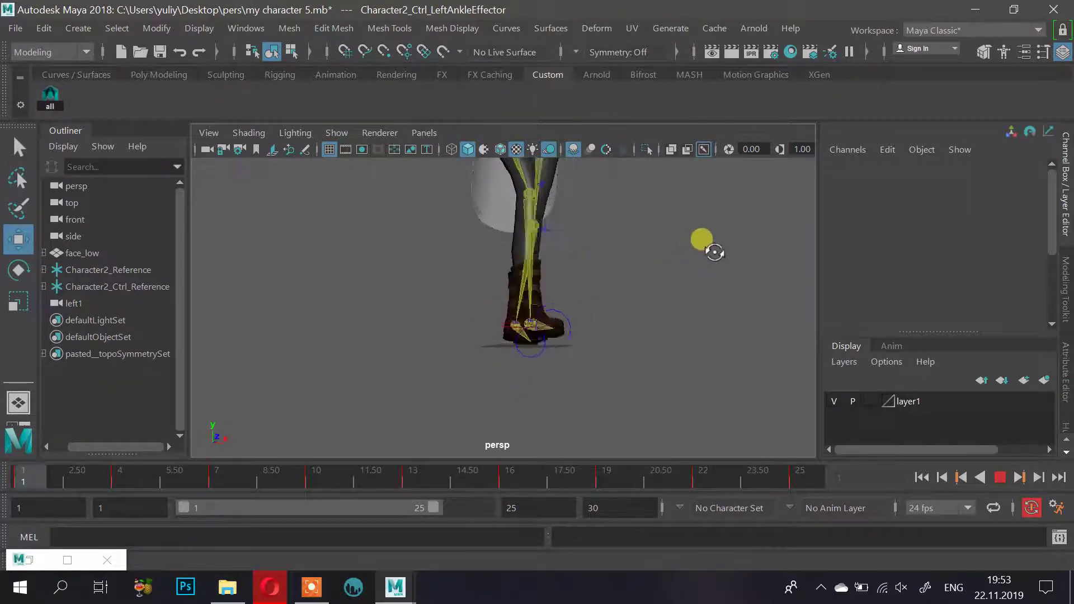
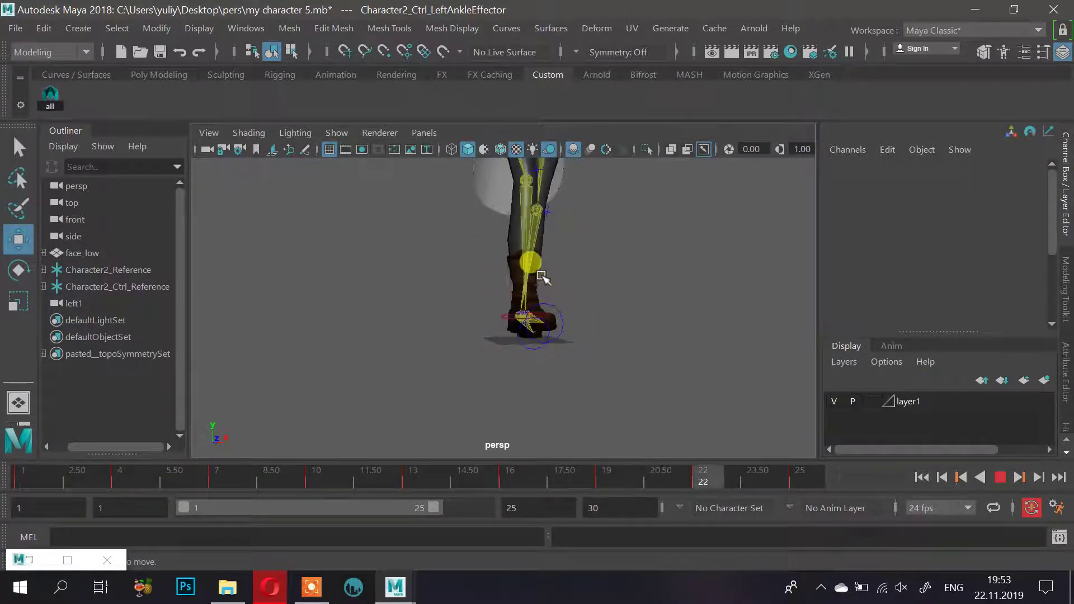
Hide the joints in the viewport, watch the whole character's walk playback, and stop it
click(327, 135)
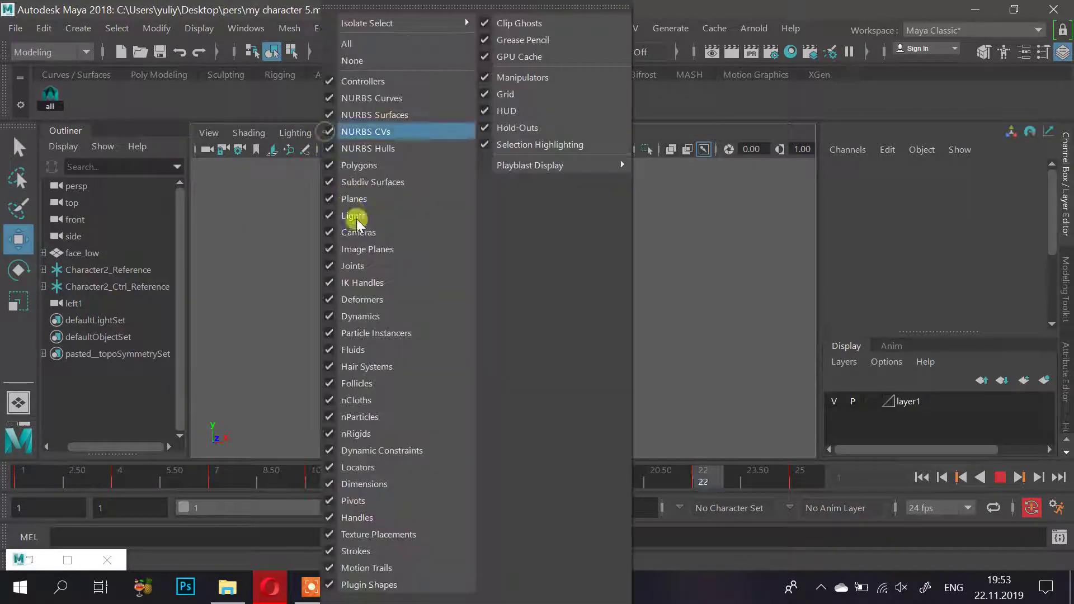
click(355, 266)
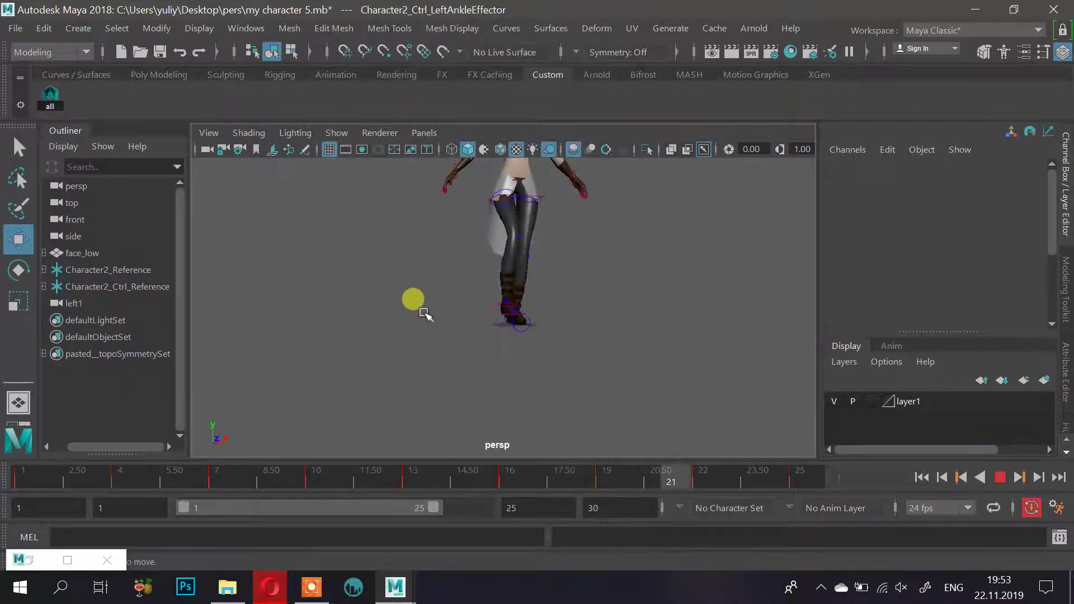
click(417, 314)
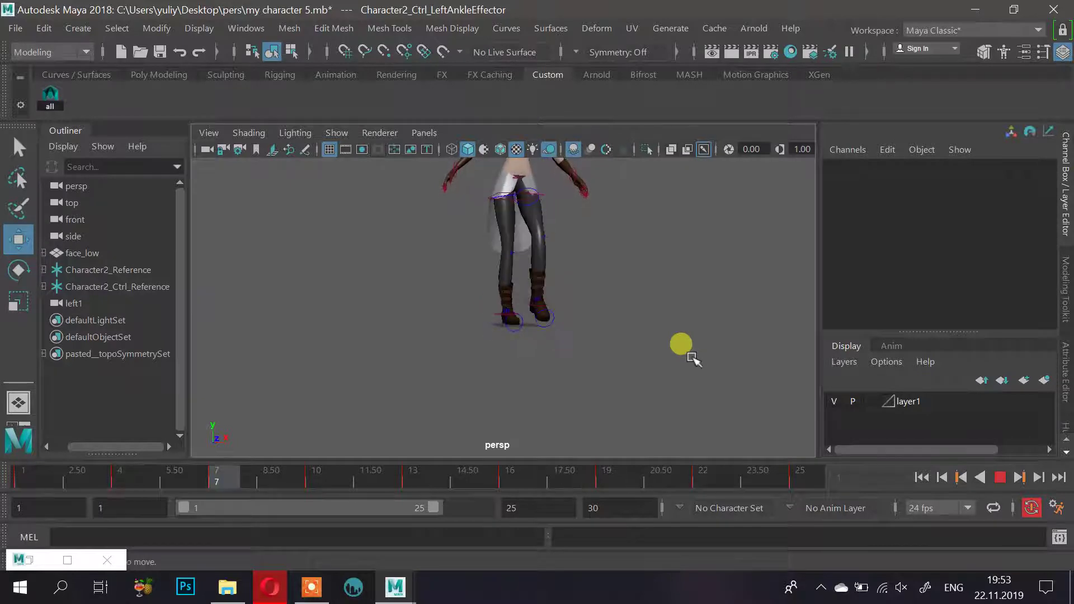
scroll(692, 355, down, 4)
alt+drag(620, 326, 565, 425)
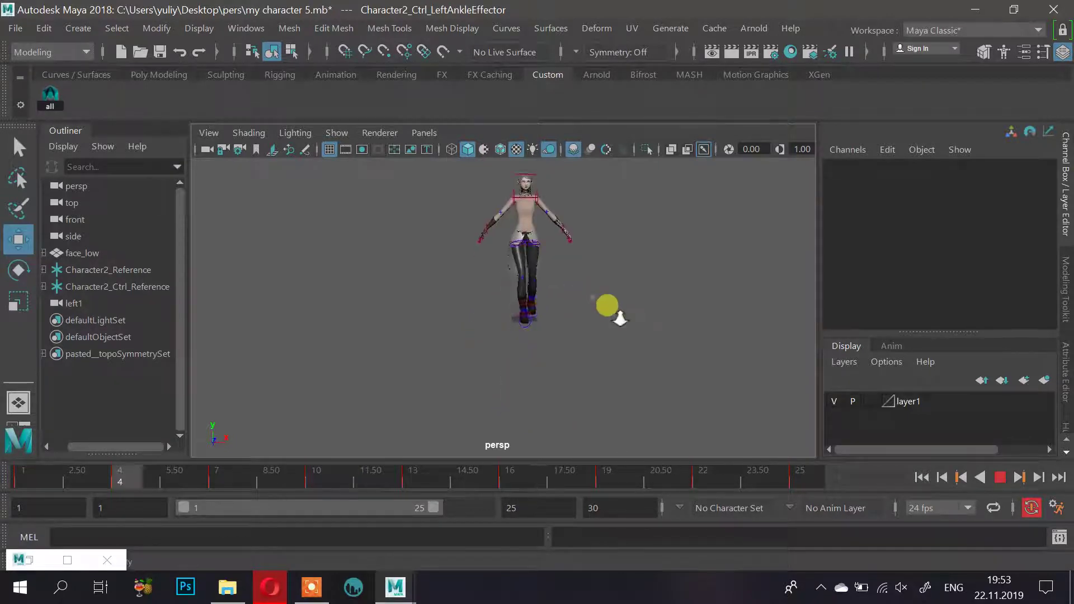
scroll(712, 359, up, 5)
click(1004, 479)
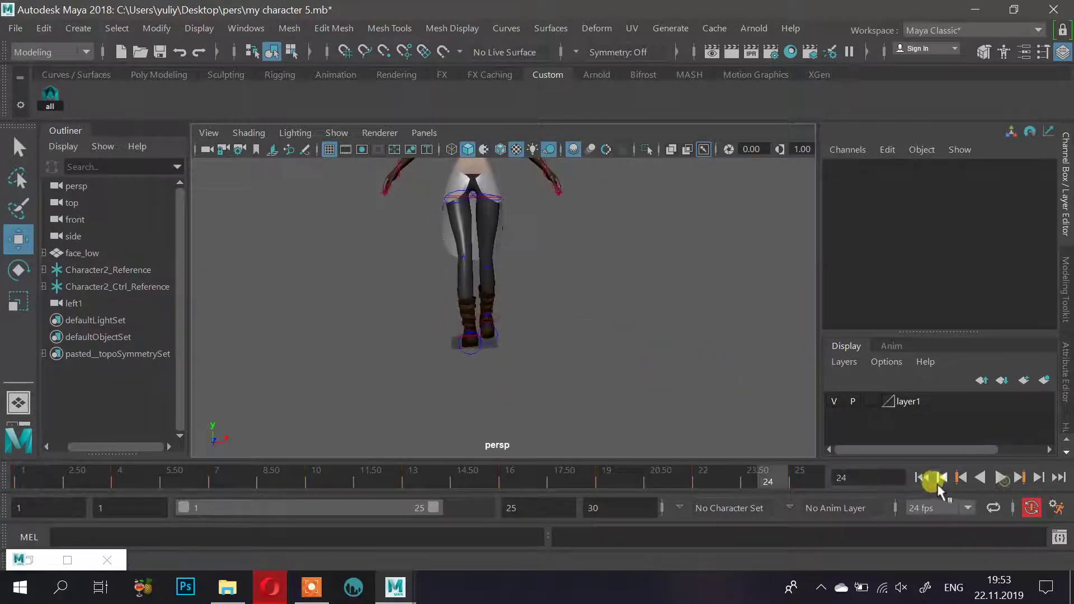
Step backward through the walk cycle frame by frame, wrapping past frame 1, to check the feet's sideways placement
click(941, 478)
click(940, 478)
click(940, 478)
click(941, 477)
click(940, 477)
click(941, 477)
click(940, 478)
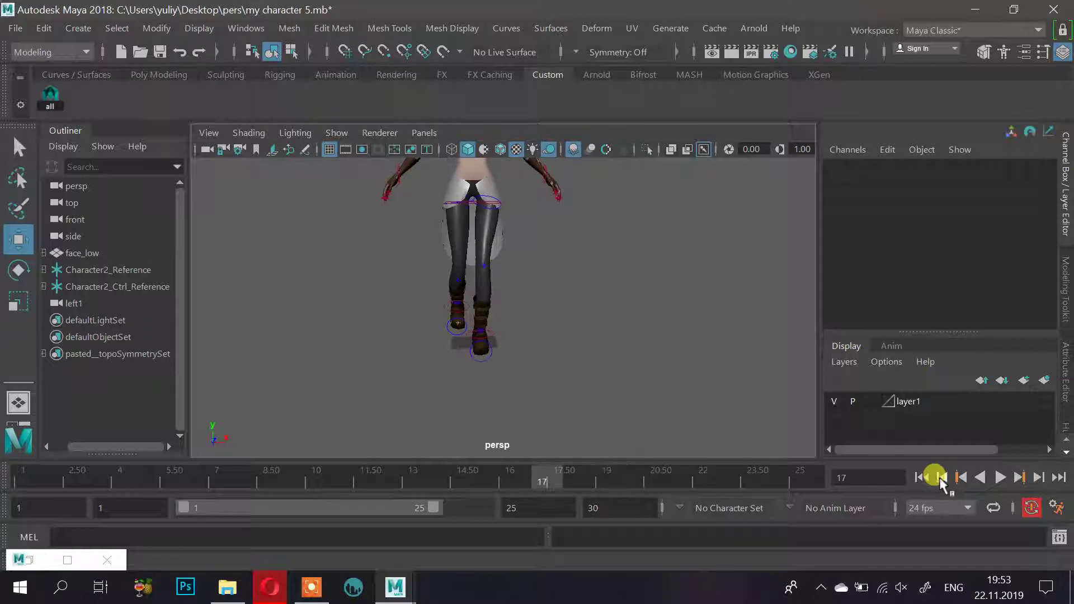
click(940, 478)
click(941, 477)
click(941, 478)
click(940, 477)
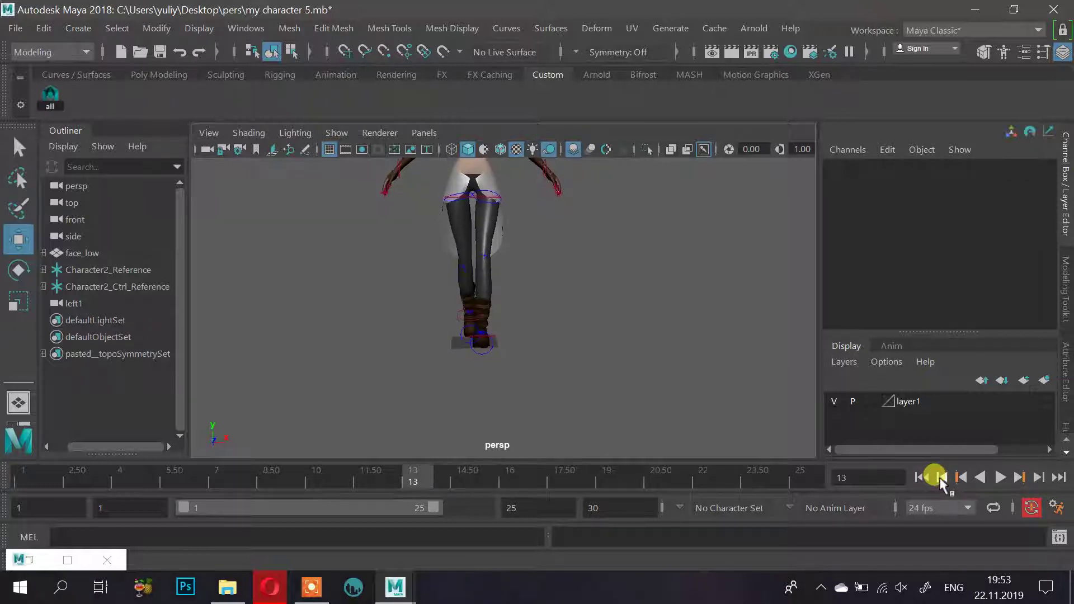
click(940, 478)
click(940, 478)
click(940, 478)
click(940, 478)
click(940, 477)
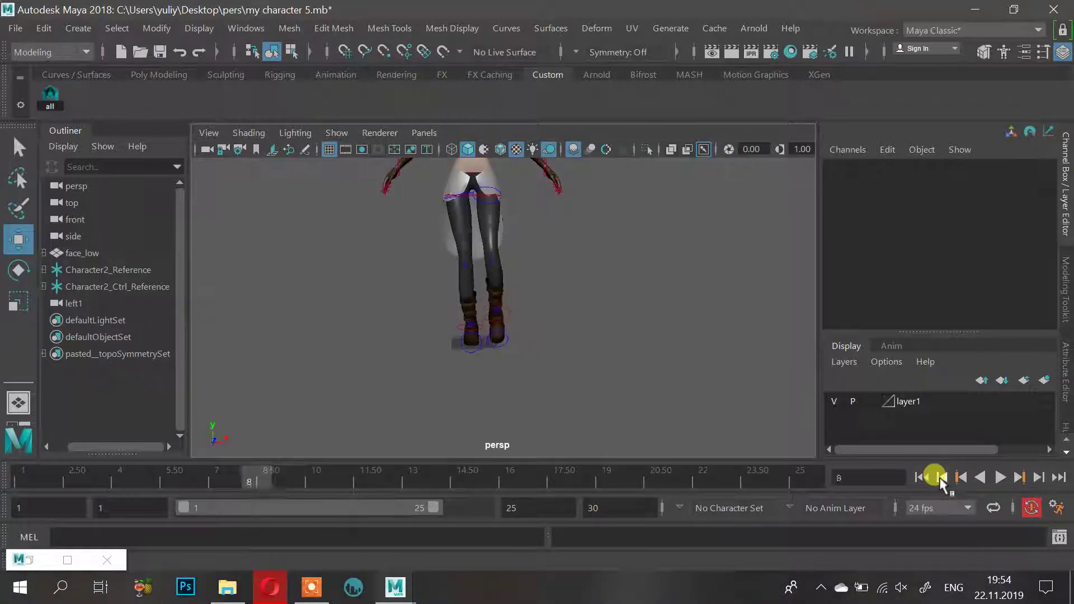
click(941, 477)
click(940, 477)
click(940, 478)
click(941, 478)
click(941, 478)
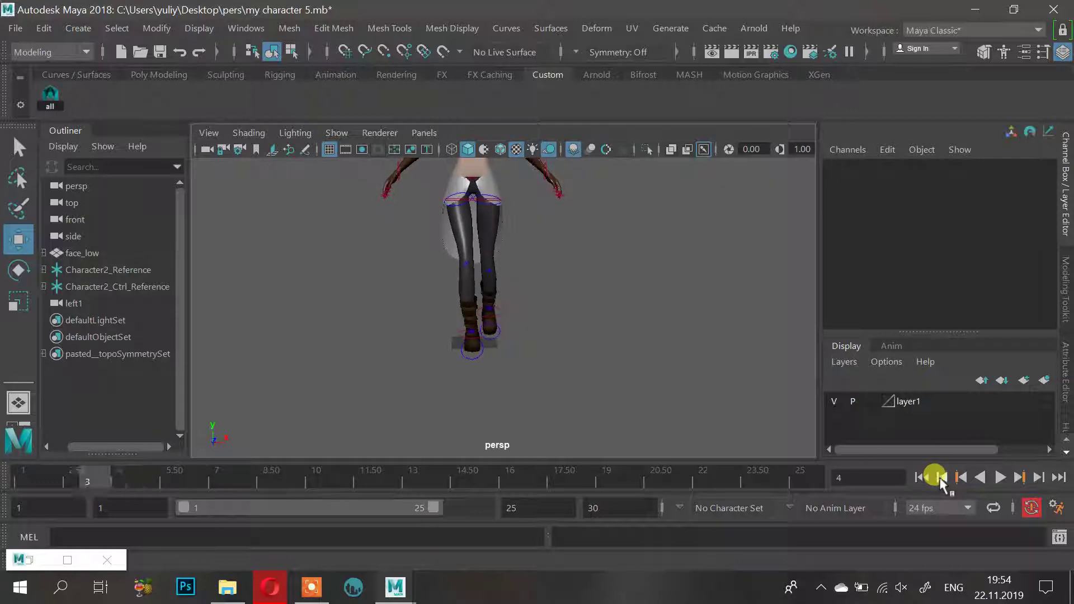
click(940, 477)
click(941, 478)
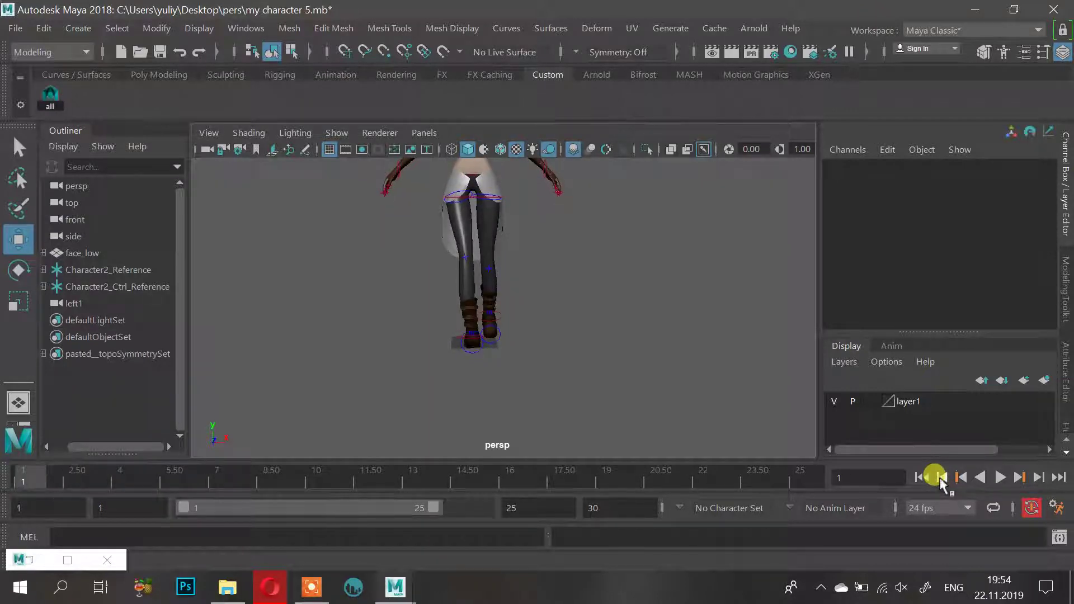
click(942, 477)
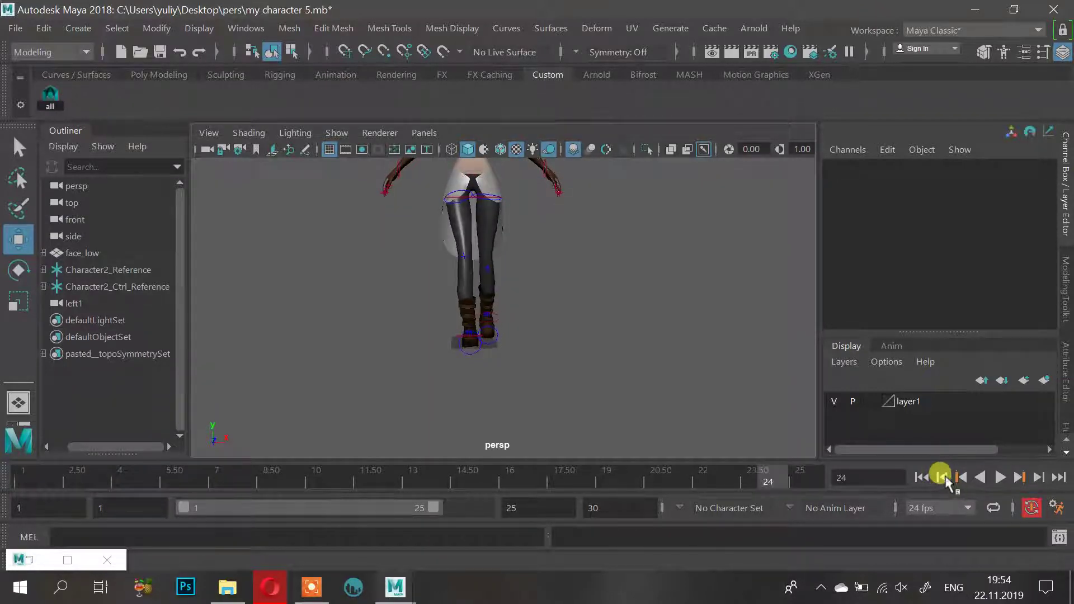
click(942, 477)
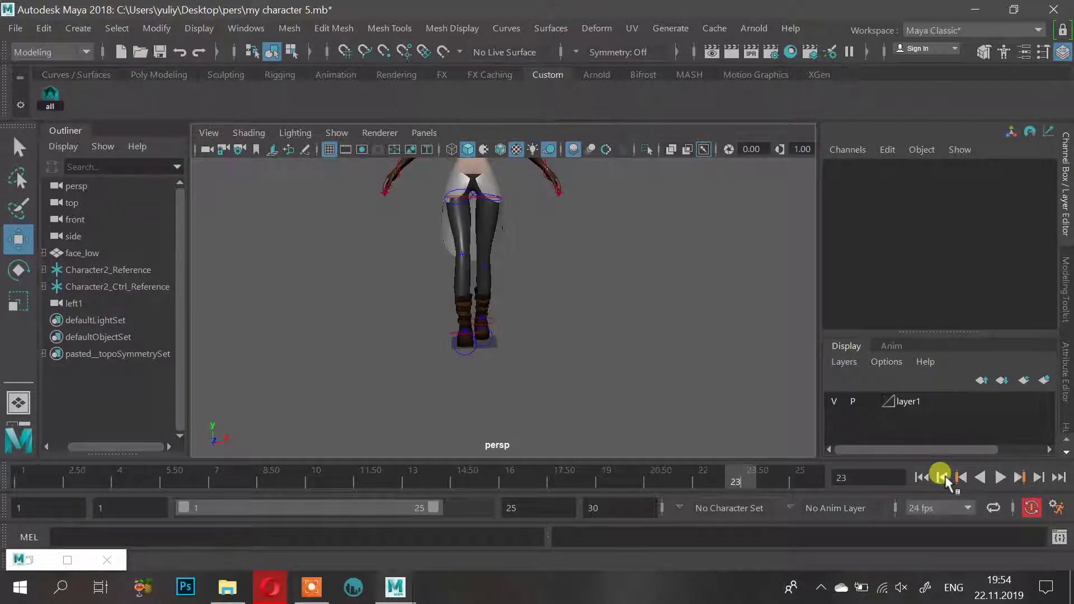
click(942, 478)
Step forward through the opening frames to frame 10, comparing the feet, and select the left ankle effector there
click(1038, 482)
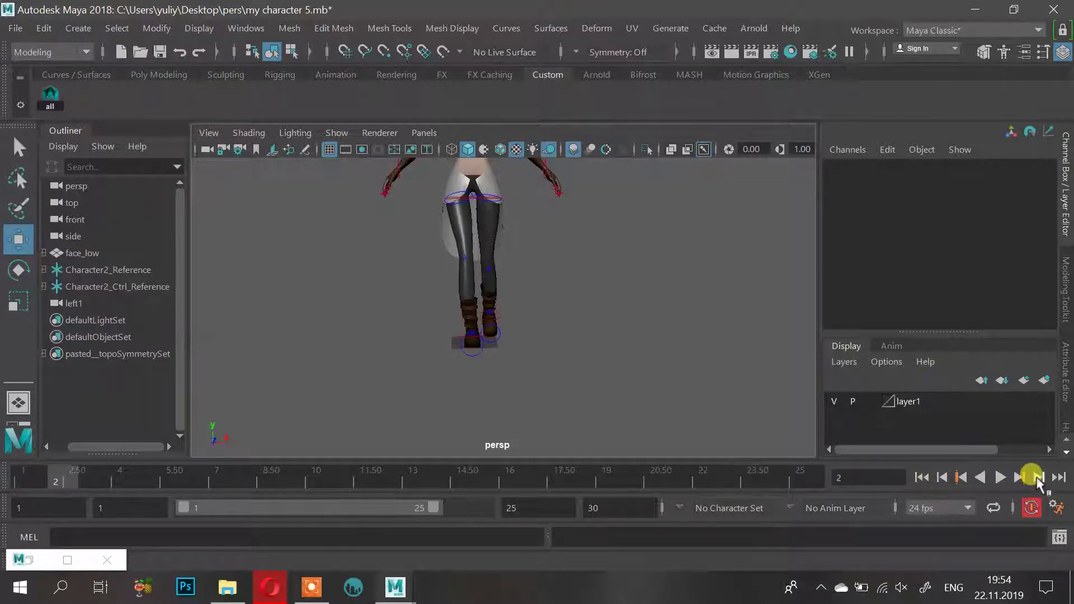
click(1038, 482)
click(1037, 481)
click(1038, 481)
click(1038, 481)
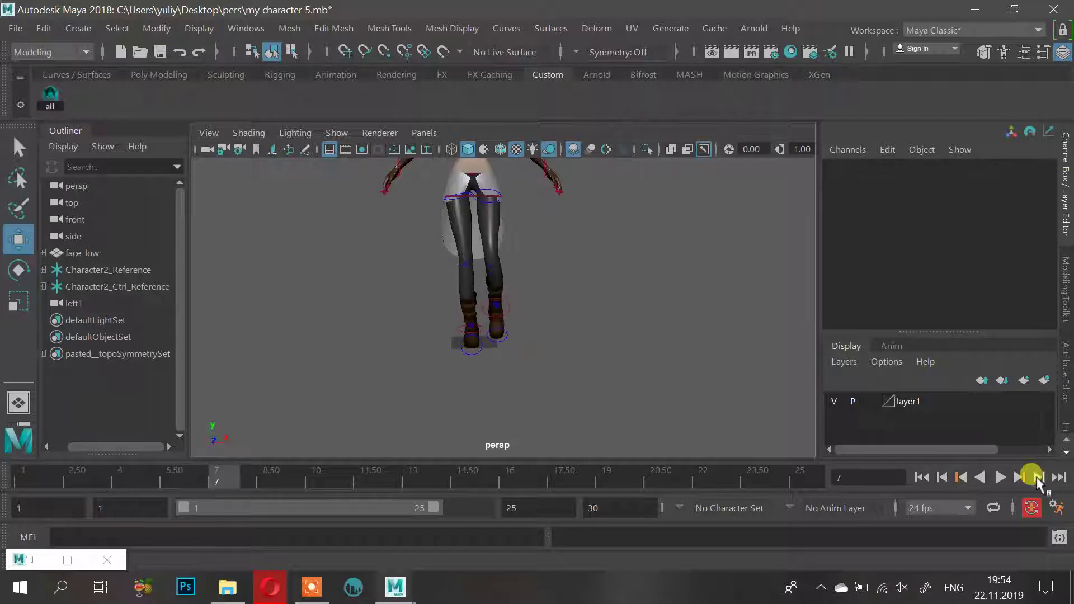
click(1038, 481)
click(1038, 481)
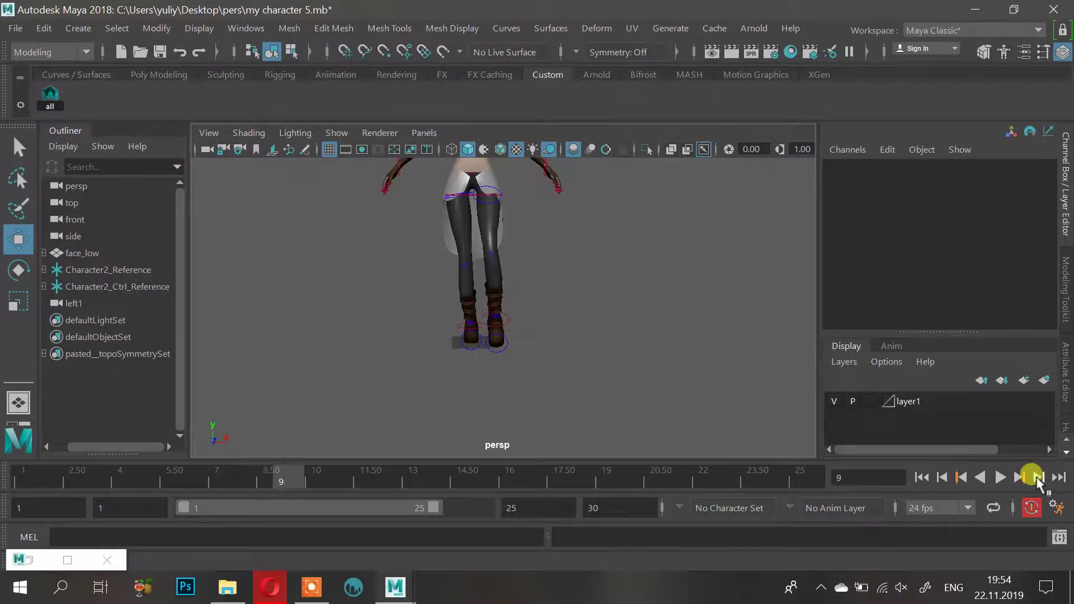
click(1038, 481)
click(978, 480)
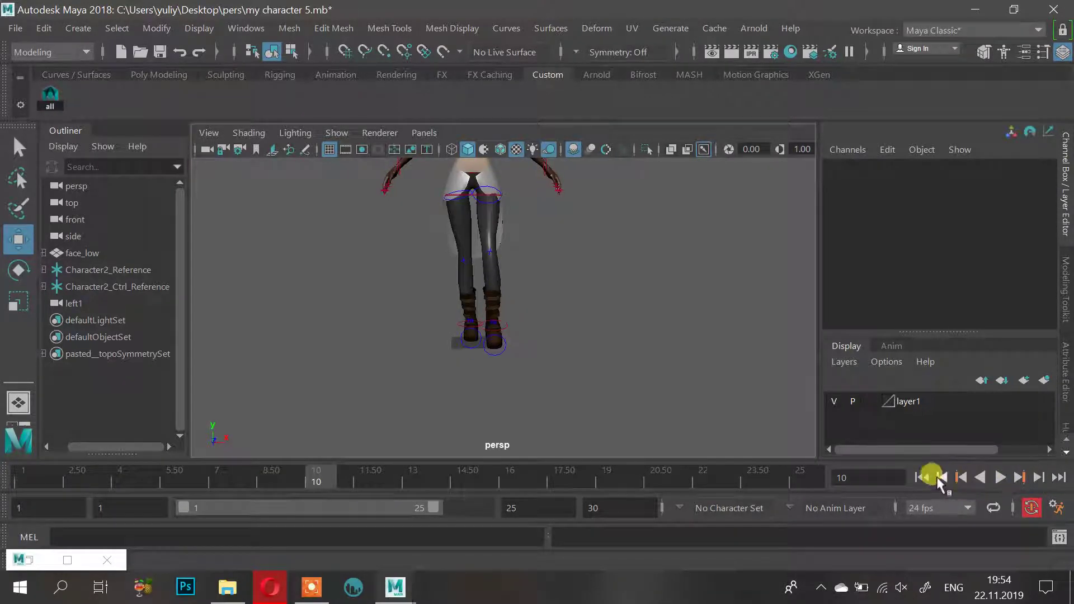
click(503, 329)
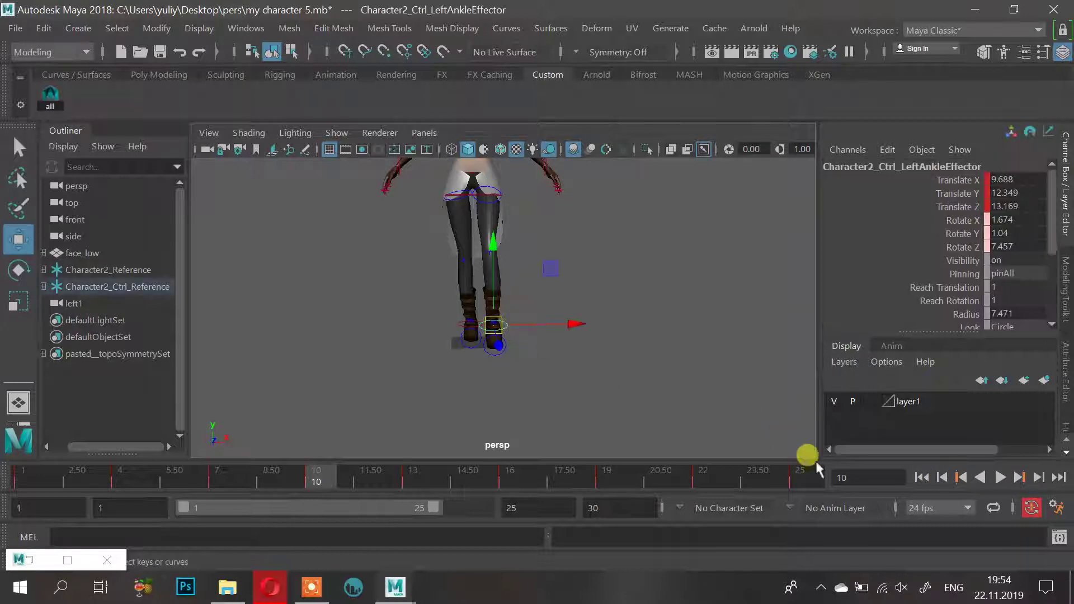
Try moving the left ankle effector outward to Translate X 14.098 at frame 10 and compare the foot at the neighboring keys
drag(571, 321, 579, 322)
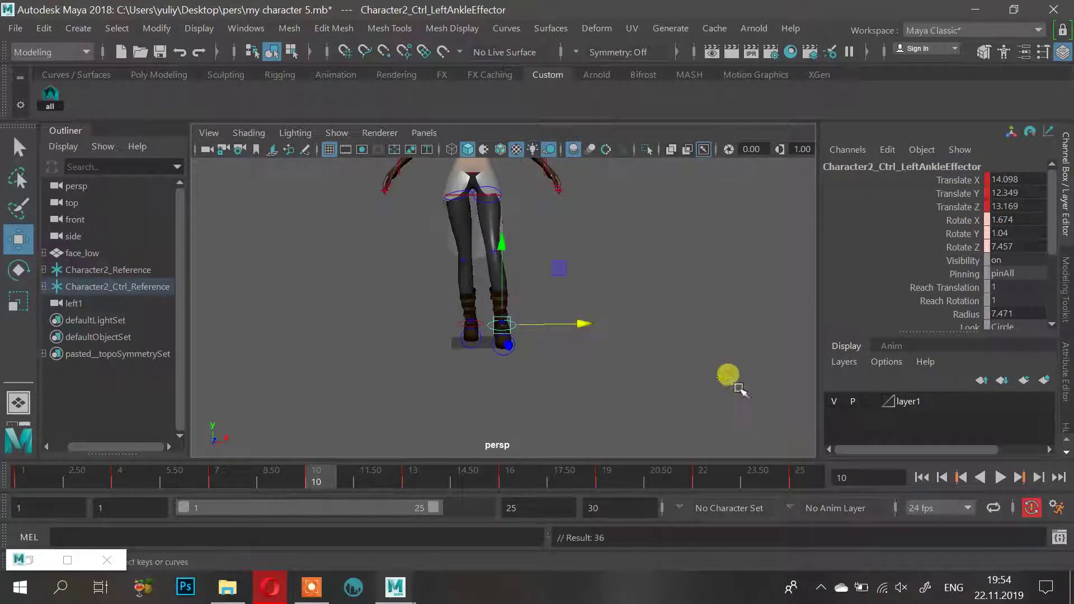
click(962, 477)
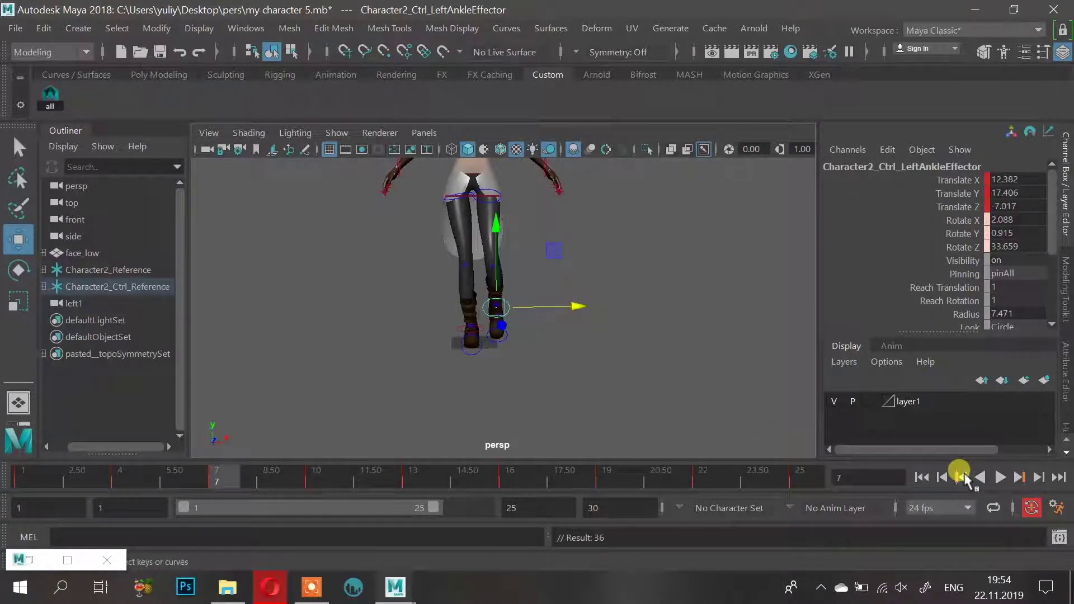
click(962, 477)
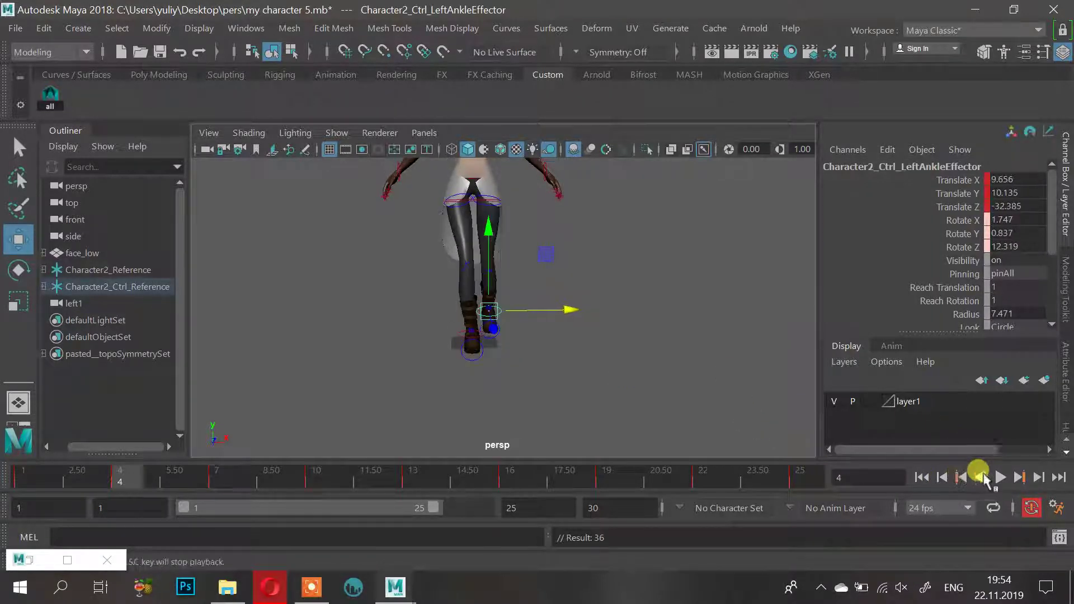
click(1017, 477)
click(1017, 477)
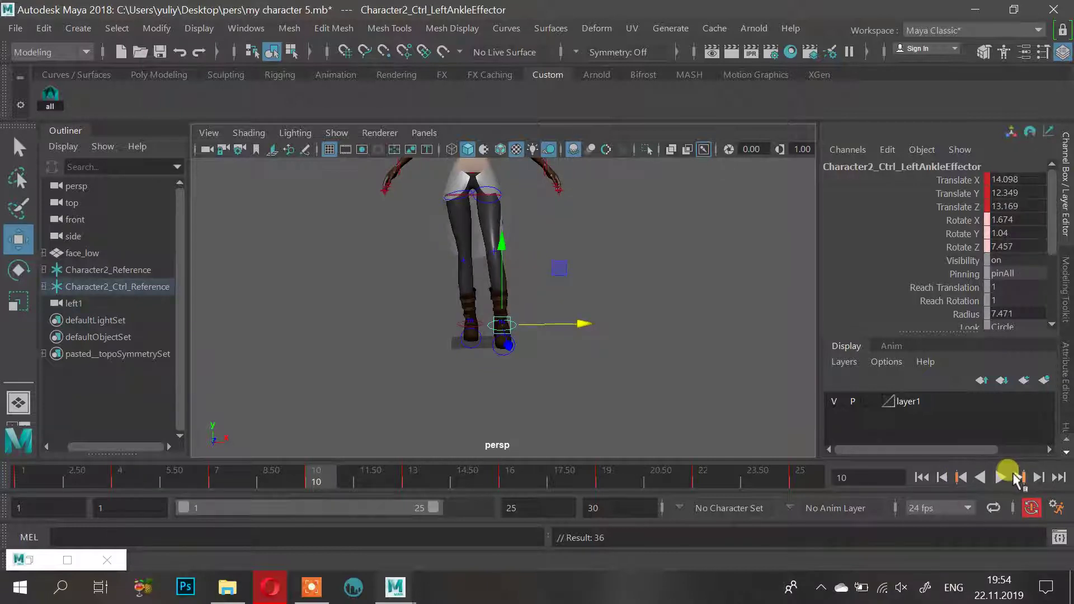
click(1017, 477)
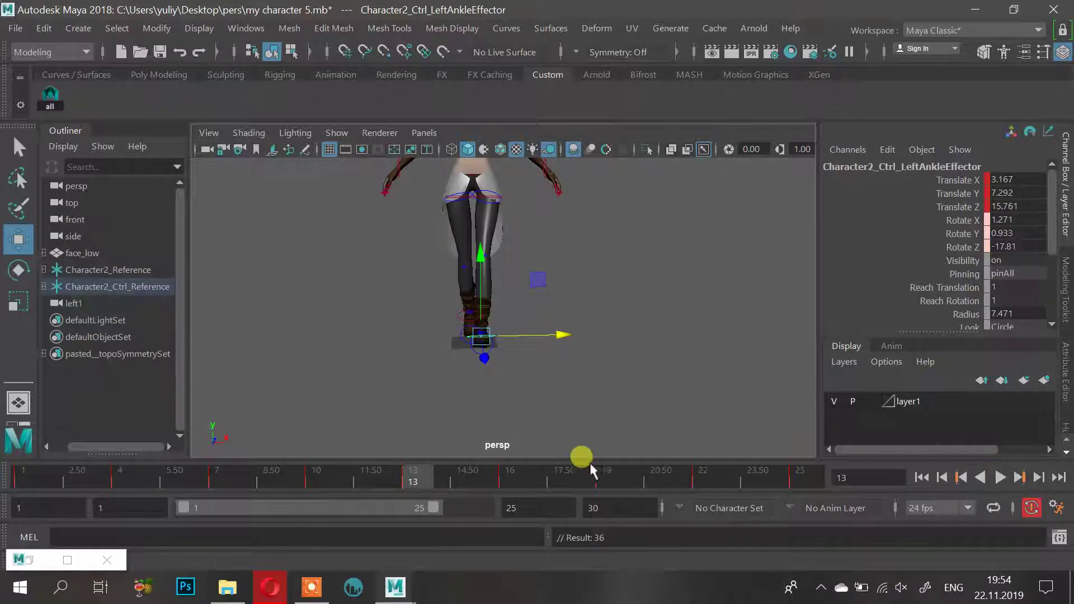
Scrub through the walk cycle to the last frame and back to frame 1 to check the left foot's path
drag(467, 466, 718, 458)
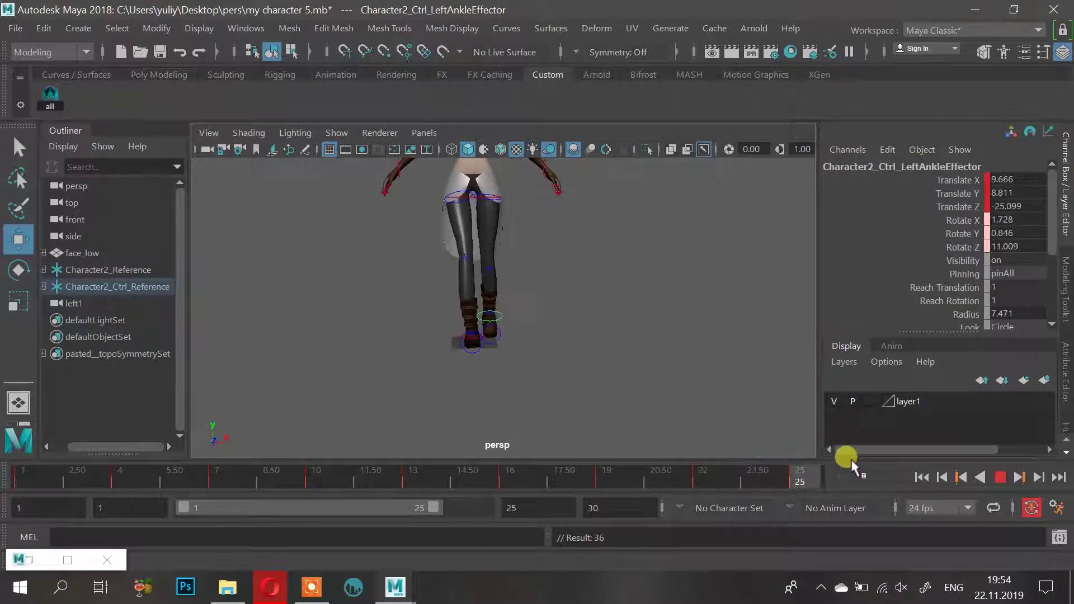
drag(852, 460, 650, 480)
drag(442, 488, 22, 484)
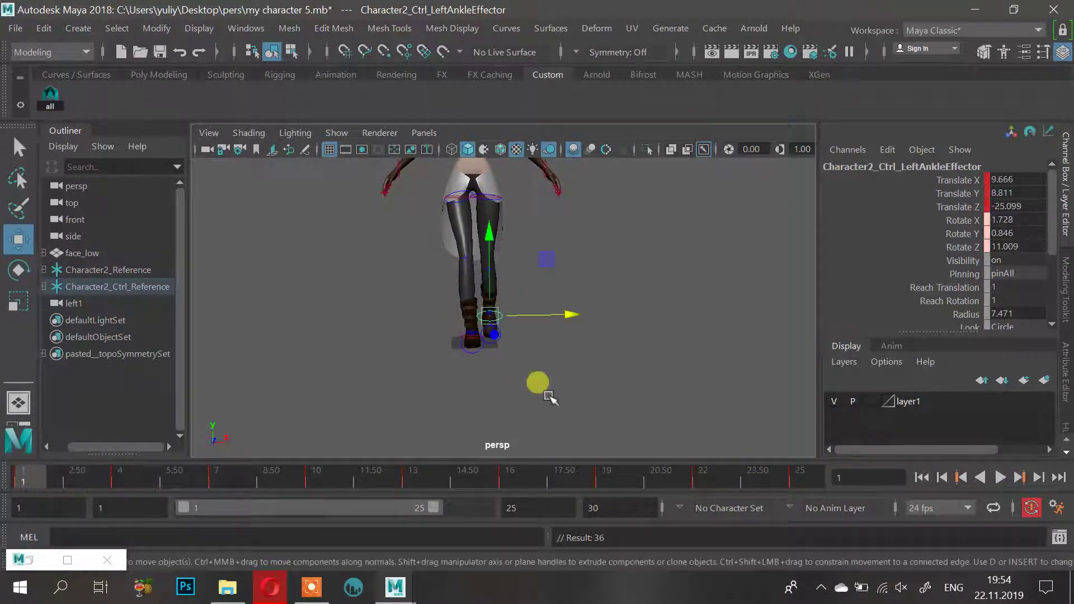
Play the walk cycle and examine the whole character and its legs from several distances and angles, ending with playback stopped
click(1002, 477)
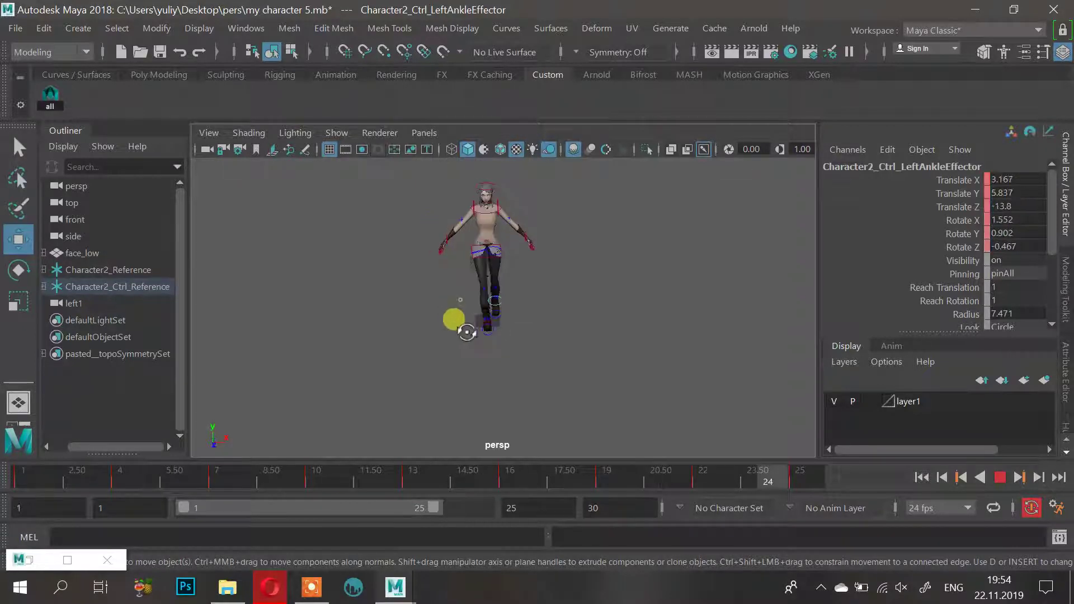
alt+right_drag(467, 331, 647, 266)
alt+middle_drag(648, 266, 609, 312)
alt+drag(609, 311, 582, 310)
alt+right_drag(582, 309, 338, 319)
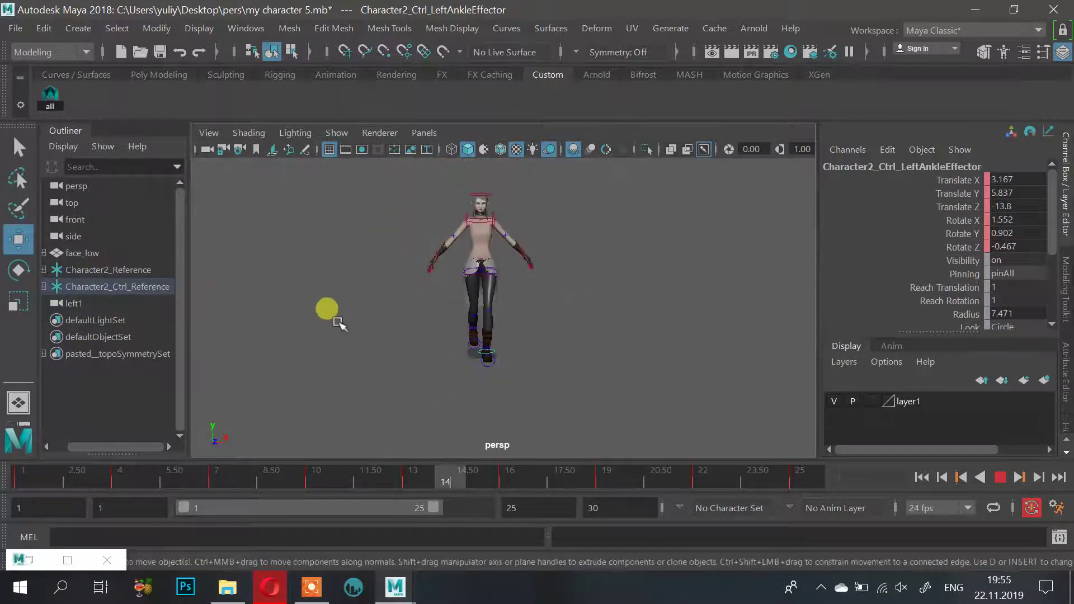
alt+middle_drag(358, 319, 378, 330)
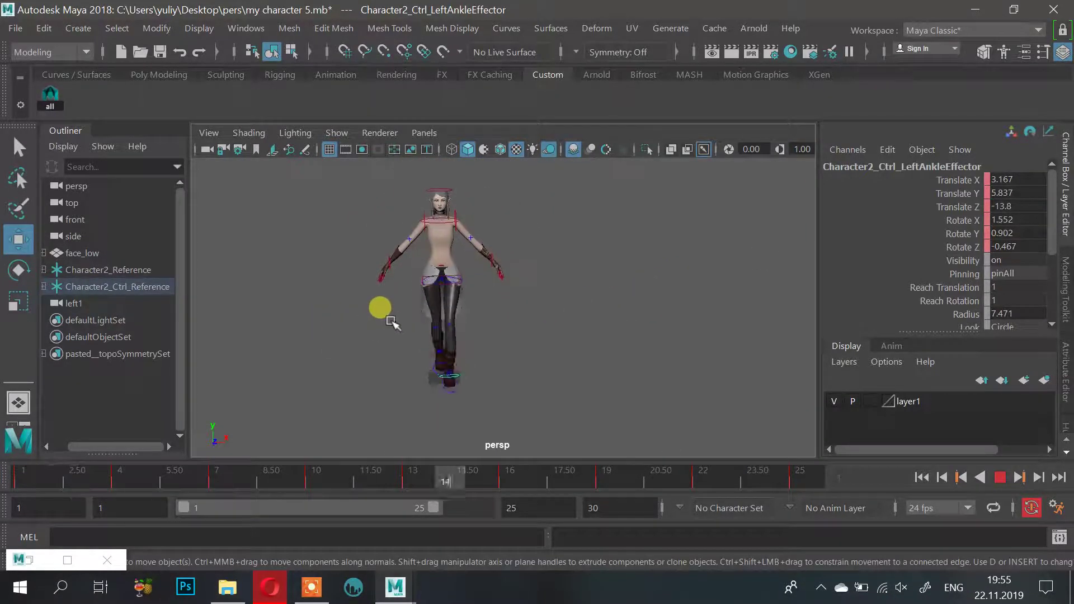
mouse_move(391, 323)
alt+mouse_down()
mouse_move(384, 307)
mouse_move(581, 309)
mouse_move(379, 331)
mouse_move(439, 331)
mouse_move(454, 339)
mouse_move(432, 347)
mouse_move(444, 350)
alt+mouse_up()
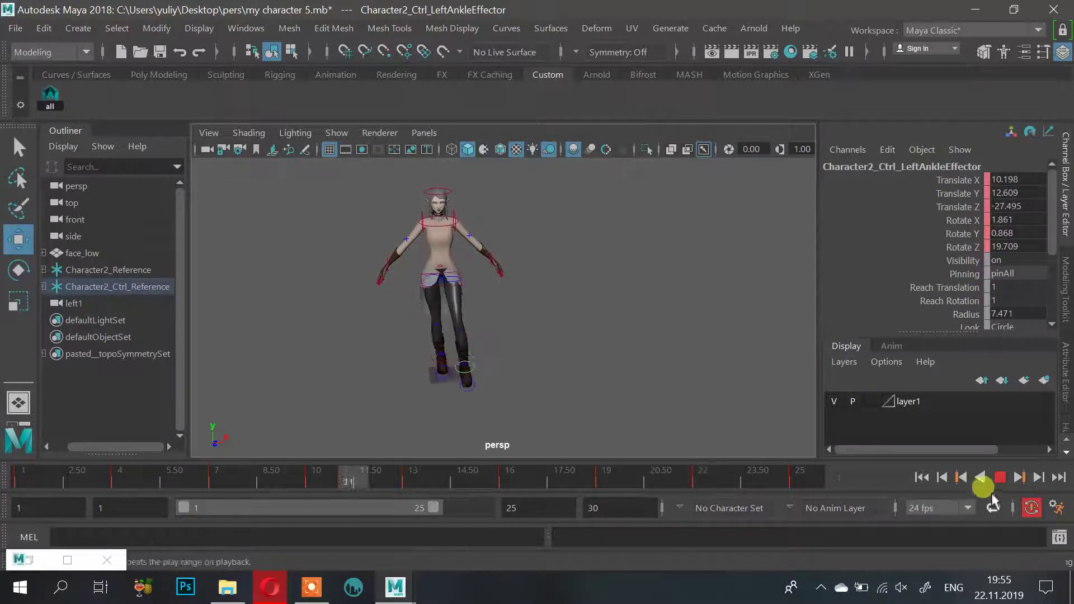
click(1000, 477)
Select the hips effector at frame 4 and scrub back to frame 1 to examine the hips against the legs
drag(381, 466, 119, 472)
click(376, 274)
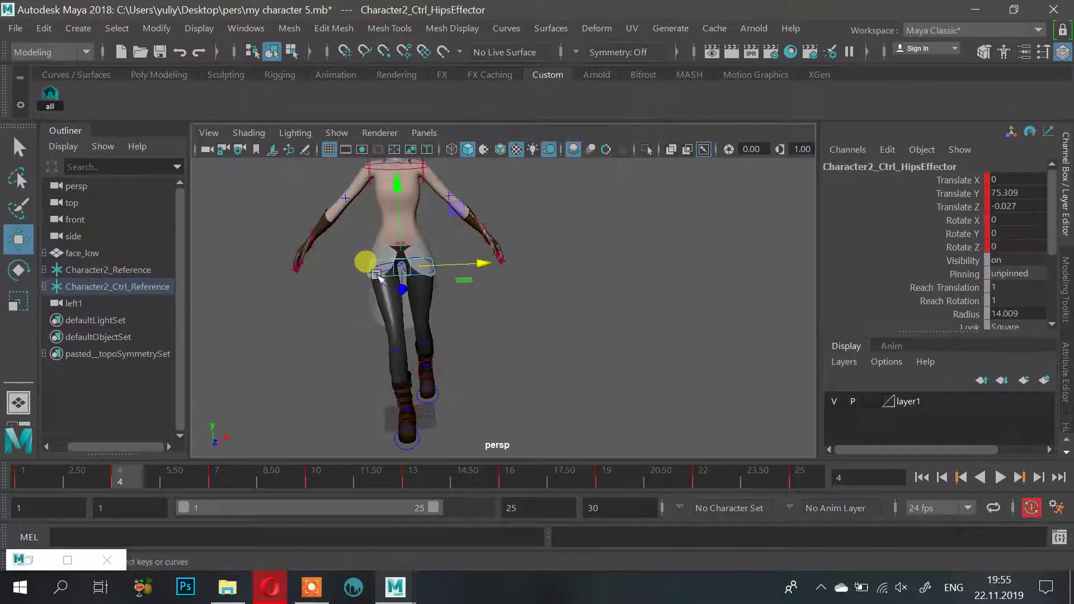
mouse_move(143, 475)
mouse_down()
mouse_move(388, 479)
mouse_move(23, 480)
mouse_up()
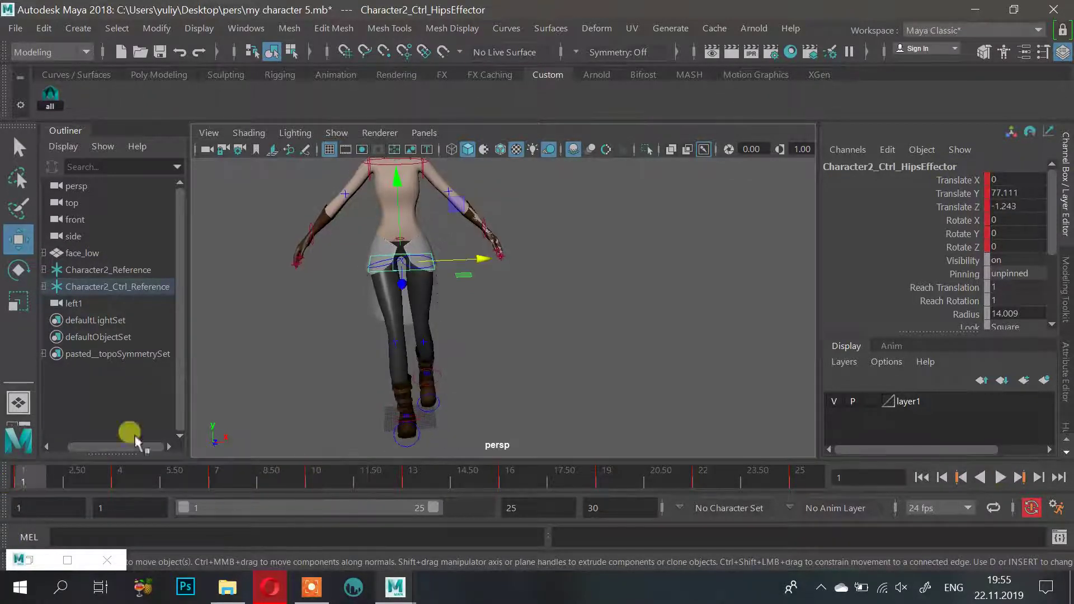
mouse_move(342, 323)
alt+mouse_down()
mouse_move(330, 319)
mouse_move(330, 353)
mouse_move(467, 329)
mouse_move(334, 332)
alt+mouse_up()
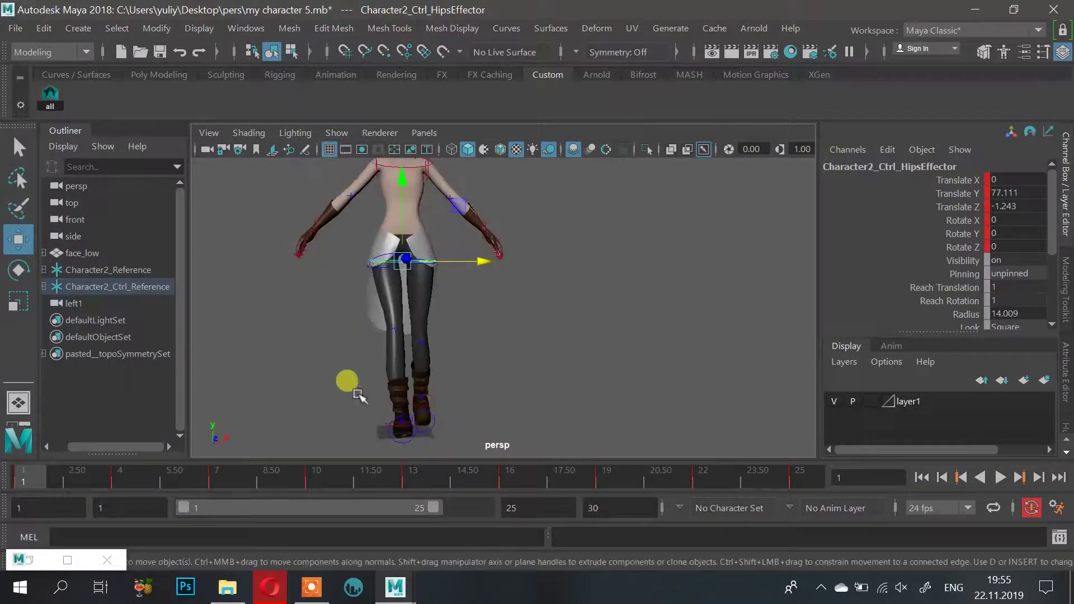
Select the right ankle effector and compare the feet's sideways placement at frames 1 and 13
click(386, 426)
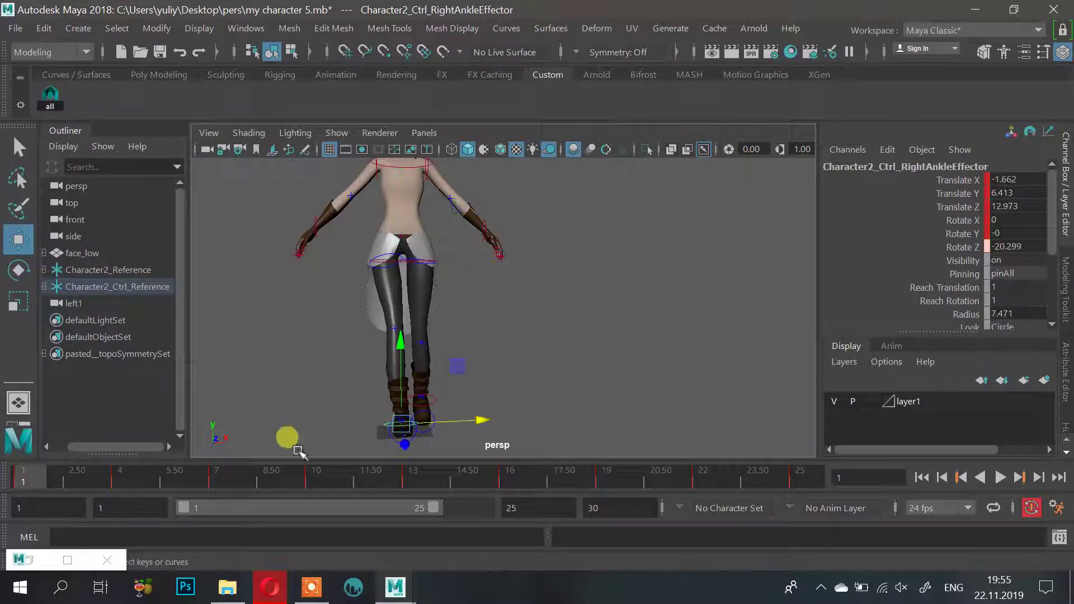
alt+middle_drag(433, 368, 427, 293)
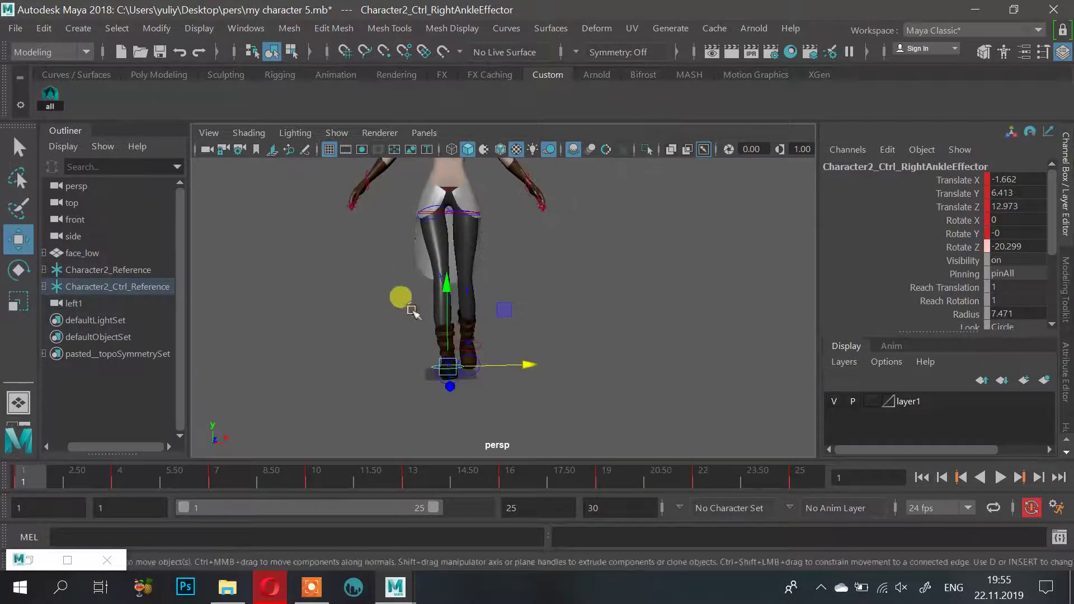
drag(490, 475, 418, 475)
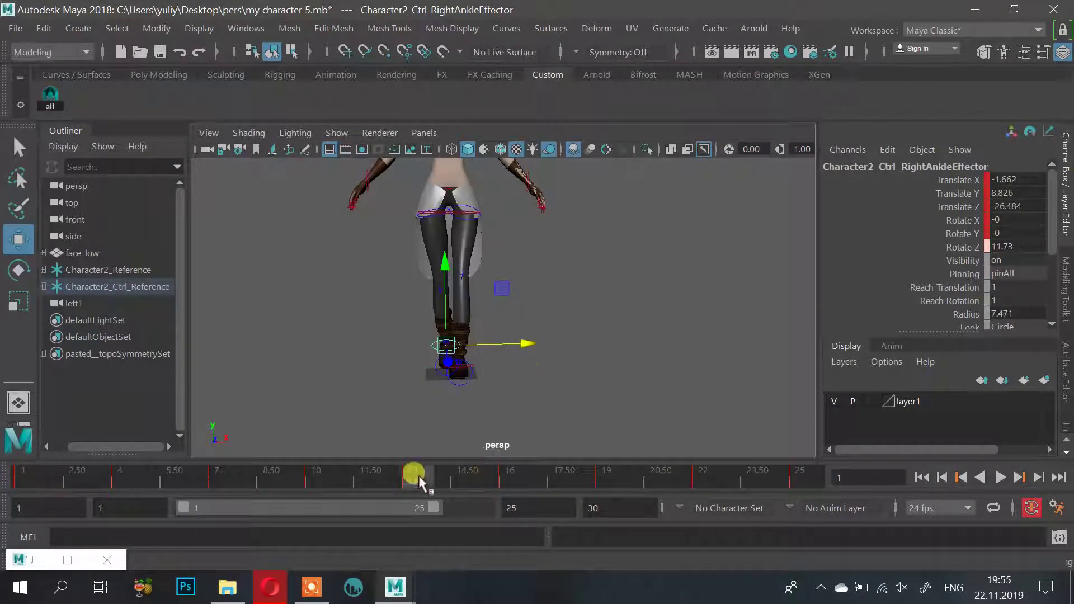
alt+drag(472, 383, 485, 403)
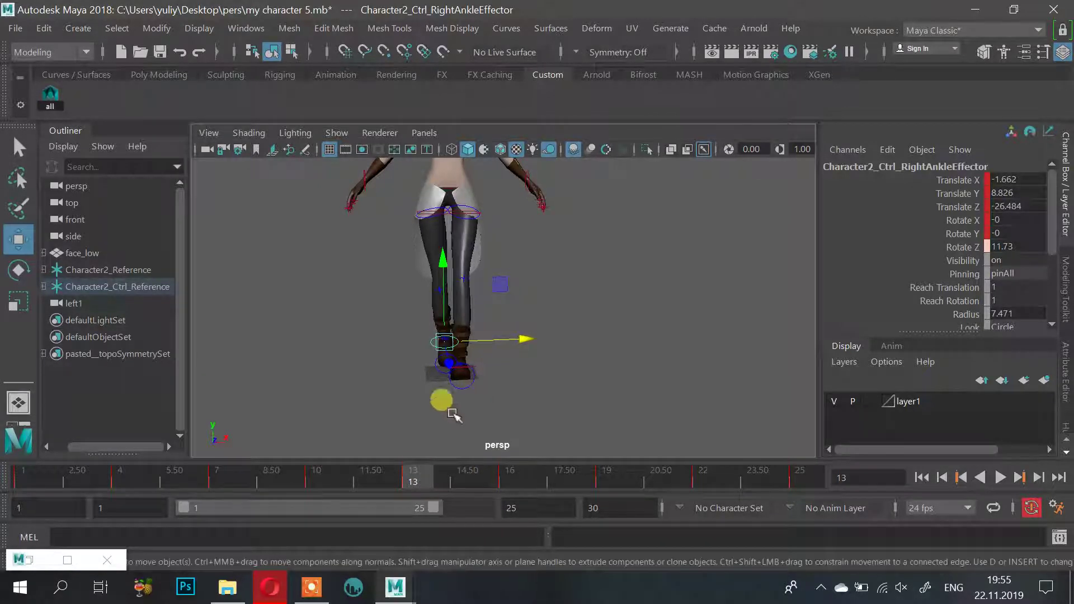
drag(49, 481, 9, 479)
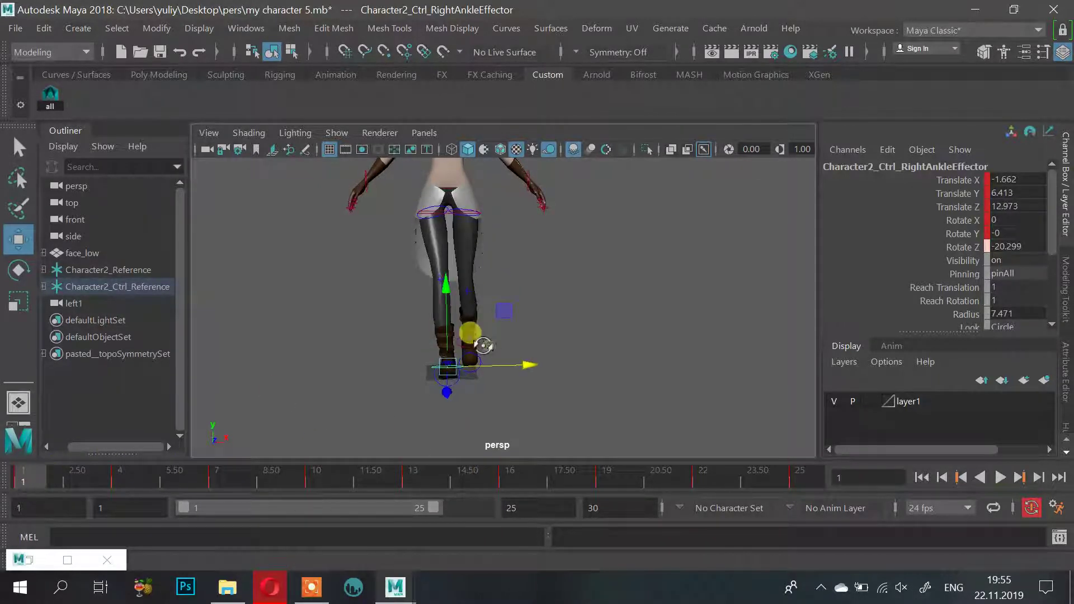
drag(343, 481, 20, 480)
Move the left ankle effector inward to Translate X 6.834 at frame 1 and copy that frame's key
click(433, 354)
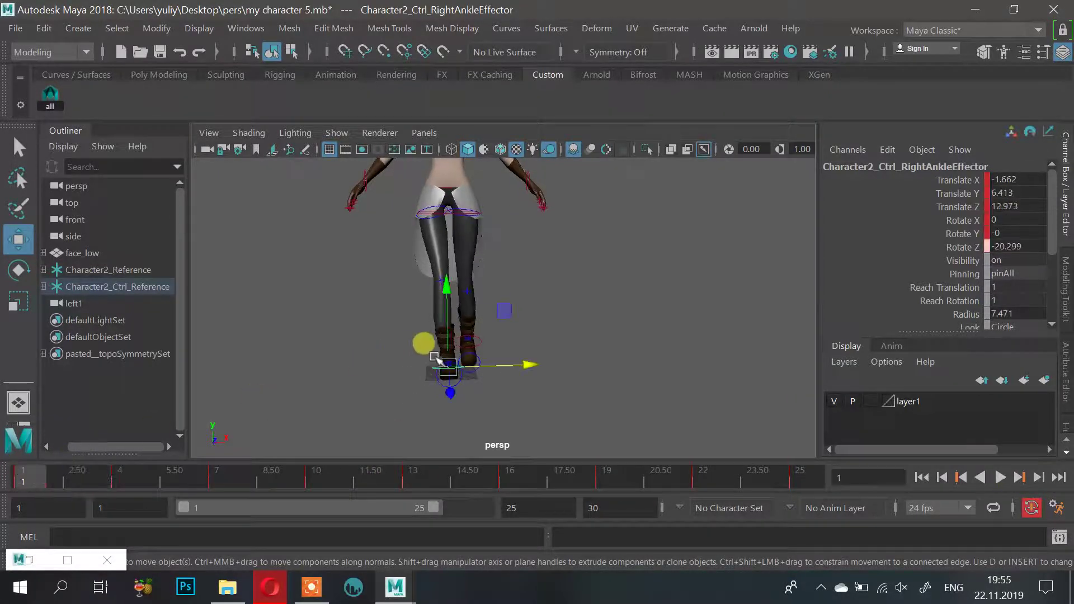
drag(484, 343, 536, 333)
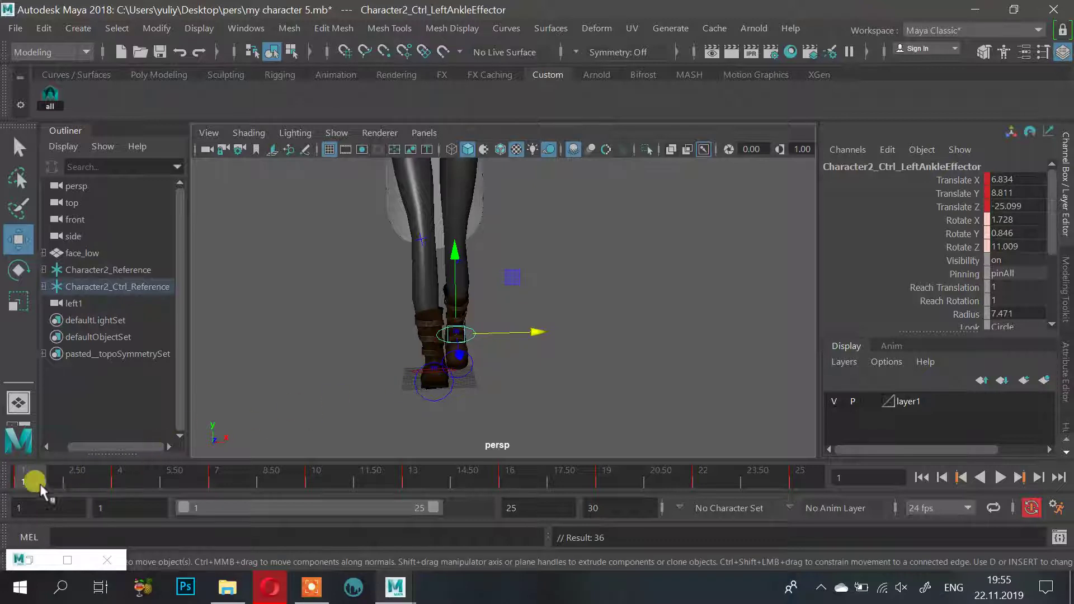
double_click(20, 479)
right_click(19, 479)
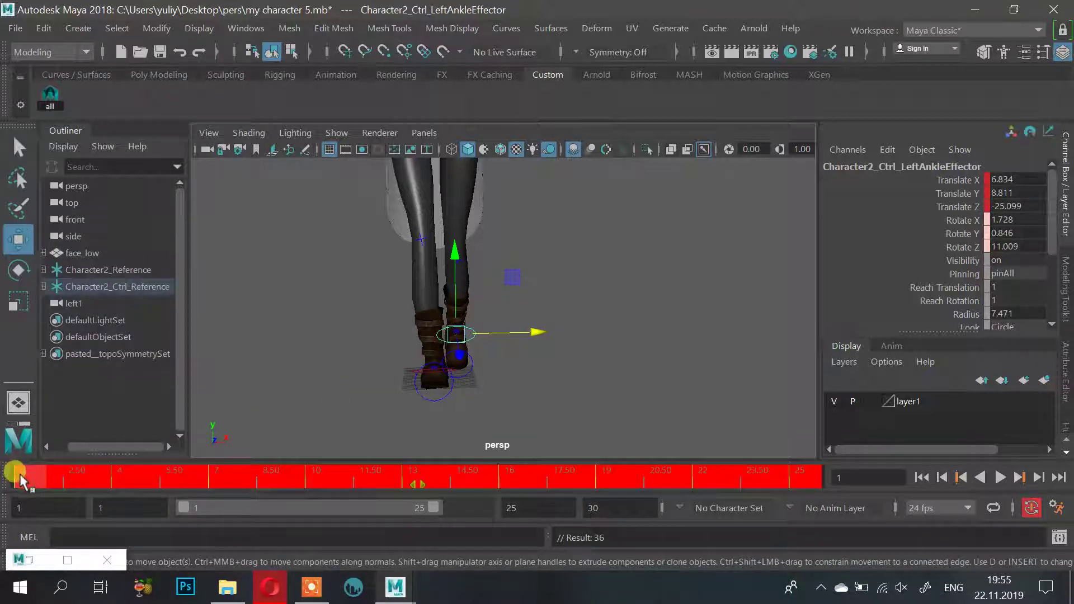
click(20, 479)
right_click(20, 480)
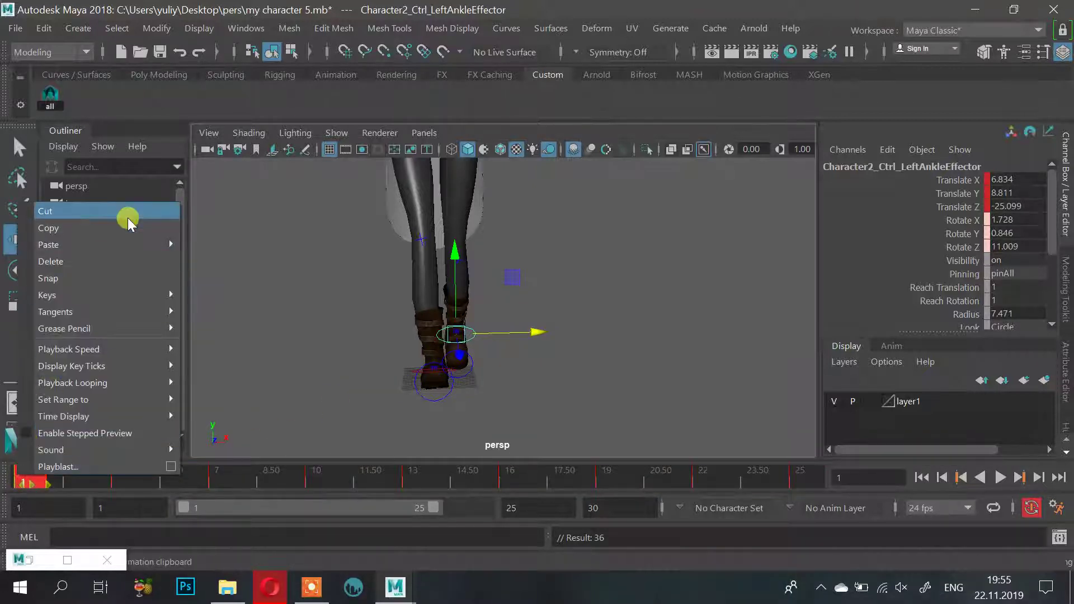
click(115, 225)
Paste the copied left ankle key onto frame 25 so the cycle's end matches its start
drag(779, 482, 796, 481)
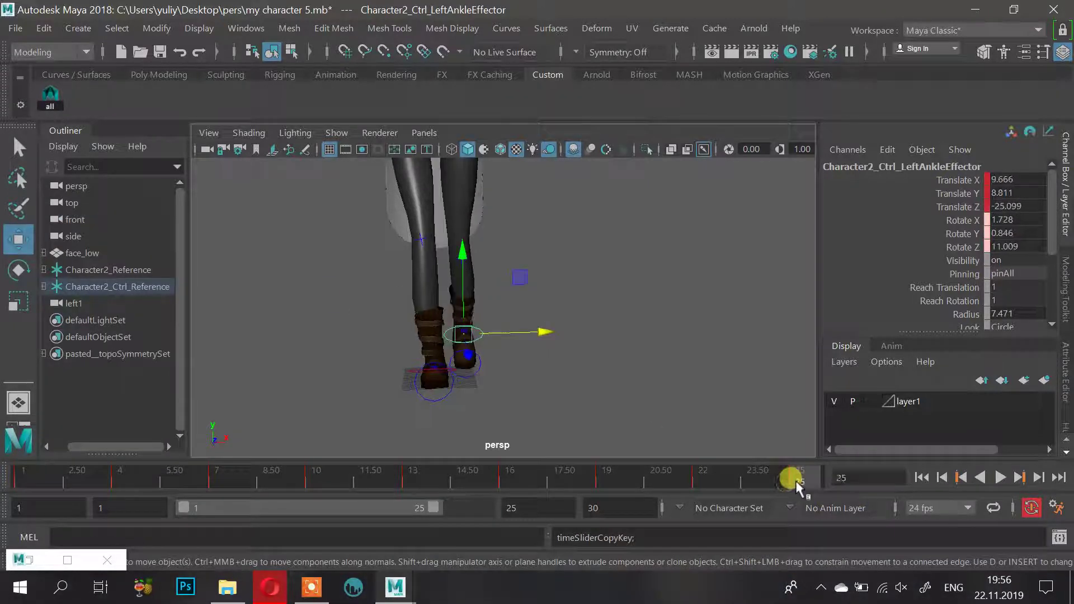
right_click(798, 482)
click(785, 477)
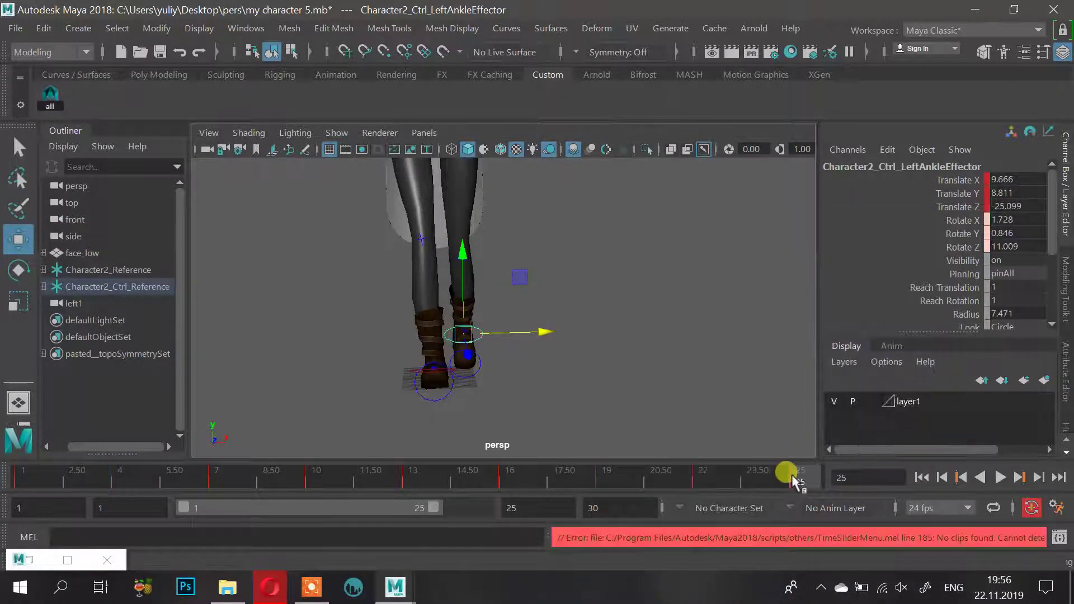
right_click(794, 479)
mouse_move(873, 245)
click(725, 258)
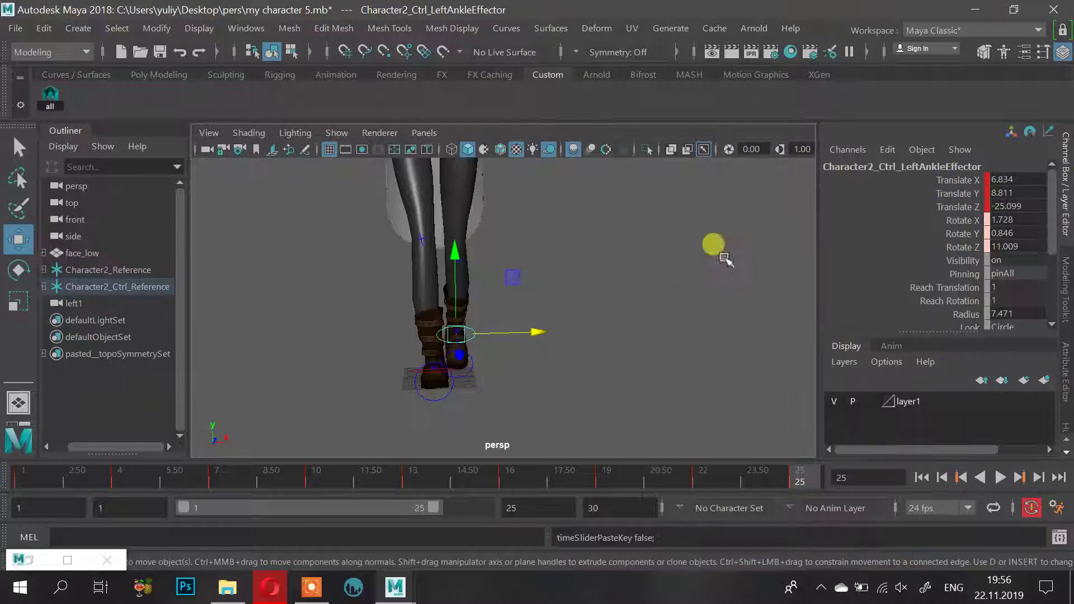
Play the walk cycle from frame 1 to check the legs from the front, and stop it
mouse_move(777, 502)
mouse_down()
mouse_move(808, 473)
mouse_move(56, 454)
mouse_move(834, 437)
mouse_move(706, 449)
mouse_move(25, 439)
mouse_up()
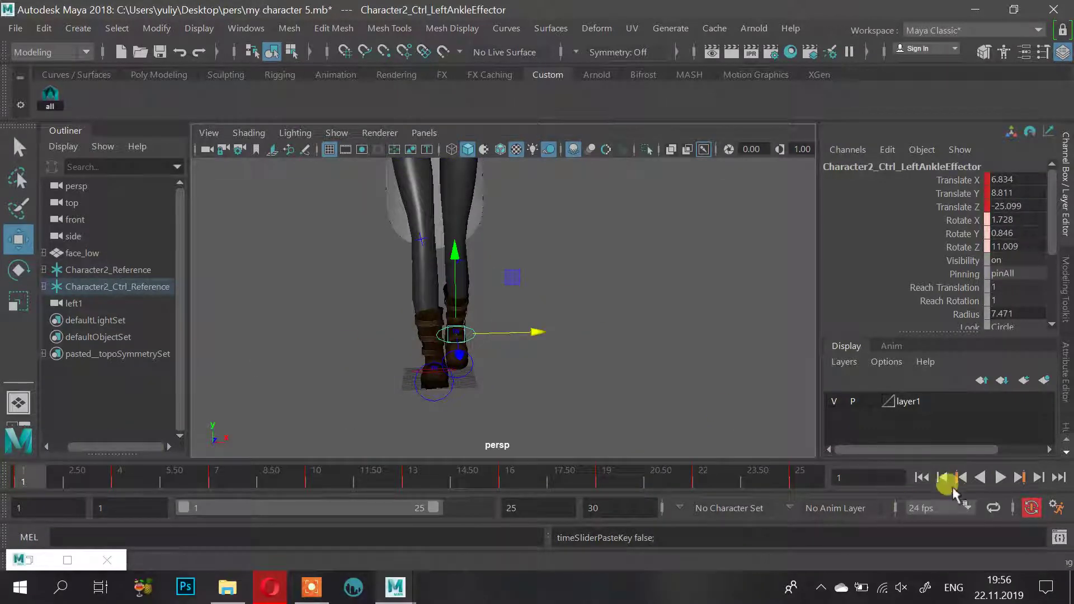
click(999, 477)
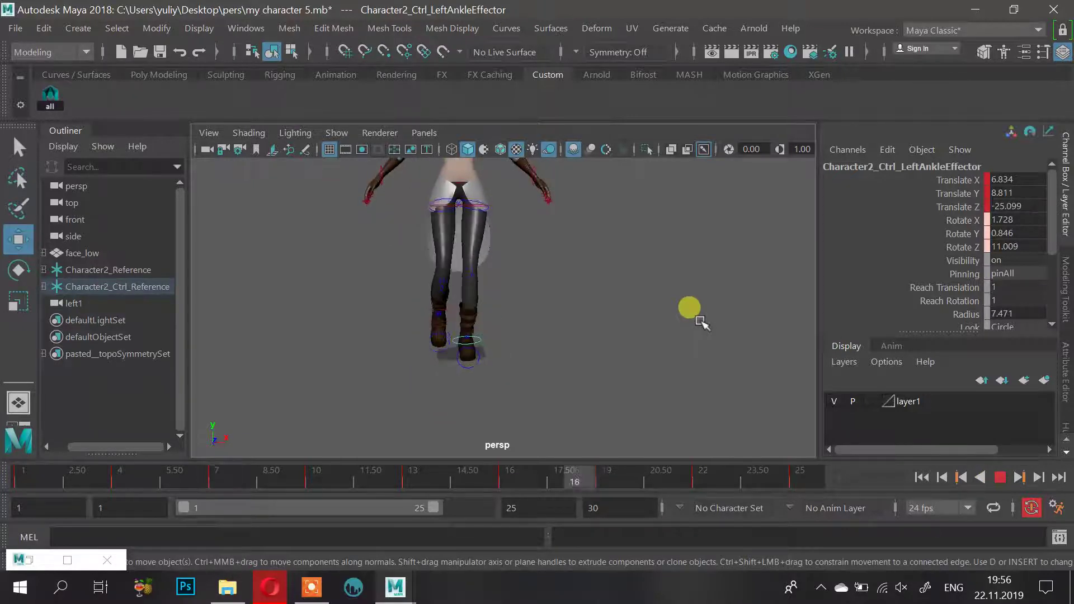
click(961, 476)
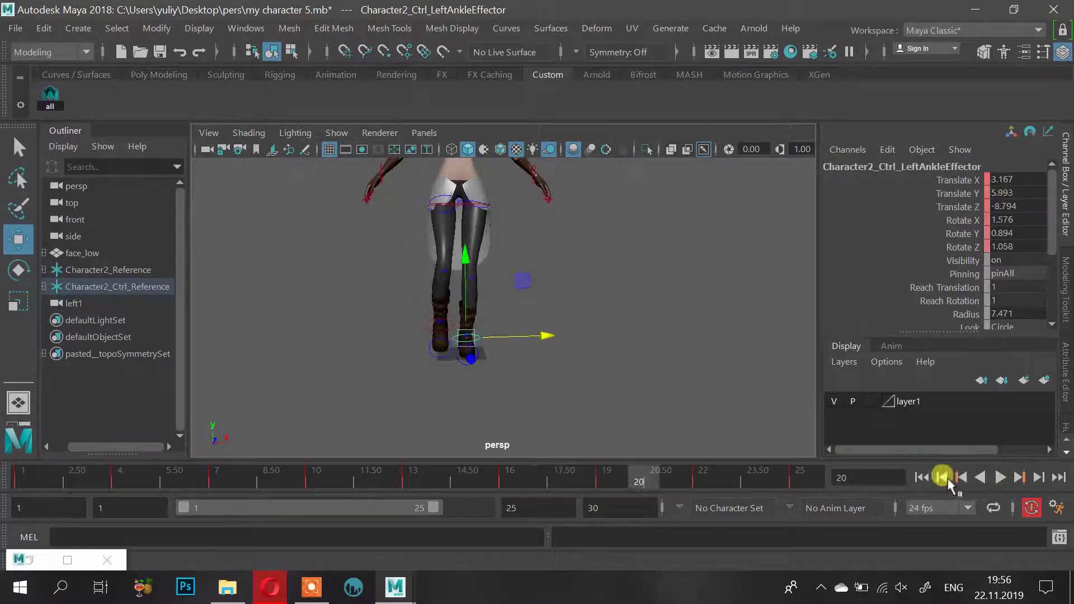
Step backward frame by frame from frame 20 to frame 9, examining the left foot's sideways movement
click(941, 477)
click(942, 477)
click(942, 477)
click(942, 477)
click(942, 477)
click(942, 477)
click(941, 477)
click(941, 478)
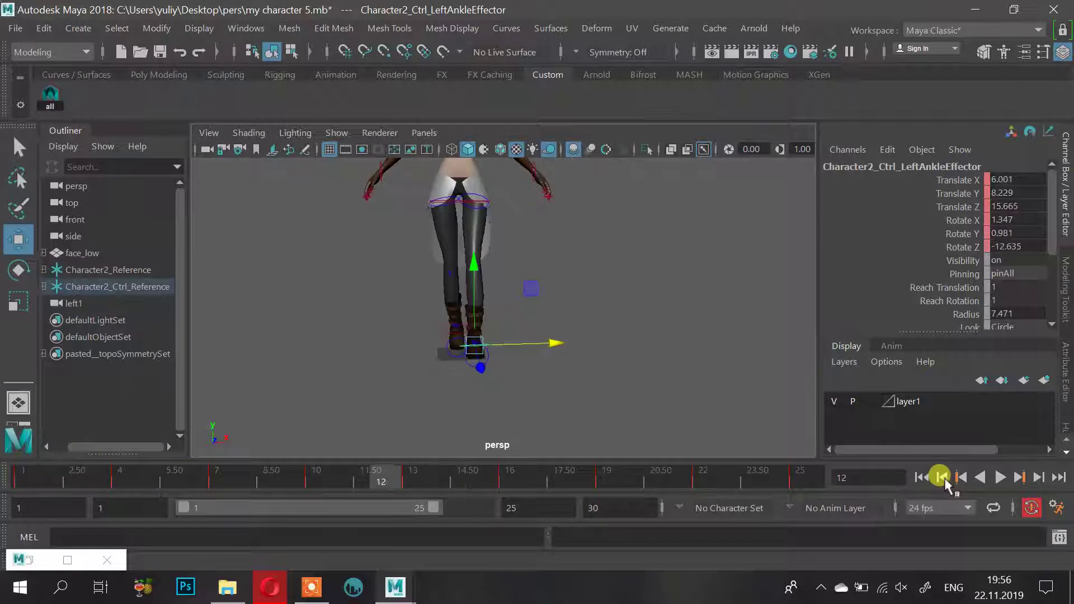
click(941, 477)
click(941, 477)
click(942, 477)
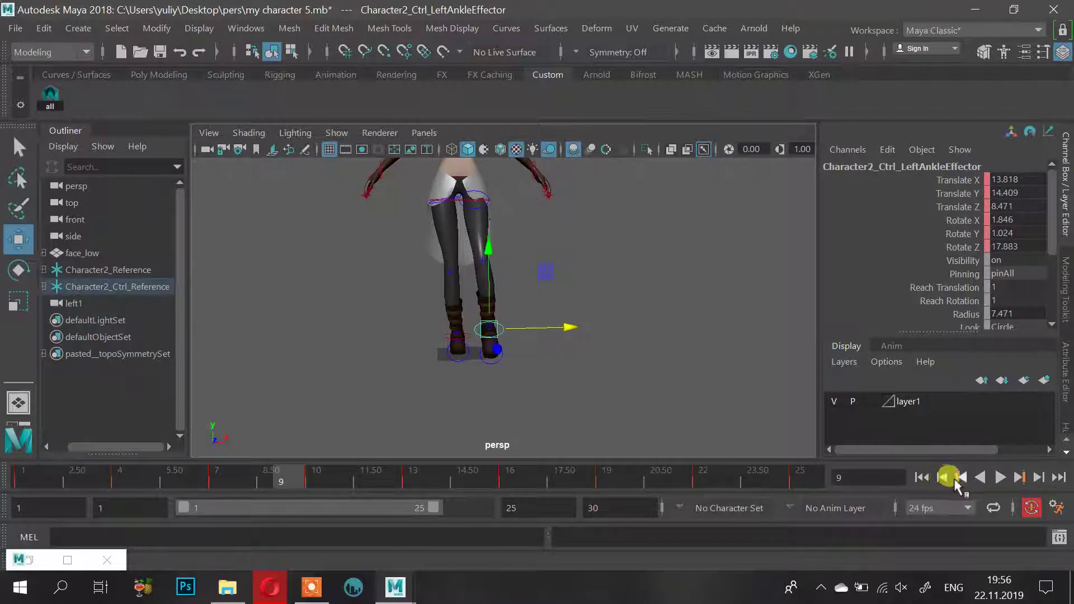
Move the left ankle effector inward to Translate X 11.512 at frame 10 and play the walk cycle from the start
click(1019, 477)
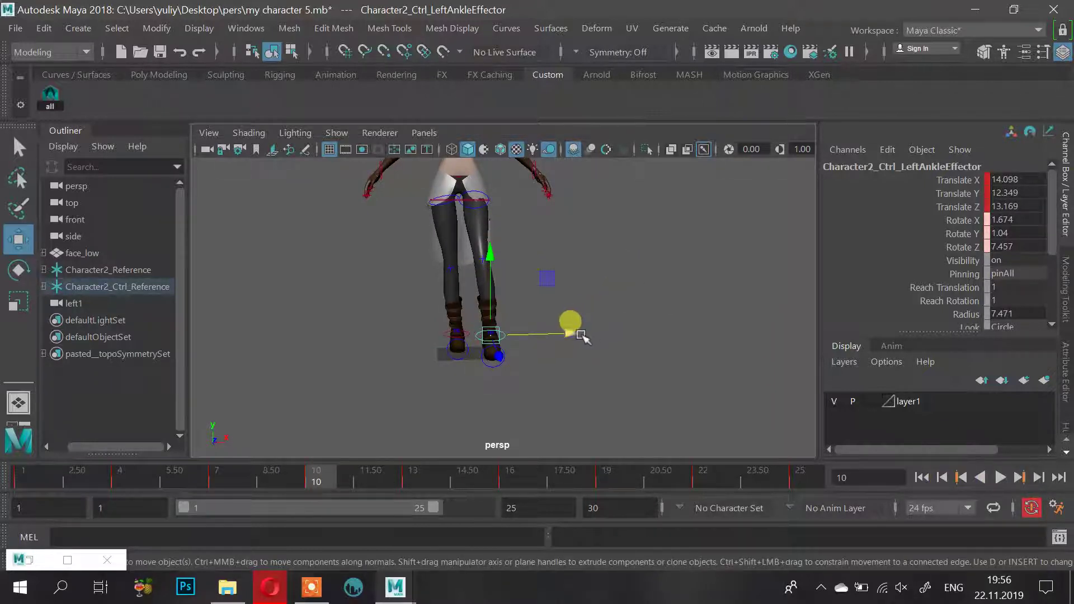
drag(580, 335, 578, 334)
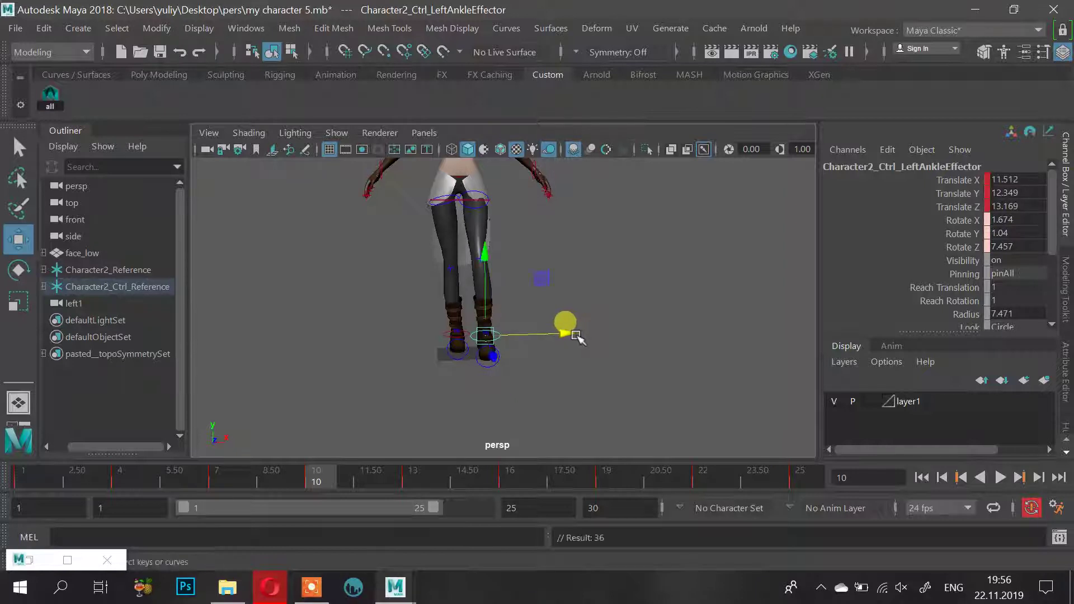
alt+drag(639, 305, 520, 391)
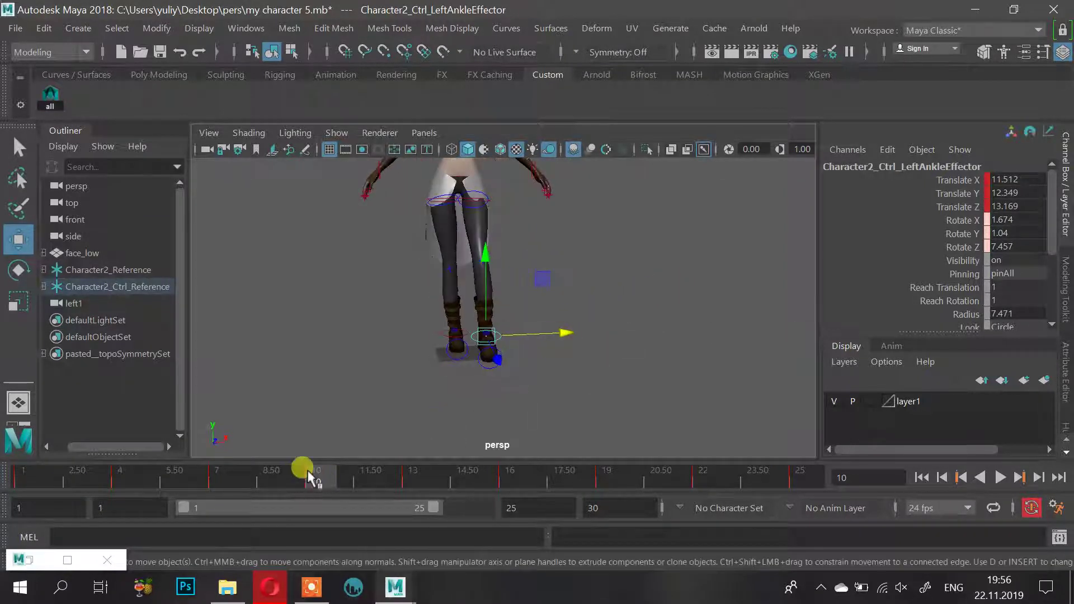
drag(308, 478, 43, 479)
click(1000, 477)
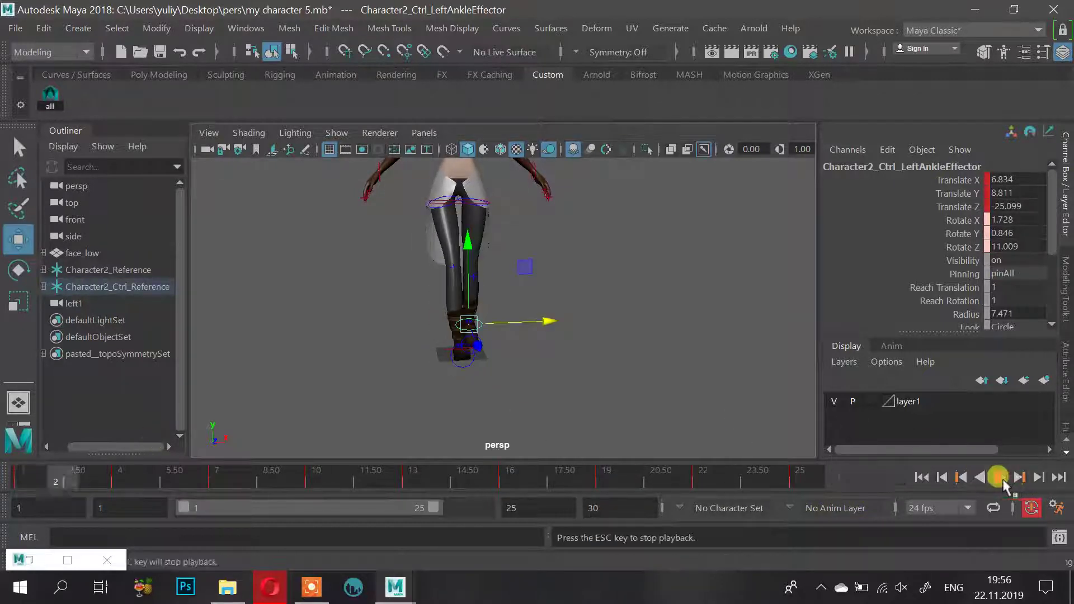
Watch the playing walk cycle on the whole figure from several angles, then return to frame 1
scroll(643, 292, down, 4)
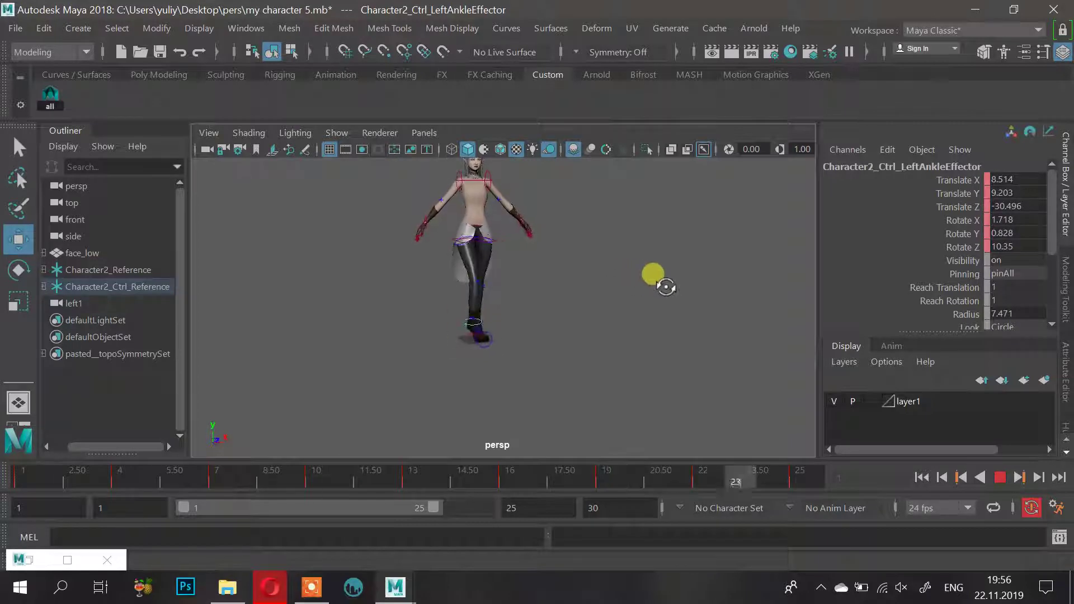
alt+drag(653, 274, 603, 261)
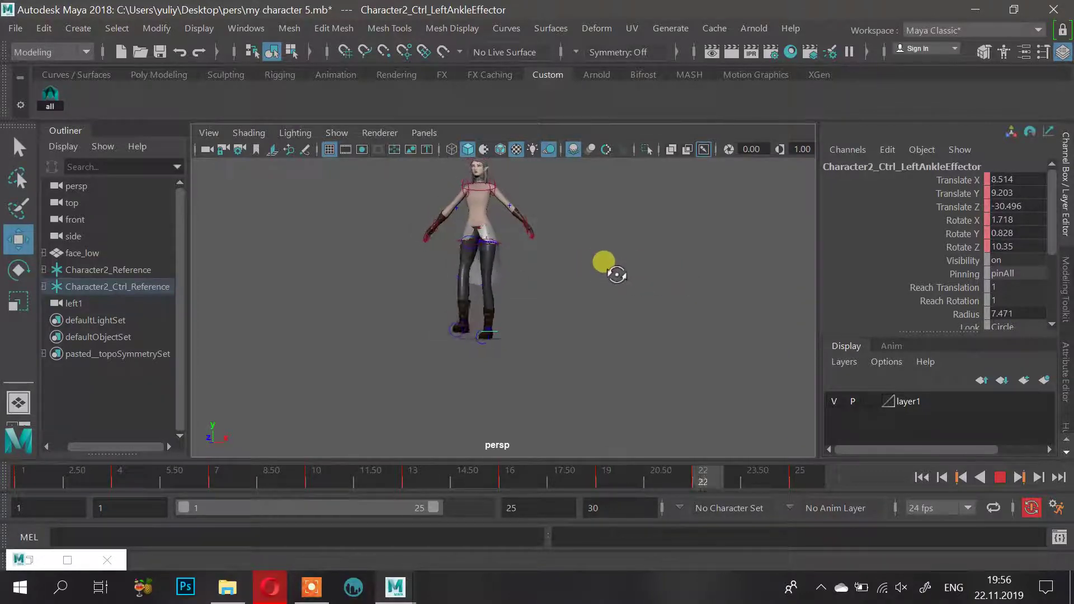
alt+right_drag(616, 281, 563, 364)
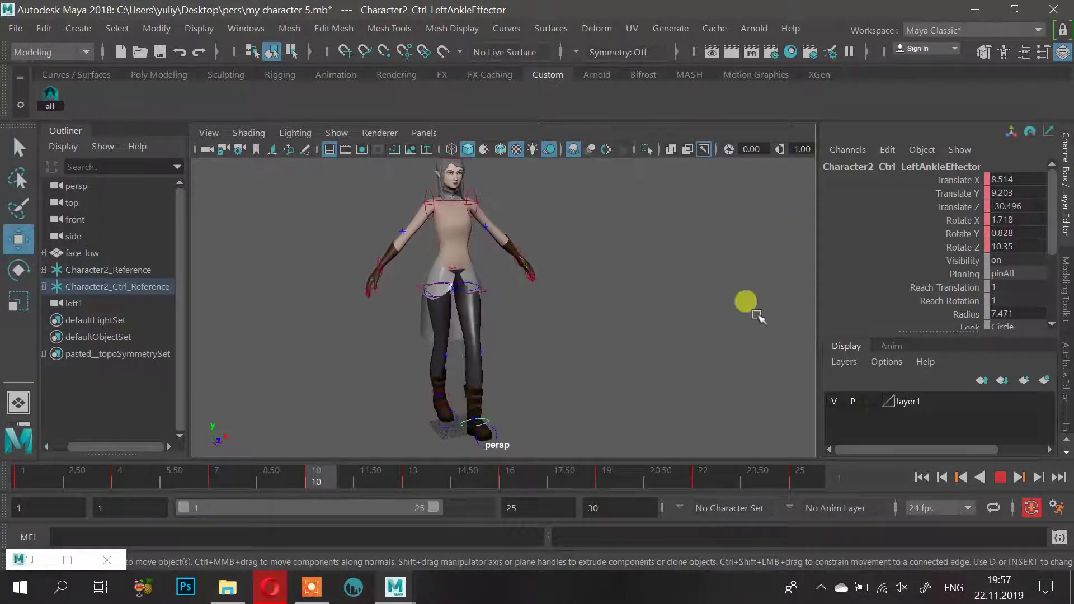
drag(778, 481, 14, 488)
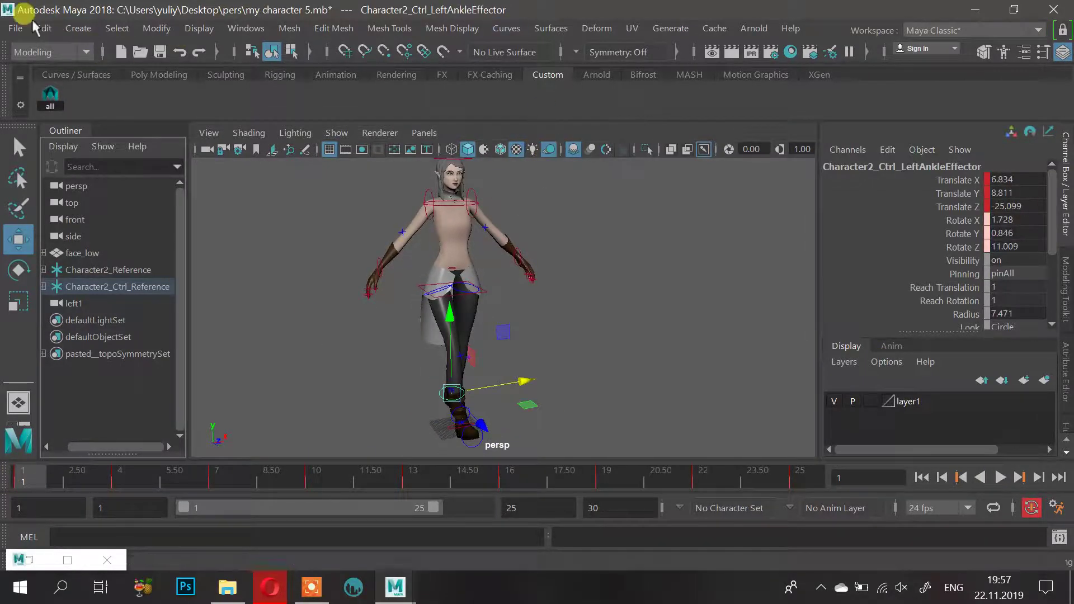
click(10, 29)
click(8, 37)
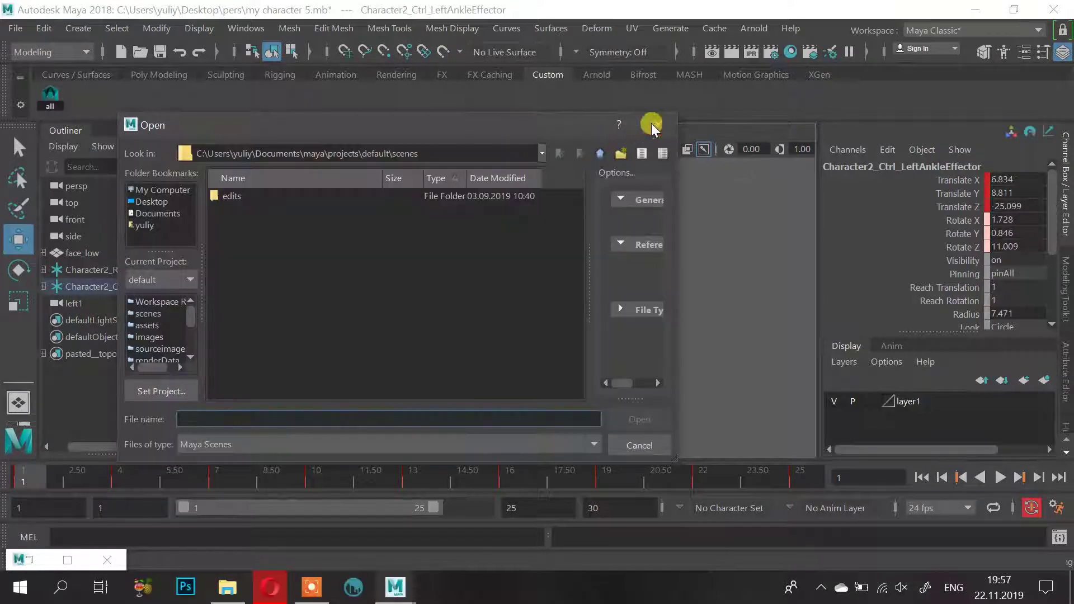
click(653, 124)
Save the scene as a new Maya Binary file named my character animation_walk.mb in the Desktop's pers folder
click(15, 28)
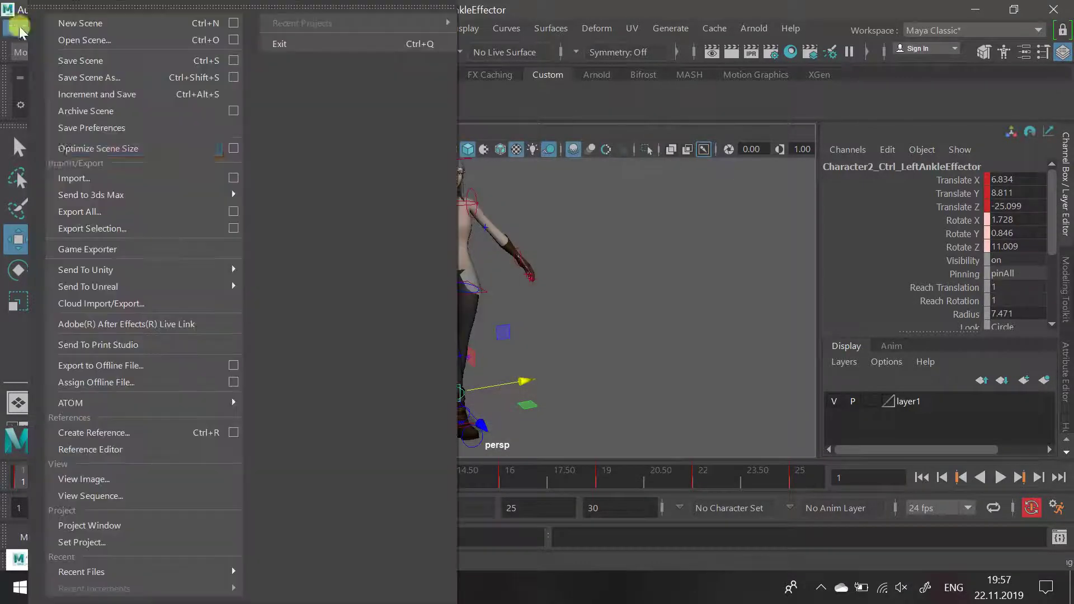
click(84, 77)
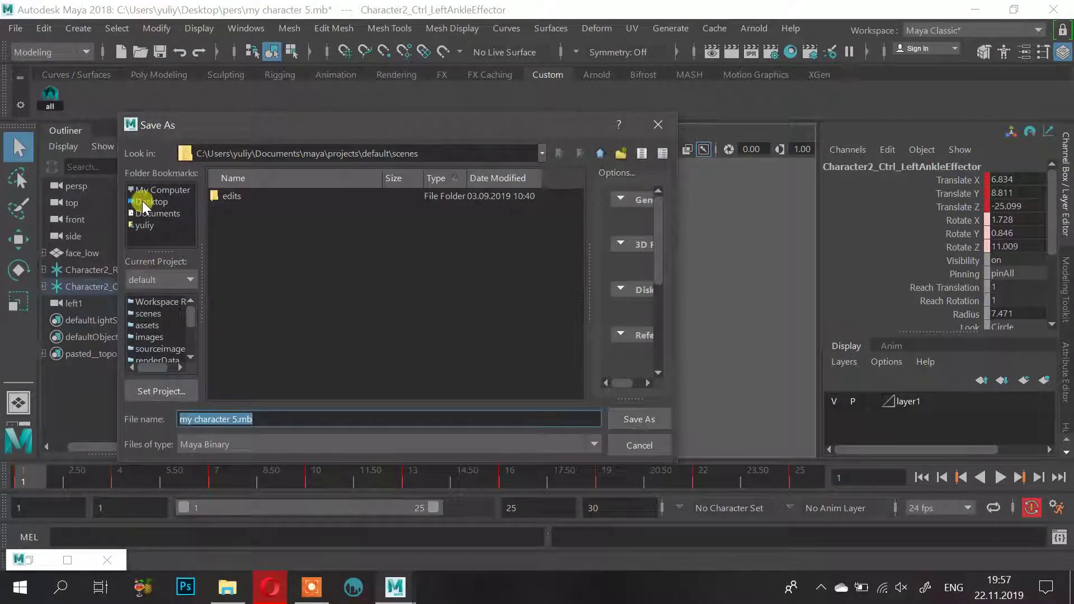
click(144, 205)
click(238, 419)
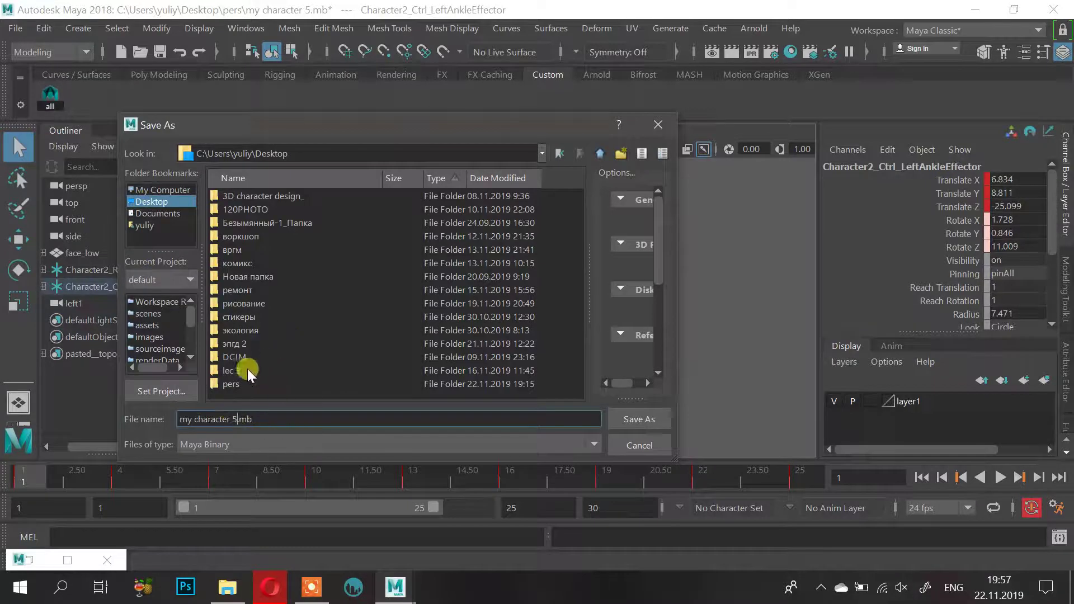
double_click(230, 384)
click(235, 419)
key(BackSpace)
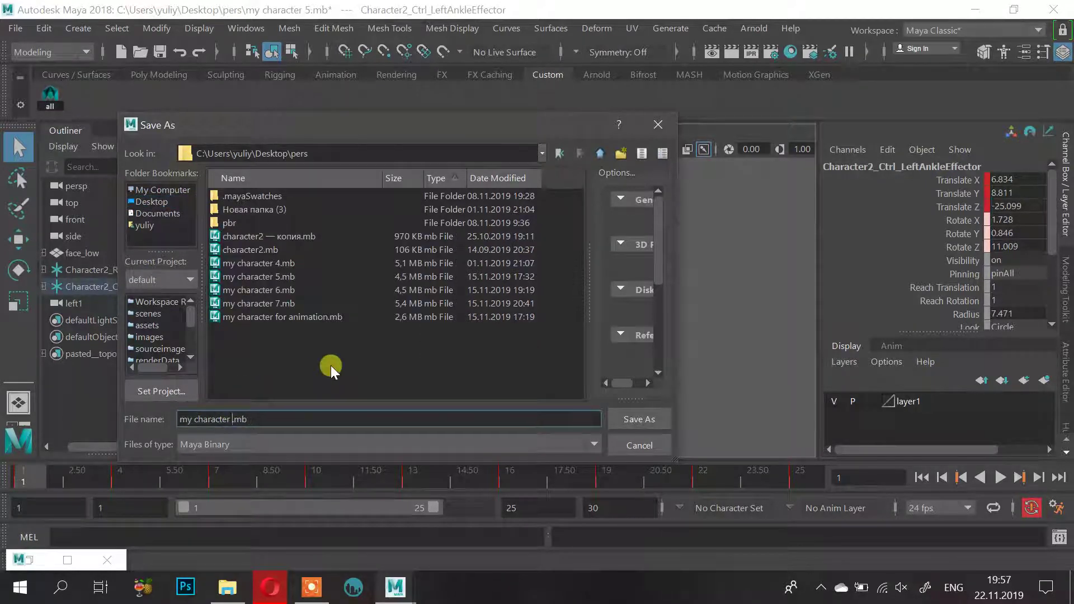
text(animation_walk)
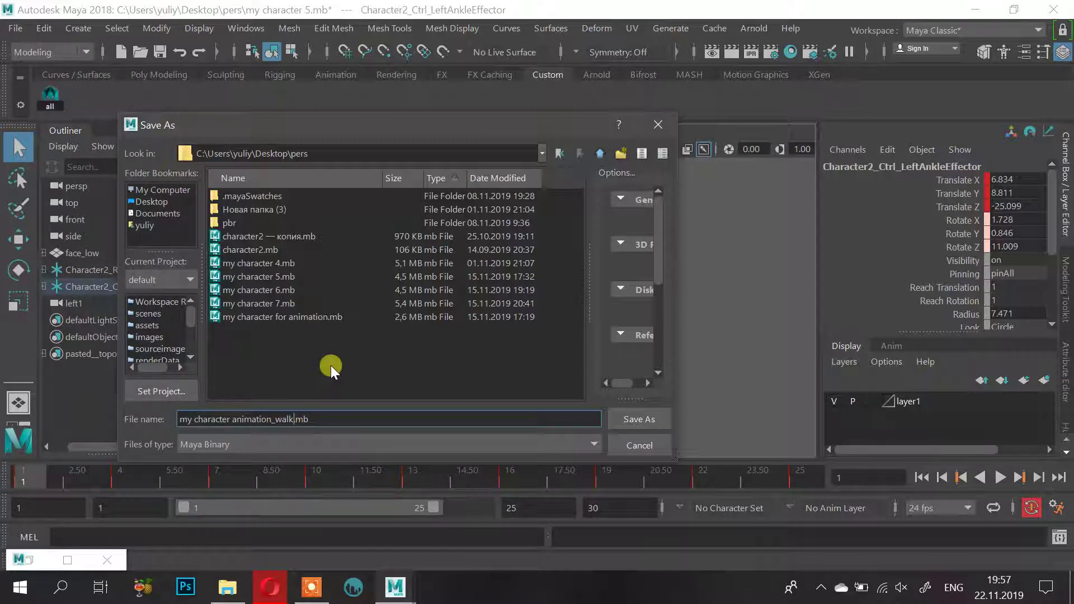
click(653, 426)
Play the walk cycle, return to frame 1, and check the walk pose reference in the browser before switching back to Maya
key(alt+v)
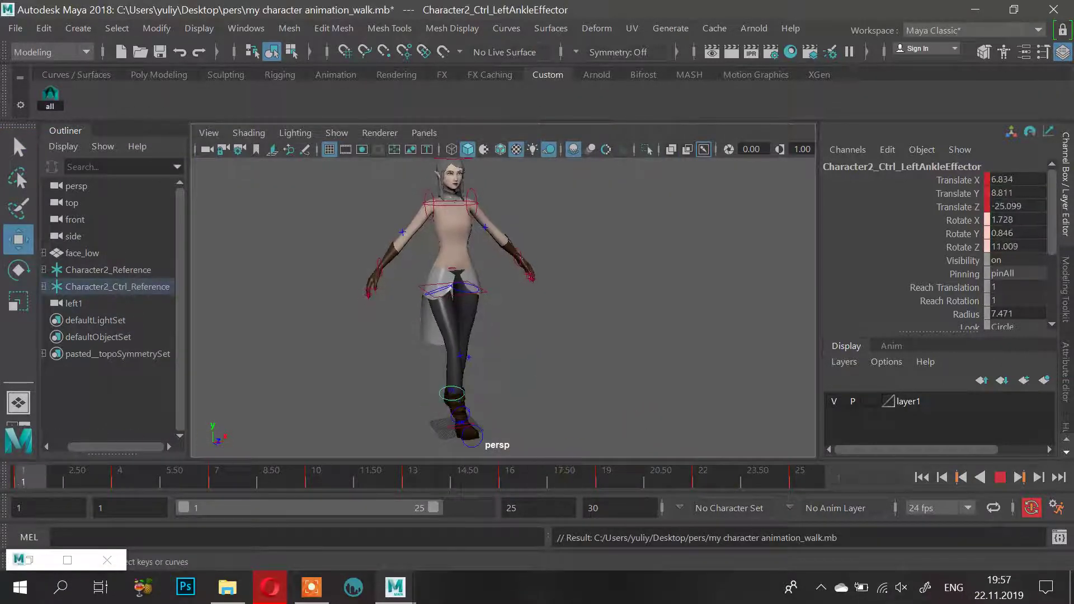
mouse_move(677, 320)
alt+mouse_down()
mouse_move(563, 286)
mouse_move(310, 414)
alt+mouse_up()
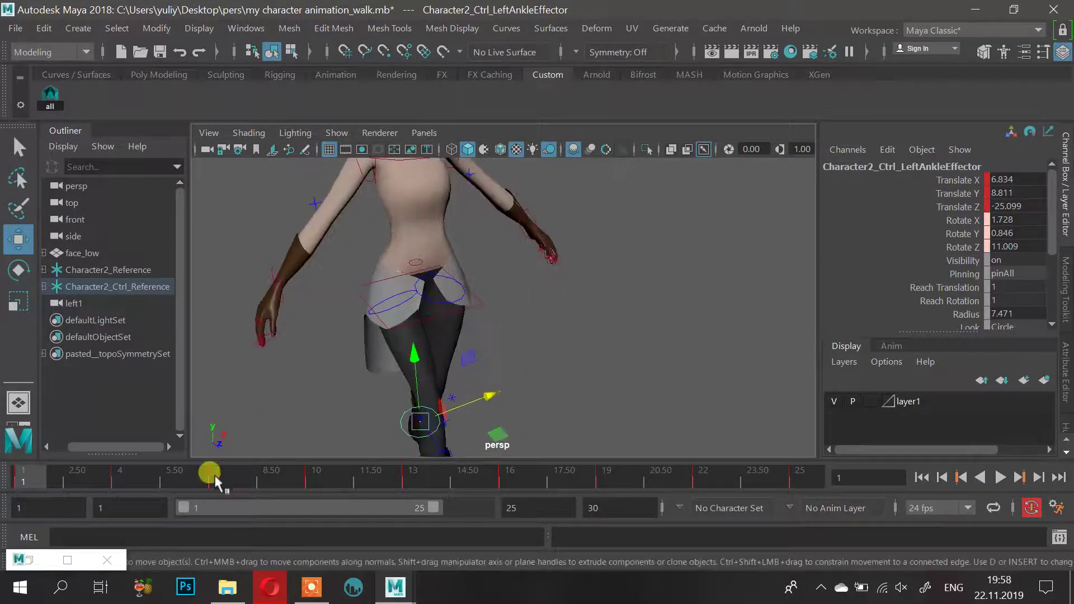
drag(216, 478, 23, 478)
alt+drag(663, 301, 423, 342)
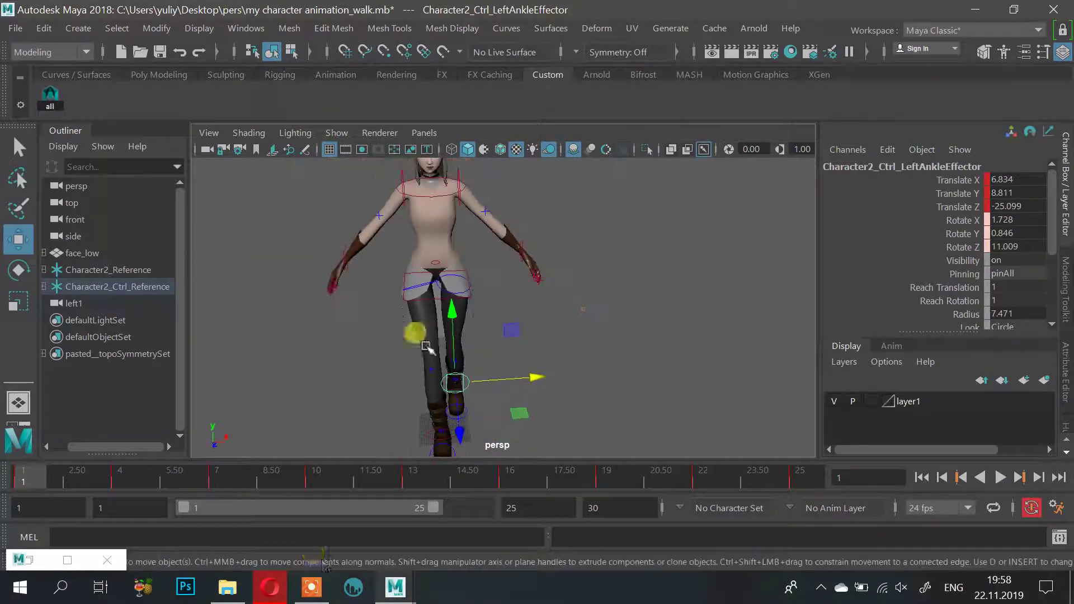
click(270, 587)
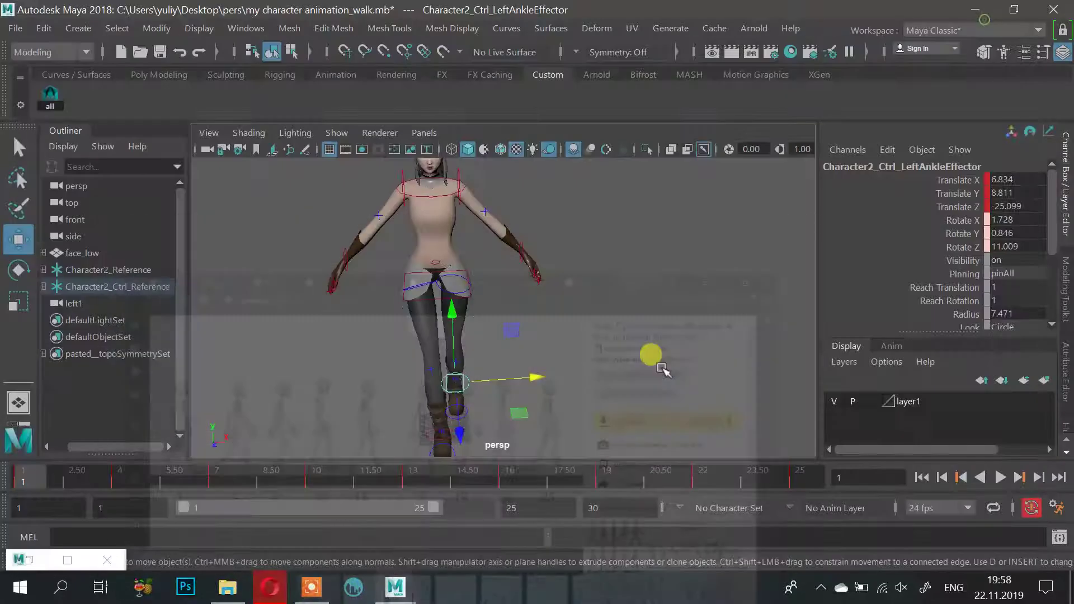
click(989, 13)
Rotate the hips effector at frame 4 to Rotate X 2.498, Rotate Y 2.3 and Rotate Z 0.1, keying the pose
alt+drag(506, 332, 503, 285)
drag(72, 478, 119, 482)
mouse_move(496, 288)
alt+mouse_down()
mouse_move(559, 287)
mouse_move(492, 267)
alt+mouse_up()
click(482, 254)
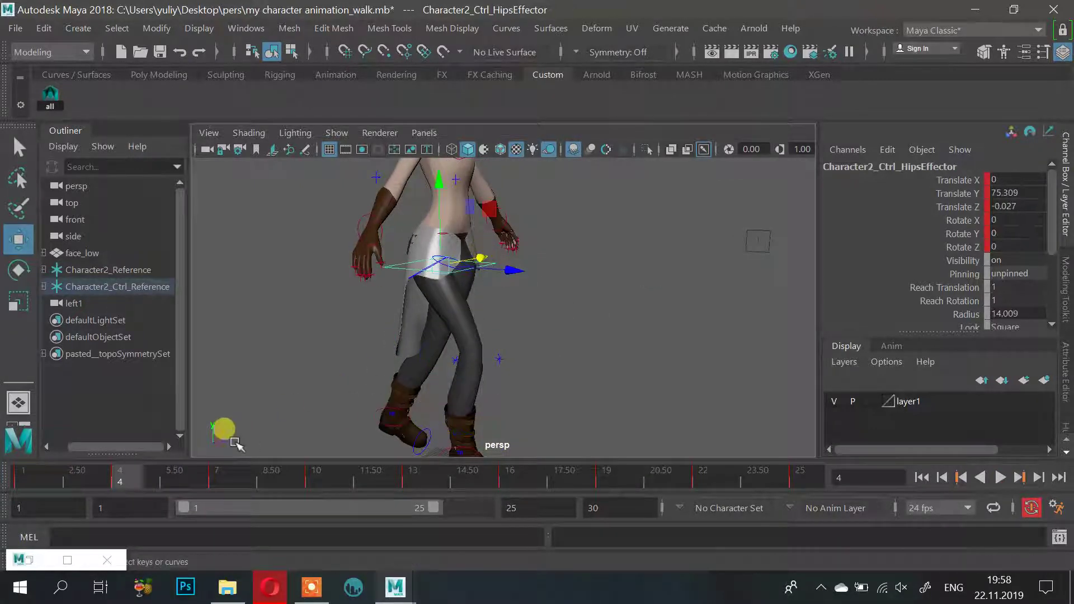
drag(182, 474, 28, 478)
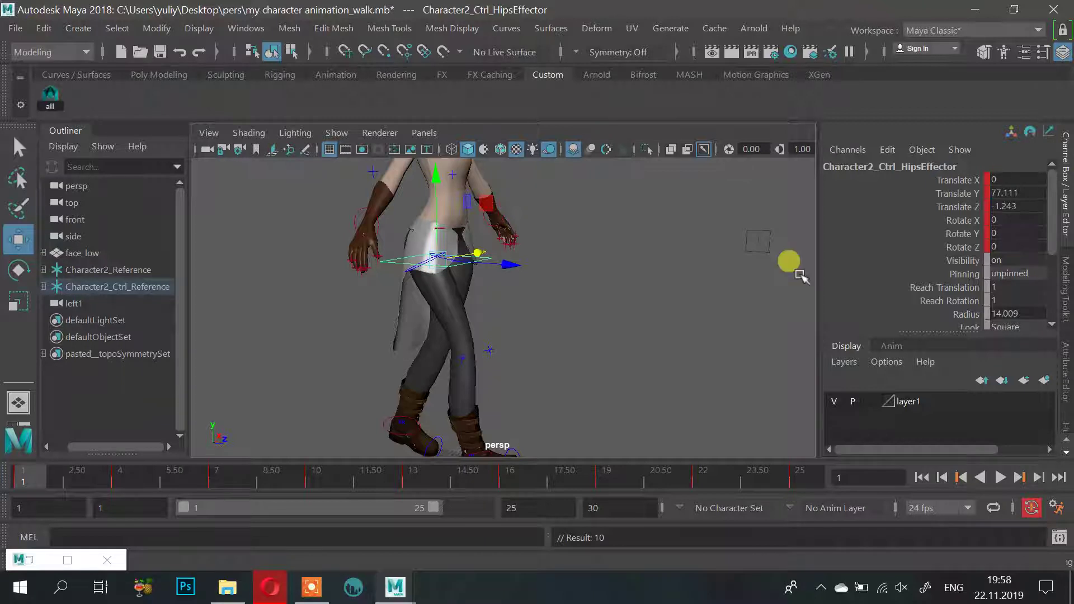
drag(79, 485, 108, 479)
key(e)
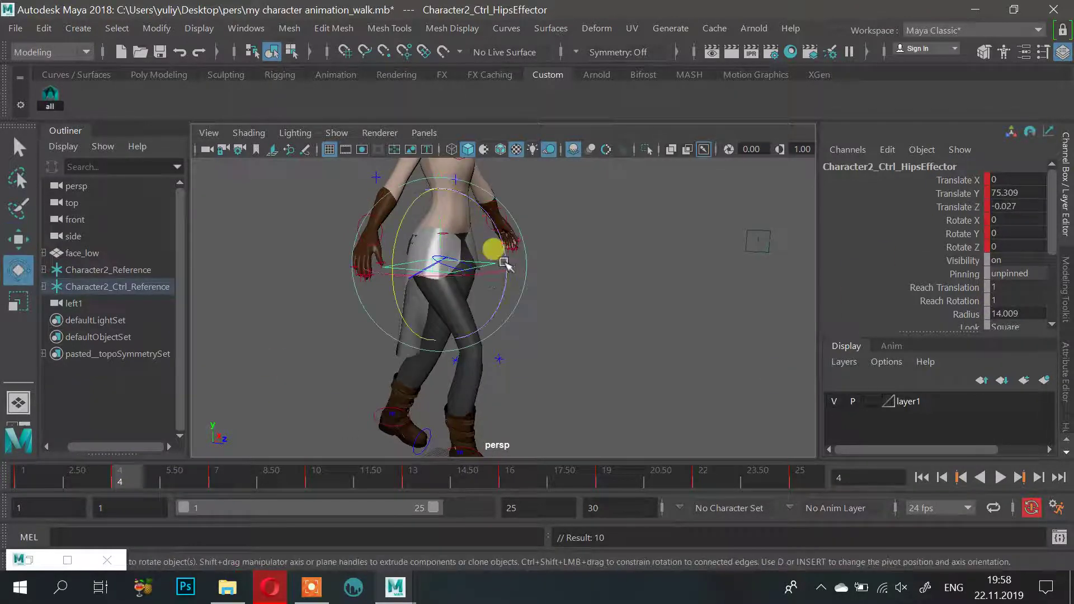
drag(490, 272, 492, 275)
key(s)
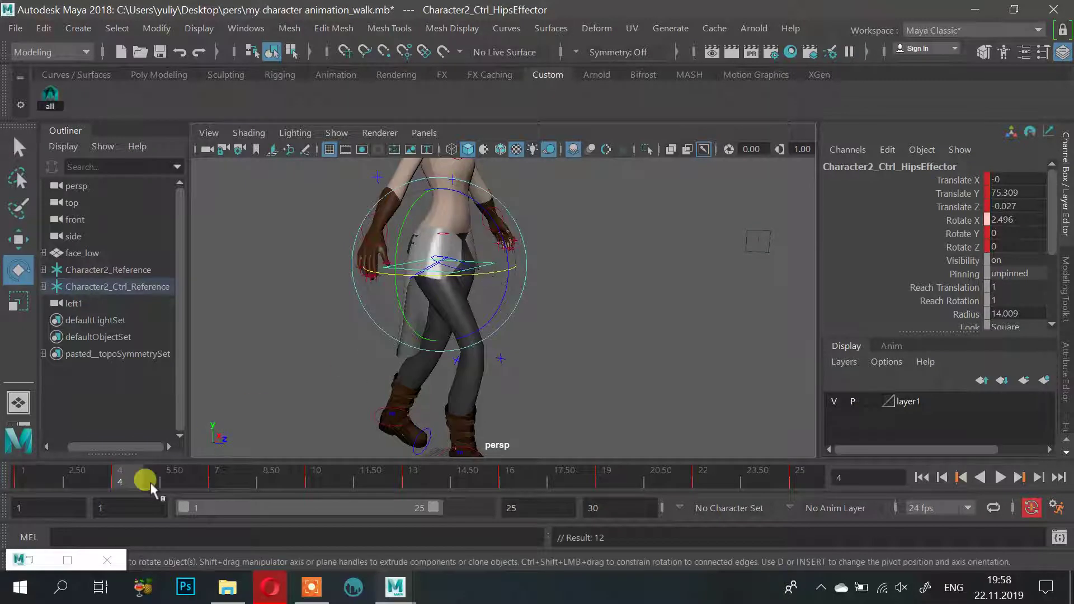
click(447, 228)
drag(415, 223, 355, 211)
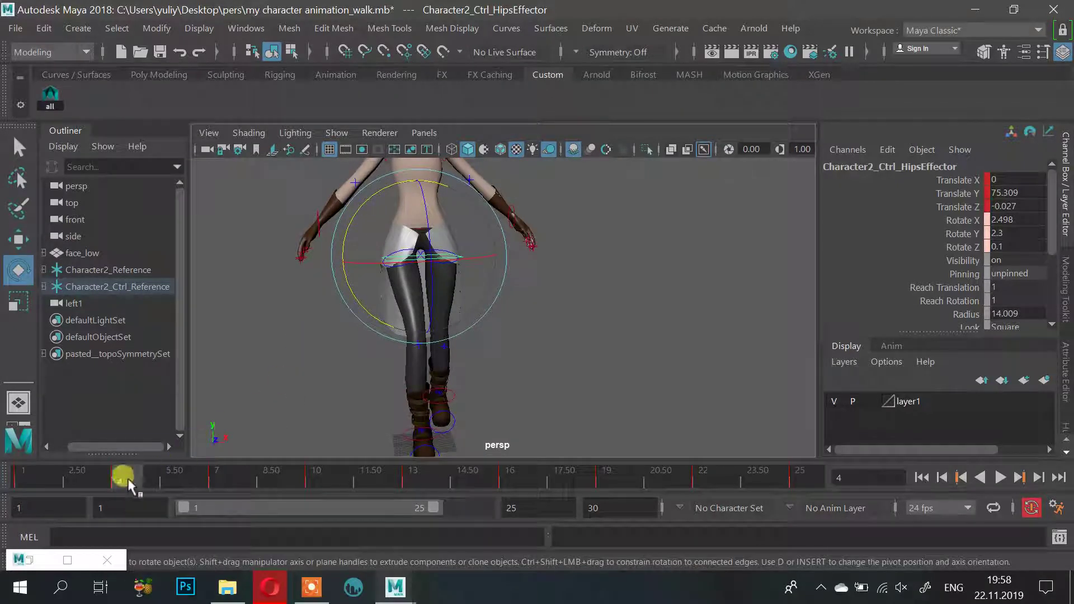
Rotate the hips effector at frame 16 to Rotate X -3.723, Rotate Y -0.535 and Rotate Z 0.035
drag(125, 477, 215, 482)
click(424, 342)
alt+drag(525, 283, 575, 290)
drag(248, 480, 334, 484)
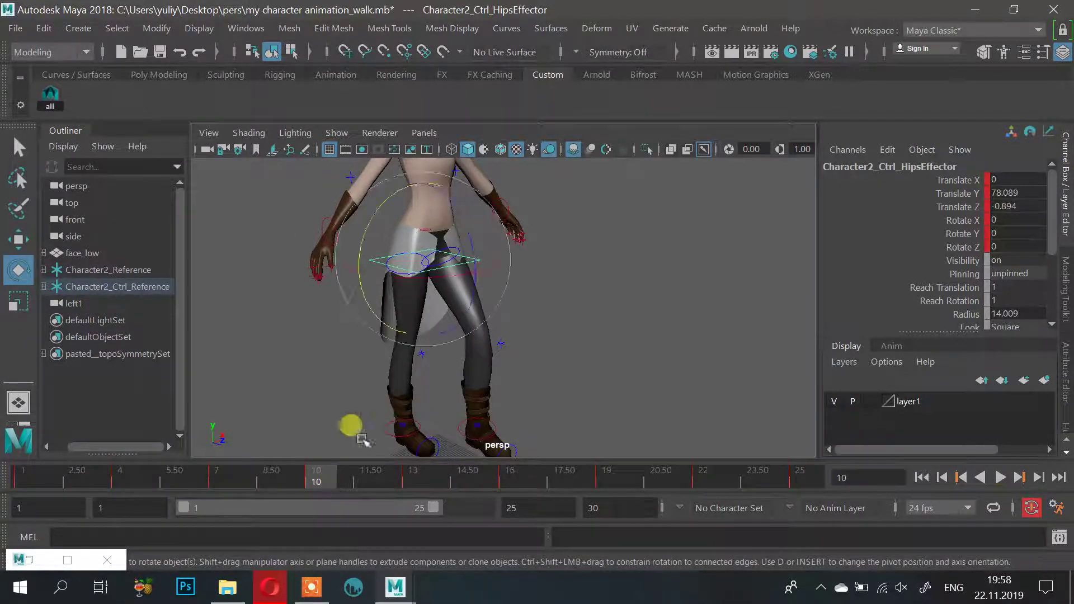
alt+drag(358, 430, 420, 315)
drag(327, 484, 503, 486)
alt+drag(451, 334, 505, 342)
mouse_move(438, 310)
mouse_down()
mouse_move(430, 290)
mouse_move(452, 256)
mouse_up()
drag(384, 224, 480, 233)
key(ctrl+z)
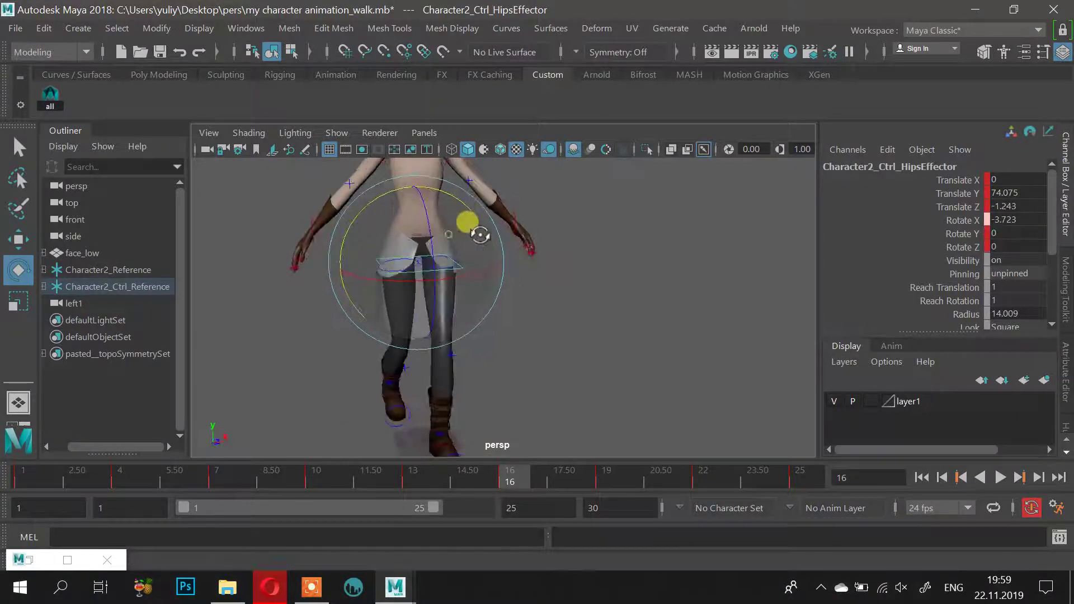
drag(356, 203, 356, 208)
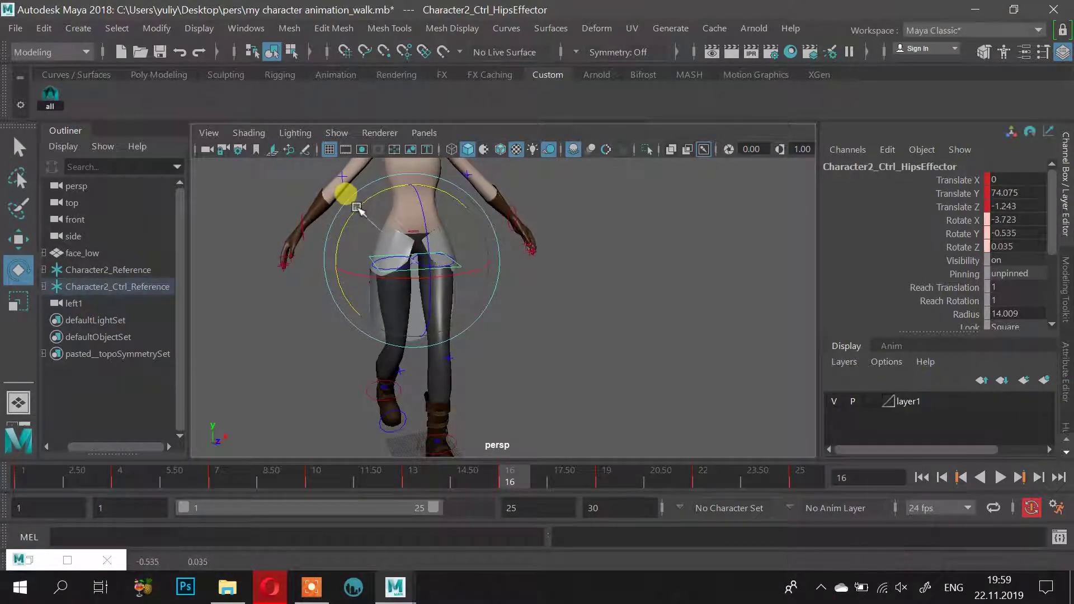
Scrub to the end of the cycle, play it to check the hip motion, and go to frame 4
alt+drag(791, 384, 596, 400)
drag(511, 487, 786, 484)
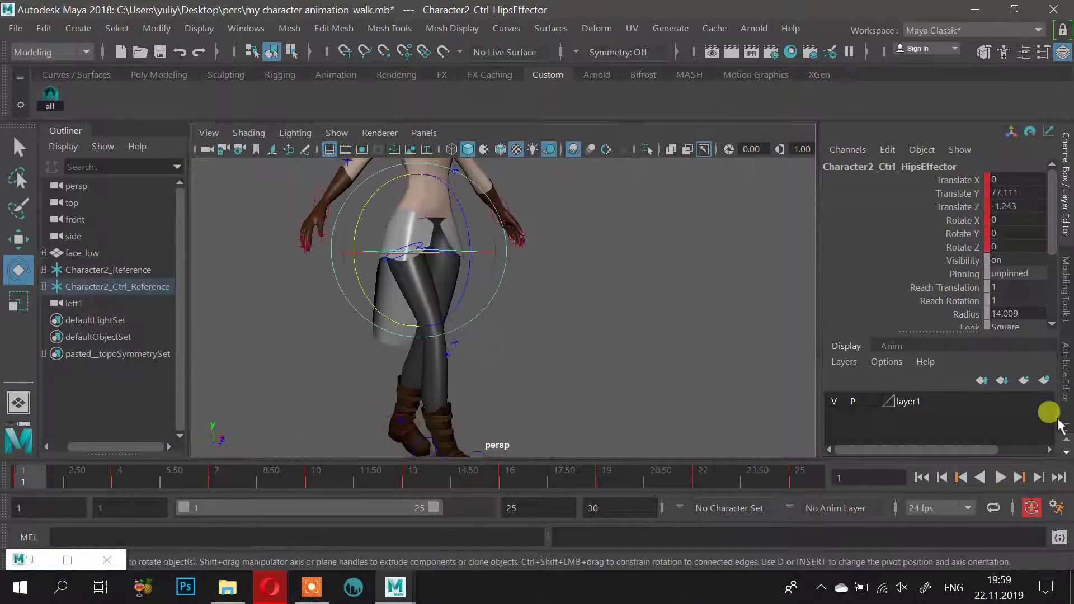
click(1000, 476)
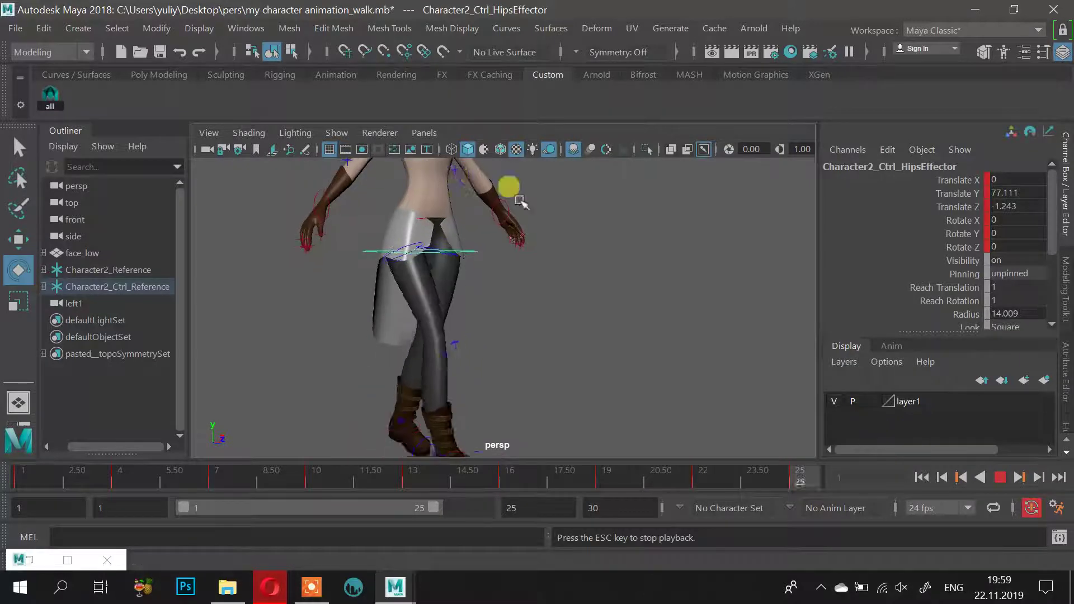
alt+drag(522, 203, 523, 302)
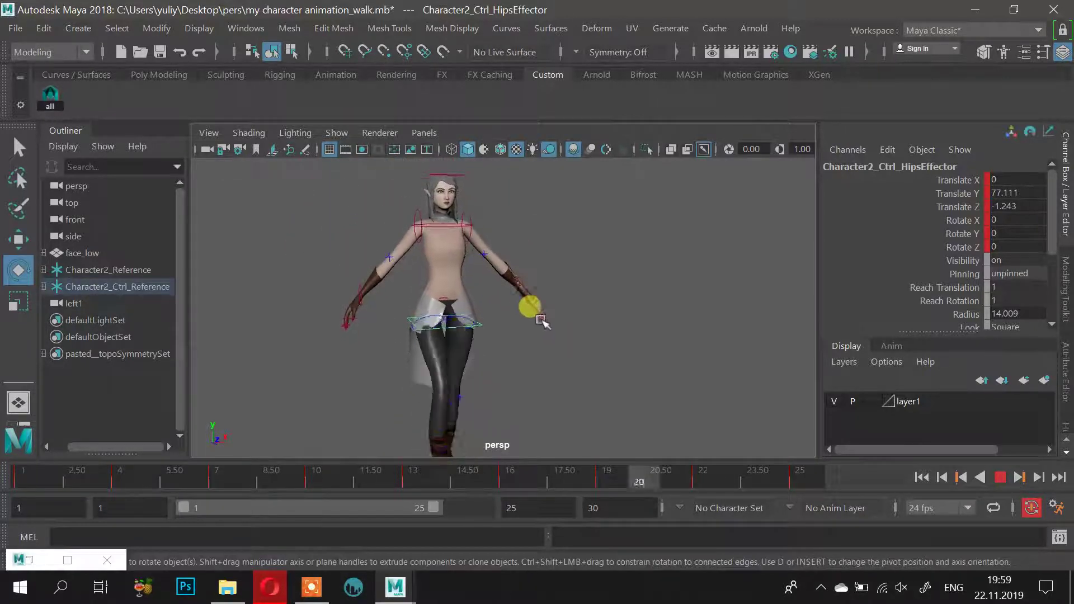
click(979, 476)
drag(738, 477, 126, 485)
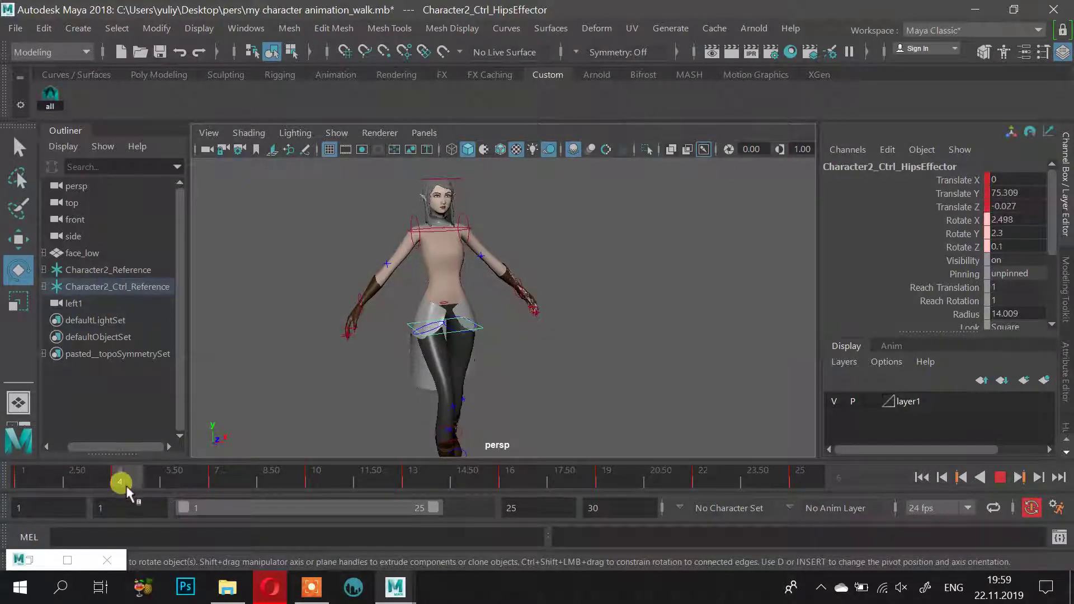
Select the chest end effector and key its unrotated pose at frames 1 and 25
mouse_move(492, 272)
alt+mouse_down()
mouse_move(391, 284)
mouse_move(476, 270)
alt+mouse_up()
alt+right_drag(476, 269, 563, 245)
alt+drag(571, 253, 619, 200)
click(440, 217)
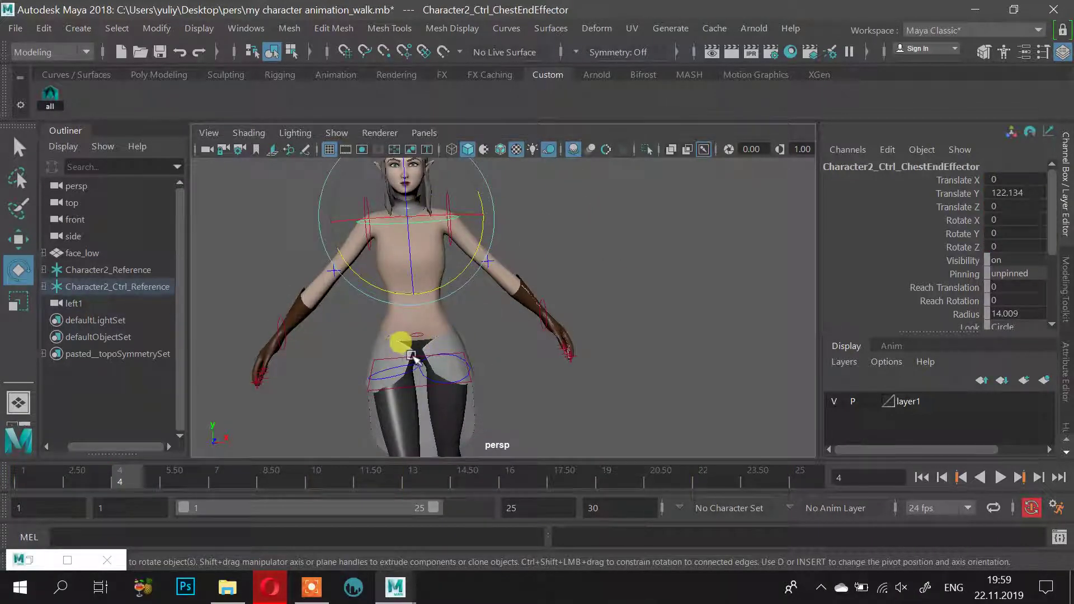
key(w)
drag(133, 475, 23, 481)
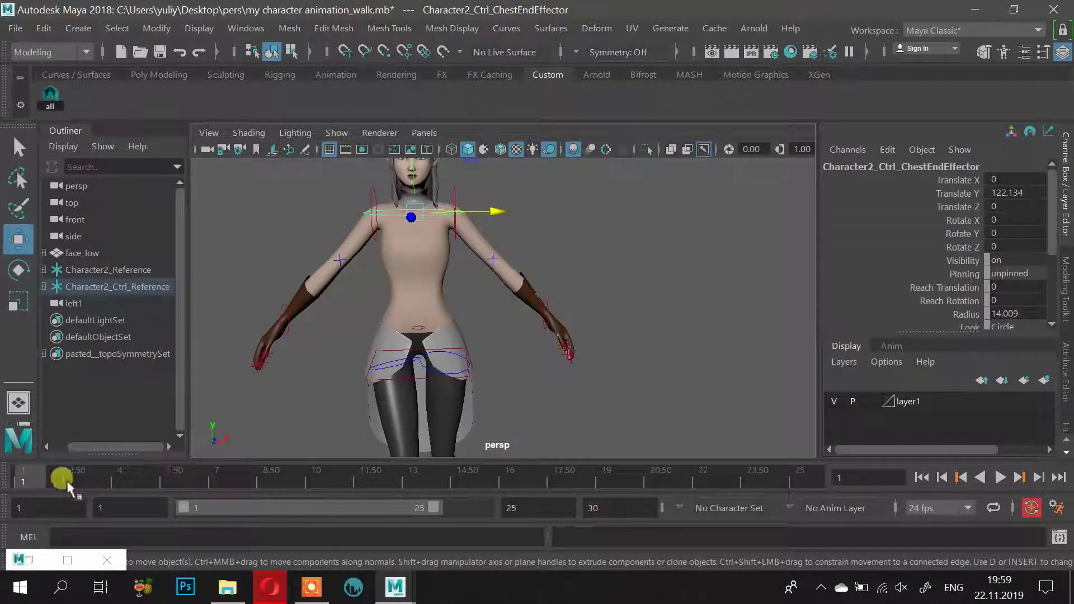
key(s)
Rotate the chest end effector at frame 4 to counter the hips, with Rotate X -3.351, Y -0.434 and Z -0.017
mouse_move(24, 471)
mouse_down()
mouse_move(811, 468)
mouse_move(628, 485)
mouse_move(188, 488)
mouse_move(113, 478)
mouse_move(155, 479)
mouse_move(132, 477)
mouse_up()
key(e)
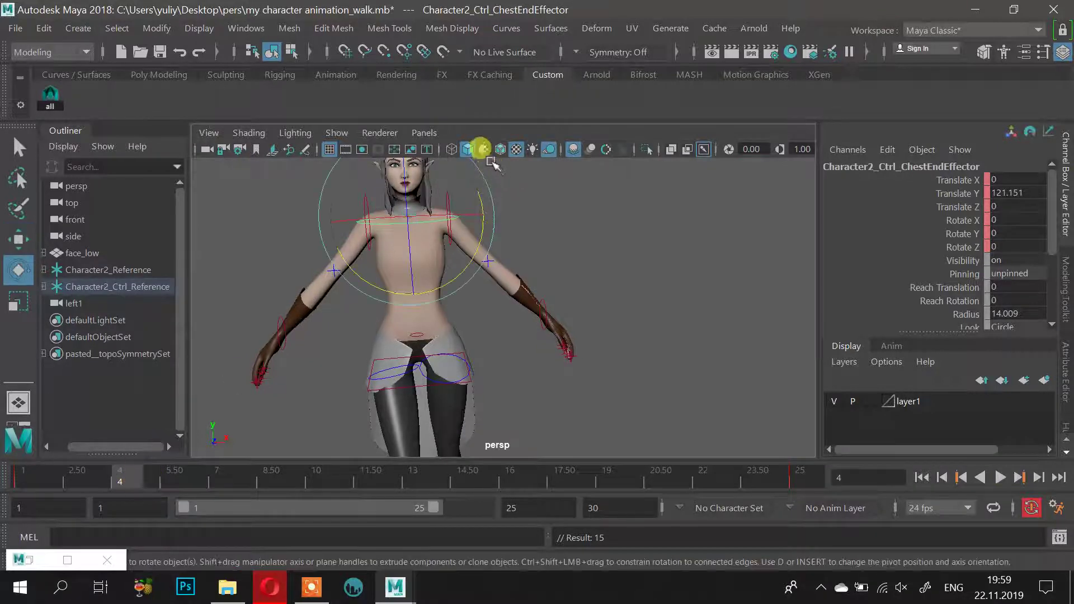
drag(478, 214, 415, 218)
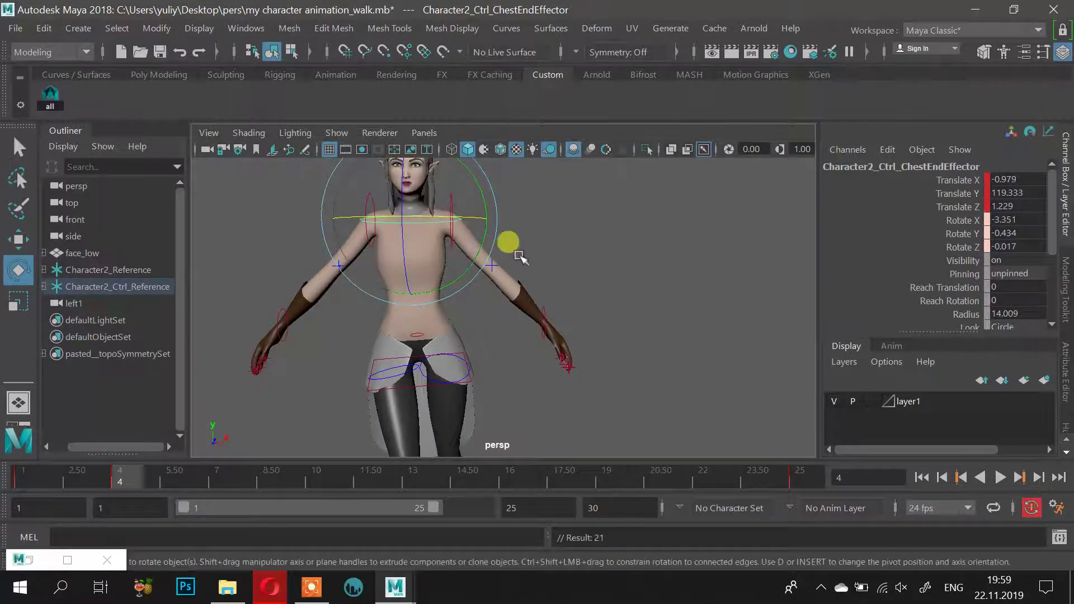
Refine the chest end effector's tilt at frame 4 to Rotate X -4.511, Rotate Y -0.304 and Rotate Z 1.633
alt+drag(520, 255, 510, 229)
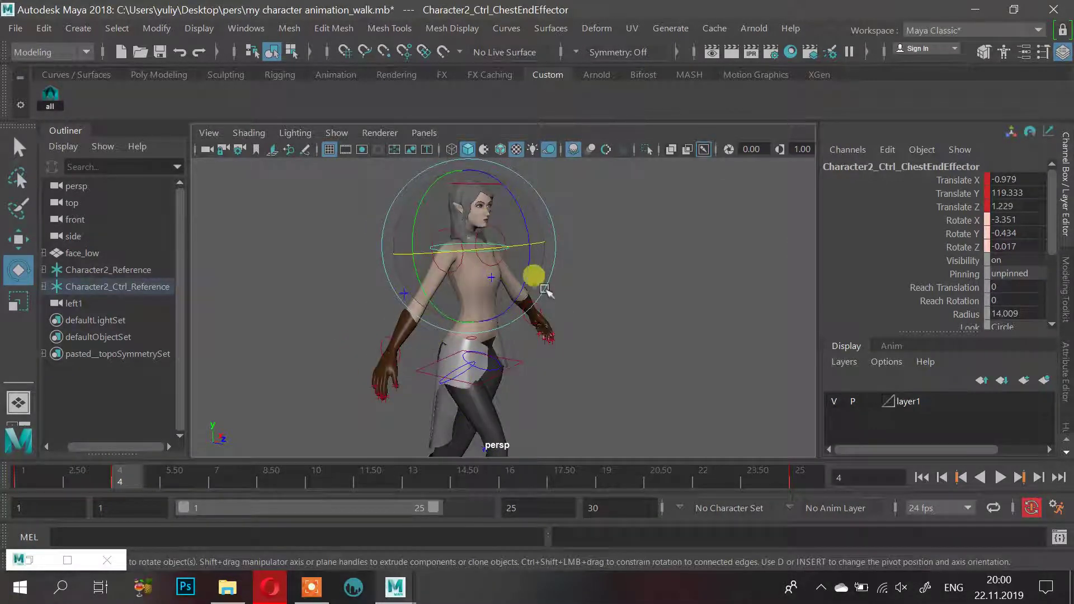
alt+drag(544, 288, 424, 324)
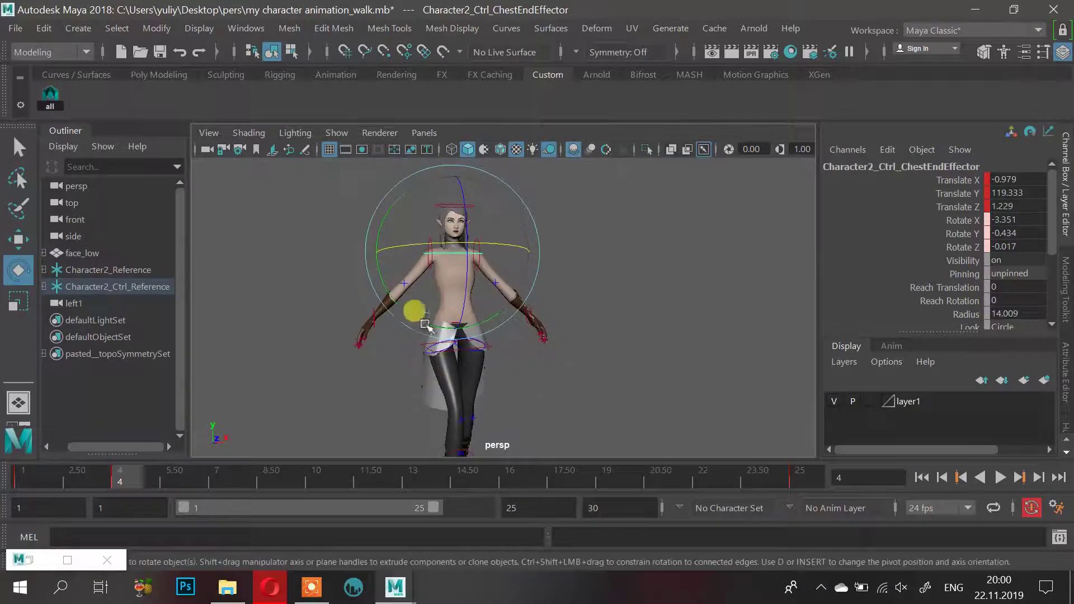
mouse_move(461, 438)
alt+mouse_down()
mouse_move(518, 390)
mouse_move(556, 386)
alt+mouse_up()
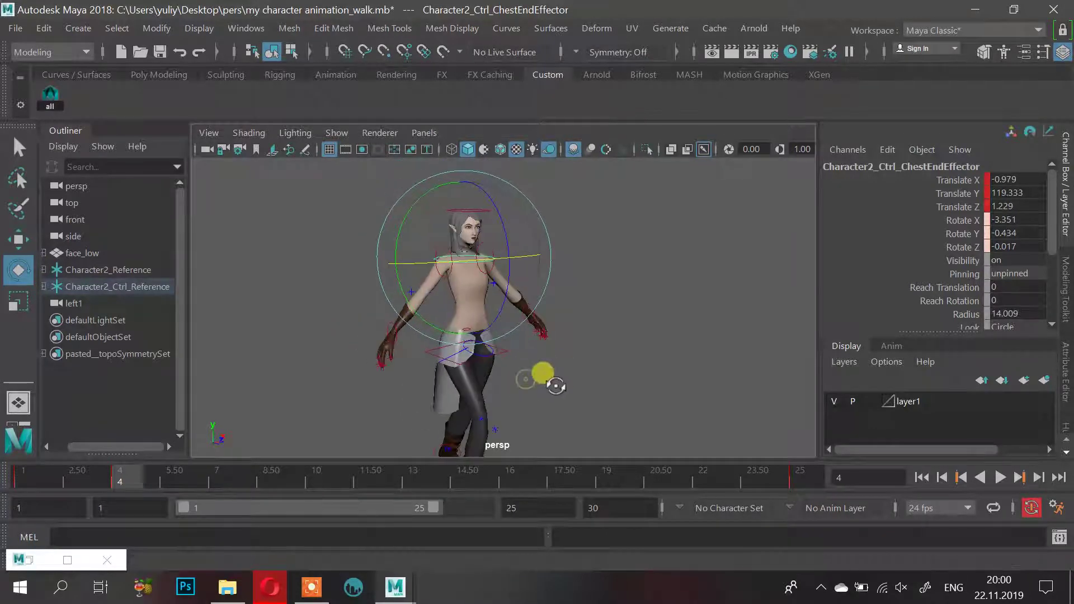
alt+right_drag(573, 386, 604, 332)
alt+right_drag(562, 281, 586, 284)
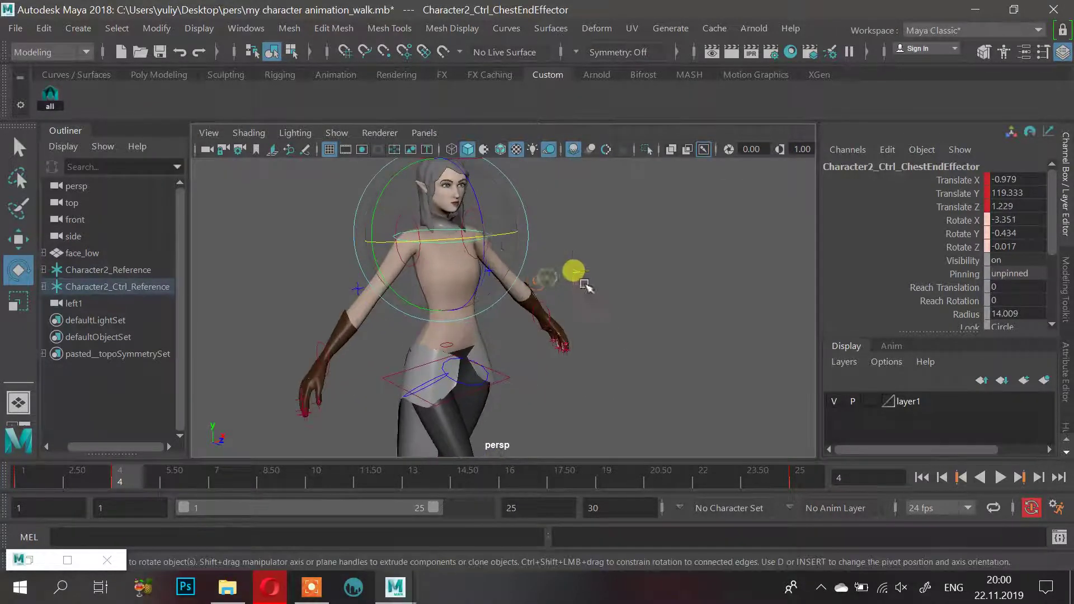
drag(482, 240, 482, 206)
alt+right_drag(490, 216, 500, 236)
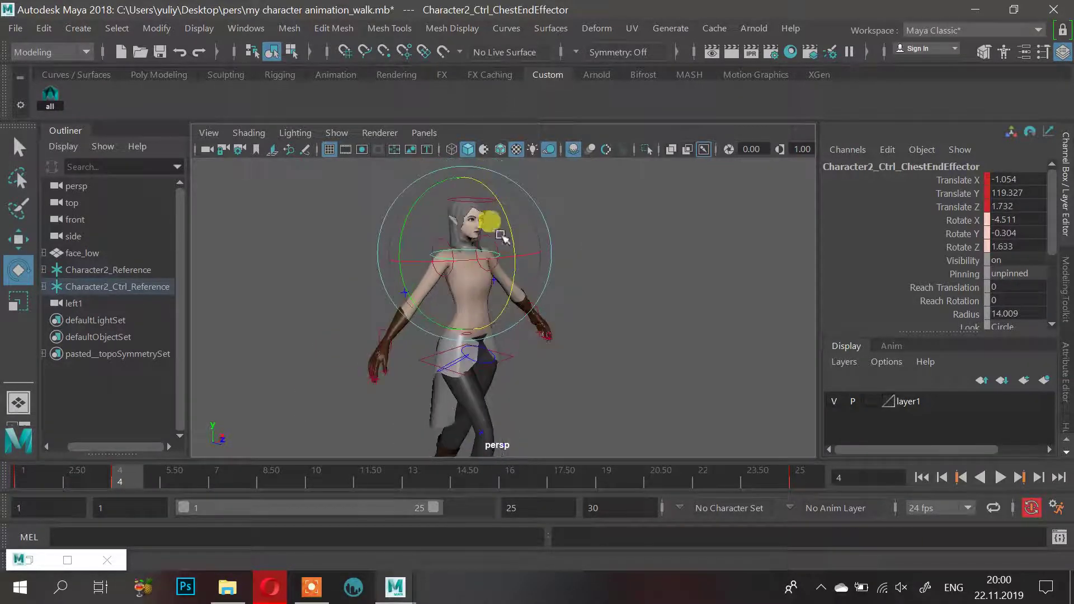
drag(115, 480, 247, 462)
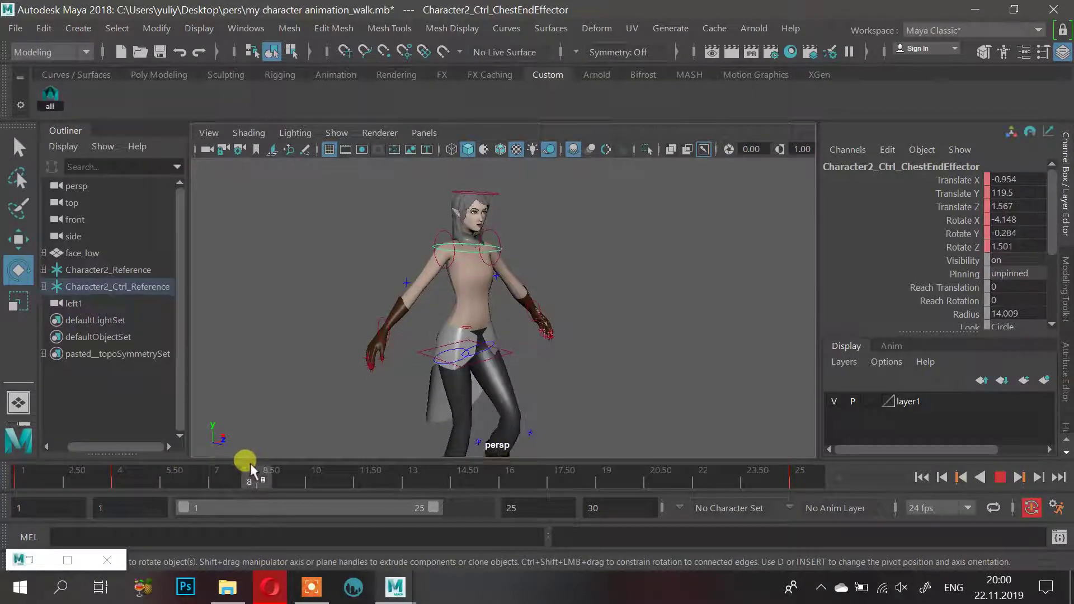
drag(396, 302, 391, 199)
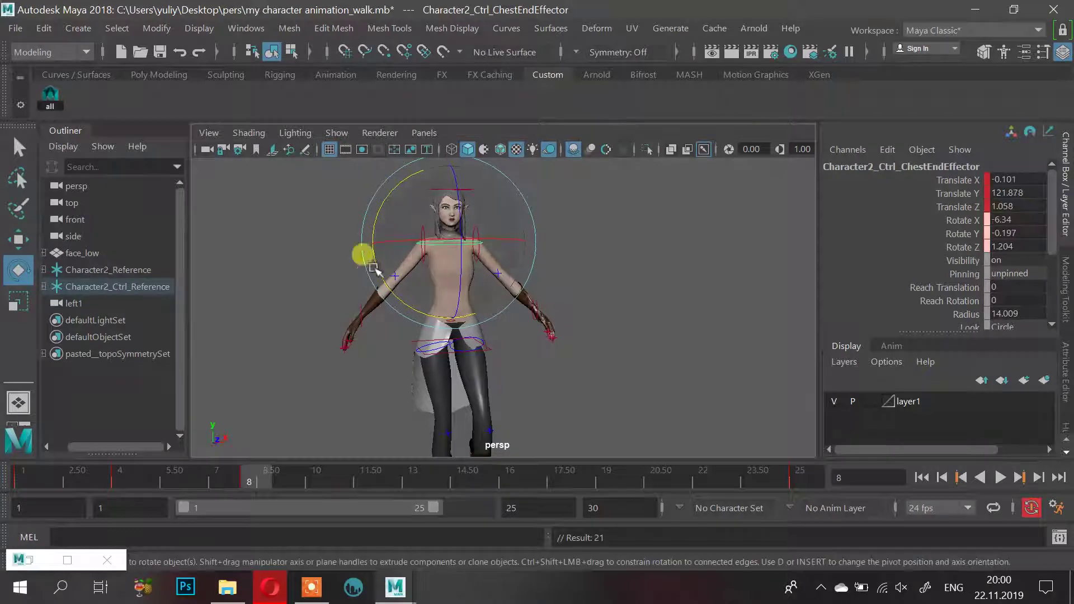
key(ctrl+z)
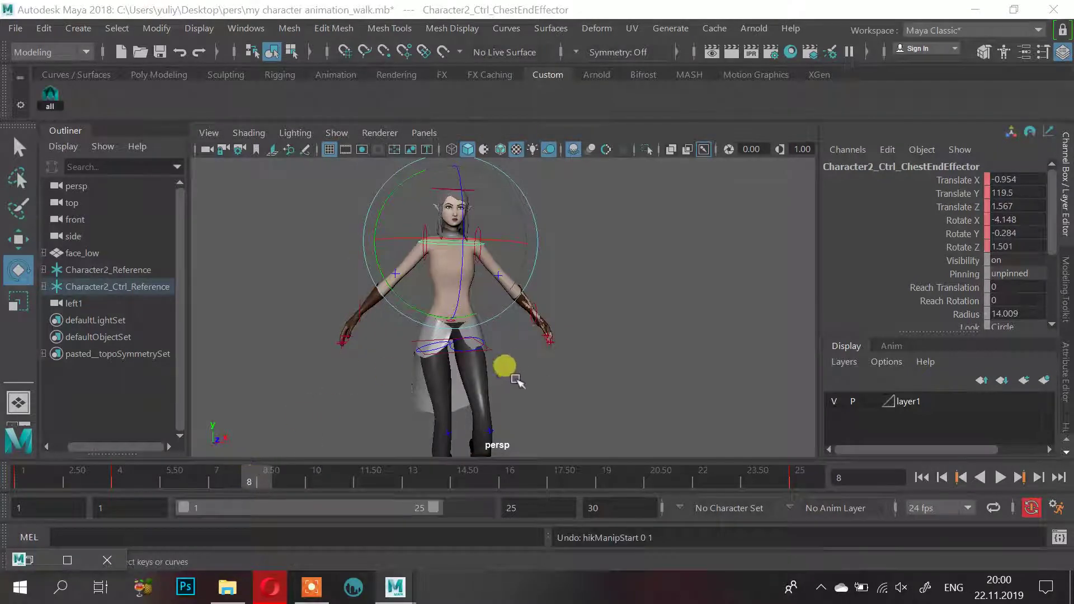
Check the hips effector's key timing, go to frame 7, and rotate the chest end effector there to counter the hips
click(407, 339)
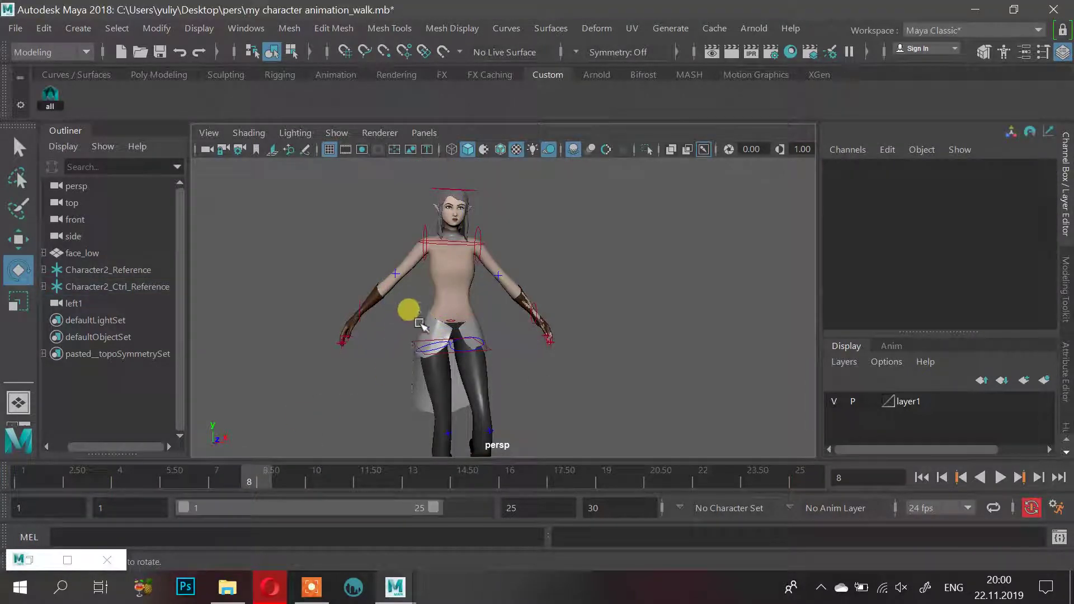
click(409, 345)
mouse_move(238, 477)
mouse_down()
mouse_move(190, 477)
mouse_move(313, 477)
mouse_move(252, 467)
mouse_move(238, 484)
mouse_up()
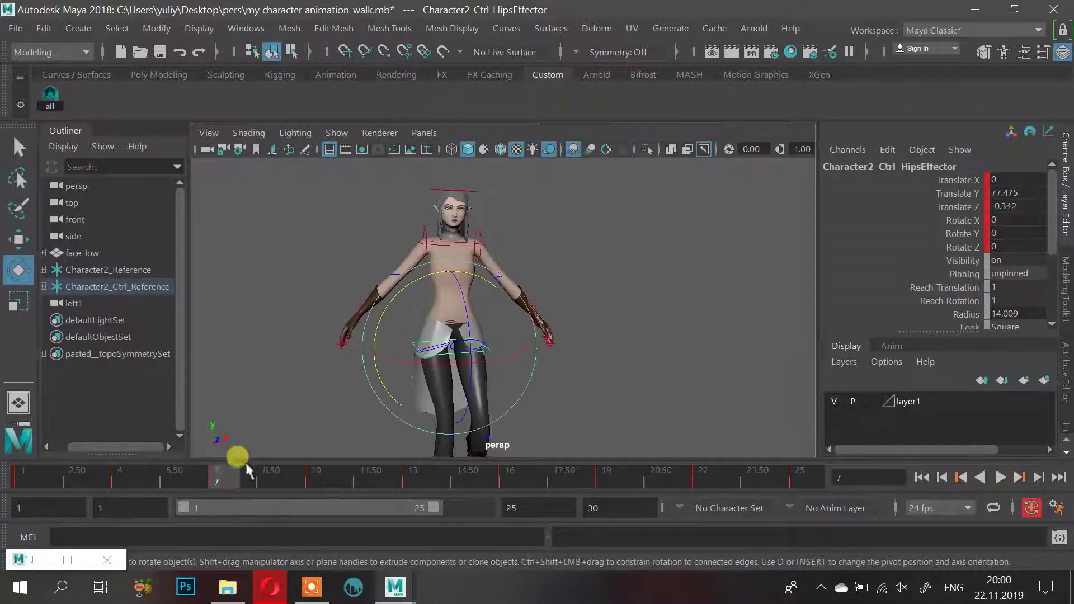
click(436, 242)
mouse_move(477, 236)
alt+mouse_down()
mouse_move(456, 242)
mouse_move(476, 232)
alt+mouse_up()
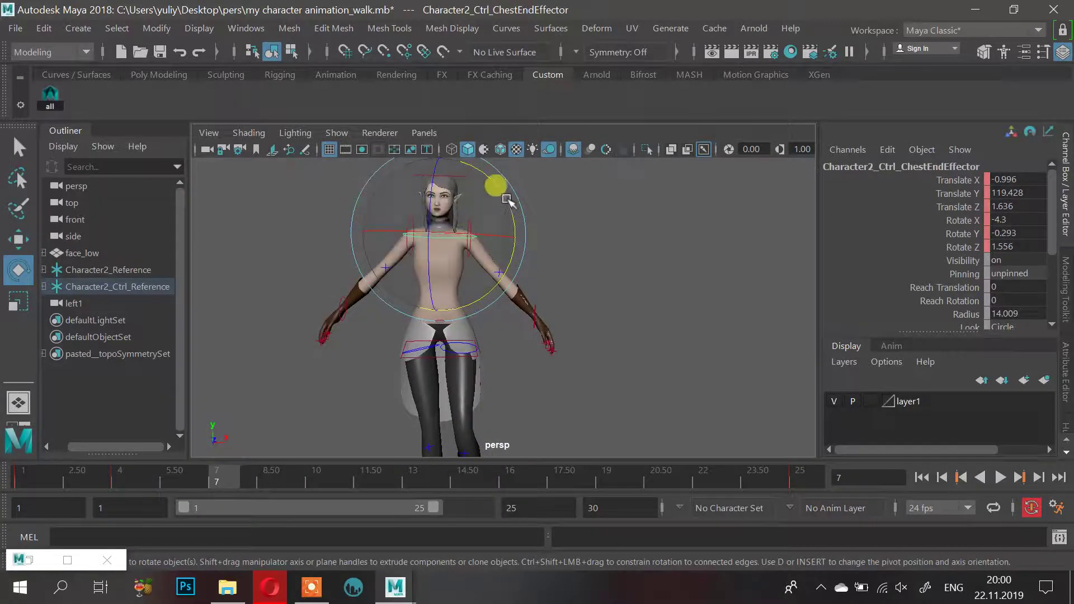
drag(507, 199, 487, 270)
Rotate and key the chest end effector at frame 10 with Rotate X 3.914, Rotate Y 2.403 and Rotate Z 3.028
drag(279, 480, 316, 480)
alt+drag(666, 315, 570, 308)
drag(431, 230, 579, 255)
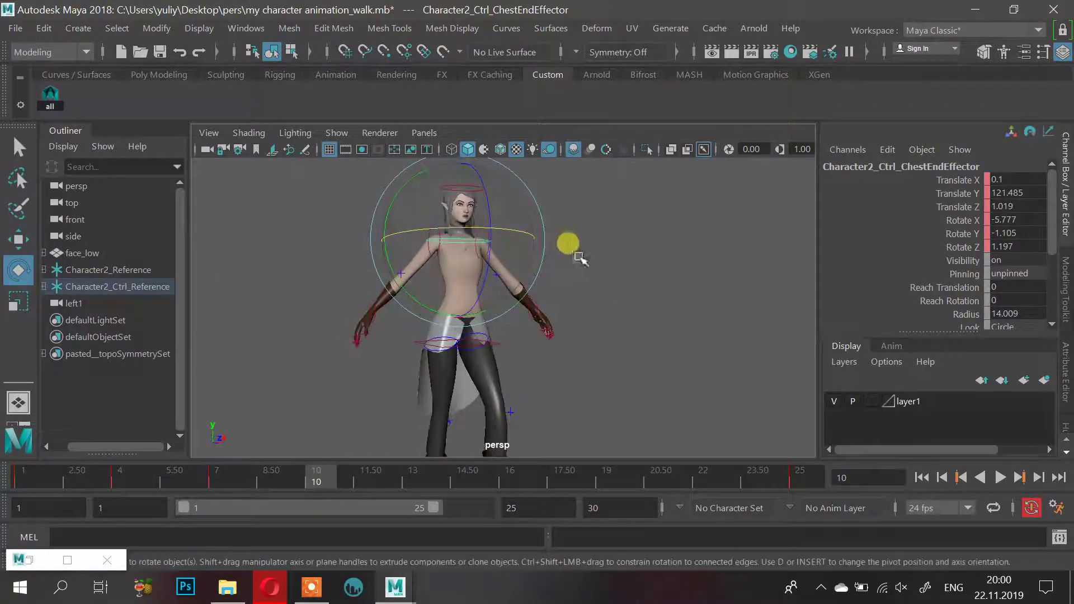
mouse_move(450, 235)
mouse_down()
mouse_move(442, 206)
mouse_move(409, 228)
mouse_move(383, 213)
mouse_move(390, 221)
mouse_move(448, 180)
mouse_move(492, 209)
mouse_move(449, 231)
mouse_up()
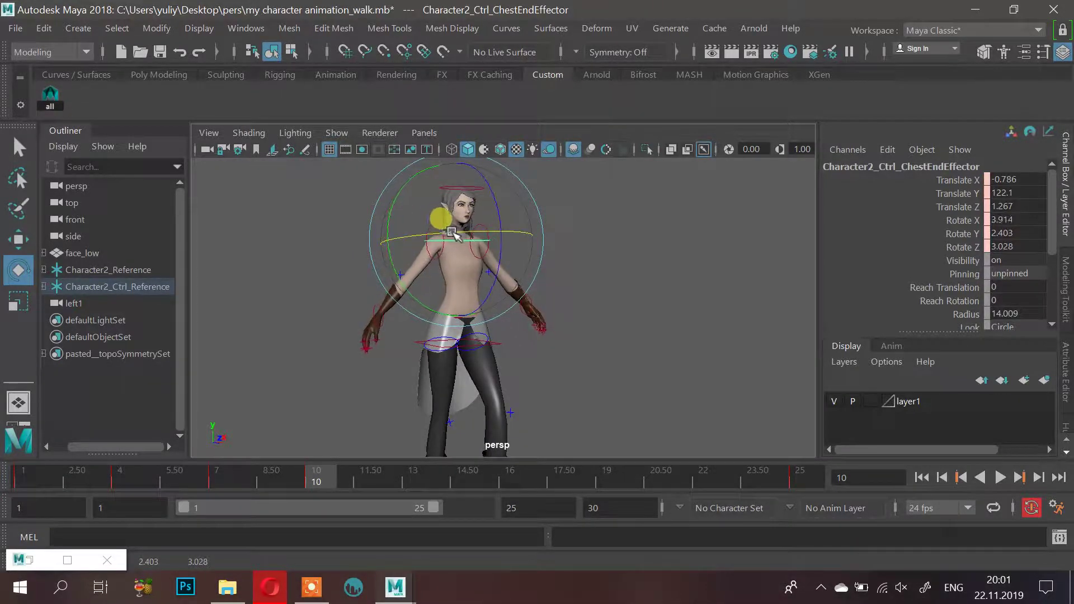
key(s)
alt+drag(576, 277, 418, 280)
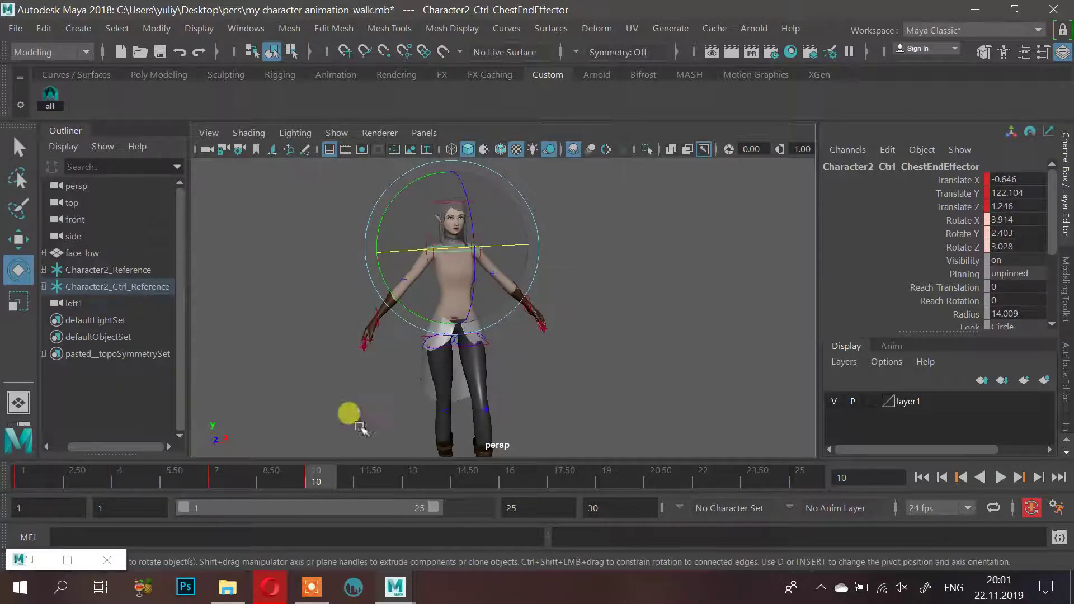
Copy the chest end effector's unrotated key from frame 1 and paste it at frame 13
drag(312, 479, 18, 482)
right_click(18, 482)
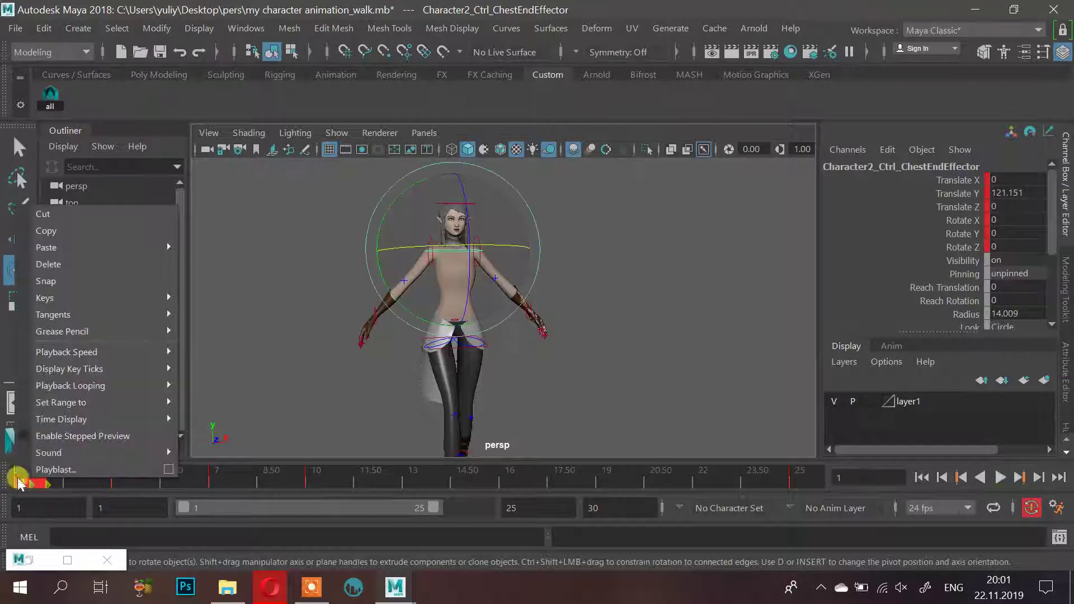
click(82, 234)
click(412, 477)
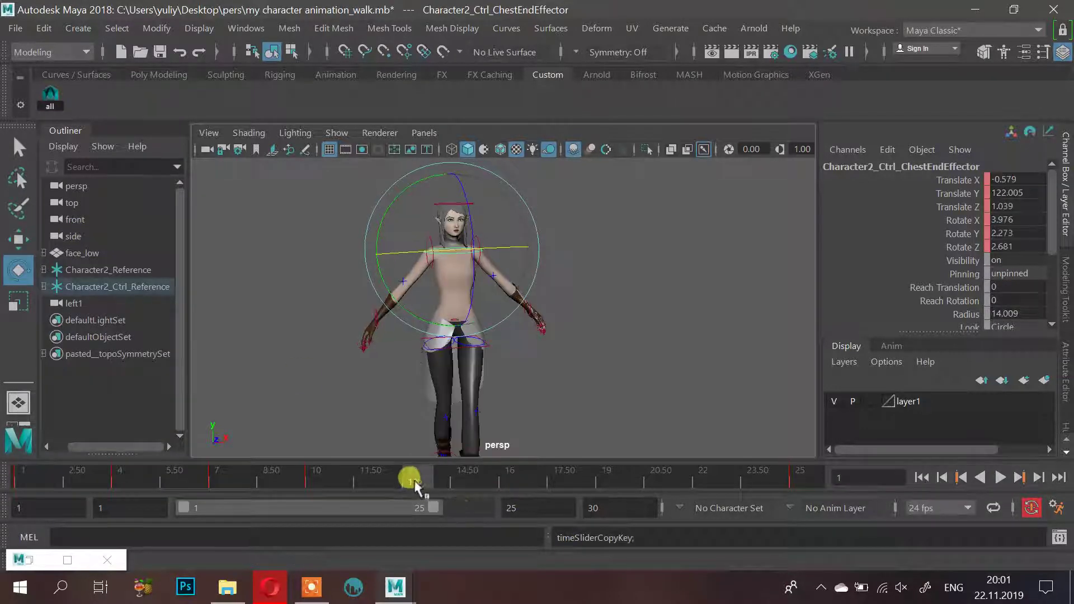
right_click(412, 477)
mouse_move(499, 250)
click(604, 262)
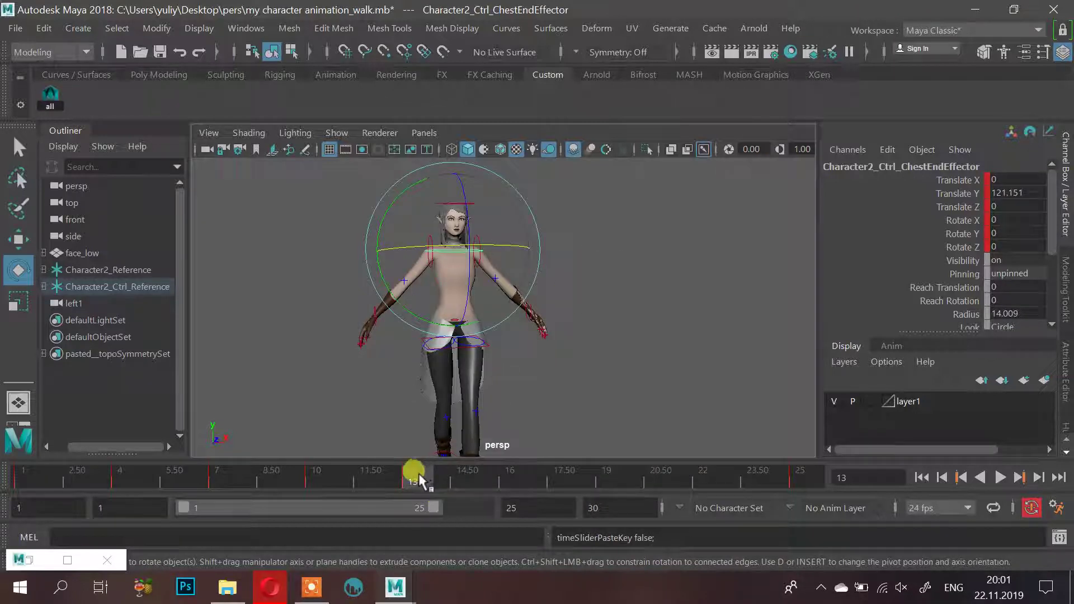
Rotate the chest end effector at frame 16 to Rotate X 2.413, Rotate Y -1.777 and Rotate Z 0.101
drag(420, 480, 503, 478)
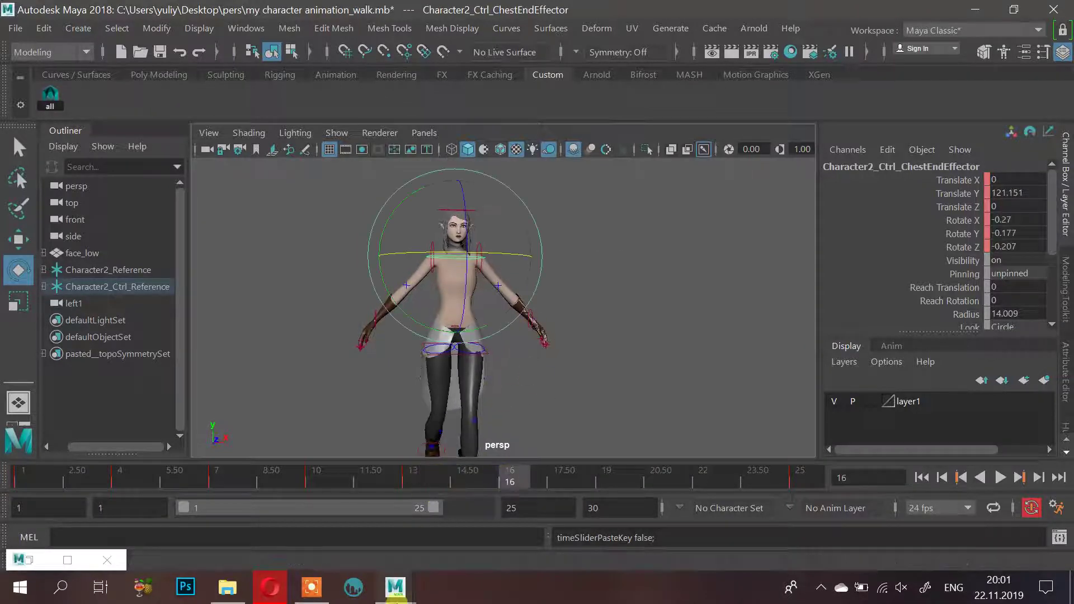
click(271, 585)
click(271, 585)
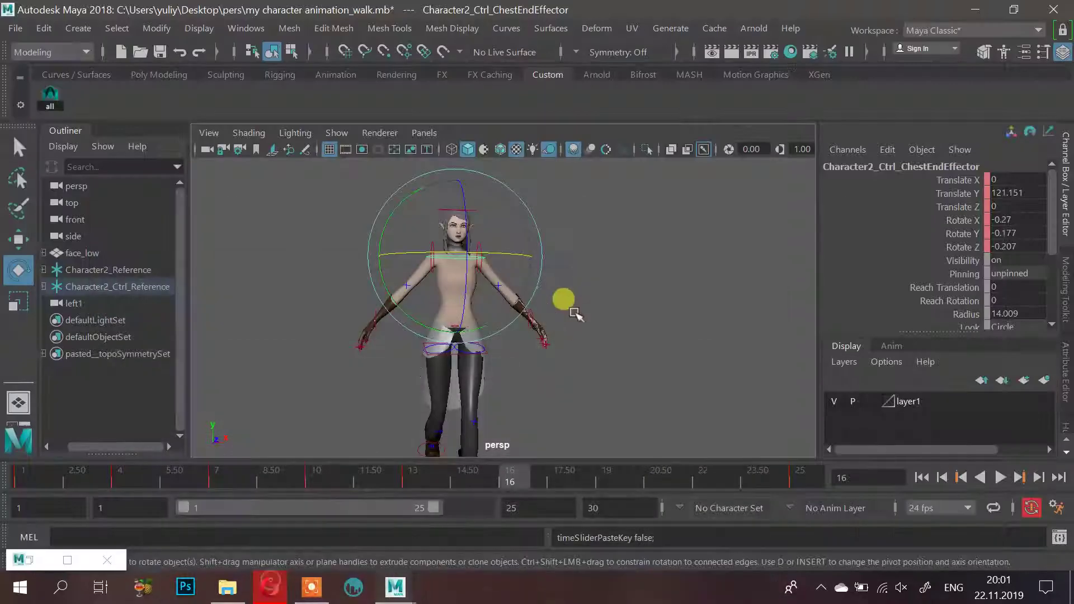
alt+drag(646, 303, 606, 302)
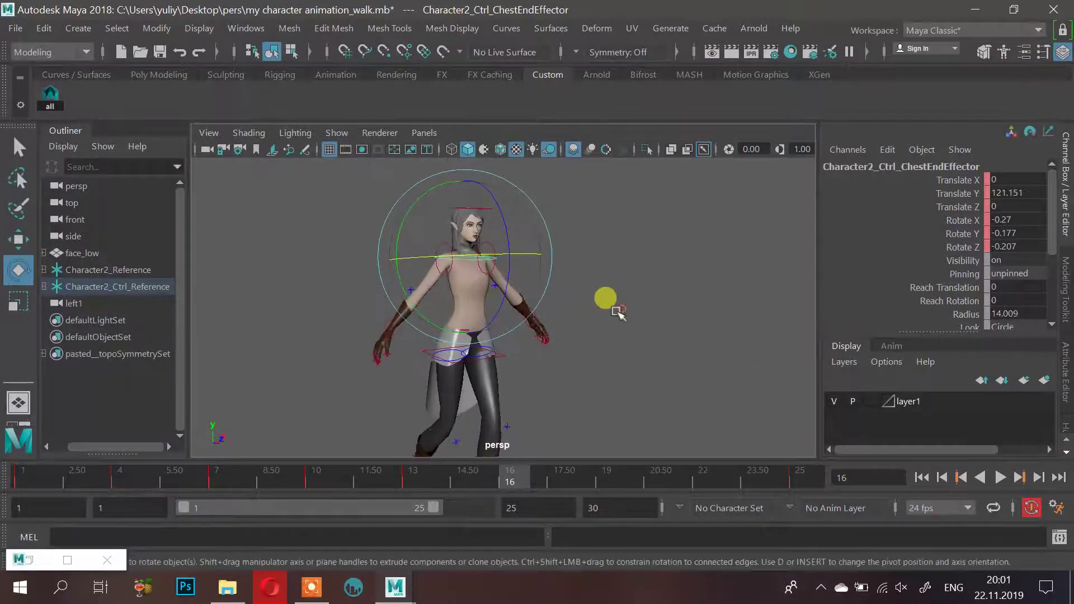
drag(469, 255, 469, 254)
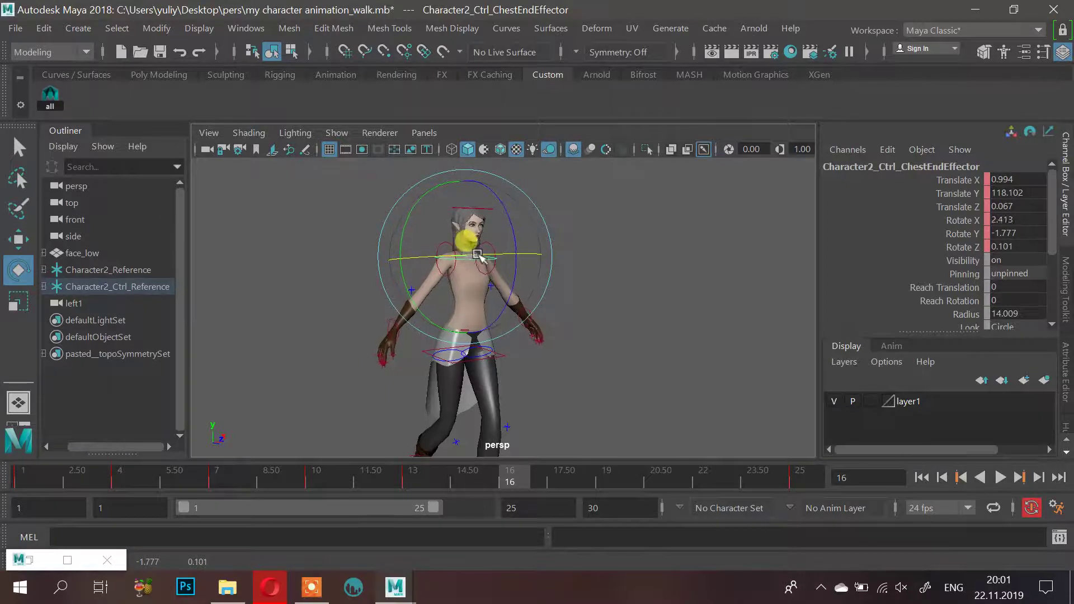
drag(480, 254, 480, 255)
alt+drag(482, 261, 523, 286)
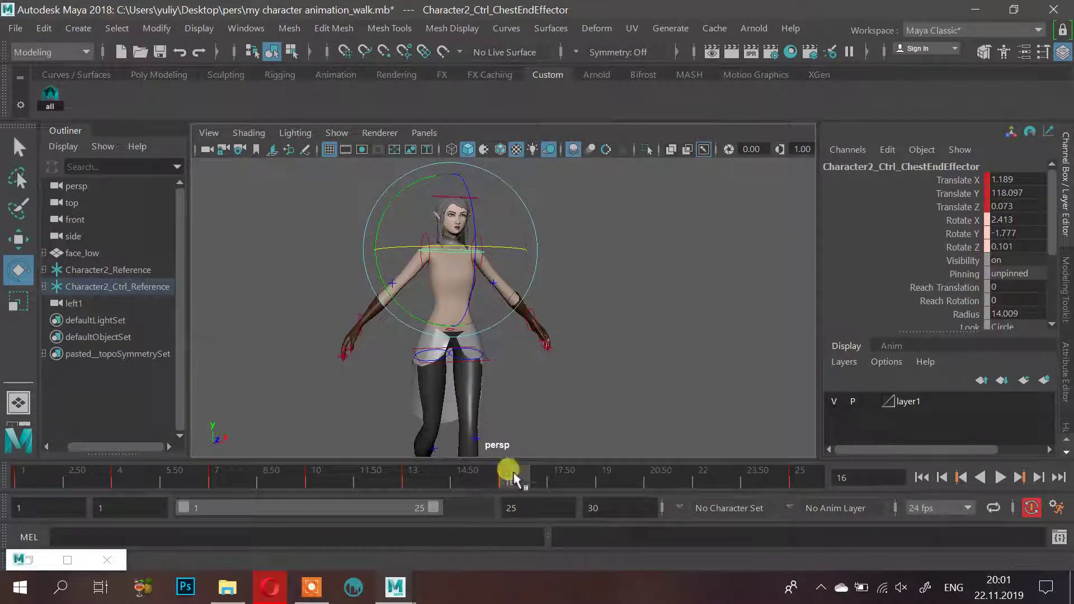
Rotate the chest end effector at frame 22 to Rotate X -6.119, Rotate Y 0.019 and Rotate Z 2.385
drag(512, 476, 616, 479)
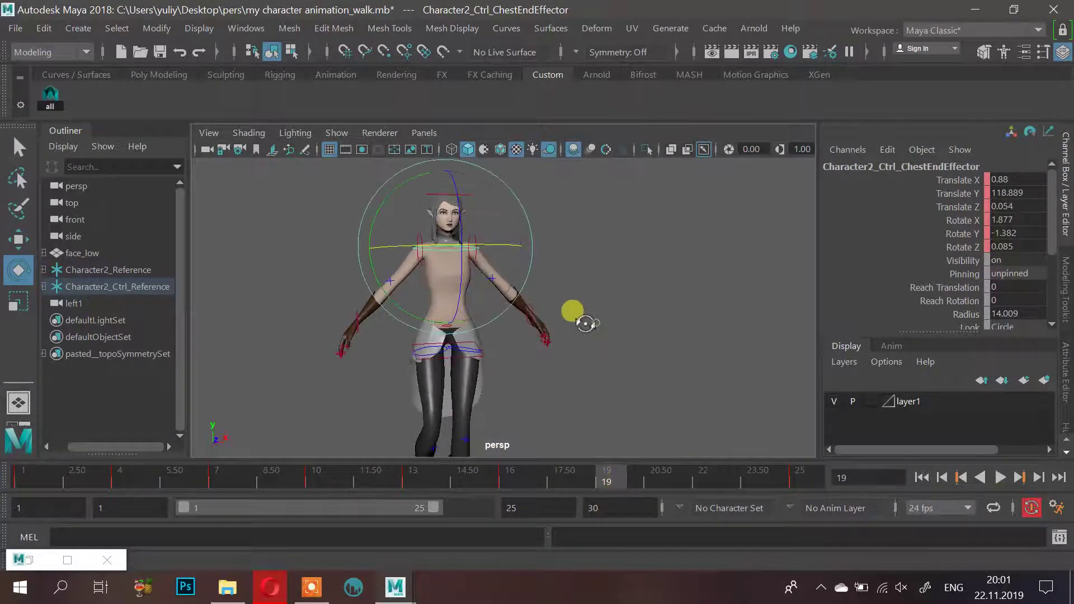
alt+drag(581, 401, 647, 377)
drag(637, 483, 721, 486)
alt+drag(654, 304, 611, 298)
drag(499, 232, 451, 237)
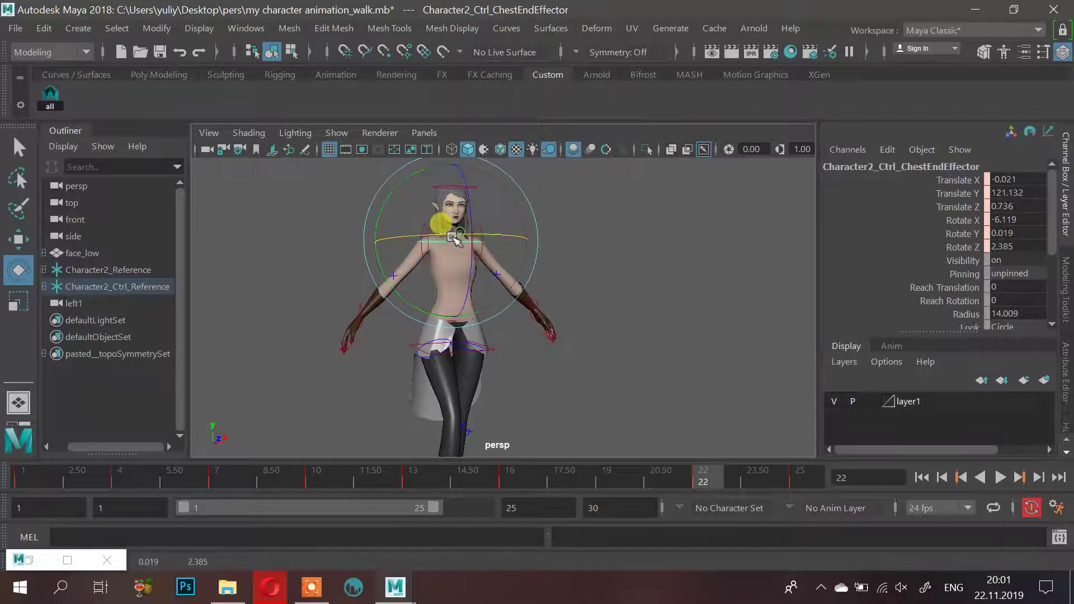
click(498, 278)
Return to frame 1 and play the walk cycle to check the chest motion
mouse_move(693, 490)
mouse_down()
mouse_move(680, 481)
mouse_move(447, 485)
mouse_move(810, 473)
mouse_move(643, 493)
mouse_move(22, 482)
mouse_up()
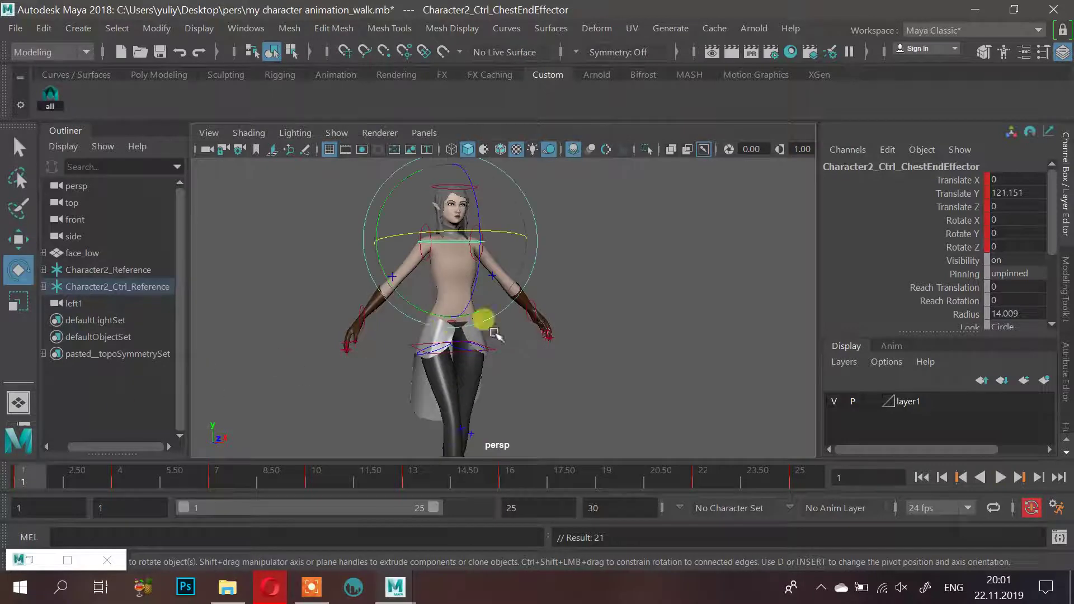
alt+drag(494, 334, 575, 350)
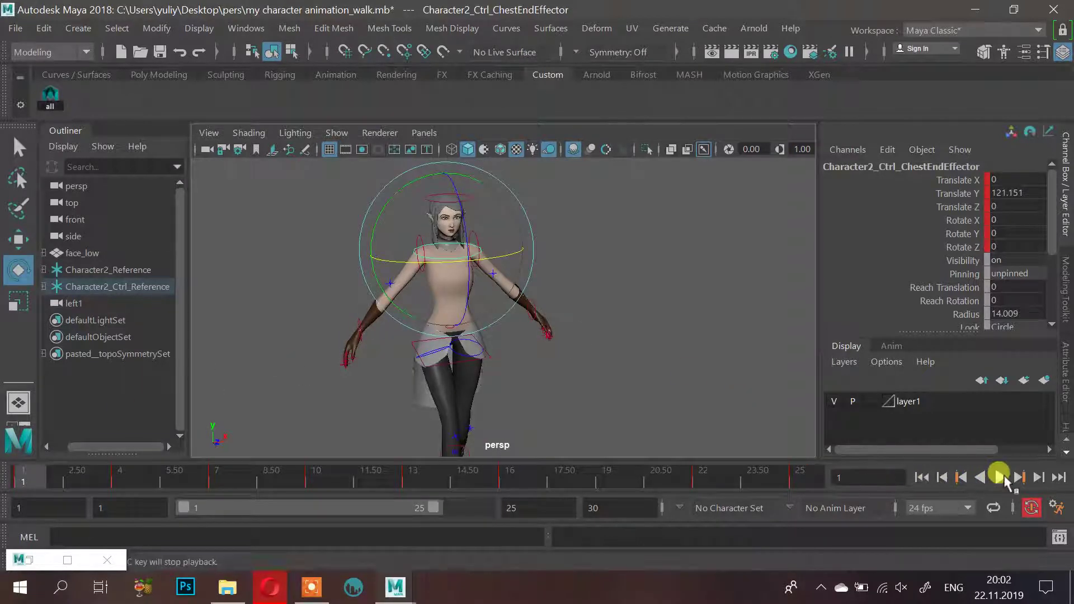
click(1000, 477)
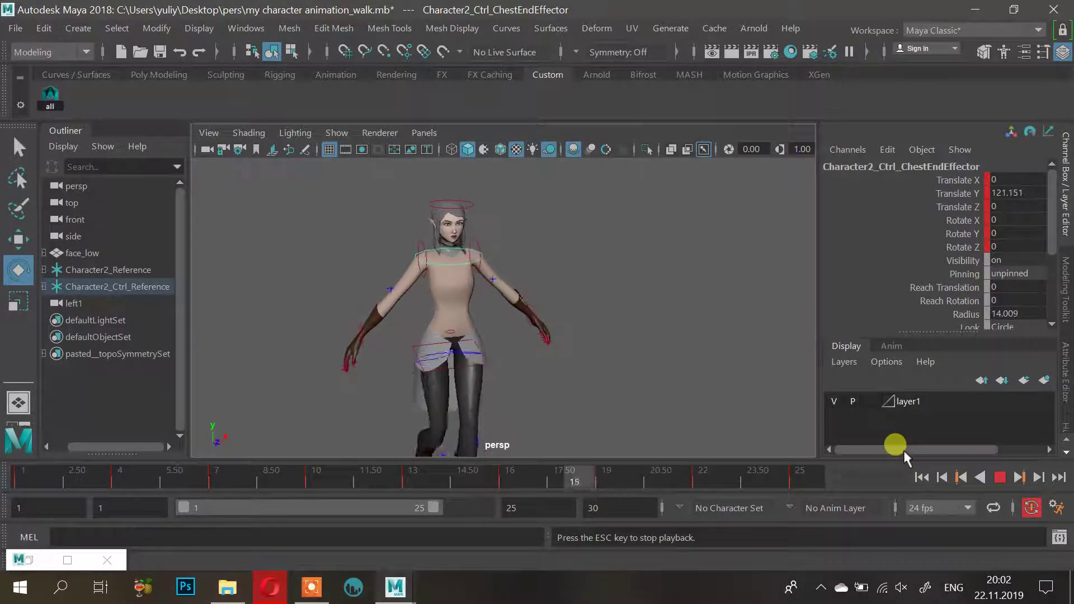
click(988, 475)
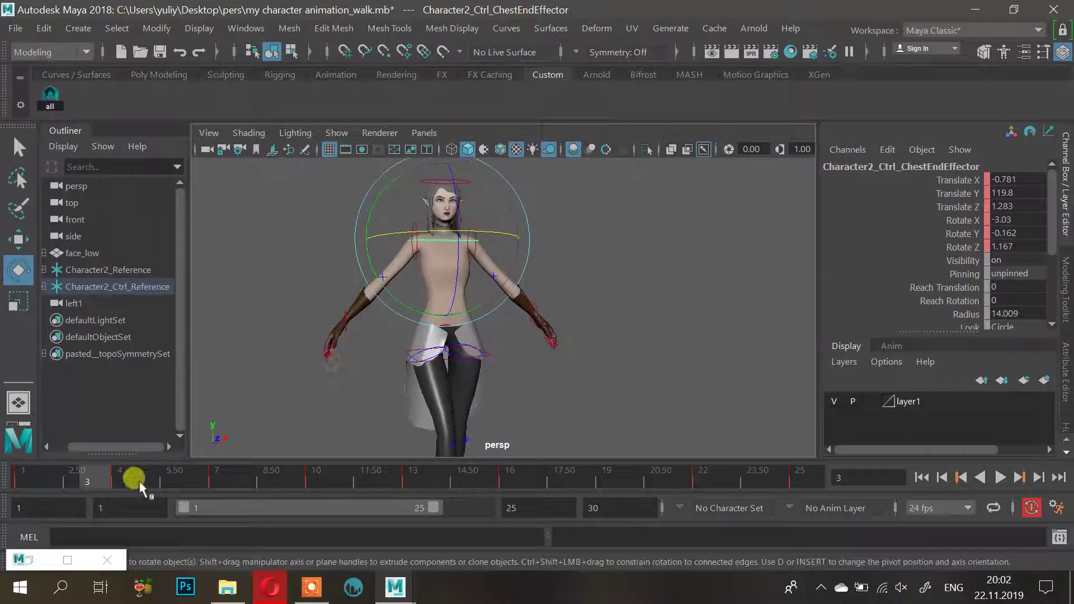
Delete the chest end effector's key at frame 10
drag(139, 485, 291, 484)
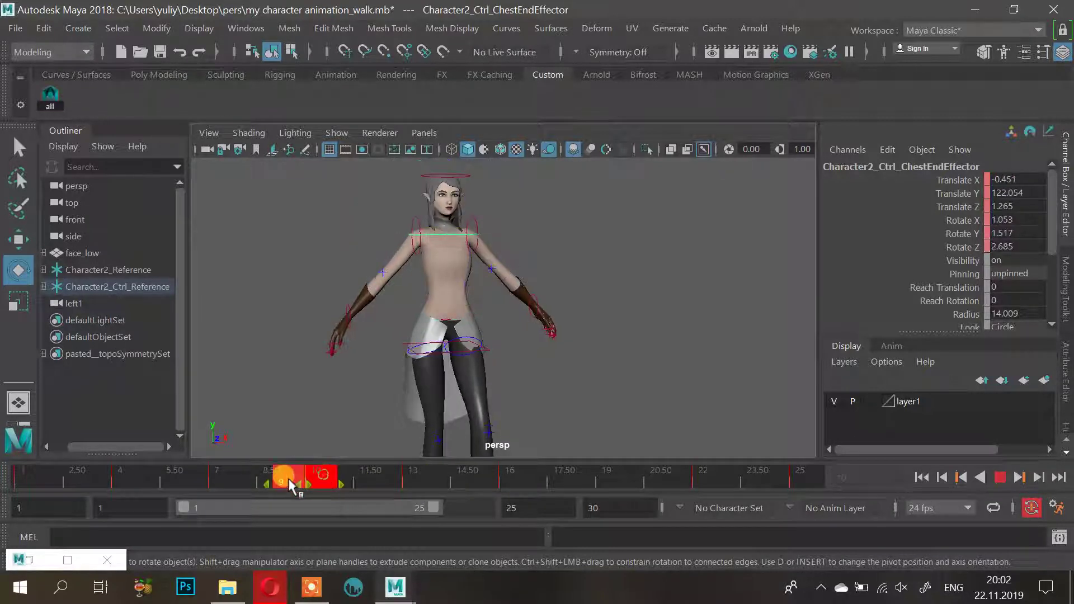
right_click(293, 482)
click(360, 257)
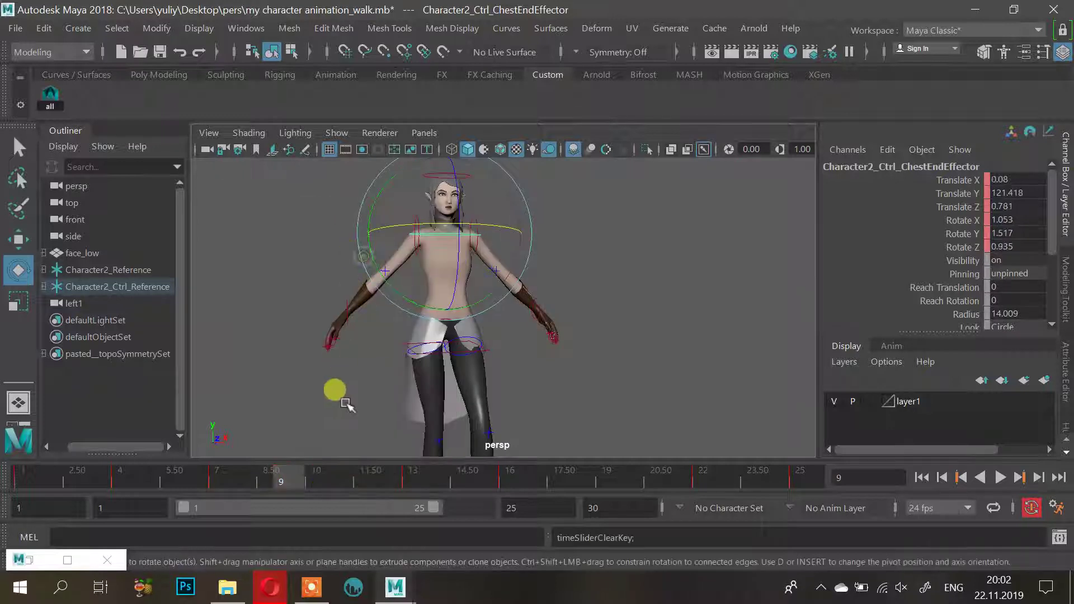
Move the chest end effector's key from frame 22 to frame 19 and play the cycle from frame 1
drag(296, 483, 227, 477)
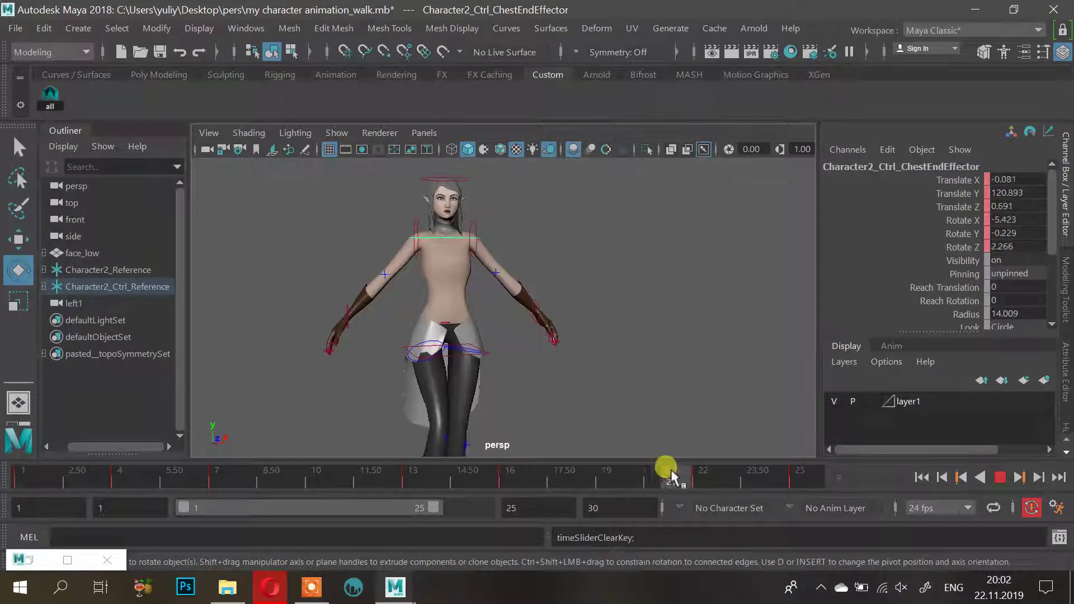
shift+click(706, 473)
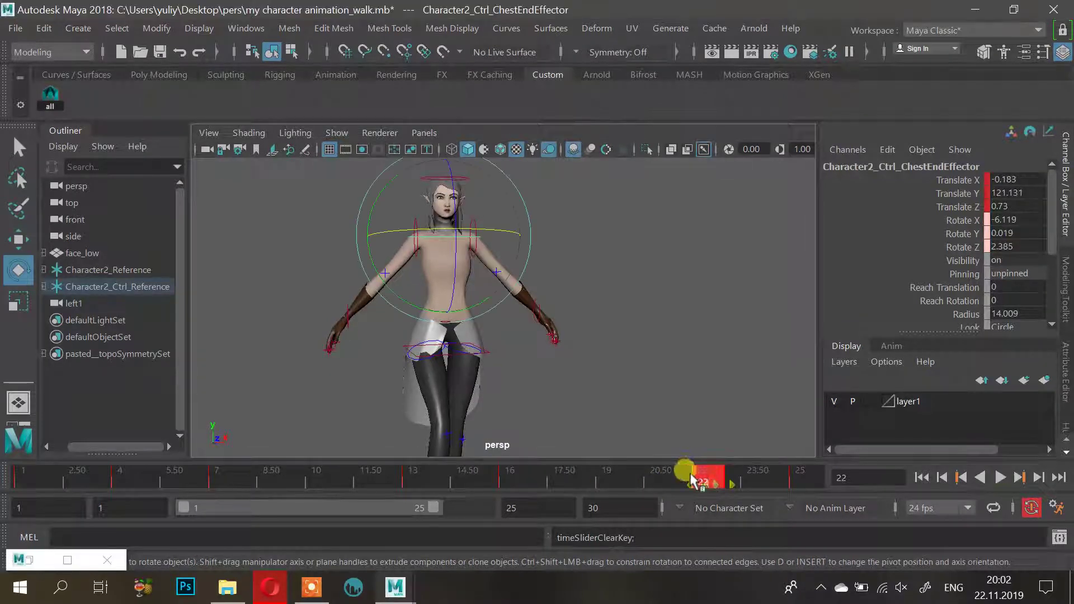
drag(690, 475, 25, 478)
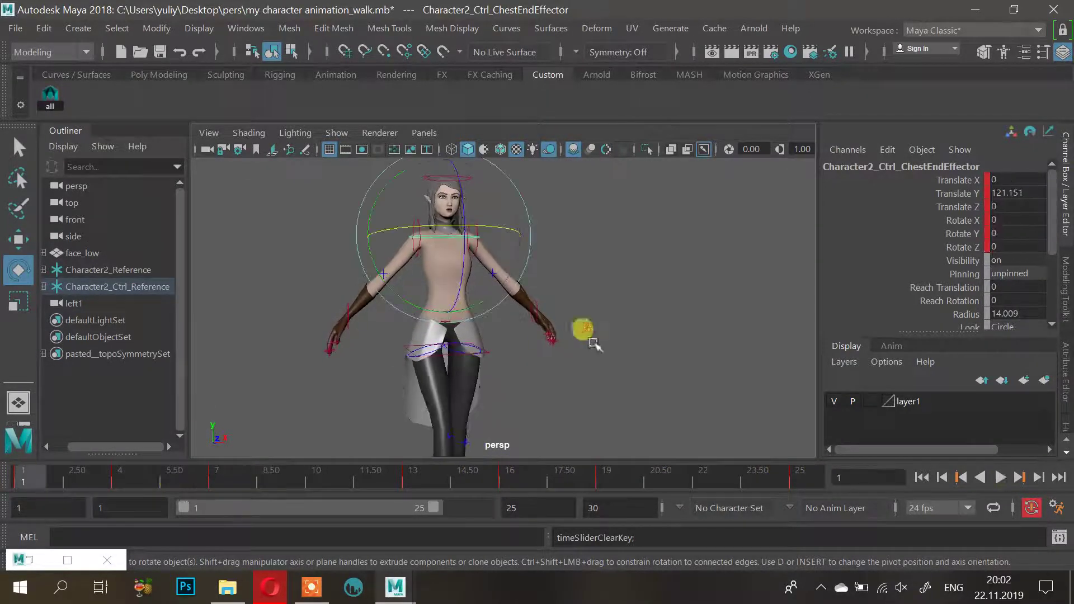
click(1000, 477)
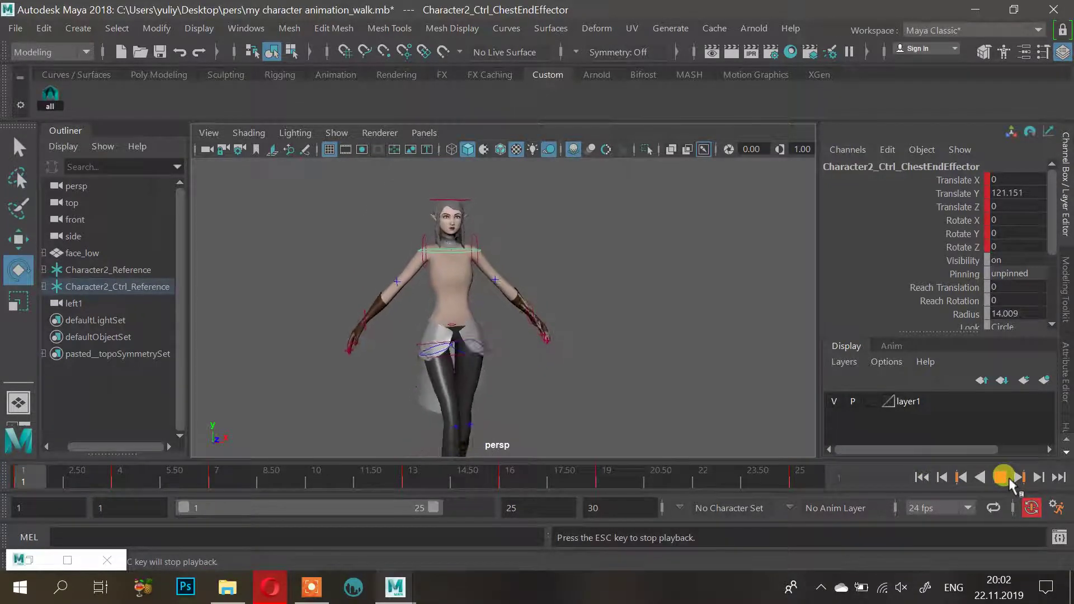
click(1007, 477)
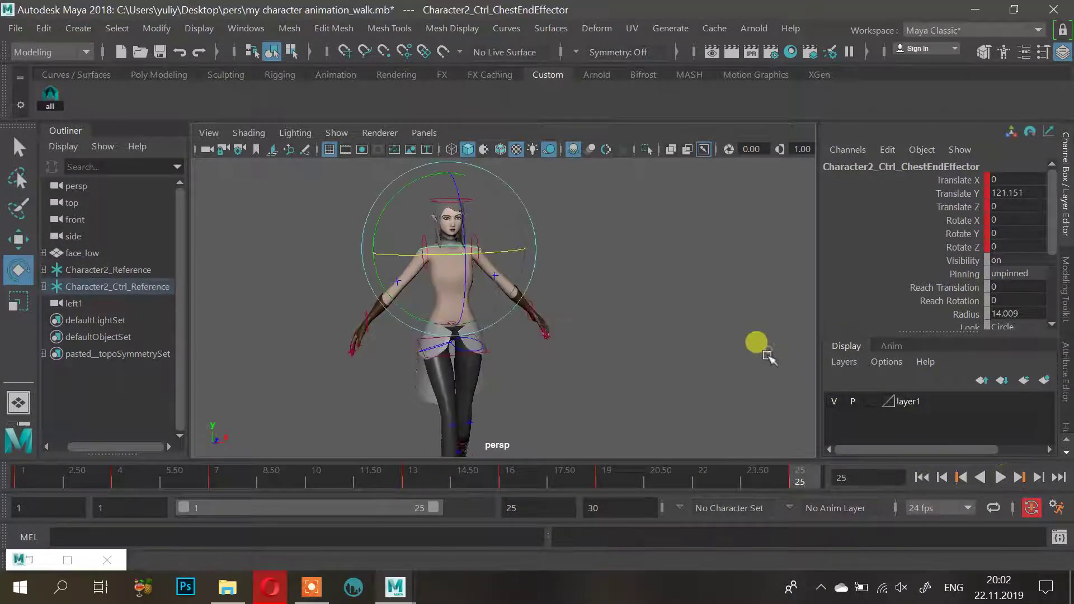
Delete the chest end effector's keys at frames 16 and 19, and its key at frame 7
shift+drag(629, 479, 478, 479)
right_click(481, 481)
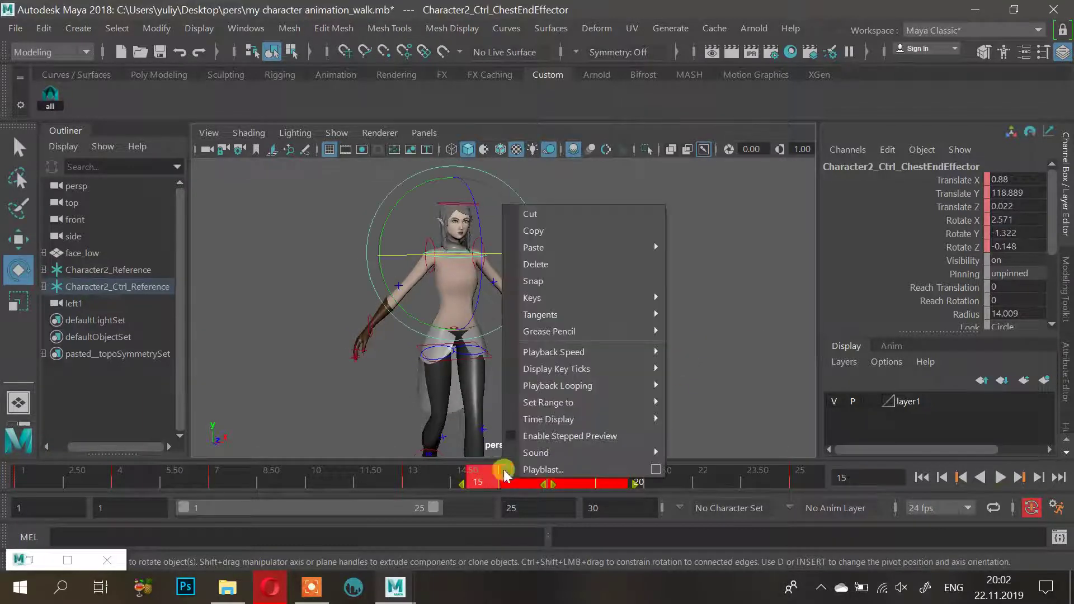
click(536, 264)
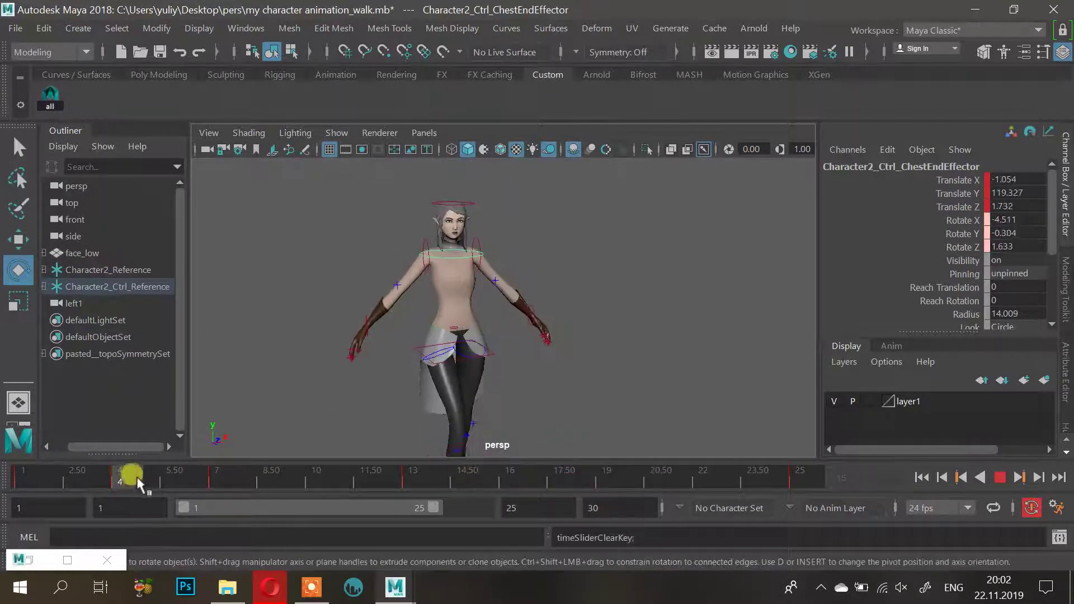
shift+drag(175, 479, 41, 479)
right_click(241, 479)
click(258, 258)
Move the chest end effector's key from frame 4 to frame 7 and scrub the timeline to check the motion
shift+click(115, 475)
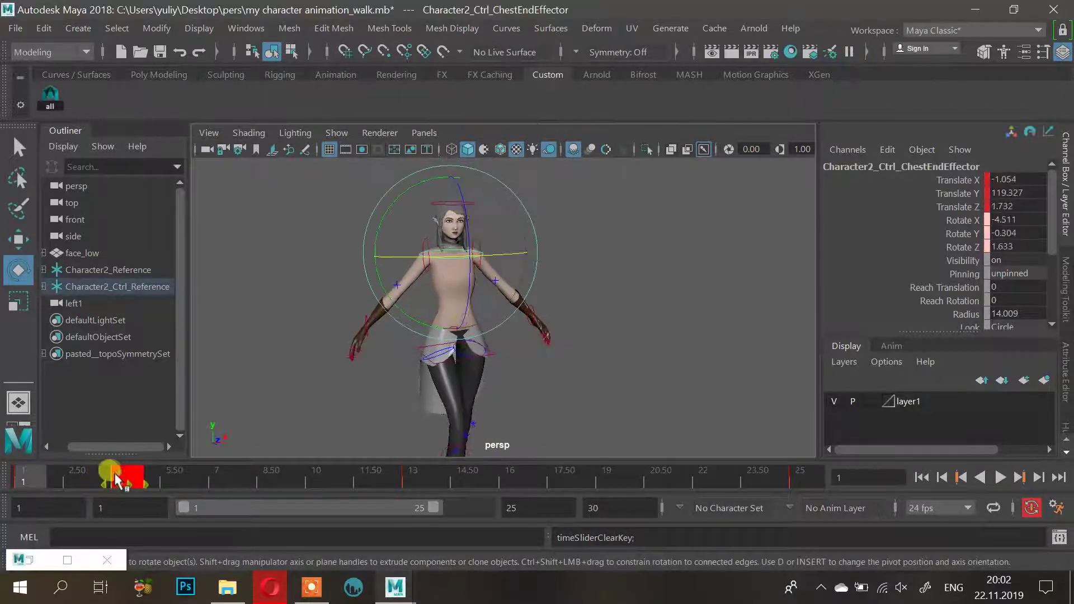
drag(115, 479, 205, 489)
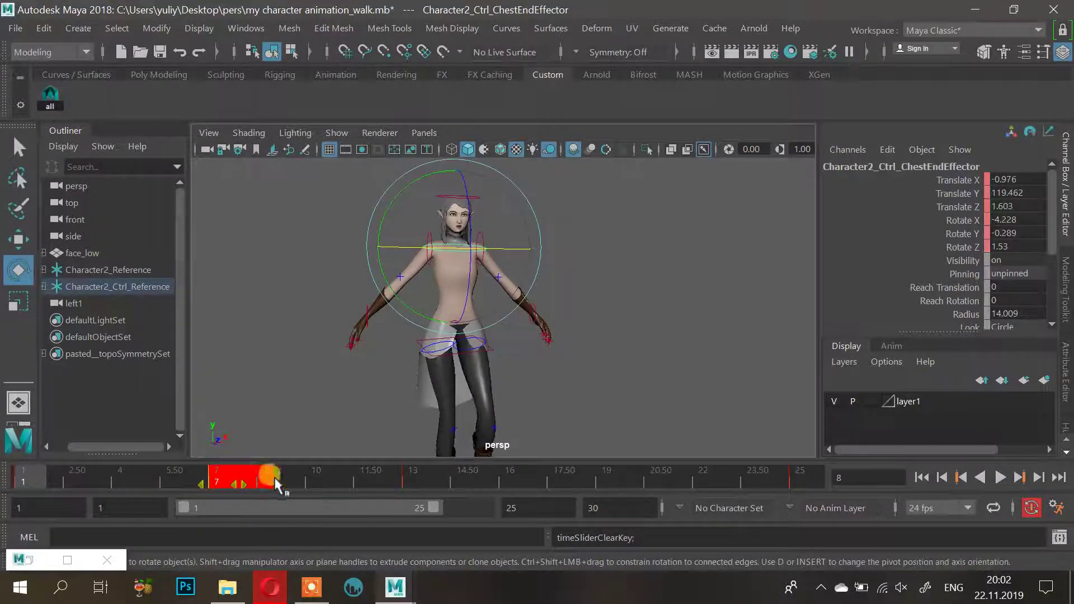
drag(106, 486, 59, 485)
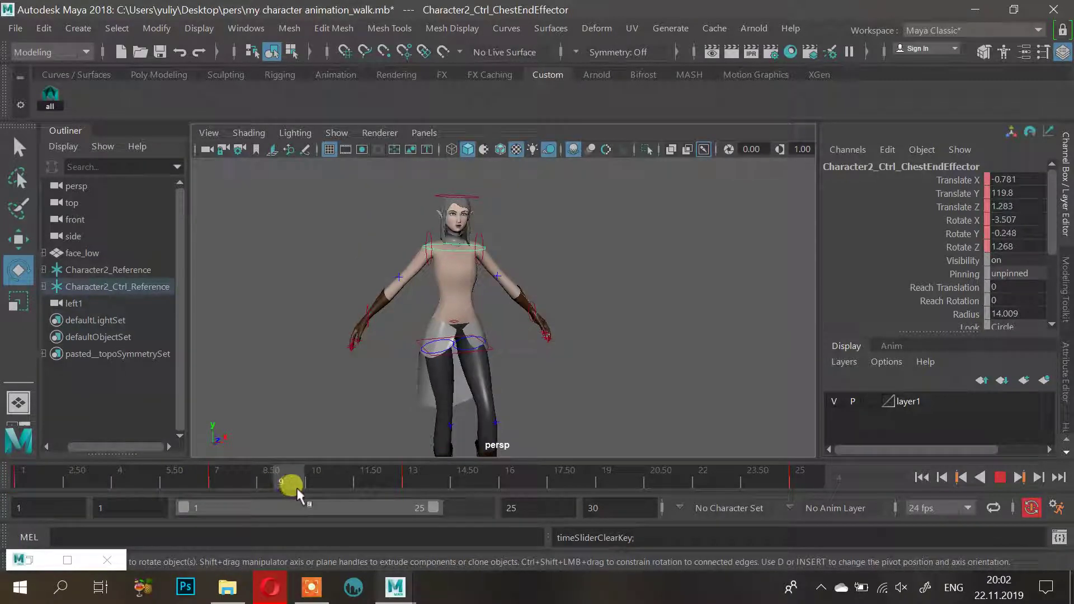
Check the chest pose at frame 7 and key the chest end effector at frame 19 with a Rotate X of about -6
drag(297, 488, 226, 503)
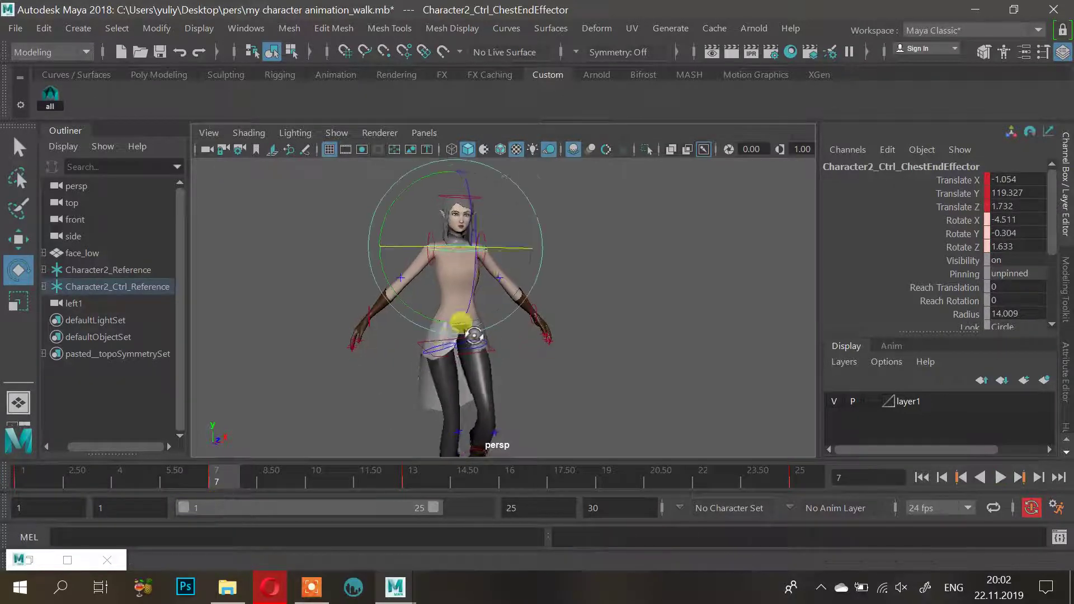
alt+drag(469, 330, 459, 371)
mouse_move(531, 365)
alt+mouse_down()
mouse_move(570, 382)
mouse_move(533, 380)
alt+mouse_up()
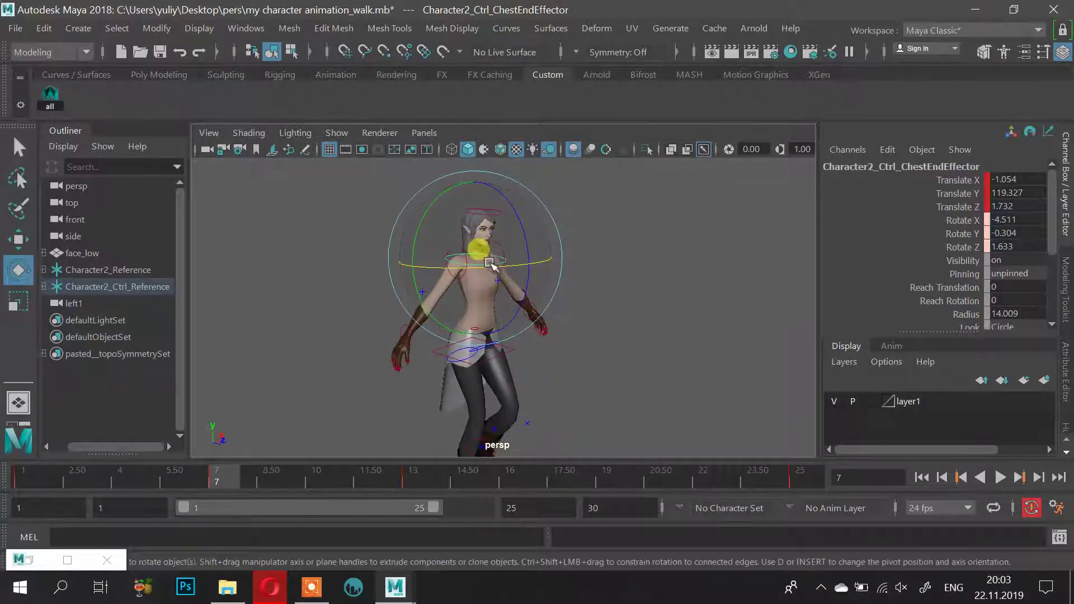
drag(492, 264, 441, 196)
alt+drag(302, 370, 271, 353)
drag(231, 475, 526, 480)
drag(612, 488, 608, 485)
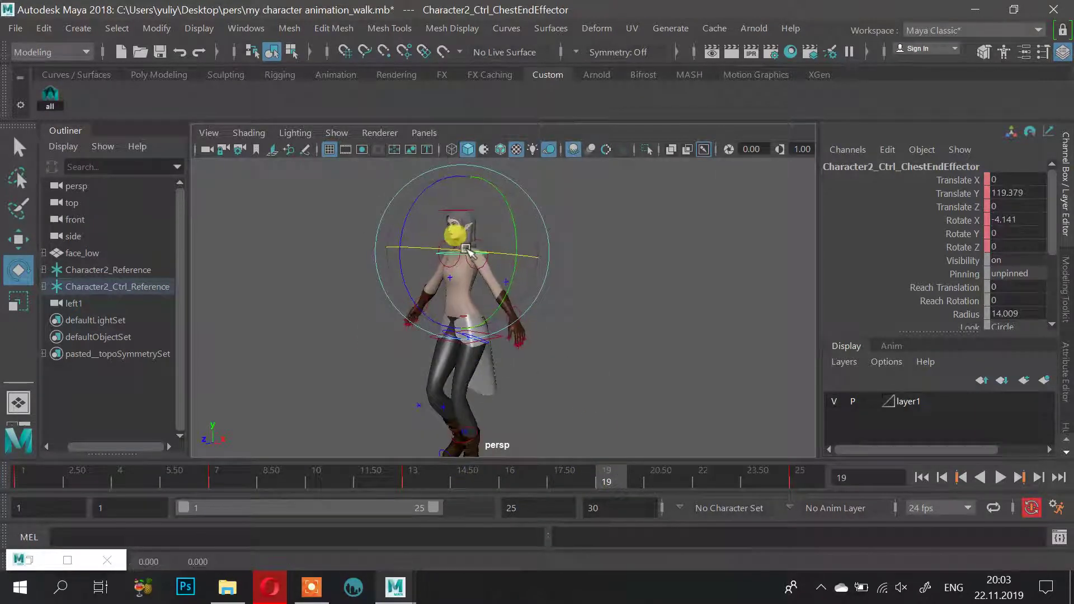
drag(468, 252, 465, 253)
Play the walk cycle from frame 1 to check the chest's counter-rotation
drag(631, 486, 23, 480)
alt+drag(582, 309, 620, 309)
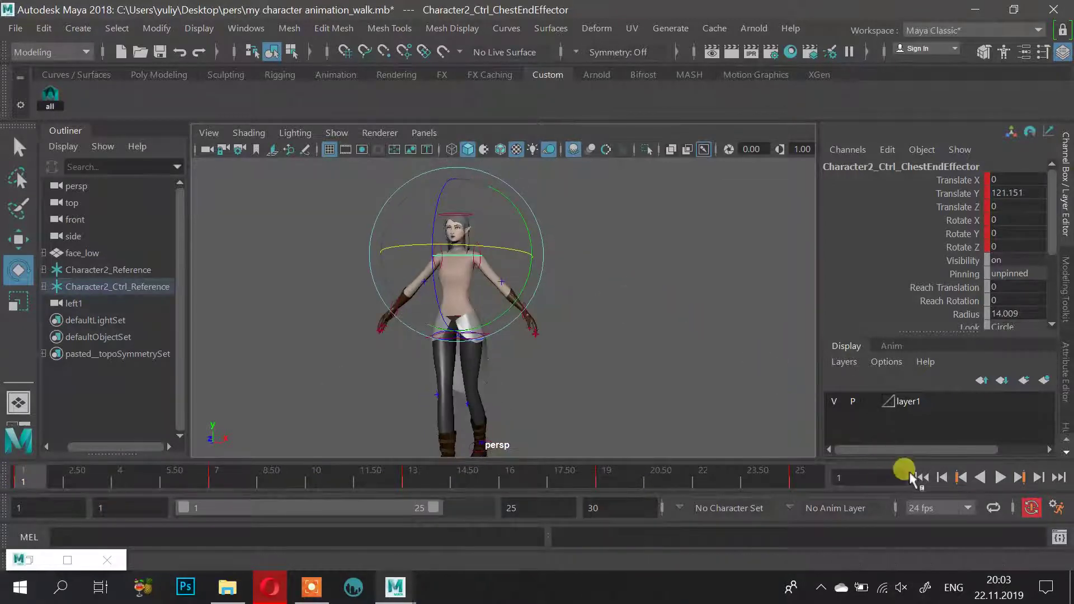
click(999, 477)
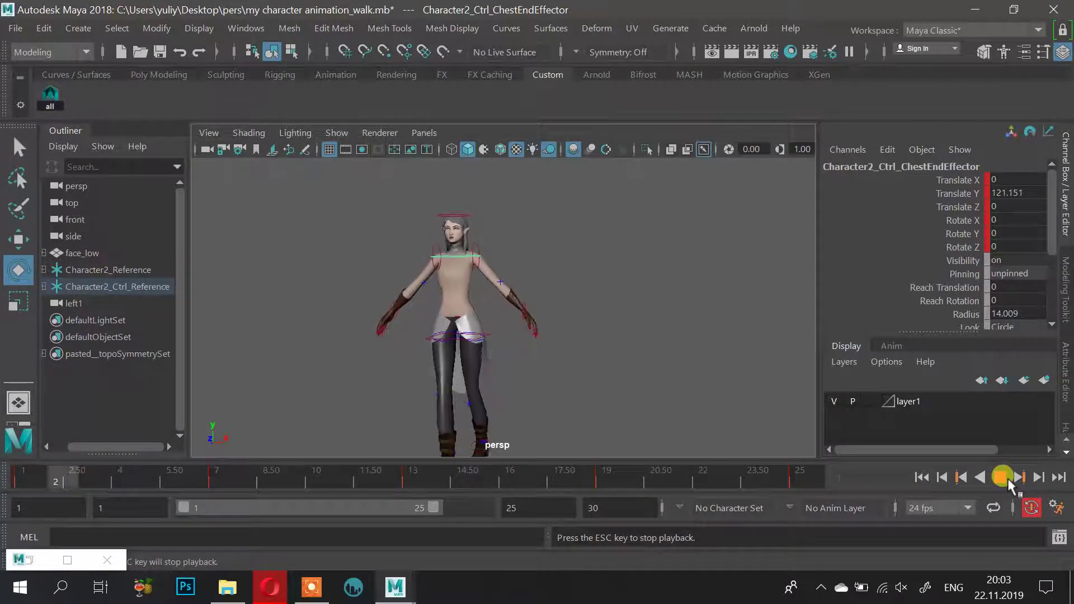
click(1002, 478)
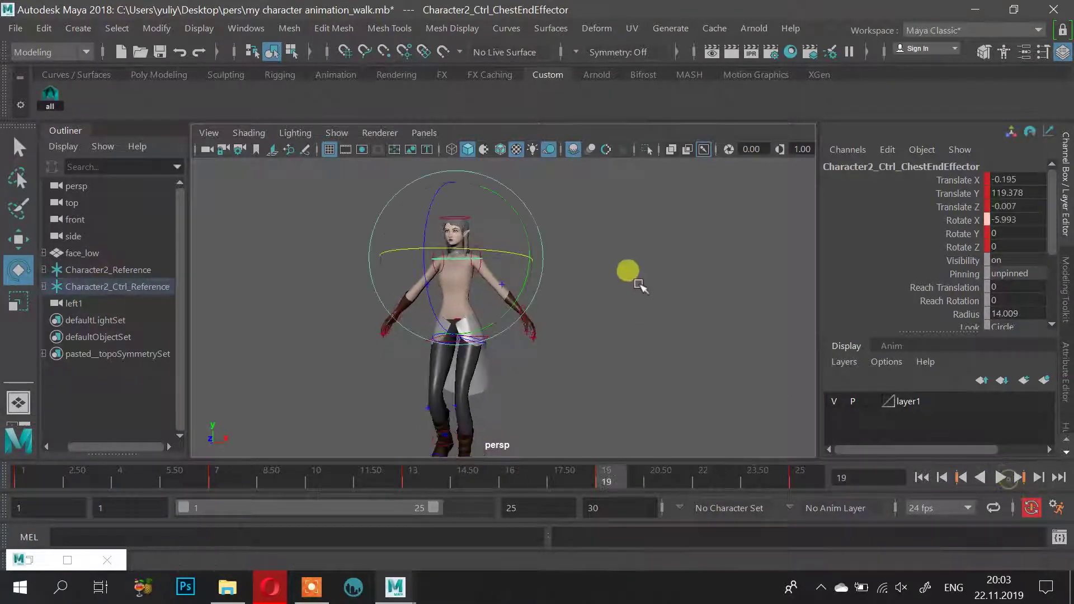
key(alt+v)
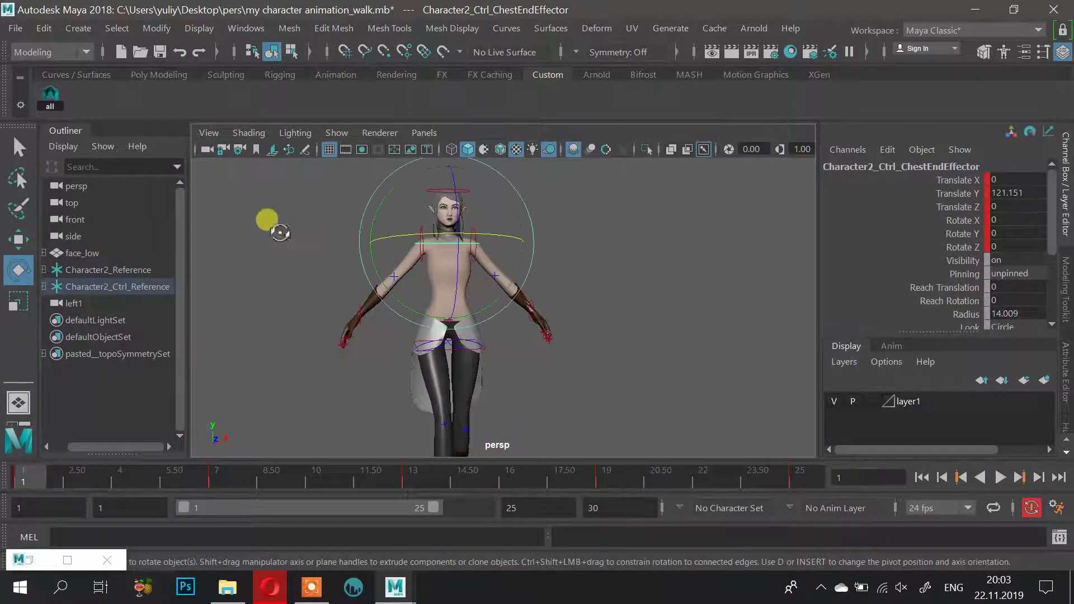
At frame 1, lower the right wrist effector beside the hip to about X -21.18, Y 82.95
alt+drag(279, 233, 374, 371)
click(325, 303)
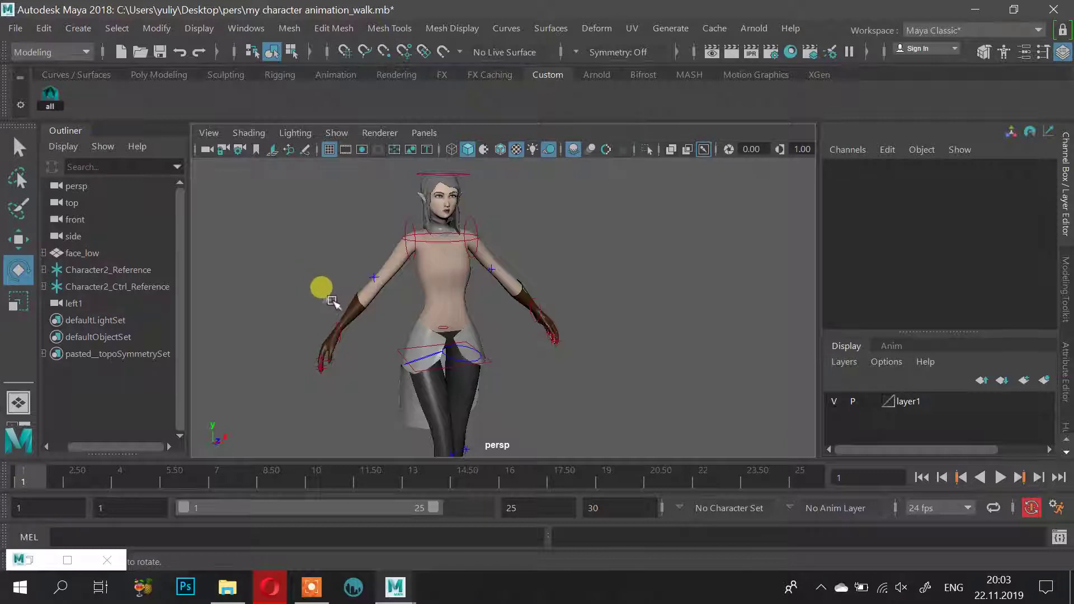
click(339, 321)
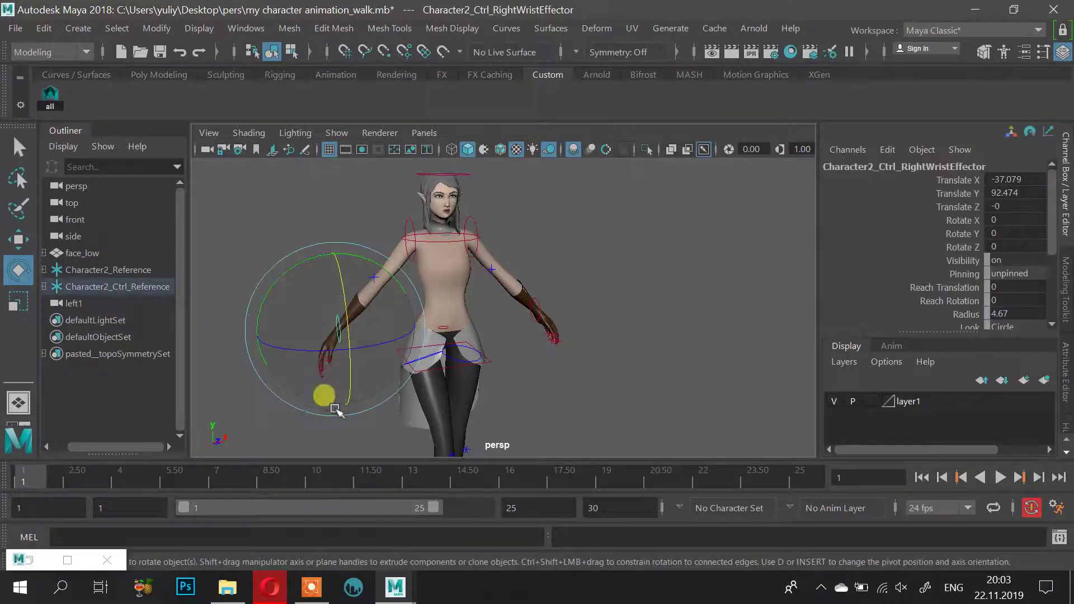
drag(350, 478, 20, 481)
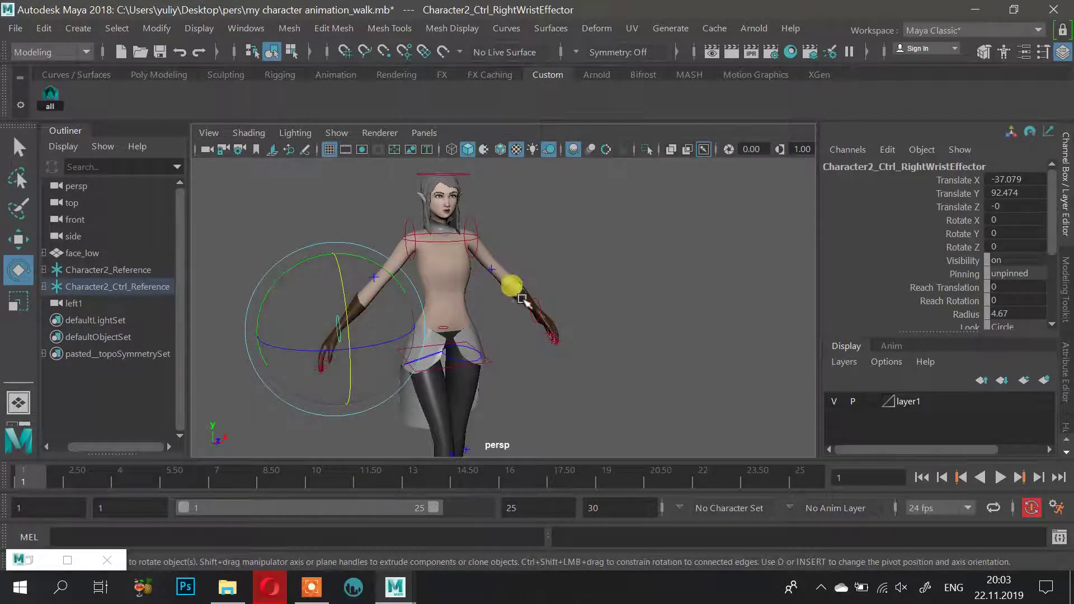
mouse_move(522, 299)
alt+mouse_down()
mouse_move(490, 323)
mouse_move(450, 299)
mouse_move(520, 301)
alt+mouse_up()
key(w)
drag(464, 227, 469, 243)
alt+drag(476, 271, 386, 269)
drag(380, 232, 455, 320)
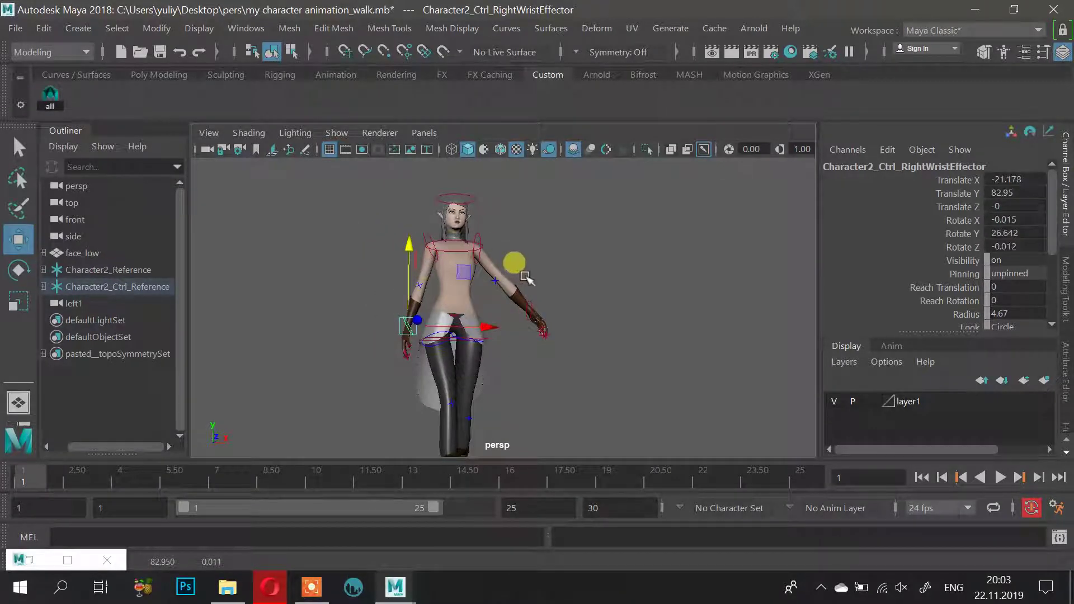
Lower the left wrist effector beside the hip to about X 21.65, Y 83.08, and nudge the right wrist effector to about X -20.91
click(529, 304)
alt+drag(605, 289, 511, 289)
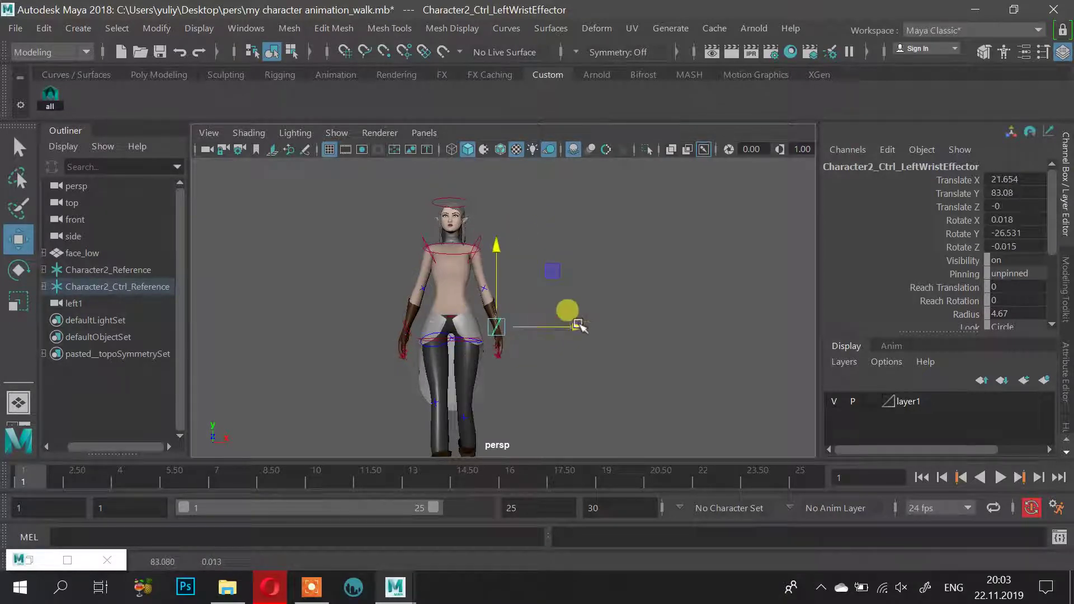
click(403, 329)
click(403, 326)
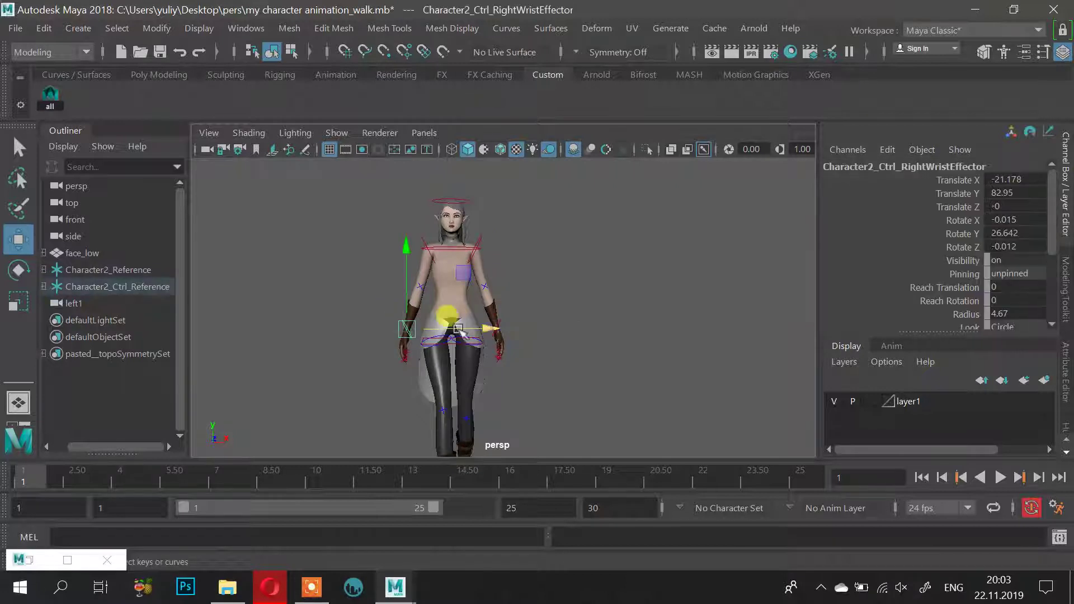
alt+drag(481, 330, 561, 319)
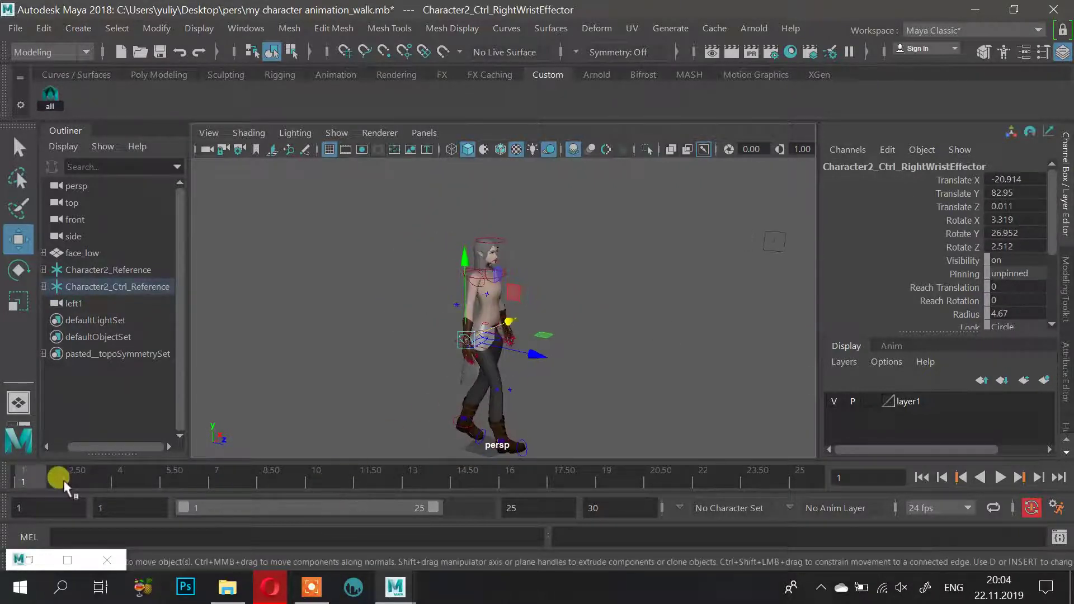
Play and scrub the walk cycle with the lowered arms, and replay it from frame 1
alt+drag(392, 268, 445, 310)
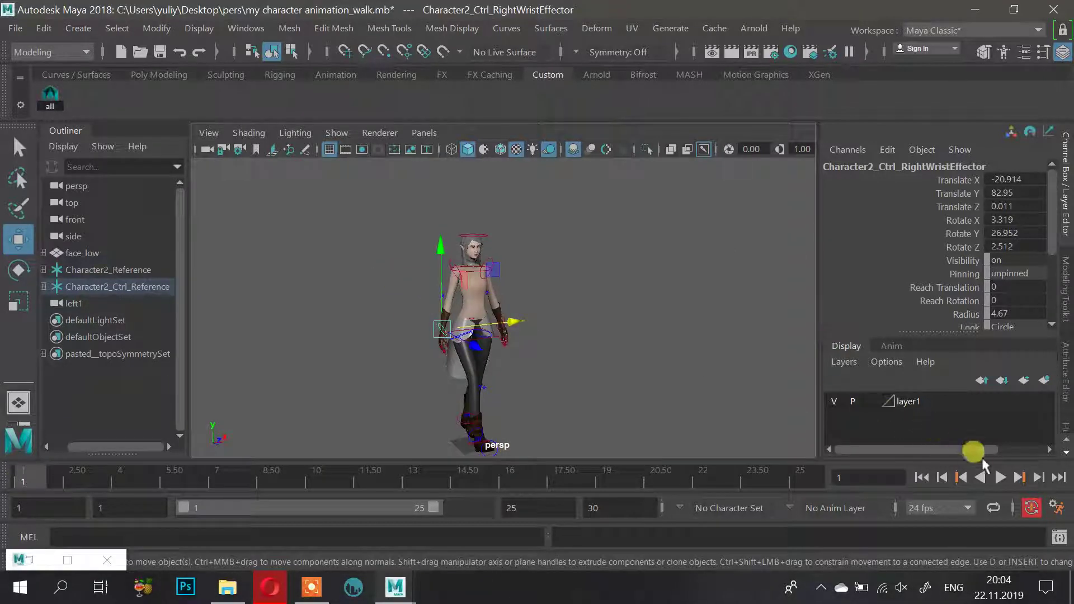
click(1000, 477)
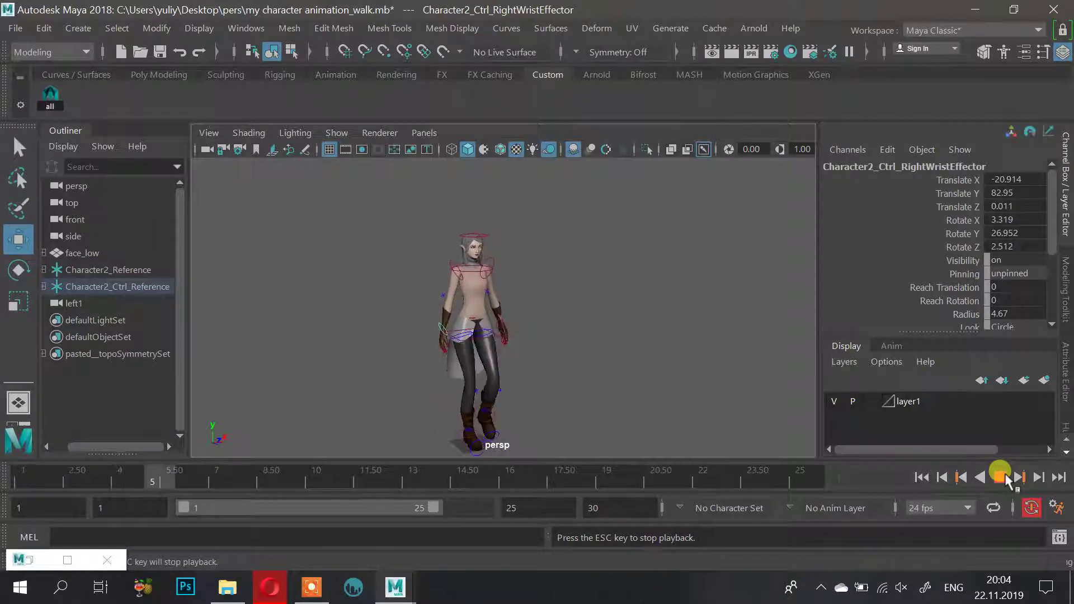
click(1001, 477)
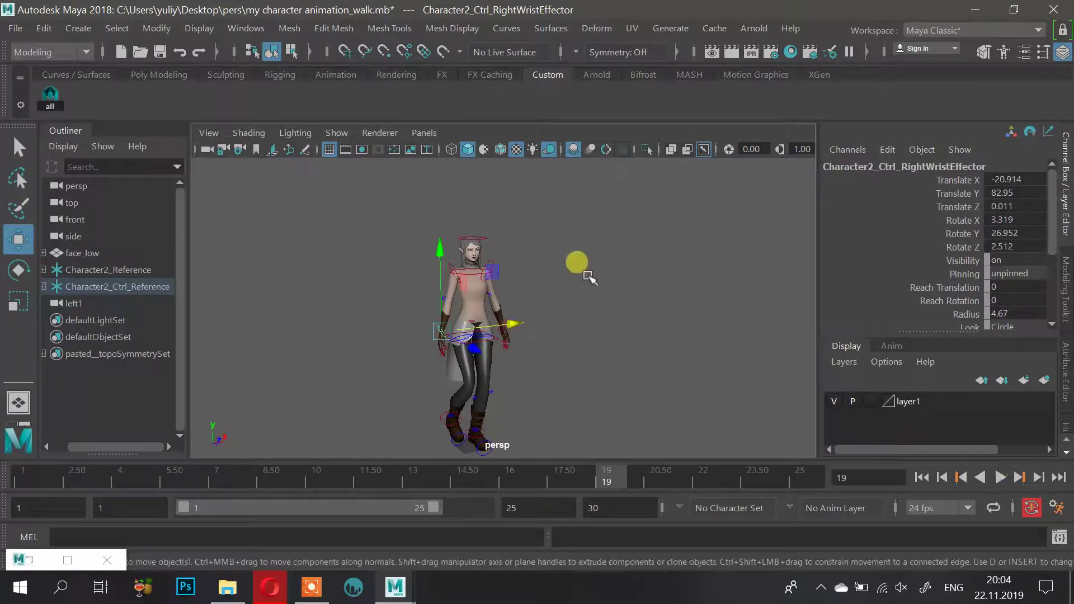
alt+drag(511, 316, 546, 408)
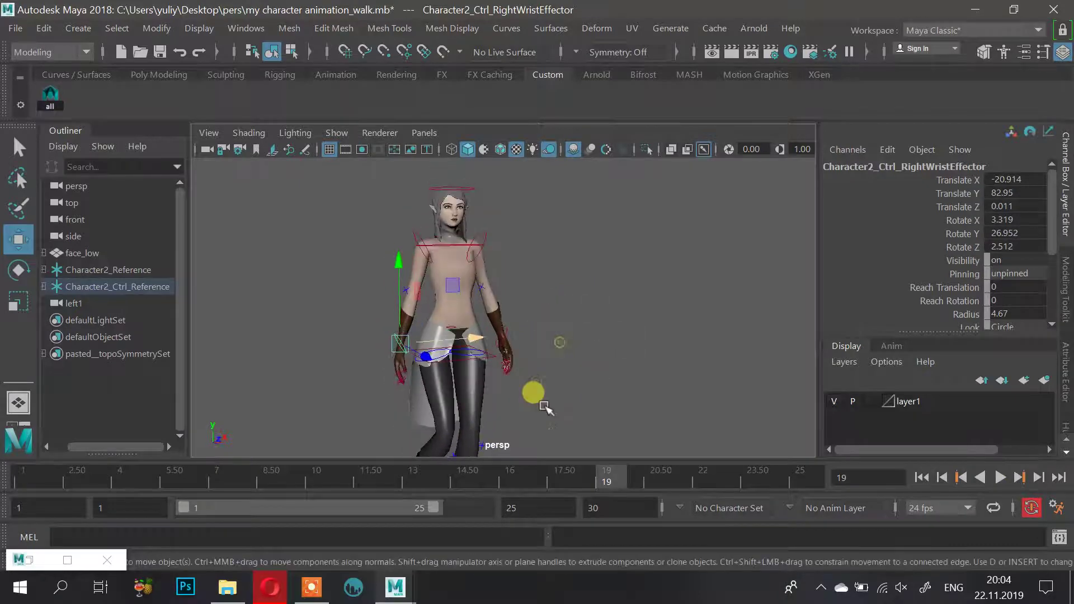
drag(493, 476, 119, 478)
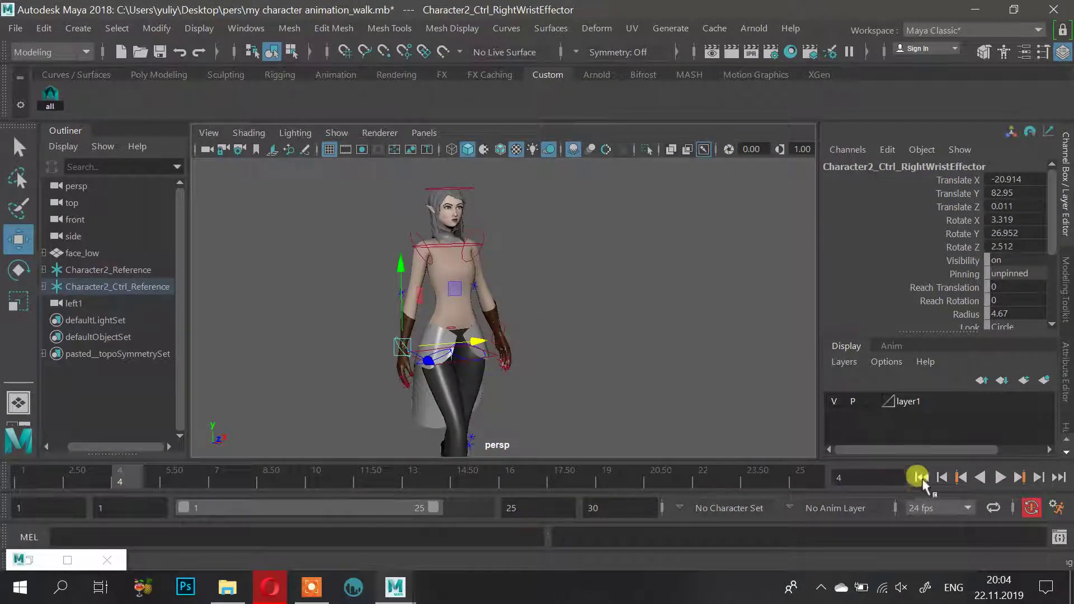
click(920, 477)
click(1001, 477)
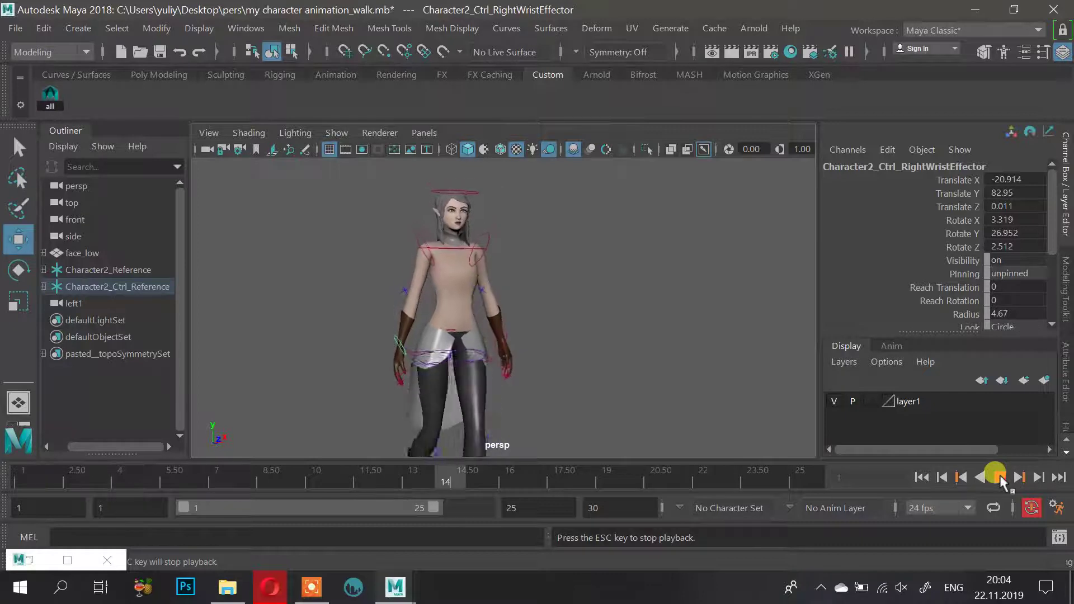
Stop the walk playback, clear the current selection and select the character's chest control
click(999, 477)
click(571, 279)
right_drag(574, 284, 576, 328)
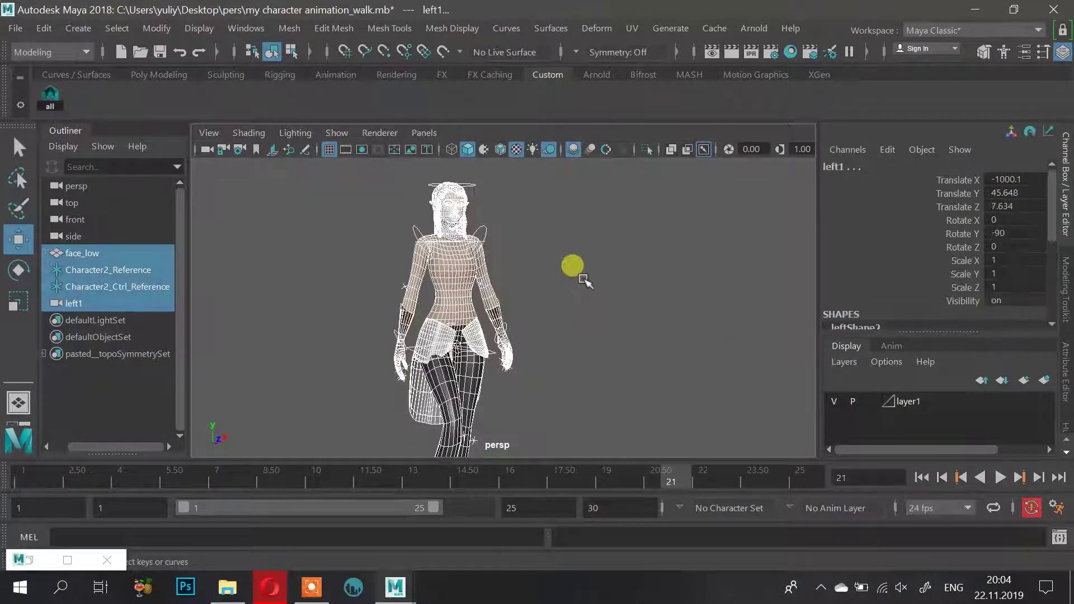
key(q)
click(392, 274)
click(531, 235)
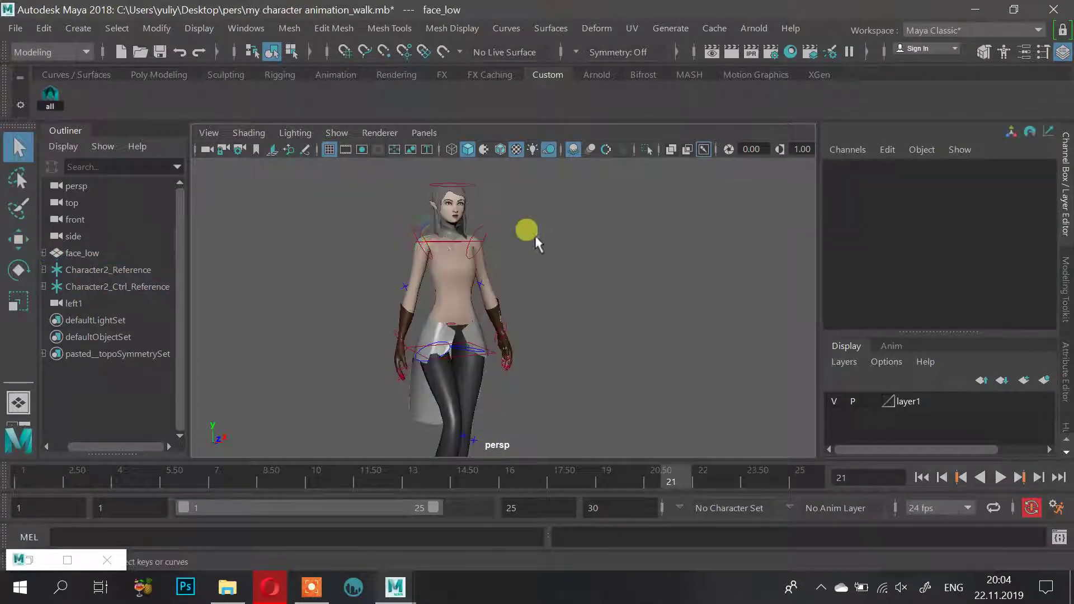
click(441, 241)
drag(496, 267, 473, 295)
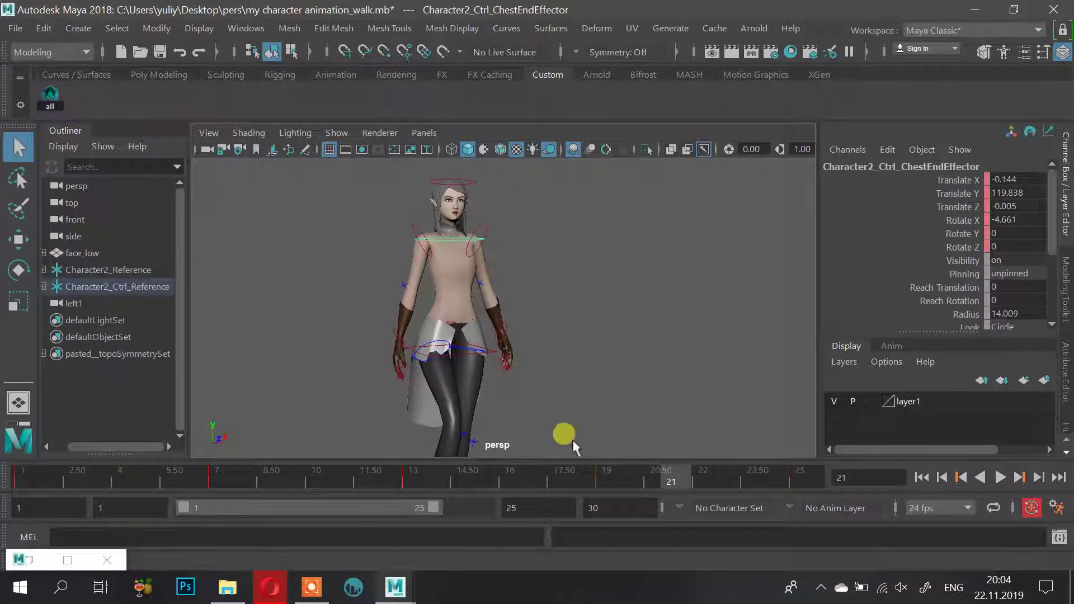
At frame 4, move the chest control forward in the side view to a Translate Z of about 3.1
drag(526, 480, 98, 504)
scroll(302, 330, down, 3)
alt+drag(313, 330, 374, 341)
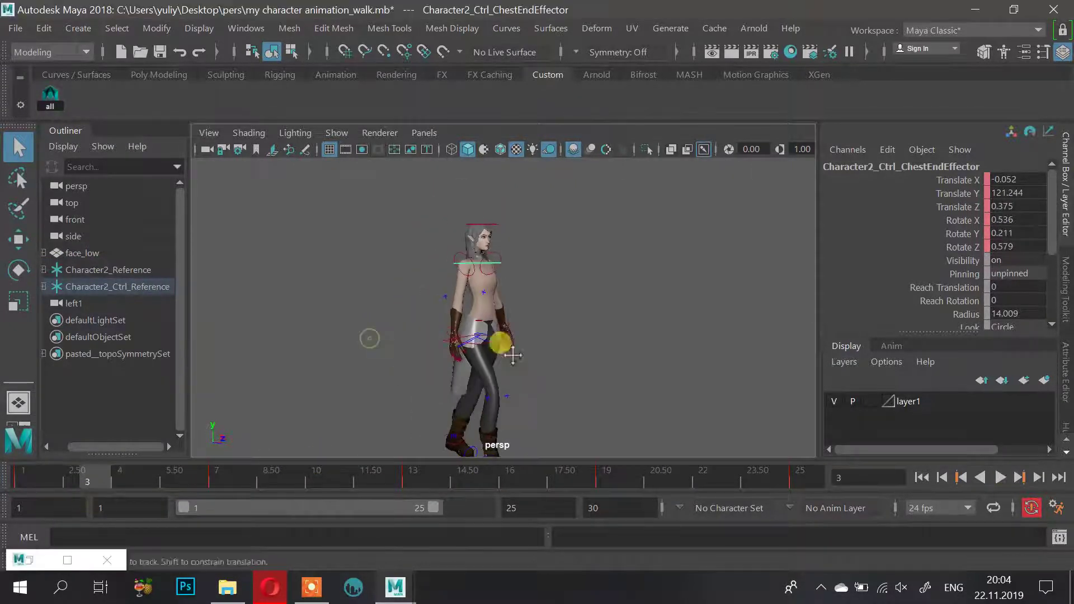
alt+drag(513, 355, 548, 276)
drag(135, 478, 116, 498)
key(w)
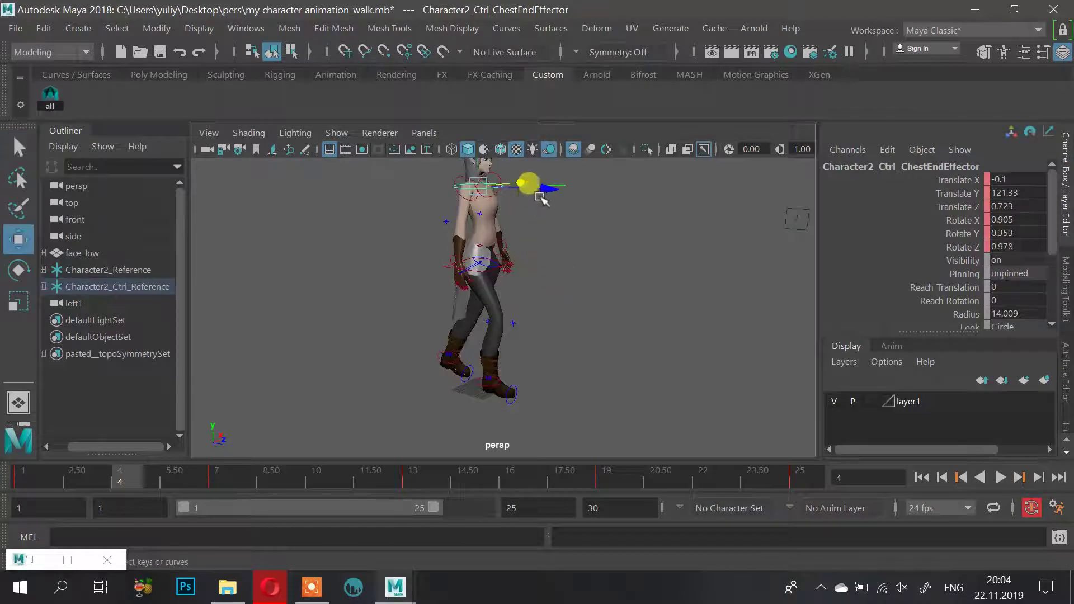
alt+middle_drag(539, 192, 542, 257)
alt+drag(543, 257, 541, 235)
drag(486, 180, 568, 259)
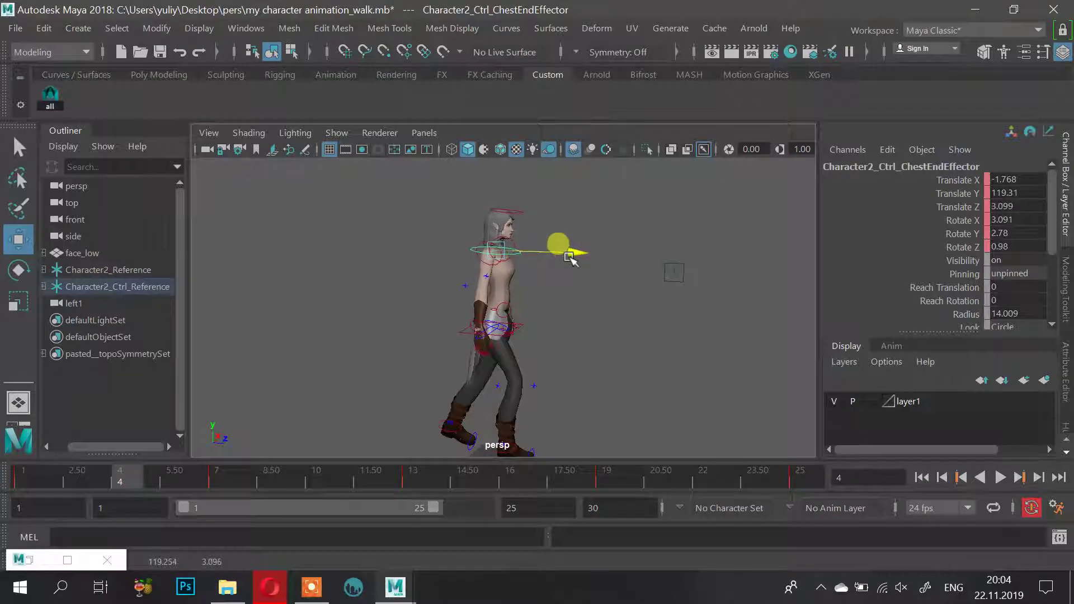
drag(570, 257, 571, 256)
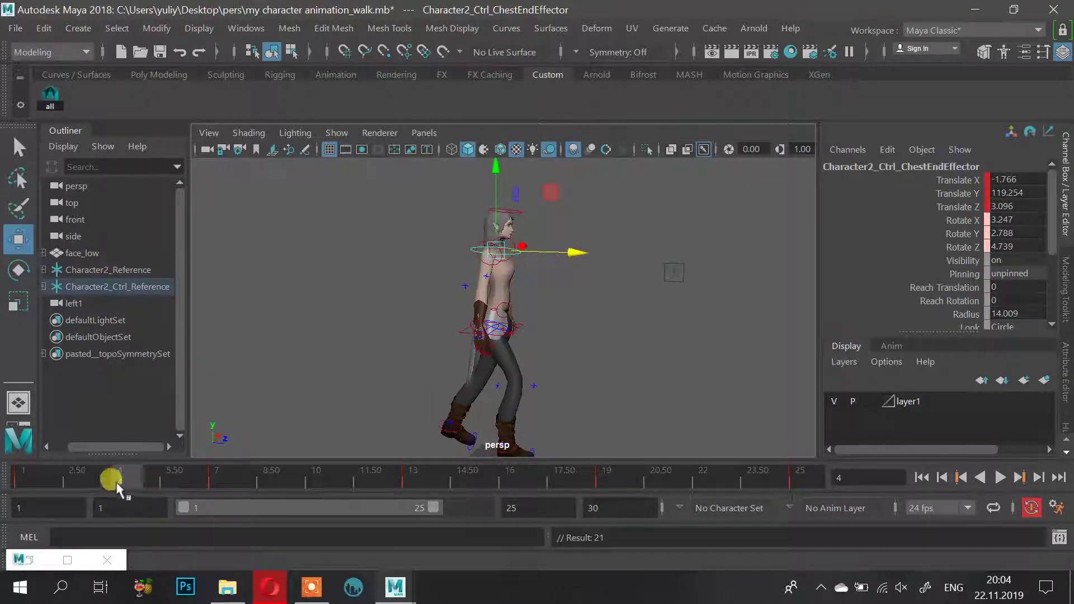
At frame 16, move the chest control forward to a Translate Z of about 2.48
drag(117, 485, 520, 480)
drag(570, 254, 577, 259)
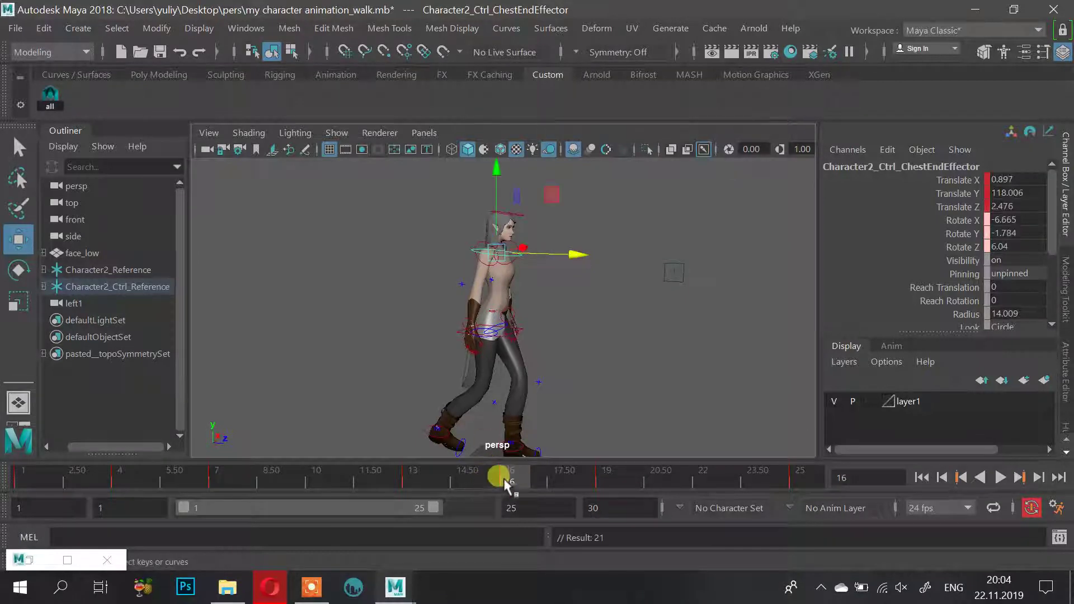
Play the walk from frame 1, examine the chest motion from the side and front, and stop at frame 19
drag(504, 478, 26, 480)
click(982, 479)
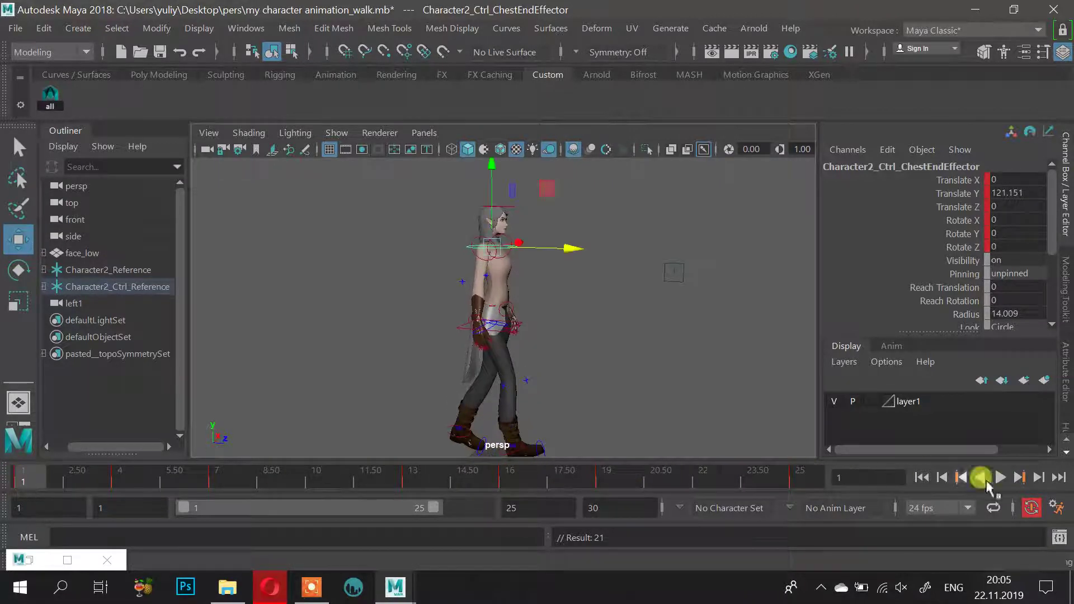
click(1006, 475)
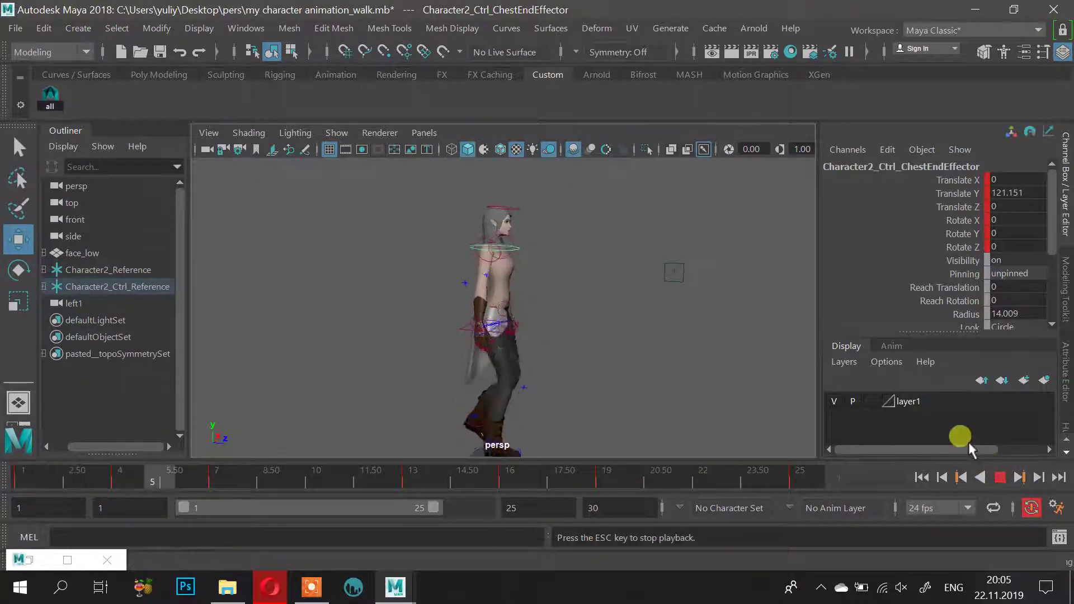
click(676, 373)
mouse_move(684, 384)
alt+mouse_down()
mouse_move(595, 314)
mouse_move(611, 310)
mouse_move(573, 300)
mouse_move(508, 327)
mouse_move(509, 300)
mouse_move(546, 307)
alt+mouse_up()
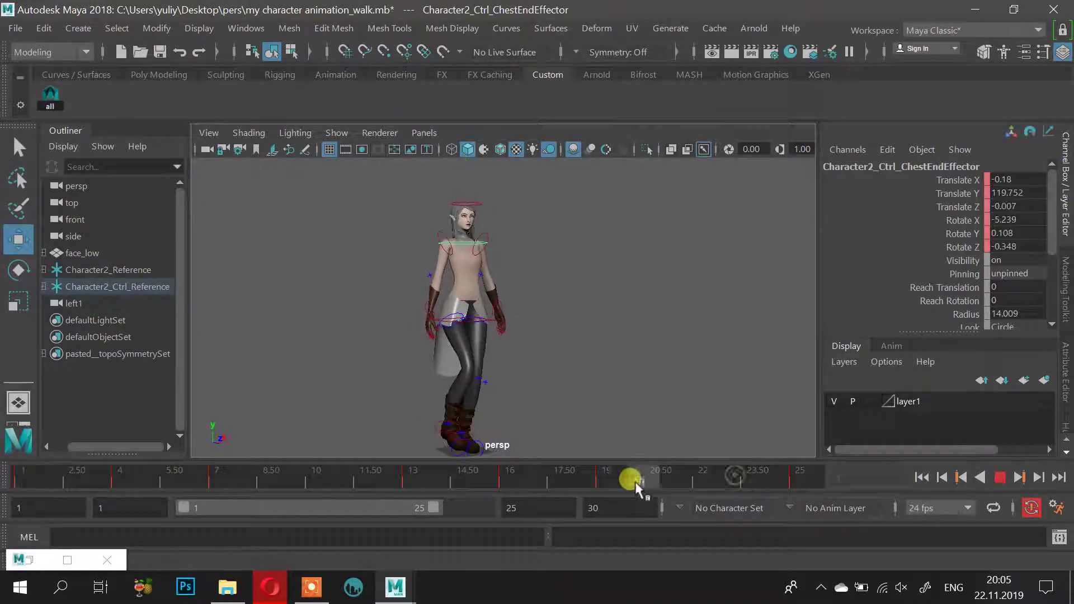
click(617, 487)
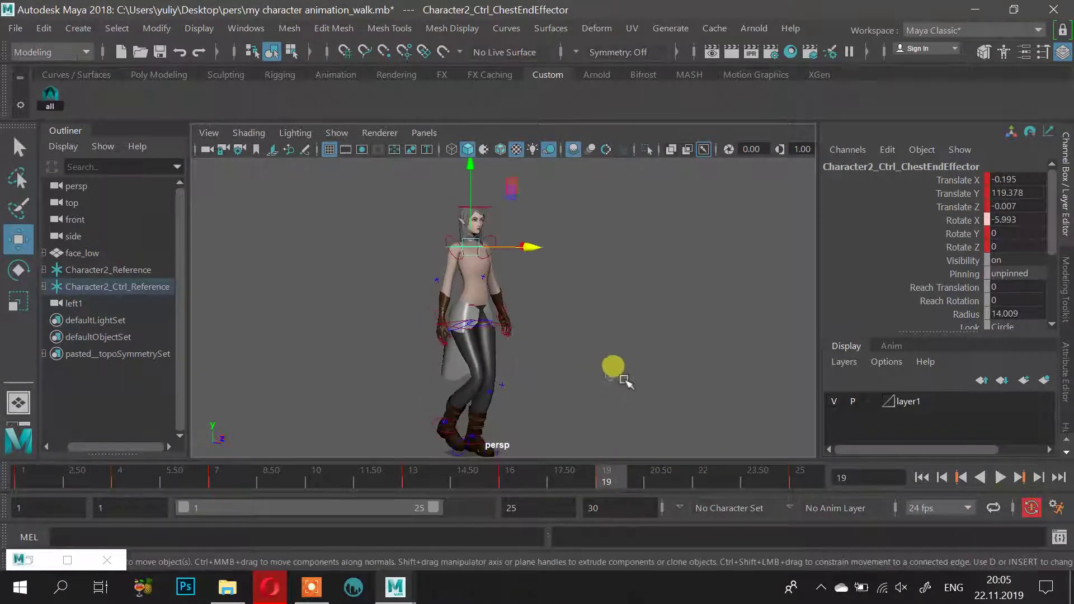
Try to reposition the chest control along Z around frame 17, and undo the move
click(962, 477)
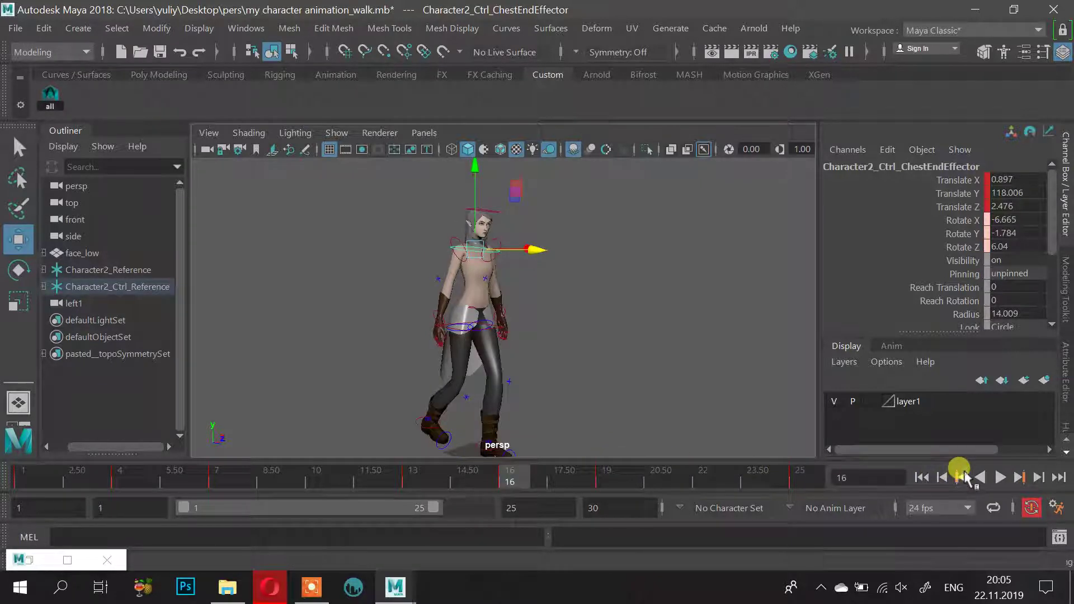
alt+drag(648, 275, 582, 259)
mouse_move(538, 476)
mouse_down()
mouse_move(458, 489)
mouse_move(115, 478)
mouse_move(76, 490)
mouse_move(530, 481)
mouse_up()
click(581, 253)
drag(585, 248, 586, 249)
key(ctrl+z)
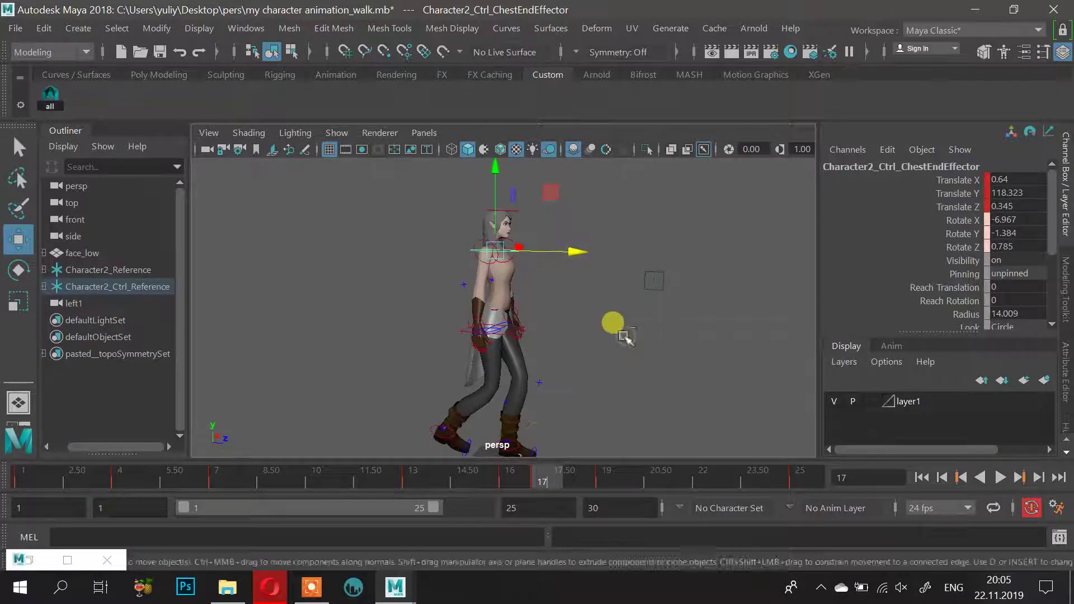
At frame 16, adjust the chest control along Z to a Translate Z of about 0.62
drag(534, 483, 505, 476)
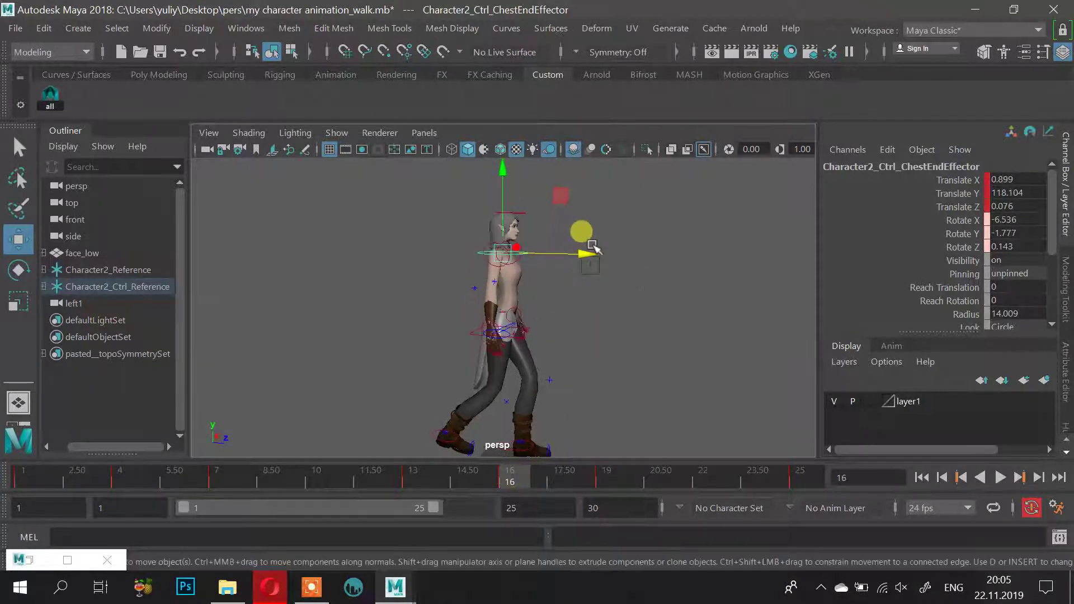
scroll(587, 245, up, 2)
drag(587, 244, 591, 247)
scroll(610, 355, down, 2)
alt+drag(570, 359, 600, 332)
scroll(600, 331, down, 2)
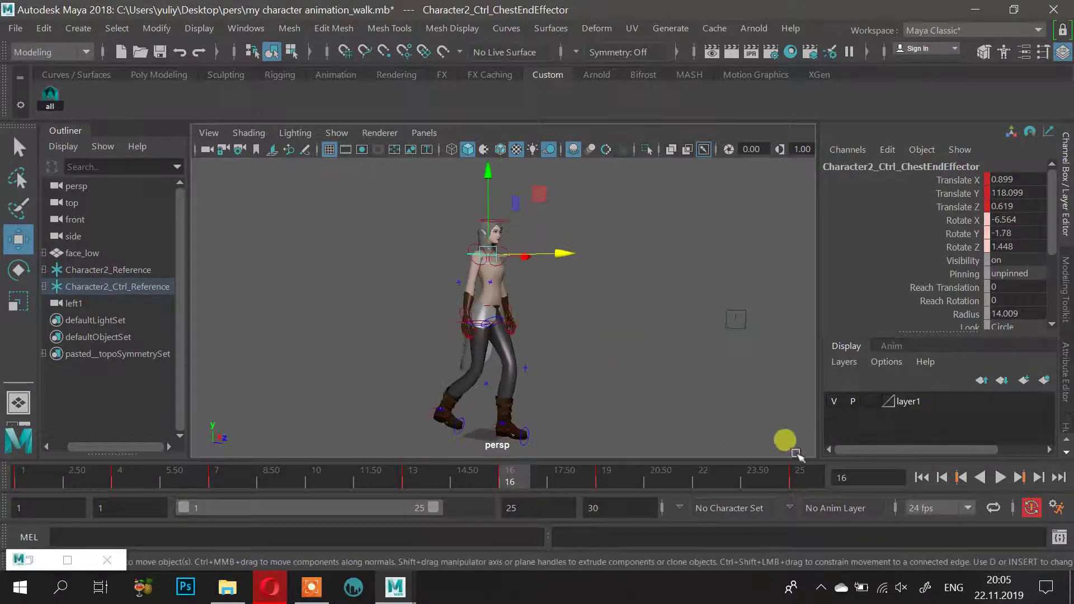
Play the walk from the first frame, examine the body motion from several angles, and stop playback
click(920, 478)
click(1000, 477)
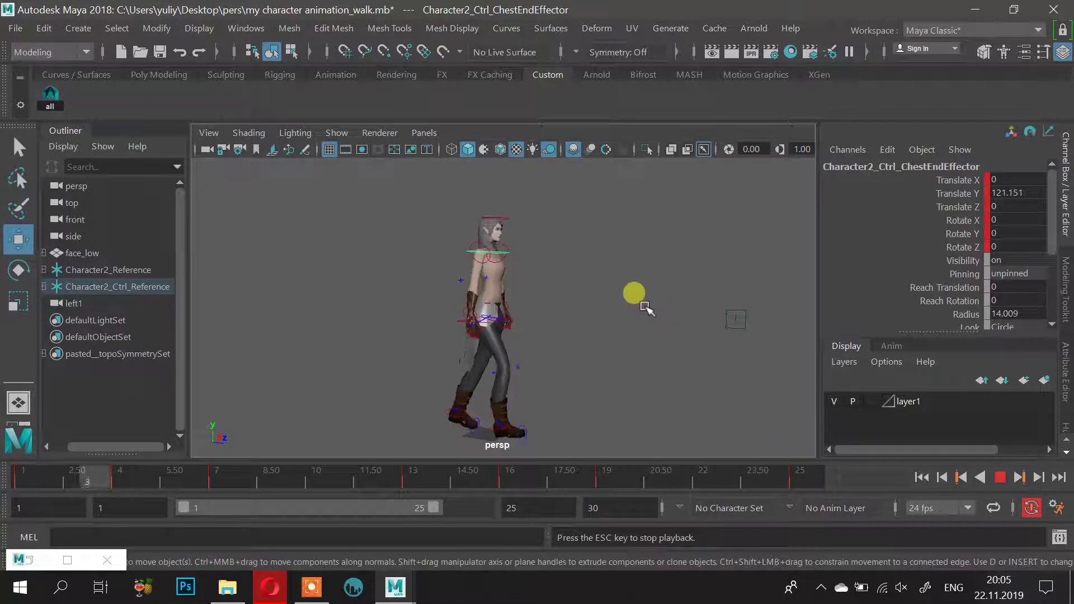
alt+drag(644, 306, 563, 309)
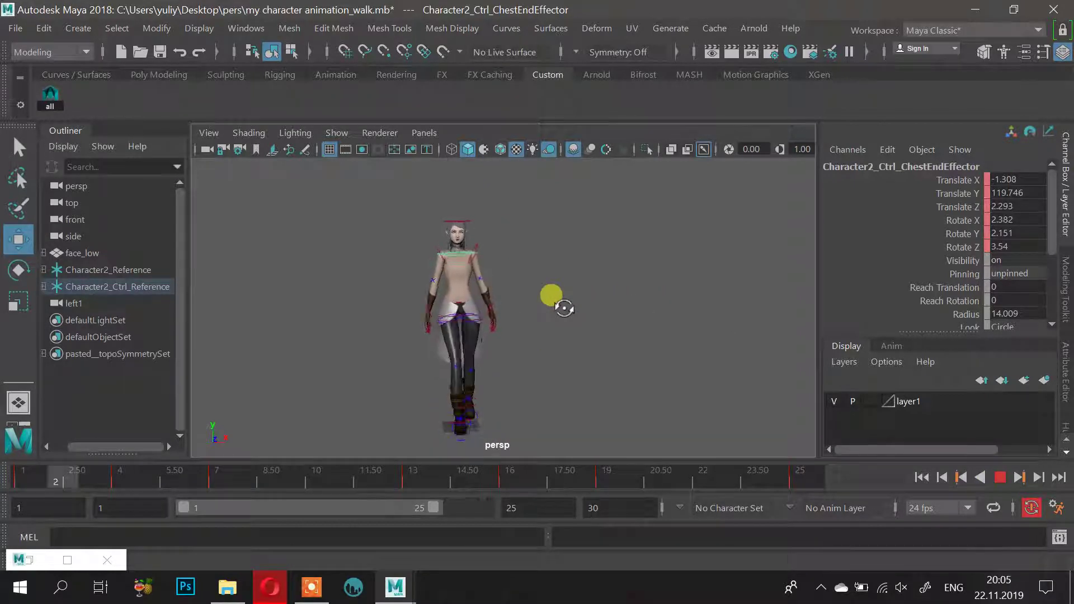
alt+right_drag(552, 314, 616, 369)
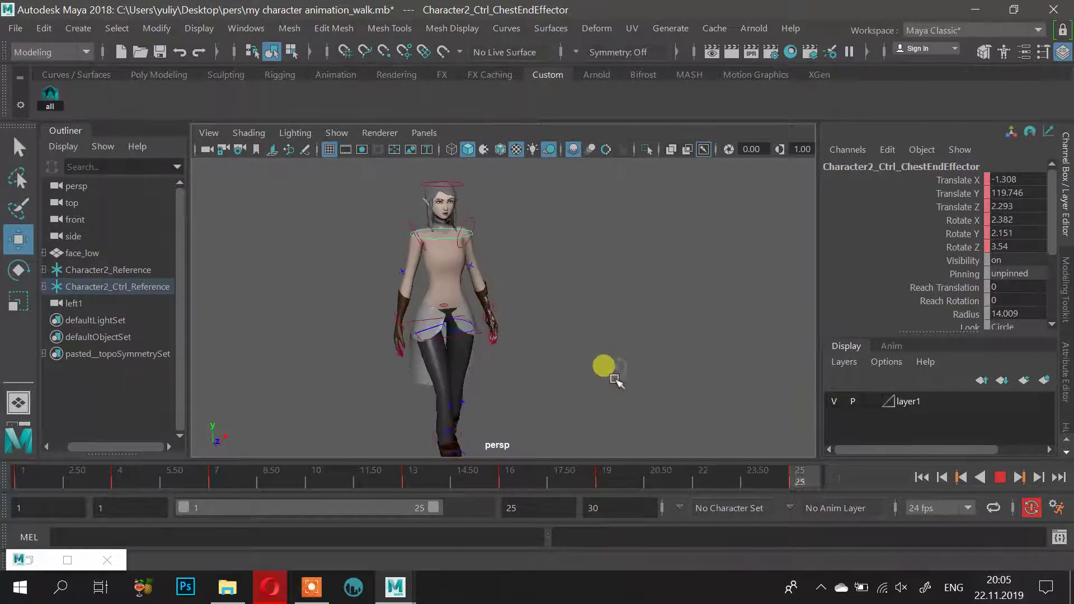
alt+drag(615, 380, 558, 374)
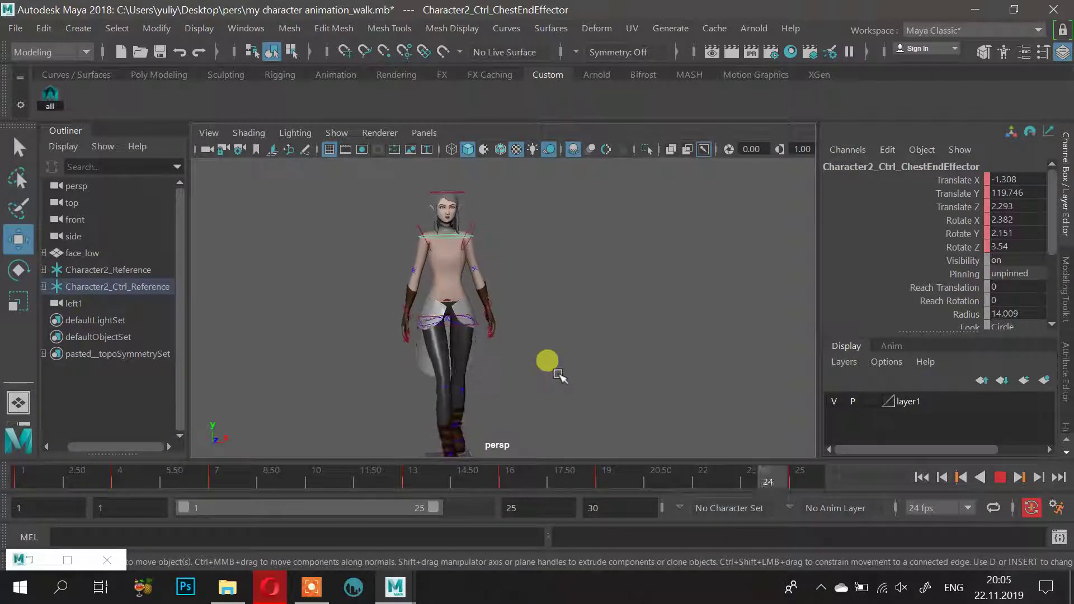
alt+middle_drag(558, 308, 551, 367)
alt+right_drag(552, 367, 584, 385)
alt+drag(584, 385, 604, 400)
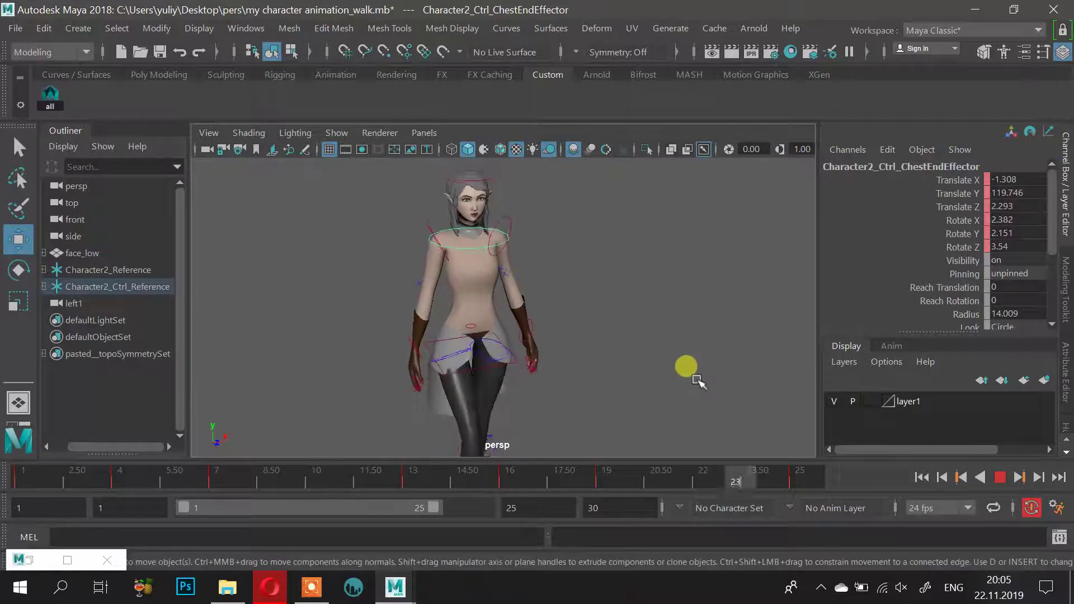
alt+right_drag(691, 376, 550, 375)
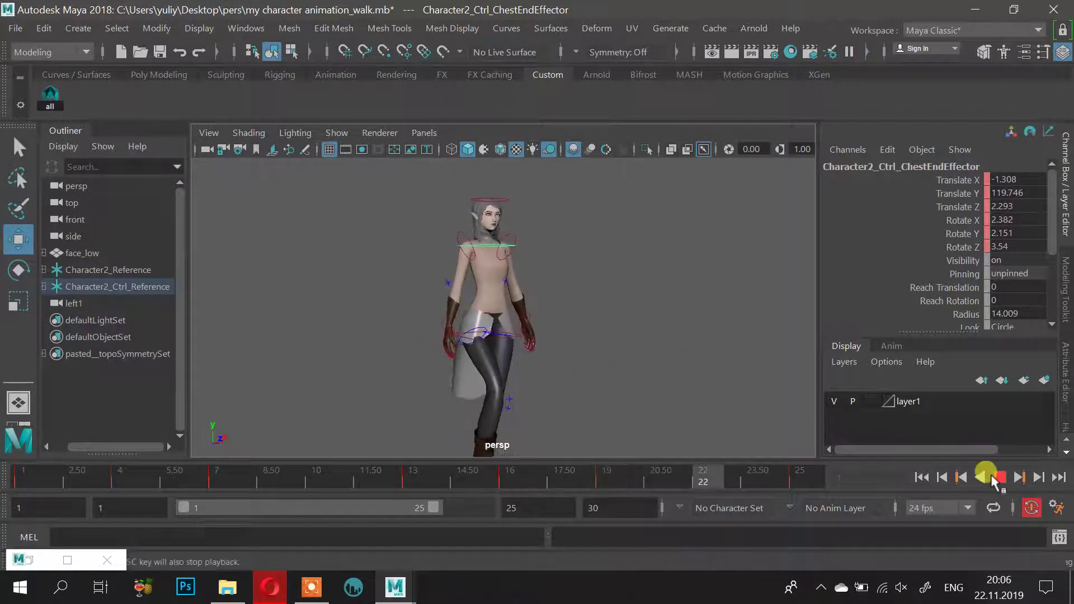
click(999, 476)
At frame 1, select both the right and left wrist controls and set a key on them
drag(475, 485, 23, 484)
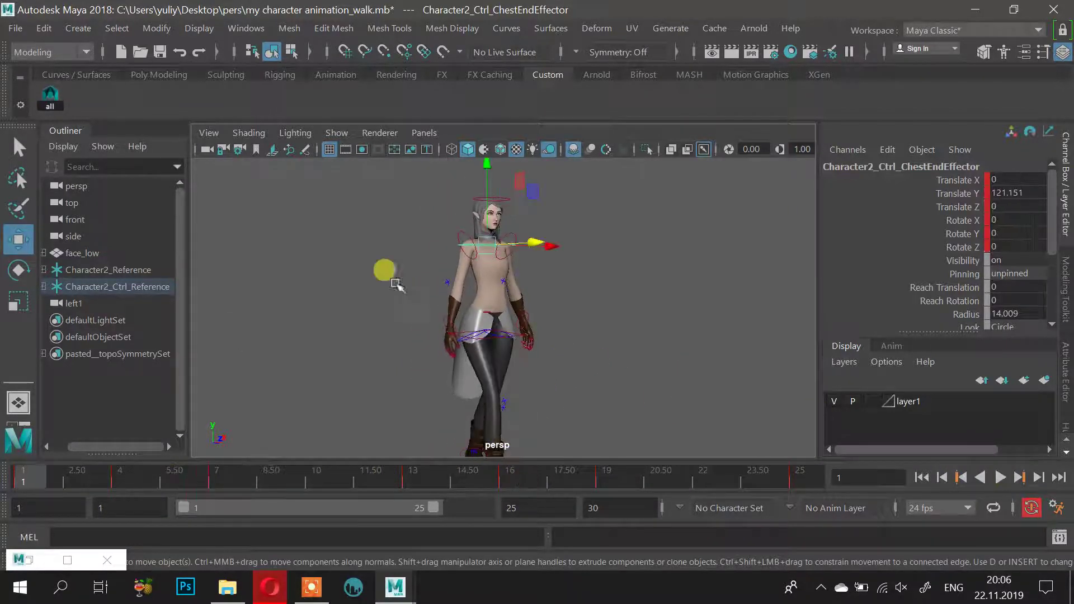
click(607, 314)
alt+drag(521, 316, 614, 334)
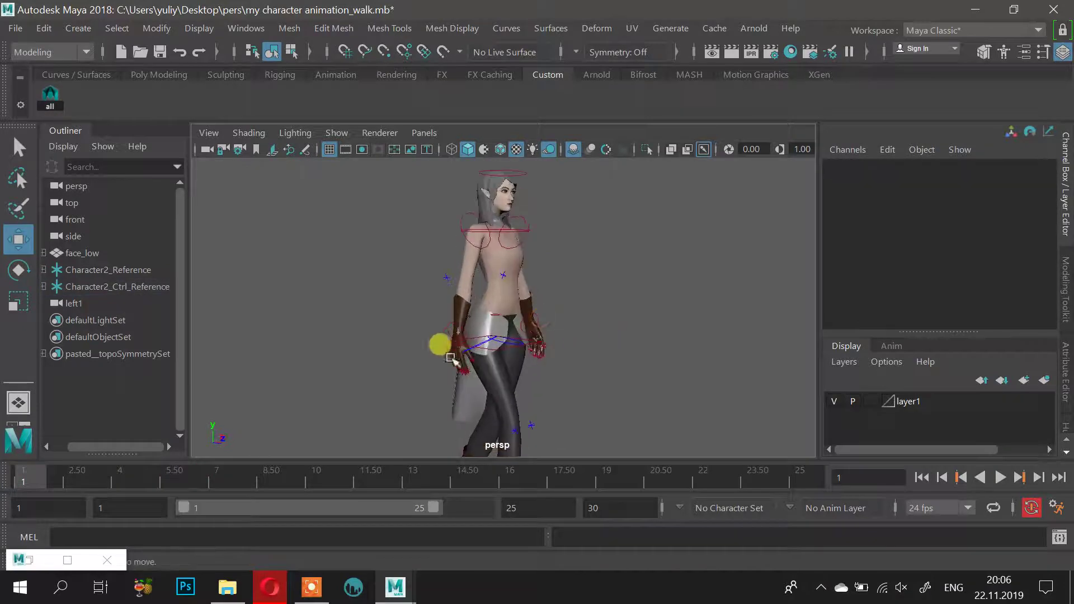
alt+drag(314, 337, 393, 331)
alt+right_drag(398, 335, 422, 370)
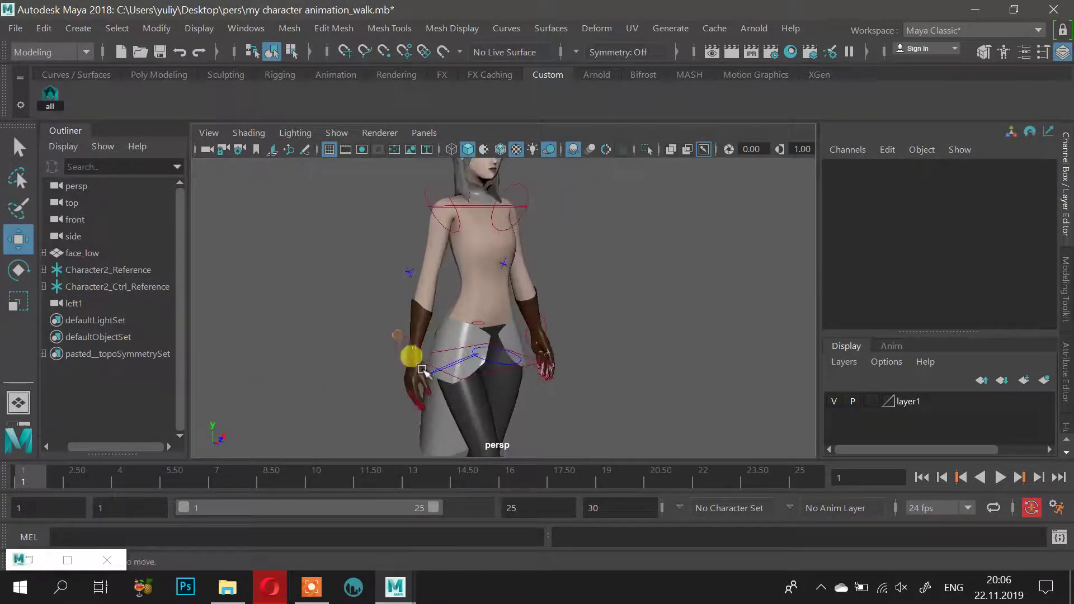
click(400, 338)
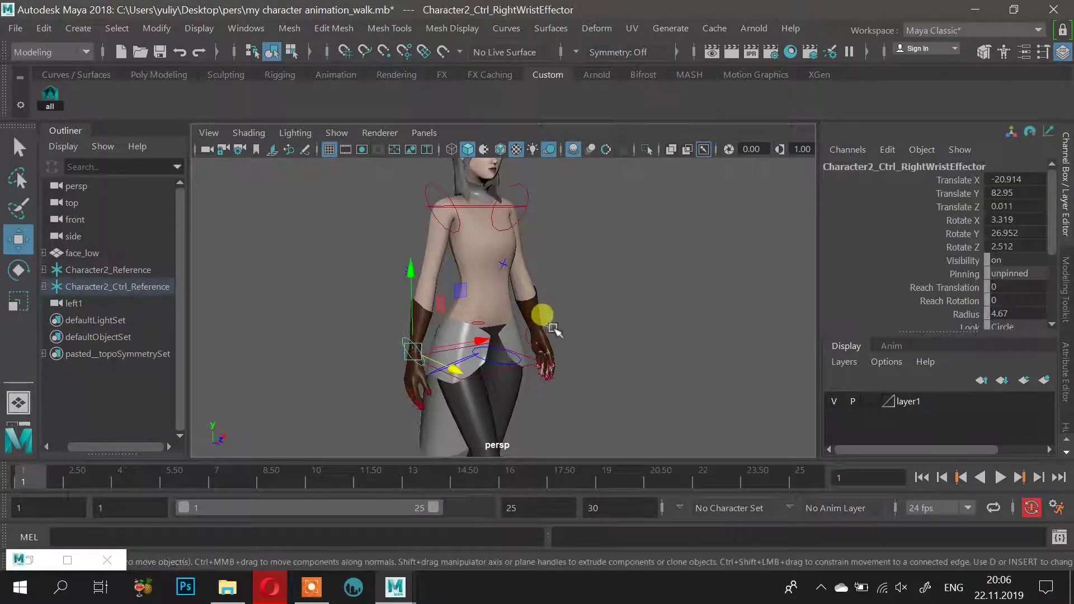
click(541, 329)
drag(238, 481, 239, 477)
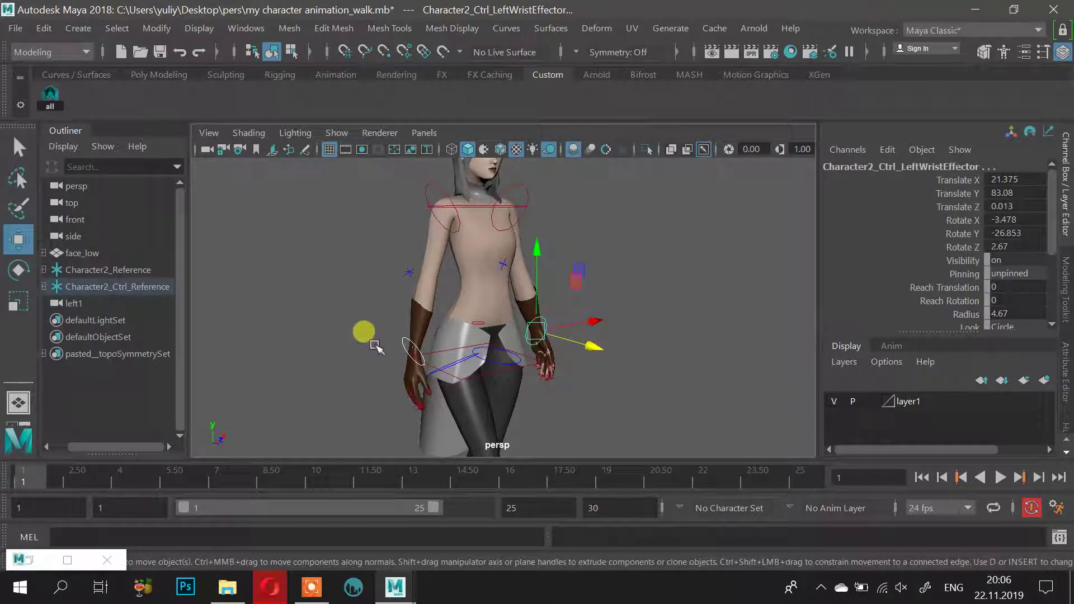
key(s)
Check the walk-cycle pose reference in the Opera browser, and move the left wrist control back to about Z -1.52 at frame 1
alt+drag(539, 291, 490, 307)
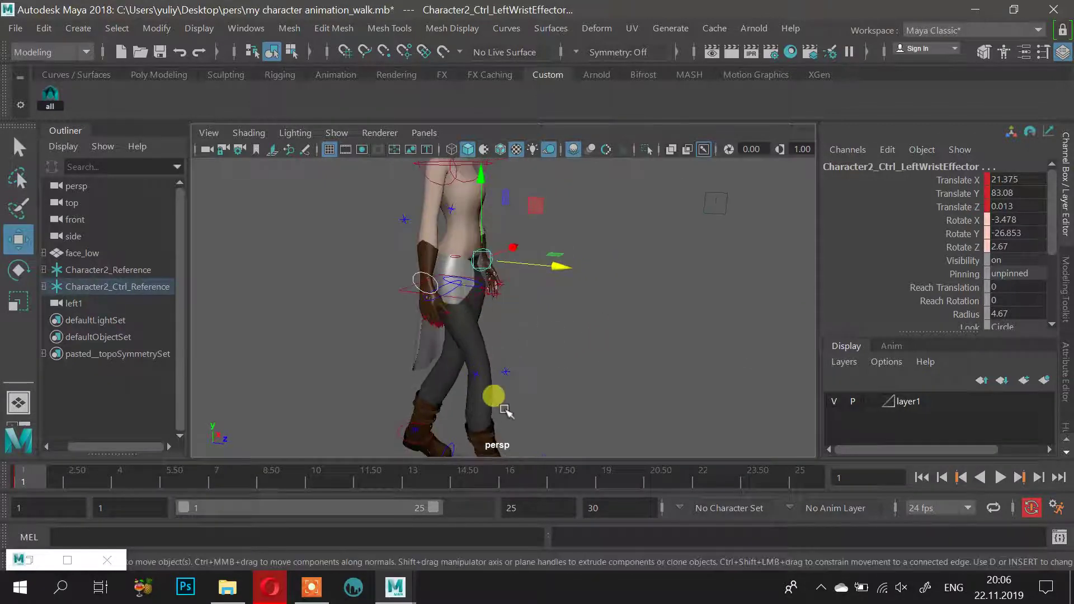
alt+drag(585, 299, 497, 310)
click(562, 316)
alt+drag(526, 250, 466, 244)
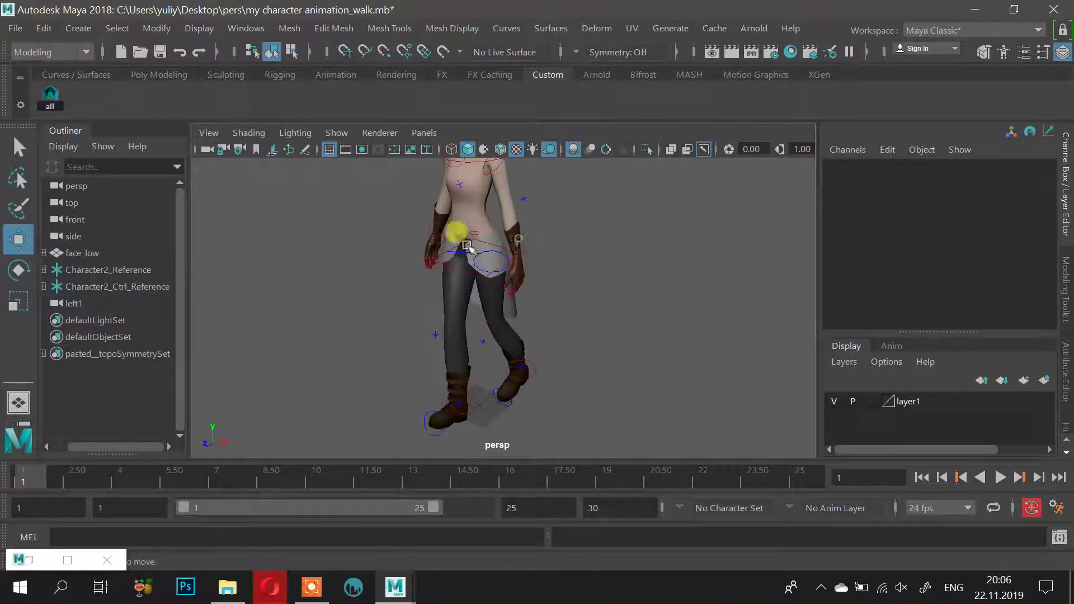
click(526, 252)
click(270, 587)
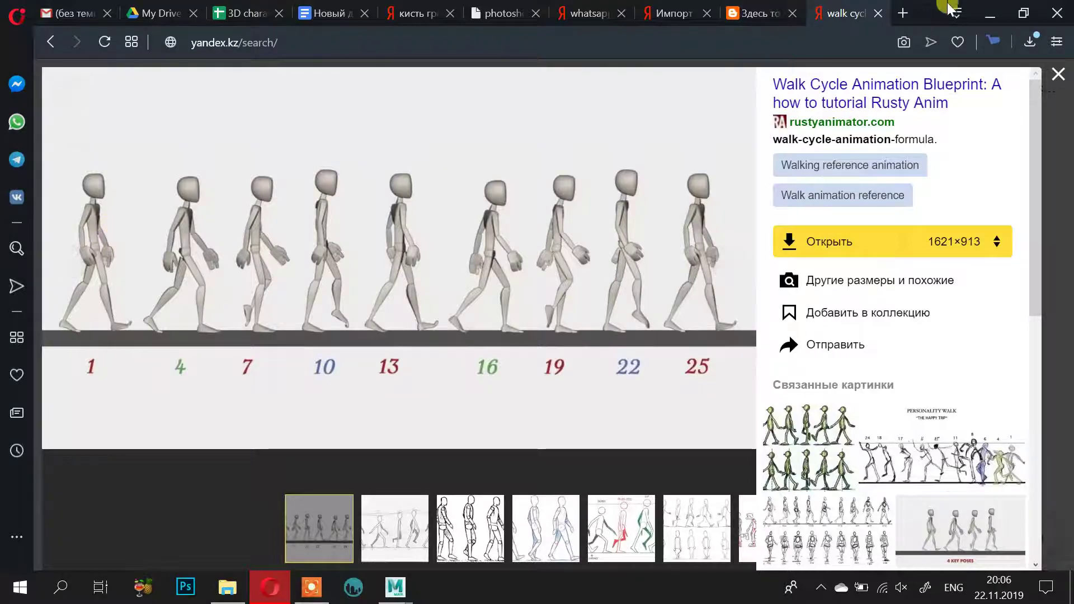
click(991, 13)
alt+drag(616, 273, 502, 288)
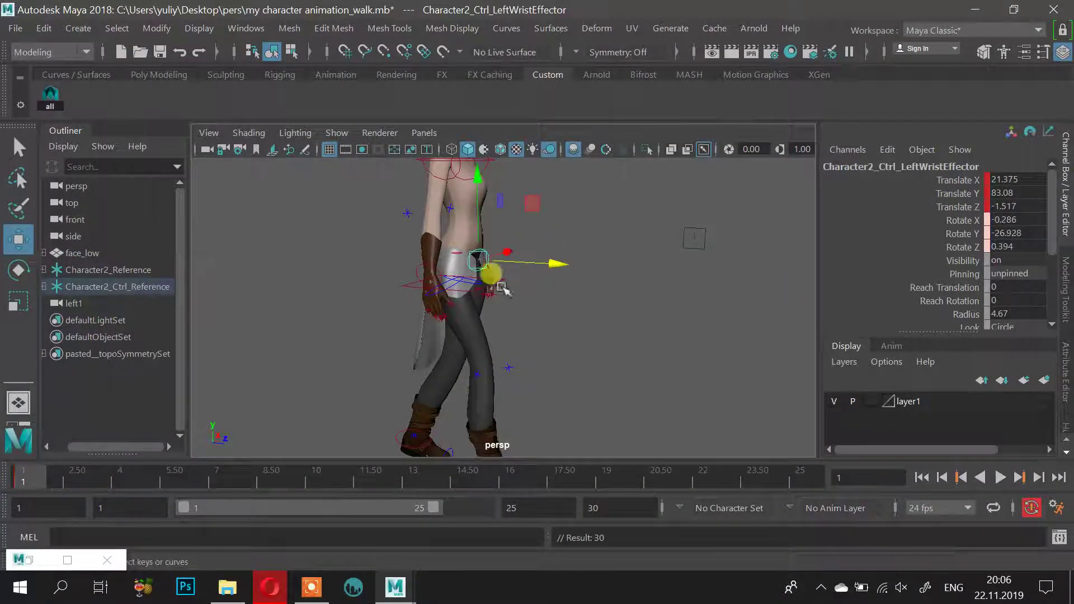
Consult the walk-cycle reference for the right arm, and move the right wrist control back to about Z -3.8 at frame 1
click(422, 260)
click(262, 597)
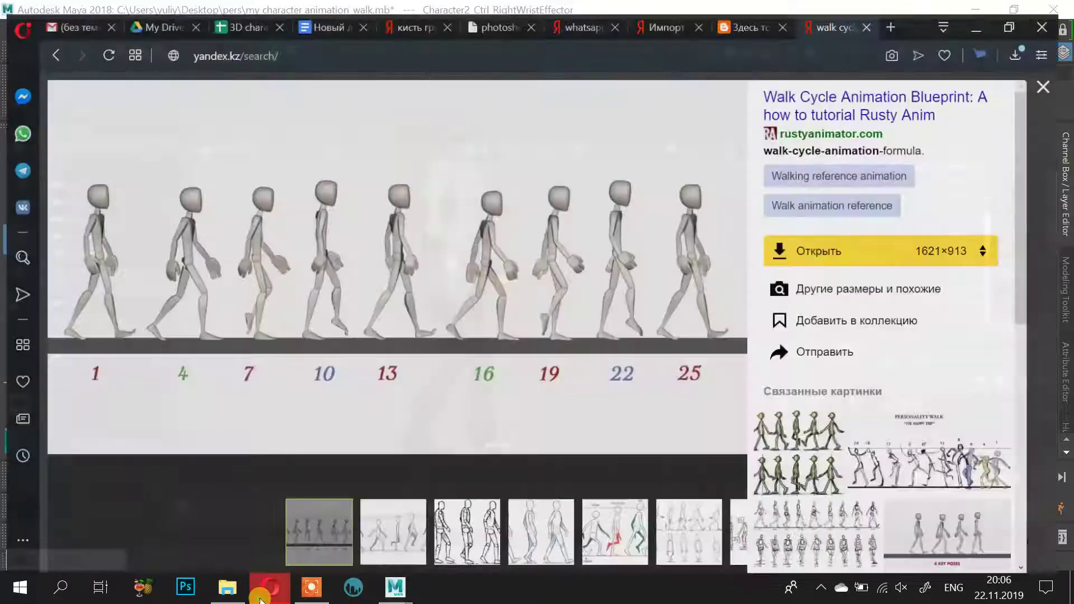
click(261, 600)
mouse_move(467, 318)
alt+mouse_down()
mouse_move(503, 310)
mouse_move(429, 318)
mouse_move(479, 317)
alt+mouse_up()
drag(487, 252, 569, 273)
alt+drag(531, 293, 561, 288)
click(468, 268)
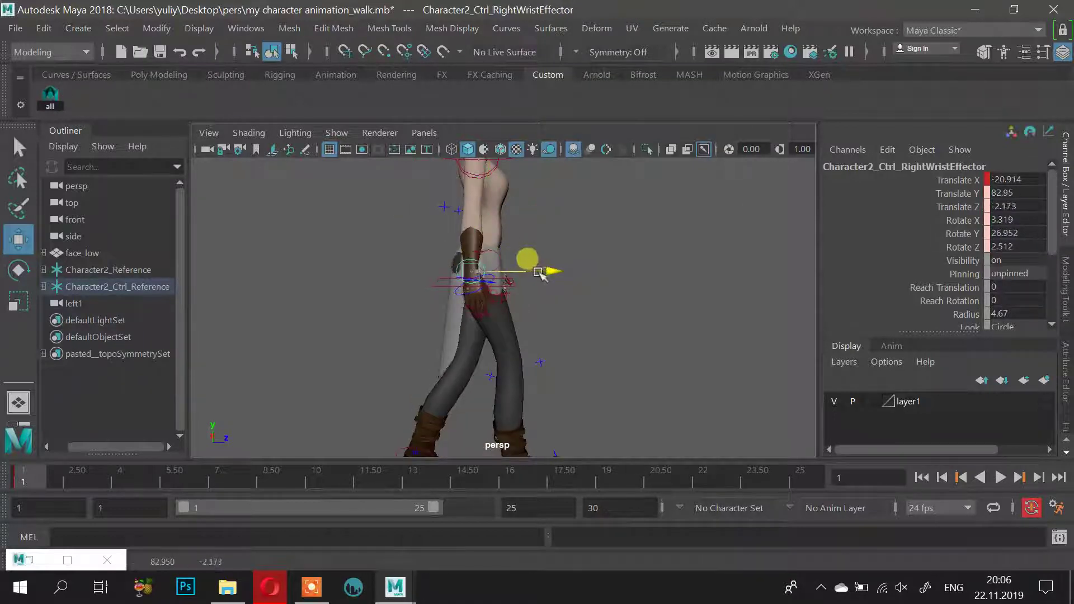
alt+drag(535, 270, 747, 263)
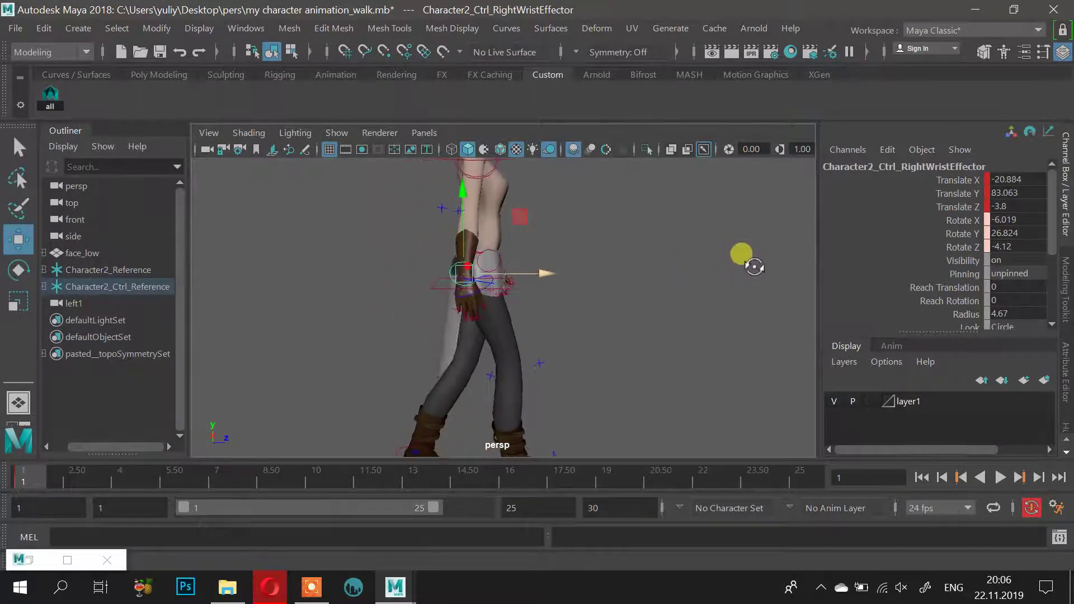
Try to copy the right wrist control's frame 1 key to frame 25, and undo the paste
right_click(29, 479)
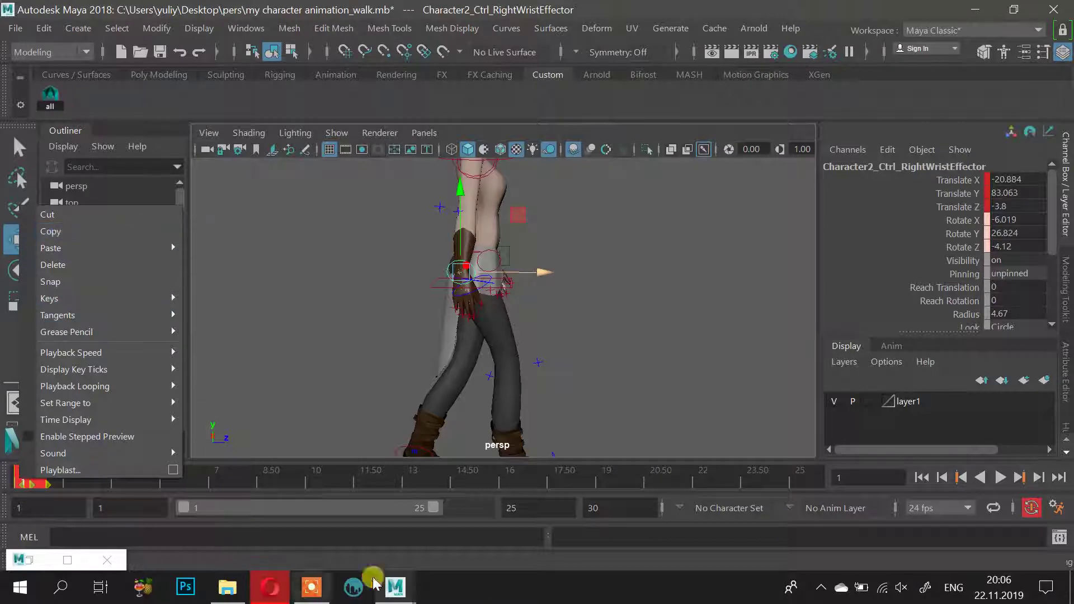
click(750, 485)
right_click(799, 481)
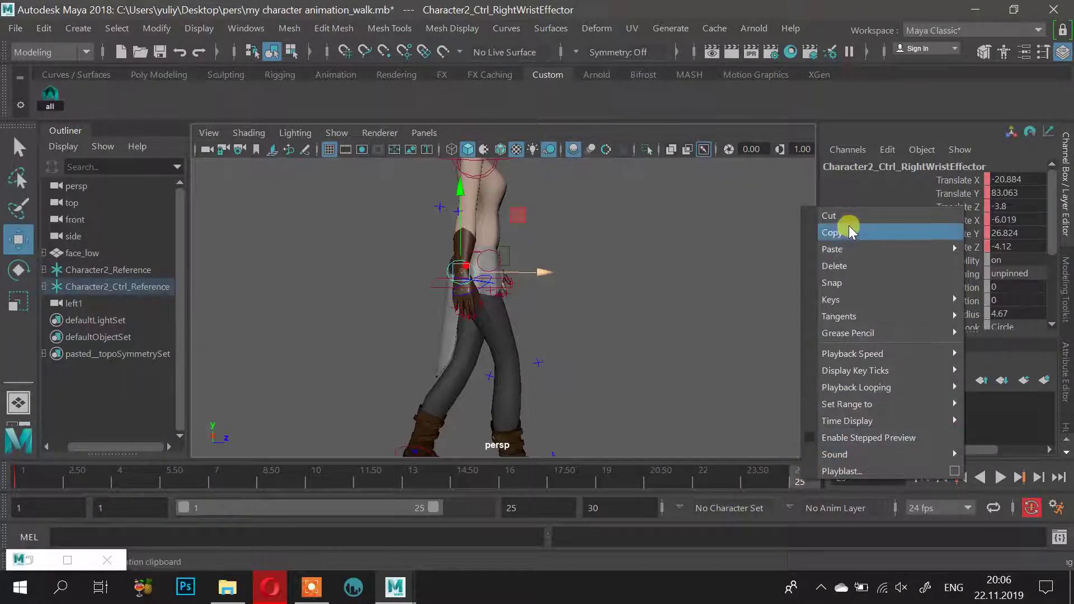
mouse_move(828, 248)
click(744, 263)
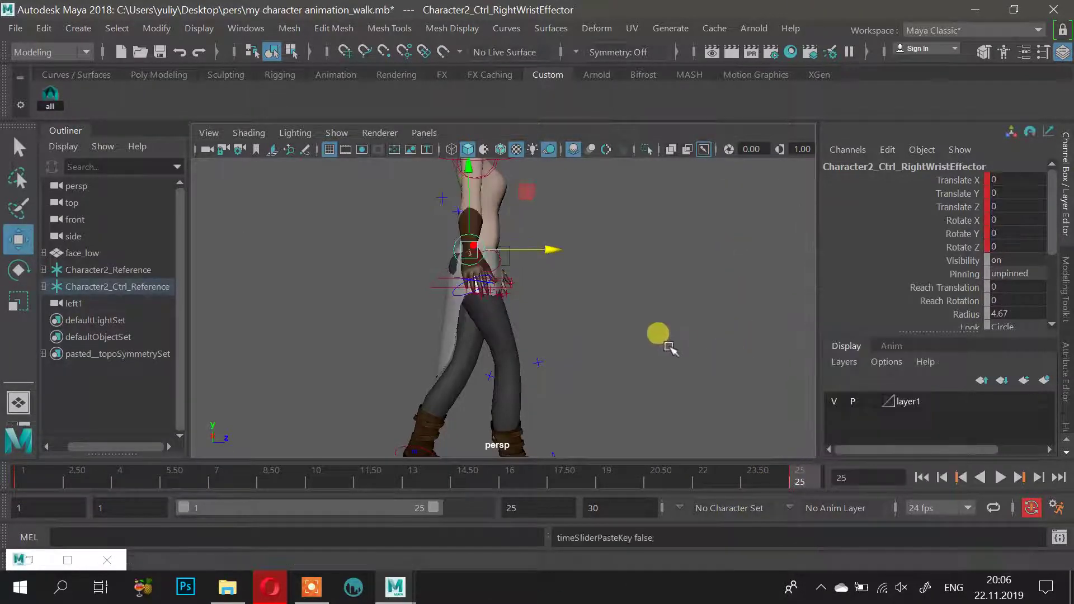
key(ctrl+z)
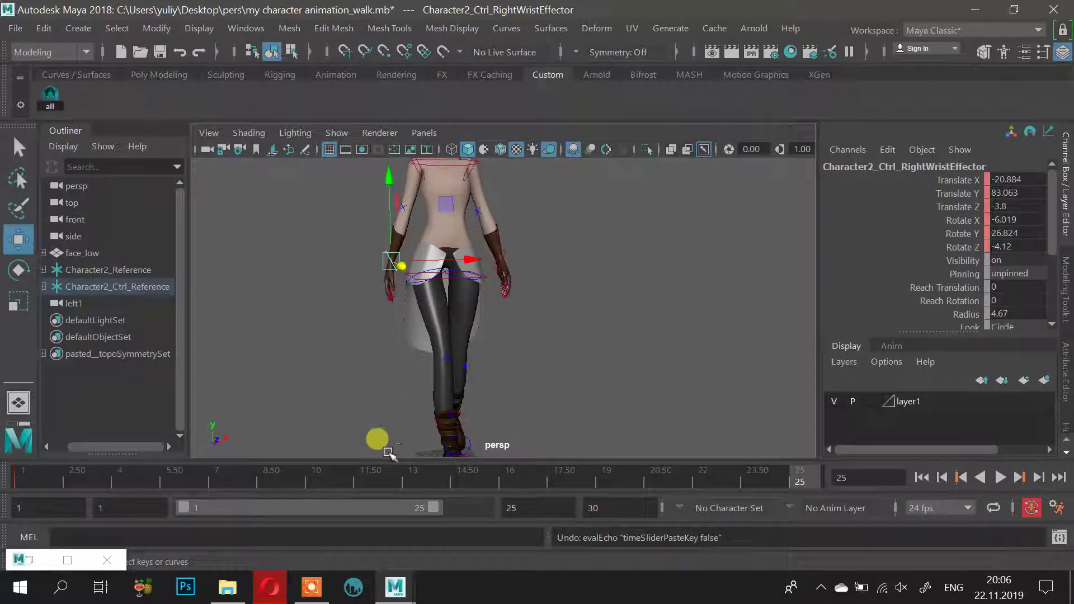
Preview the walk briefly, and set a key on both the left and right wrist controls at frame 1
key(alt+v)
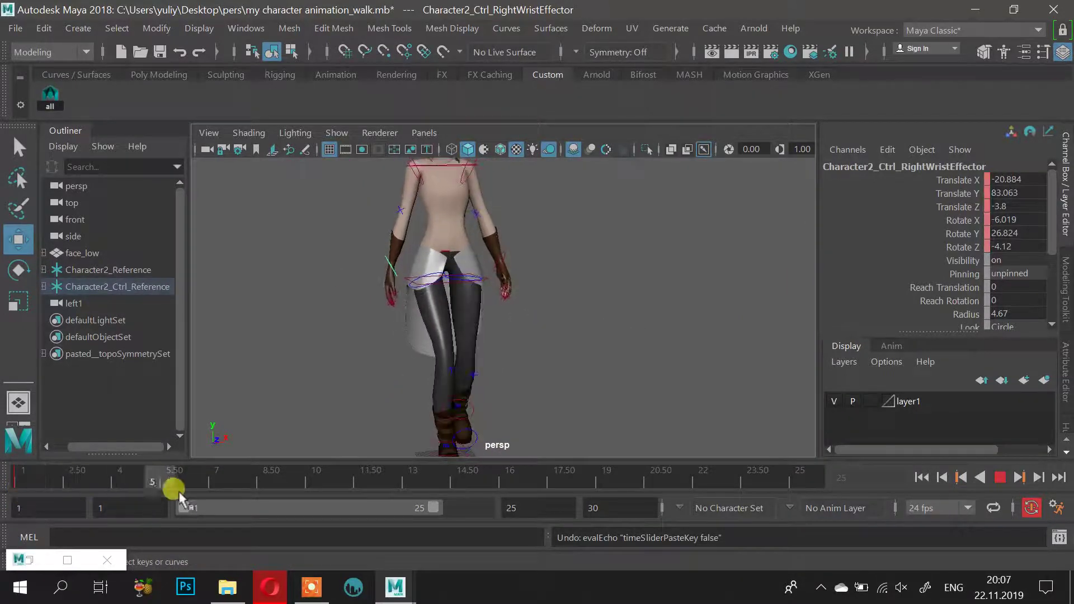
key(alt+v)
alt+drag(428, 280, 506, 307)
click(501, 250)
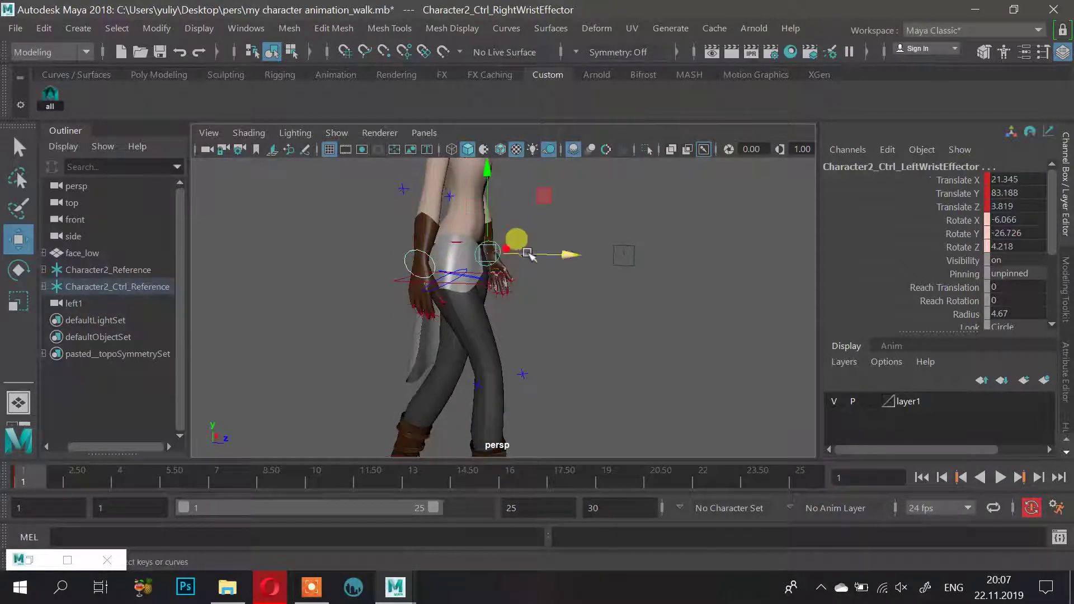
key(s)
Copy the key of both wrist controls from frame 1 and paste it at frame 25
drag(66, 479, 17, 472)
right_click(23, 472)
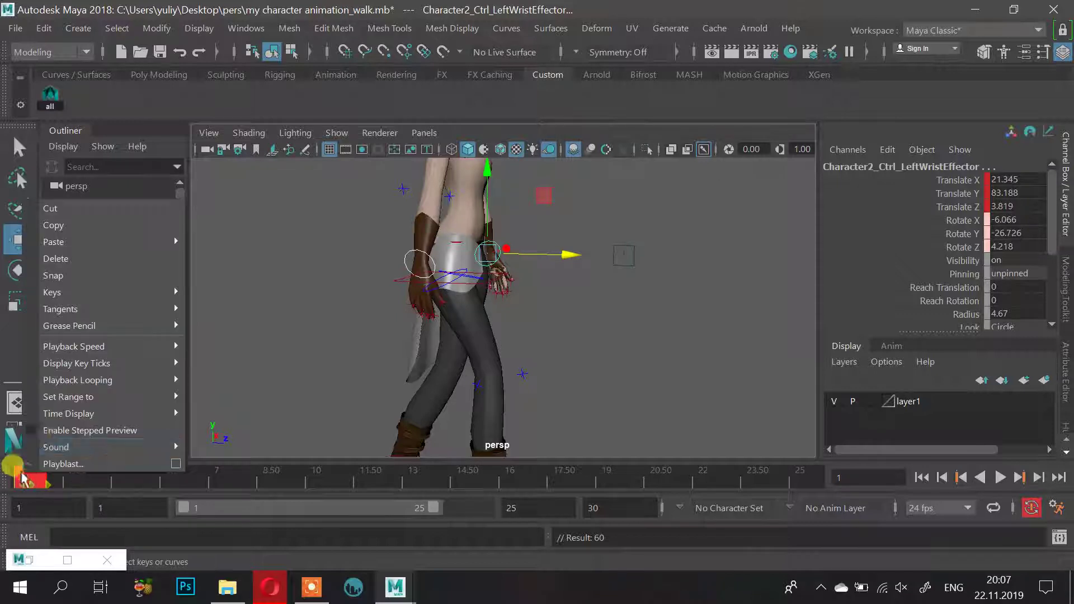
click(113, 225)
click(730, 479)
click(794, 478)
right_click(798, 480)
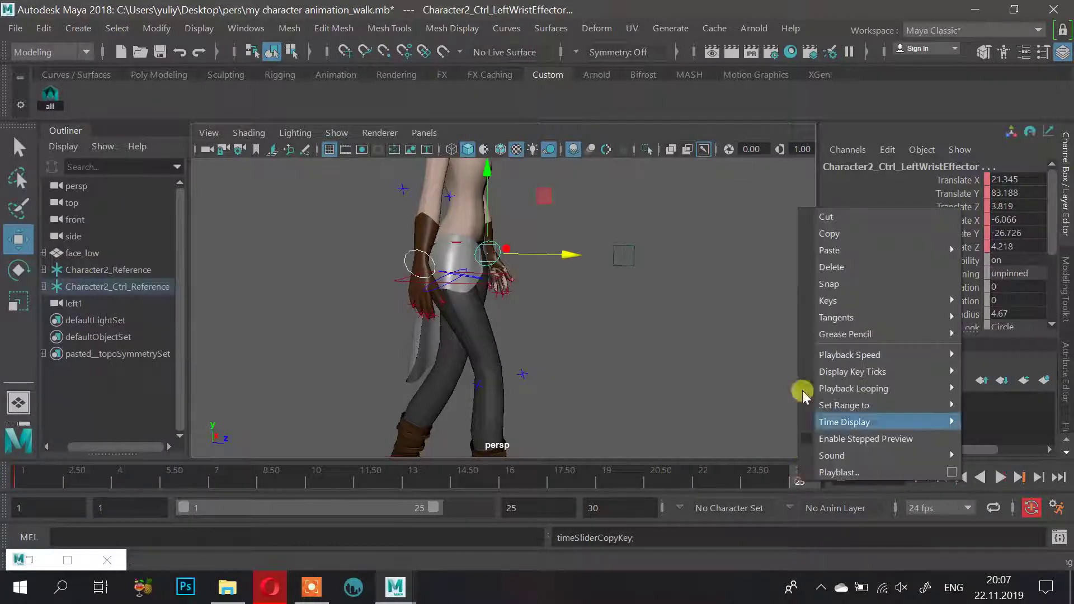
mouse_move(839, 250)
click(768, 265)
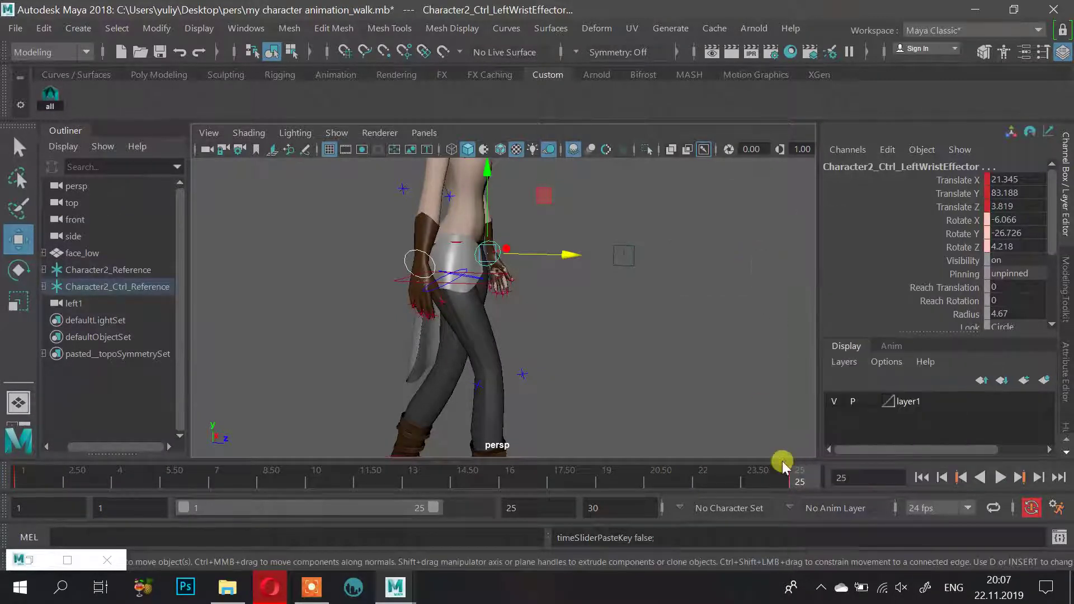
Check the walk-cycle reference in the Opera browser, and move the left wrist control forward to about Z 13.1 at frame 4
drag(807, 482, 329, 333)
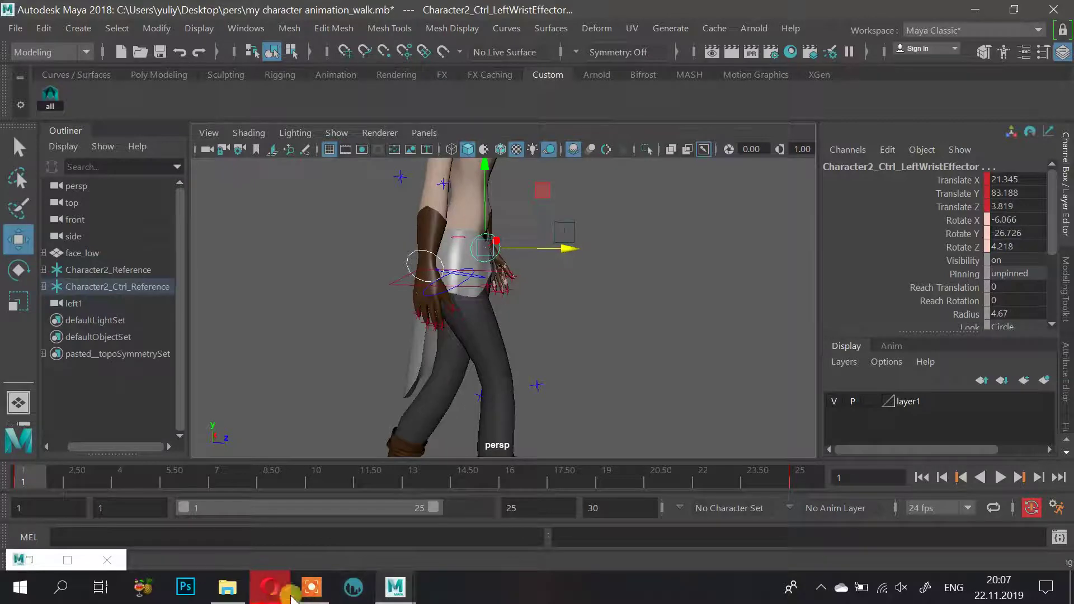
click(275, 595)
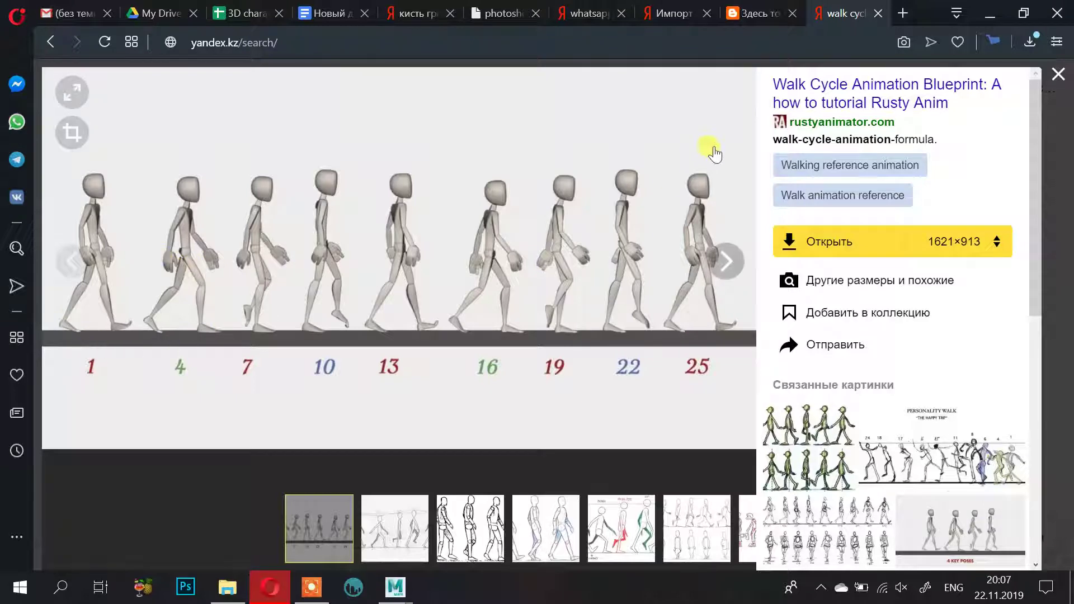
click(989, 14)
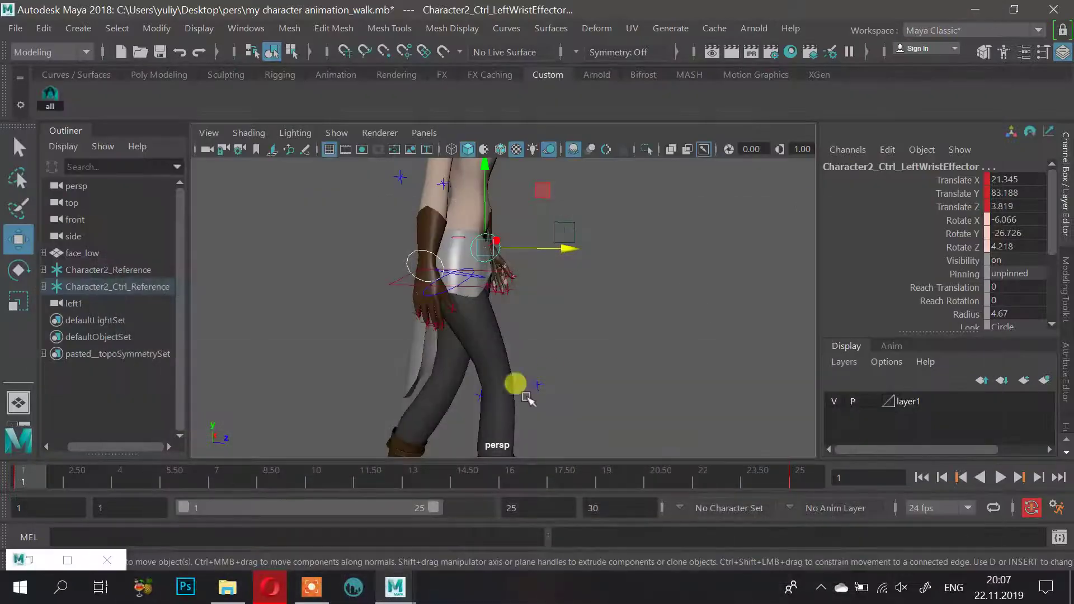
drag(294, 481, 119, 478)
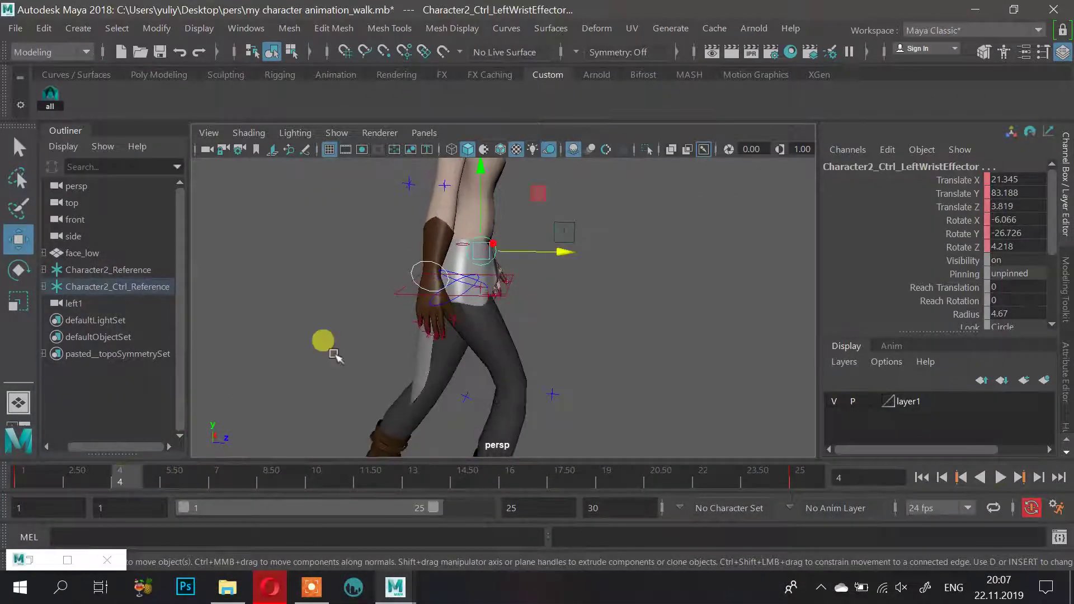
click(538, 221)
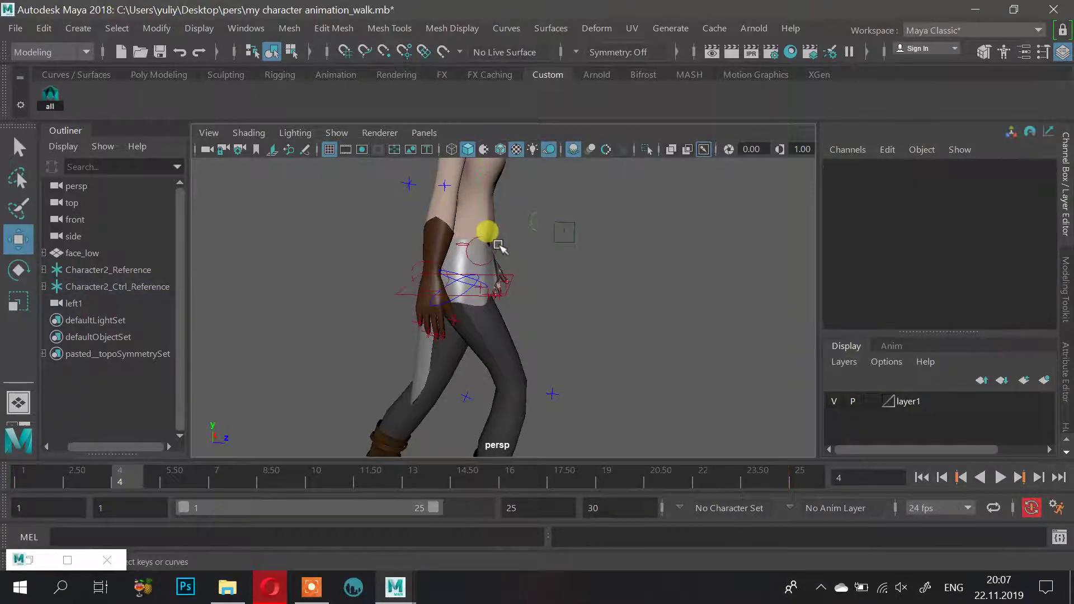
click(493, 245)
drag(564, 247, 600, 249)
At frame 4, move the right wrist control to about X -18.95, Z -8.48, and bring the left wrist inward to about X 16.85
click(414, 261)
click(423, 263)
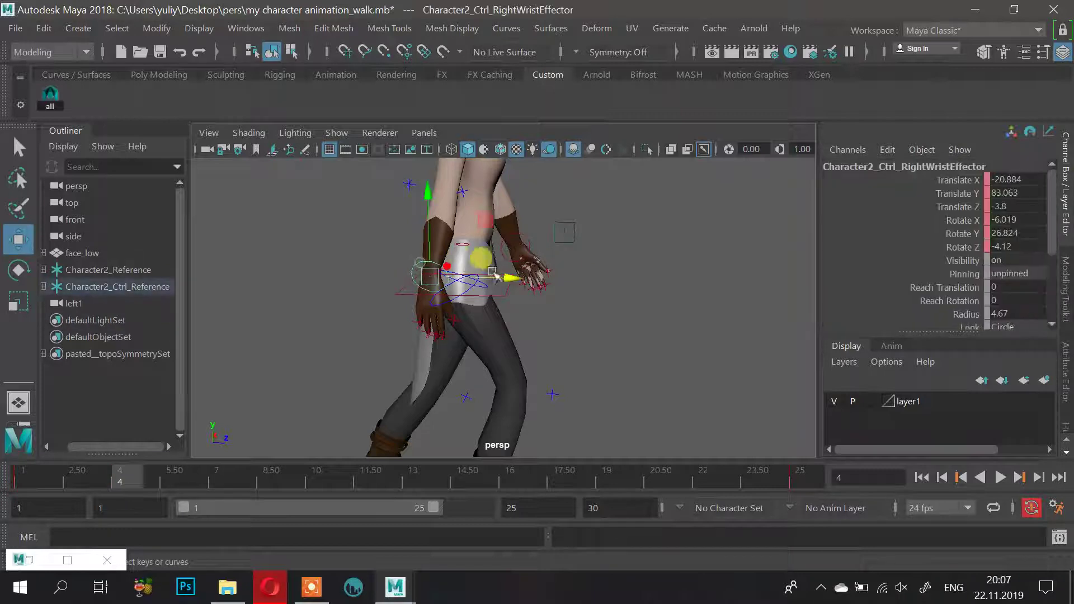
drag(489, 278, 402, 307)
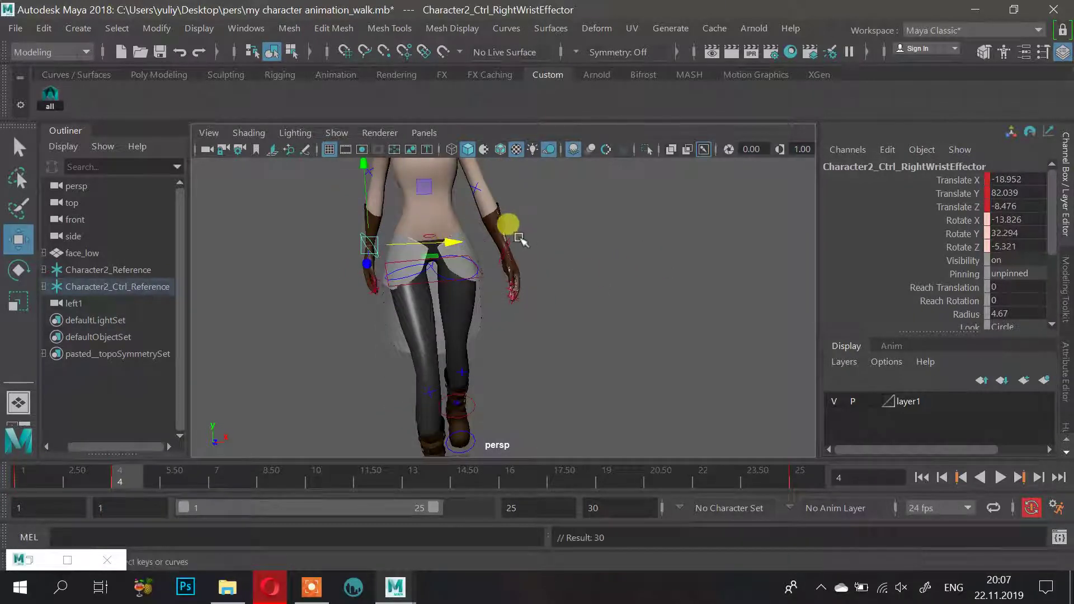
click(505, 246)
drag(577, 249, 559, 251)
alt+drag(560, 238, 628, 224)
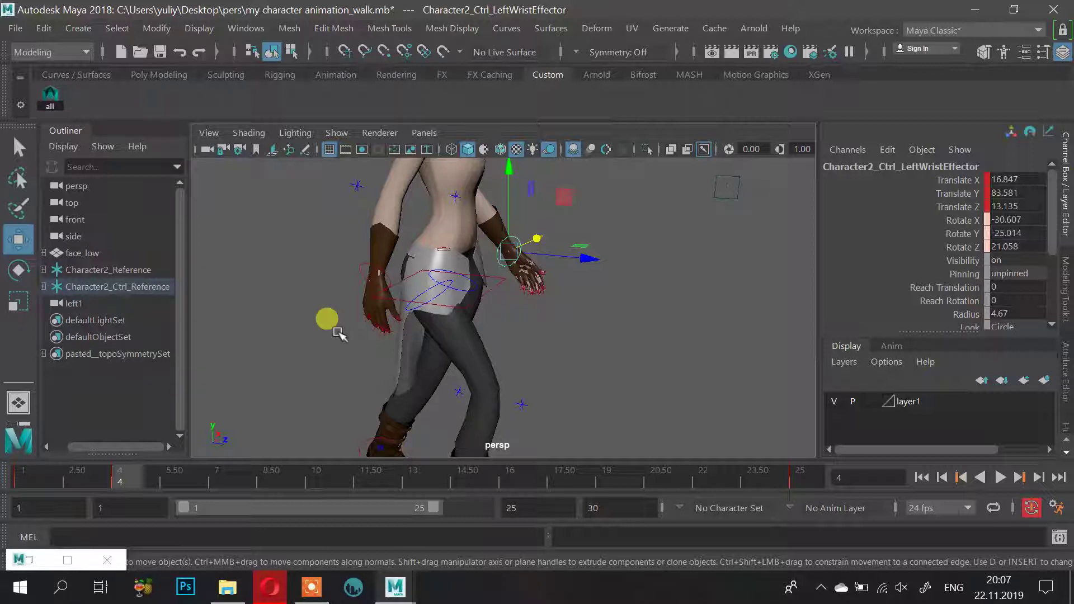
Review the arm swing from frame 1 to frame 7 and compare it with the walk-cycle reference in the Opera browser
key(alt+v)
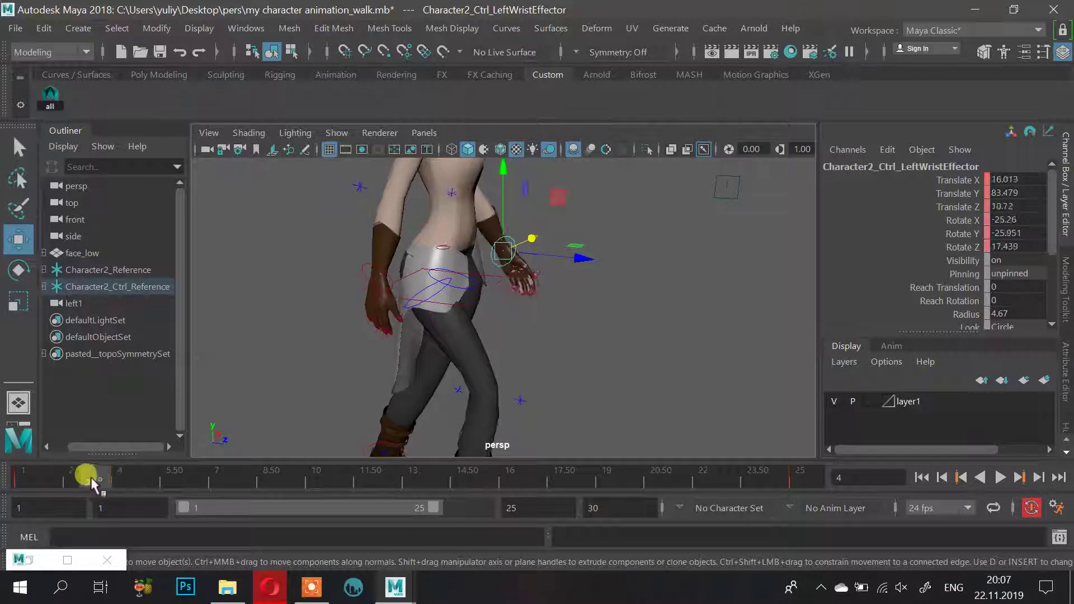
drag(19, 480, 240, 494)
click(265, 598)
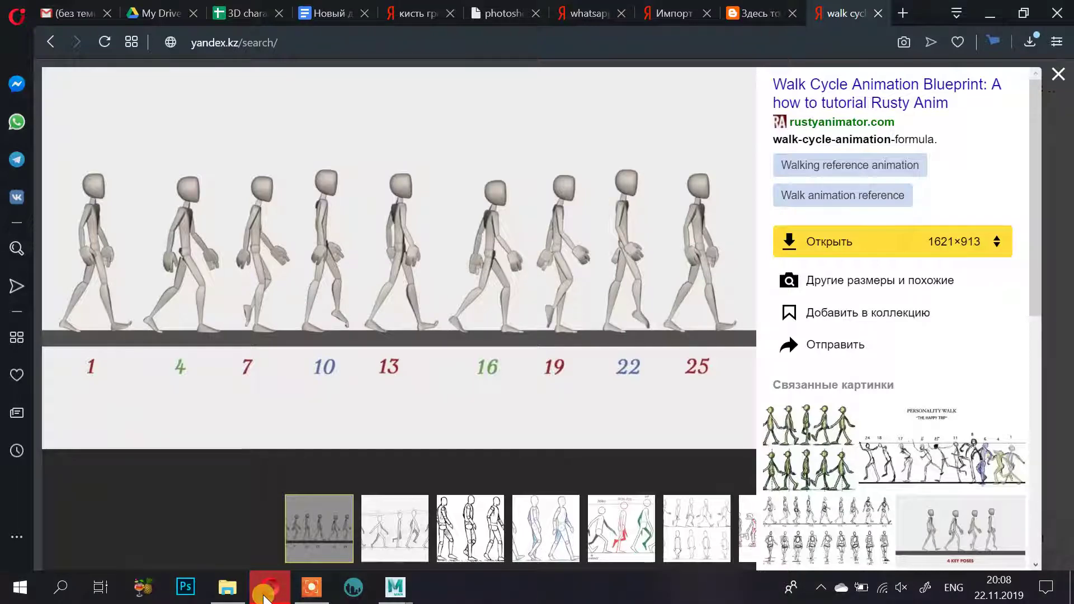
click(264, 595)
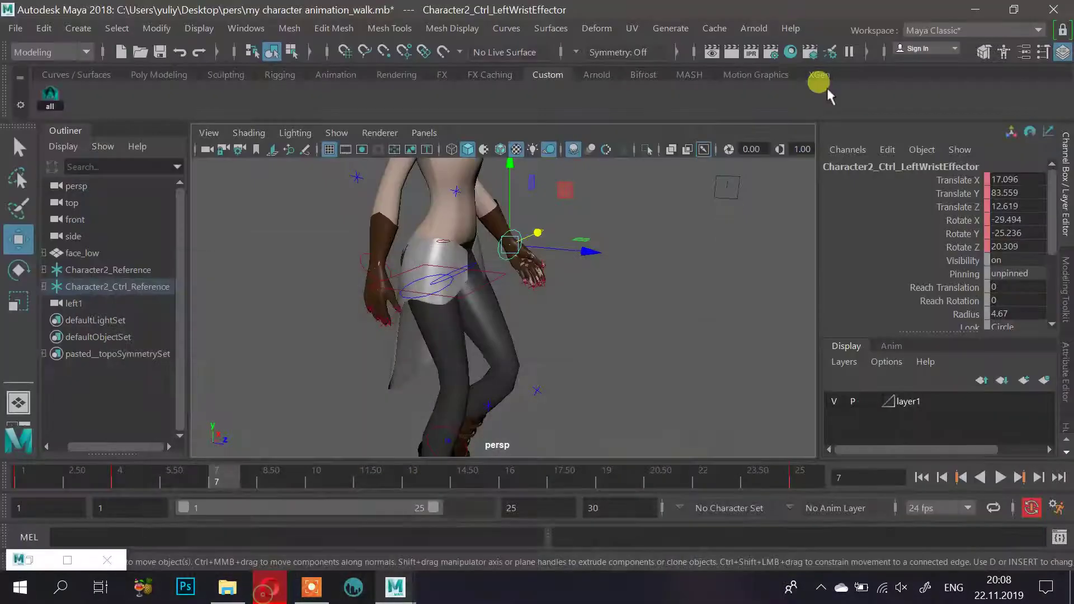
Copy the left wrist control's key from frame 1 and paste it at frame 13
drag(188, 491, 26, 475)
right_click(26, 472)
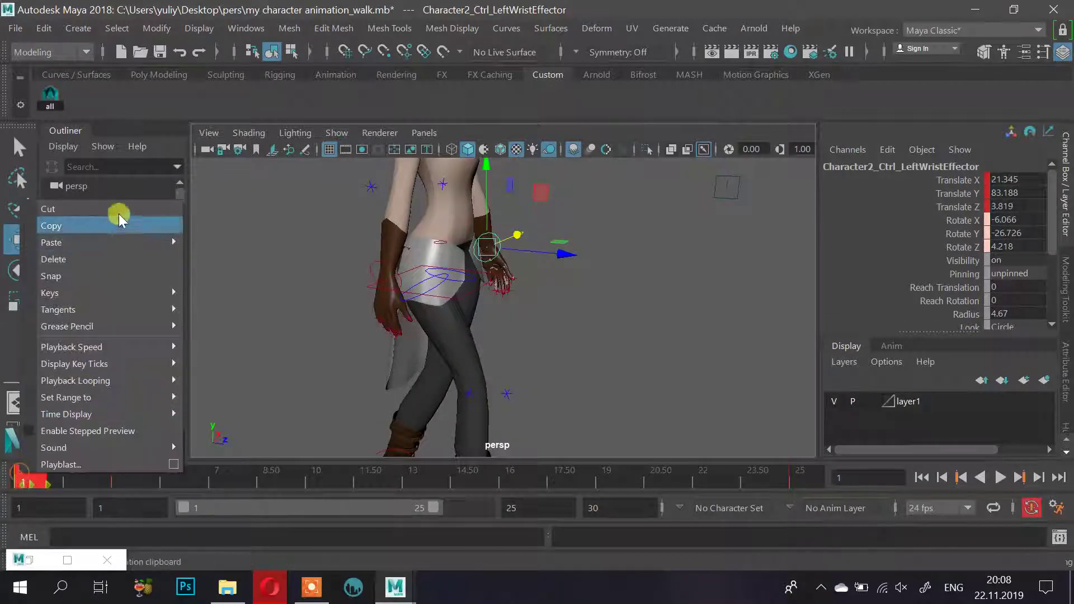
click(110, 226)
drag(199, 478, 422, 479)
right_click(417, 480)
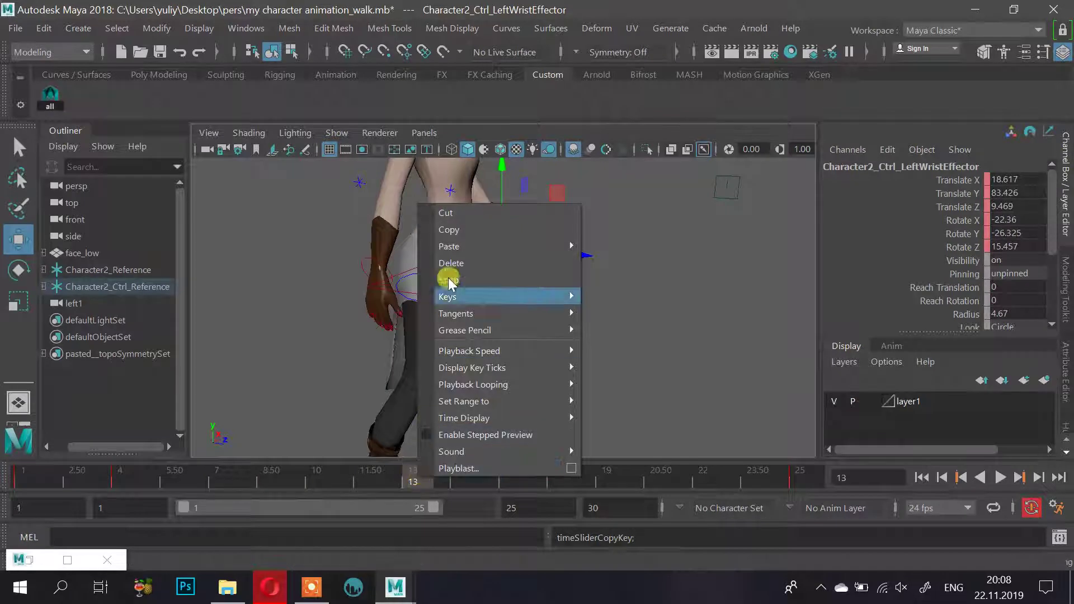
mouse_move(456, 246)
click(609, 260)
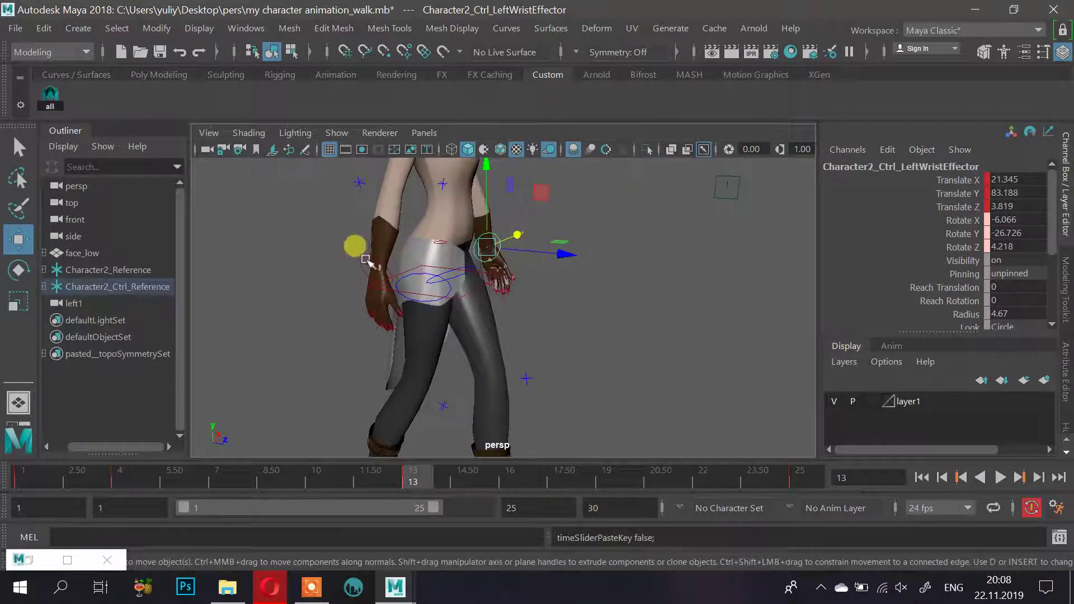
Copy the right wrist control's key from frame 1 and paste it at frame 13
click(365, 260)
click(37, 478)
right_click(35, 479)
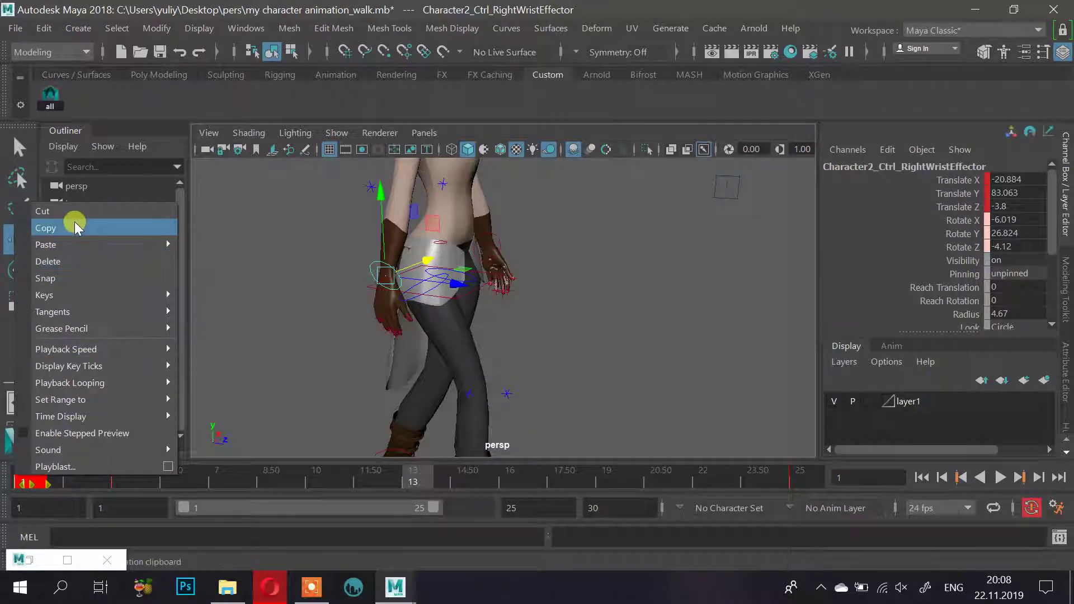
click(74, 225)
click(413, 474)
right_click(413, 474)
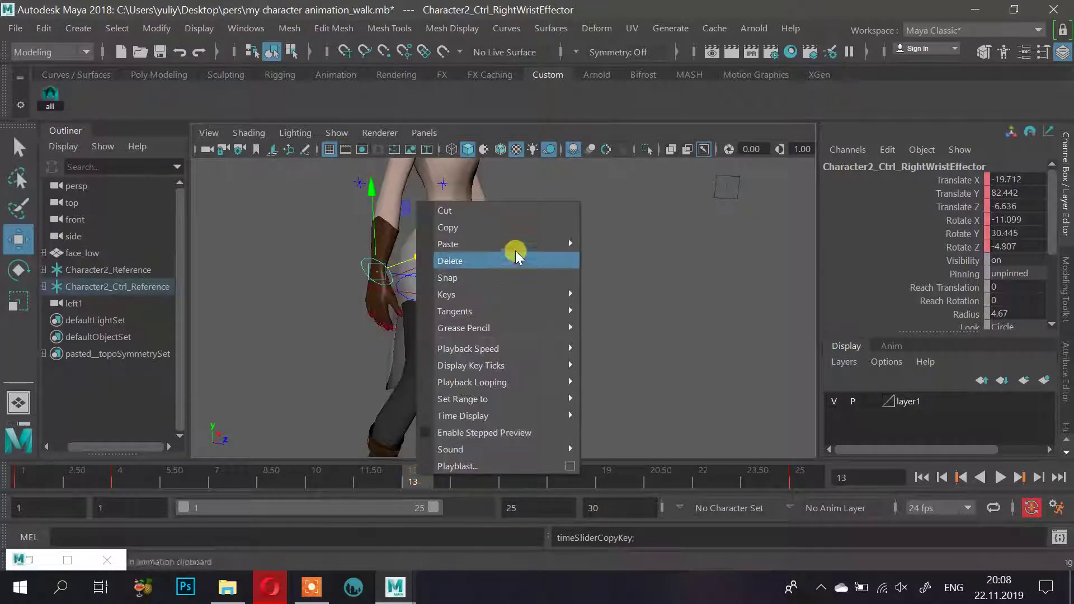
mouse_move(537, 244)
click(610, 258)
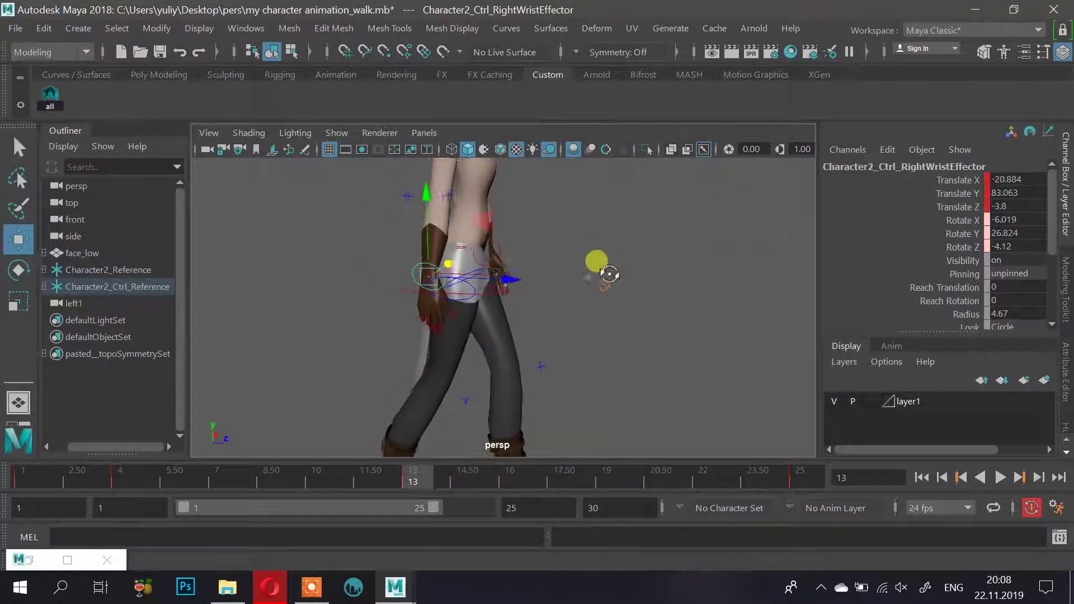
At frame 13, move the right wrist control to about Y 84.13, Z 4.21, and the left wrist control back to about Z -5.01
drag(510, 284, 419, 253)
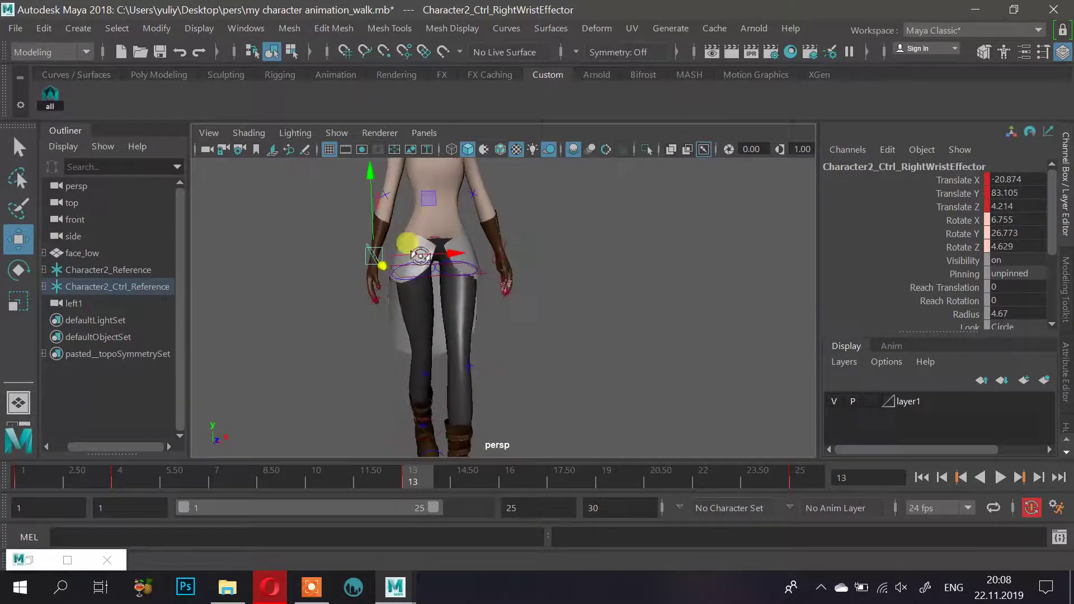
drag(371, 170, 370, 162)
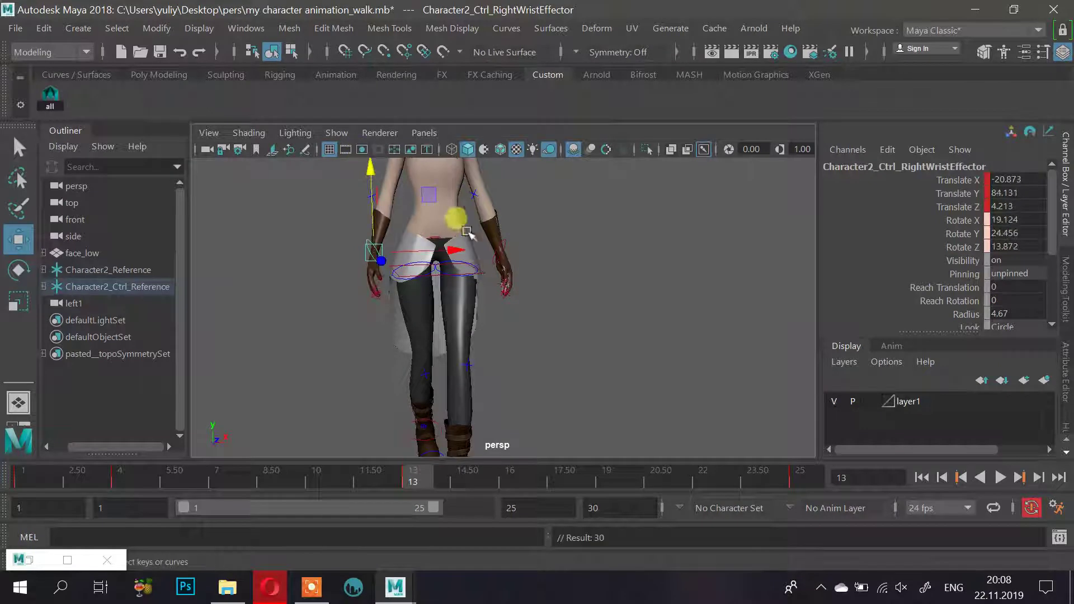
click(504, 244)
alt+drag(518, 249, 540, 268)
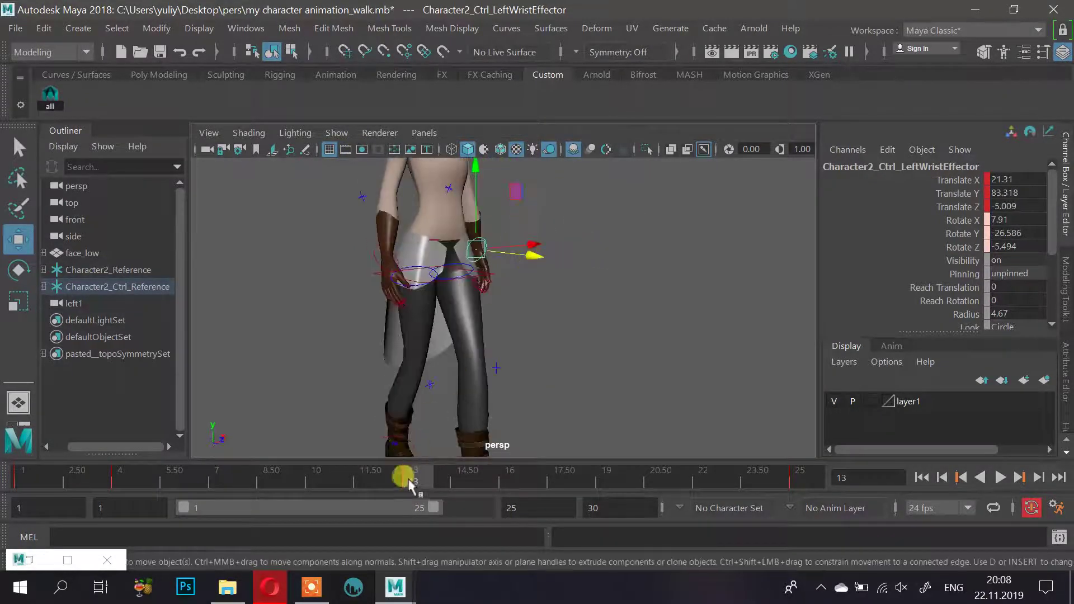
Play the walk from frame 1 in side view, examine the arm swing, and stop playback
drag(409, 482, 78, 453)
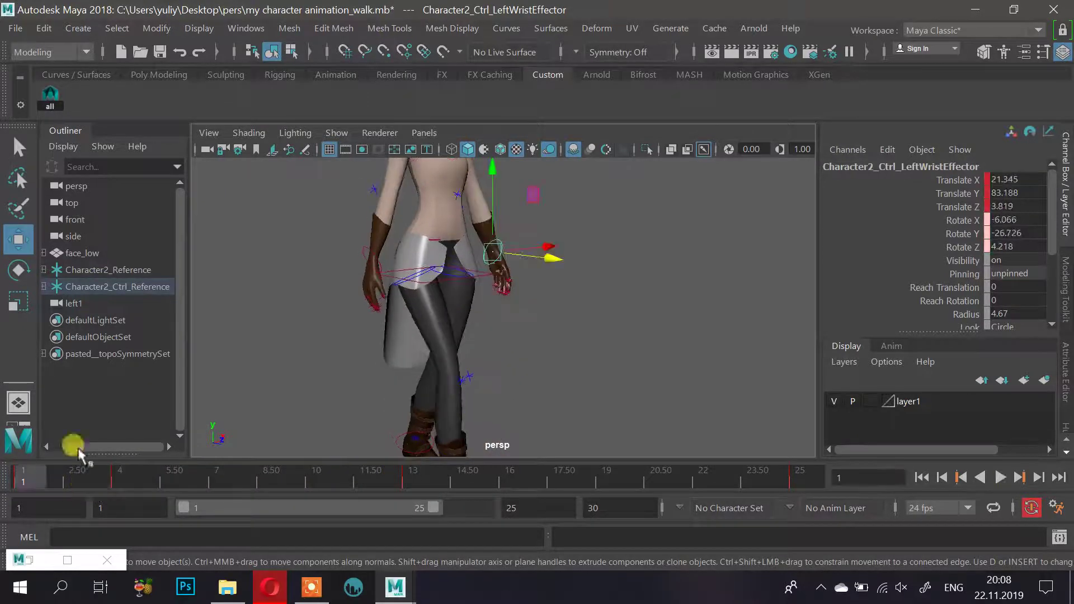
mouse_move(544, 370)
alt+mouse_down()
mouse_move(611, 356)
mouse_move(547, 367)
mouse_move(563, 367)
alt+mouse_up()
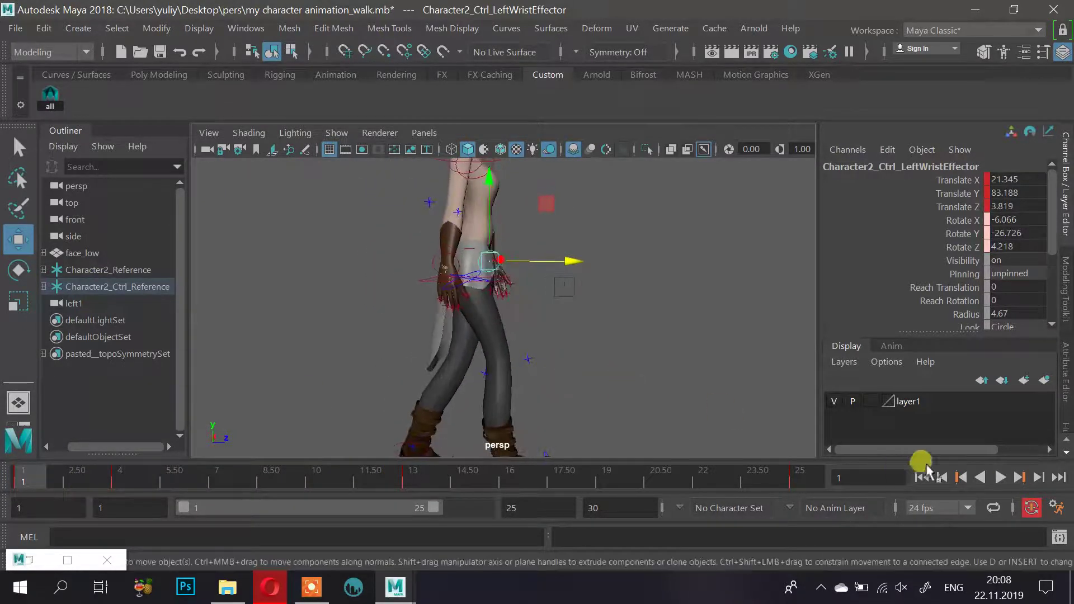
click(995, 478)
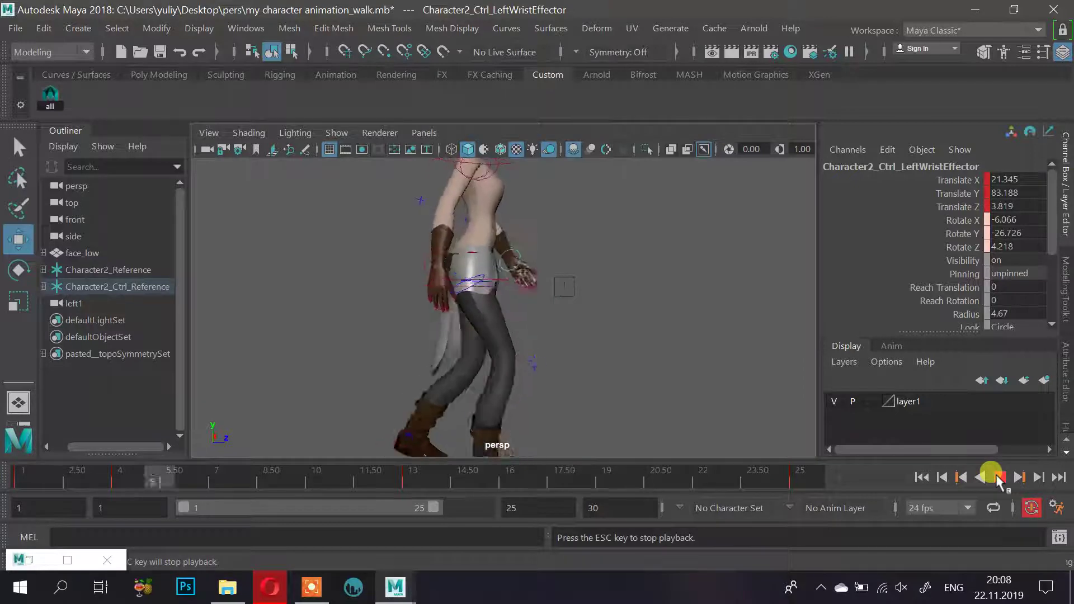
click(999, 478)
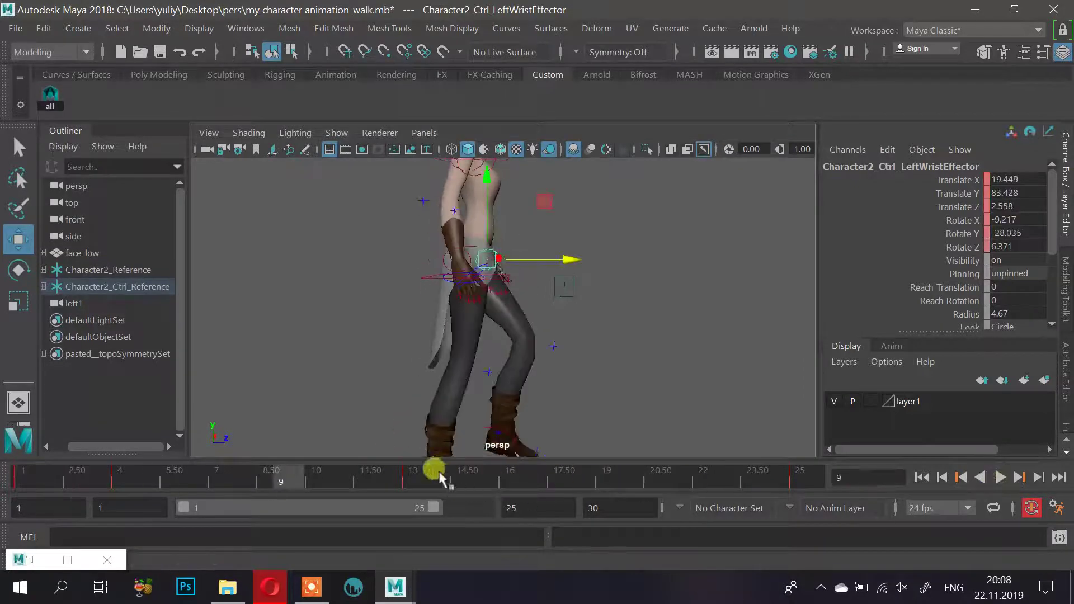
At frame 22, move the right wrist control to about X -17.77, Z -10.62
drag(439, 479, 703, 480)
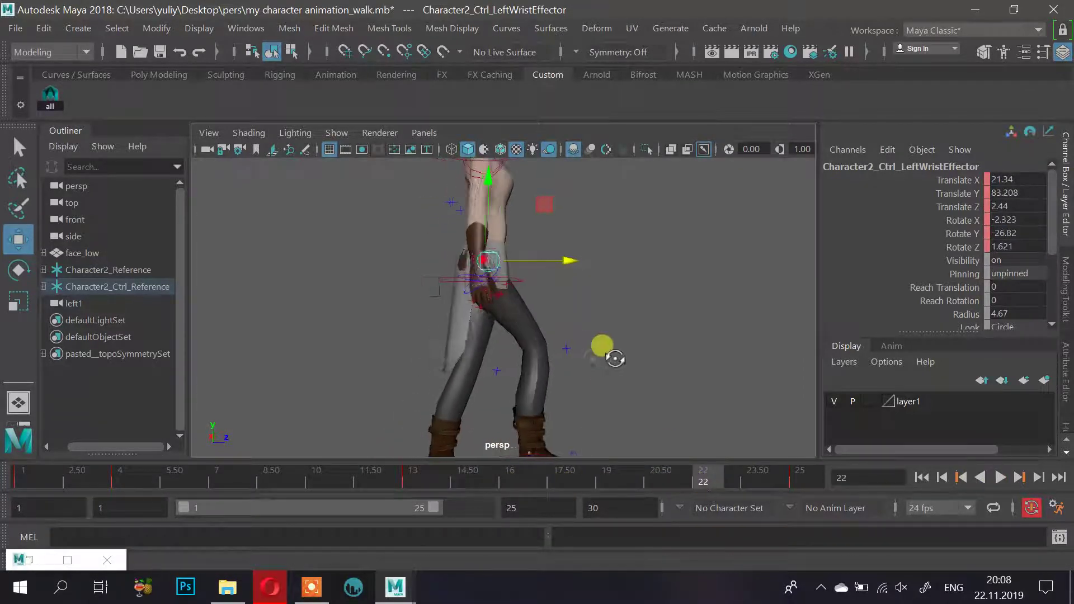
alt+drag(615, 359, 581, 270)
mouse_move(579, 274)
alt+mouse_down()
mouse_move(484, 300)
mouse_move(562, 258)
mouse_move(586, 275)
alt+mouse_up()
mouse_move(459, 284)
alt+mouse_down()
mouse_move(504, 282)
mouse_move(455, 302)
alt+mouse_up()
click(499, 284)
alt+drag(457, 302, 603, 302)
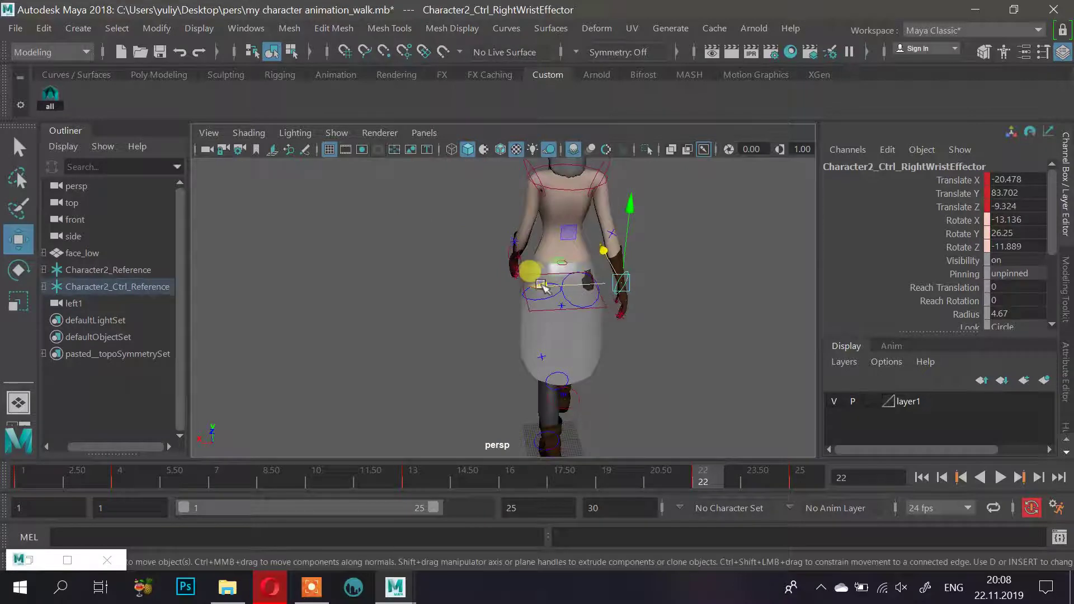
drag(540, 285, 476, 255)
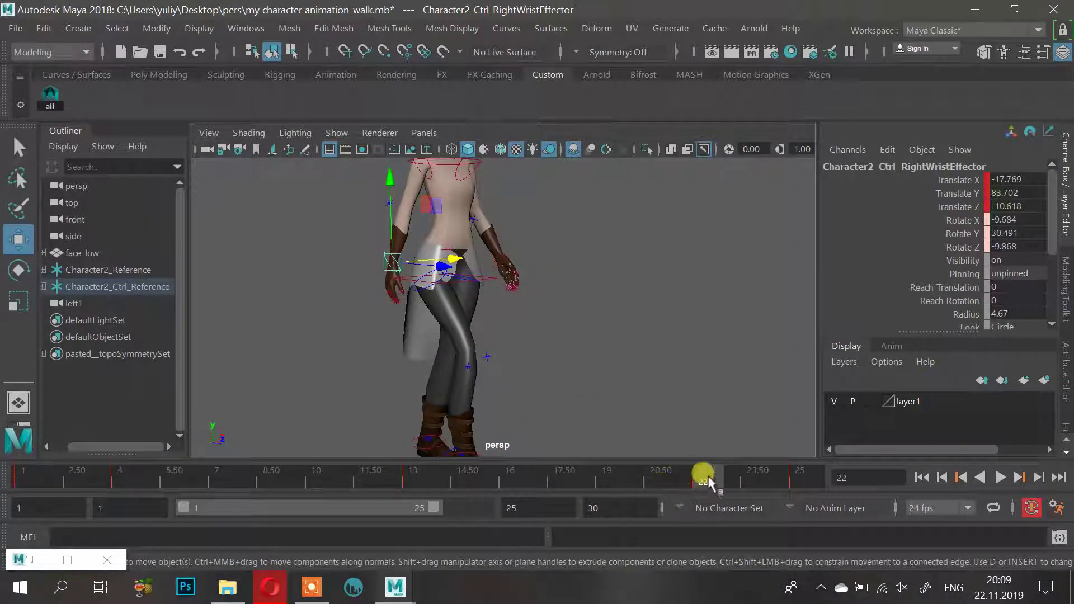
Return to frame 1, examine the walk on the whole character from the front, and clear the selection
drag(709, 481, 27, 459)
alt+right_drag(592, 336, 509, 324)
alt+drag(509, 324, 520, 347)
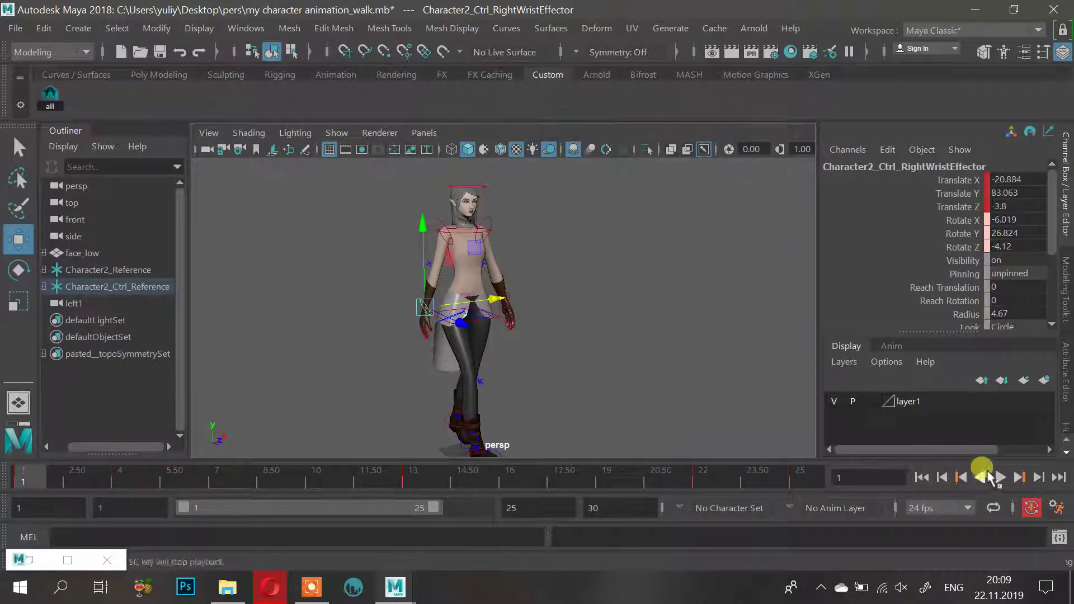
click(620, 320)
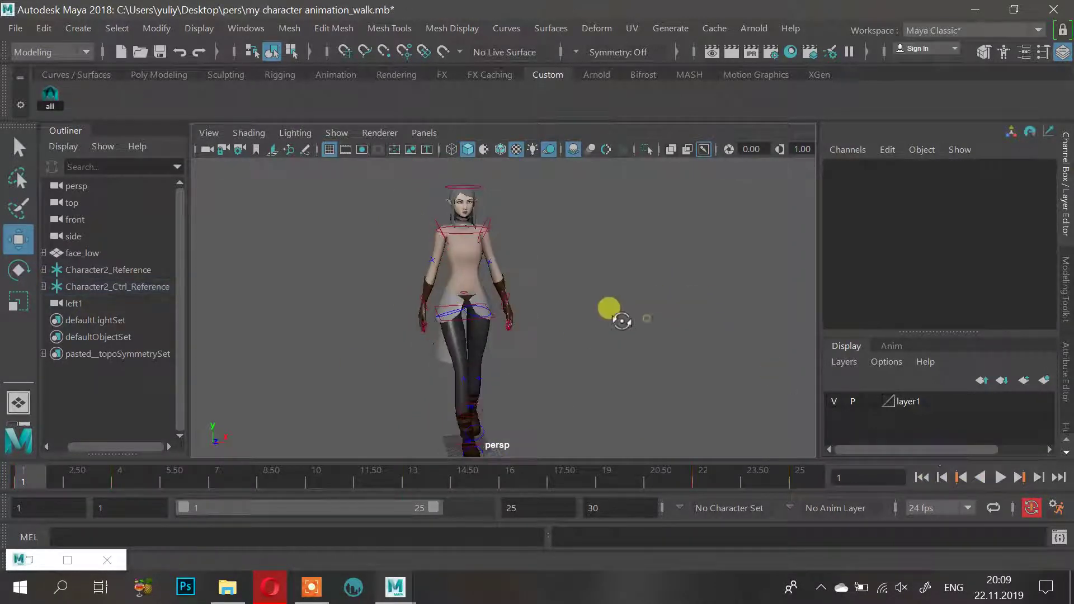
Try to hide the rig controls by turning off viewport display of controllers, NURBS curves, locators and dynamic constraints
click(284, 133)
click(338, 134)
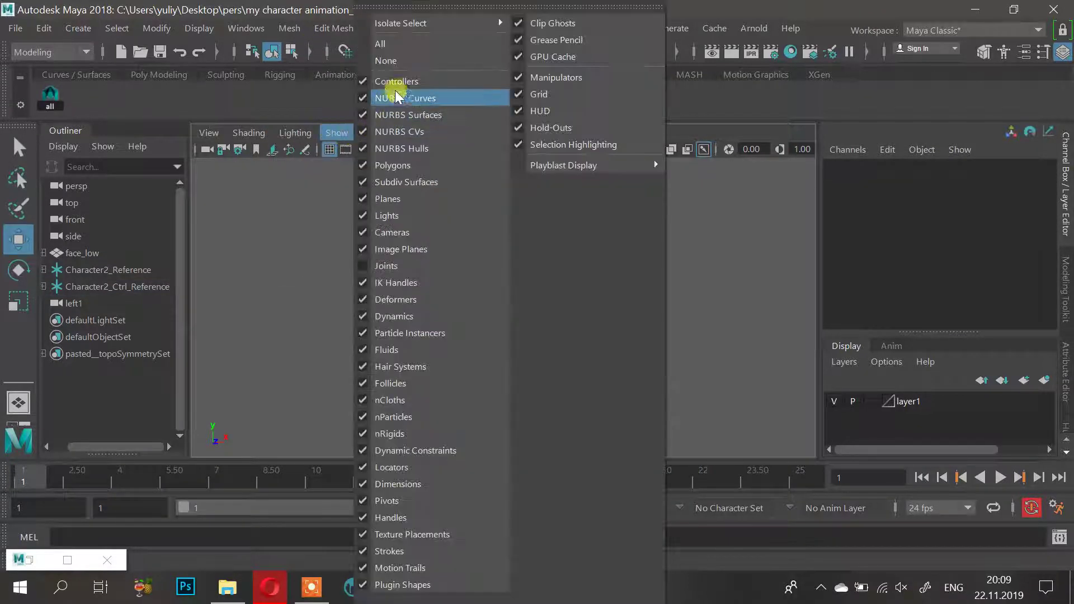
click(528, 244)
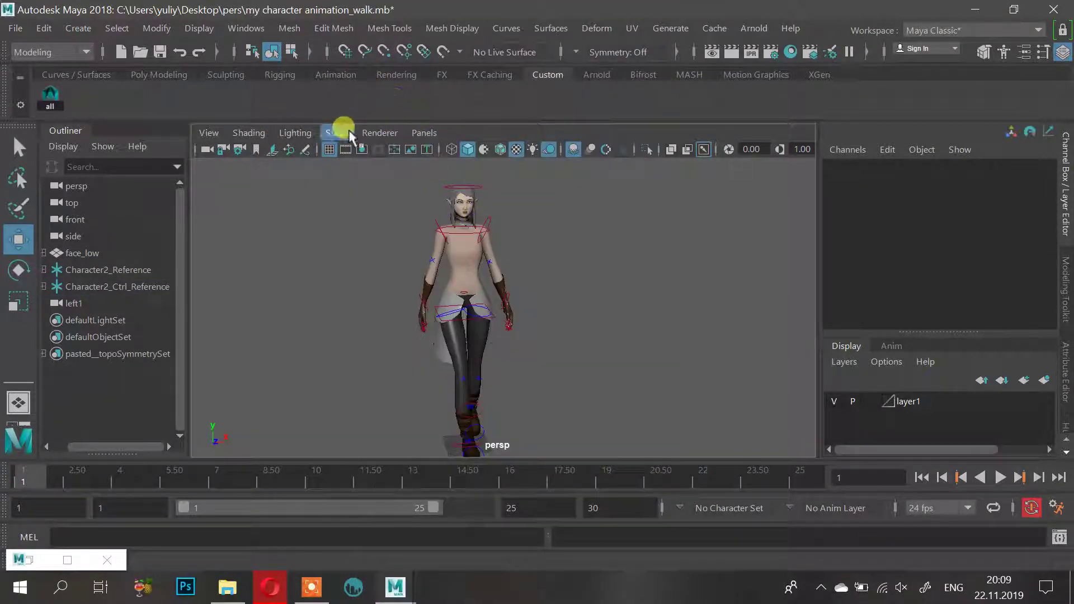
click(335, 133)
click(368, 99)
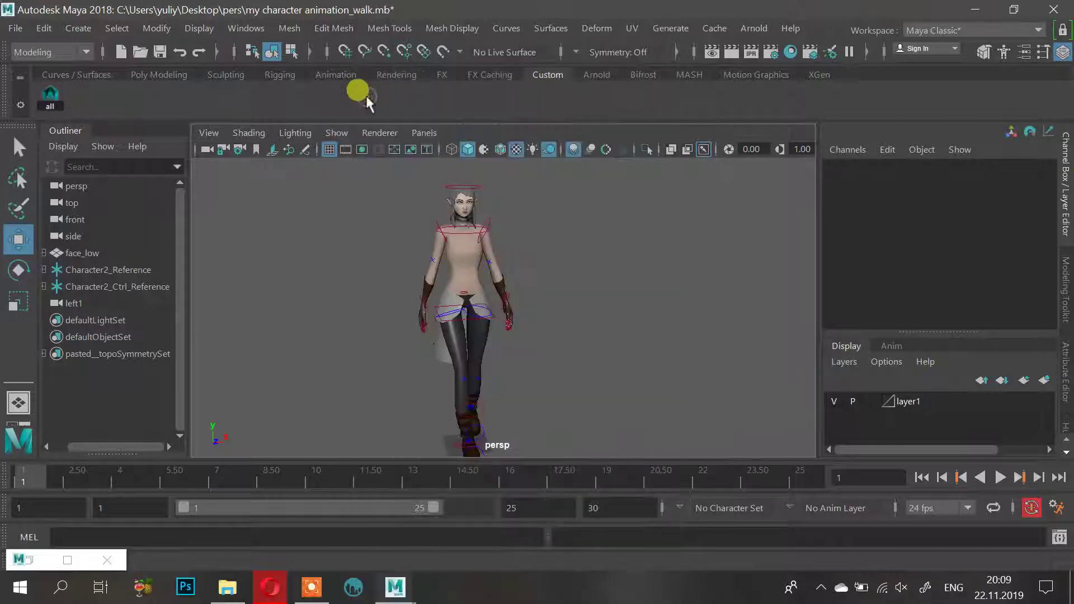
click(337, 132)
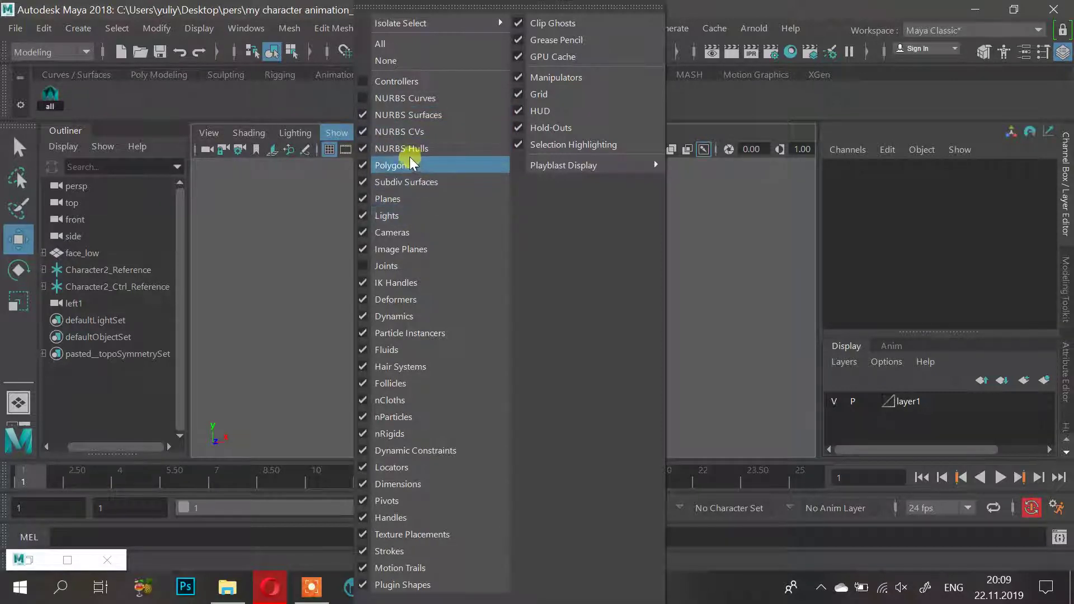
click(361, 467)
click(351, 135)
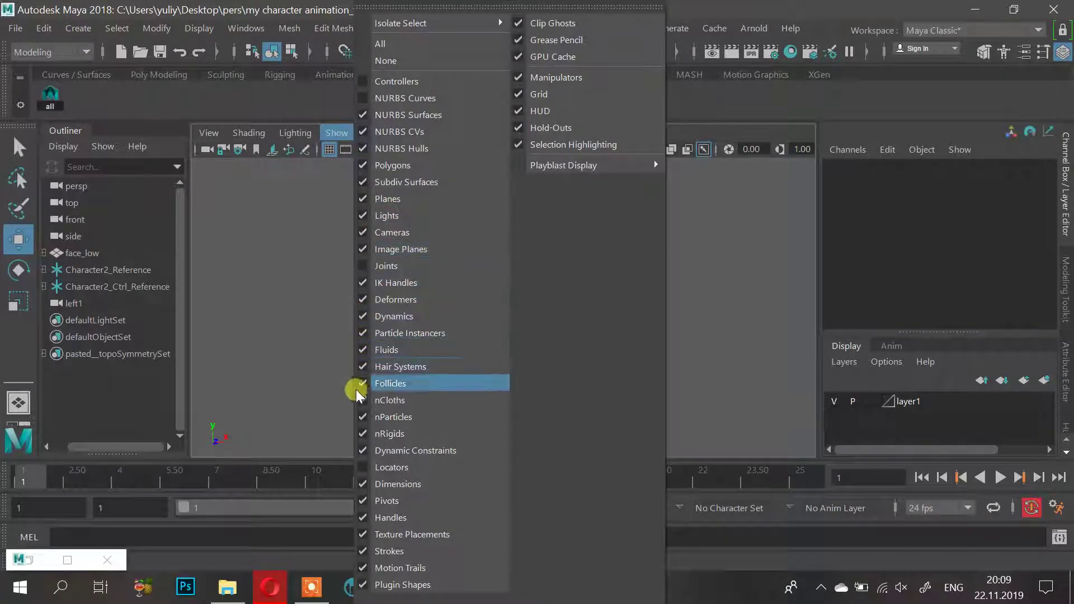
click(361, 451)
click(340, 135)
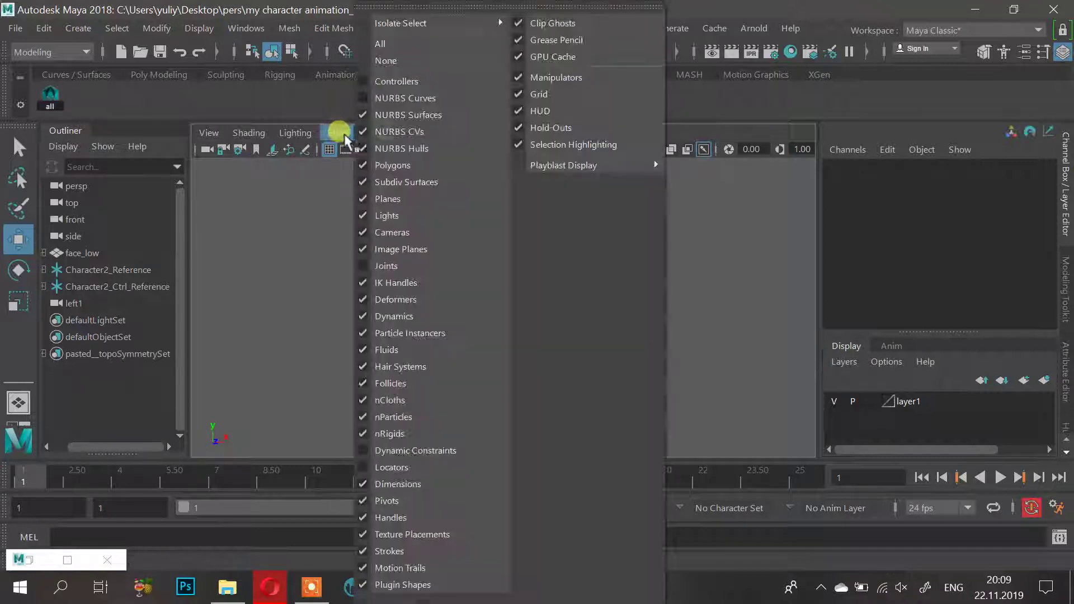
Try to hide the rig controls by also turning off viewport display of NURBS hulls, NURBS CVs and NURBS surfaces
mouse_move(250, 134)
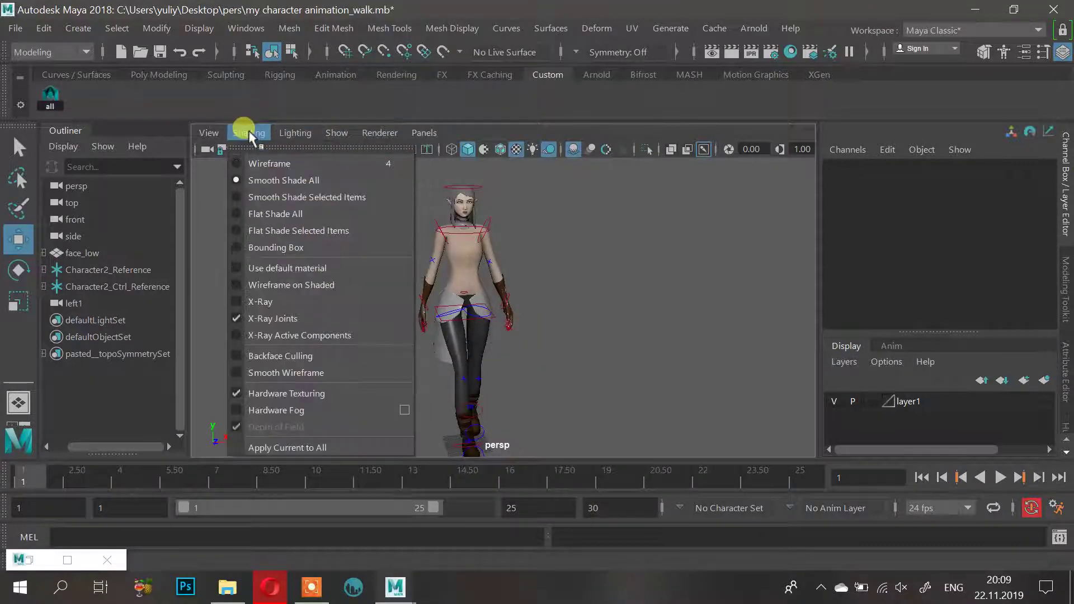
mouse_move(341, 134)
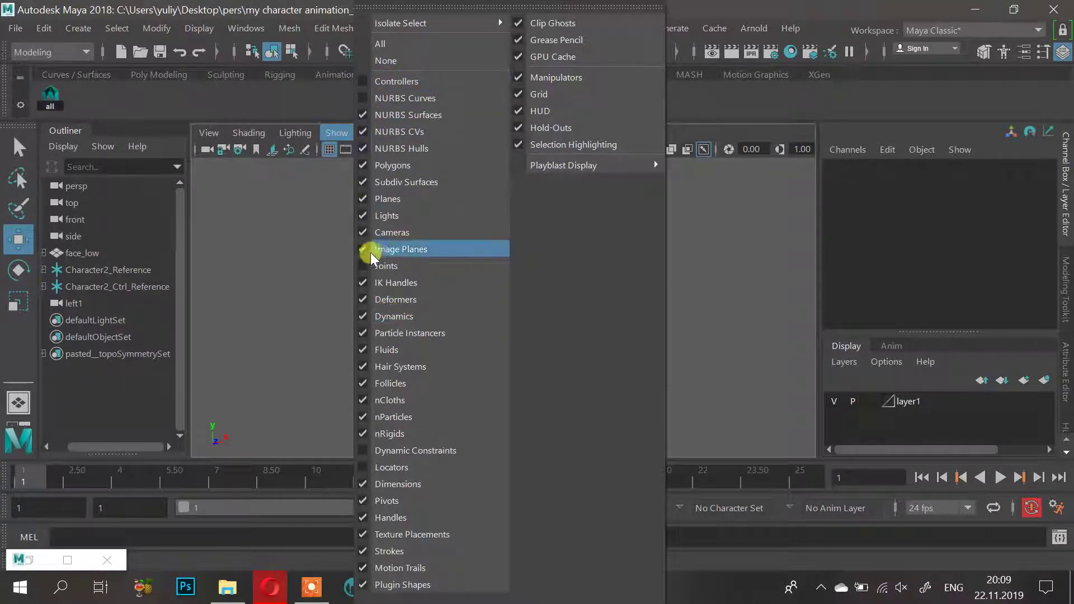
click(364, 144)
click(370, 132)
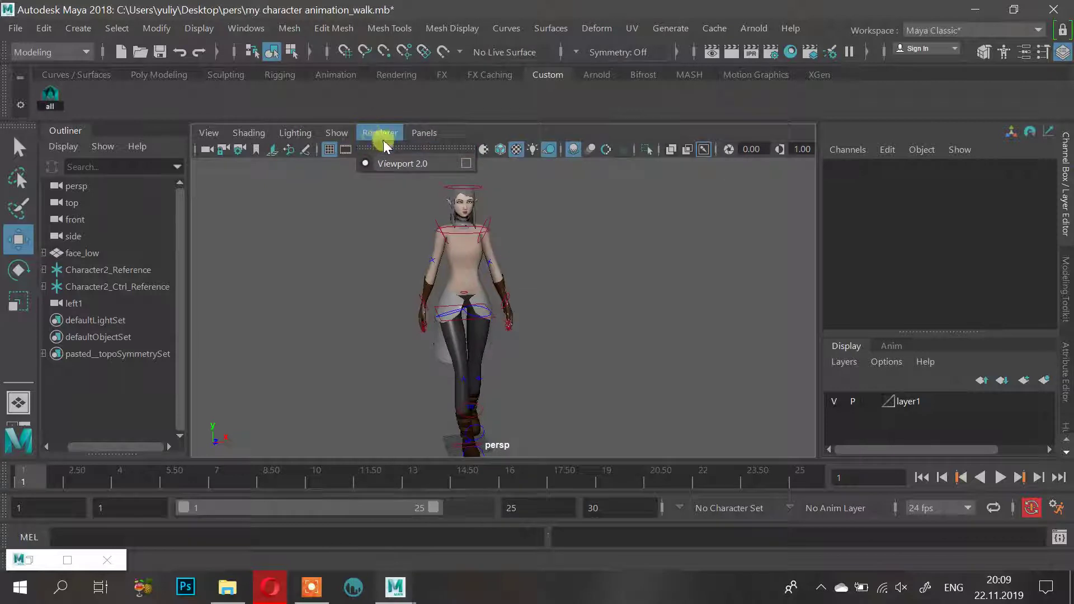
click(404, 130)
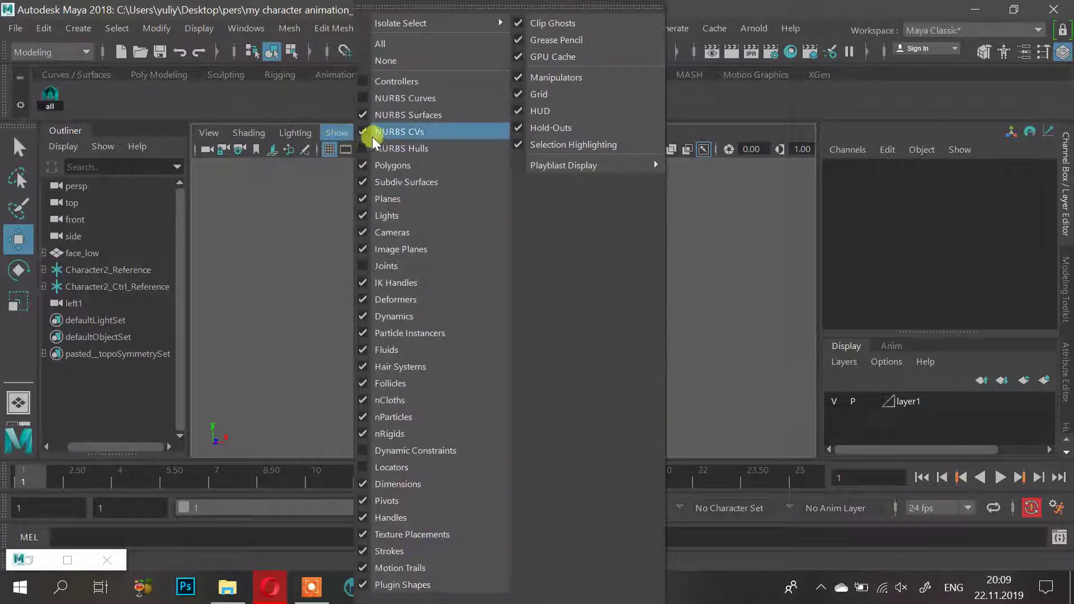
click(365, 131)
click(342, 132)
click(364, 115)
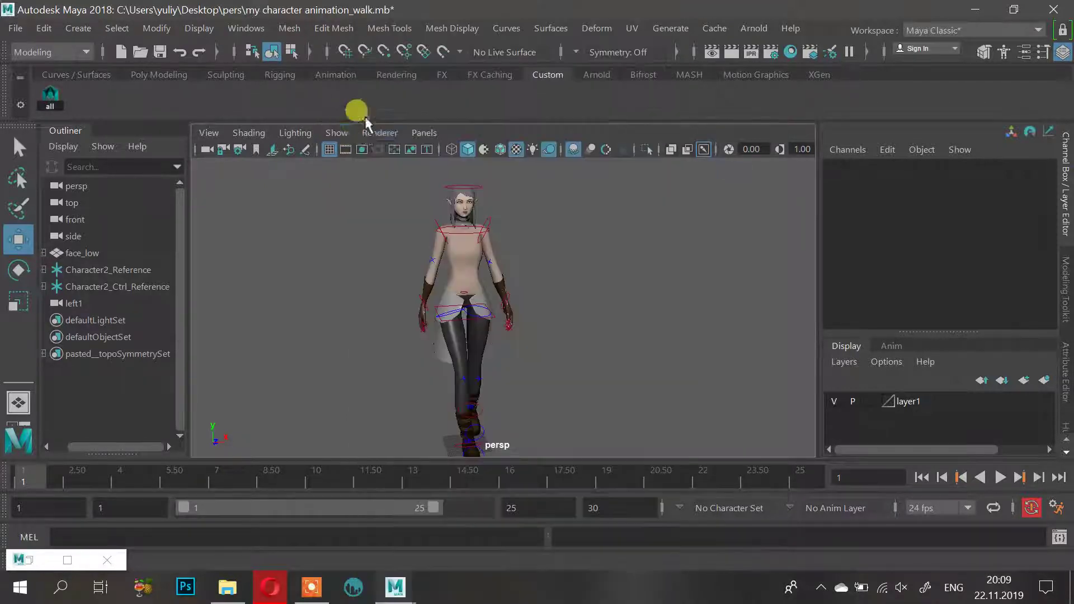
Turn viewport display of the controllers, NURBS curves, surfaces, CVs and hulls, locators and dynamic constraints back on
click(339, 131)
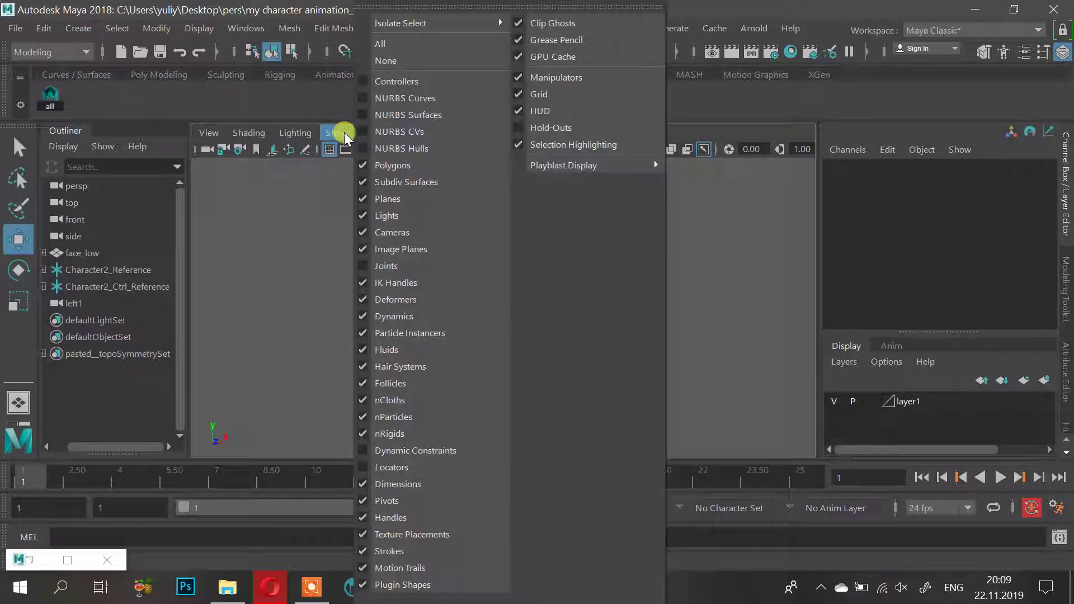
click(365, 147)
click(341, 132)
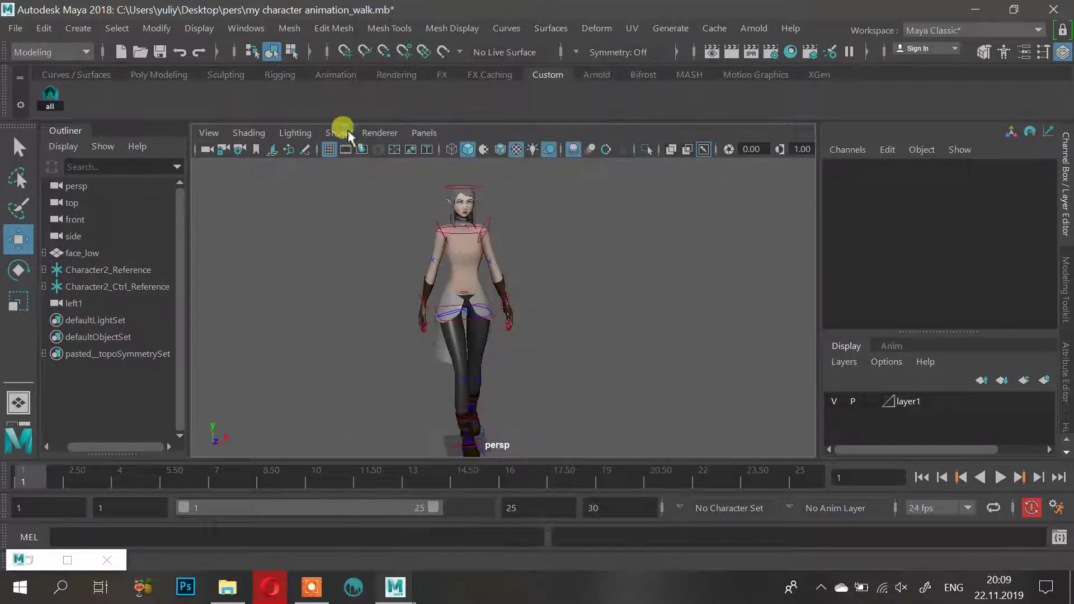
click(367, 134)
click(339, 130)
click(362, 113)
click(324, 135)
click(361, 106)
click(330, 134)
click(361, 79)
click(346, 132)
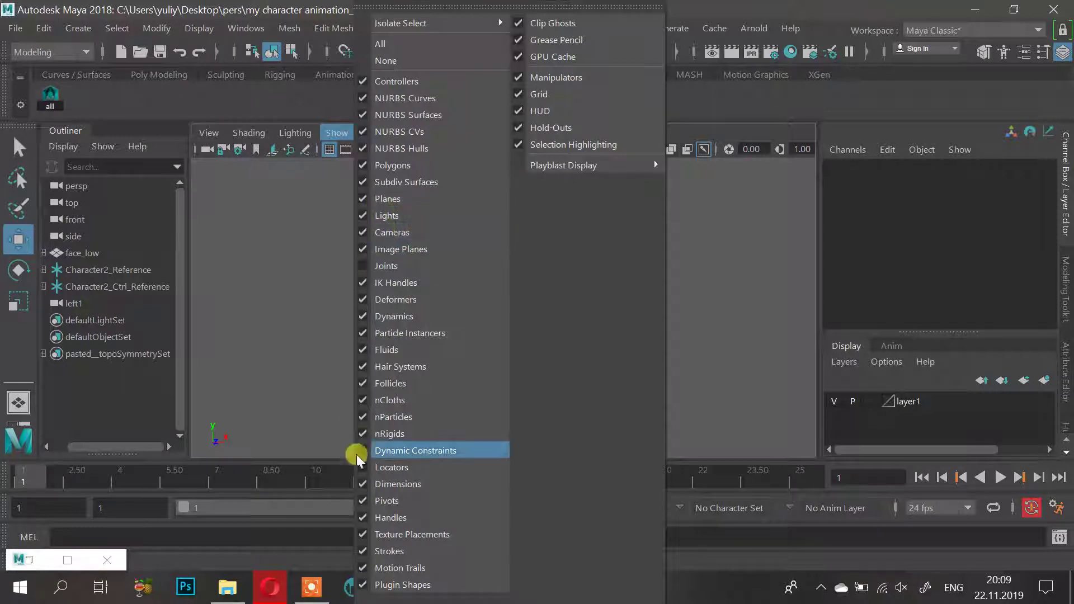
click(361, 452)
click(342, 132)
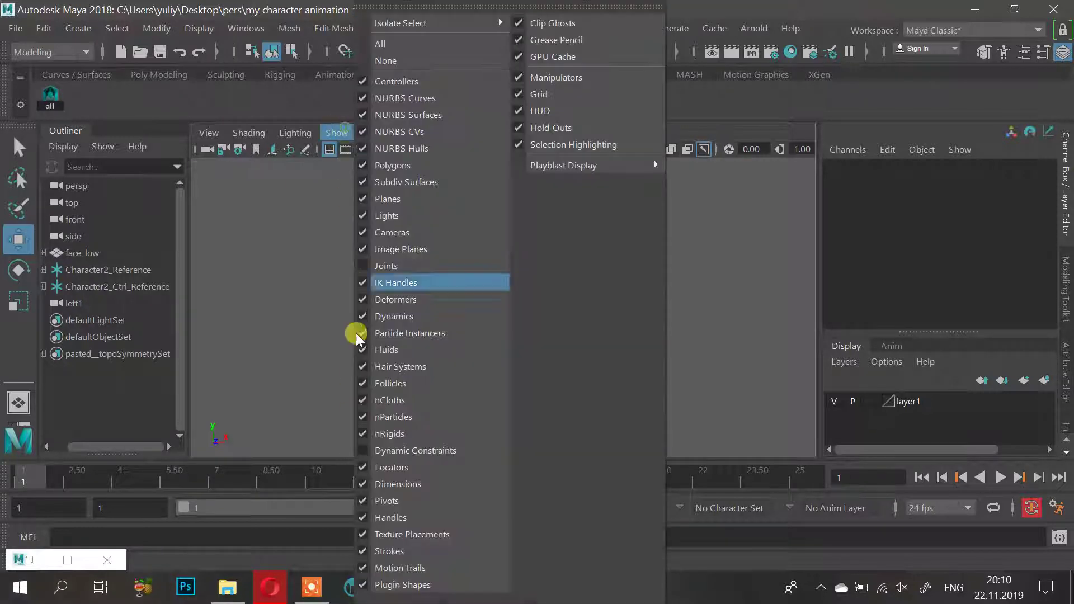
click(361, 451)
Hide the Character2_Ctrl_Reference group so only the character shows without its rig controls
click(106, 271)
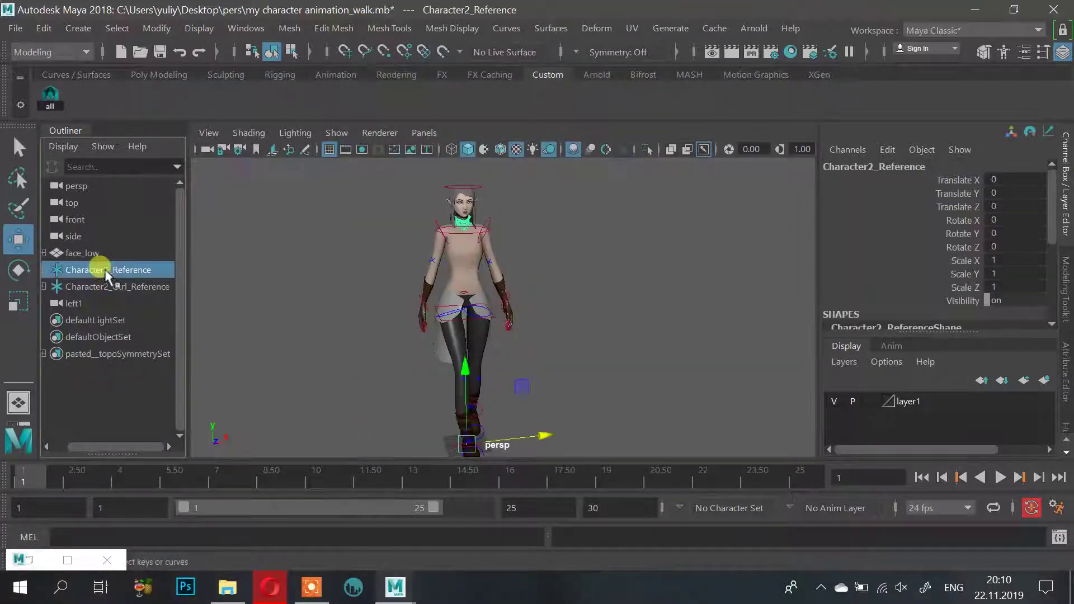
click(111, 287)
key(ctrl+h)
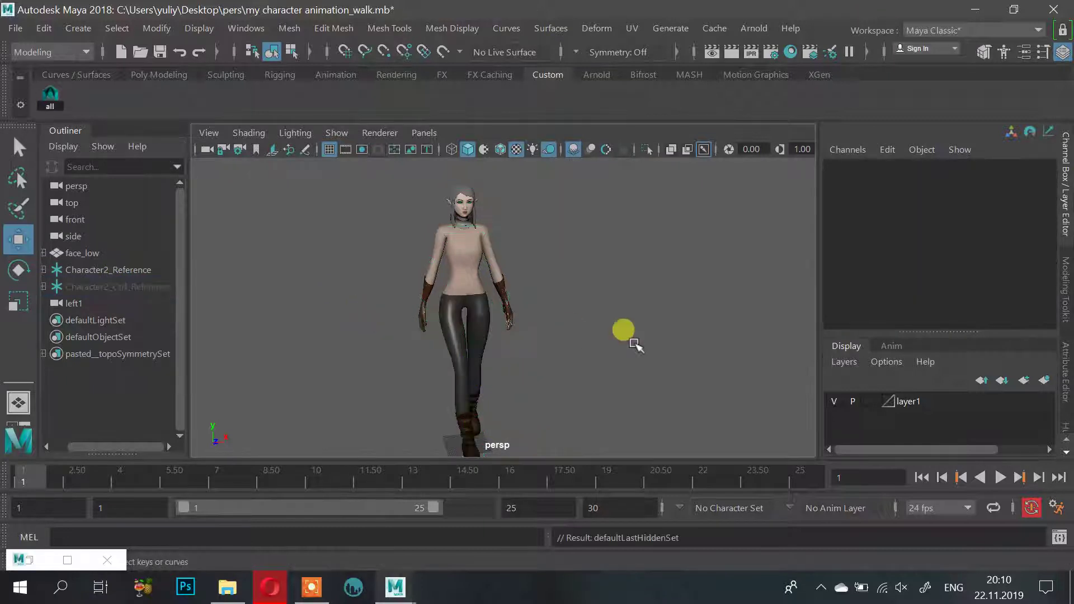
Play the walk without the rig controls and examine the motion from the front, three-quarter and side views
alt+drag(658, 357, 532, 313)
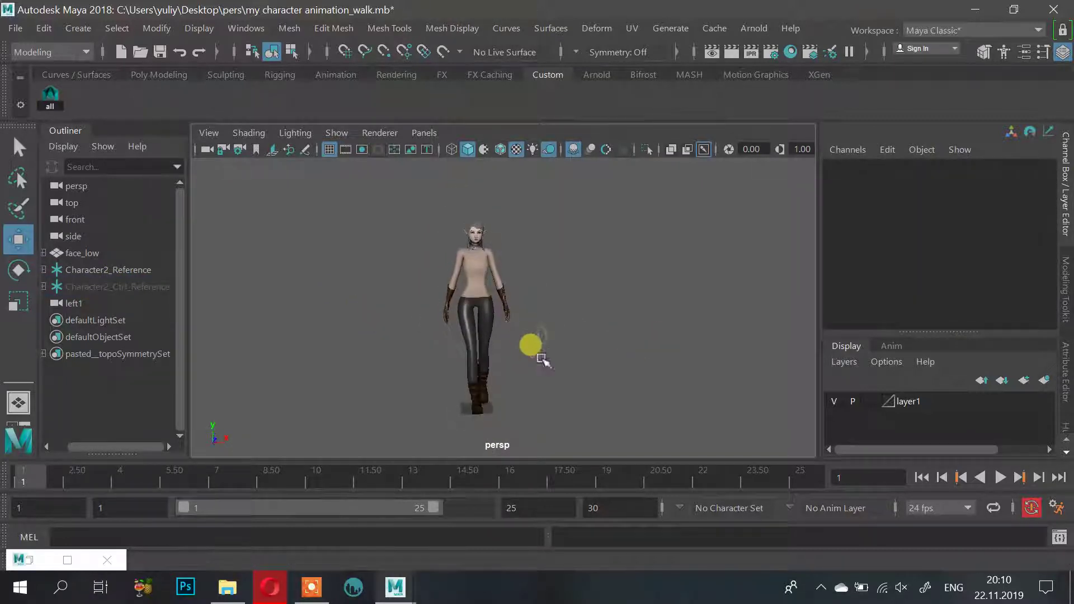
click(996, 477)
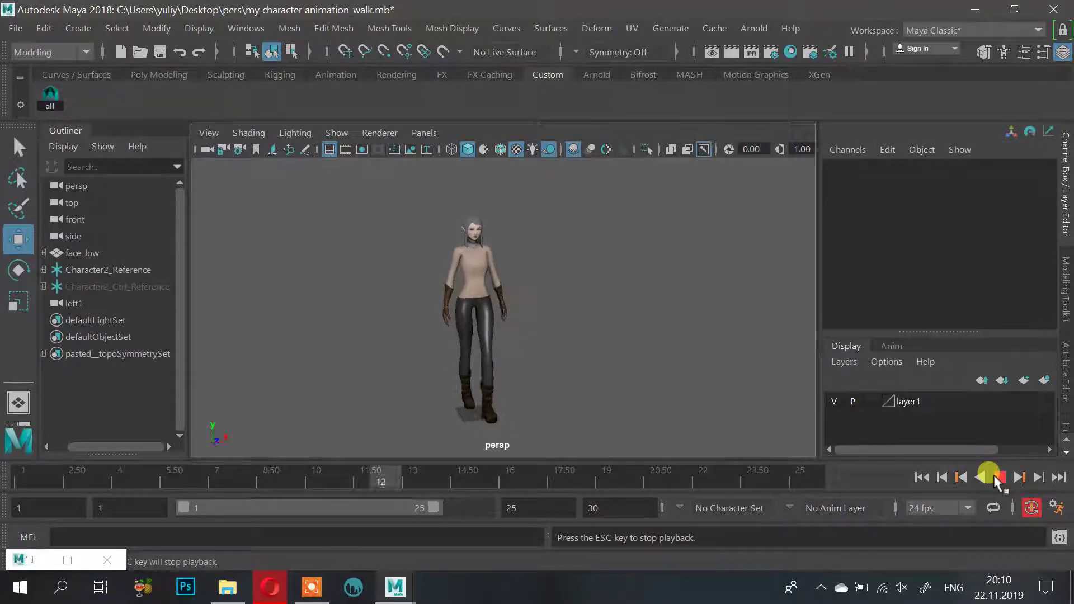
alt+drag(671, 363, 561, 358)
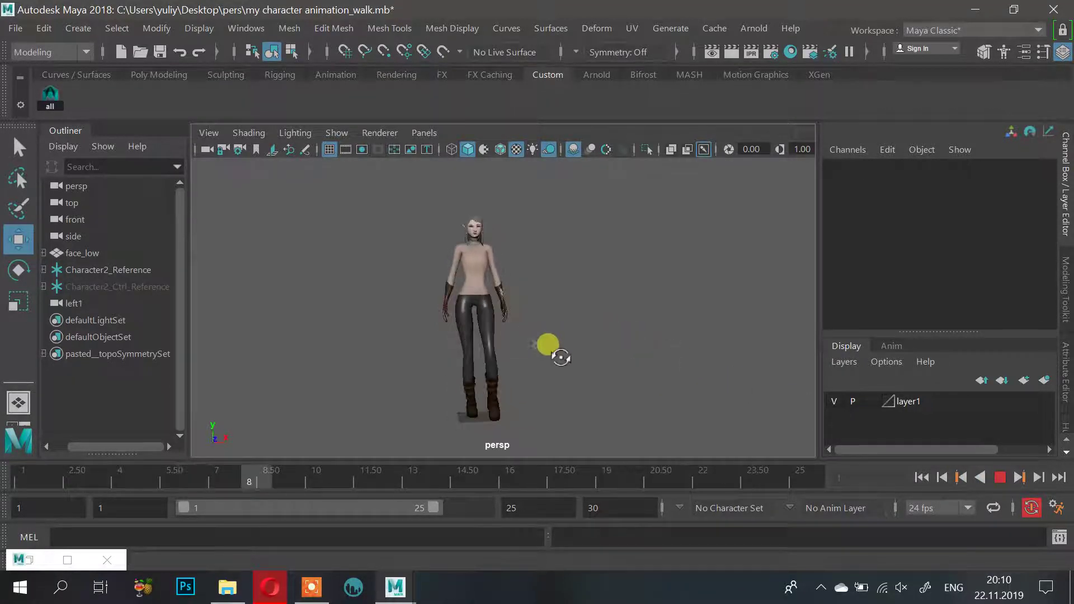
scroll(632, 365, up, 2)
alt+drag(634, 366, 650, 367)
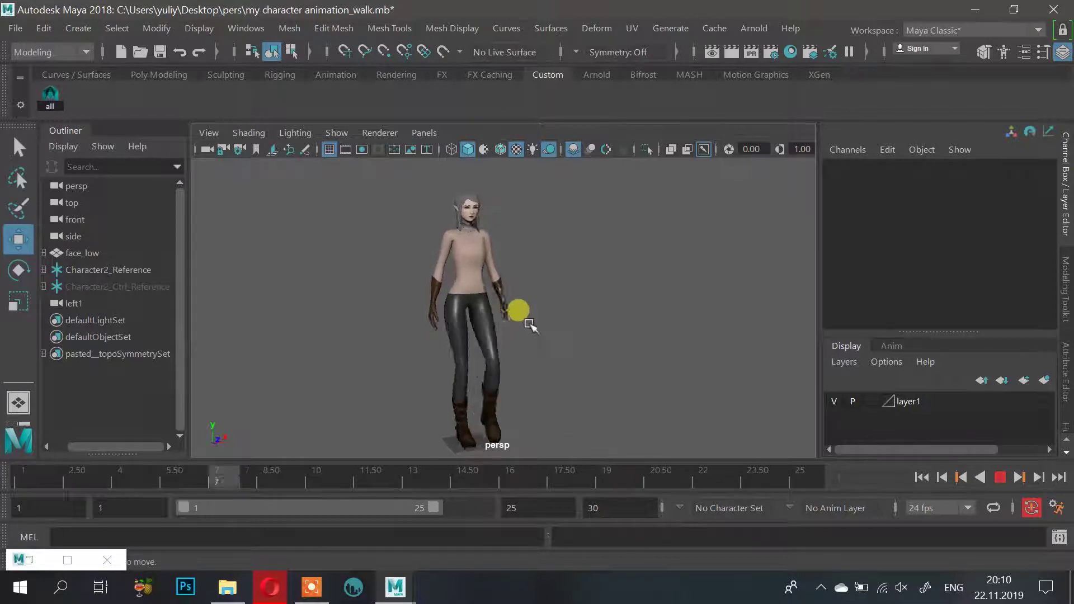
alt+drag(528, 324, 472, 280)
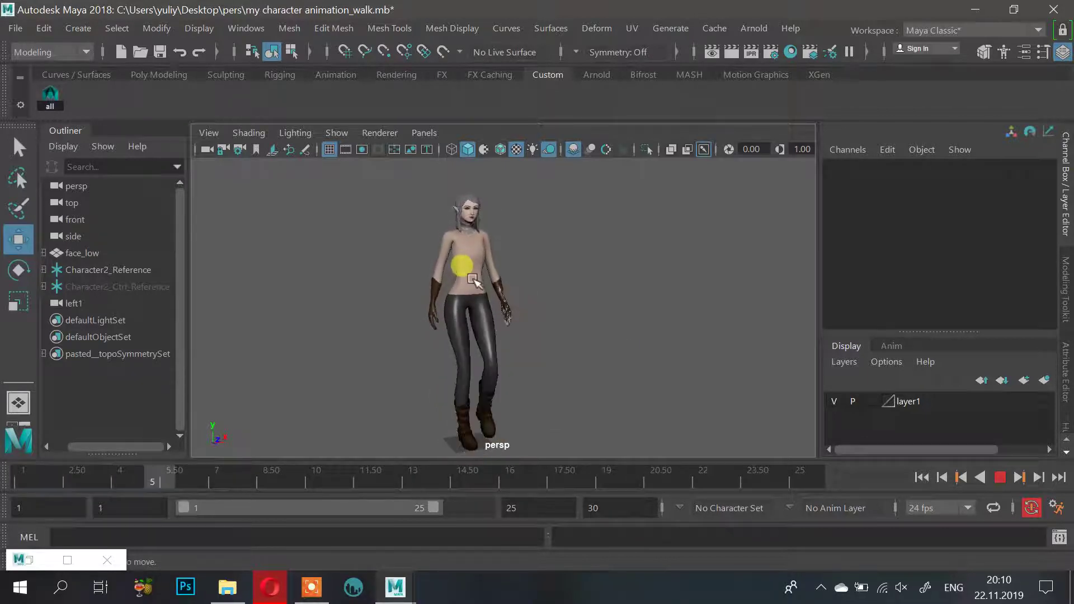
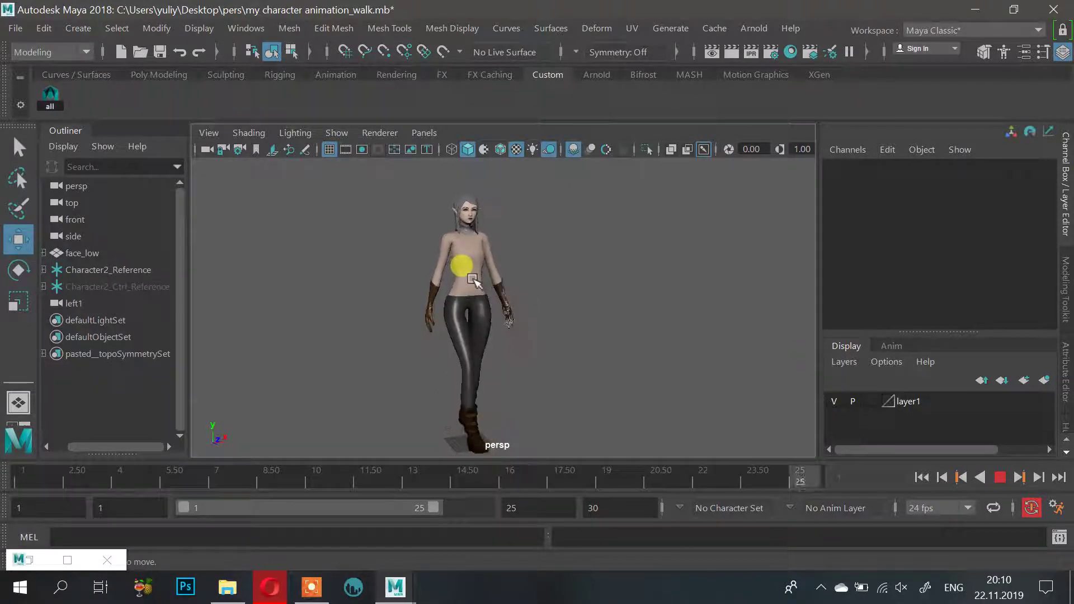
alt+drag(475, 171, 610, 271)
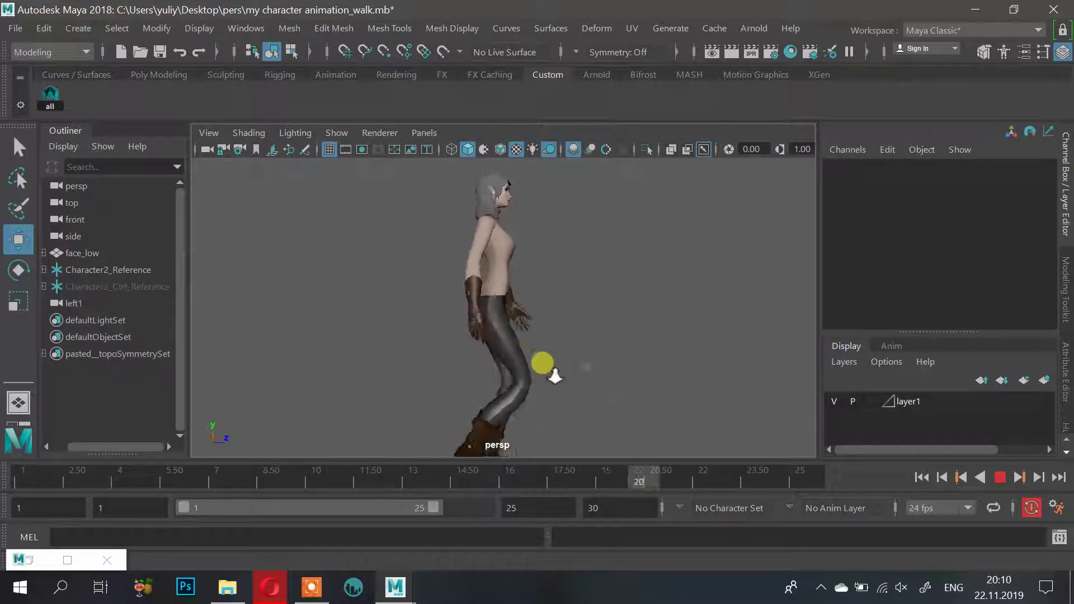
alt+middle_drag(521, 399, 548, 323)
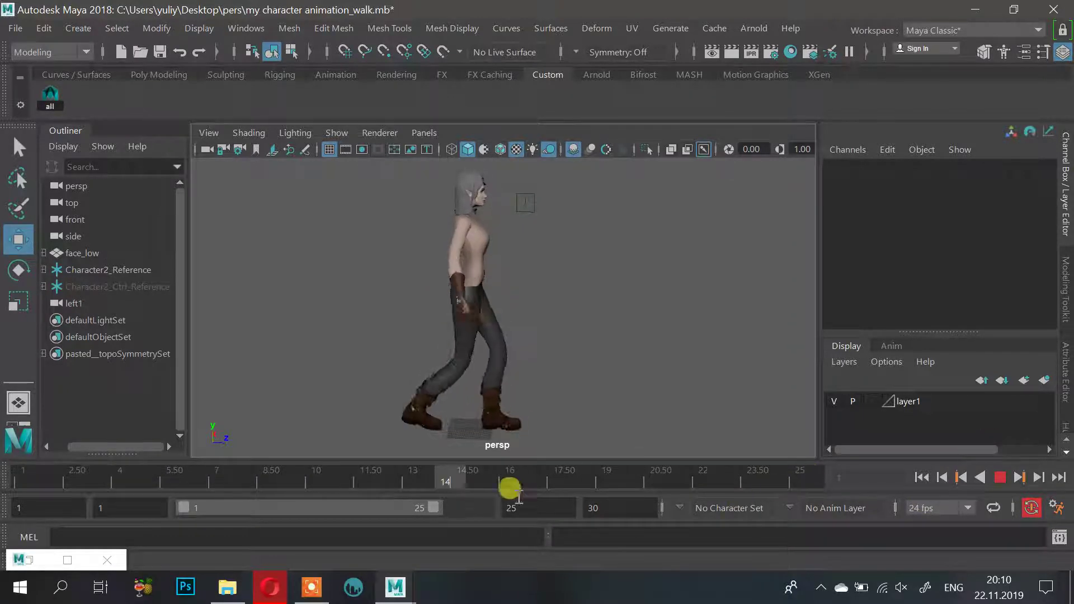
Try a playback end of frame 30 while the walk plays, and set it back to frame 25
click(618, 507)
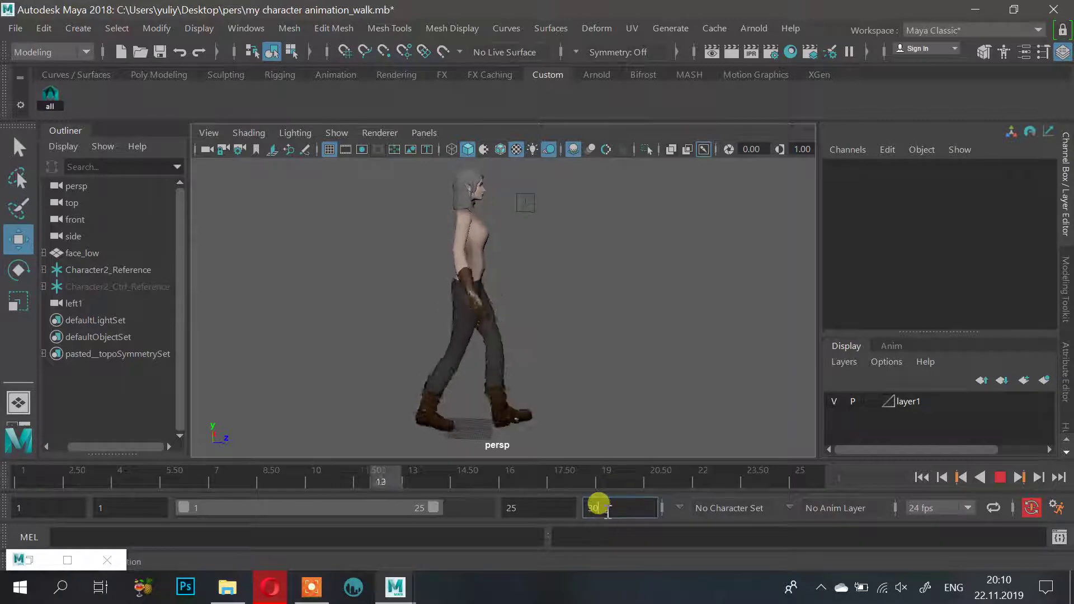
click(511, 507)
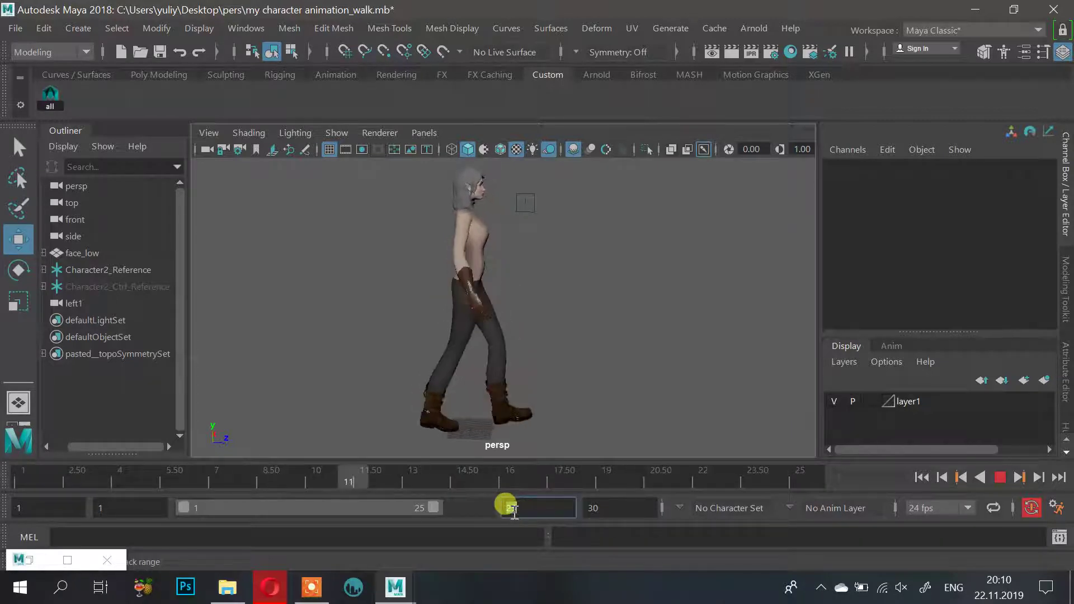
text(30)
key(Return)
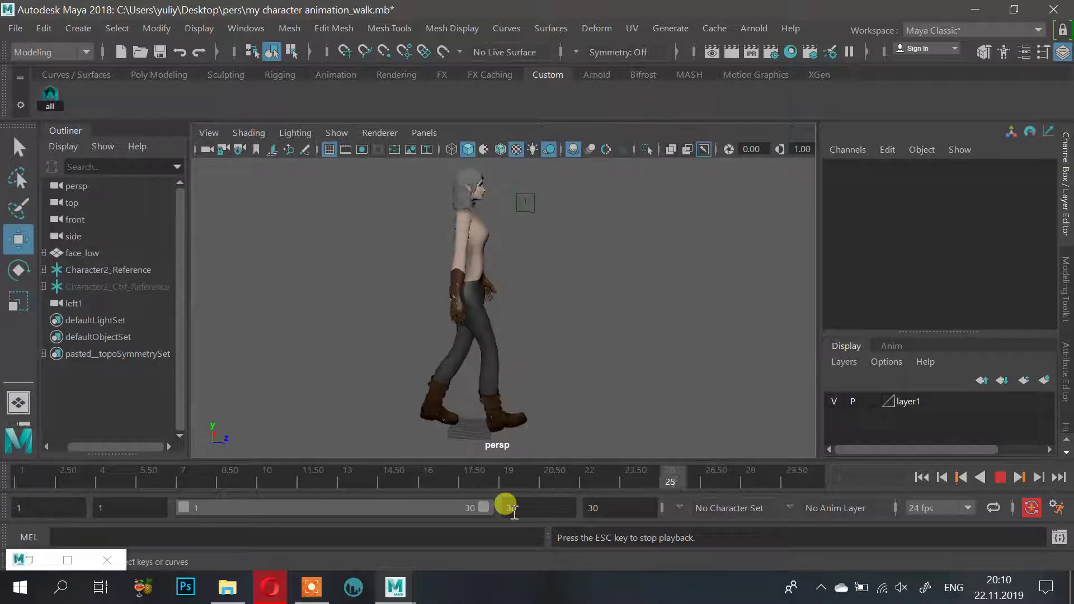
text(25)
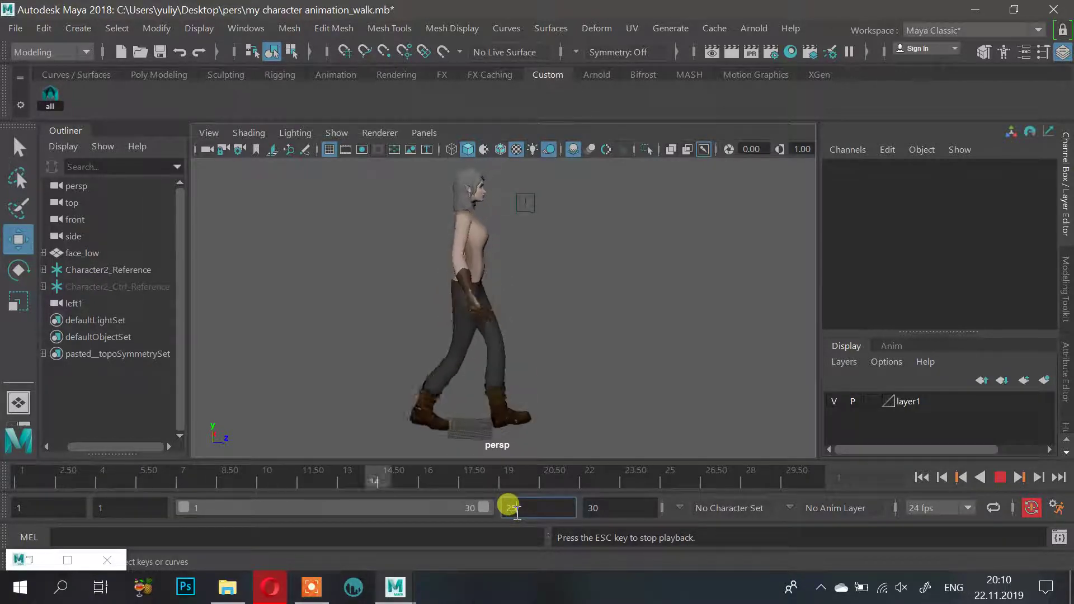
key(Return)
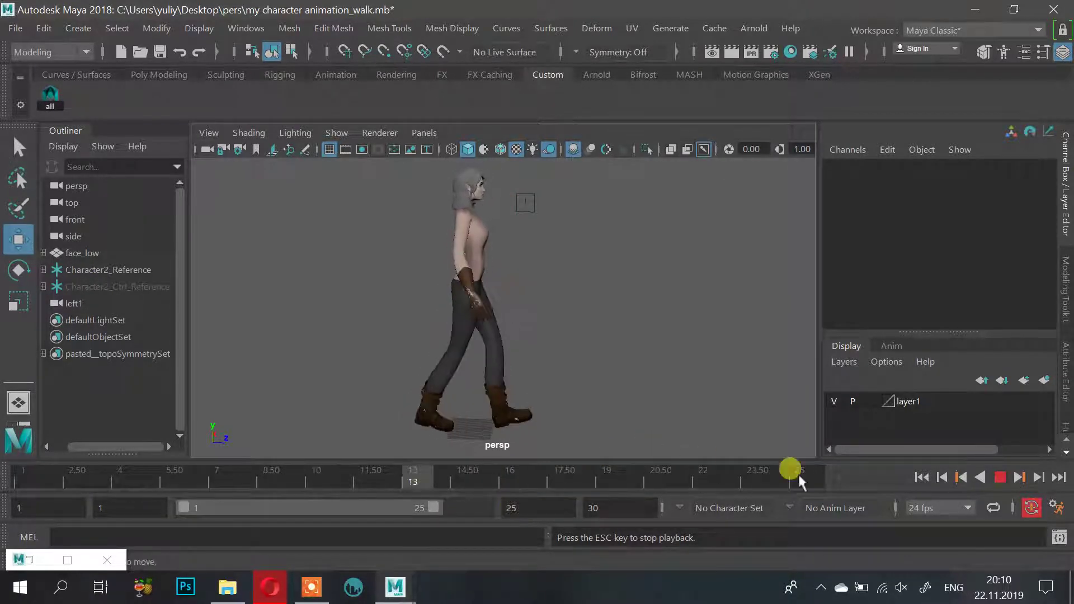
Stop the playback and show the hidden Character2_Ctrl_Reference group so the rig controls are available again
click(999, 477)
click(119, 286)
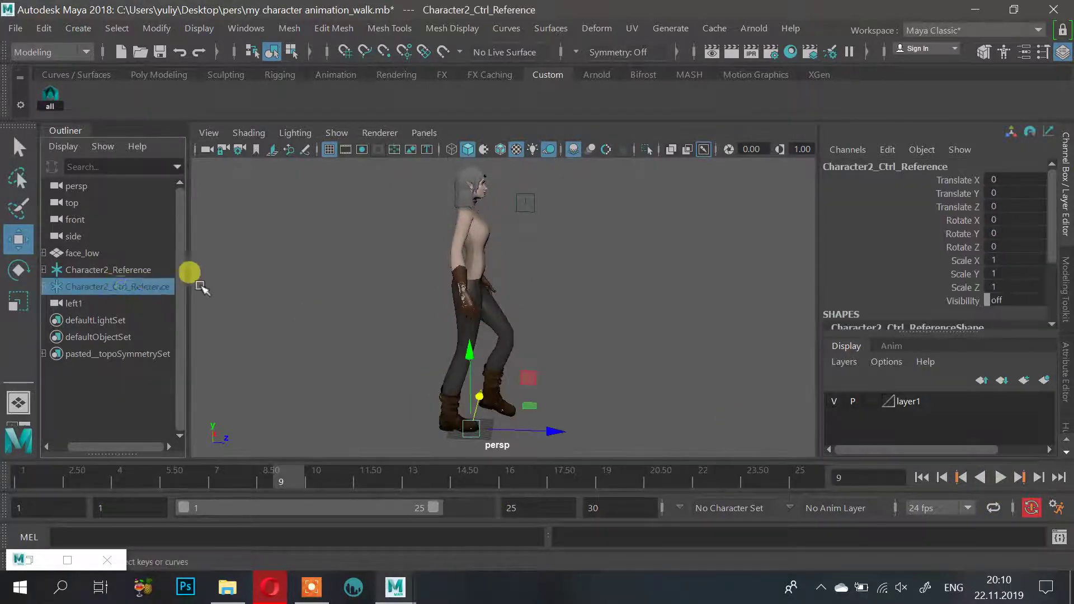
key(shift+h)
alt+drag(506, 281, 393, 276)
alt+right_drag(393, 276, 578, 304)
click(578, 305)
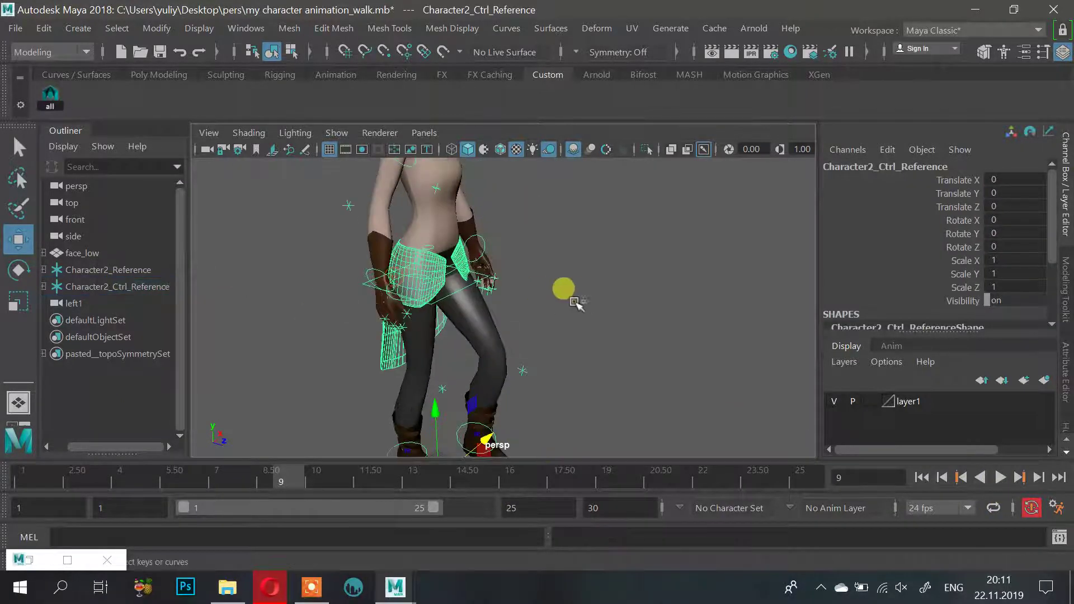
alt+drag(578, 304, 508, 300)
alt+right_drag(509, 300, 585, 307)
alt+drag(585, 307, 465, 302)
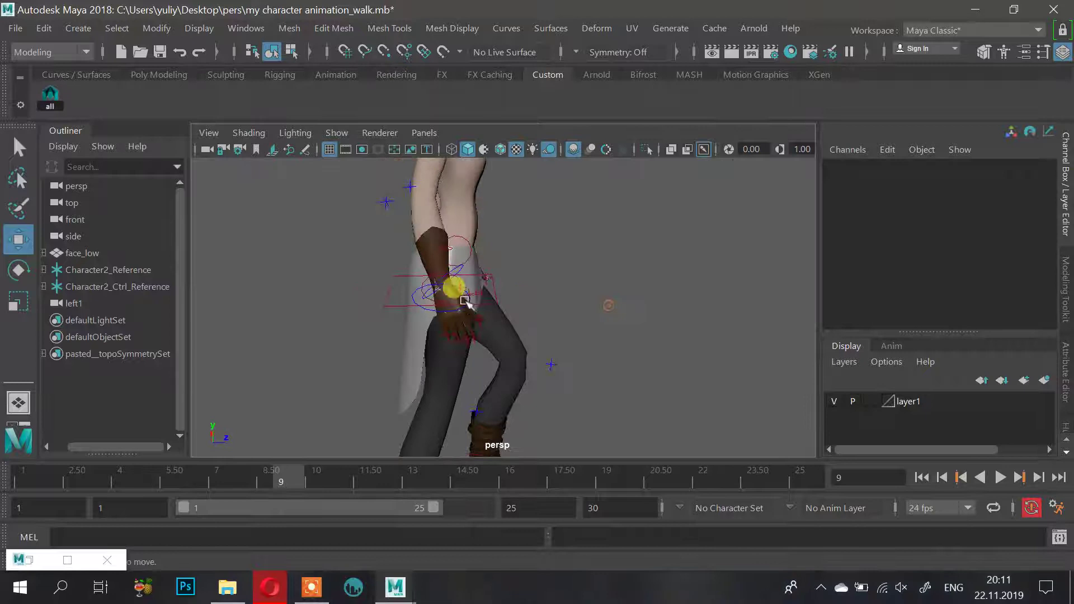
Select the right wrist control and scrub through the walk cycle to examine the right arm's swing
click(418, 307)
mouse_move(620, 330)
alt+mouse_down()
mouse_move(520, 315)
mouse_move(627, 320)
alt+mouse_up()
click(356, 247)
drag(494, 482, 229, 484)
mouse_move(295, 486)
mouse_down()
mouse_move(547, 481)
mouse_move(747, 499)
mouse_move(658, 476)
mouse_move(689, 476)
mouse_move(256, 481)
mouse_move(810, 502)
mouse_move(659, 496)
mouse_move(748, 482)
mouse_move(718, 489)
mouse_move(671, 470)
mouse_move(38, 476)
mouse_move(541, 506)
mouse_move(582, 481)
mouse_move(624, 482)
mouse_up()
click(667, 475)
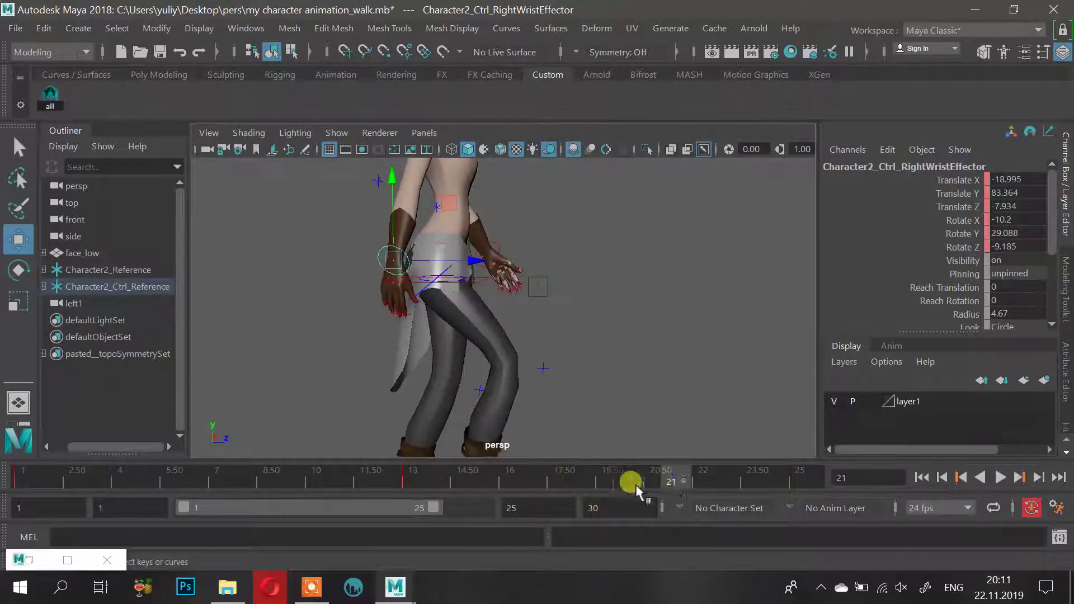
key(alt+v)
drag(56, 481, 374, 489)
drag(462, 498, 281, 480)
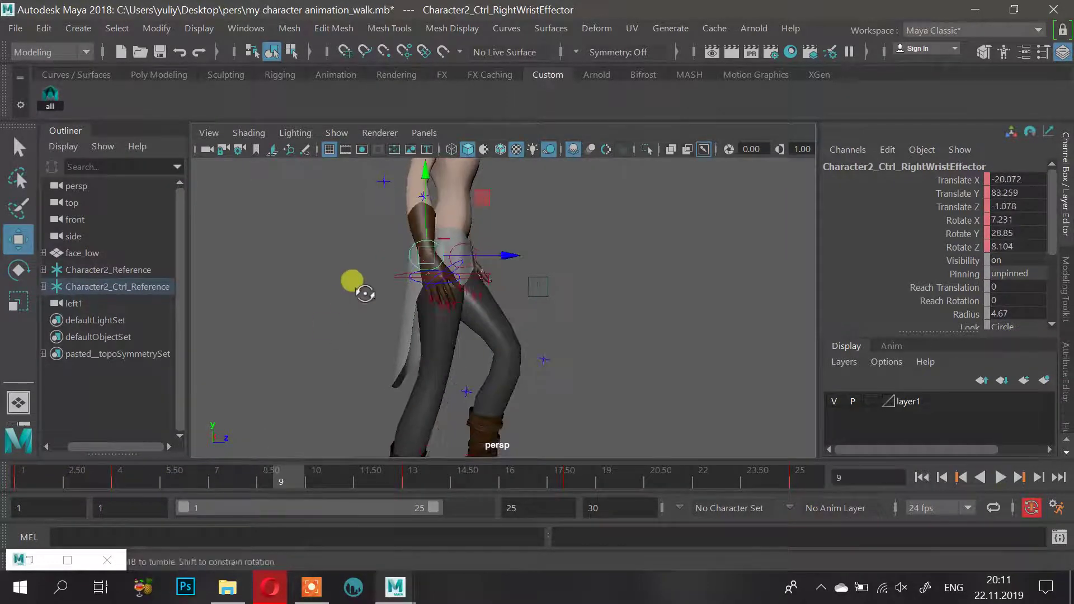
alt+drag(365, 293, 356, 423)
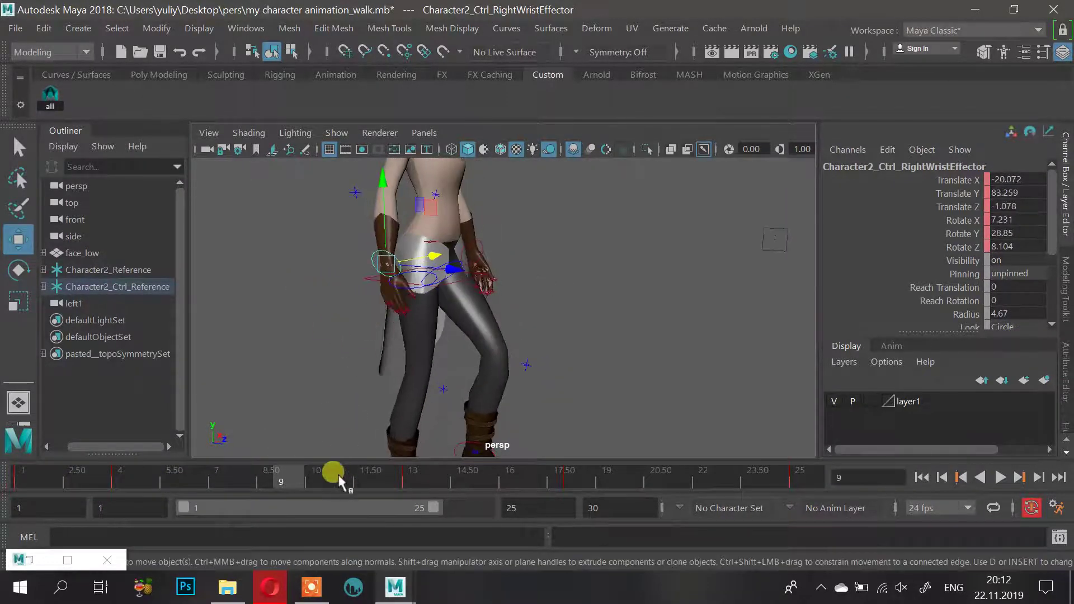
drag(339, 477, 43, 480)
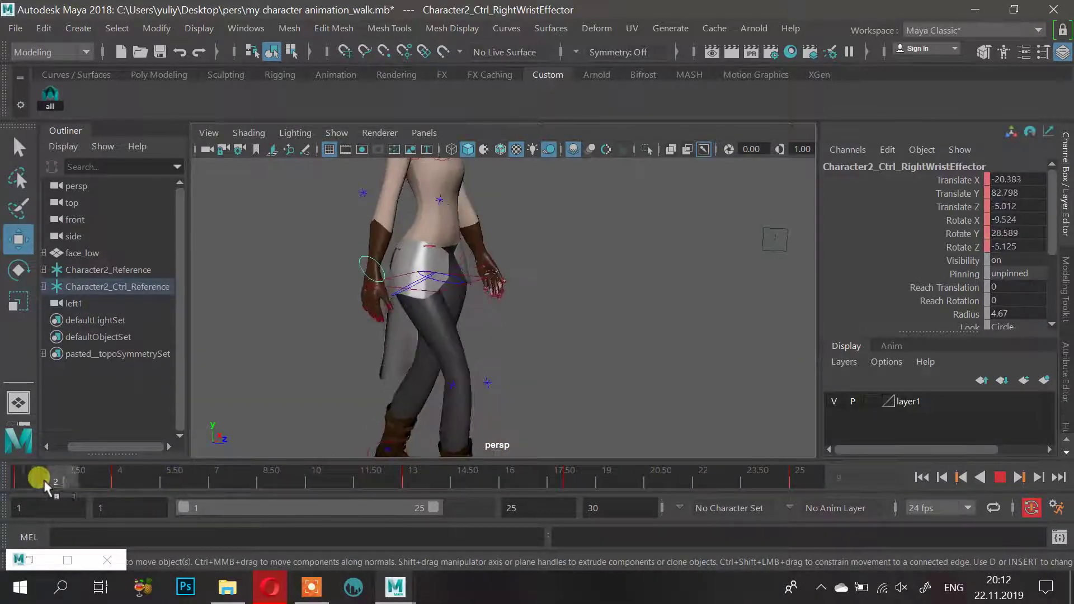
Select the left wrist control and play the walk to examine the left arm's swing from the front and side
click(485, 245)
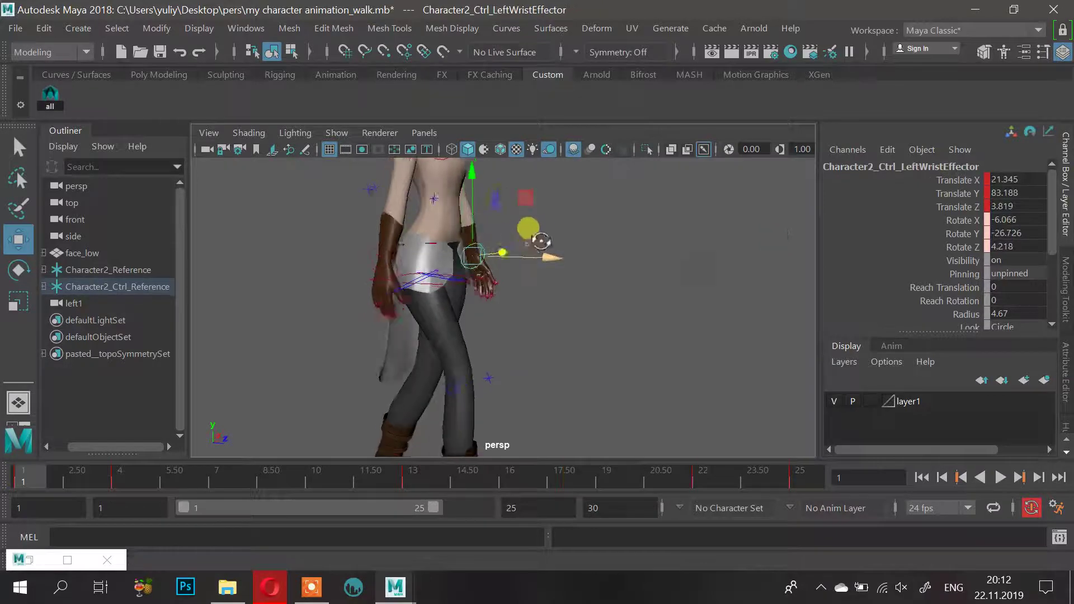
alt+drag(528, 230, 689, 422)
shift+drag(703, 485, 12, 486)
alt+drag(670, 273, 839, 364)
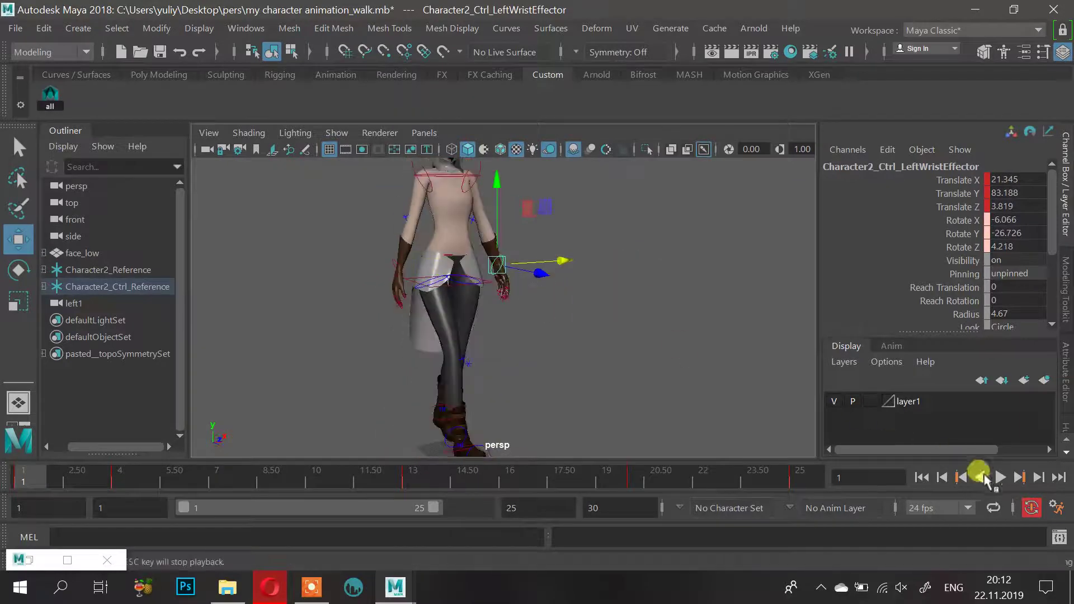
click(1000, 478)
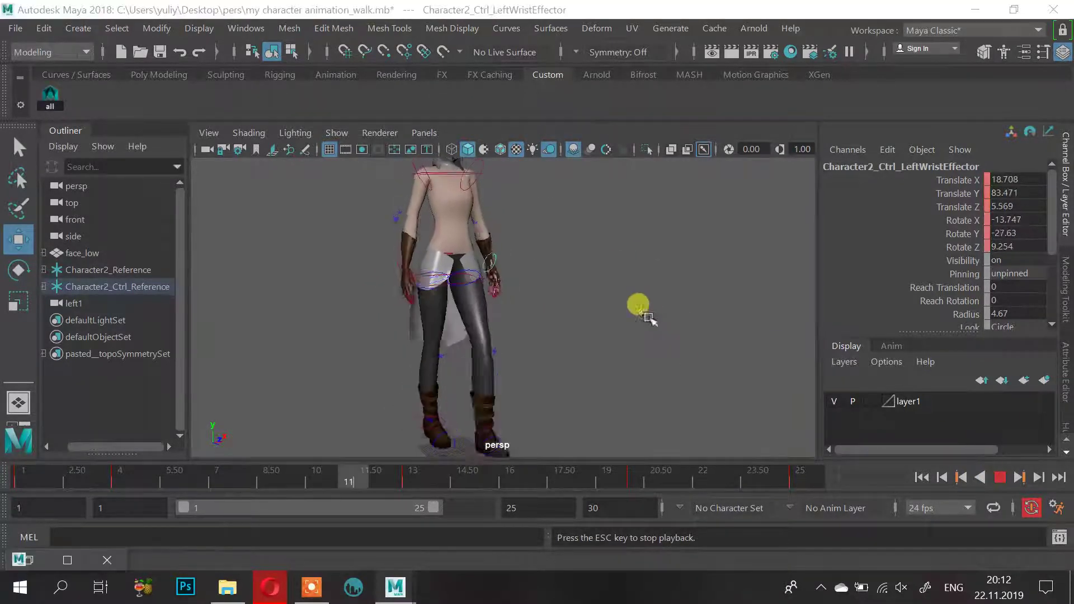
alt+drag(641, 305, 420, 358)
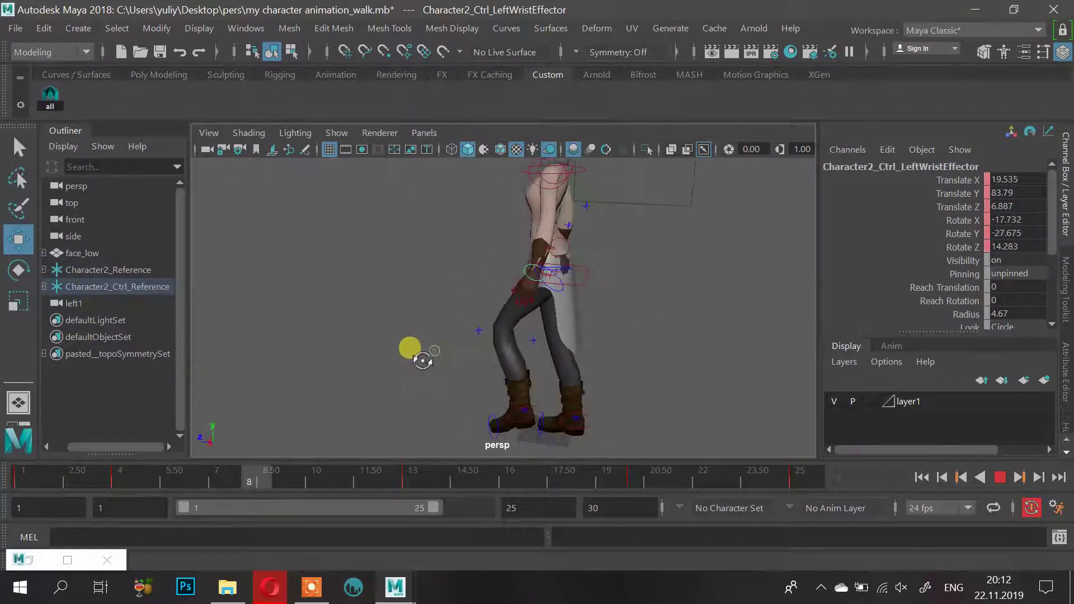
Stop the playback, delete the left wrist control's key at frame 20, and scrub through the cycle to check the swing
click(1003, 485)
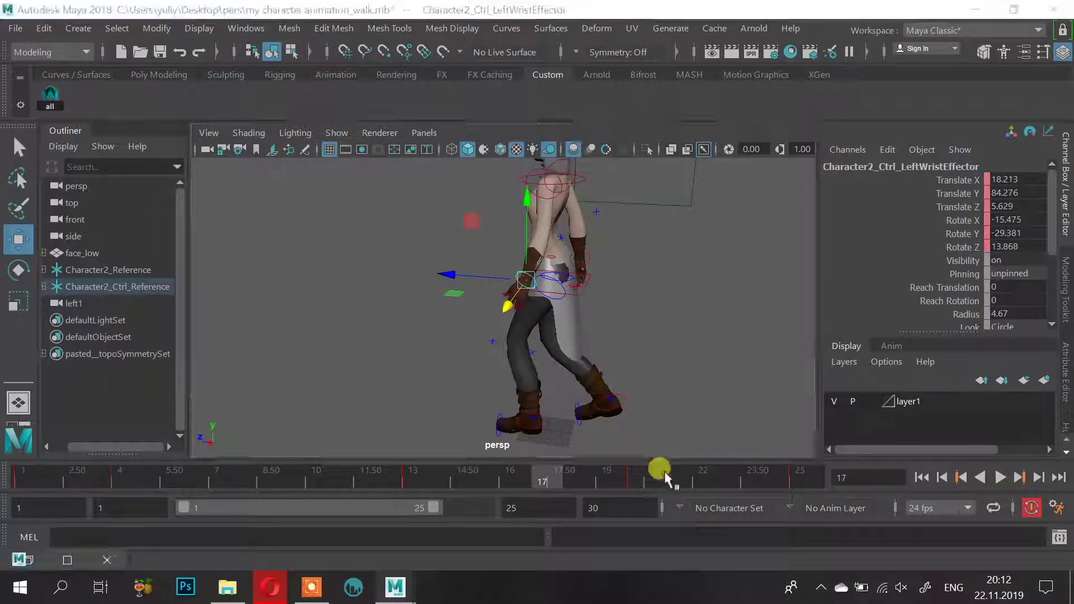
shift+drag(647, 481, 622, 483)
right_click(624, 482)
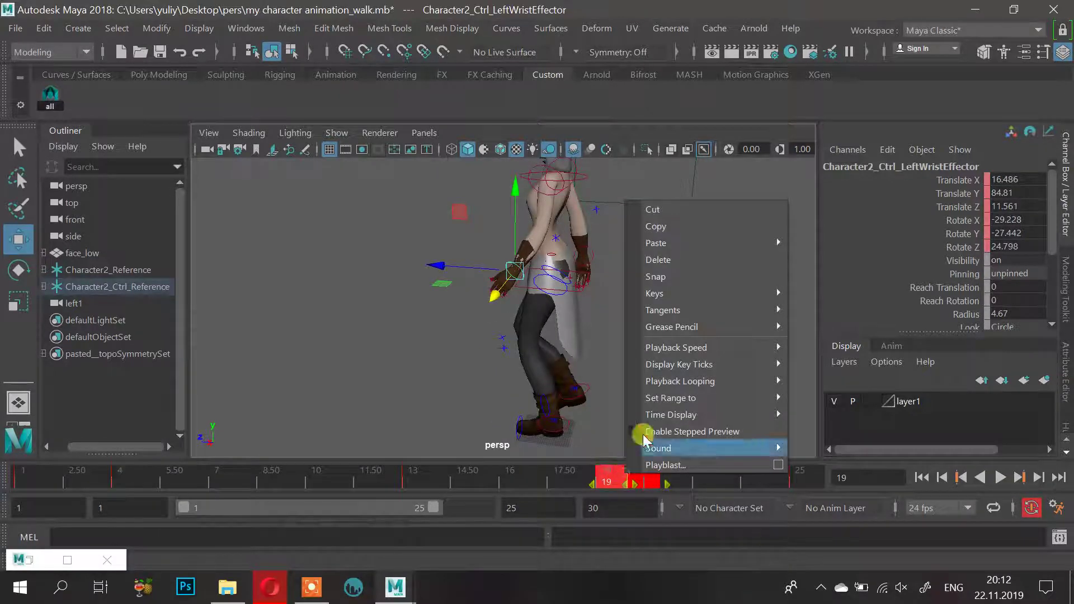
click(683, 257)
drag(665, 472, 10, 463)
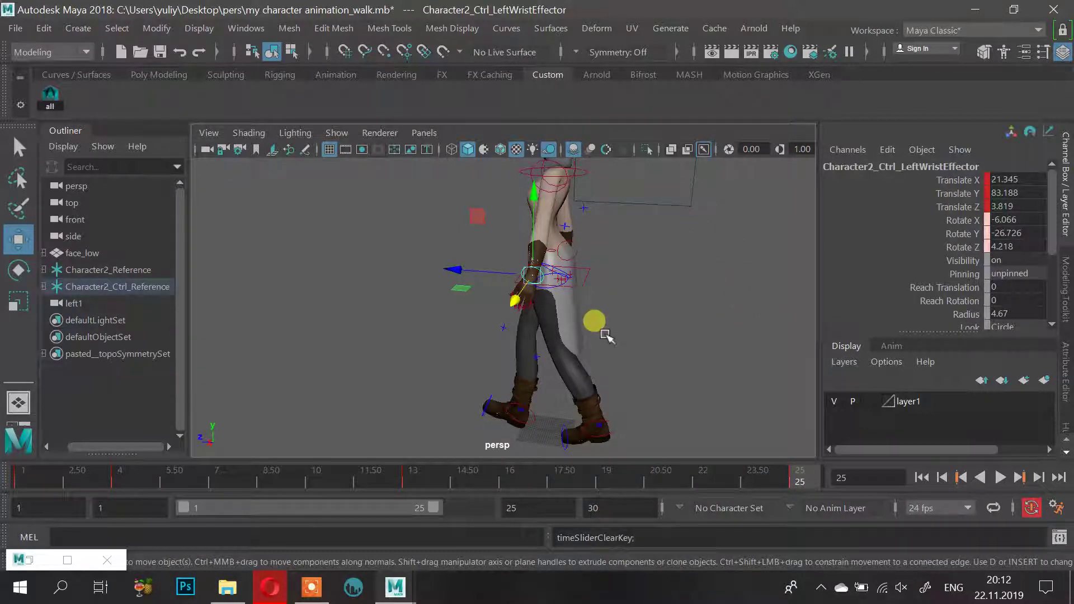
drag(549, 478, 104, 480)
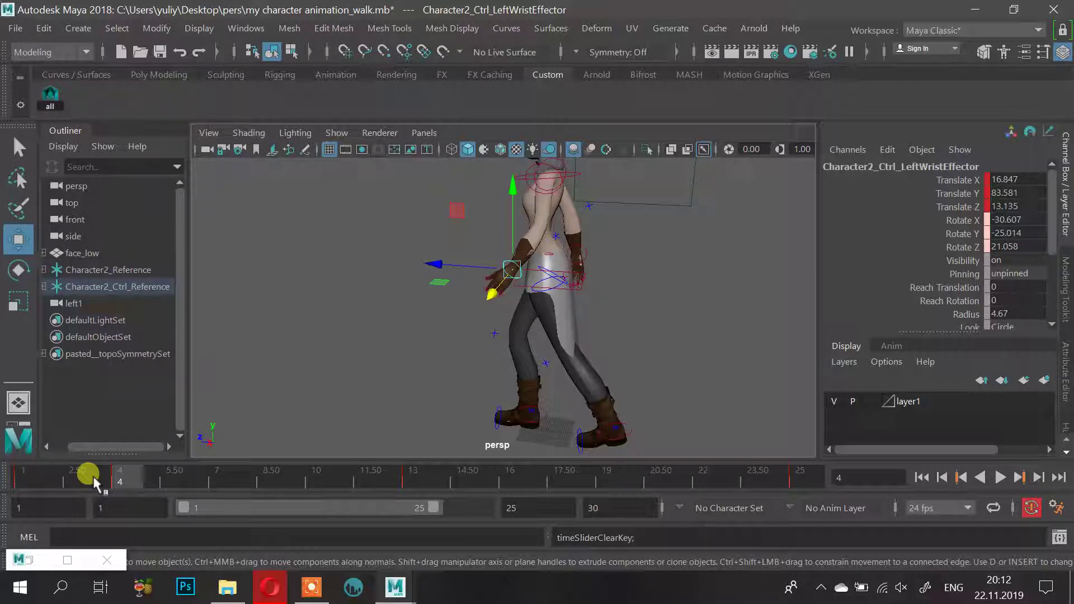
Switch to the Opera browser and open youtube.com in a new tab
click(270, 586)
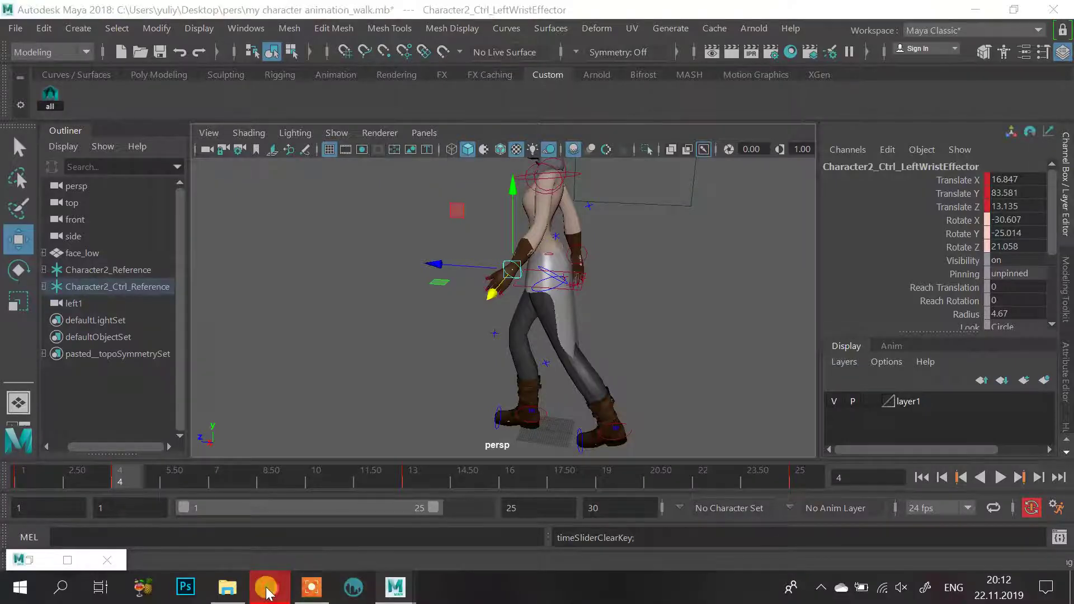
click(904, 13)
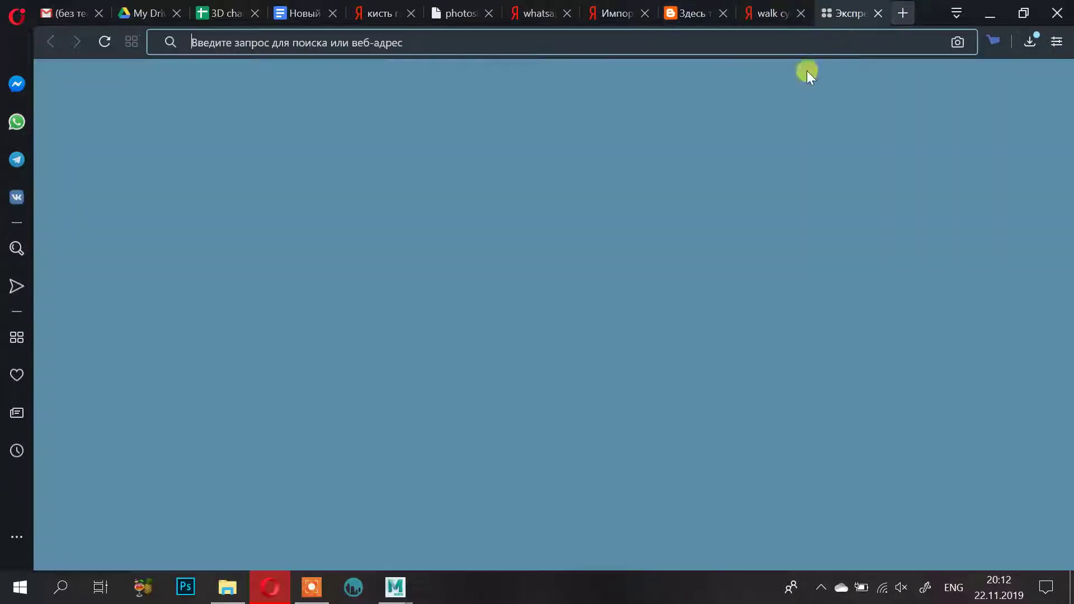
text(yo)
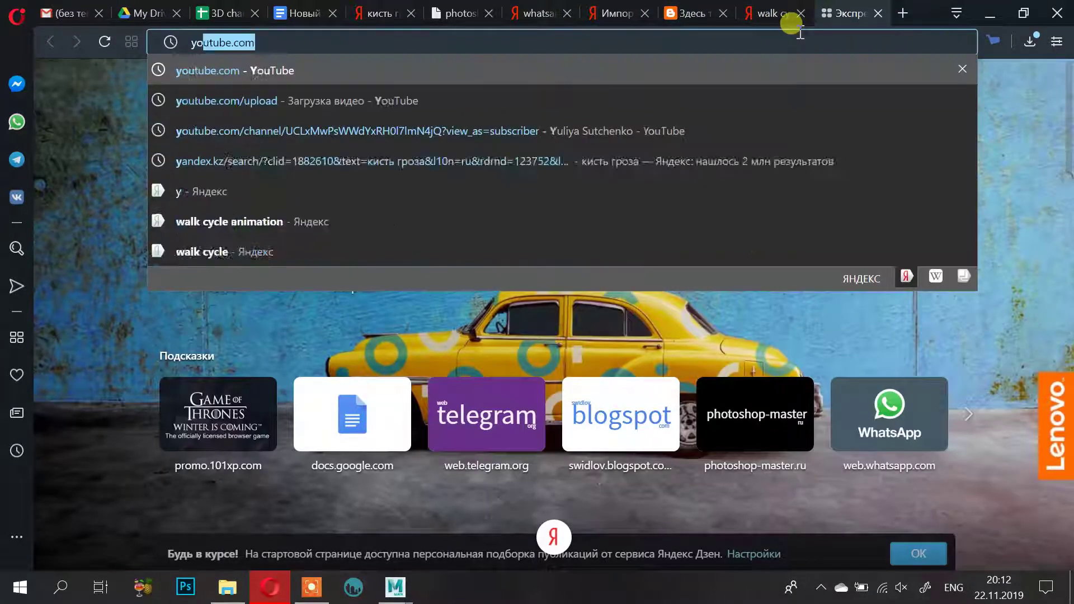
key(Return)
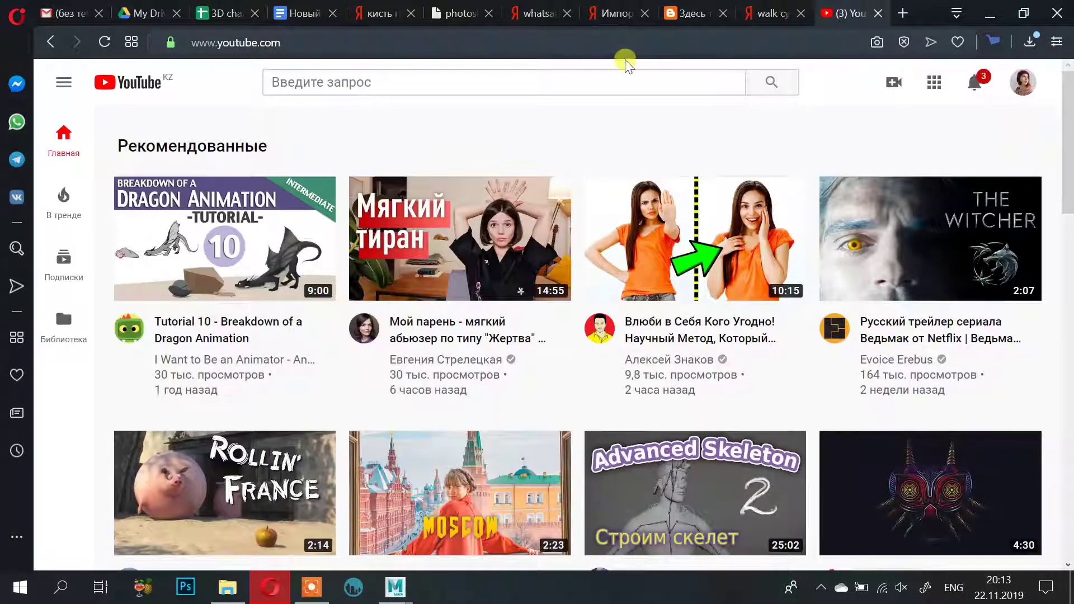
Search YouTube for "rigging maya coat"
click(613, 79)
text(rig)
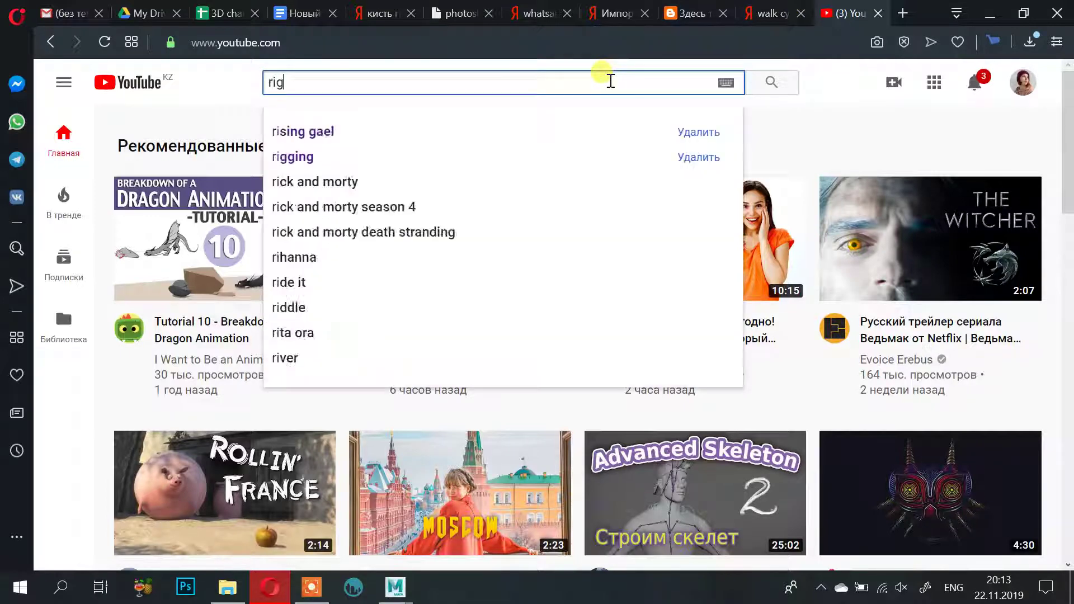
text(ging )
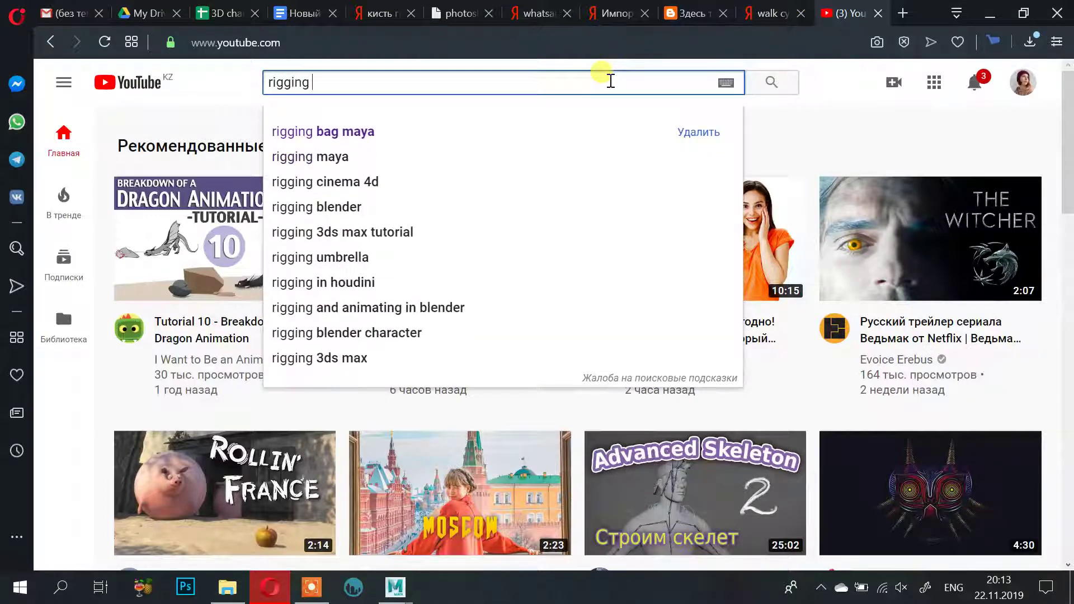
text(maya )
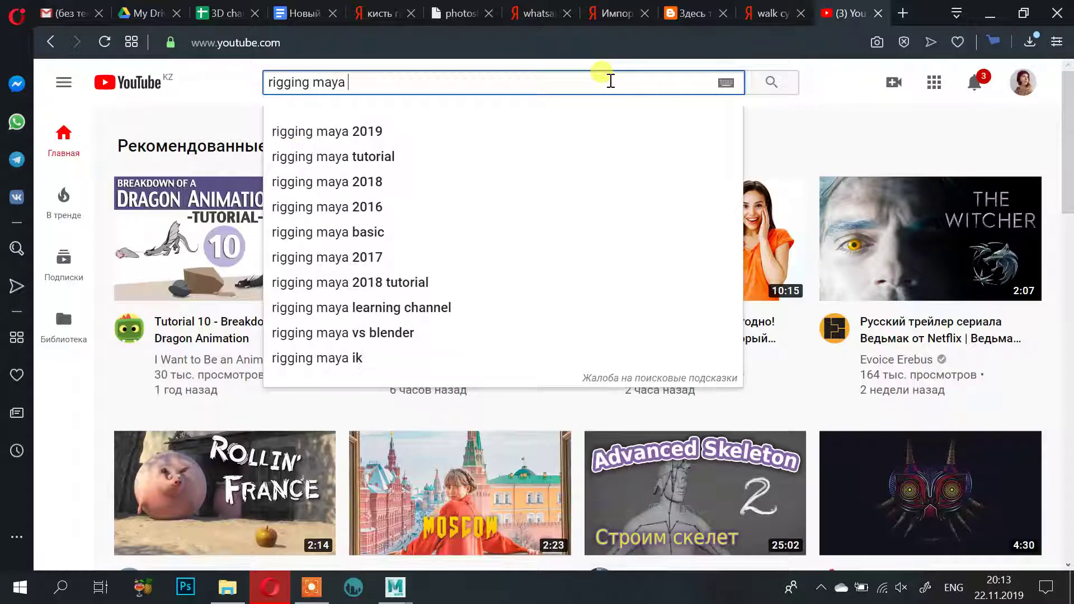
text(cl)
key(BackSpace)
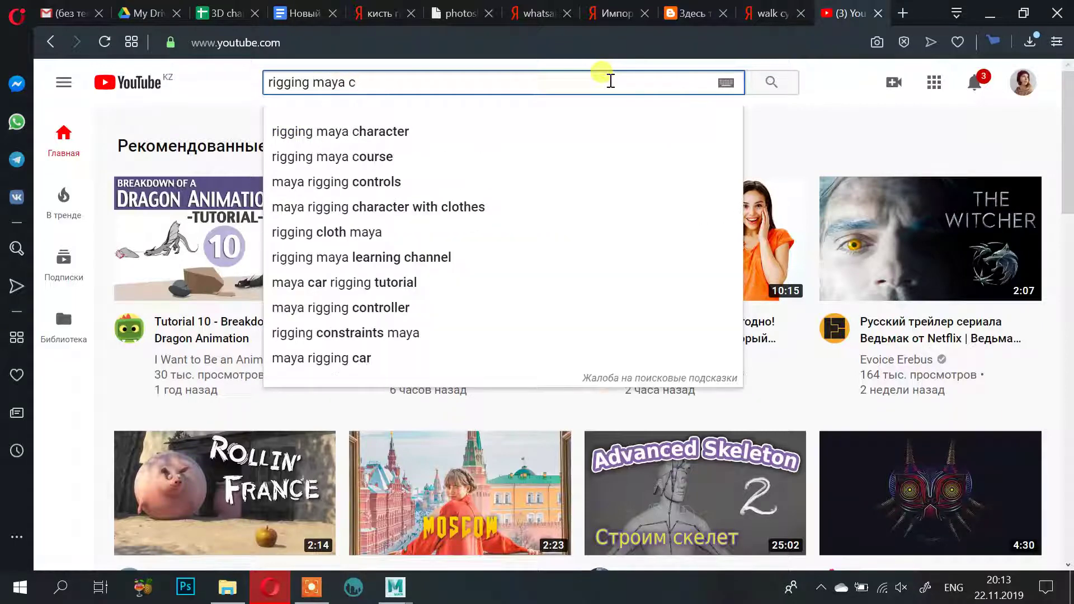
text(oat)
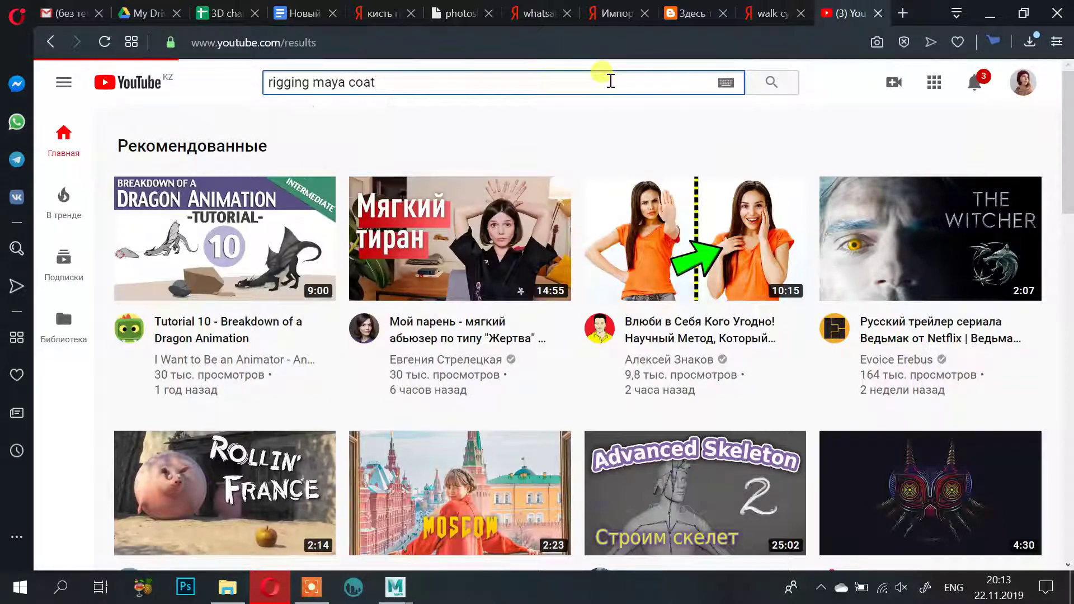
Look through the results and save "APEX Clothing Tutorial with Maya using a Trench Coat" to the Watch later playlist
scroll(537, 252, down, 4)
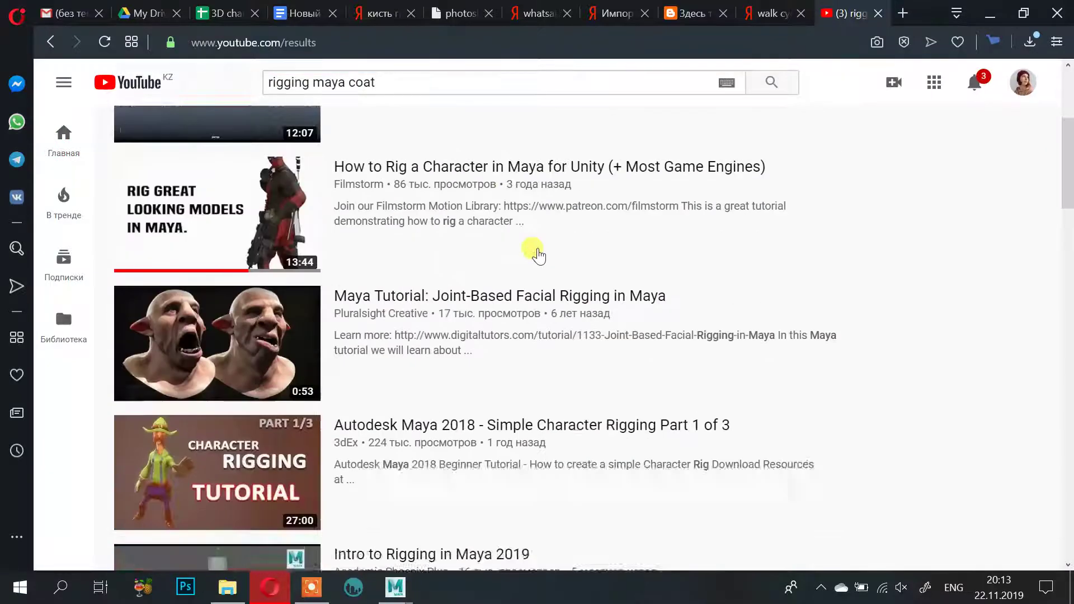
scroll(537, 254, down, 15)
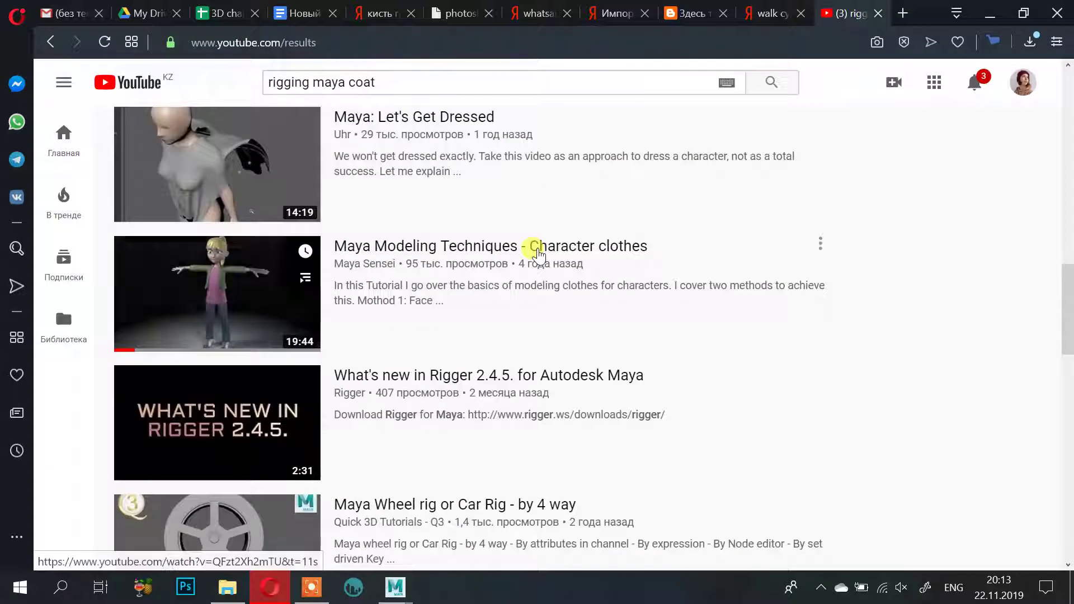
scroll(538, 254, down, 20)
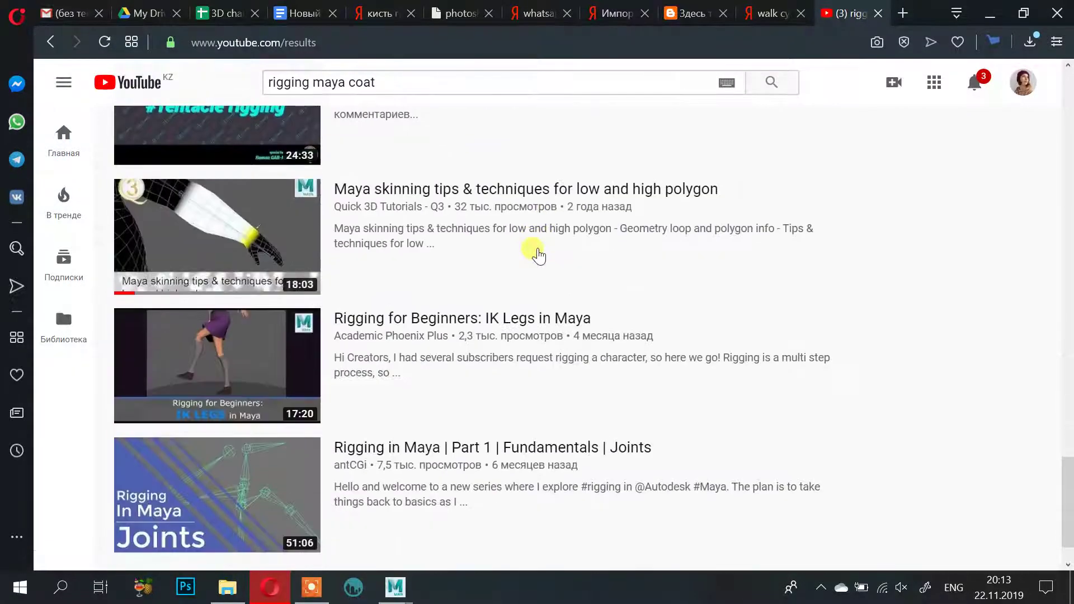
scroll(538, 256, down, 17)
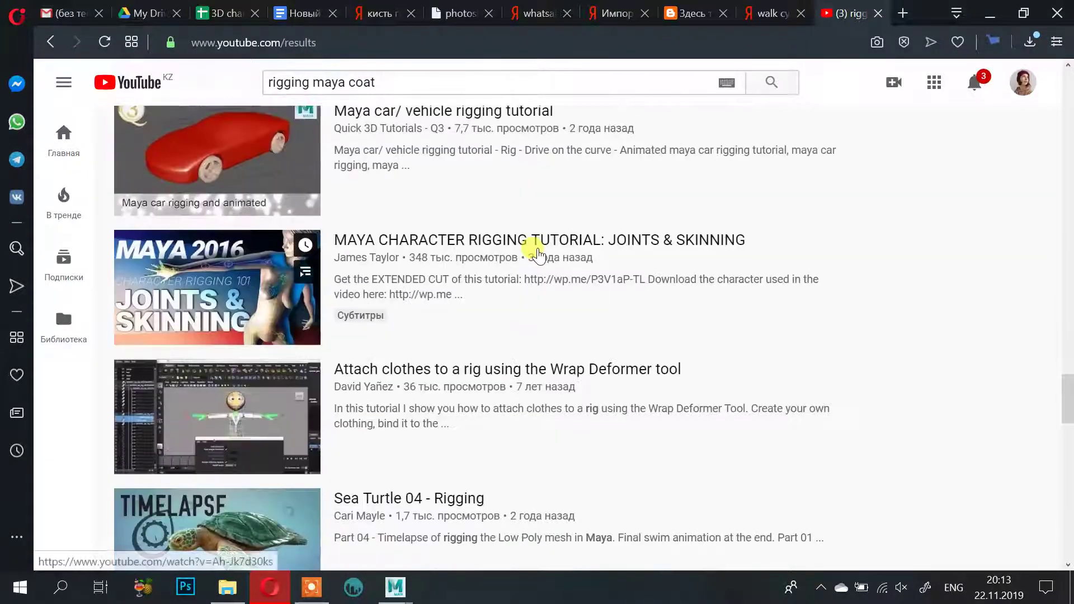
scroll(538, 256, down, 20)
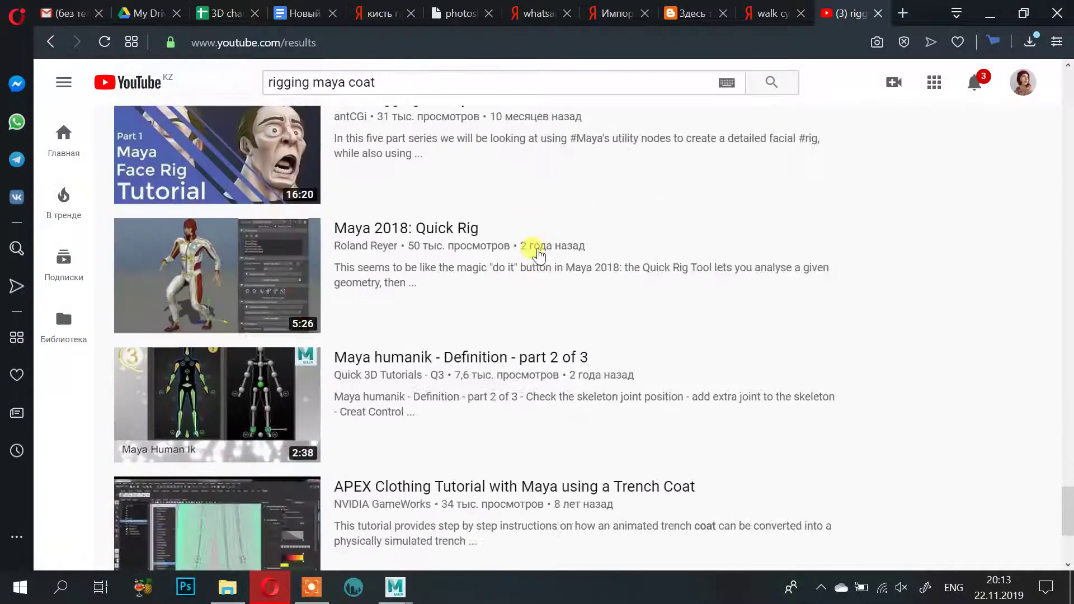
scroll(538, 254, down, 4)
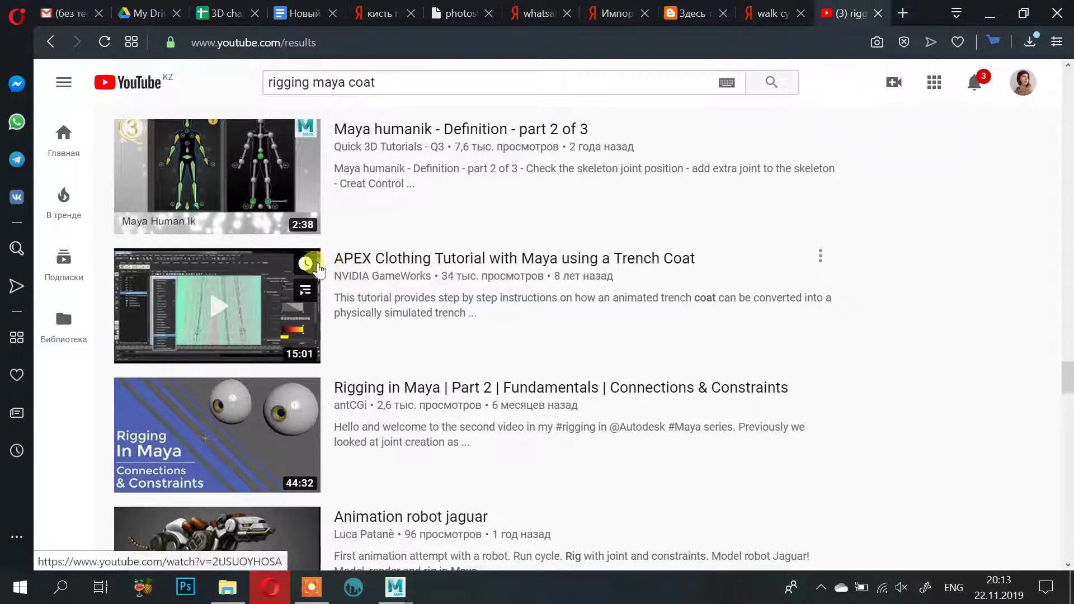
click(306, 264)
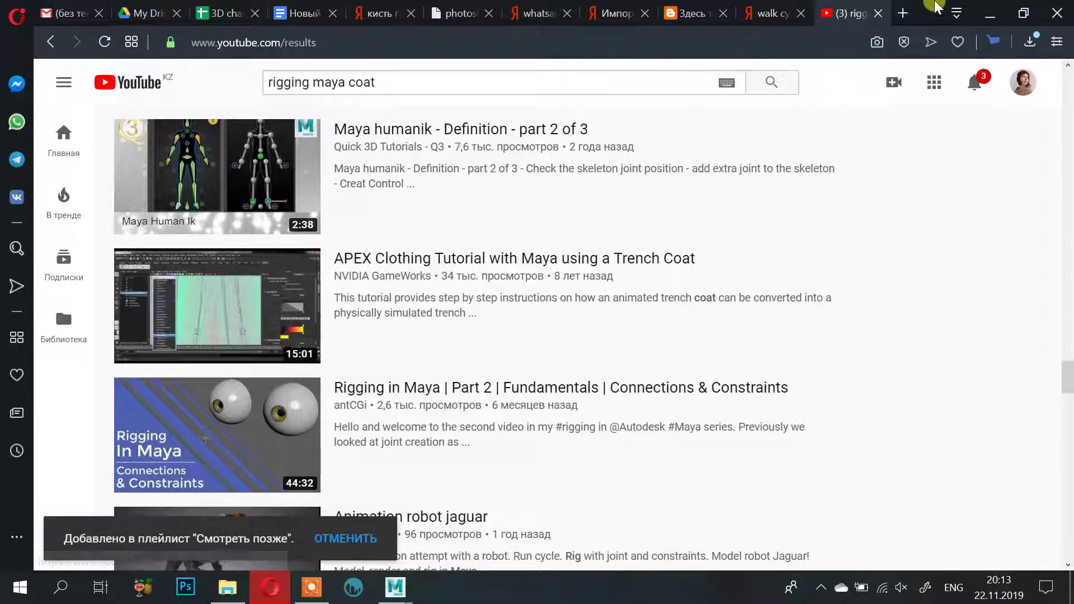
Switch back to Maya, play and scrub the walk to frame 1, and examine the pose from both sides
click(995, 11)
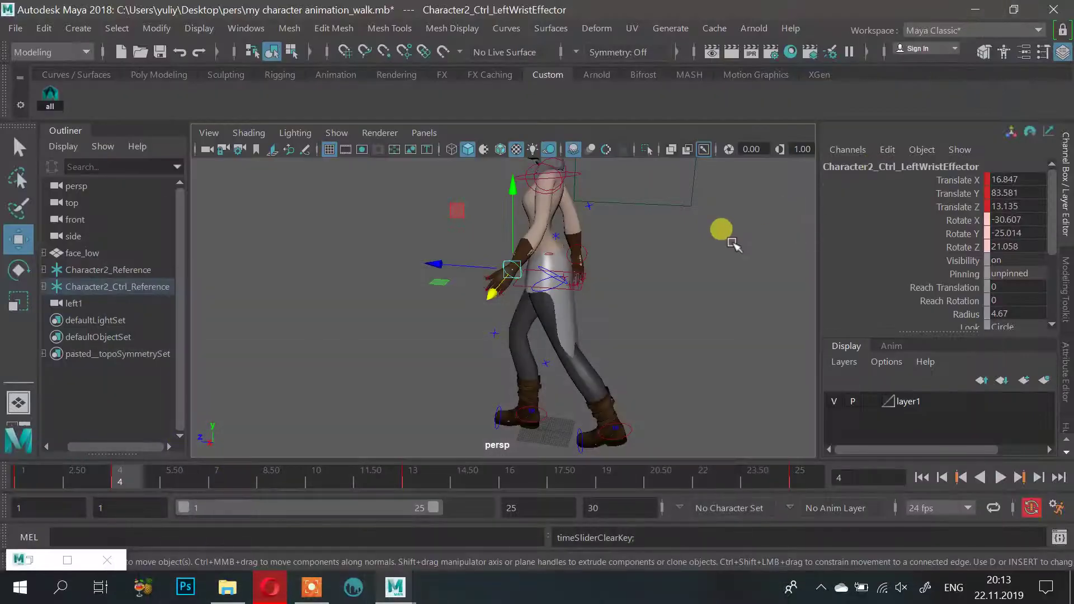
alt+drag(364, 324, 358, 302)
key(alt+v)
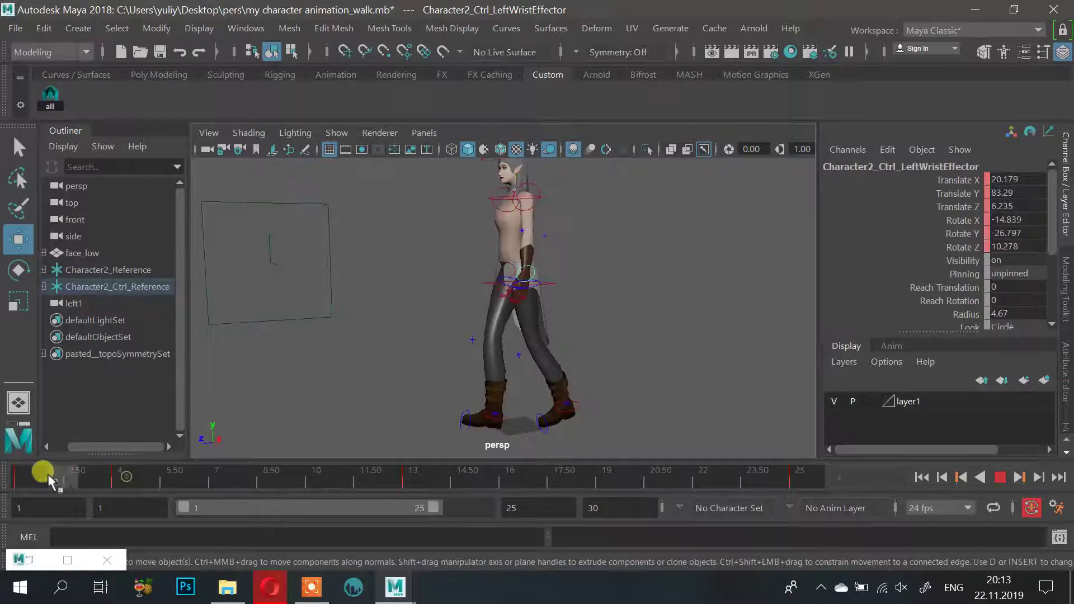
mouse_move(144, 469)
mouse_down()
mouse_move(788, 478)
mouse_move(25, 474)
mouse_up()
scroll(486, 355, down, 3)
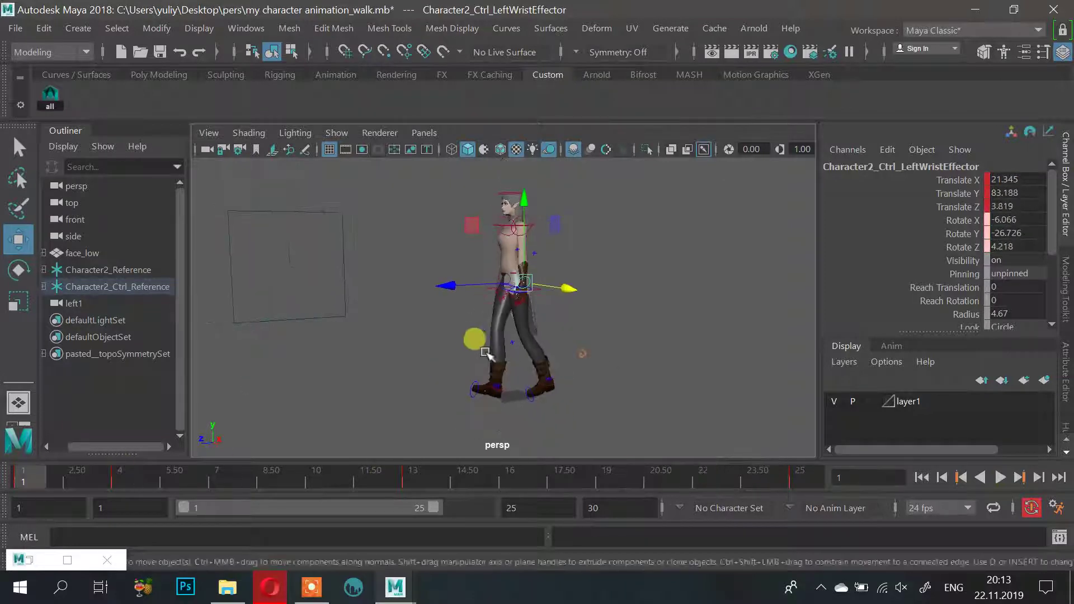
alt+drag(505, 350, 484, 357)
scroll(623, 359, up, 3)
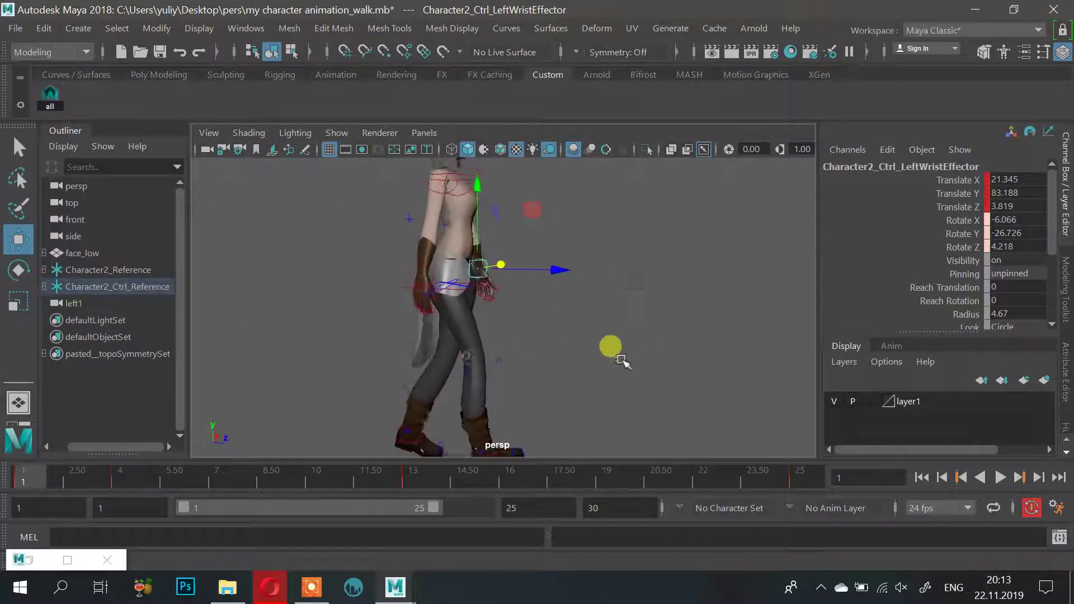
At frame 16, move the left wrist control down and back to Translate Y 80.832 and Translate Z -7.893
alt+drag(652, 357, 637, 355)
drag(44, 476, 505, 481)
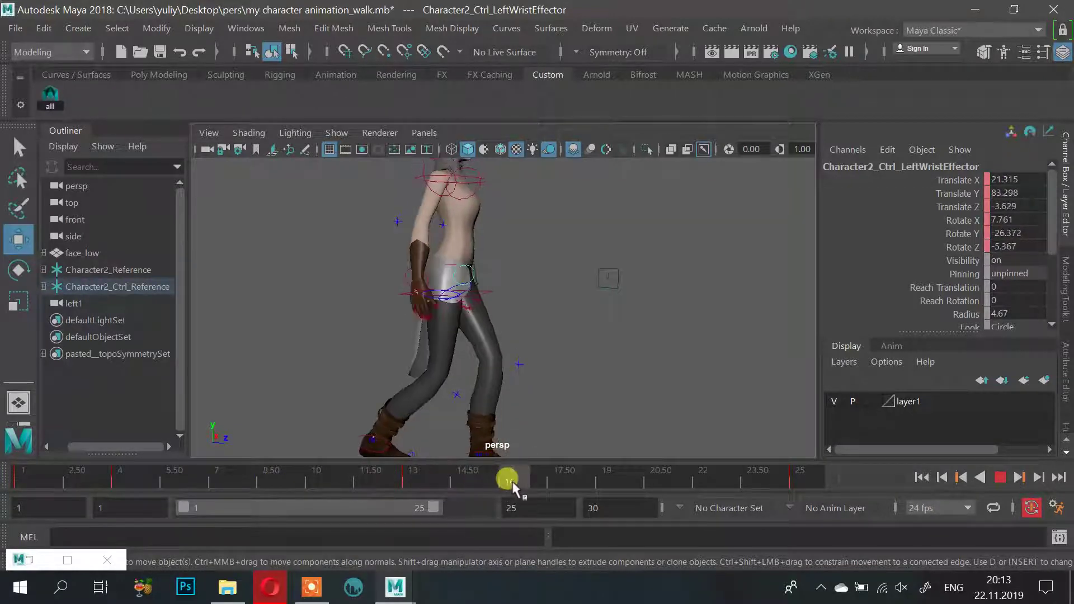
alt+drag(593, 313, 279, 306)
drag(465, 280, 638, 281)
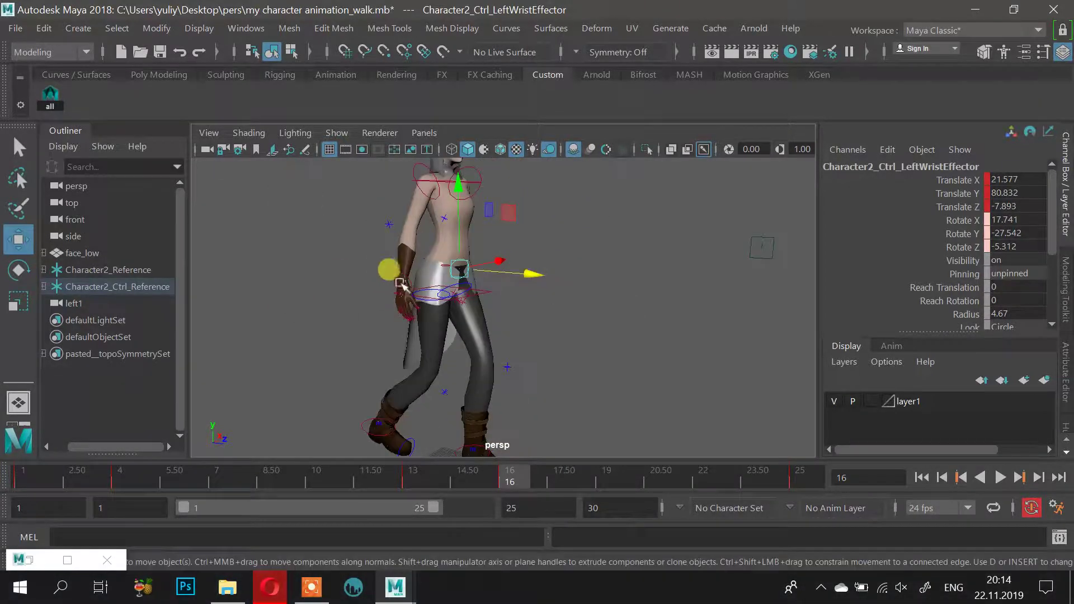
At frame 16, move the right wrist control to Translate X -20.042, Y 81.39 and Z 5.235
click(395, 274)
alt+drag(396, 276, 488, 319)
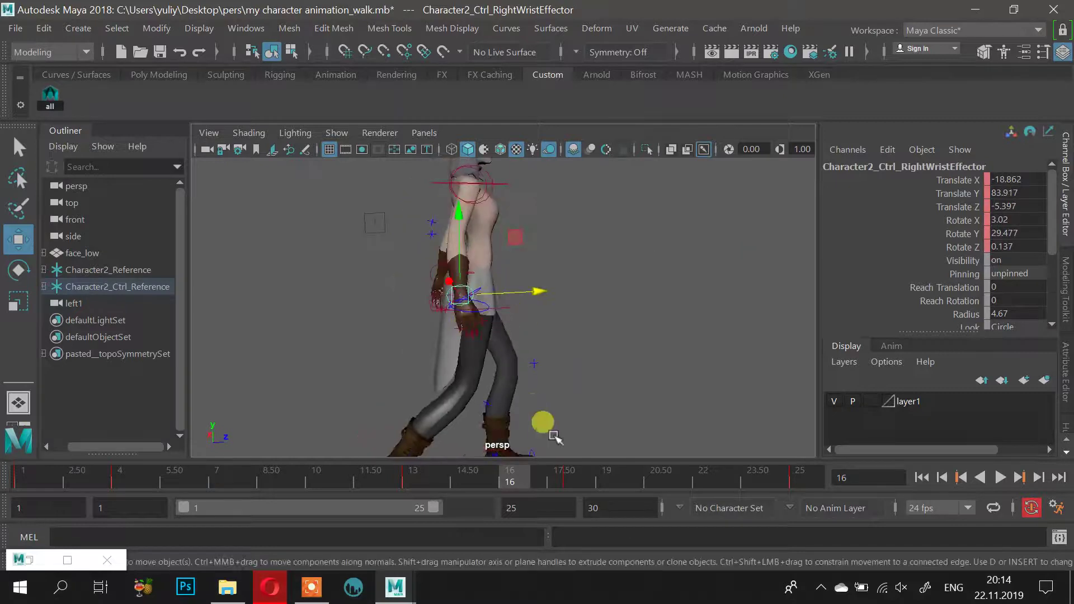
click(570, 482)
drag(569, 479, 509, 478)
drag(520, 280, 449, 309)
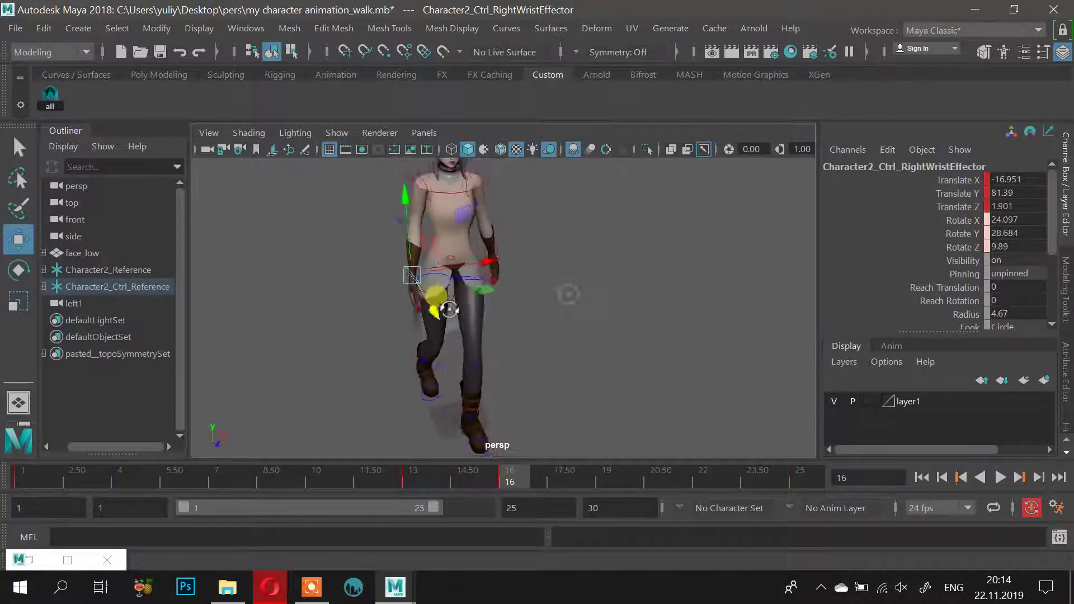
drag(503, 261, 518, 302)
click(512, 333)
key(ctrl+z)
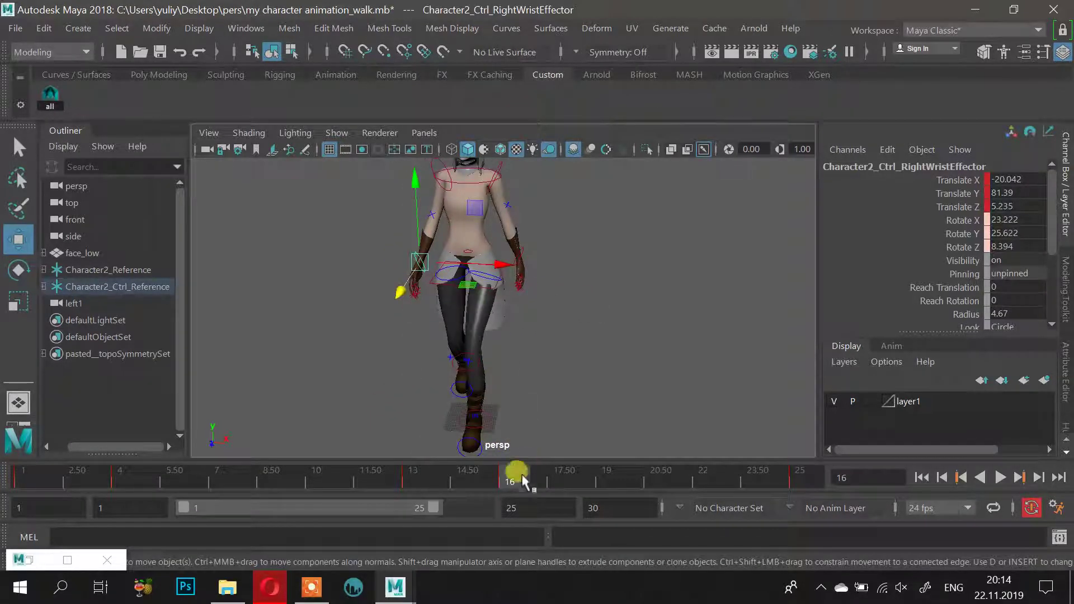
Scrub and play the walk cycle, examining the arm swing from the front and the side
drag(523, 480, 42, 470)
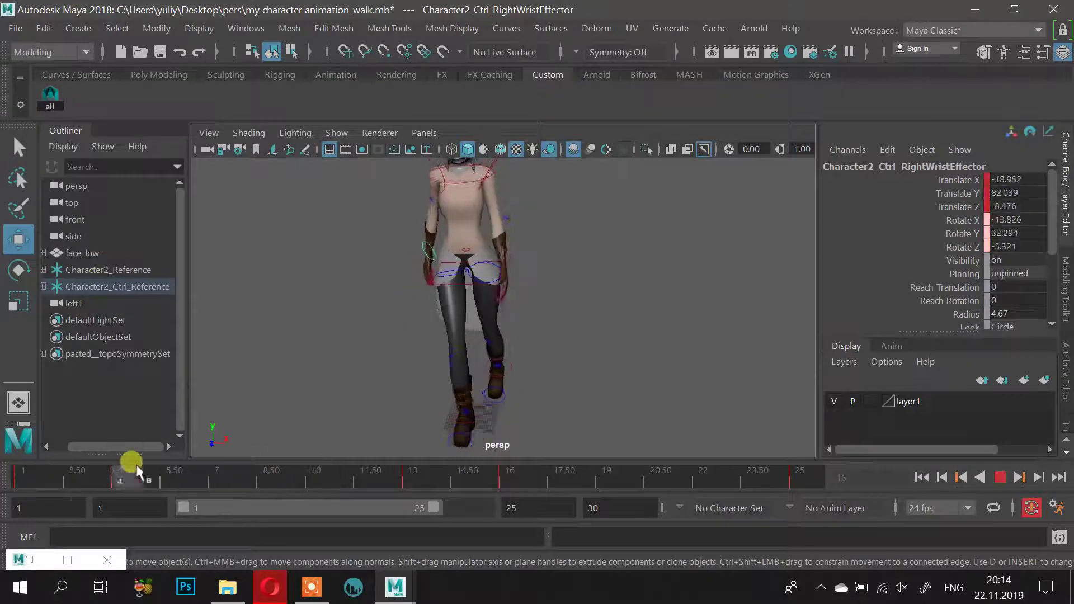
drag(137, 469, 561, 449)
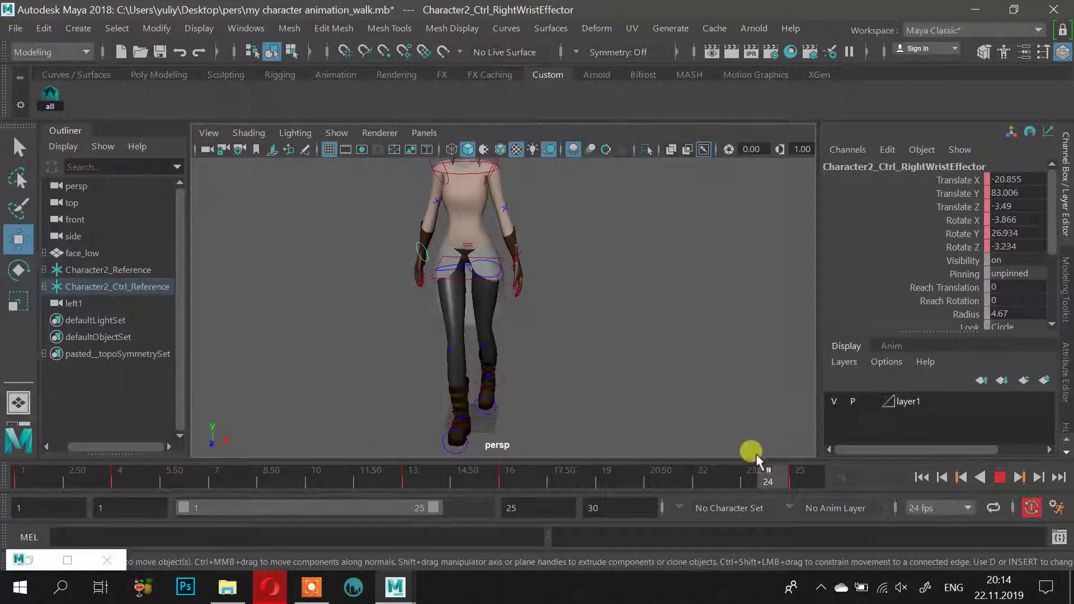
drag(756, 454, 71, 465)
alt+drag(540, 313, 755, 285)
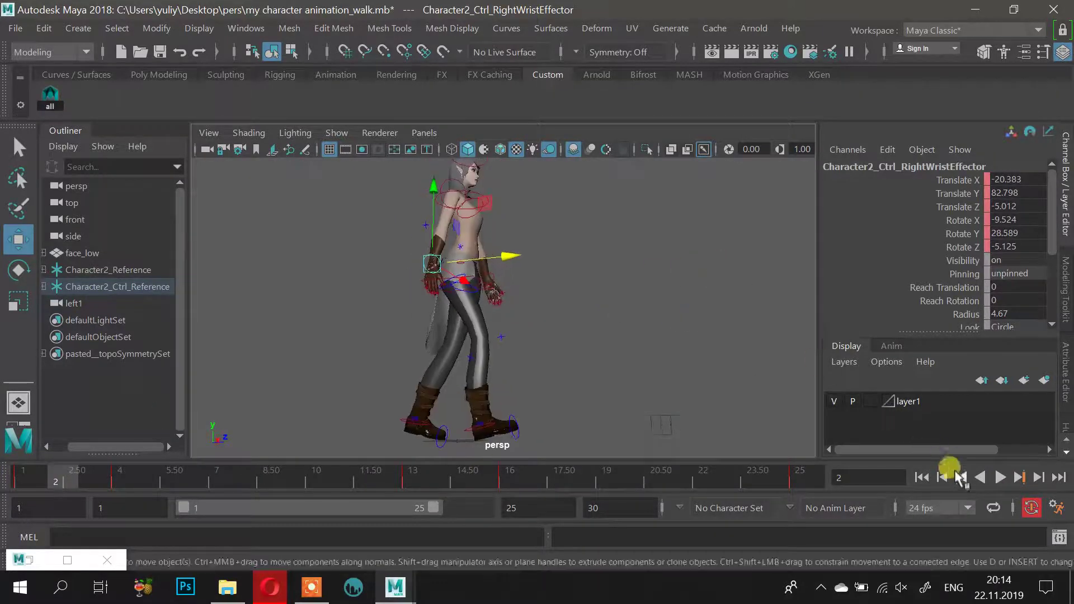
click(999, 477)
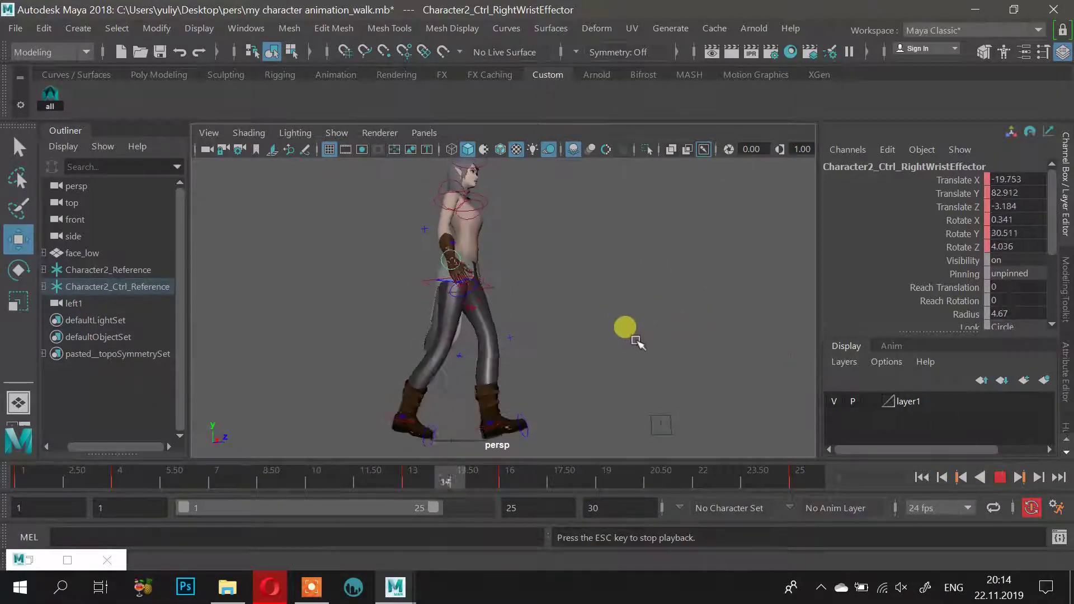
alt+drag(637, 341, 448, 361)
alt+drag(447, 361, 506, 264)
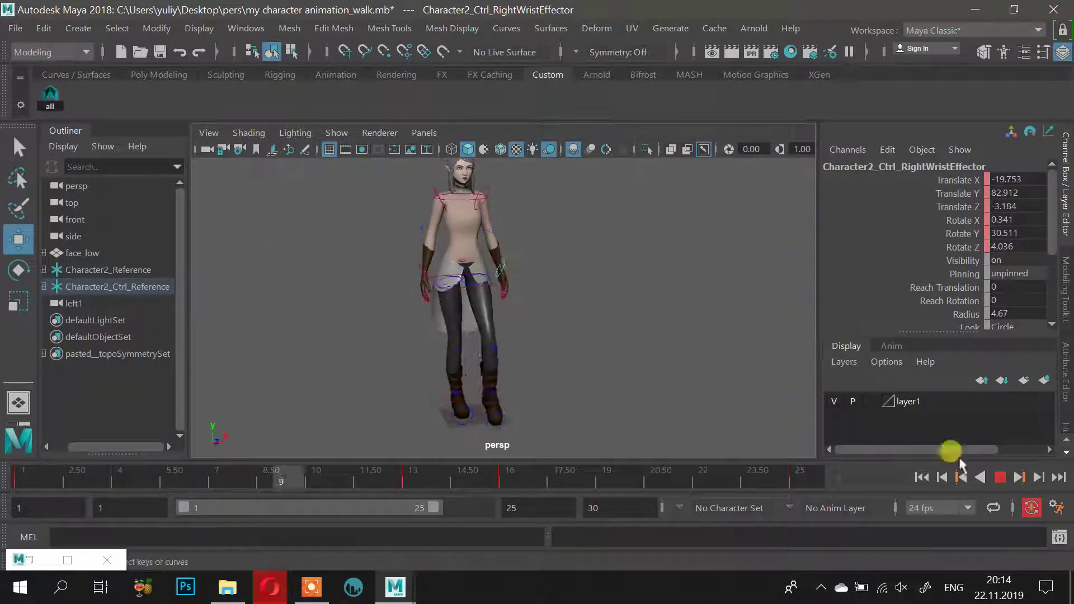
click(1001, 478)
Select the left wrist control, go to frame 1 and restore the minimized Graph Editor
click(501, 275)
alt+drag(280, 272, 373, 276)
alt+right_drag(373, 276, 455, 302)
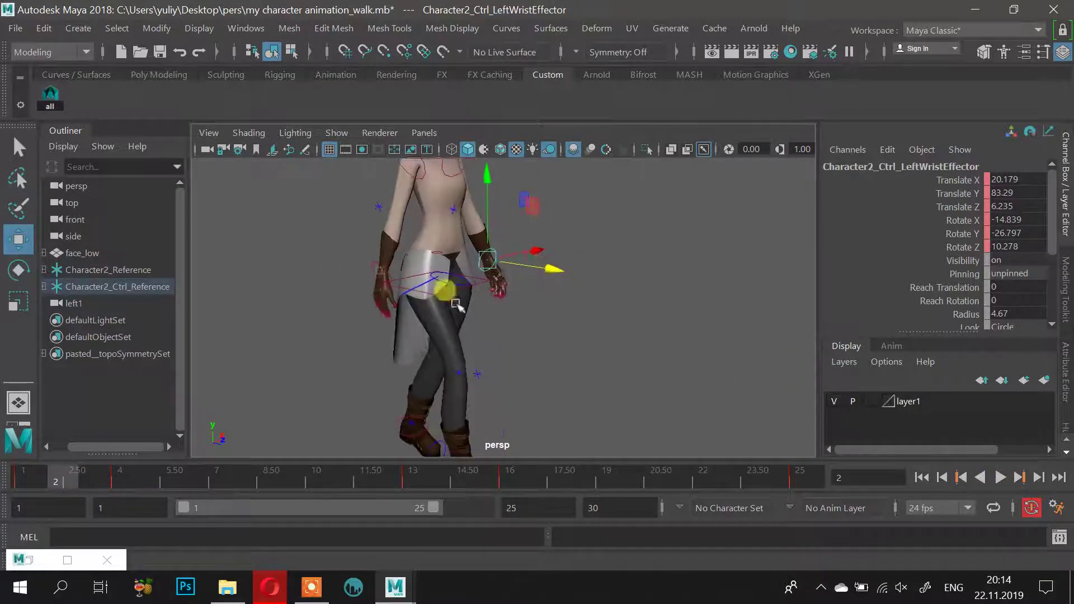
drag(71, 474, 32, 475)
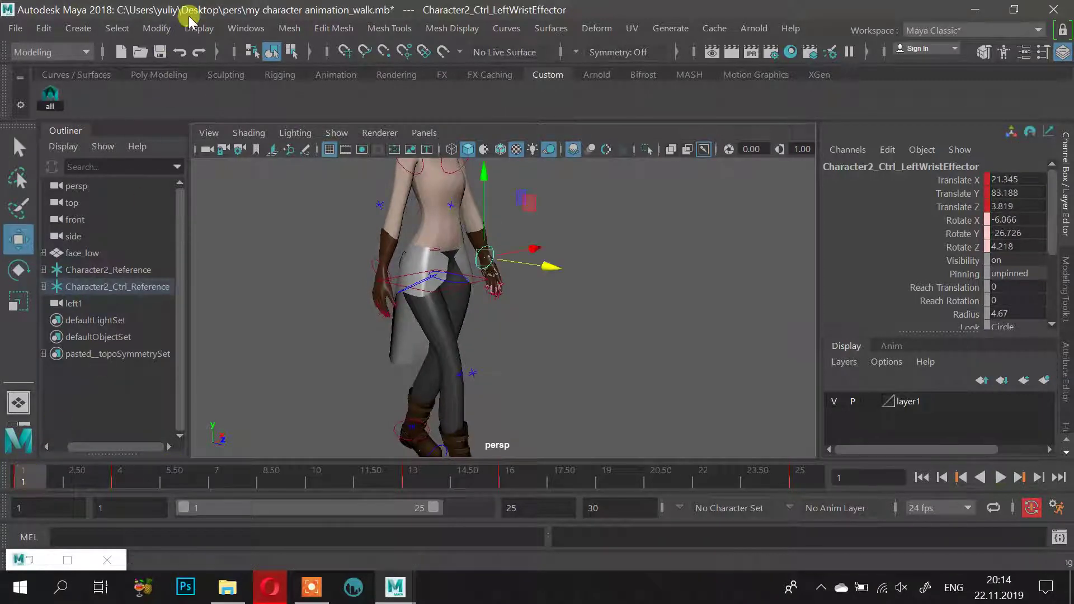
click(253, 29)
mouse_move(269, 89)
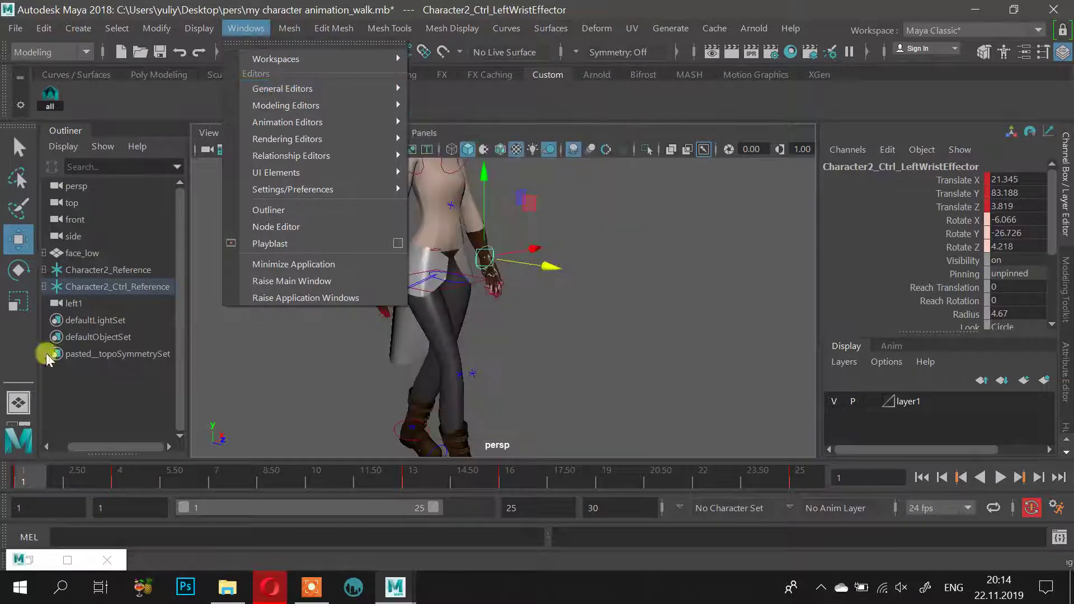
click(50, 563)
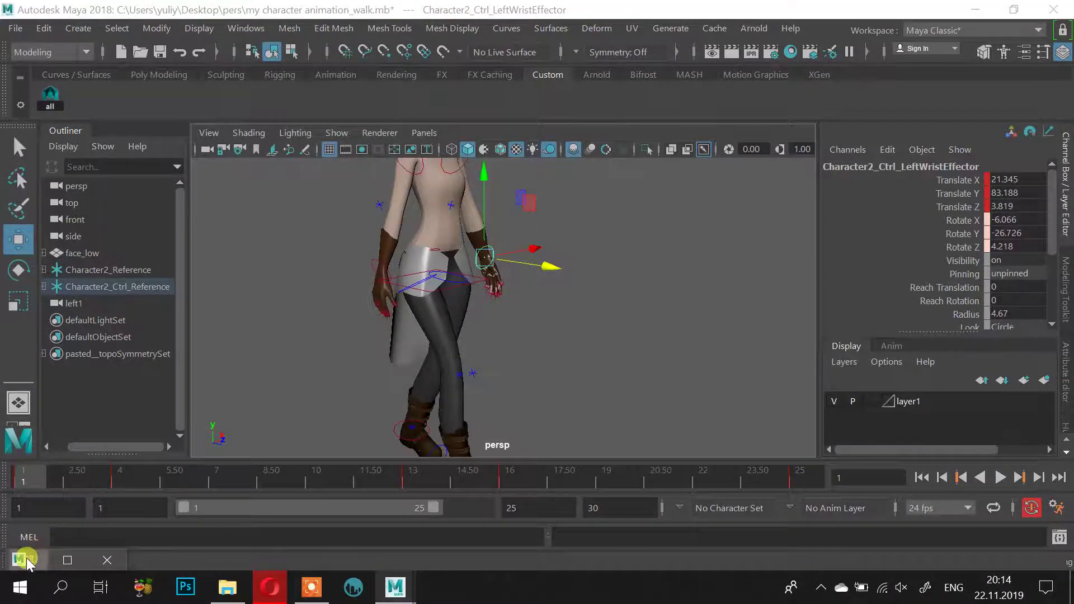
click(26, 560)
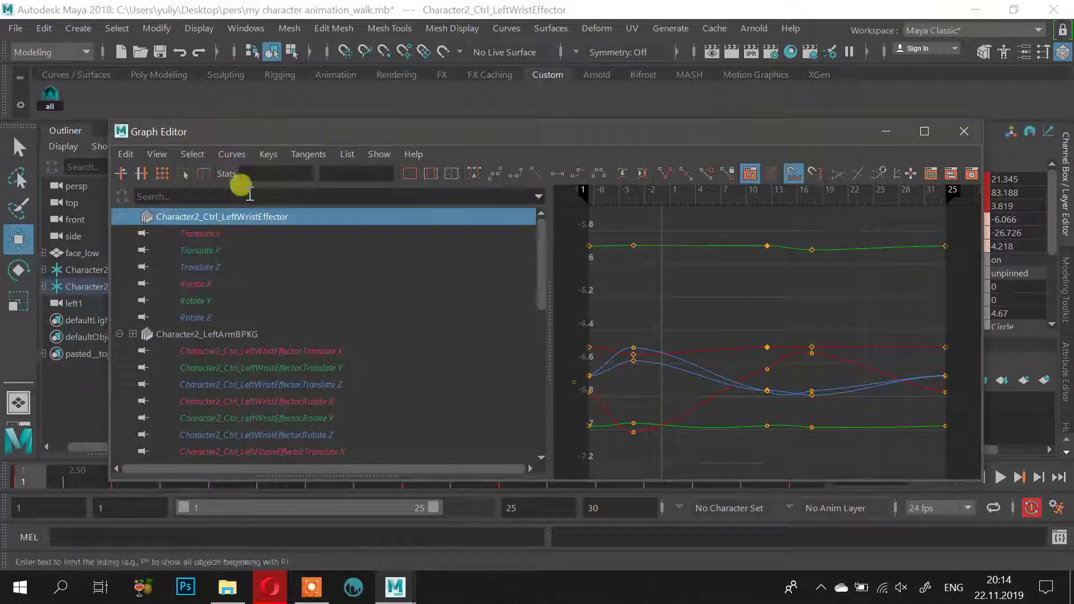
On the left wrist's Translate X curve, tilt the frame 13 key's tangent upward toward the frame 16 key
click(255, 235)
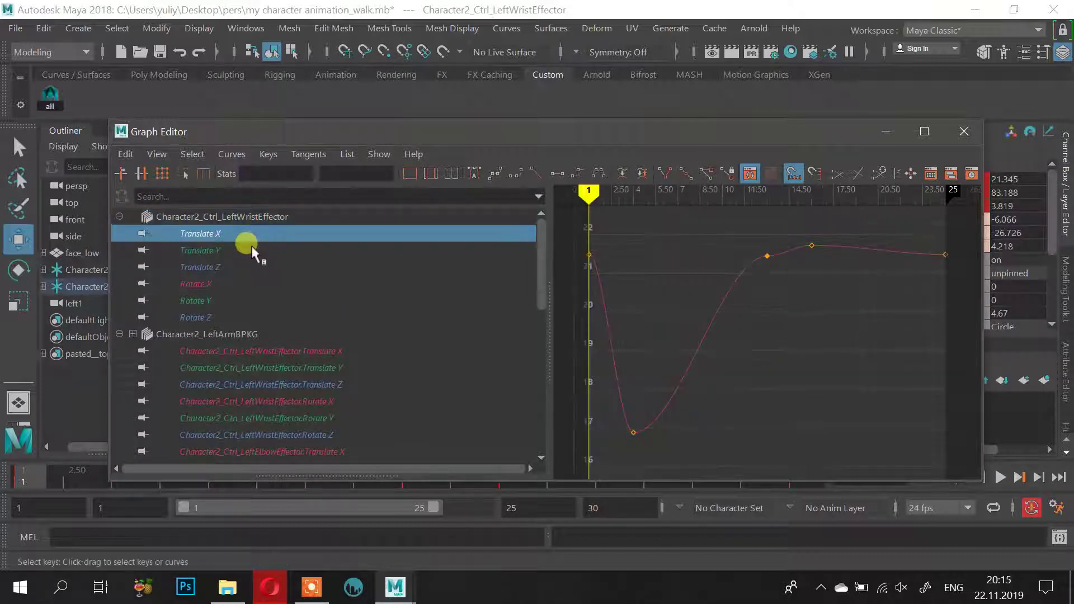
click(810, 245)
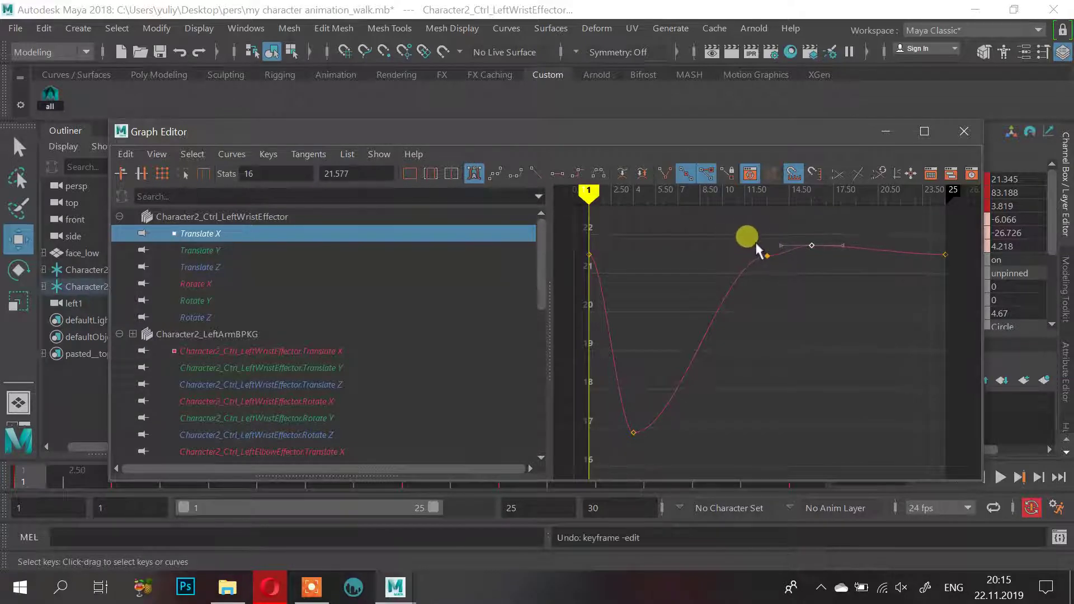
scroll(771, 262, up, 1)
scroll(790, 238, down, 2)
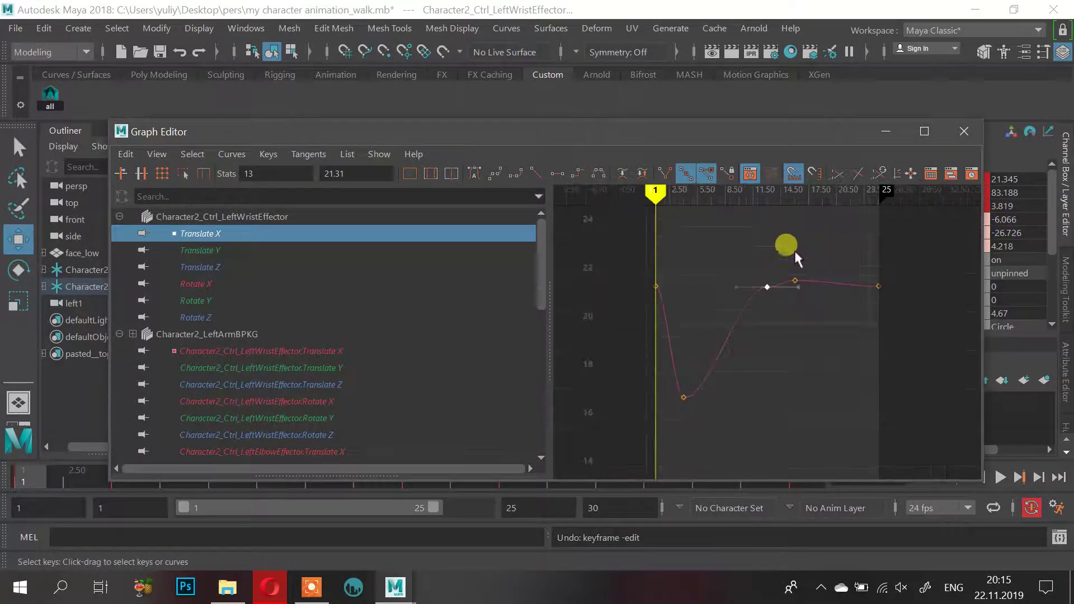
scroll(793, 250, up, 1)
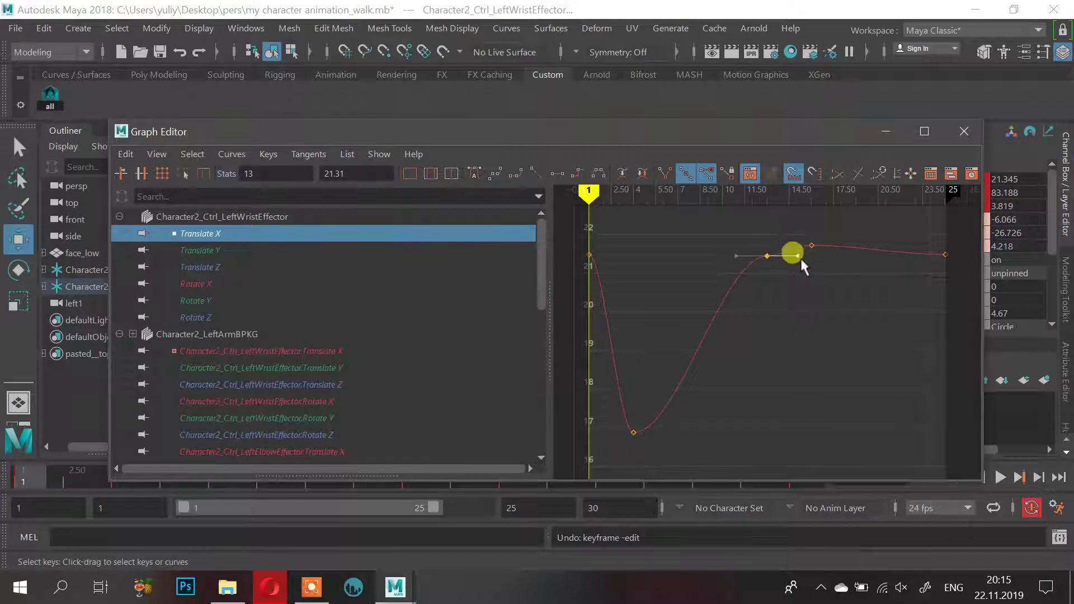
click(791, 253)
click(795, 258)
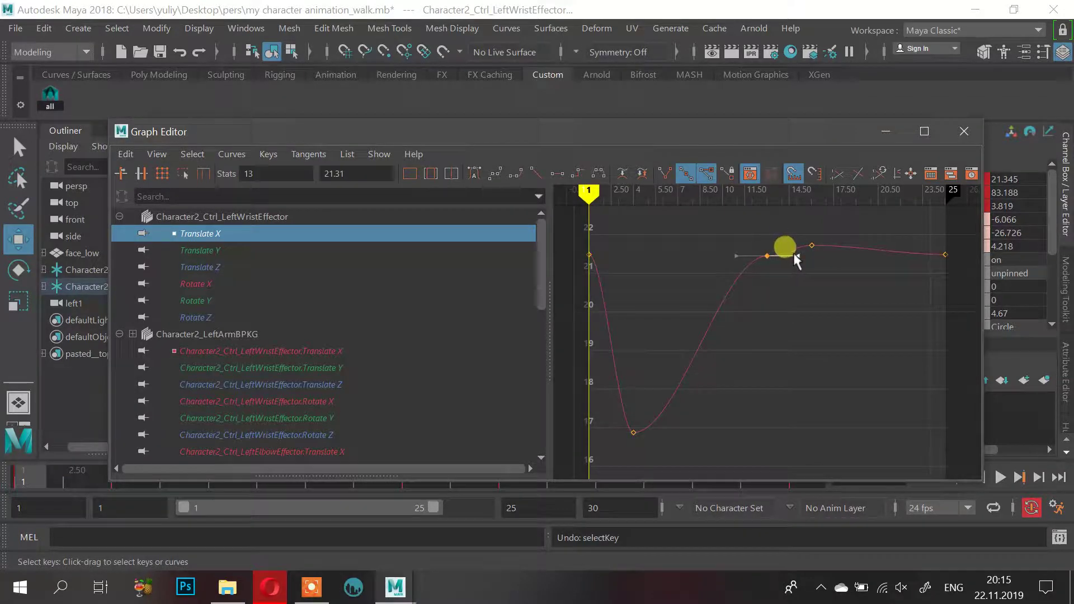
drag(798, 251, 795, 242)
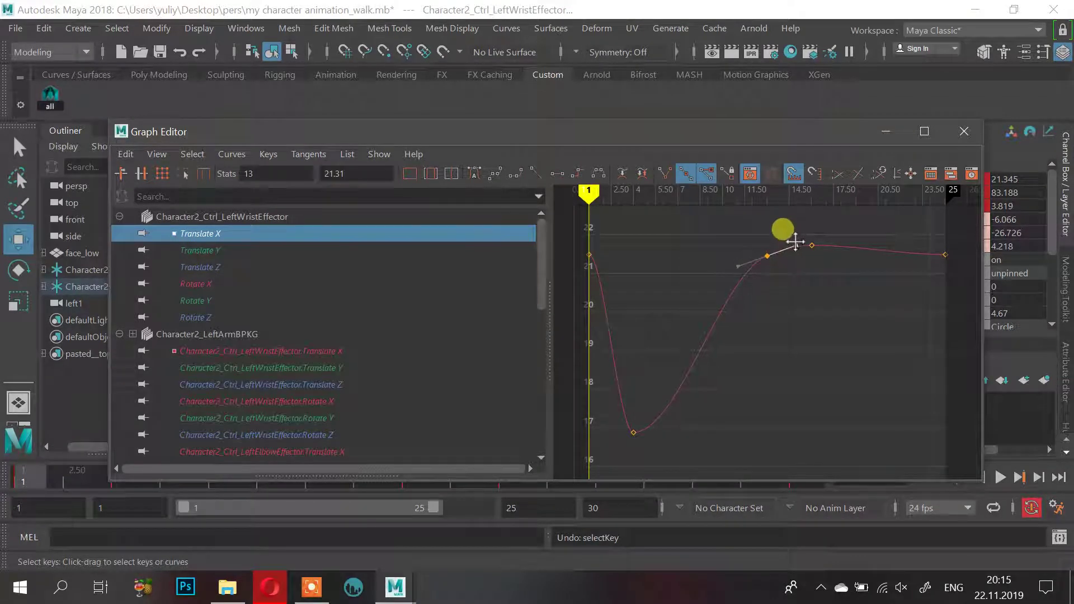
On the left wrist's Translate Y curve, tilt the frame 13 key's tangent so the curve arcs down through it
click(212, 252)
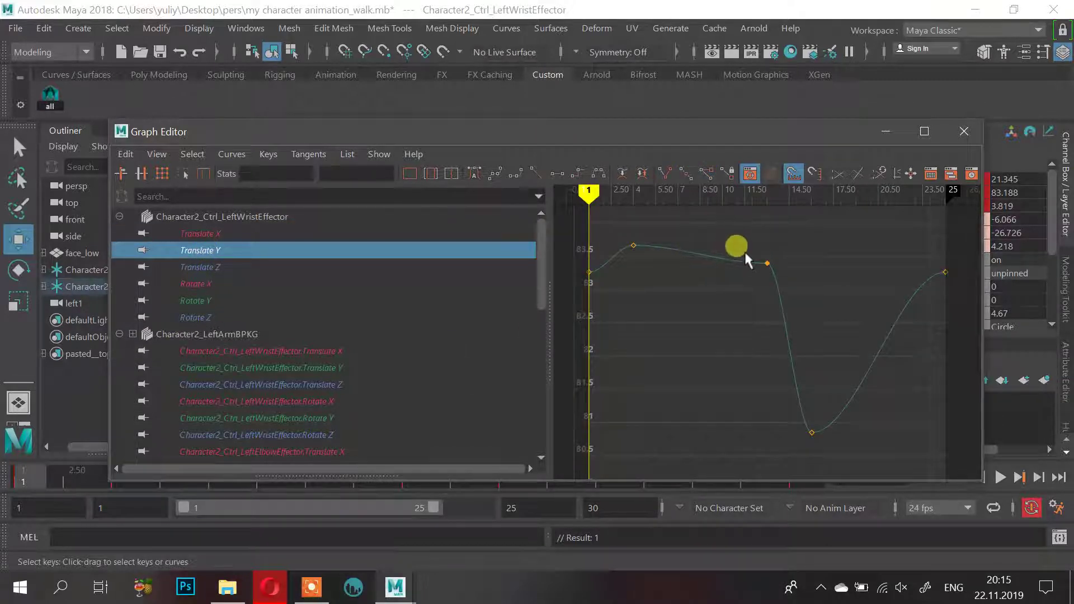
click(767, 263)
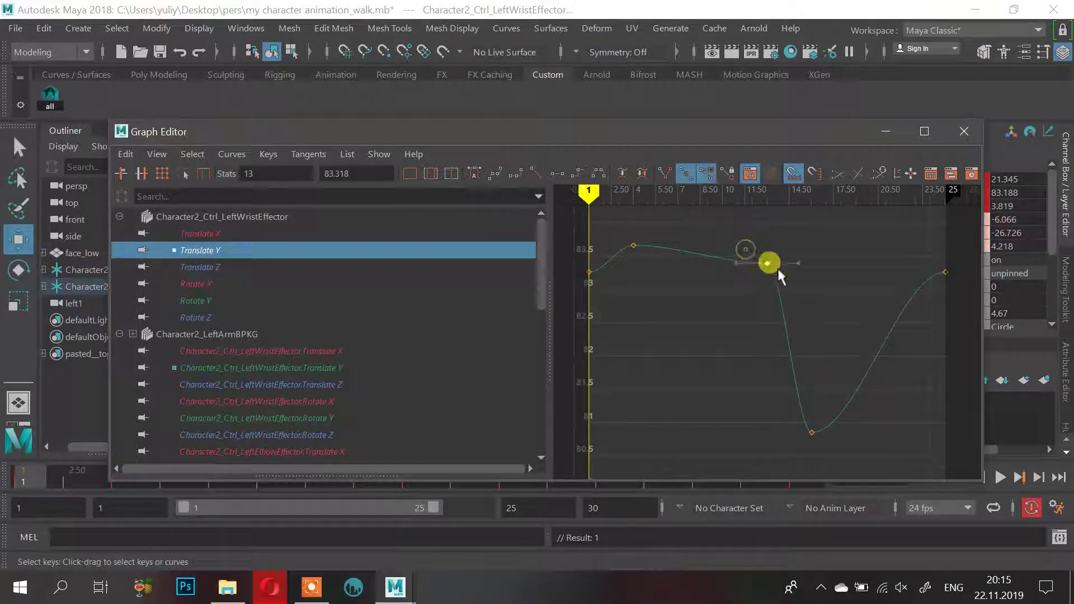
click(735, 250)
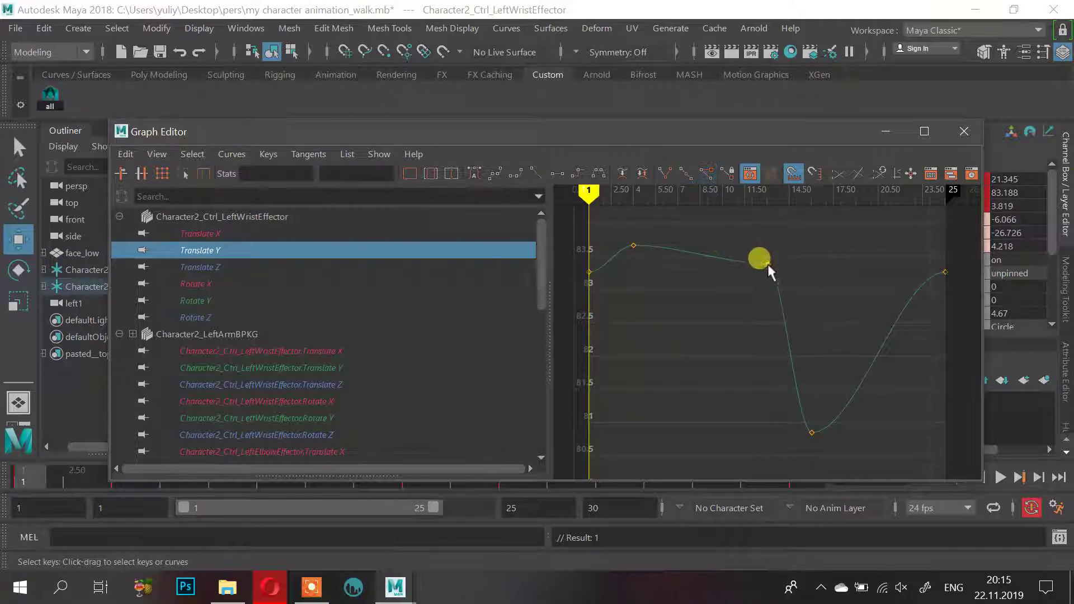
click(766, 261)
click(734, 261)
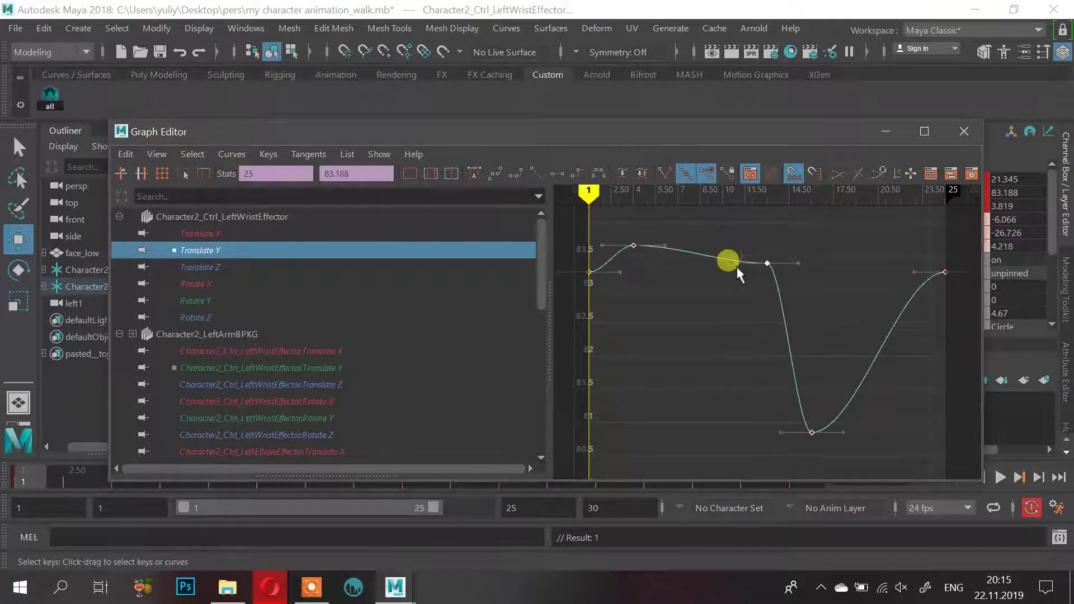
scroll(735, 264, up, 4)
click(762, 232)
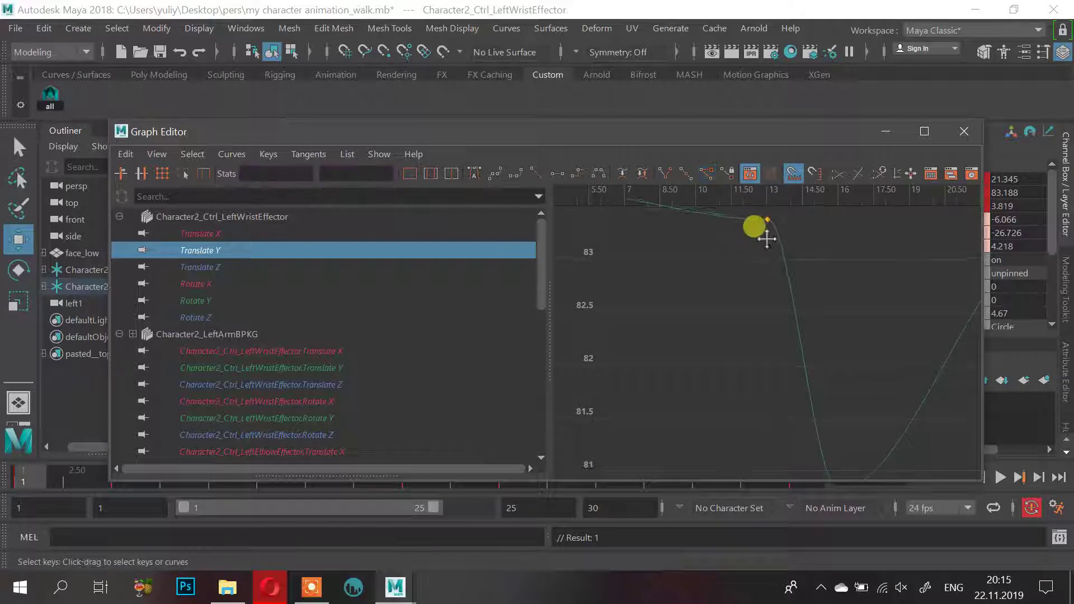
alt+middle_drag(762, 231, 767, 287)
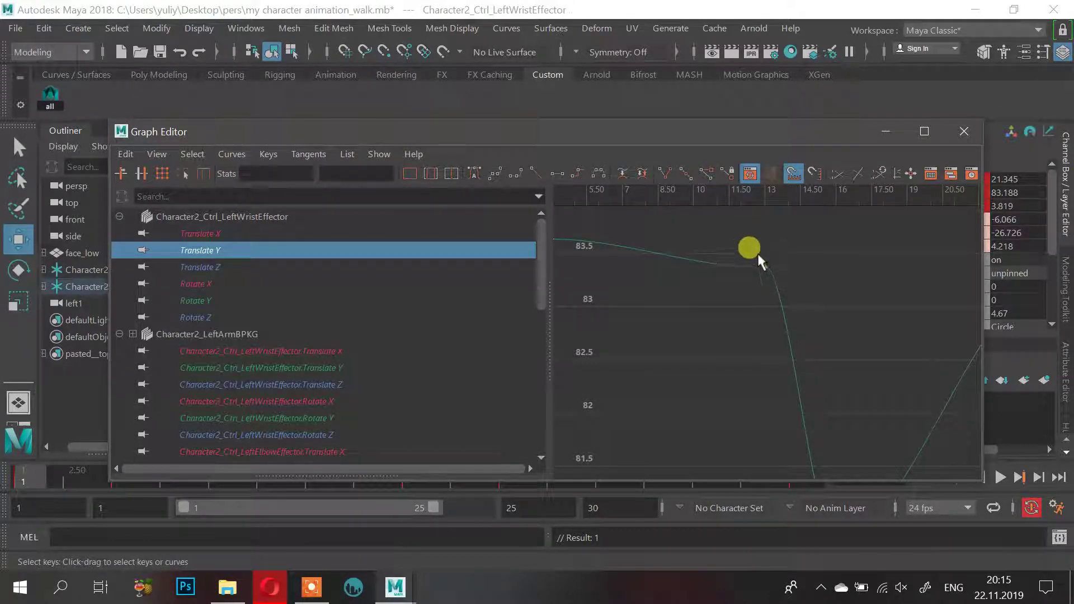
drag(735, 273, 734, 253)
scroll(727, 253, down, 3)
scroll(722, 276, up, 3)
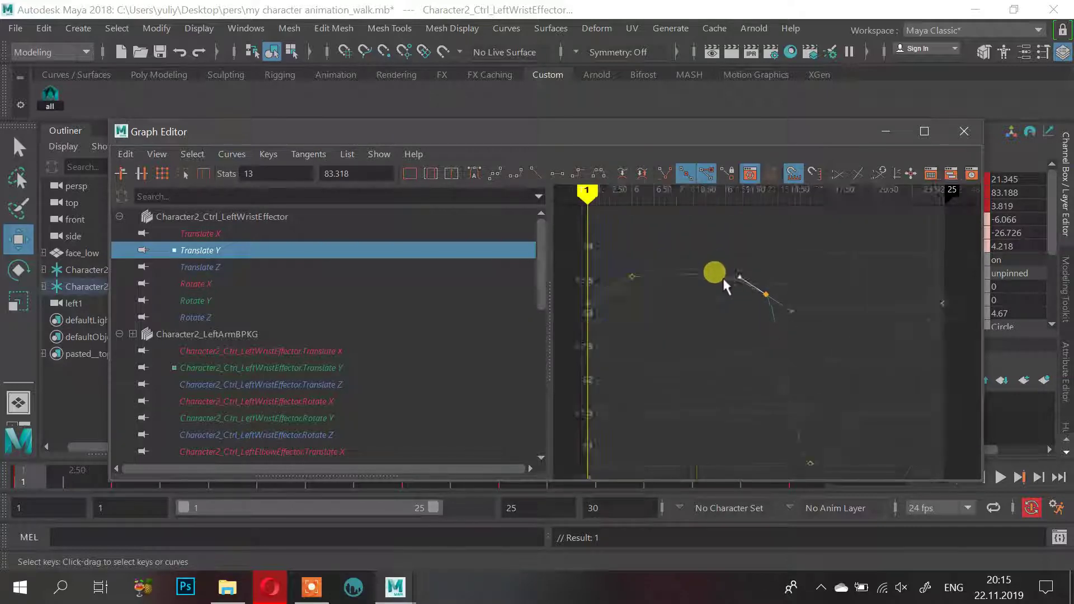
Tilt the frame 4 key's tangent upward on the Translate Y curve to form a rounded arch toward frame 13
alt+middle_drag(678, 265, 776, 293)
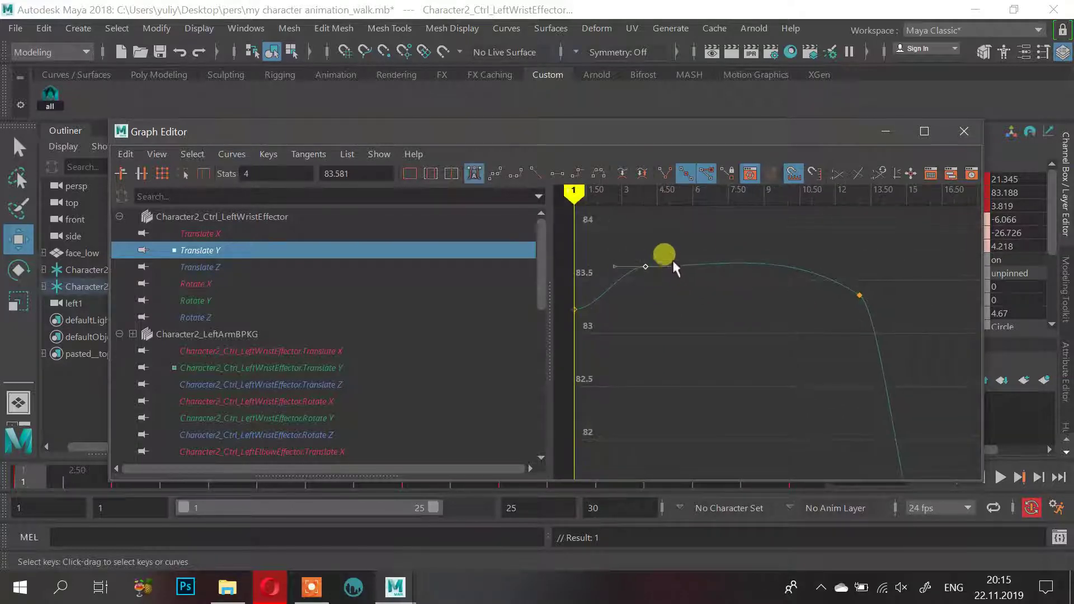
click(676, 252)
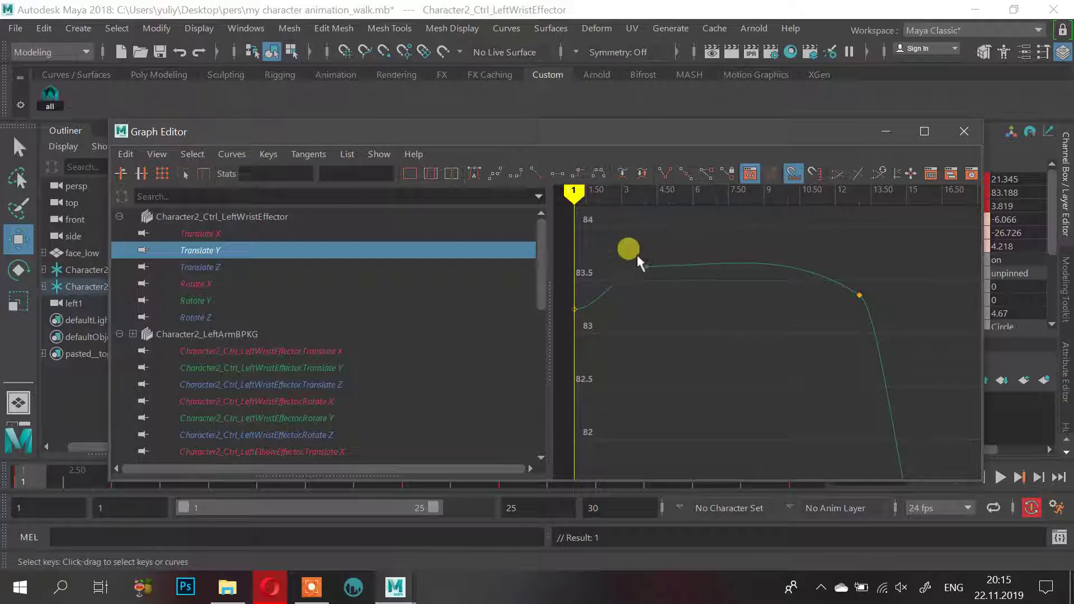
drag(638, 257, 664, 275)
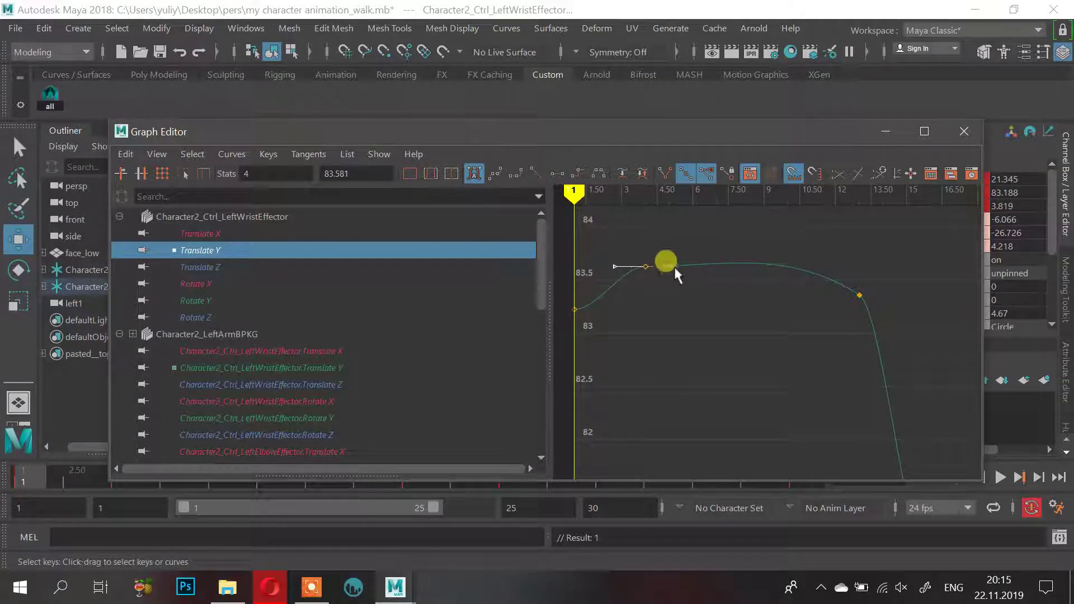
drag(675, 267, 670, 248)
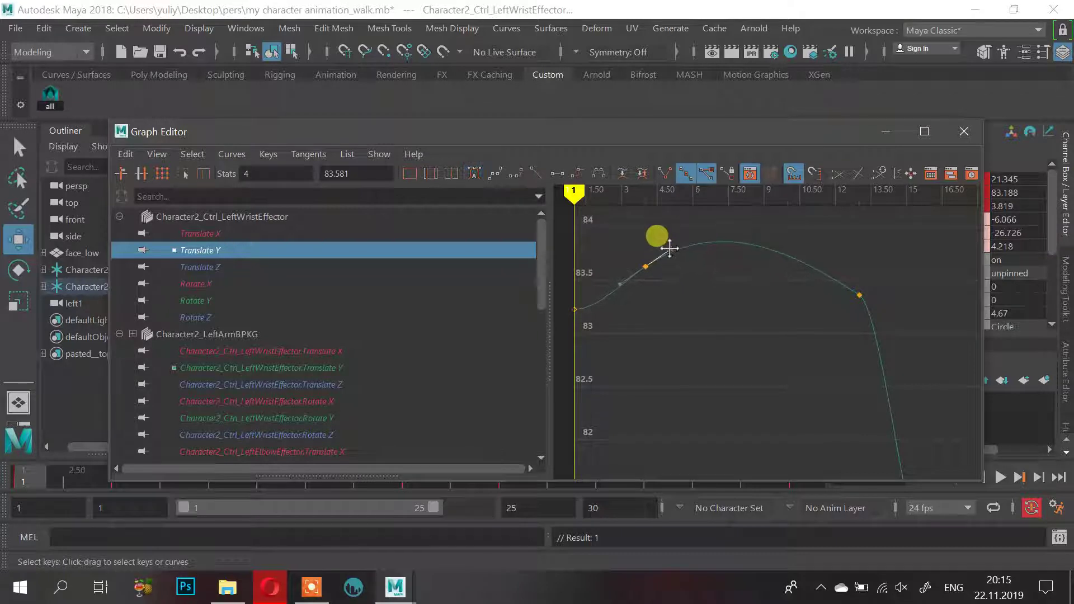
Give the frame 1 key of the Translate Y curve a linear tangent
scroll(670, 270, down, 3)
alt+middle_drag(895, 357, 831, 322)
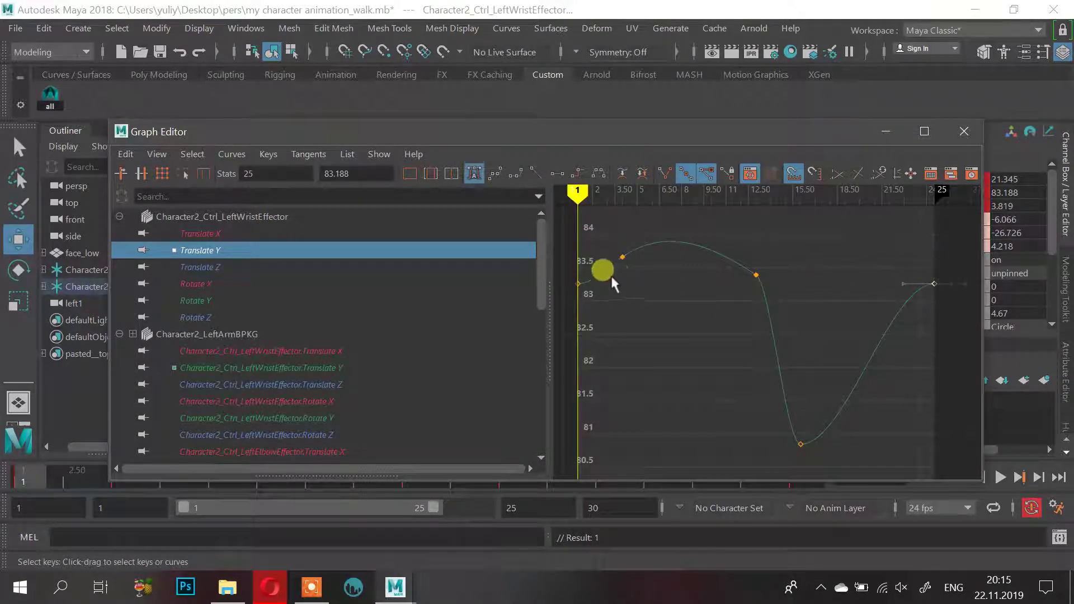
drag(604, 303, 607, 304)
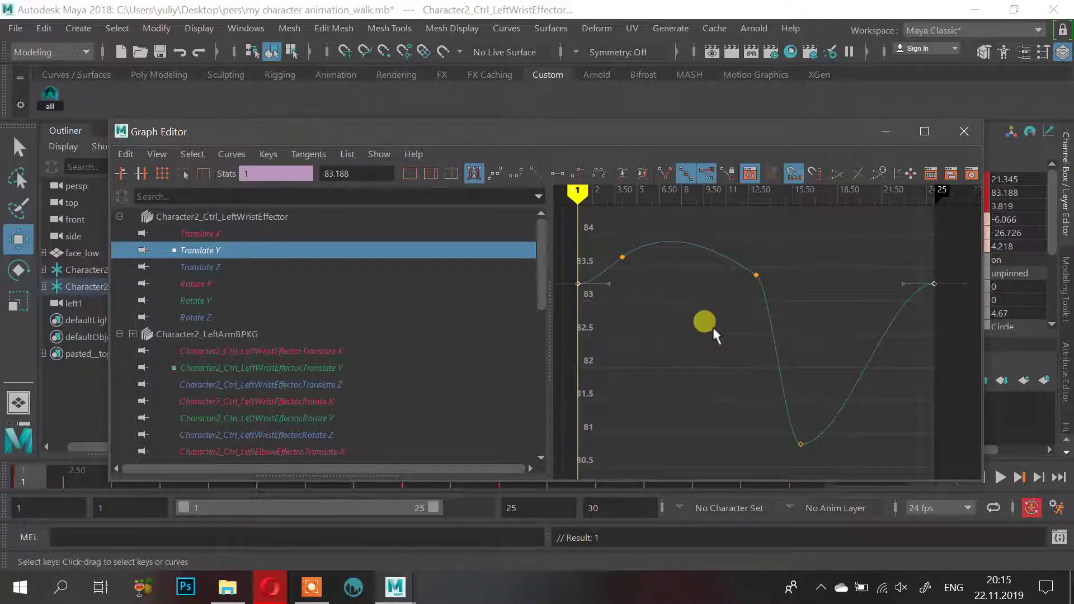
click(569, 257)
drag(569, 260, 569, 258)
click(538, 174)
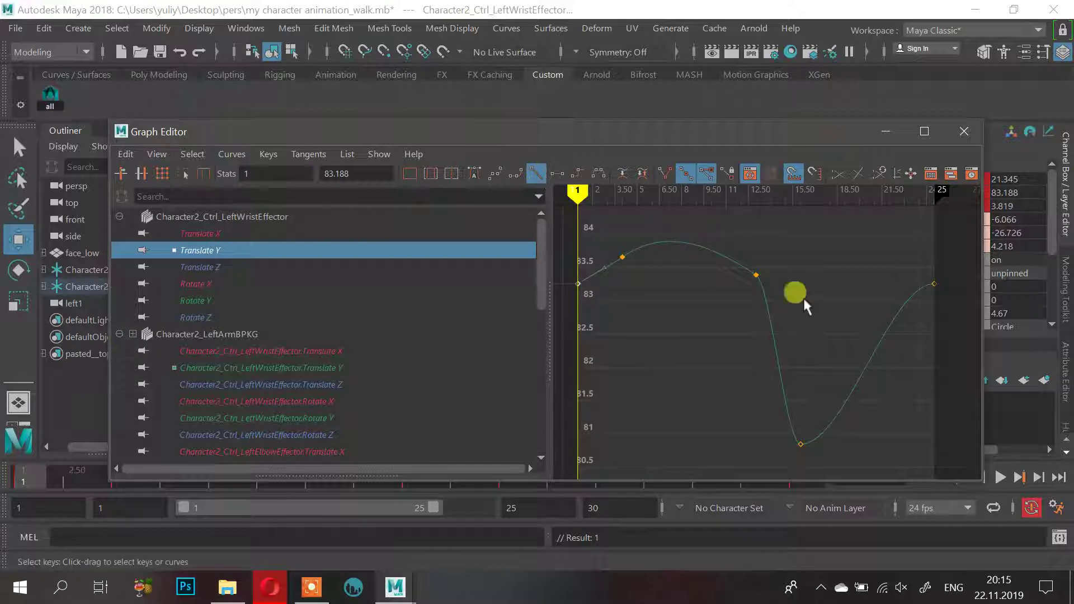
Give the frame 25 key of the left wrist's Translate Y curve a linear tangent and minimize the Graph Editor
drag(959, 297, 959, 296)
click(534, 173)
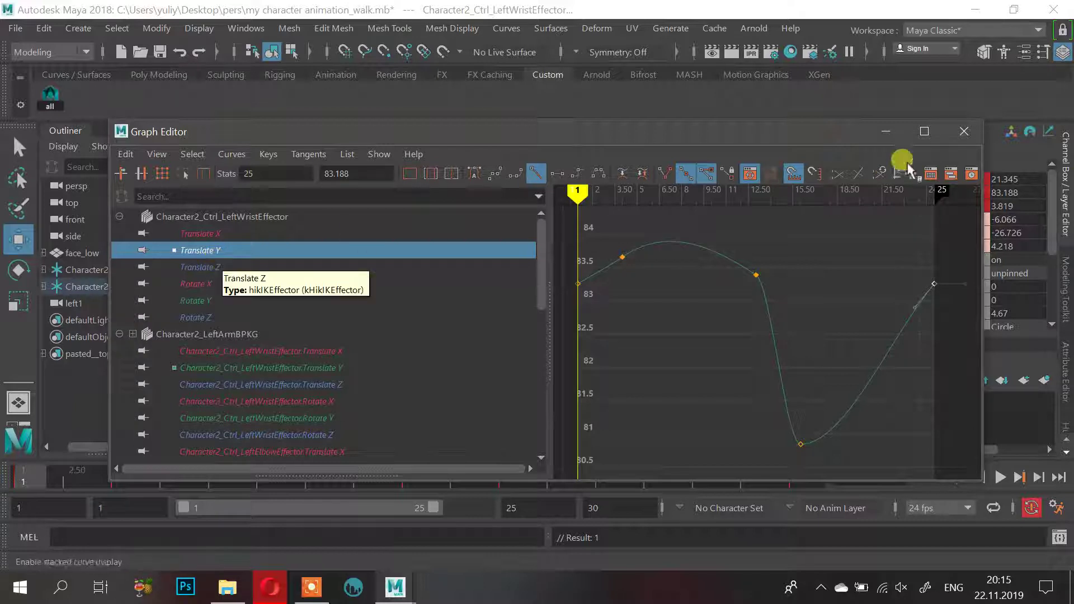
click(886, 132)
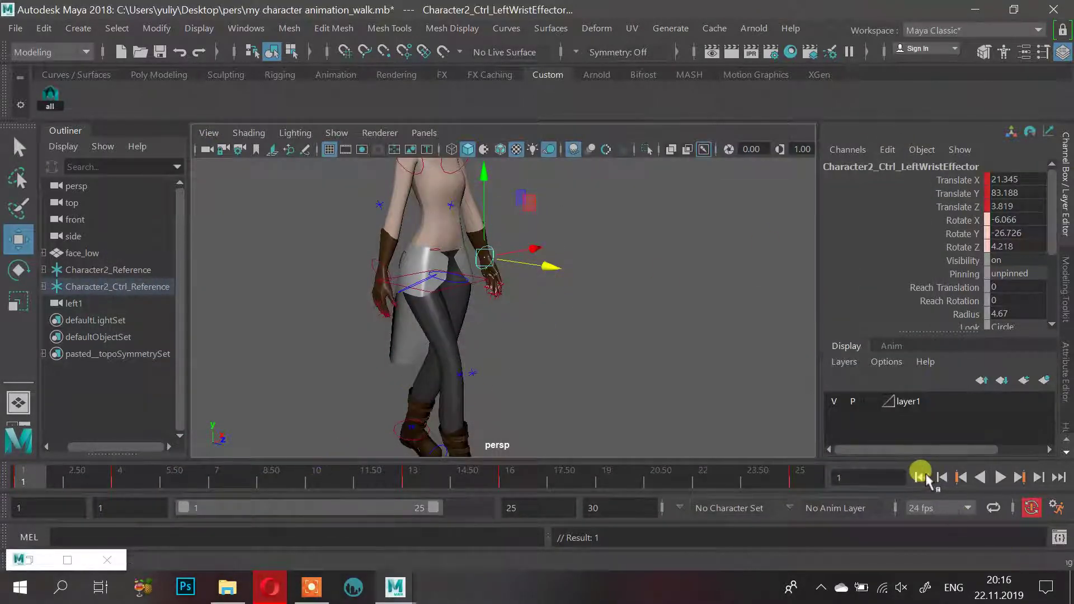
Play back the walk cycle and inspect the left arm pose at frame 4
click(1000, 476)
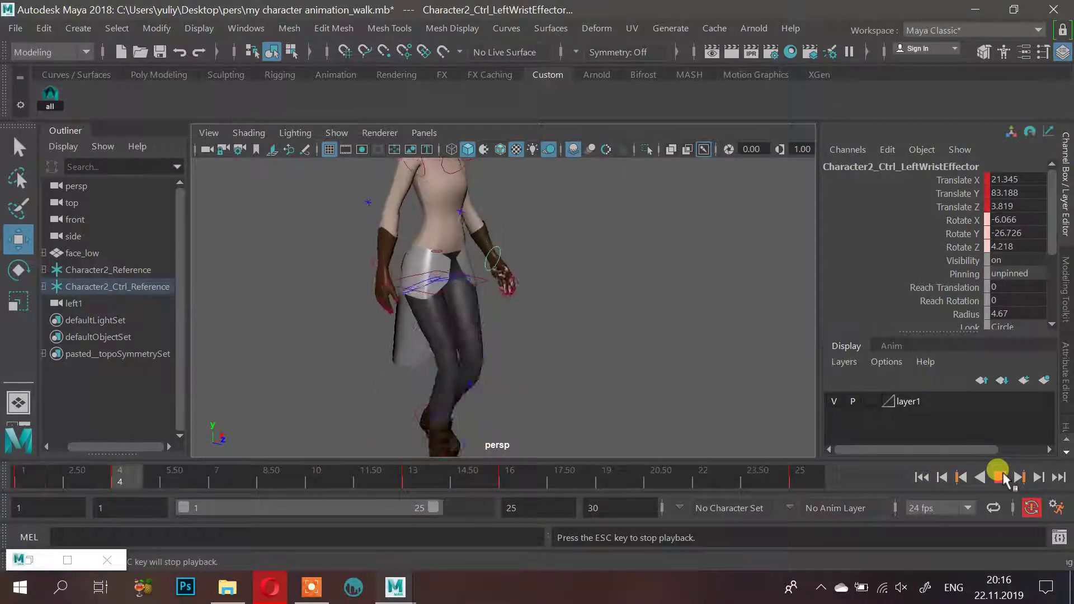
click(1002, 475)
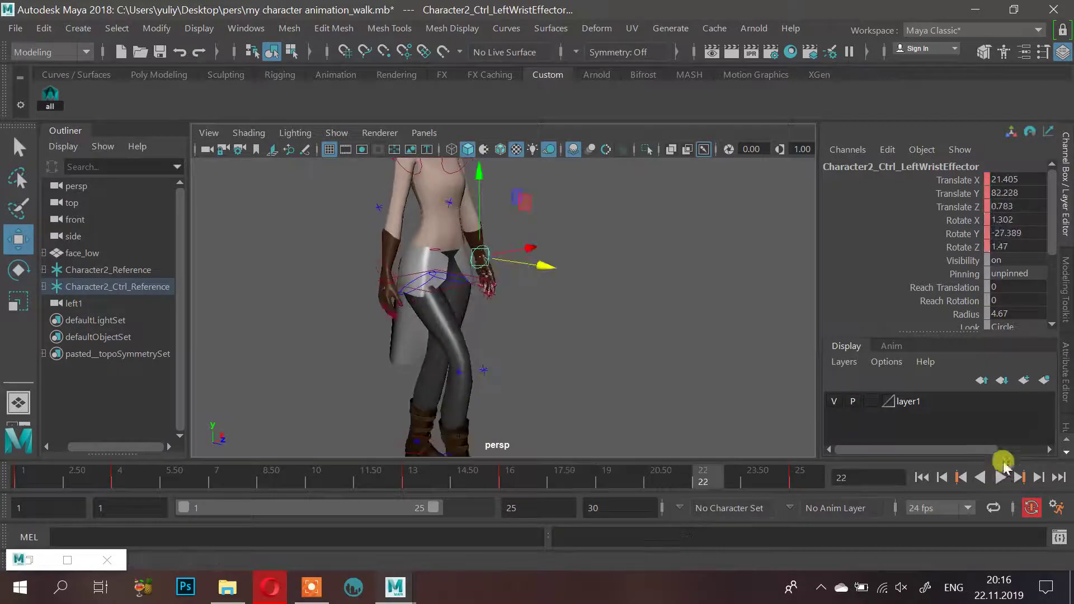
shift+click(119, 480)
alt+drag(391, 368, 419, 365)
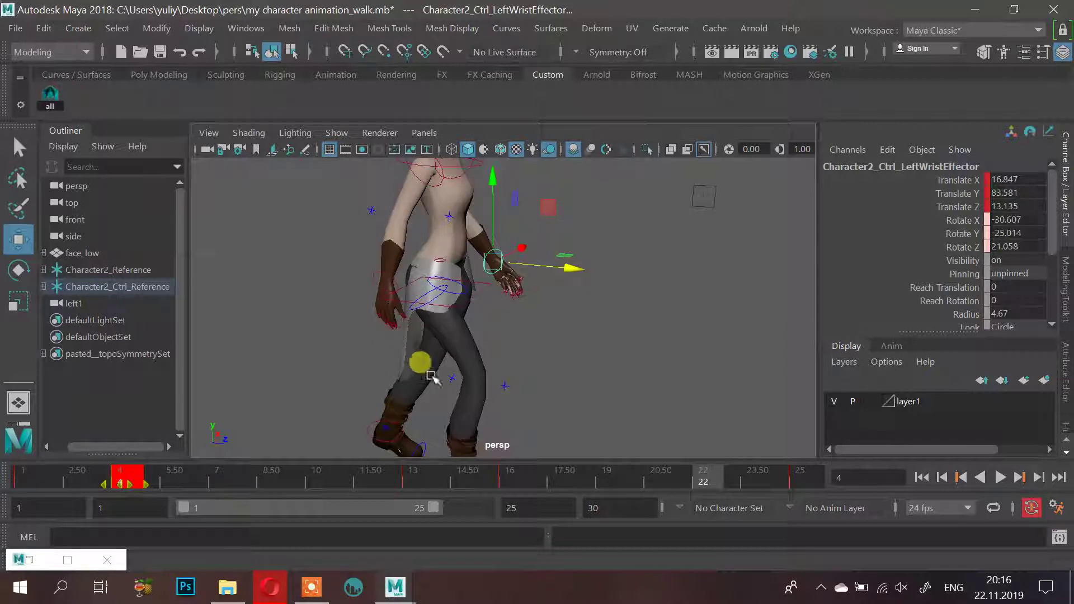
On the left wrist's Translate Z curve, make the frame 1 and 25 tangents linear and tilt the frame 13 tangent down toward frame 16
click(39, 562)
click(244, 267)
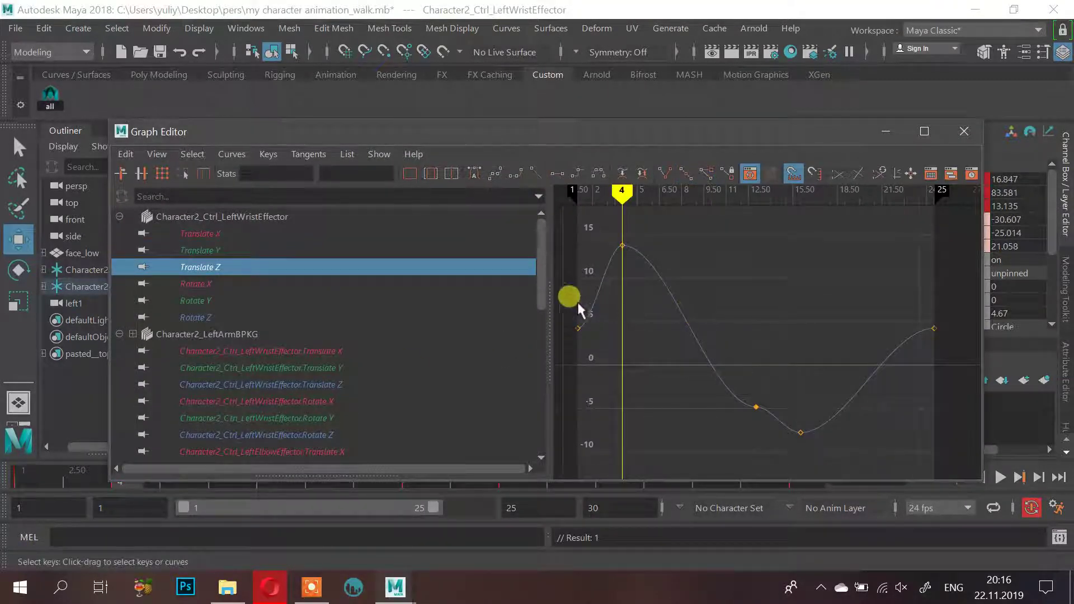
click(579, 336)
click(533, 173)
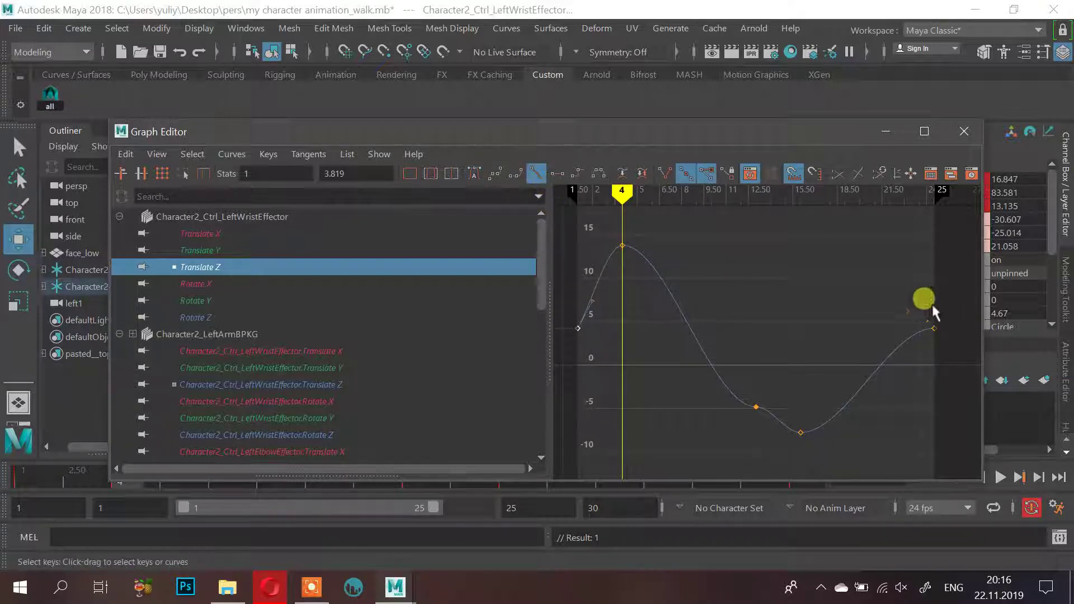
click(538, 174)
click(537, 174)
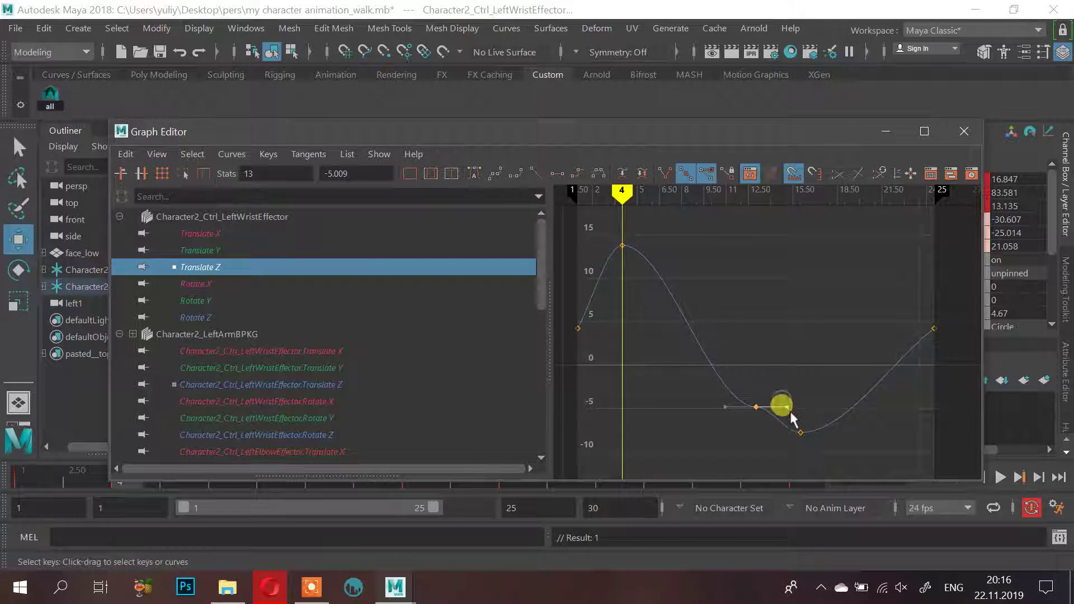
drag(790, 413, 782, 436)
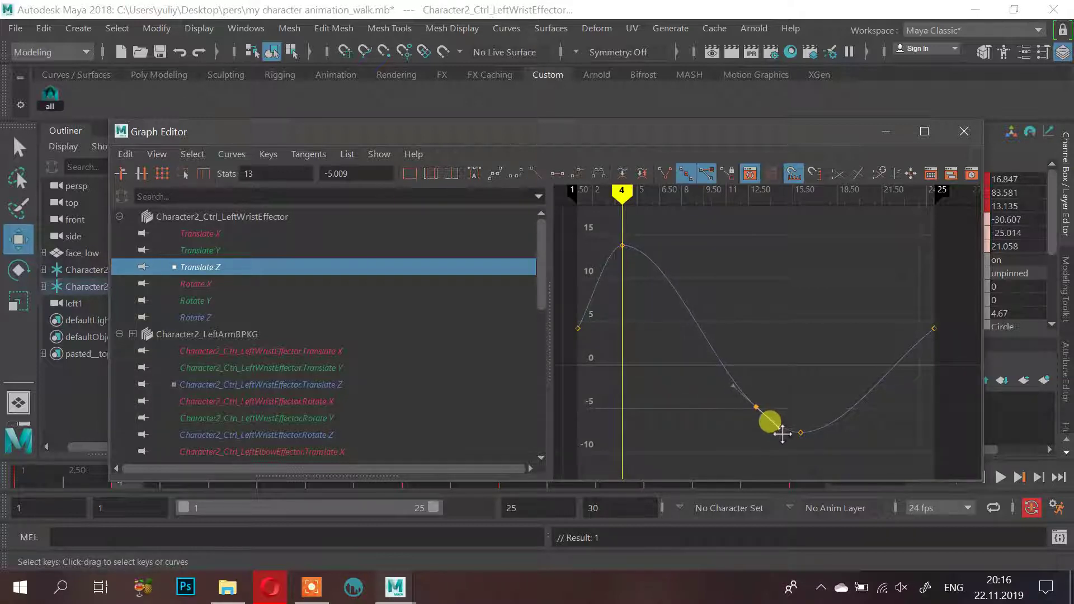
Examine the left wrist's Rotate X, Rotate Y and Rotate Z curves for uneven transitions
click(252, 284)
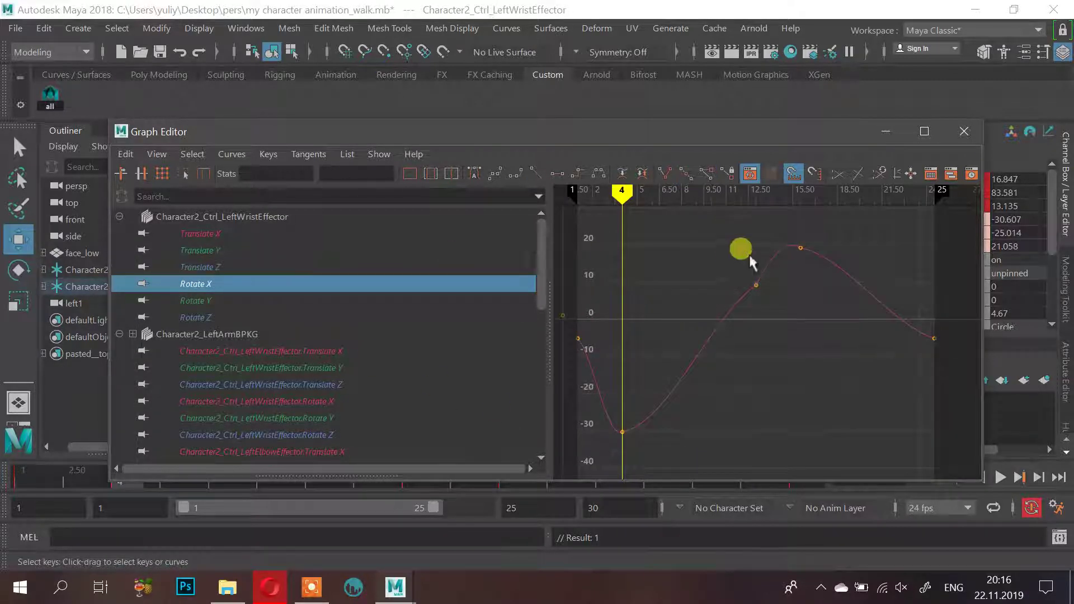
drag(775, 307, 774, 306)
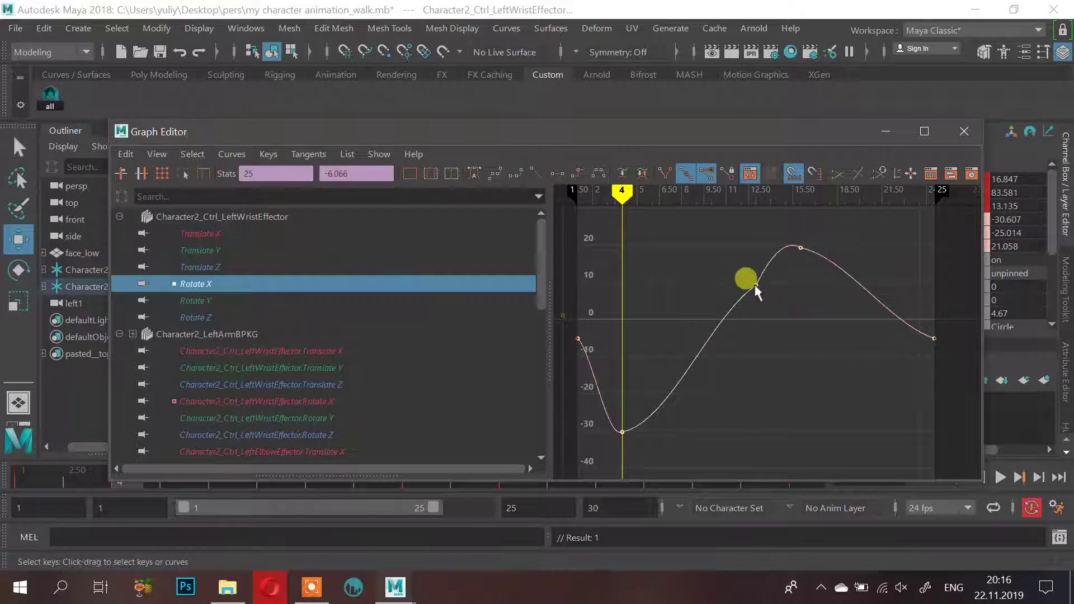
click(757, 290)
click(758, 287)
click(213, 303)
click(211, 315)
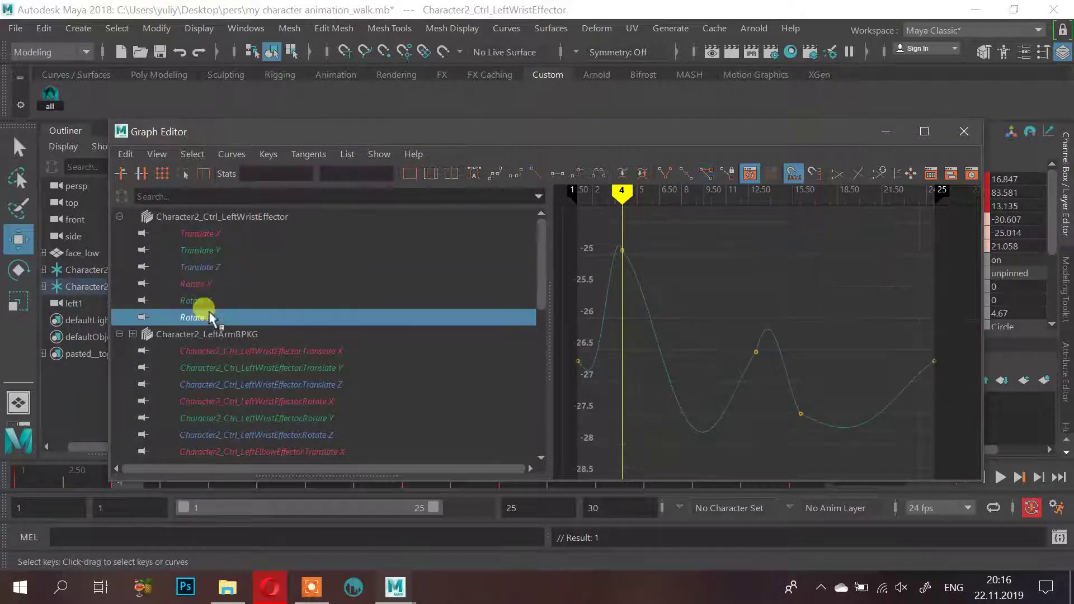
Steepen the downward tilt of the frame 13 key's tangent on the left wrist's Translate Y curve
click(207, 250)
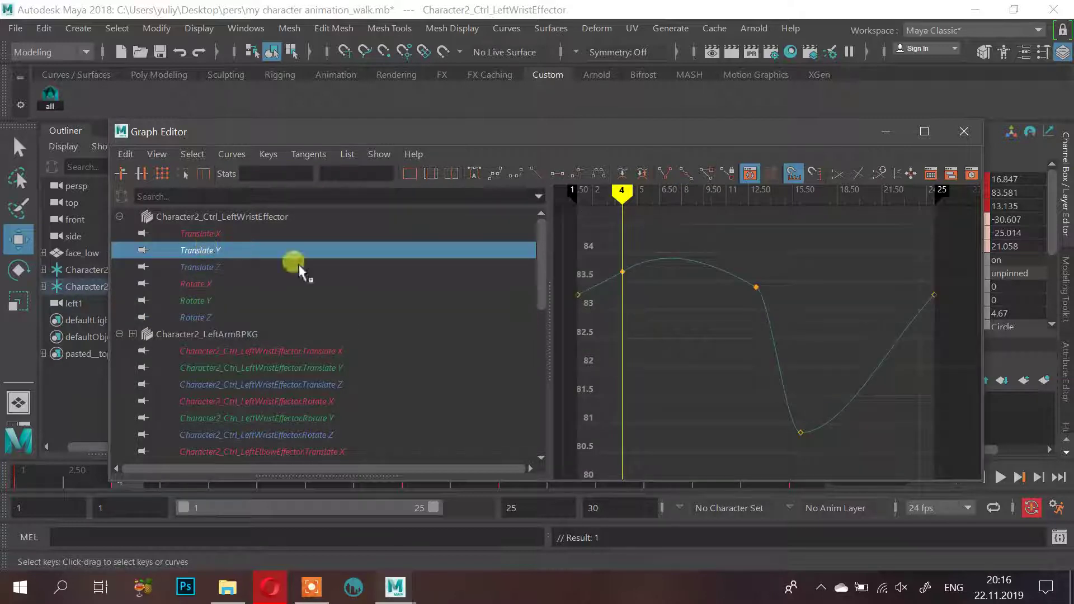
click(756, 286)
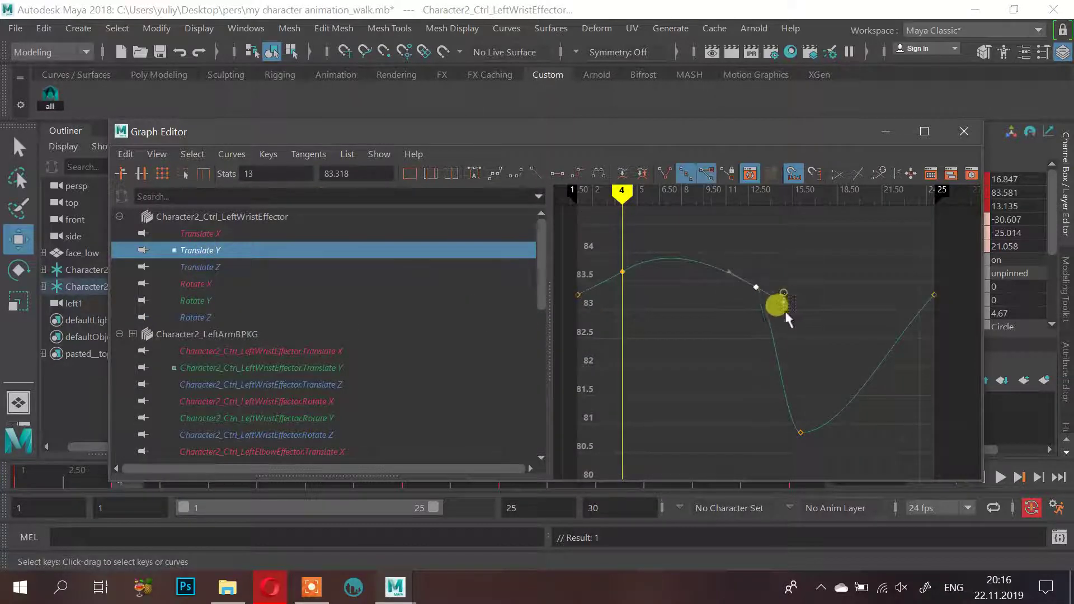
drag(784, 310, 777, 316)
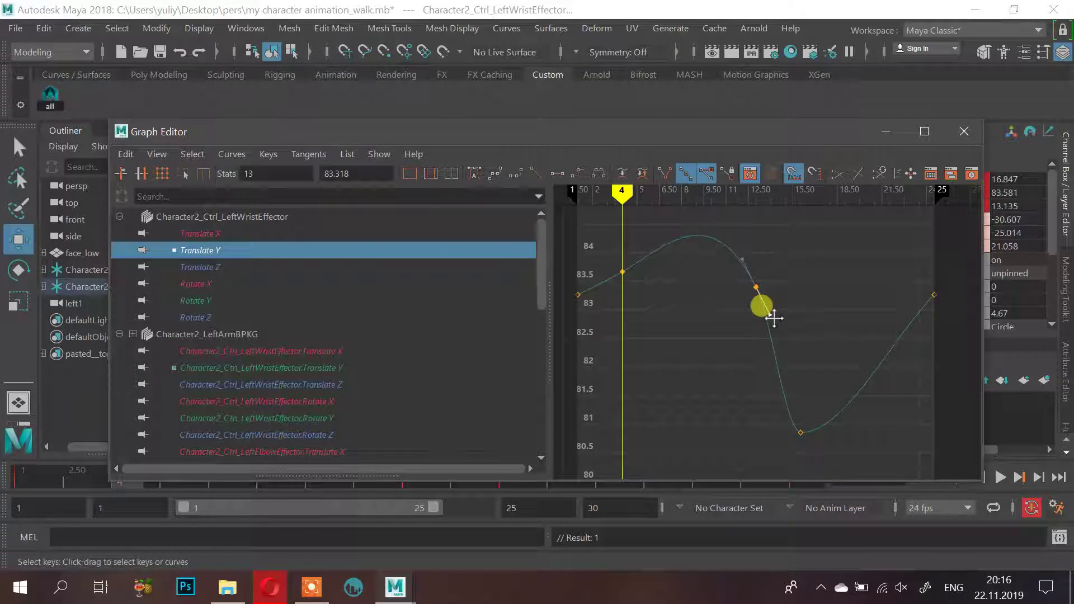
Give the frame 25 key of the left wrist's Translate X curve a linear tangent and minimize the Graph Editor
click(229, 235)
click(578, 255)
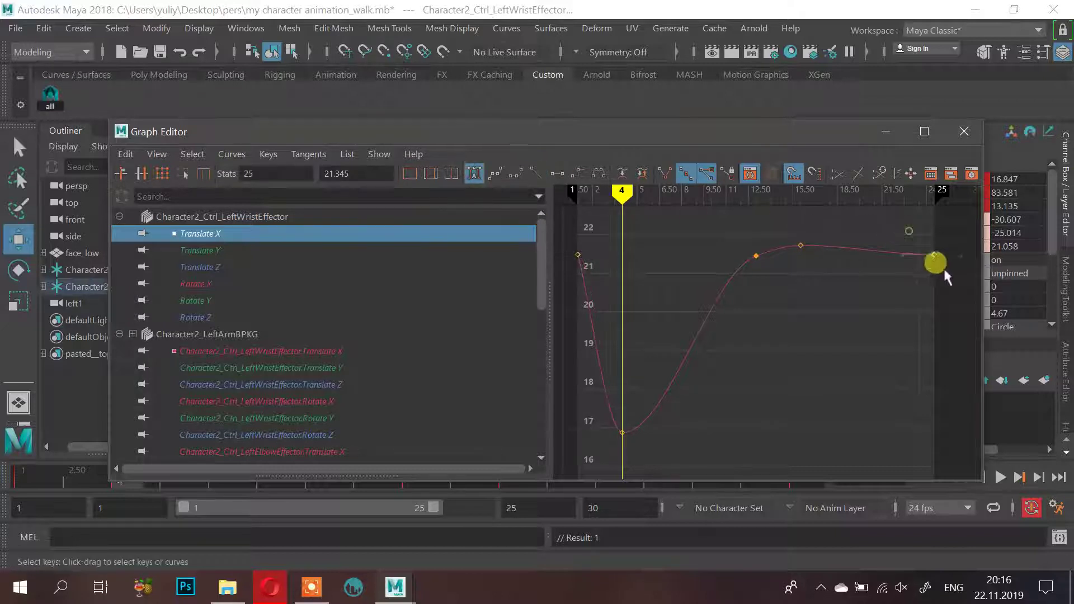
click(933, 255)
click(532, 173)
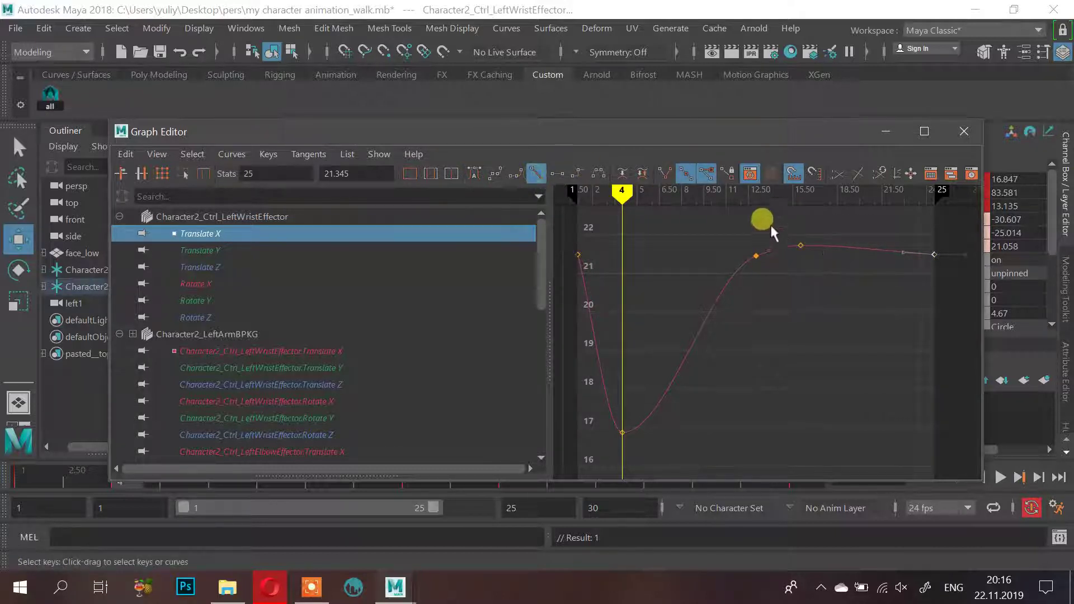
drag(772, 224, 828, 254)
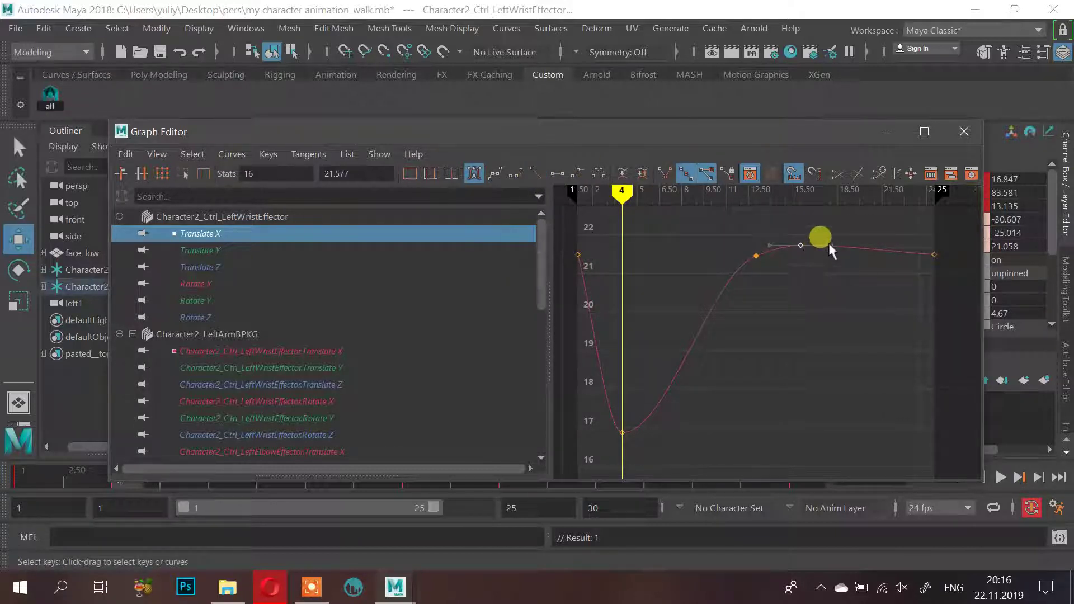
click(829, 245)
click(888, 133)
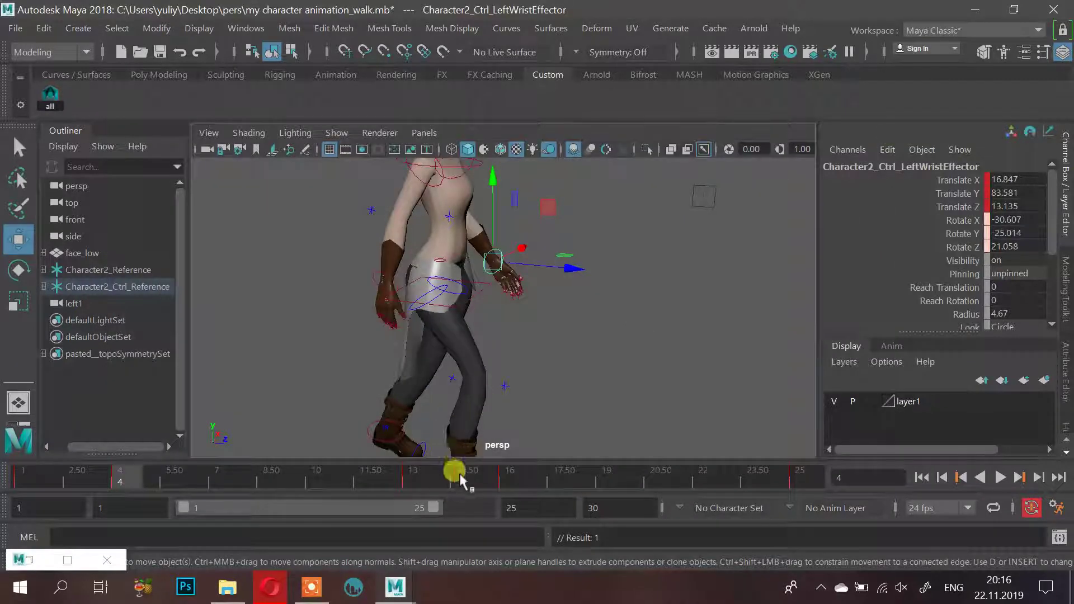
Play back the walk cycle and check the arm swing from both sides of the character
key(alt+v)
key(alt+v)
click(1002, 478)
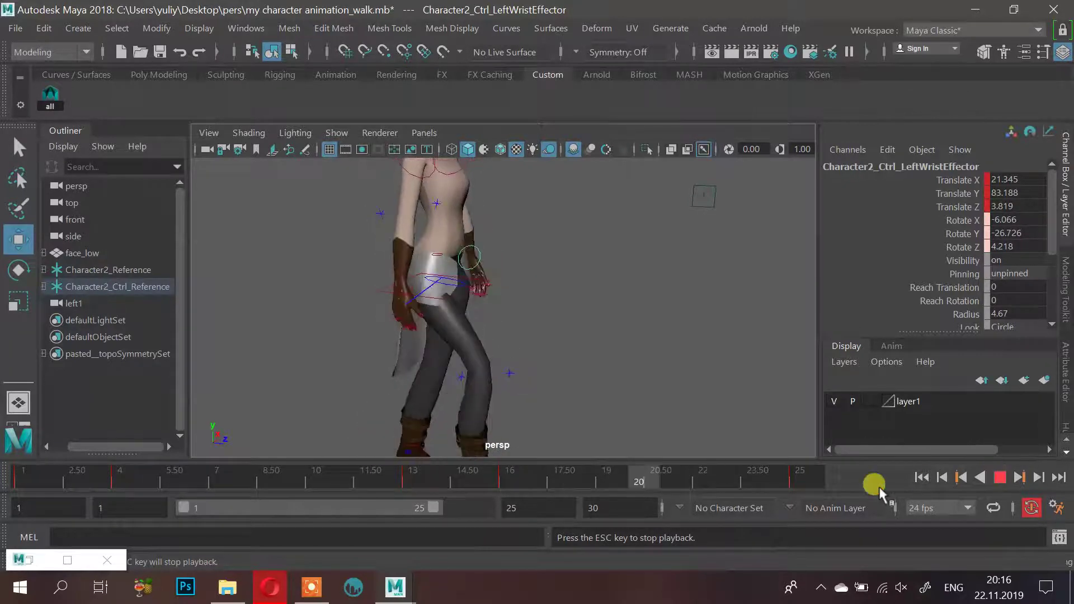
scroll(680, 366, down, 5)
alt+drag(636, 352, 550, 370)
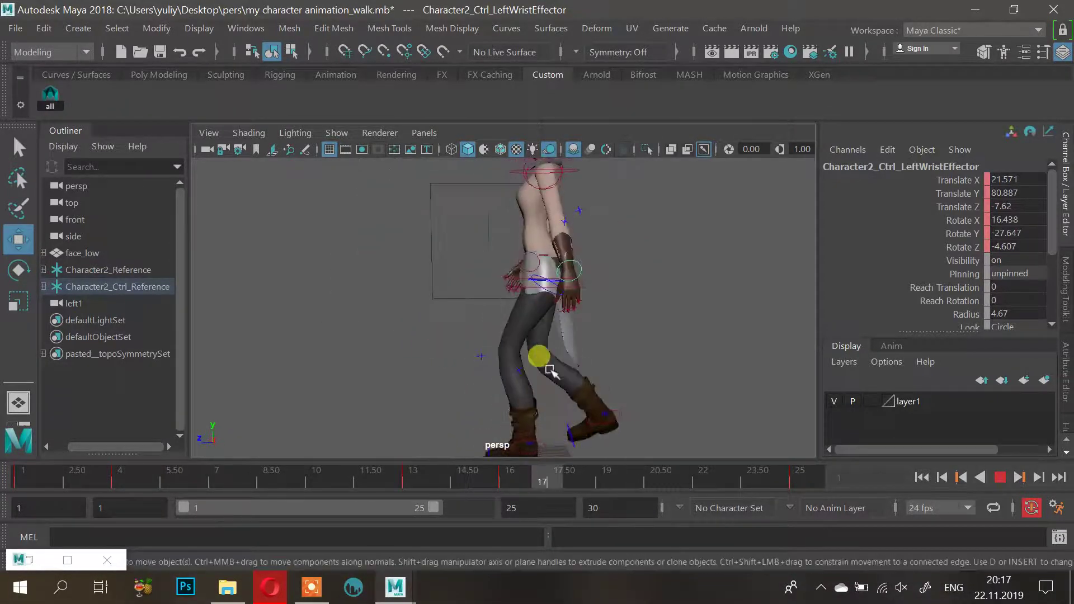
click(1000, 477)
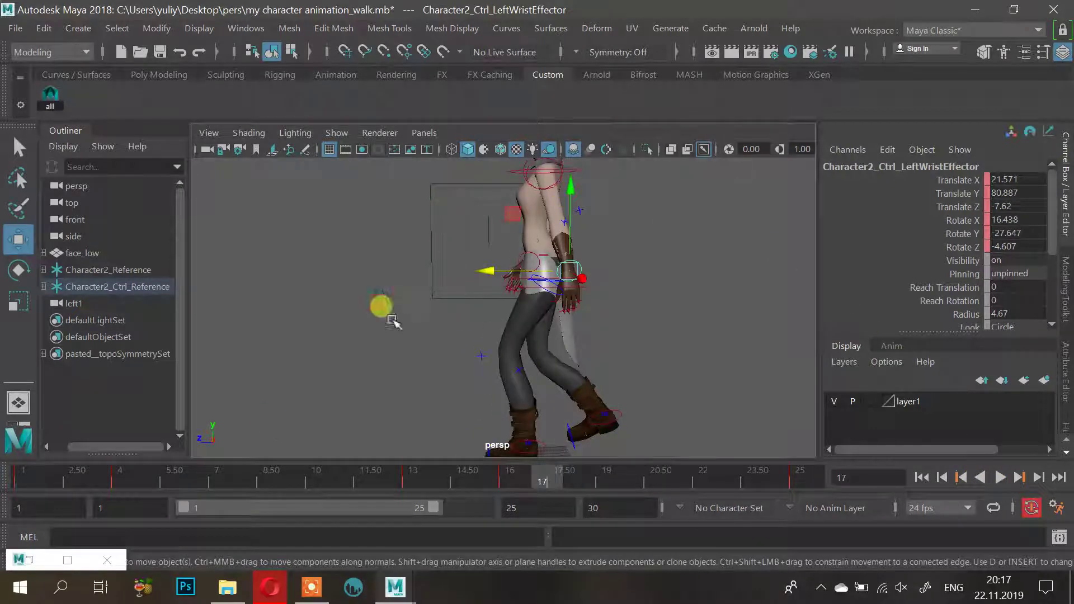
Try moving the left wrist forward at frame 22 and key the pose
drag(242, 473, 697, 478)
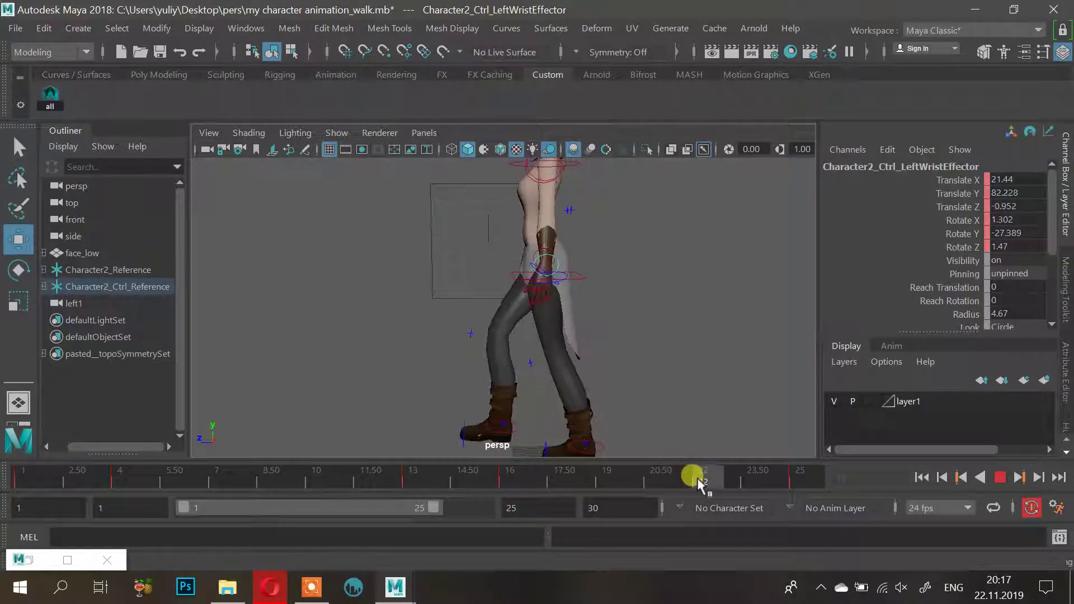
drag(576, 264, 442, 264)
key(s)
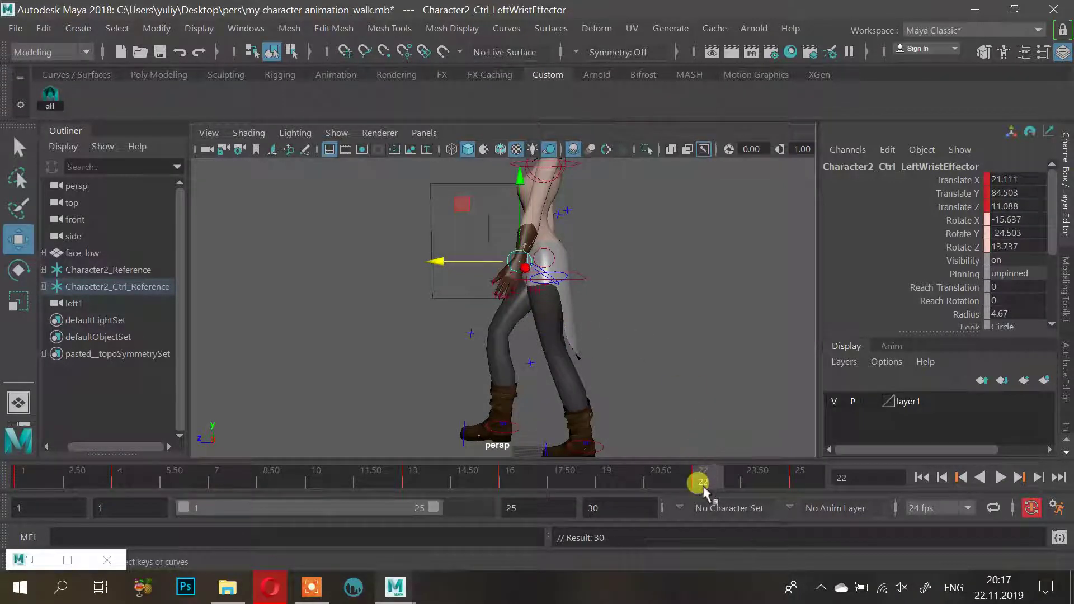
Review the cycle with the frame 22 wrist pose in playback, and undo that pose and its key
drag(703, 482, 20, 485)
click(1000, 475)
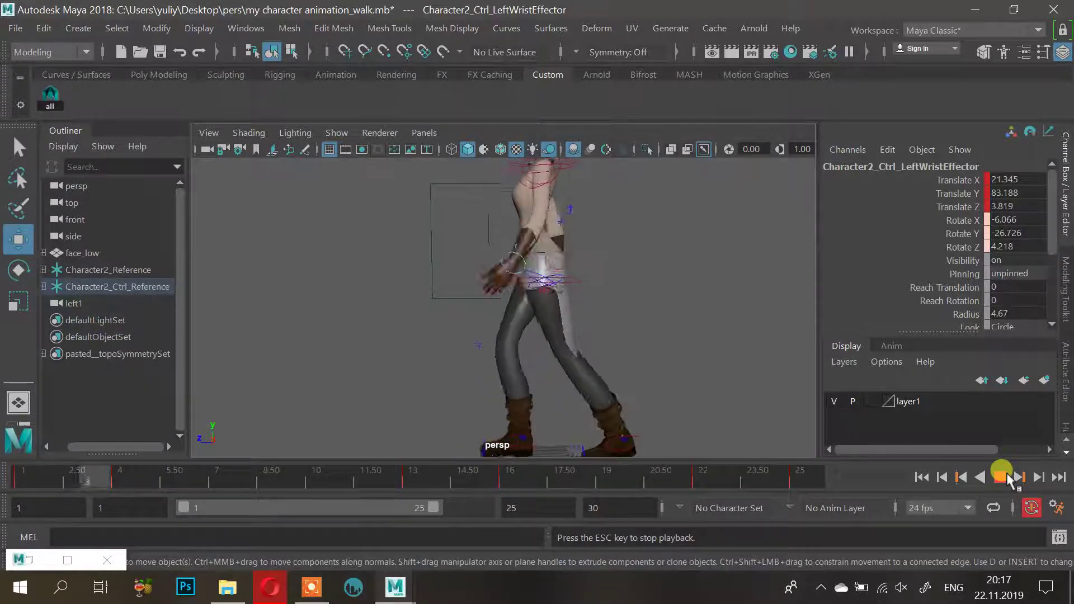
click(1004, 477)
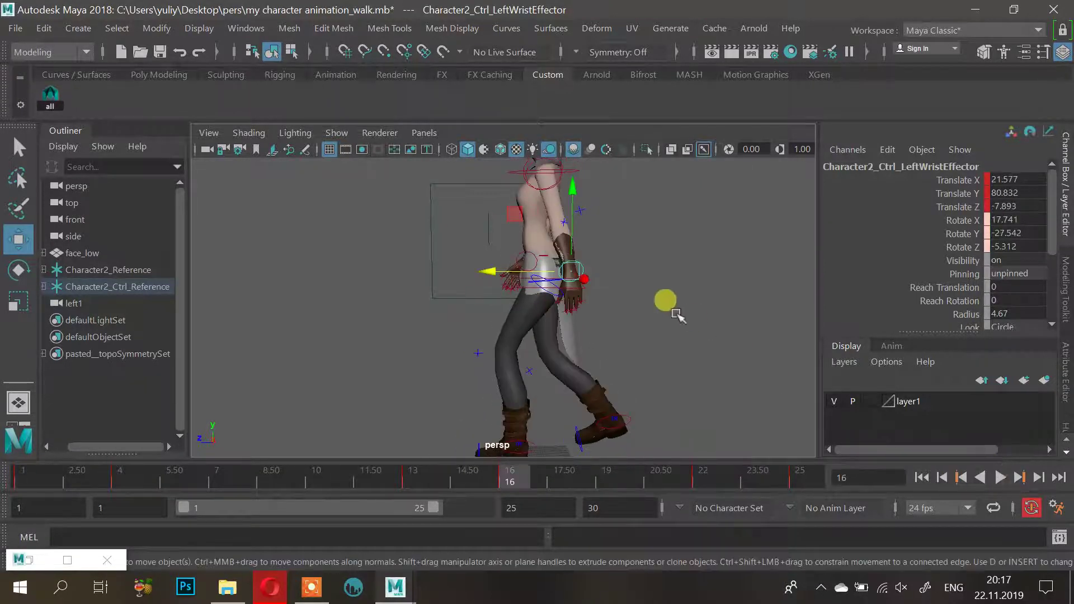
key(ctrl+z)
key(ctrl+z)
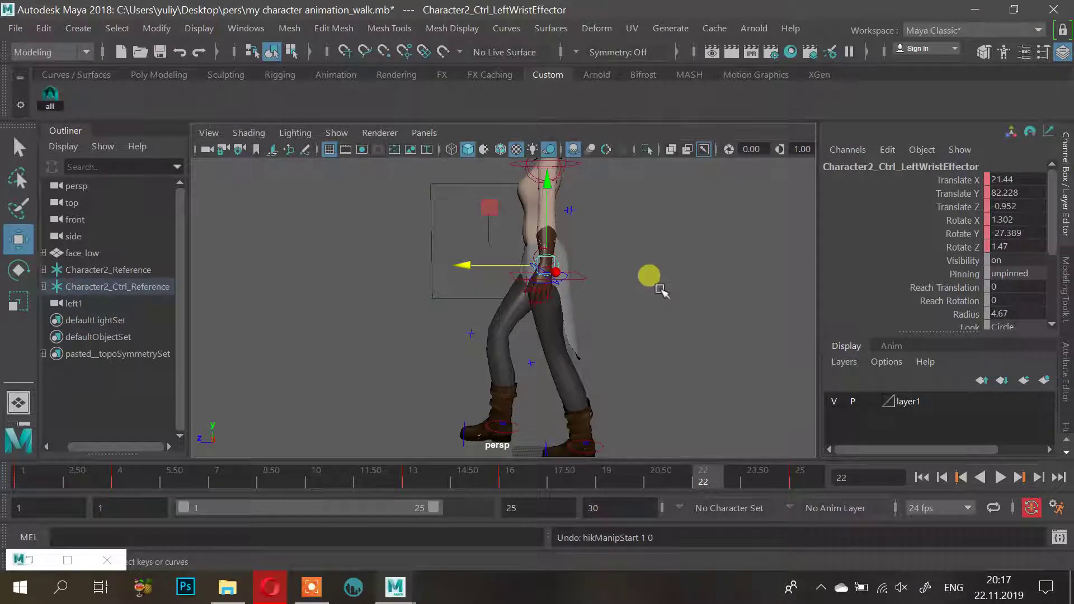
Scrub through the left arm's swing and delete the left wrist's key at frame 16
alt+drag(661, 288, 612, 398)
click(661, 472)
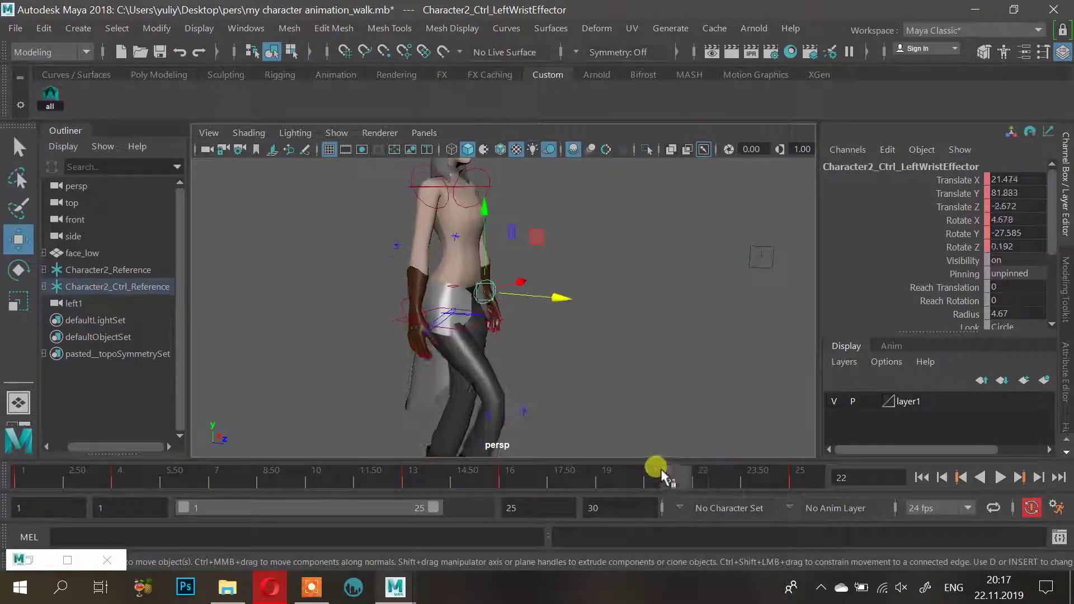
drag(662, 473, 96, 474)
drag(156, 472, 509, 488)
right_click(502, 481)
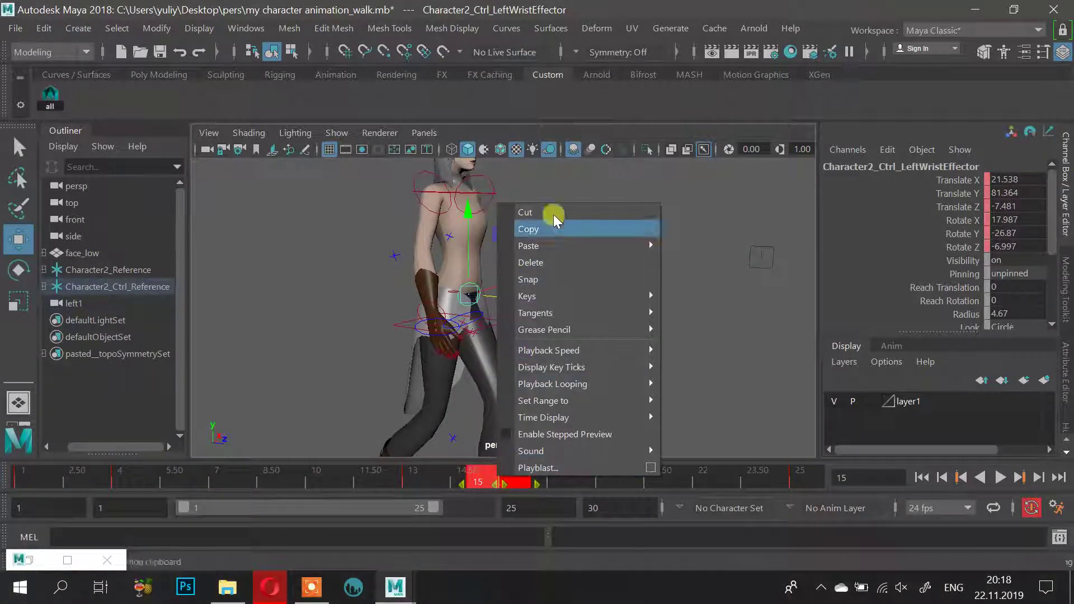
click(556, 260)
Scrub and play back the walk cycle to check the left arm swing without the frame 16 key
drag(487, 479, 23, 479)
click(998, 478)
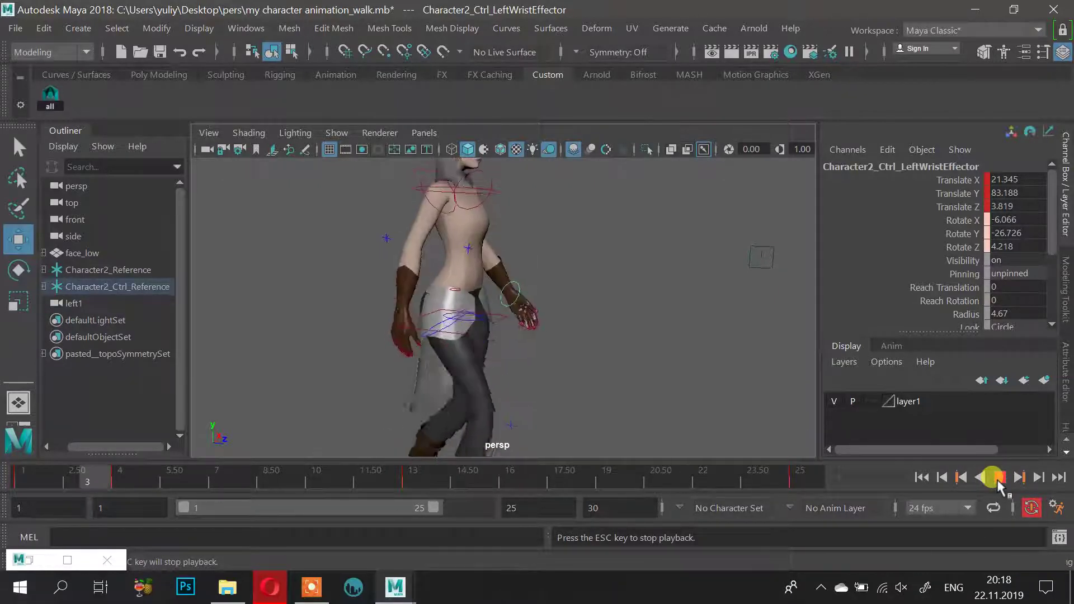
click(999, 477)
drag(790, 488, 10, 516)
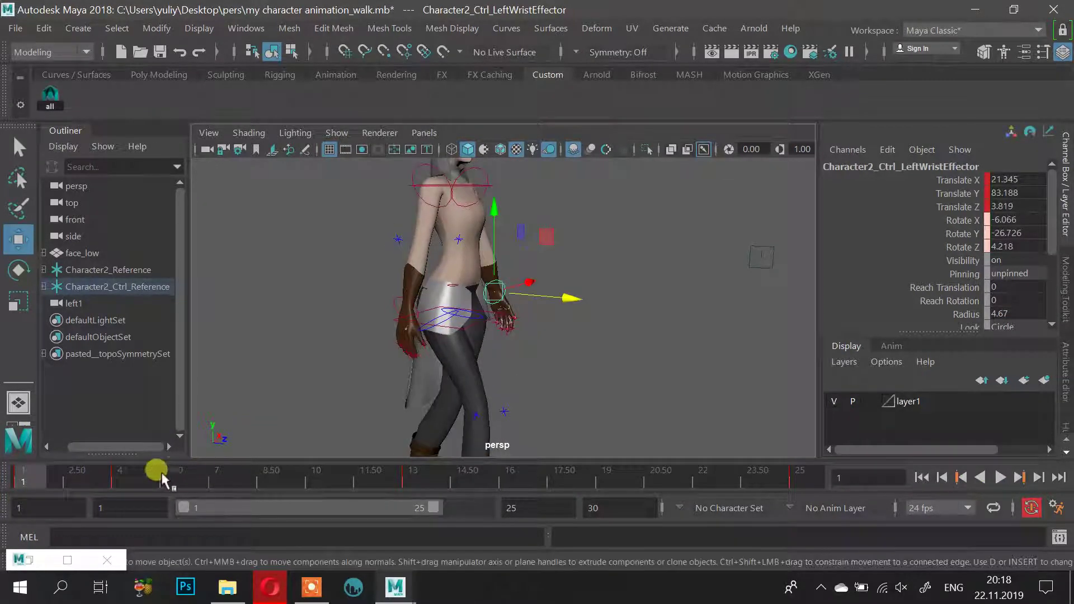
click(1001, 476)
key(Escape)
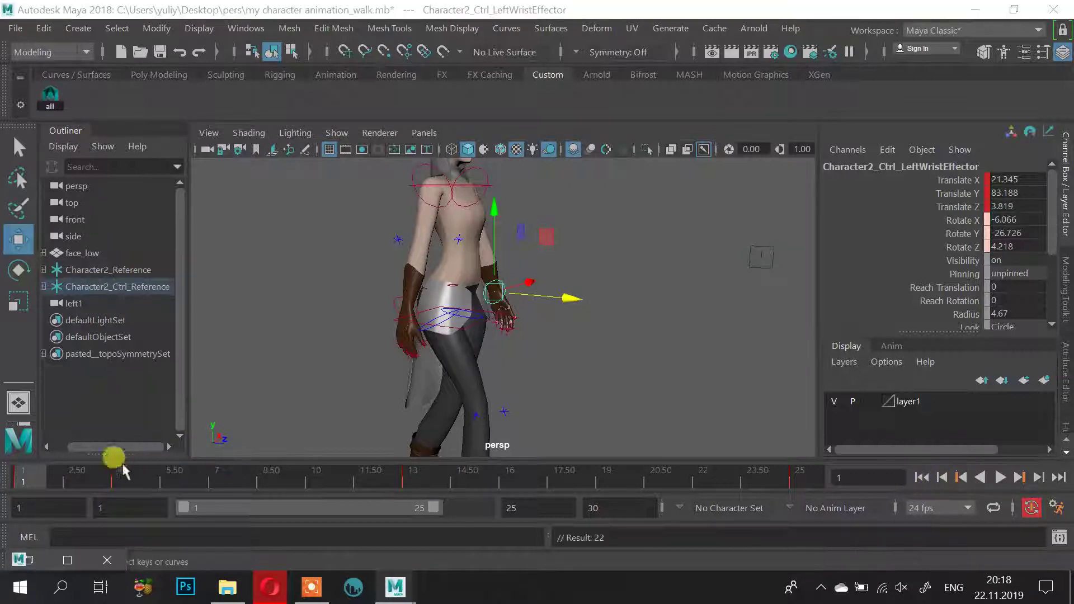
Compare the left wrist poses at frames 4, 13 and 25 and play the cycle again
click(127, 476)
click(413, 478)
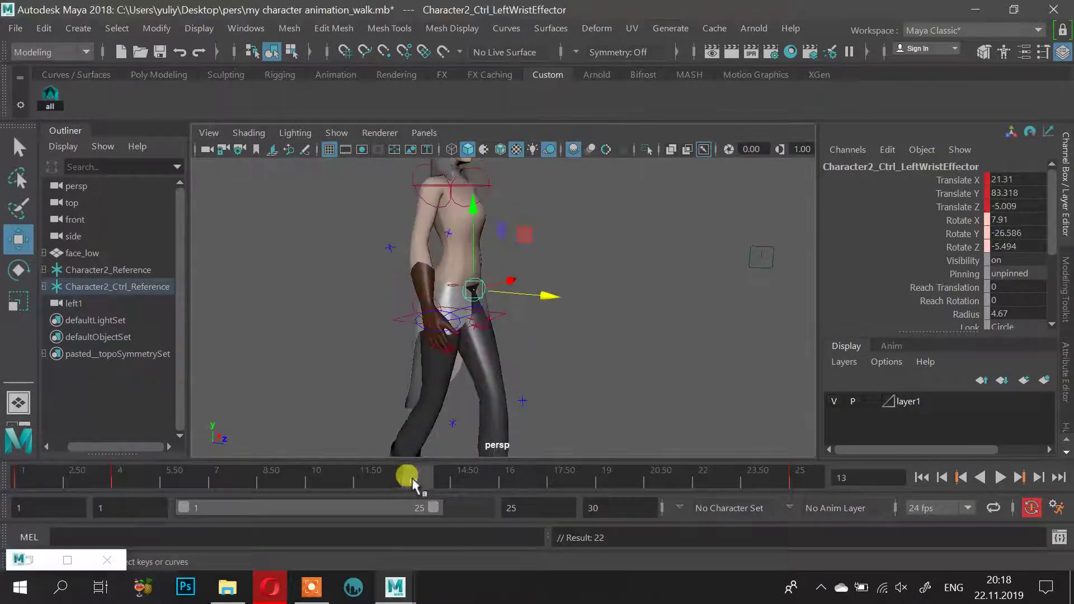
click(794, 480)
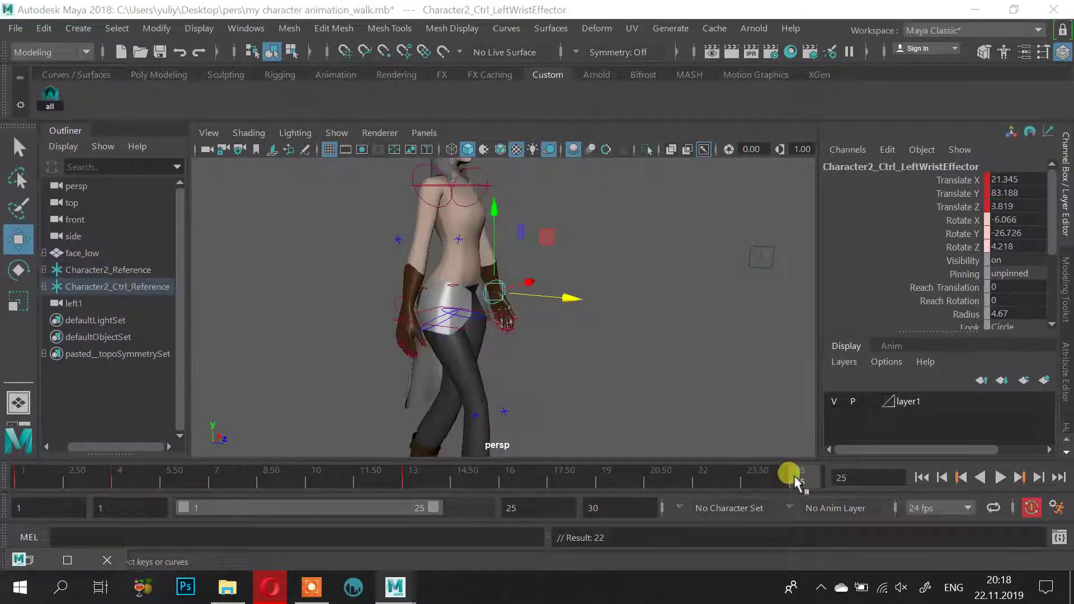
key(alt+v)
key(Escape)
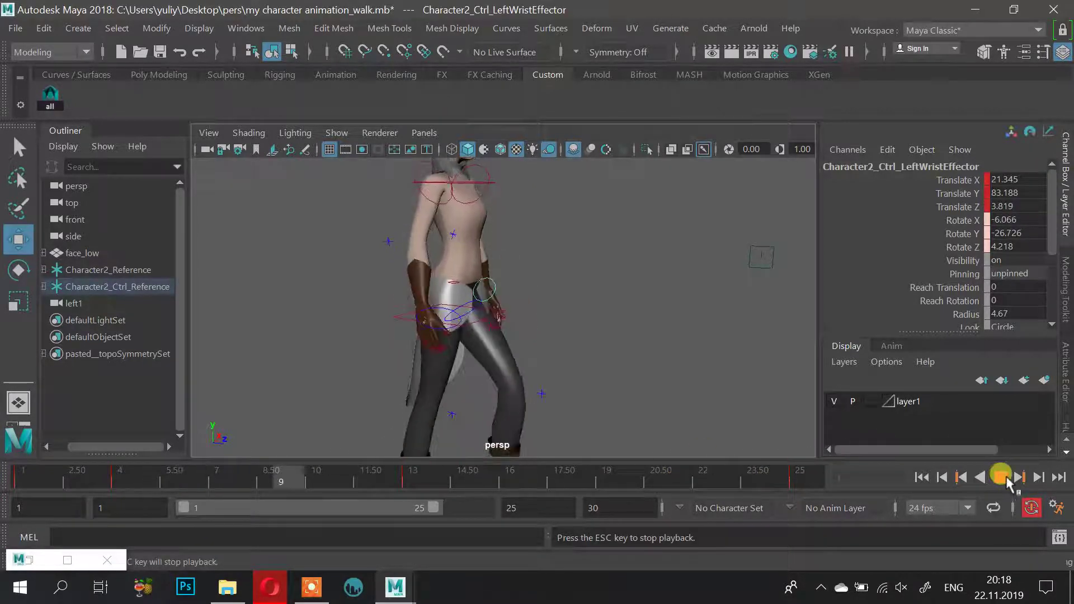
Go to frame 16 and reposition and key both the left and right wrist controls for the arm swing
drag(752, 478, 536, 483)
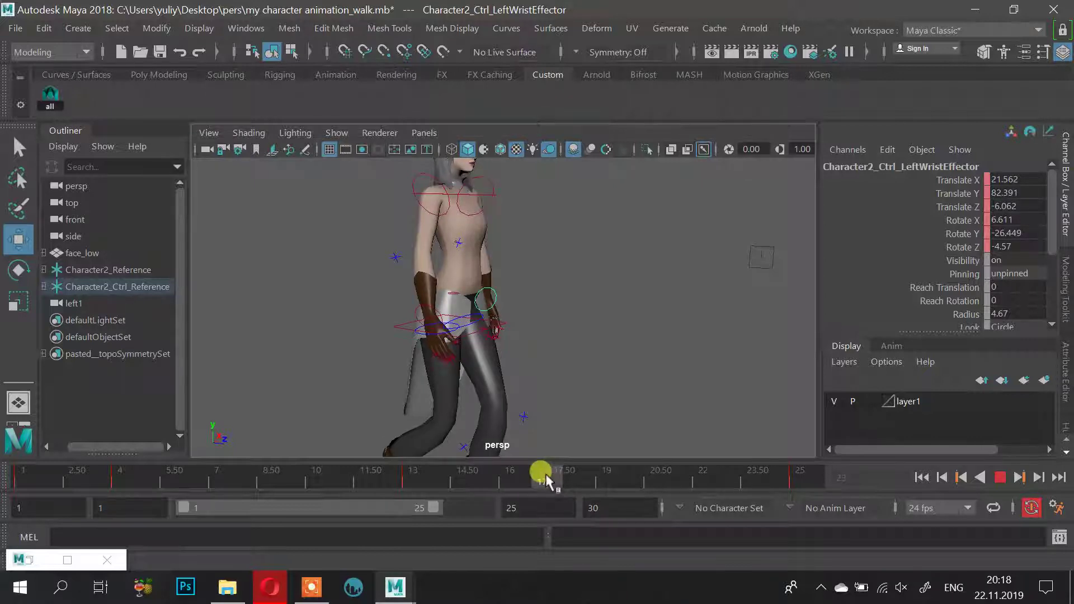
drag(561, 476, 510, 474)
alt+drag(644, 250, 537, 301)
alt+drag(613, 281, 389, 267)
drag(475, 300, 451, 323)
click(481, 284)
click(482, 296)
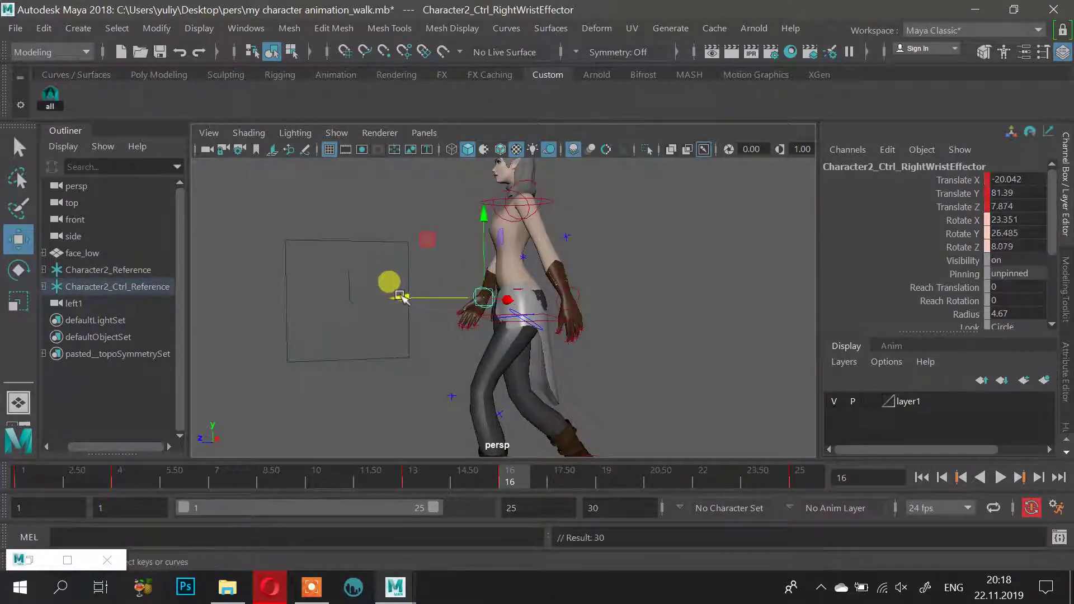
drag(400, 297, 408, 311)
Reposition the left and right wrist controls at frame 22 and key both poses
drag(480, 482, 697, 491)
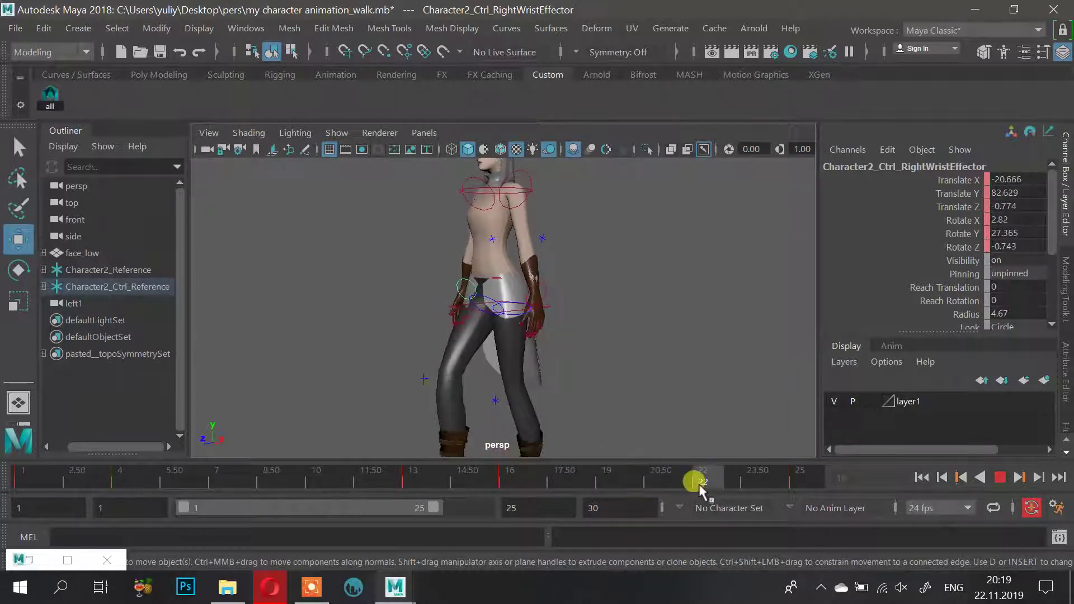
alt+drag(670, 400, 446, 296)
click(543, 288)
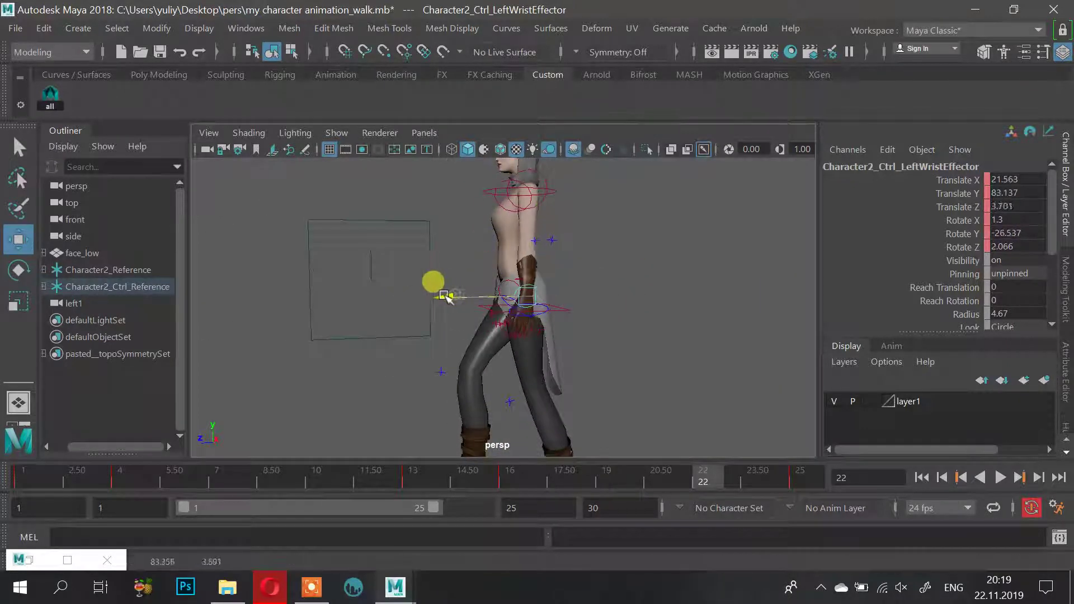
alt+drag(611, 284, 687, 288)
click(580, 286)
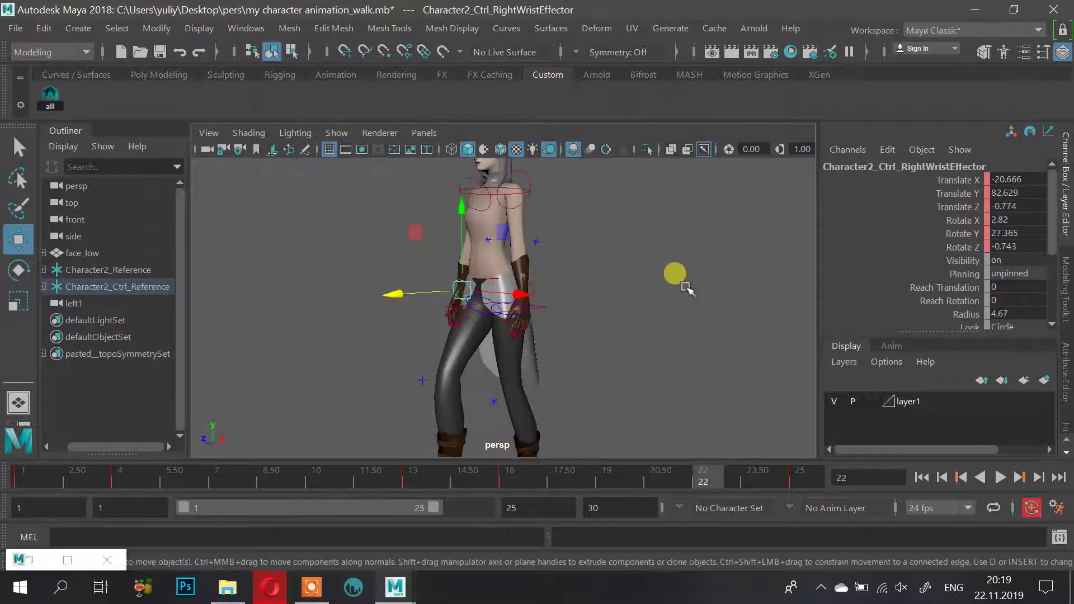
drag(390, 291, 408, 287)
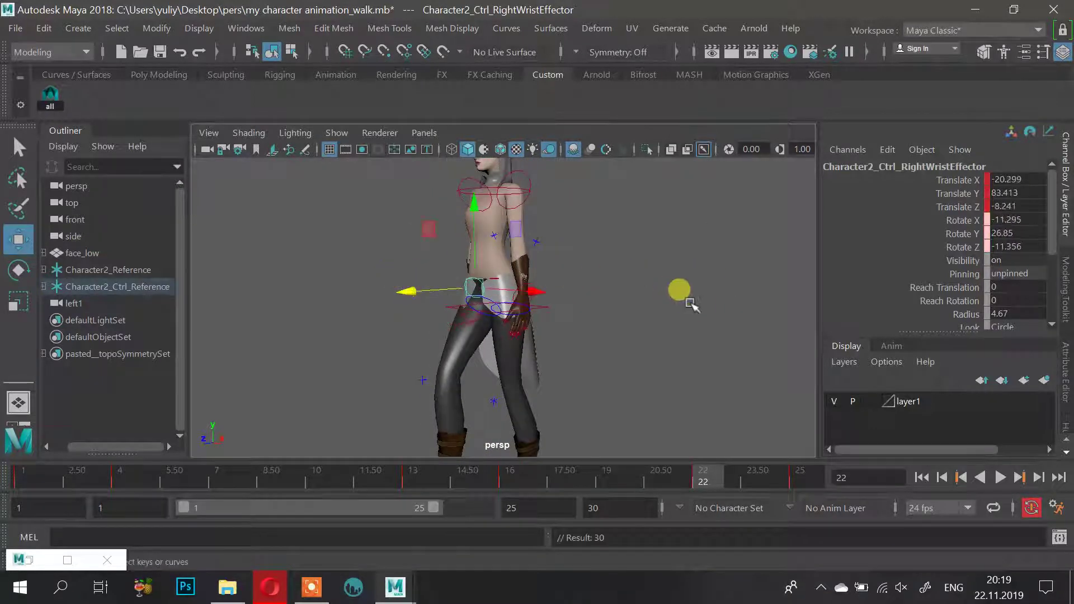
Scrub back to frame 1 and play the cycle to review the wrist poses at frames 16 and 22
alt+drag(690, 302, 636, 296)
drag(699, 479, 25, 477)
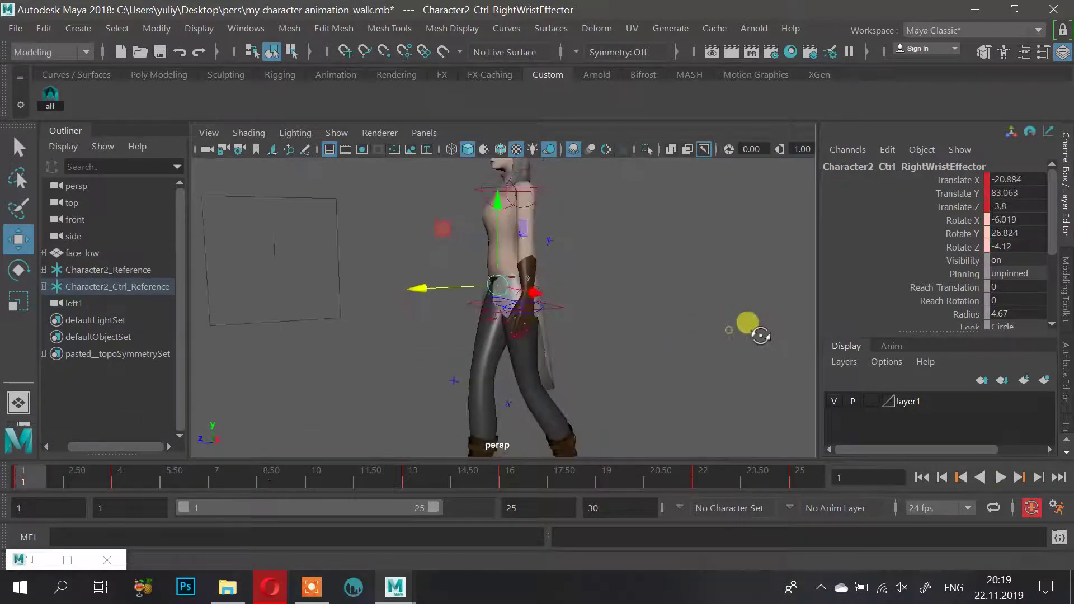
click(1000, 478)
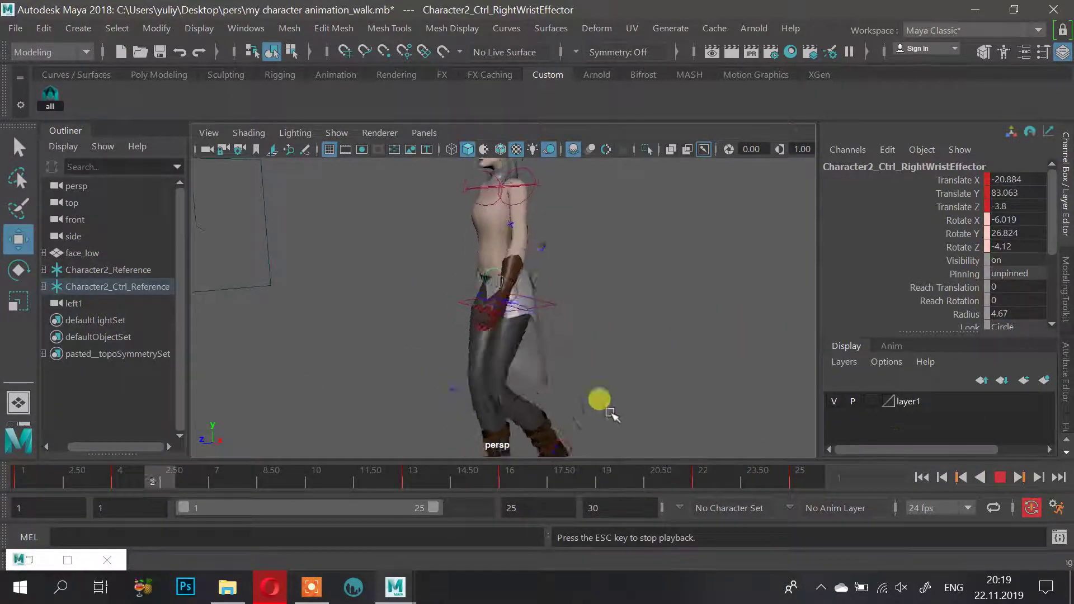
scroll(574, 365, down, 4)
alt+drag(575, 348, 756, 357)
Adjust the right and left wrist controls at frame 10 and key both poses
drag(493, 478, 319, 488)
alt+drag(442, 379, 366, 360)
alt+right_drag(366, 360, 673, 362)
alt+drag(638, 361, 718, 361)
alt+drag(464, 350, 499, 298)
alt+drag(576, 297, 512, 286)
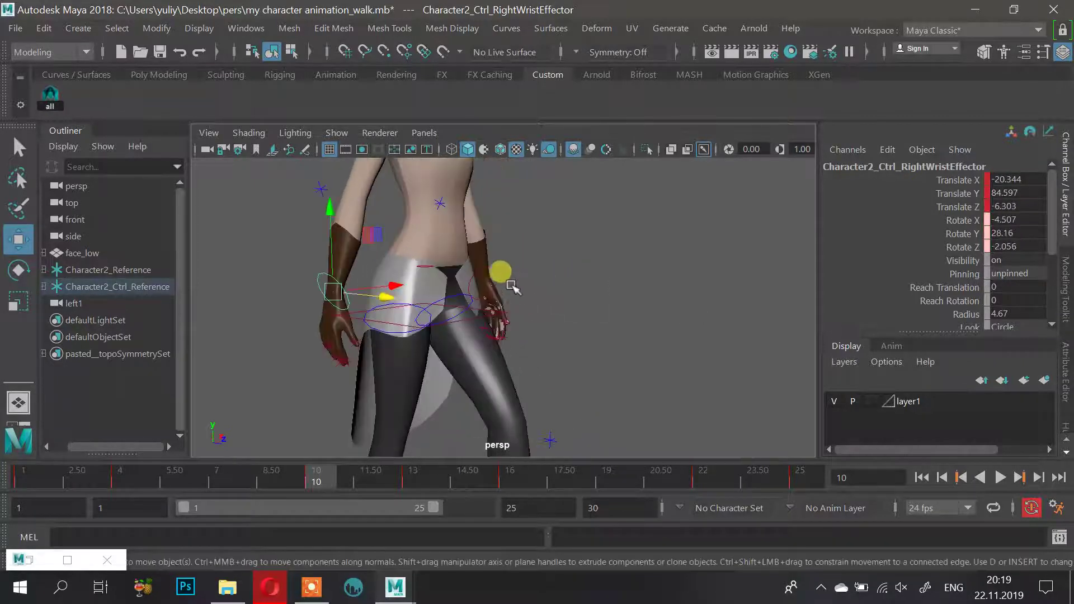
key(ctrl+z)
mouse_move(412, 307)
alt+mouse_down()
mouse_move(551, 287)
mouse_move(501, 269)
mouse_move(391, 270)
mouse_move(417, 313)
alt+mouse_up()
click(501, 280)
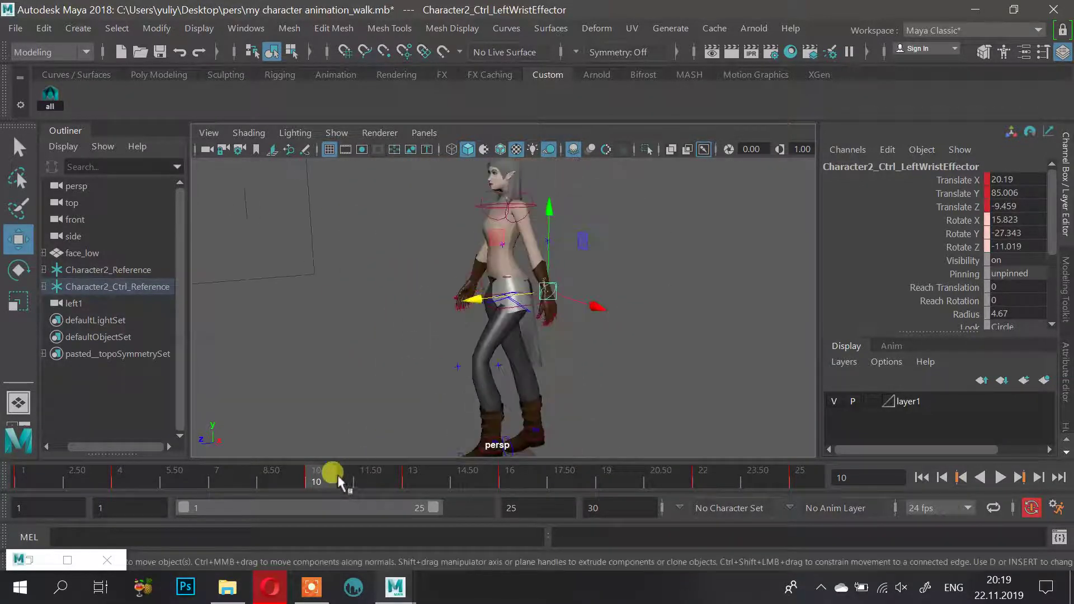
Scrub and play back the walk cycle to check the arm swing with the frame 10 wrist keys
drag(339, 482, 108, 473)
click(999, 478)
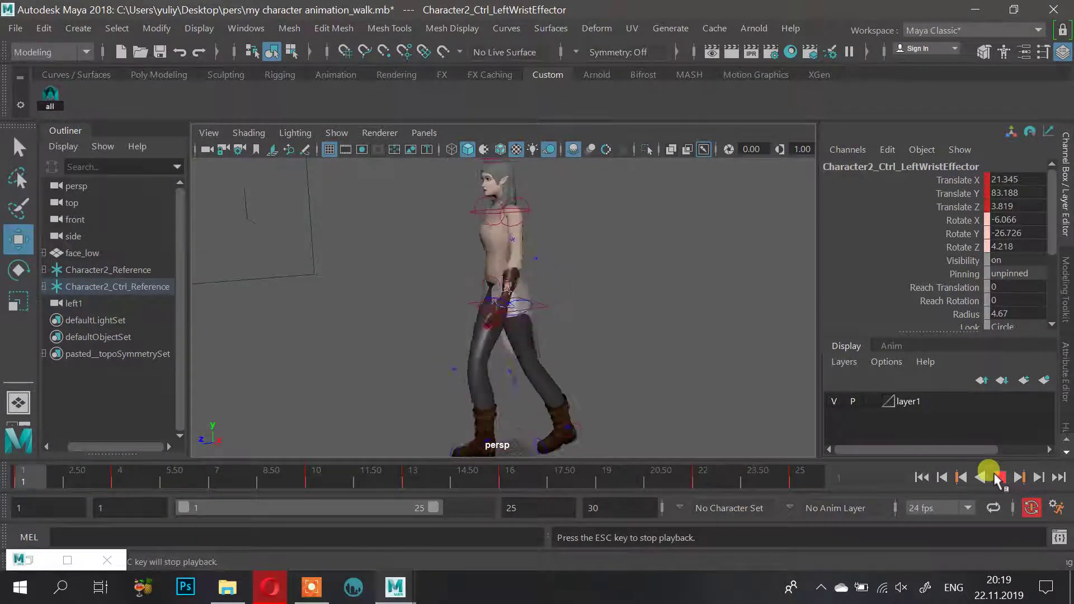
alt+drag(559, 313, 681, 315)
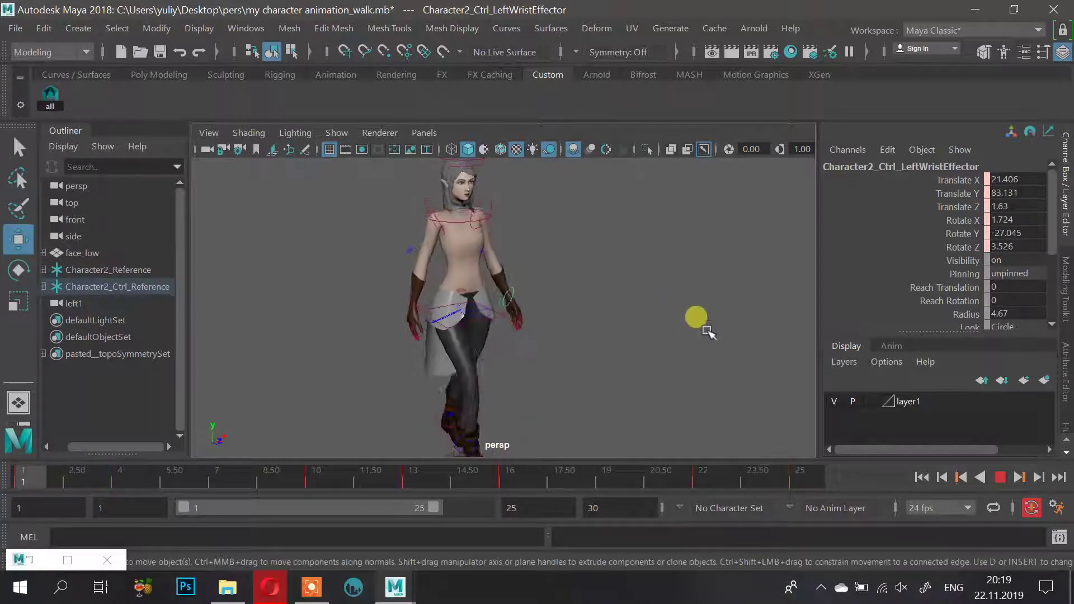
click(1000, 477)
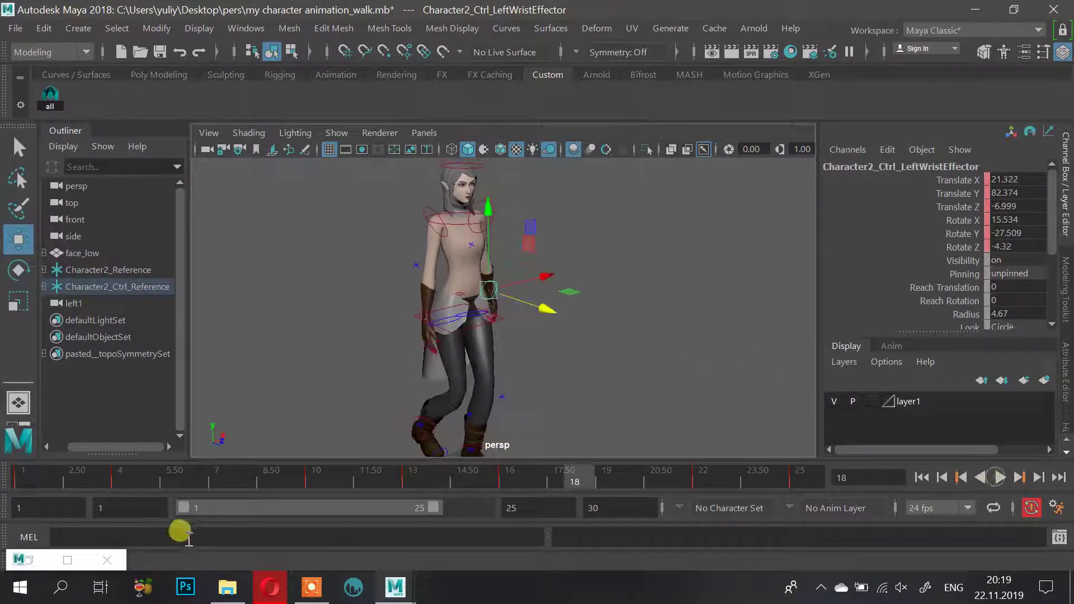
Bring up the Graph Editor and examine the left wrist's translate curves and rotate curves as groups
click(49, 559)
scroll(768, 325, down, 2)
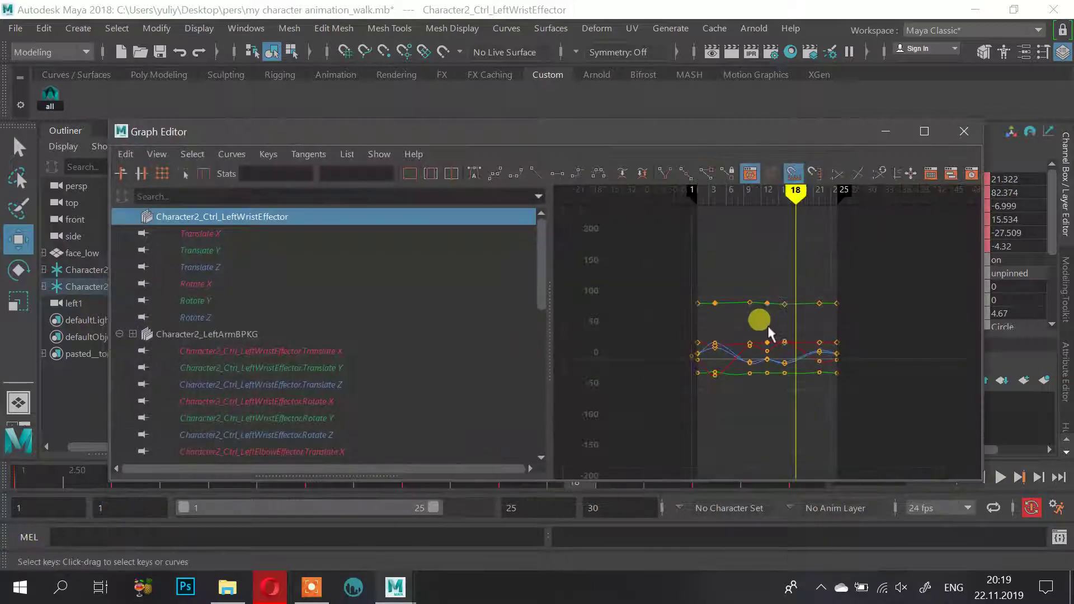
click(200, 233)
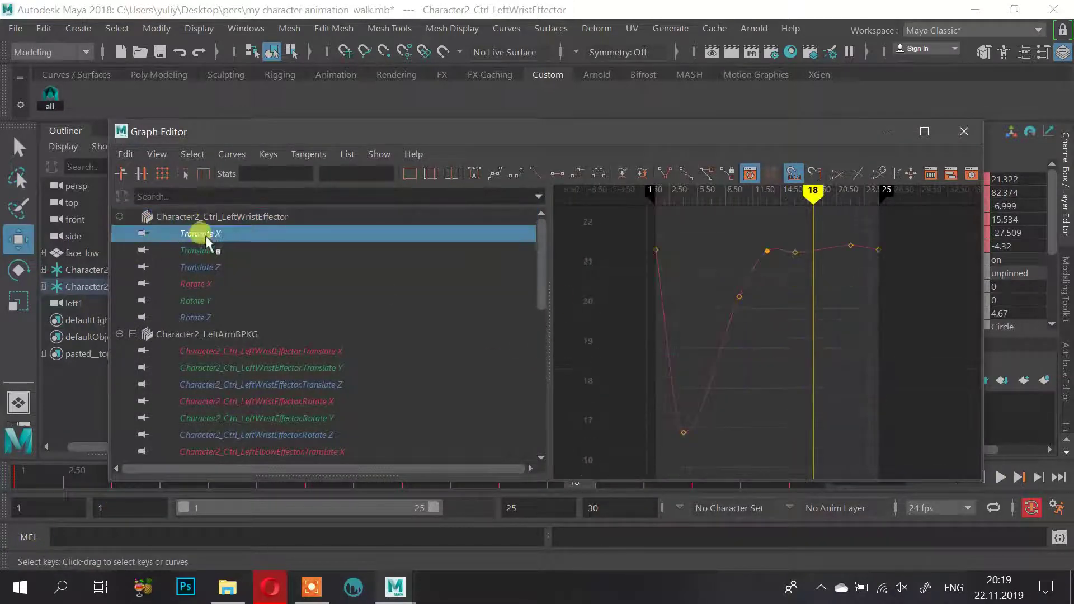
shift+click(217, 267)
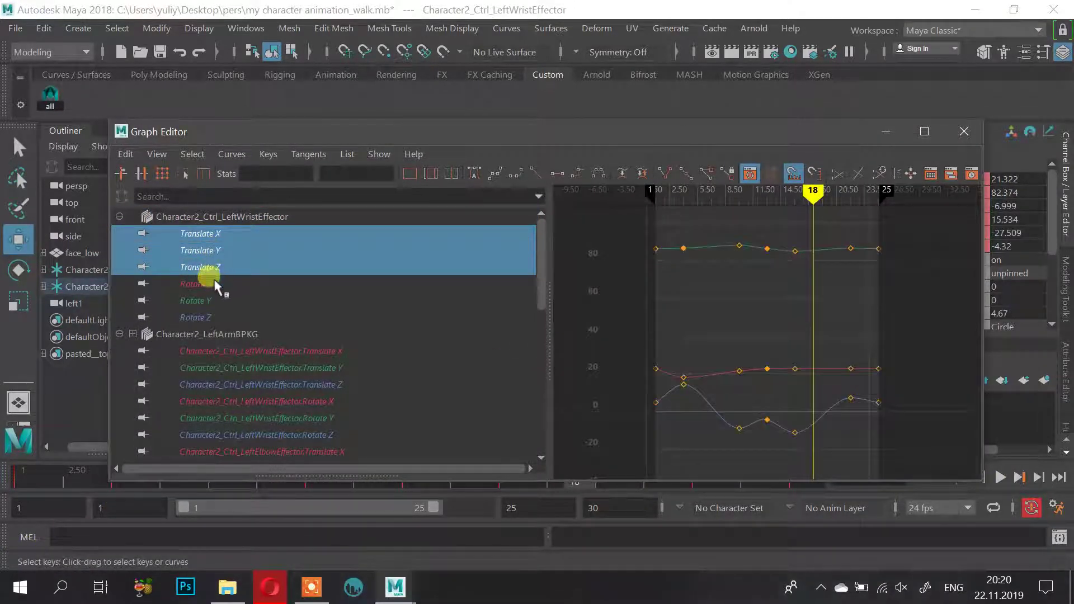
click(217, 284)
shift+click(217, 318)
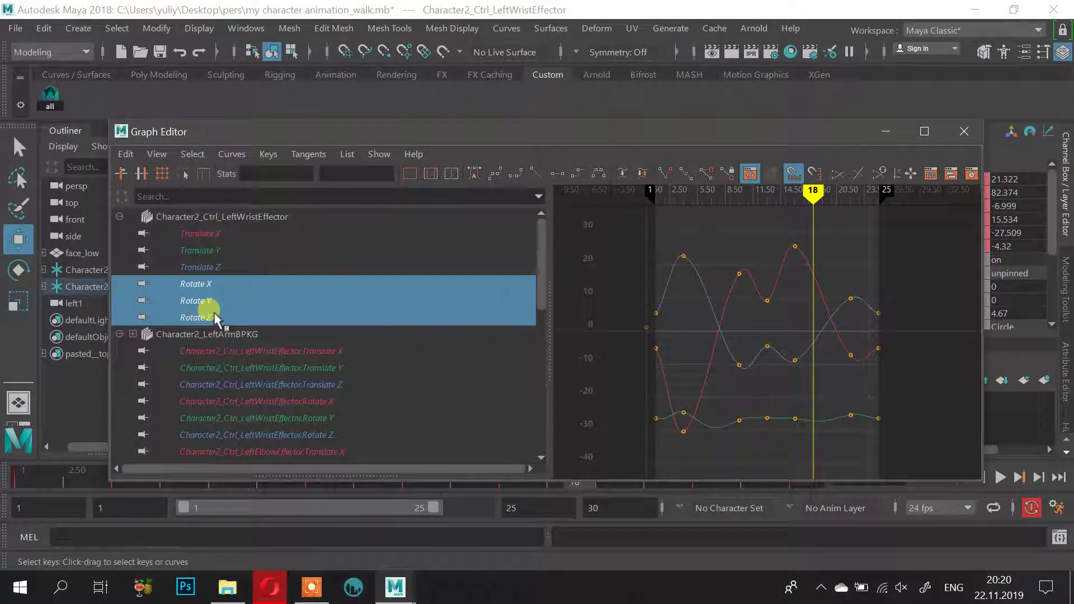
click(202, 234)
shift+click(219, 268)
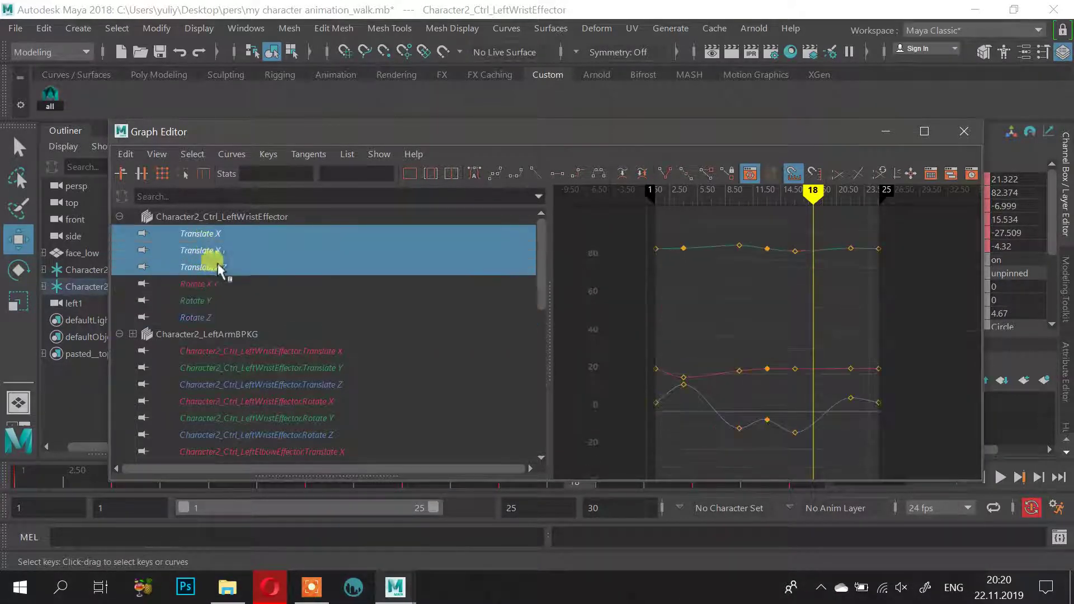
Inspect the left wrist's Translate X, Translate Y and Translate Z curves one at a time
click(216, 235)
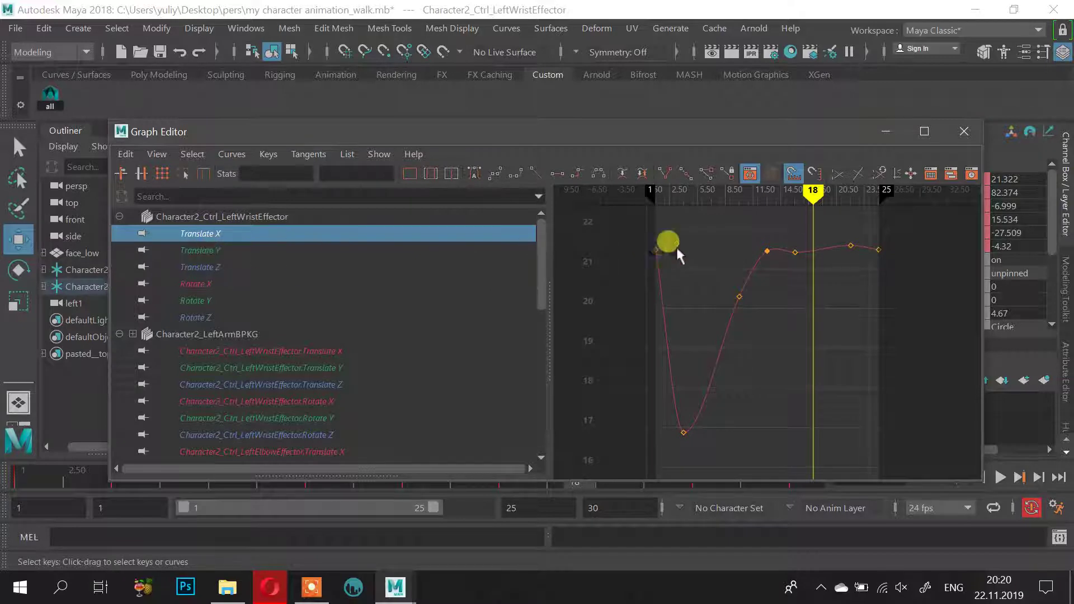
click(798, 251)
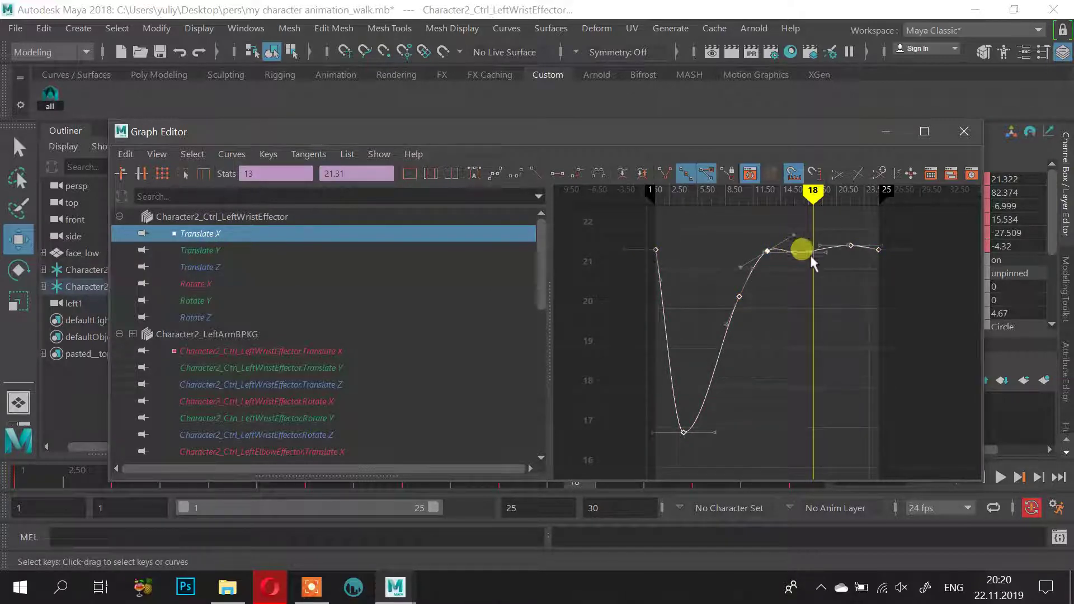
click(261, 251)
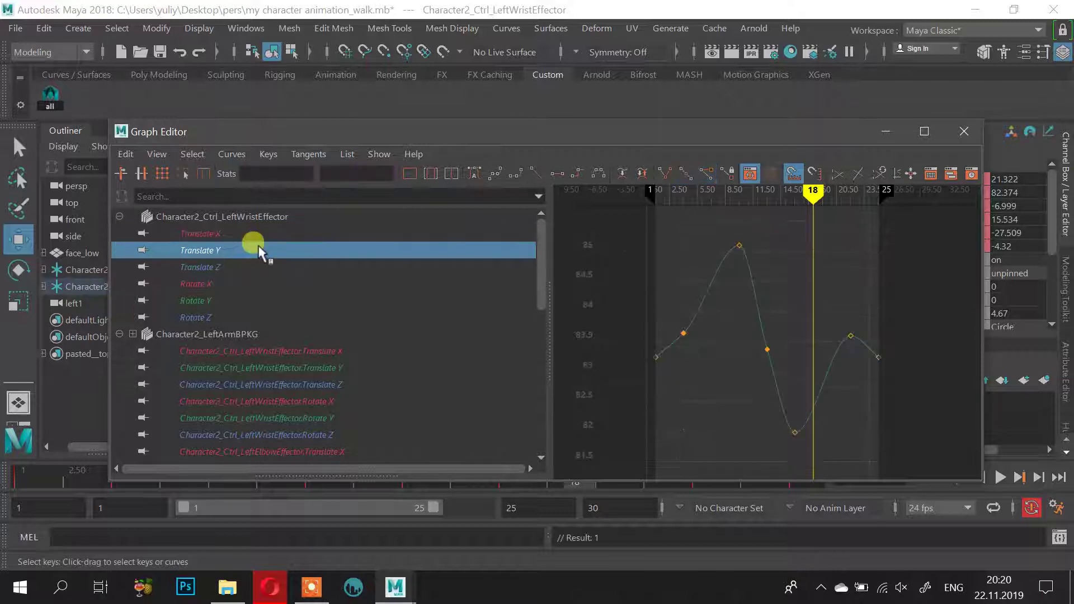
click(256, 269)
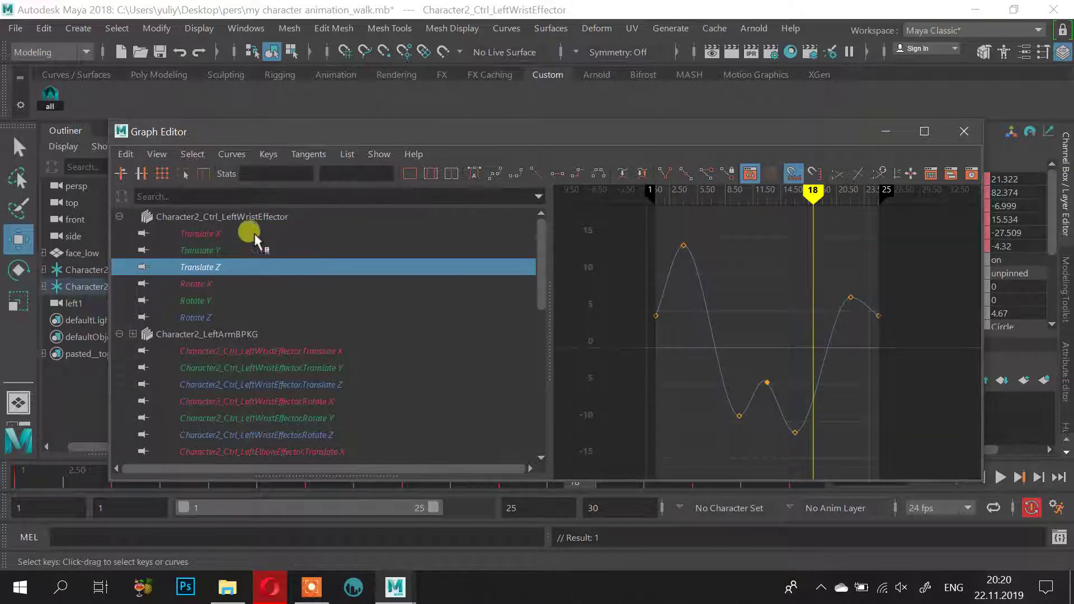
click(253, 234)
click(250, 249)
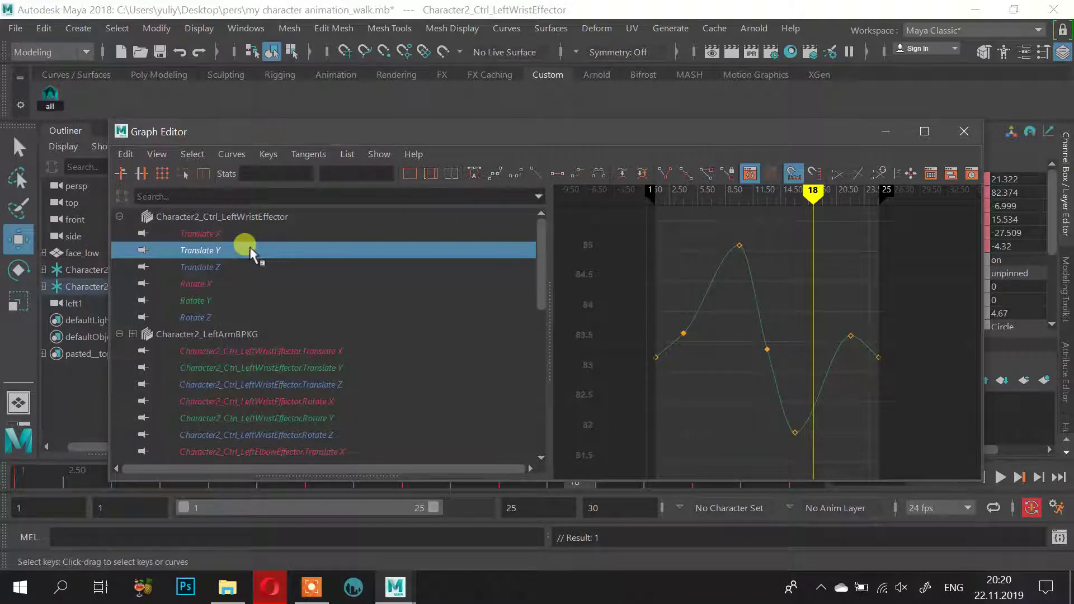
click(245, 271)
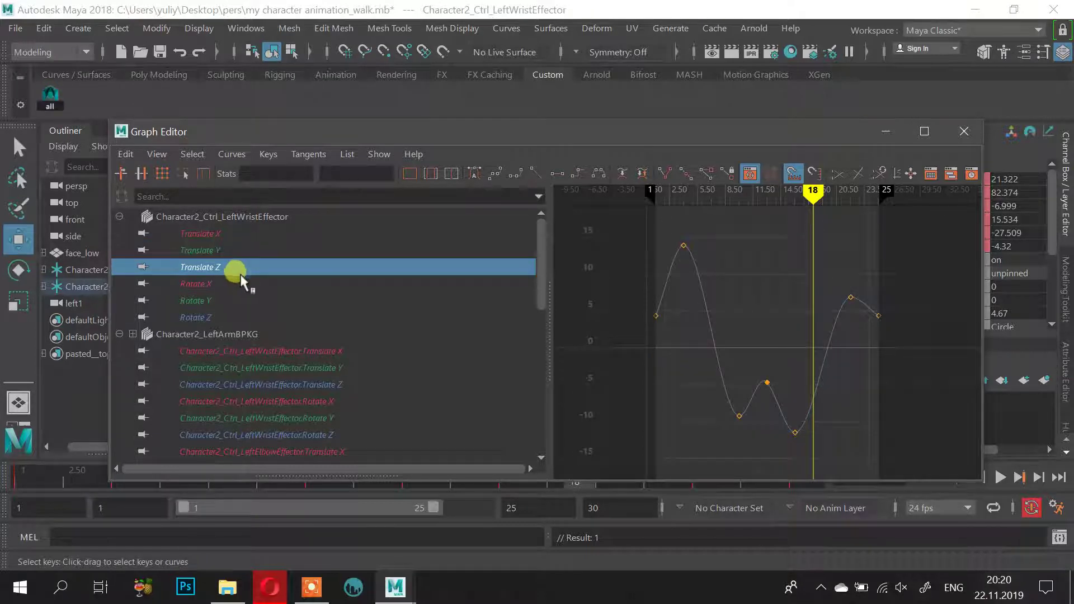
Add the right wrist control to the selection and compare both wrists' Translate Y curves in the Graph Editor
drag(369, 129, 636, 150)
drag(615, 185, 640, 361)
click(417, 312)
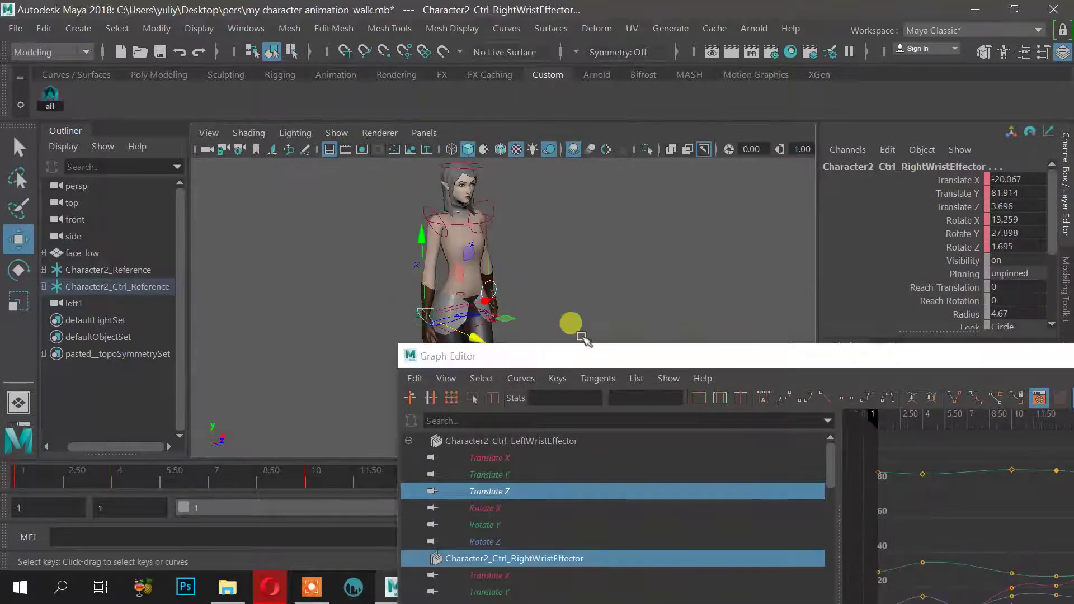
drag(582, 339, 358, 133)
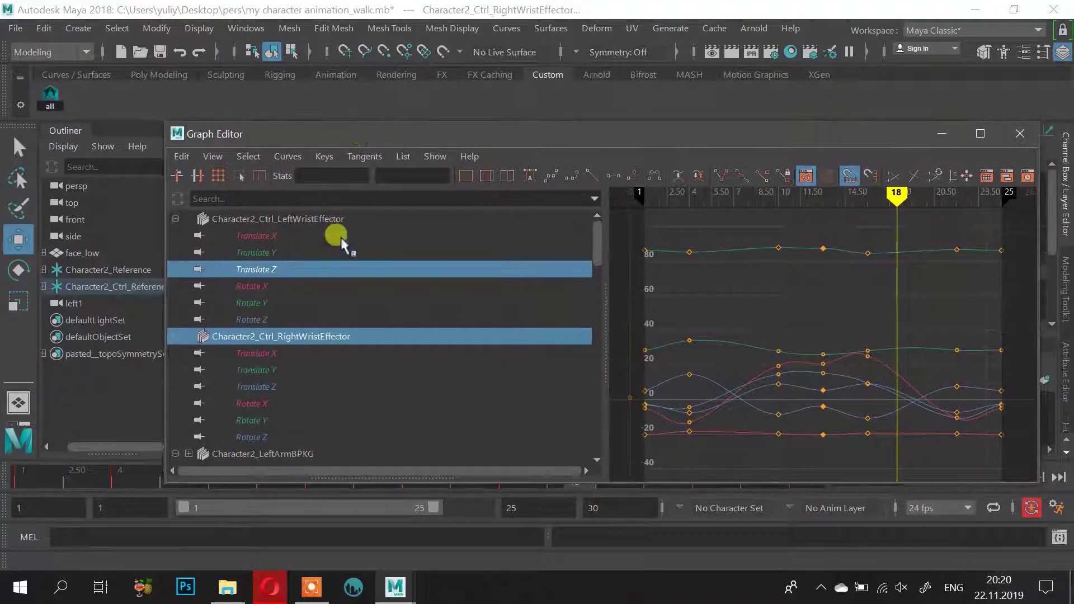
click(302, 252)
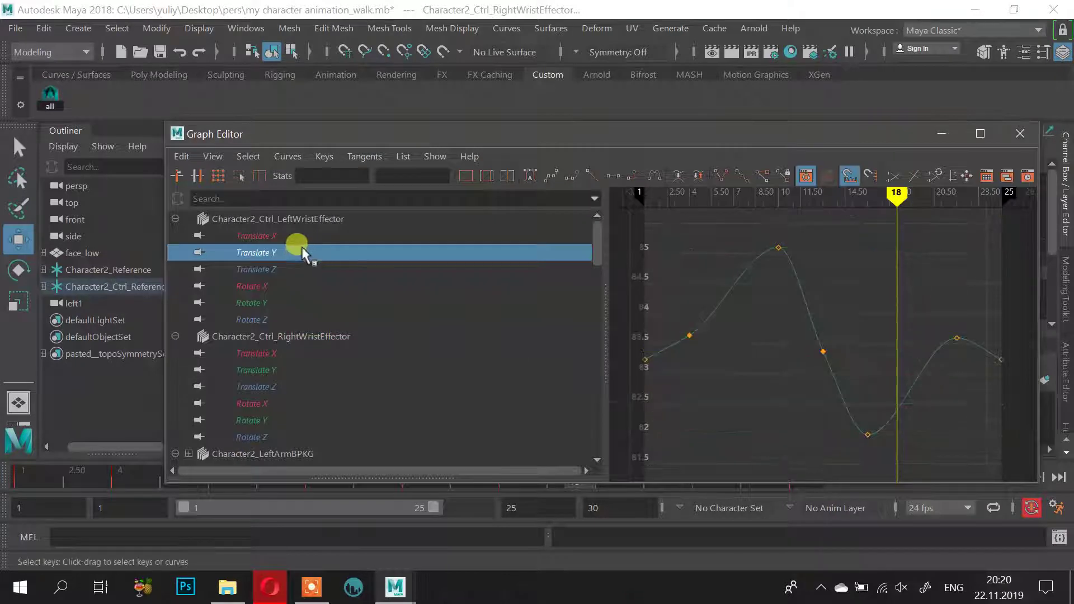
ctrl+click(276, 370)
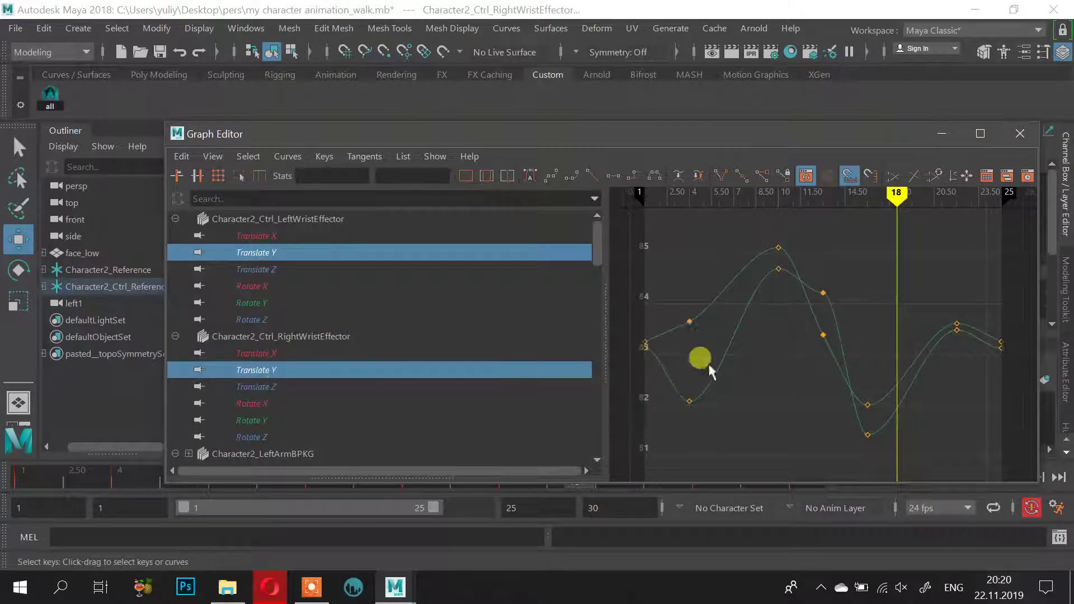
mouse_move(765, 327)
alt+middle_down()
mouse_move(737, 343)
mouse_move(793, 332)
alt+middle_up()
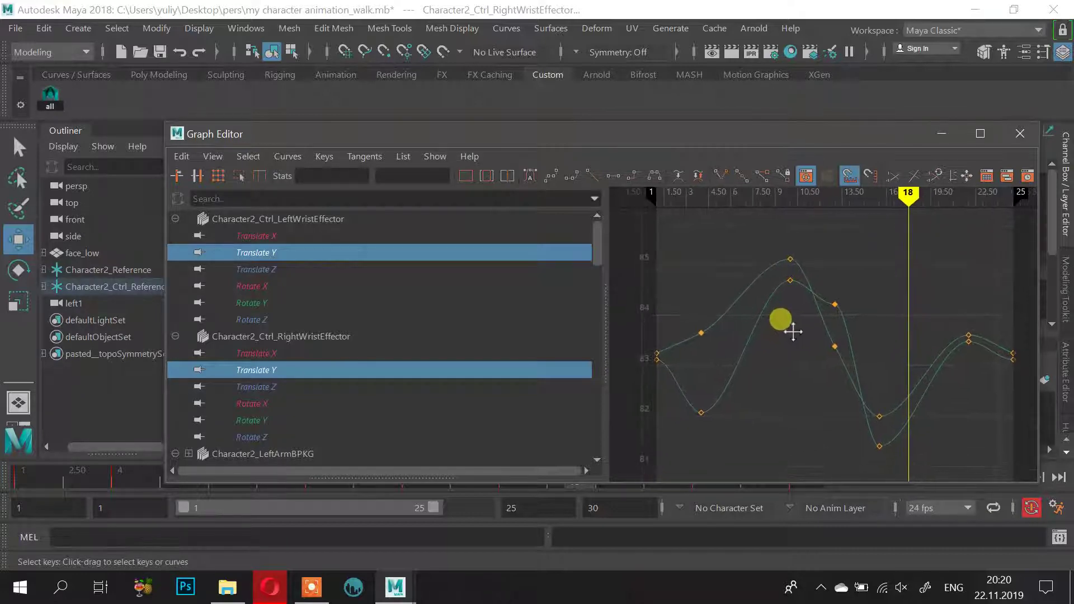
Move the Graph Editor clear of the hands and play and scrub the cycle alongside the Translate Y curves
mouse_move(806, 158)
mouse_down()
mouse_move(757, 223)
mouse_move(714, 533)
mouse_move(801, 127)
mouse_move(787, 159)
mouse_up()
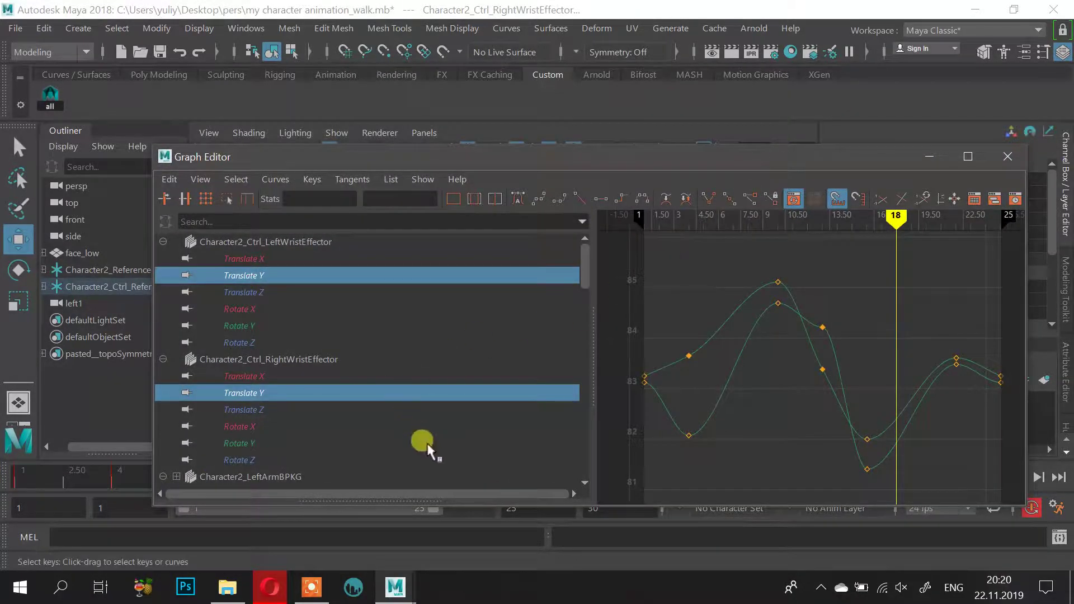
drag(518, 127, 431, 52)
alt+middle_drag(611, 431, 489, 467)
alt+drag(483, 432, 576, 435)
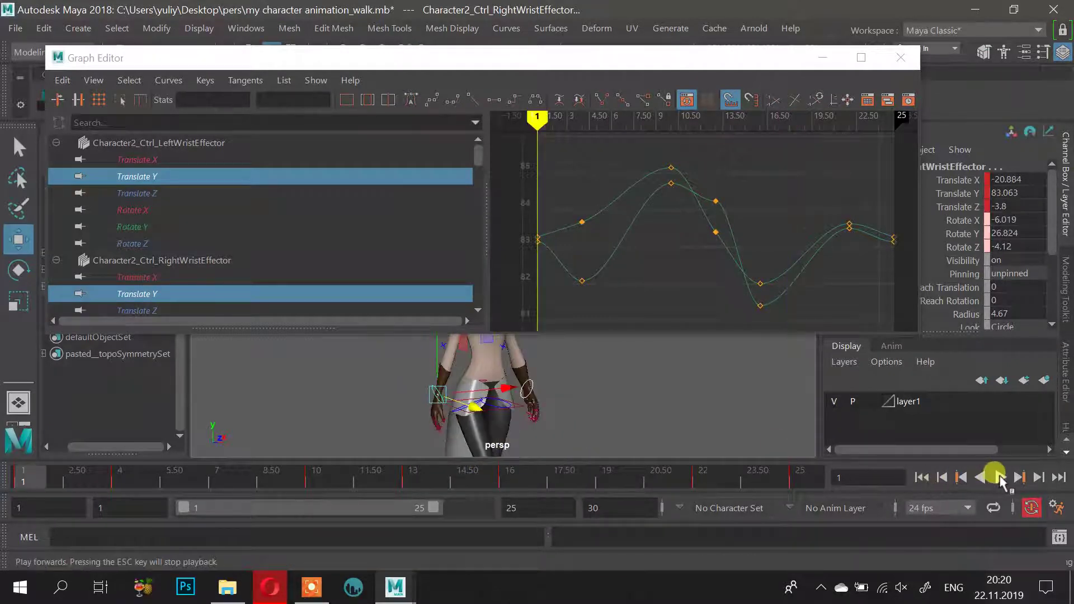
click(1000, 479)
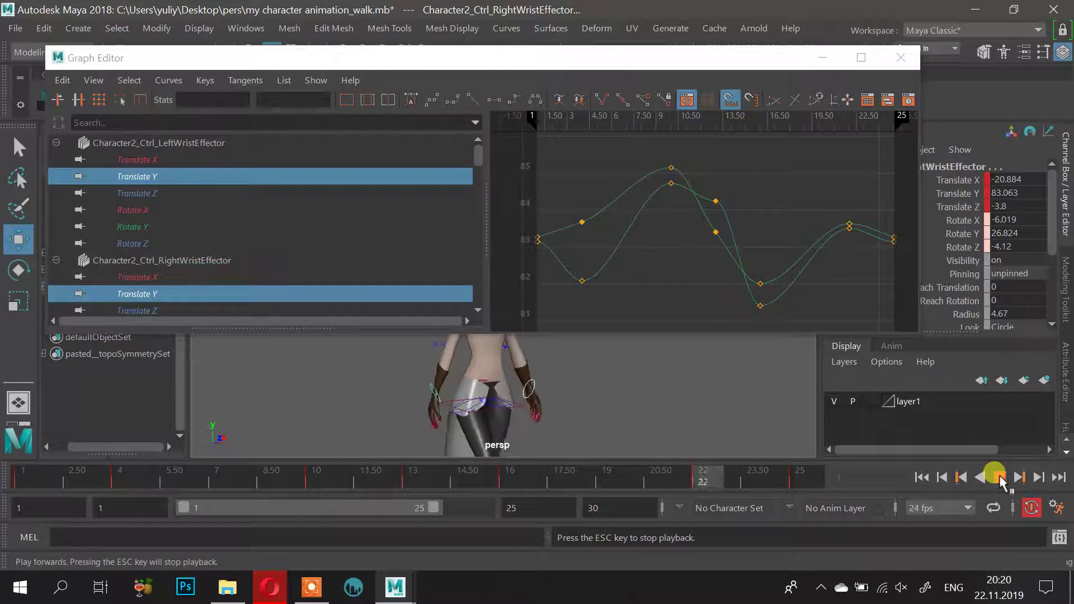
click(777, 221)
mouse_move(644, 129)
mouse_down()
mouse_move(530, 139)
mouse_move(800, 150)
mouse_move(745, 169)
mouse_move(594, 173)
mouse_up()
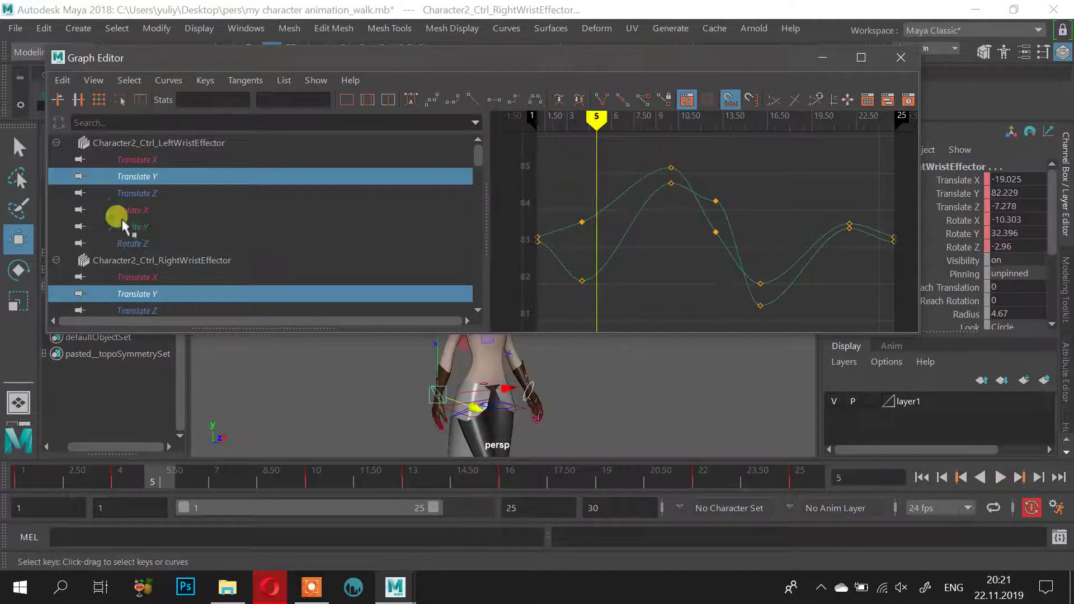
Isolate the Translate Z curves of both wrist controls in the Graph Editor
click(135, 191)
ctrl+click(148, 310)
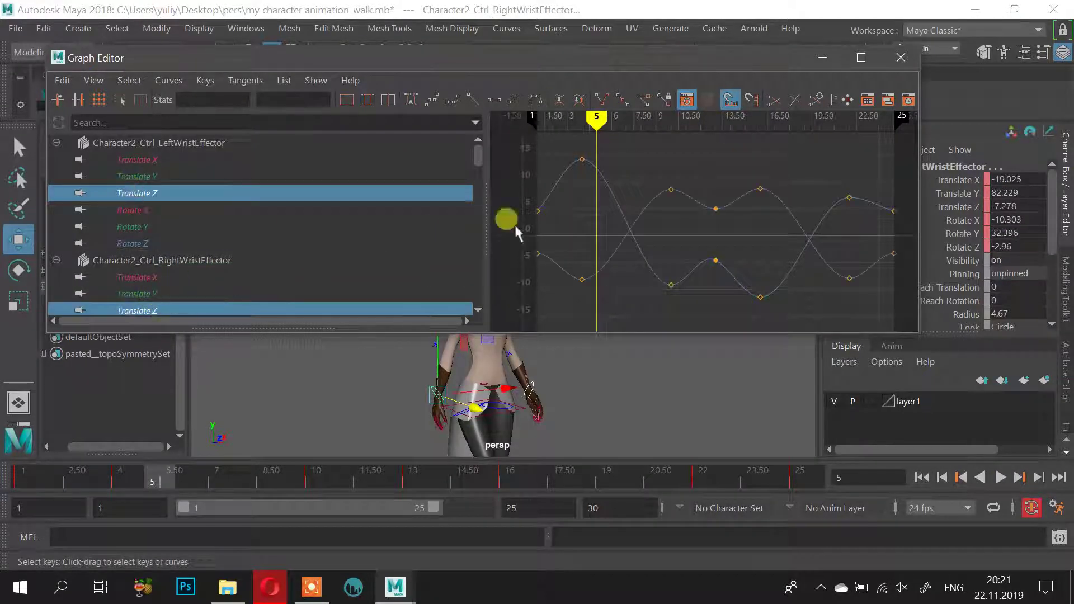
drag(725, 220, 724, 217)
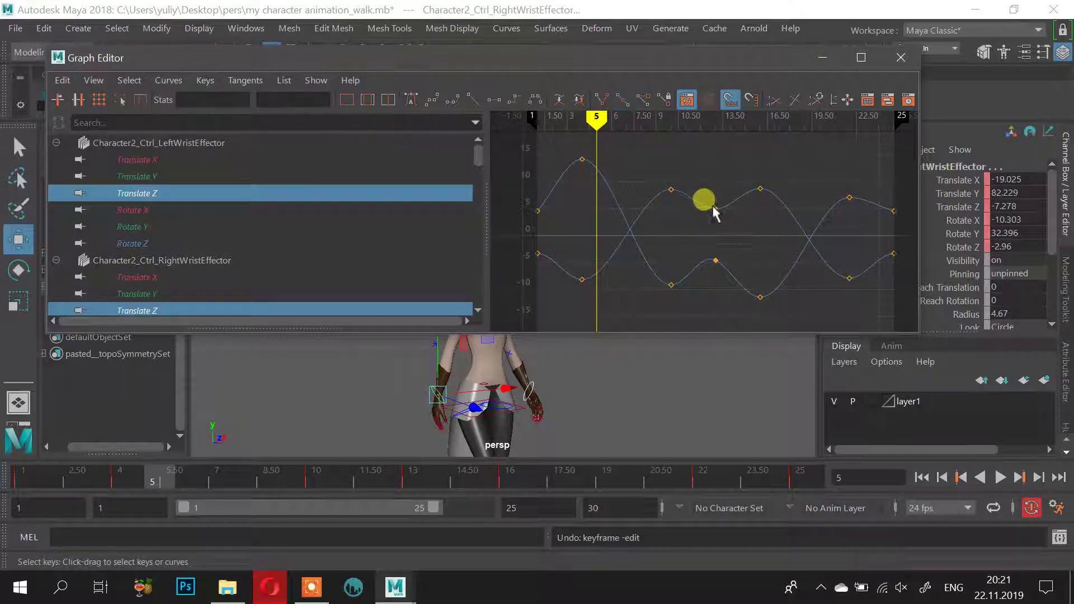
middle_drag(716, 210, 721, 190)
click(714, 212)
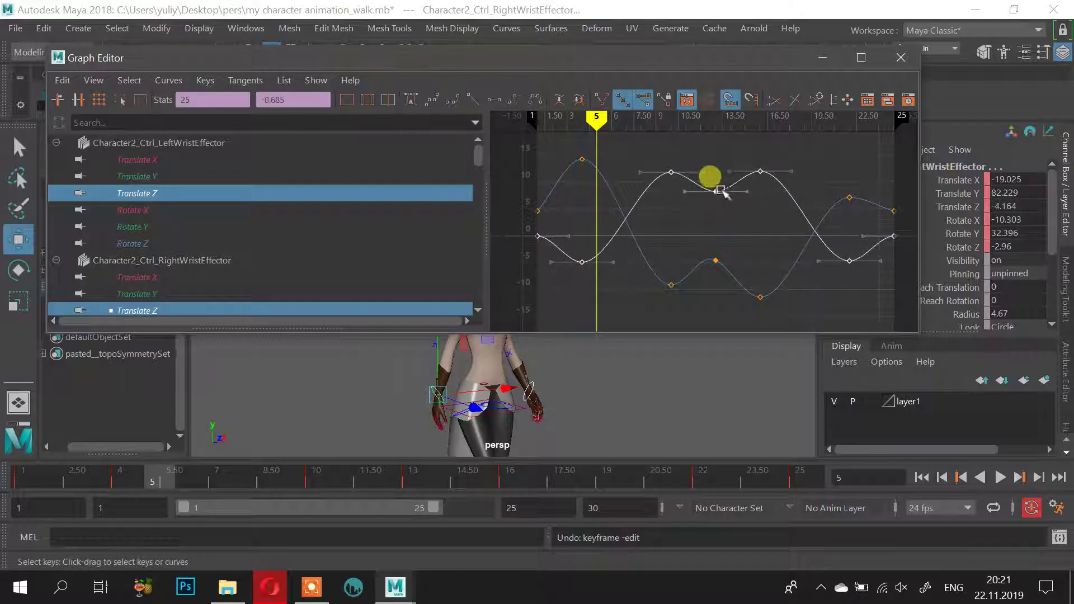
key(ctrl+z)
At frame 13, raise the right wrist's Translate Z key to about 12.57 and lower the left wrist's to about -16.63
drag(712, 197, 716, 219)
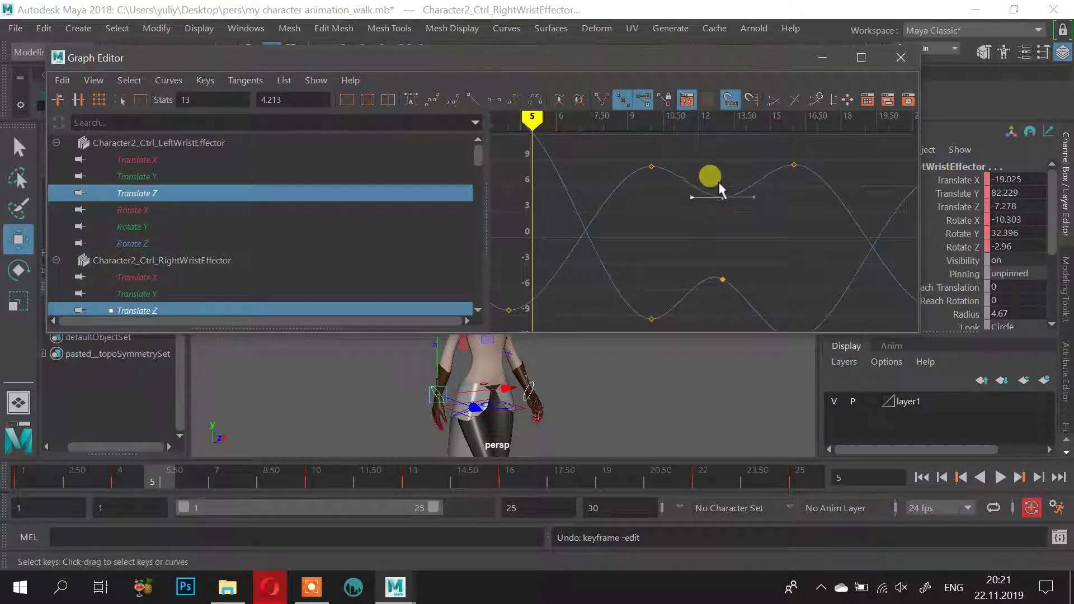
key(a)
middle_drag(726, 200, 715, 173)
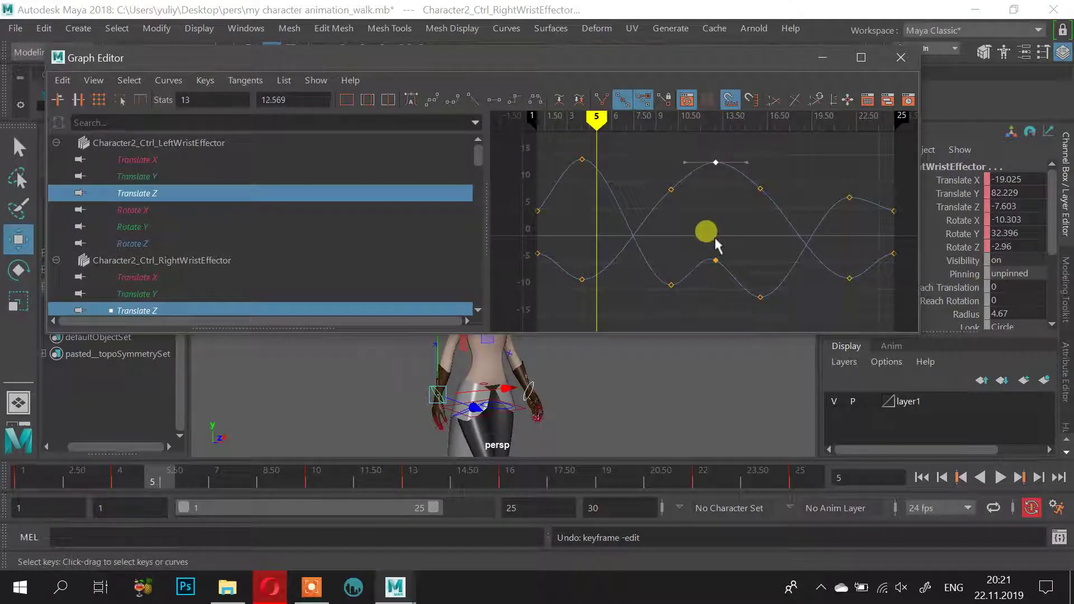
middle_drag(717, 262, 714, 303)
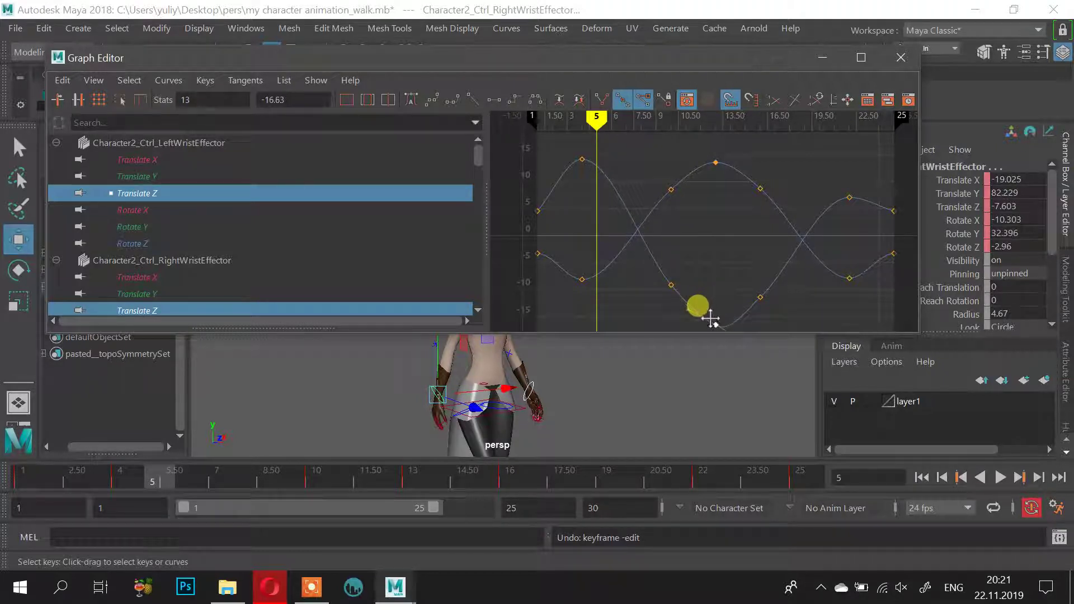
Level the tangent of the left wrist's Translate Z key at frame 13 so the curve bottoms out smoothly
click(694, 315)
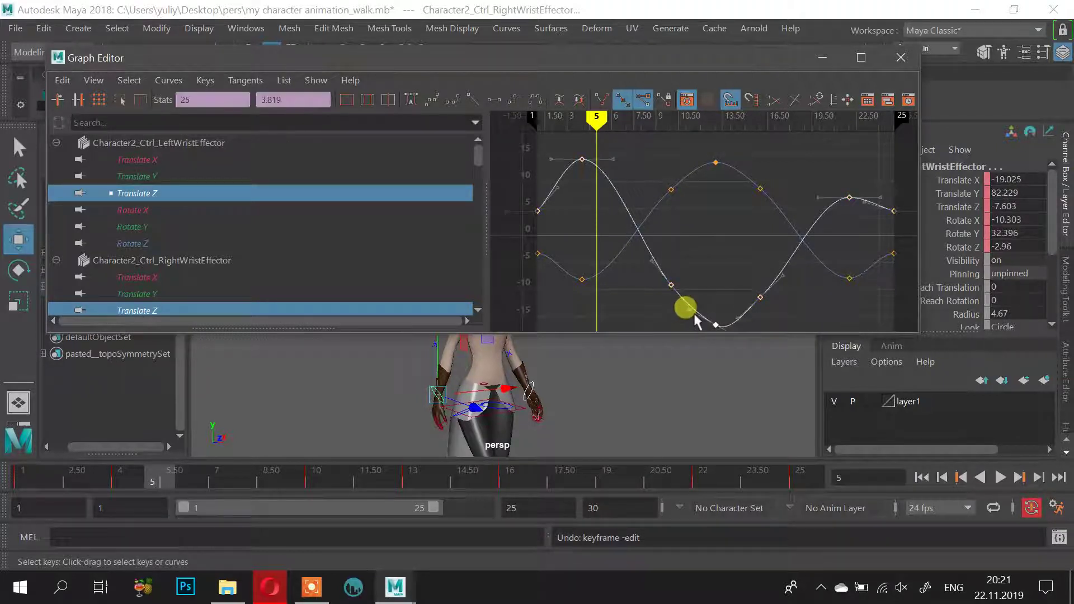
click(721, 287)
alt+middle_drag(722, 288, 714, 213)
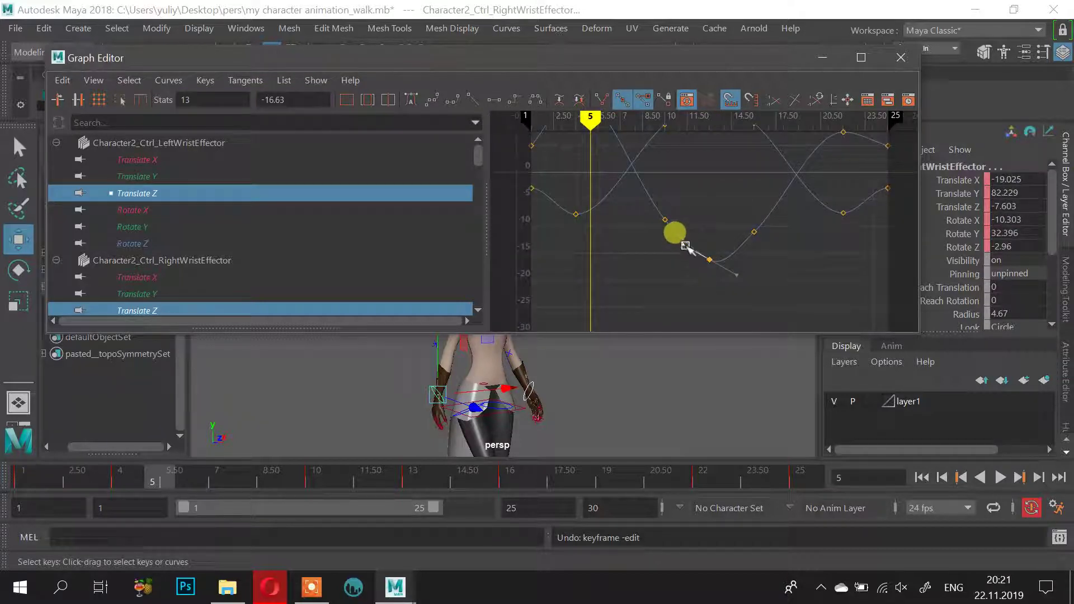
click(684, 244)
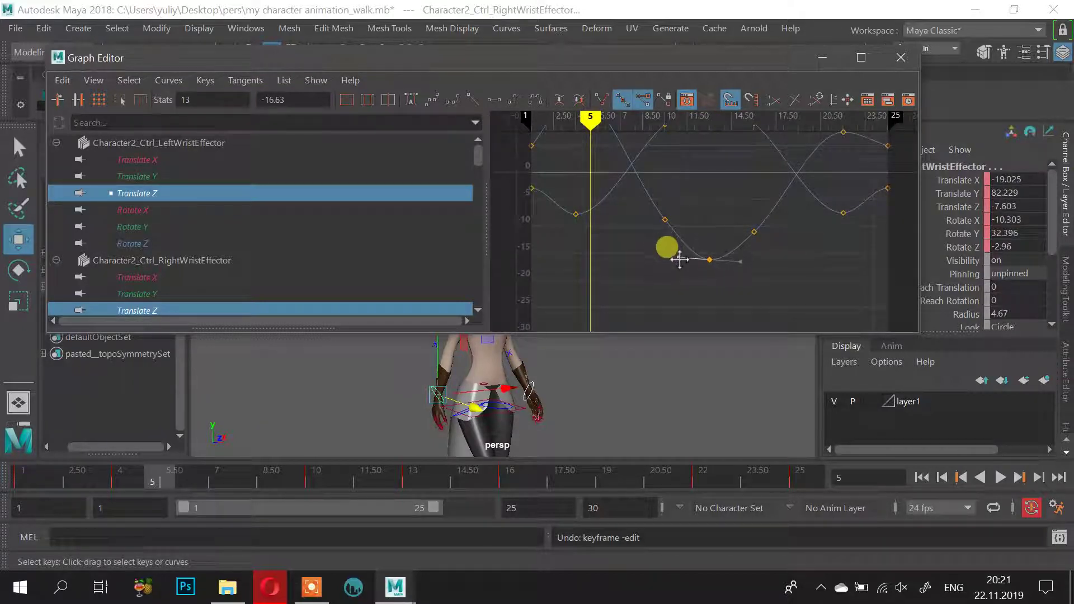
key(a)
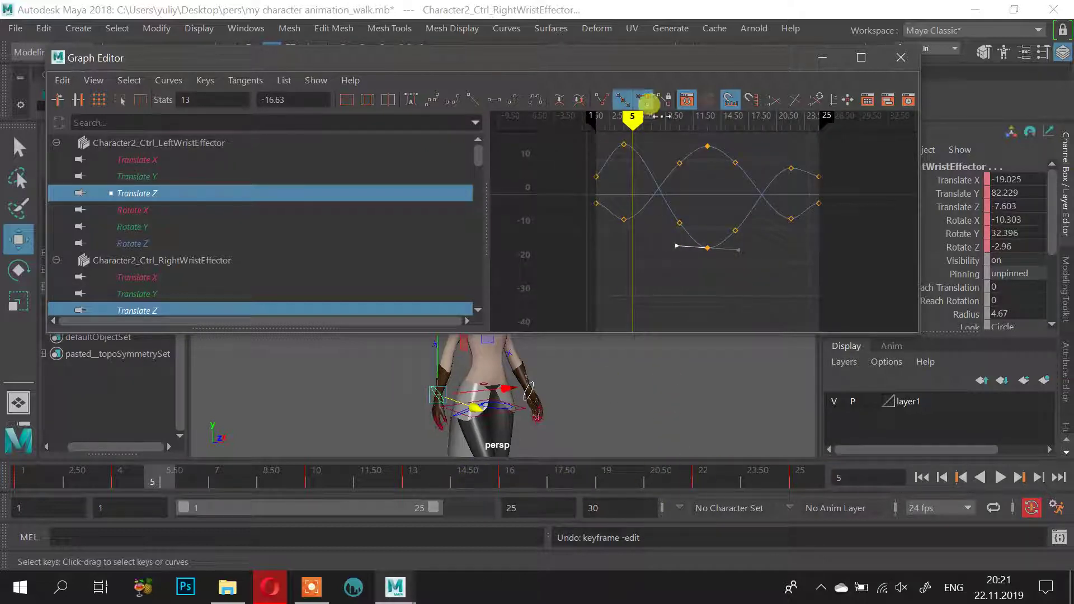
Scrub and play the walk cycle from an angled view to check the wider arm swing around frame 13
drag(632, 115, 703, 115)
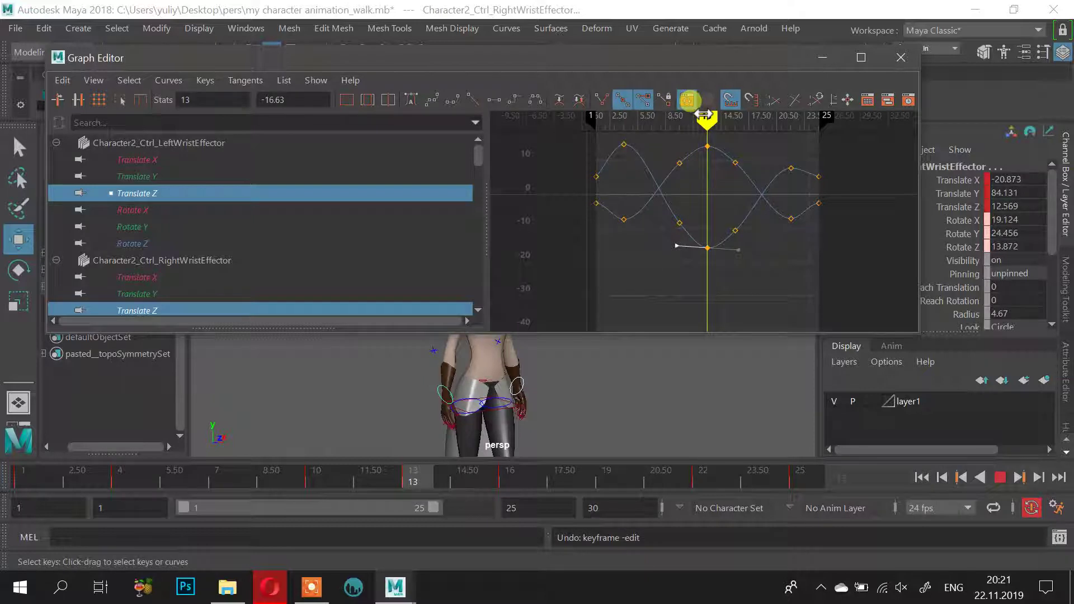
alt+drag(599, 406, 537, 426)
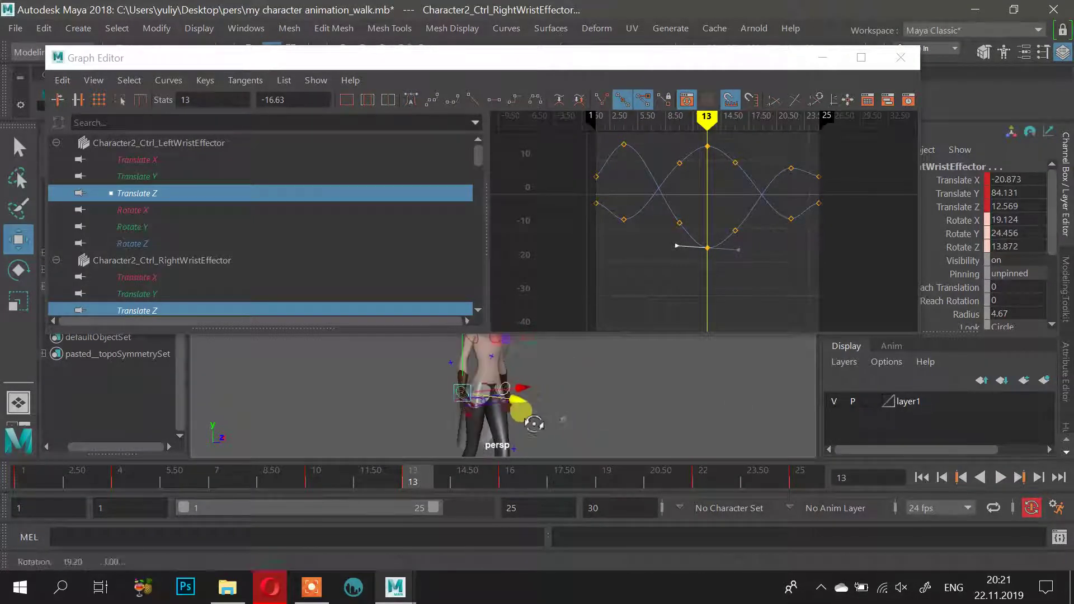
click(921, 477)
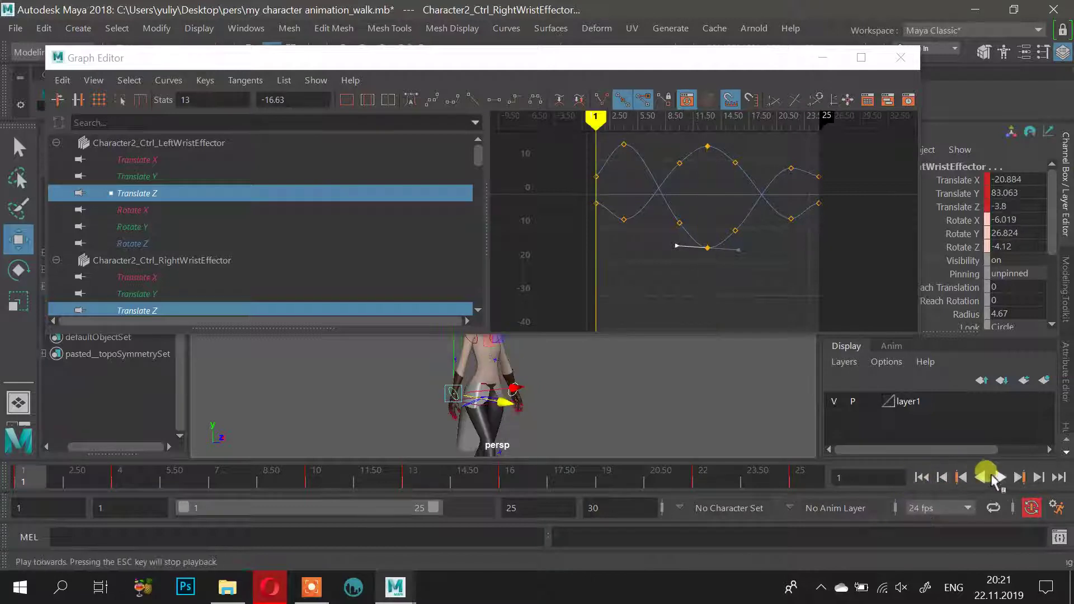
click(999, 477)
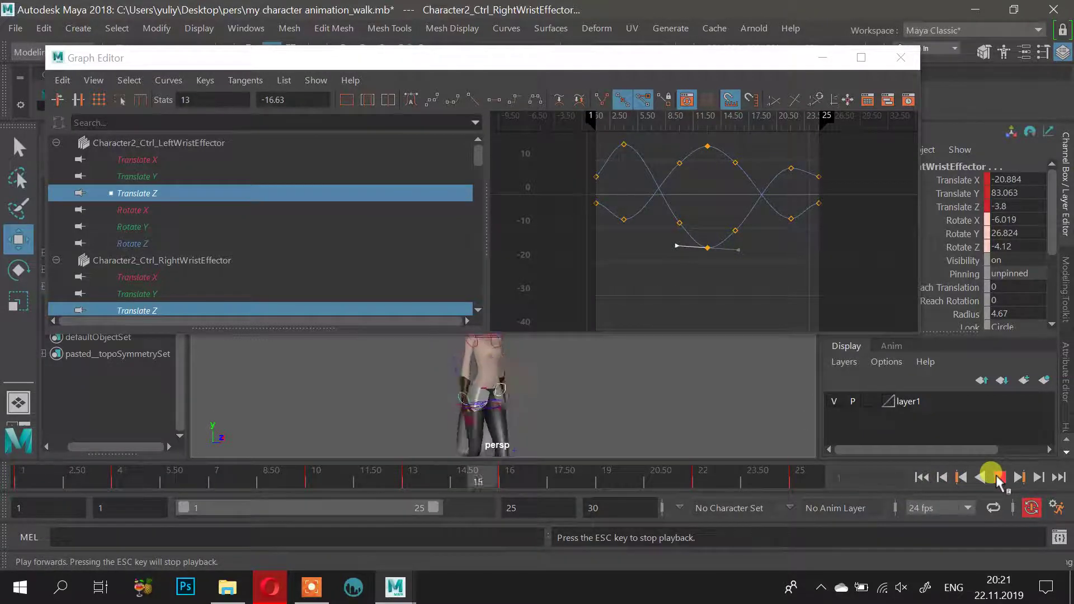
click(999, 478)
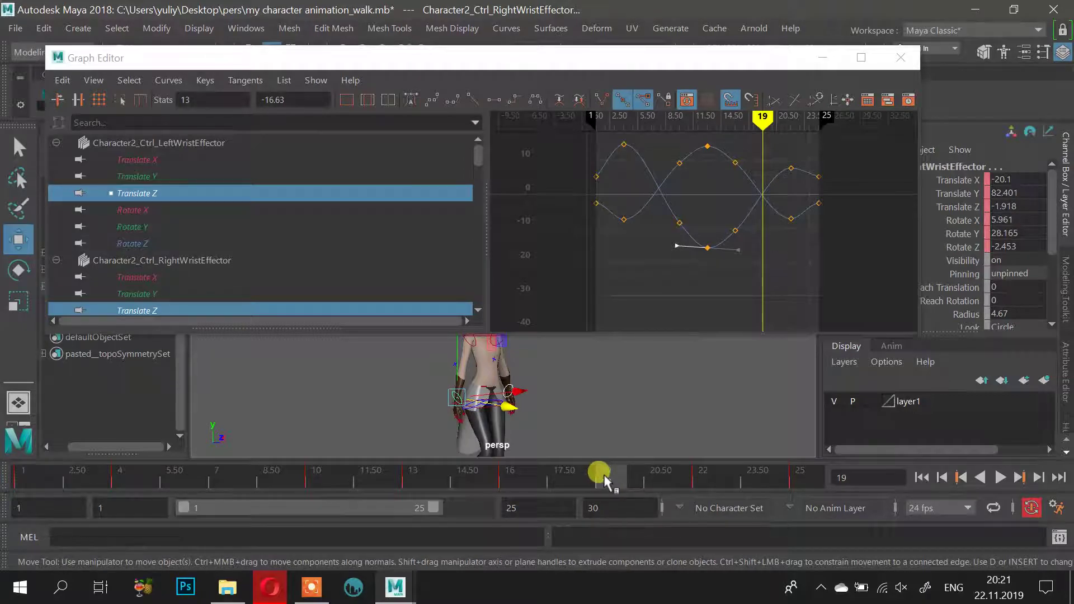
drag(601, 475, 26, 475)
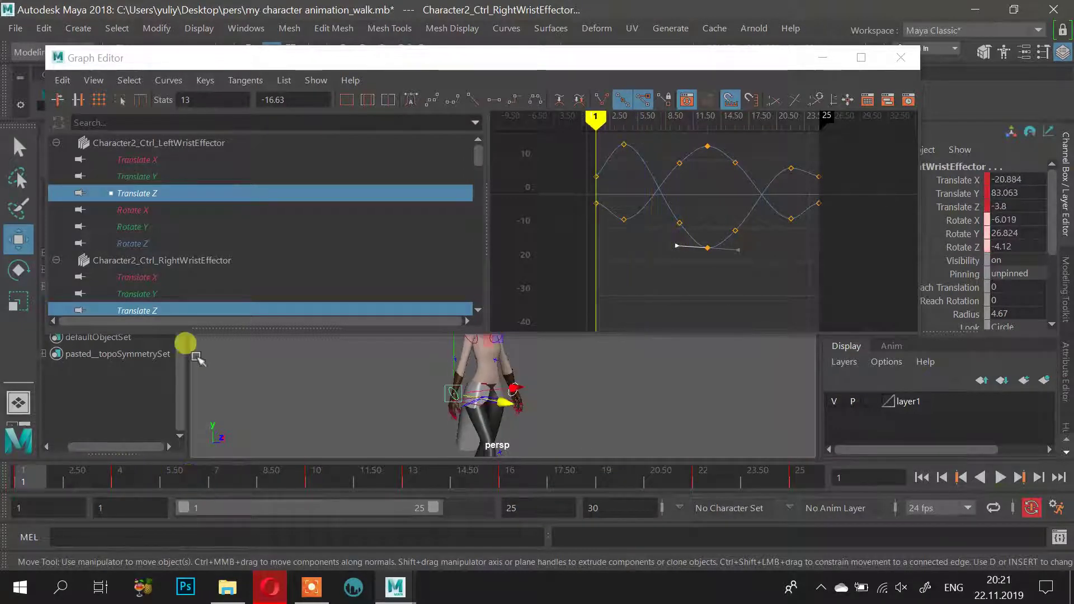
Minimize the Graph Editor and delete both wrists' keys at frame 4
click(821, 58)
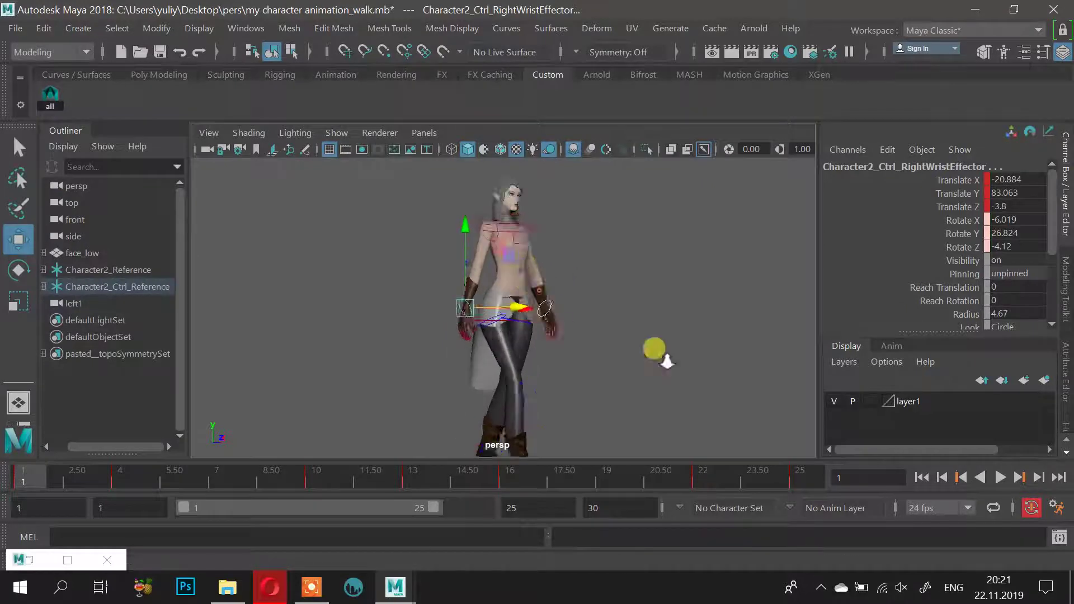
alt+drag(666, 362, 551, 330)
scroll(581, 328, up, 3)
scroll(580, 328, down, 1)
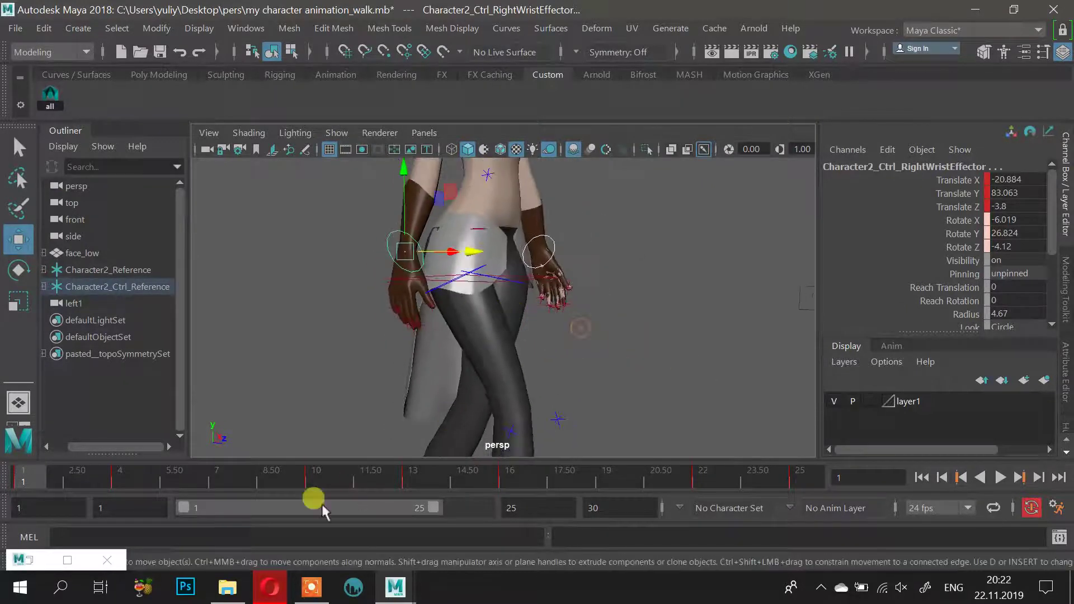
drag(273, 476, 99, 478)
right_click(99, 477)
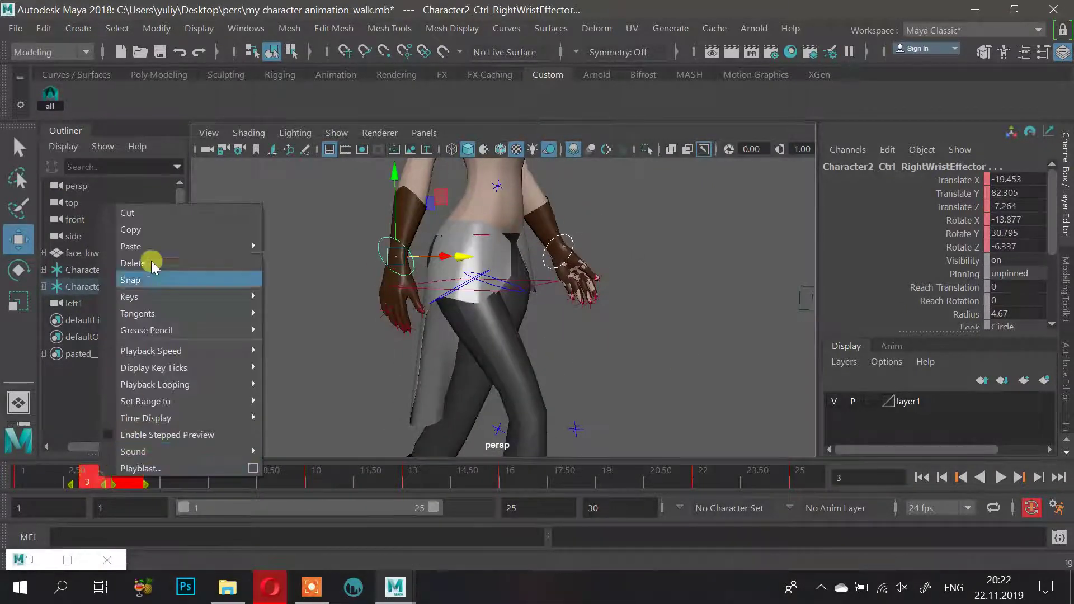
click(134, 262)
Delete both wrists' keys at frames 10, 16 and 22 and play the cycle
shift+drag(283, 475, 311, 478)
right_click(317, 469)
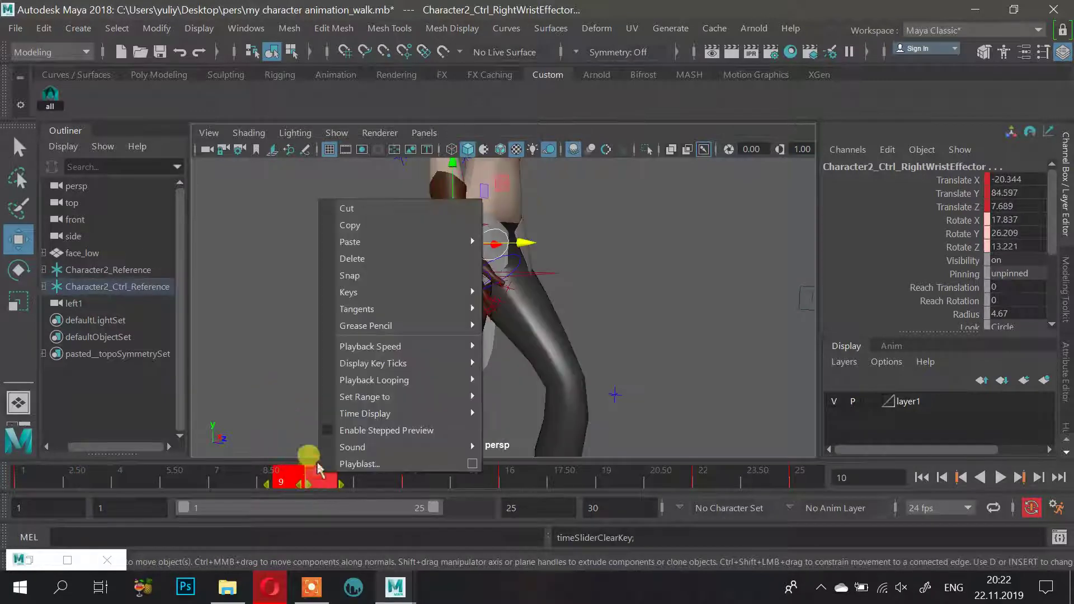
click(353, 258)
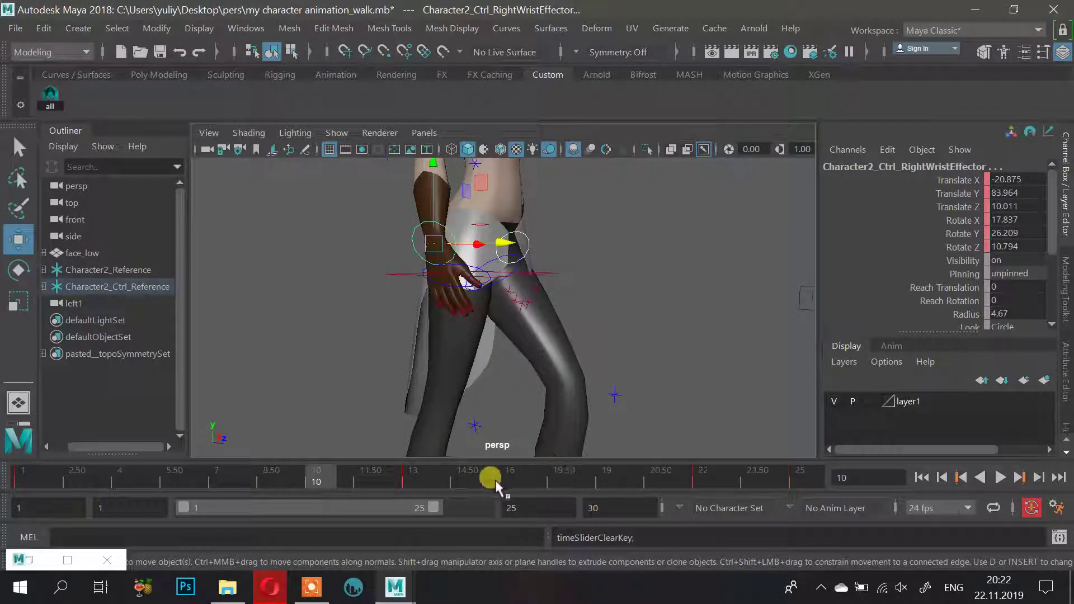
shift+drag(497, 486, 510, 480)
right_click(512, 476)
click(547, 258)
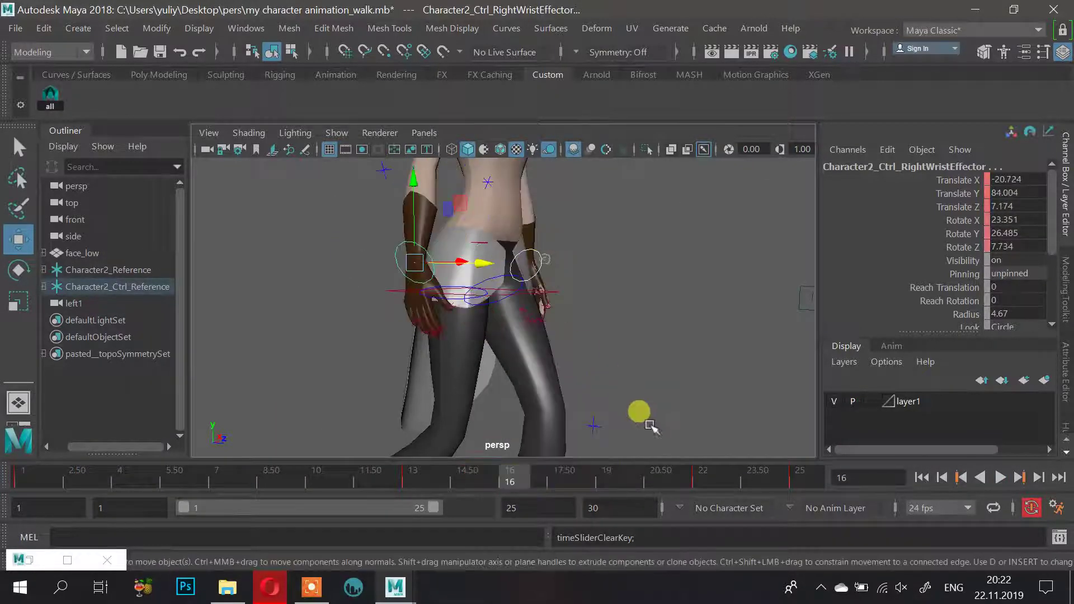
shift+drag(671, 480, 702, 480)
right_click(702, 477)
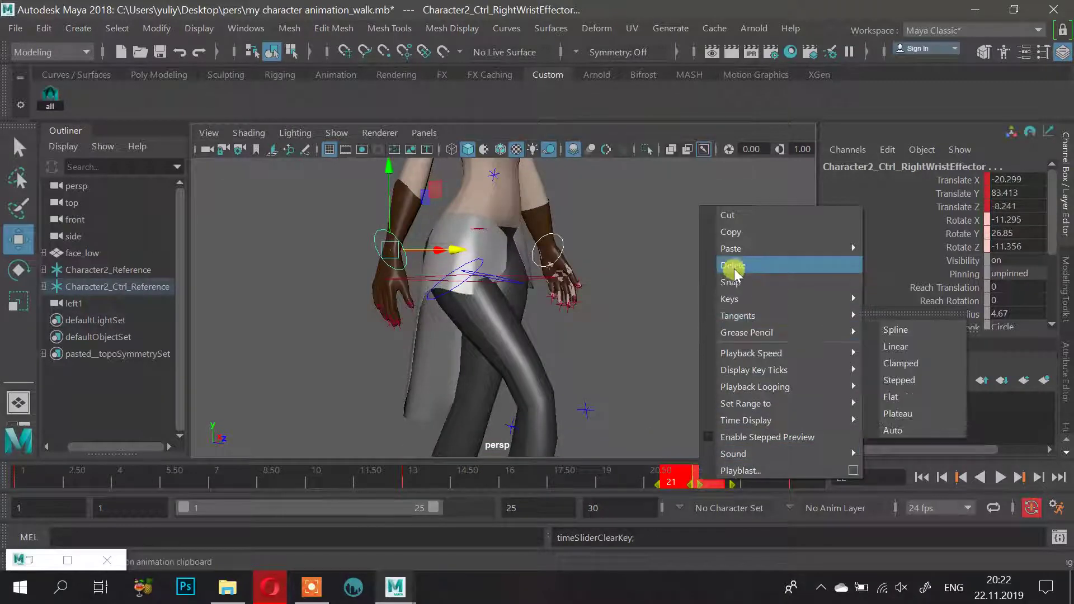
click(736, 271)
key(alt+v)
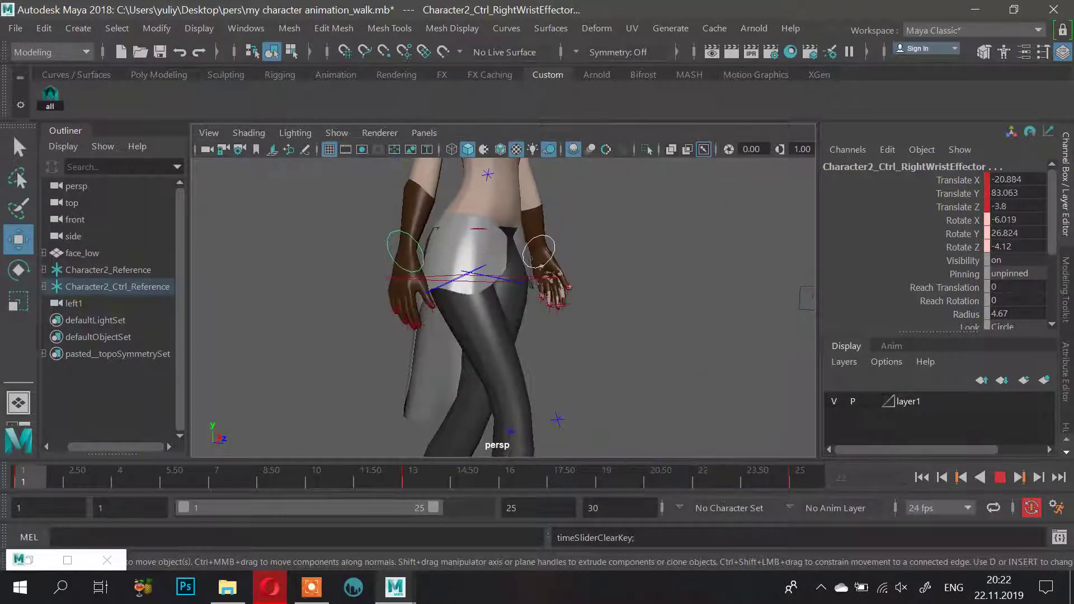
Set the playback speed to Other at 12 fps in the time slider preferences and minimize the preferences window
click(1055, 505)
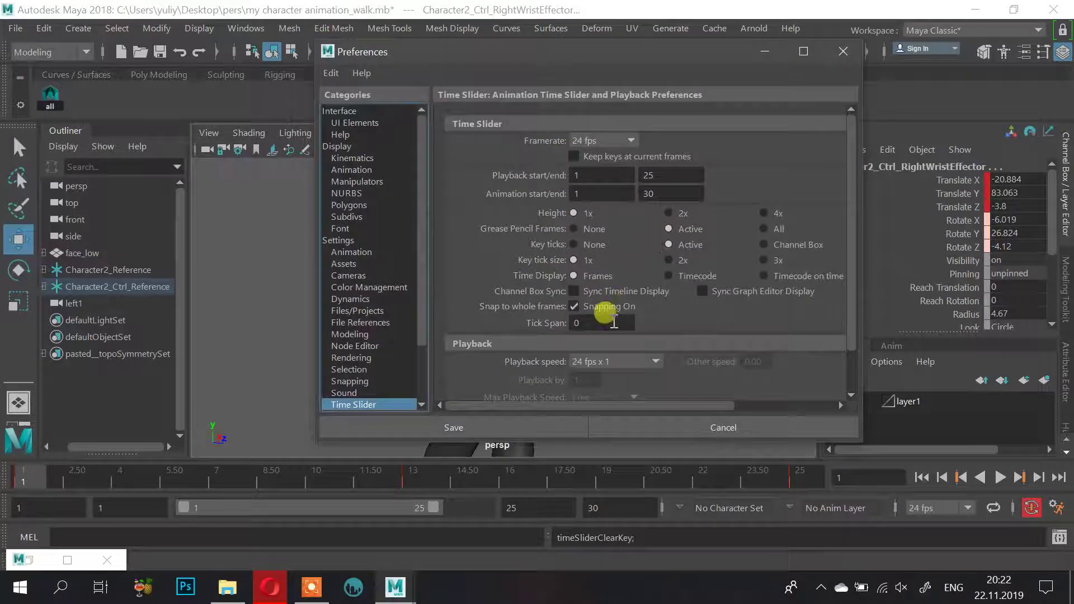
scroll(613, 321, down, 1)
click(615, 326)
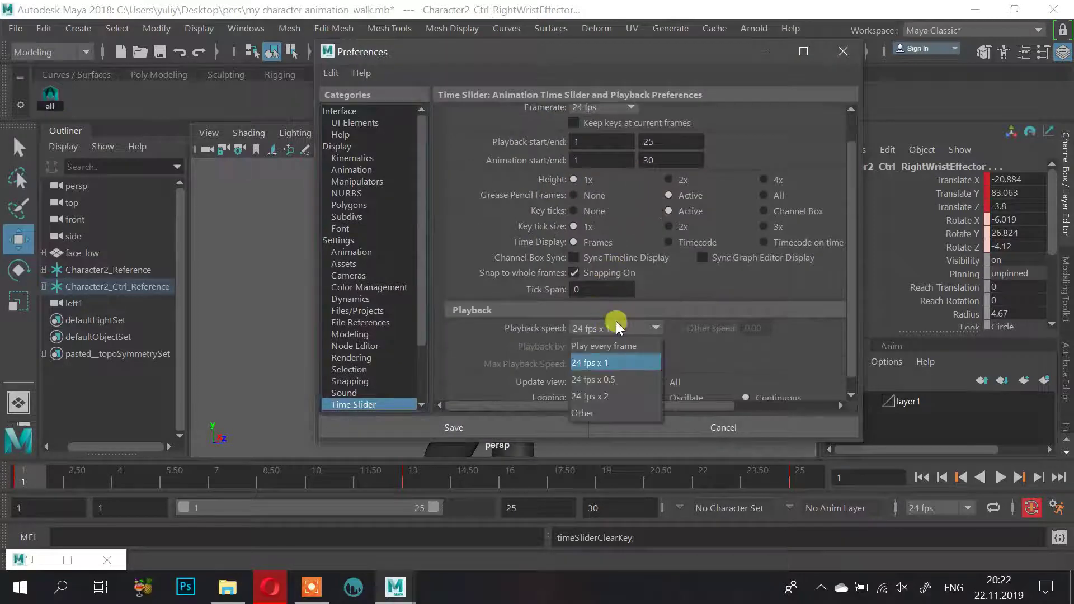
click(615, 412)
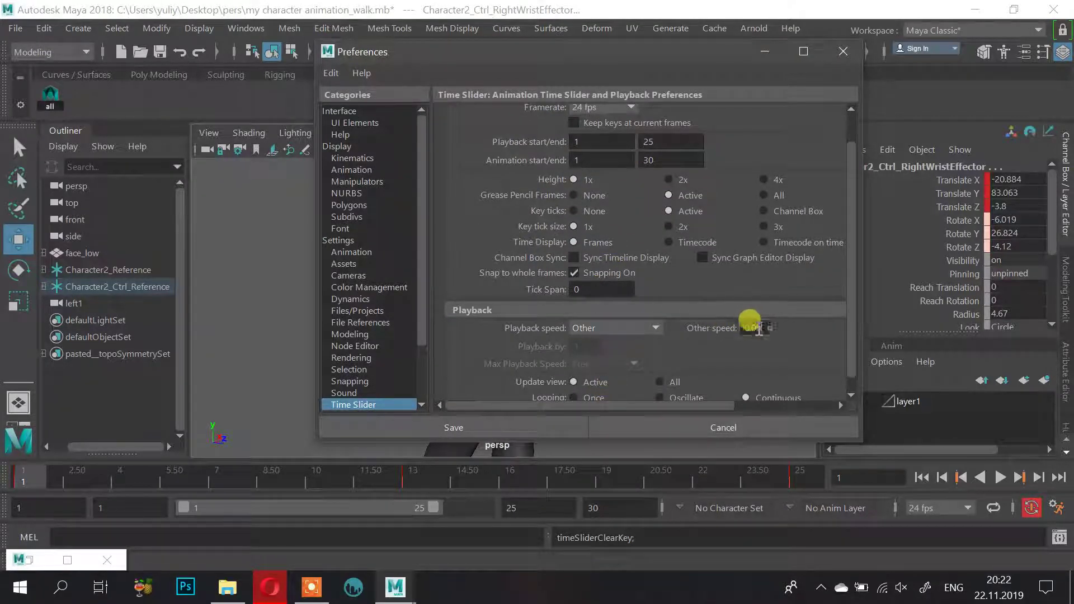
text(12)
key(Return)
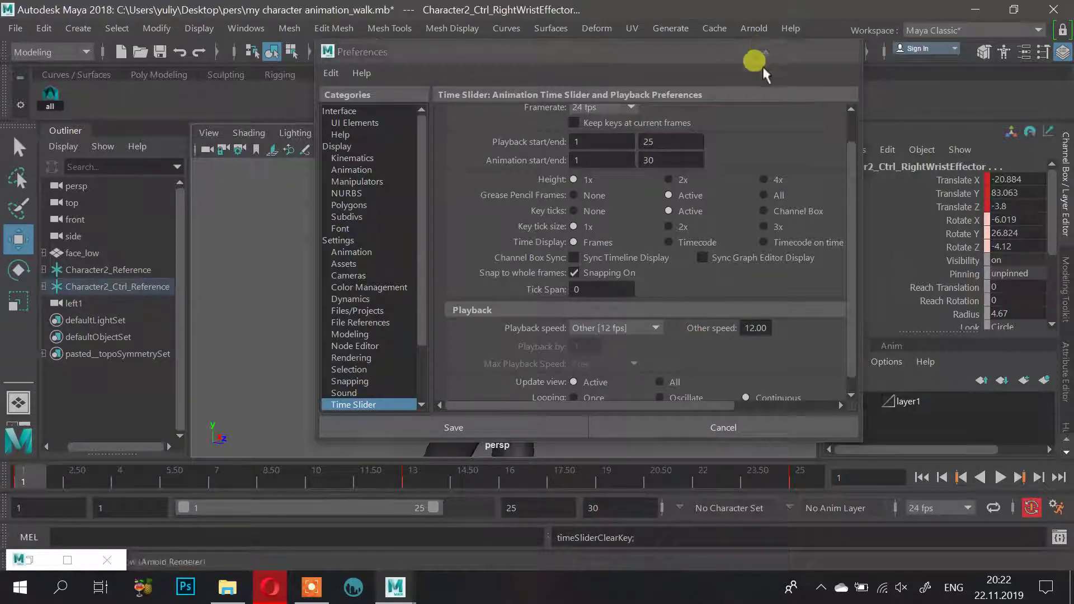
click(765, 51)
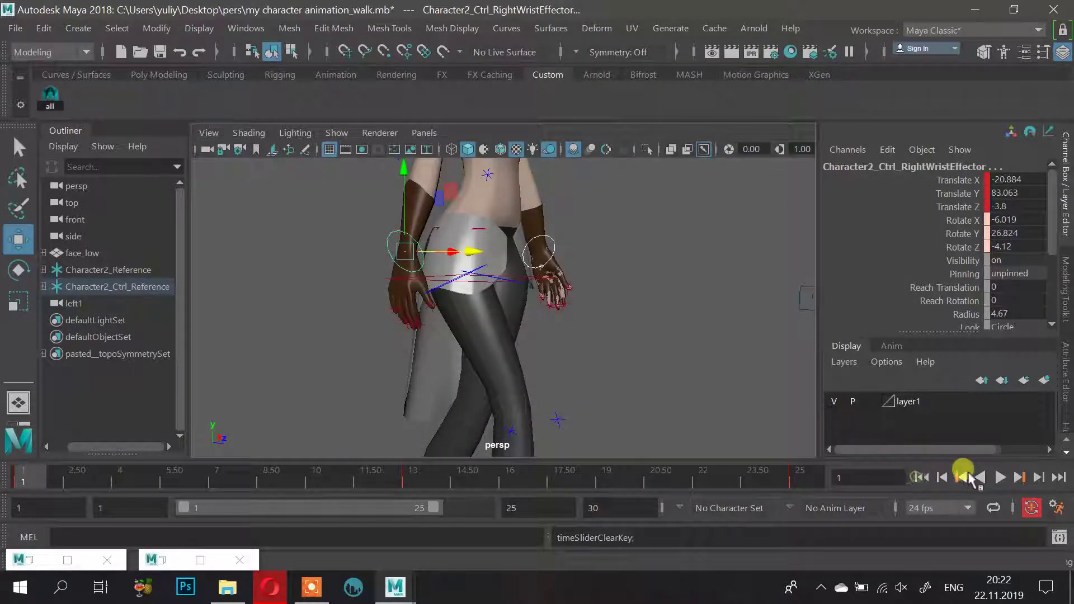
Play the walk cycle and review the full figure's arm swing from the side and front
click(999, 478)
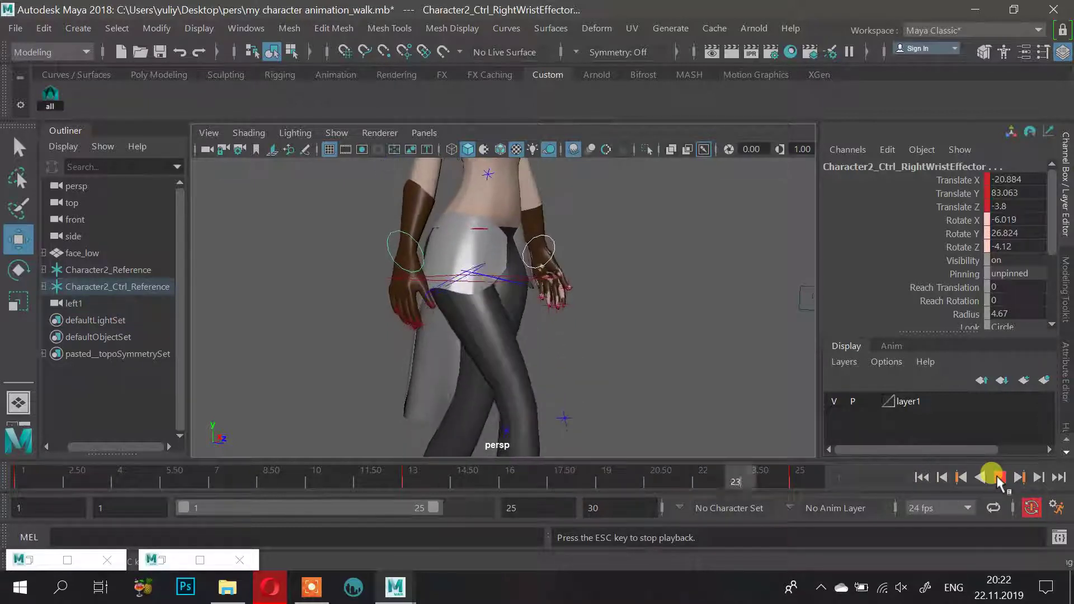
scroll(559, 285, down, 5)
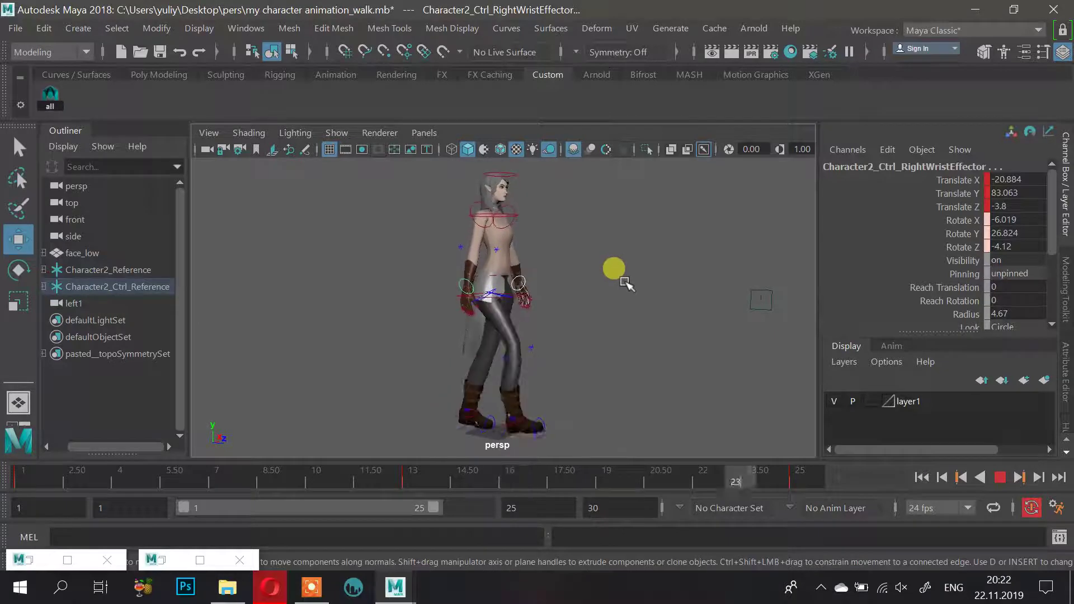
alt+drag(630, 269, 601, 298)
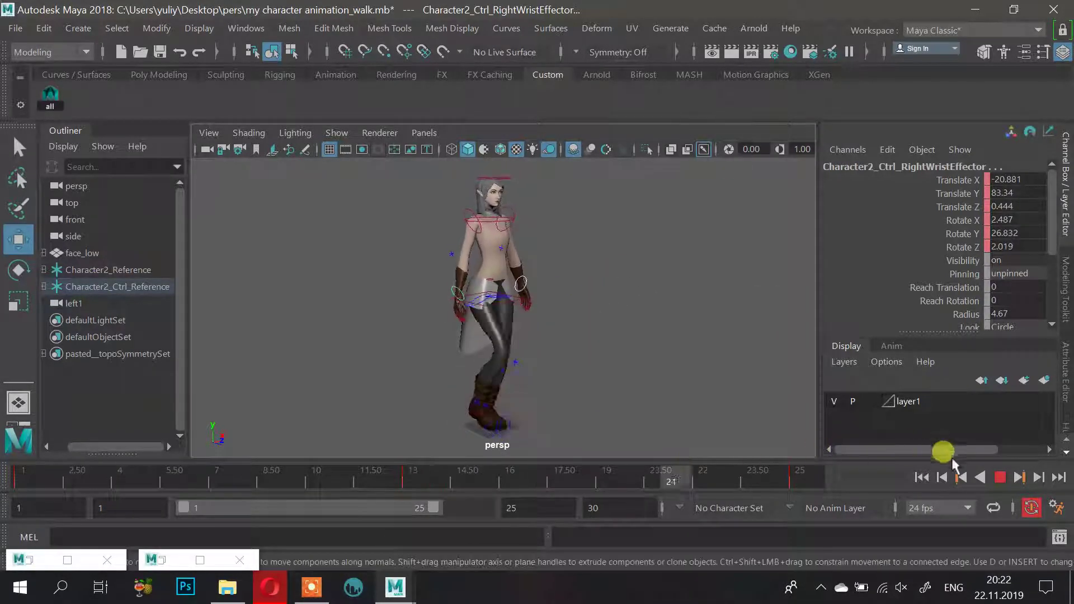
click(999, 477)
Save the time slider preferences and restore the Graph Editor with the wrist curves
click(268, 587)
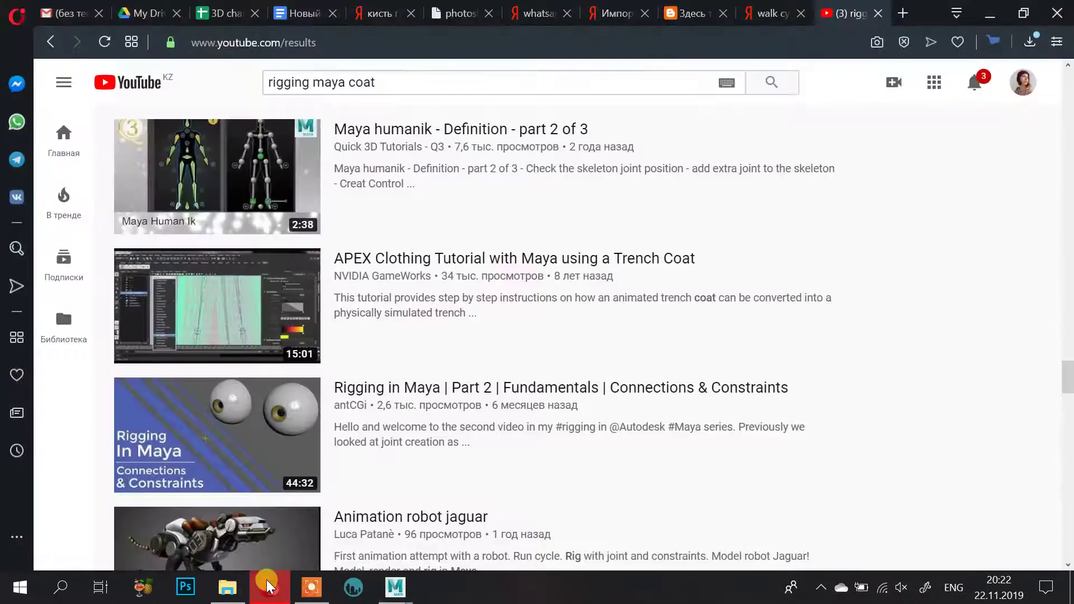
click(268, 587)
click(171, 565)
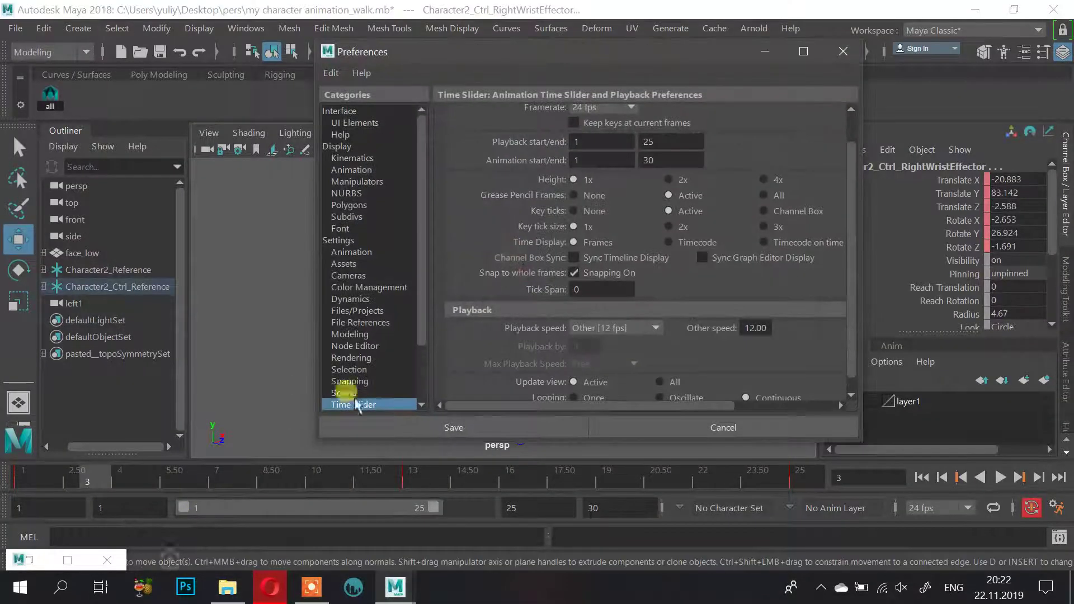
click(451, 425)
click(27, 553)
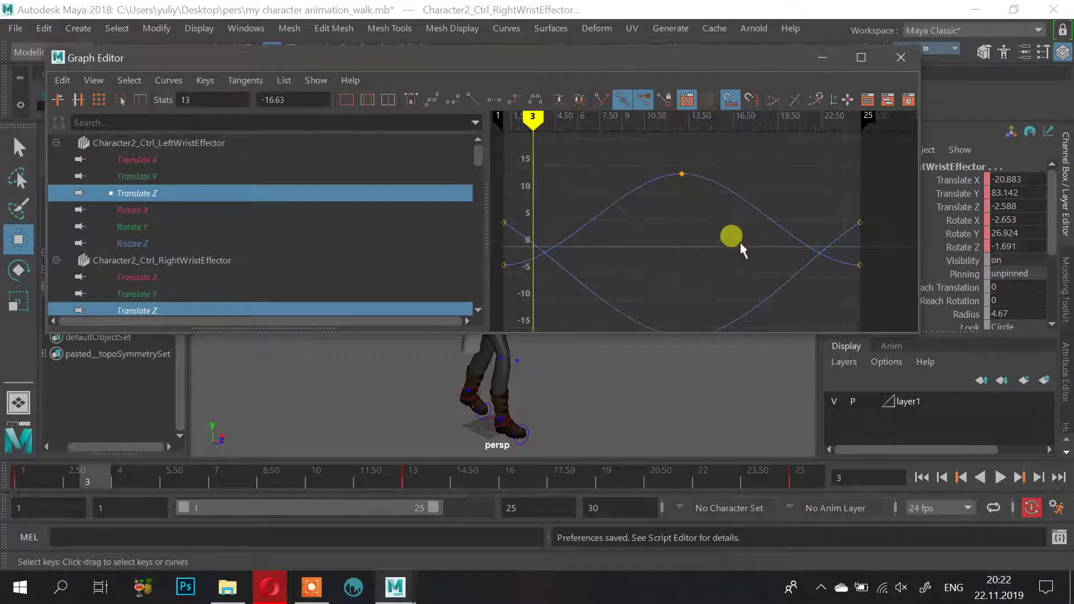
Reduce the wrists' Translate Z swing by moving the frame 13 keys to about 5 for the right wrist and -5.665 for the left
drag(670, 172, 709, 342)
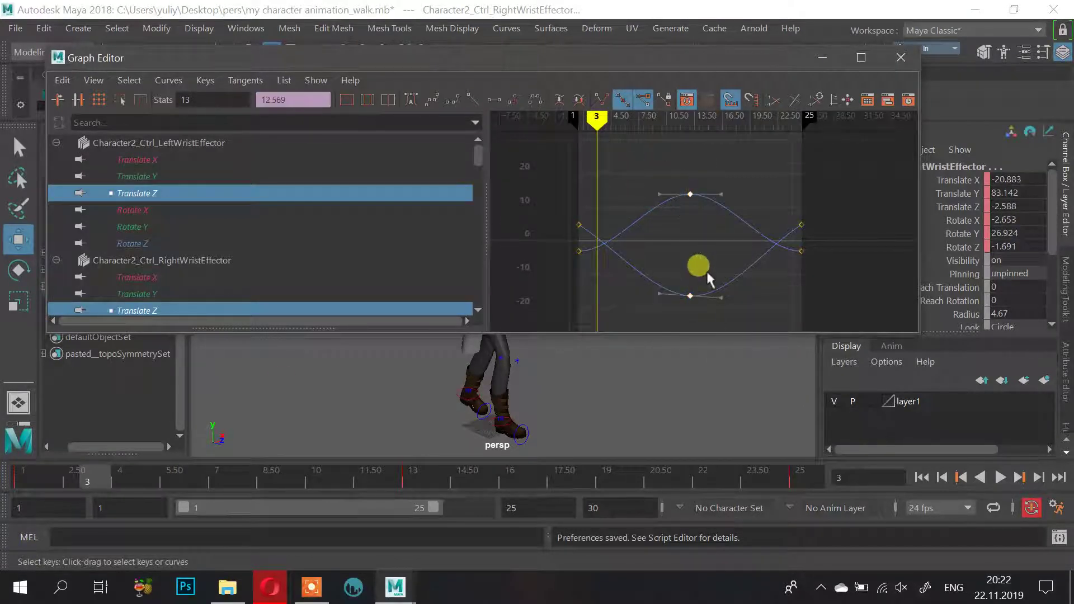
drag(666, 163, 689, 223)
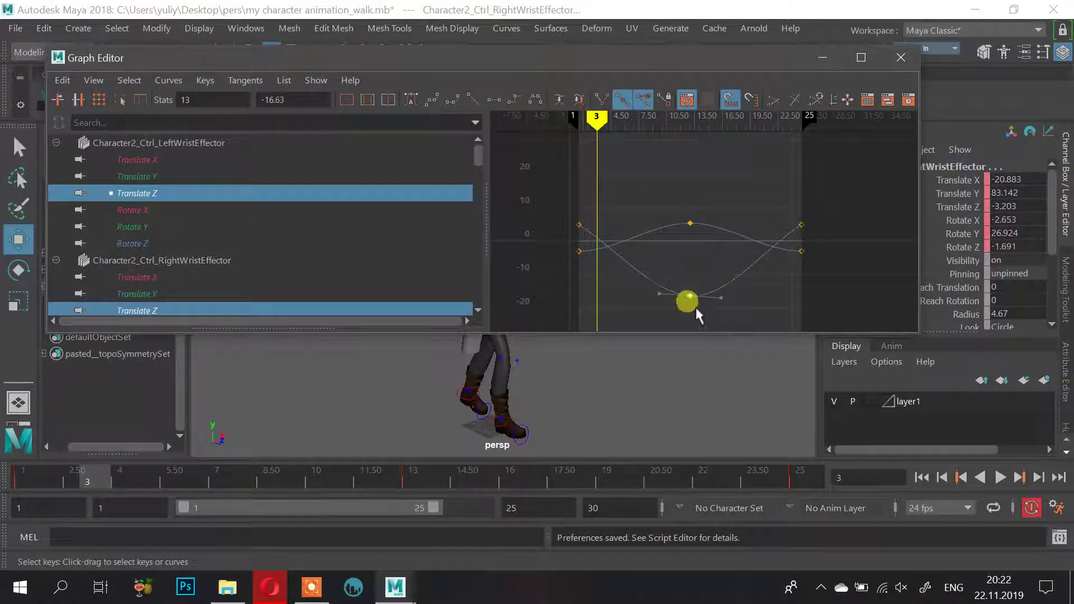
drag(695, 308, 694, 265)
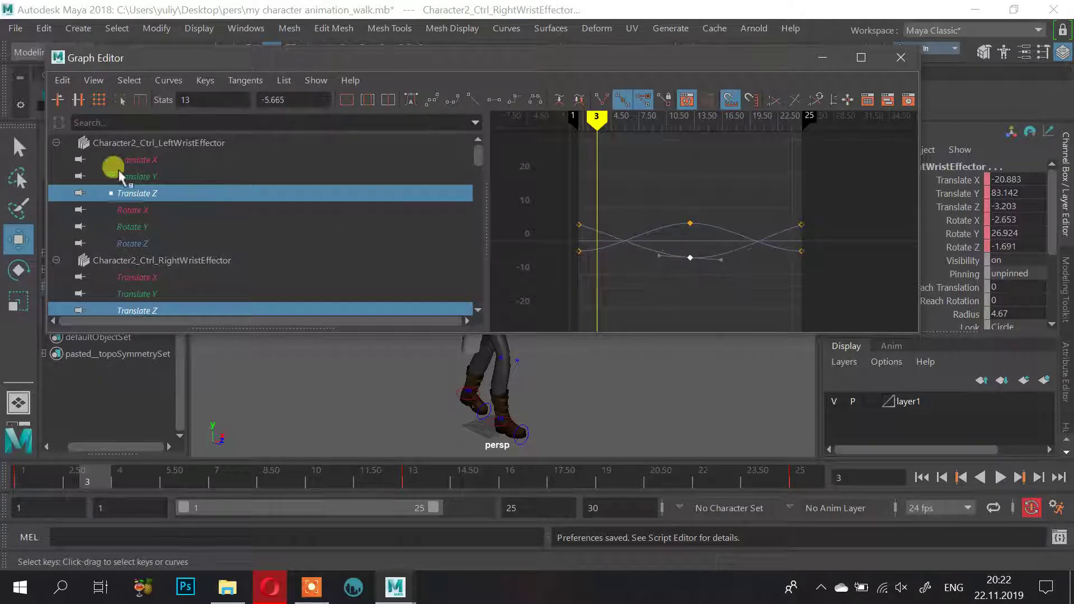
click(140, 174)
click(148, 159)
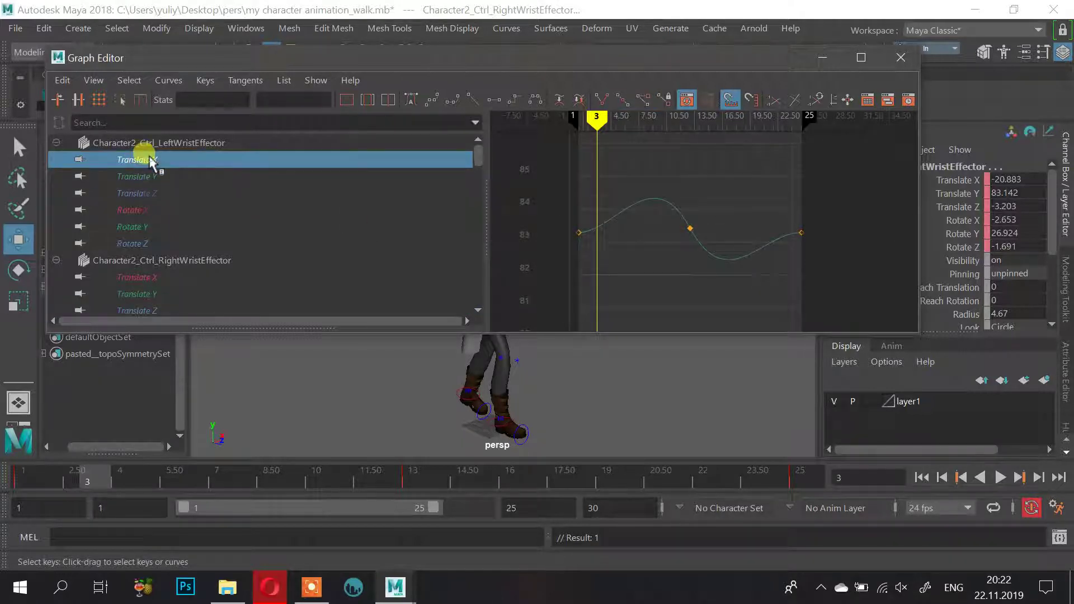
double_click(149, 178)
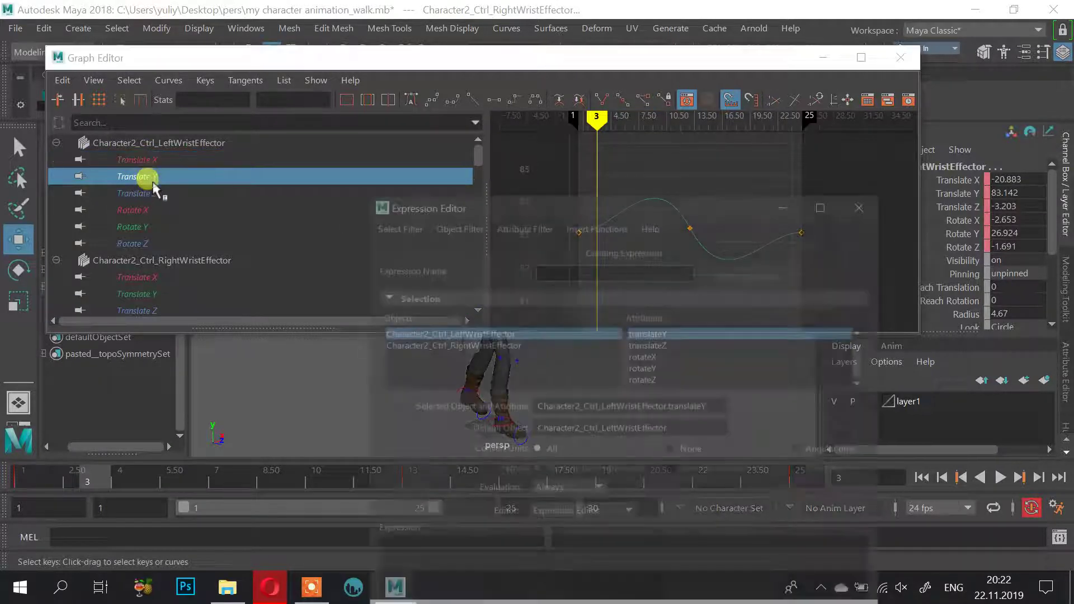
click(865, 202)
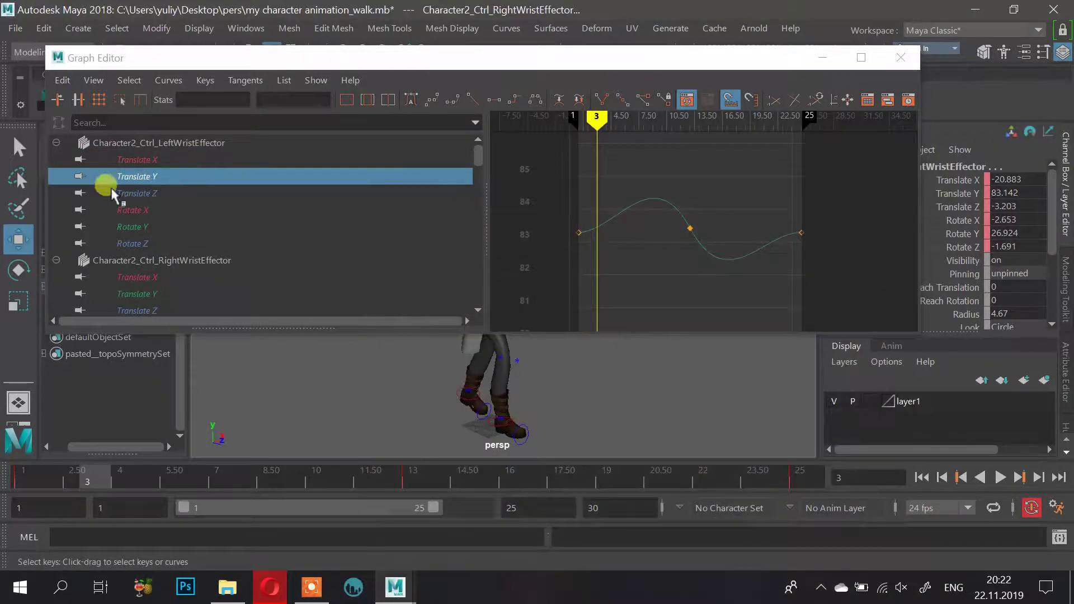
click(124, 192)
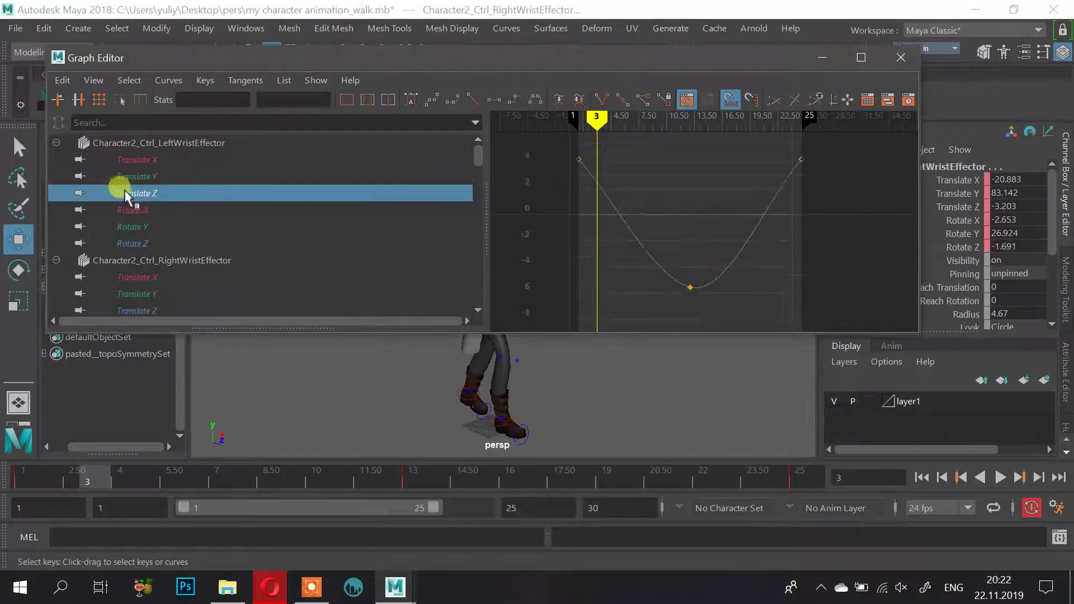
ctrl+click(155, 310)
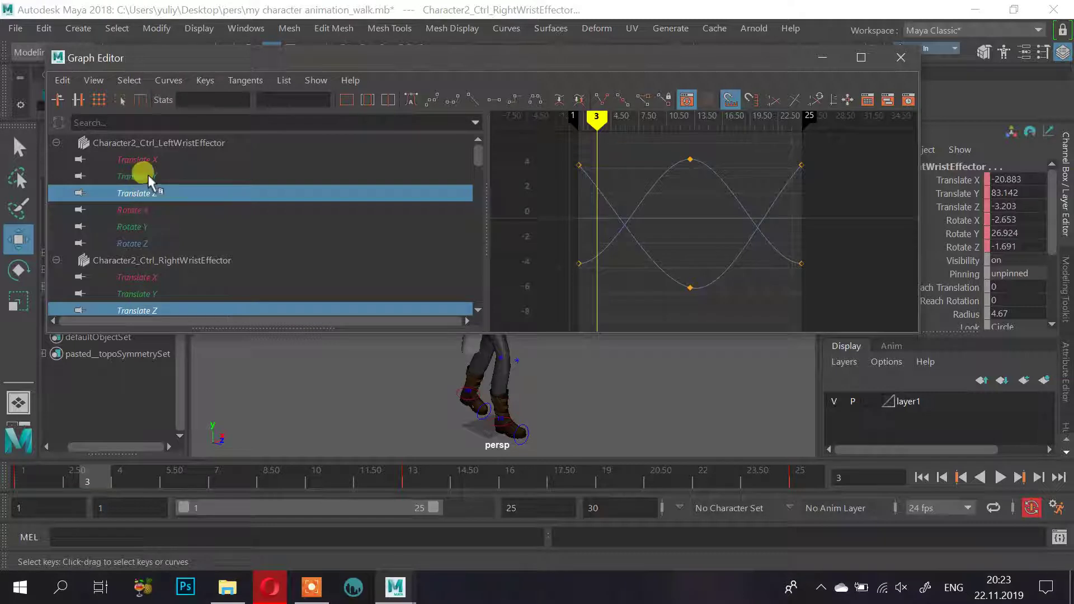
Level the left wrist's Translate Y tangent at frame 13 and lower the keys there to about 82.5 for the left wrist and 83.467 for the right
click(142, 176)
ctrl+click(148, 295)
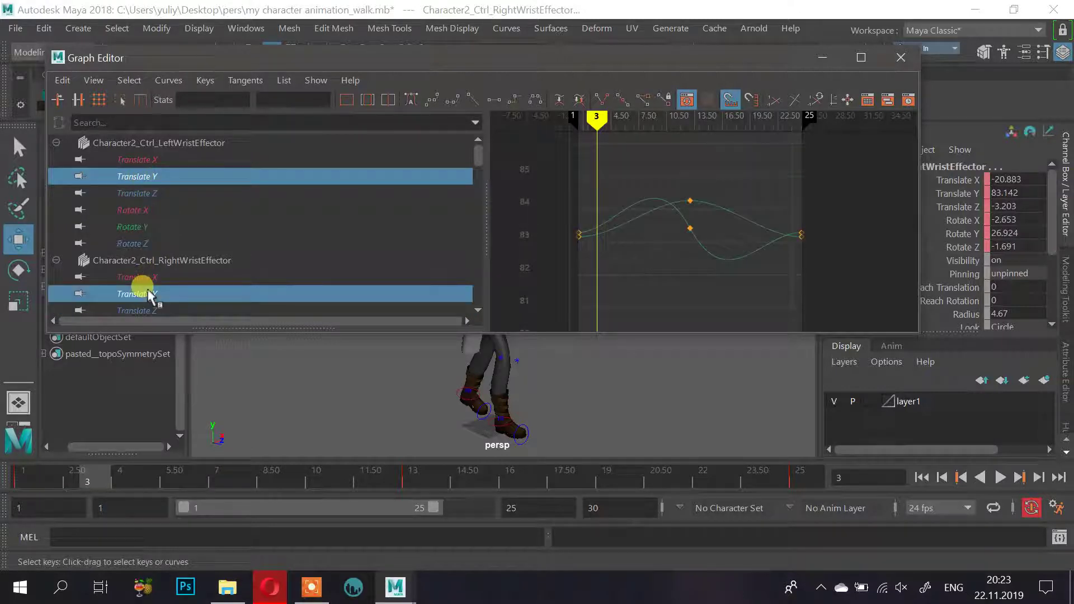
click(694, 237)
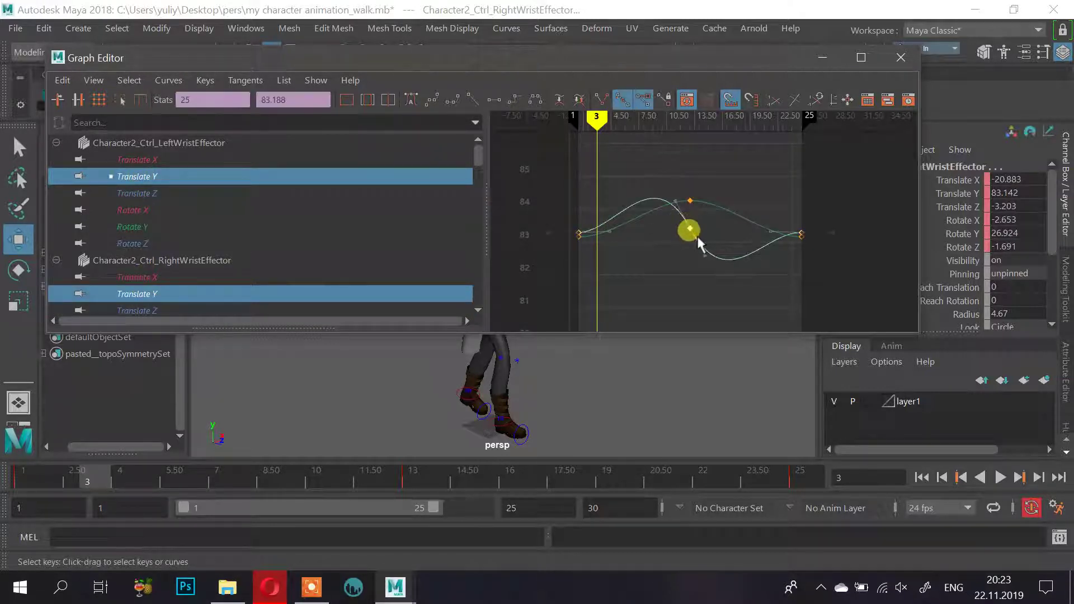
drag(704, 250, 715, 225)
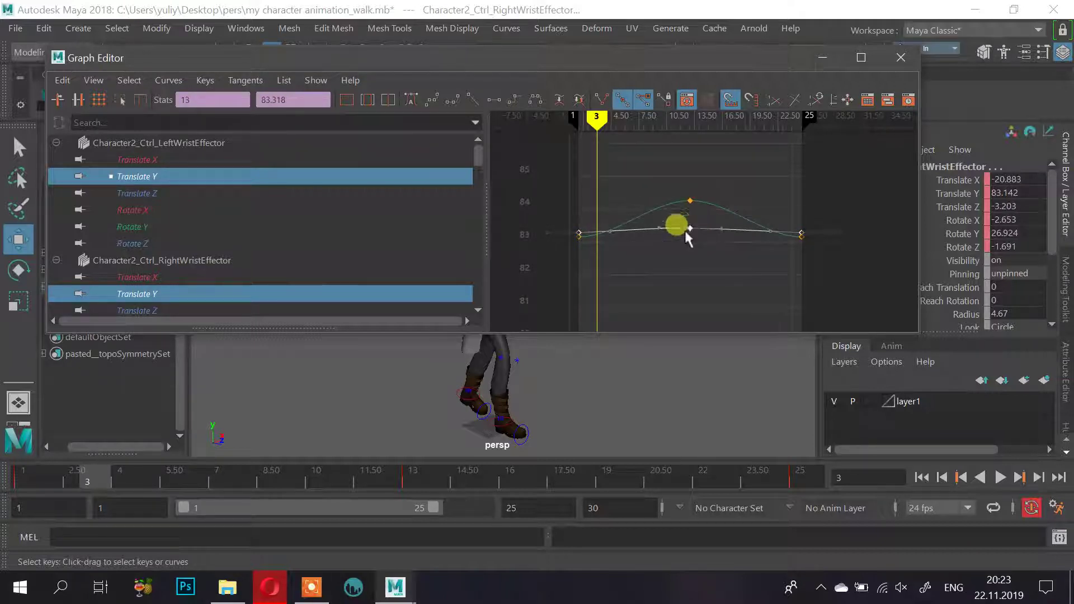
click(690, 229)
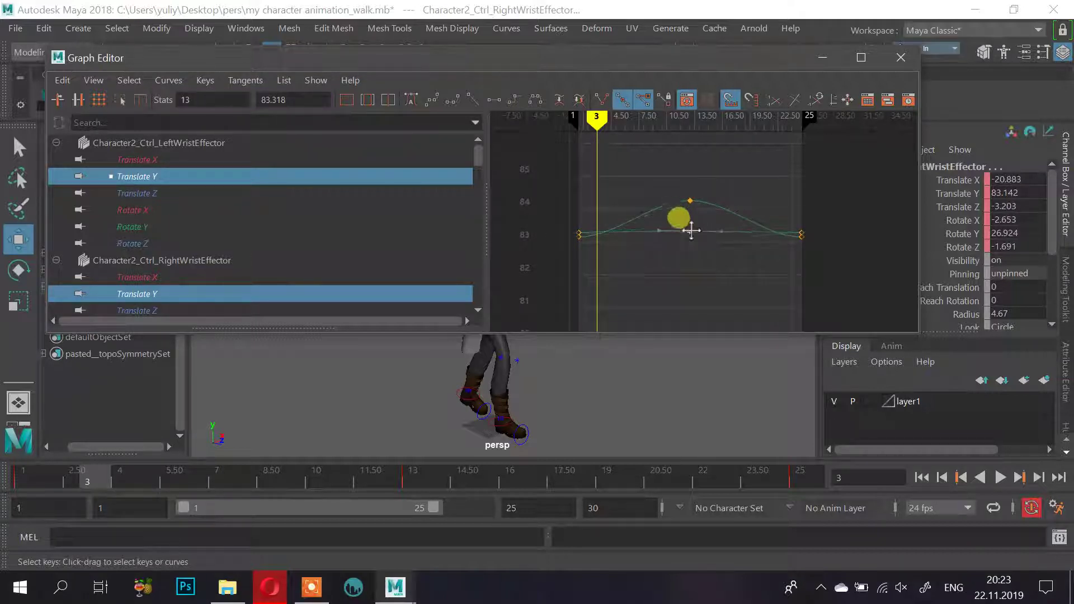
drag(692, 230, 693, 250)
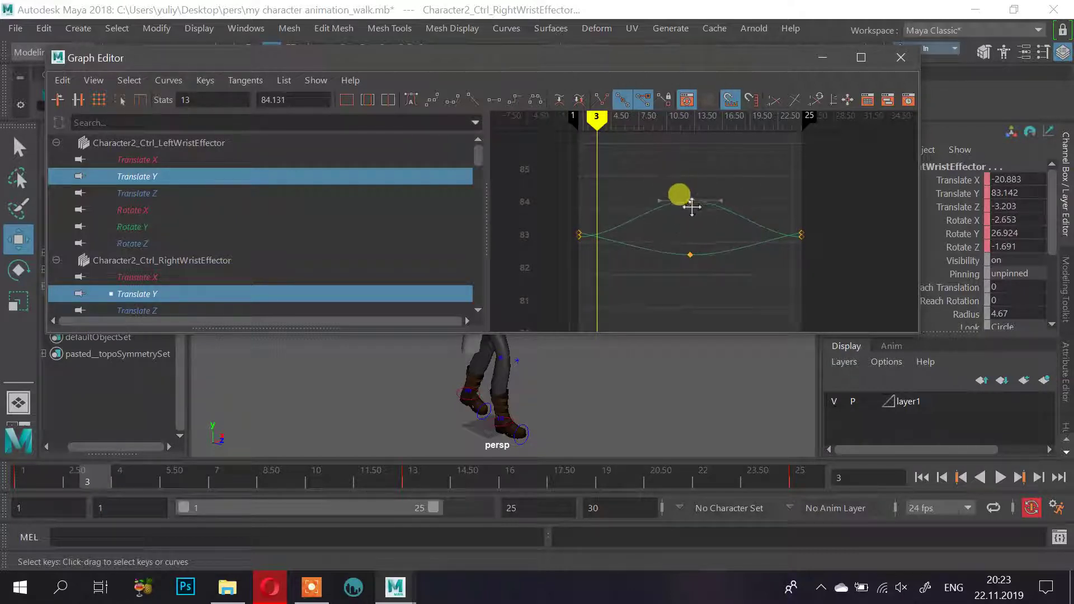
drag(692, 207, 690, 225)
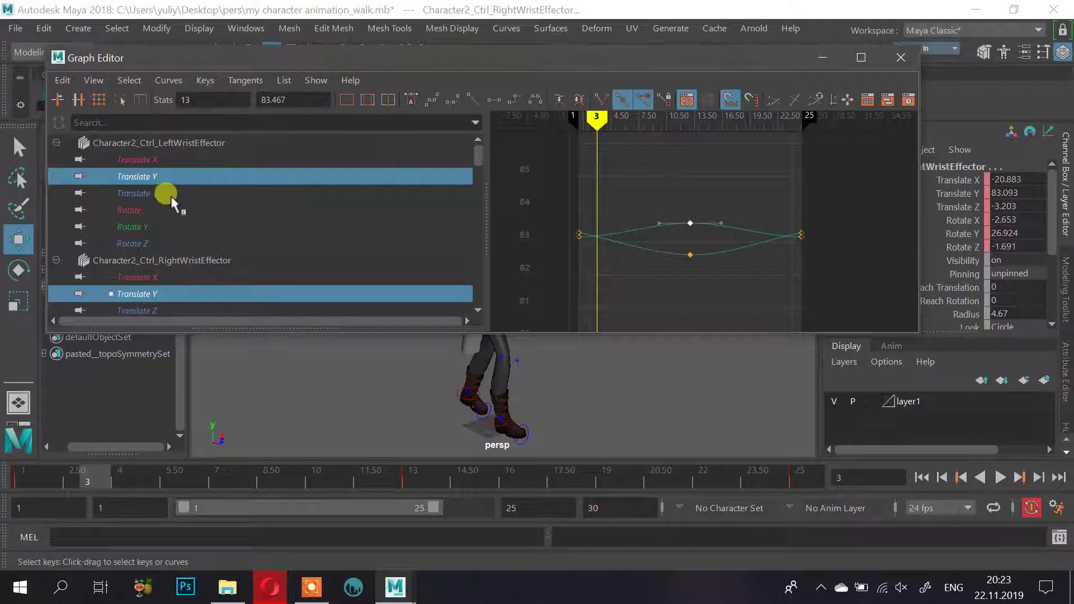
Lower the right wrist's Translate X key at frame 13 to -20.882
click(164, 160)
ctrl+click(145, 276)
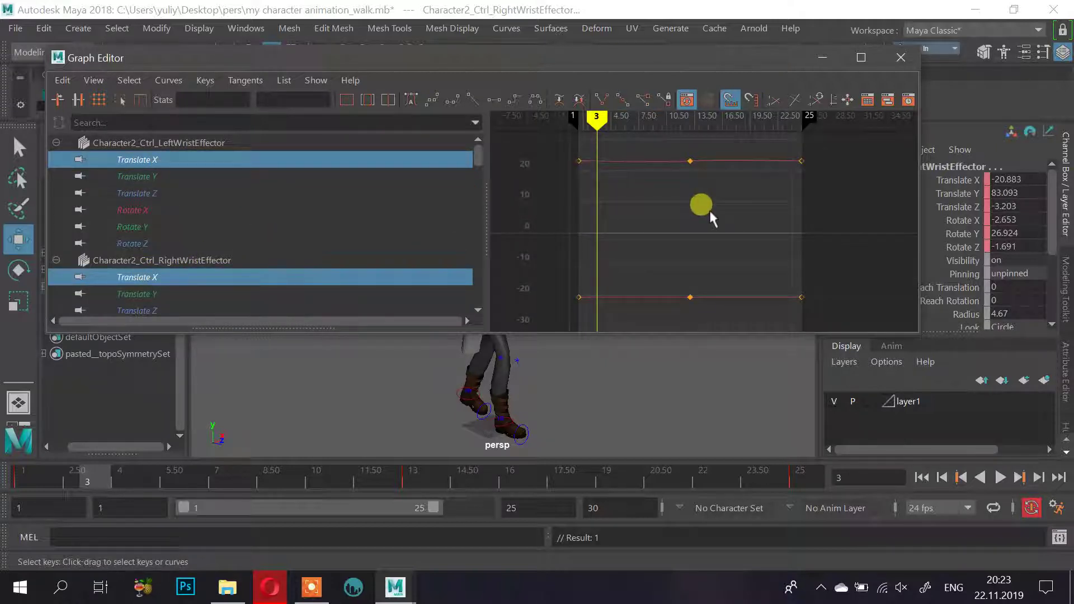
key(f)
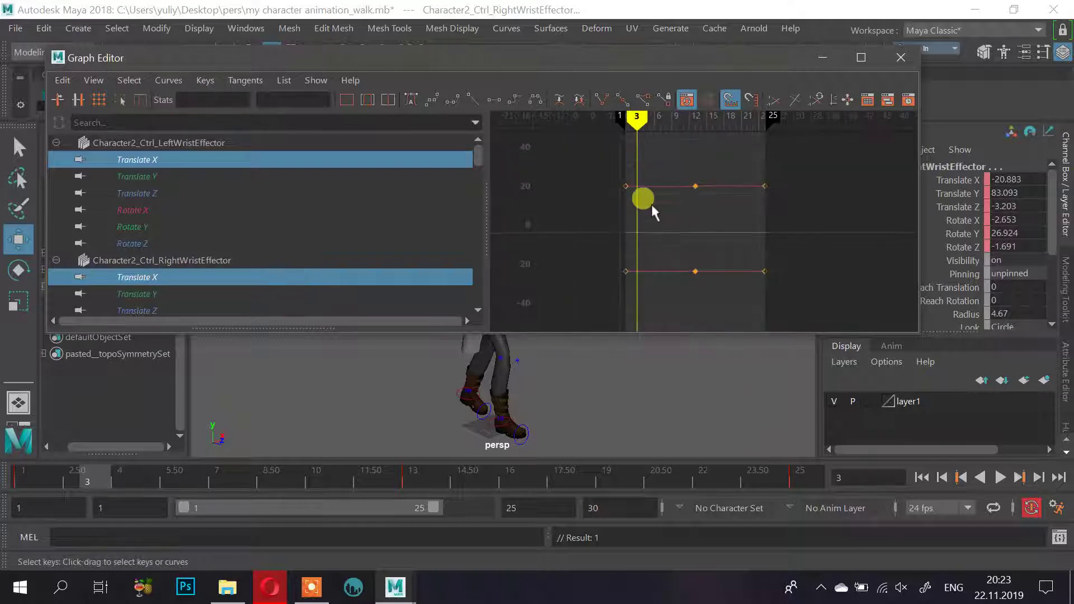
click(204, 161)
click(176, 275)
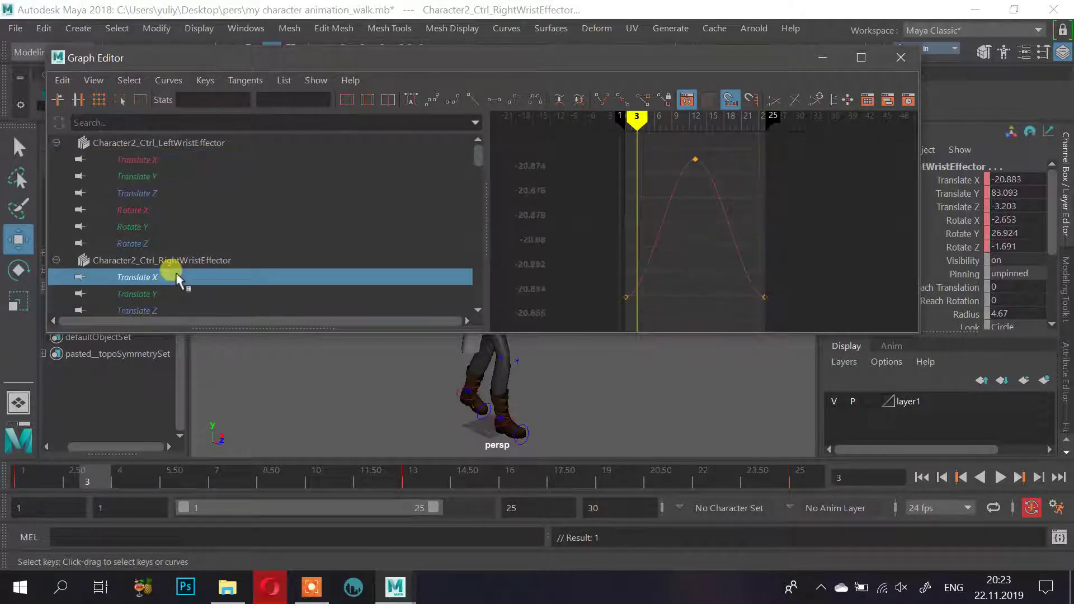
drag(694, 158, 696, 269)
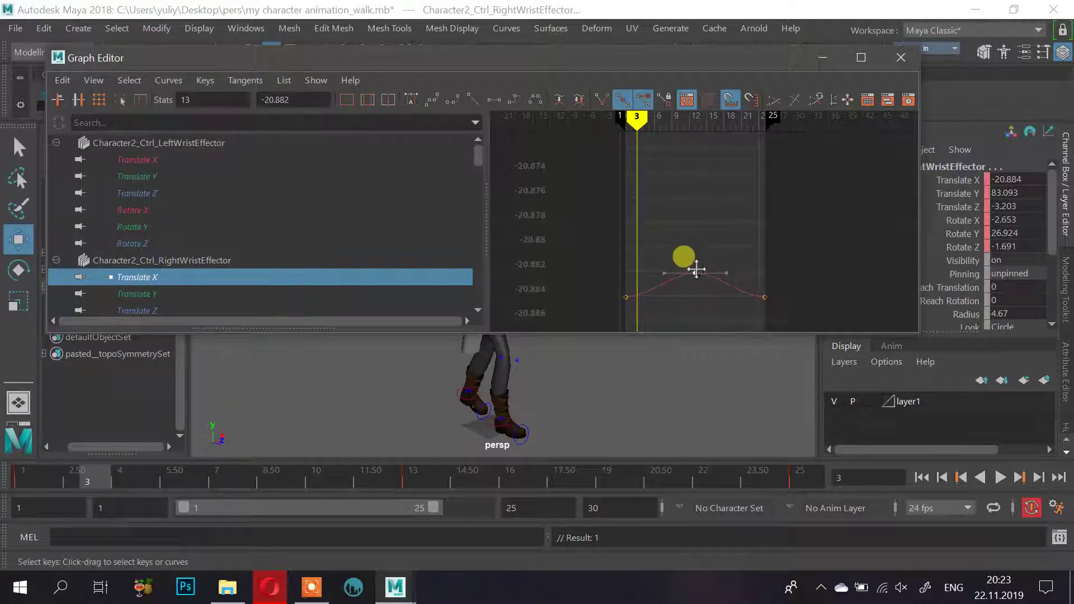
Smooth the left wrist's Translate X curve by levelling the frame 13 key's tangents and lowering that key to 21.259
click(178, 158)
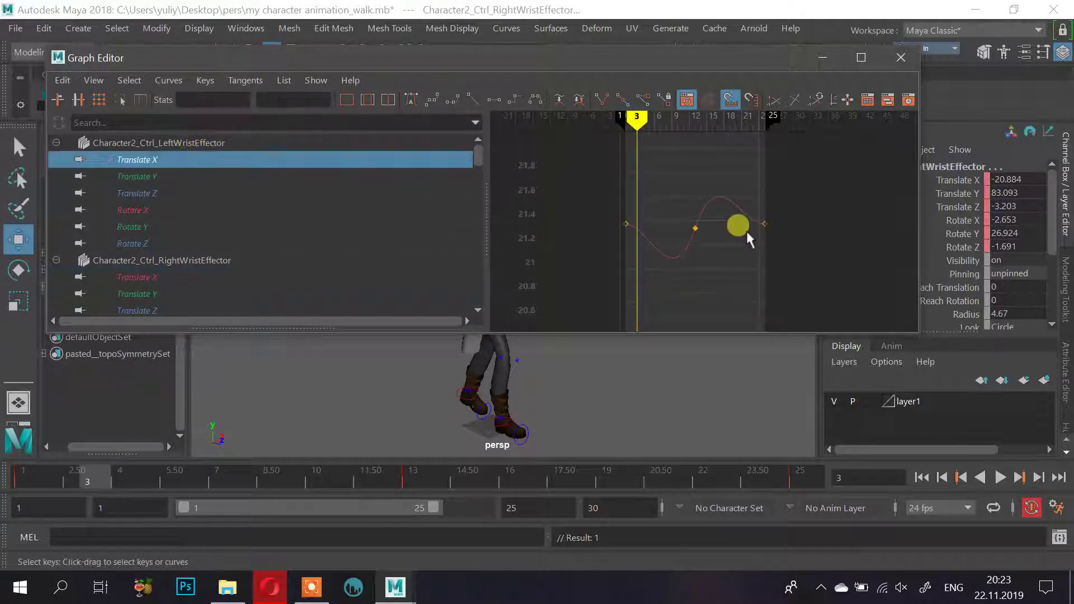
drag(705, 197, 706, 201)
click(703, 216)
click(711, 211)
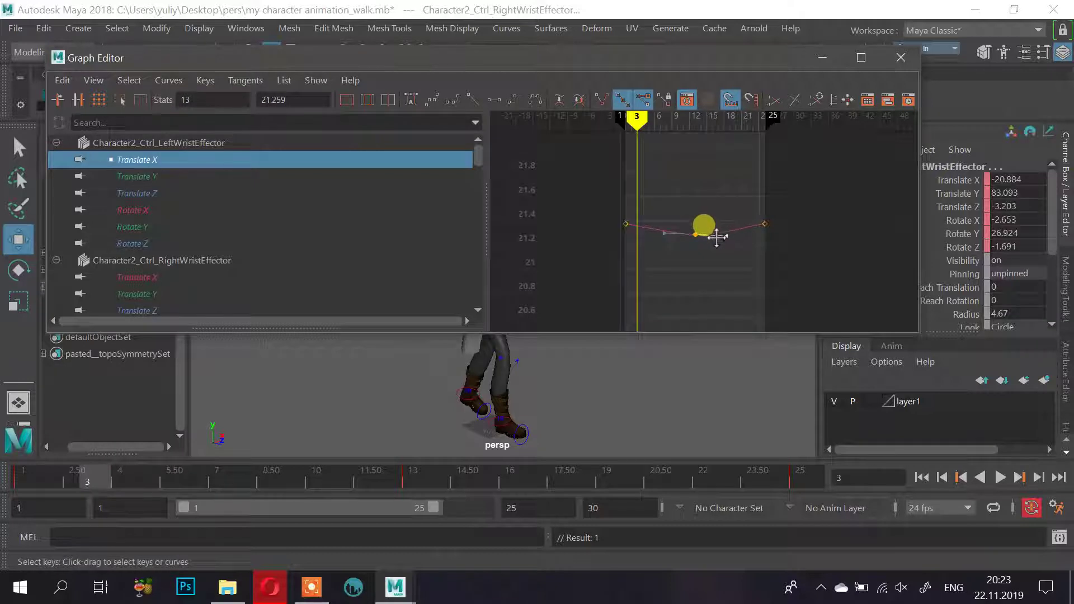
ctrl+click(193, 277)
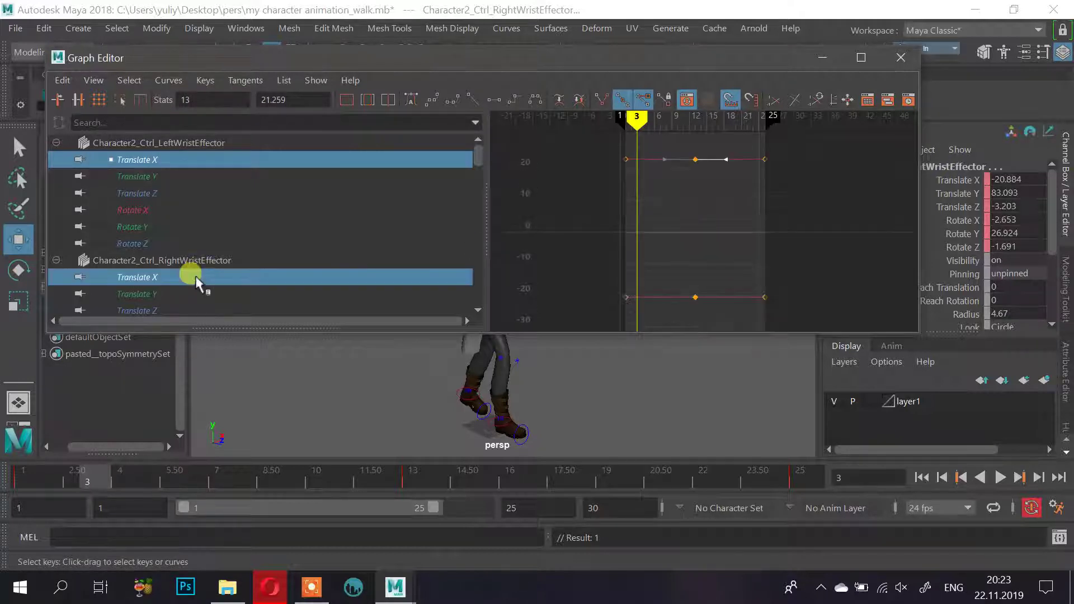
click(180, 163)
click(153, 278)
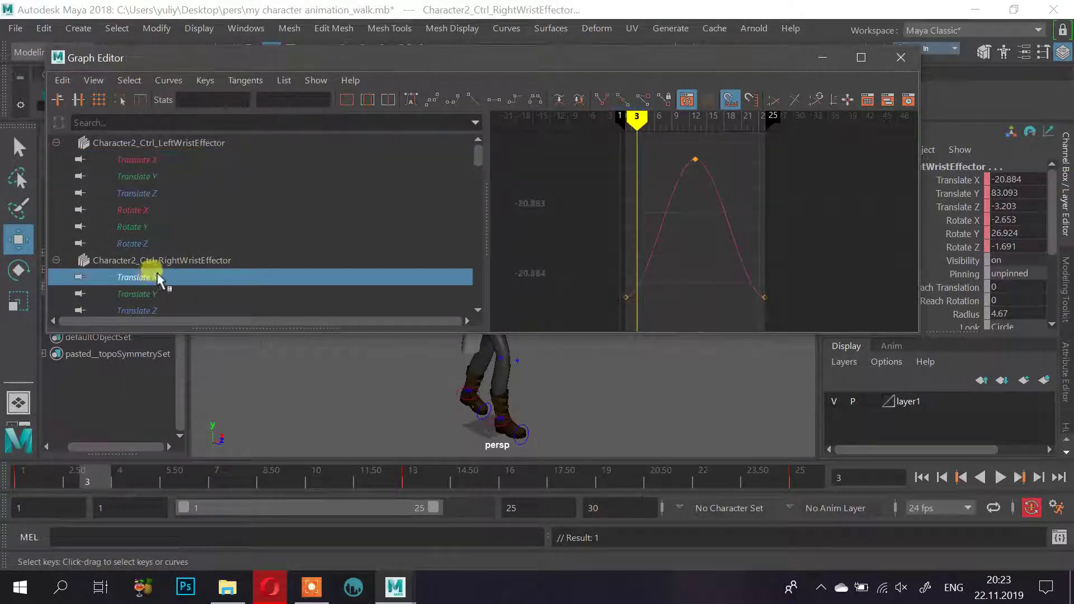
Minimize the Graph Editor and play the walk cycle to review the reduced arm swing
click(823, 57)
drag(581, 473, 17, 438)
click(1000, 478)
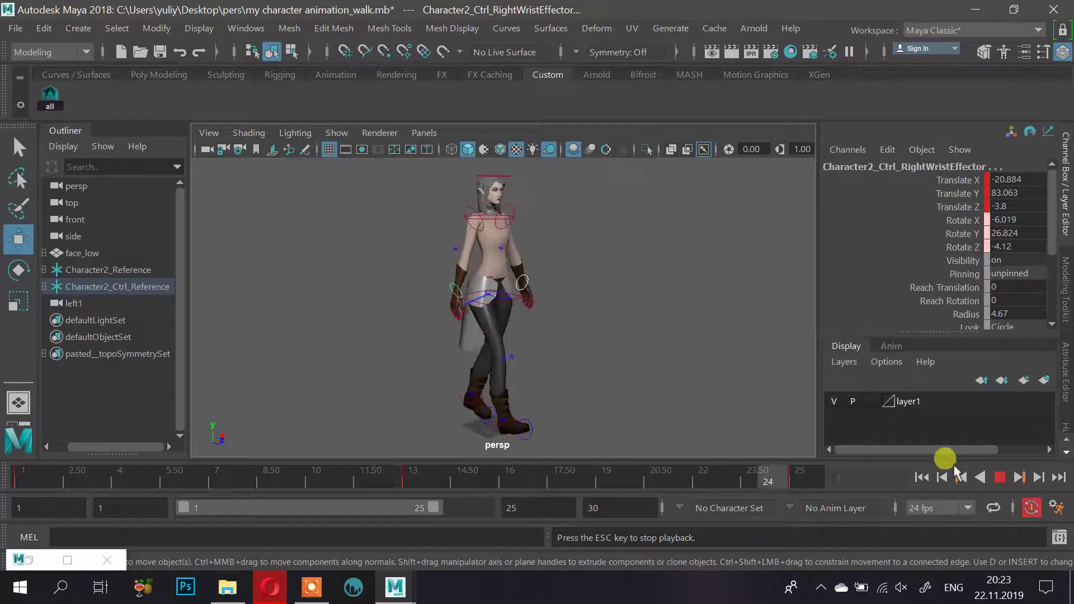
click(999, 477)
At frame 7, move the left wrist control forward to about 7 in Translate Z with the right wrist slightly back, and key the pose
mouse_move(591, 478)
mouse_down()
mouse_move(203, 478)
mouse_move(215, 479)
mouse_up()
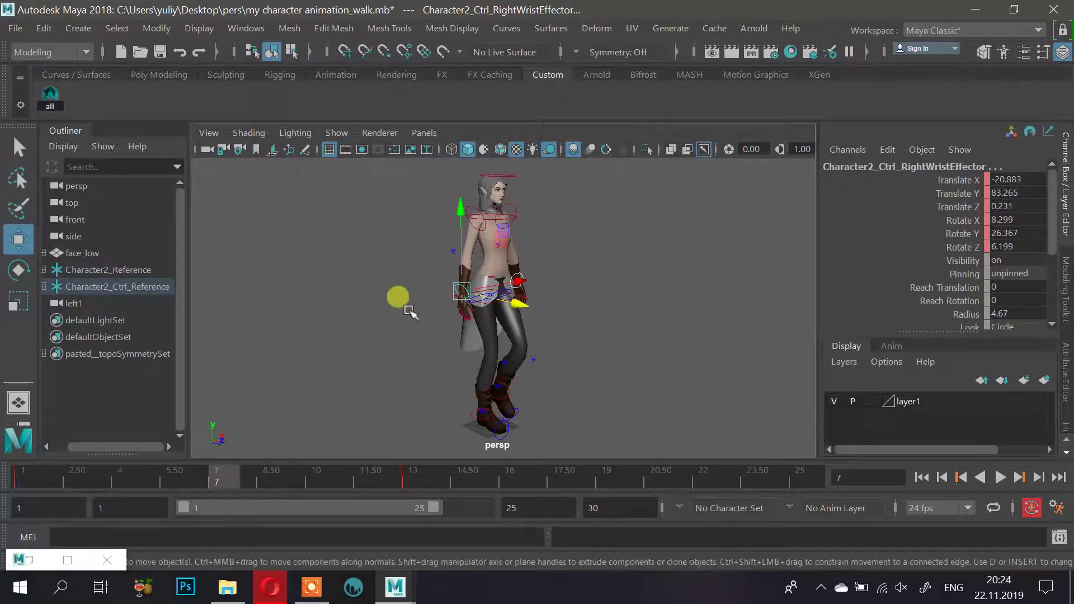
alt+drag(408, 308, 334, 292)
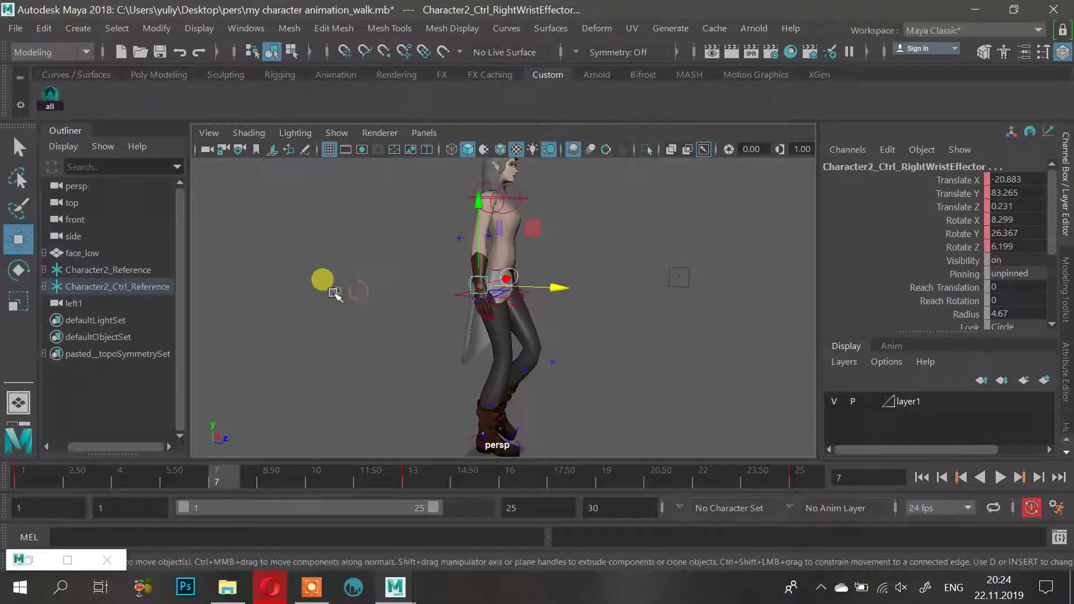
click(571, 242)
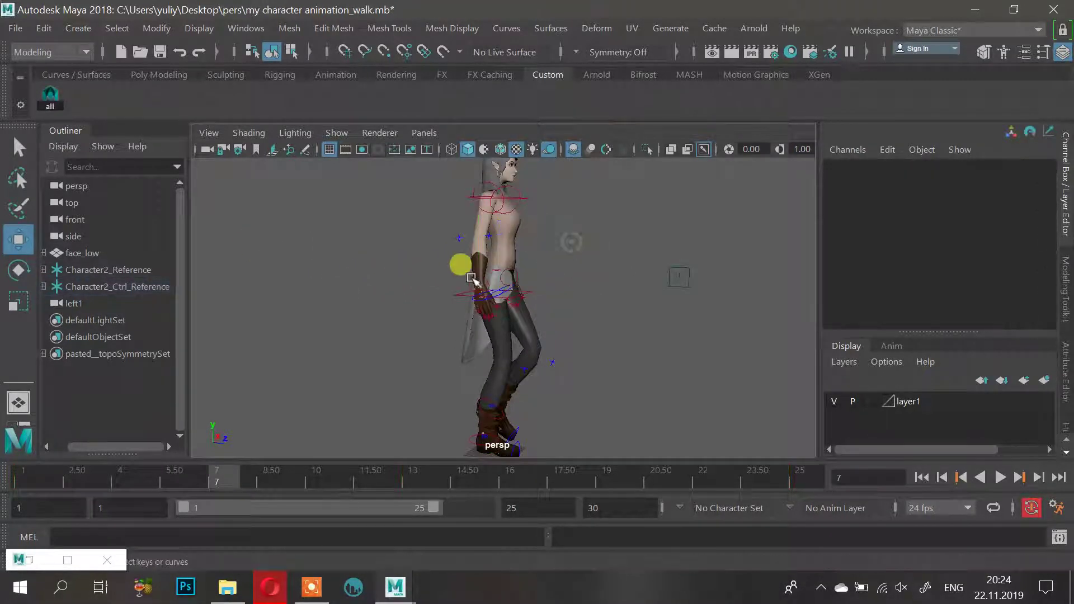
click(474, 282)
alt+drag(537, 281, 582, 273)
scroll(582, 273, up, 1)
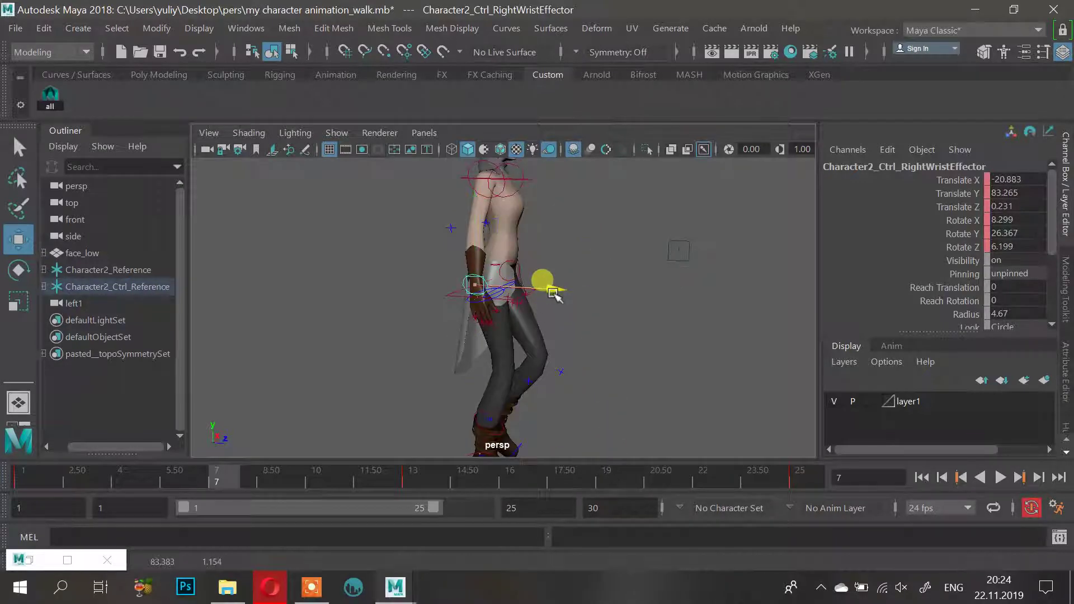
drag(546, 283, 600, 281)
click(516, 267)
key(s)
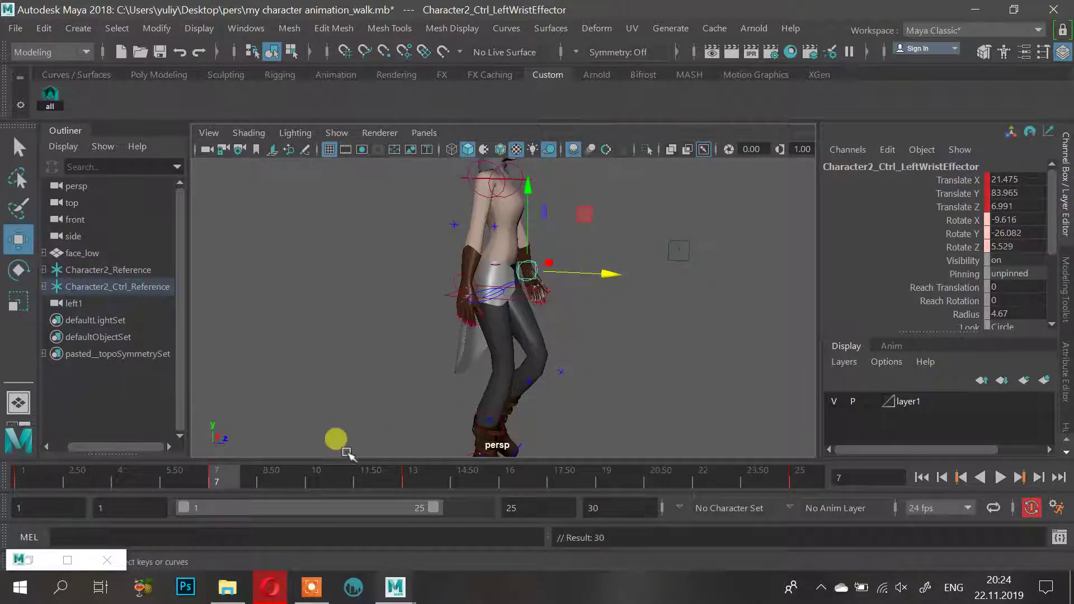
At frame 19, move the left wrist control forward and the right wrist control back to about -6 in Translate Z, keying the pose
drag(221, 479, 622, 488)
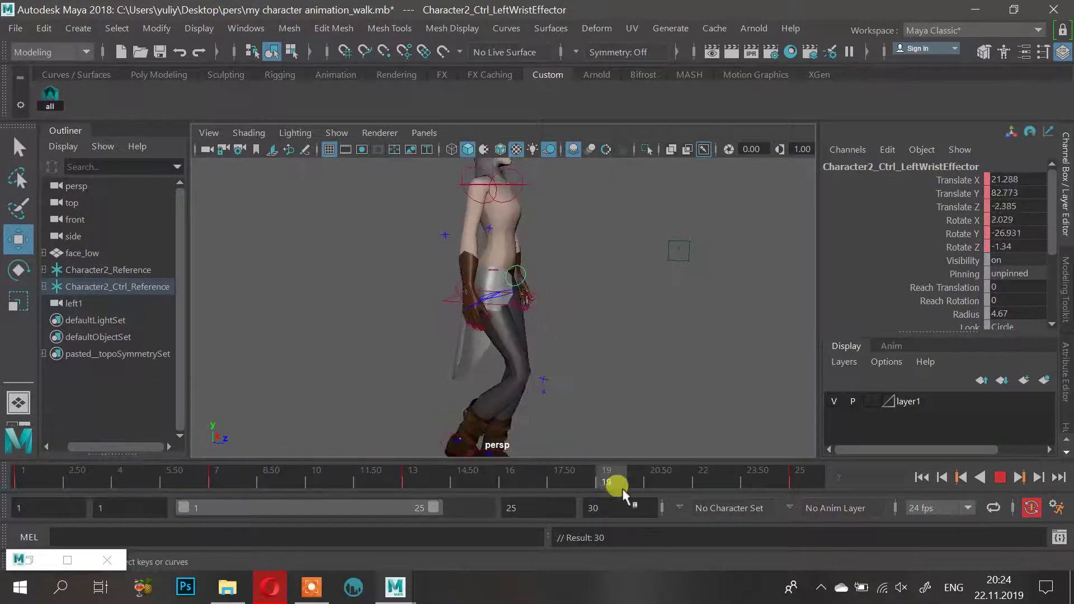
click(596, 278)
drag(583, 281, 613, 279)
click(471, 290)
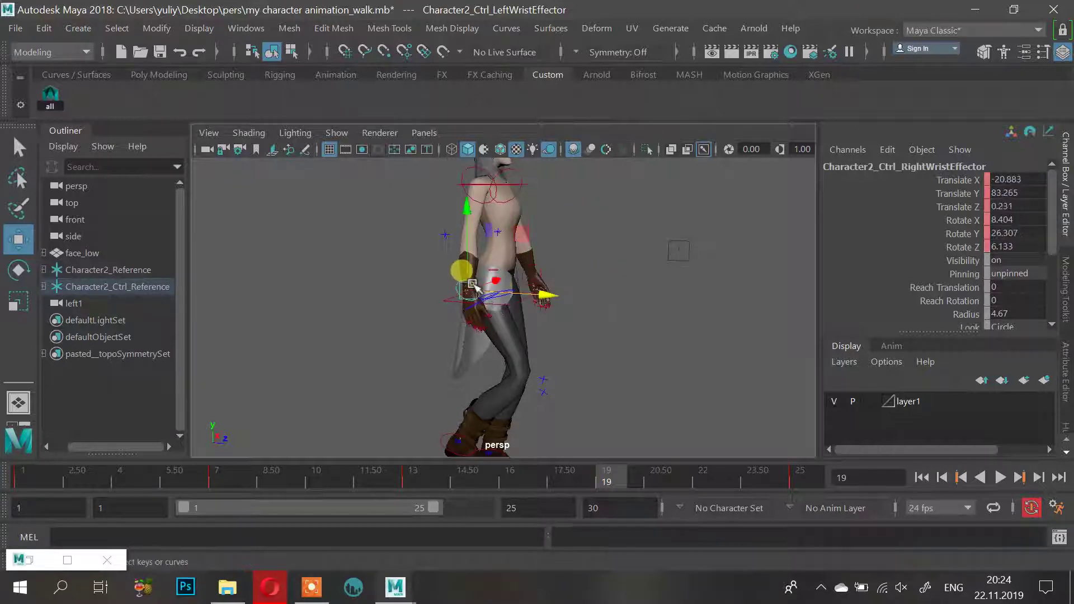
alt+drag(471, 290, 560, 291)
key(ctrl+z)
alt+drag(559, 281, 468, 272)
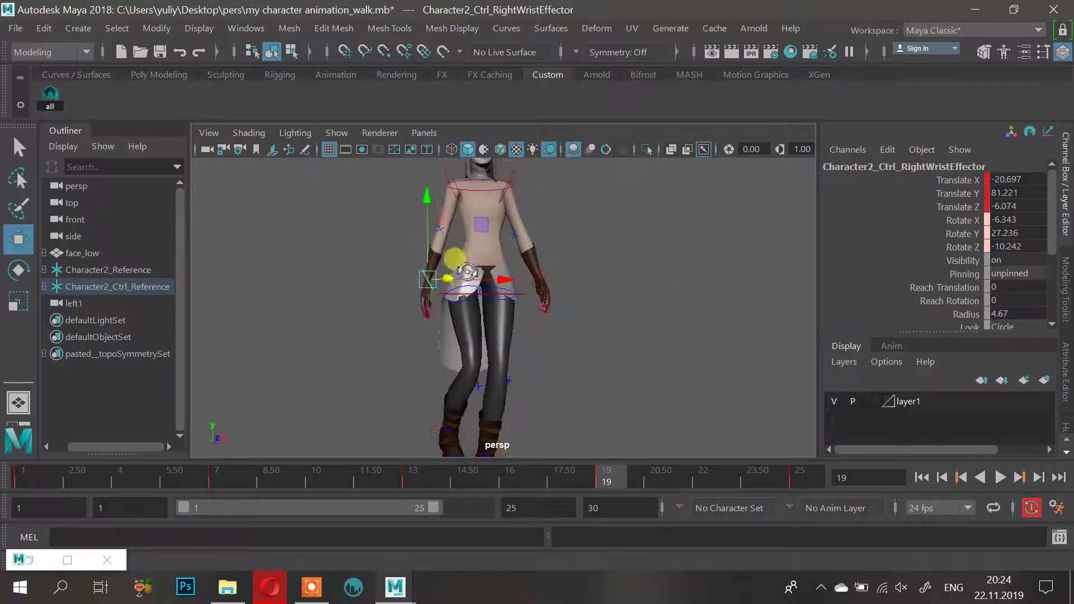
drag(425, 195, 424, 195)
key(ctrl+z)
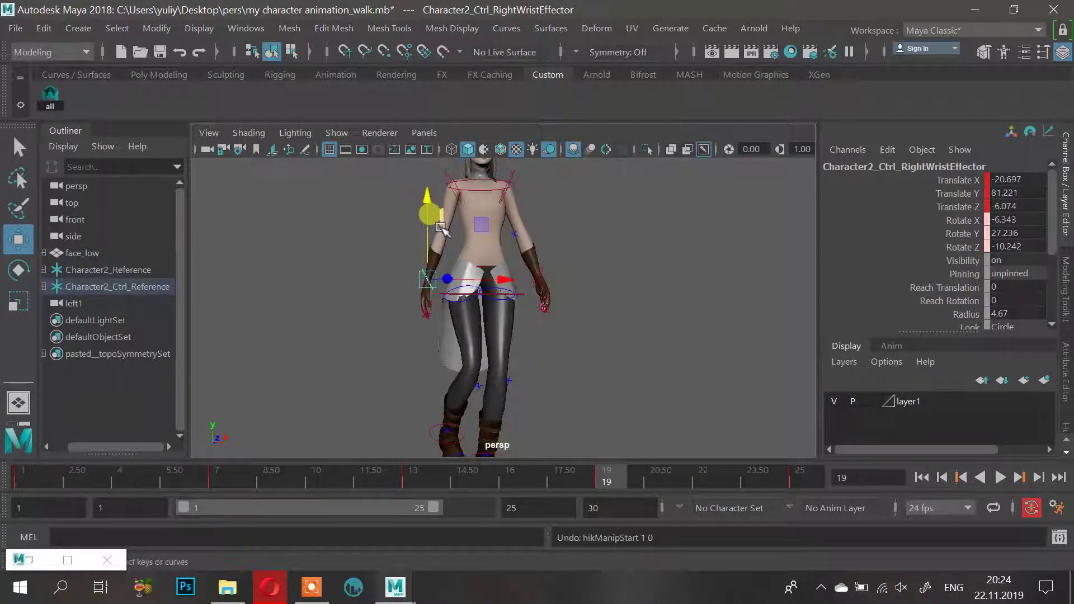
alt+drag(425, 258, 510, 255)
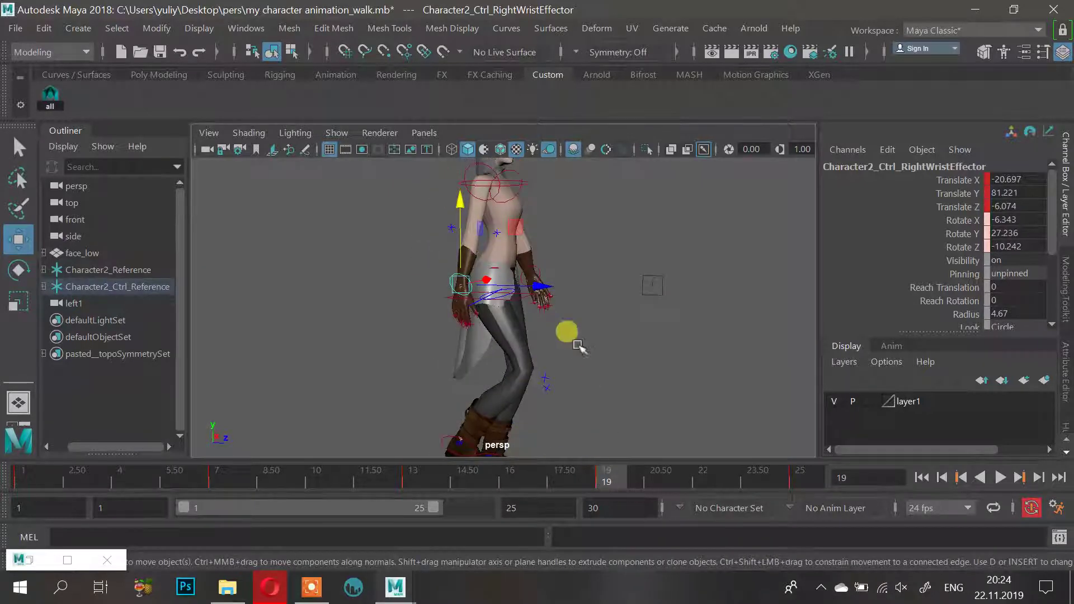
Scrub between frames 7 and 19 to compare the wrist poses from the side, returning to frame 7
click(214, 472)
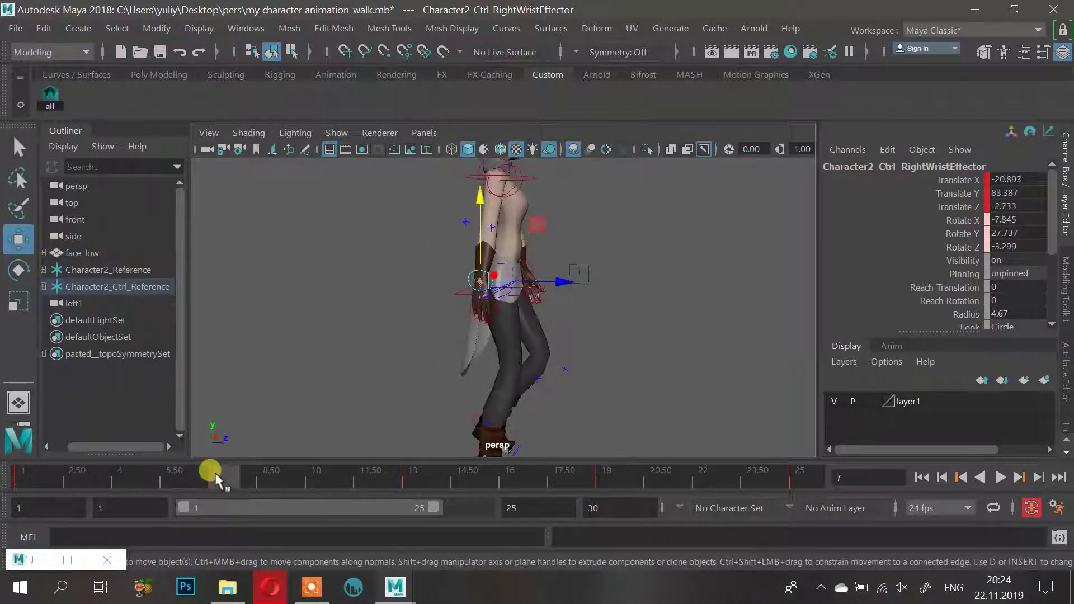
drag(215, 472, 626, 491)
drag(611, 485, 217, 469)
alt+drag(326, 351, 279, 357)
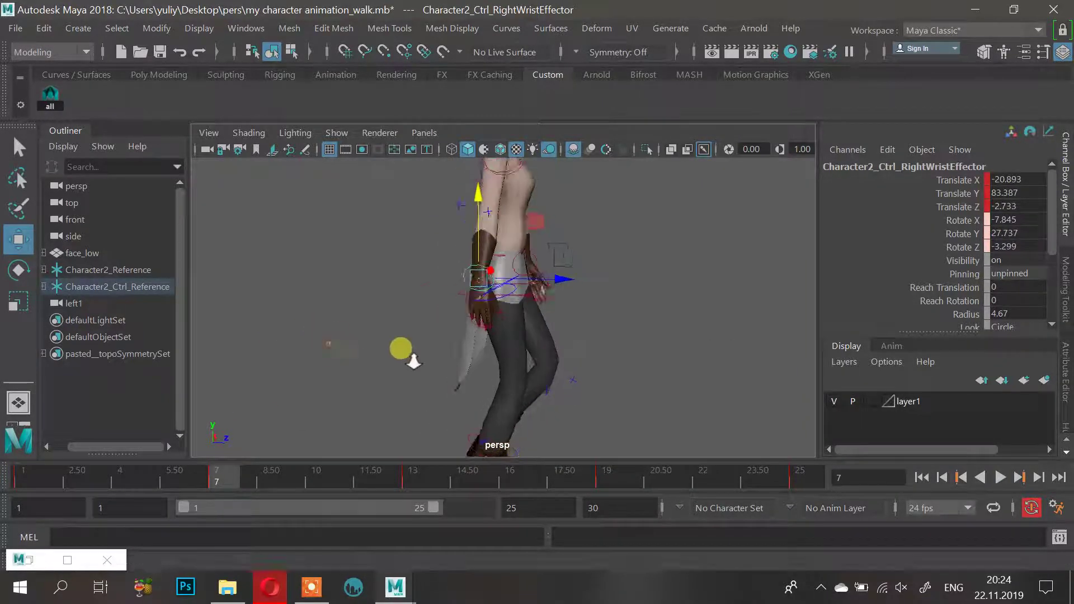
At frame 7, move the right wrist control forward to about 5.5 in Translate Z and the left wrist back to about -3.9
alt+right_drag(414, 362, 462, 361)
drag(556, 266, 589, 262)
alt+drag(589, 262, 749, 263)
click(549, 254)
alt+drag(556, 280, 427, 269)
Compare the arm poses at frames 1, 13 and 25 from the front and at an angle
drag(219, 472, 19, 478)
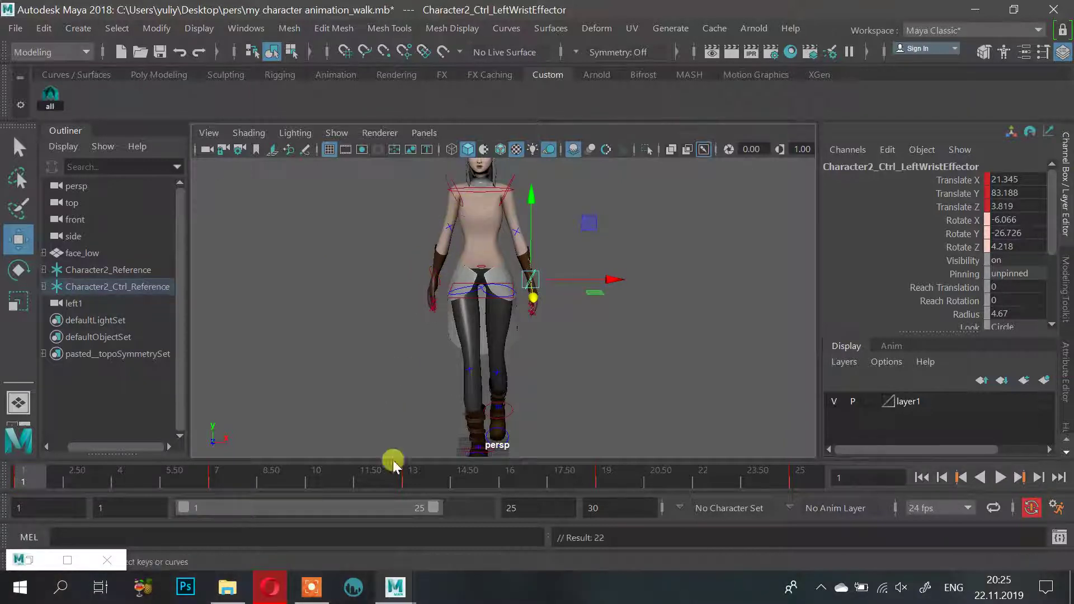
click(412, 482)
click(797, 478)
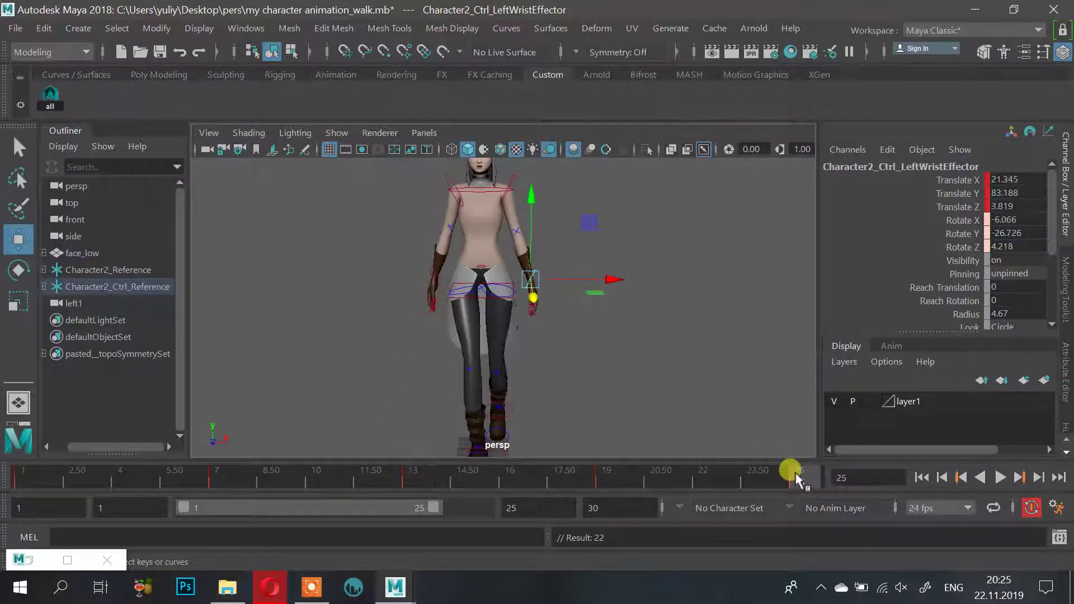
alt+drag(454, 318, 530, 333)
alt+right_drag(530, 334, 622, 370)
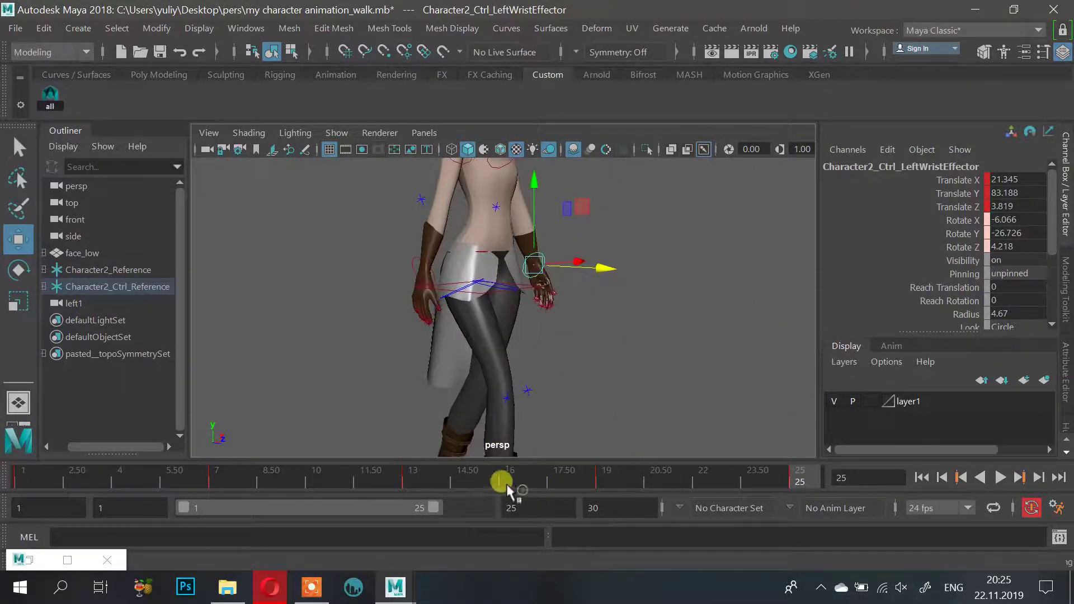
At frame 7, swing the left wrist control farther back to about -6.8 in Translate Z and raise it to about 85.7 in Translate Y
drag(506, 485, 215, 479)
alt+drag(300, 300, 380, 264)
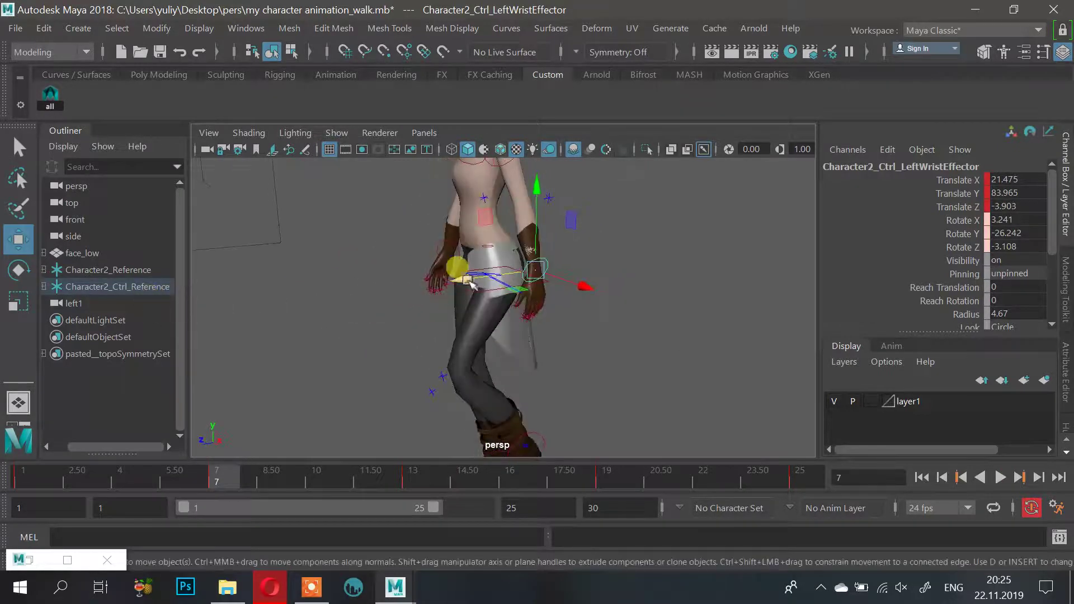
drag(472, 284, 546, 176)
key(ctrl+z)
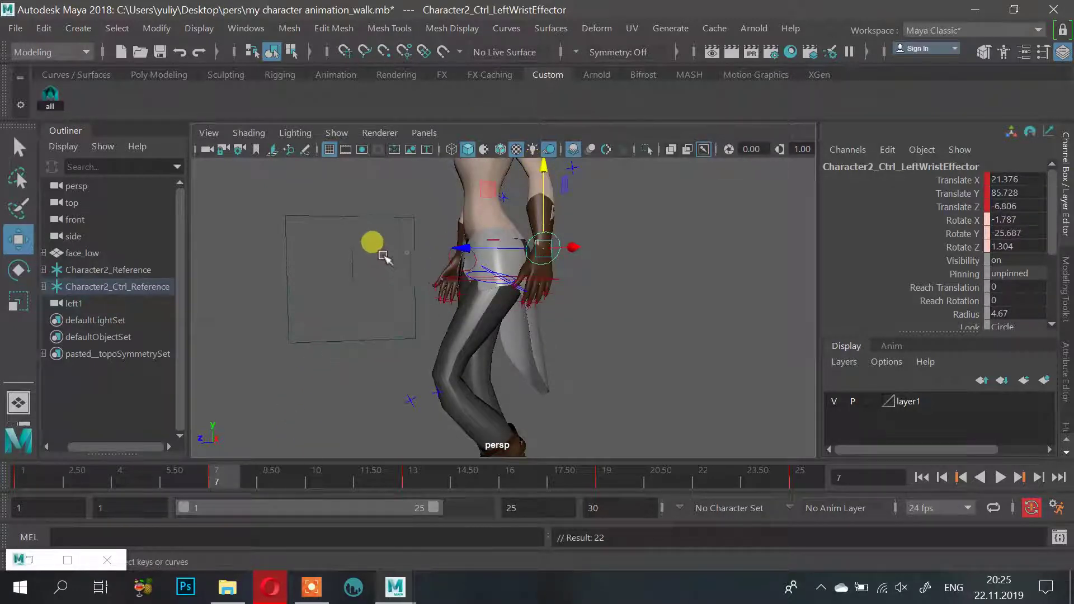
At frame 7, swing the right wrist control forward to about 9.7 in Translate Z and raise it to about 85.3 in Translate Y
alt+drag(383, 256, 571, 270)
click(436, 298)
alt+drag(436, 297, 507, 290)
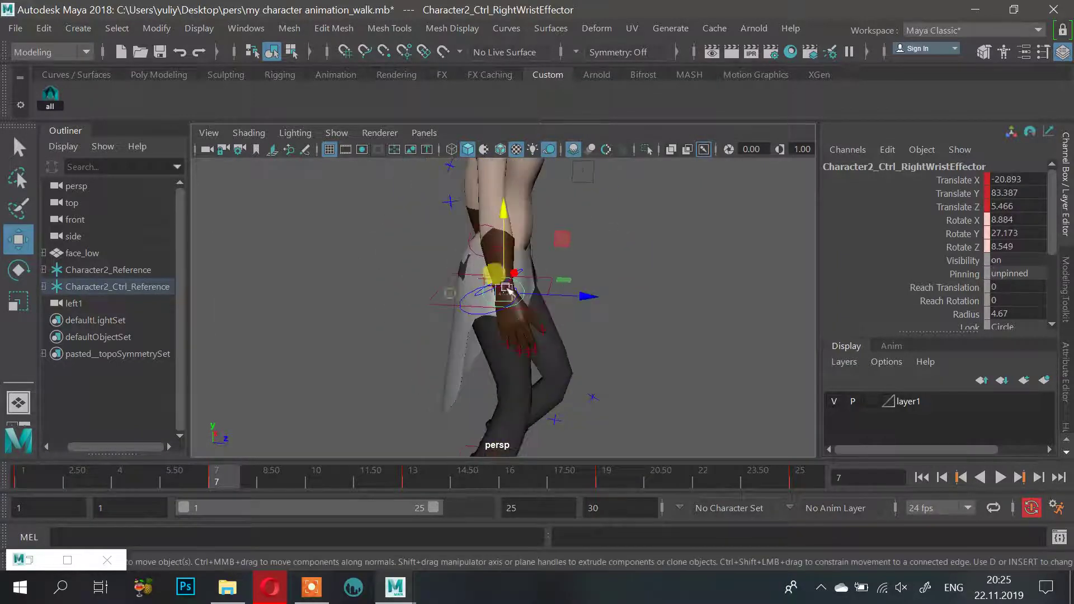
drag(580, 295, 549, 241)
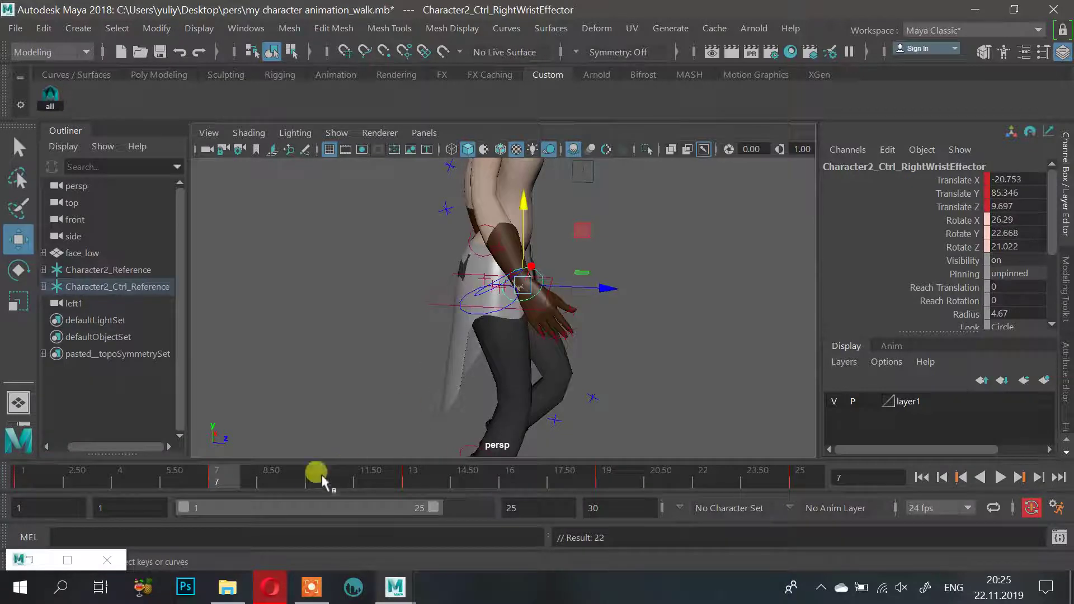
At frame 19, move the right wrist control back to about -9.9 in Translate Z and raise it to about 83.9 in Translate Y
drag(323, 480, 605, 480)
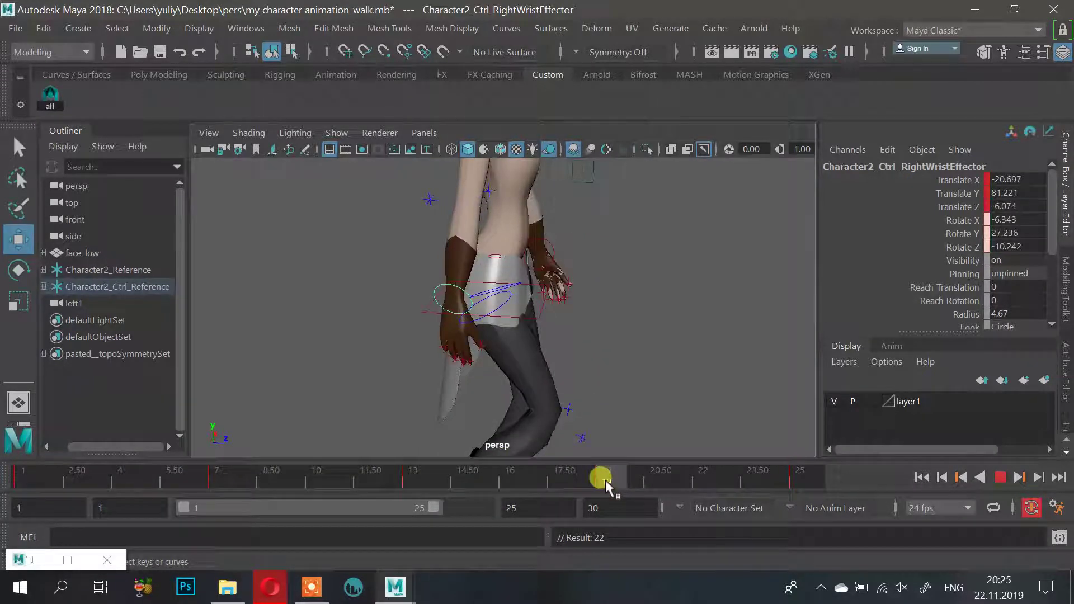
alt+drag(574, 339, 596, 315)
drag(556, 278, 547, 279)
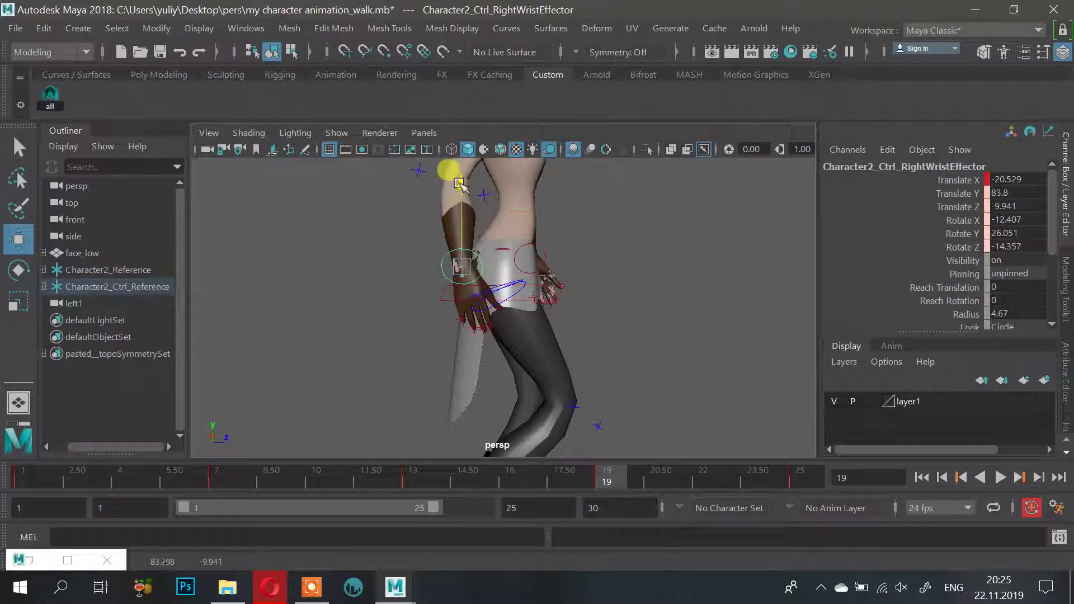
alt+drag(651, 254, 536, 260)
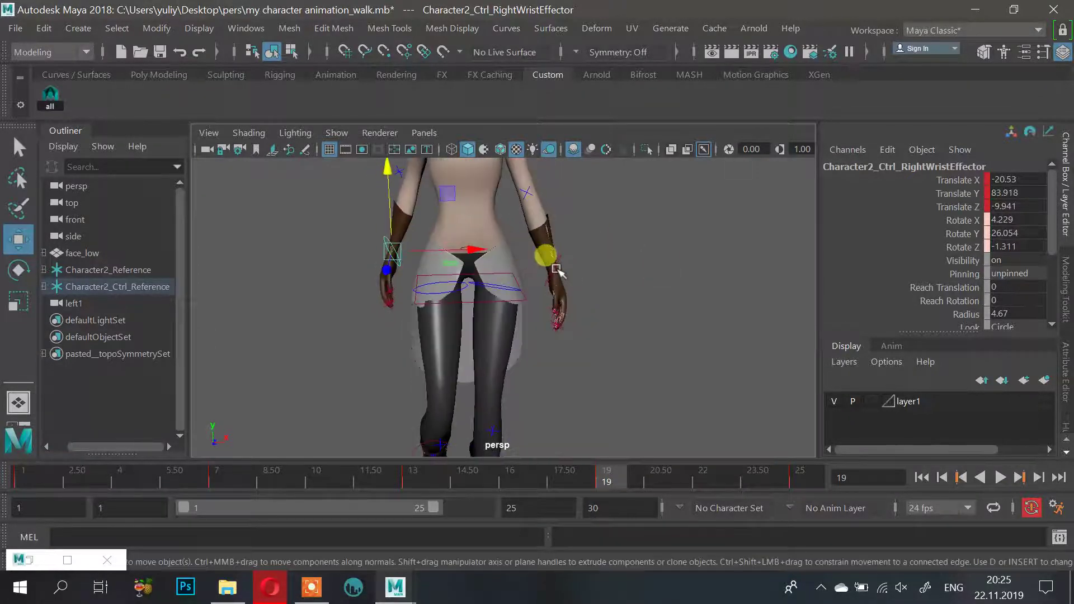
At frame 19, move the left wrist control forward to about 10.4 in Translate Z and about 84 in Translate Y, keying its translation
click(558, 269)
alt+drag(606, 255, 462, 196)
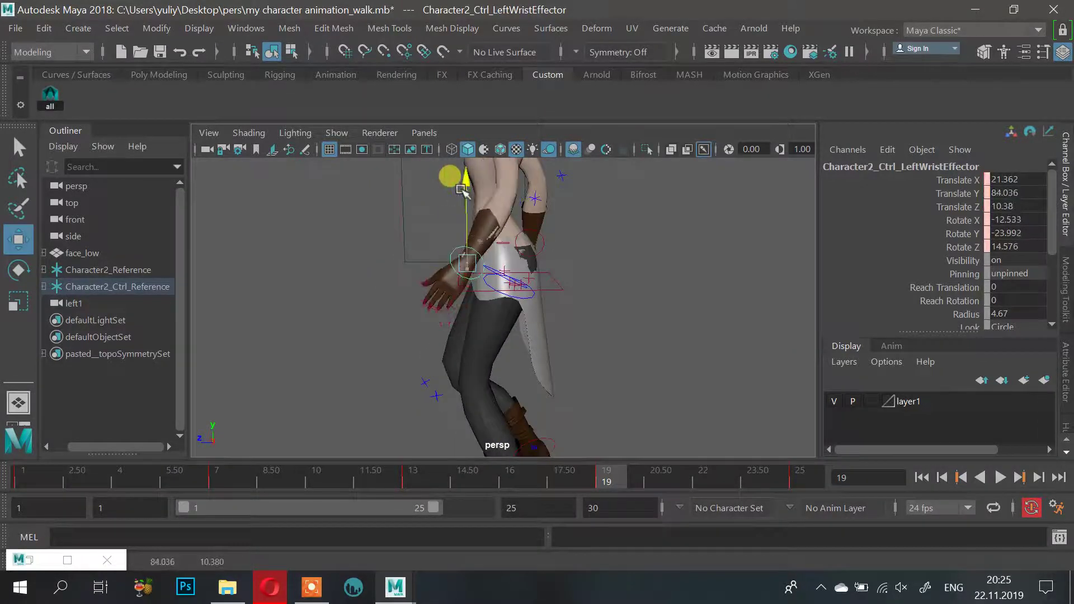
key(shift+w)
Play the walk cycle from frame 1 to review the arm swing from both sides, returning to frame 1
drag(619, 483, 56, 463)
scroll(504, 316, down, 5)
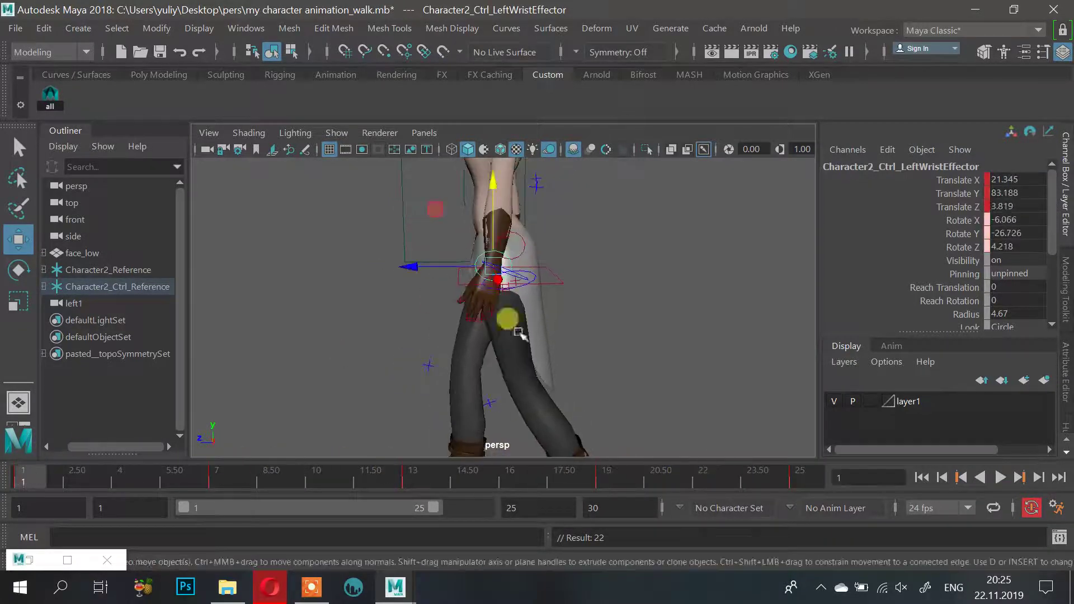
click(922, 477)
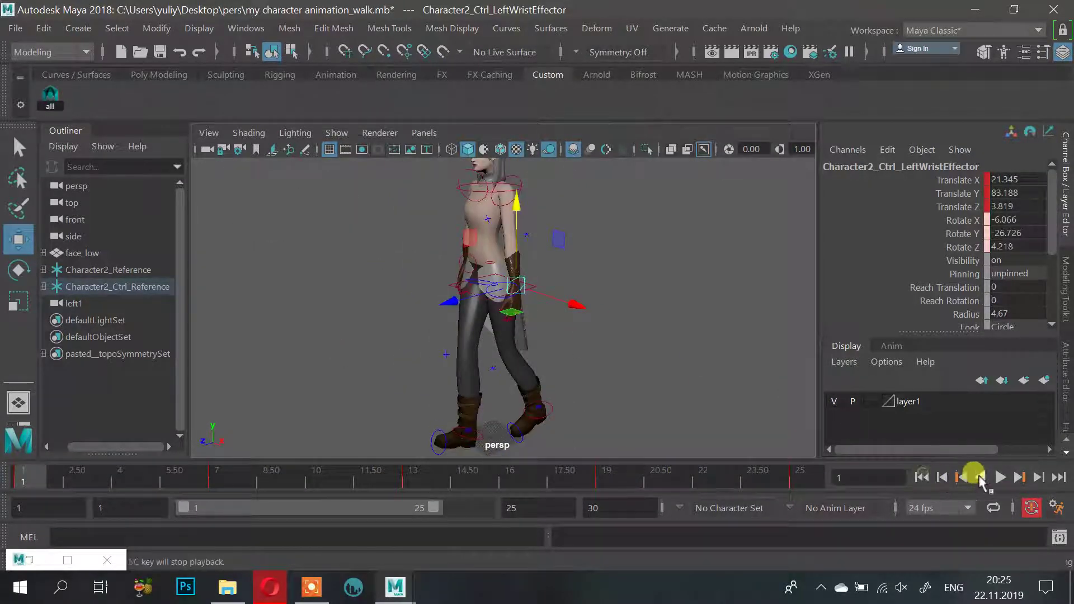
click(1000, 477)
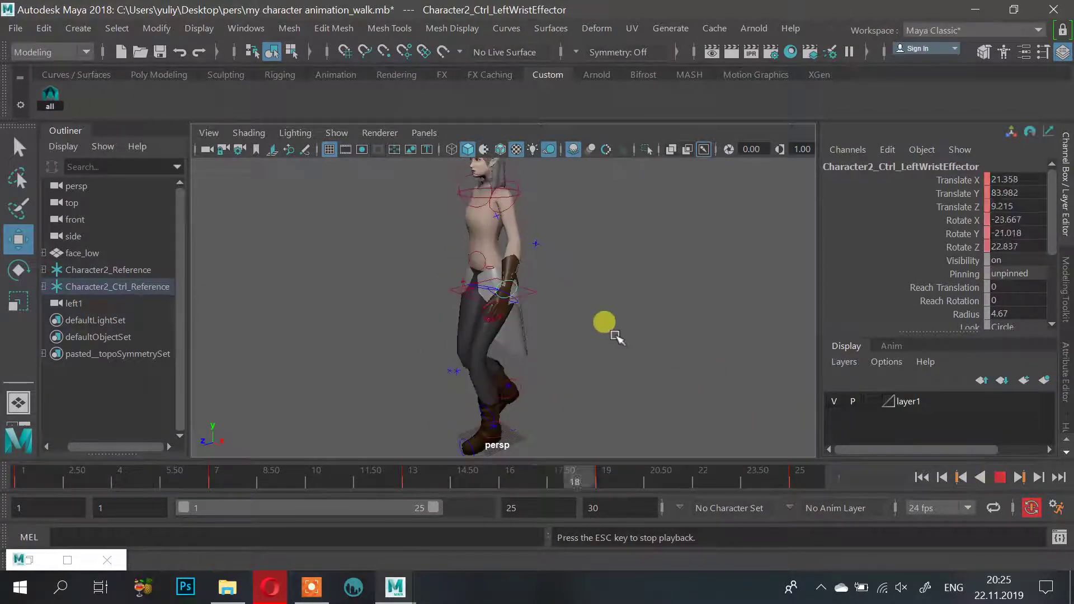
alt+drag(619, 334, 759, 333)
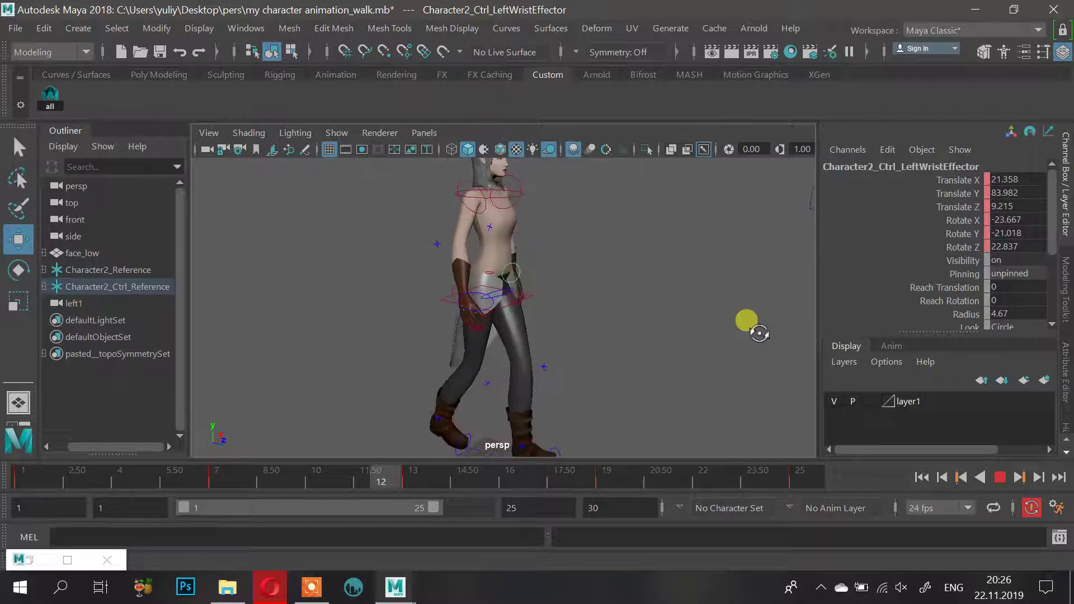
click(961, 478)
click(920, 478)
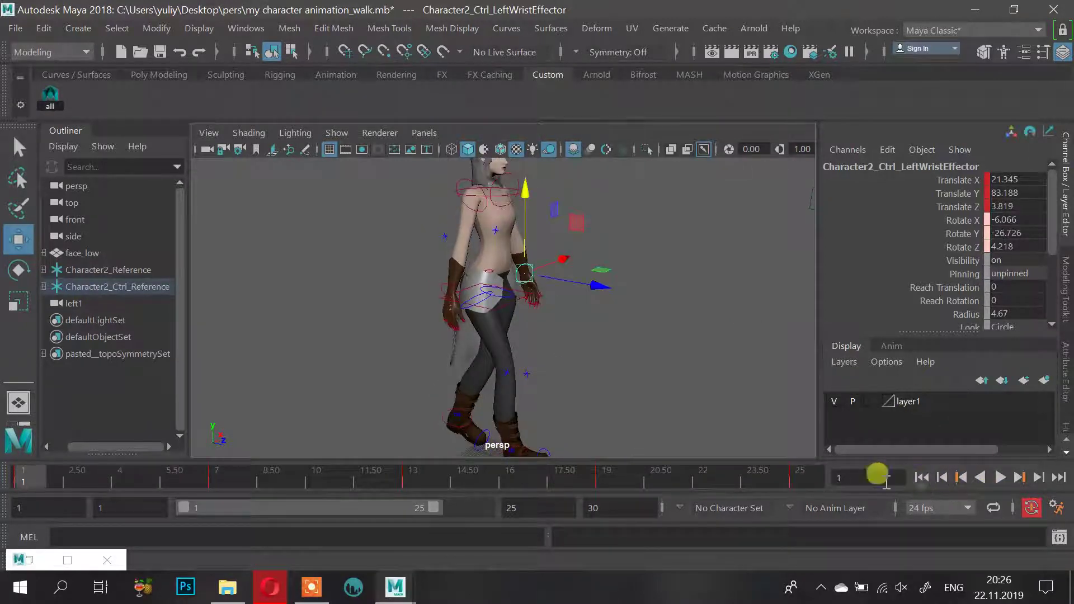
At frame 1, select both wrist controls and raise them slightly, the right one to about 83.7 in Translate Y, and key the pose
click(478, 217)
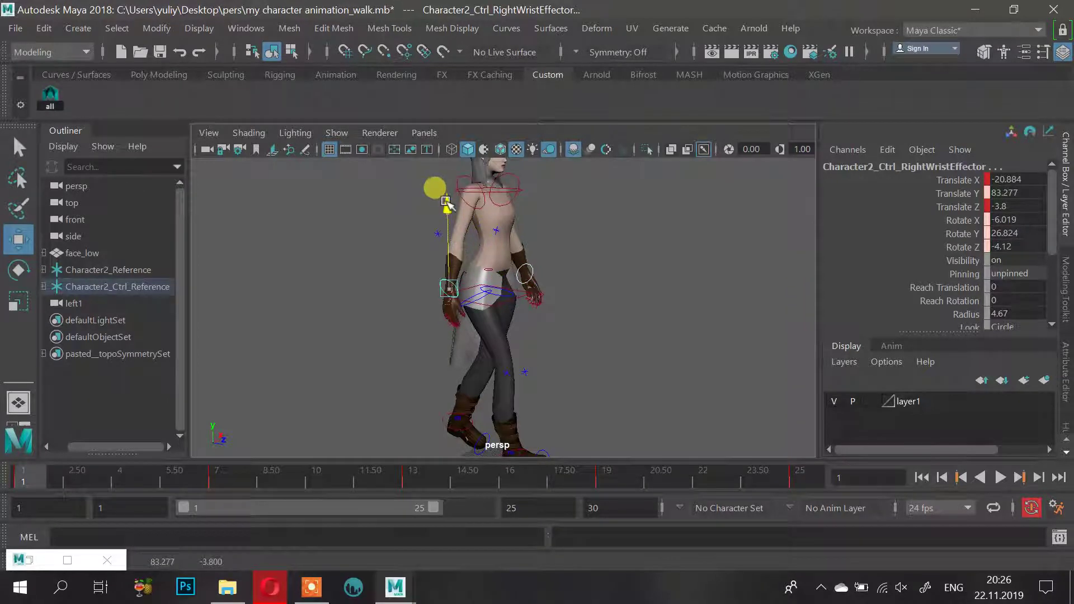
drag(446, 200, 445, 199)
key(s)
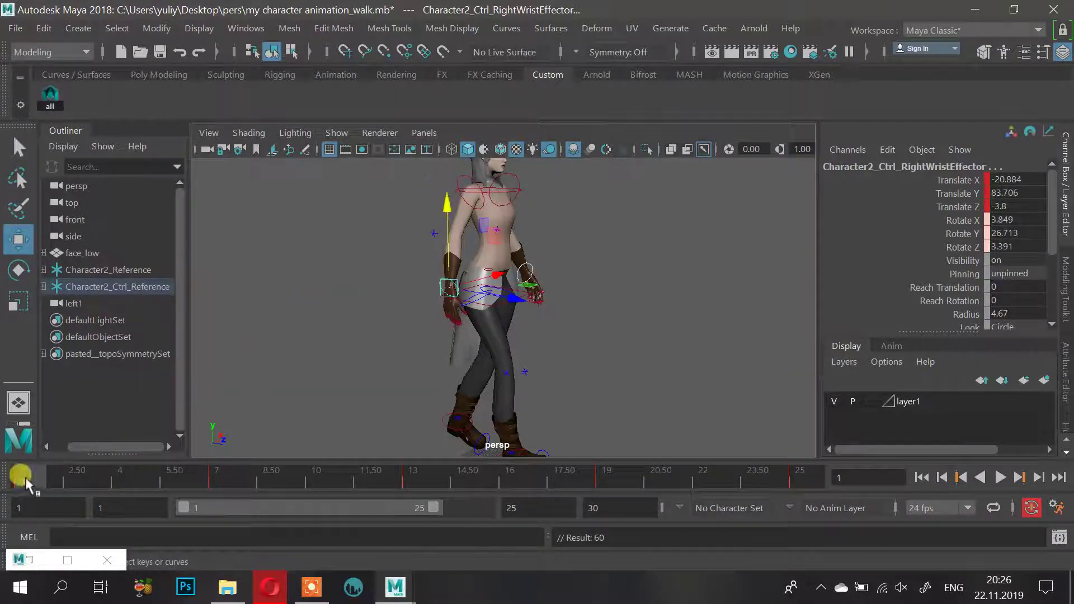
Copy the selected controls' keys from frame 1, paste them at frame 25, and scrub back to frame 1
double_click(25, 482)
shift+click(34, 482)
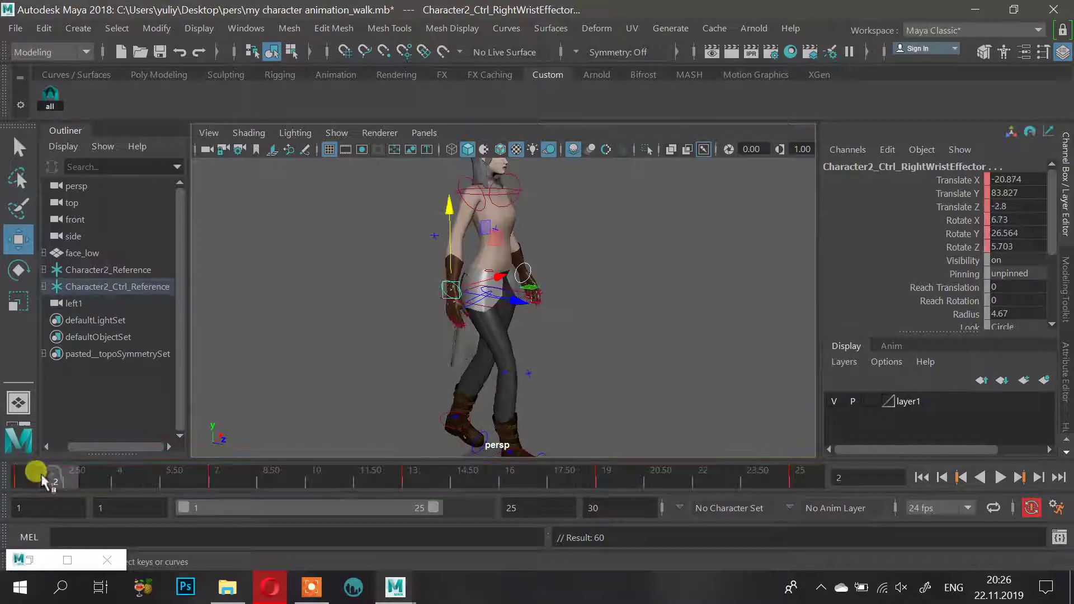
right_click(29, 478)
click(68, 234)
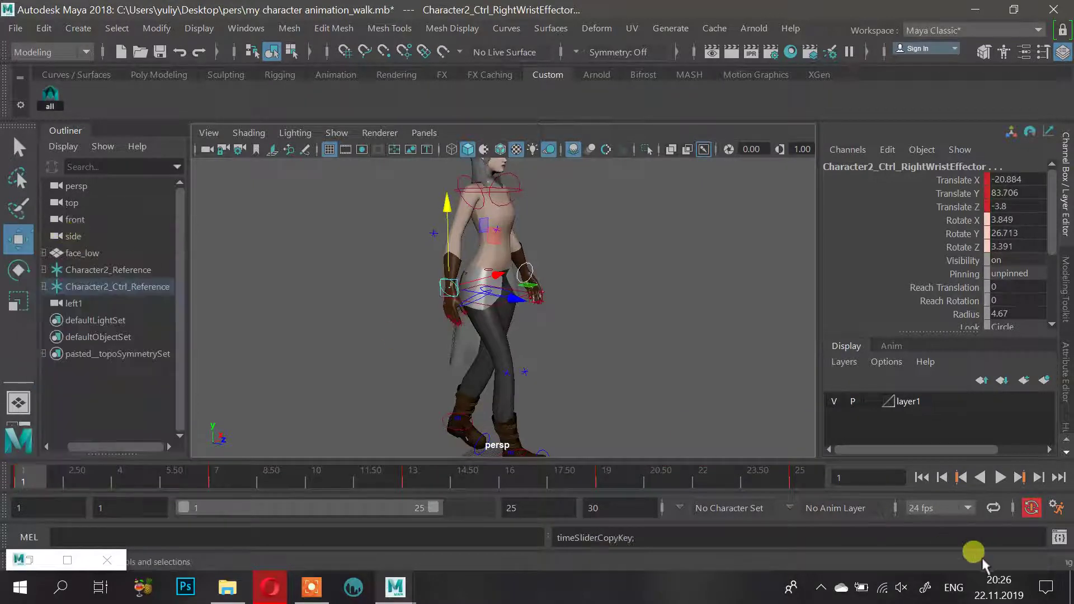
click(810, 482)
right_click(810, 482)
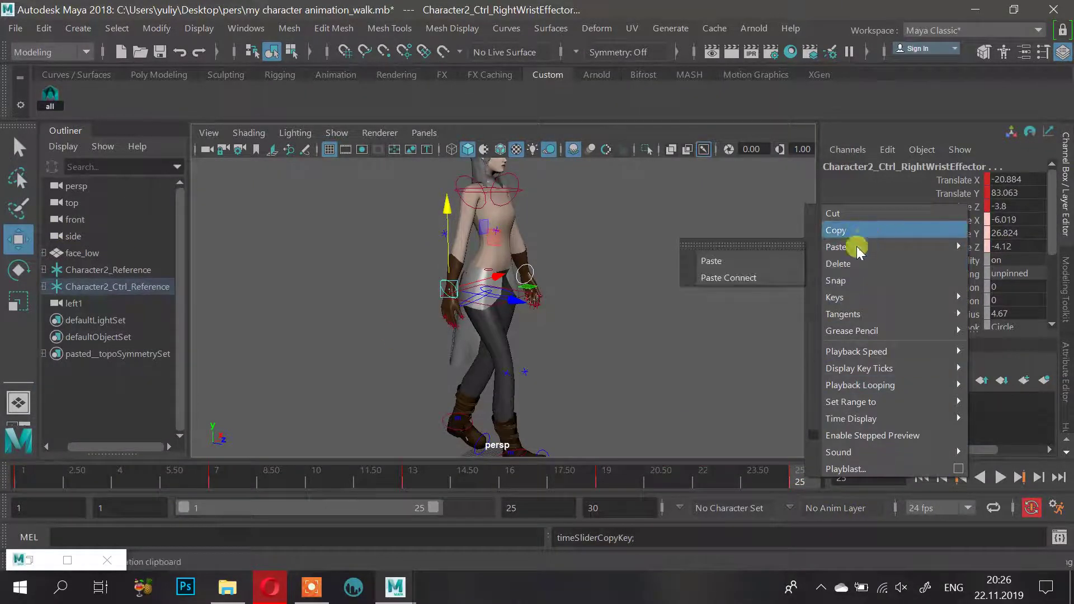
click(779, 259)
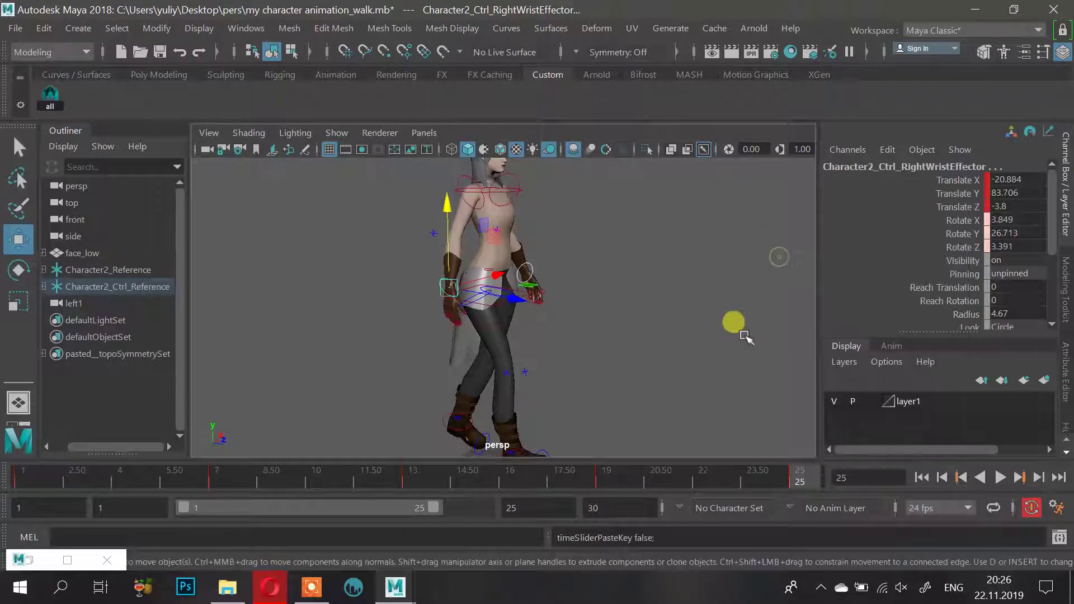
drag(760, 472, 22, 442)
alt+drag(607, 307, 584, 319)
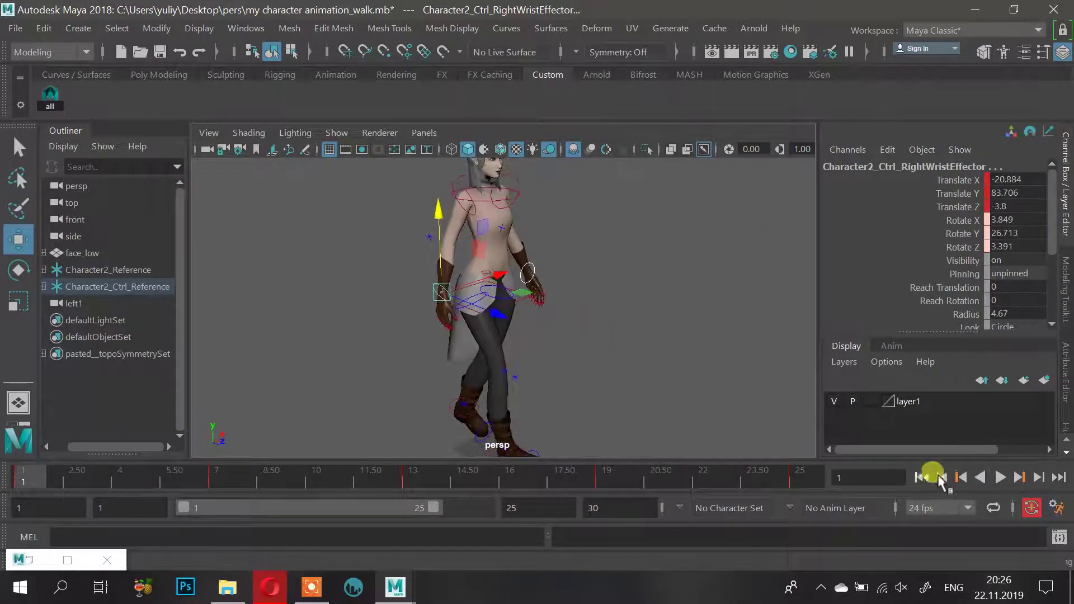
Play the walk animation and review it from the side of the character
click(999, 478)
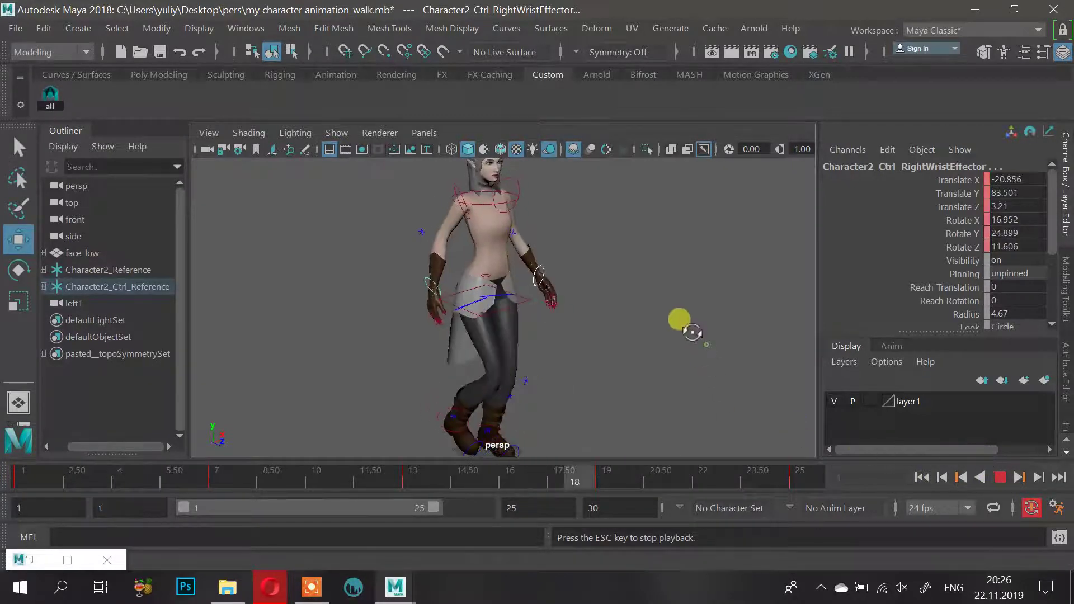
alt+drag(692, 332, 604, 365)
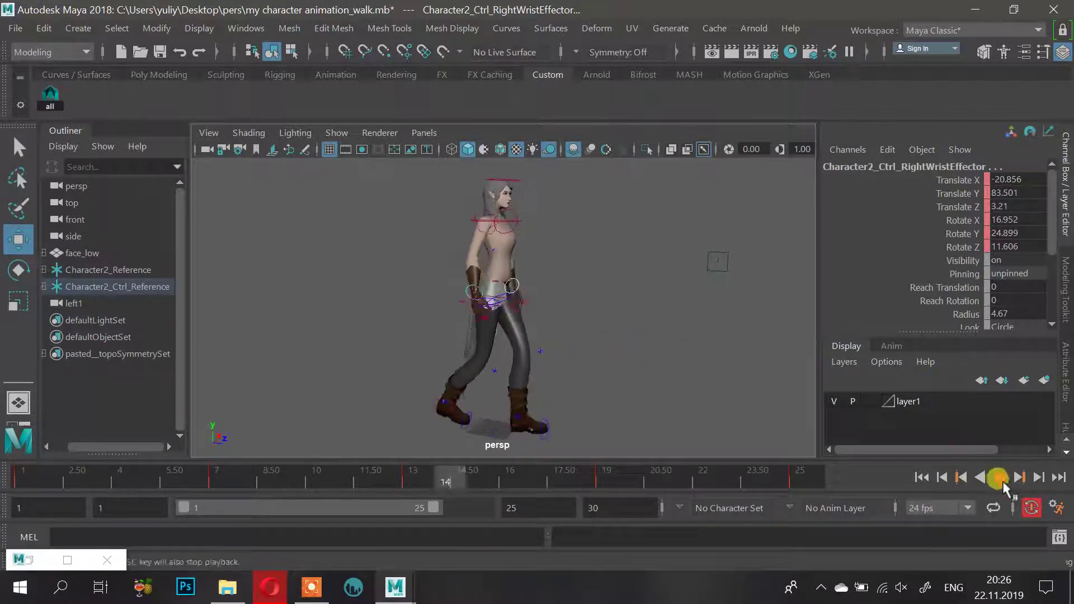
click(1000, 479)
Set the playback speed to 24 fps x 1 in the Time Slider preferences and save them
click(1056, 507)
click(612, 362)
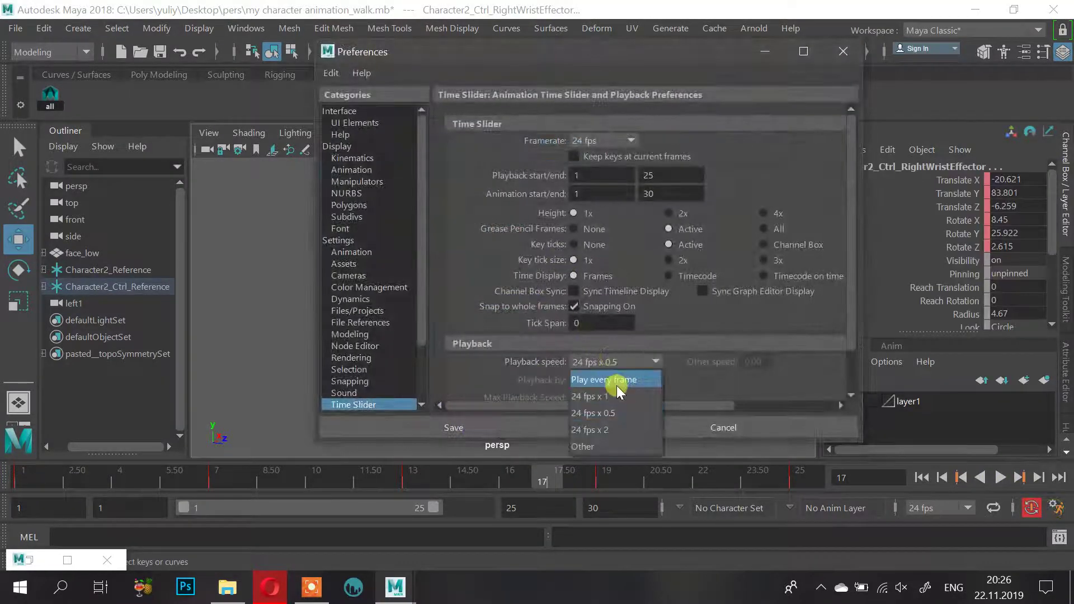
click(615, 395)
click(546, 429)
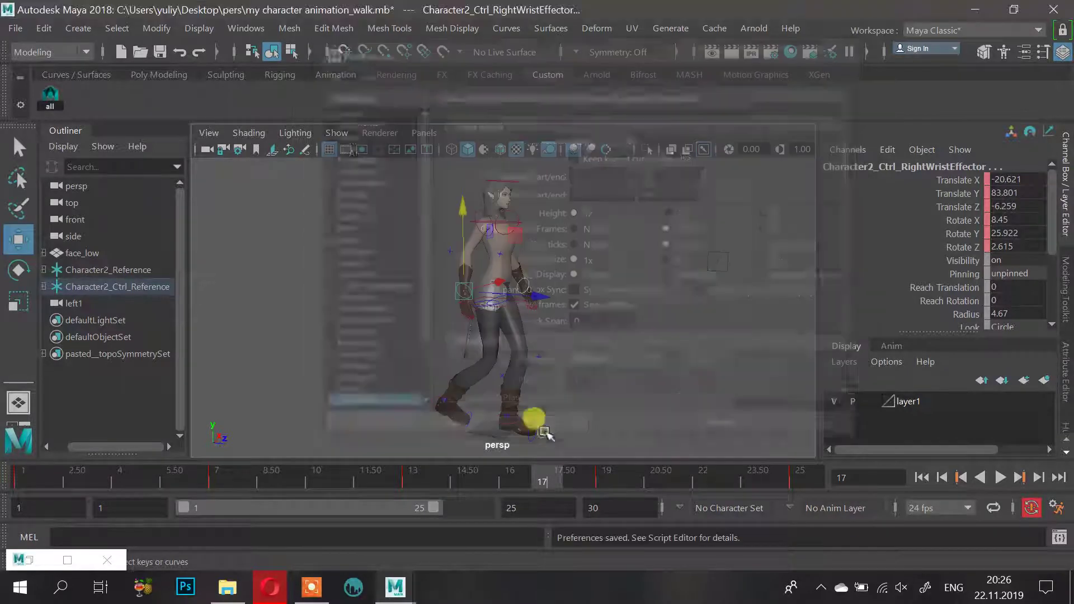
Play the walk cycle from the first frame and examine the arm movement from several angles
click(918, 481)
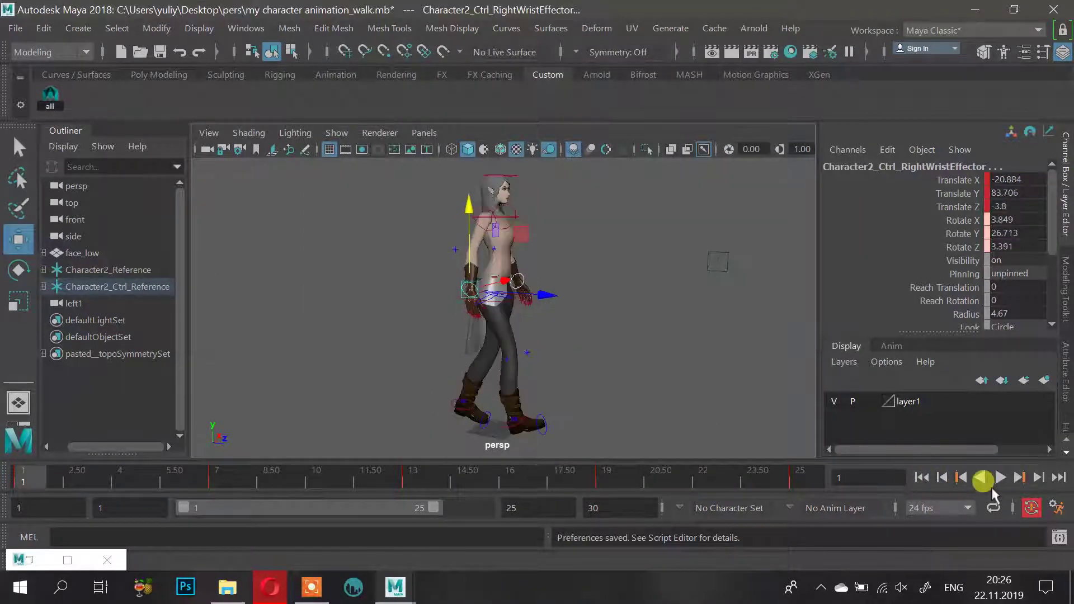
click(1001, 477)
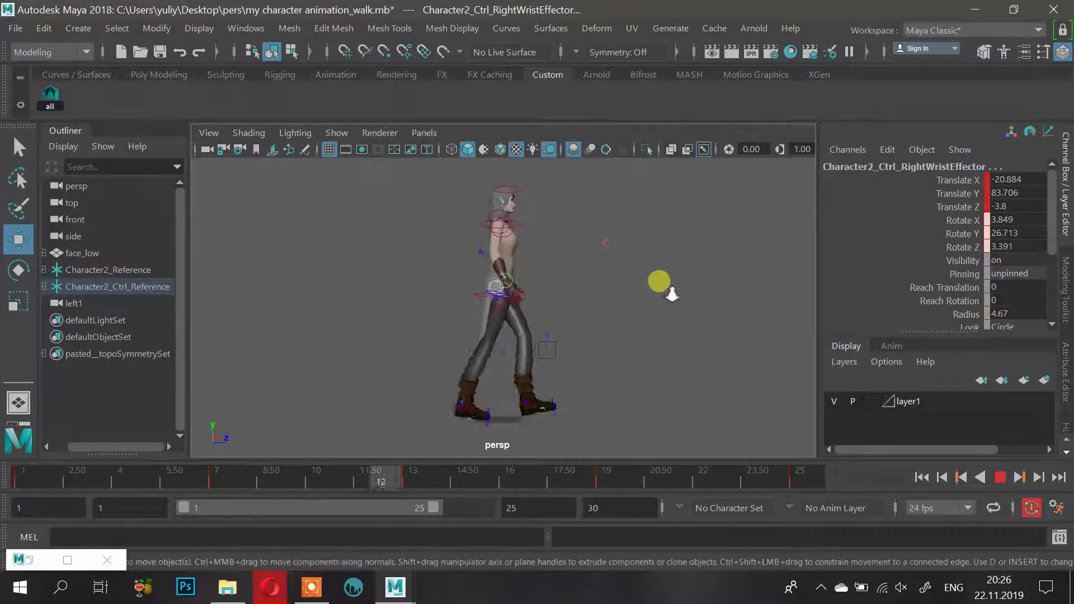
alt+drag(671, 293, 501, 319)
alt+right_drag(502, 319, 556, 338)
alt+middle_drag(556, 338, 540, 372)
click(1000, 477)
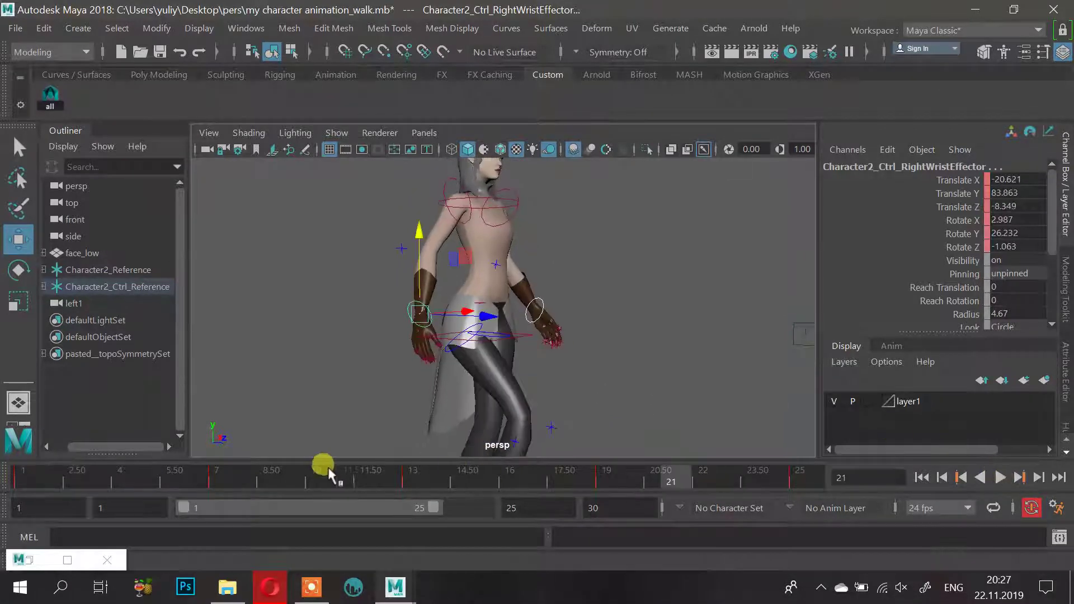
Return to frame 1 and show the wrist effectors' animation curves framed in the Graph Editor
drag(329, 474, 23, 480)
click(67, 559)
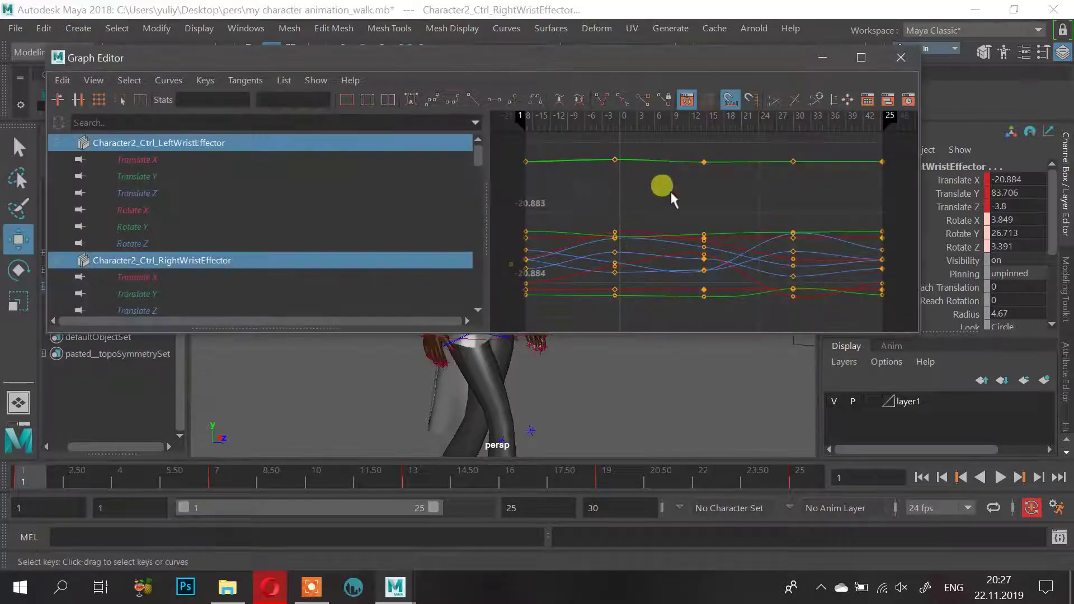
key(f)
Set the left wrist effector's Translate X key at frame 25 to linear tangents and display the right wrist's Translate X curve
click(173, 163)
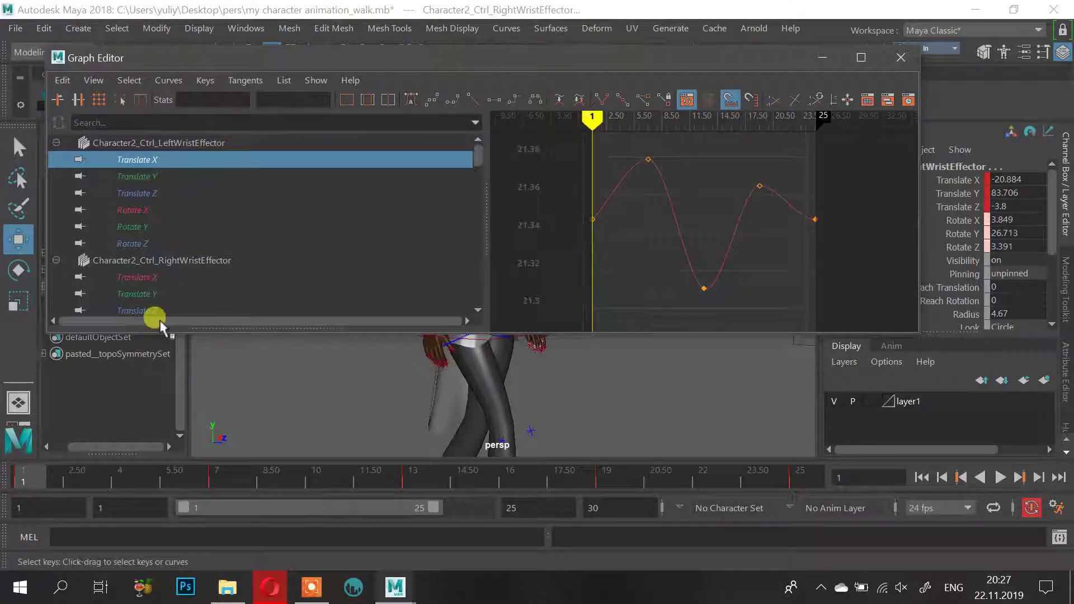
ctrl+click(160, 277)
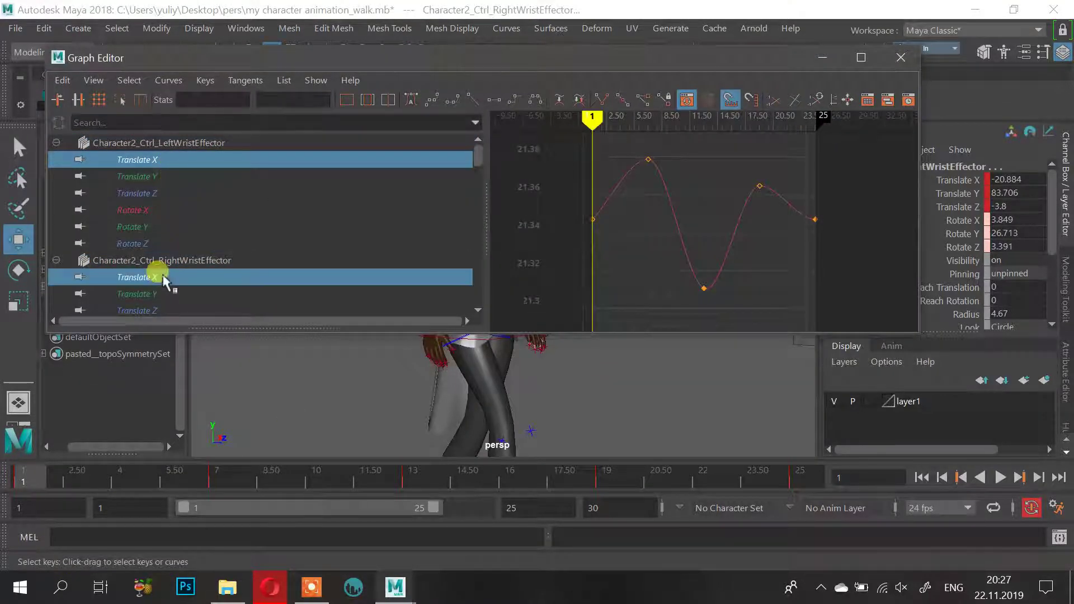
click(173, 162)
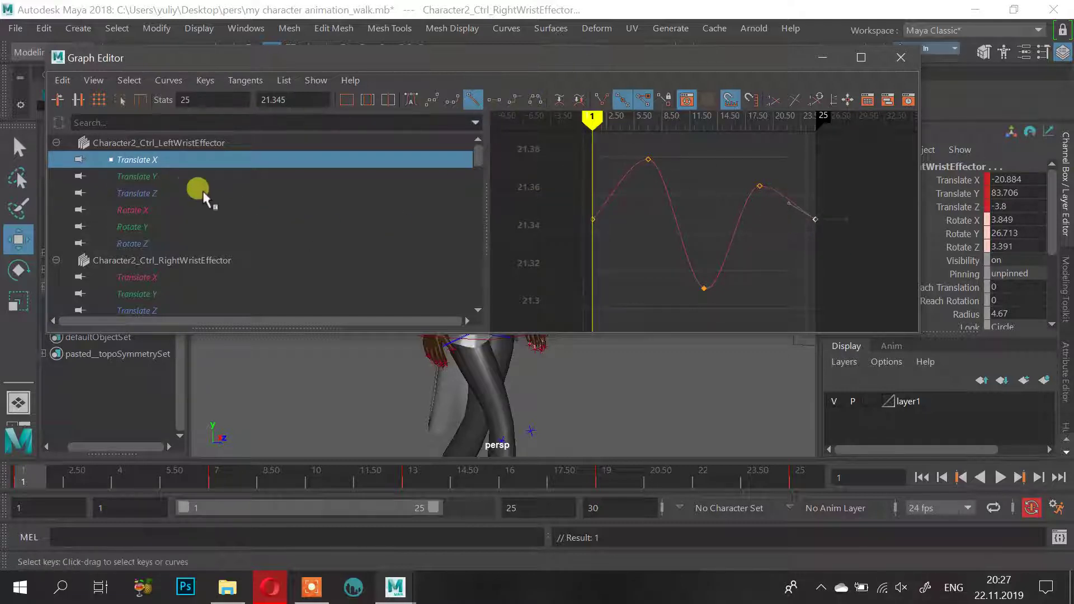
click(161, 277)
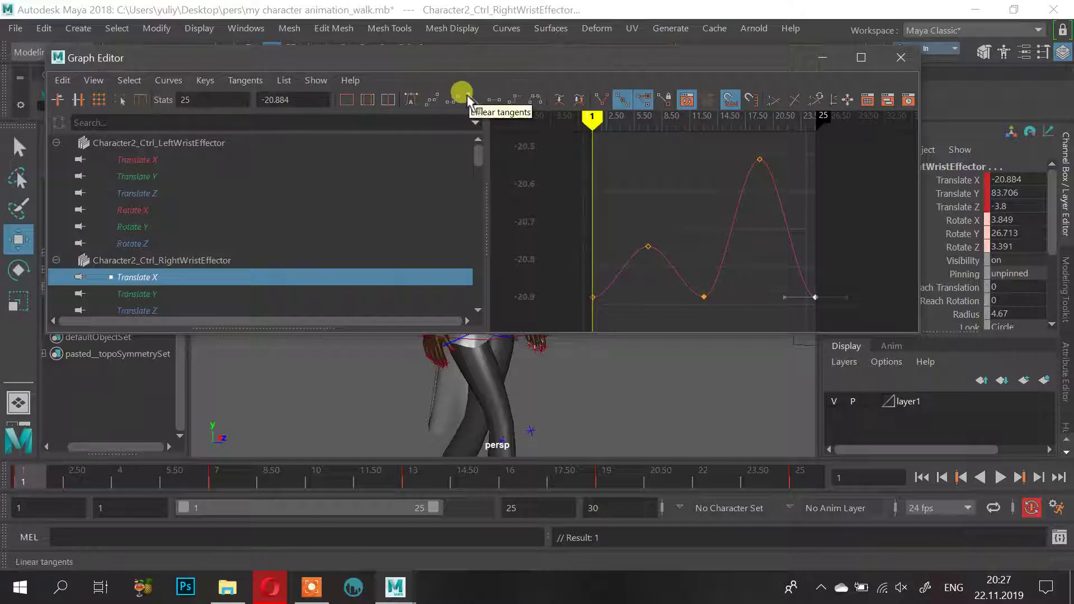
Select every channel in the Graph Editor from the left wrist effector's Translate X through the right forearm's Rotate Z
drag(486, 63, 561, 79)
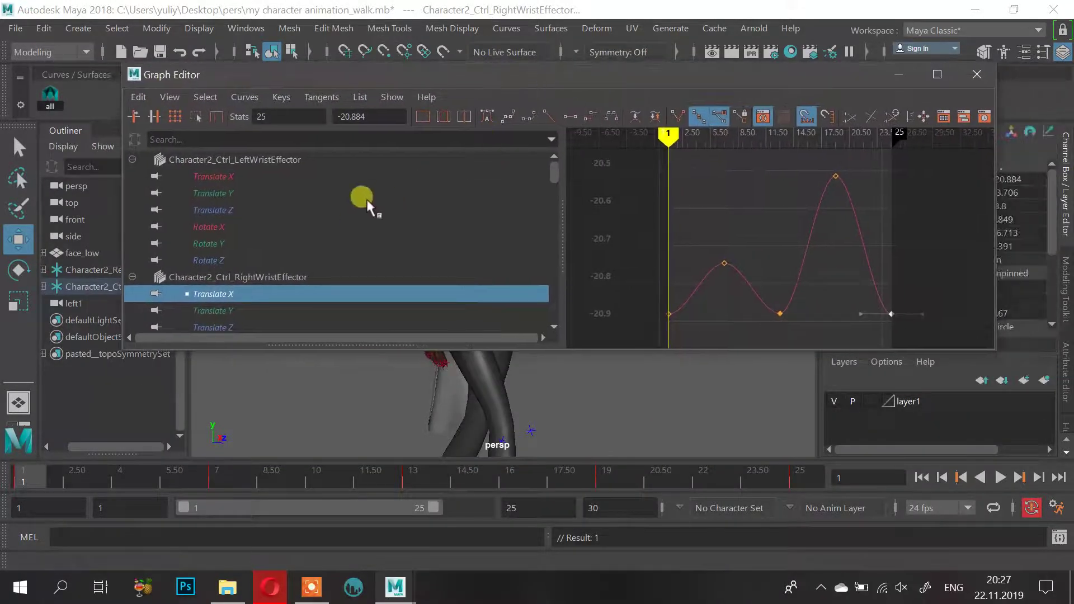
scroll(357, 254, down, 3)
scroll(347, 282, down, 2)
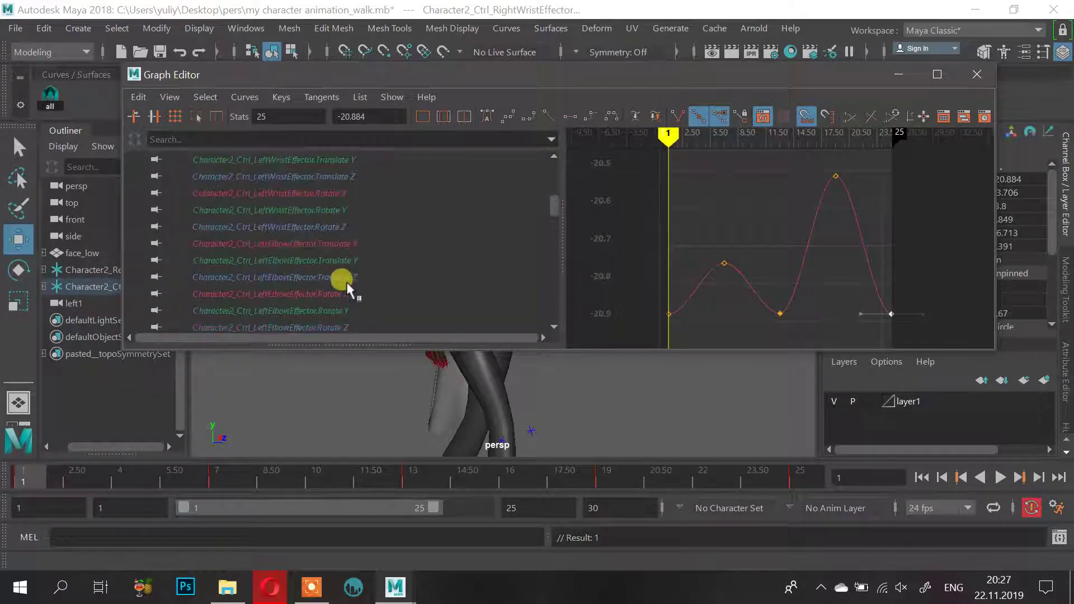
scroll(347, 282, up, 2)
scroll(347, 282, up, 3)
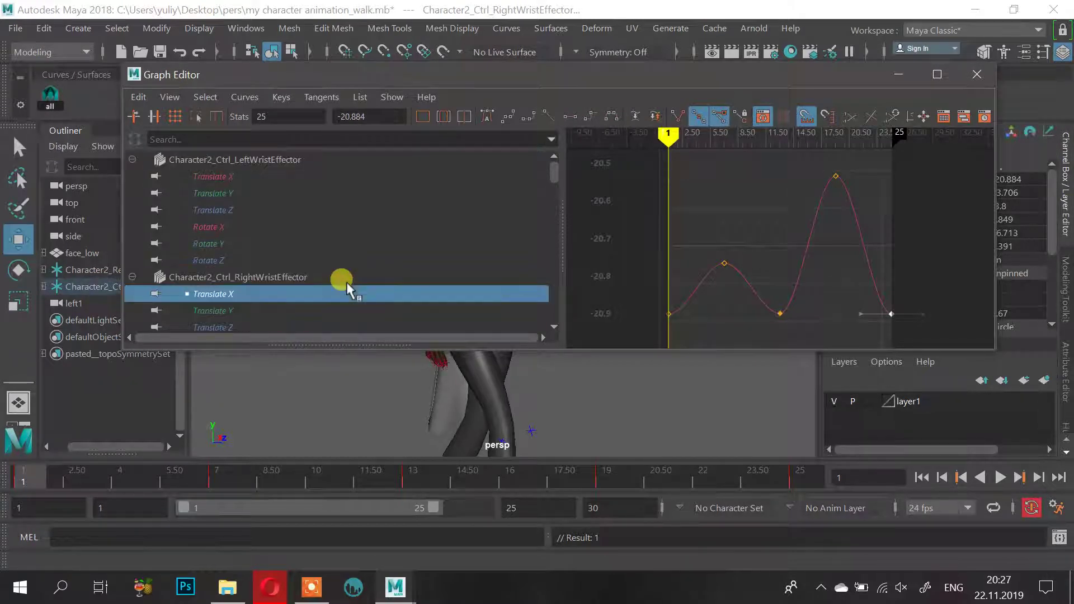
scroll(346, 282, down, 2)
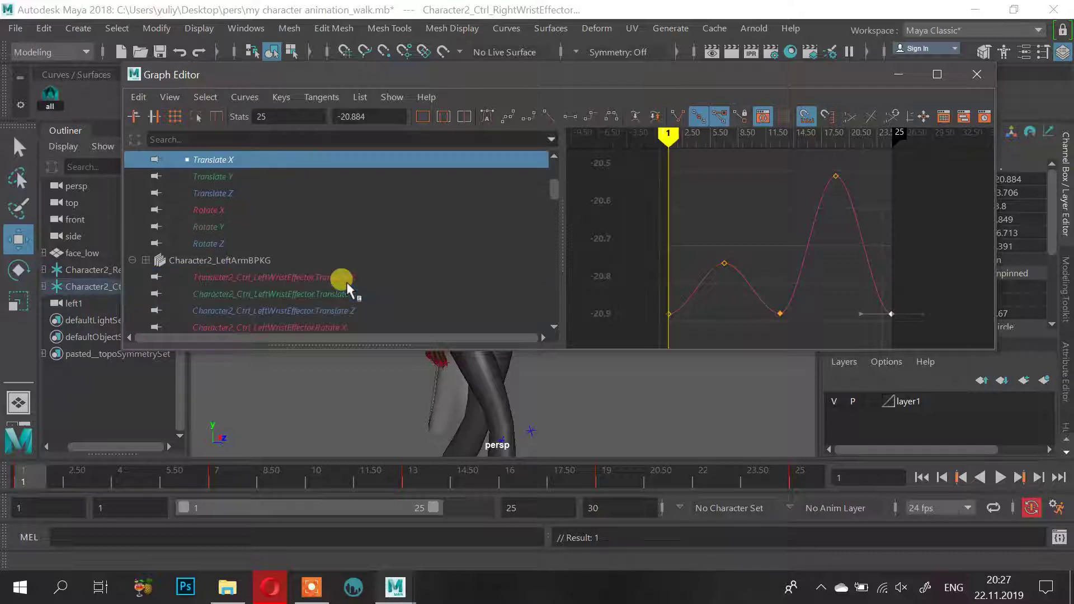
click(346, 282)
scroll(346, 282, down, 2)
scroll(345, 282, down, 8)
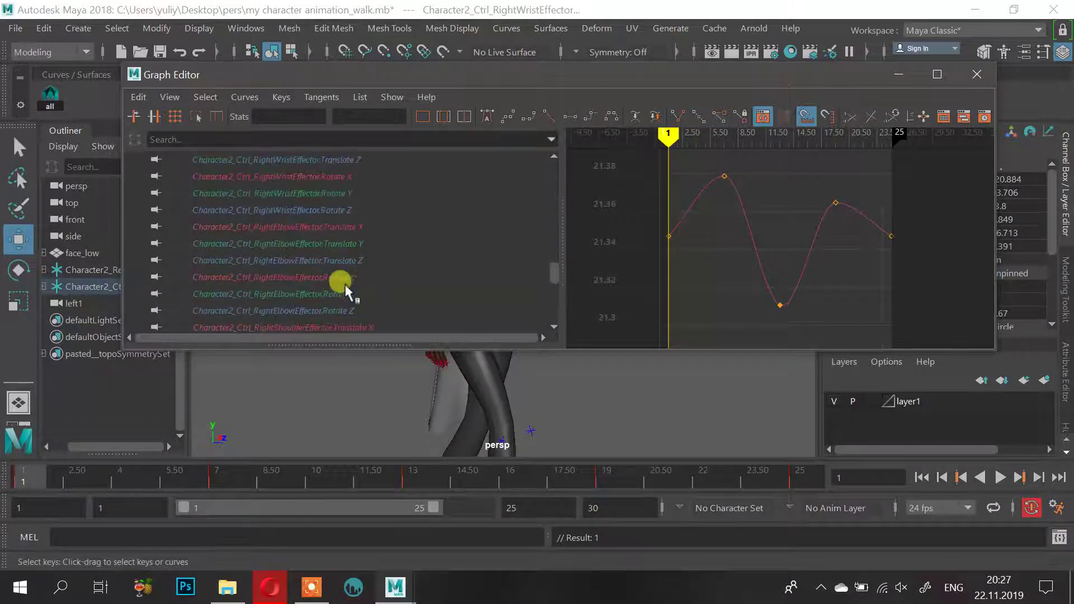
click(336, 311)
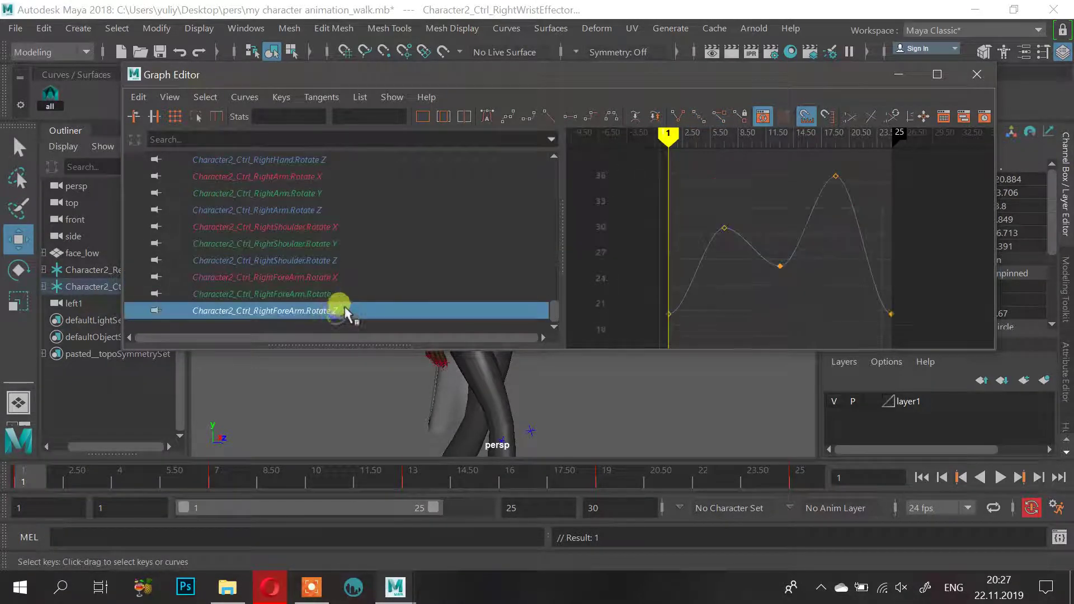
scroll(350, 281, up, 10)
shift+click(307, 174)
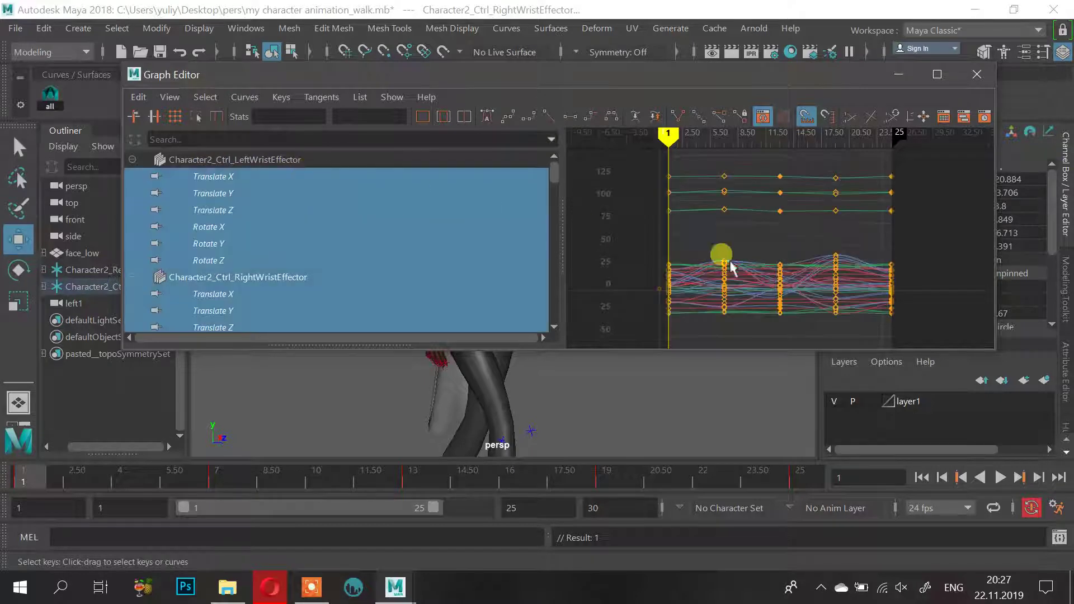
Apply linear tangents to all selected curves' keys at frames 1 and 25, and minimize the Graph Editor
drag(688, 378, 688, 377)
click(527, 118)
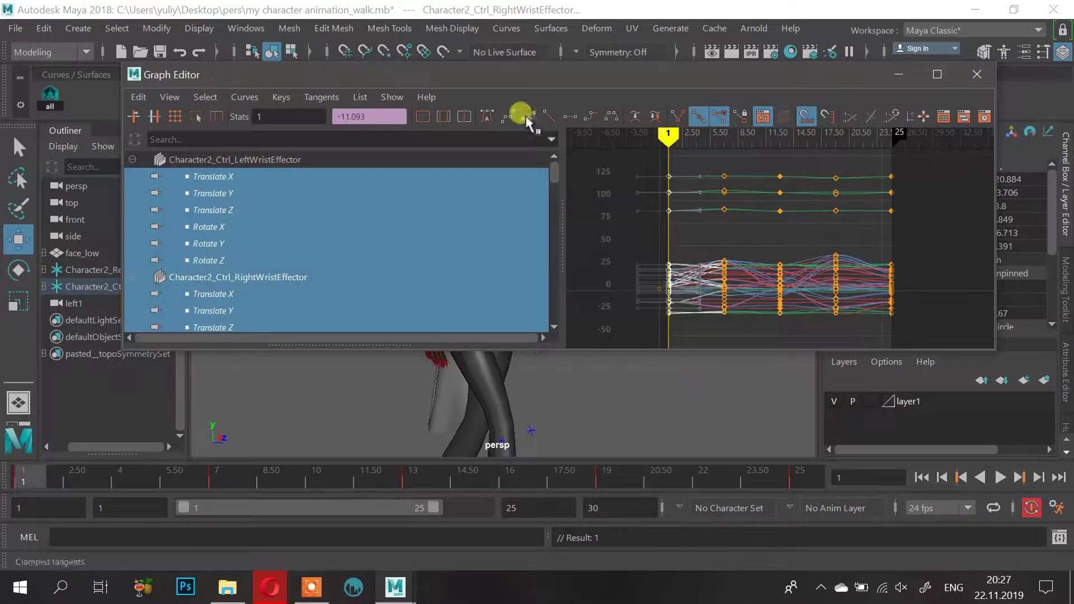
click(550, 117)
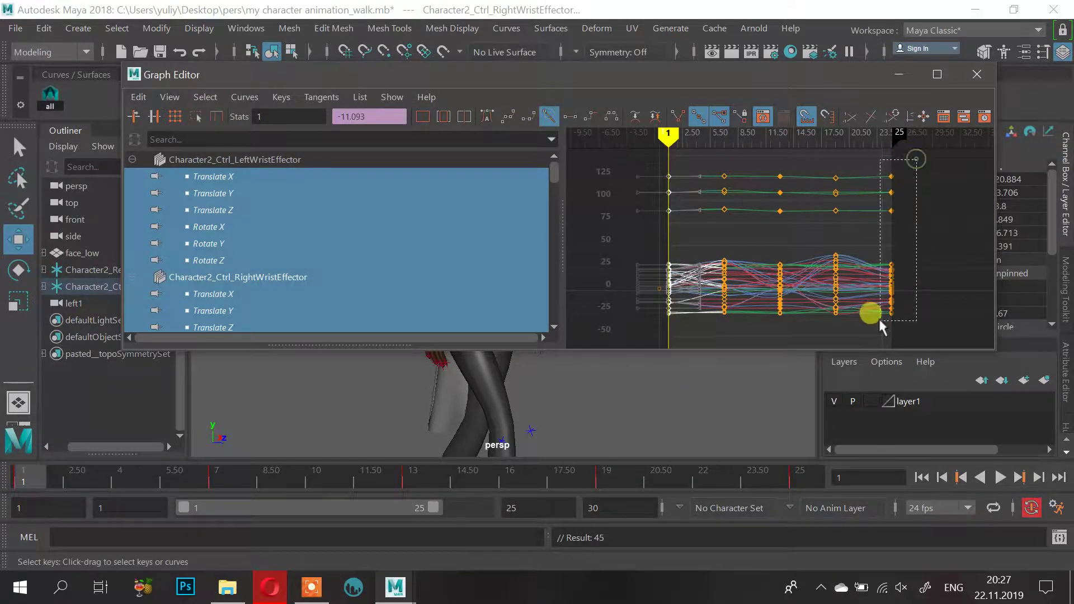
drag(879, 322, 879, 321)
click(567, 115)
click(551, 117)
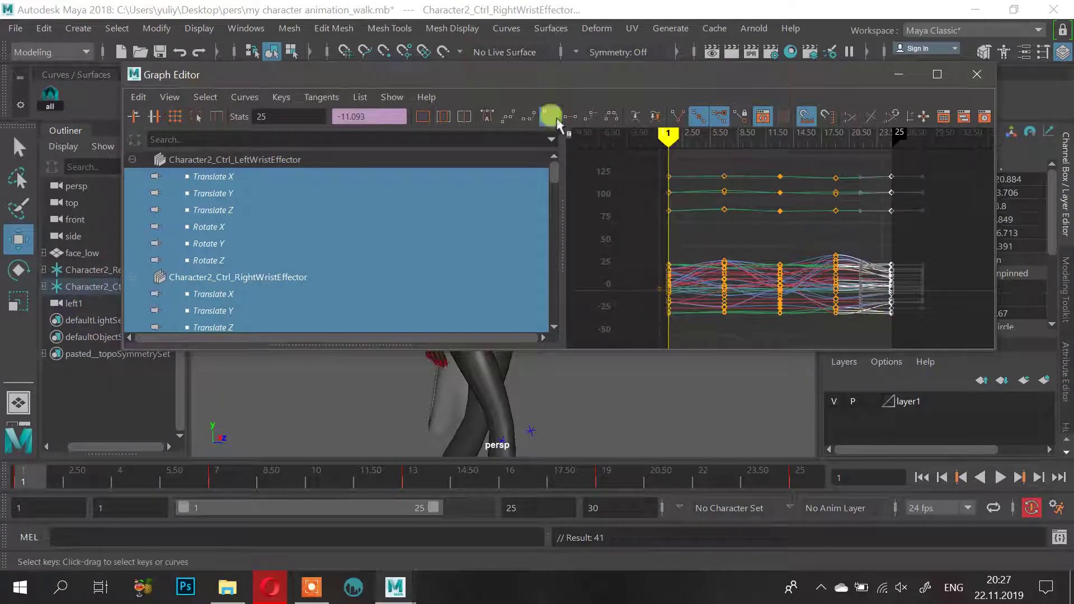
click(895, 73)
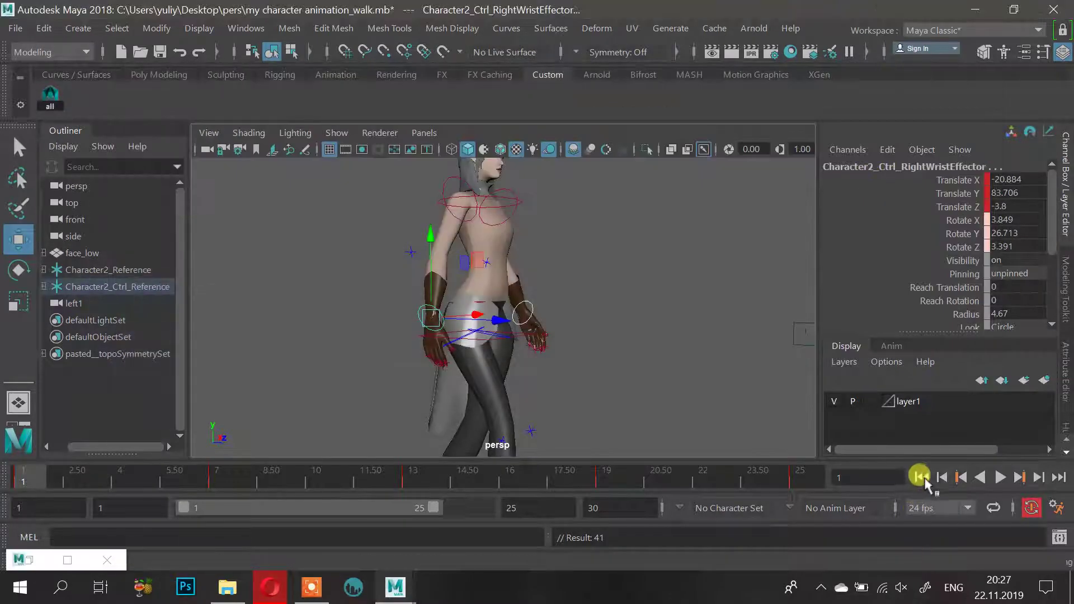
Play the walk cycle from frame 1 with all controls deselected and check how smoothly it loops
click(1000, 477)
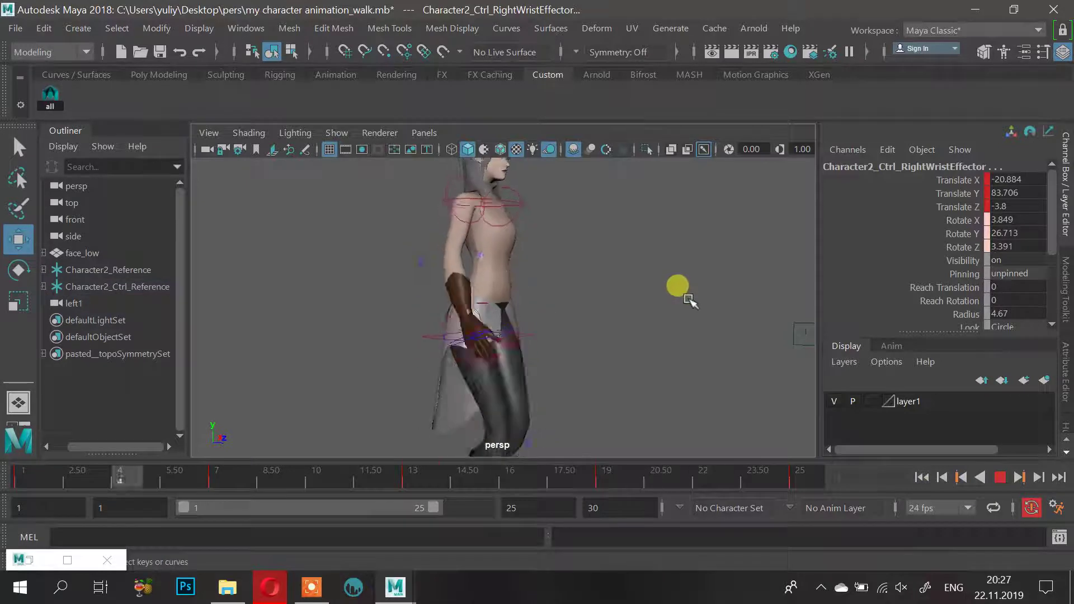
scroll(678, 287, down, 4)
click(674, 309)
alt+drag(674, 309, 690, 290)
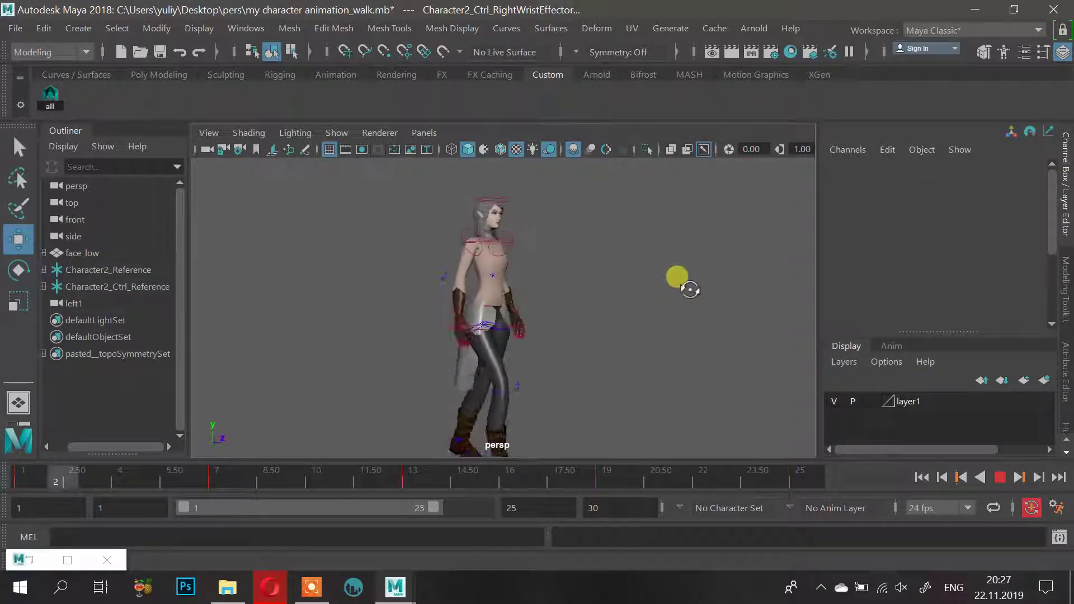
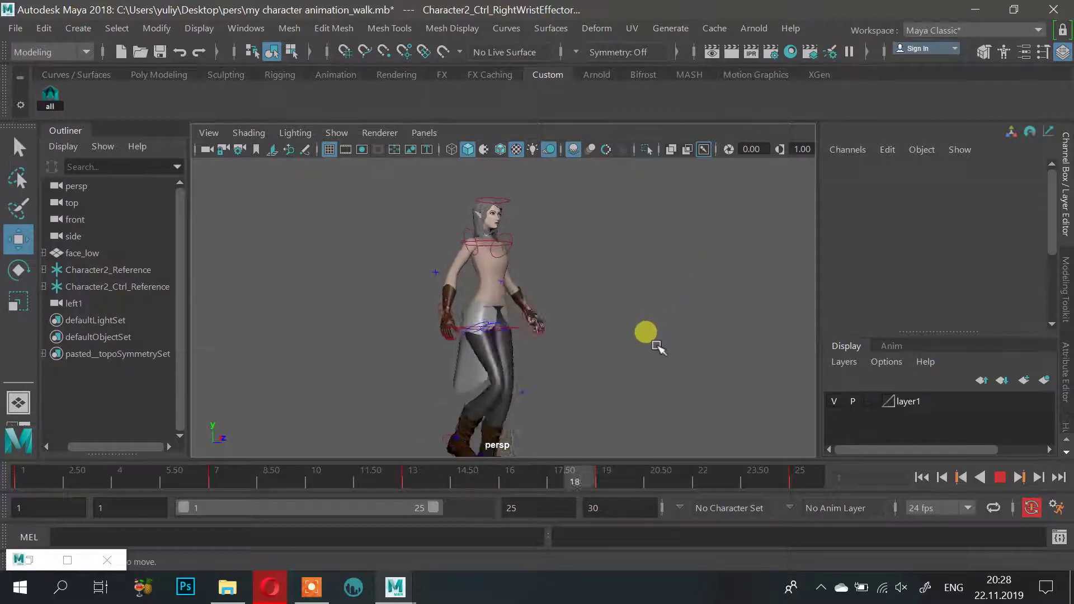
click(1000, 477)
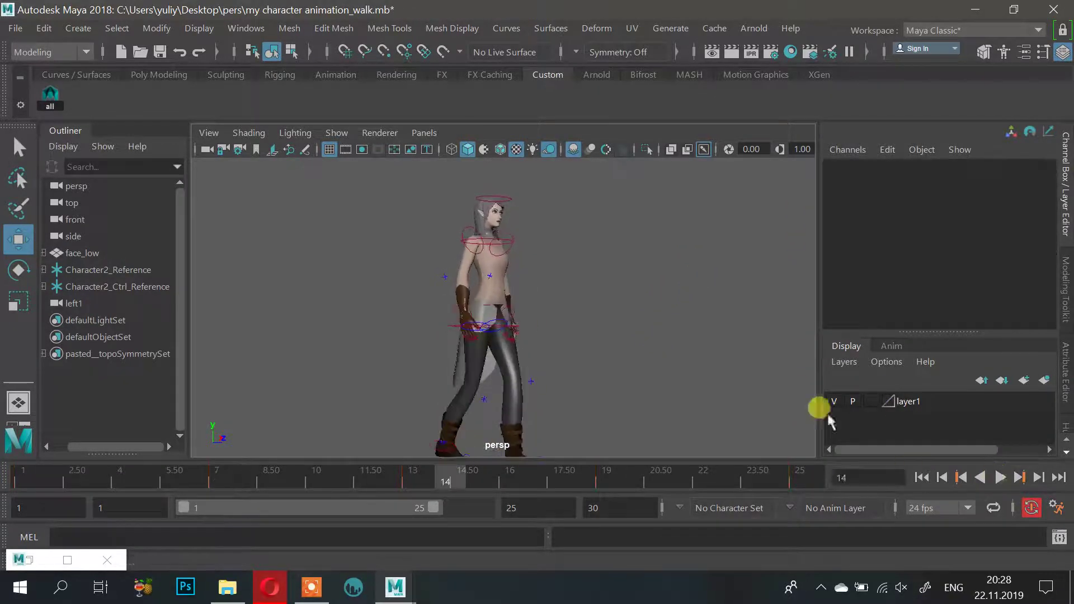
Select the right wrist effector and examine the arm pose at frame 10 from the front and side
alt+drag(687, 271, 603, 298)
alt+right_drag(603, 298, 698, 336)
alt+drag(698, 335, 624, 354)
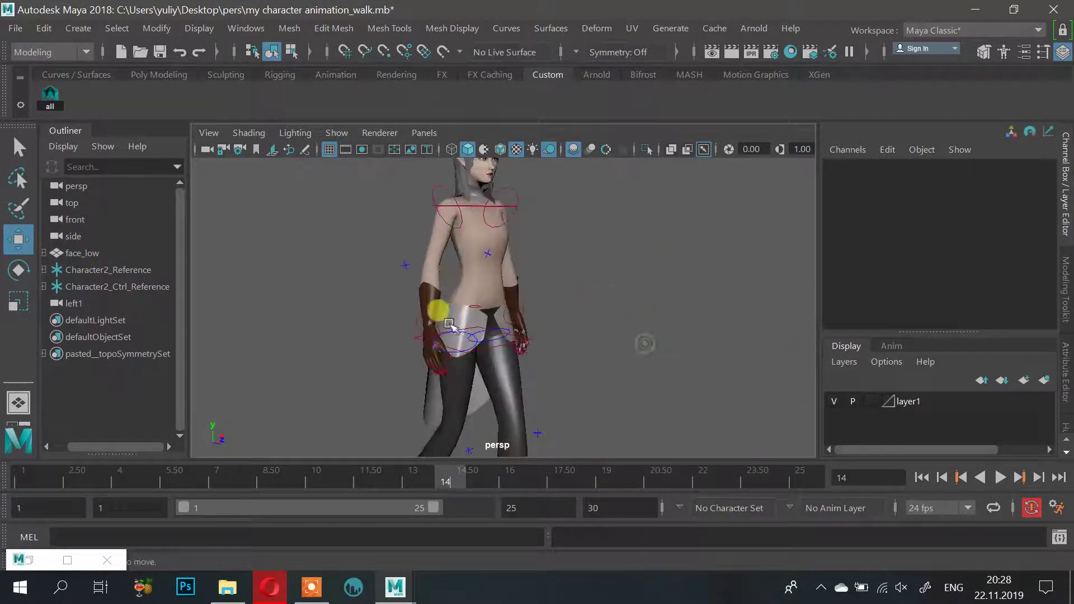
click(431, 322)
alt+drag(571, 319, 610, 317)
click(431, 474)
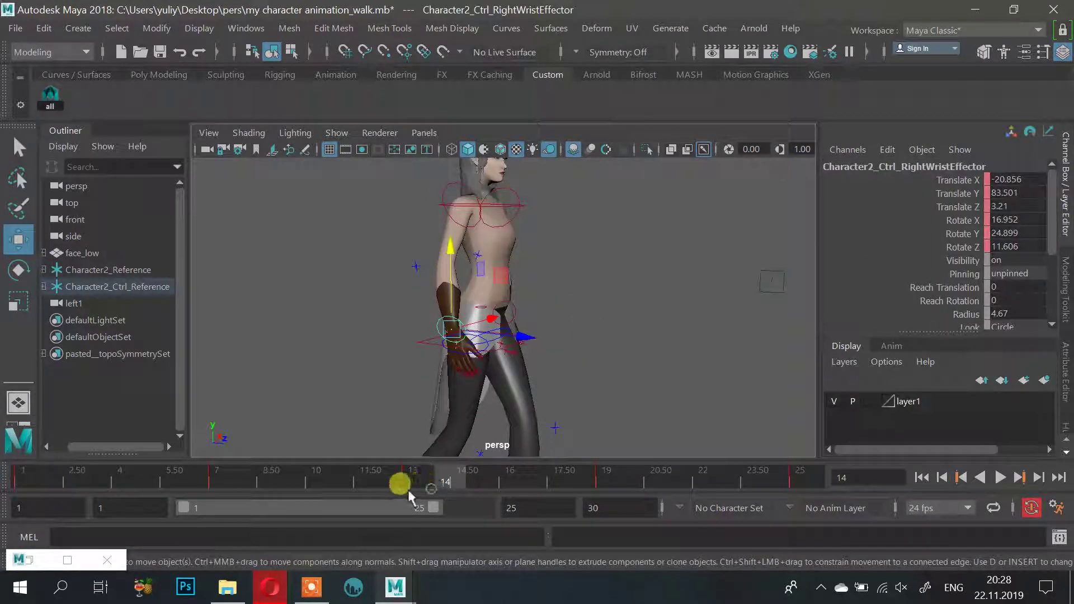
mouse_move(405, 478)
mouse_down()
mouse_move(251, 486)
mouse_move(316, 481)
mouse_up()
alt+drag(437, 302, 385, 294)
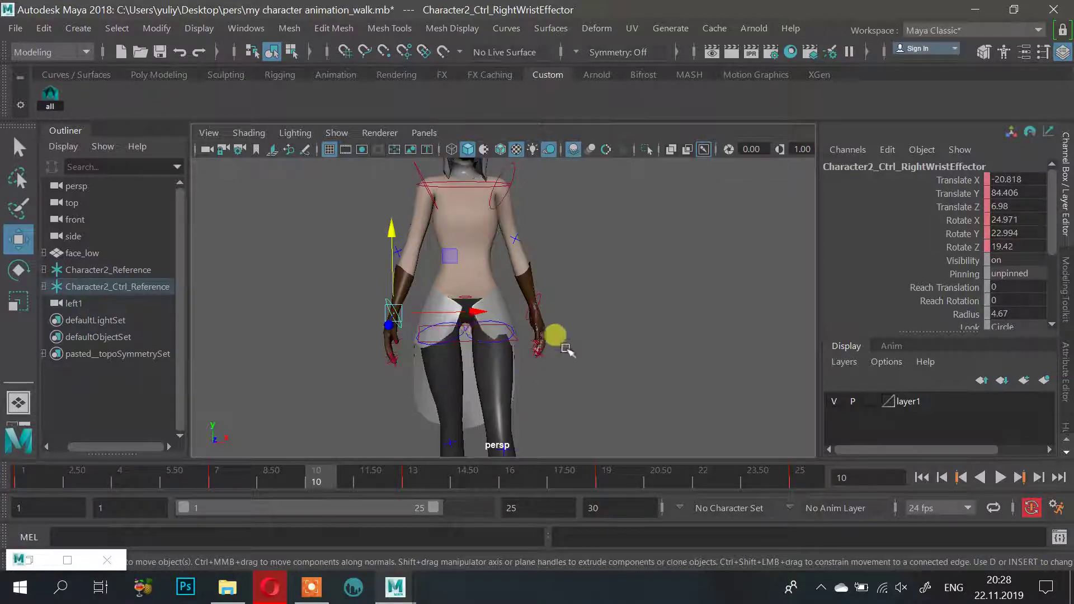
alt+drag(566, 350, 556, 288)
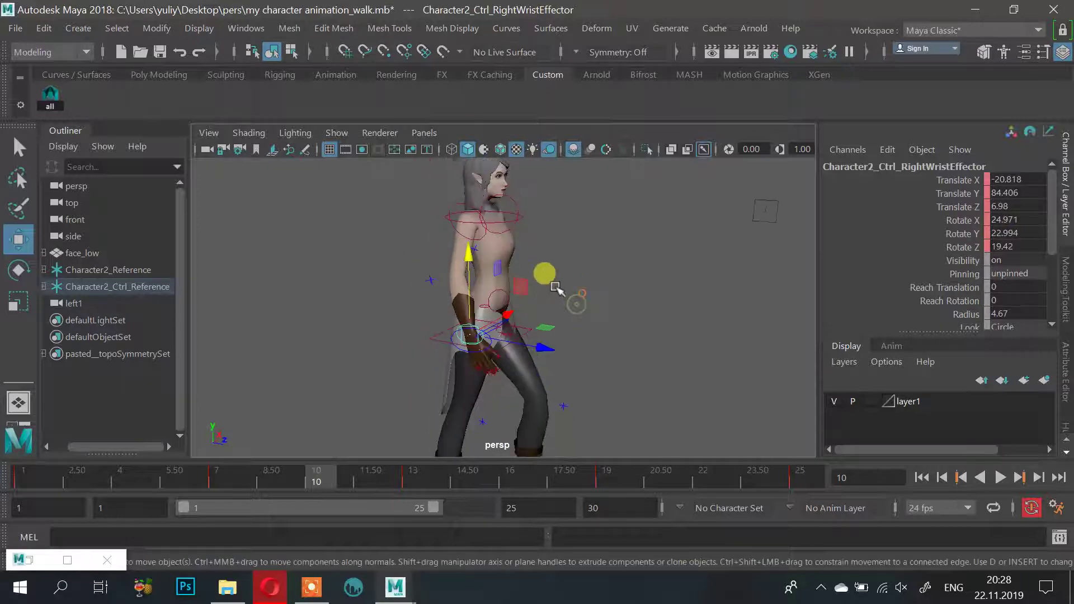
Replay the motion from frame 1 with a close view of the right hand, and go to frame 4
drag(417, 475, 23, 480)
key(alt+v)
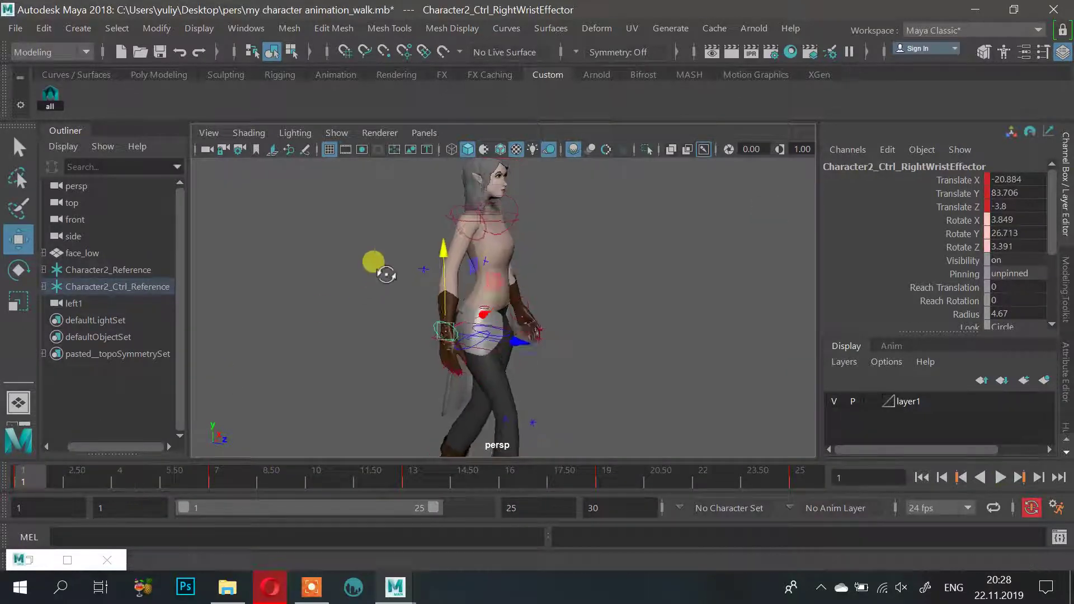
alt+right_drag(375, 261, 532, 304)
alt+middle_drag(531, 304, 467, 318)
click(49, 472)
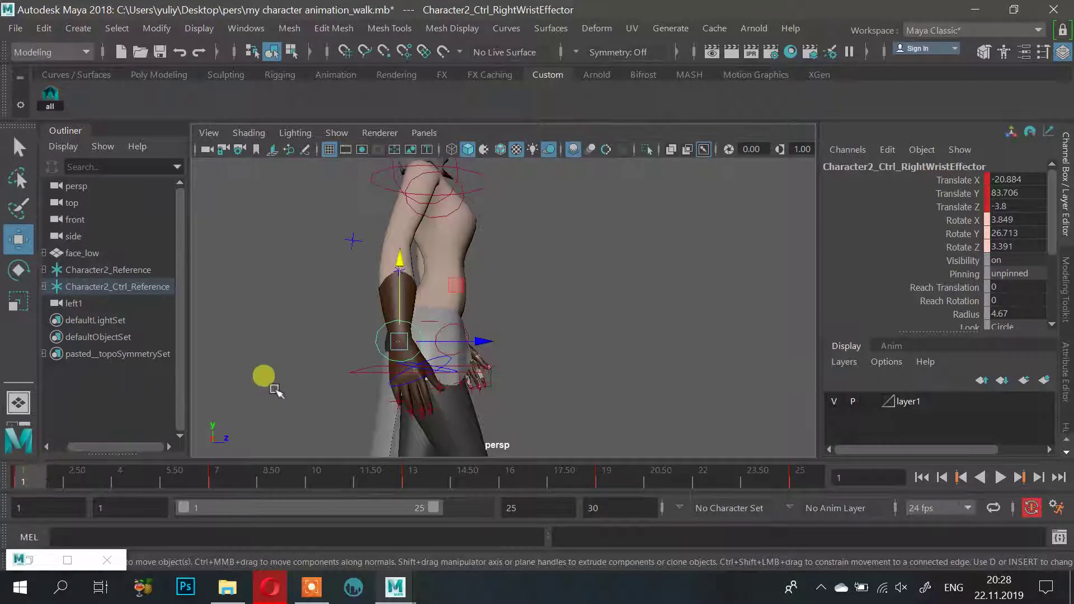
key(alt+v)
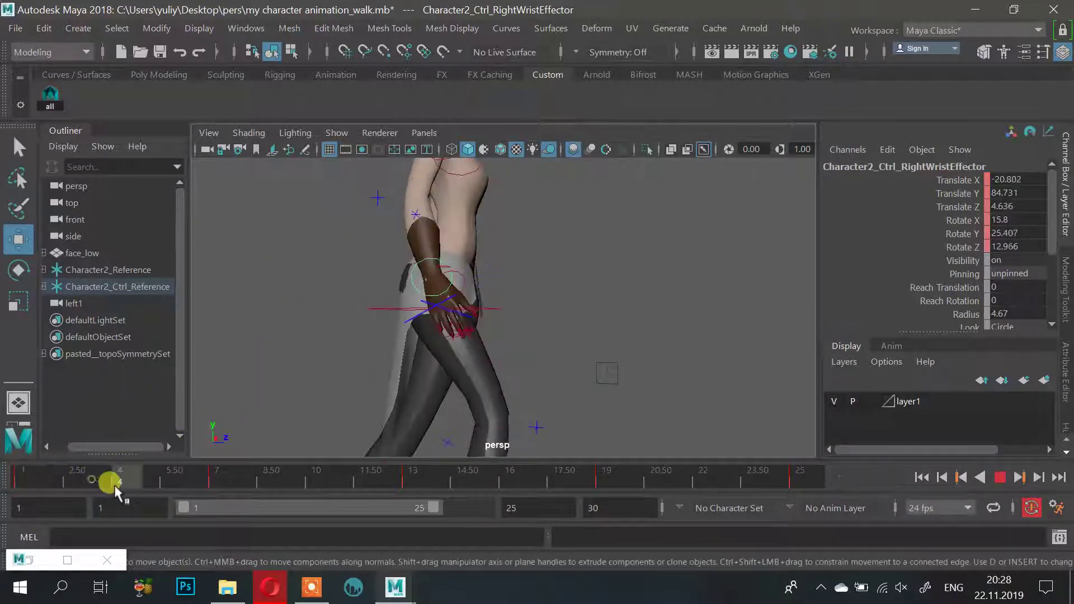
mouse_move(115, 485)
mouse_down()
mouse_move(221, 486)
mouse_move(132, 496)
mouse_up()
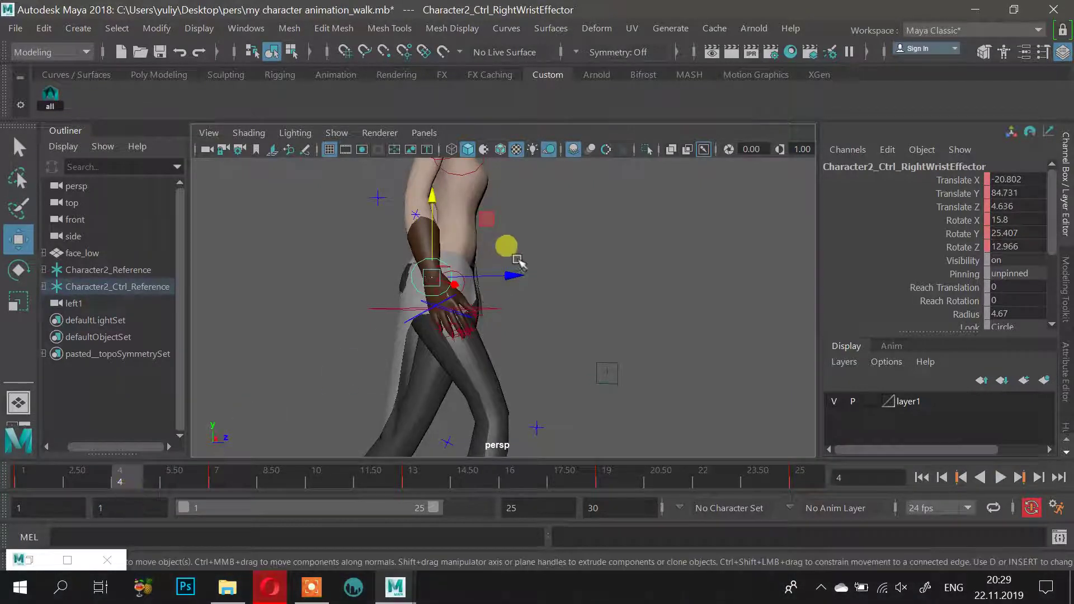
At frame 4, shift the right wrist effector slightly backward along Z, and set a key on the left wrist effector
drag(511, 275, 499, 272)
alt+drag(569, 253, 559, 280)
click(504, 273)
click(500, 268)
key(s)
Play the walk cycle from frame 1 in side view, check the arm swing, and stop playback
click(241, 479)
drag(169, 471, 42, 490)
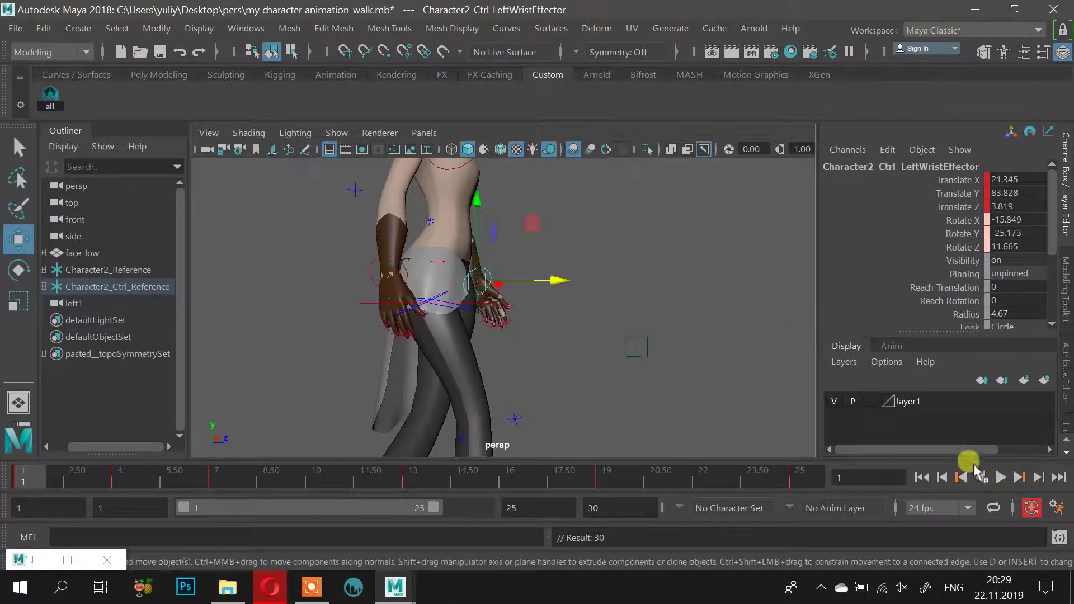
click(994, 478)
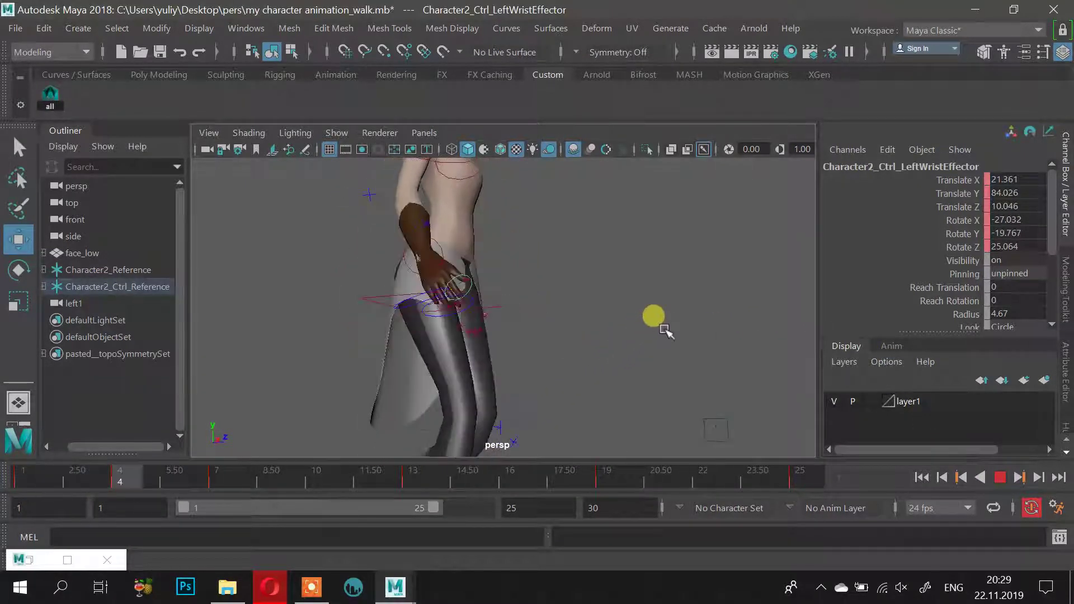
click(983, 475)
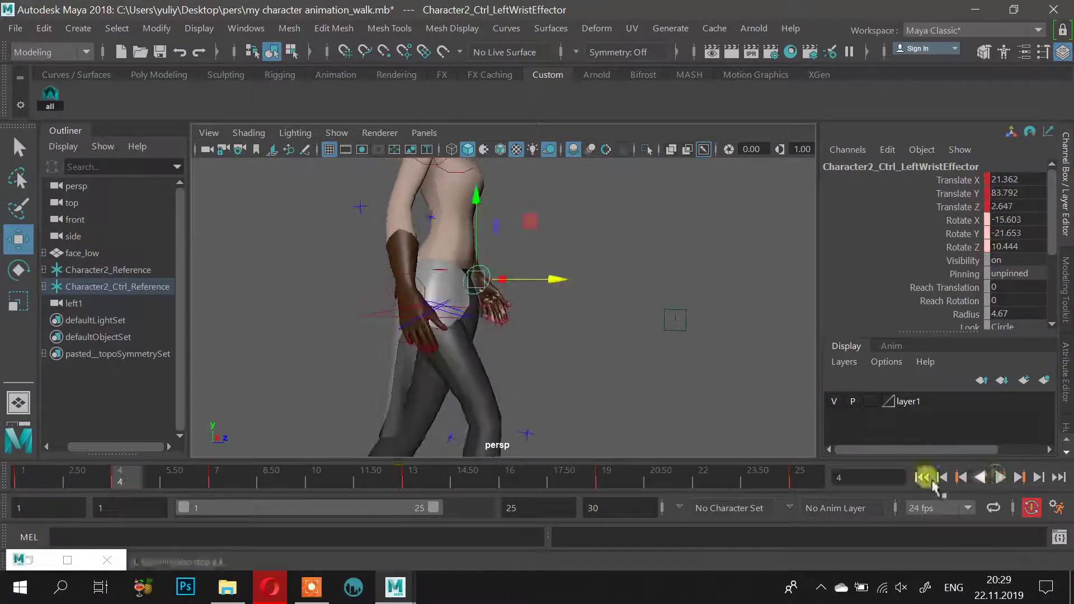
Go to frame 10, select the right wrist effector, and move it slightly forward along Z
drag(252, 469, 316, 475)
alt+drag(436, 335, 492, 286)
click(505, 289)
click(483, 289)
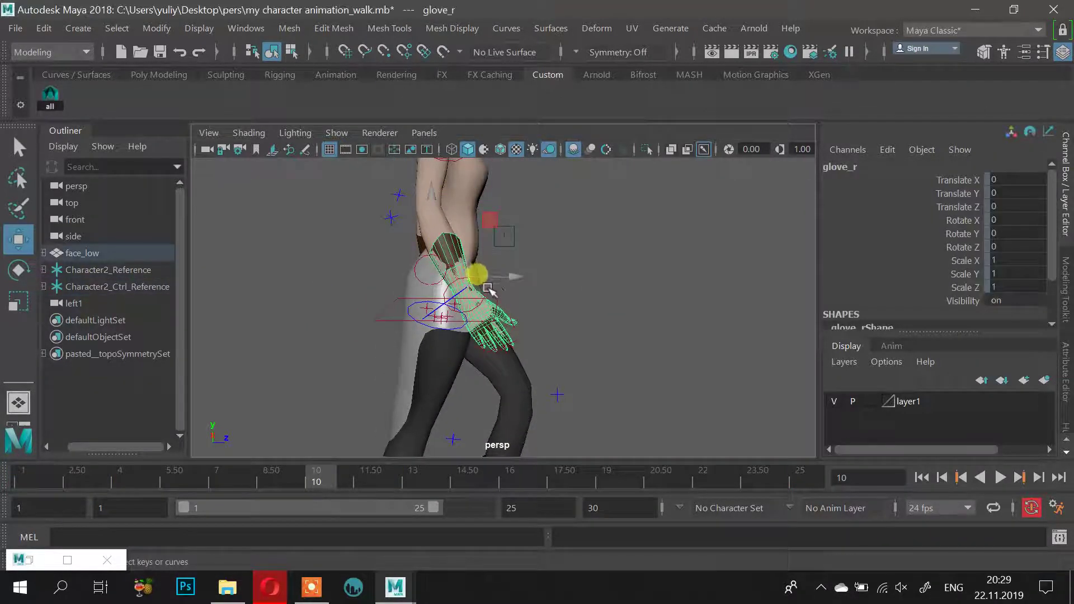
click(489, 289)
click(483, 286)
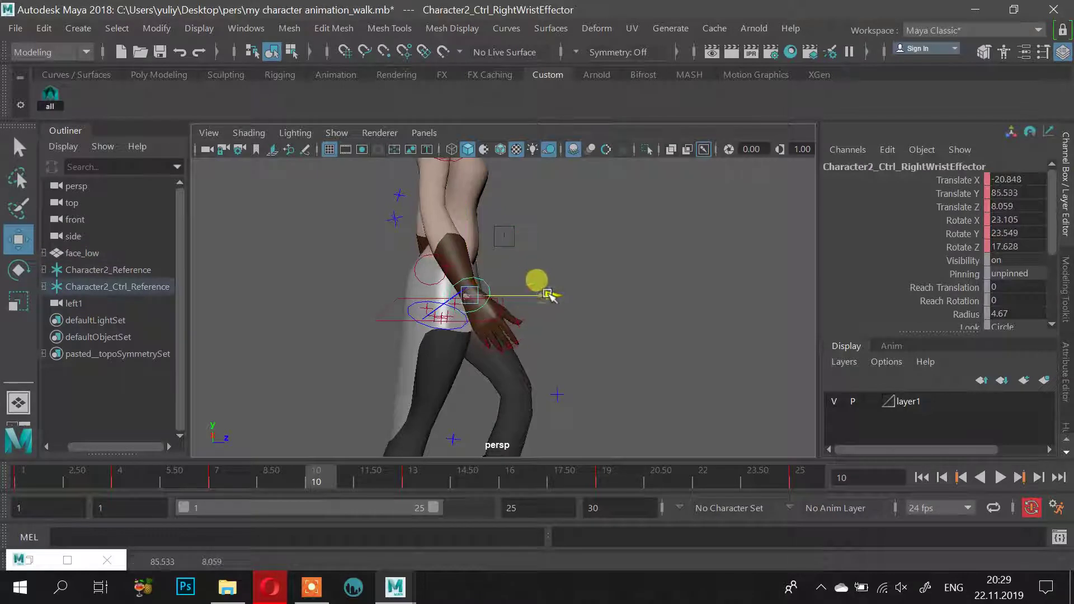
At frame 10, select the left wrist effector, raise it slightly, shift it slightly backward along Z, and key it
alt+drag(615, 250, 531, 253)
click(500, 260)
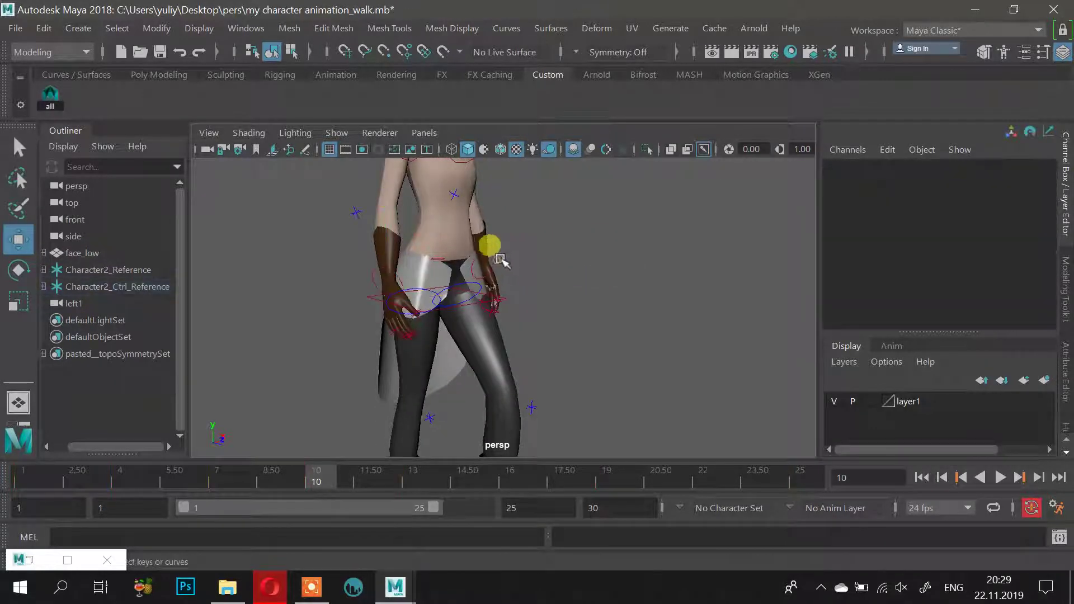
click(492, 258)
click(495, 260)
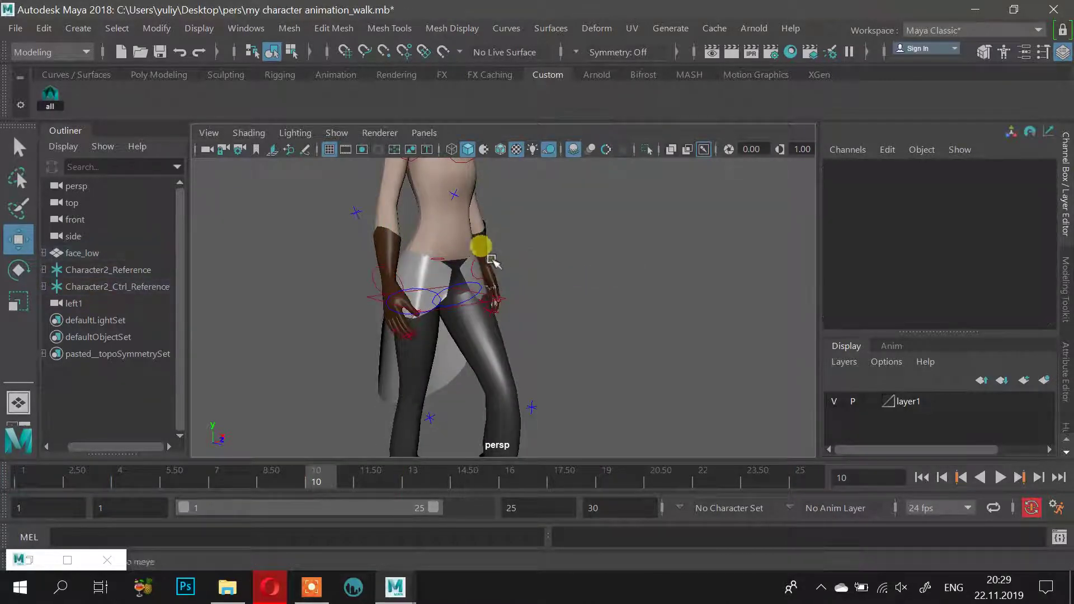
alt+drag(497, 255, 546, 273)
click(598, 263)
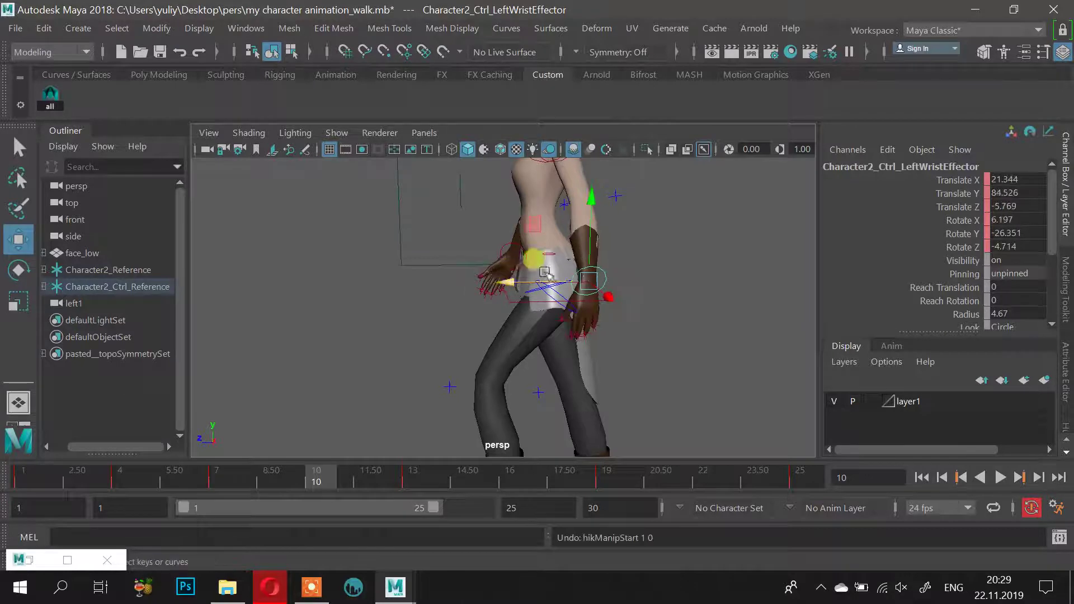
drag(591, 204, 593, 203)
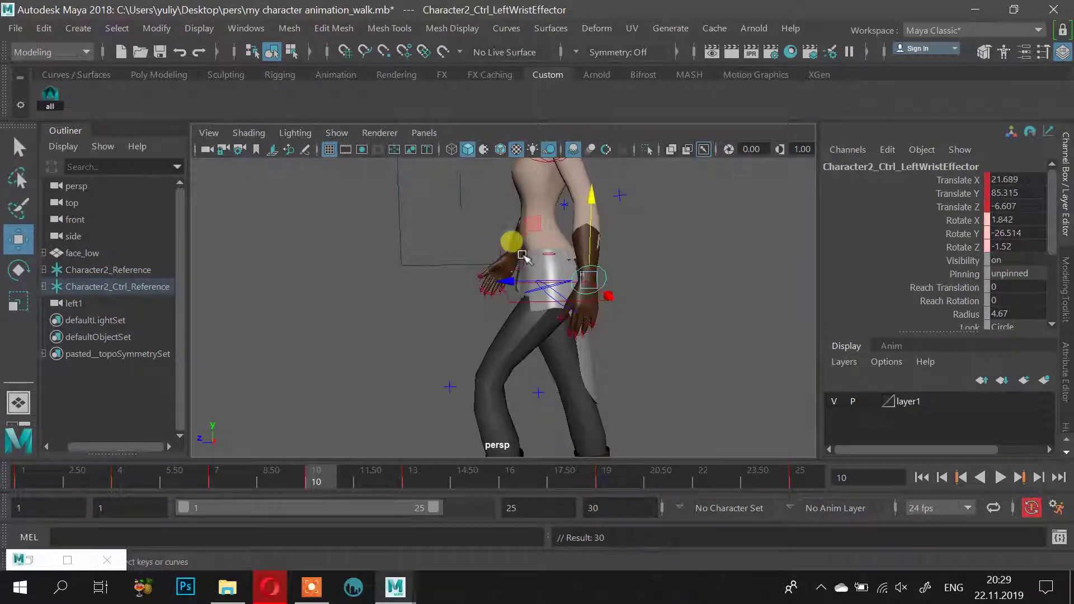
drag(512, 280, 517, 284)
Examine both arms' poses at frame 16 from several sides, and select the right wrist effector
drag(316, 476, 506, 485)
alt+drag(490, 375, 407, 282)
alt+drag(469, 301, 507, 302)
alt+drag(373, 284, 564, 287)
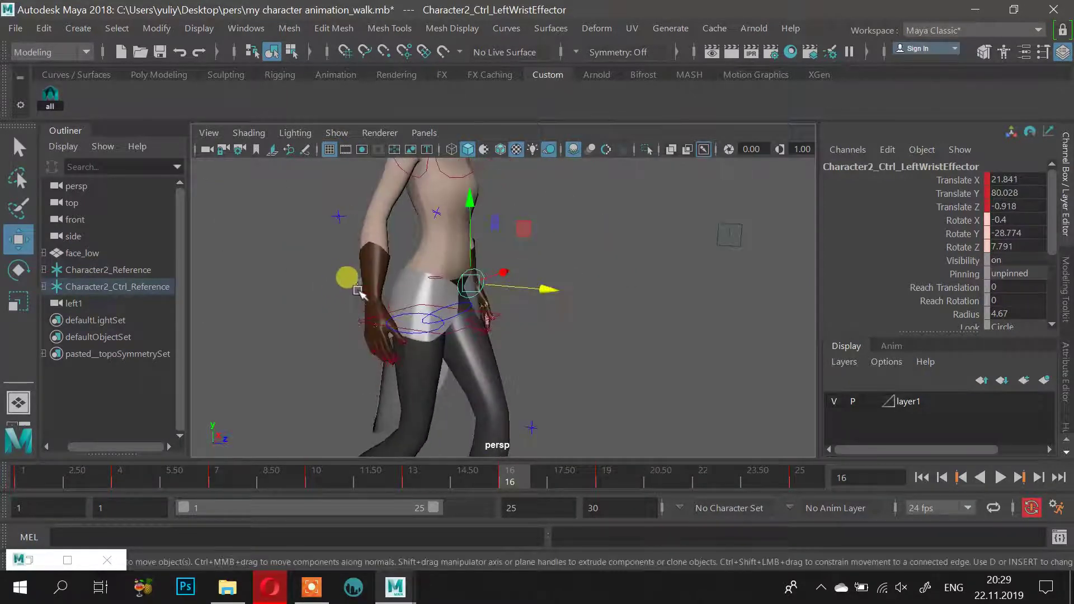
click(358, 291)
alt+drag(358, 290, 686, 288)
At frame 22, adjust the right wrist effector along Z, move the left one slightly forward, and set a key
drag(506, 481, 692, 479)
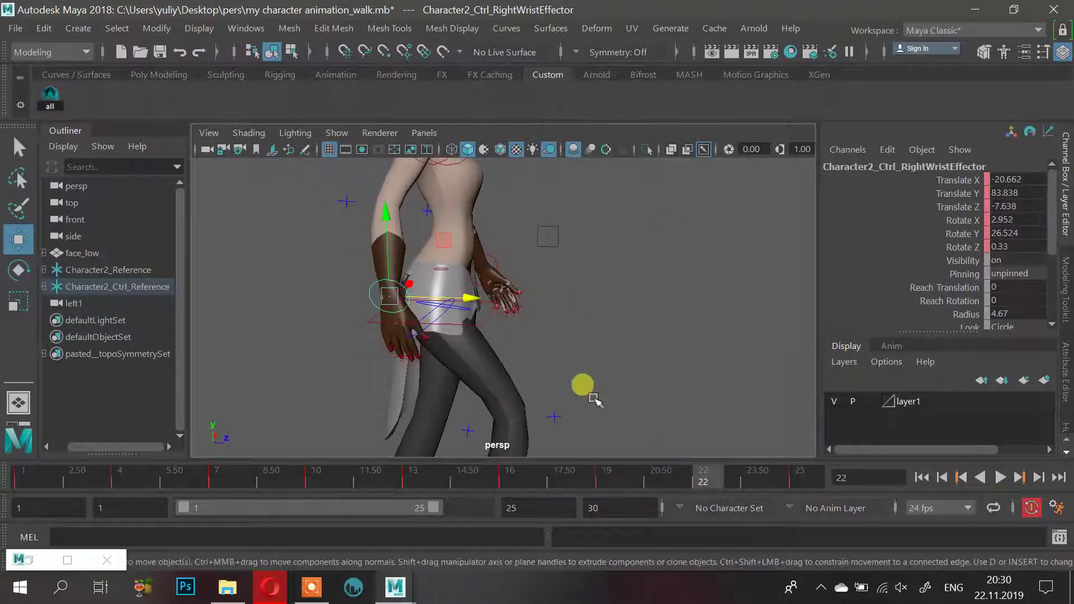
drag(618, 478, 694, 481)
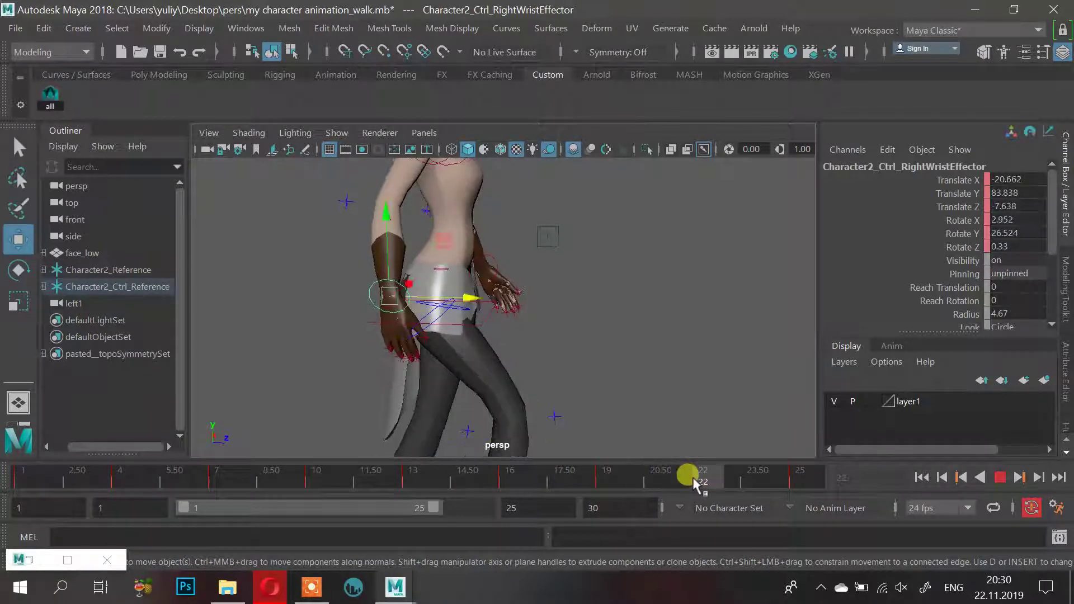
drag(471, 298, 625, 250)
click(533, 256)
drag(571, 271, 580, 275)
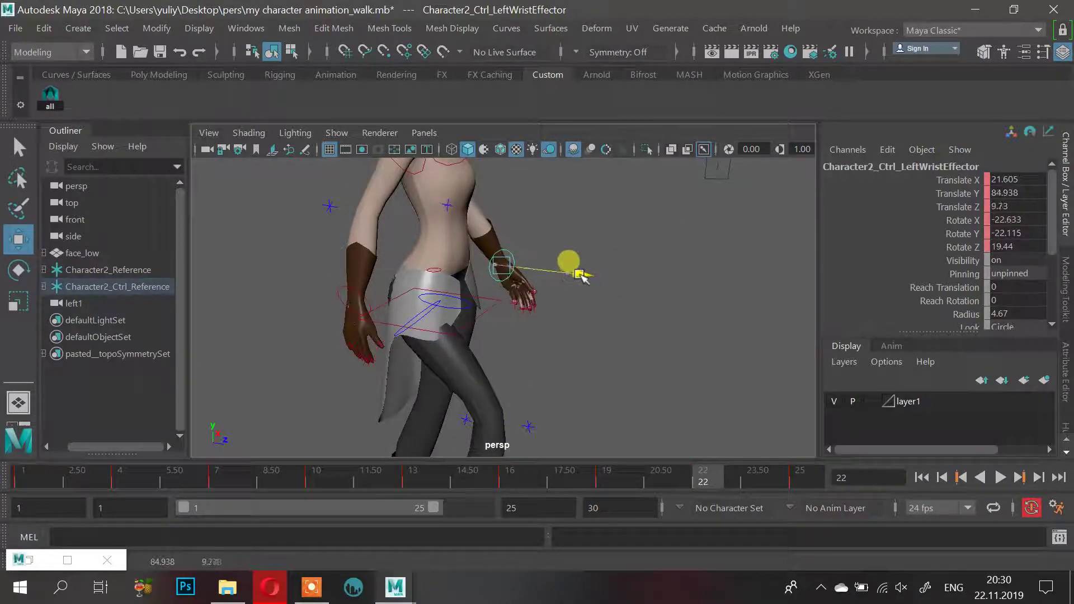
key(s)
Play the walk cycle from frame 1 and check the whole figure's arm motion from the front
drag(697, 474, 70, 467)
alt+drag(758, 307, 631, 305)
click(1001, 477)
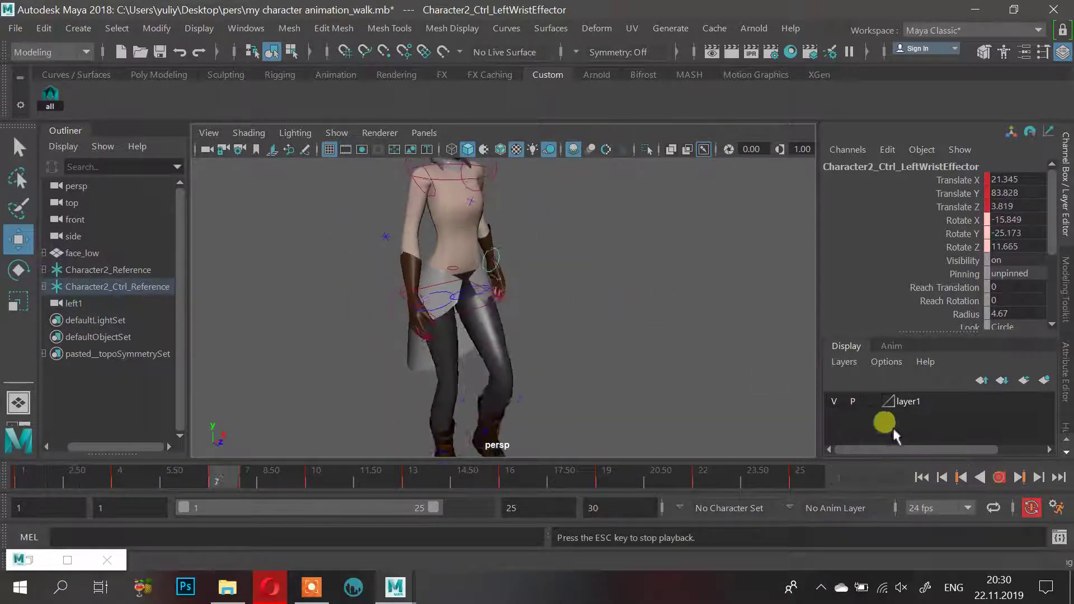
scroll(736, 340, down, 4)
alt+drag(622, 319, 577, 311)
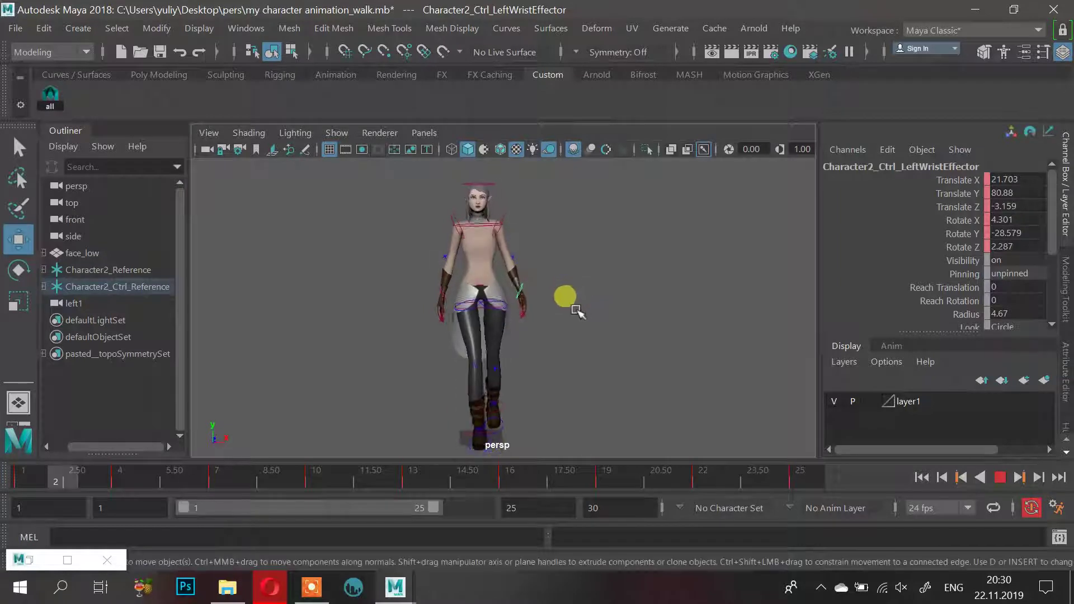
click(999, 477)
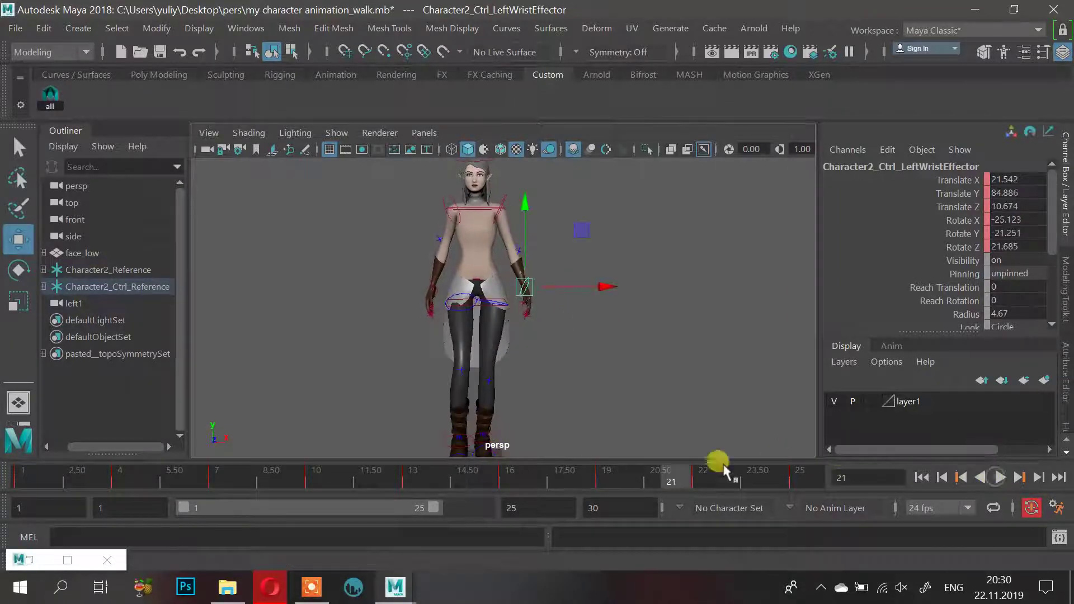
Scrub through the first frames and replay the walk, checking the arms from the side and close up from the front
drag(593, 482, 261, 467)
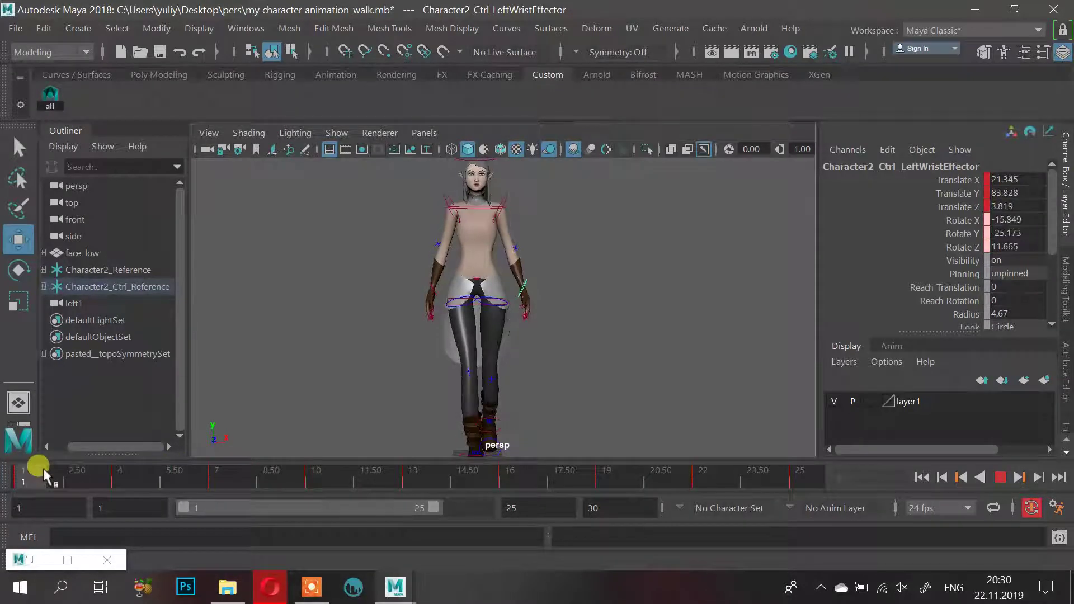
drag(43, 476, 85, 474)
alt+drag(459, 254, 624, 302)
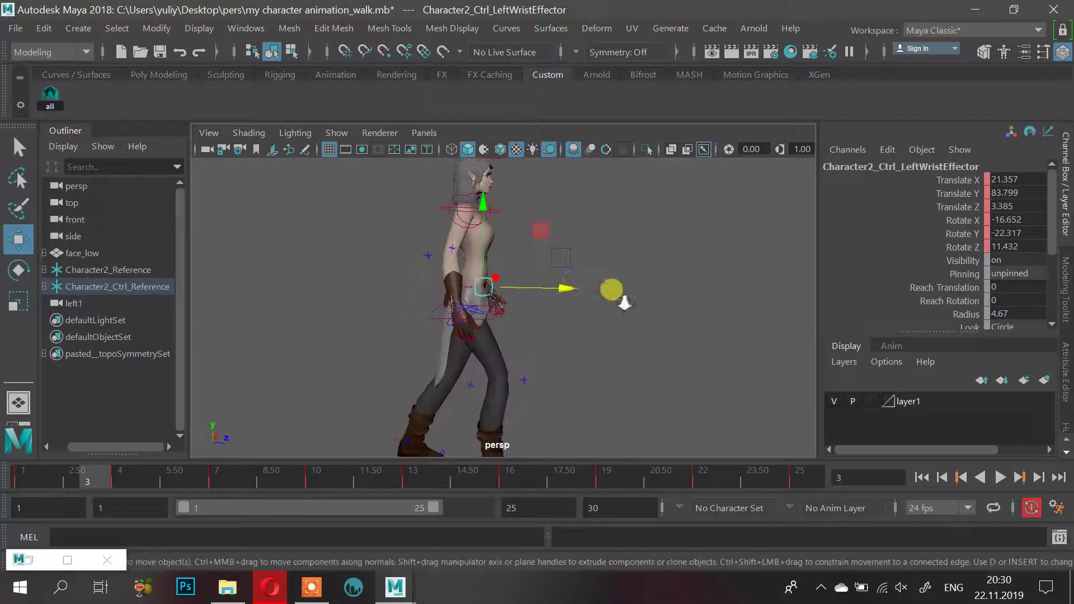
alt+drag(603, 263, 588, 335)
click(961, 477)
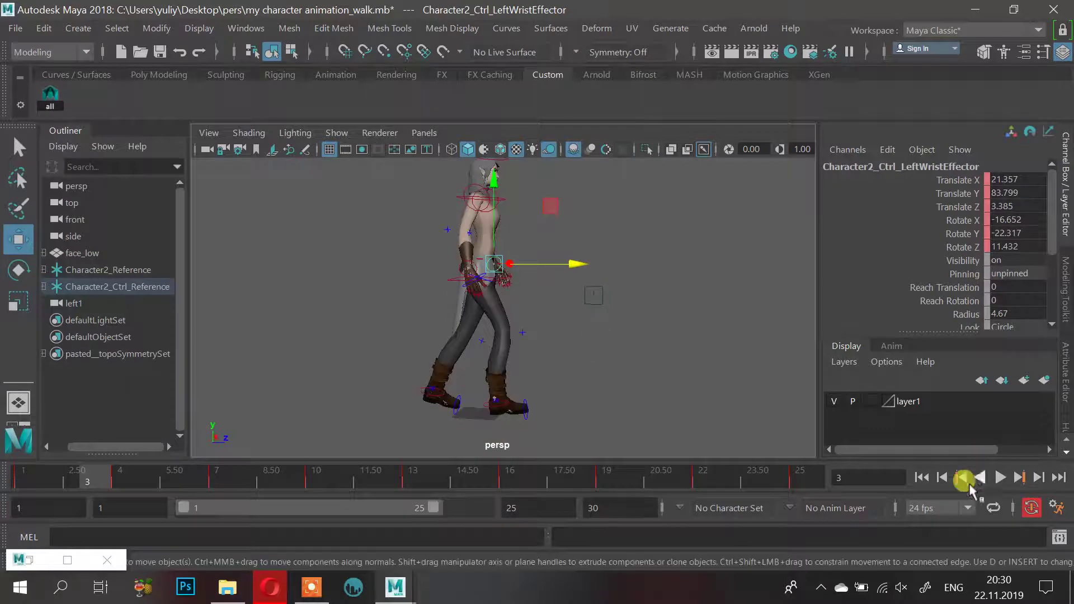
click(999, 476)
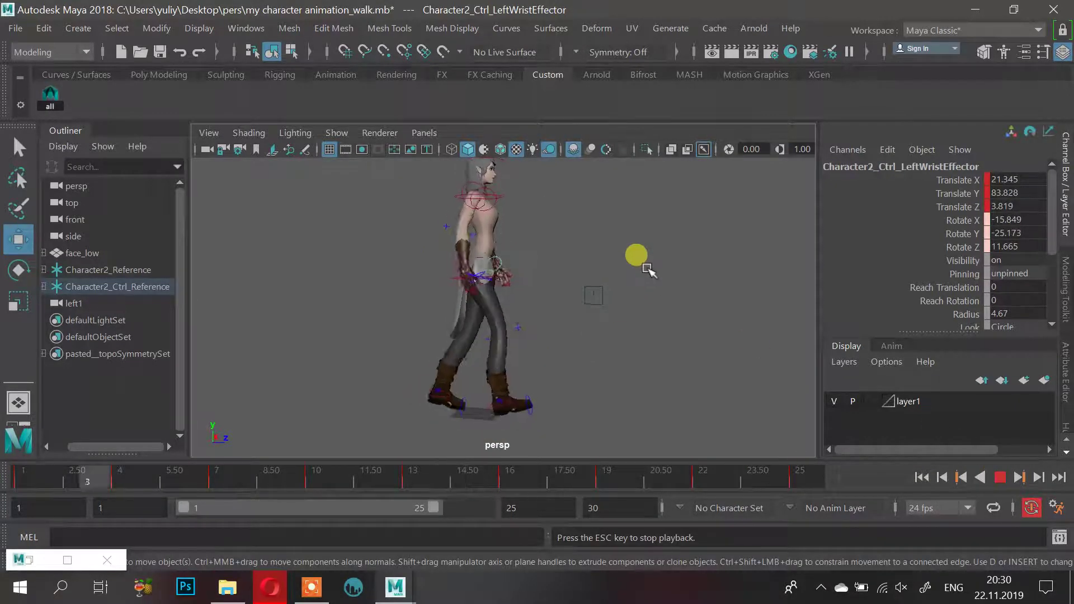
alt+drag(646, 266, 492, 308)
alt+right_drag(493, 308, 738, 352)
alt+drag(738, 351, 669, 322)
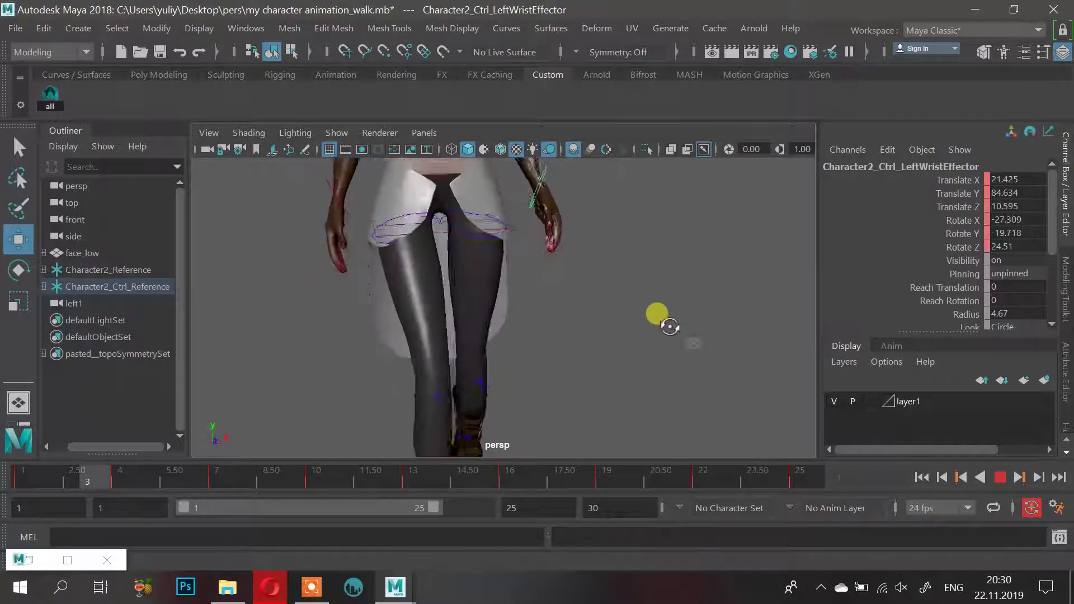
click(1000, 477)
Go to frame 1 and select the thumb and index finger effectors of the right hand
alt+middle_drag(486, 235, 561, 307)
alt+right_drag(561, 307, 646, 304)
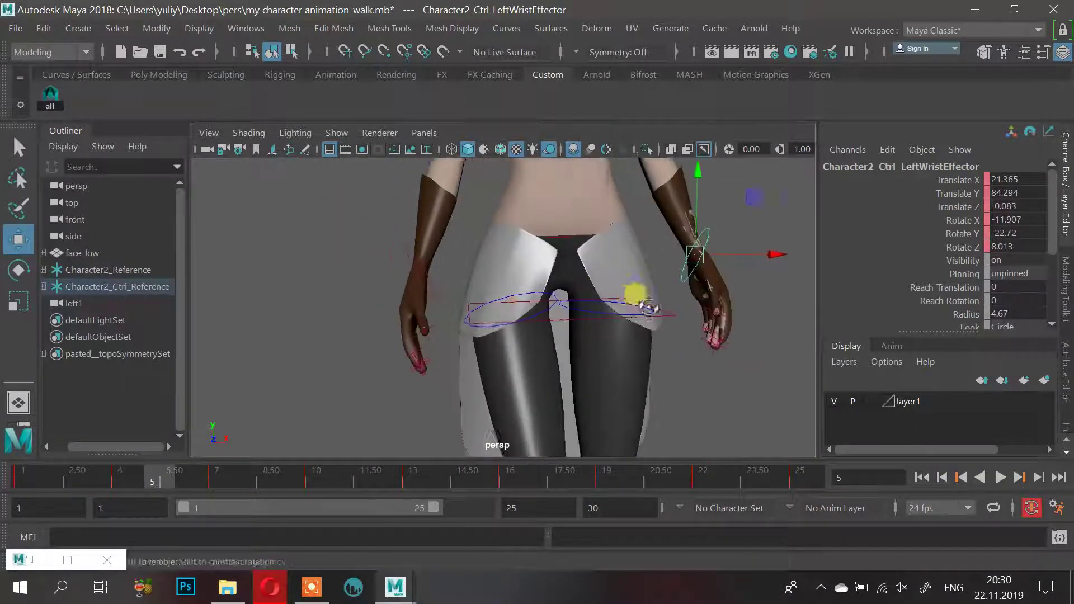
alt+drag(646, 304, 599, 344)
drag(84, 477, 13, 474)
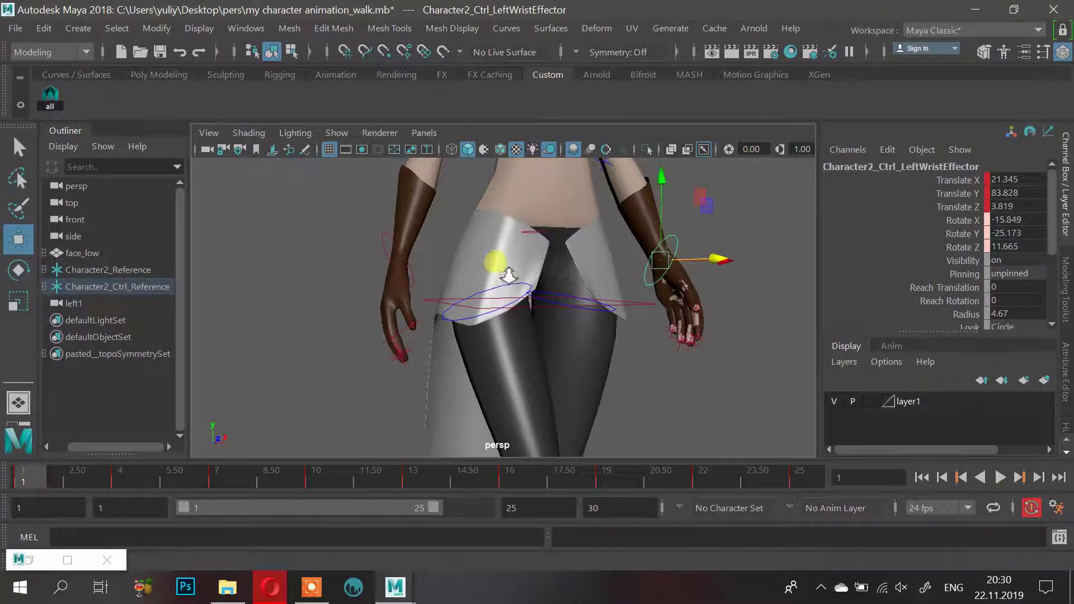
alt+drag(492, 259, 380, 318)
click(370, 337)
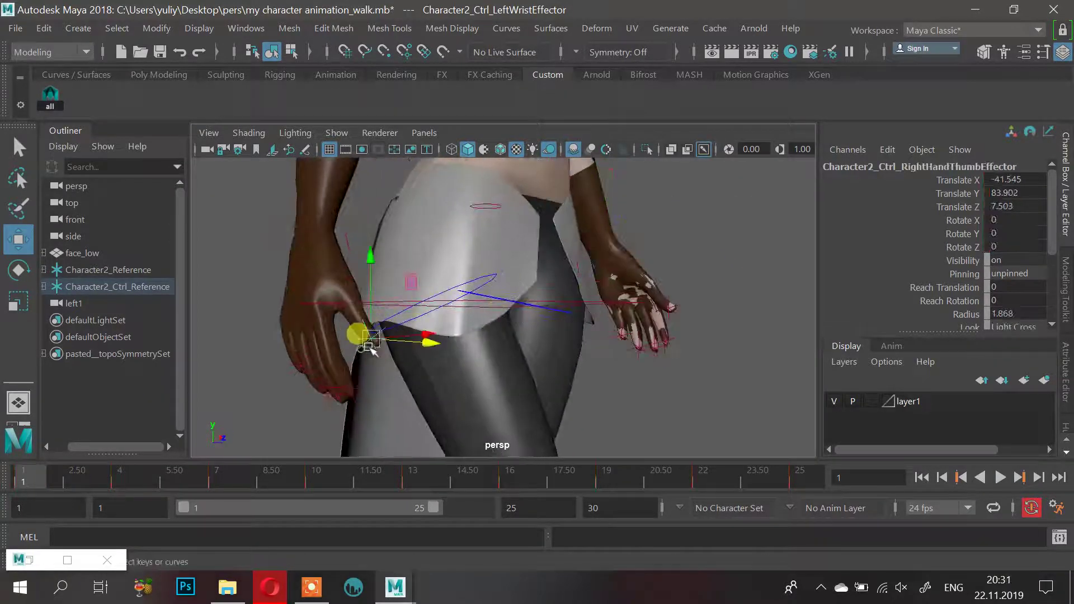
shift+click(341, 390)
Add the right hand's middle, ring and pinky effectors to the selection, and key all five at frame 1
alt+drag(288, 372, 432, 252)
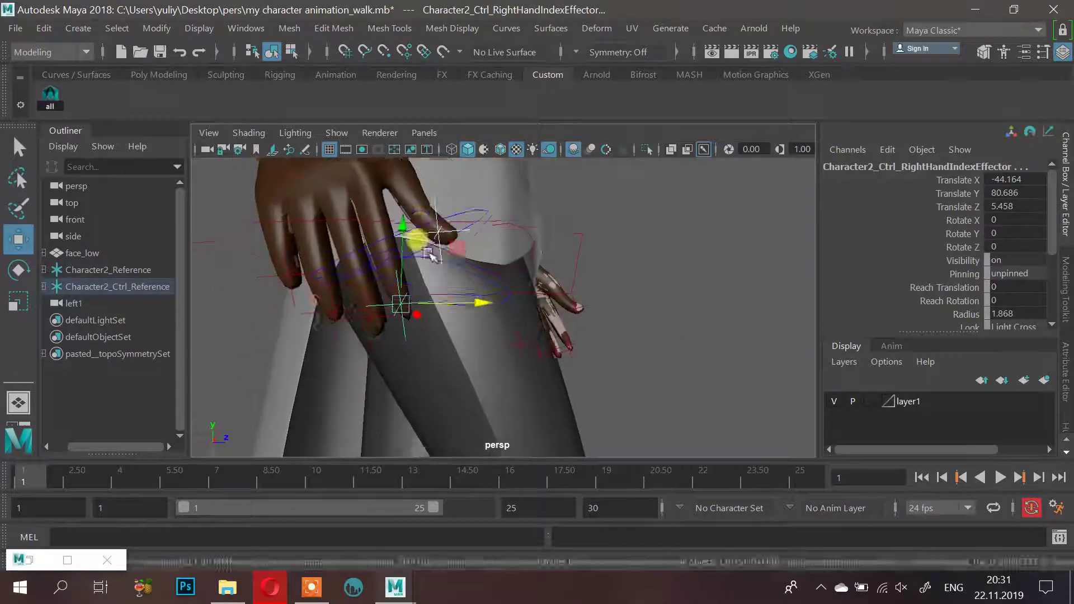
scroll(403, 285, up, 3)
click(287, 333)
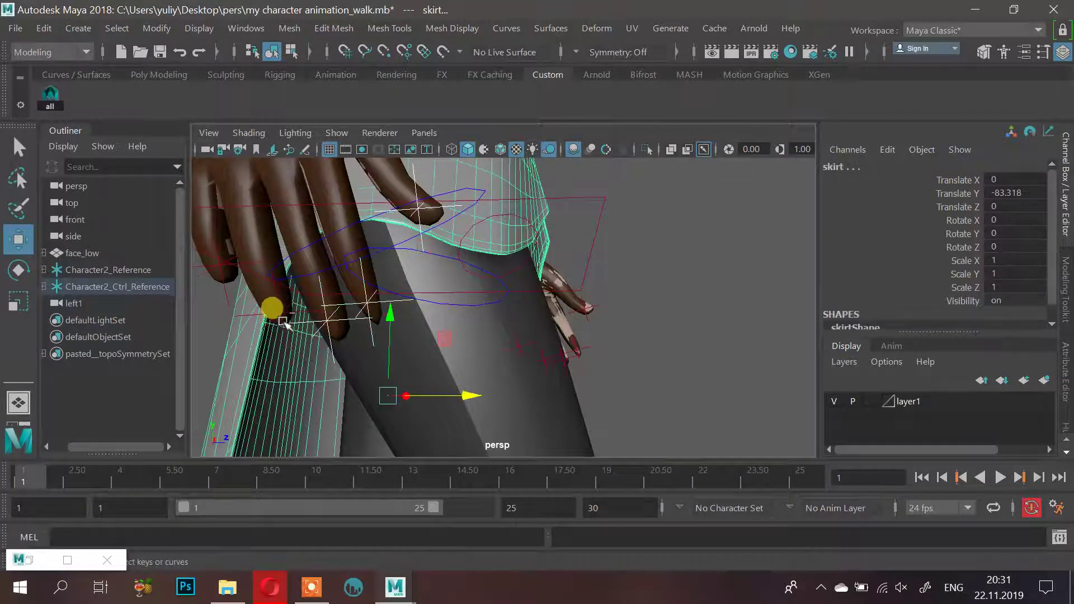
click(283, 323)
click(224, 288)
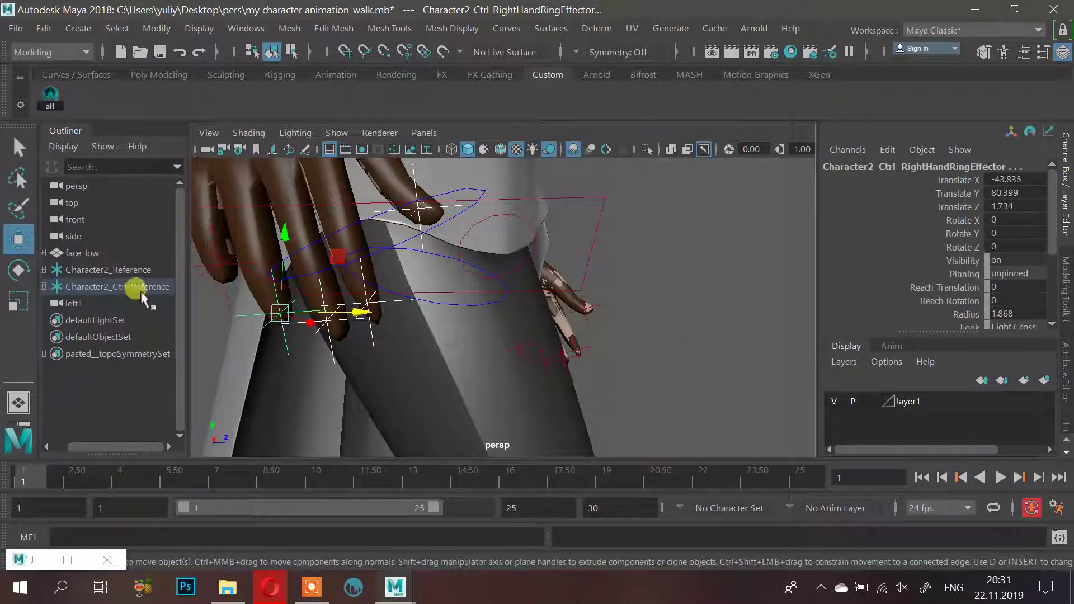
shift+click(227, 296)
click(856, 314)
alt+drag(741, 339, 691, 335)
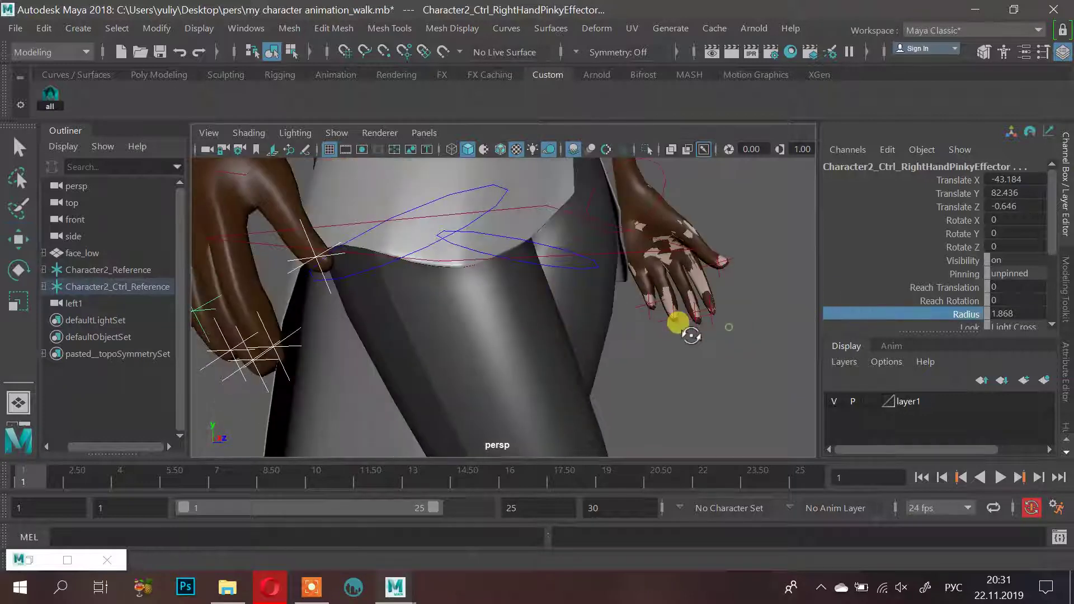
alt+drag(428, 364, 531, 305)
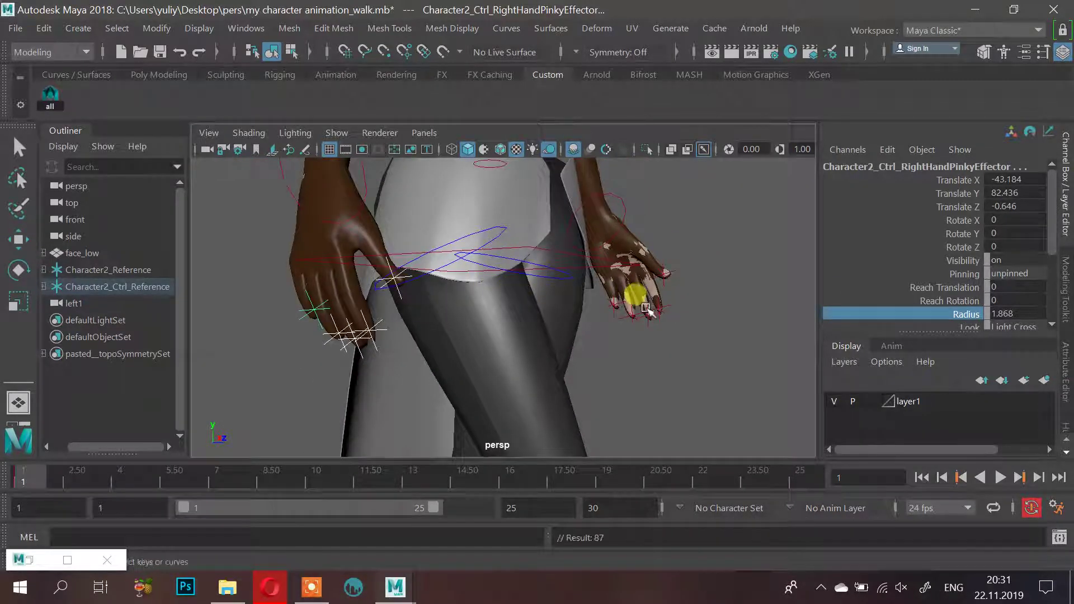
Select the left hand's pinky, ring, middle, index and thumb effectors, and key them at frame 1
alt+drag(654, 308, 644, 308)
click(648, 308)
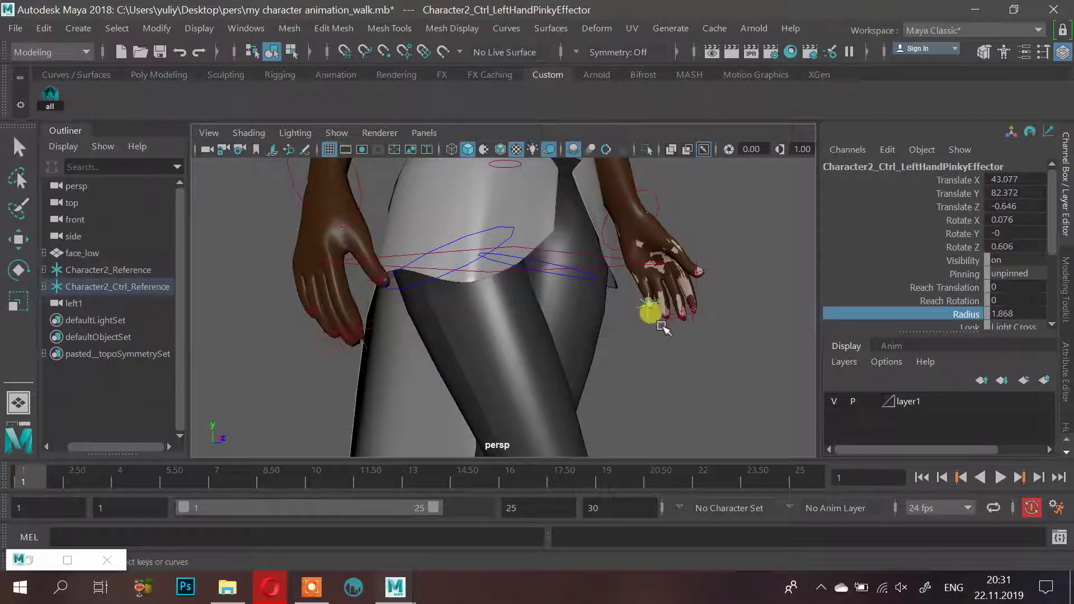
click(695, 325)
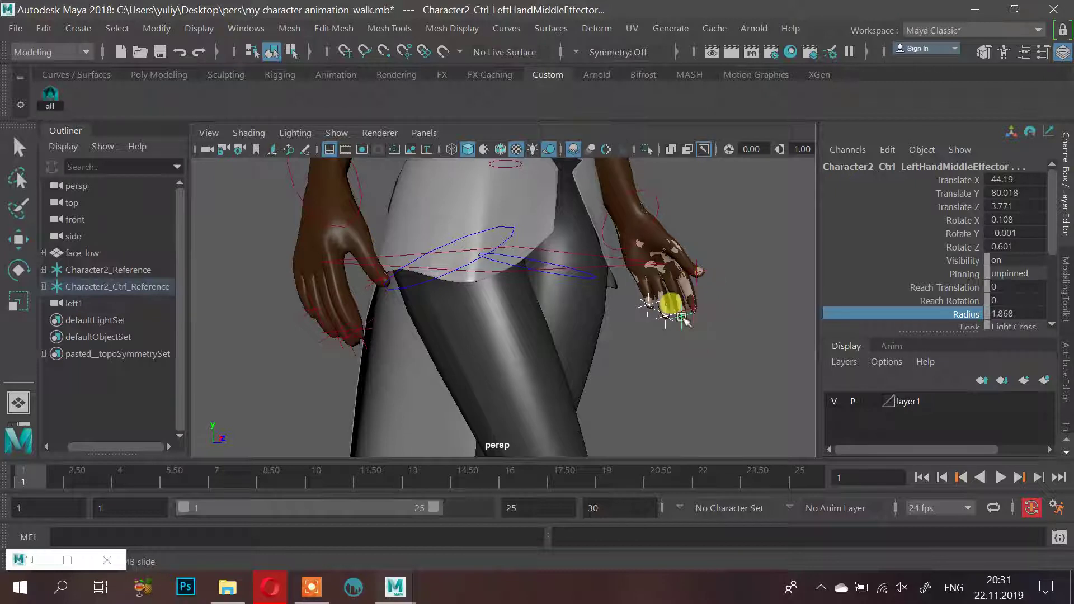
click(704, 292)
click(699, 320)
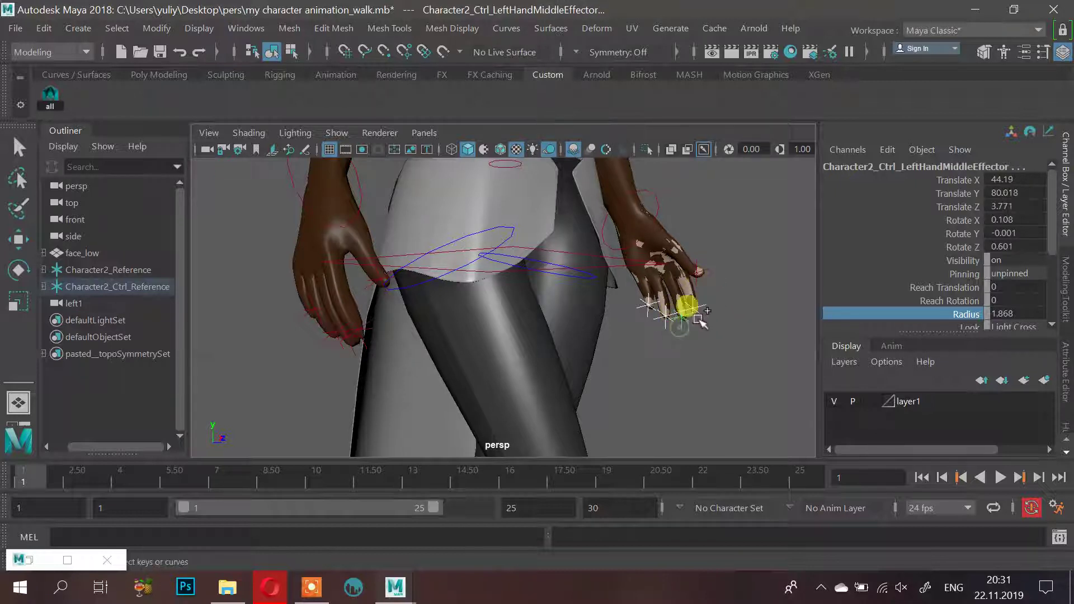
click(720, 287)
key(s)
click(302, 415)
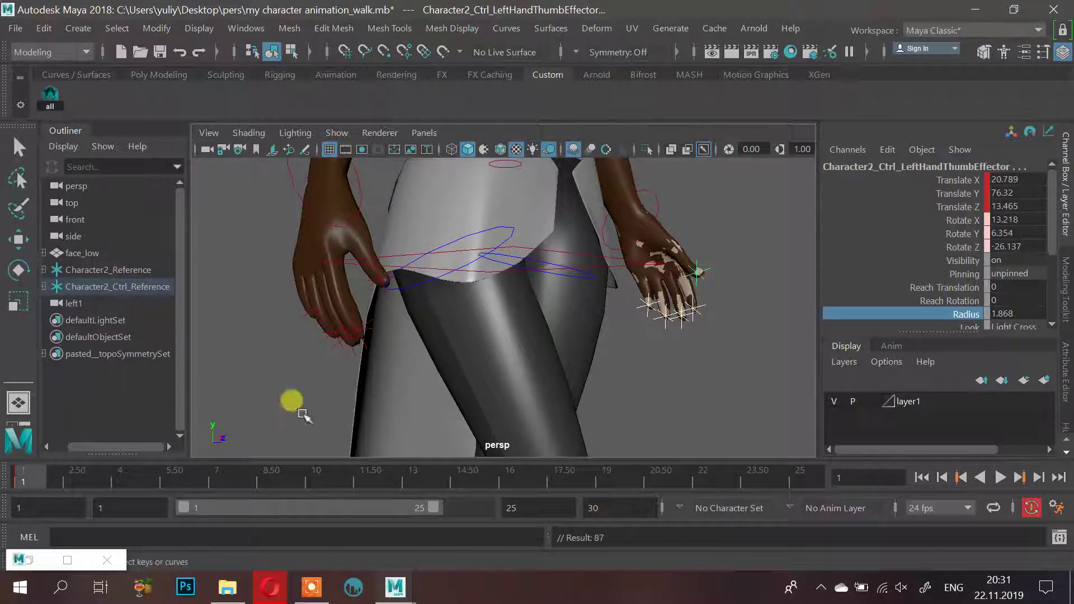
Add the right hand's thumb, index, middle, ring and pinky effectors to the selected left-hand finger effectors
alt+right_drag(375, 267, 364, 315)
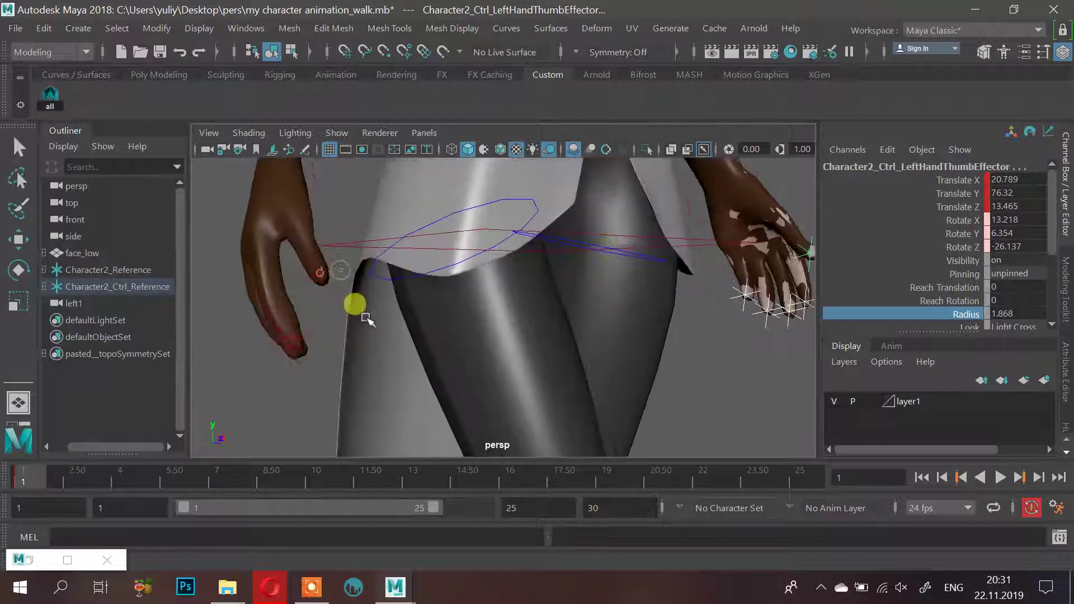
alt+drag(364, 315, 336, 277)
click(335, 259)
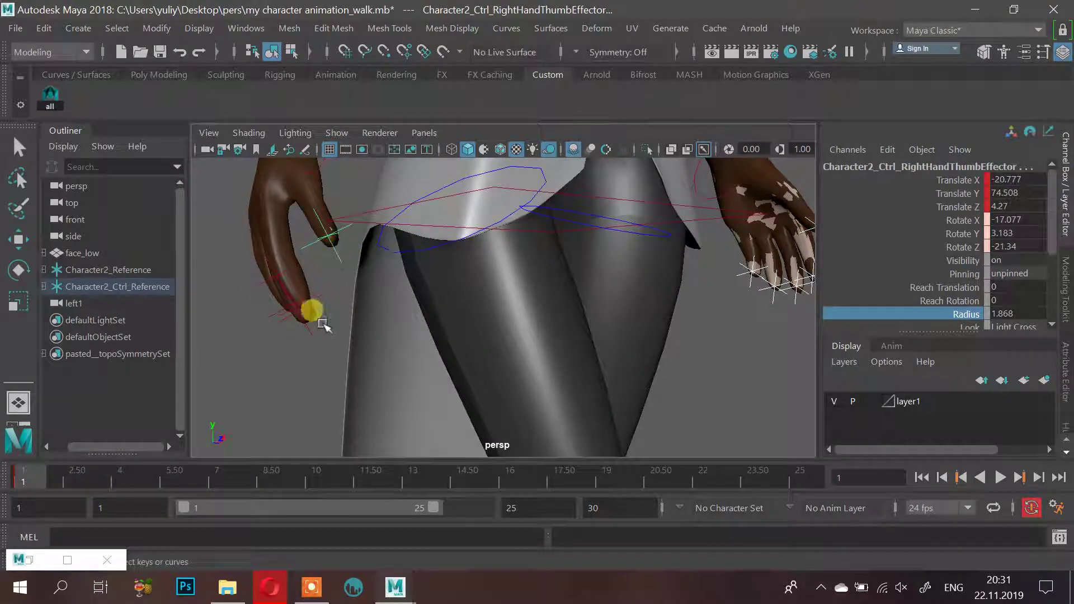
drag(312, 342, 327, 323)
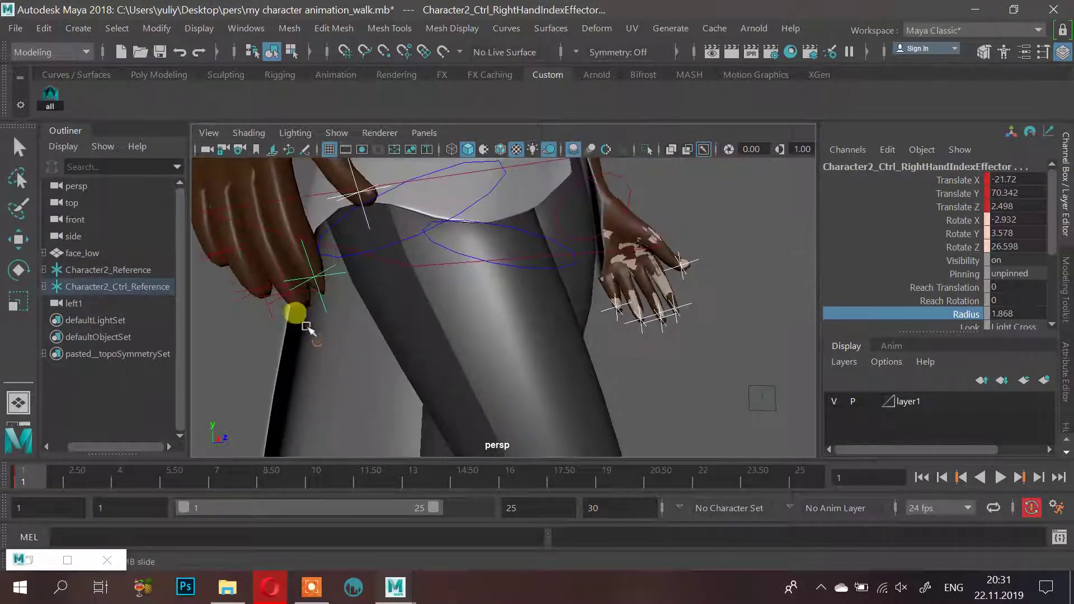
click(302, 326)
click(262, 320)
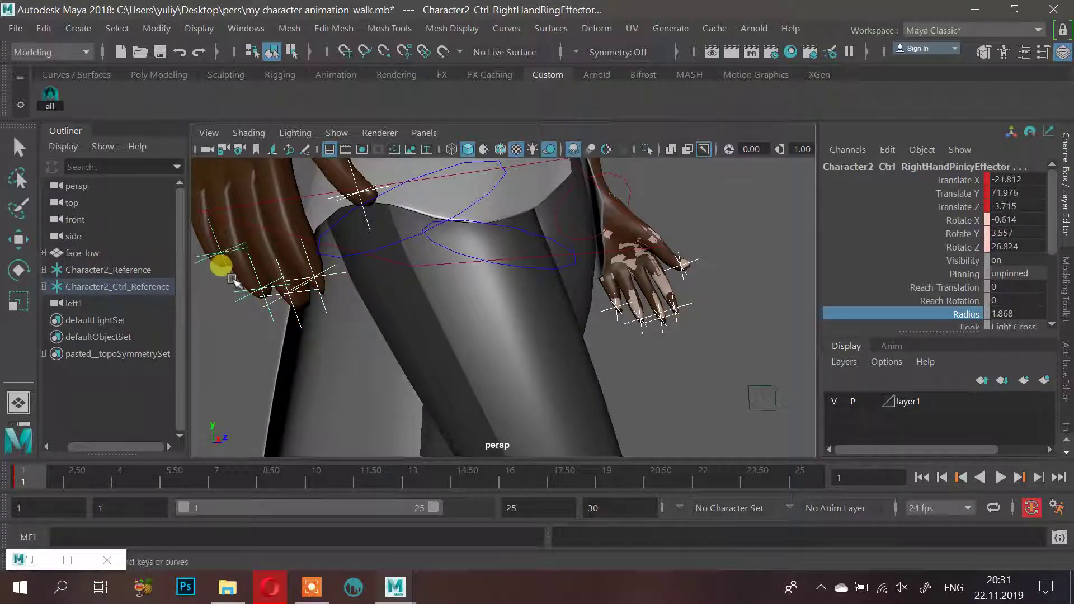
Copy the finger effectors' keys from frame 1 and paste them at frame 25
right_click(31, 477)
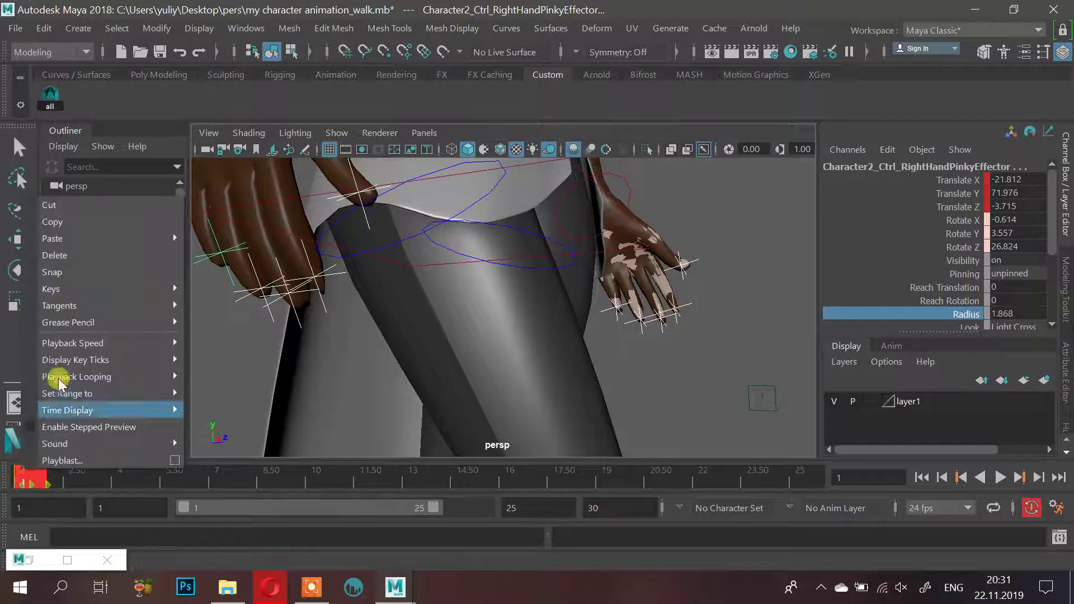
click(93, 224)
drag(299, 473, 893, 510)
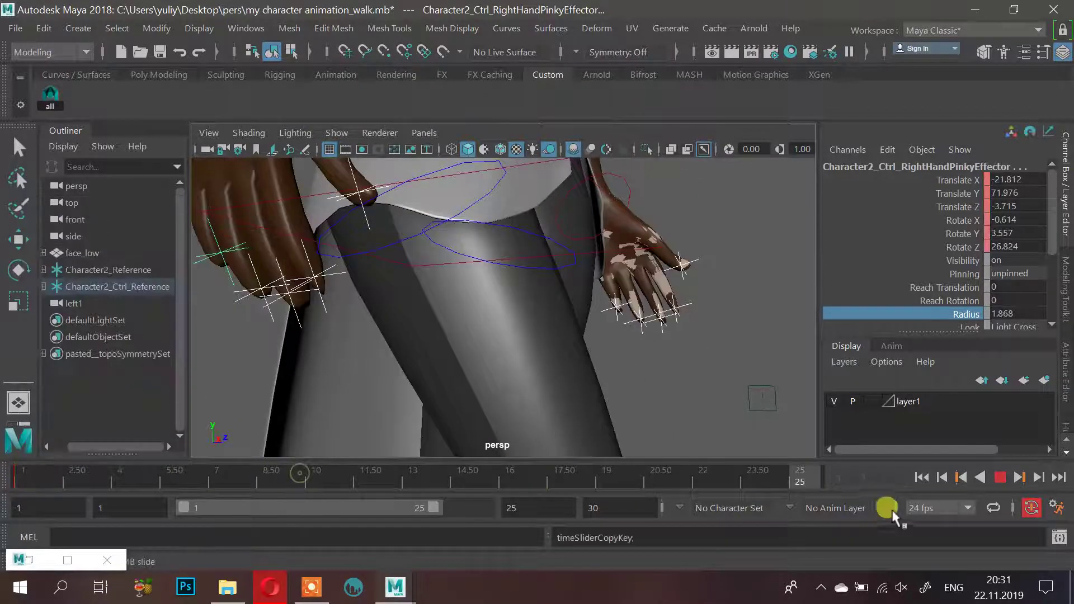
right_click(790, 487)
click(840, 247)
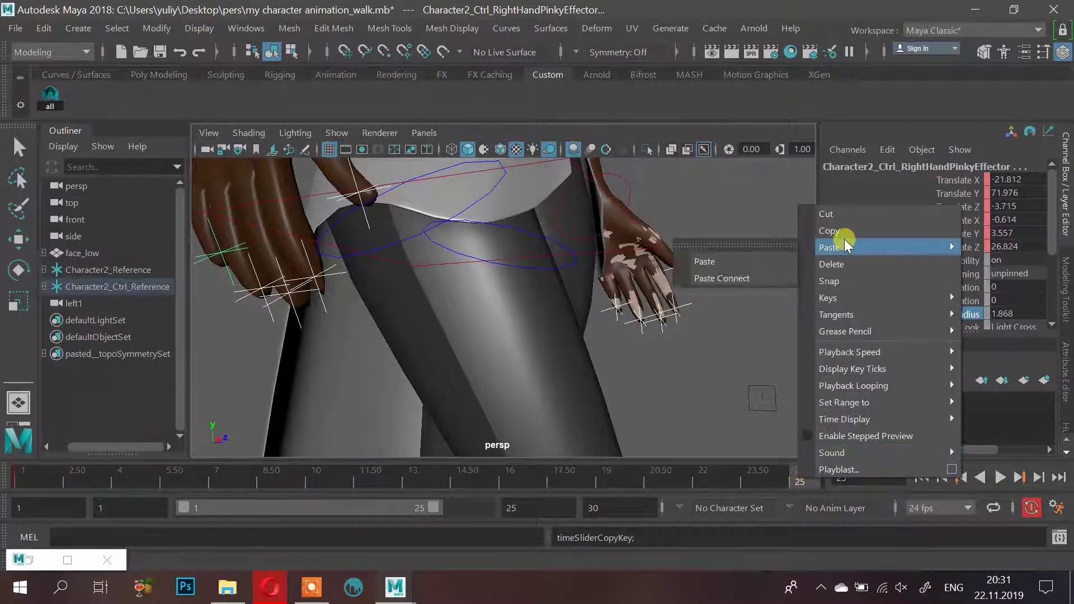
click(758, 261)
Paste the copied finger keys at frame 13 as well
drag(706, 478, 415, 477)
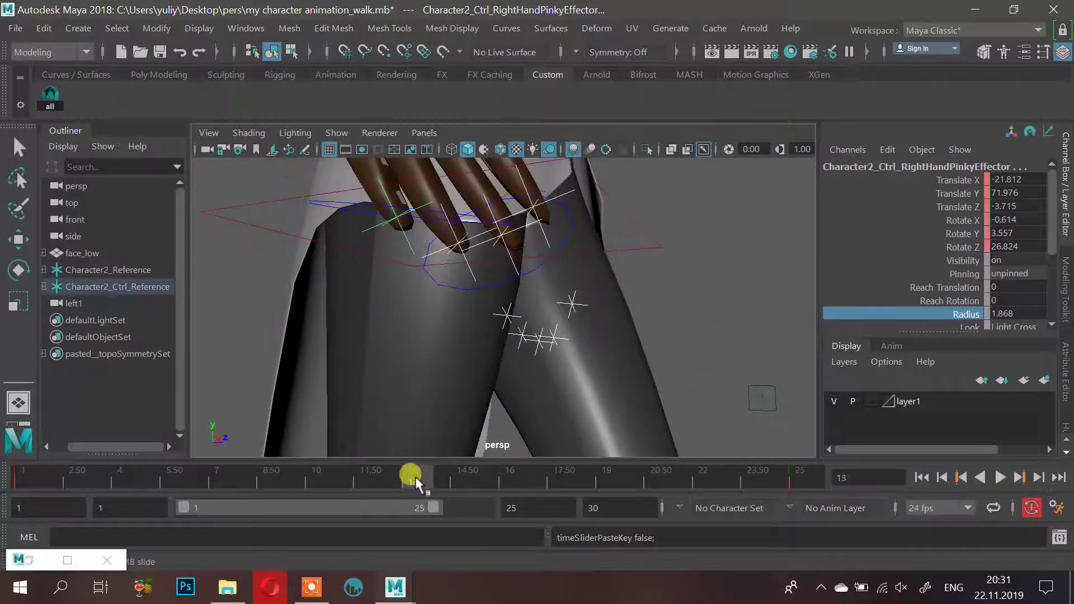
right_click(416, 477)
mouse_move(491, 246)
click(613, 258)
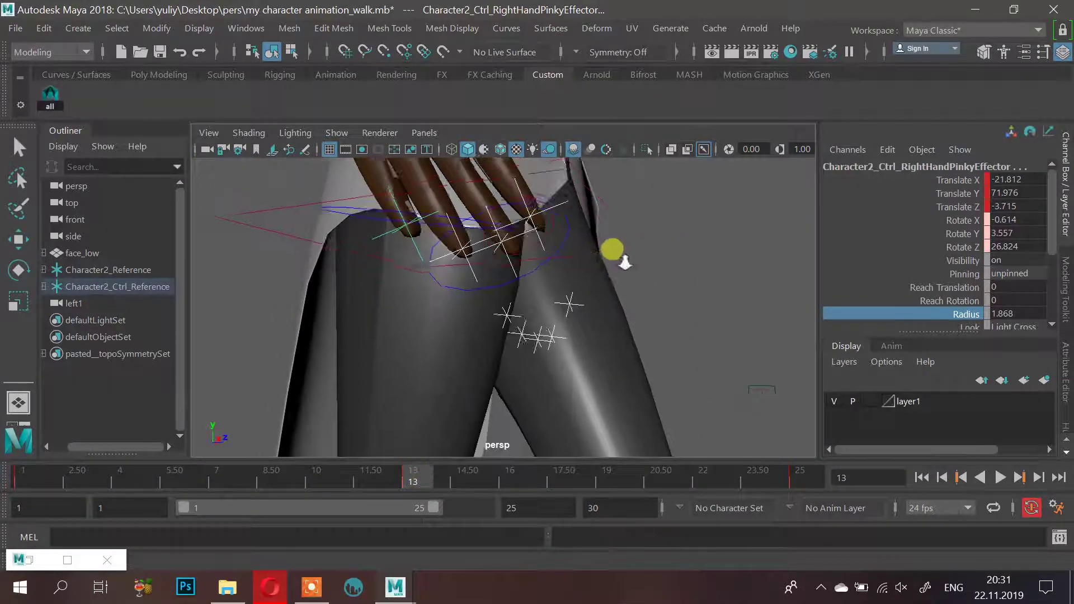
Go to frame 7, activate the Move tool, and remove the left hand's finger effectors from the selection
alt+right_drag(615, 253, 420, 276)
alt+drag(362, 325, 336, 430)
drag(317, 477, 223, 480)
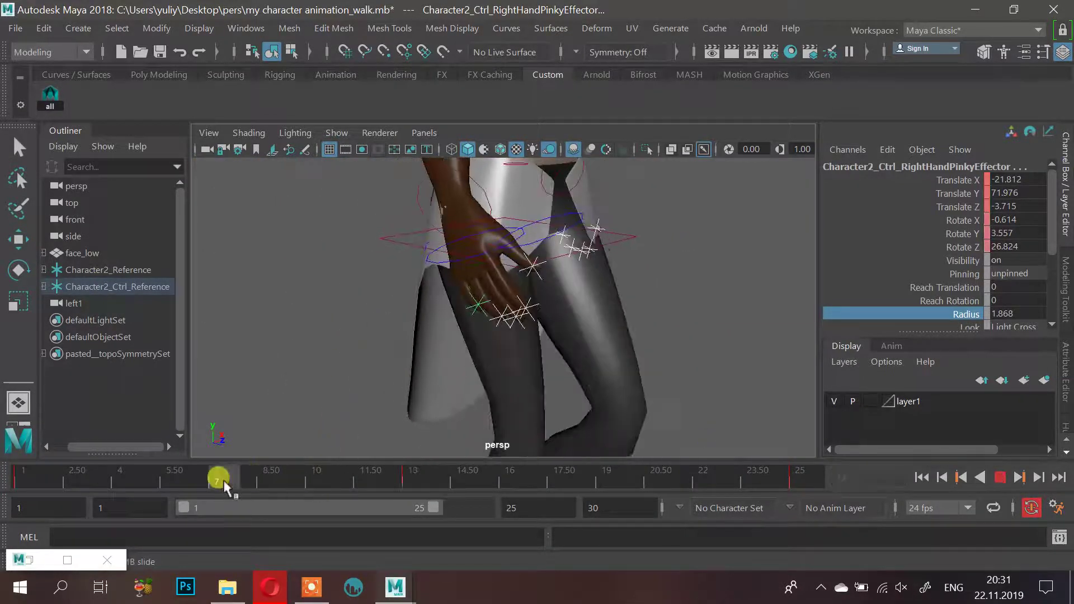
alt+drag(369, 358, 345, 373)
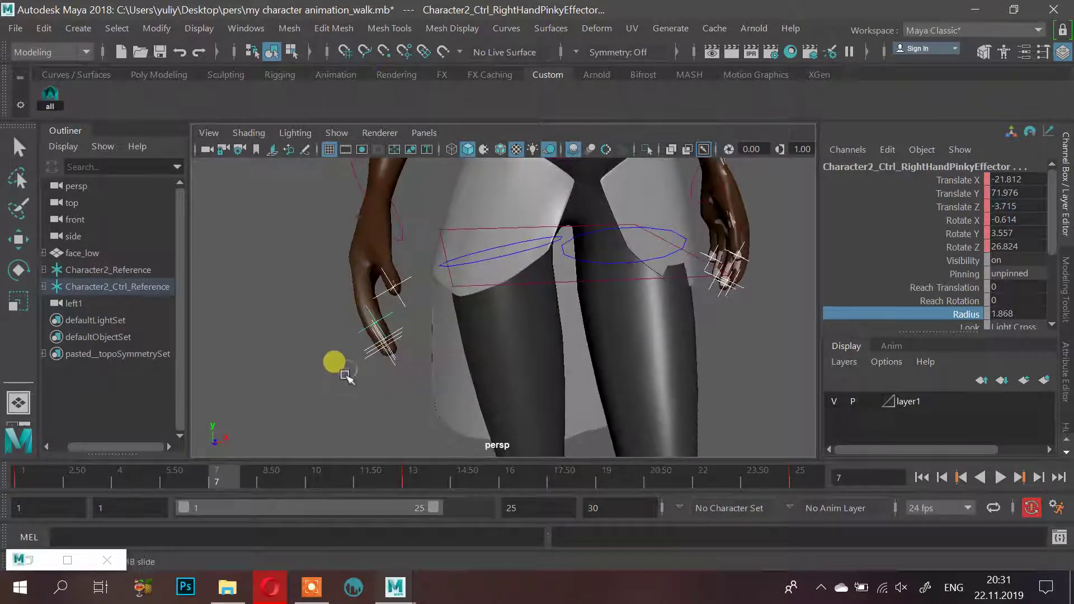
key(w)
drag(376, 239, 377, 231)
key(ctrl+z)
alt+drag(473, 254, 657, 242)
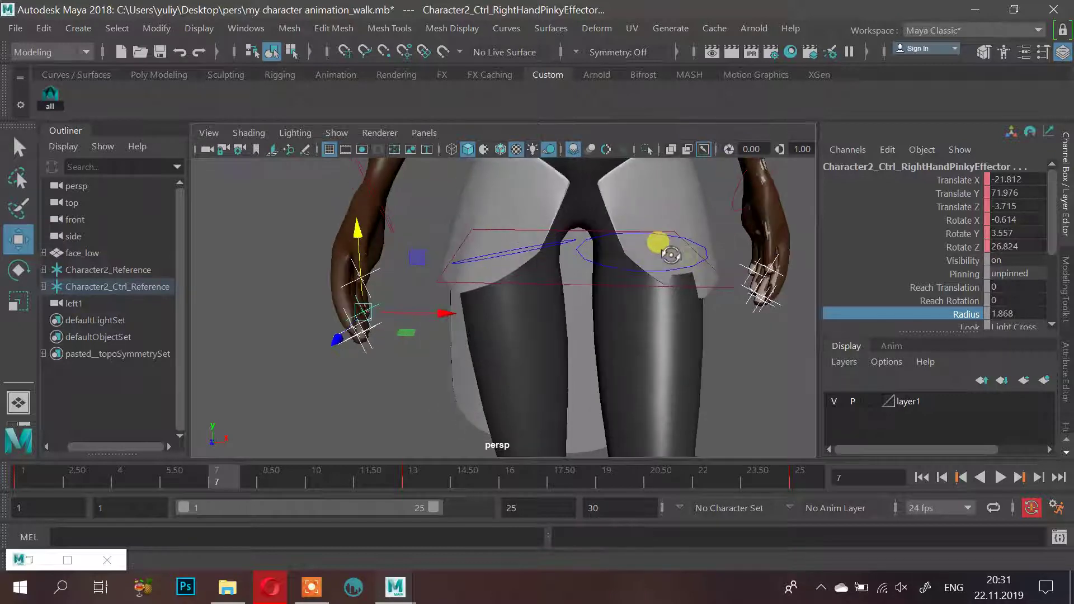
ctrl+drag(746, 257, 792, 350)
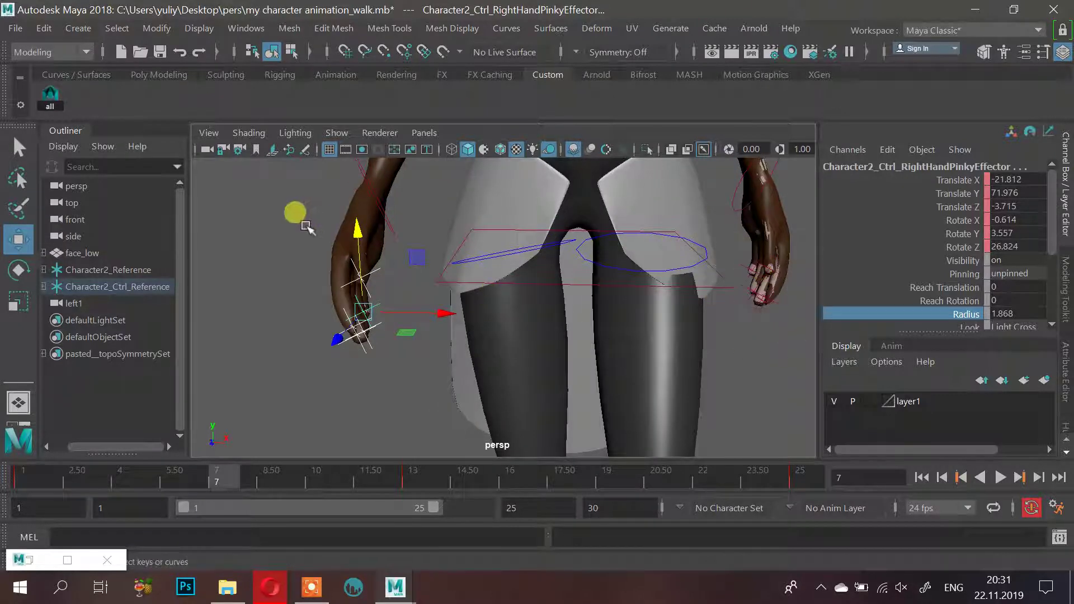
Curl the right hand at frame 7 by moving its fingertip effectors up and inward, adjust the thumb, and preview the motion
drag(356, 234, 376, 278)
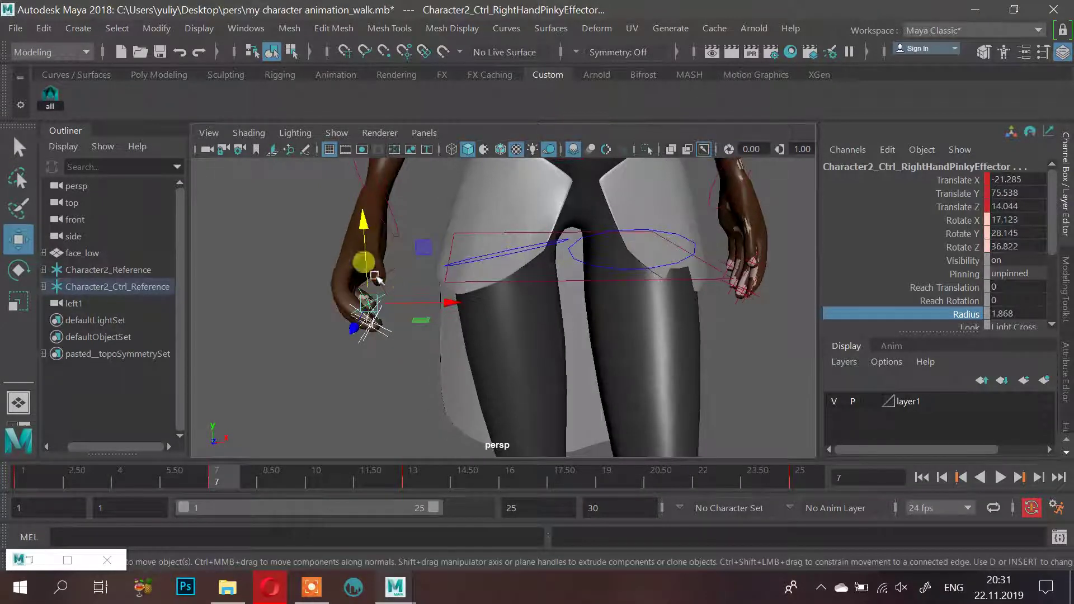
drag(428, 305, 443, 307)
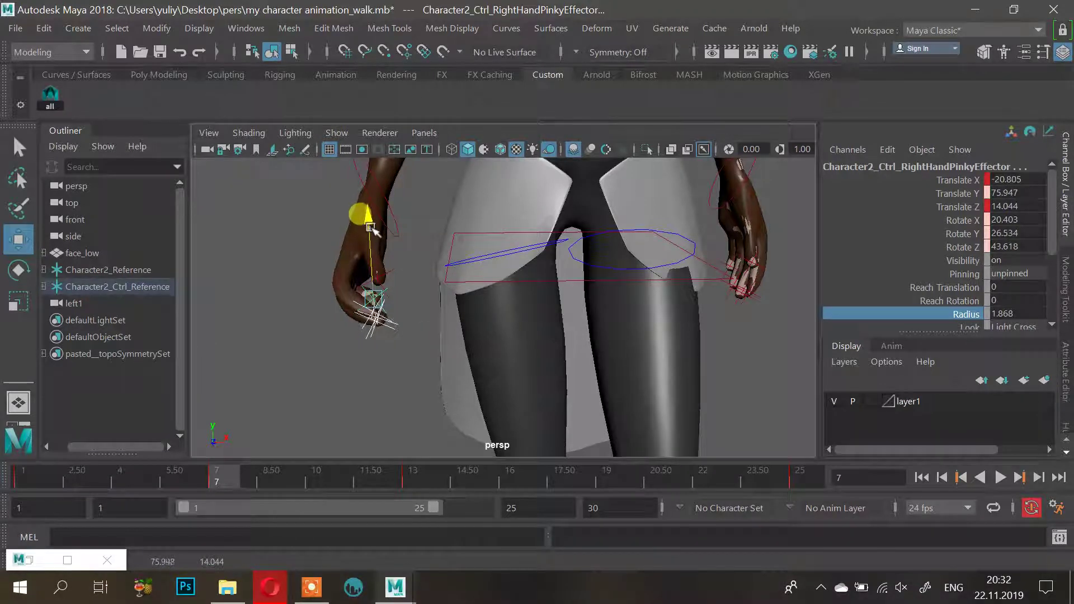
drag(332, 244, 436, 275)
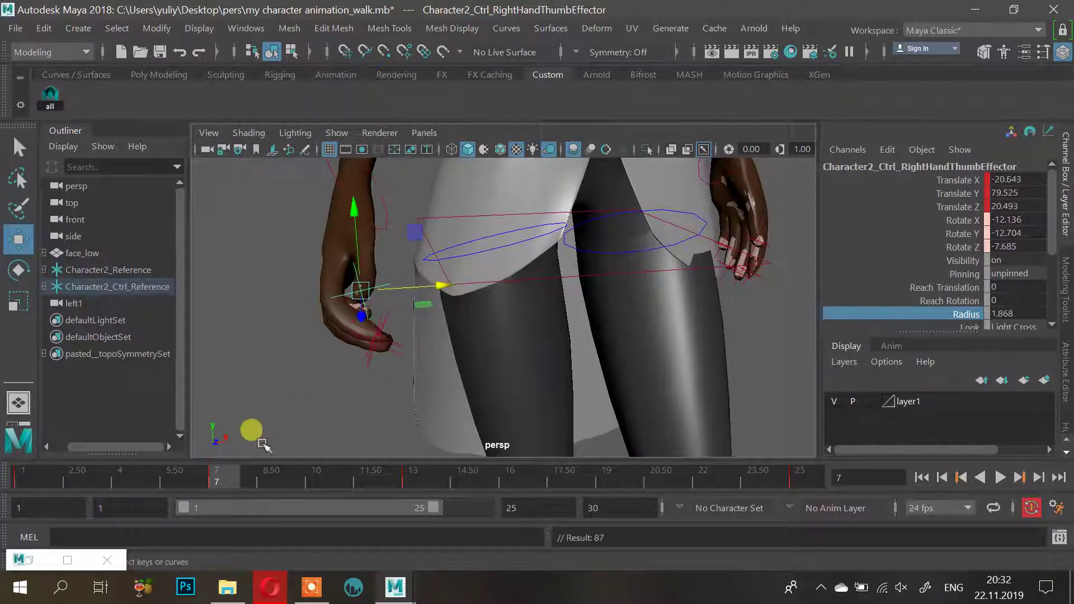
key(alt+v)
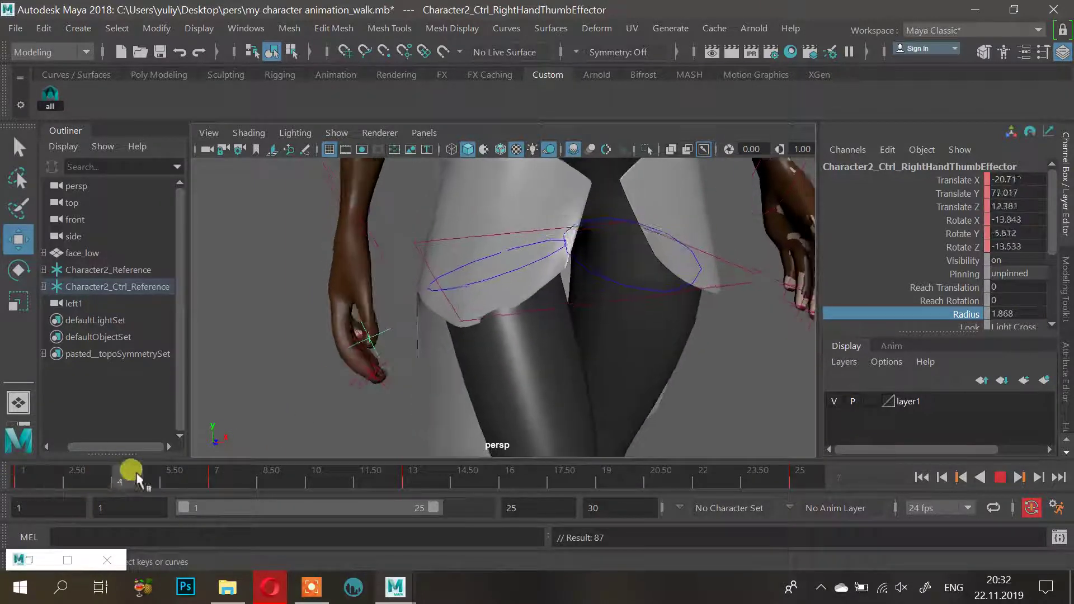
mouse_move(220, 468)
mouse_down()
mouse_move(599, 463)
mouse_move(222, 486)
mouse_up()
Select the left hand's index, middle, ring and pinky effectors at frame 7
alt+drag(659, 342, 604, 312)
alt+middle_drag(604, 313, 514, 323)
alt+right_drag(602, 302, 637, 292)
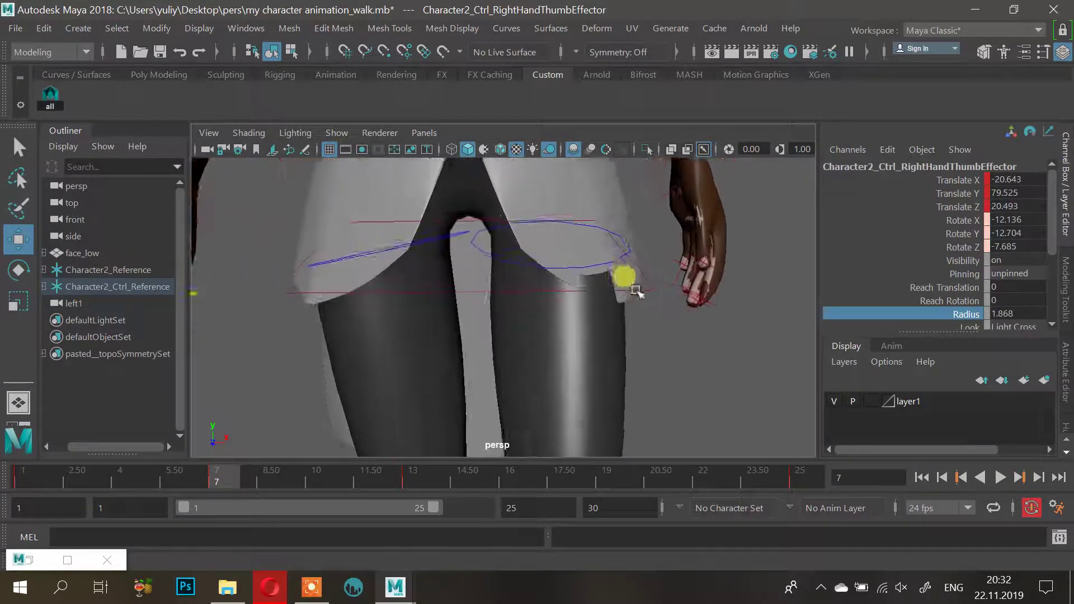
alt+middle_drag(637, 292, 552, 319)
alt+right_drag(627, 324, 661, 330)
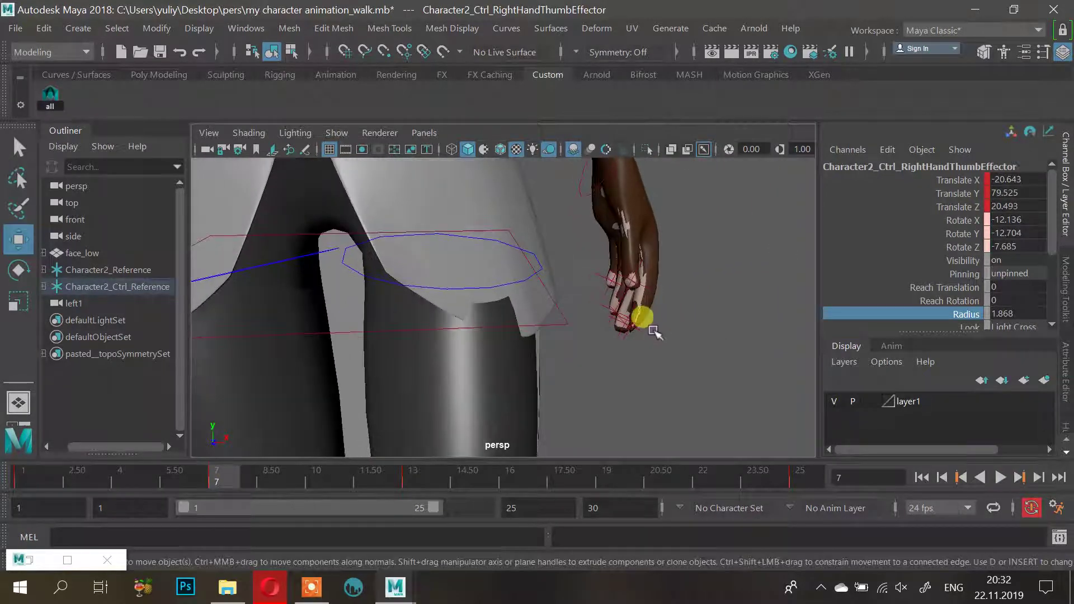
drag(654, 331, 638, 340)
alt+drag(654, 299, 681, 270)
shift+click(659, 283)
click(704, 370)
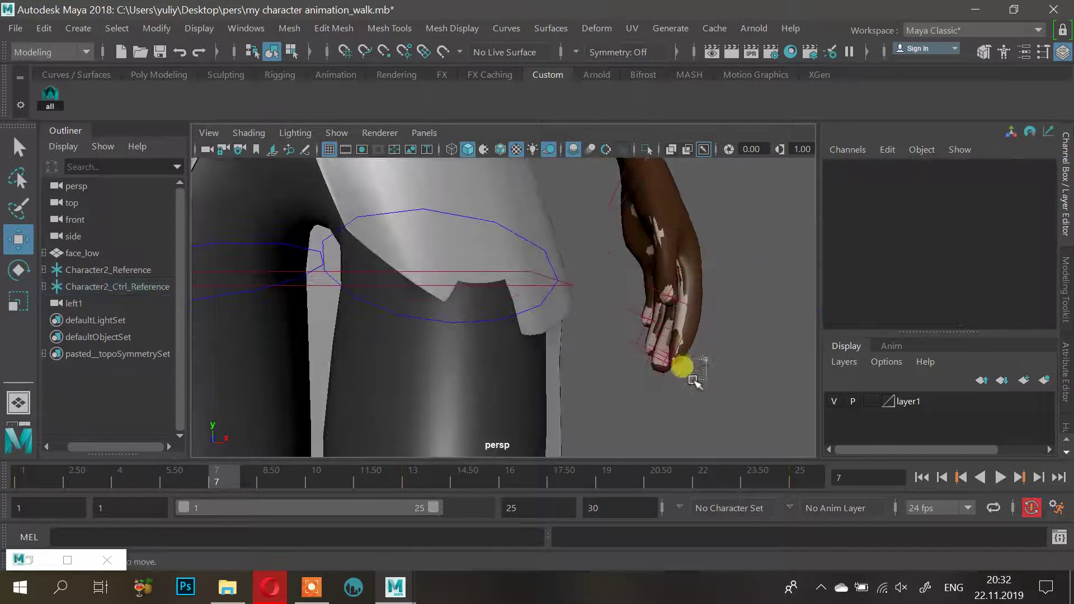
click(685, 371)
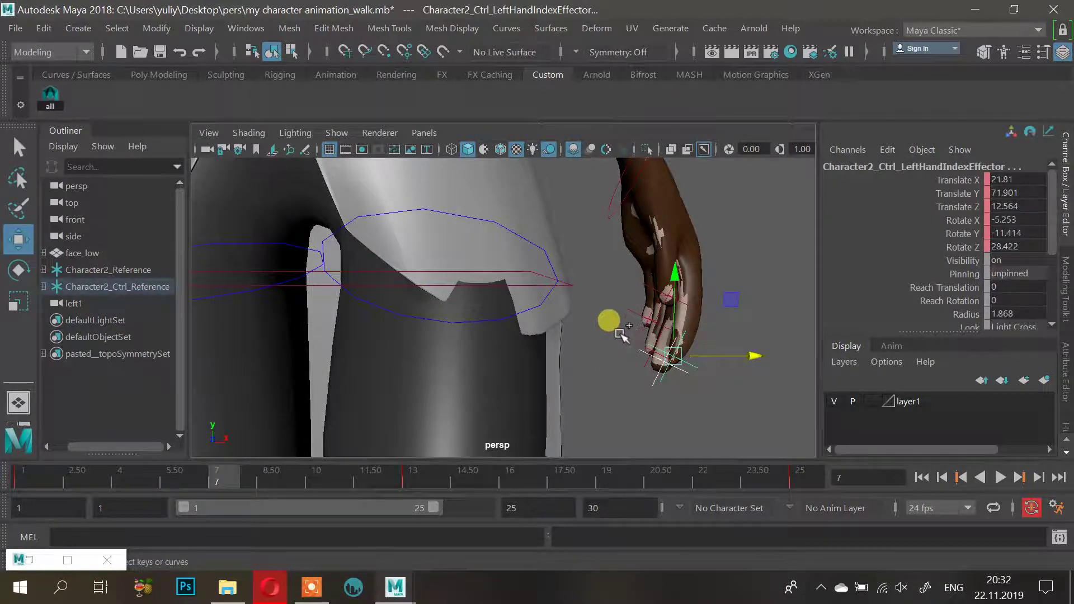
alt+drag(619, 334, 424, 298)
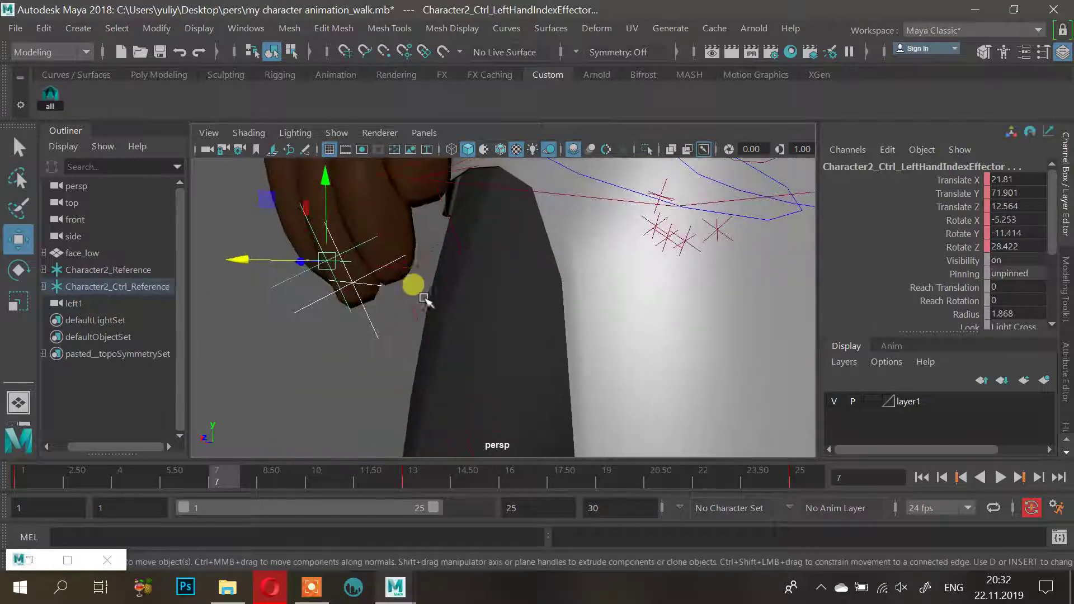
click(424, 298)
Move the left hand's four fingertip effectors up and inward at frame 7 to curl the fingers
alt+drag(456, 251, 375, 263)
click(368, 272)
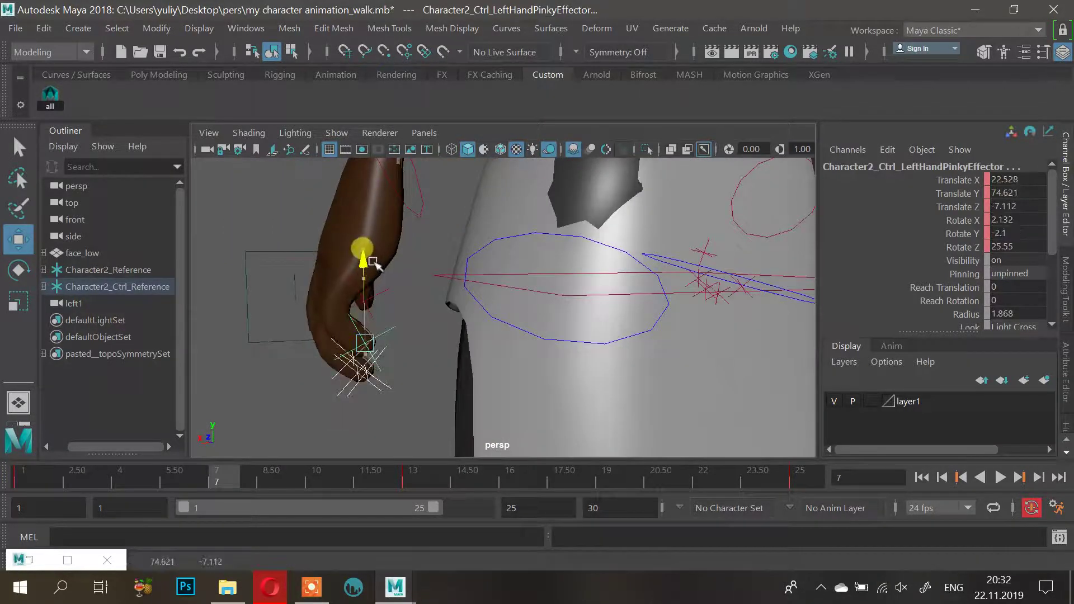
mouse_move(280, 343)
mouse_down()
mouse_move(305, 341)
mouse_move(295, 338)
mouse_up()
Reposition the left hand's thumb effector at frame 7 to match the curled fingers, and replay the walk
alt+drag(418, 295, 643, 282)
click(662, 289)
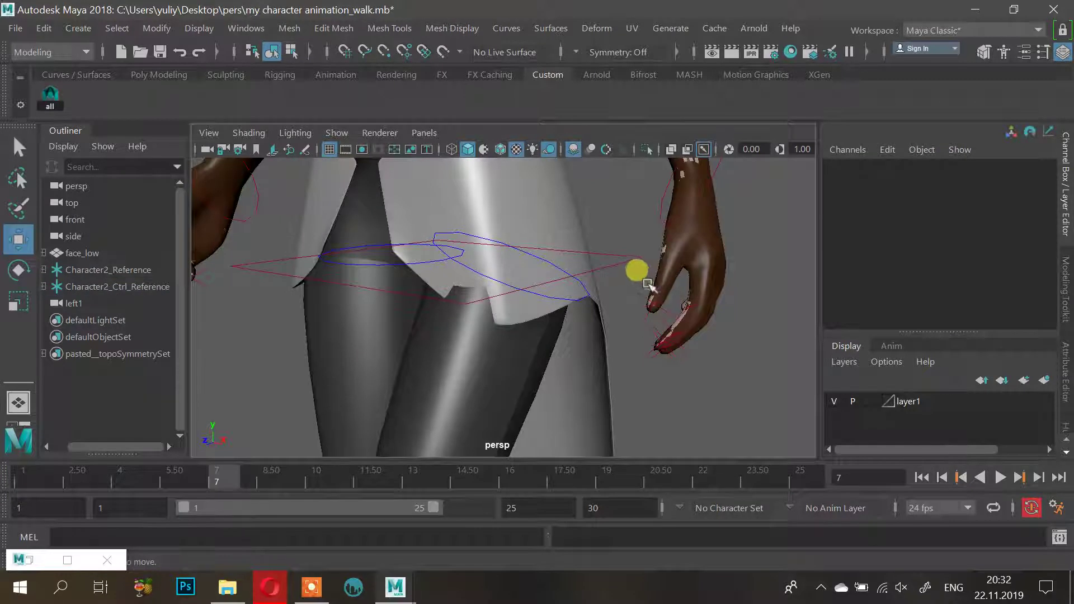
click(639, 298)
alt+drag(647, 298, 709, 302)
drag(695, 242, 800, 308)
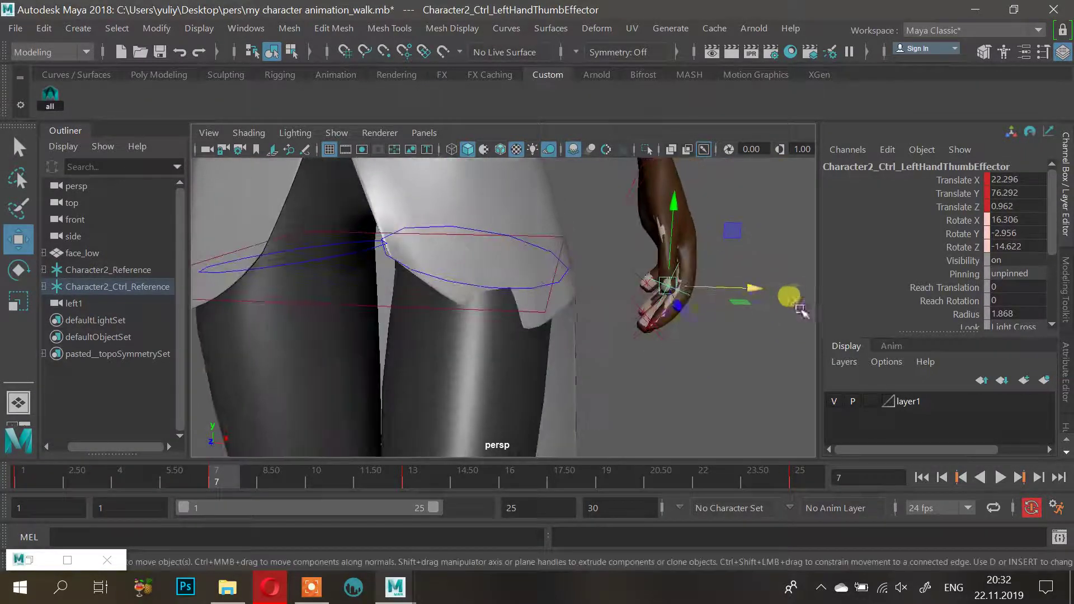
alt+drag(672, 307, 613, 380)
key(alt+v)
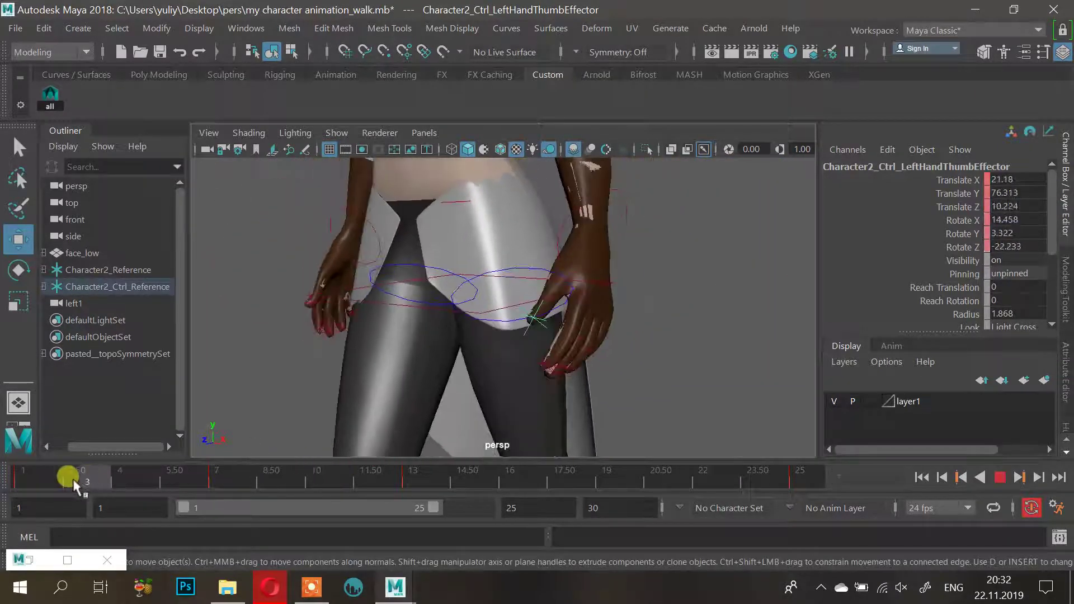
Go to frame 19 and select the left hand's index, middle, ring and pinky effectors, leaving out the thumb
drag(251, 473, 615, 473)
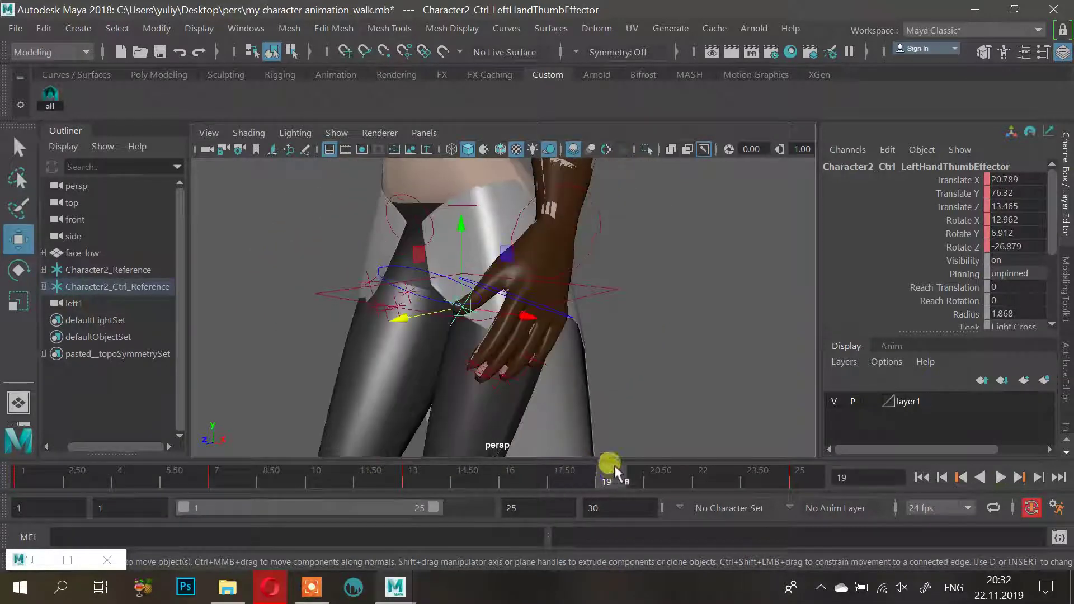
alt+drag(549, 314, 642, 315)
alt+right_drag(643, 315, 728, 347)
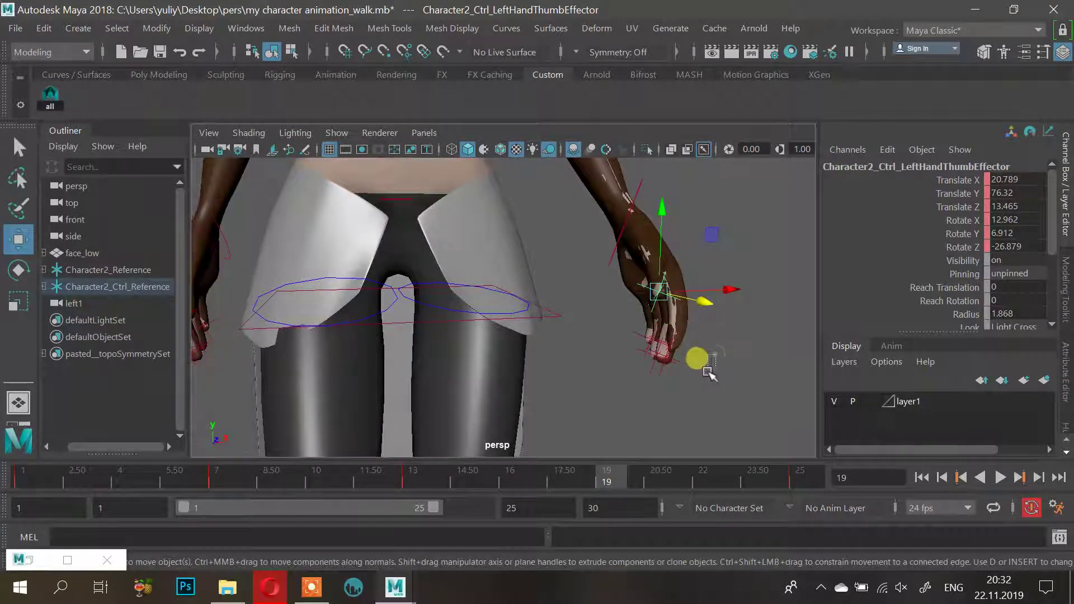
drag(691, 381, 683, 383)
alt+drag(699, 312, 715, 314)
alt+right_drag(715, 315, 775, 374)
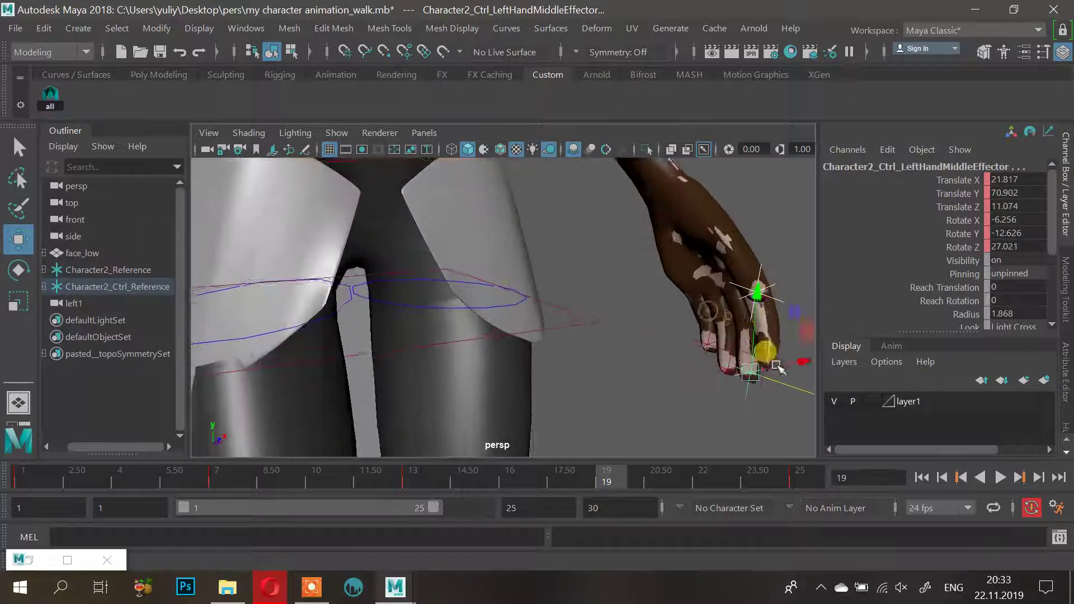
alt+middle_drag(776, 374, 677, 311)
alt+right_drag(678, 311, 722, 330)
ctrl+drag(732, 174, 749, 189)
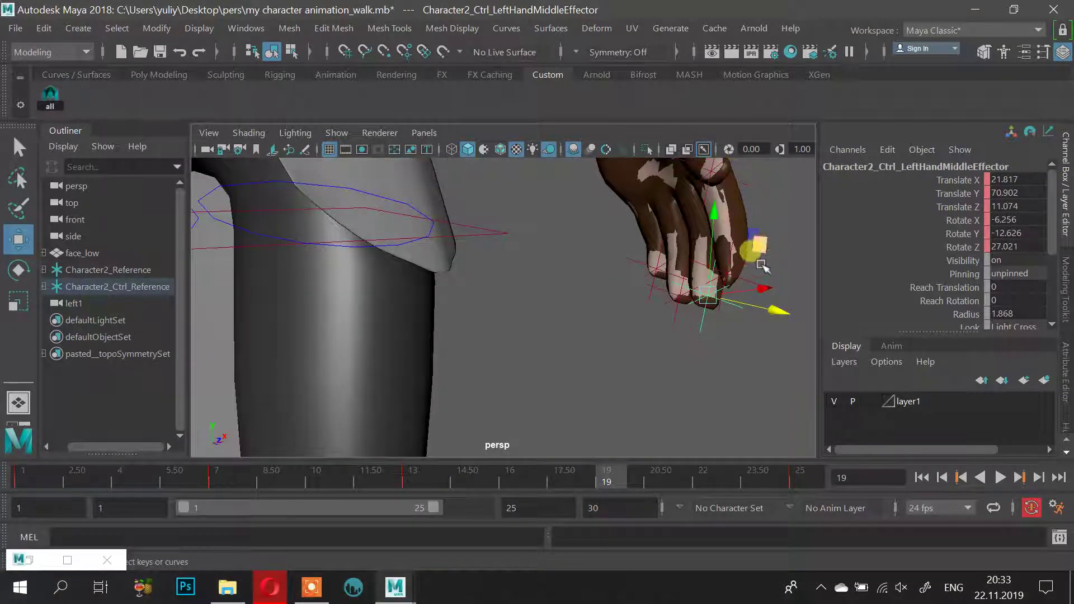
shift+drag(758, 290, 739, 297)
shift+drag(660, 319, 683, 334)
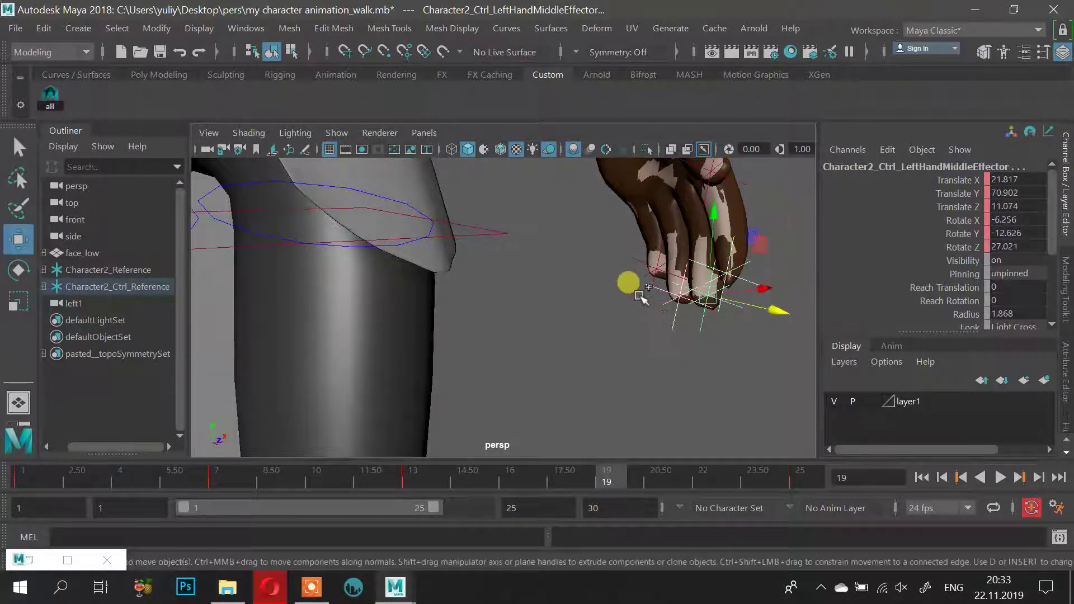
shift+drag(639, 295, 659, 306)
Curl the left hand's fingers at frame 19 by shifting their effectors slightly up and inward
alt+drag(674, 258, 630, 237)
drag(637, 190, 635, 180)
alt+drag(671, 219, 605, 254)
drag(675, 273, 662, 273)
Select the right hand's index, middle, ring and pinky effectors at frame 19
alt+drag(593, 266, 532, 274)
alt+right_drag(503, 285, 401, 313)
mouse_move(401, 312)
alt+mouse_down()
mouse_move(363, 420)
mouse_move(522, 317)
mouse_move(453, 289)
mouse_move(367, 337)
mouse_move(395, 296)
mouse_move(401, 317)
alt+mouse_up()
click(350, 314)
click(339, 310)
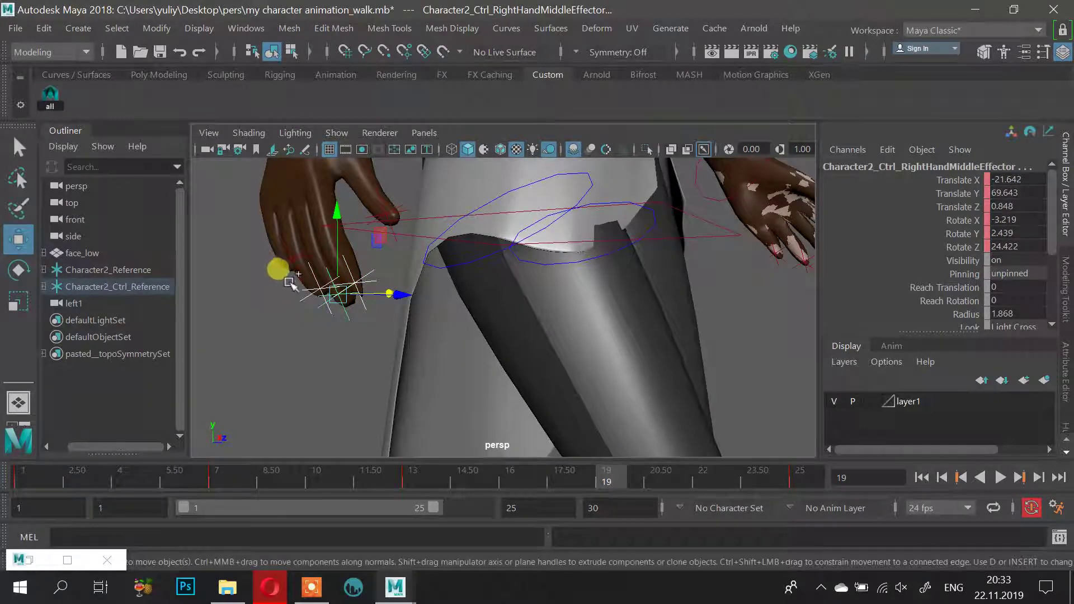
shift+click(271, 273)
Curl the right hand's fingers at frame 19 by shifting their four effectors slightly up and inward toward the body
alt+drag(488, 336, 363, 298)
alt+middle_drag(386, 329, 407, 367)
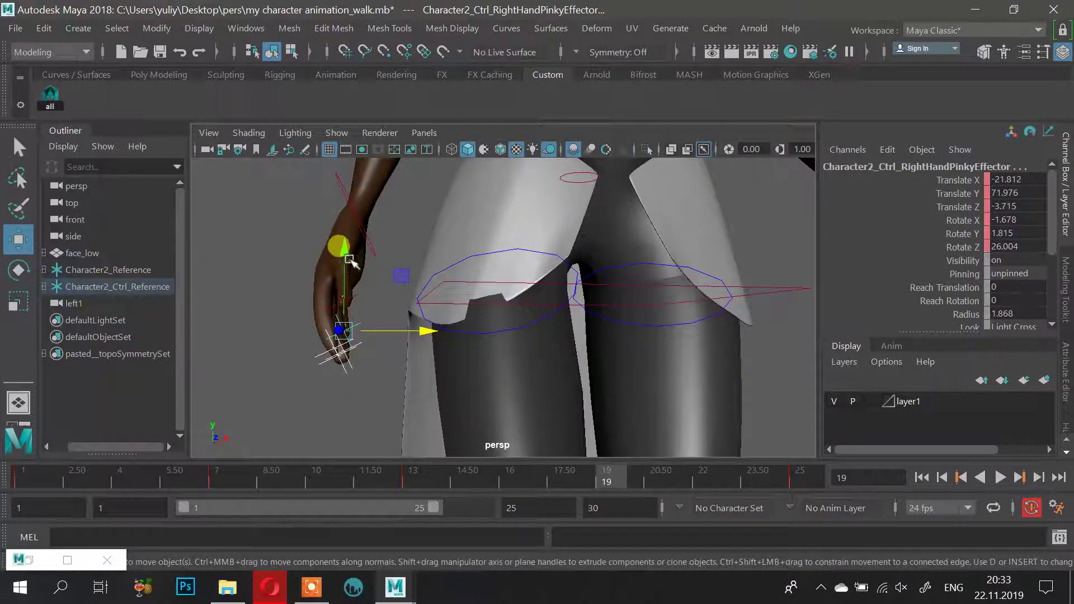
click(346, 256)
key(ctrl+z)
alt+middle_drag(346, 259, 400, 271)
scroll(393, 273, up, 1)
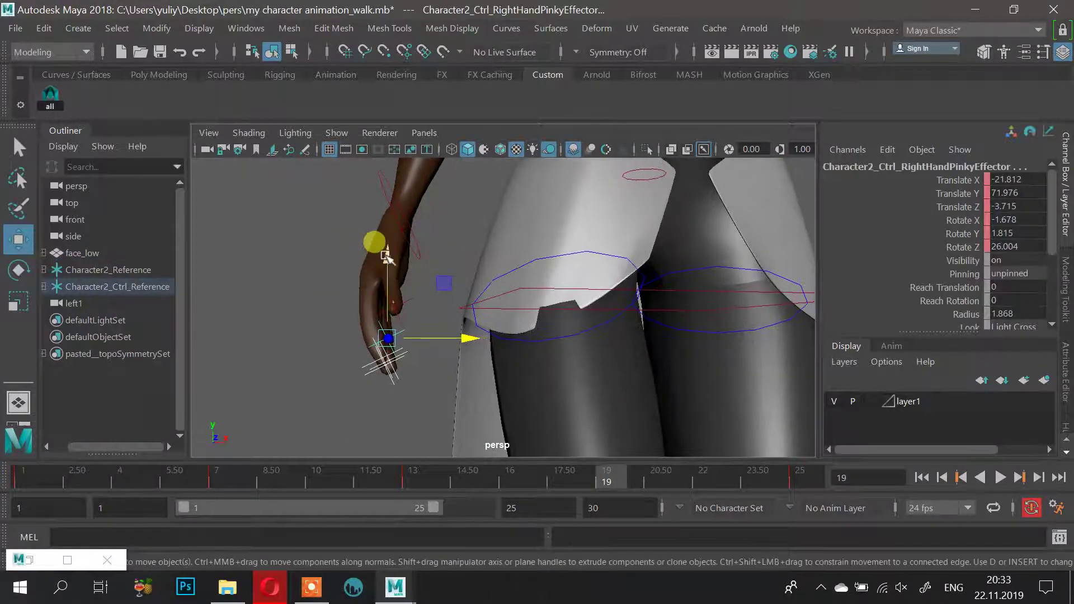
drag(386, 256, 387, 252)
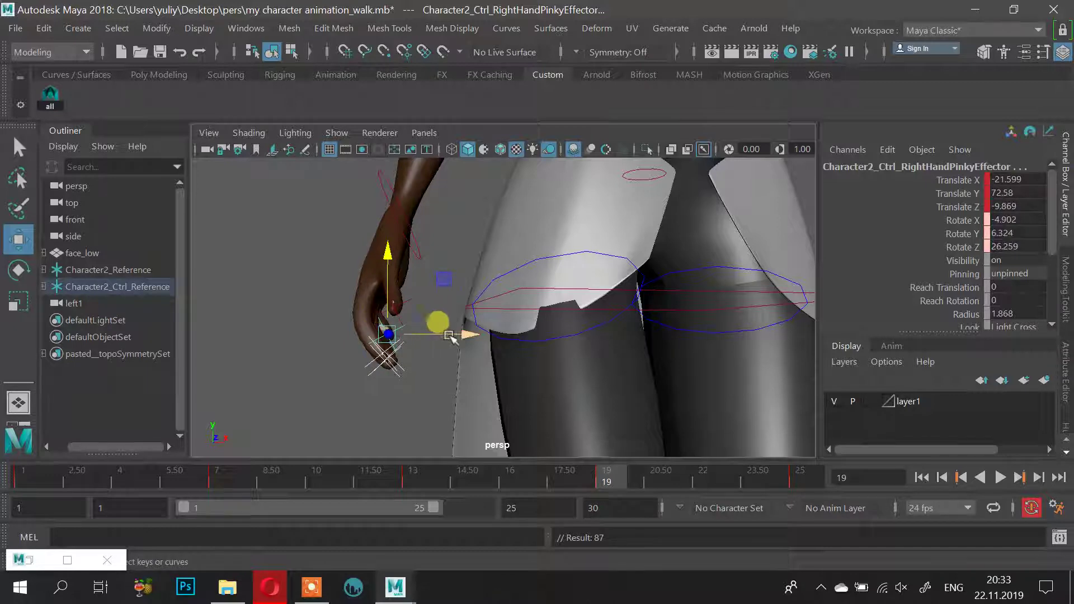
drag(451, 336, 459, 338)
drag(400, 272, 590, 398)
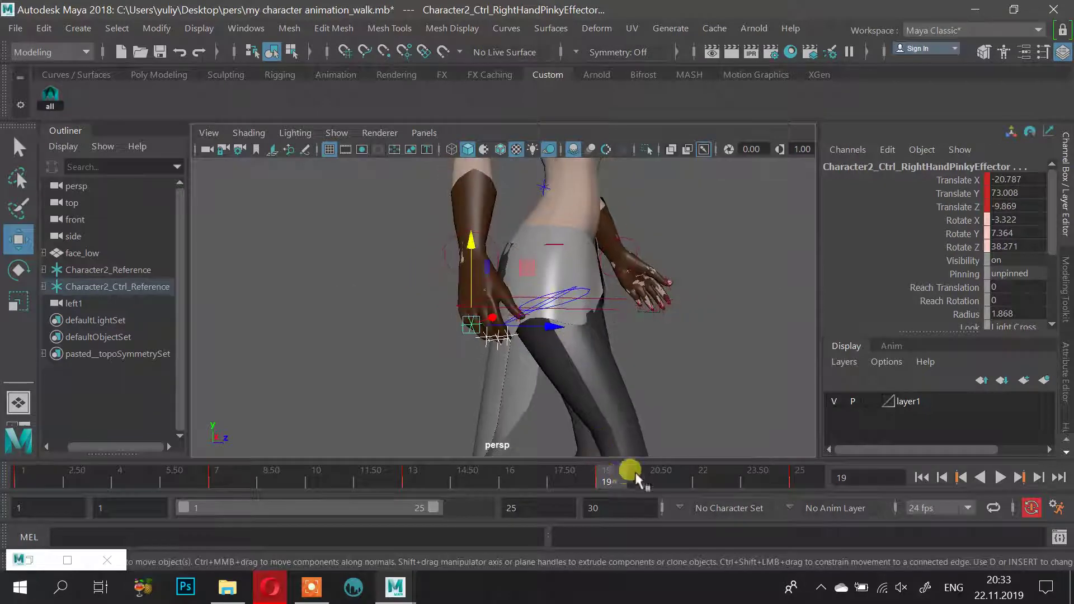
Play the walk cycle to check the hands, return to frame 1 and clear the selection
key(alt+v)
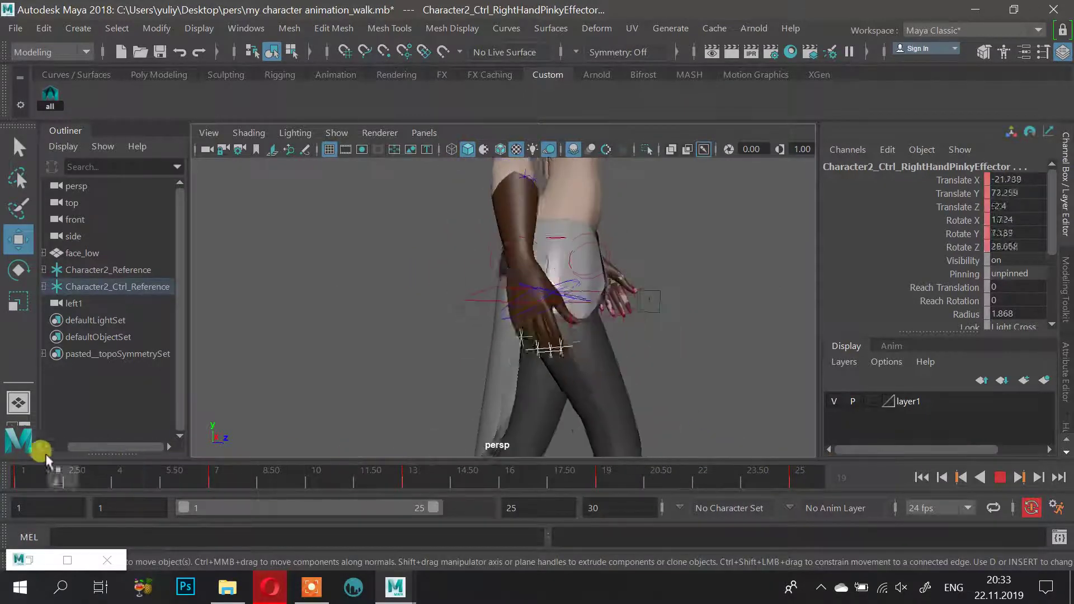
click(38, 471)
scroll(560, 297, down, 5)
alt+drag(575, 282, 357, 312)
scroll(536, 325, up, 5)
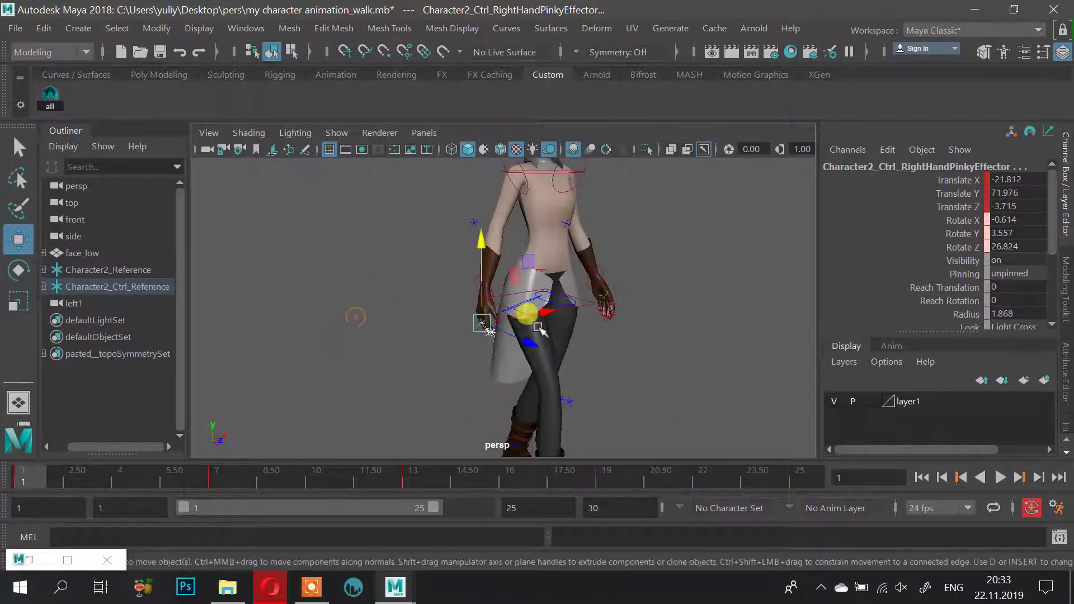
alt+right_drag(537, 325, 330, 312)
click(761, 378)
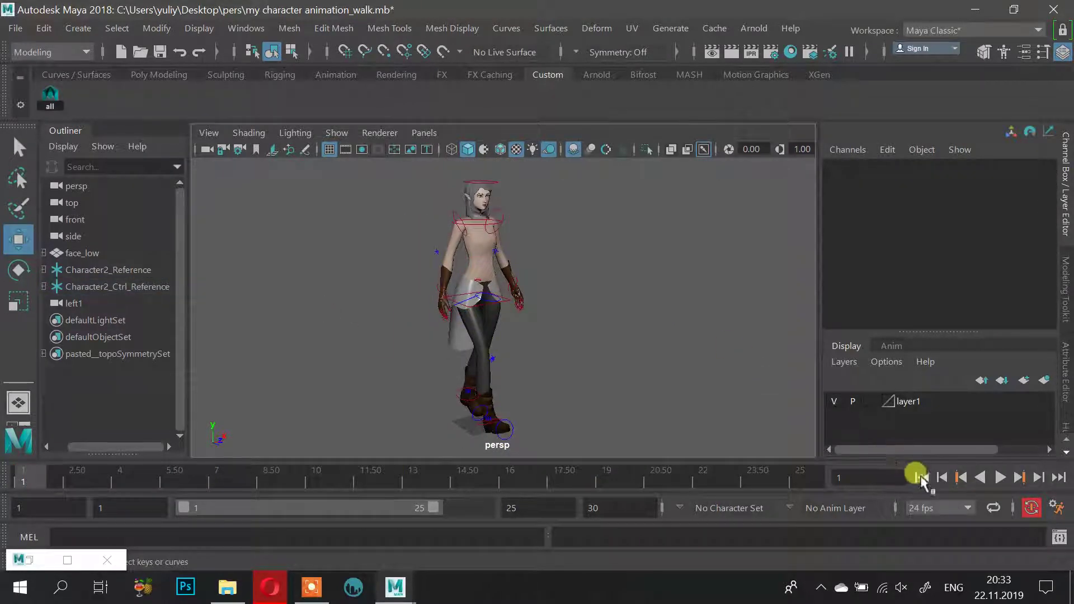
Review the looping walk with the Character2_Ctrl_Reference rig hidden, and stop the playback
click(999, 478)
scroll(547, 295, up, 4)
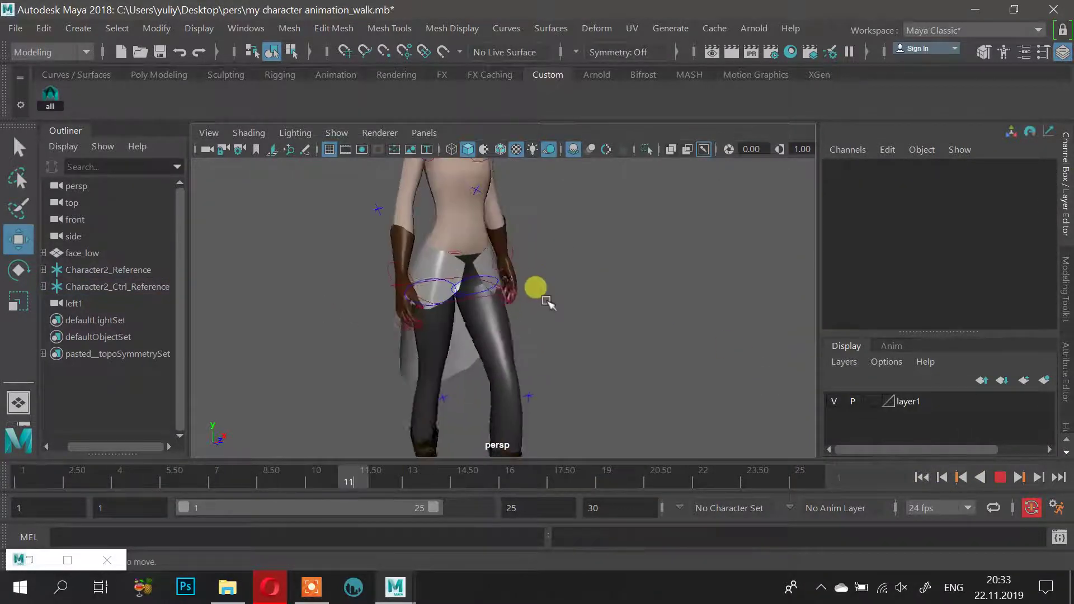
scroll(544, 299, down, 1)
click(92, 302)
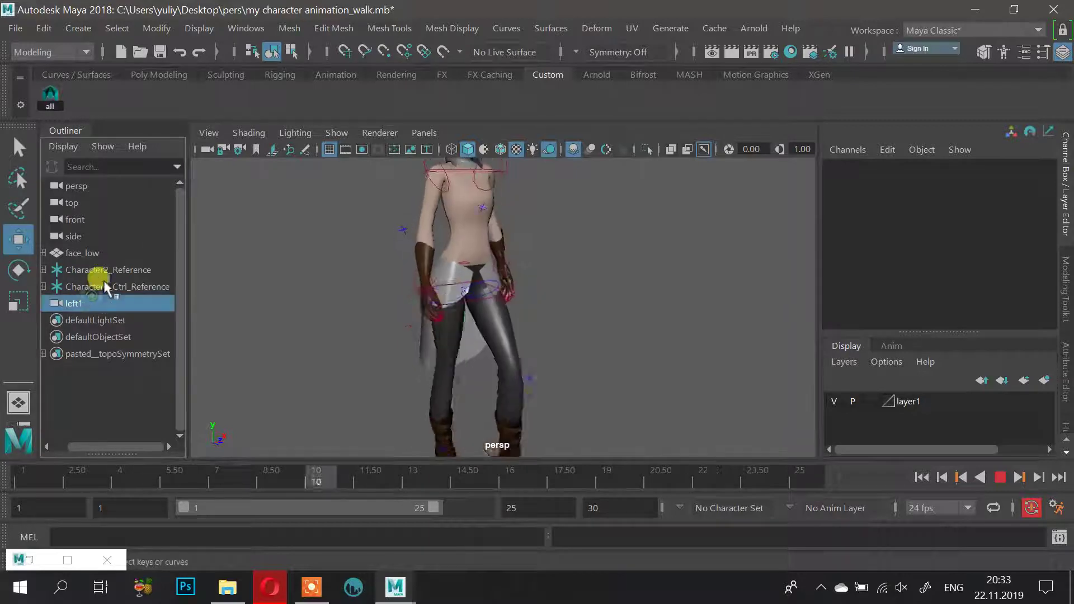
click(109, 283)
key(ctrl+h)
scroll(621, 295, down, 4)
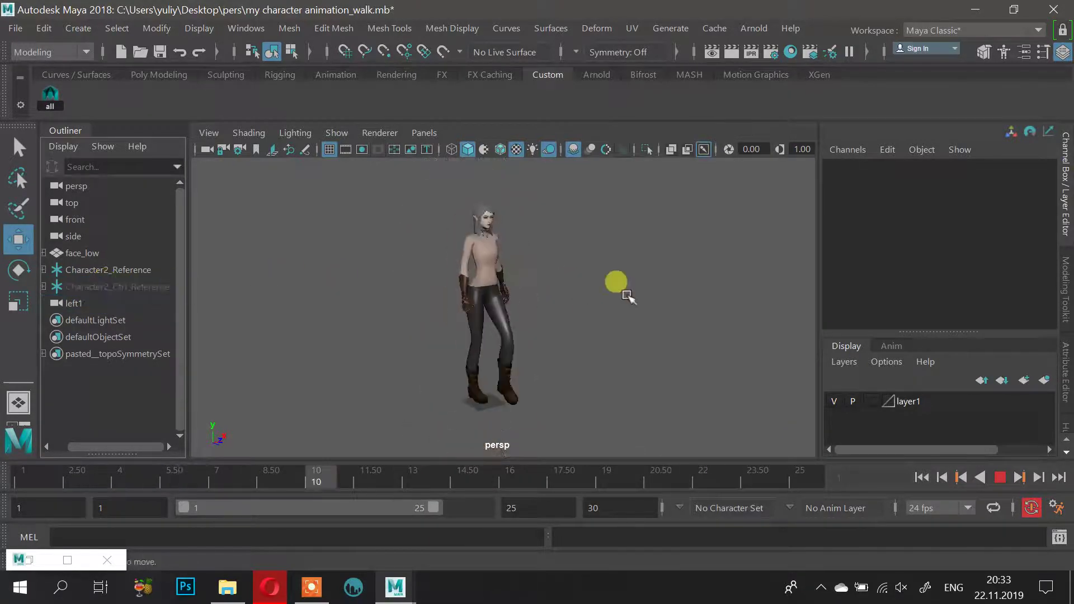
mouse_move(594, 292)
alt+mouse_down()
mouse_move(548, 289)
mouse_move(607, 292)
alt+mouse_up()
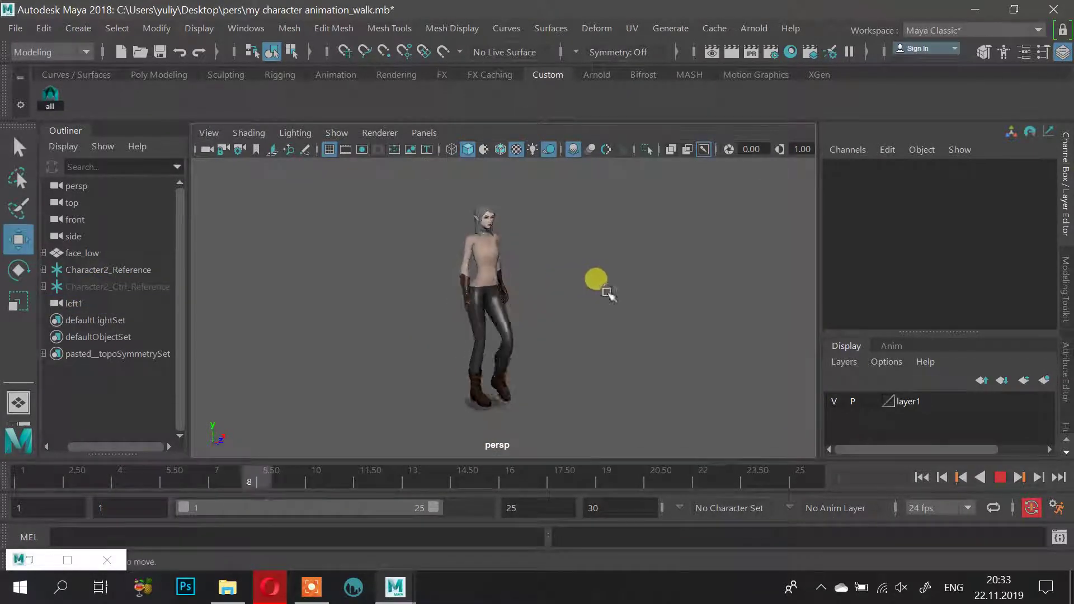
alt+drag(627, 338, 522, 350)
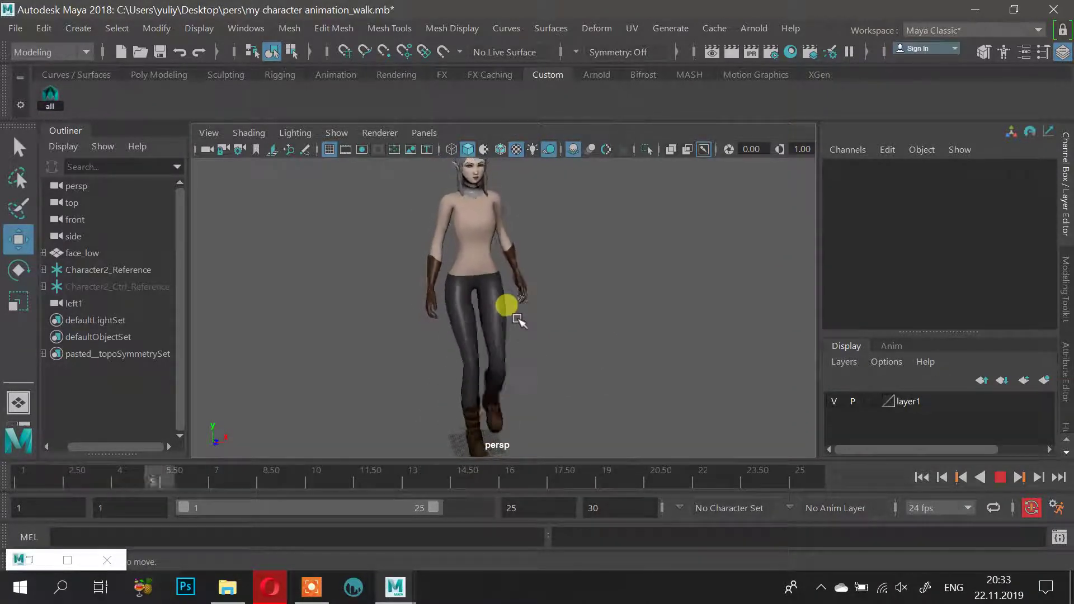
click(1000, 477)
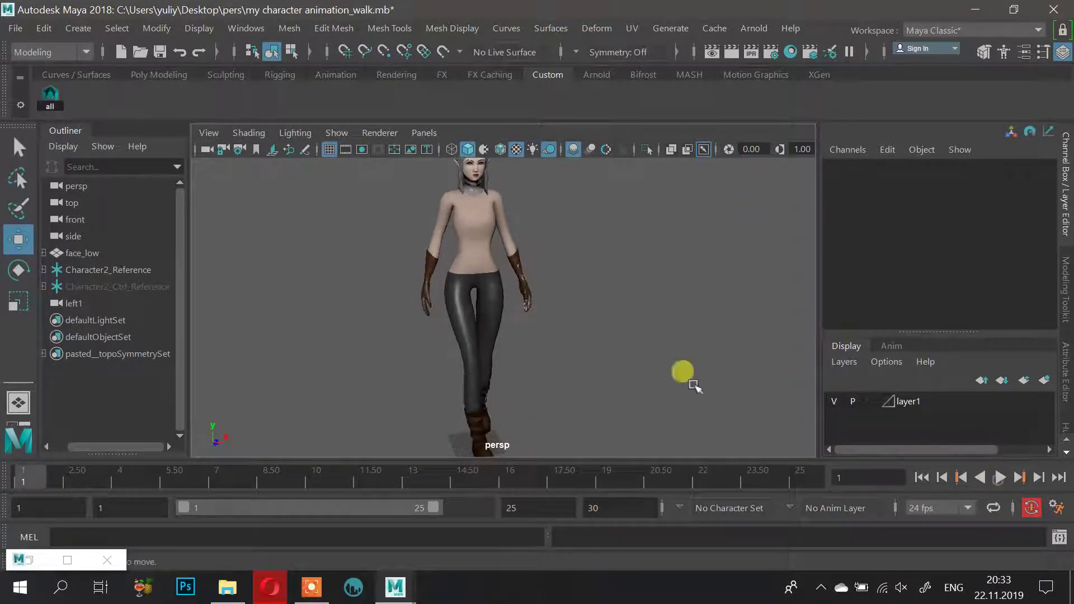
Go to frame 4, make the Character2_Ctrl_Reference rig visible again and clear the selection
click(119, 476)
click(135, 286)
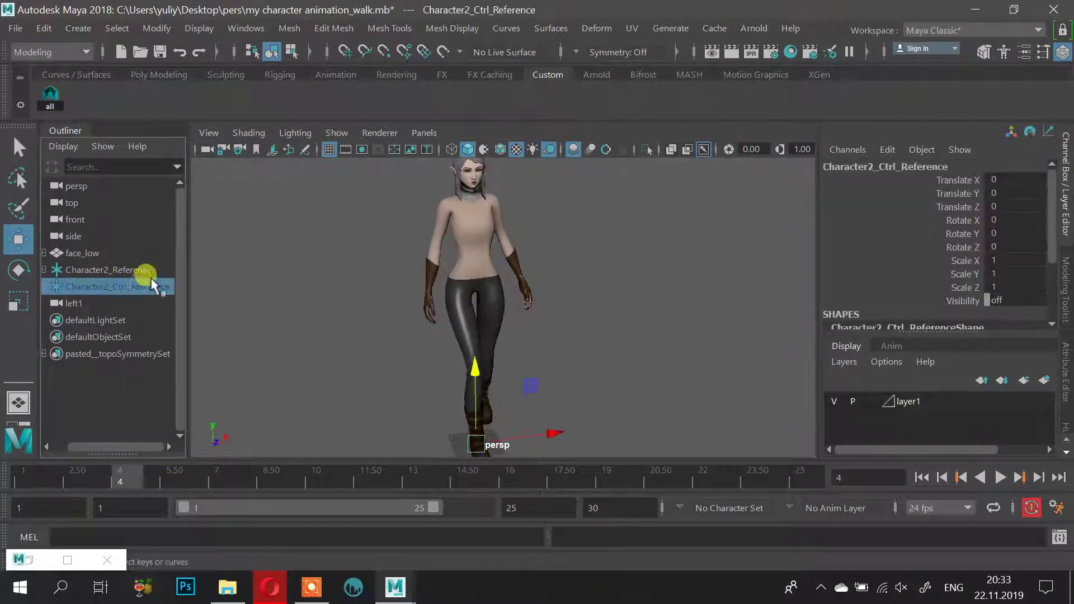
key(shift+h)
click(506, 176)
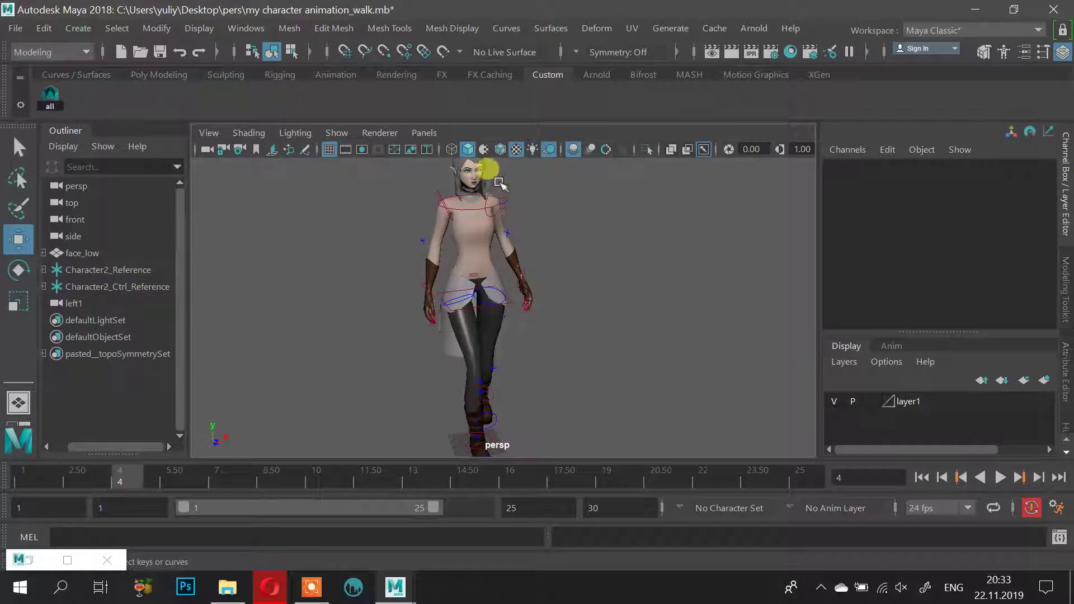
Check the left and right shoulder effectors' keys at frame 4, and return to frame 1 with the upper body in view
click(431, 200)
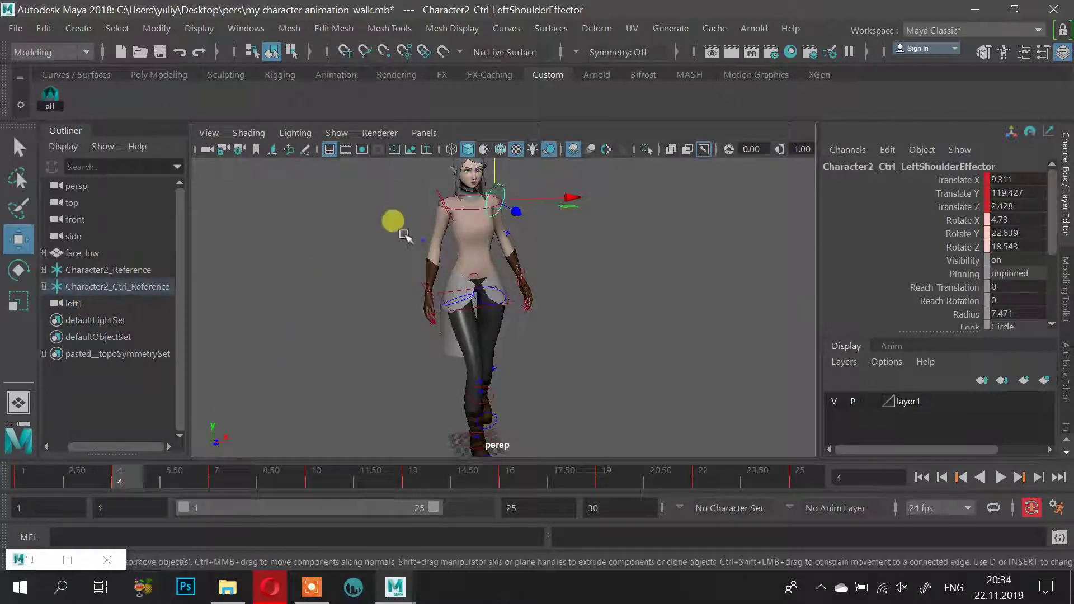
click(442, 204)
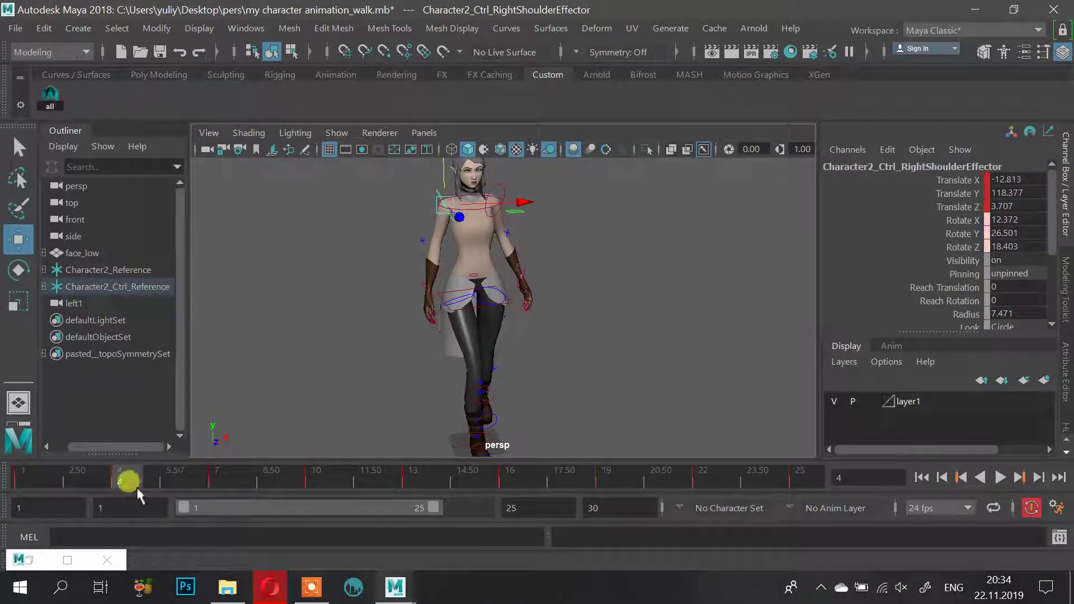
key(alt+v)
alt+middle_drag(455, 235, 487, 293)
alt+drag(487, 294, 506, 295)
alt+right_drag(506, 295, 532, 335)
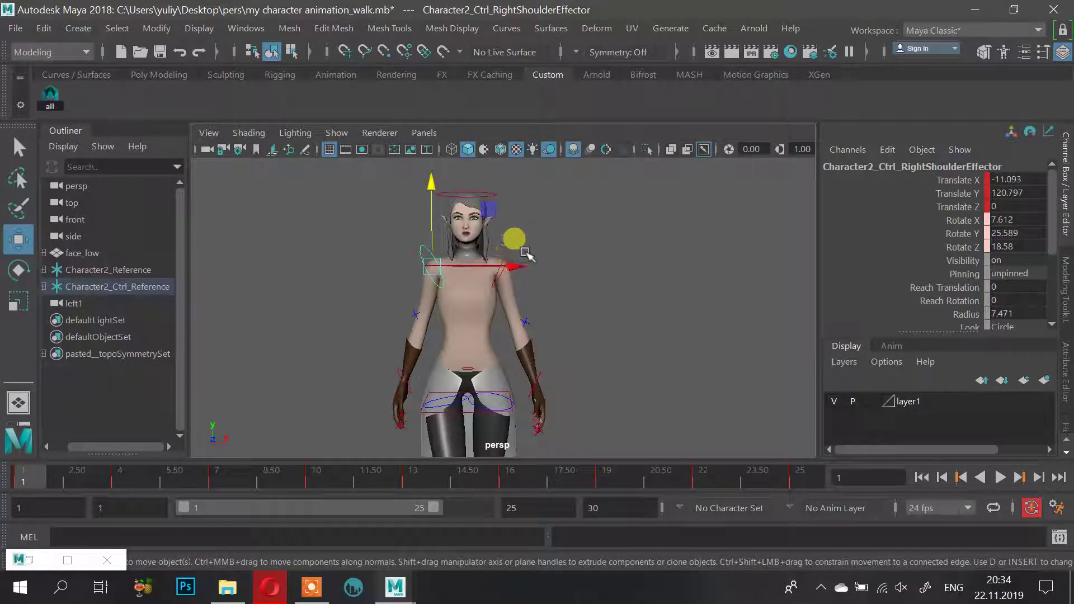
Try a slight rotation of the left shoulder effector about its Y axis at frame 1
click(526, 252)
click(509, 252)
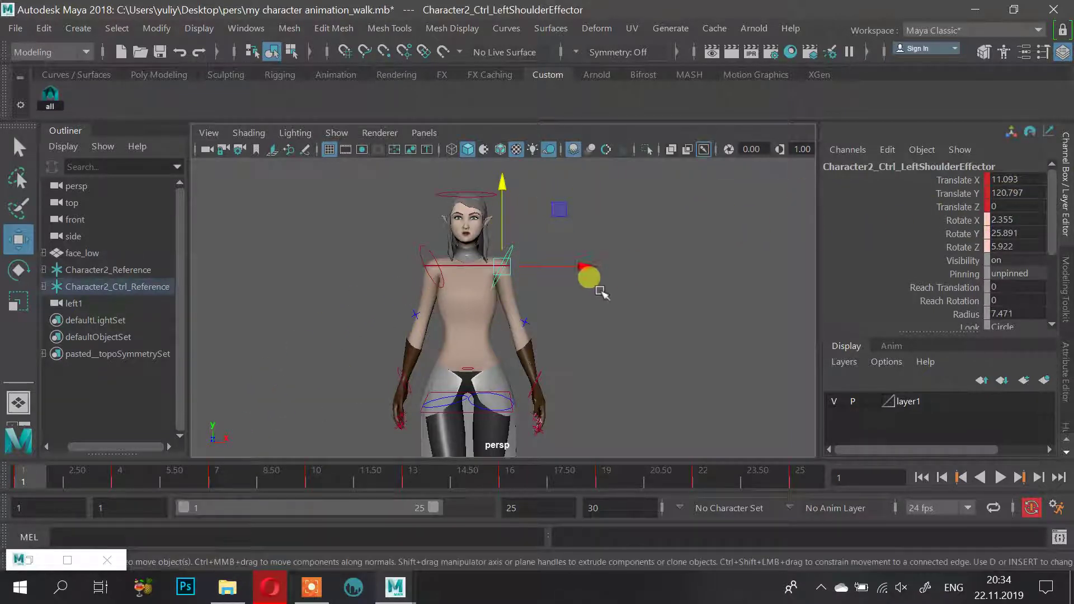
key(e)
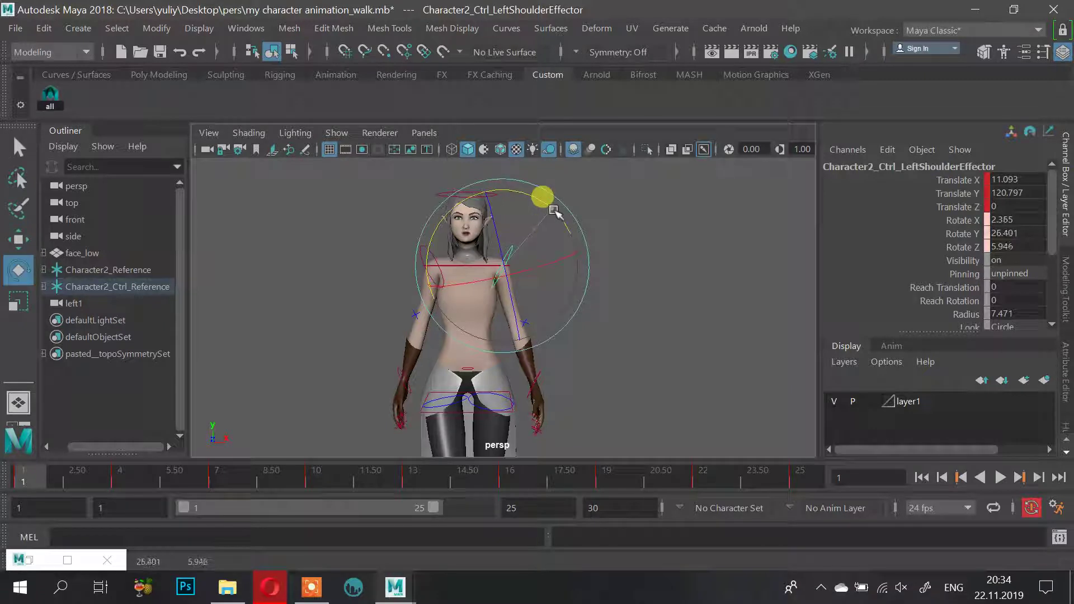
drag(553, 211, 555, 215)
alt+drag(599, 252, 628, 263)
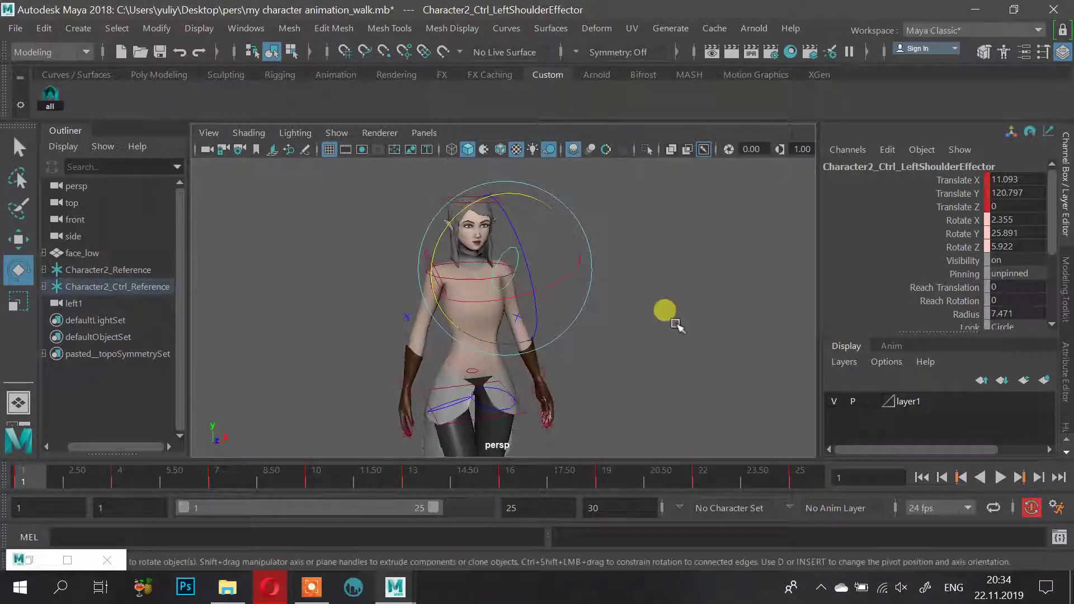
alt+middle_drag(664, 311, 616, 280)
alt+right_drag(615, 280, 654, 301)
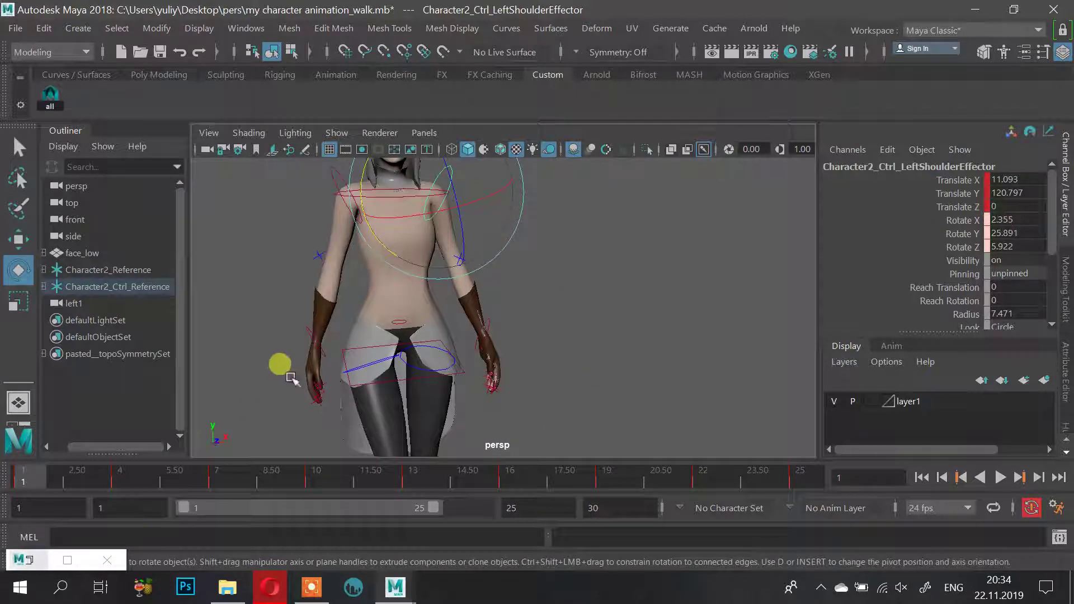
alt+middle_drag(447, 292, 466, 326)
alt+right_drag(773, 339, 688, 330)
alt+middle_drag(684, 329, 693, 353)
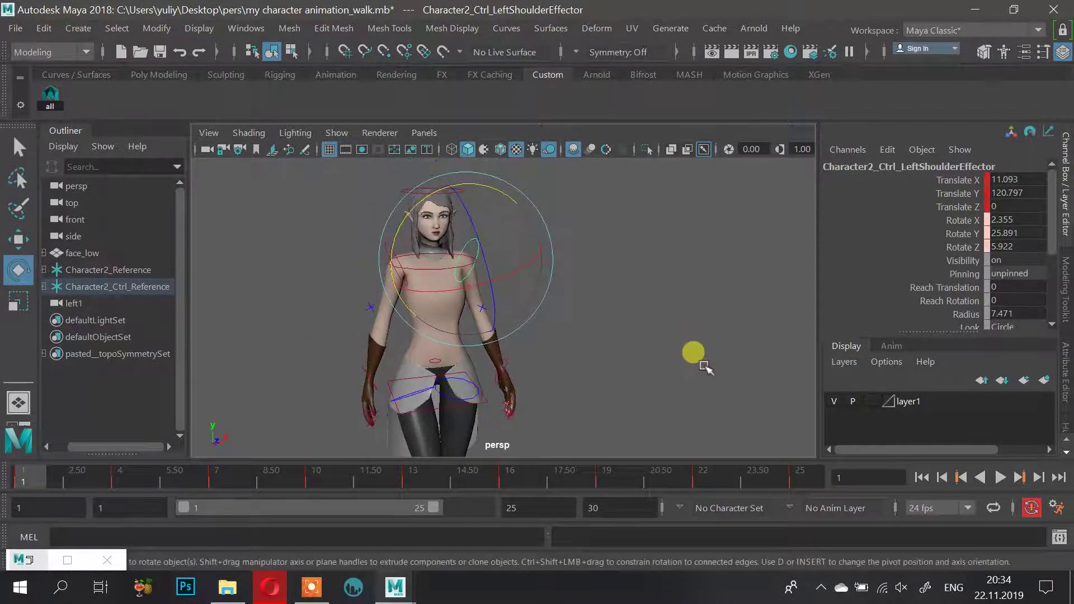
shift+click(955, 220)
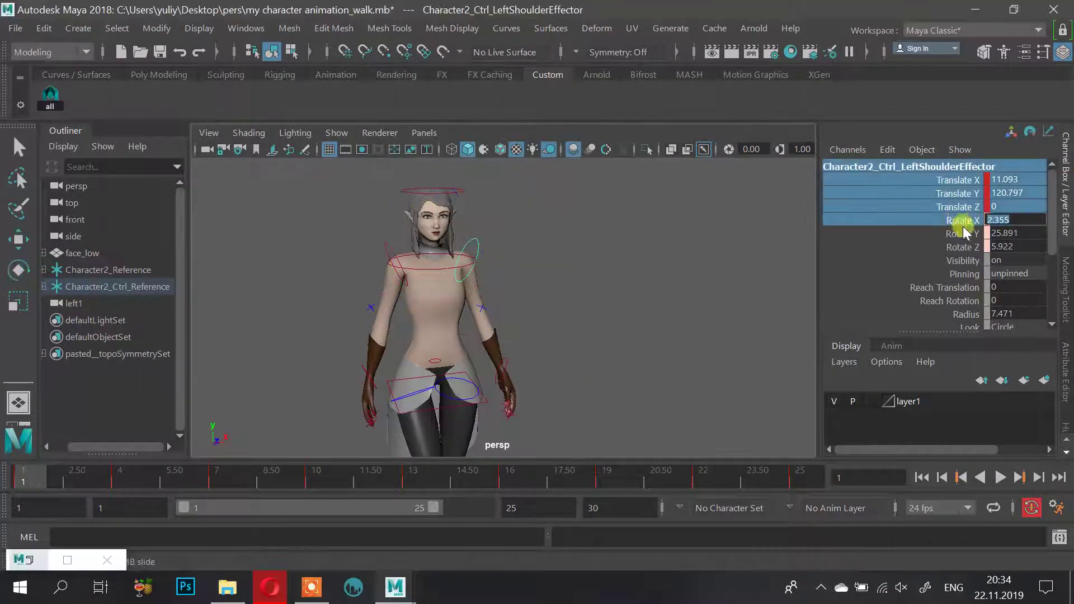
click(971, 247)
drag(973, 249, 957, 221)
right_click(954, 237)
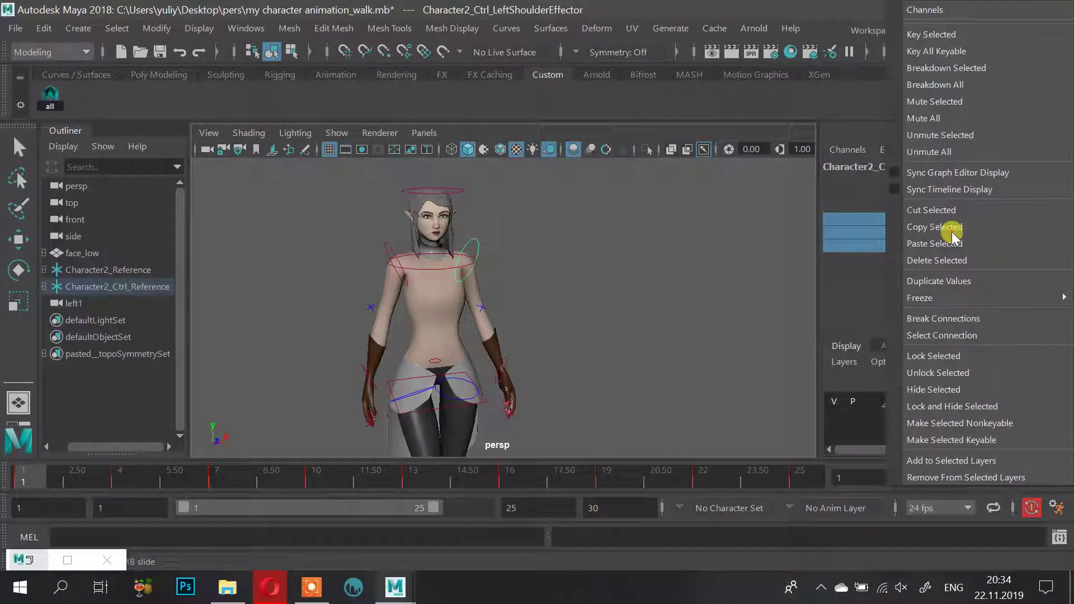
click(638, 275)
alt+drag(545, 303, 517, 307)
Rotate the left shoulder effector at frame 1 about its Y axis to about 31.1 degrees
click(462, 225)
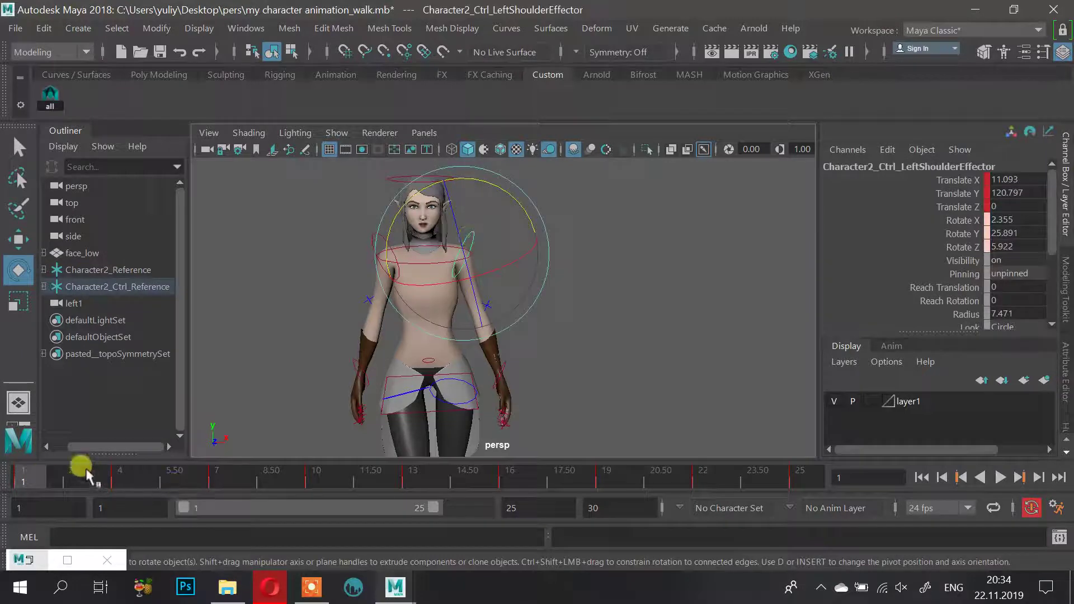
drag(491, 182, 330, 235)
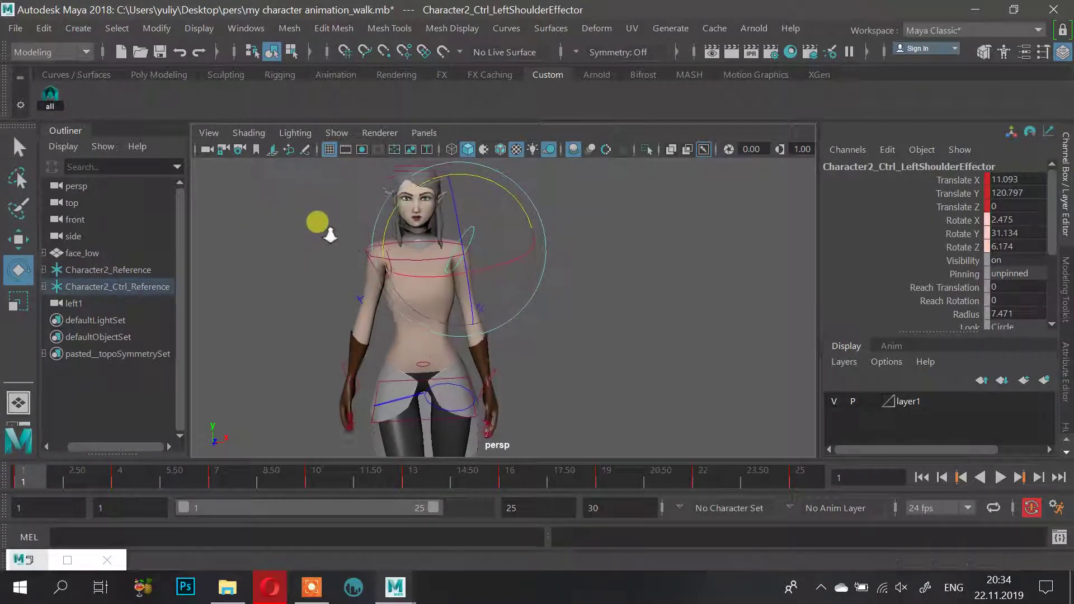
alt+right_drag(330, 235, 340, 233)
Rotate the right shoulder effector at frame 1 about its Y axis to about 31.5 degrees
click(348, 222)
click(375, 225)
alt+drag(386, 200, 327, 206)
drag(330, 212, 333, 215)
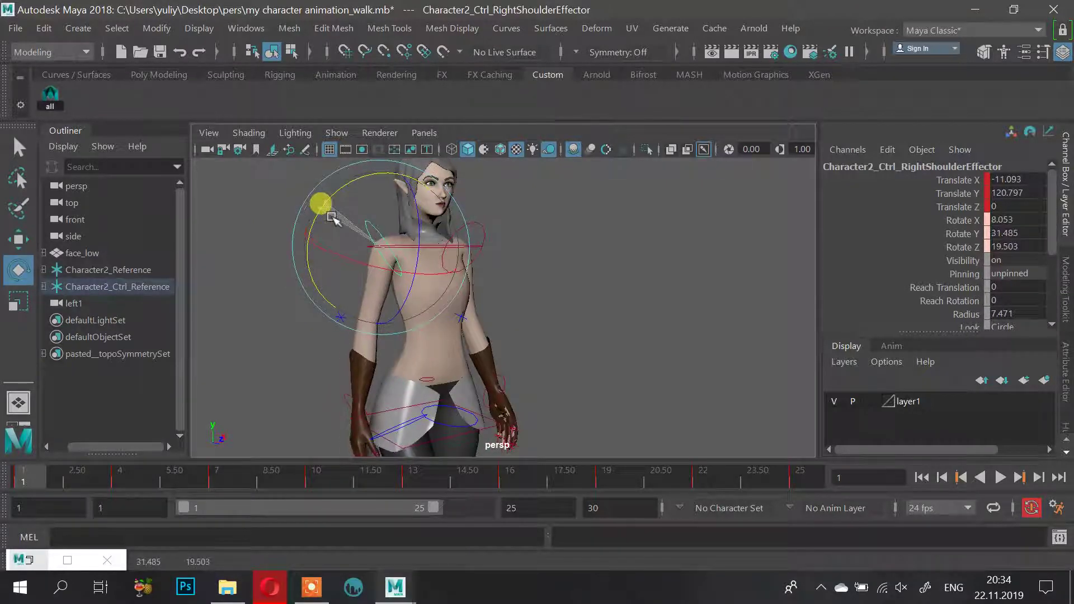
alt+drag(548, 317, 504, 310)
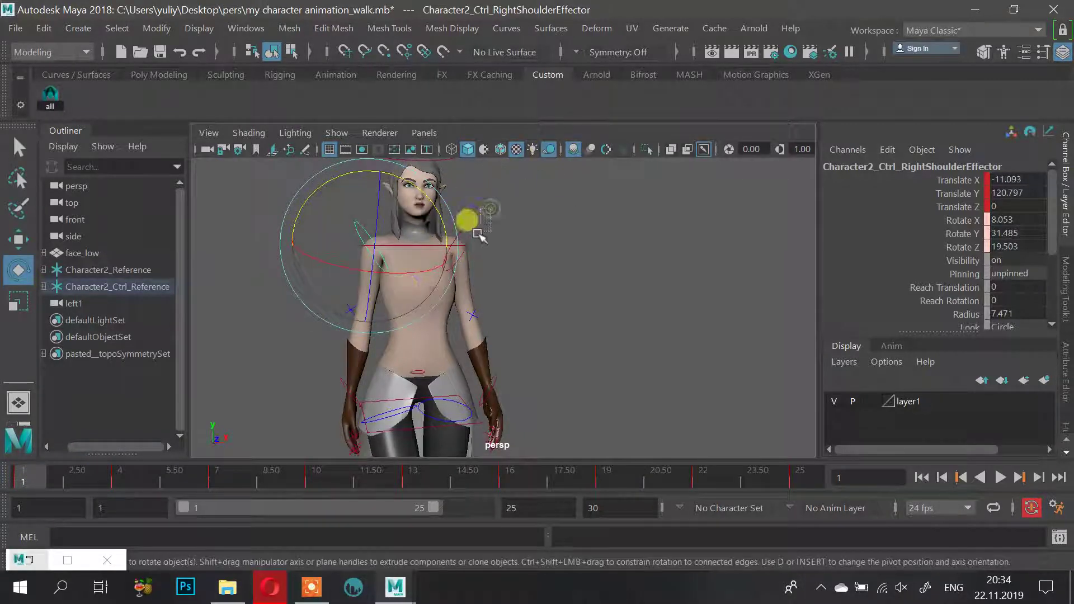
Copy the keys of both shoulder effectors at frame 1 and paste them at frame 25
click(478, 235)
click(454, 267)
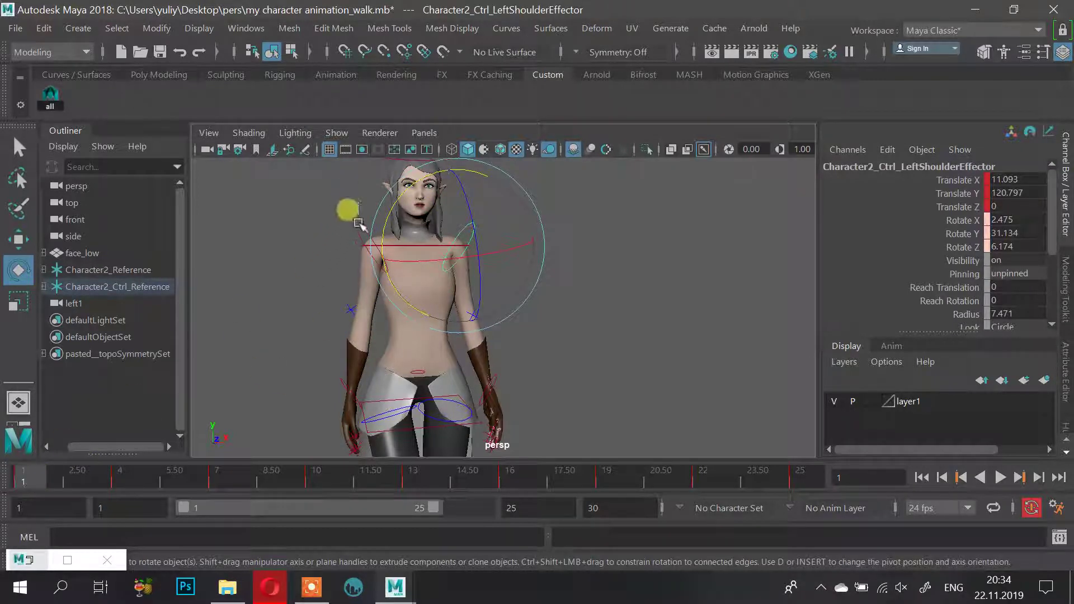
click(379, 262)
right_click(25, 480)
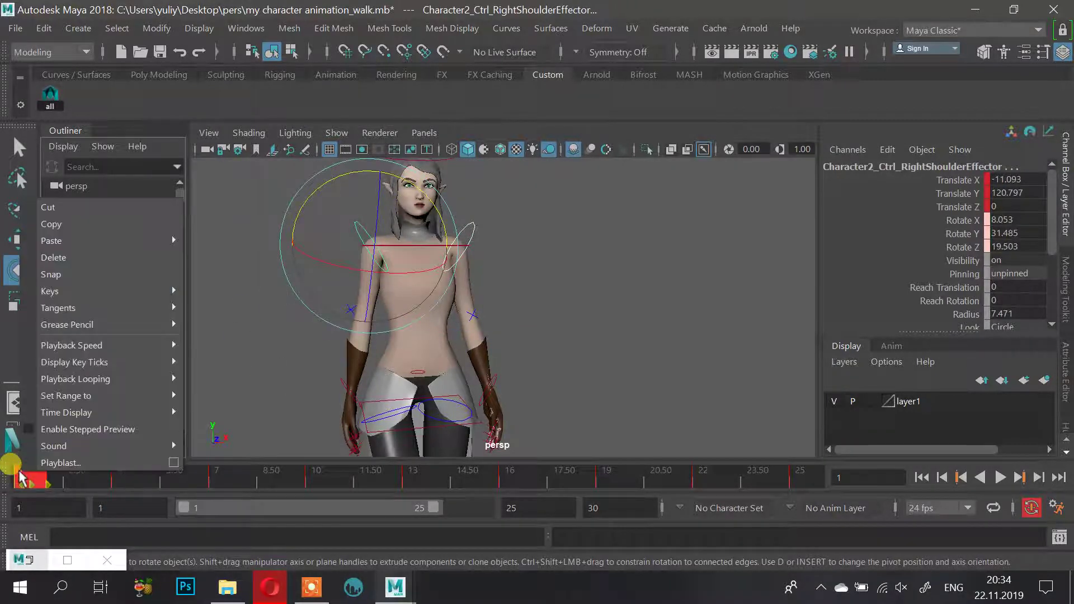
click(102, 223)
drag(781, 467, 811, 480)
right_click(812, 482)
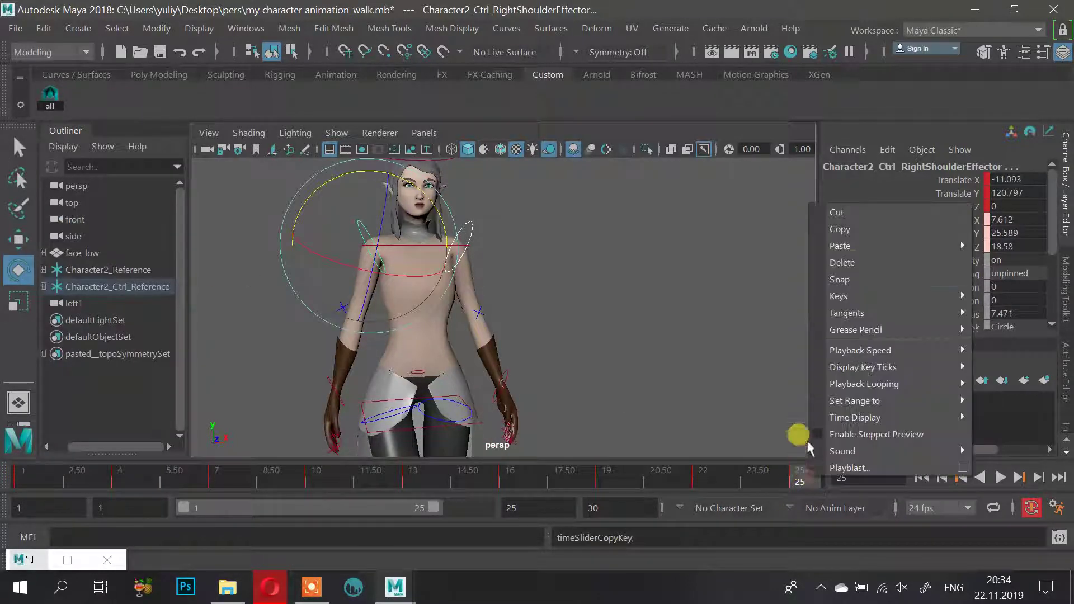
mouse_move(842, 247)
click(767, 261)
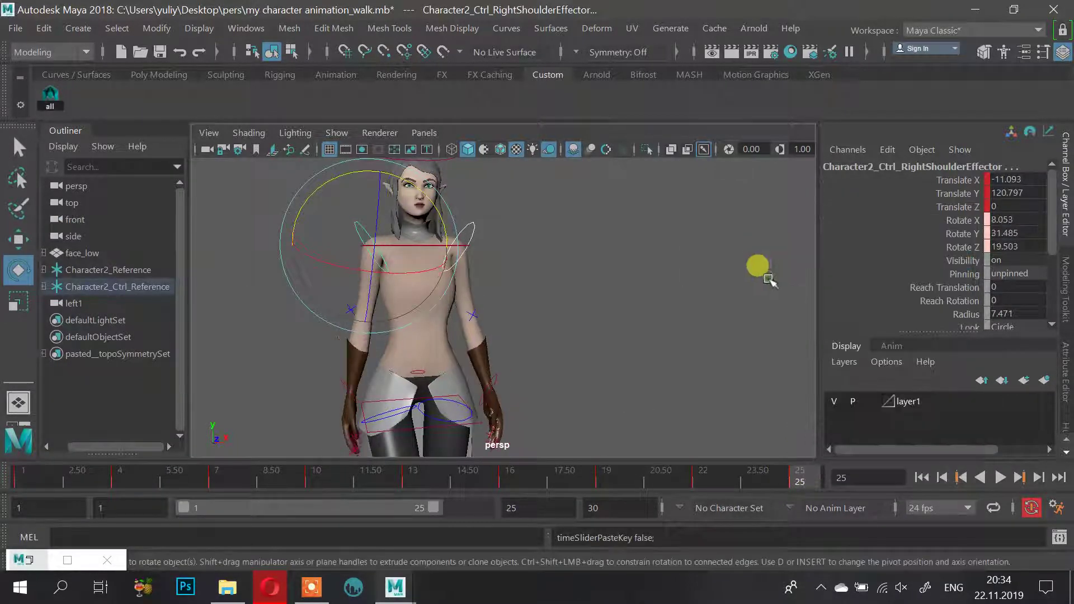
Paste the copied keys of both shoulder effectors at frame 13
drag(791, 478, 412, 496)
click(504, 214)
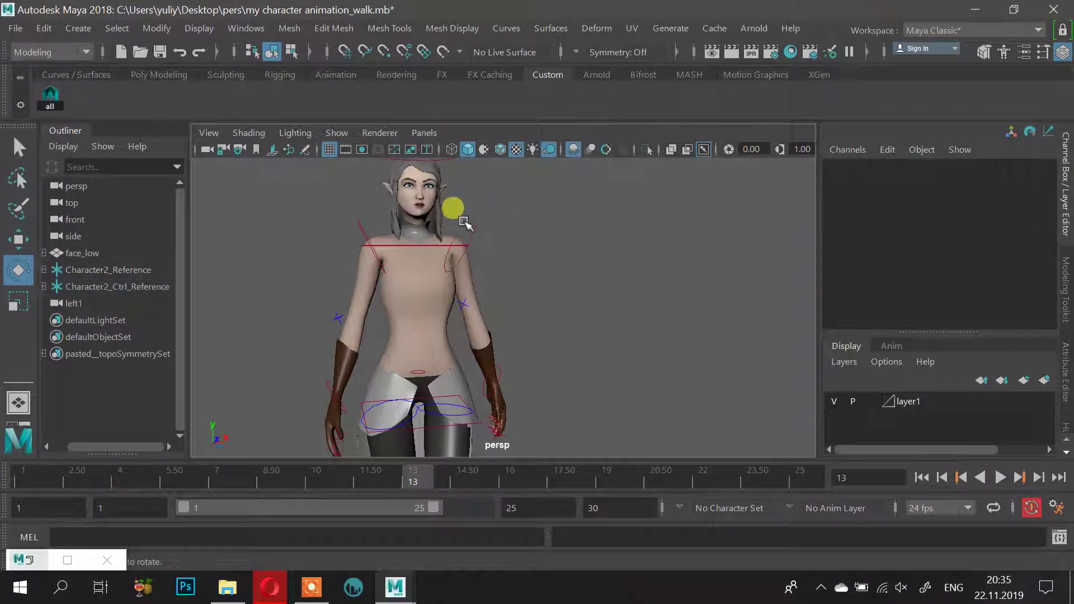
click(481, 232)
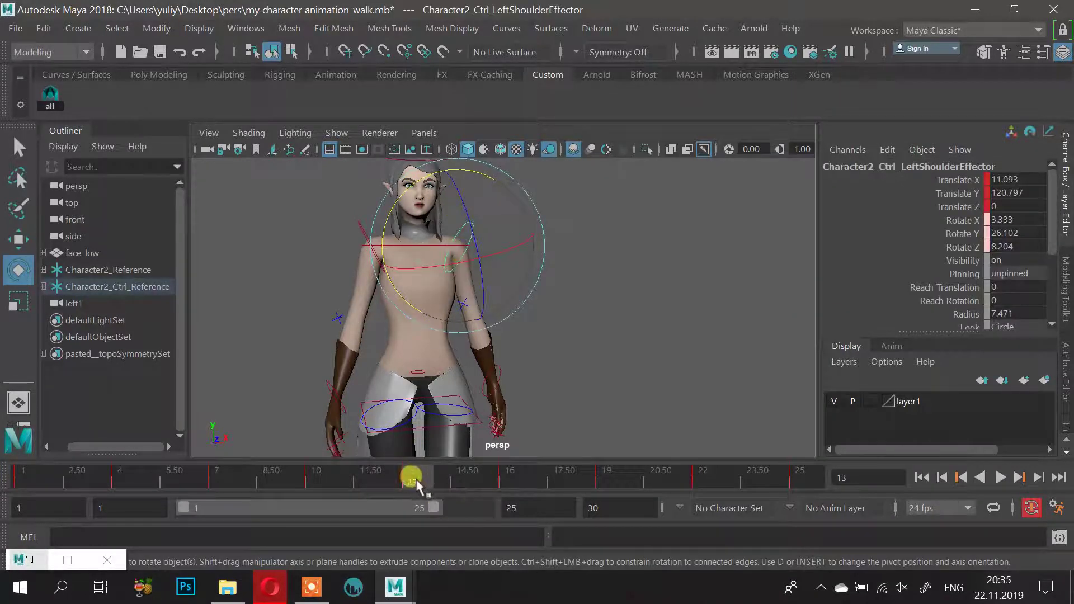
click(355, 266)
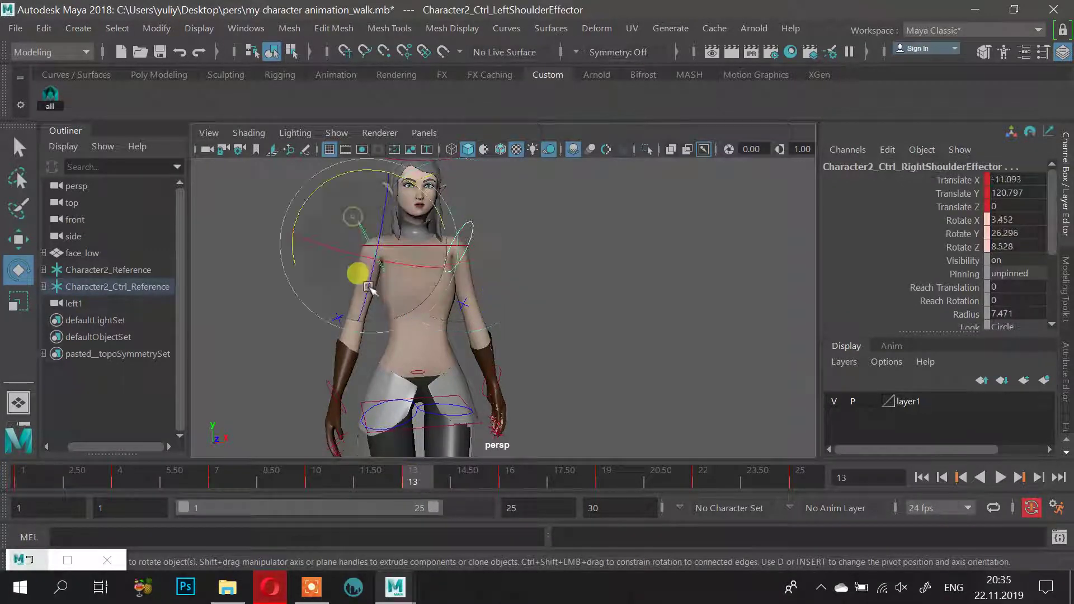
right_click(410, 476)
mouse_move(509, 246)
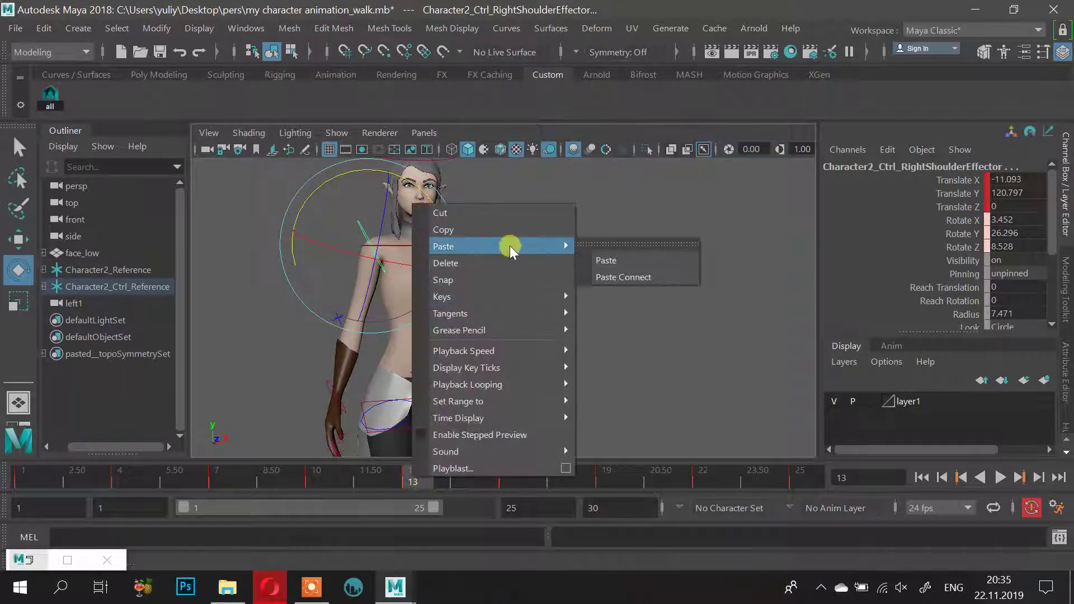
click(603, 256)
Check the shoulder motion between frames 1 and 13, and undo the key paste at frame 13
drag(442, 482, 25, 500)
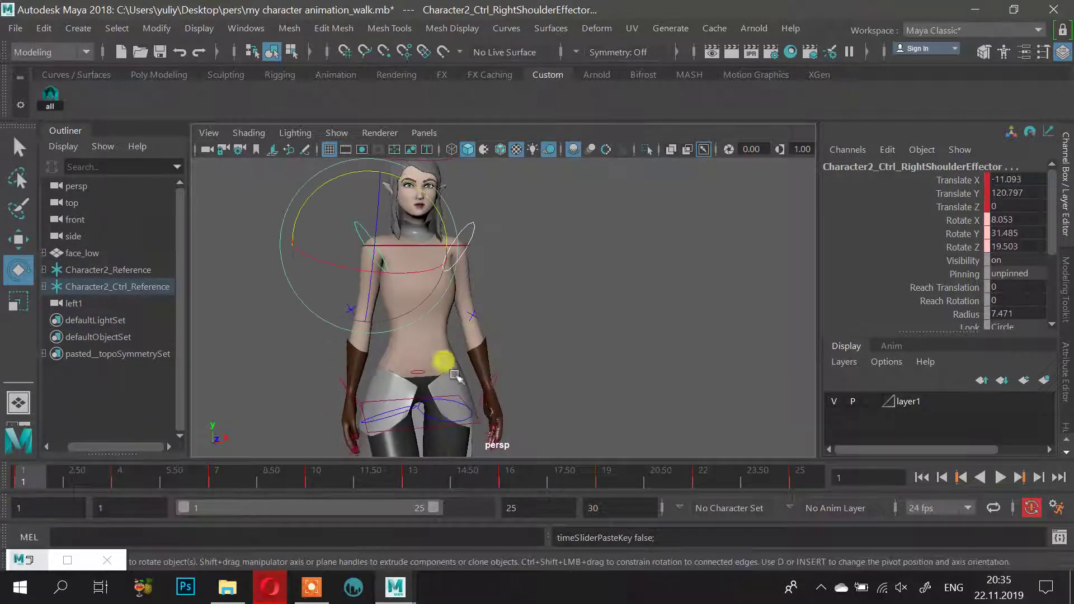
mouse_move(593, 340)
alt+right_down()
mouse_move(366, 364)
mouse_move(598, 338)
alt+right_up()
drag(120, 486, 393, 477)
key(ctrl+z)
key(ctrl+z)
key(ctrl+z)
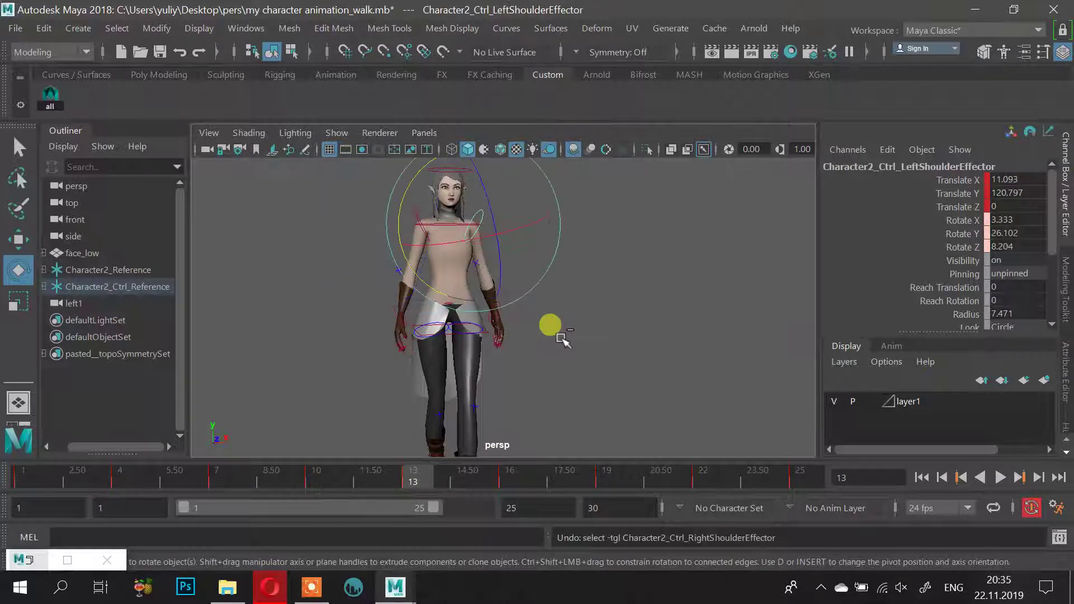
key(ctrl+z)
key(ctrl+z)
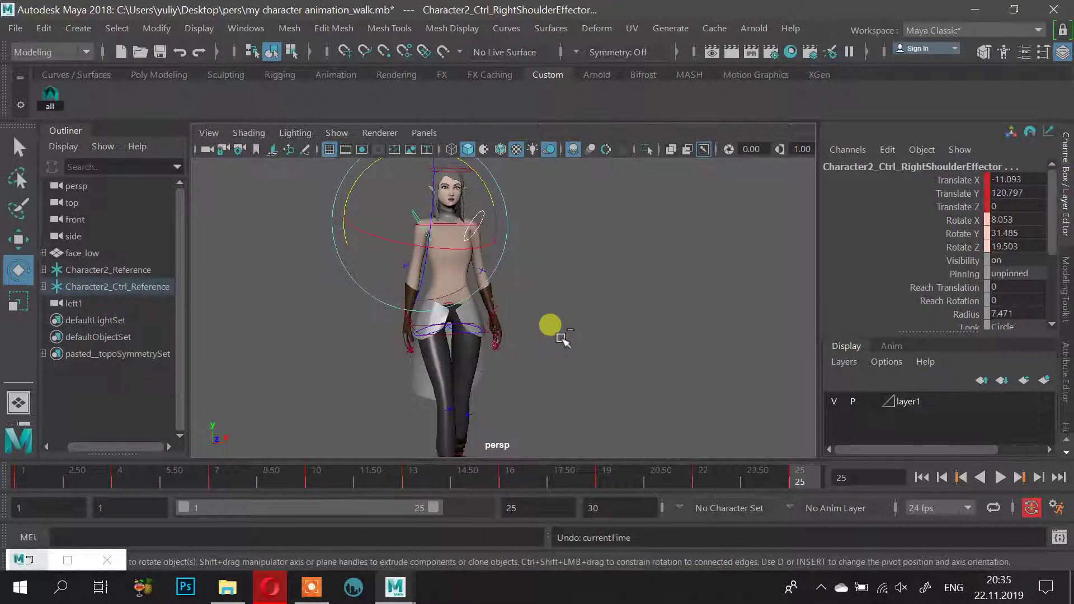
Paste the copied keys of both shoulder effectors at frame 25
alt+drag(560, 336, 490, 396)
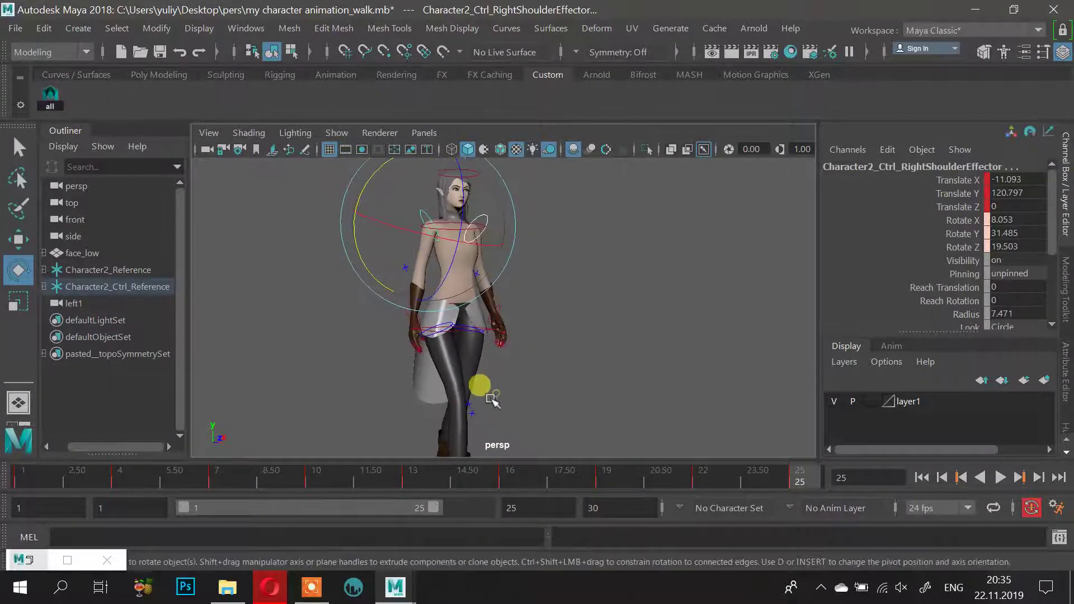
mouse_move(397, 486)
mouse_down()
mouse_move(50, 492)
mouse_move(810, 463)
mouse_up()
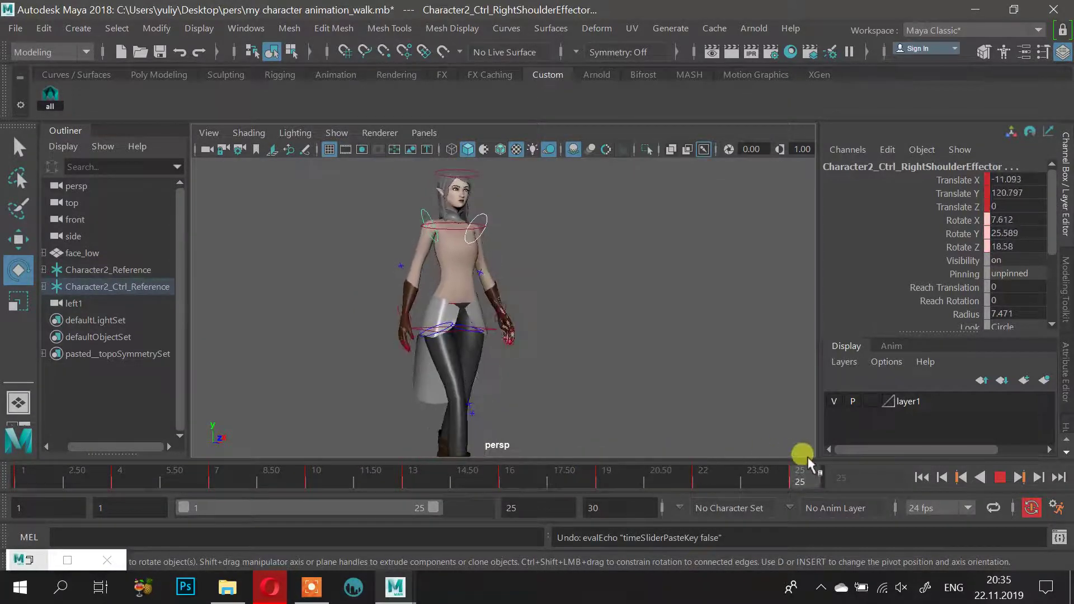
drag(901, 450, 814, 459)
right_click(806, 480)
mouse_move(851, 251)
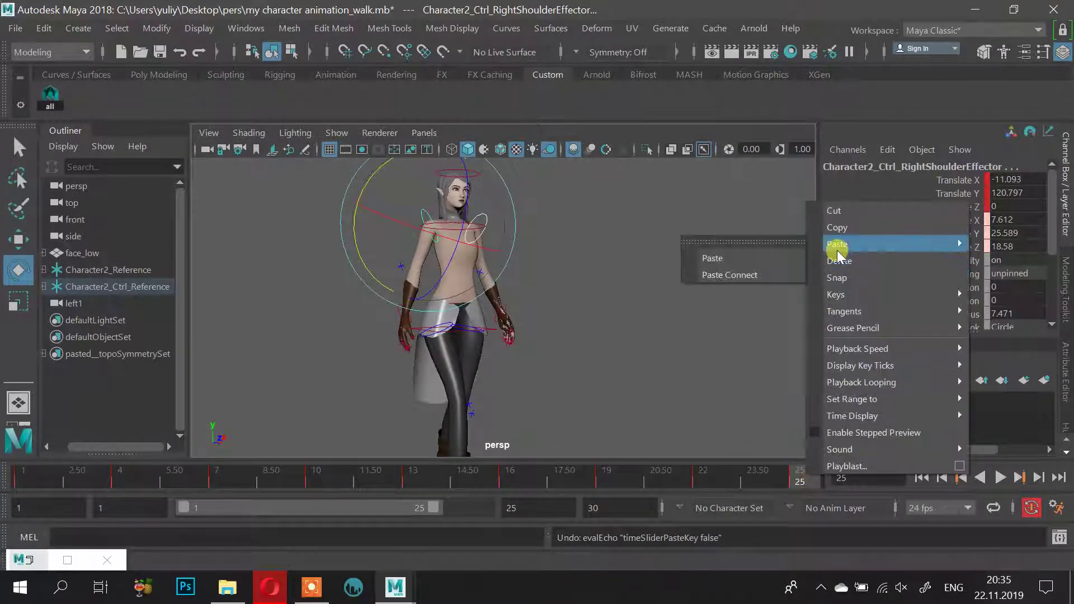
click(689, 250)
Play back the walk cycle and examine the shoulder and arm motion from several angles
alt+drag(664, 261, 711, 368)
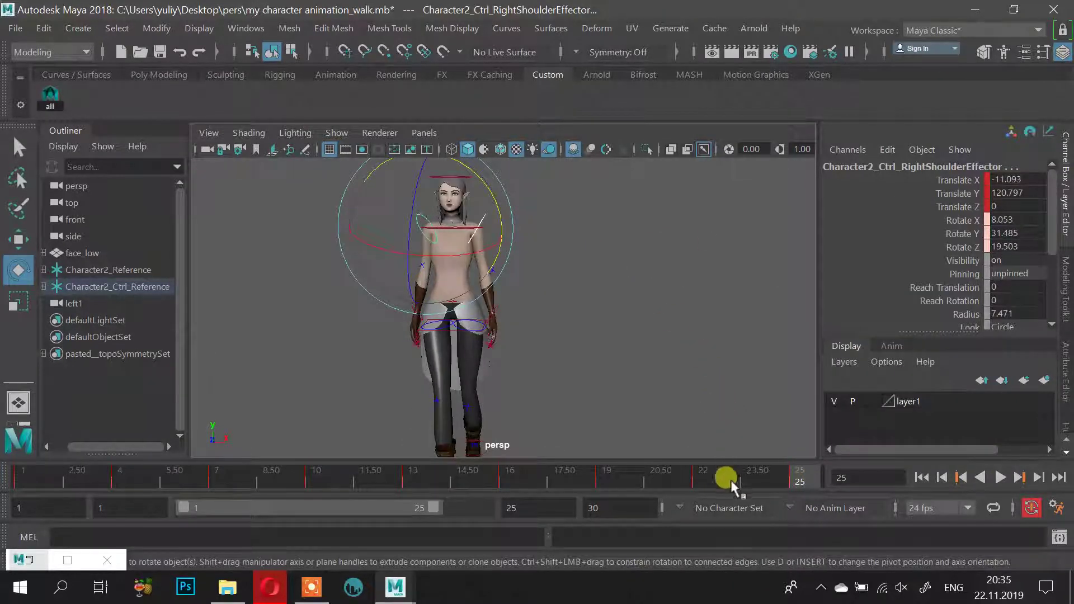
drag(730, 480, 27, 509)
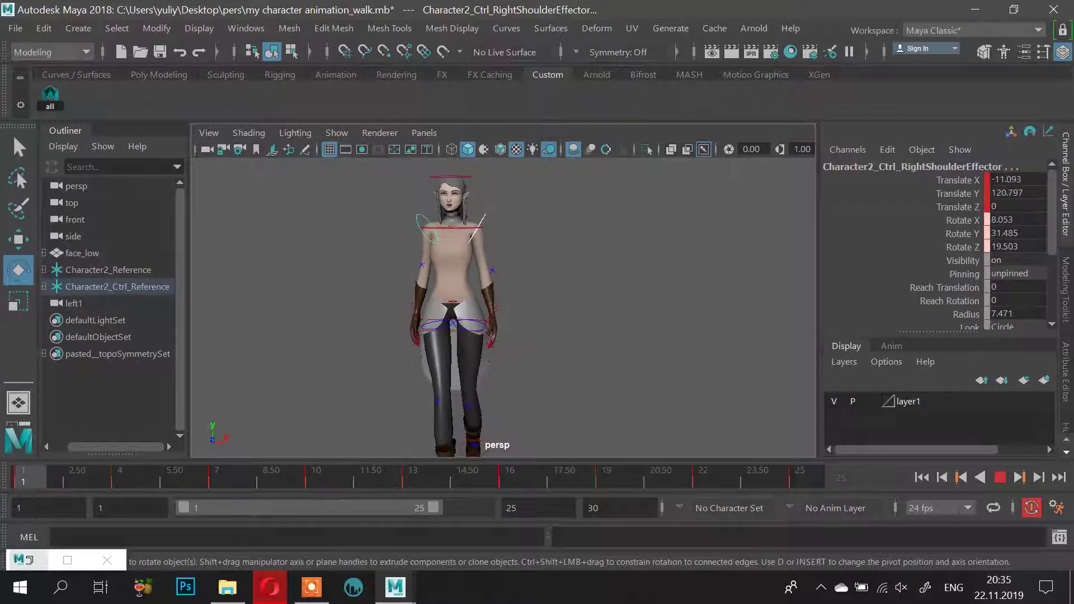
click(87, 480)
scroll(641, 306, up, 3)
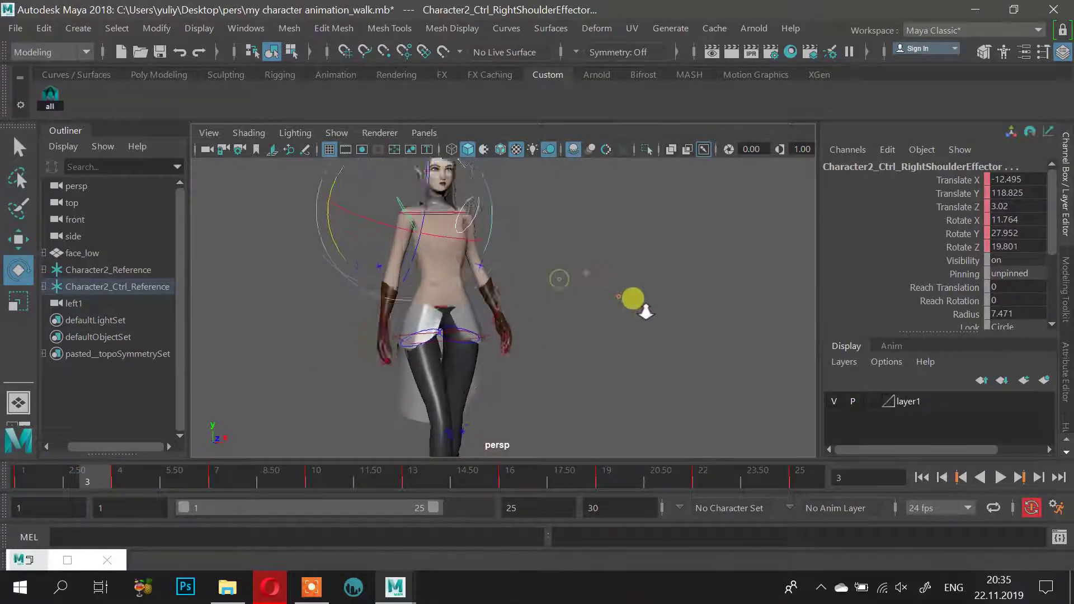
click(501, 295)
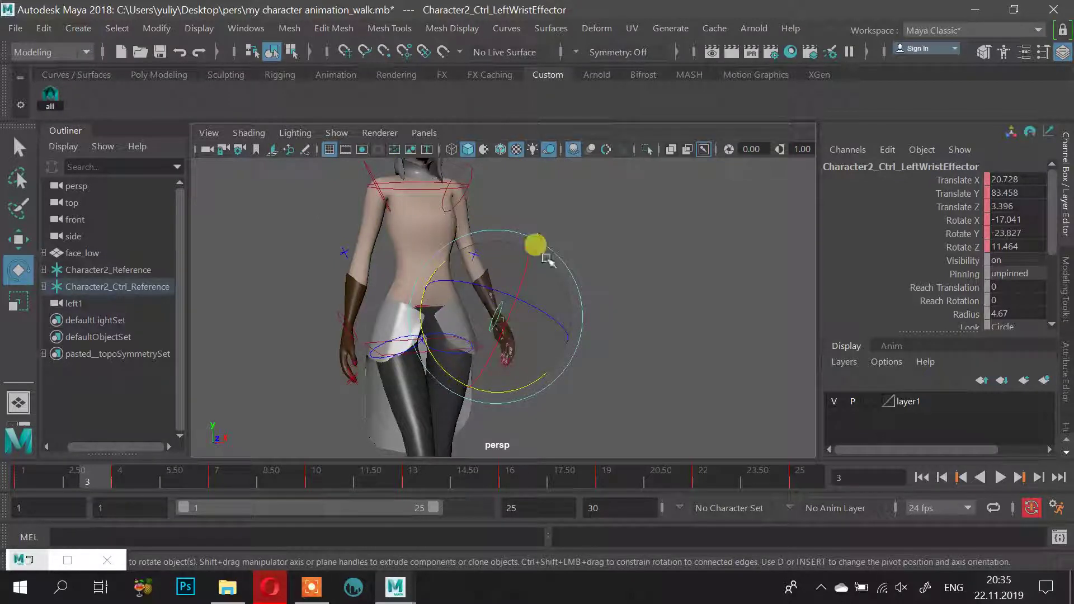
click(485, 178)
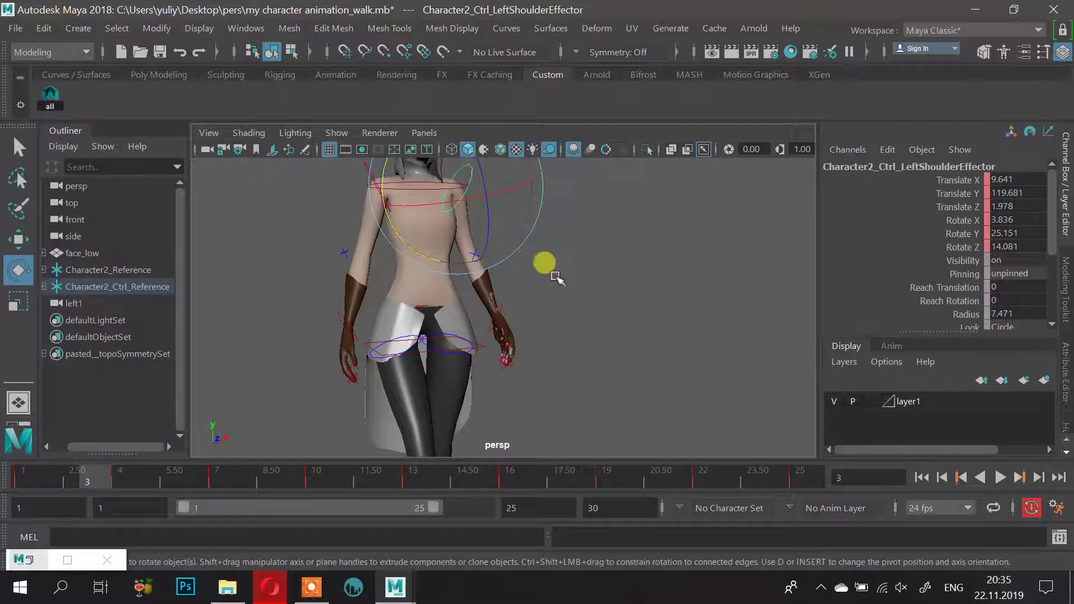
key(alt+v)
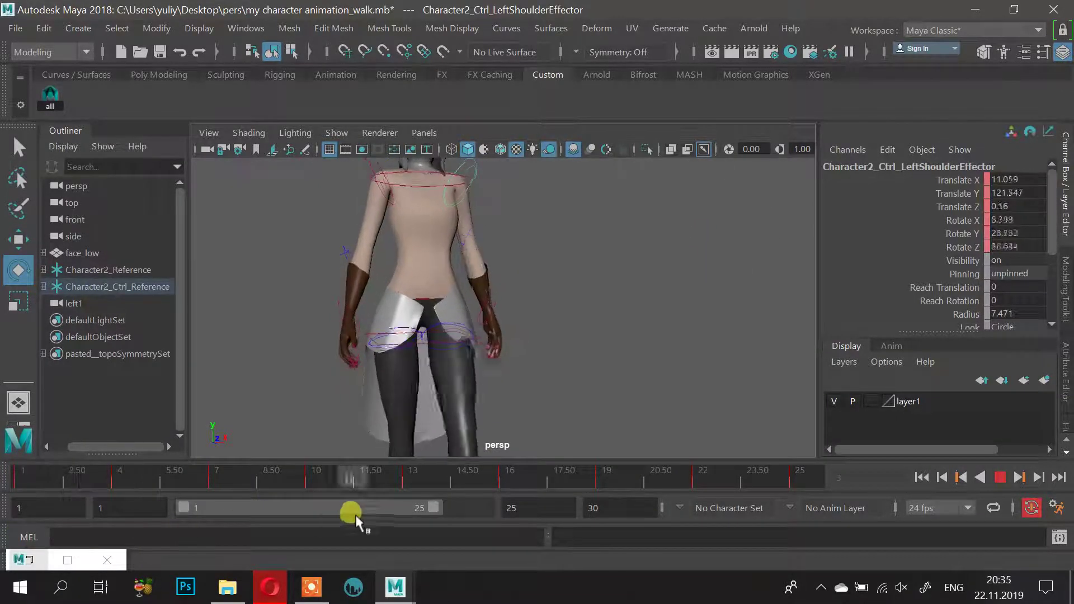
key(Escape)
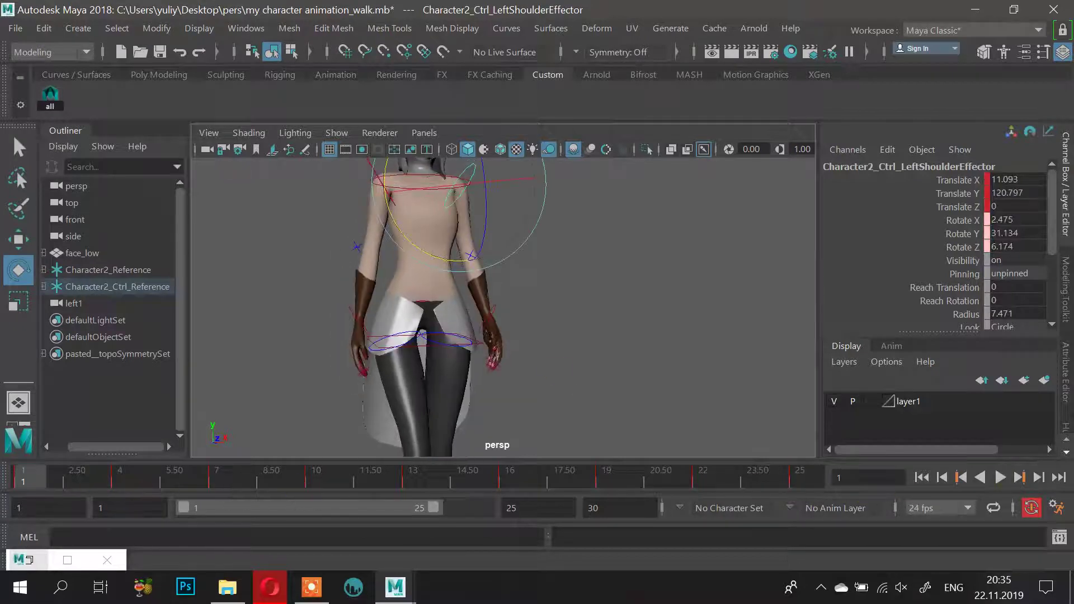
scroll(669, 286, down, 2)
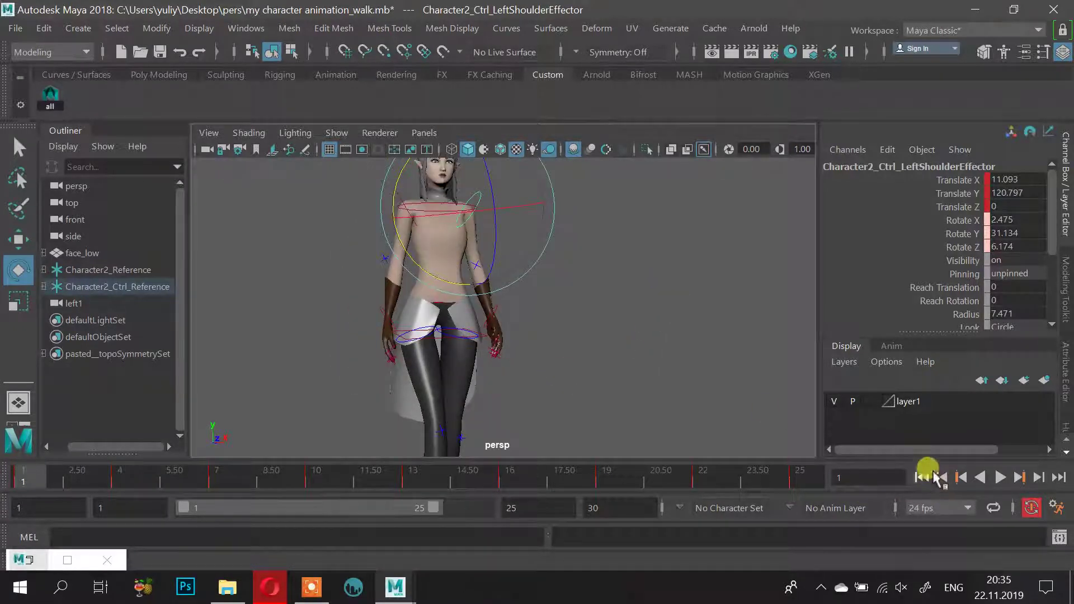
click(1000, 476)
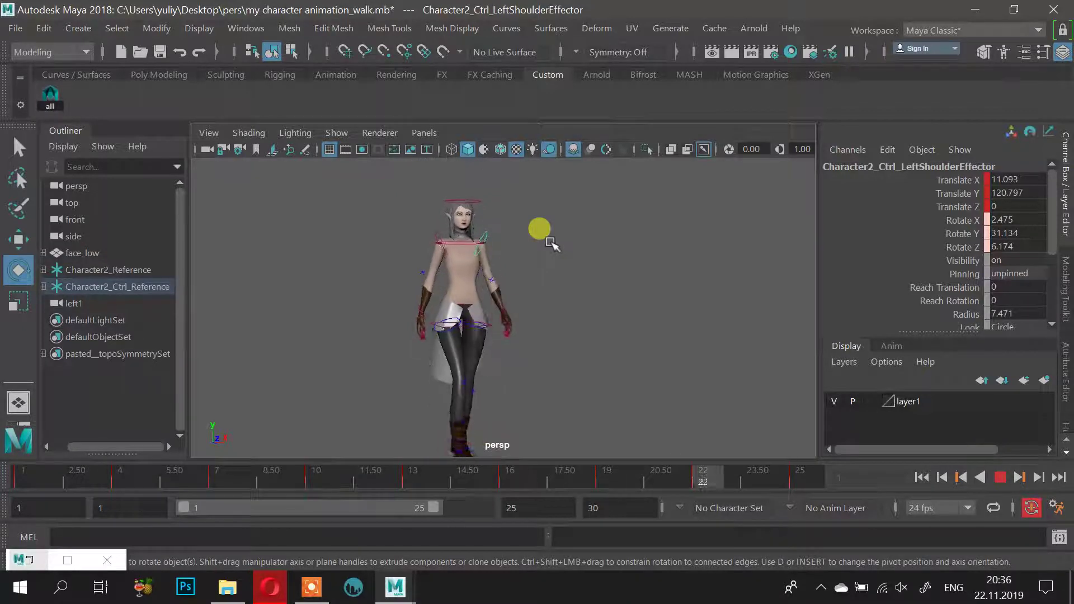
alt+drag(540, 300, 658, 347)
scroll(660, 319, up, 5)
alt+right_drag(660, 323, 552, 311)
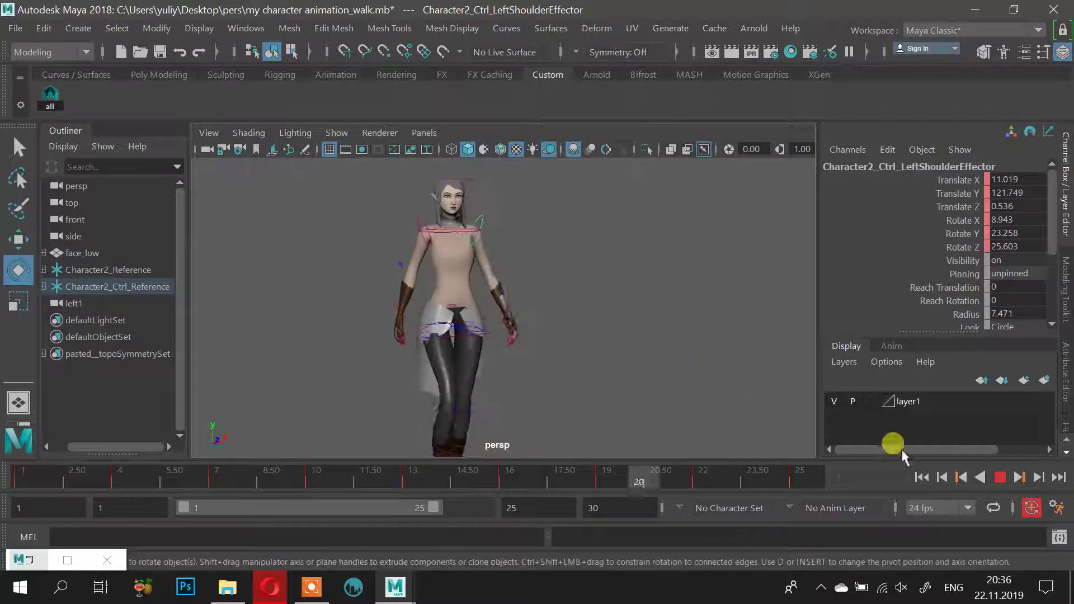
click(999, 477)
Rotate the left shoulder effector slightly about its Y axis at frame 13 to bring the arm closer to the body
drag(510, 480, 420, 480)
scroll(550, 219, up, 3)
alt+middle_drag(550, 217, 475, 277)
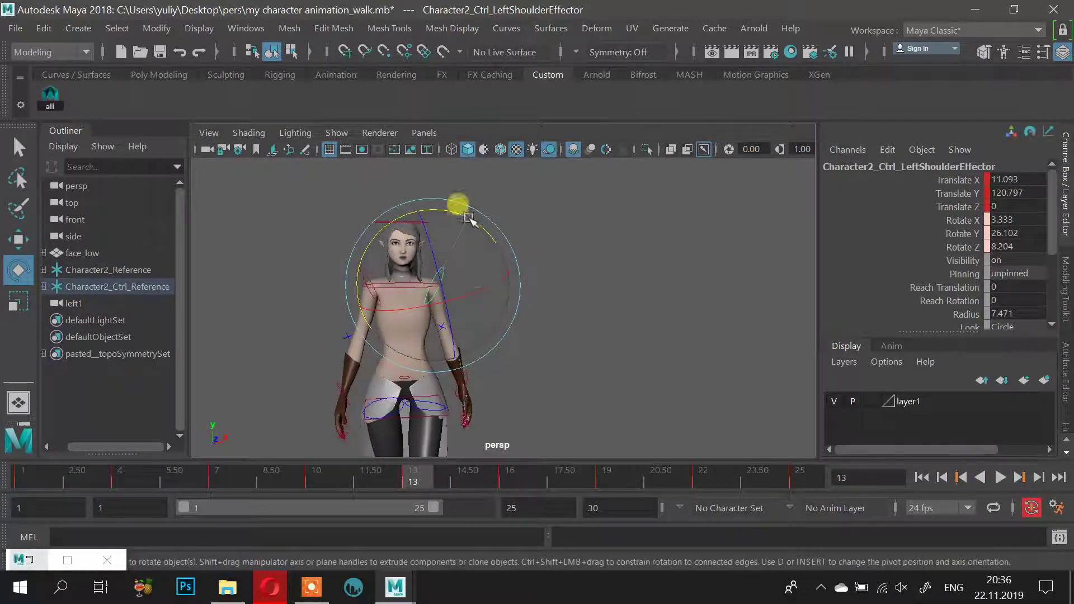
drag(469, 217, 472, 227)
Rotate the right shoulder effector at frame 13 about its Y axis to about 31.1 degrees
click(272, 246)
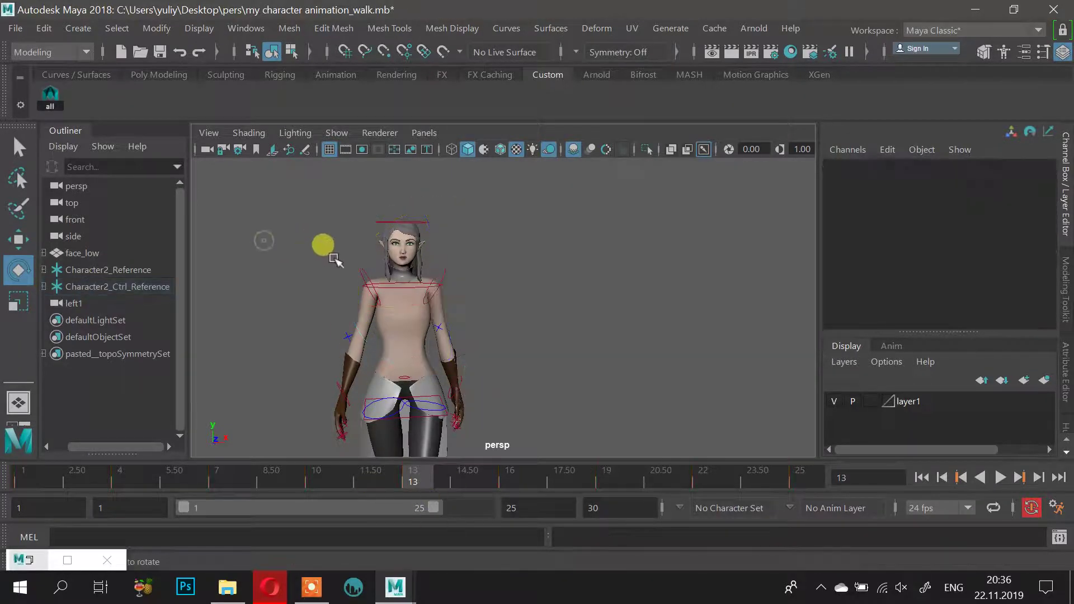
click(447, 277)
click(275, 250)
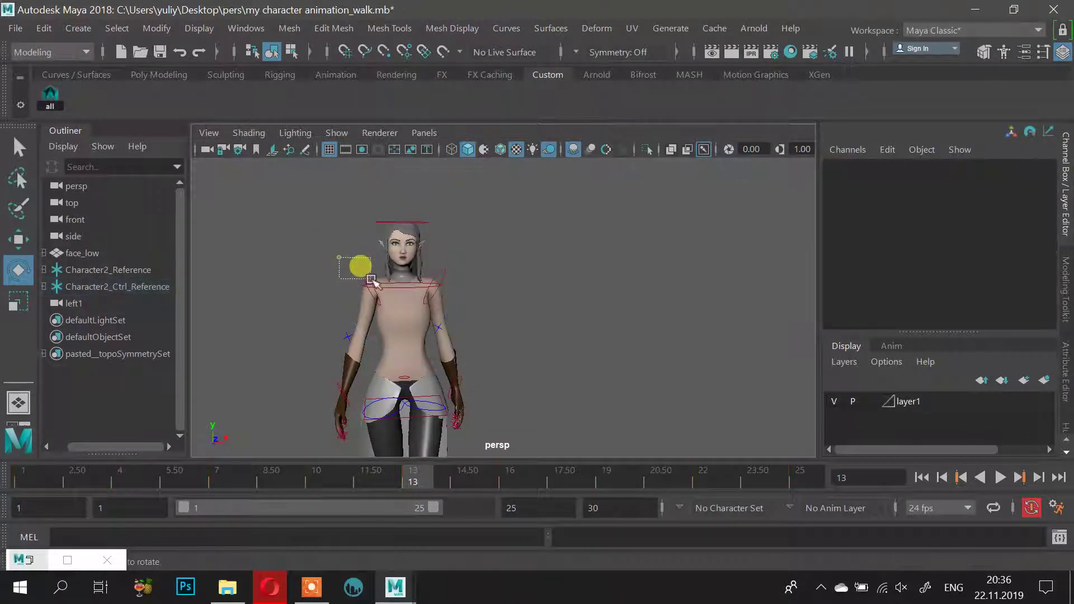
click(371, 280)
drag(354, 224, 332, 214)
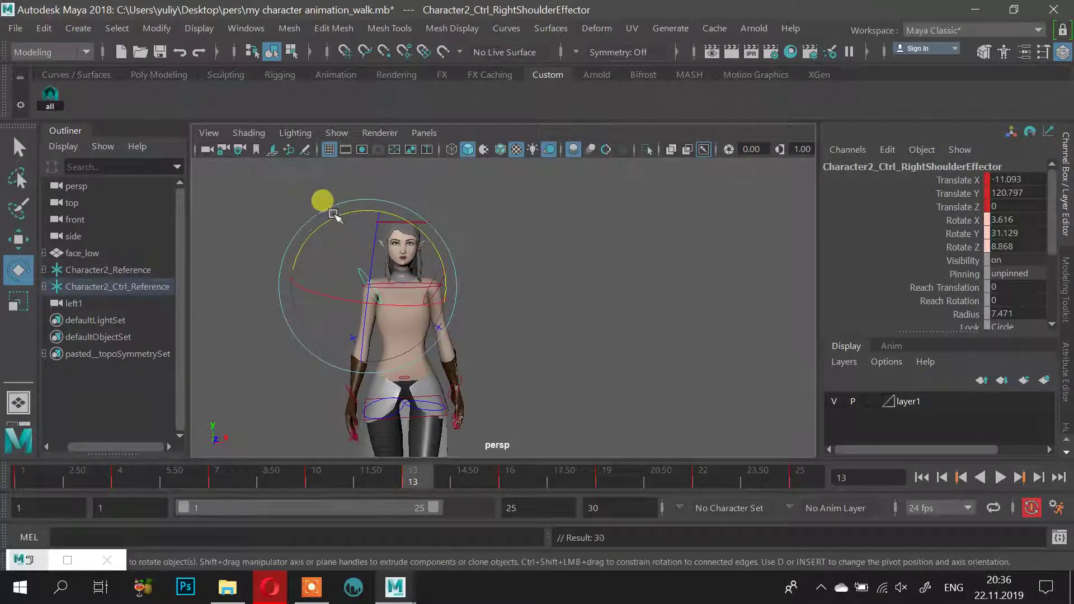
At frame 22, rotate the right shoulder effector about Y to about 29.4 degrees and the left one to about 29.1 degrees
key(alt+v)
drag(155, 483, 702, 472)
drag(496, 271, 509, 287)
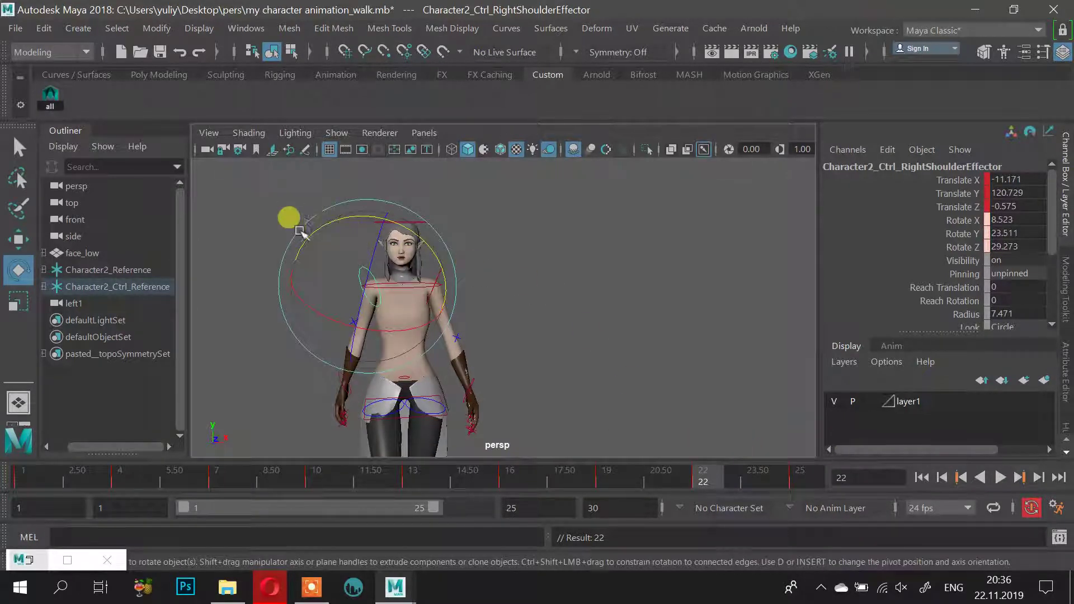
alt+drag(306, 239, 337, 241)
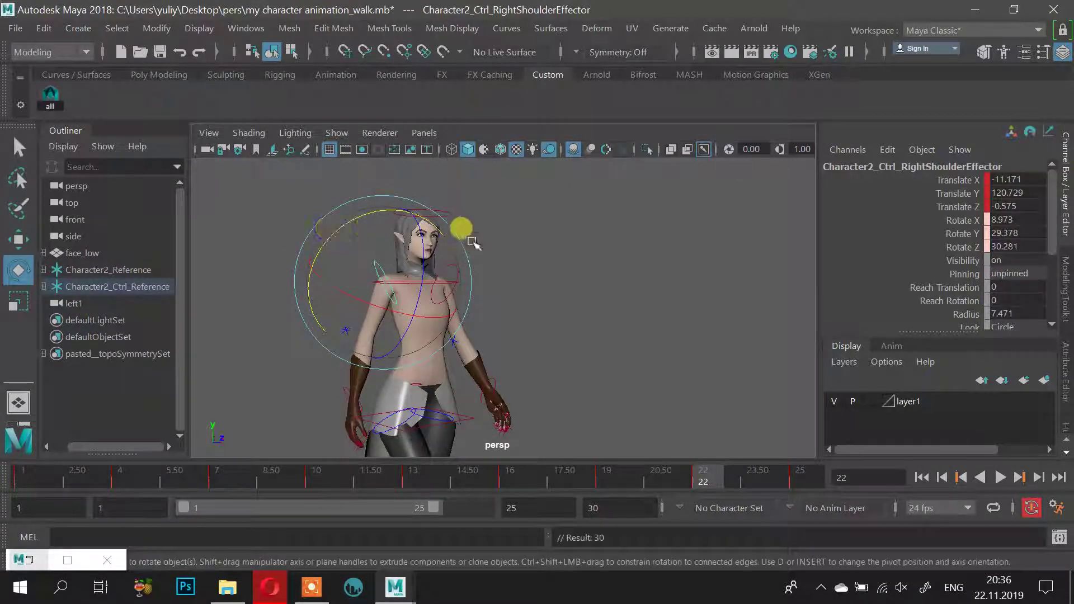
mouse_move(471, 243)
alt+mouse_down()
mouse_move(522, 253)
mouse_move(478, 253)
mouse_move(490, 245)
alt+mouse_up()
click(488, 243)
click(430, 264)
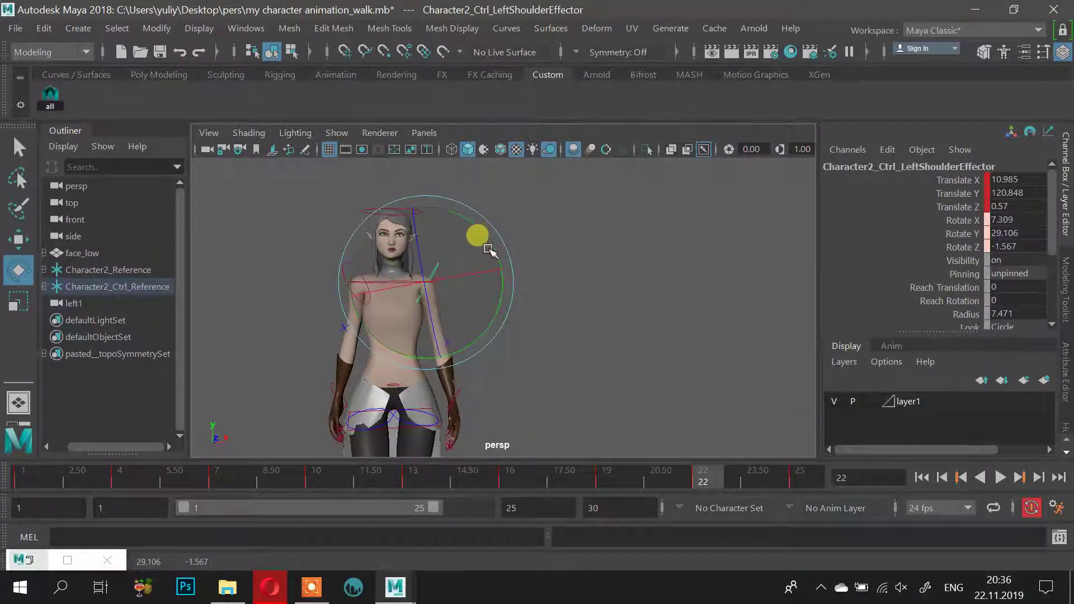
At frame 7, rotate the left shoulder effector about Y to about 26.5 degrees and the right one to about 29.8 degrees
drag(652, 482, 228, 496)
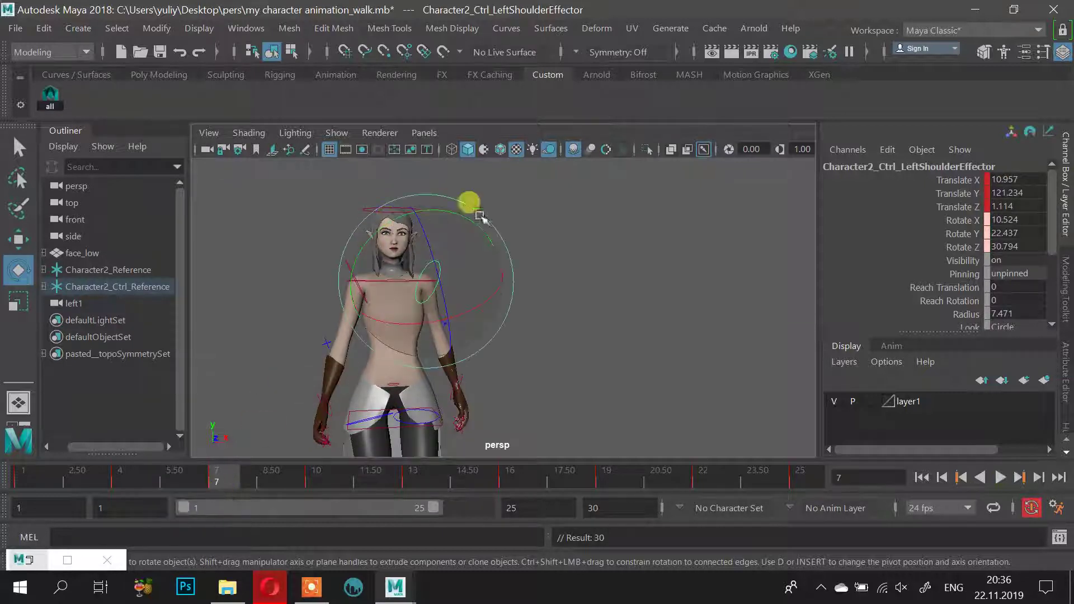
alt+drag(526, 217, 350, 204)
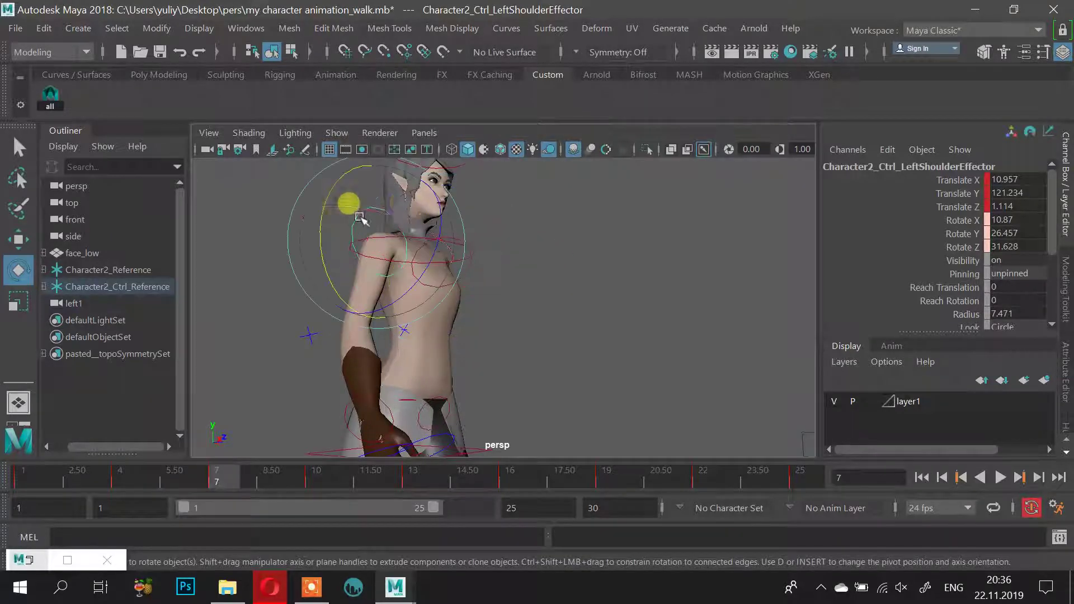
click(359, 217)
alt+drag(428, 225, 277, 212)
alt+drag(506, 313, 486, 312)
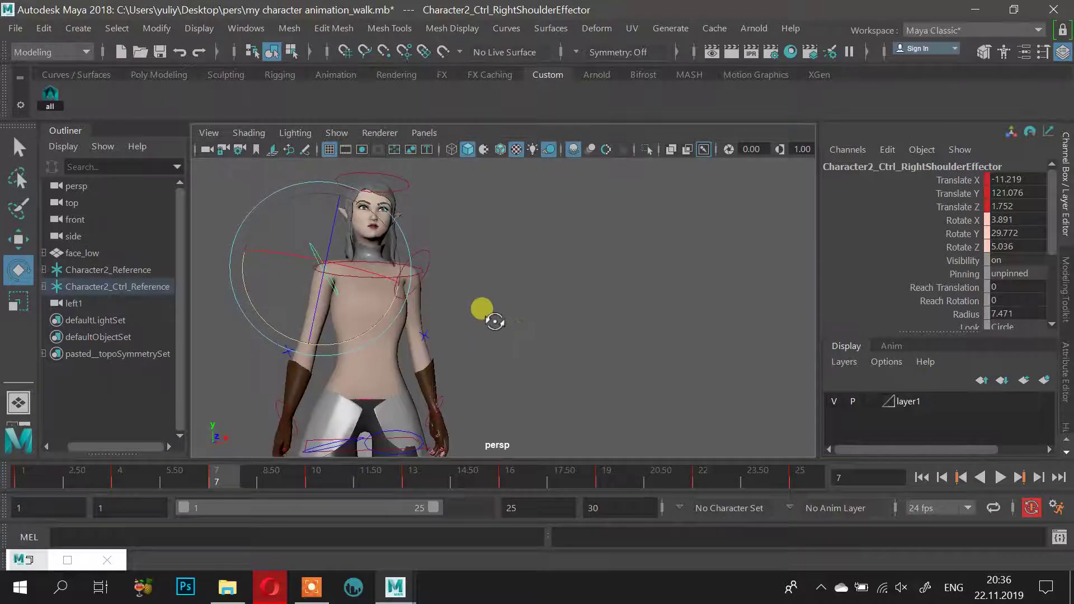
Play back the walk cycle from frame 1 and inspect the shoulder pose at frame 19
alt+right_drag(485, 312, 415, 347)
drag(247, 473, 32, 479)
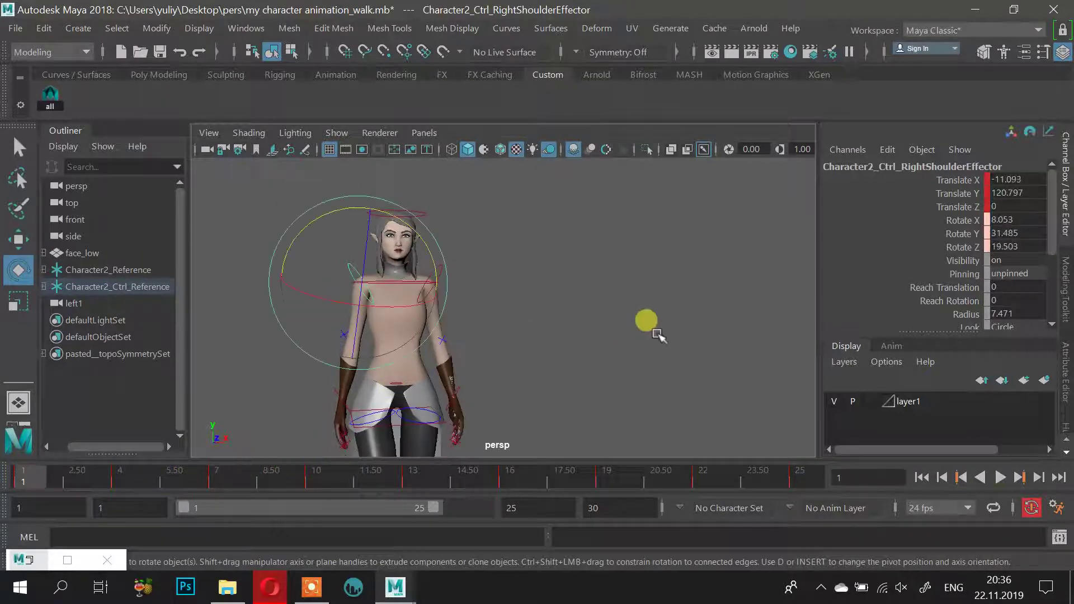
alt+right_drag(657, 333, 586, 366)
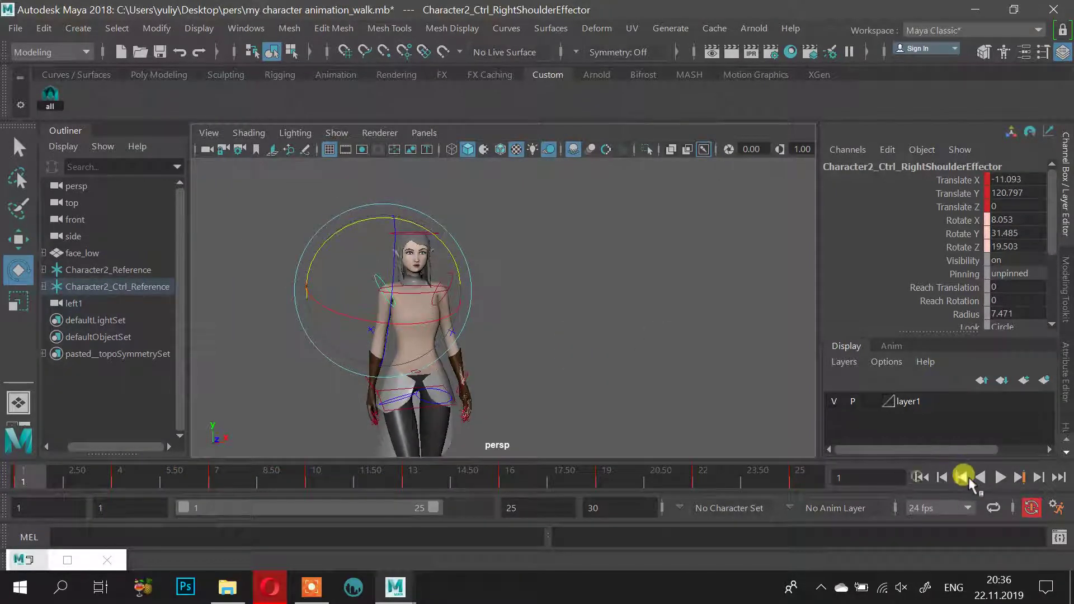
click(1000, 477)
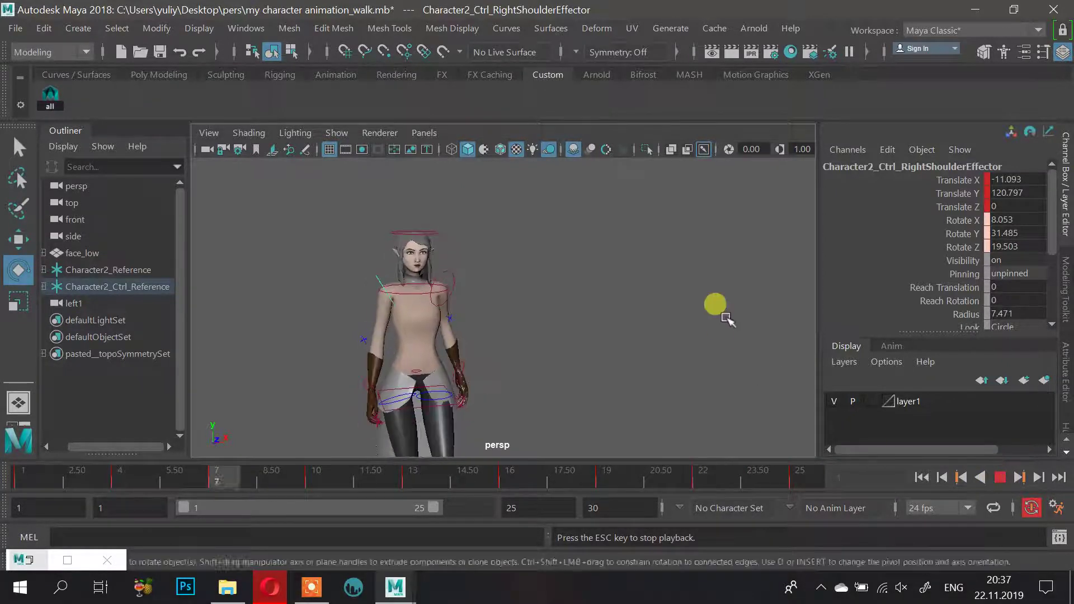
alt+drag(714, 307, 635, 307)
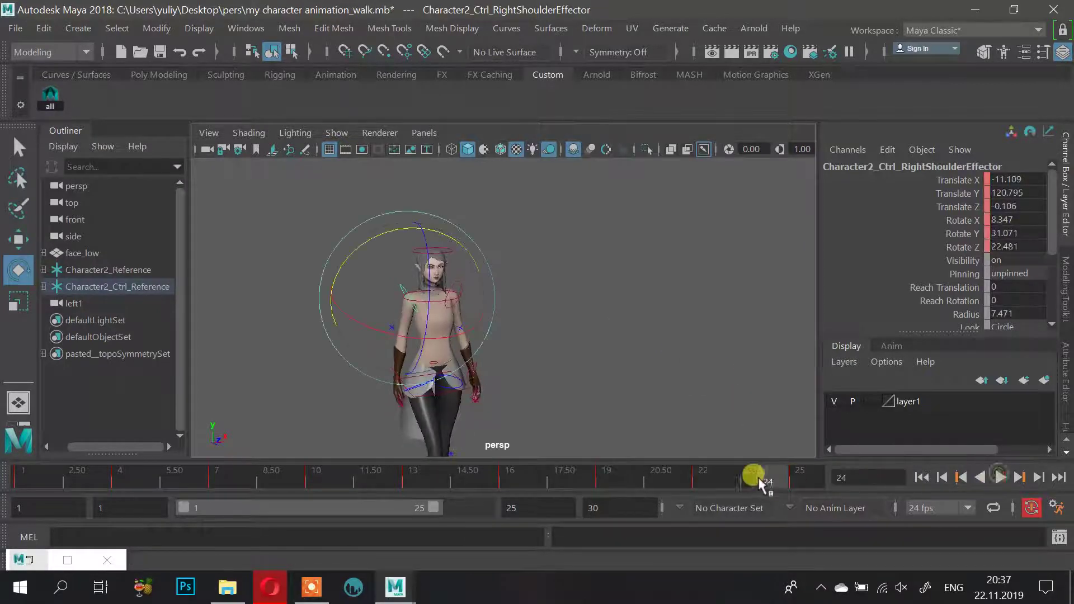
drag(726, 488, 622, 485)
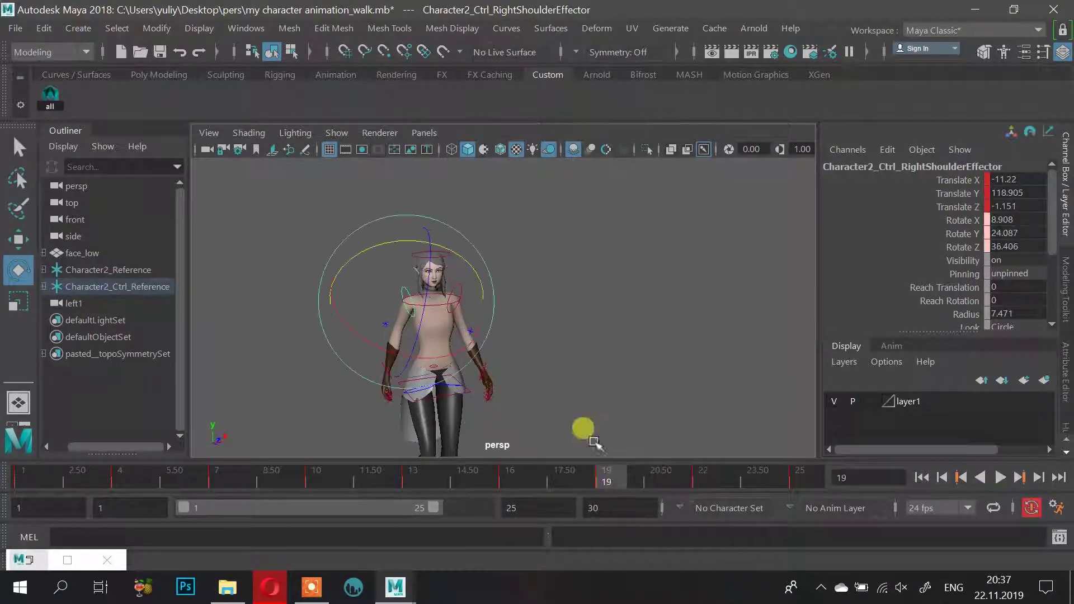
At frame 19, rotate the right shoulder effector about Y to about 31.4 degrees and adjust the left one's Y rotation
drag(355, 244, 353, 230)
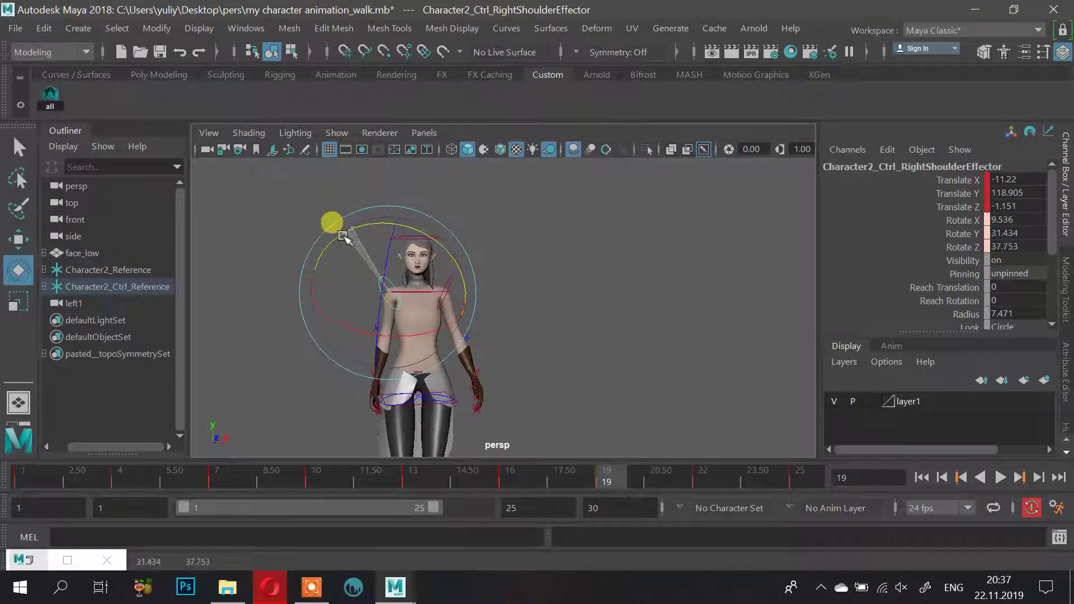
click(564, 263)
click(456, 280)
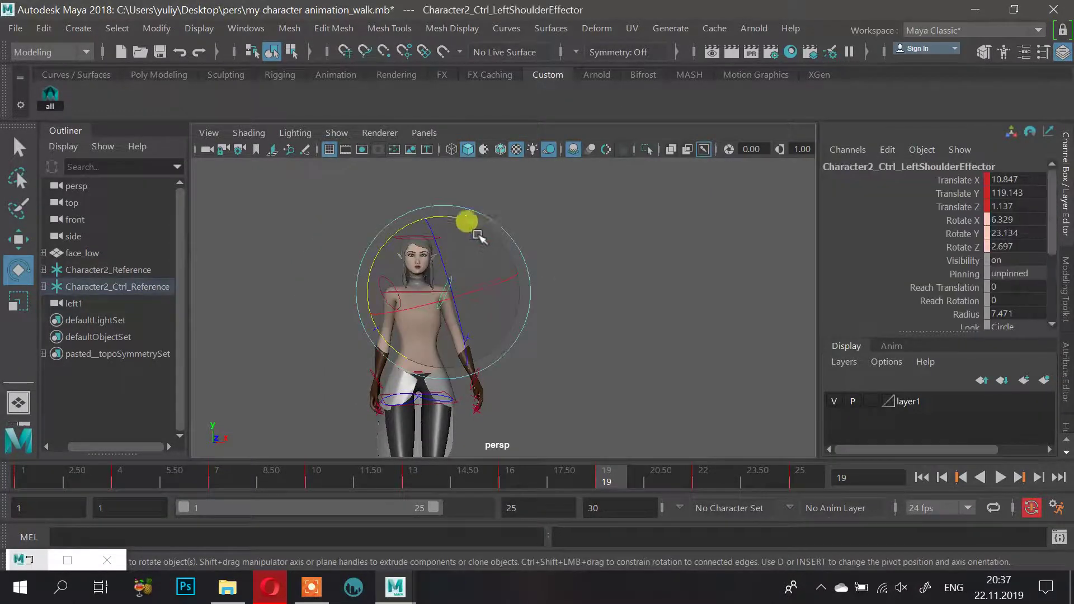
drag(479, 223, 474, 232)
At frame 16, rotate the left shoulder effector about Y to about 27 degrees and the right one to about 28.7 degrees
drag(592, 484, 510, 484)
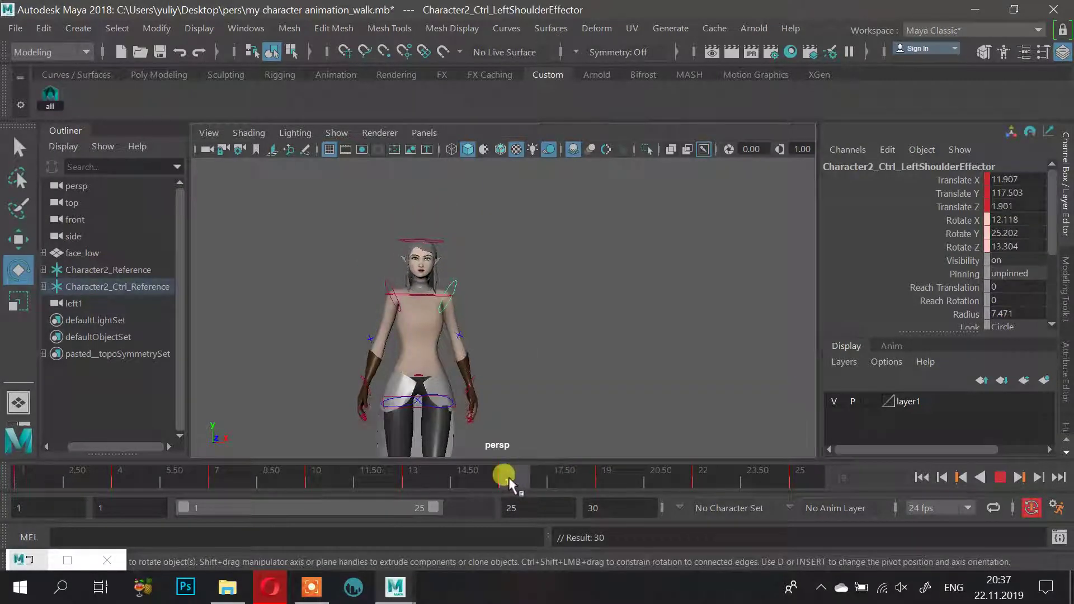
drag(473, 236, 480, 230)
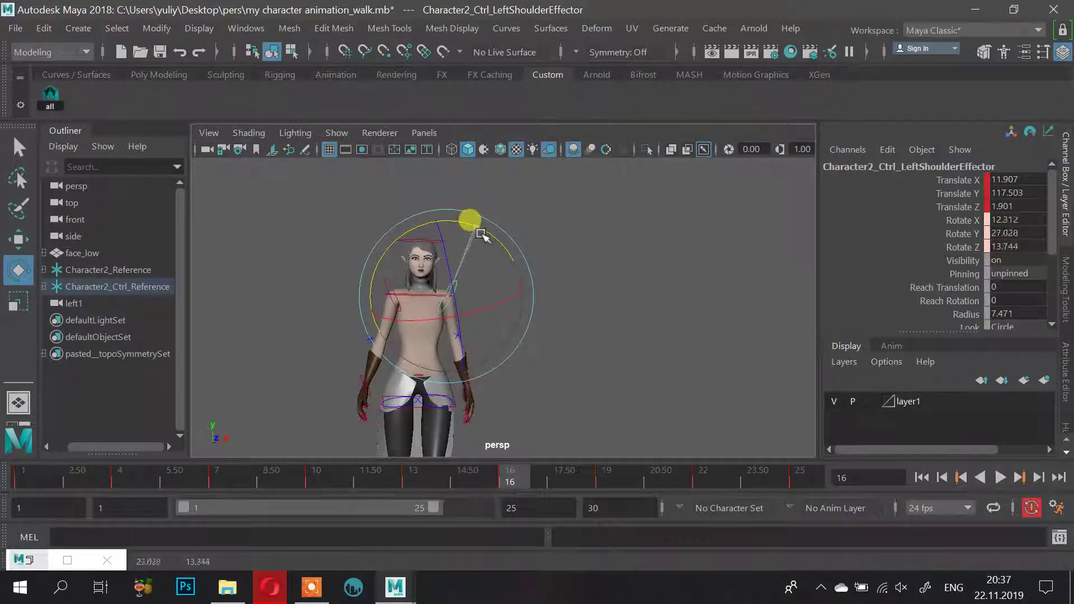
click(563, 204)
click(372, 249)
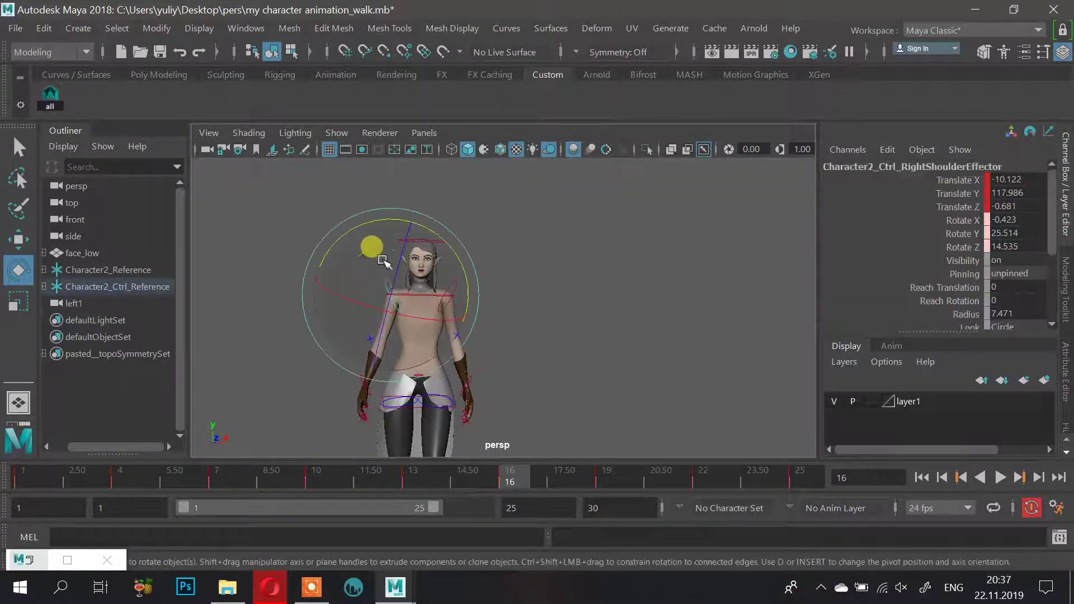
drag(365, 229, 358, 228)
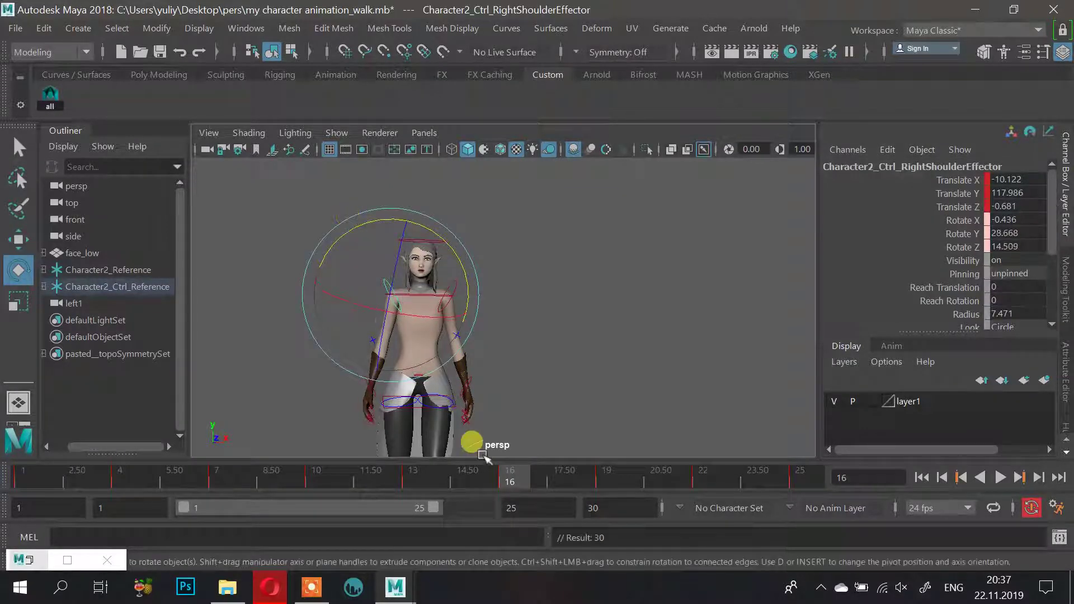
At frame 10, rotate the right shoulder effector about Y to about 27.7 degrees, then adjust the left one's Y rotation and key it
drag(465, 480, 344, 478)
click(325, 481)
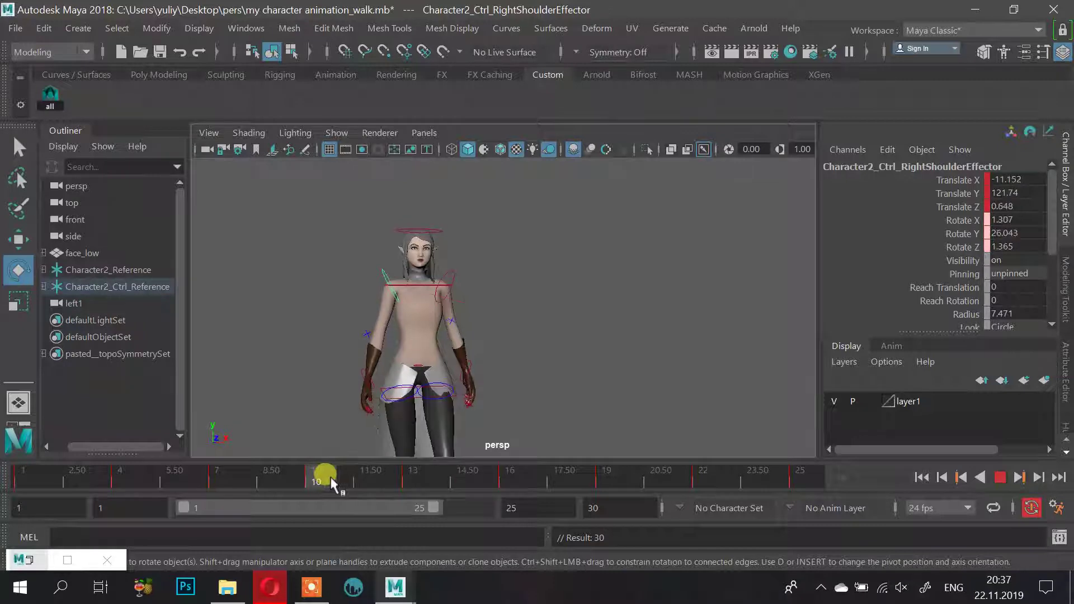
drag(342, 209, 345, 222)
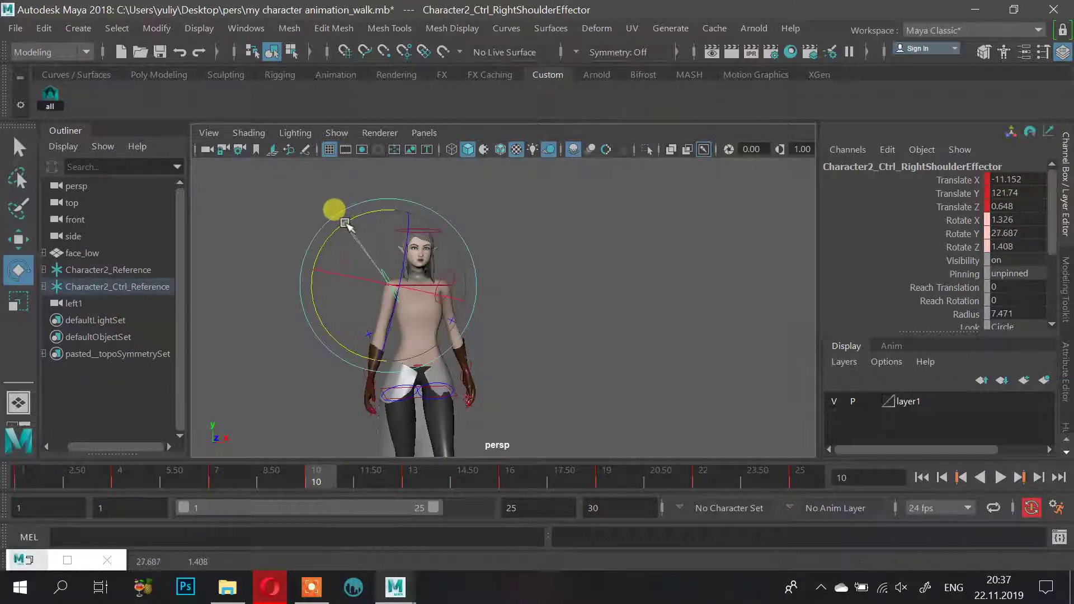
click(500, 251)
click(451, 269)
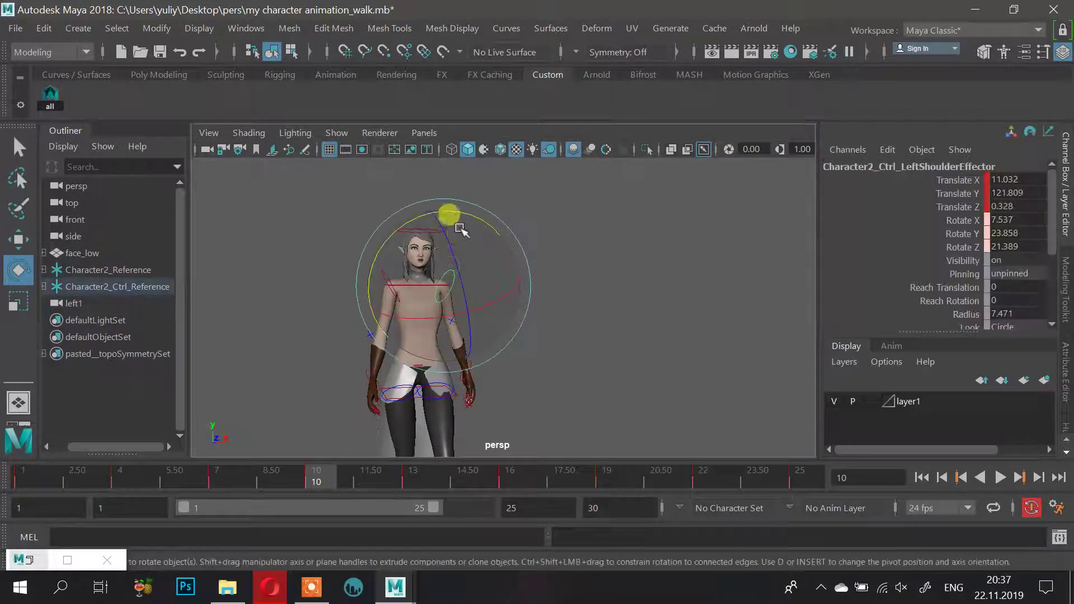
drag(462, 230, 467, 212)
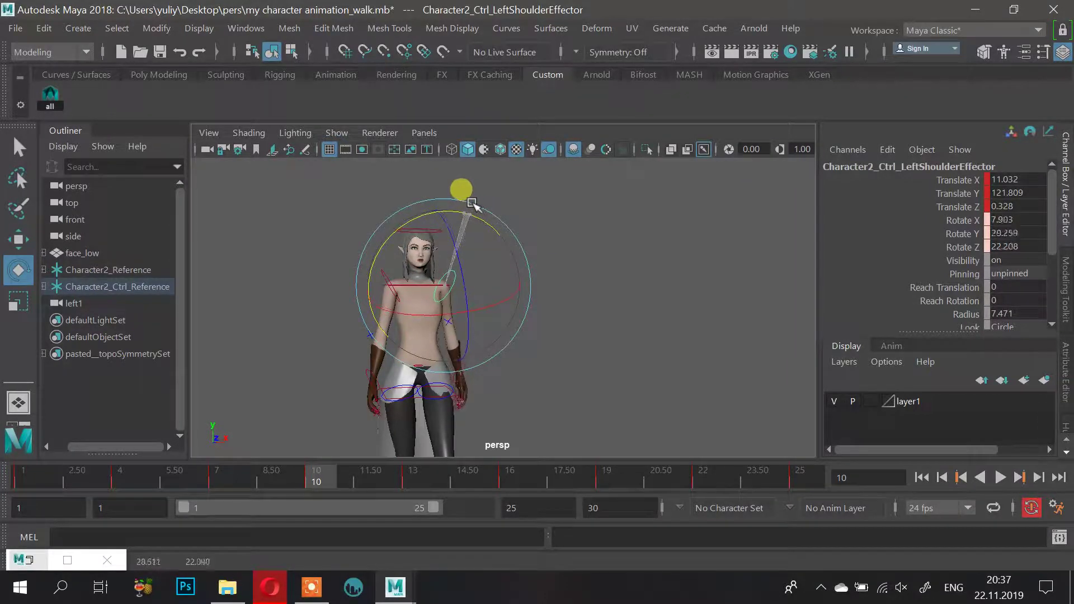
key(s)
At frame 4, rotate the left shoulder effector about Y to about 30.7 degrees and the right one to about 28 degrees
click(317, 471)
drag(276, 474, 129, 492)
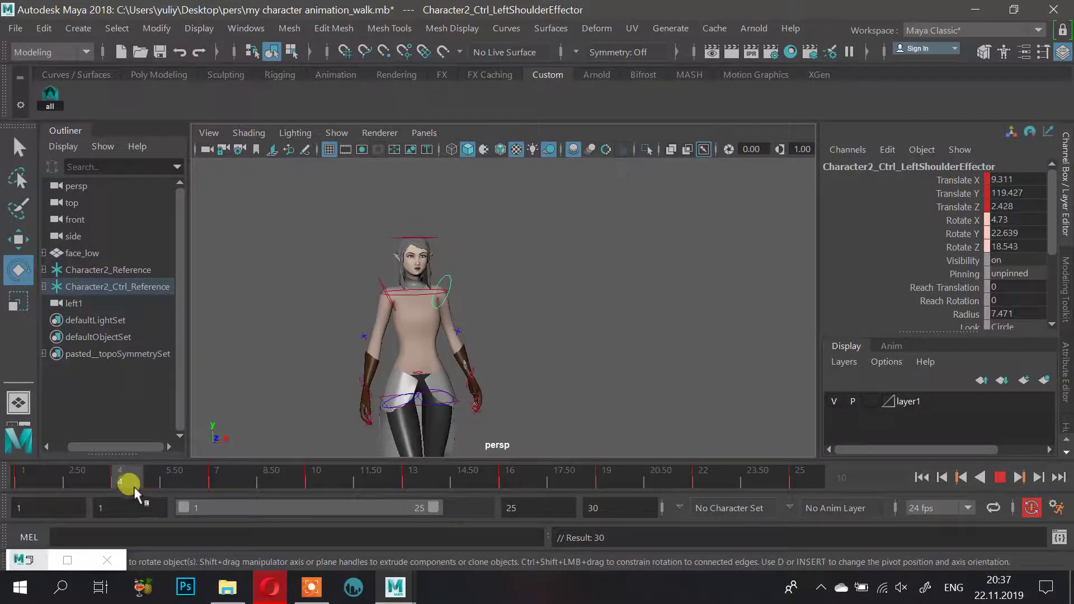
click(509, 287)
drag(509, 287, 480, 223)
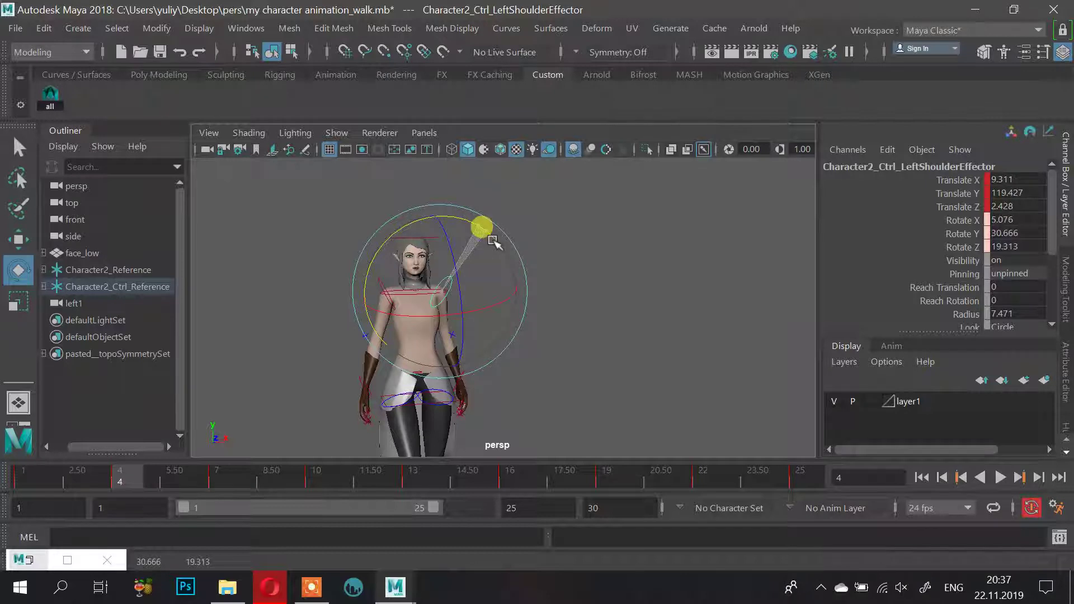
click(315, 245)
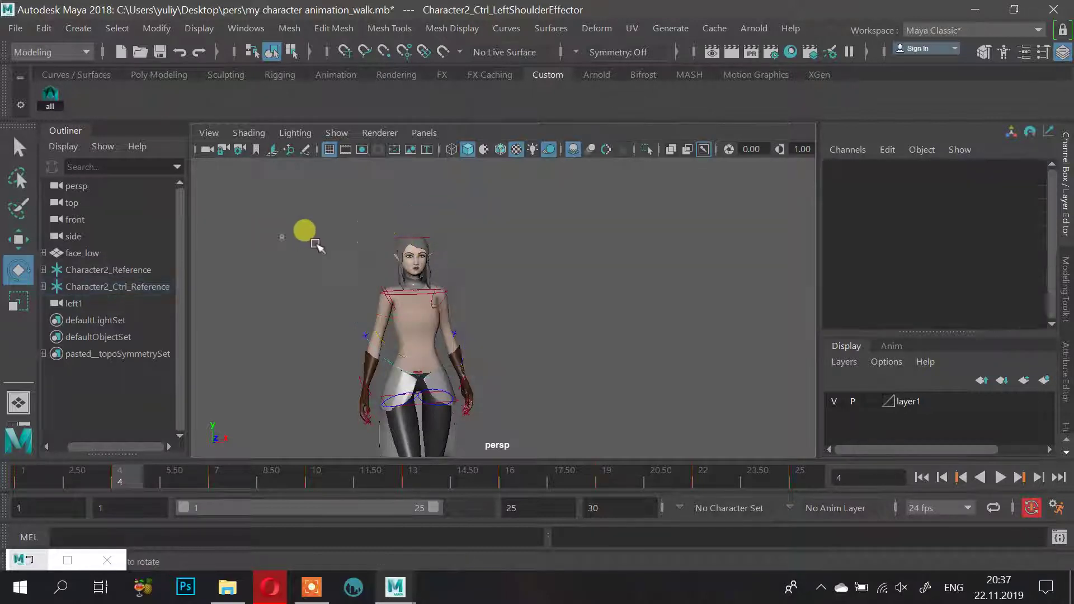
click(381, 265)
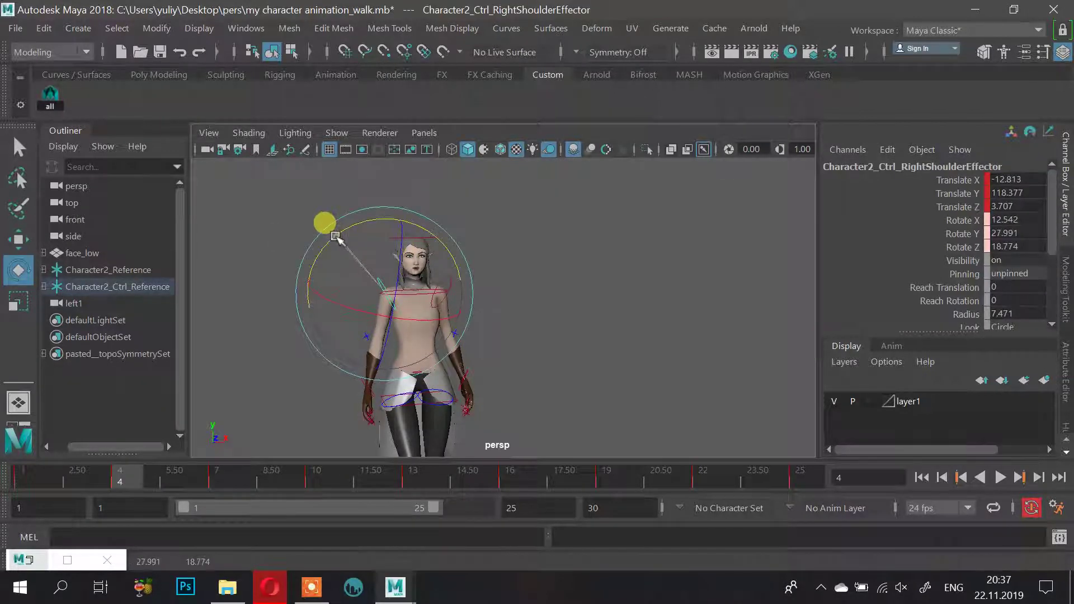
drag(337, 236, 303, 382)
Play back the walk cycle and examine the shoulder, arm and head motion from the side, the front and close up
drag(128, 485, 812, 482)
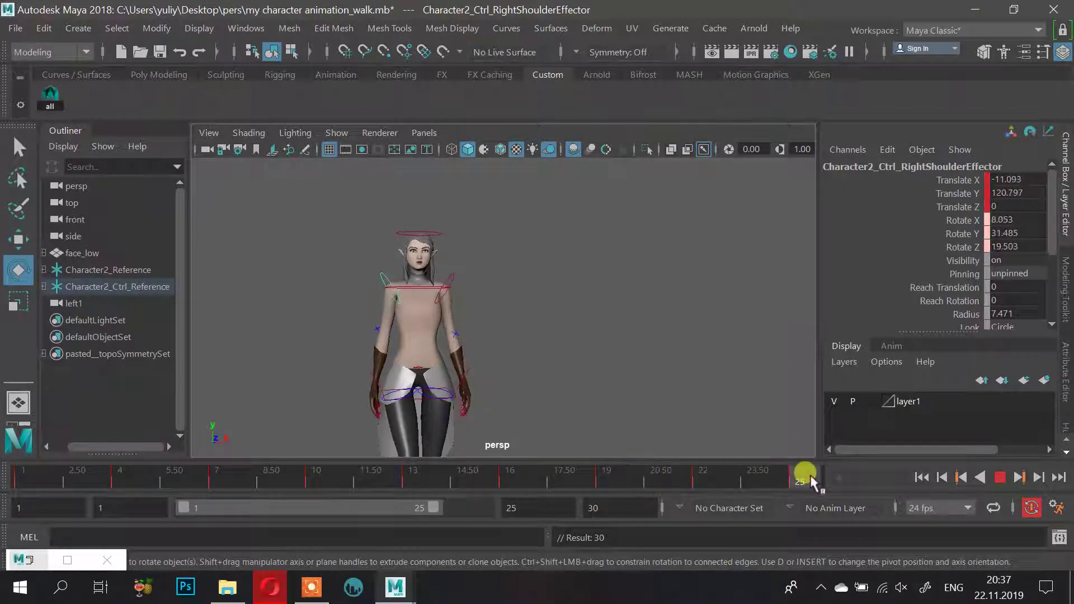
alt+drag(643, 336, 601, 316)
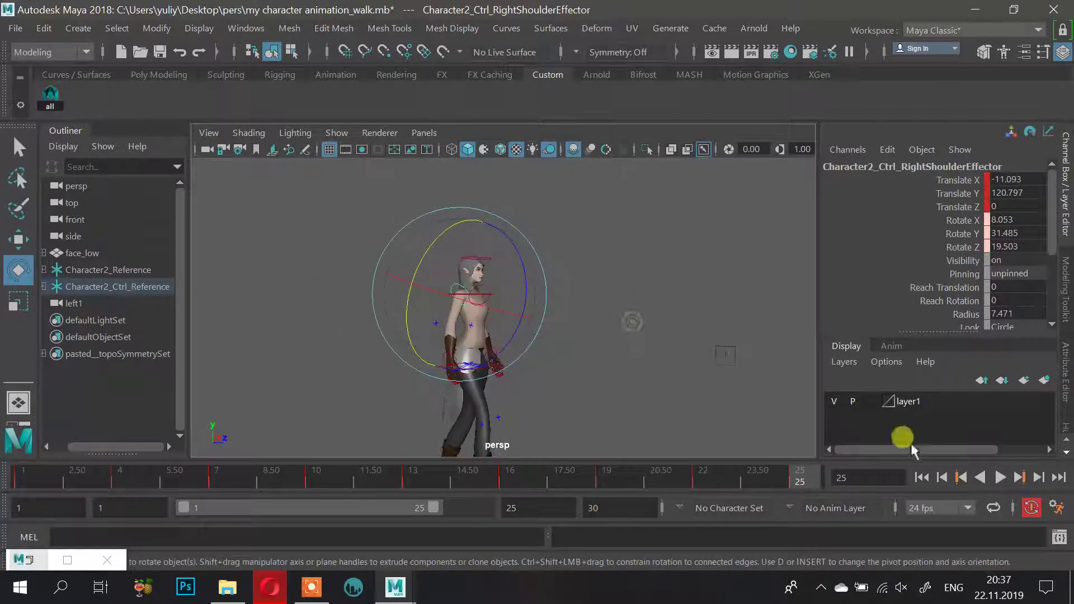
click(963, 476)
click(997, 479)
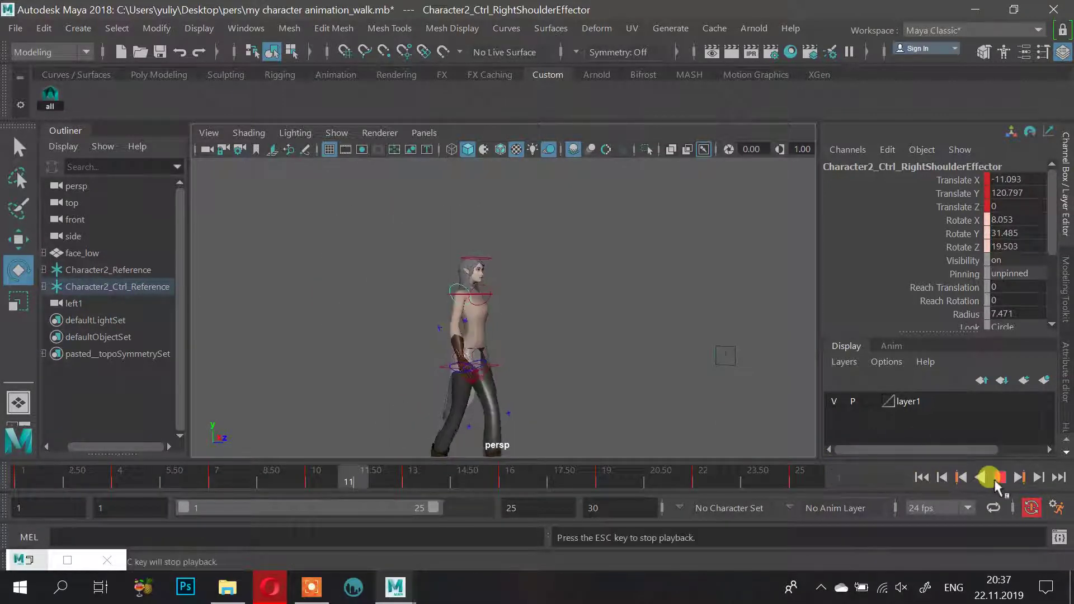
alt+drag(637, 322, 616, 335)
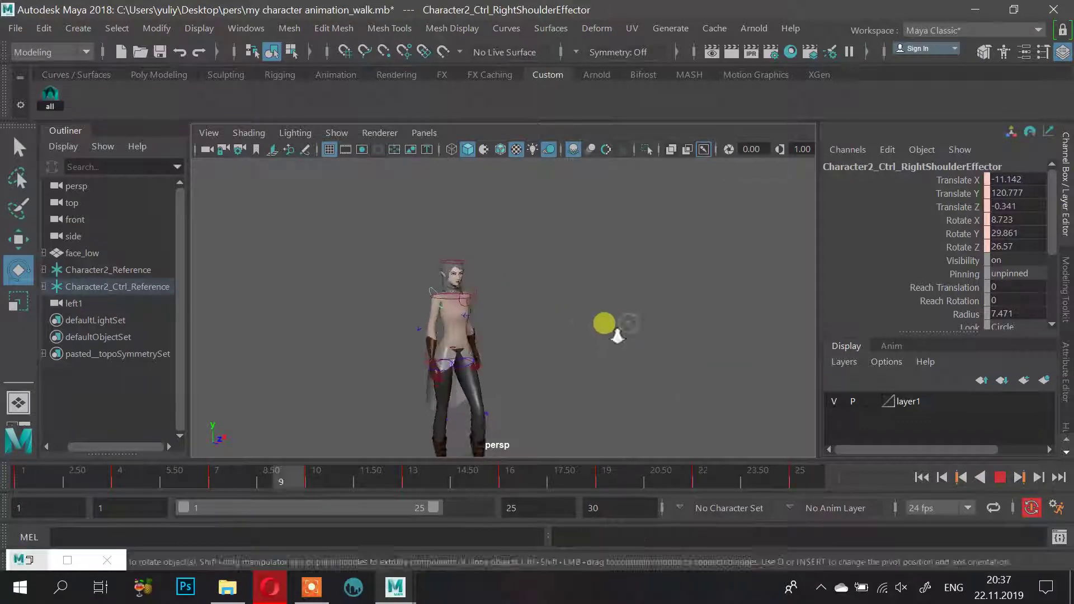
alt+right_drag(616, 335, 662, 370)
alt+drag(662, 371, 549, 273)
alt+middle_drag(549, 273, 538, 249)
alt+right_drag(538, 249, 430, 268)
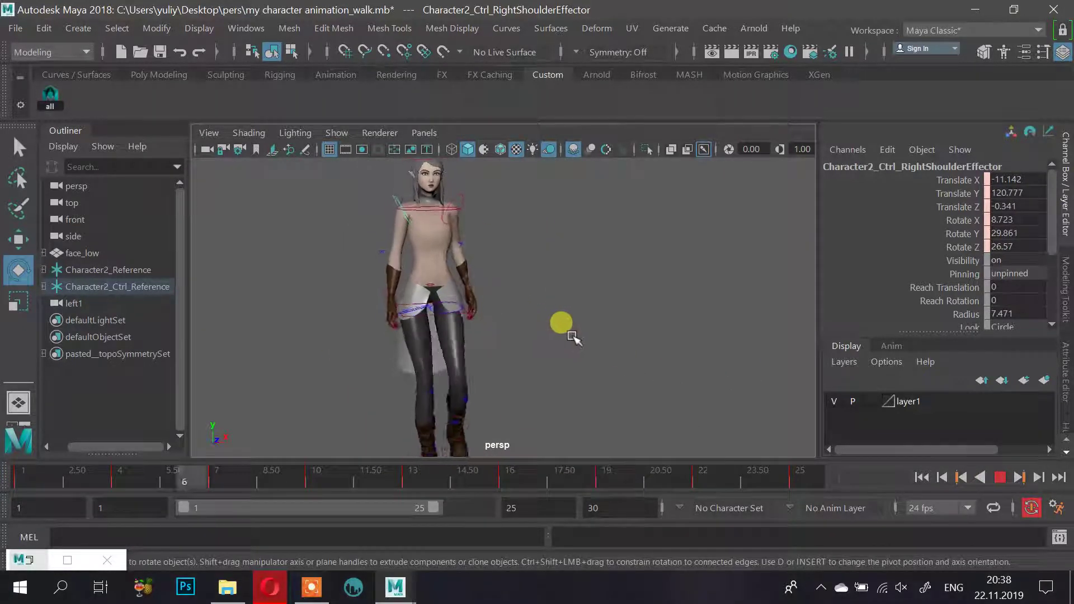
mouse_move(570, 333)
alt+mouse_down()
mouse_move(653, 318)
mouse_move(597, 352)
mouse_move(609, 351)
mouse_move(578, 345)
alt+mouse_up()
alt+right_drag(578, 346, 531, 344)
alt+middle_drag(563, 286, 572, 327)
alt+right_drag(573, 327, 669, 329)
alt+right_drag(592, 230, 654, 242)
alt+middle_drag(579, 224, 599, 305)
alt+drag(580, 310, 816, 403)
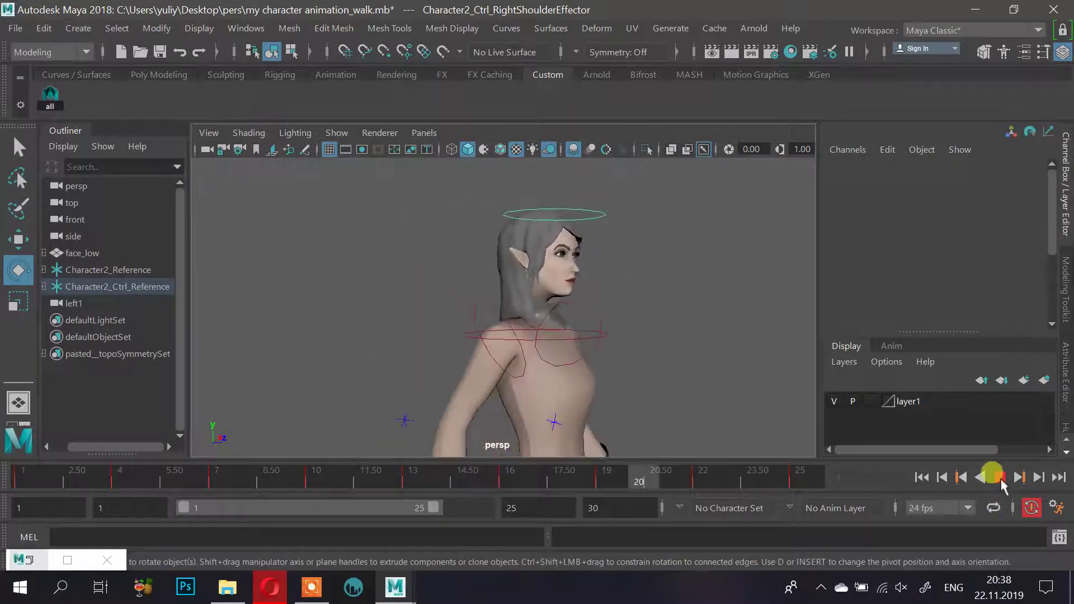
click(1000, 479)
Inspect the head pose from the side, and compare it with the walk cycle reference image in the Opera browser
alt+right_drag(607, 312, 701, 339)
mouse_move(643, 334)
alt+mouse_down()
mouse_move(611, 347)
mouse_move(653, 333)
alt+mouse_up()
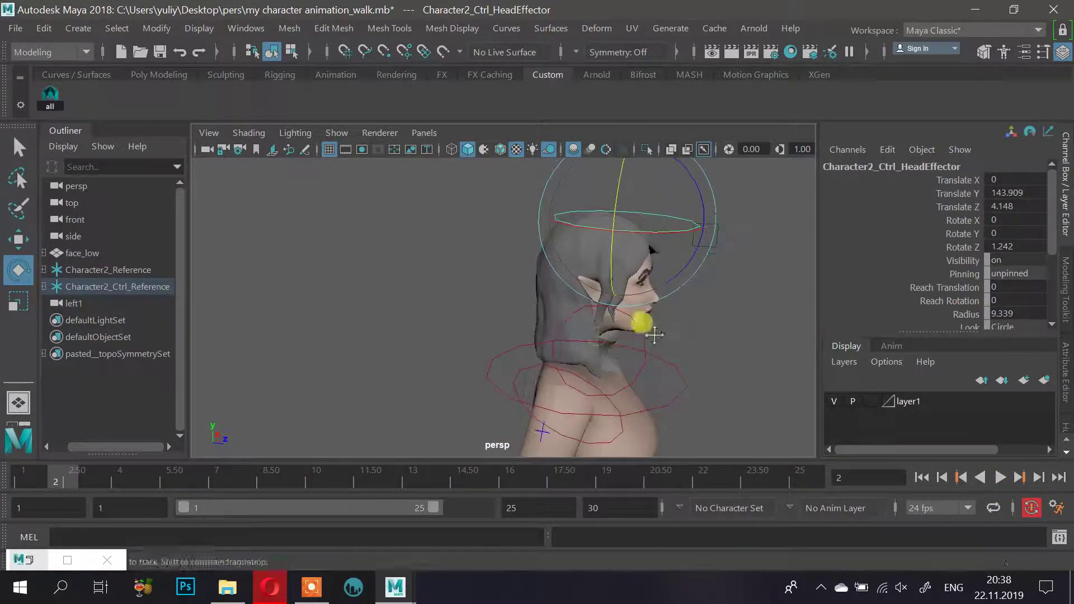
alt+middle_drag(654, 333, 617, 323)
drag(159, 483, 244, 492)
click(274, 595)
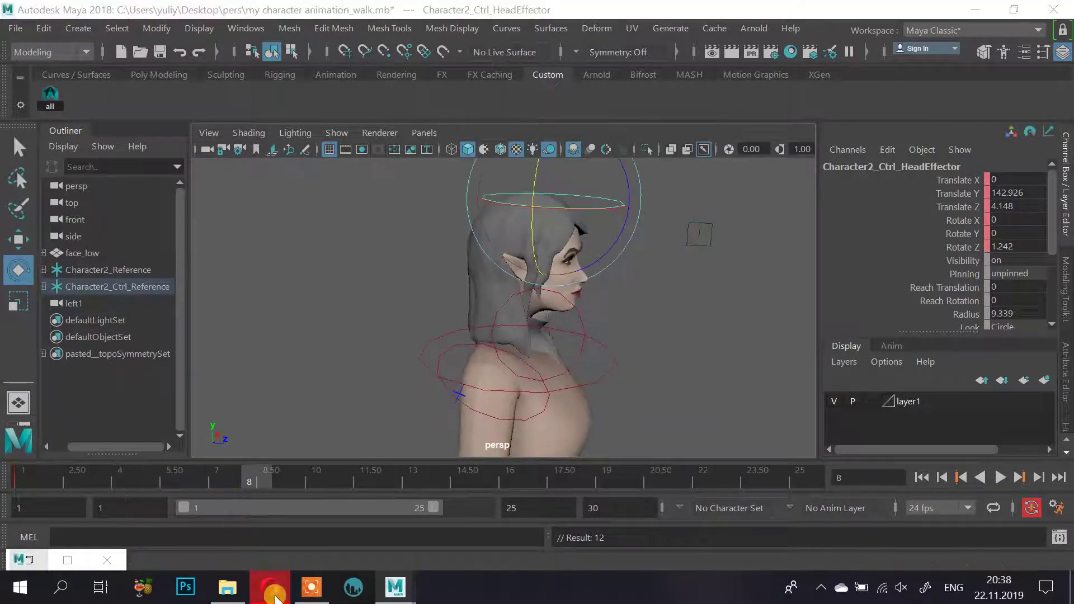
click(276, 599)
click(274, 593)
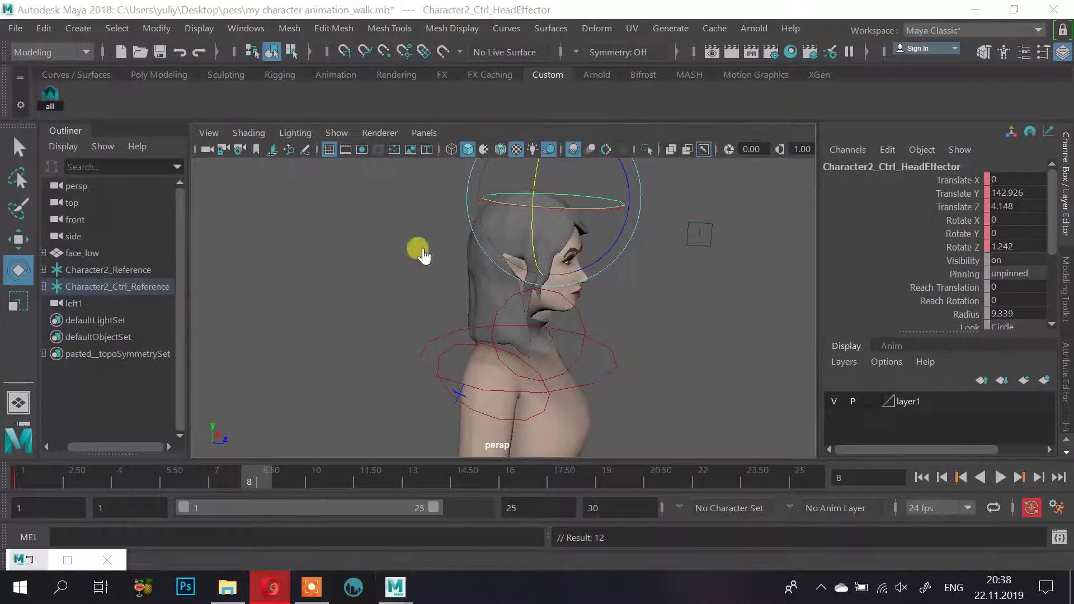
click(768, 13)
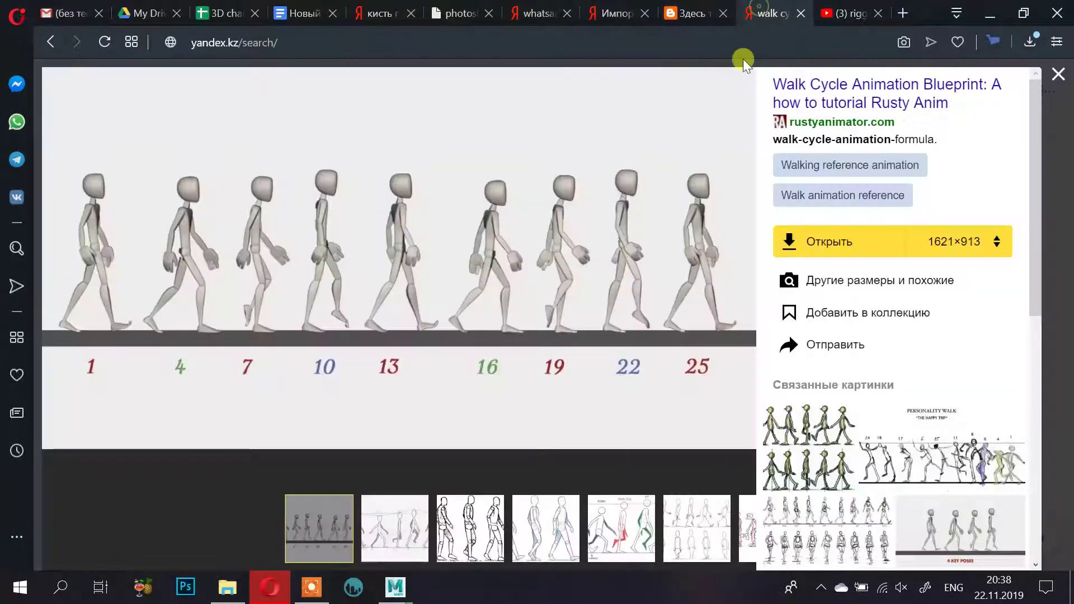
click(986, 15)
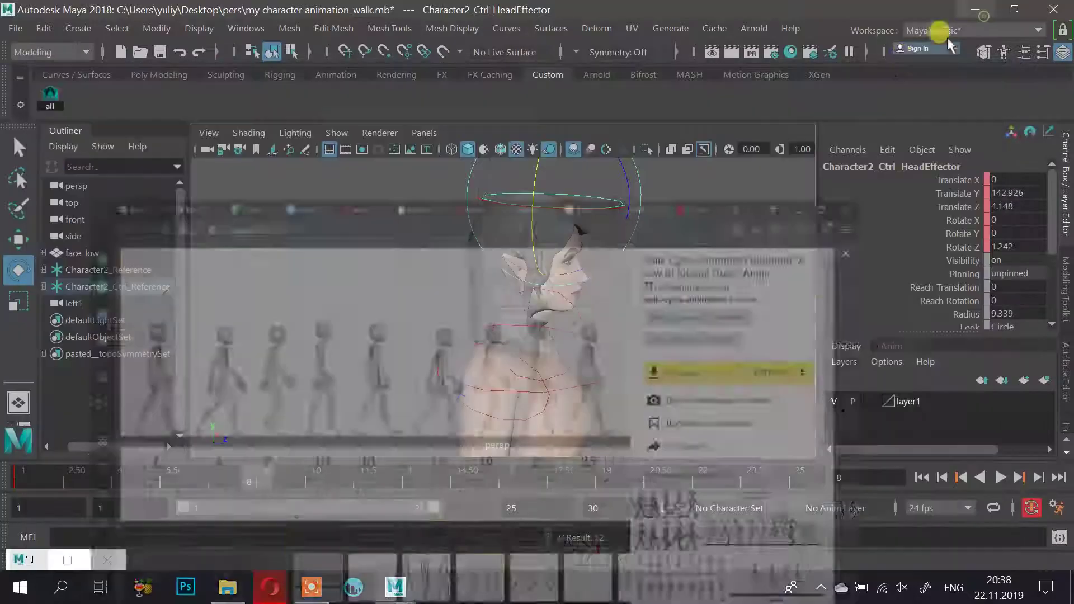
Try to rotate the head effector at frame 4
mouse_move(117, 484)
mouse_down()
mouse_move(89, 476)
mouse_move(119, 479)
mouse_up()
drag(583, 211, 641, 204)
key(ctrl+z)
Show joints in the viewport and select the neck joint of the character's control rig
alt+drag(656, 291, 582, 278)
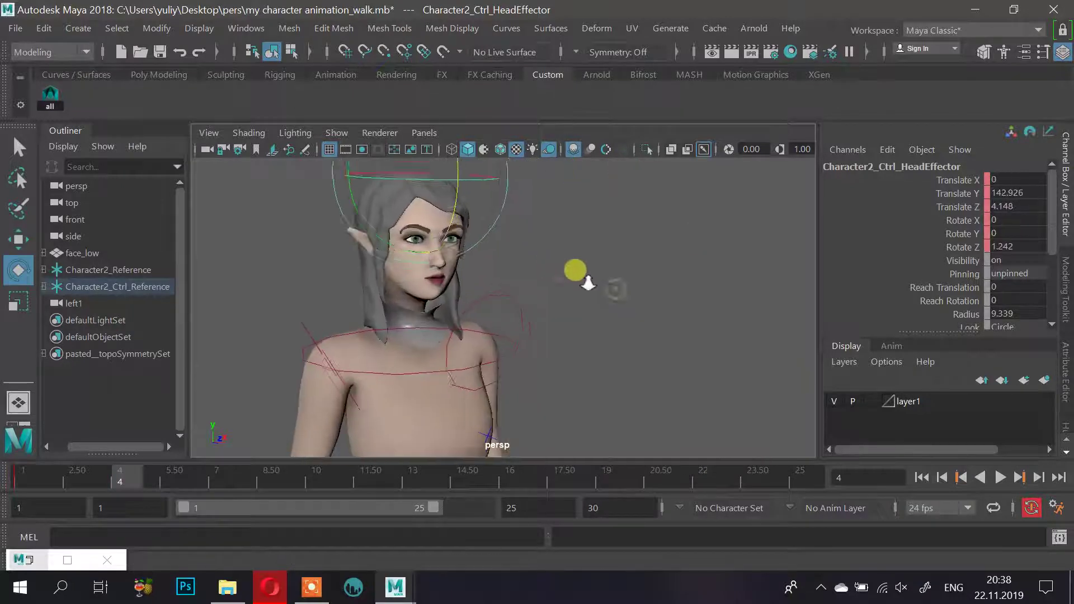
alt+right_drag(582, 278, 607, 284)
click(125, 294)
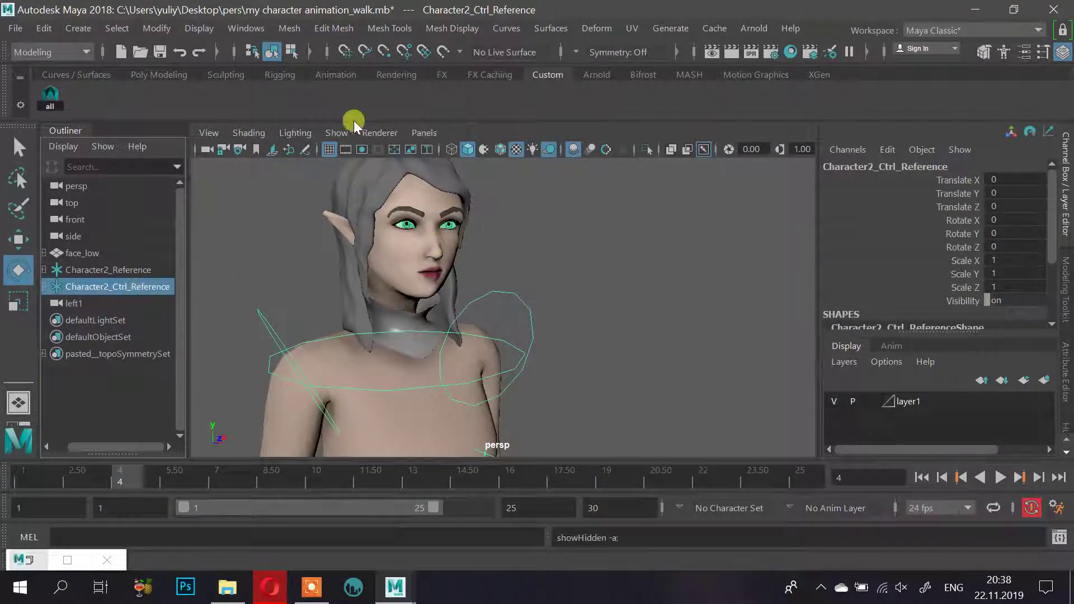
click(319, 132)
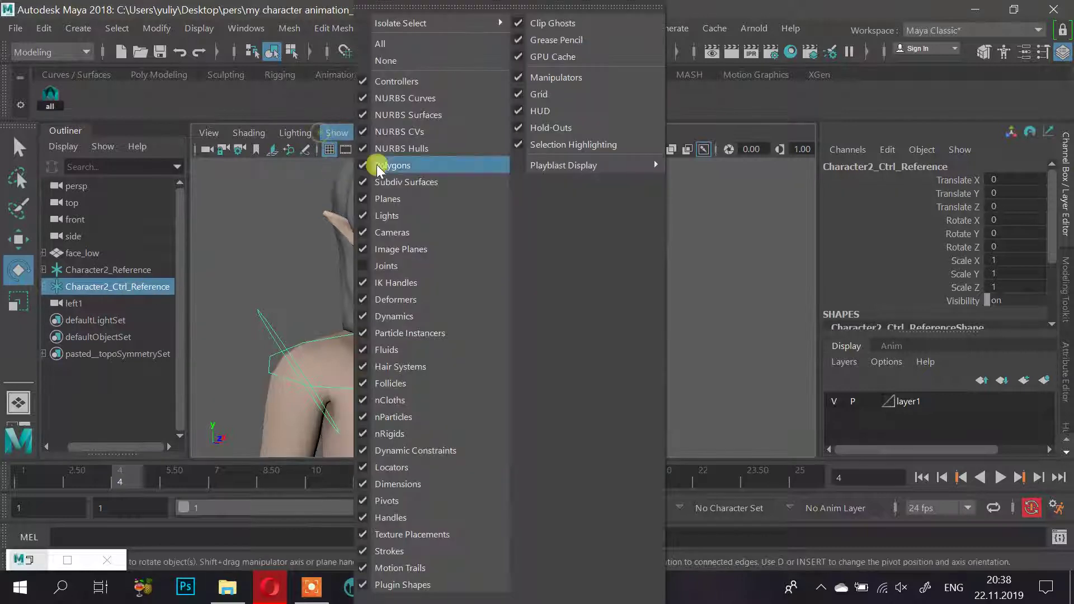
click(377, 265)
click(398, 316)
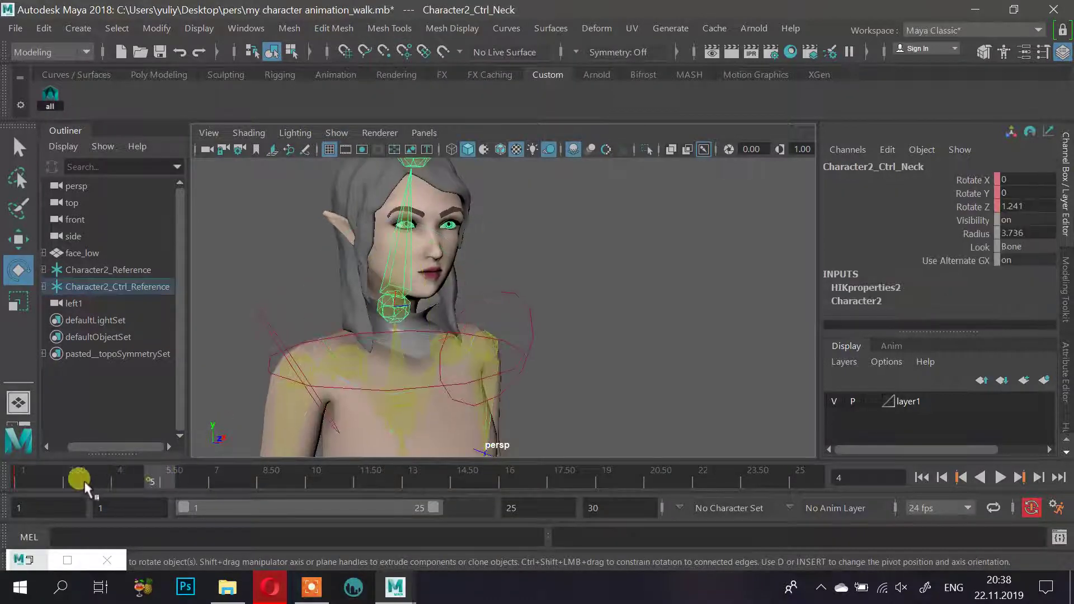
At frame 4, rotate the neck control about Z to about 1.16 degrees
drag(79, 480, 23, 480)
click(120, 480)
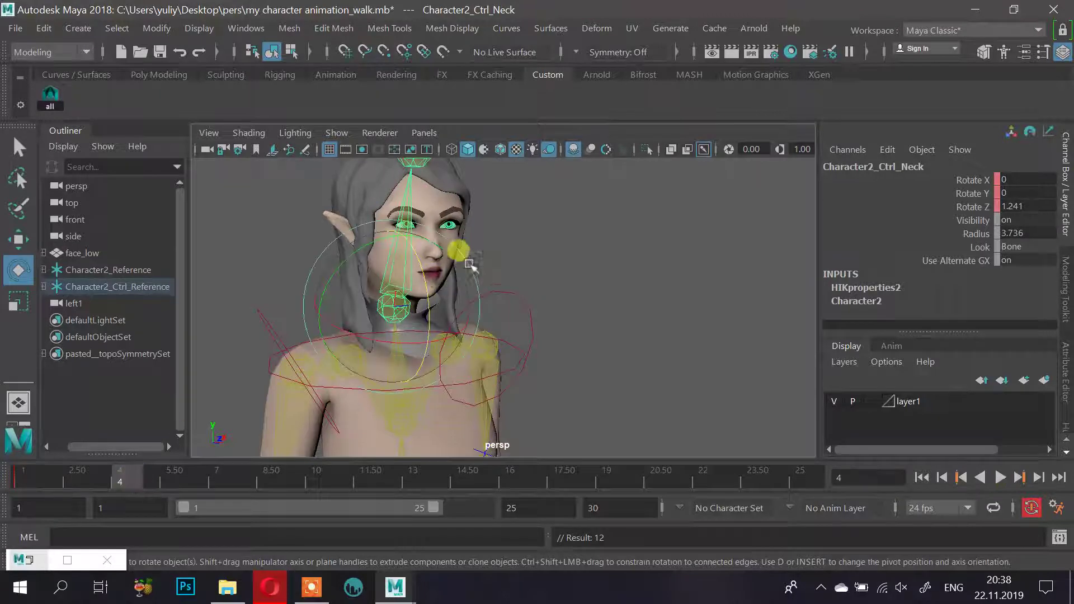
drag(411, 263, 460, 271)
alt+drag(620, 243, 647, 236)
mouse_move(540, 271)
mouse_down()
mouse_move(532, 259)
mouse_move(542, 269)
mouse_up()
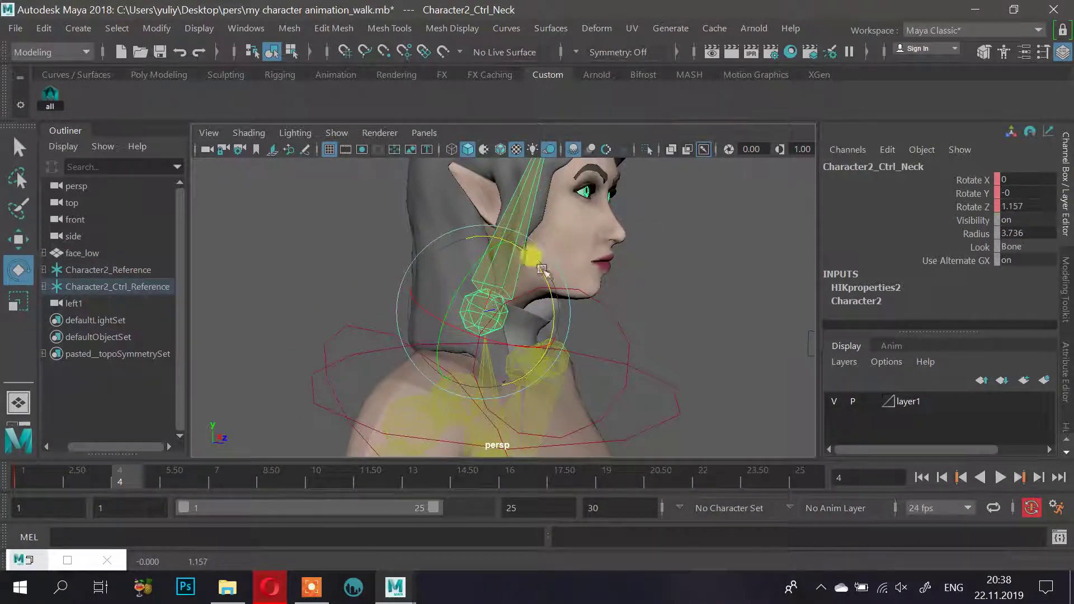
At frame 10, rotate the neck control about X to about -1.7 degrees
mouse_move(136, 482)
mouse_down()
mouse_move(116, 477)
mouse_move(350, 482)
mouse_move(324, 487)
mouse_up()
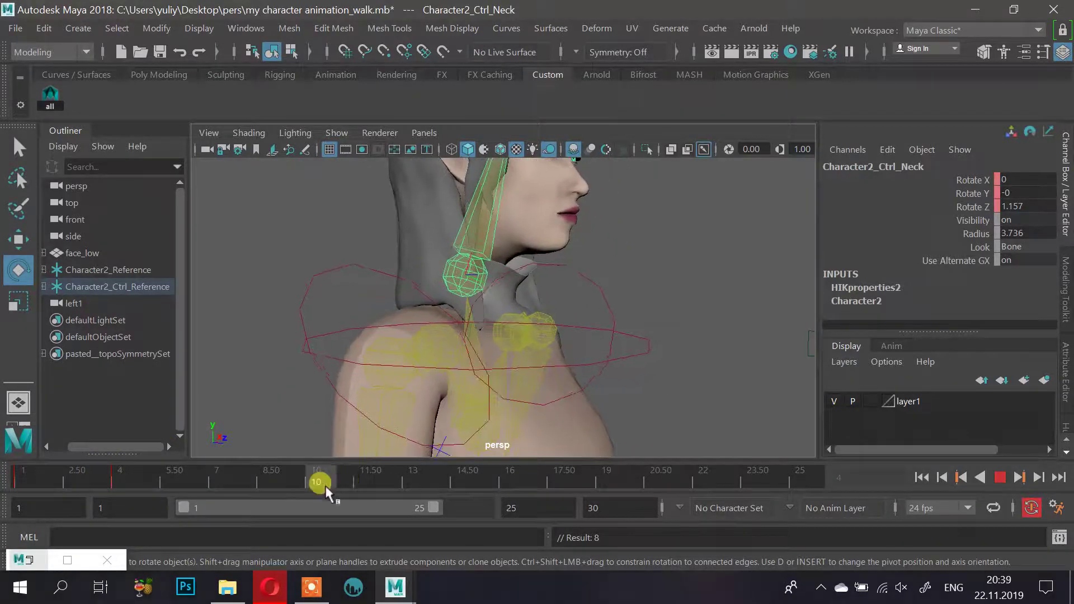
alt+drag(559, 241, 555, 284)
key(ctrl+z)
drag(441, 354, 436, 353)
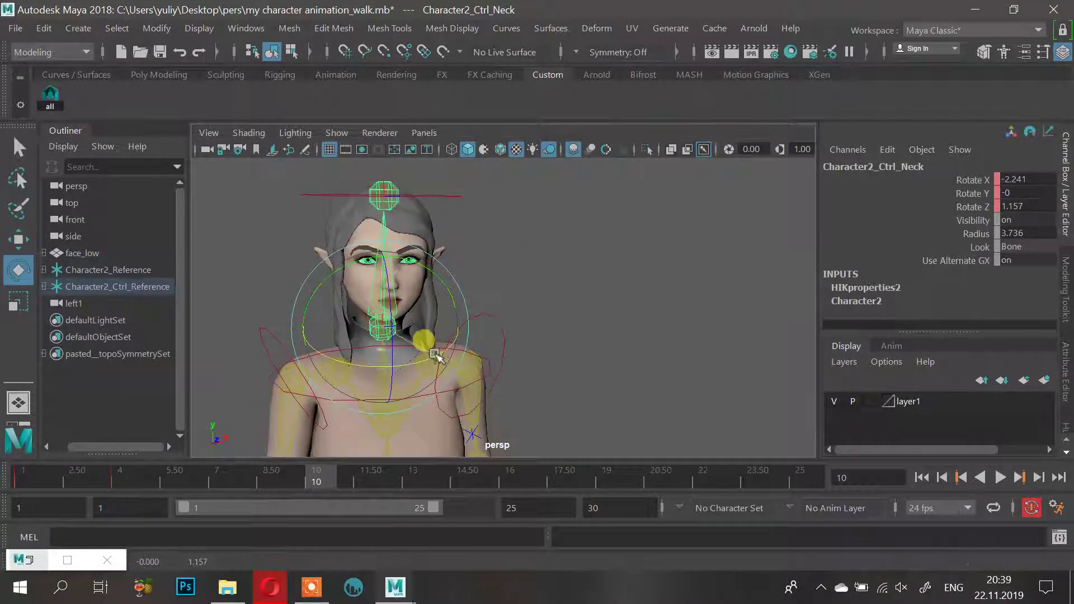
alt+drag(551, 275, 597, 270)
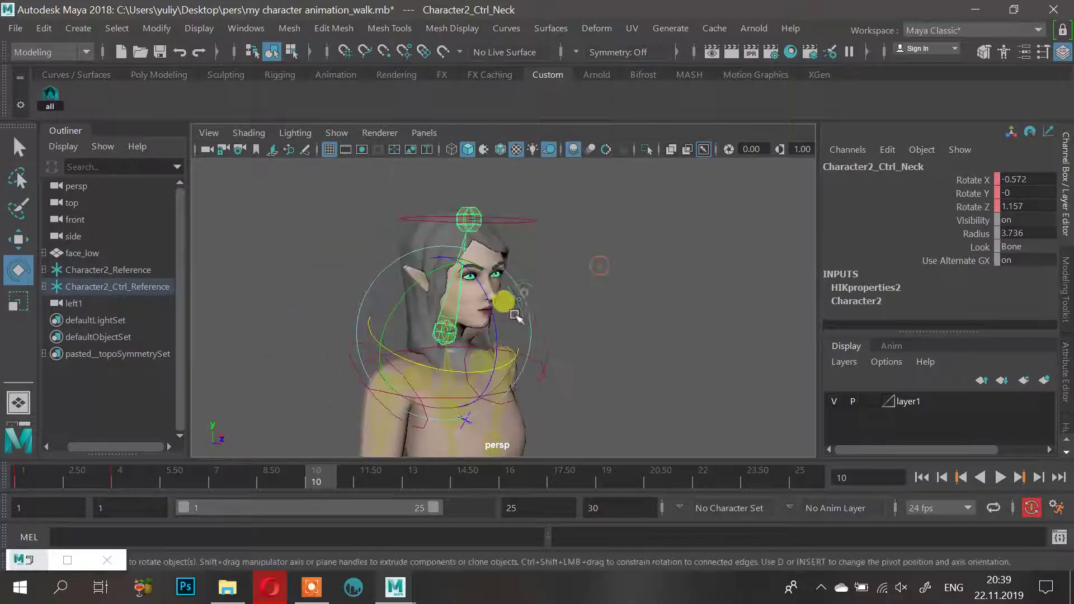
mouse_move(460, 370)
mouse_down()
mouse_move(435, 370)
mouse_move(451, 372)
mouse_up()
alt+drag(583, 297, 562, 306)
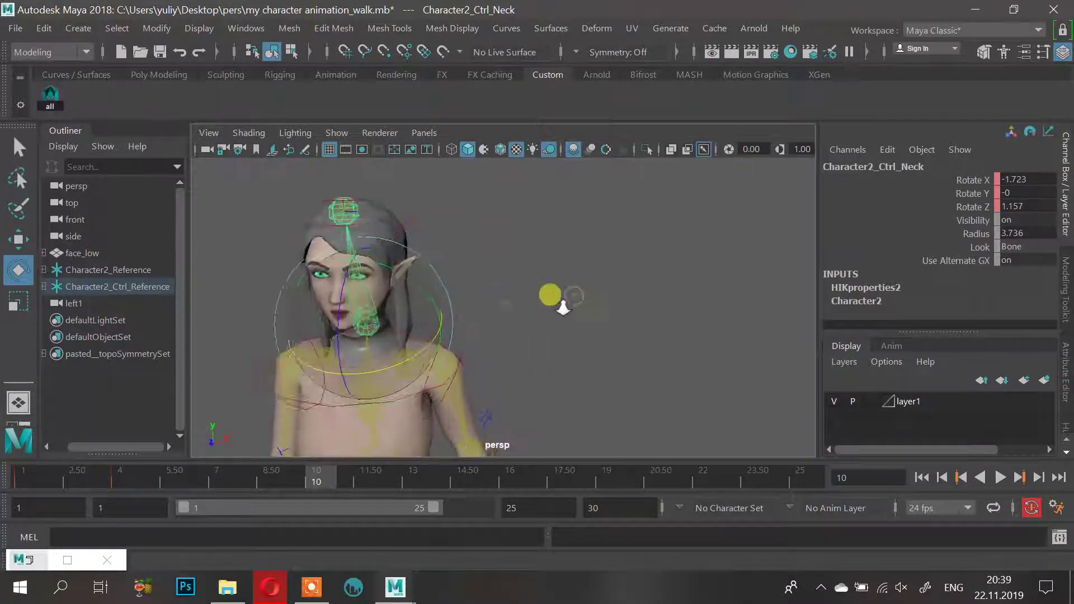
At frame 14, rotate the neck control about X to about -2.9 degrees and play the animation
alt+middle_drag(562, 306, 609, 240)
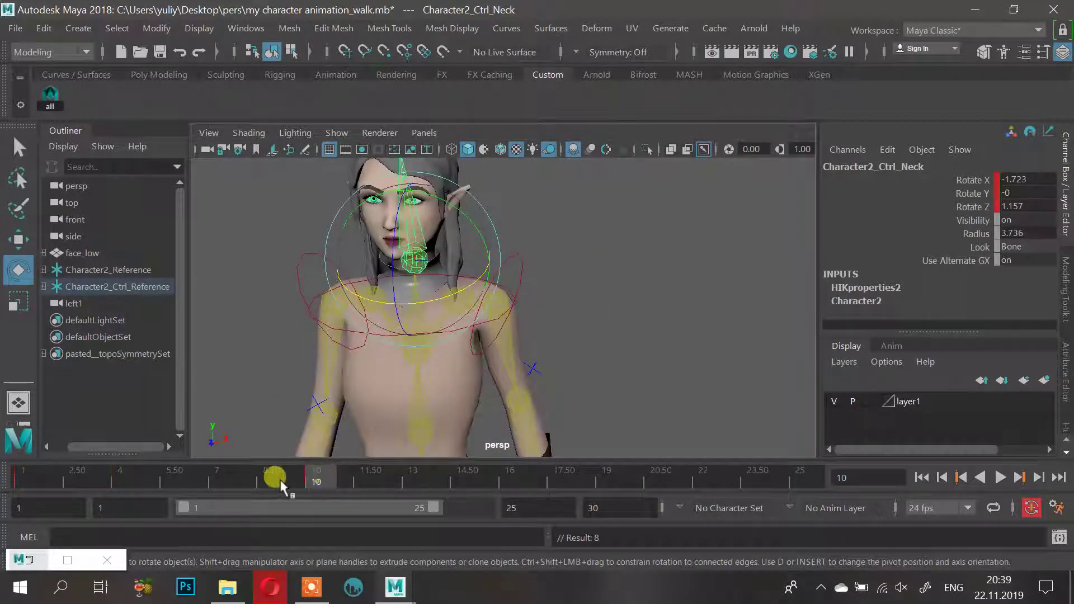
drag(281, 487, 447, 464)
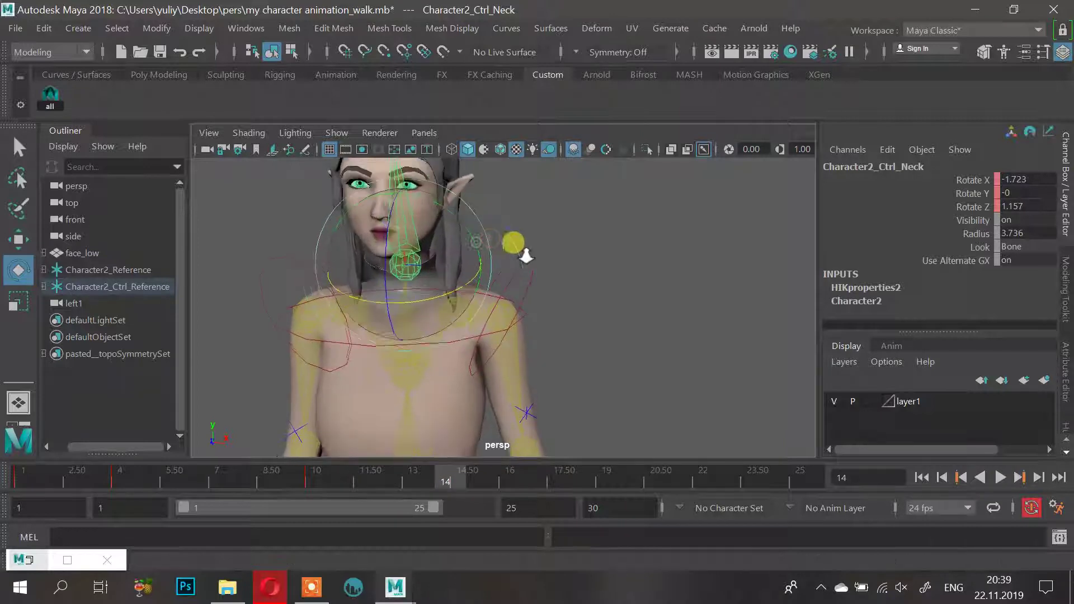
drag(526, 256, 439, 292)
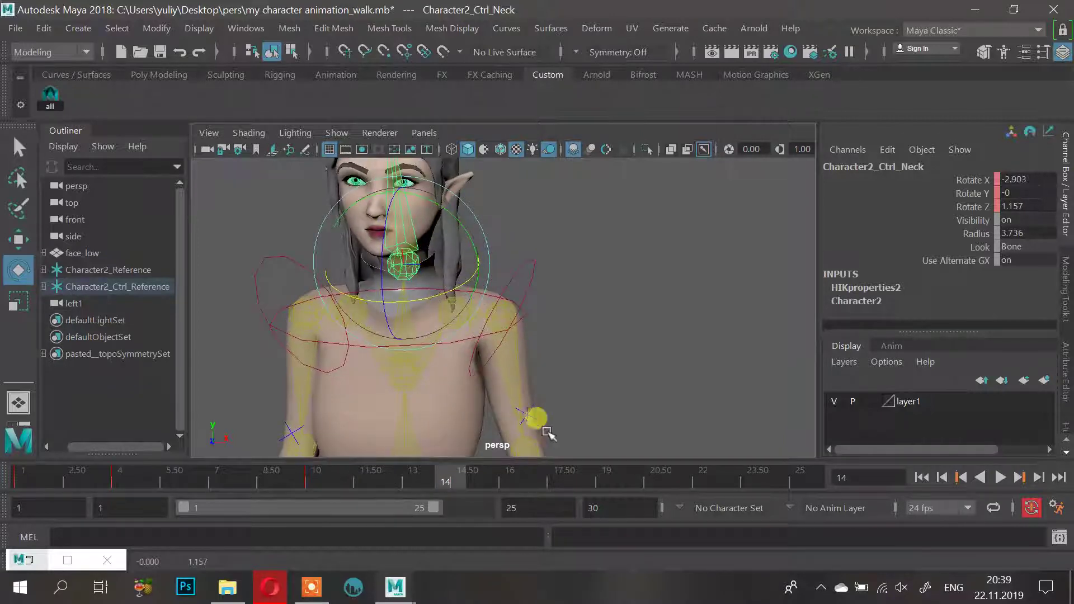
alt+drag(547, 432, 485, 380)
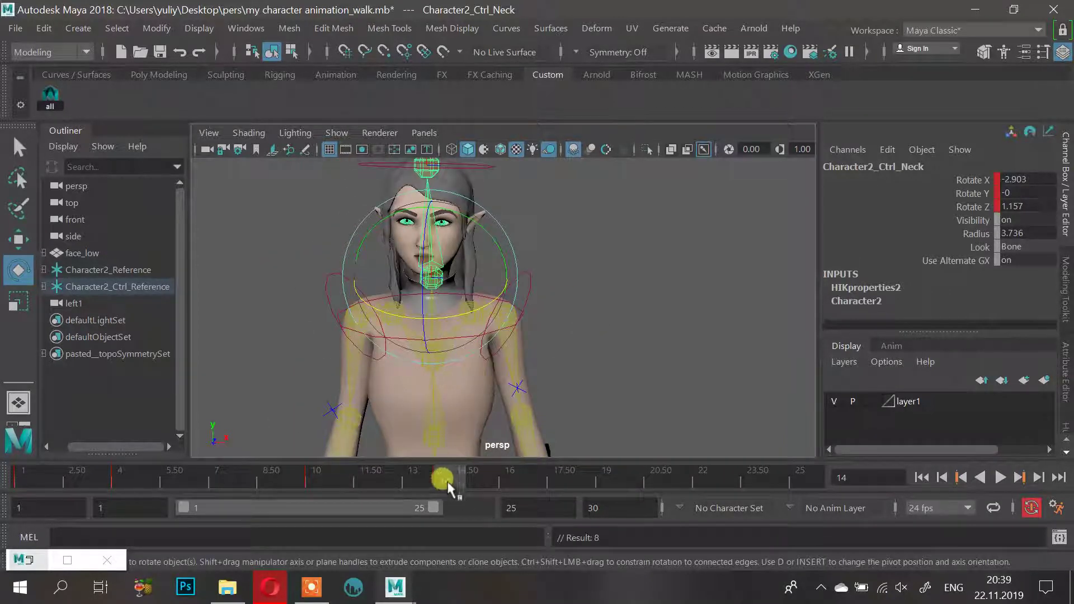
key(alt+v)
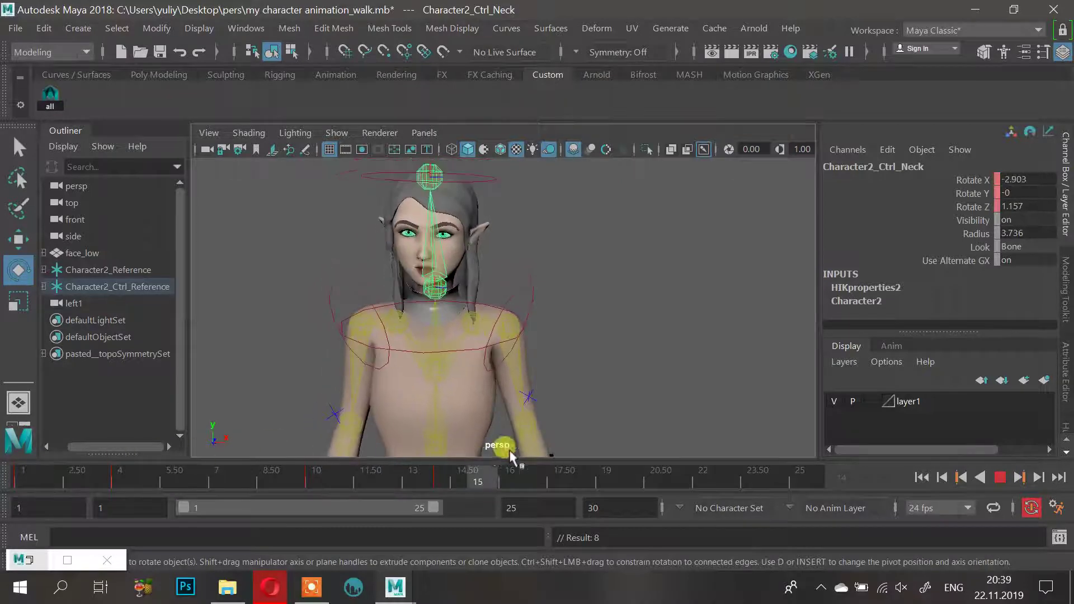
Copy the neck control's key from frame 1, paste it at frame 25 and clear the selection
click(20, 476)
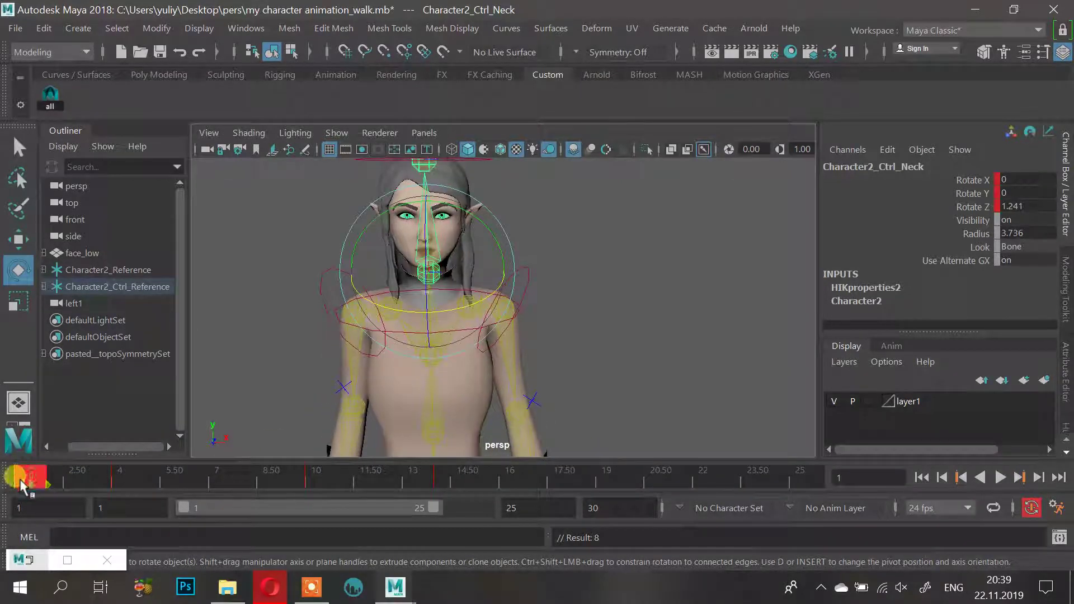
right_click(20, 483)
click(108, 233)
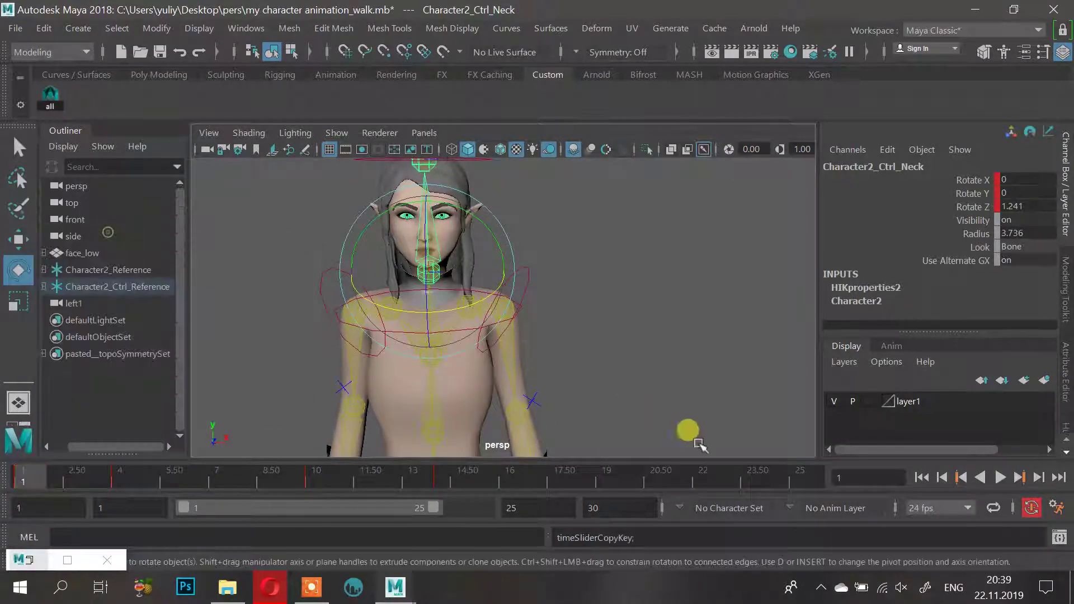
click(801, 478)
right_click(804, 478)
mouse_move(845, 245)
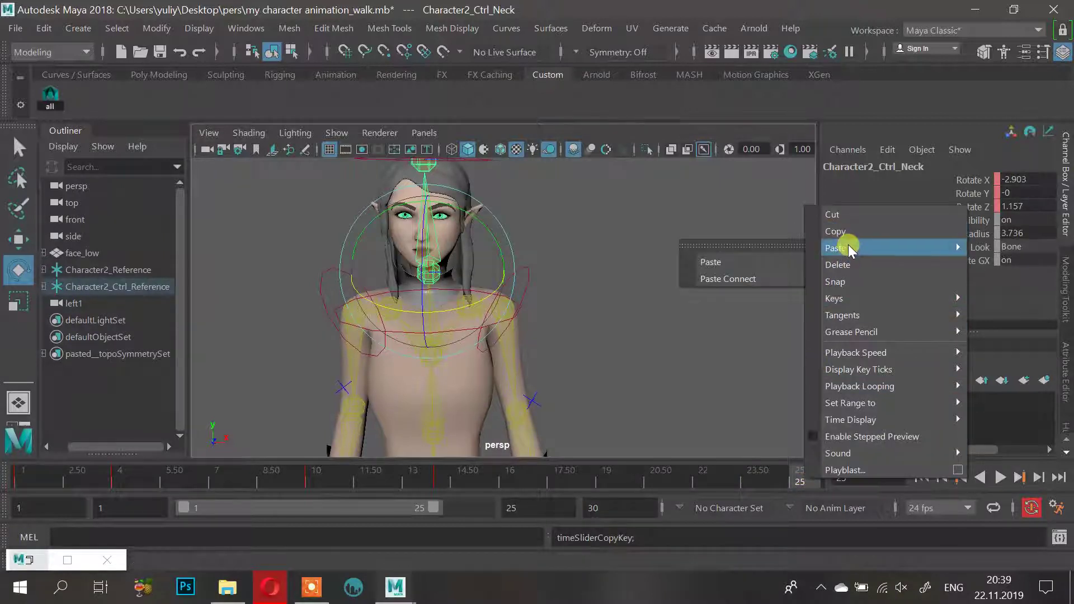
click(713, 262)
click(702, 383)
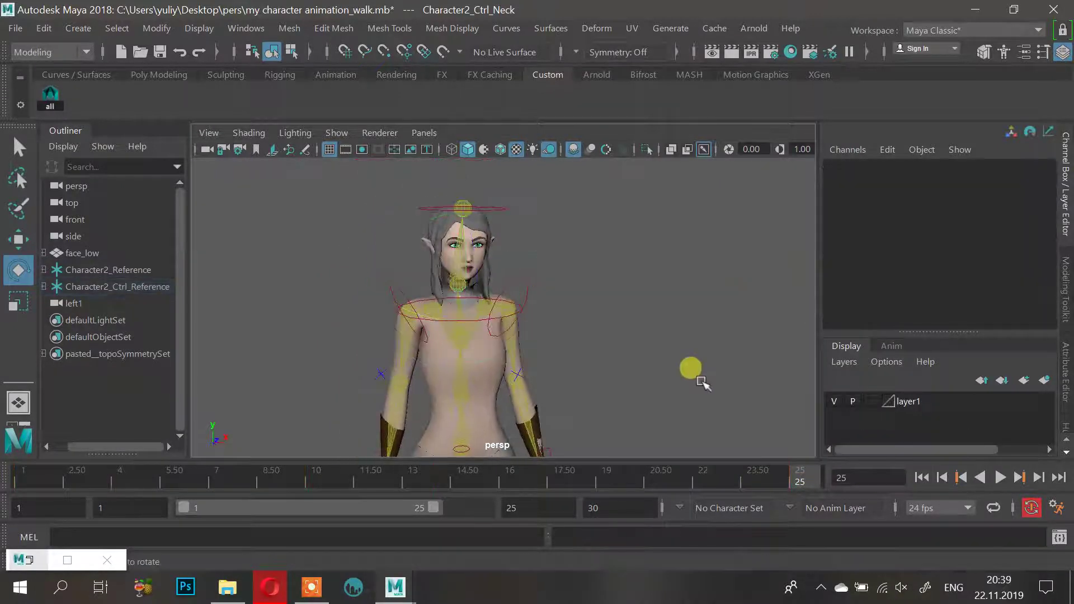
Play the walk cycle and examine the whole character's motion from the front, three-quarter and side views
click(1000, 478)
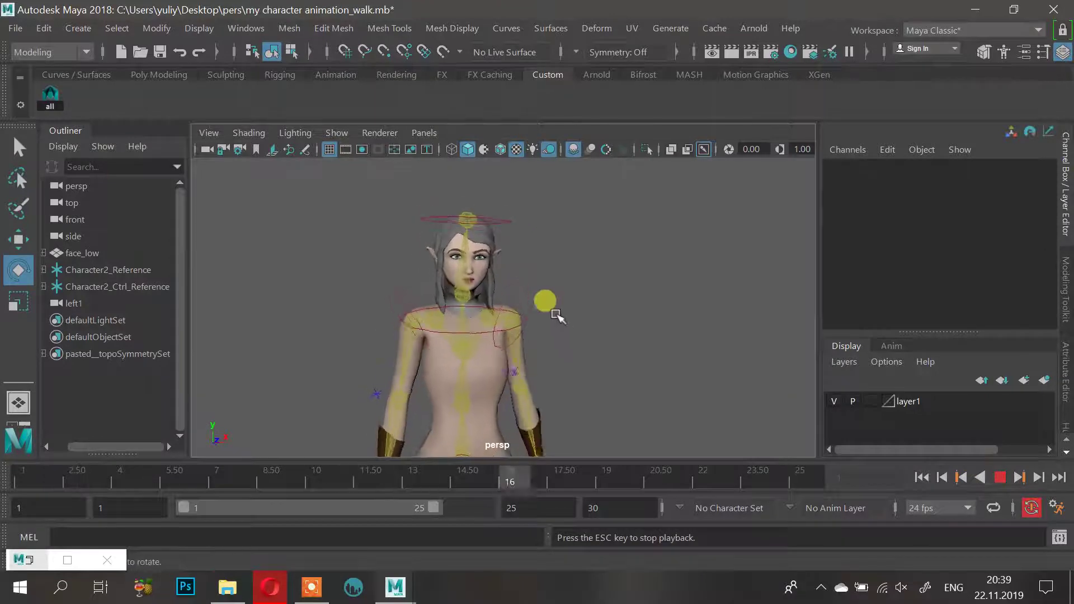
scroll(557, 315, down, 4)
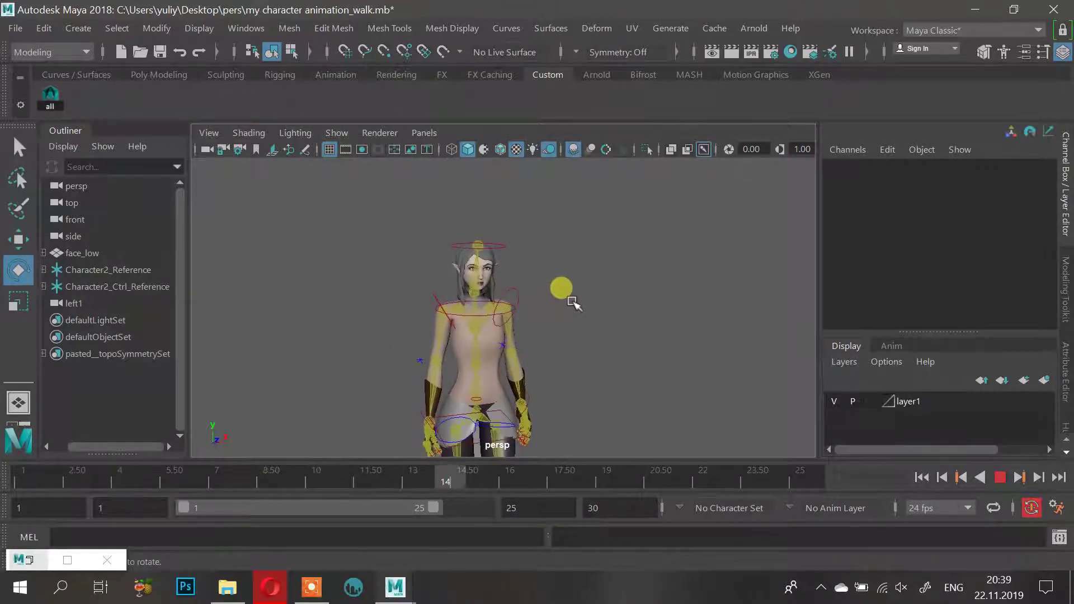
scroll(572, 303, down, 2)
alt+drag(573, 308, 576, 301)
alt+middle_drag(589, 351, 571, 256)
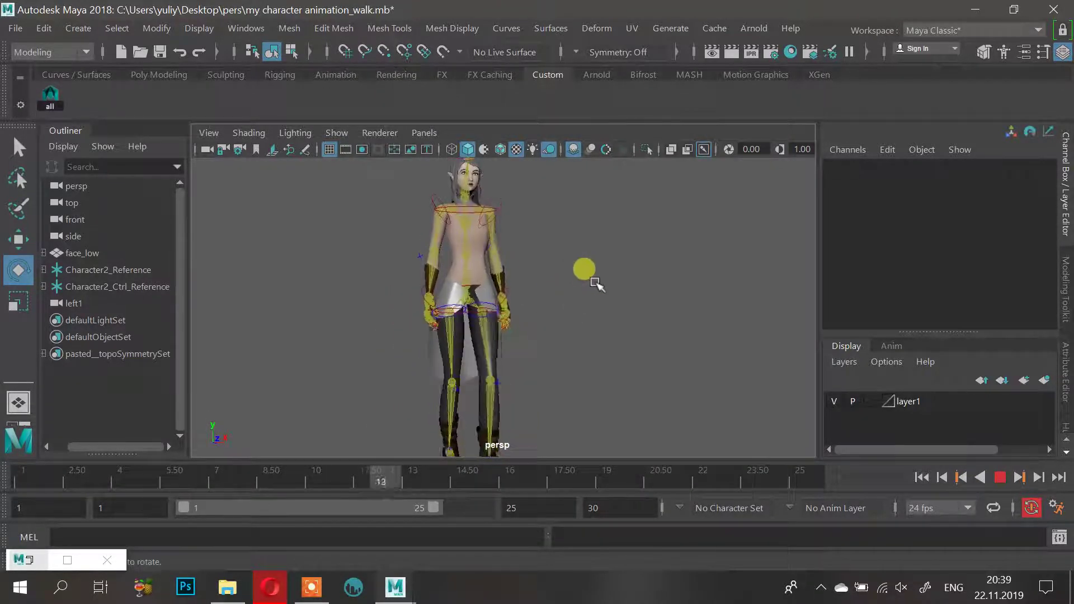
scroll(595, 283, up, 2)
alt+middle_drag(590, 299, 585, 357)
alt+drag(570, 369, 562, 322)
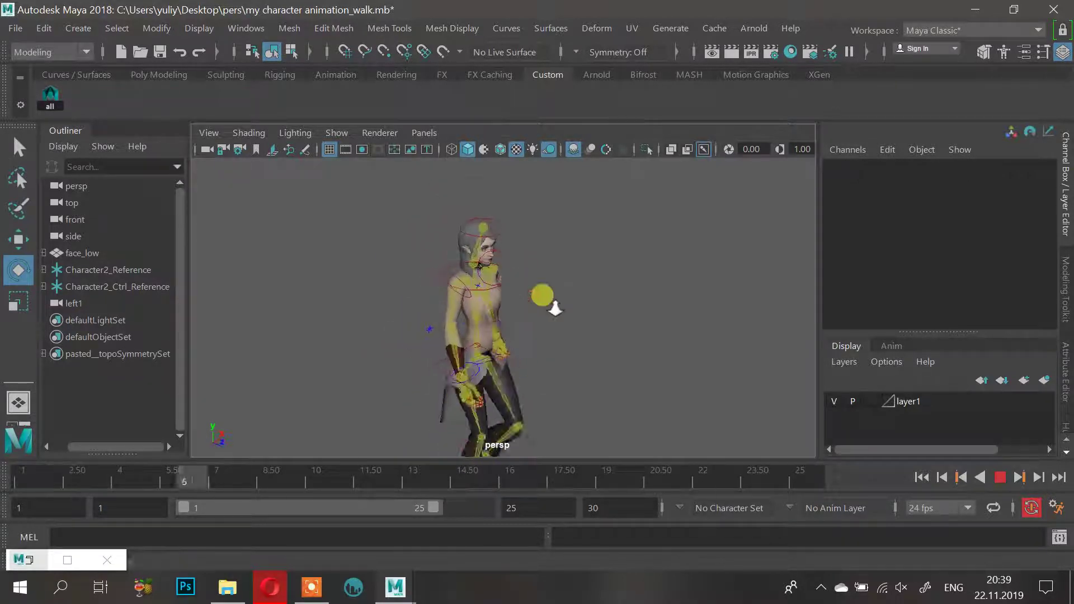
scroll(540, 279, up, 5)
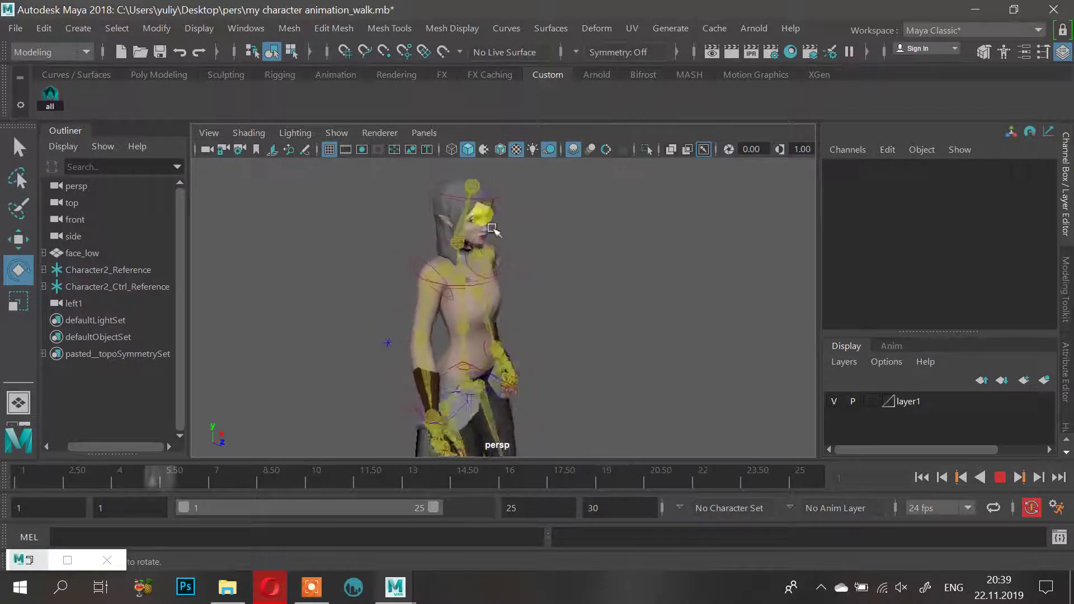
alt+right_drag(645, 255, 487, 264)
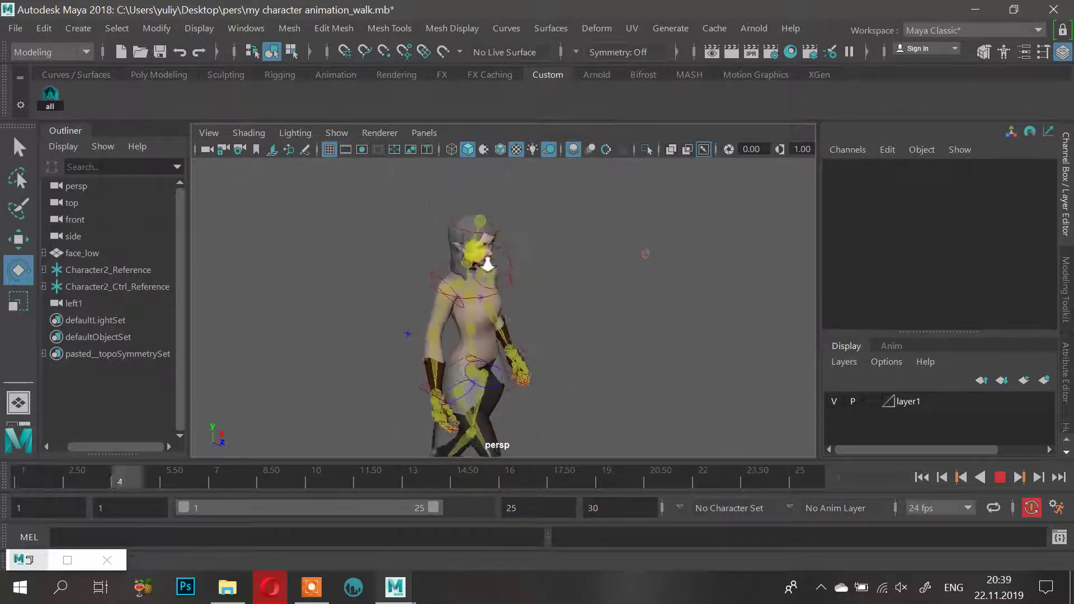
alt+drag(645, 254, 612, 339)
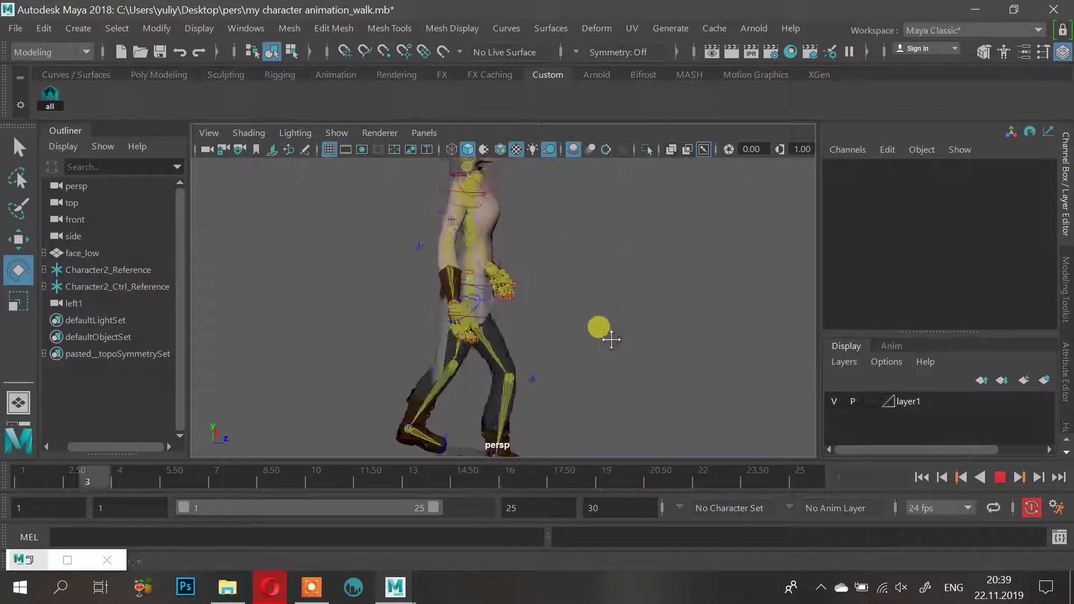
alt+right_drag(611, 339, 463, 345)
alt+drag(632, 313, 561, 338)
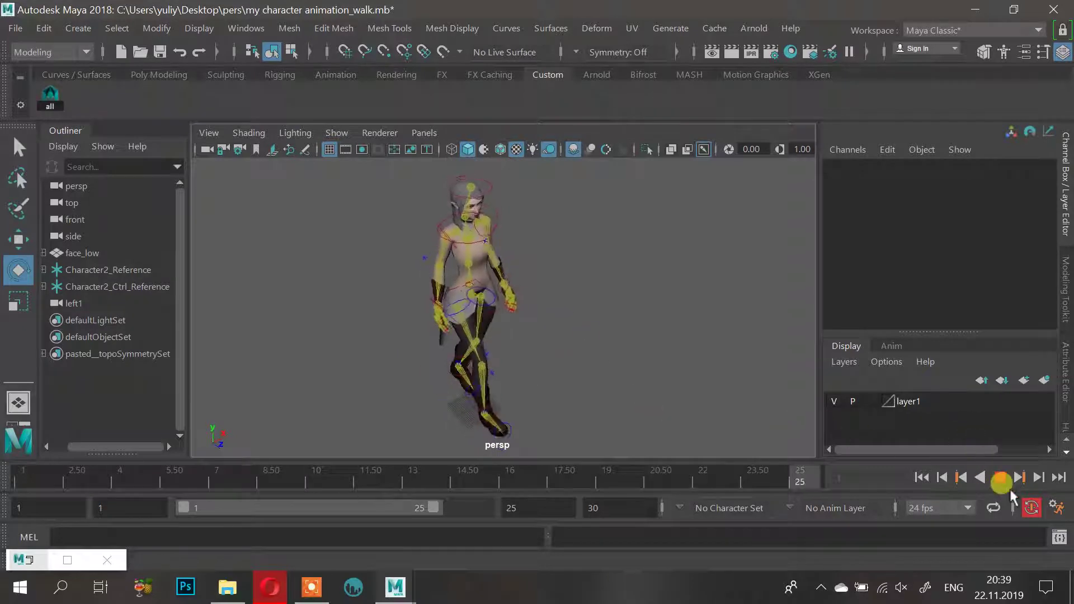
click(994, 484)
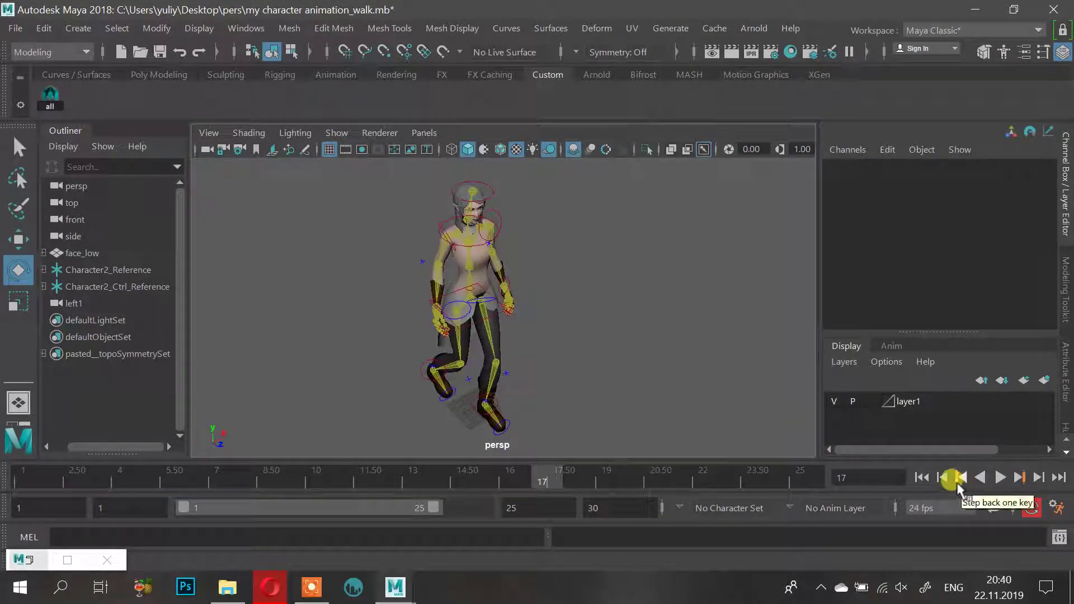
click(652, 348)
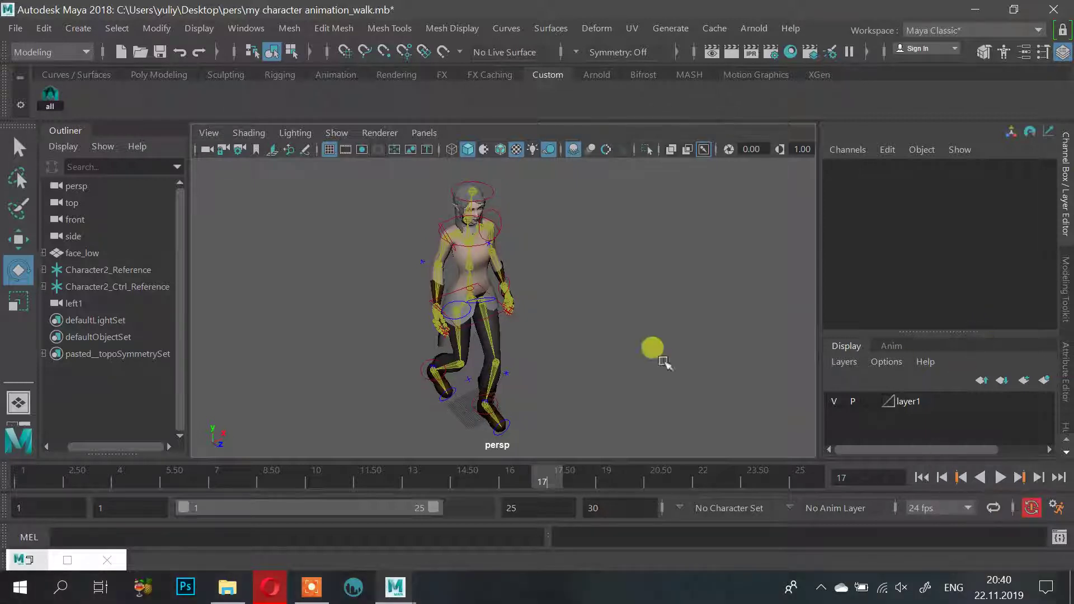
Go to frame 1, select the face_low mesh and save the scene
alt+drag(529, 303, 545, 342)
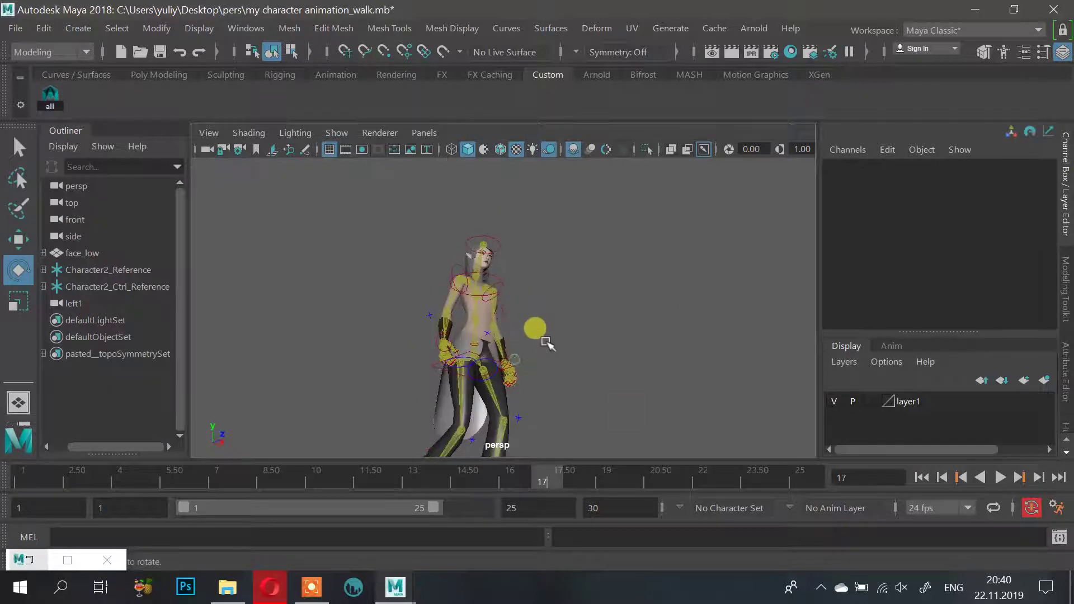
drag(556, 476, 20, 517)
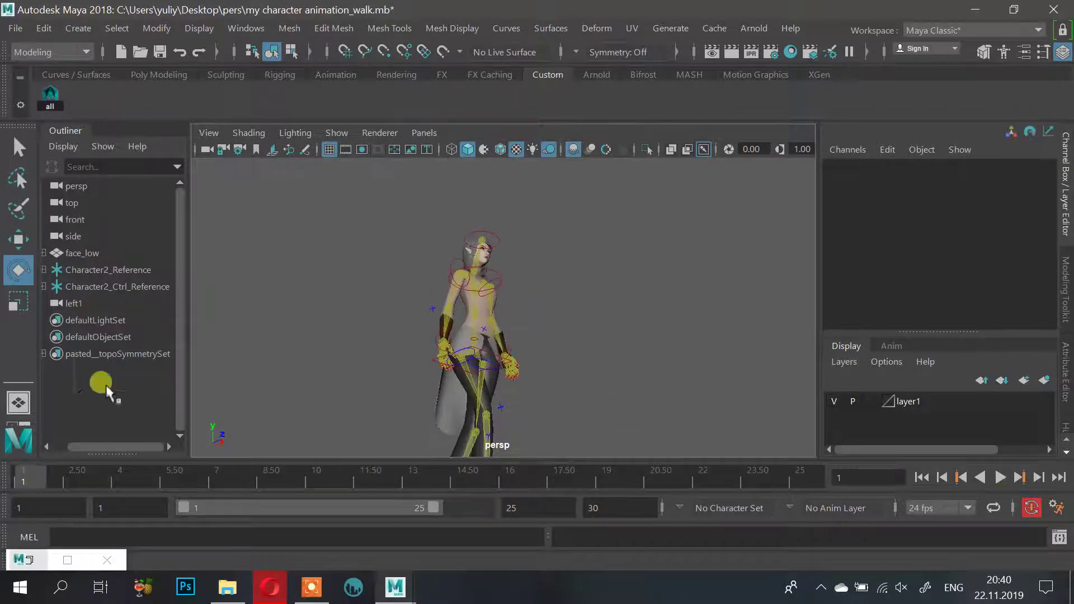
click(83, 286)
click(76, 252)
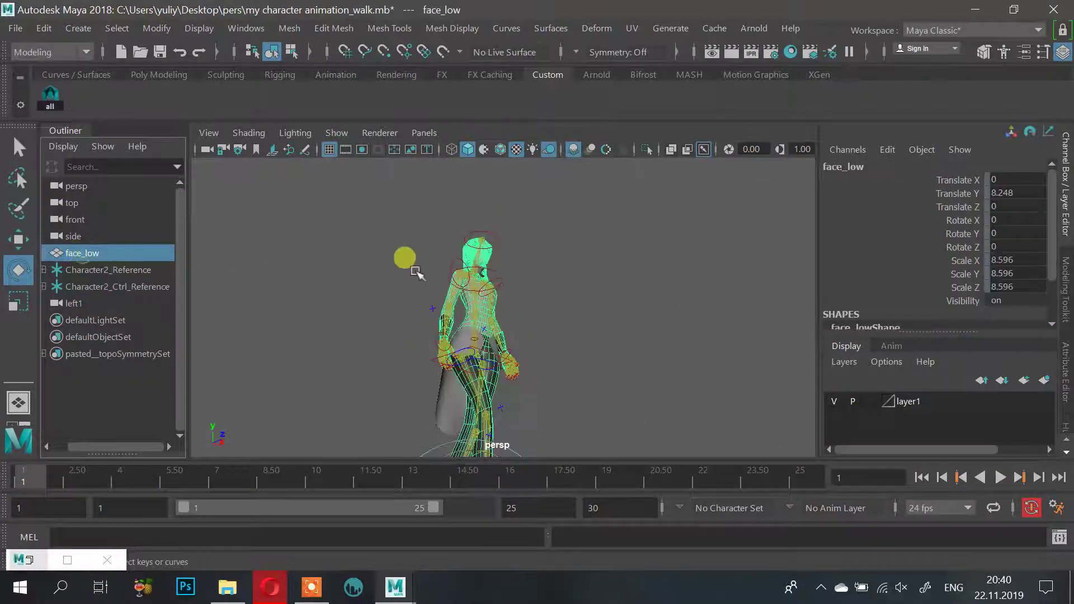
alt+drag(408, 257, 590, 359)
key(q)
key(e)
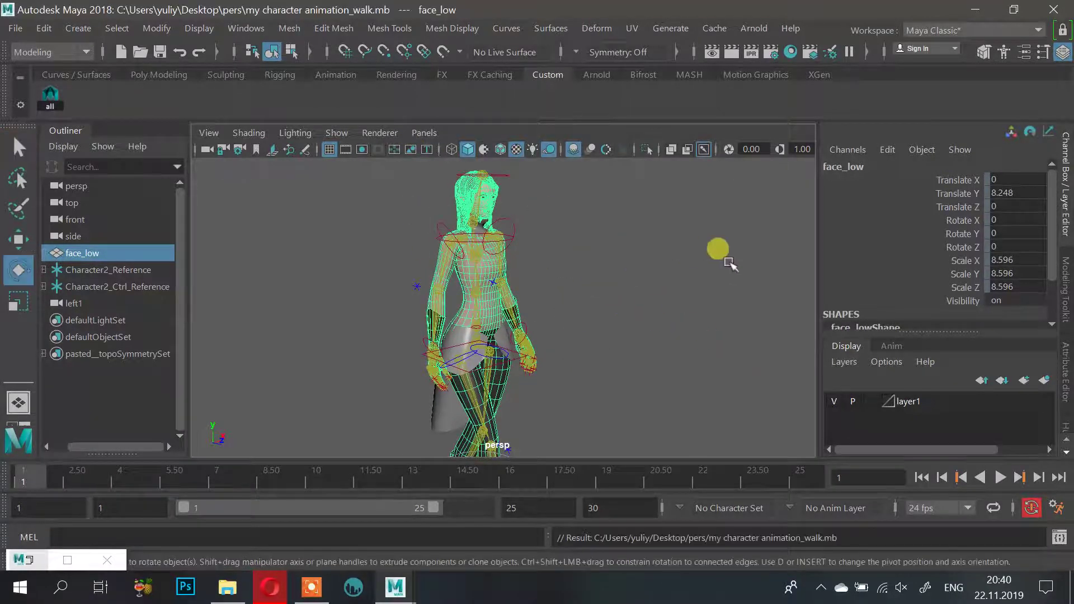
Select Character2_Reference and expand its hierarchy to the joints directly under Character2_Hips, with more room for the object names
alt+drag(716, 247, 279, 302)
click(61, 271)
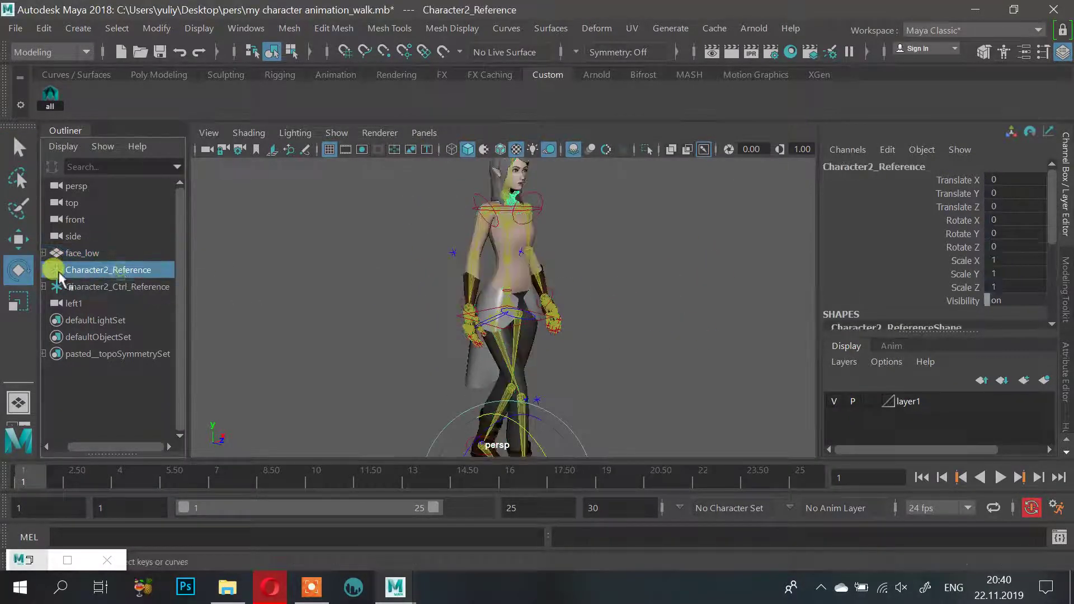
drag(179, 232, 260, 224)
click(106, 276)
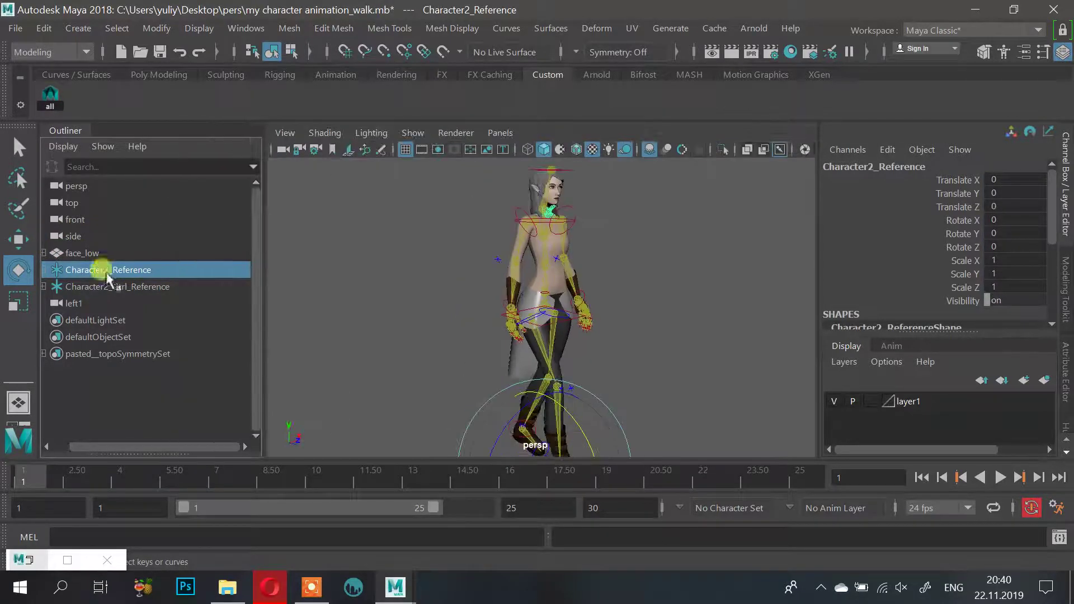
click(44, 271)
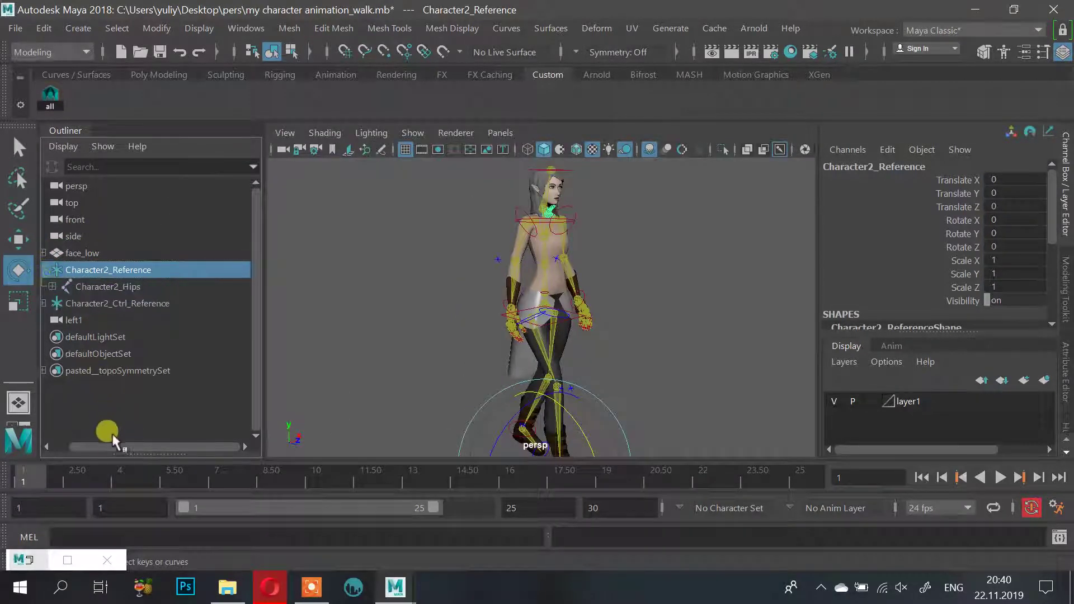
click(51, 287)
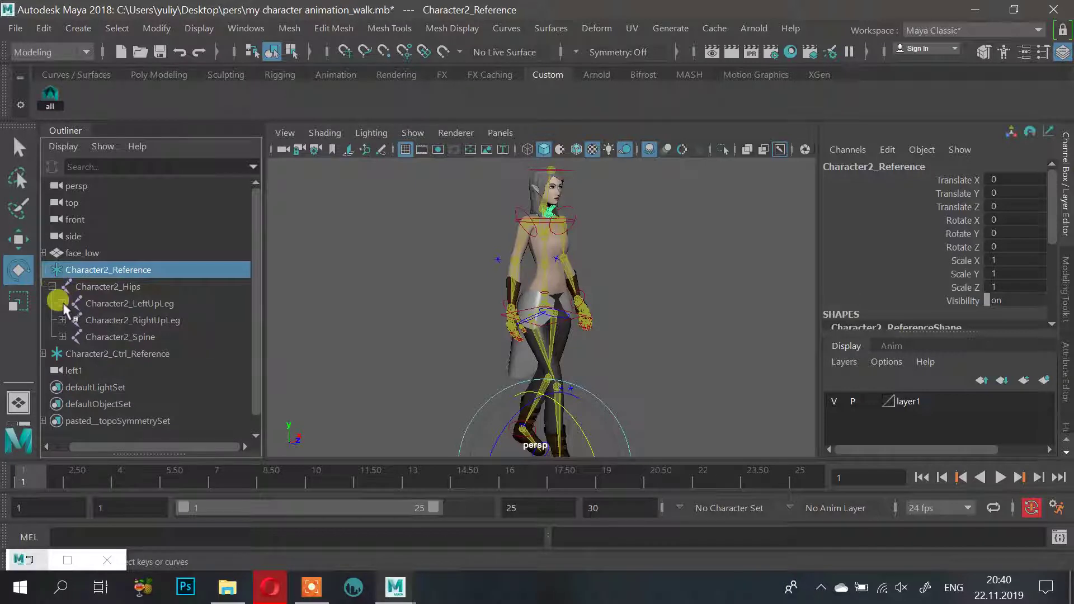
Expand the left leg chain down to Character2_LeftToeBase and select its joints upward, ending on Character2_Hips
click(62, 303)
click(73, 320)
click(82, 337)
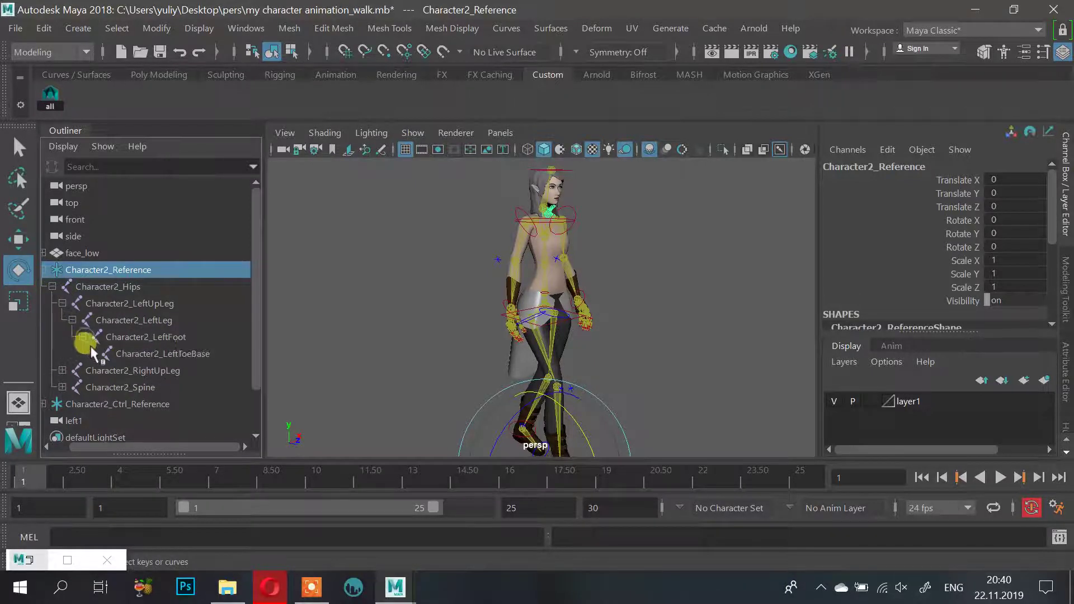
click(125, 354)
click(134, 337)
click(134, 305)
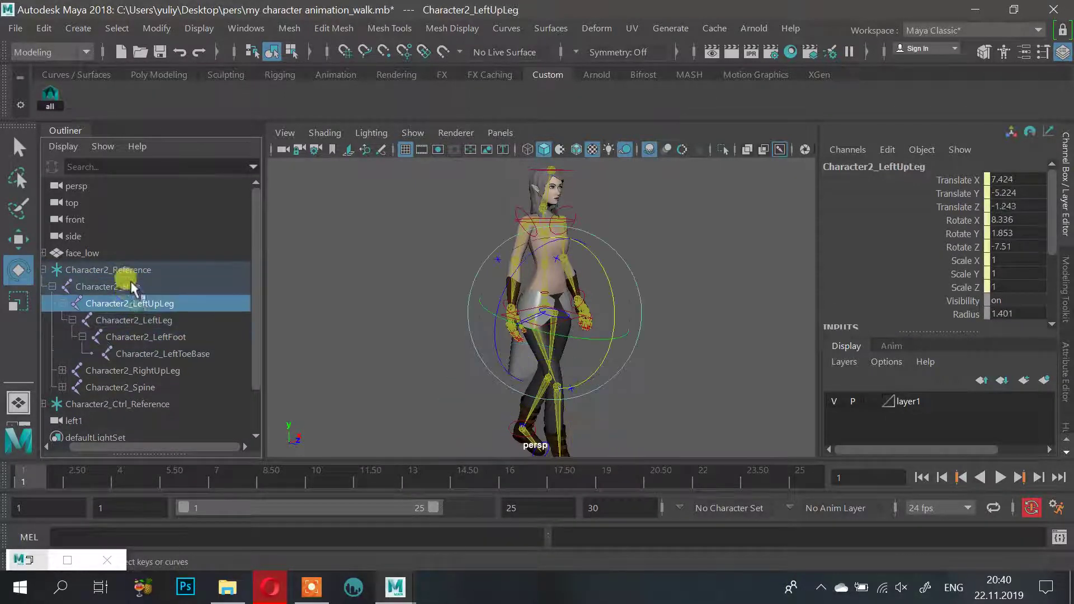
click(132, 286)
Expand the right leg chain down to Character2_RightToeBase and open the Character2_Spine branch
click(62, 387)
click(62, 370)
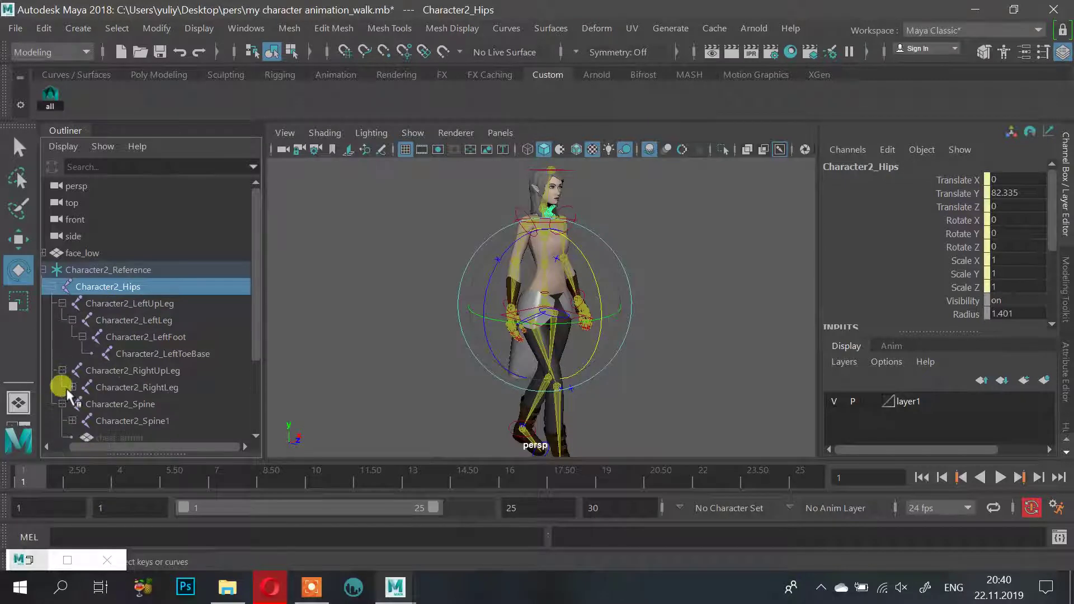
scroll(98, 374, down, 4)
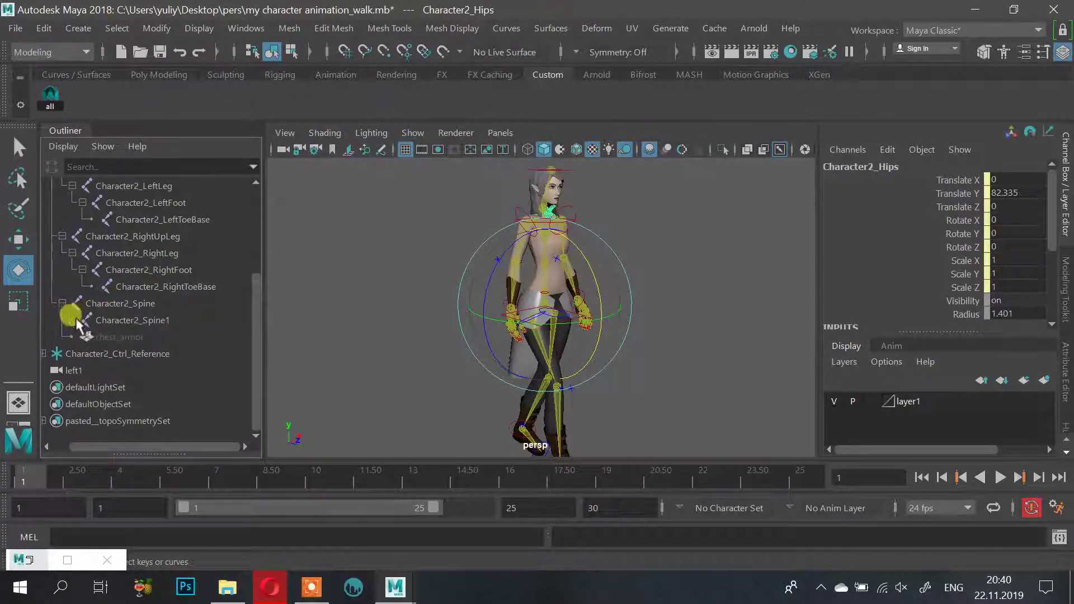
Expand the spine chain through Spine2, LeftShoulder and LeftArm, check the joint under LeftForeArm, and collapse LeftForeArm again
click(72, 320)
click(82, 337)
click(92, 353)
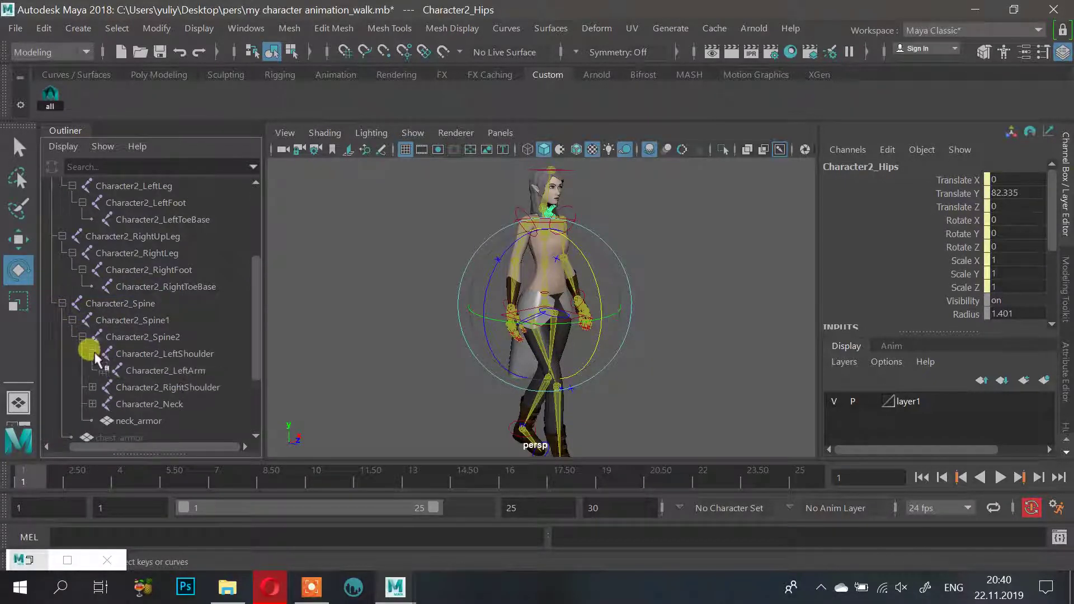
click(102, 370)
scroll(100, 369, down, 4)
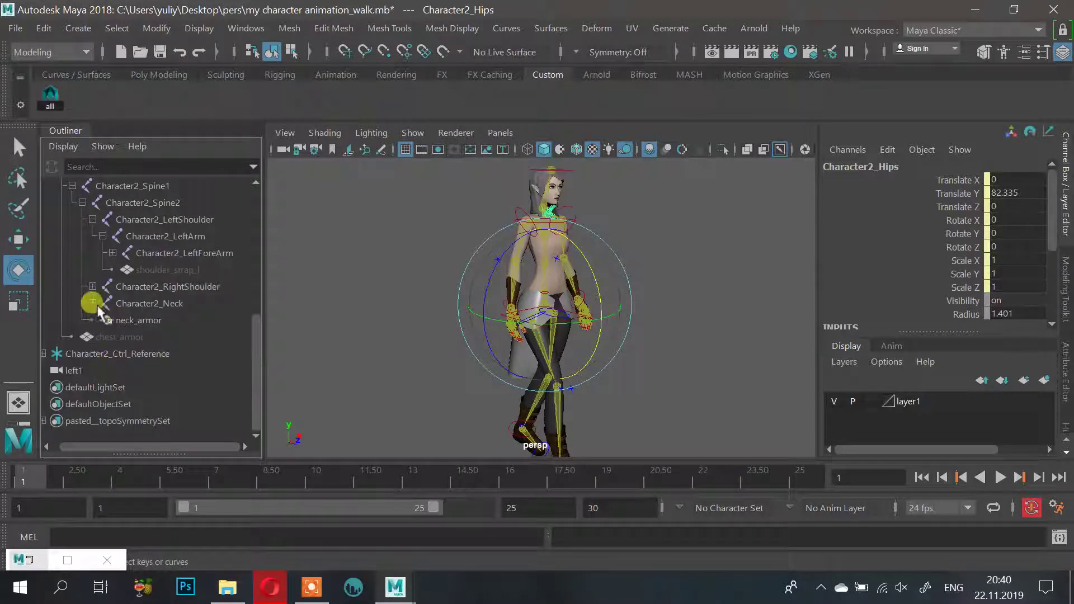
click(113, 253)
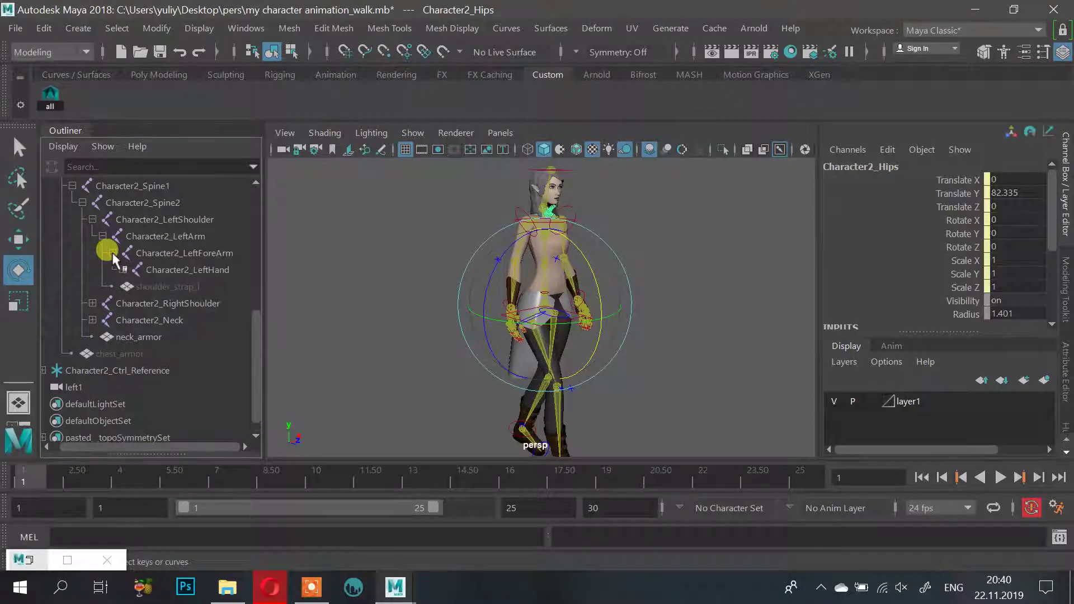
click(112, 253)
scroll(106, 254, up, 6)
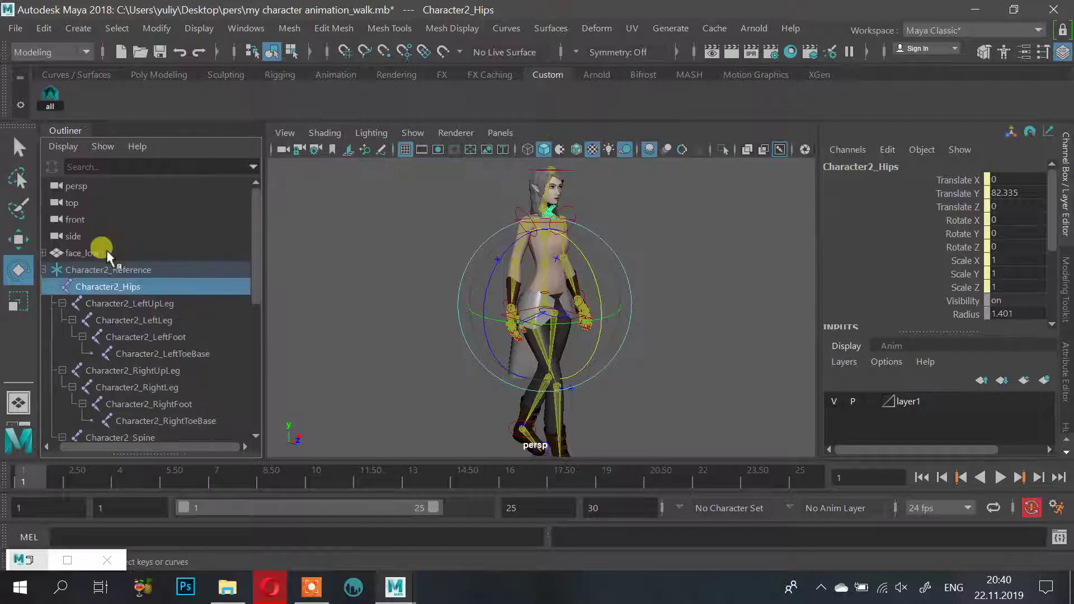
Expand the left arm branch from Character2_LeftForeArm through Character2_LeftHand down to the last thumb joint
click(45, 271)
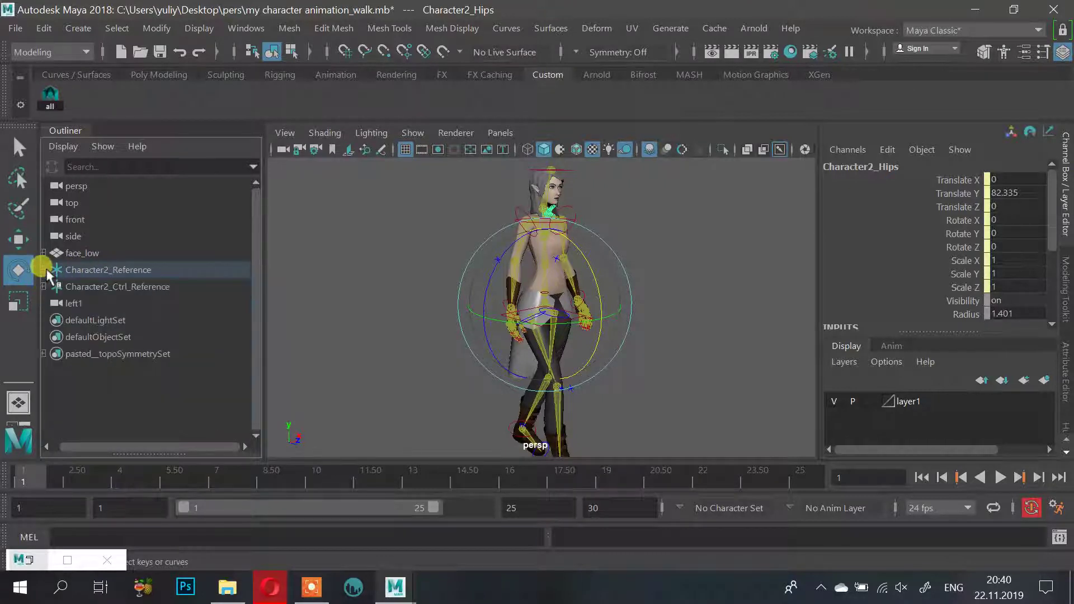
click(45, 271)
scroll(86, 274, down, 5)
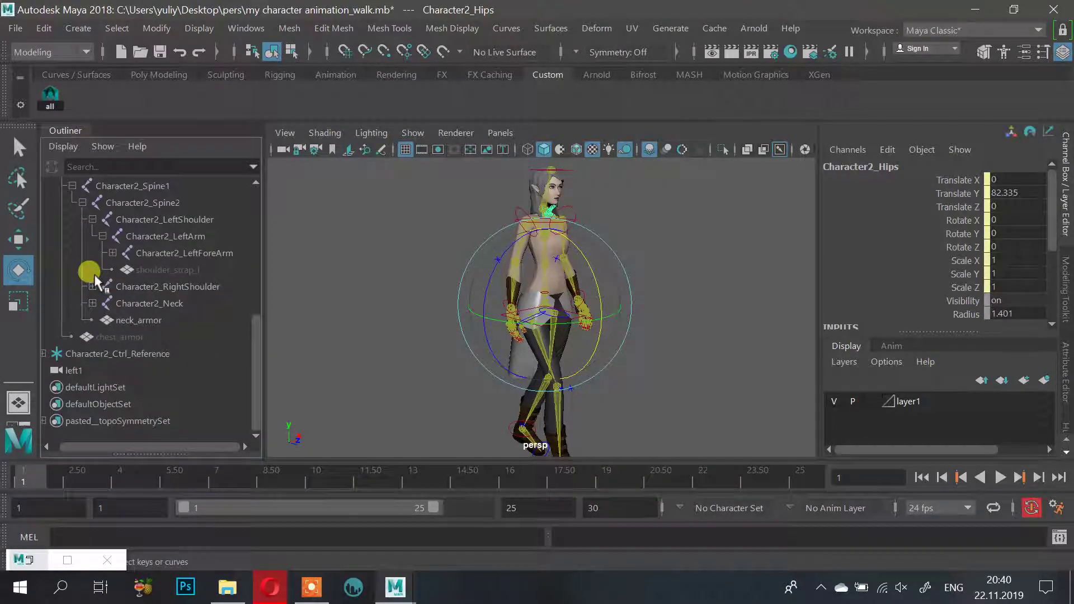
click(113, 253)
click(123, 269)
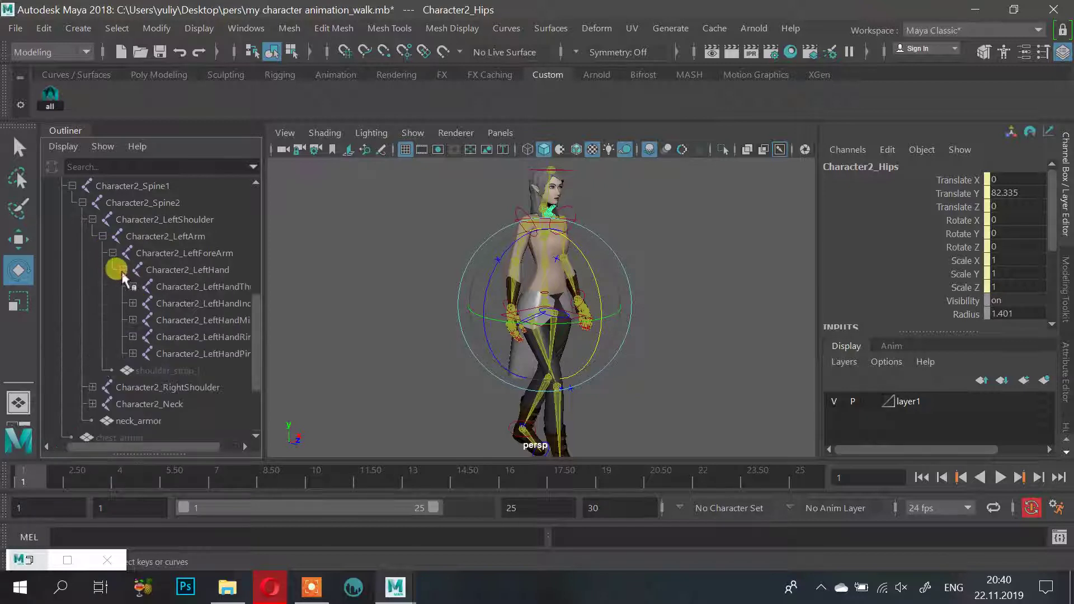
click(133, 286)
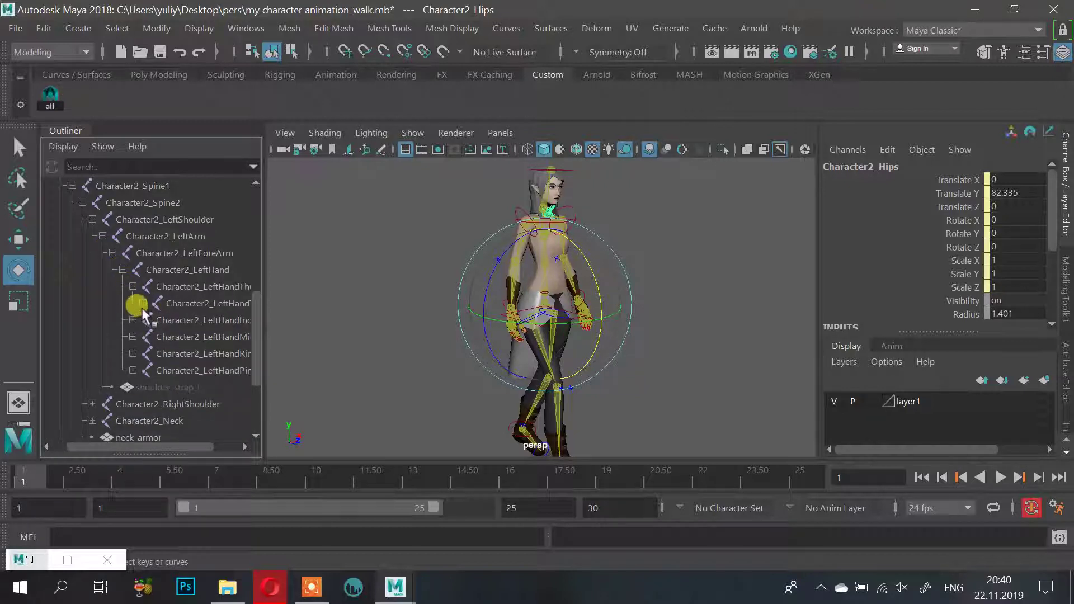
click(143, 303)
click(152, 320)
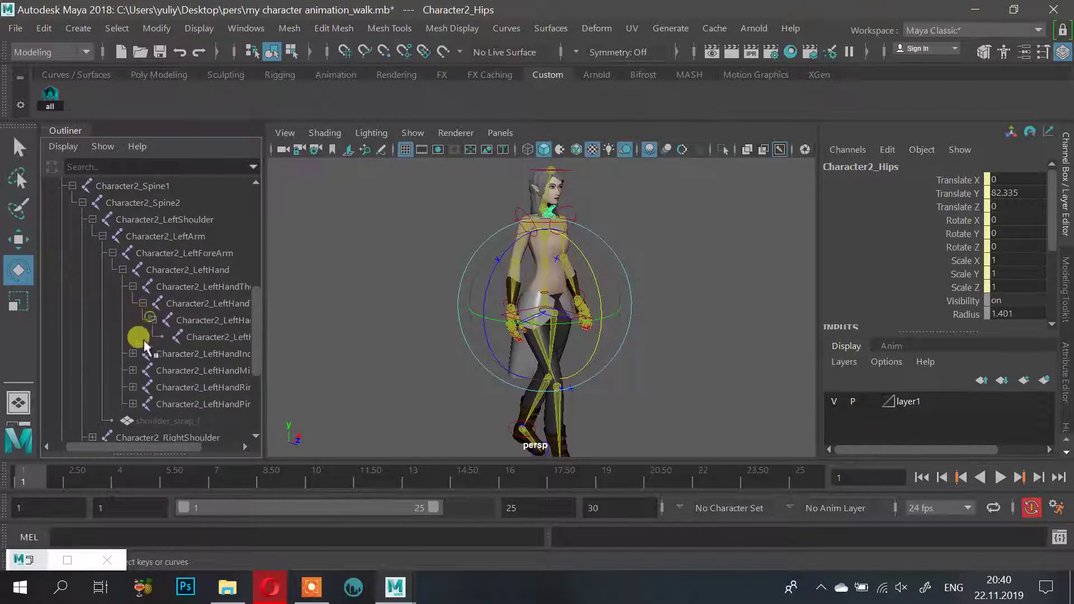
Expand the left index finger branch to its third joint and the left pinky branch down to its last joint
click(133, 353)
click(143, 370)
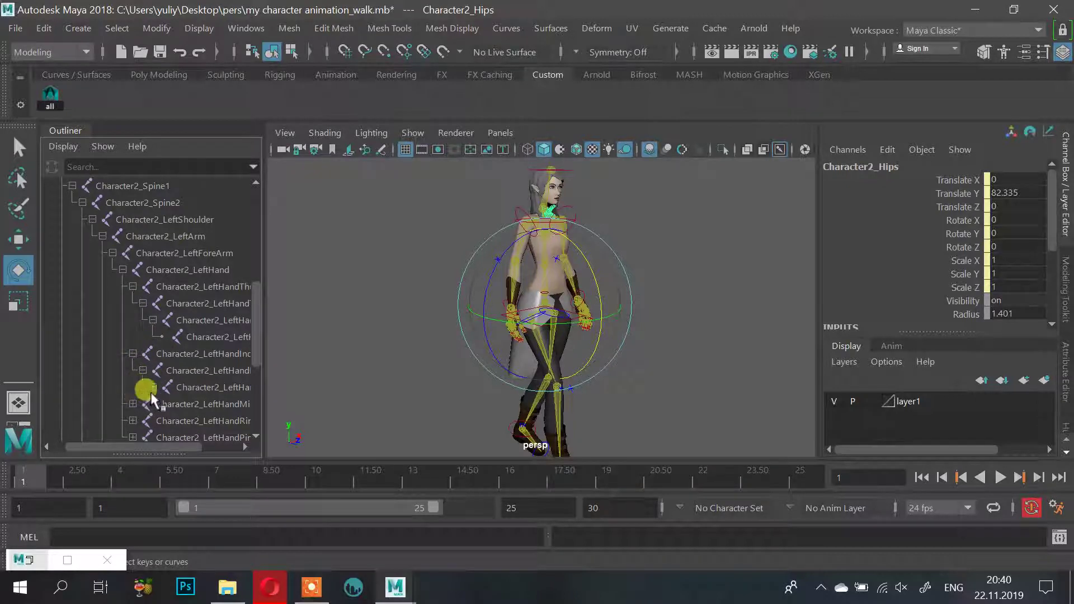
scroll(149, 402, down, 3)
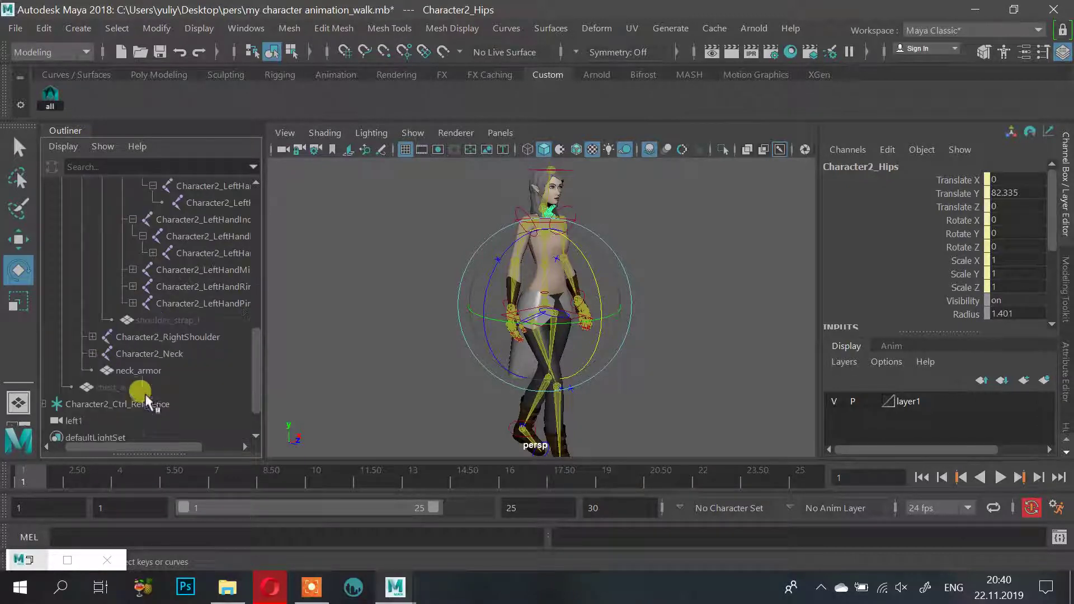
click(132, 303)
click(143, 320)
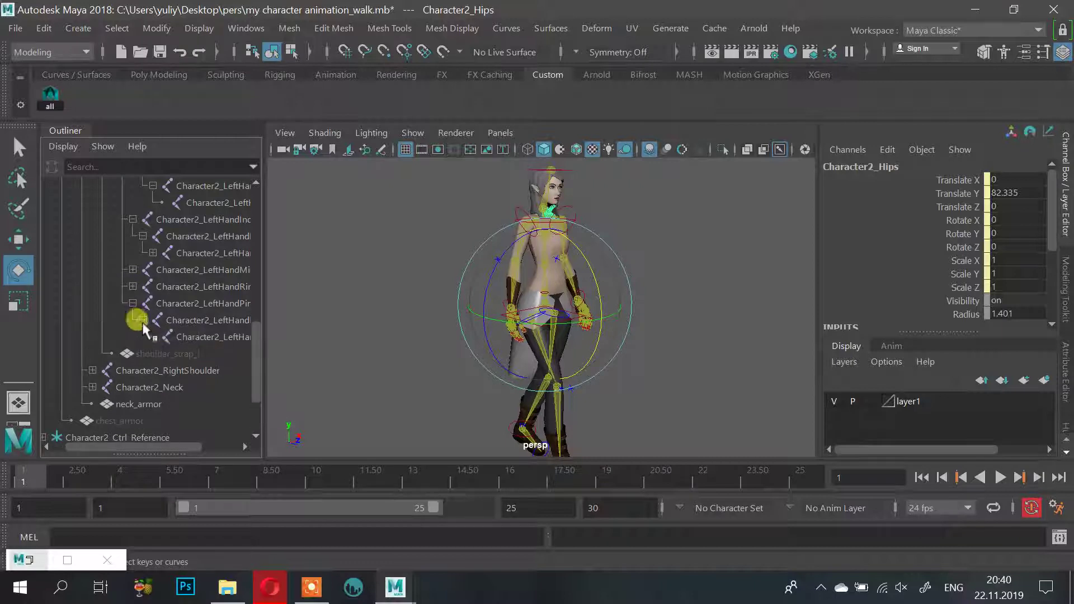
click(133, 303)
click(133, 303)
click(143, 320)
click(143, 318)
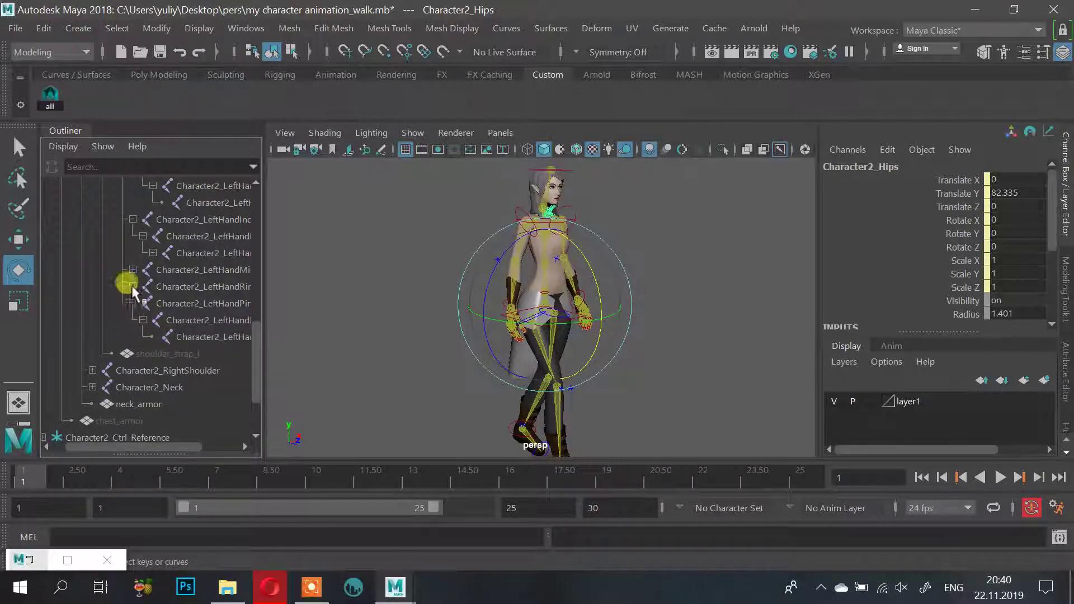
Expand the left ring and middle finger chains fully and open the last level of the left index finger
click(133, 287)
click(133, 270)
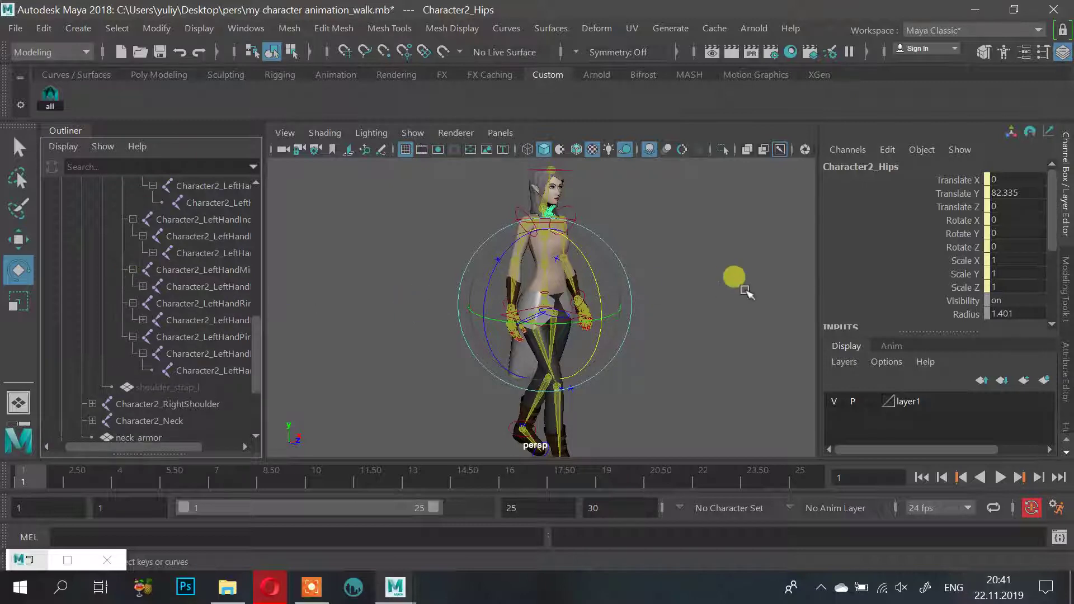
scroll(742, 287, down, 3)
alt+drag(739, 287, 554, 290)
alt+drag(668, 270, 529, 282)
click(142, 319)
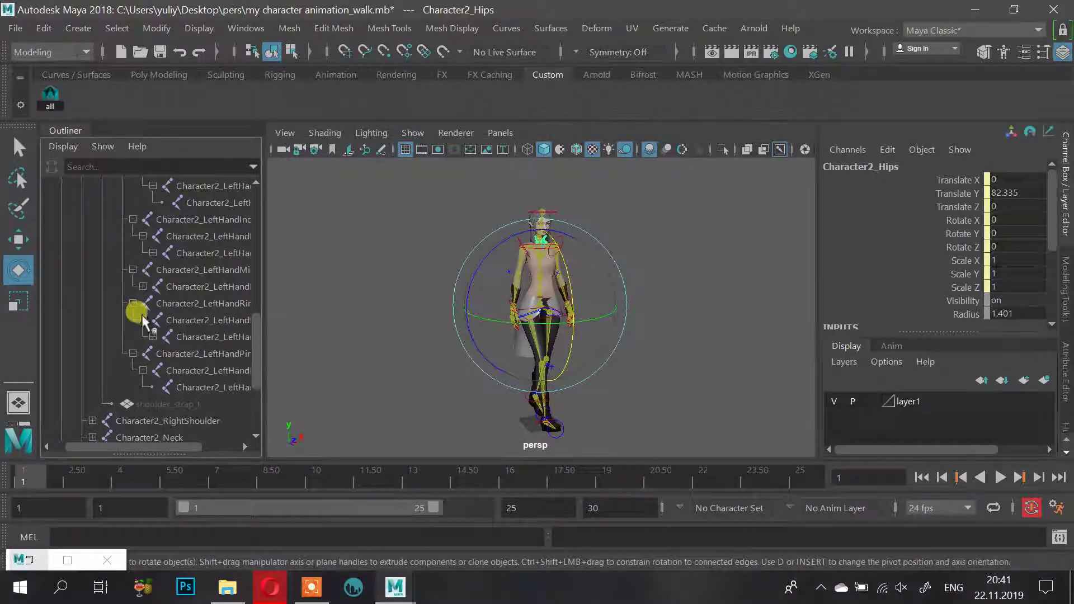
click(153, 338)
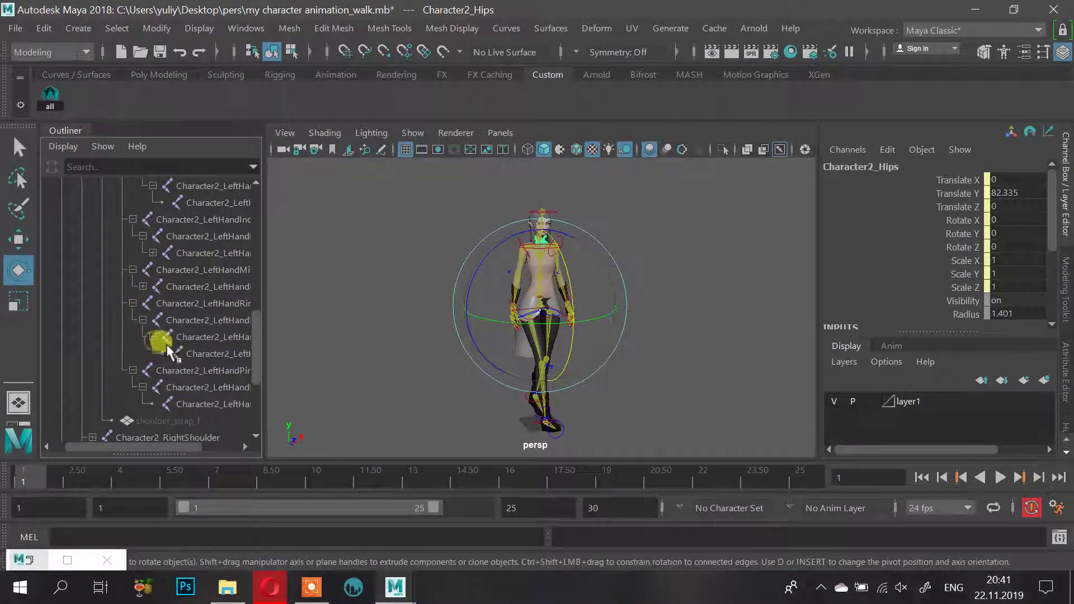
click(143, 287)
click(152, 304)
click(152, 251)
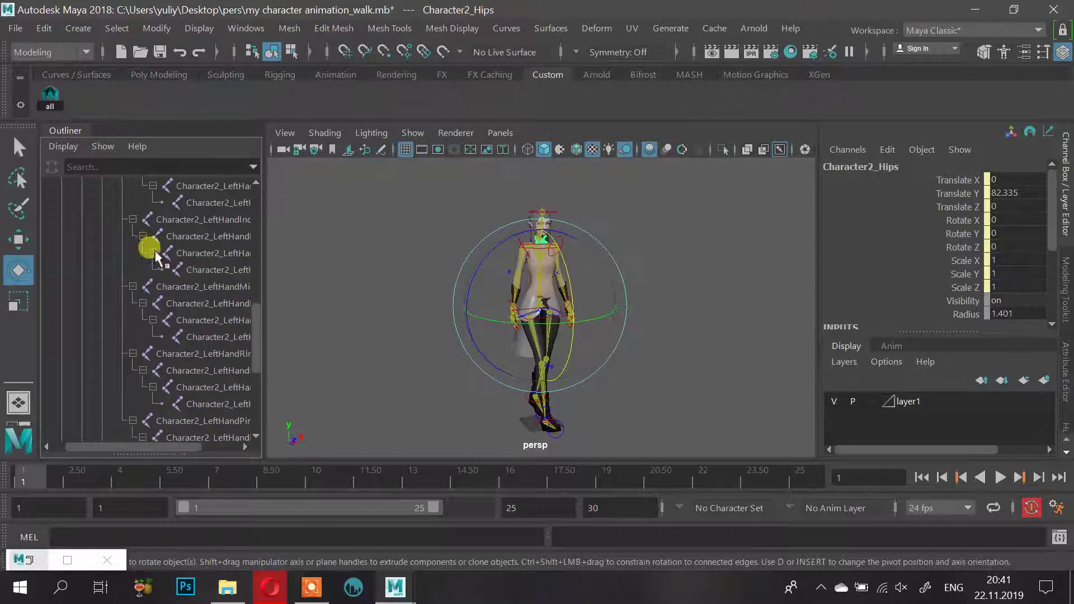
Select the joint range from Character2_Hips to Character2_LeftHandPinky3 and save the scene
scroll(188, 251, up, 3)
scroll(162, 281, up, 5)
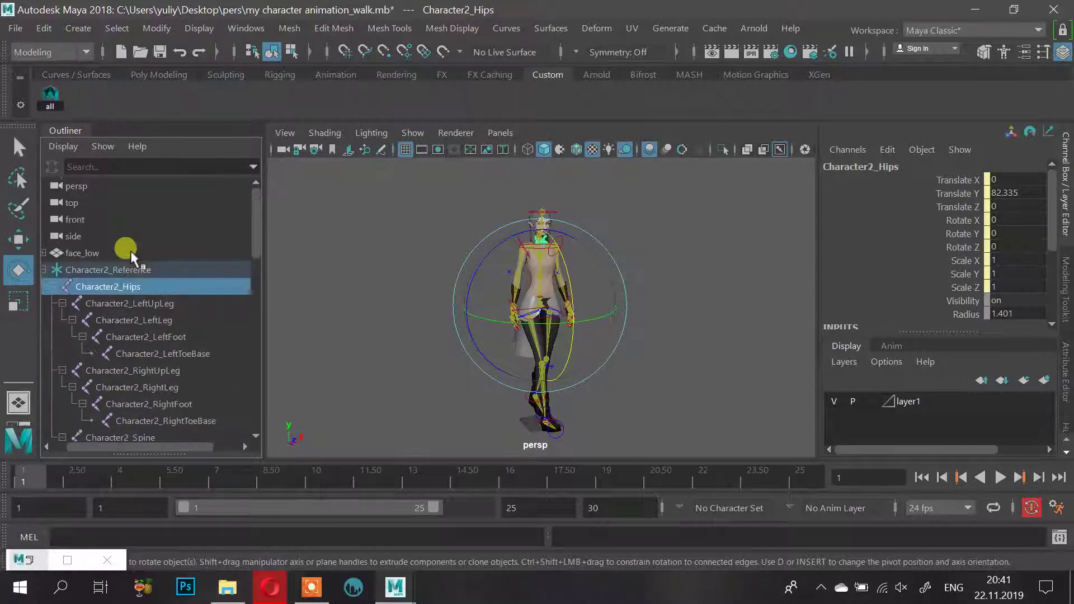
scroll(151, 319, down, 8)
shift+click(183, 319)
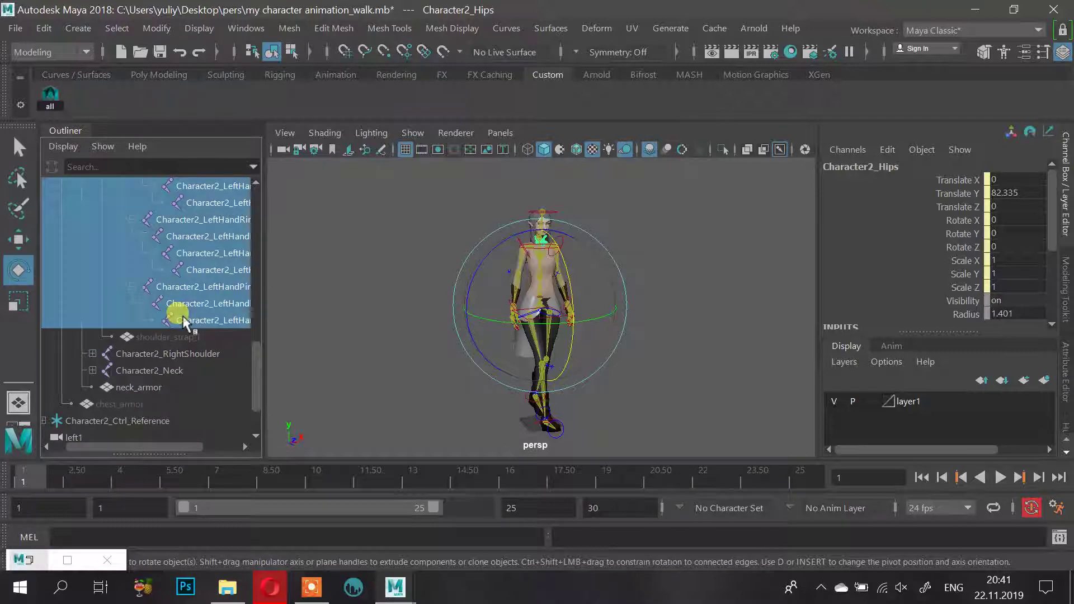
scroll(383, 307, up, 6)
scroll(330, 305, down, 5)
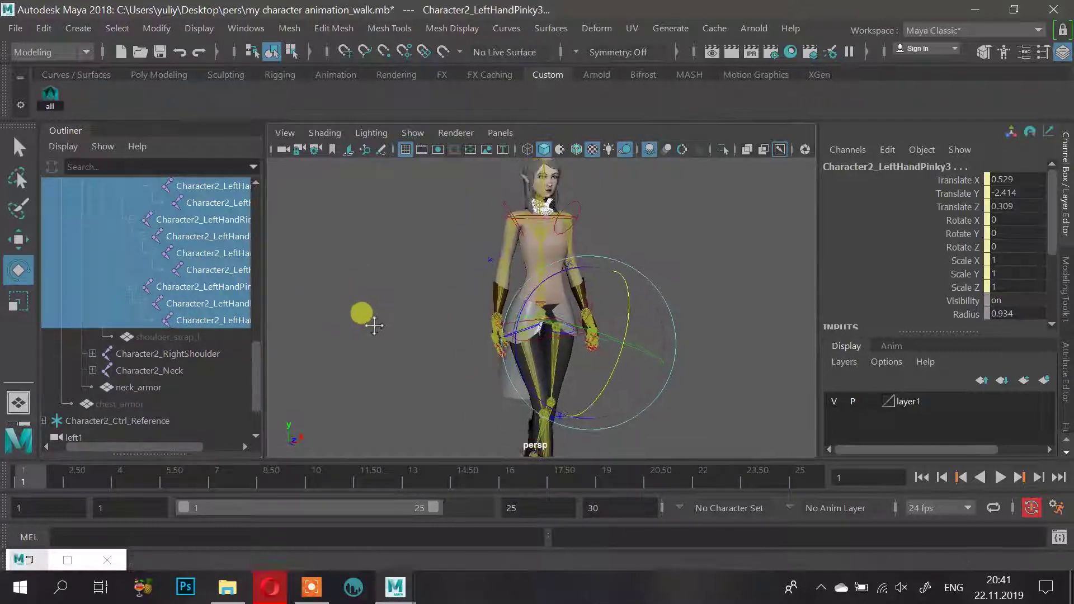
alt+drag(373, 322, 434, 322)
alt+middle_drag(383, 321, 357, 287)
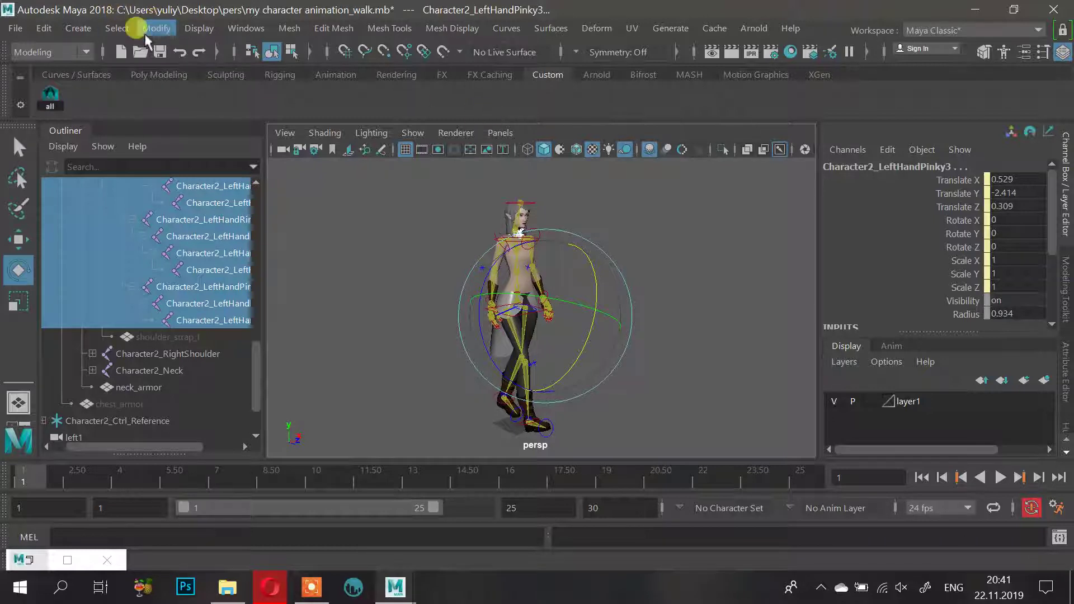
click(159, 51)
key(q)
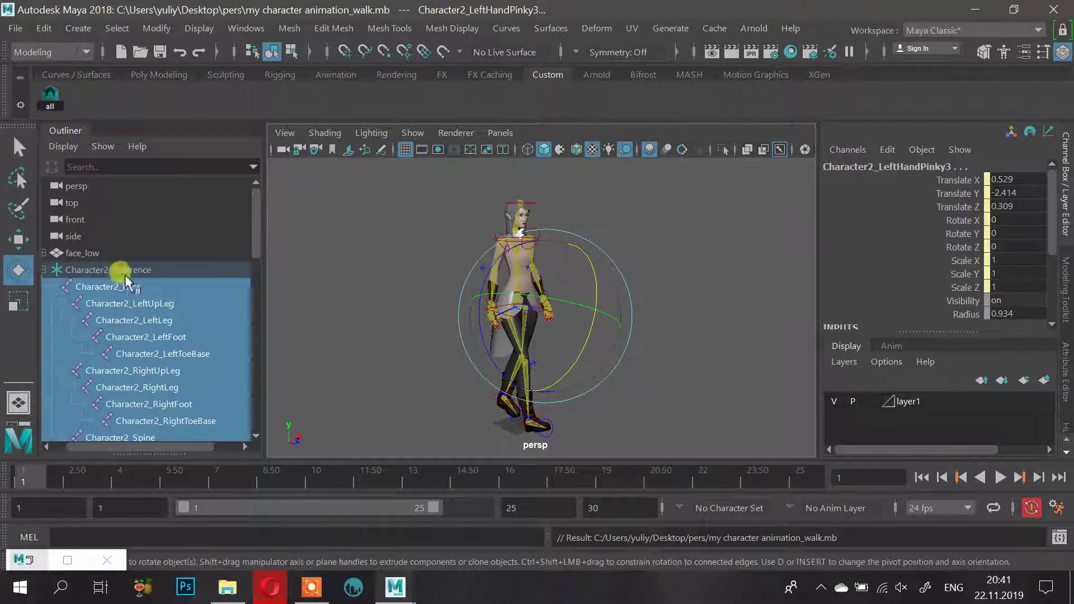
Expand the right arm chain from Character2_RightShoulder to the finger bases under Character2_RightHand, and expand Character2_Neck to Character2_Head
scroll(143, 263, down, 10)
scroll(142, 261, down, 2)
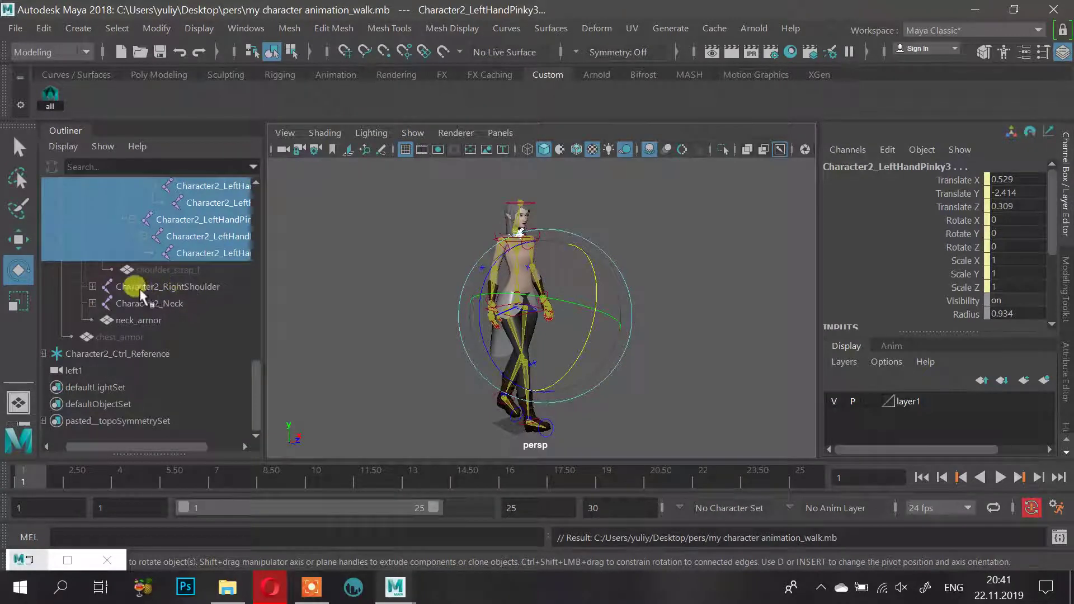
click(93, 287)
click(103, 303)
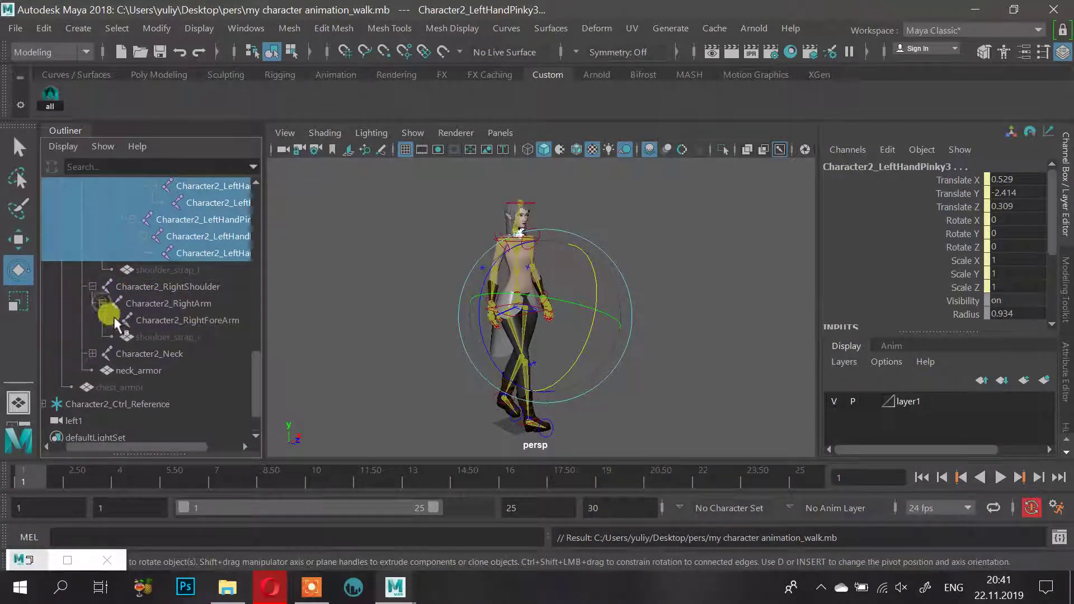
click(112, 320)
click(123, 337)
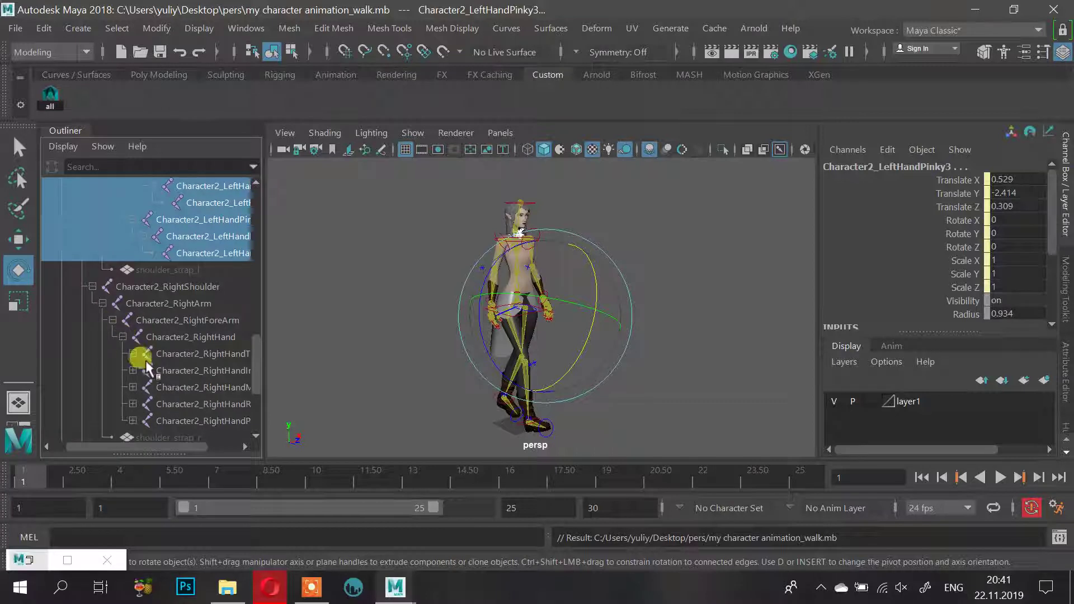
scroll(146, 361, down, 4)
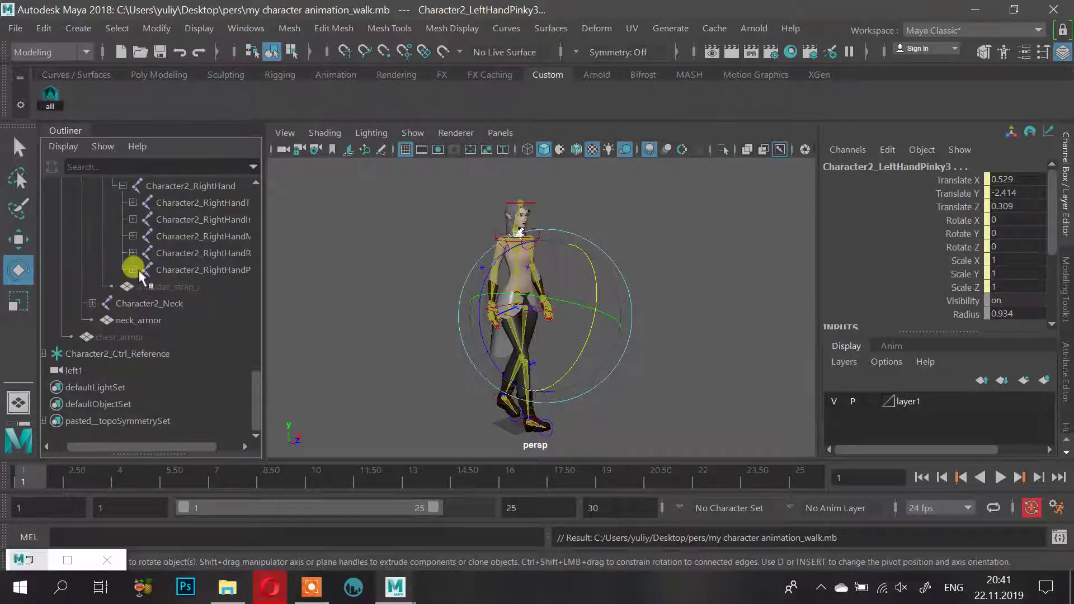
click(93, 303)
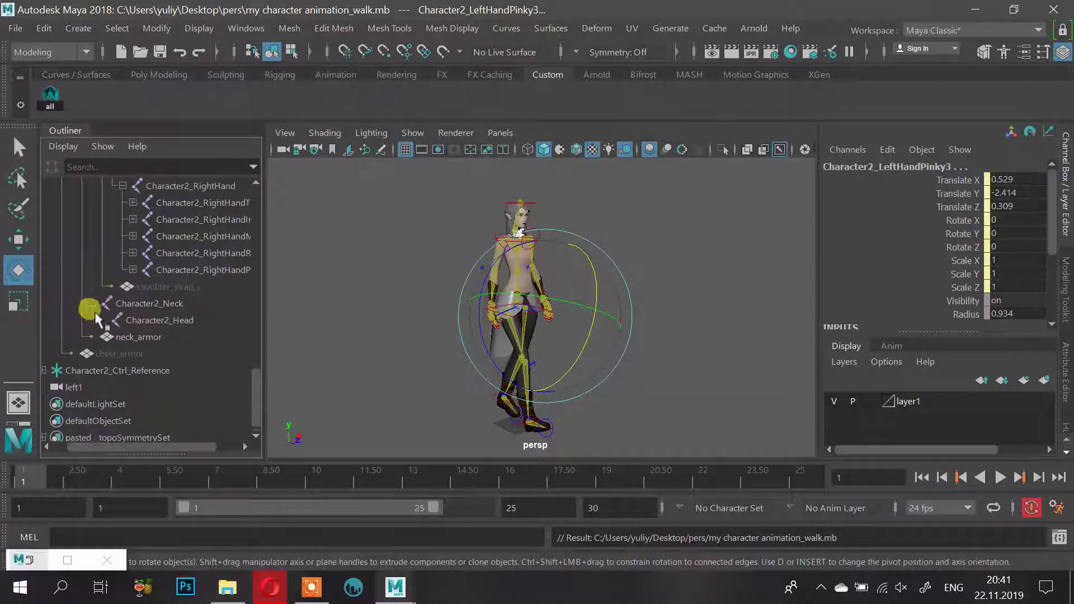
Expand the right hand's pinky, ring and middle finger chains down to their last joints
click(133, 270)
click(143, 286)
click(133, 253)
click(143, 270)
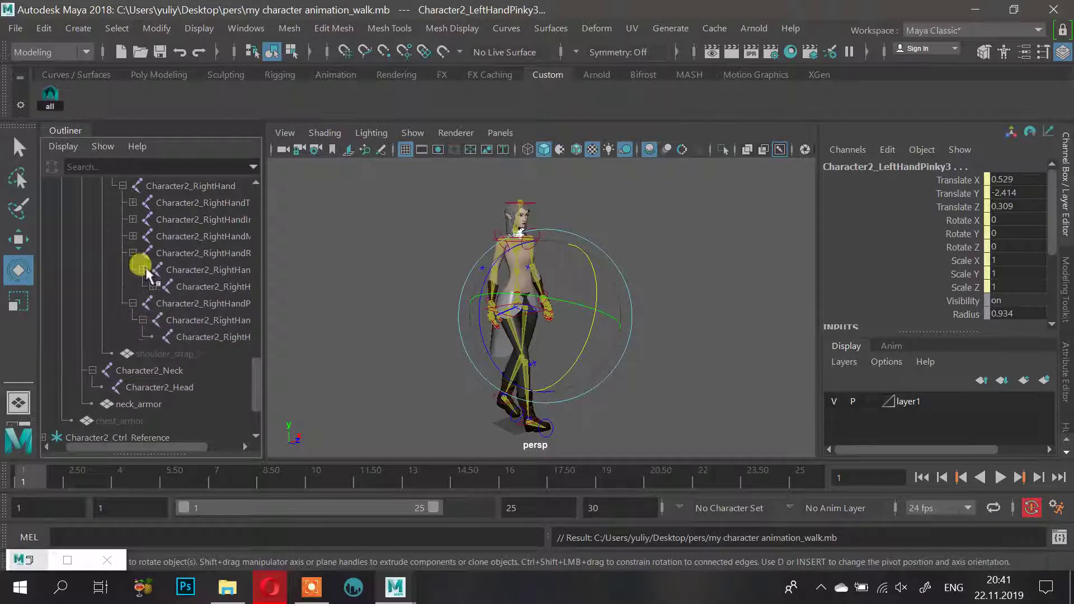
click(152, 286)
click(132, 236)
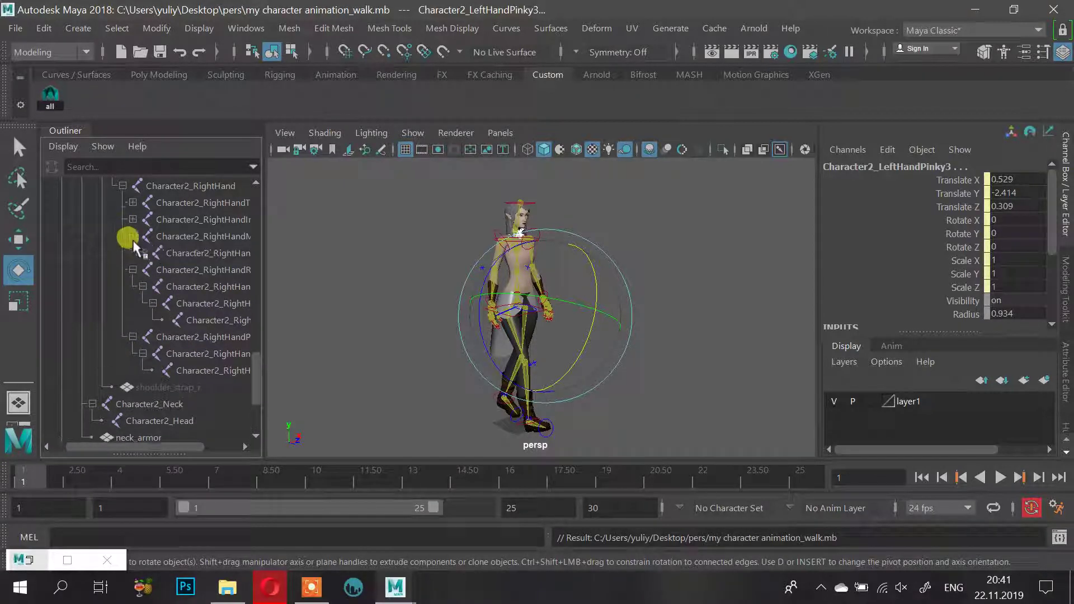
click(143, 253)
click(153, 269)
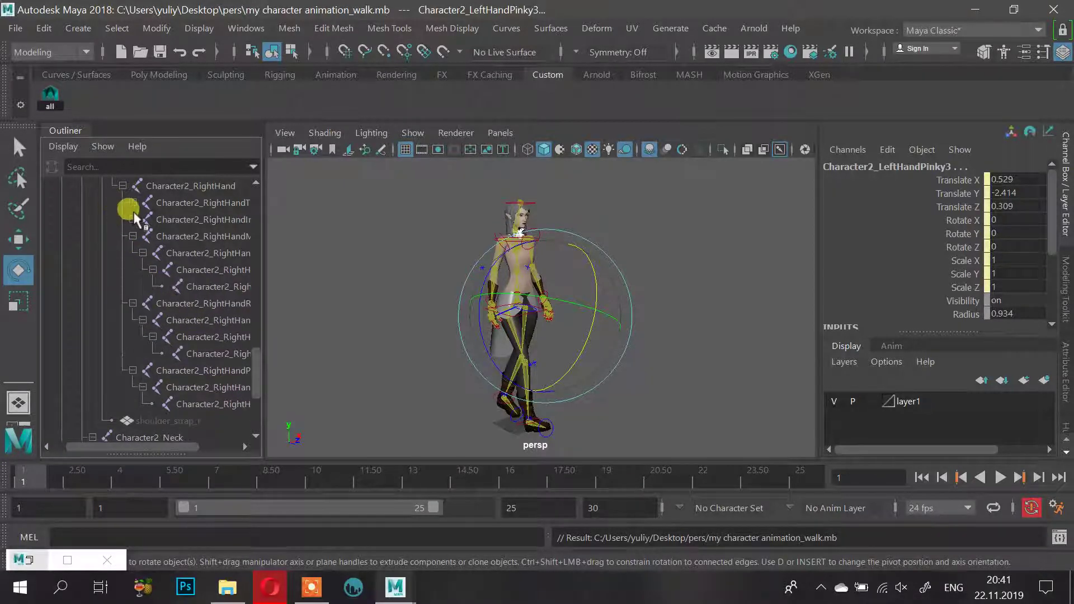
Expand the right hand's index finger and thumb chains down to their last joints
click(132, 220)
click(143, 236)
click(153, 253)
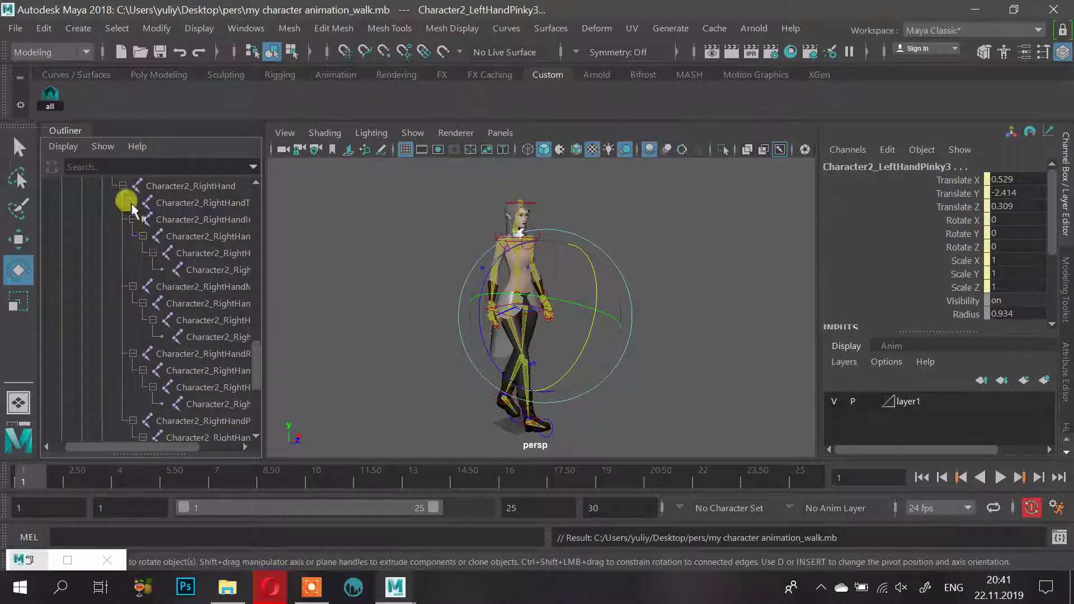
click(132, 203)
click(143, 220)
click(153, 236)
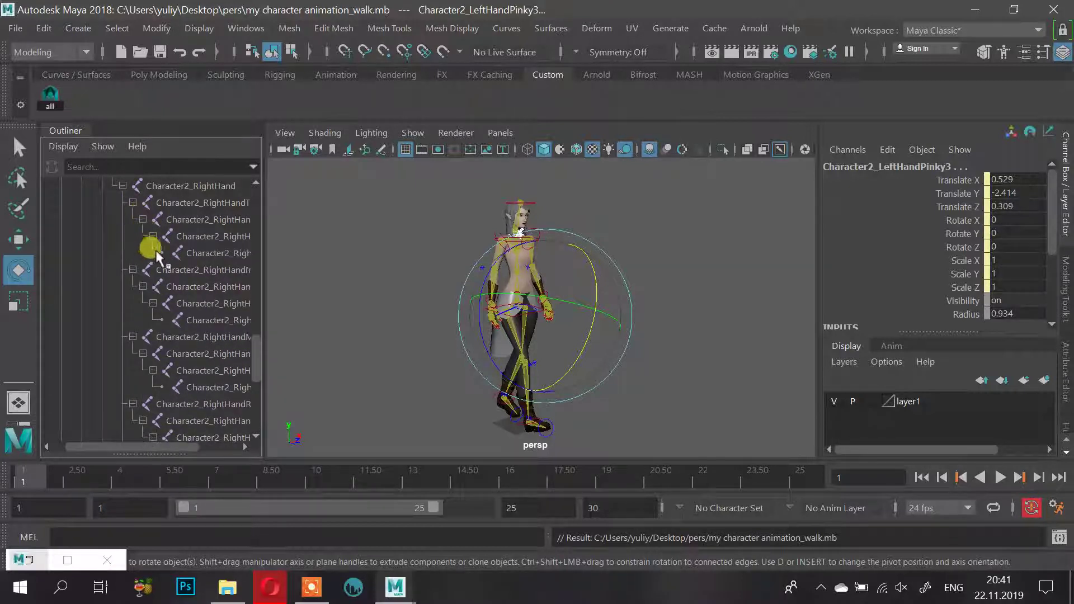
Select the entire skeleton hierarchy from Character2_Reference down to chest_armor
scroll(162, 263, down, 5)
click(156, 320)
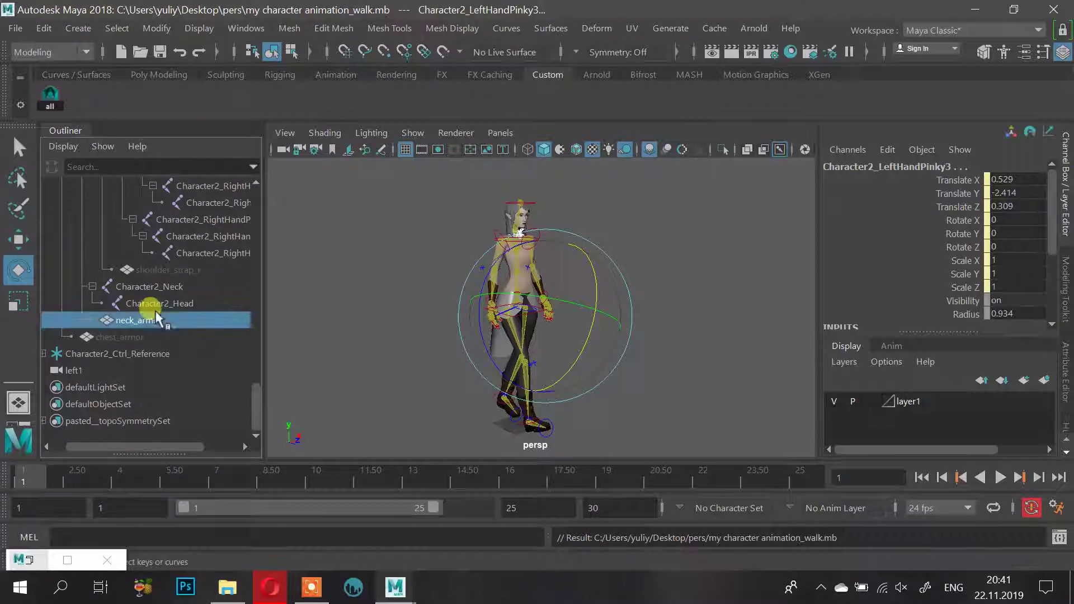
click(137, 338)
scroll(147, 296, up, 15)
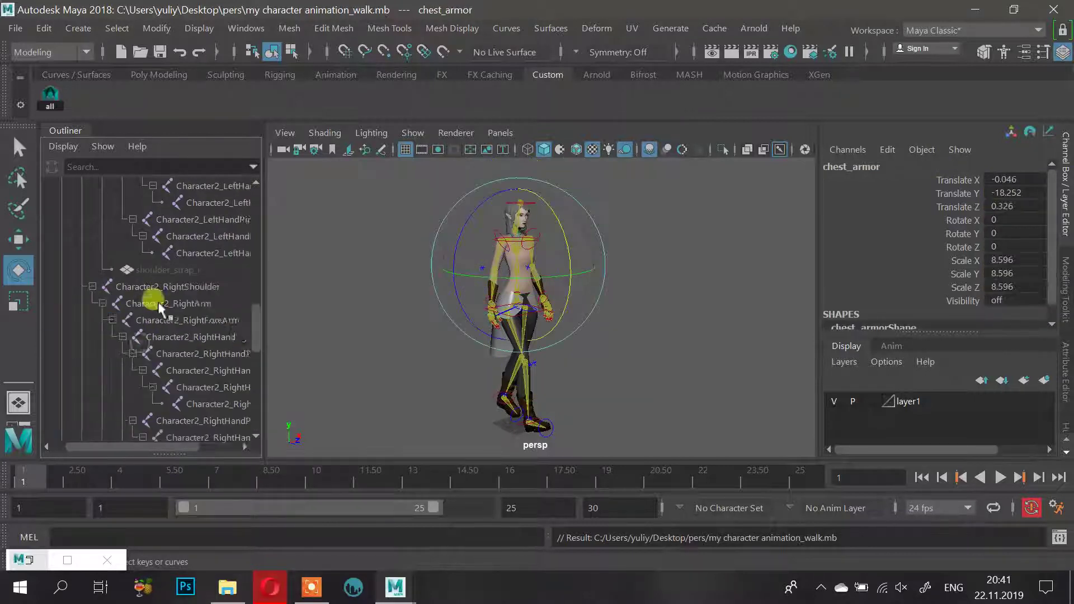
click(134, 269)
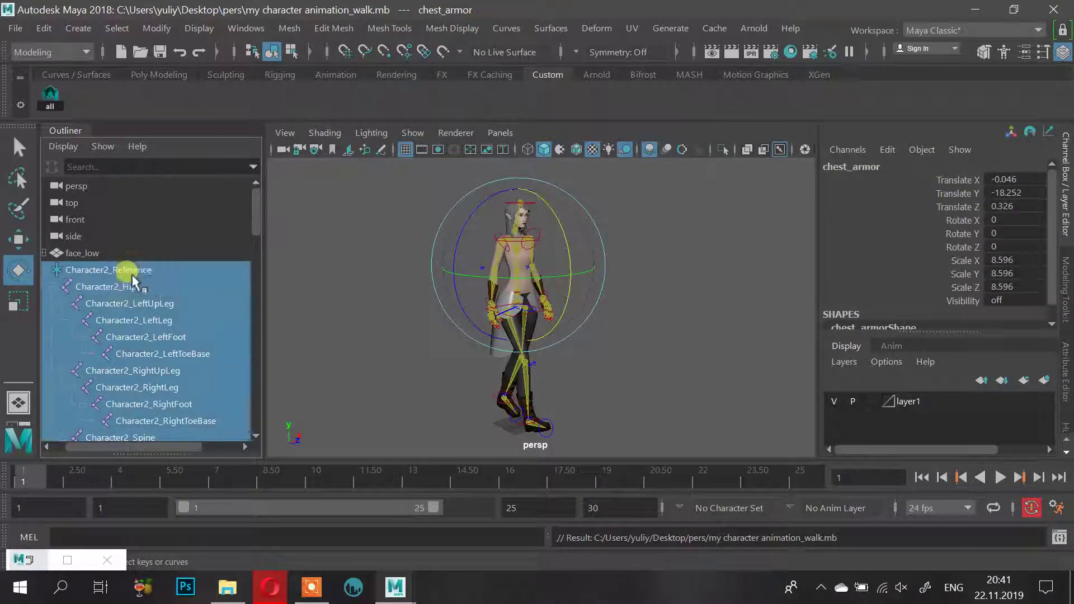
Scrub through the walk cycle with the hierarchy selected and return to frame 1
alt+drag(350, 280, 340, 284)
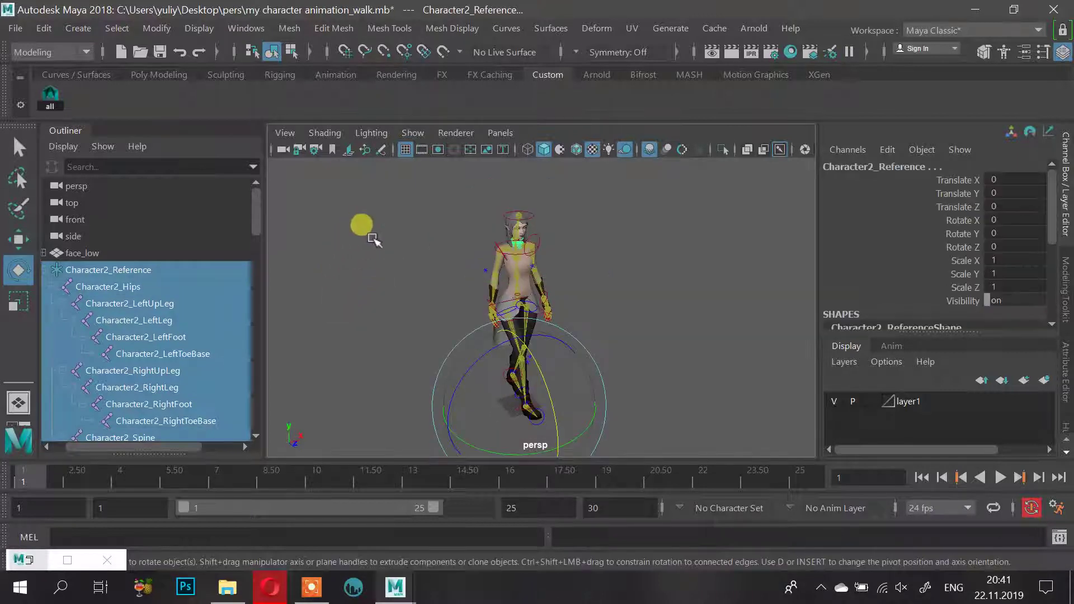
alt+drag(368, 230, 390, 222)
drag(512, 479, 23, 481)
click(156, 28)
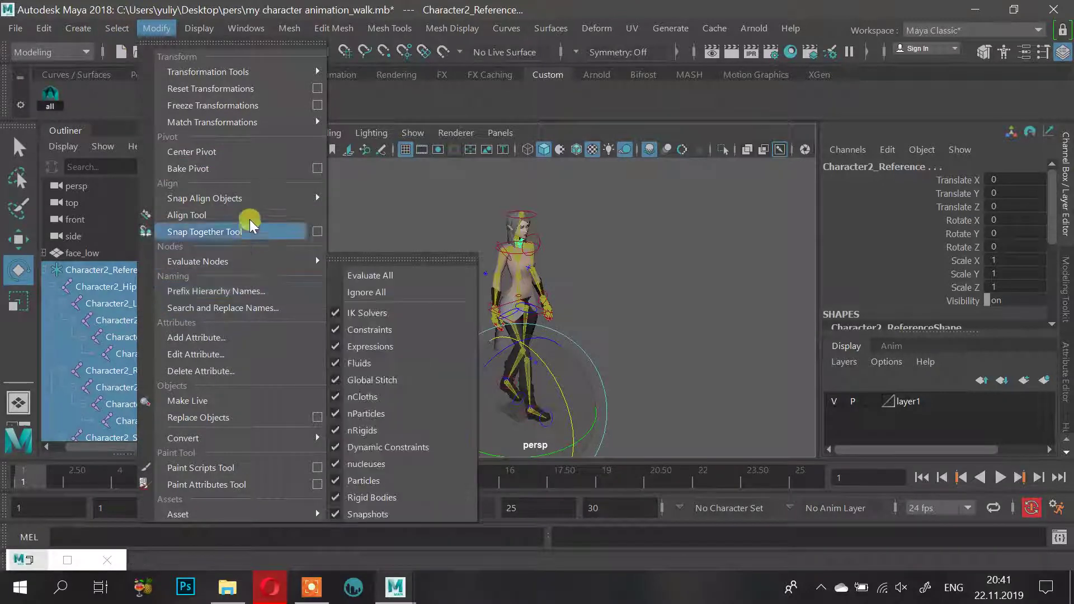
mouse_move(114, 31)
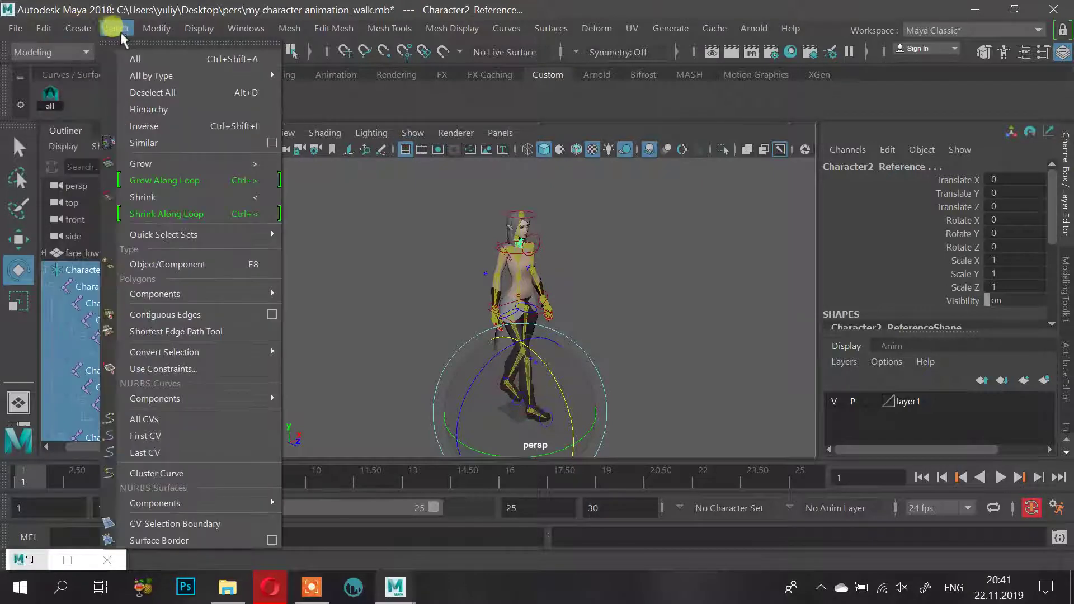
mouse_move(153, 32)
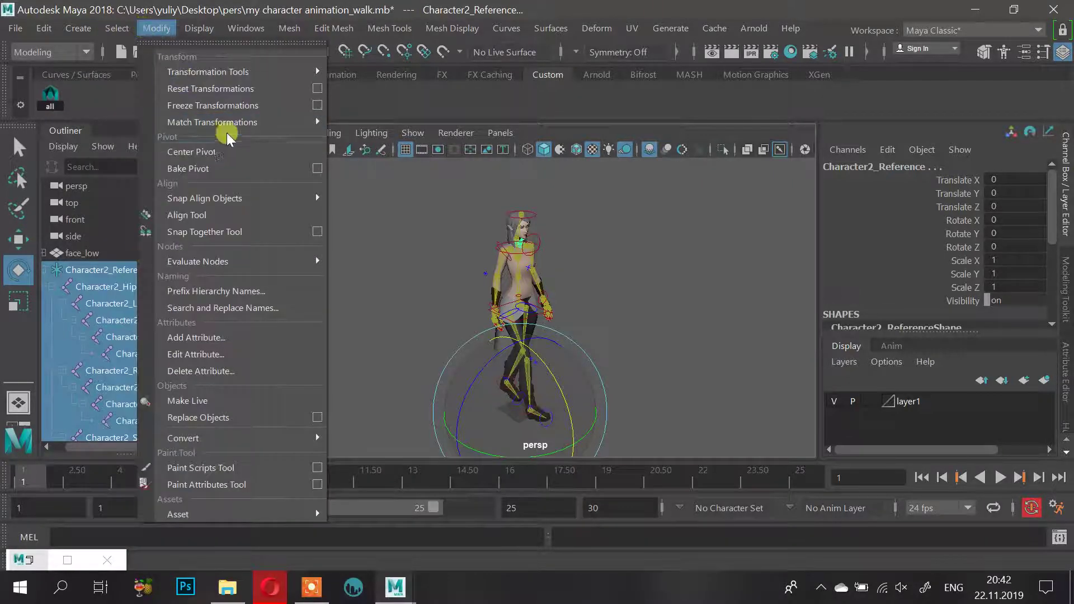
Bake the simulation onto the selected skeleton hierarchy so every joint carries its own animation keys
mouse_move(28, 28)
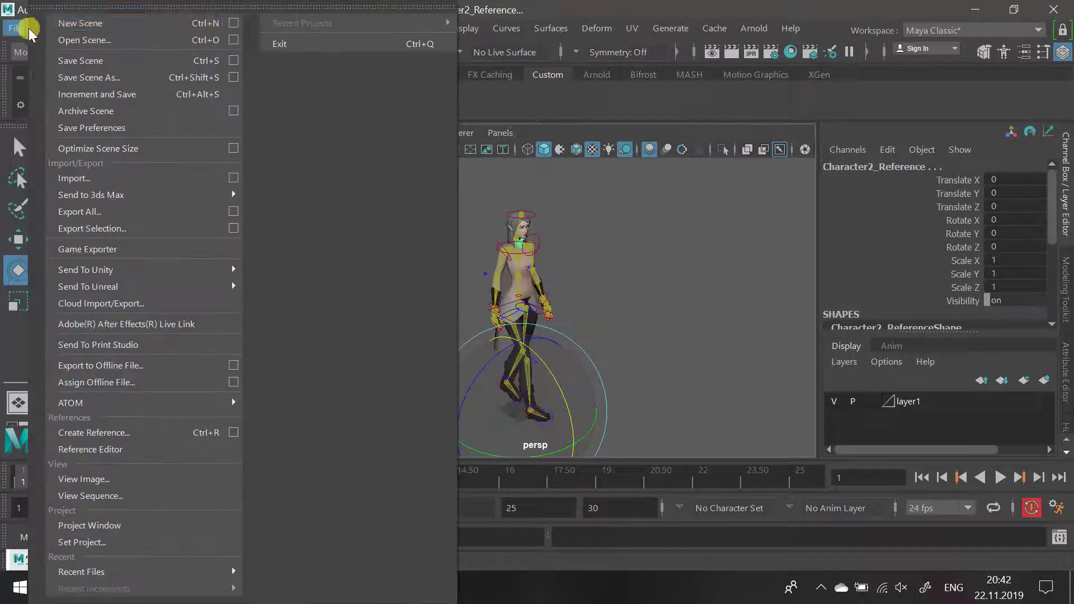
click(31, 25)
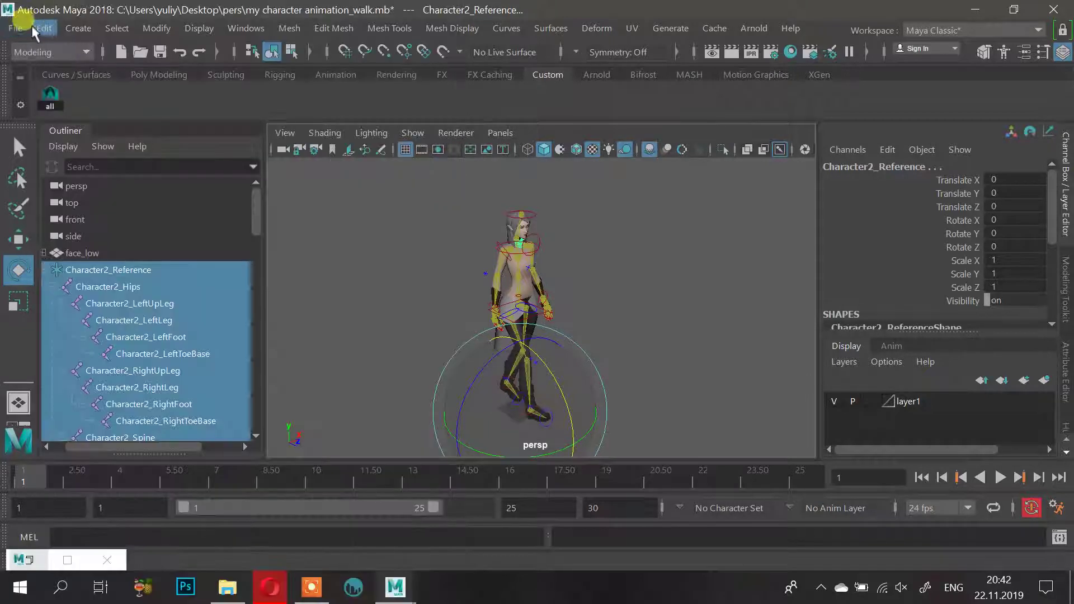
click(44, 28)
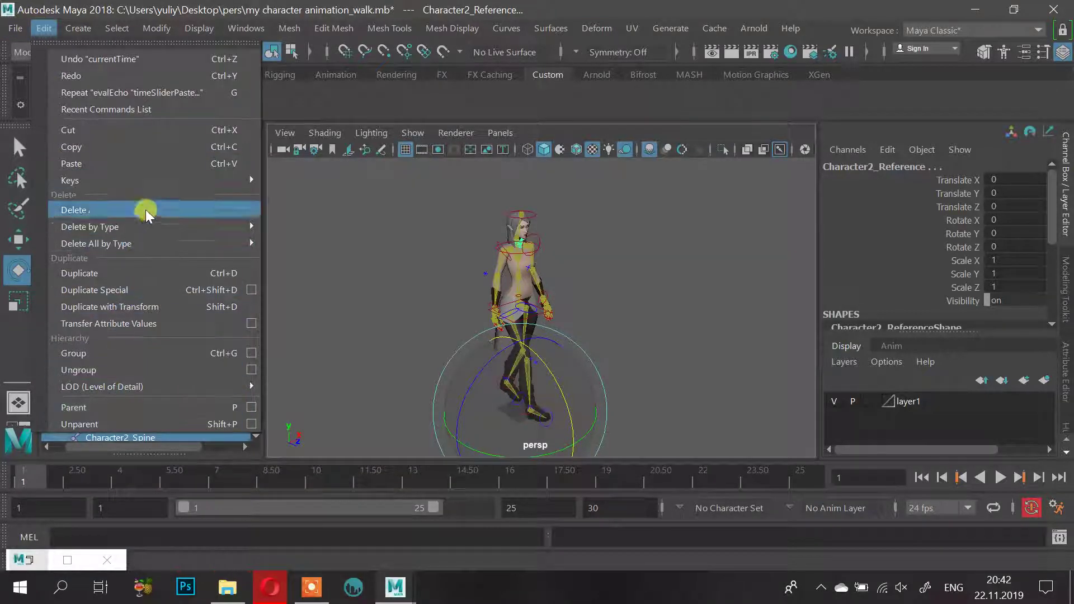
mouse_move(162, 180)
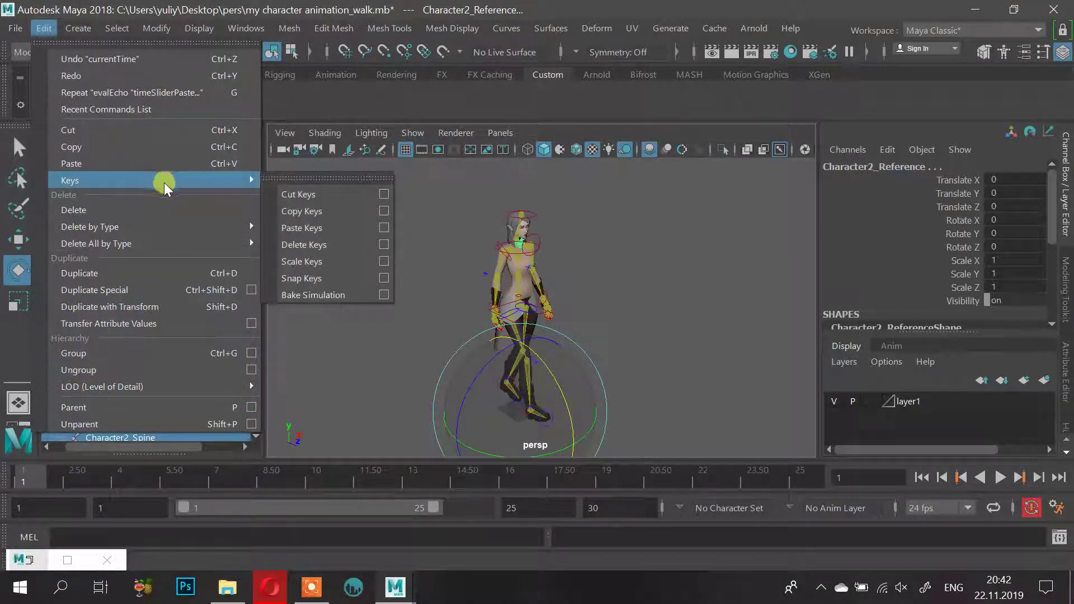
click(309, 295)
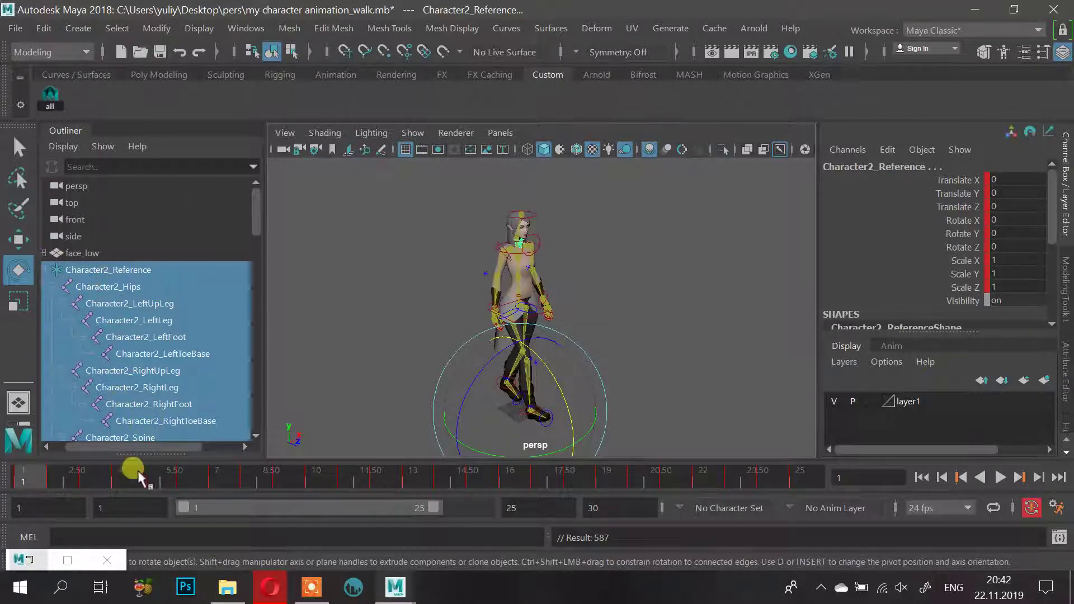
Play back the baked walk cycle and return to frame 1
key(alt+v)
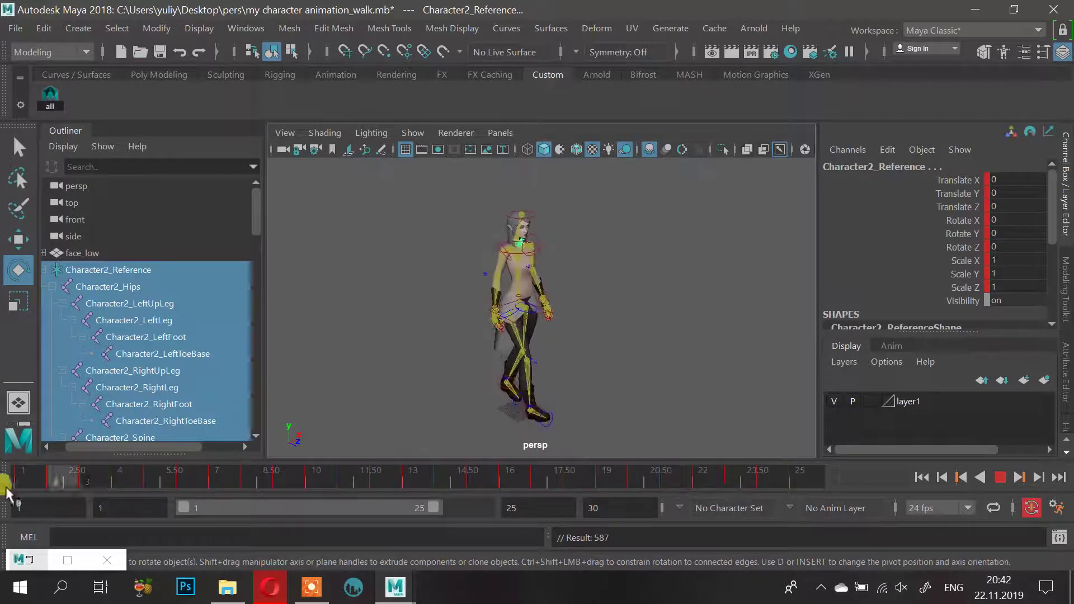
click(13, 485)
scroll(394, 247, down, 4)
scroll(401, 299, up, 2)
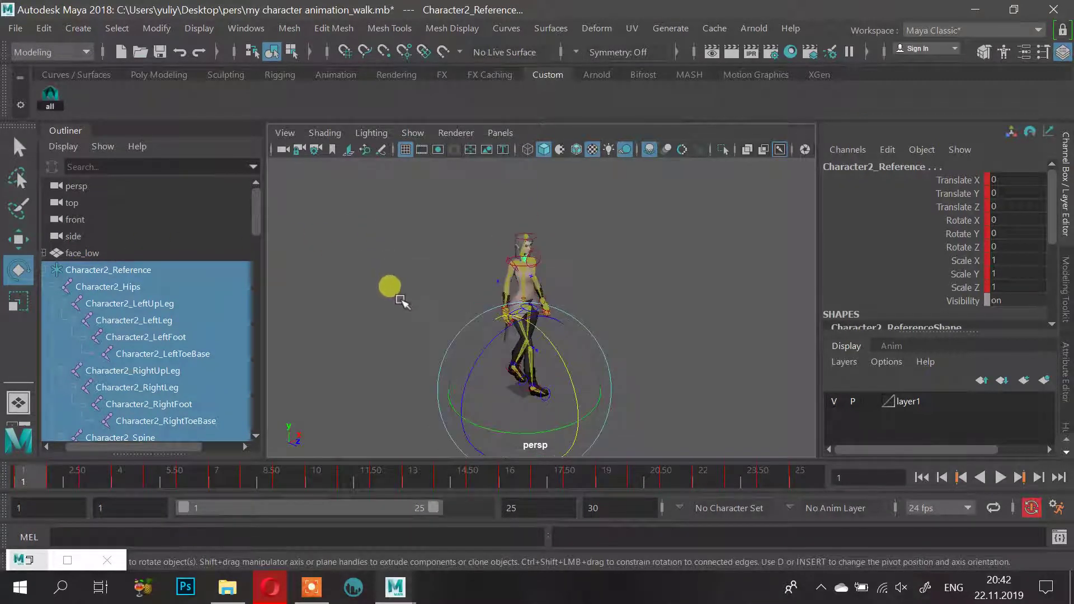
Select only the face_low mesh and Character2_Reference, and collapse the Character2_Reference hierarchy
click(126, 253)
ctrl+click(126, 268)
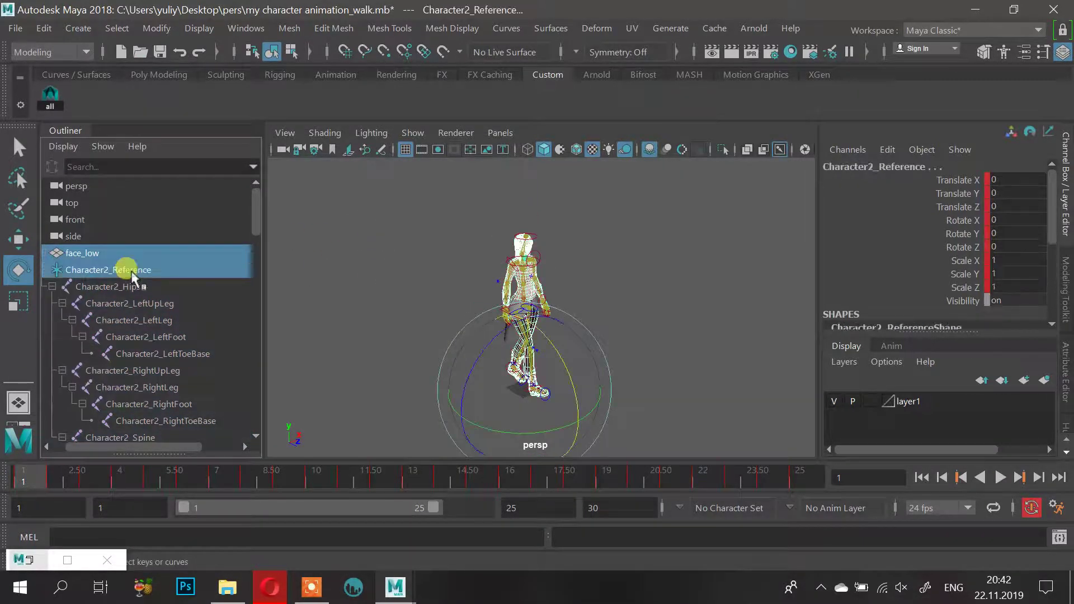
alt+drag(384, 223, 453, 206)
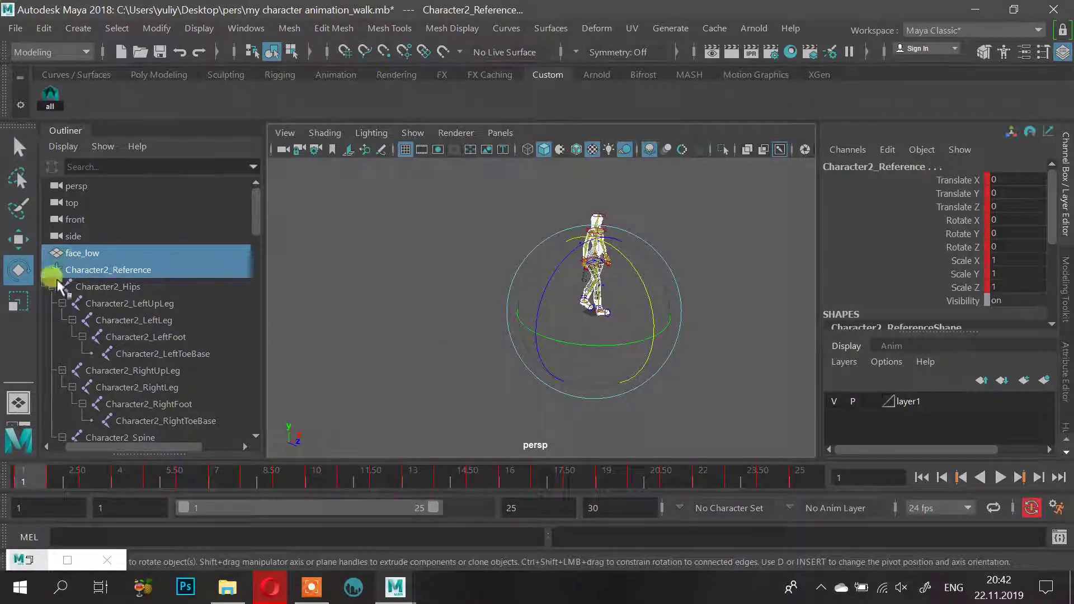
click(44, 270)
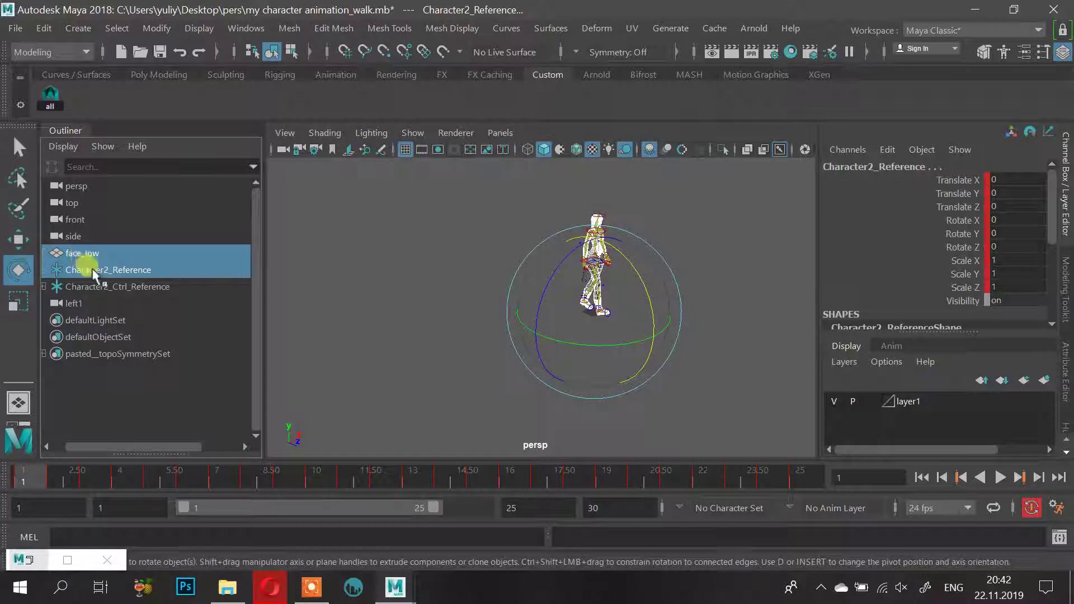
alt+drag(456, 249, 477, 225)
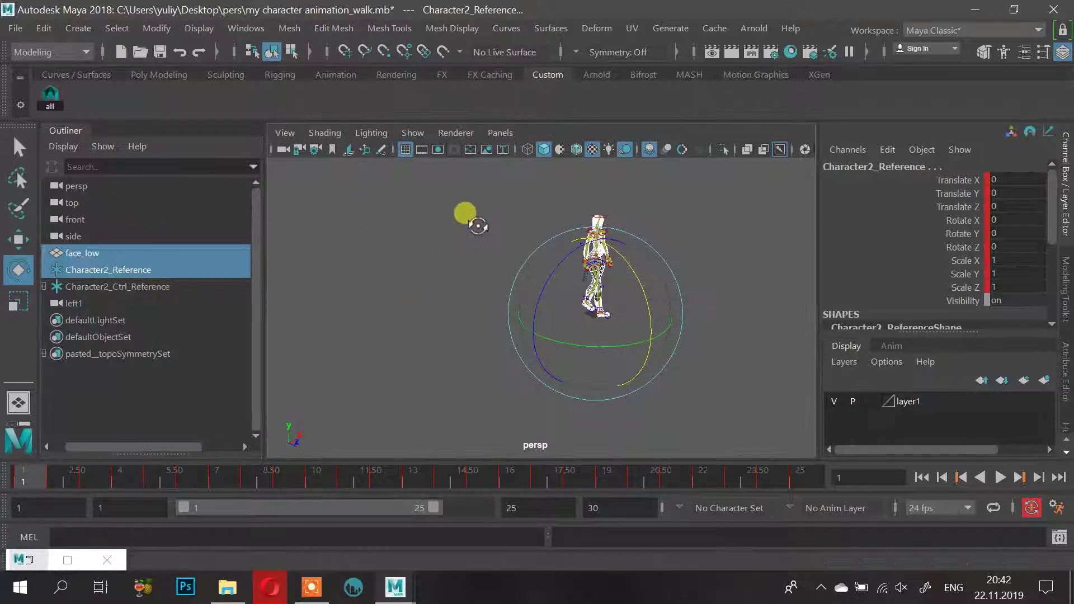
alt+right_drag(477, 225, 714, 285)
alt+middle_drag(714, 285, 597, 363)
alt+right_drag(597, 364, 663, 341)
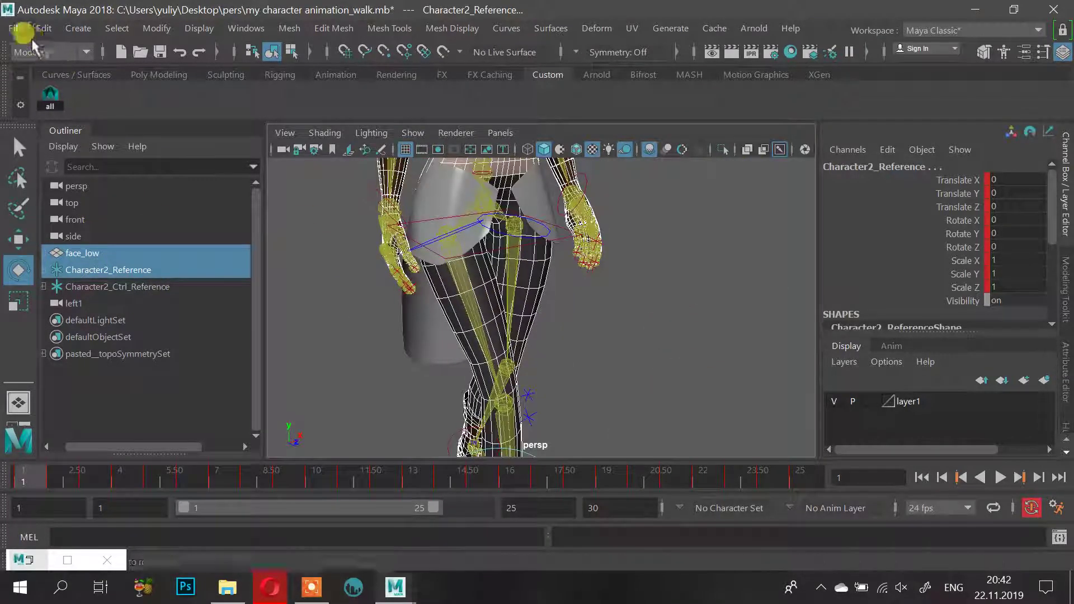
Open the Export Selection options and set the file type to FBX export
click(21, 29)
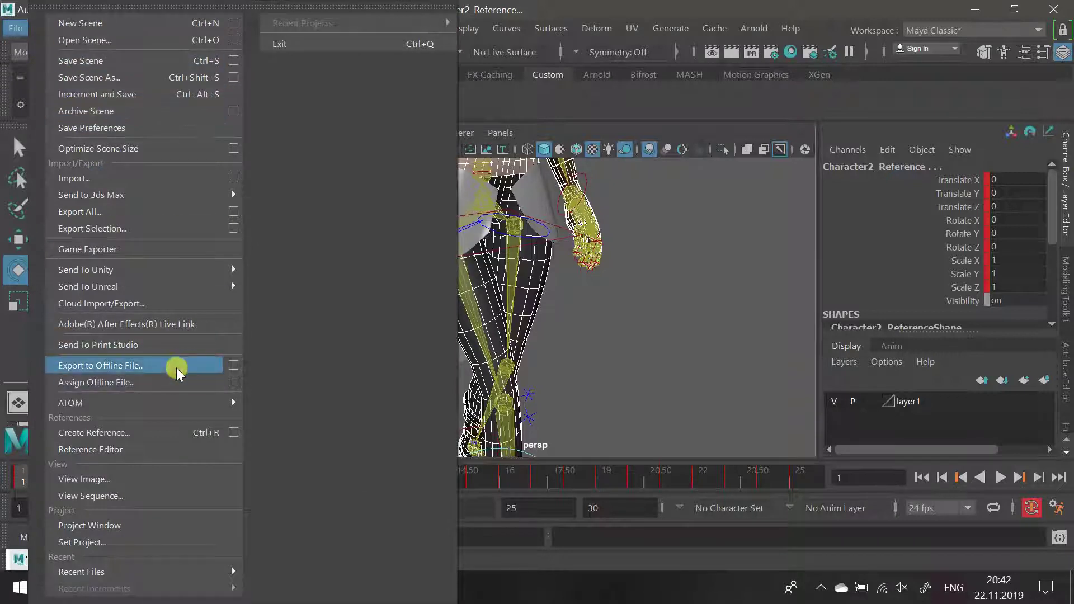
click(233, 228)
click(841, 238)
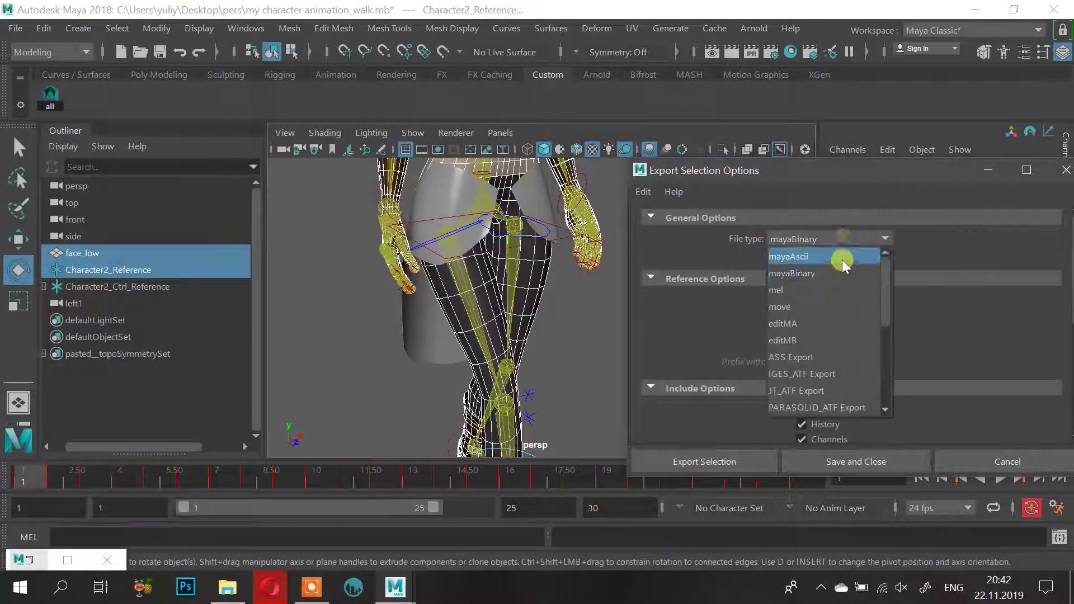
scroll(823, 305, down, 5)
click(819, 358)
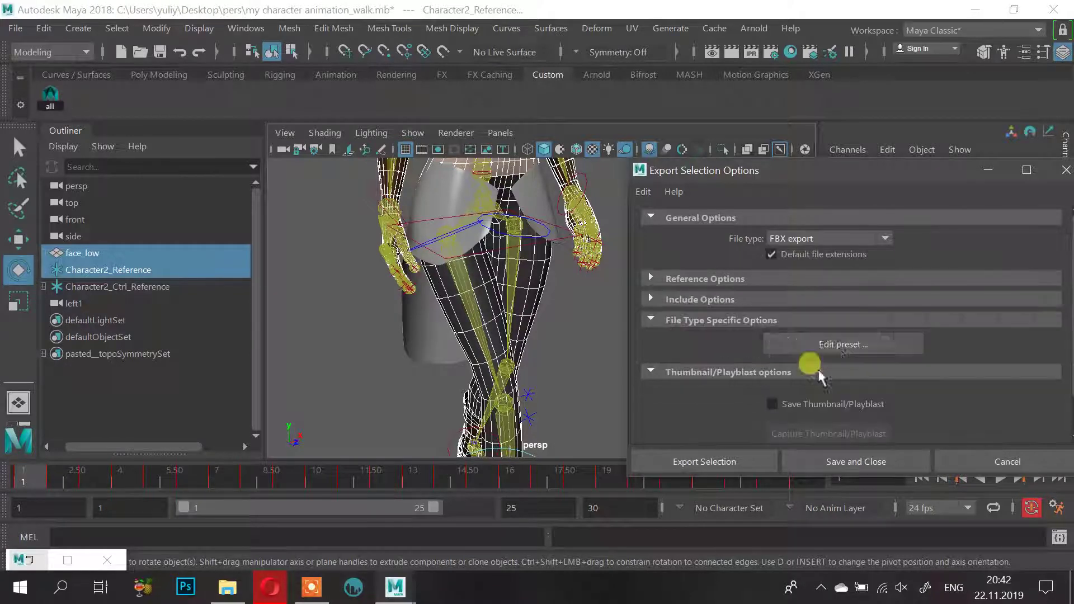
Expand the Include and Reference options of the selection export and review their settings
scroll(733, 335, down, 1)
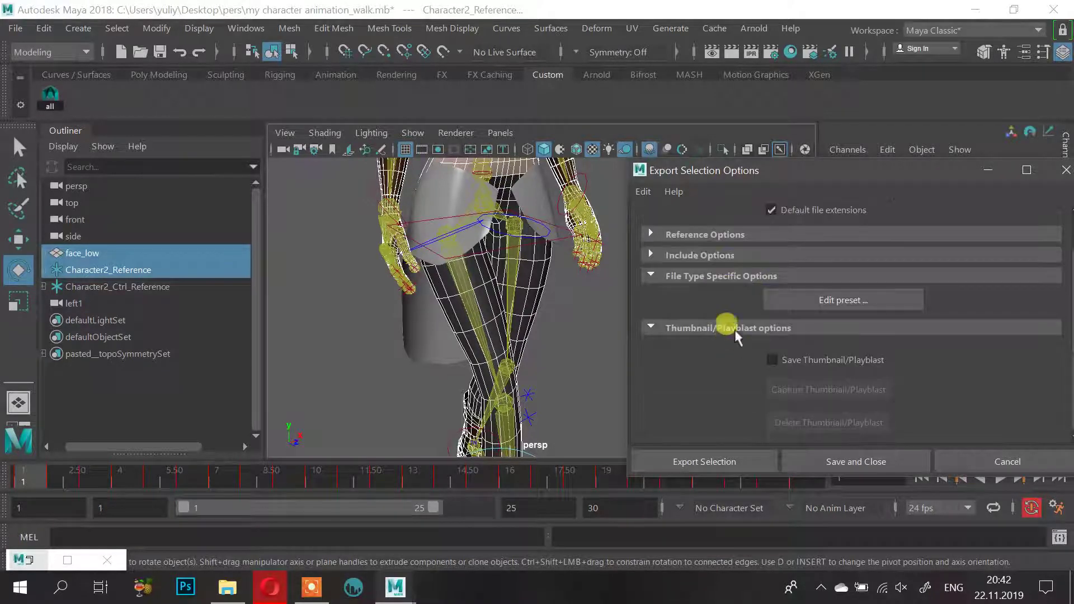
click(707, 256)
click(697, 234)
scroll(720, 278, down, 1)
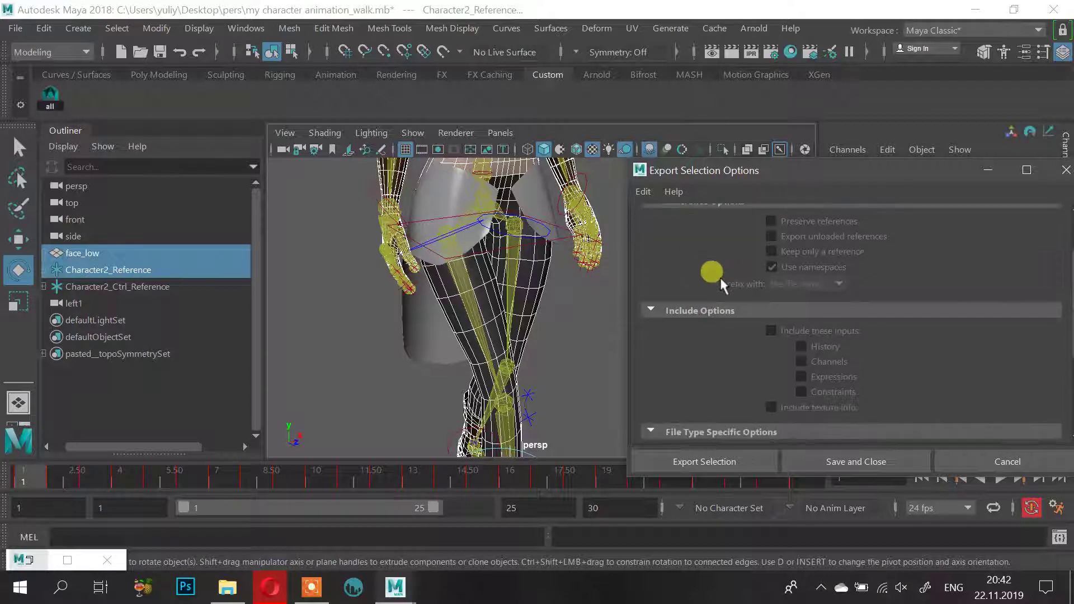
scroll(721, 289, down, 3)
scroll(717, 328, up, 5)
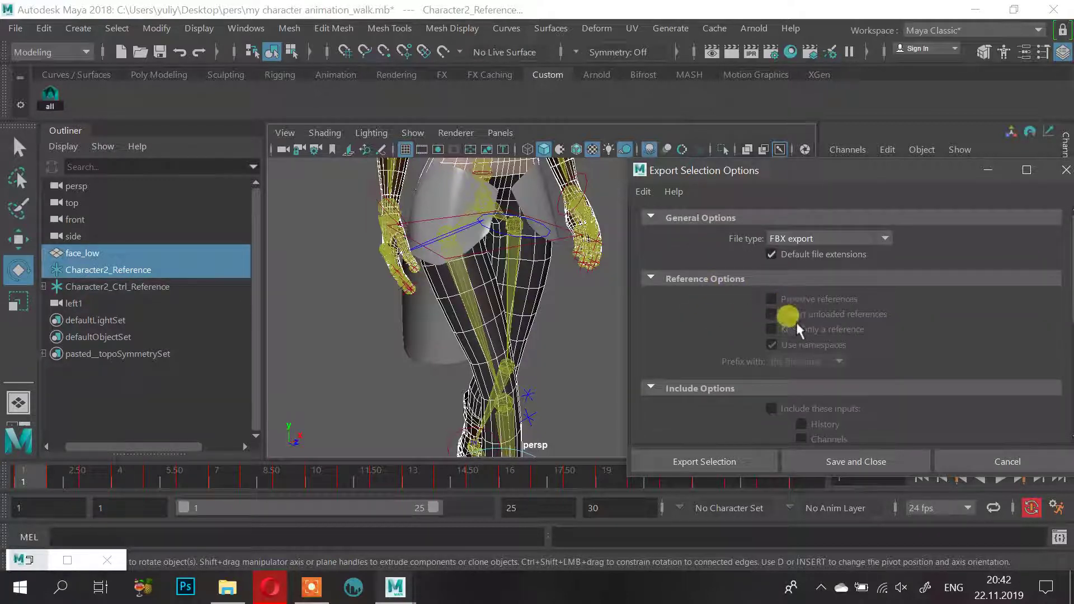
Open the FBX export preset for editing and expand its Geometry and Animation sections
scroll(796, 322, down, 3)
click(800, 375)
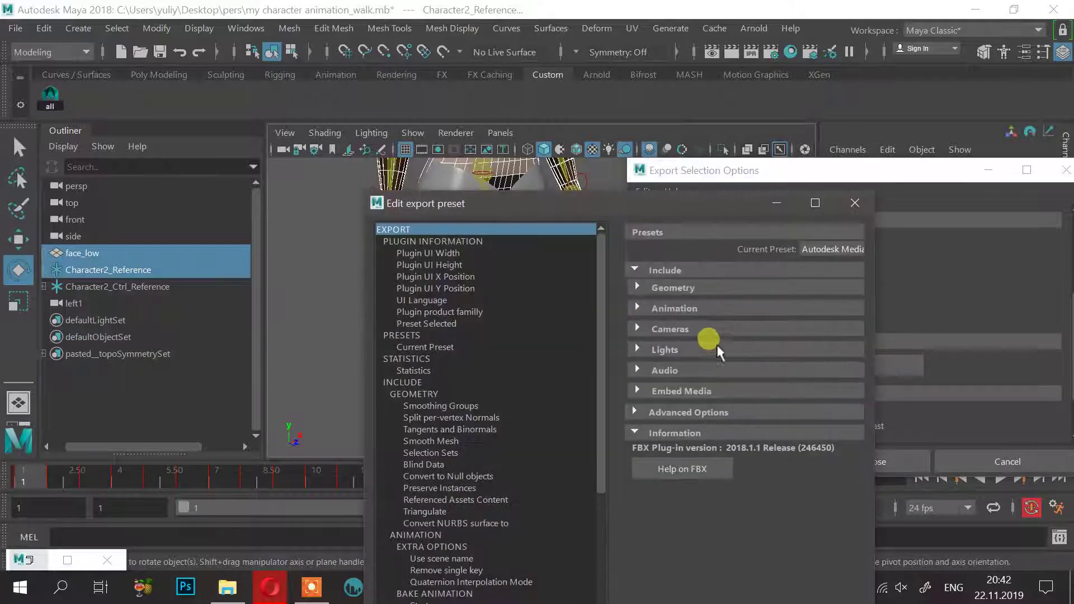
click(640, 288)
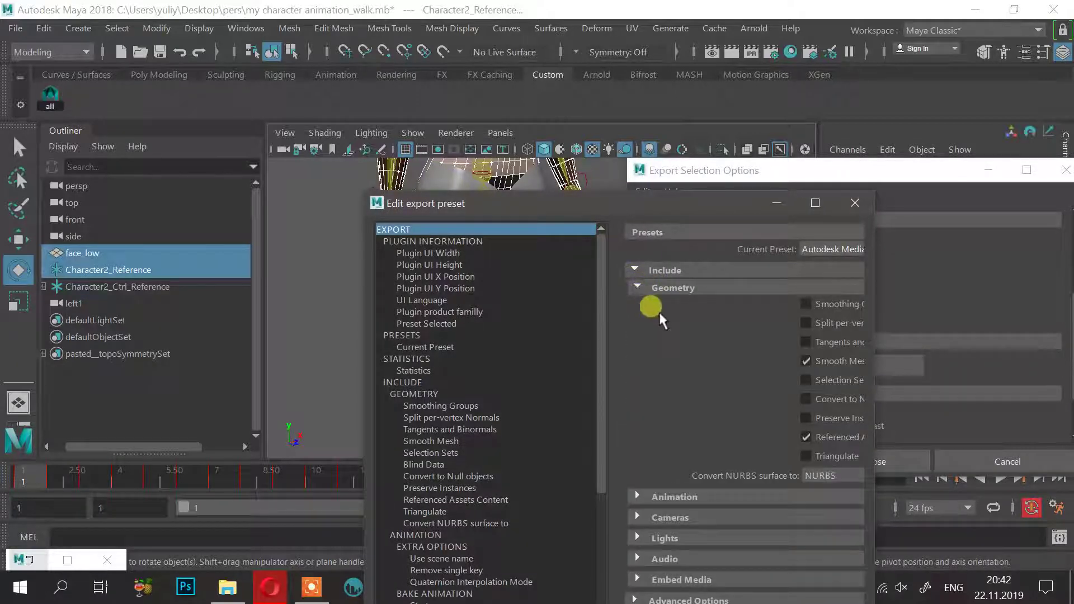
click(637, 497)
drag(648, 202, 481, 33)
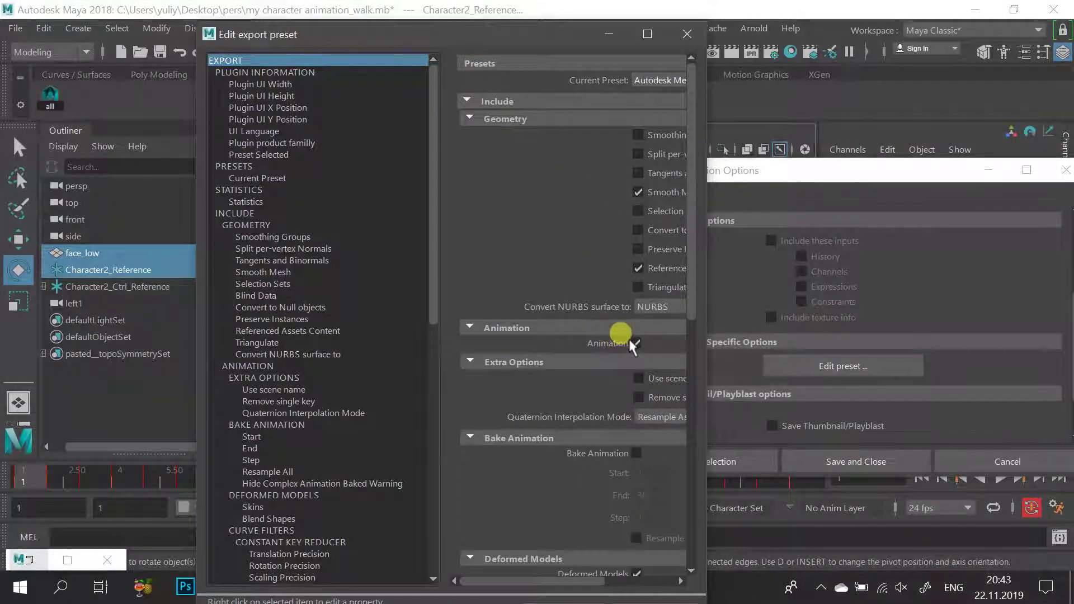
Enable Constraints and Skeleton Definitions in the export preset, check the Cameras section, and close the preset
scroll(619, 390, down, 6)
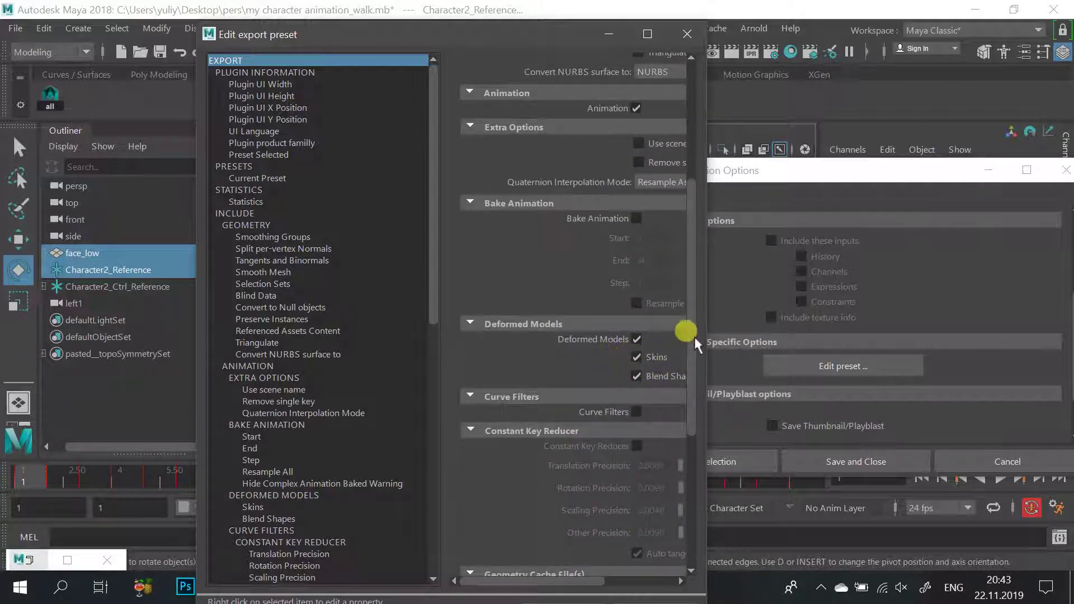
drag(708, 318, 811, 309)
scroll(679, 380, down, 5)
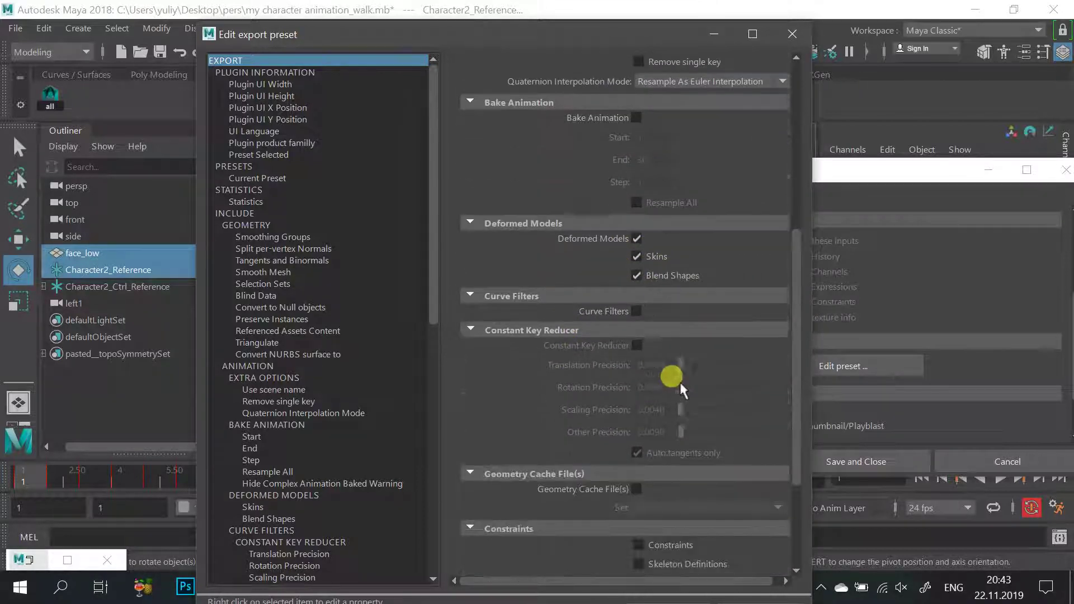
scroll(626, 448, down, 1)
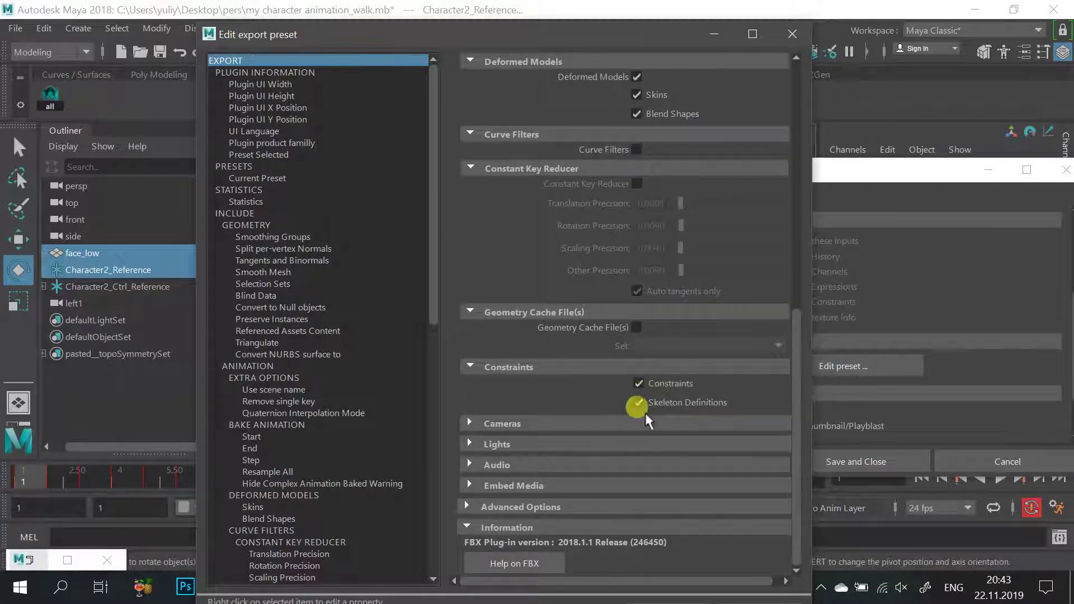
click(470, 424)
scroll(492, 434, down, 1)
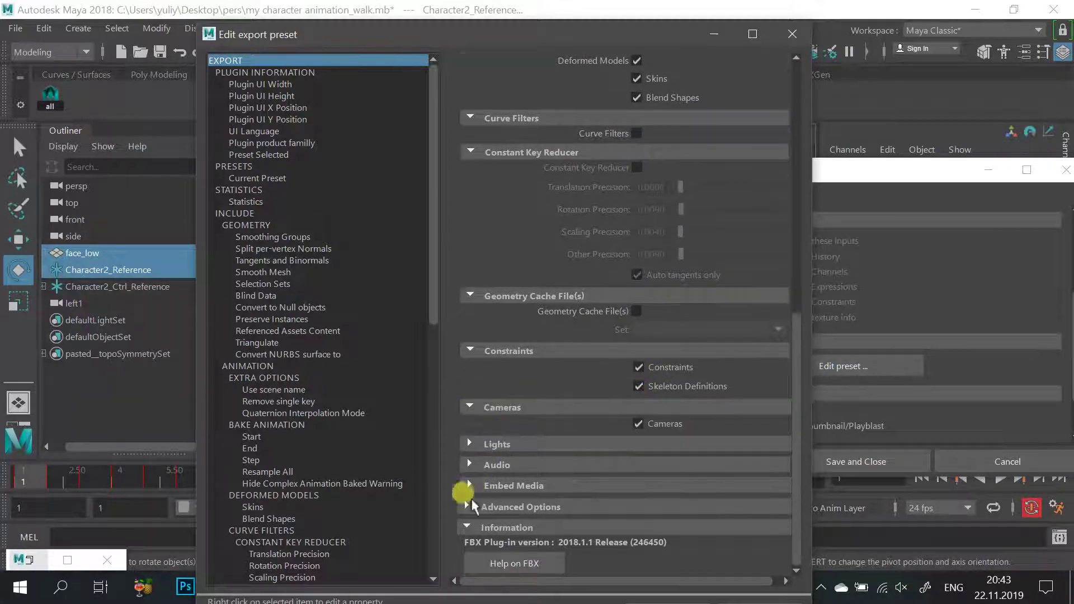
click(791, 33)
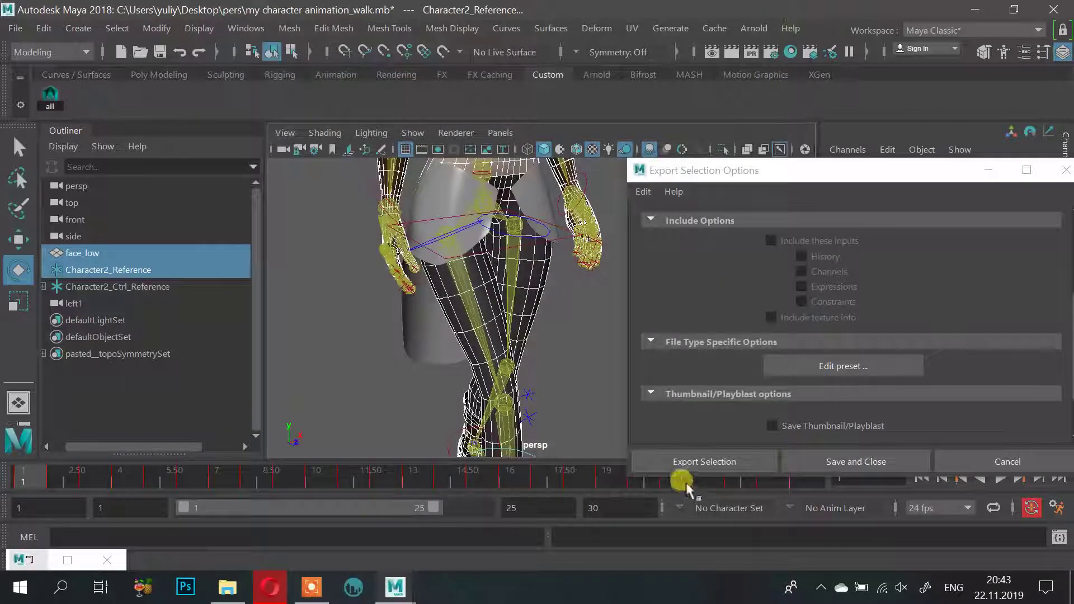
Export the selected mesh and skeleton to the Desktop as an FBX file named character
click(724, 456)
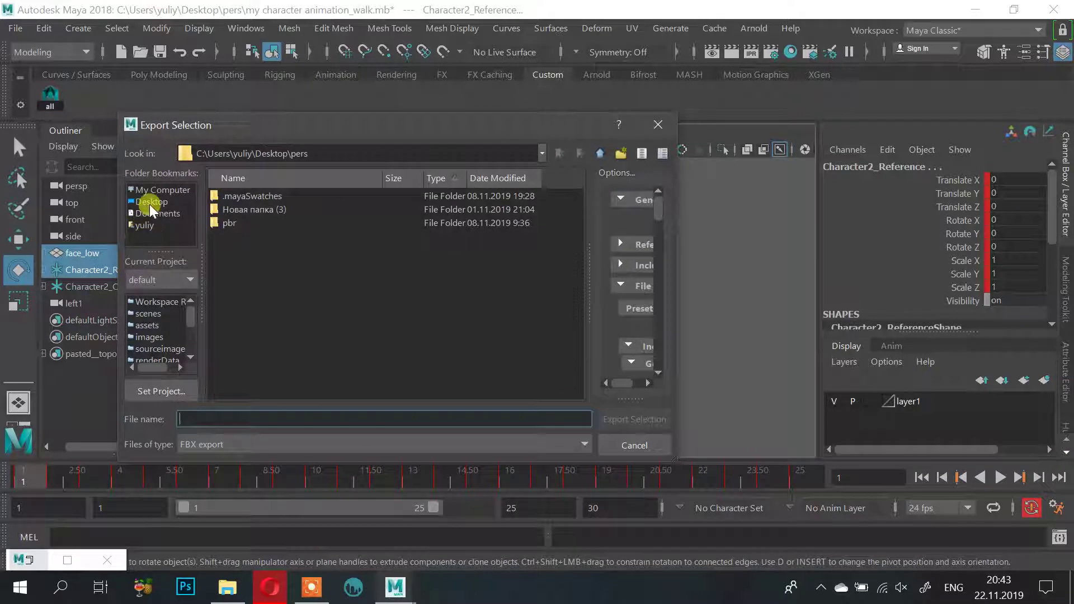
click(150, 202)
click(246, 419)
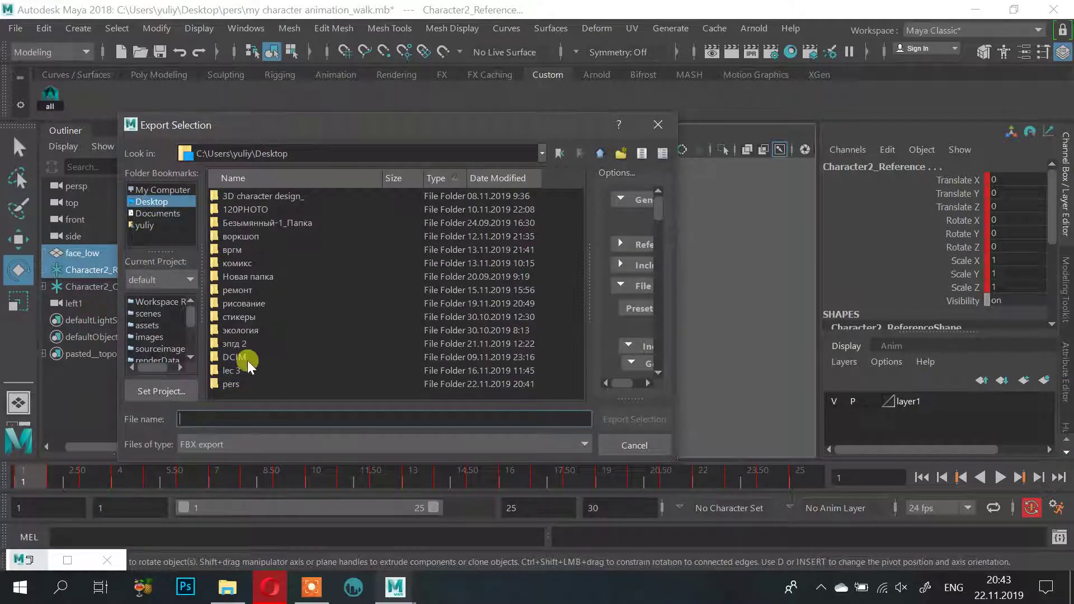
text(charact)
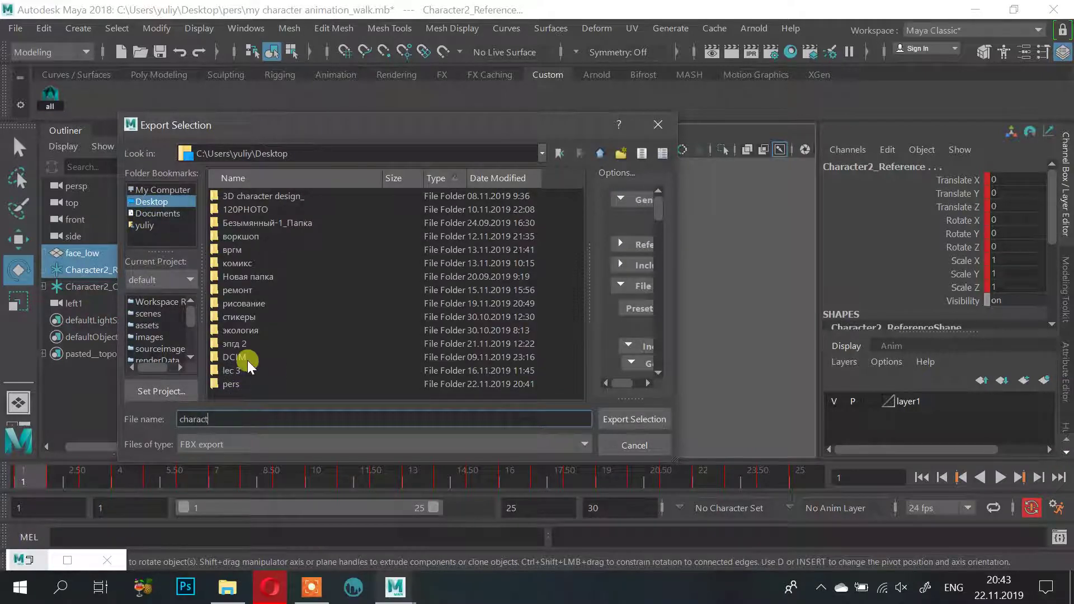
text(er)
key(Return)
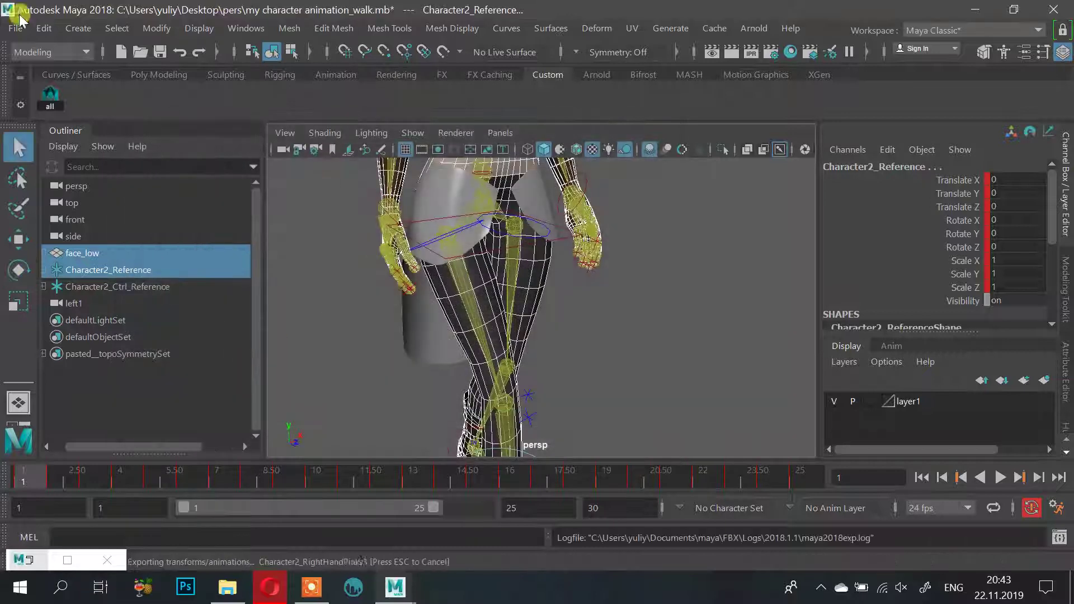
key(e)
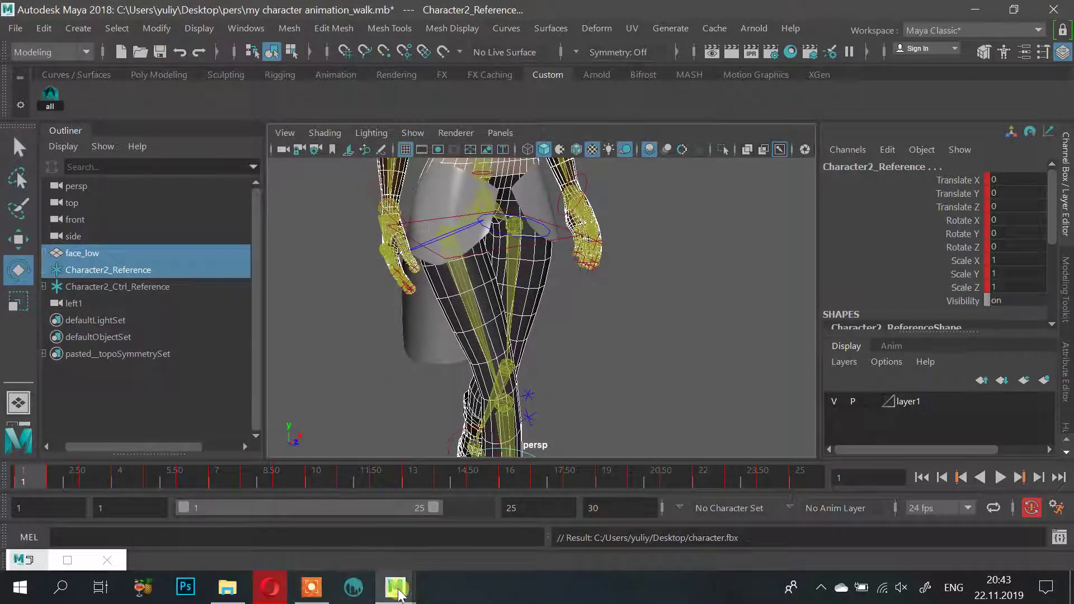
Launch a second Autodesk Maya 2018 session and dismiss its What's New Highlight Settings dialog
right_click(399, 594)
click(393, 499)
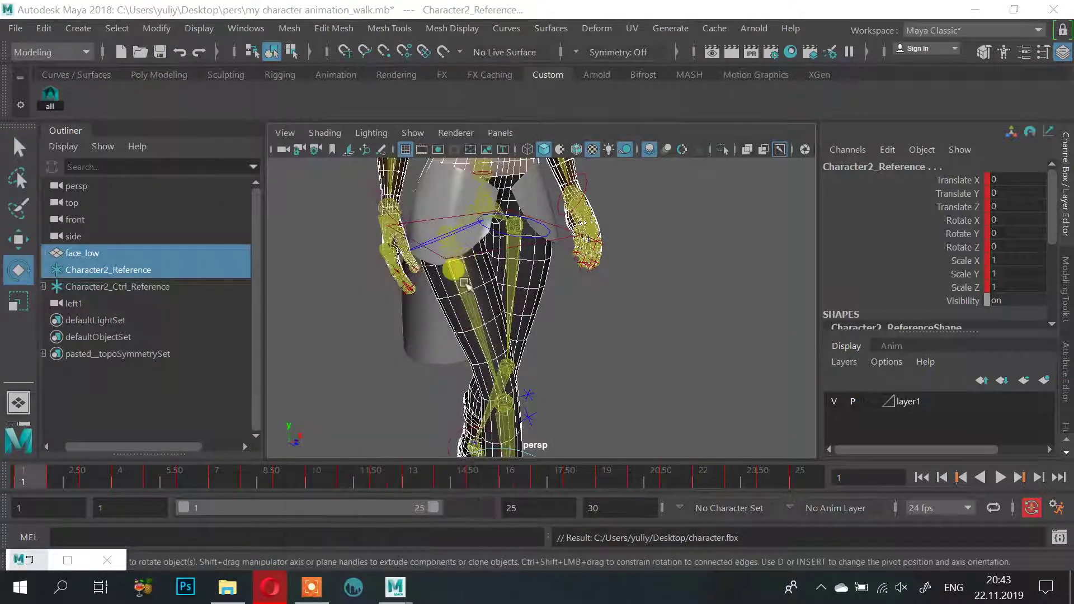
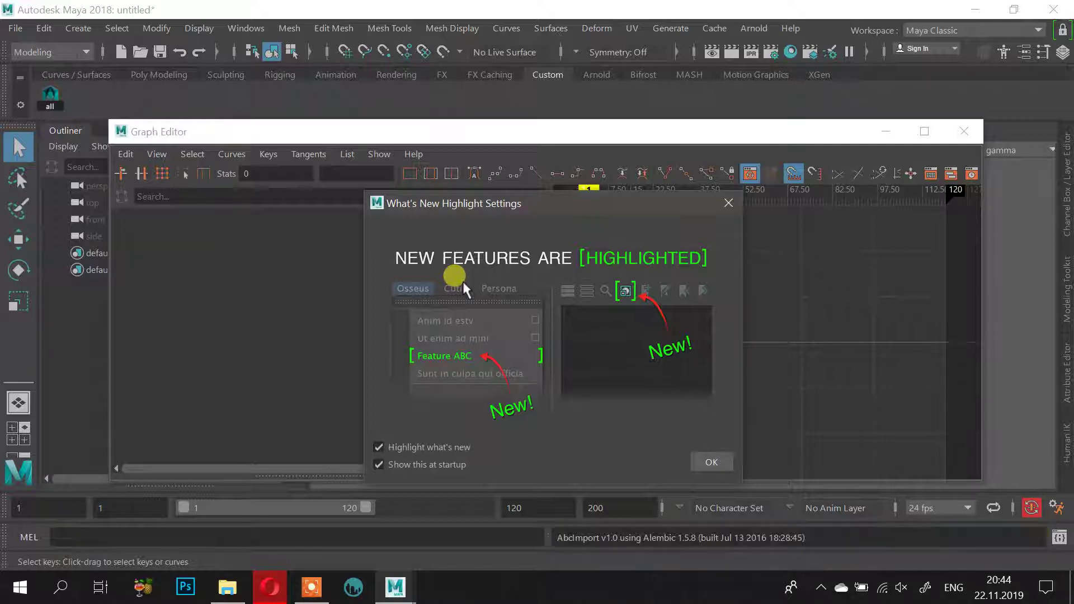
click(731, 202)
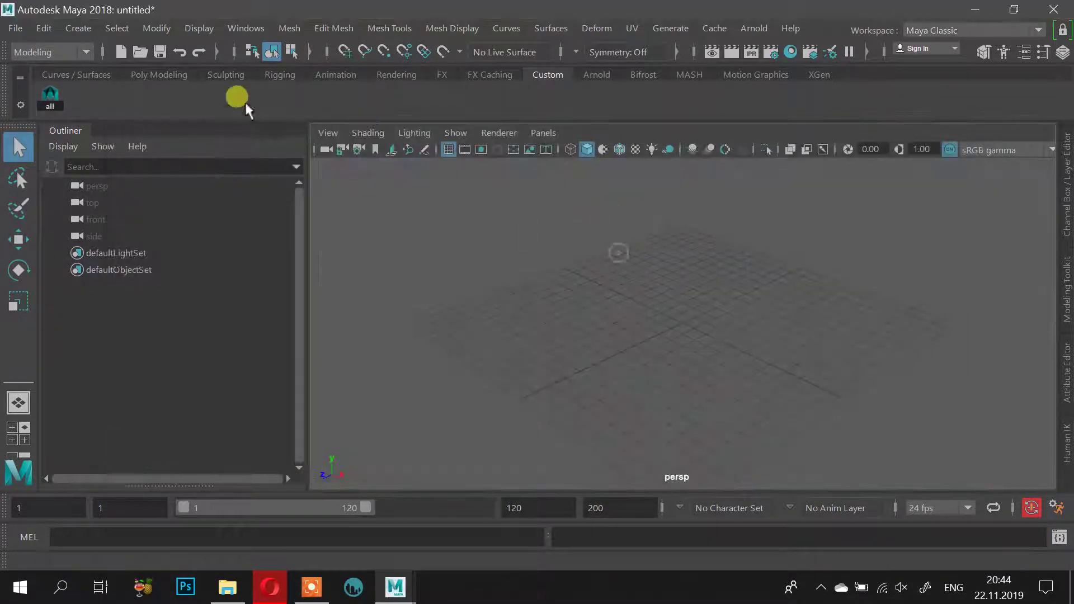
Import character.fbx from the Desktop into the empty scene and dismiss the Warnings and Errors window
click(18, 26)
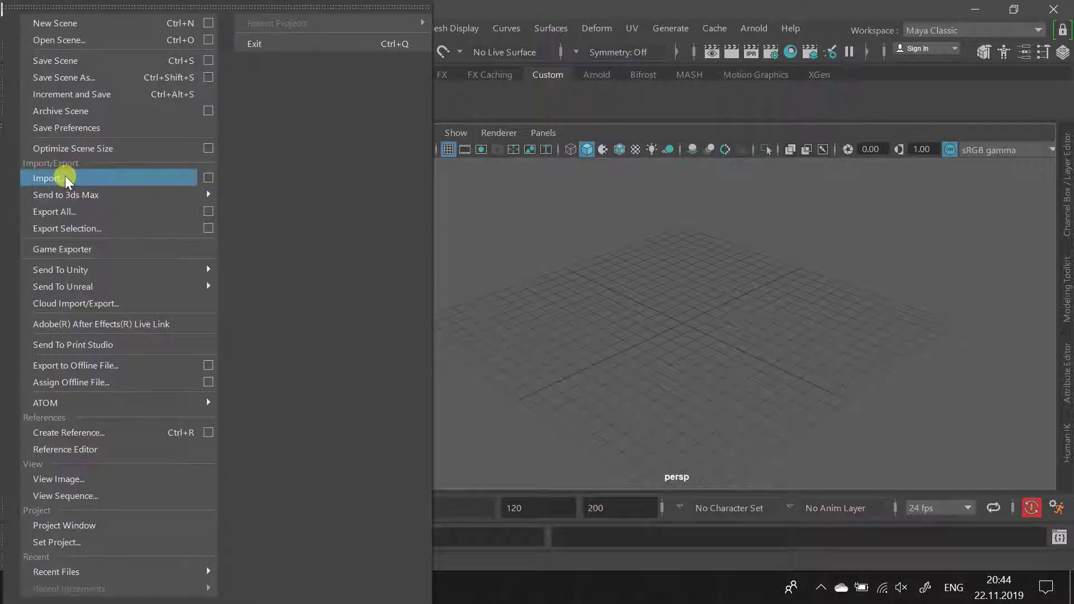
click(438, 200)
click(170, 201)
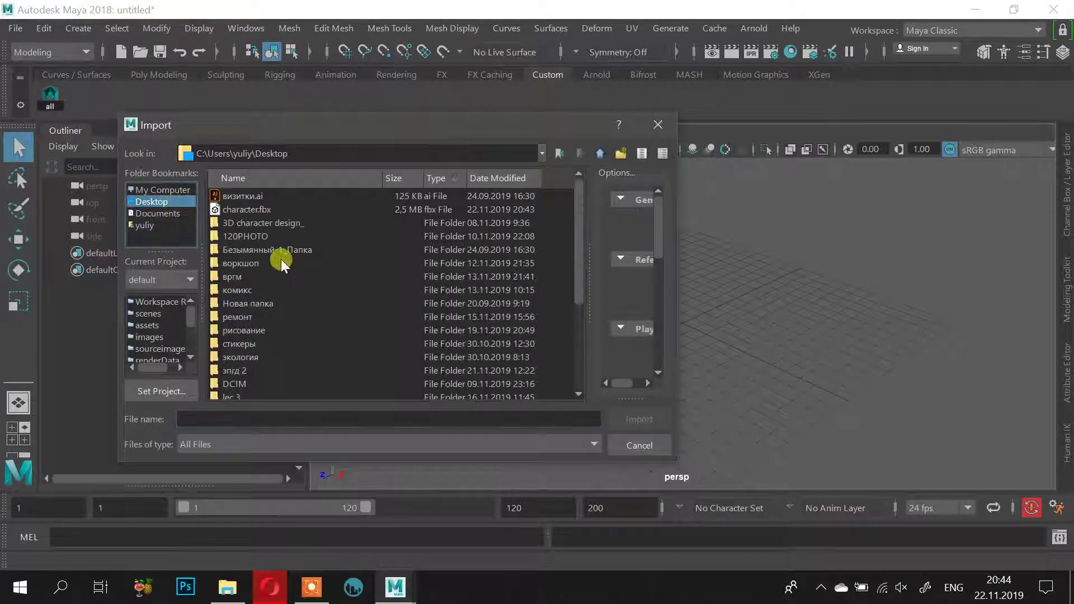
scroll(266, 252, down, 5)
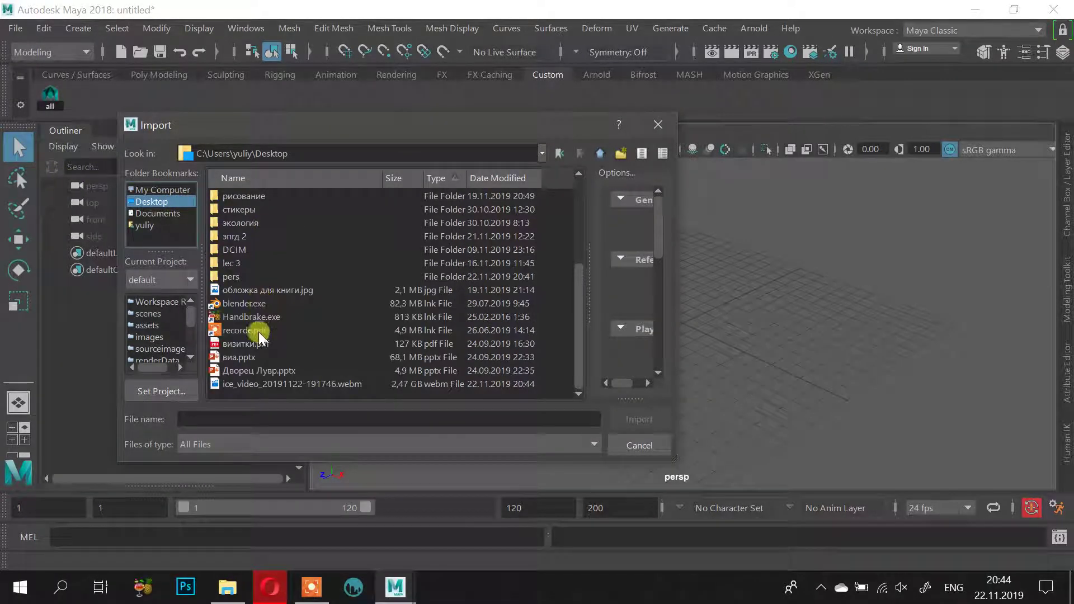
scroll(271, 323, up, 4)
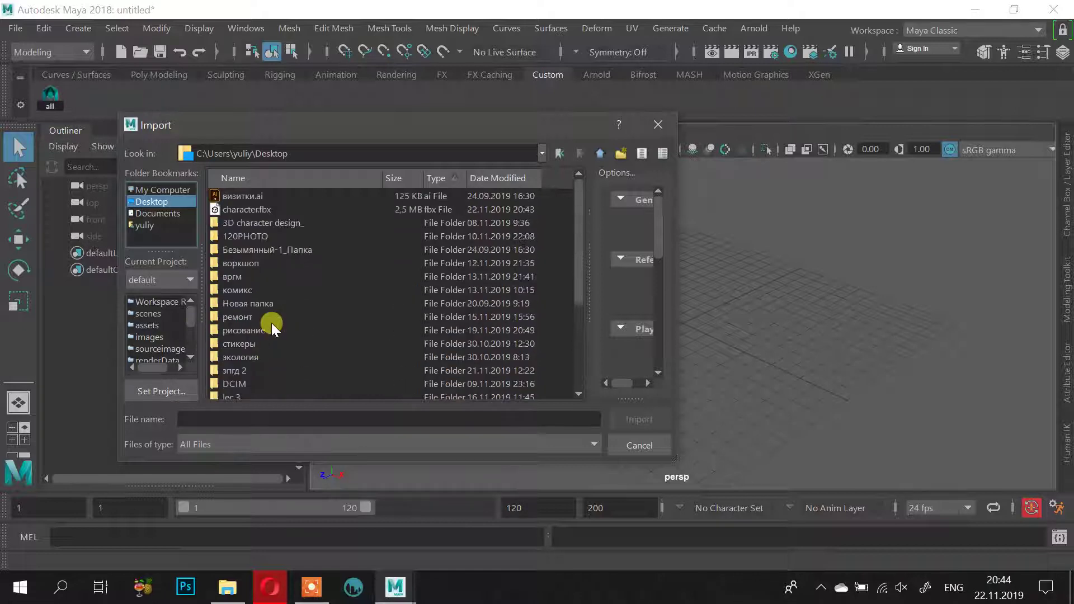
click(284, 209)
click(633, 419)
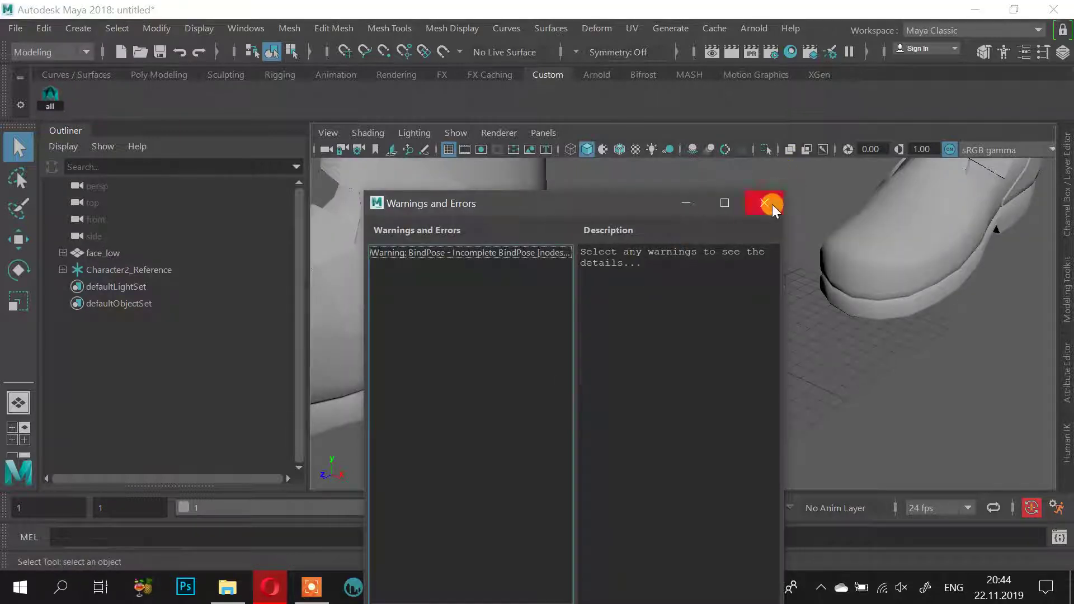
click(767, 202)
Switch to the Animation workspace and play the walk cycle, viewing the imported character from the side and front
scroll(749, 236, down, 5)
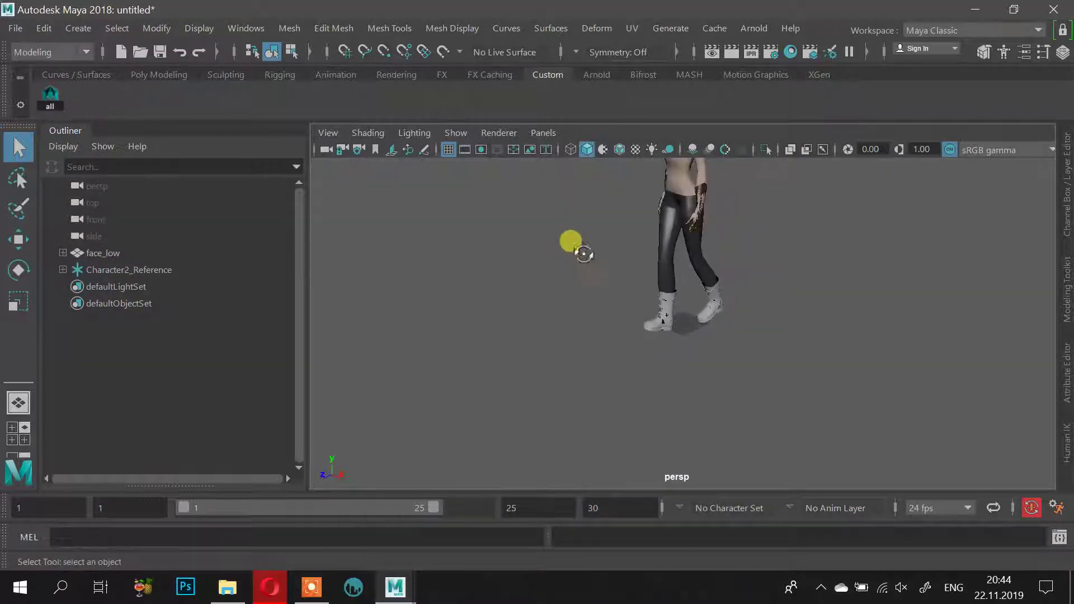
alt+drag(583, 255, 671, 234)
alt+middle_drag(671, 234, 644, 302)
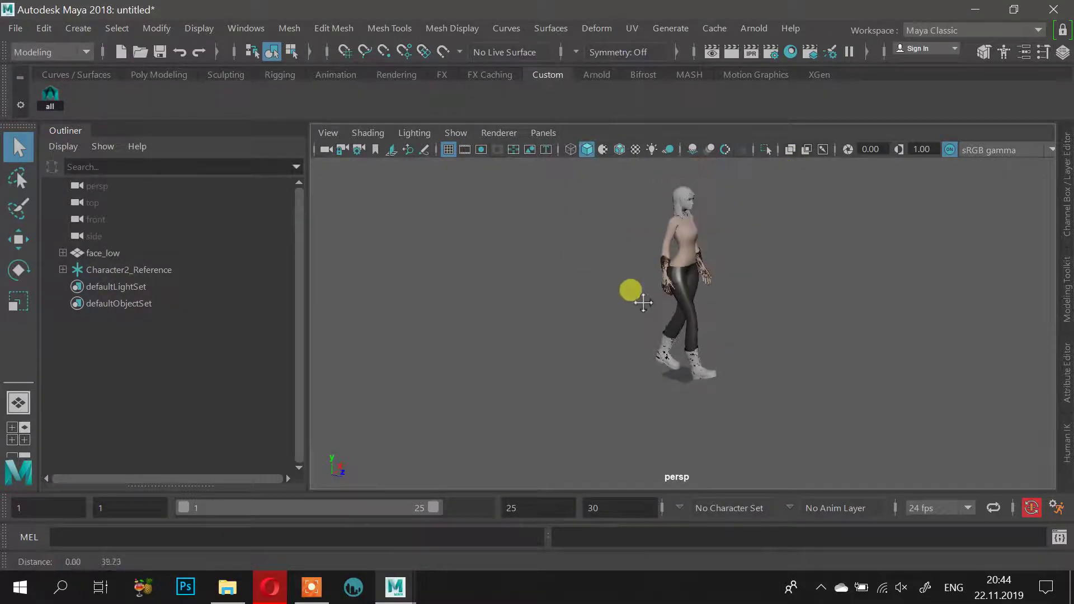
click(979, 29)
click(983, 66)
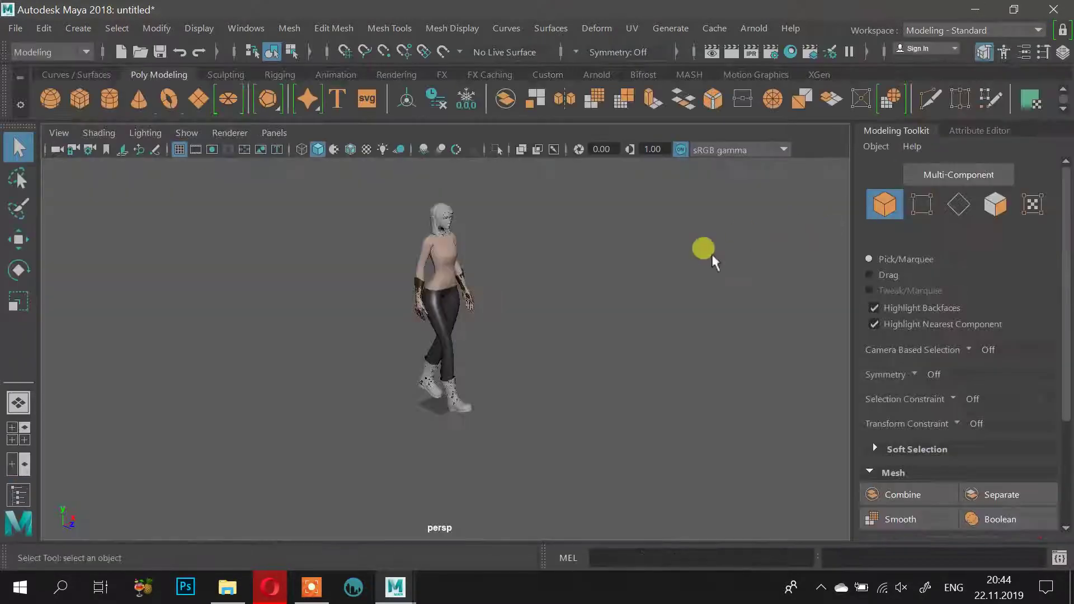
click(926, 34)
click(919, 203)
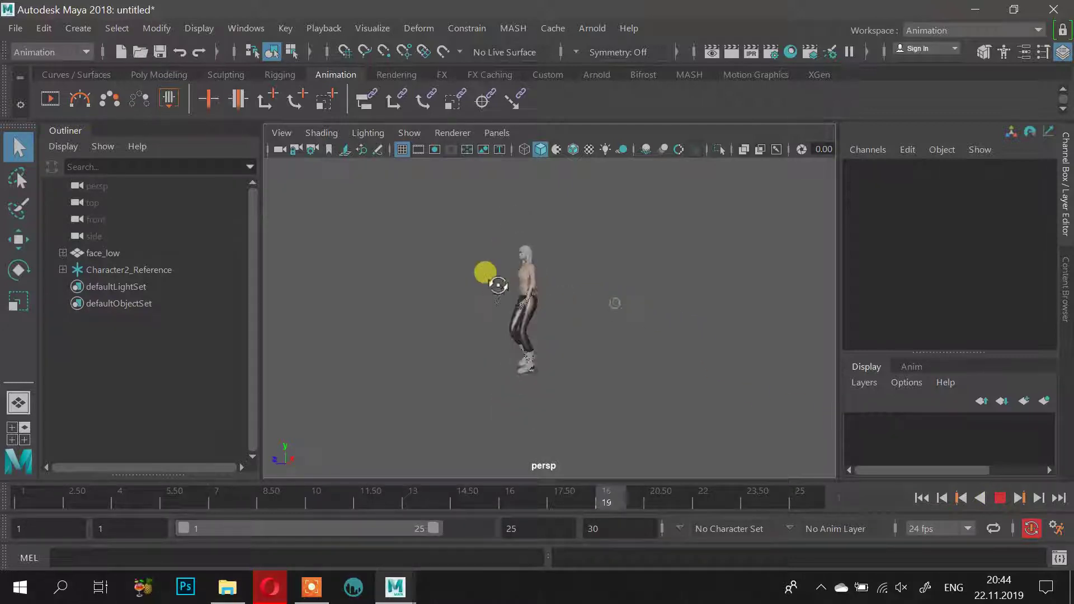
alt+right_drag(496, 282, 653, 335)
alt+drag(528, 335, 608, 347)
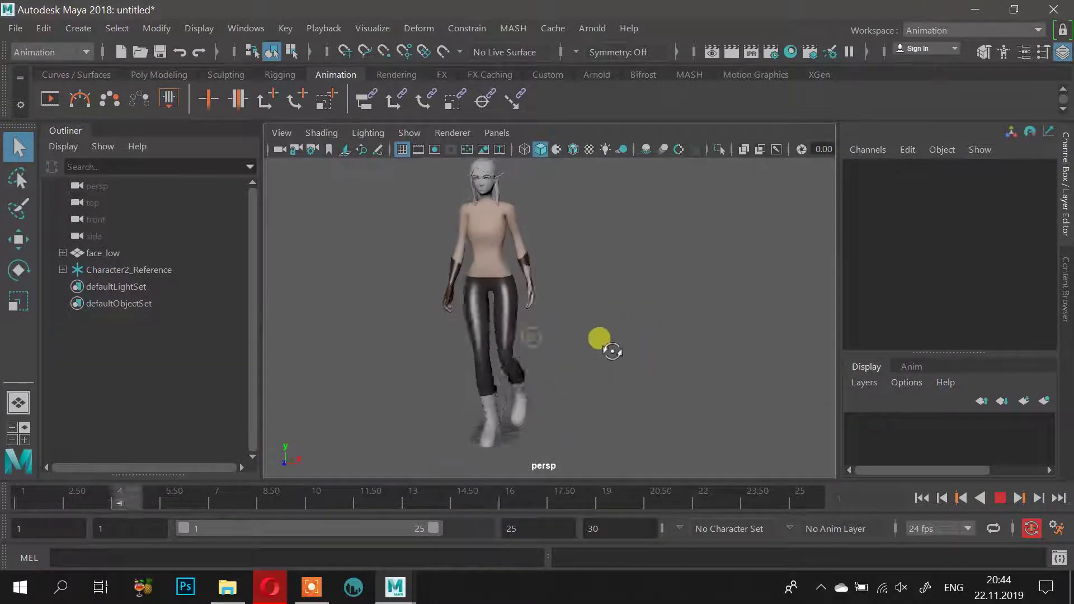
Select Character2_Reference and enable X-Ray Joints shading to try to show the skeleton through the mesh
click(168, 271)
click(368, 132)
mouse_move(409, 133)
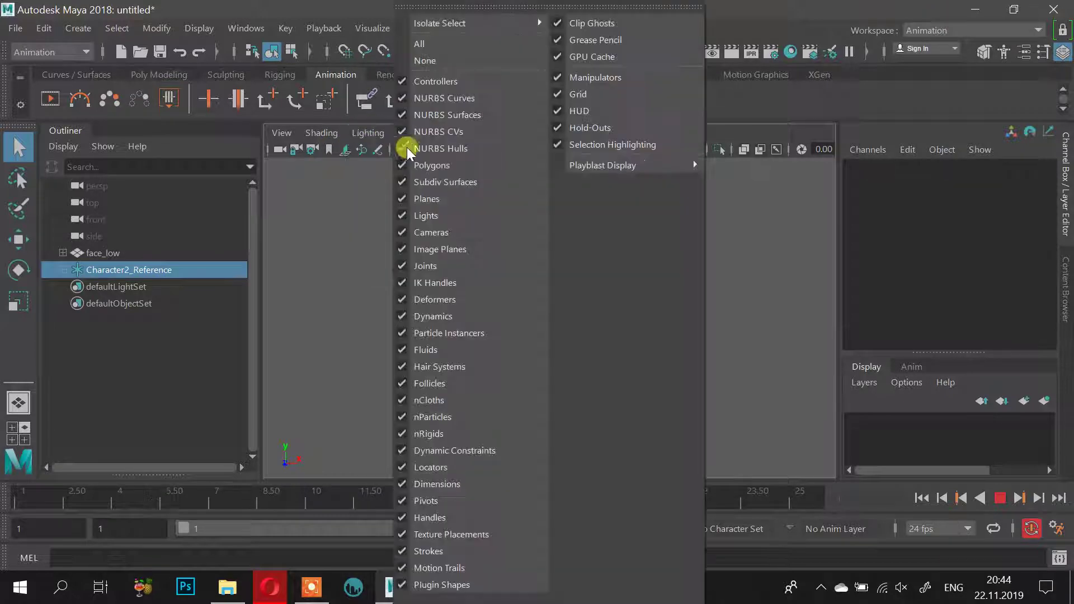
mouse_move(324, 131)
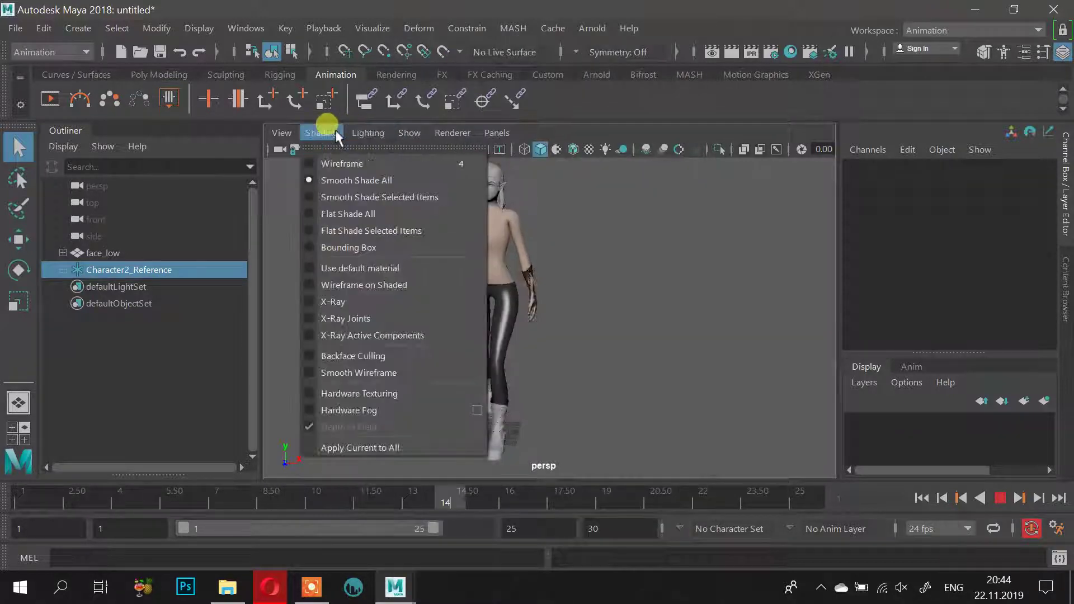
click(355, 315)
alt+drag(551, 260, 644, 237)
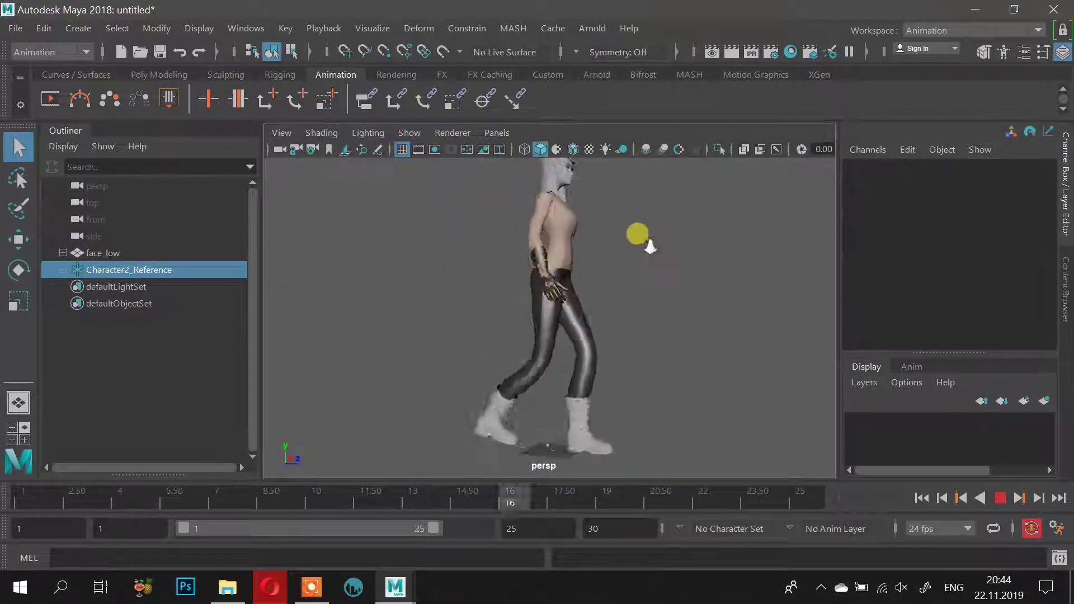
scroll(645, 238, up, 2)
Expand Character2_Reference, select the Character2_Hips joint, and turn on X-Ray shading
click(63, 269)
click(84, 286)
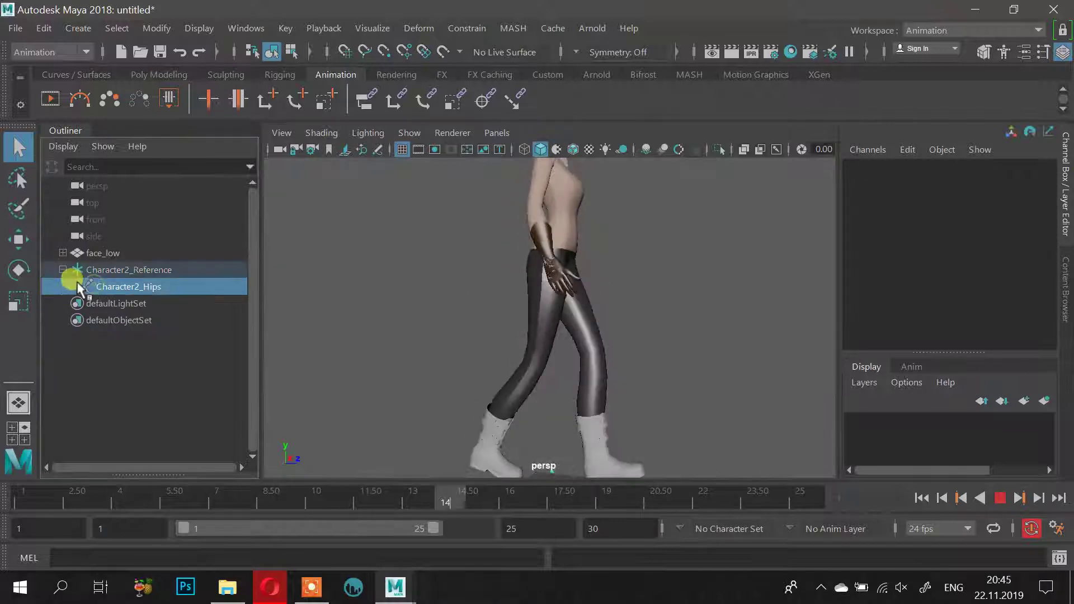
alt+drag(521, 281, 443, 276)
click(335, 130)
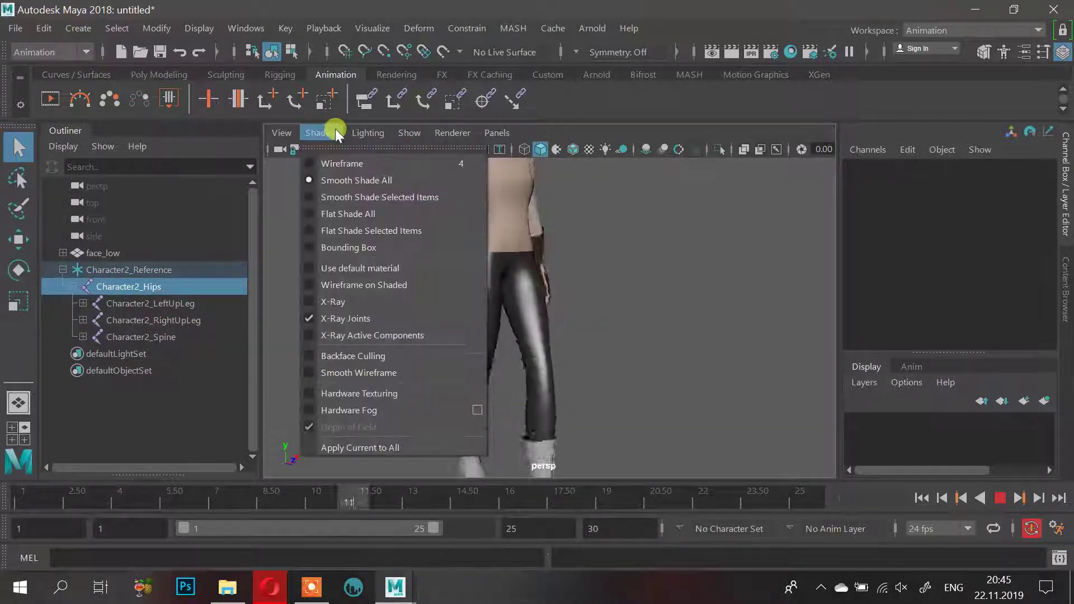
click(331, 302)
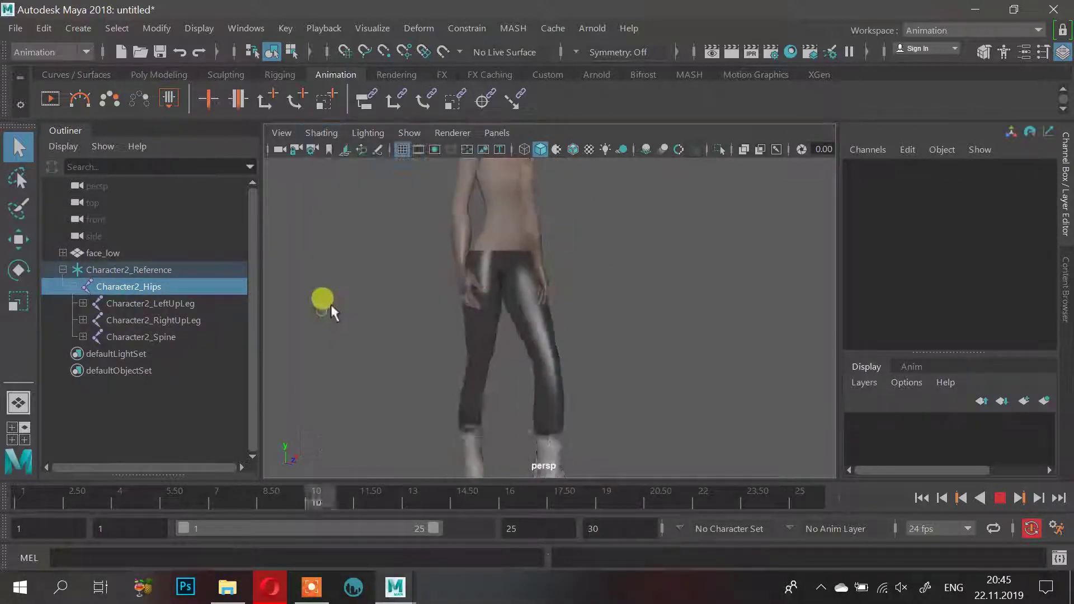
Turn off X-Ray and X-Ray Joints shading in the perspective view
click(320, 133)
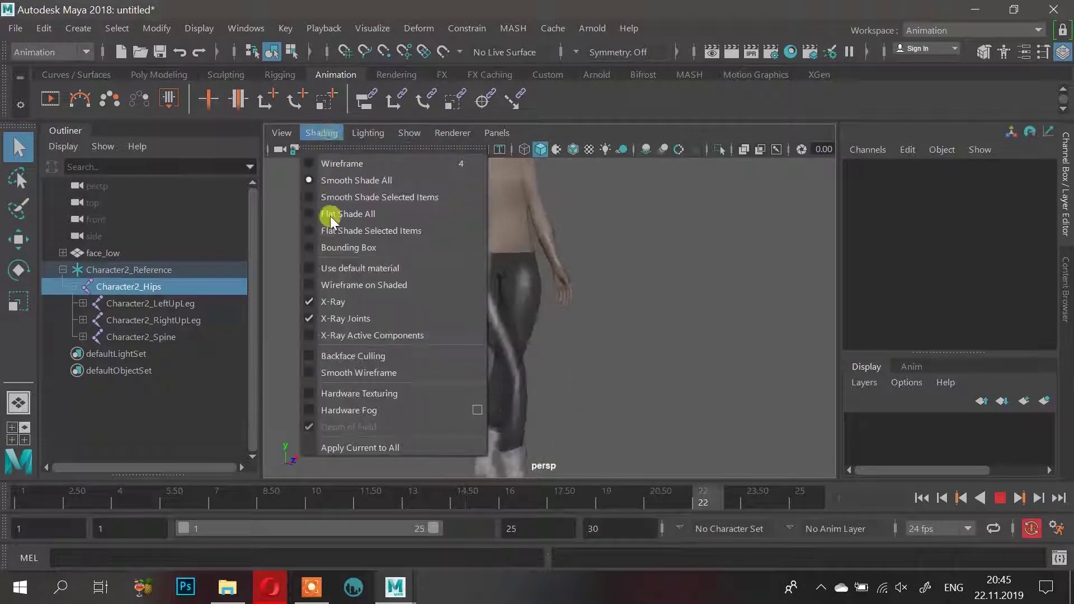
click(325, 300)
click(316, 131)
click(336, 315)
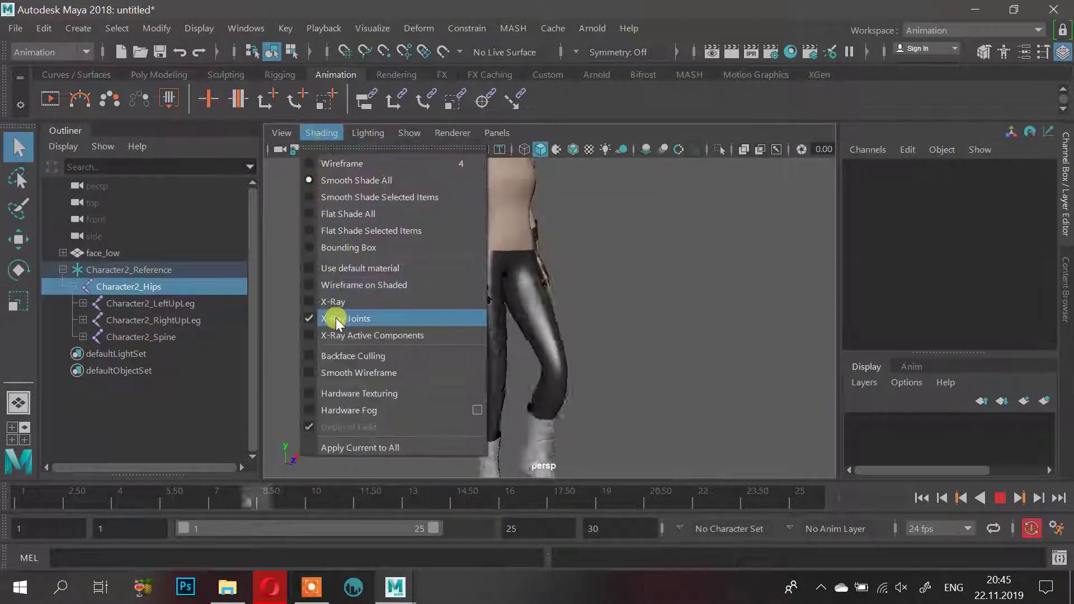
mouse_move(602, 274)
alt+mouse_down()
mouse_move(430, 242)
mouse_move(542, 274)
mouse_move(563, 304)
mouse_move(555, 348)
mouse_move(591, 298)
mouse_move(489, 291)
mouse_move(489, 305)
alt+mouse_up()
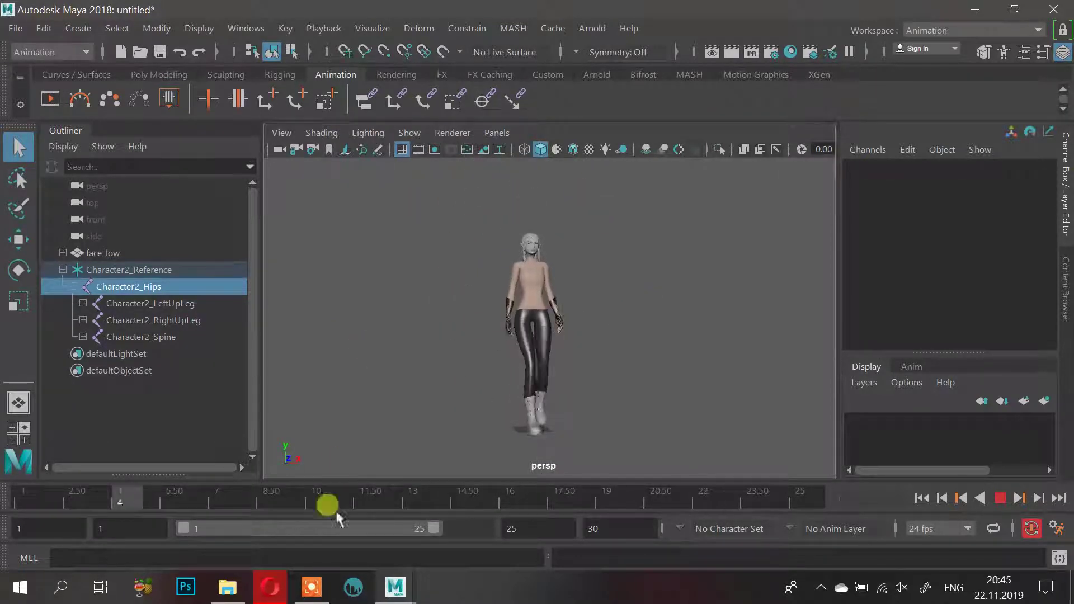
Select the whole character's mesh and skeleton in the view, stop the playback, and clear the selection
click(273, 597)
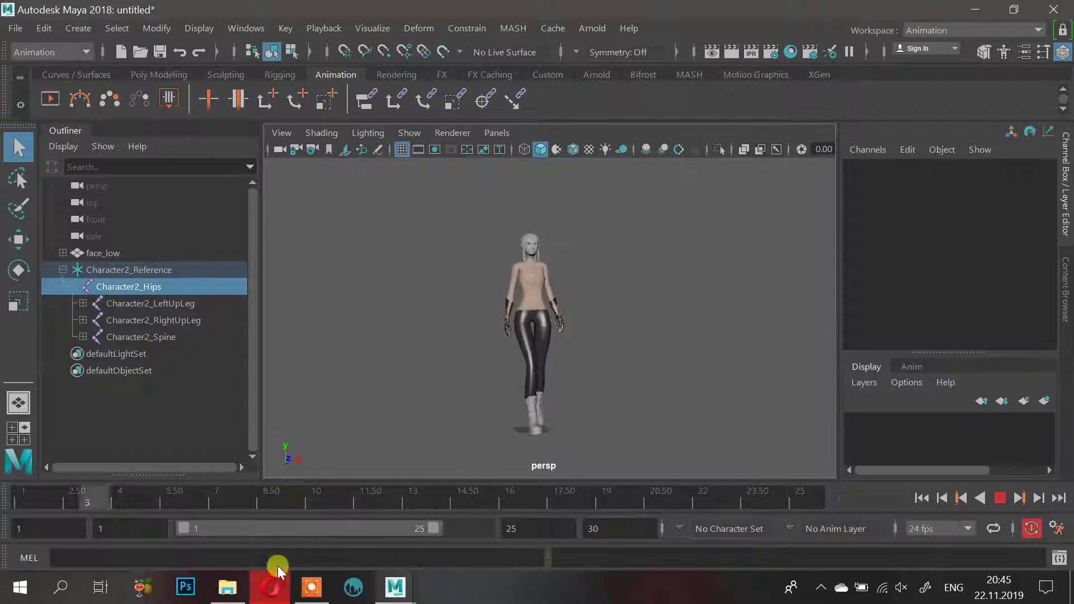
drag(460, 206, 620, 503)
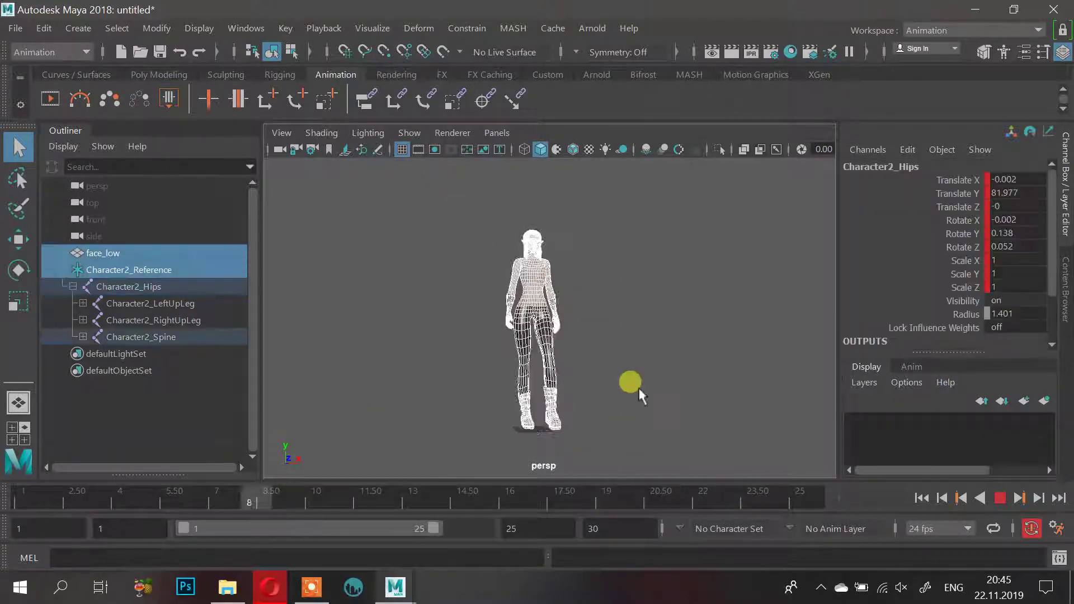
click(1000, 498)
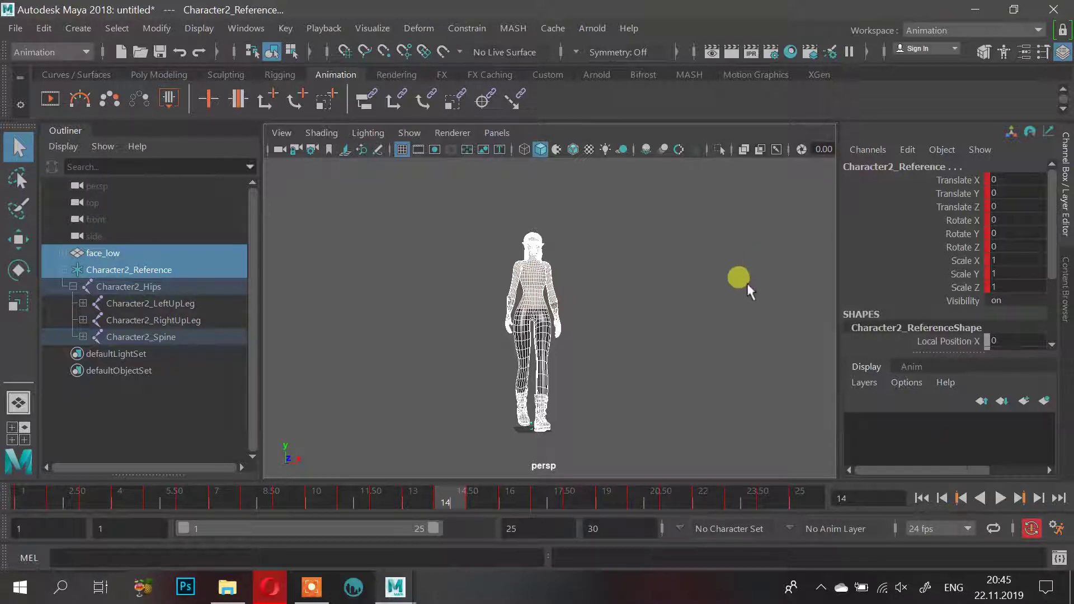
click(627, 225)
scroll(593, 260, up, 7)
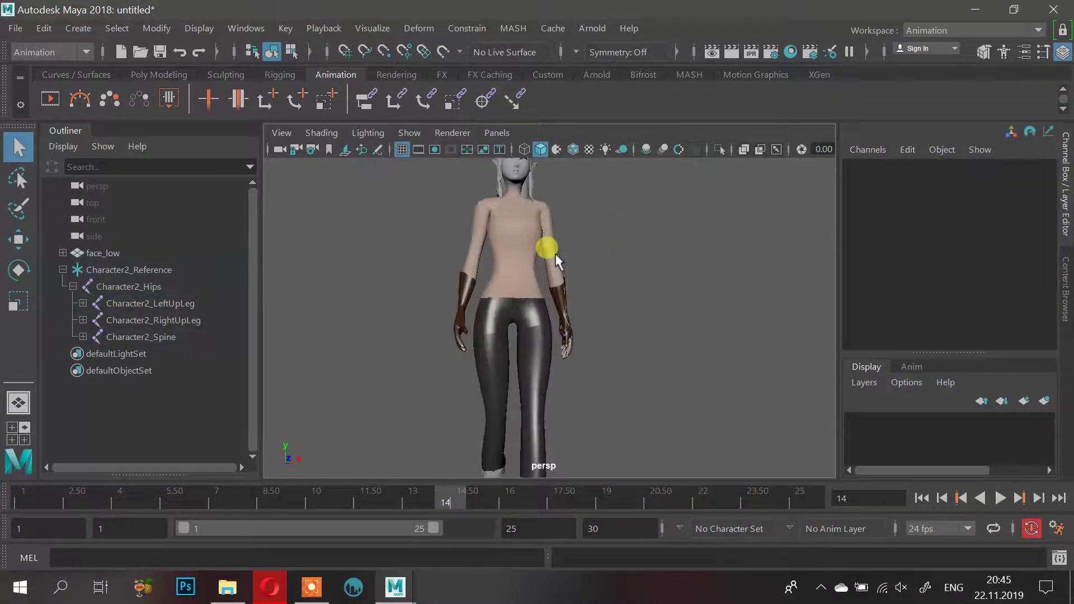
scroll(556, 286, down, 5)
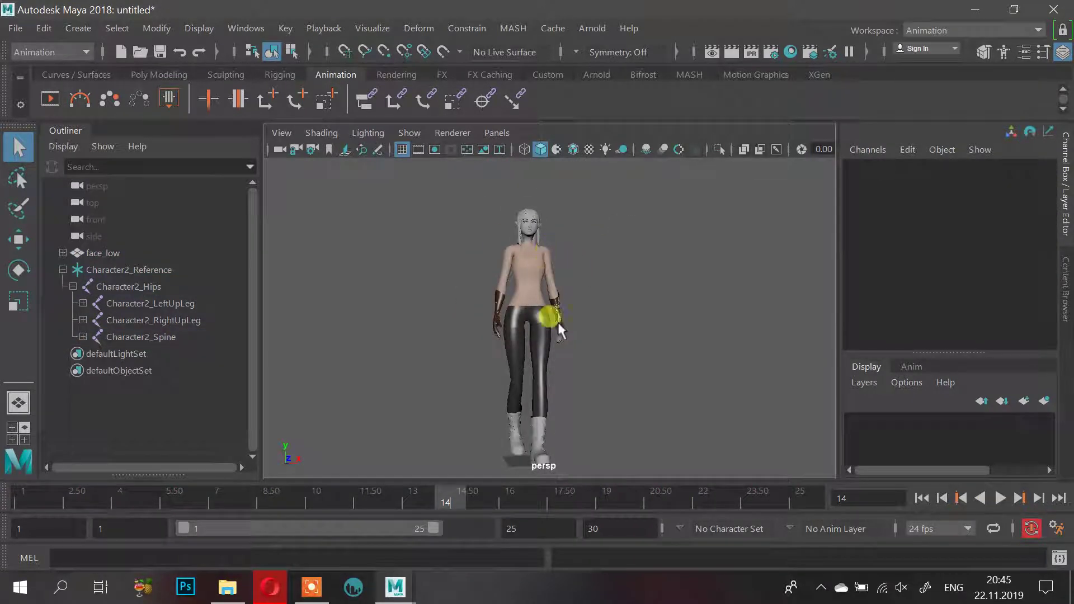
click(315, 587)
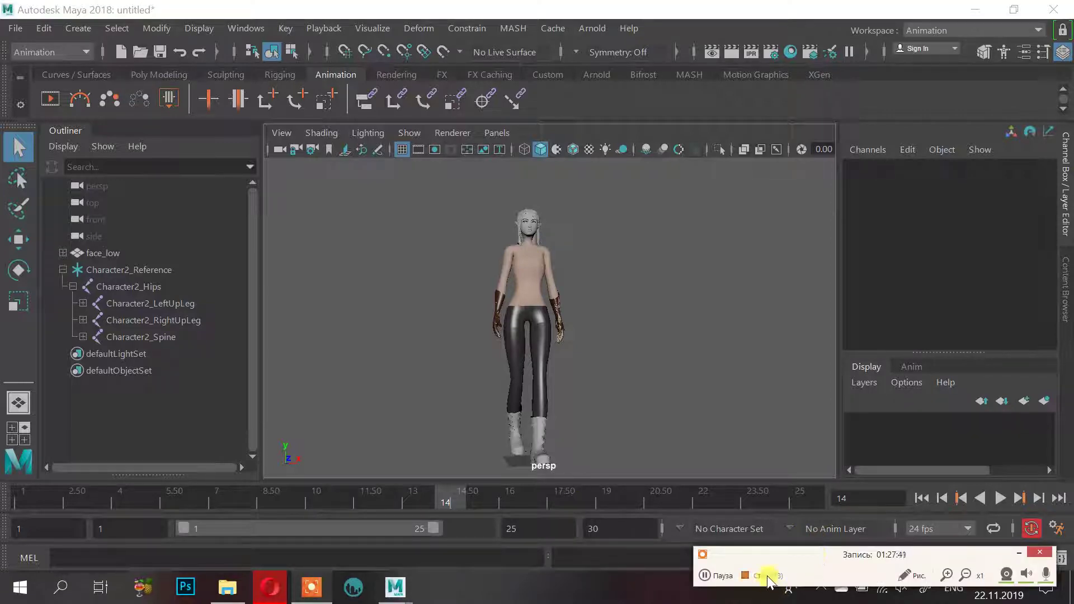